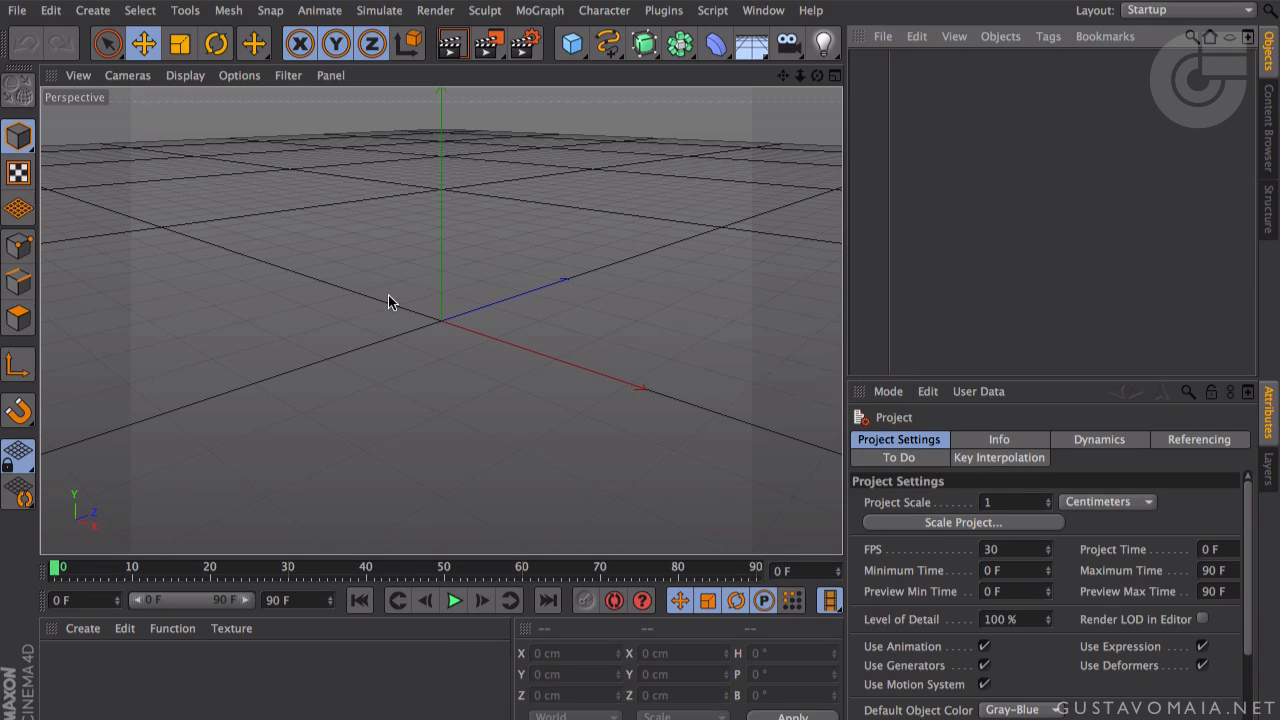
# - Set the render output size to 1280 x 720 pixels in the render settings and lock the ratio
pyautogui.click(528, 44)
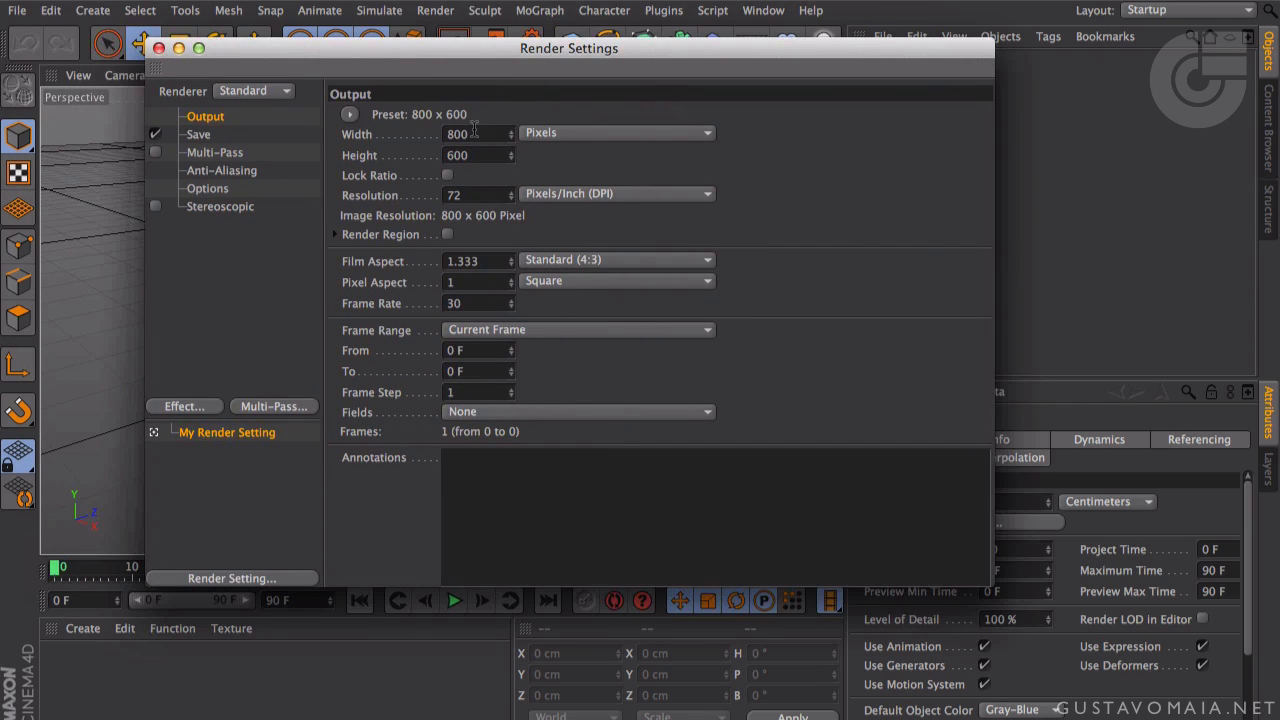
pyautogui.click(474, 133)
pyautogui.moveTo(524, 65); pyautogui.dragTo(572, 69)
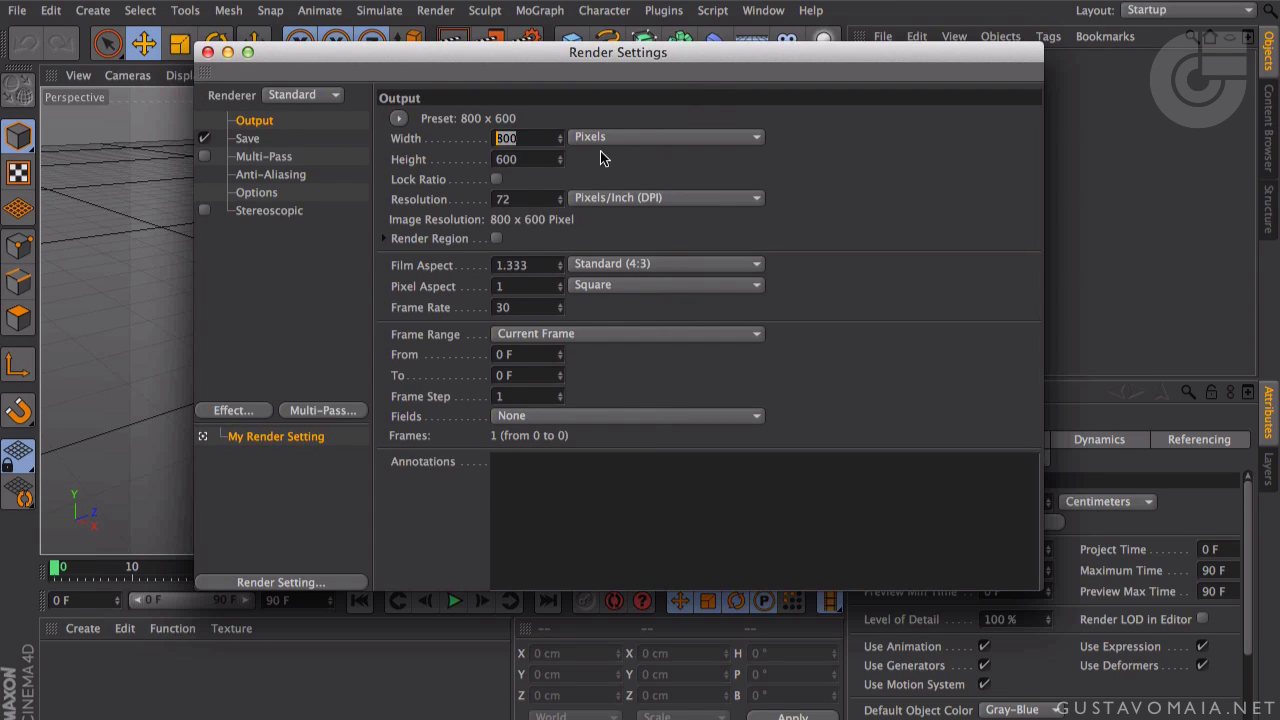
pyautogui.click(398, 118)
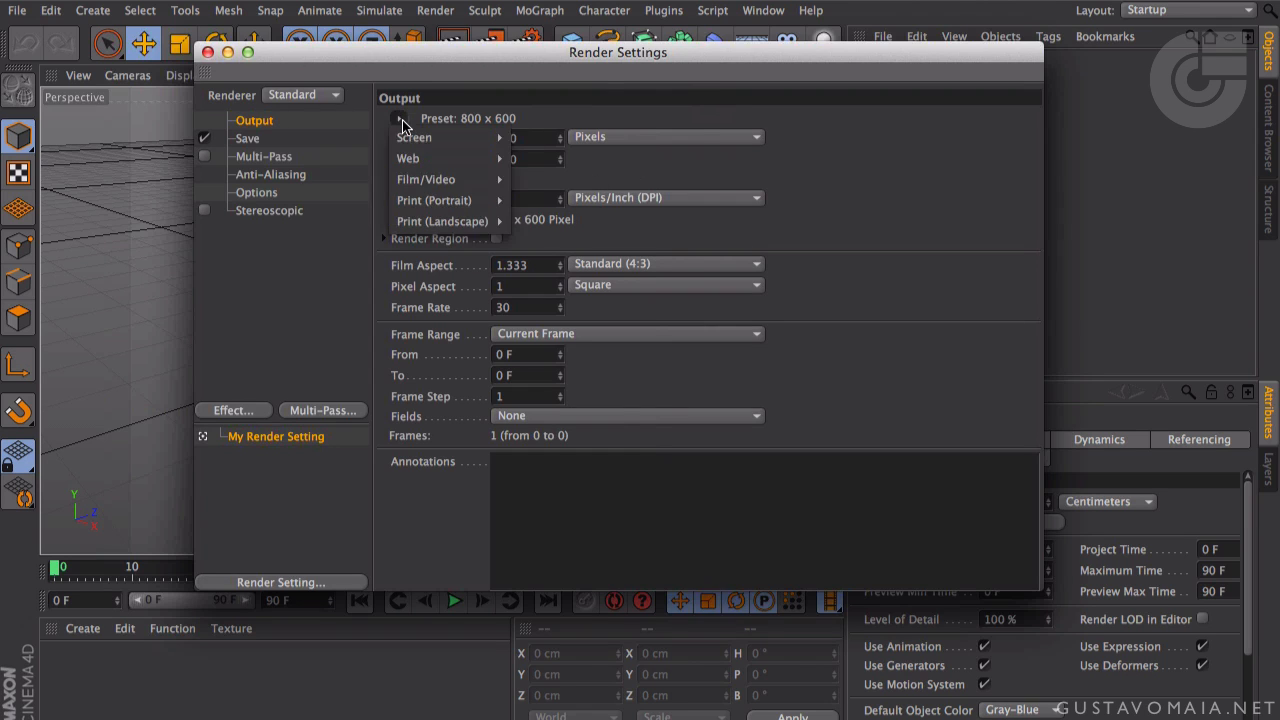
pyautogui.click(537, 109)
pyautogui.moveTo(523, 136); pyautogui.dragTo(434, 135)
pyautogui.write('1280')
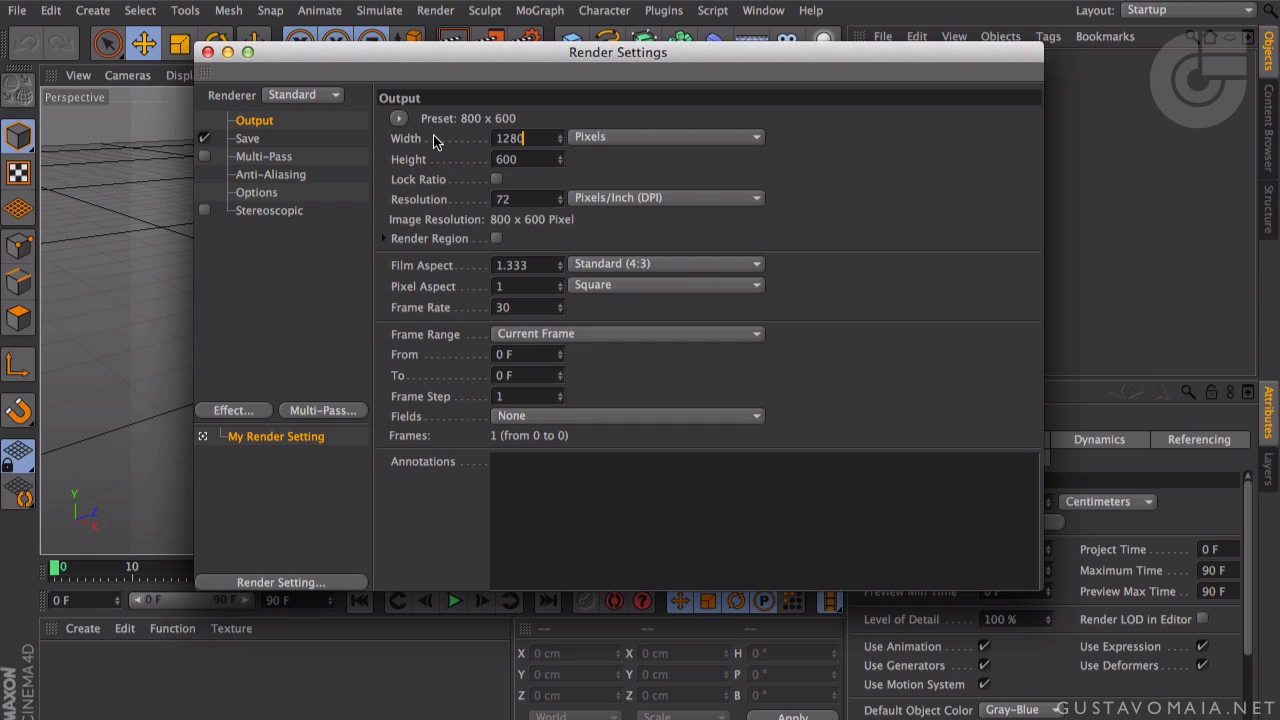
pyautogui.press('Tab')
pyautogui.write('720')
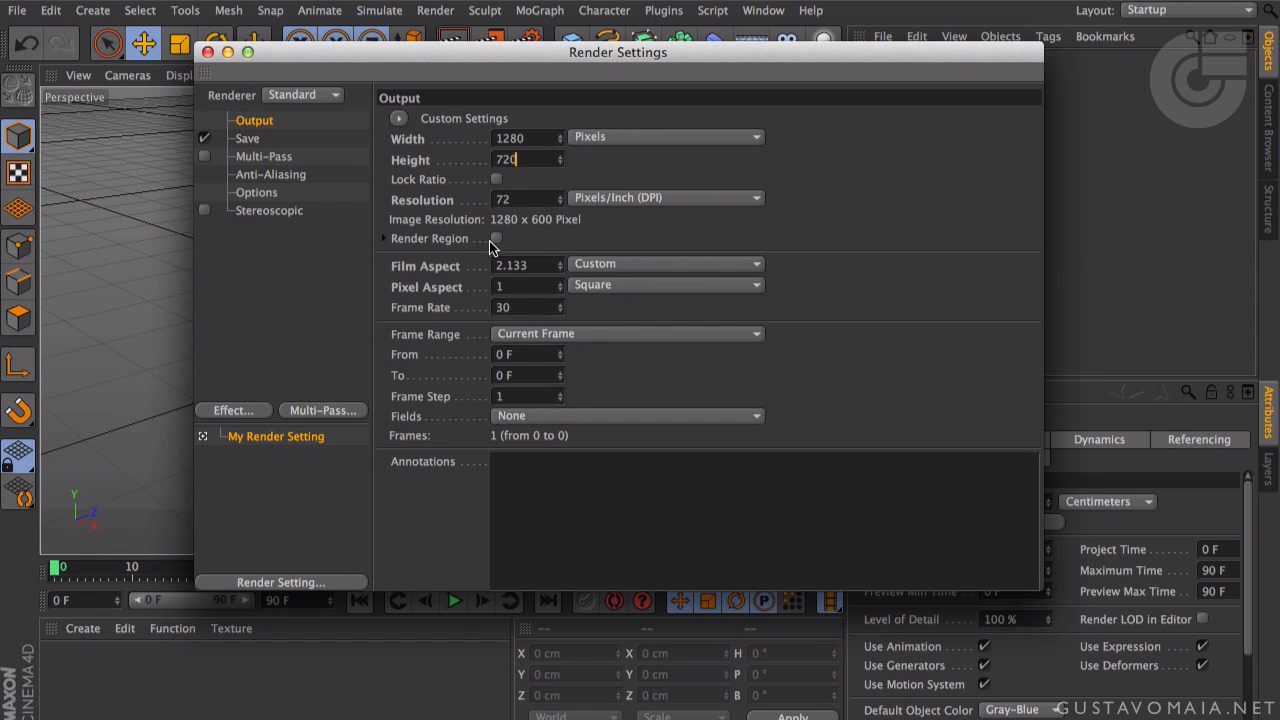
pyautogui.click(497, 179)
pyautogui.moveTo(509, 61); pyautogui.dragTo(632, 163)
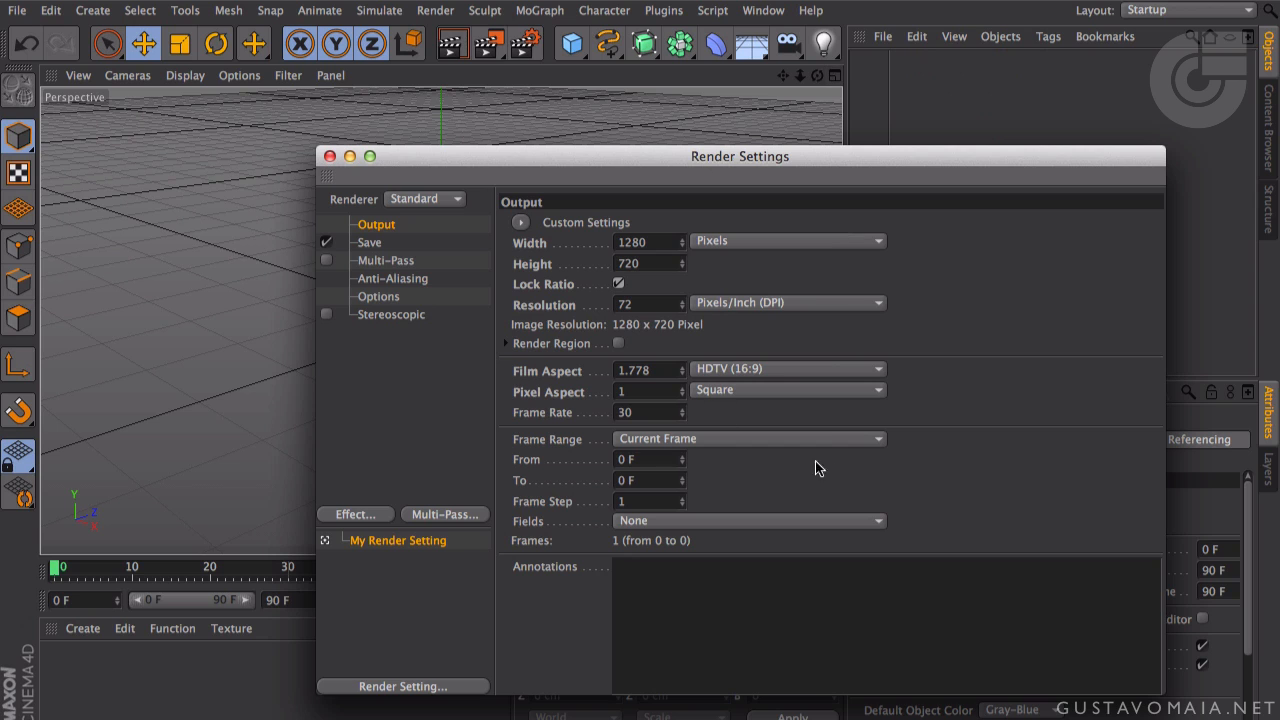
# - Set the render output's frame rate to 29.97 and close the render settings
pyautogui.moveTo(861, 162); pyautogui.dragTo(905, 93)
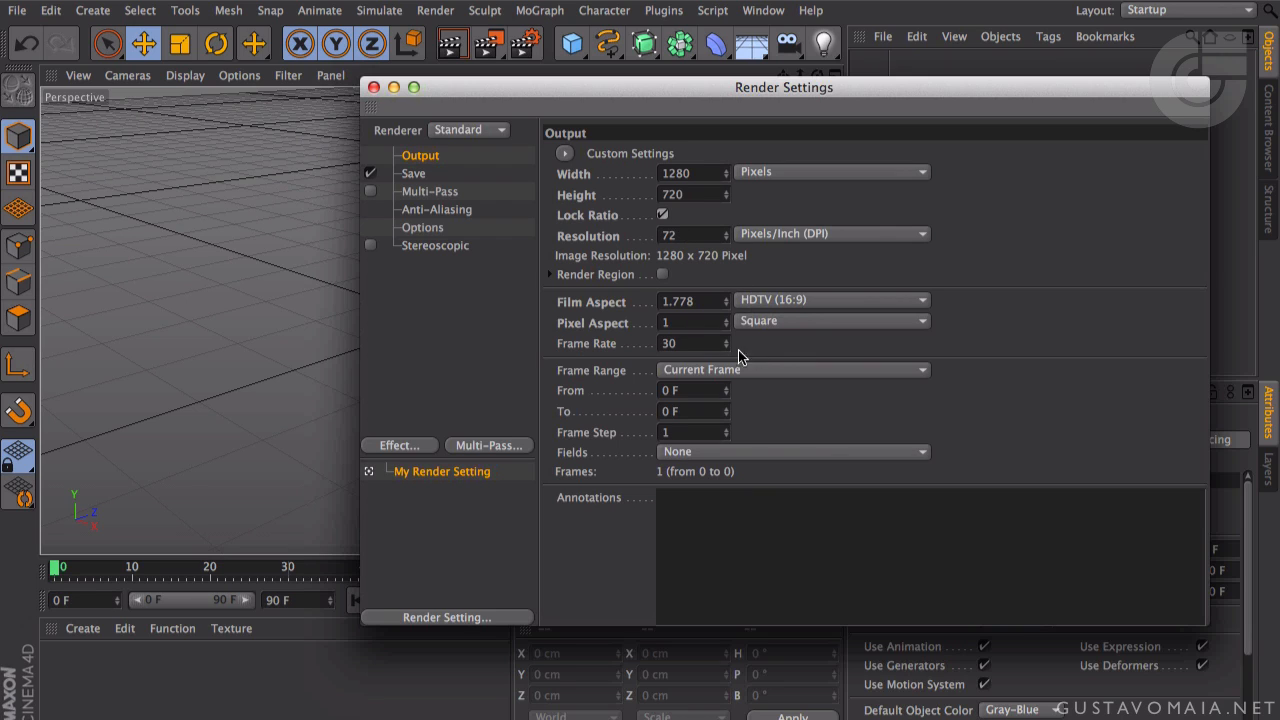
pyautogui.click(692, 340)
pyautogui.write('29,97')
pyautogui.press('Return')
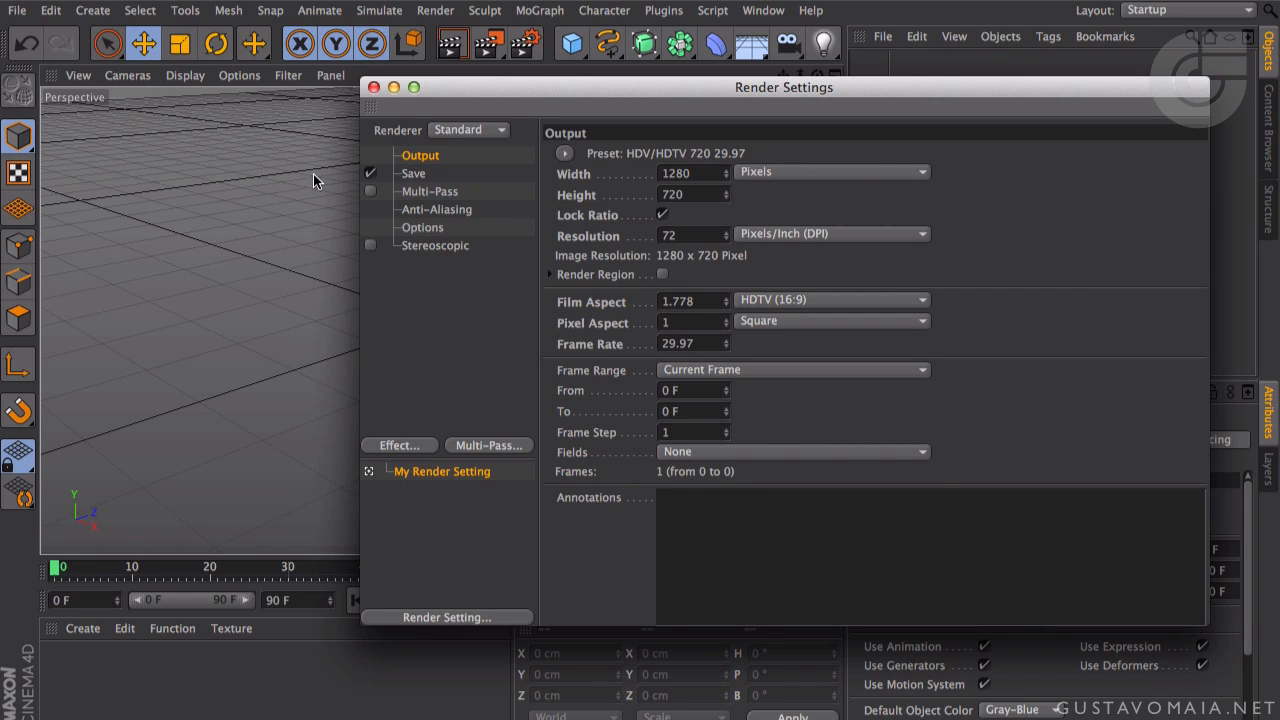
pyautogui.click(374, 88)
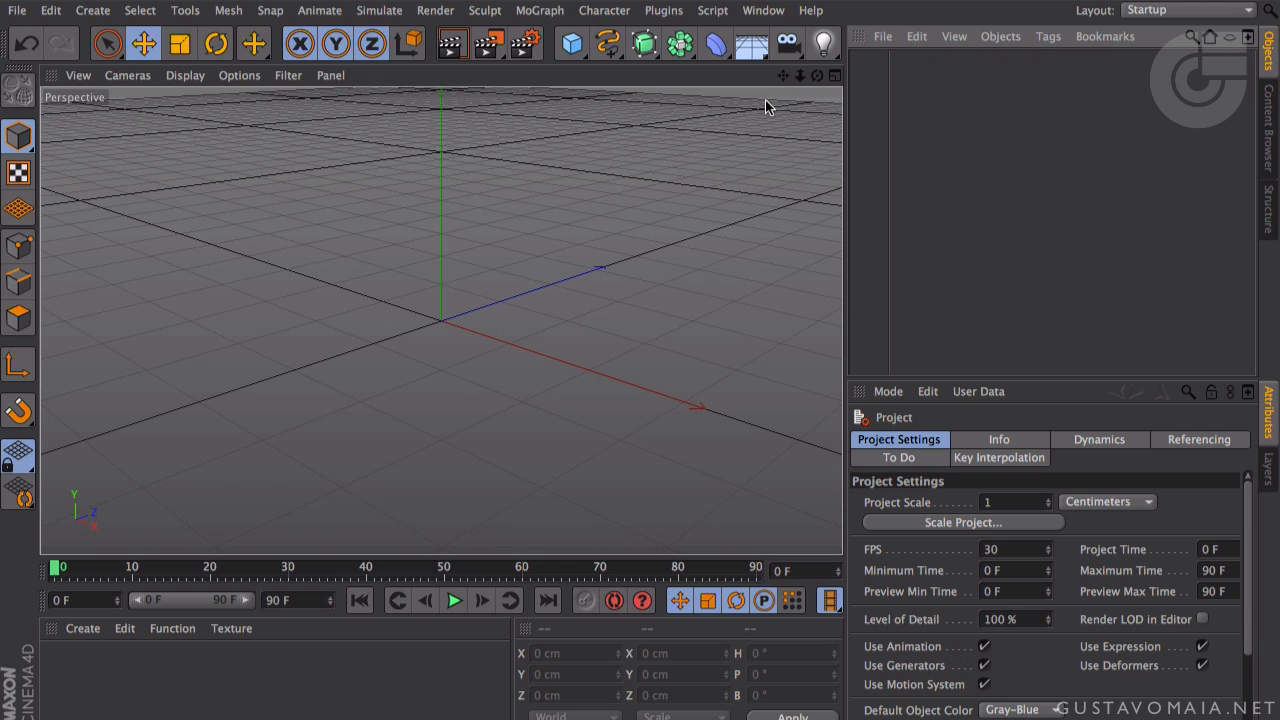
# - Add a Text spline object to the scene and set its text to "WAVE"
pyautogui.moveTo(606, 42); pyautogui.dragTo(672, 209)
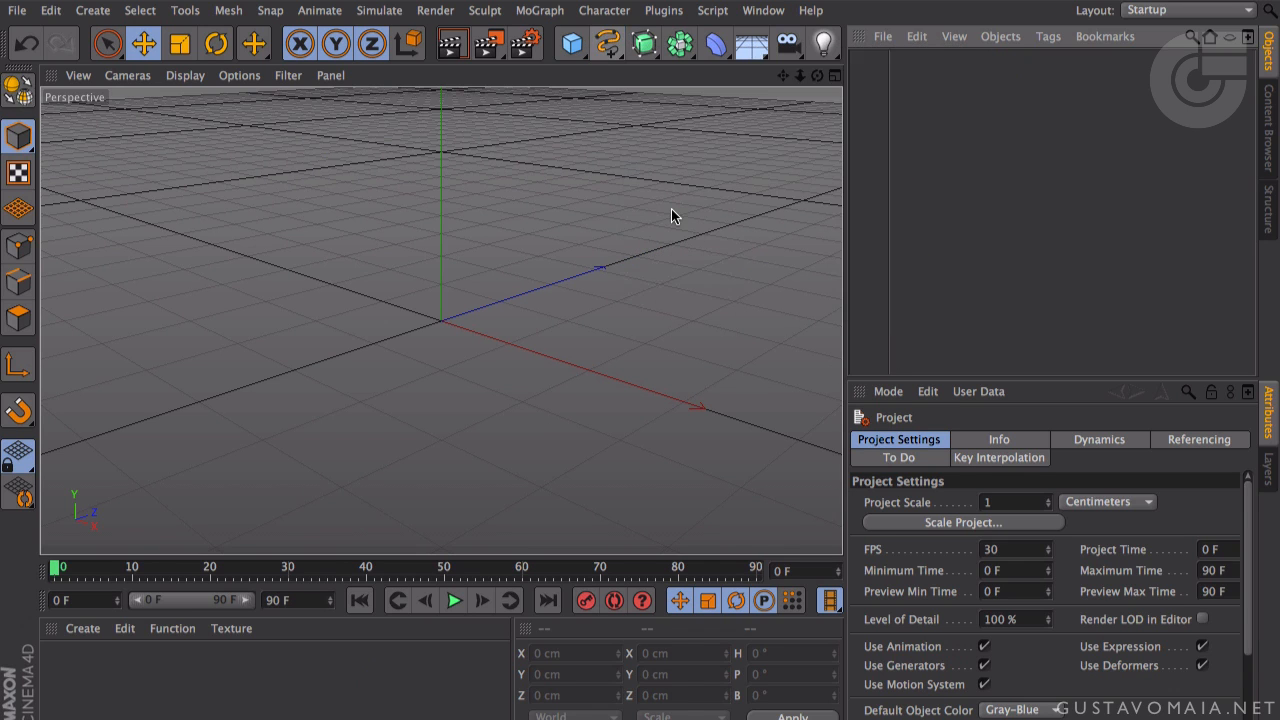
pyautogui.moveTo(612, 45); pyautogui.dragTo(646, 214)
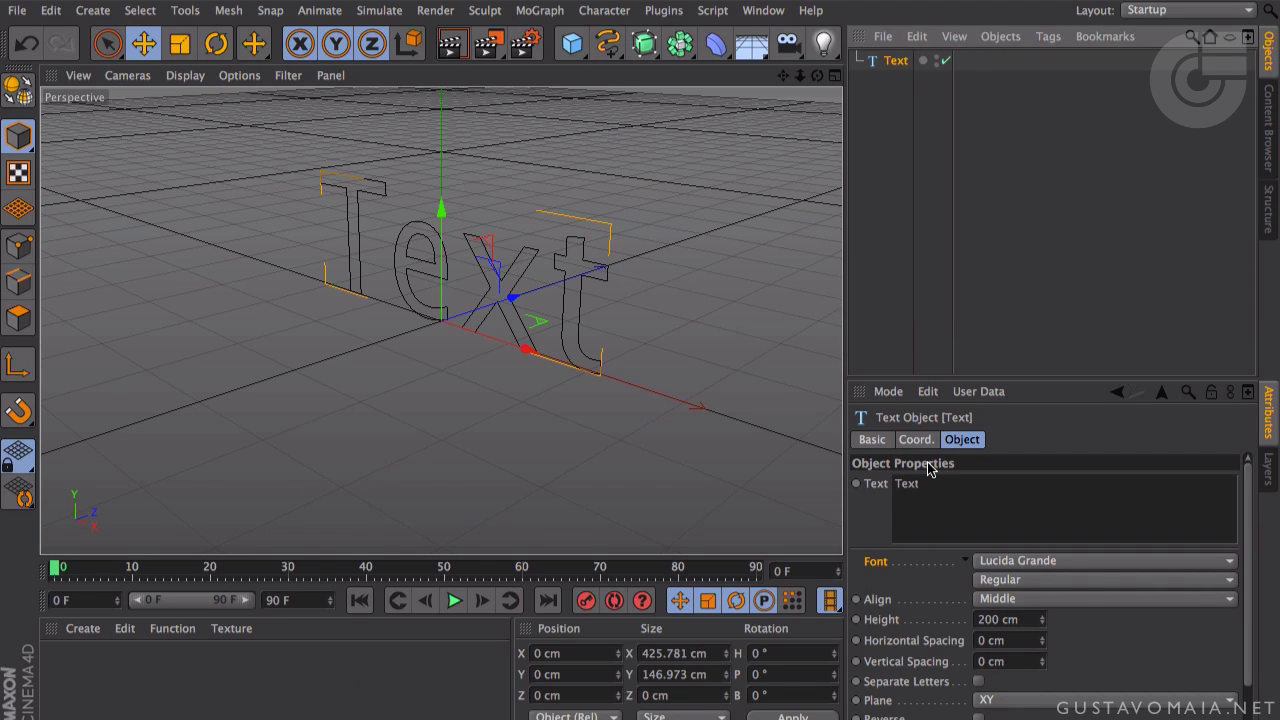
pyautogui.doubleClick(930, 484)
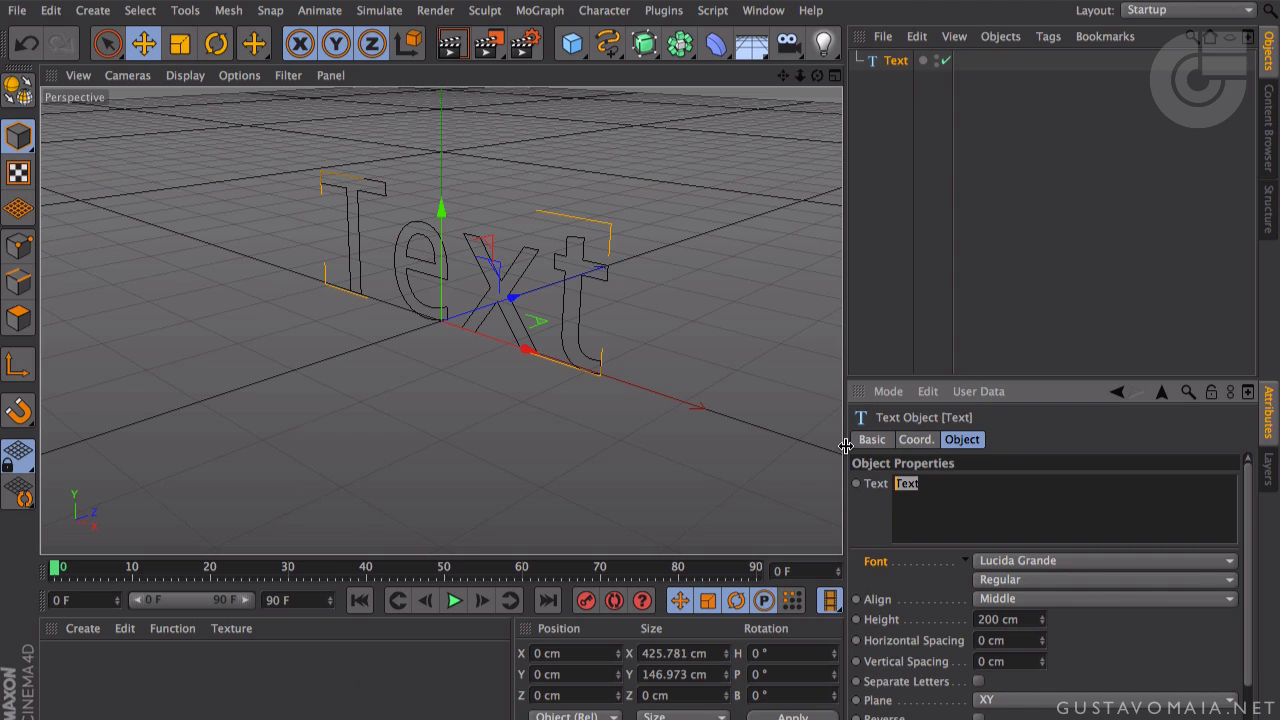
pyautogui.write('WAVE')
# - Set the WAVE text's font to Gill Sans with the Bold style
pyautogui.click(1064, 441)
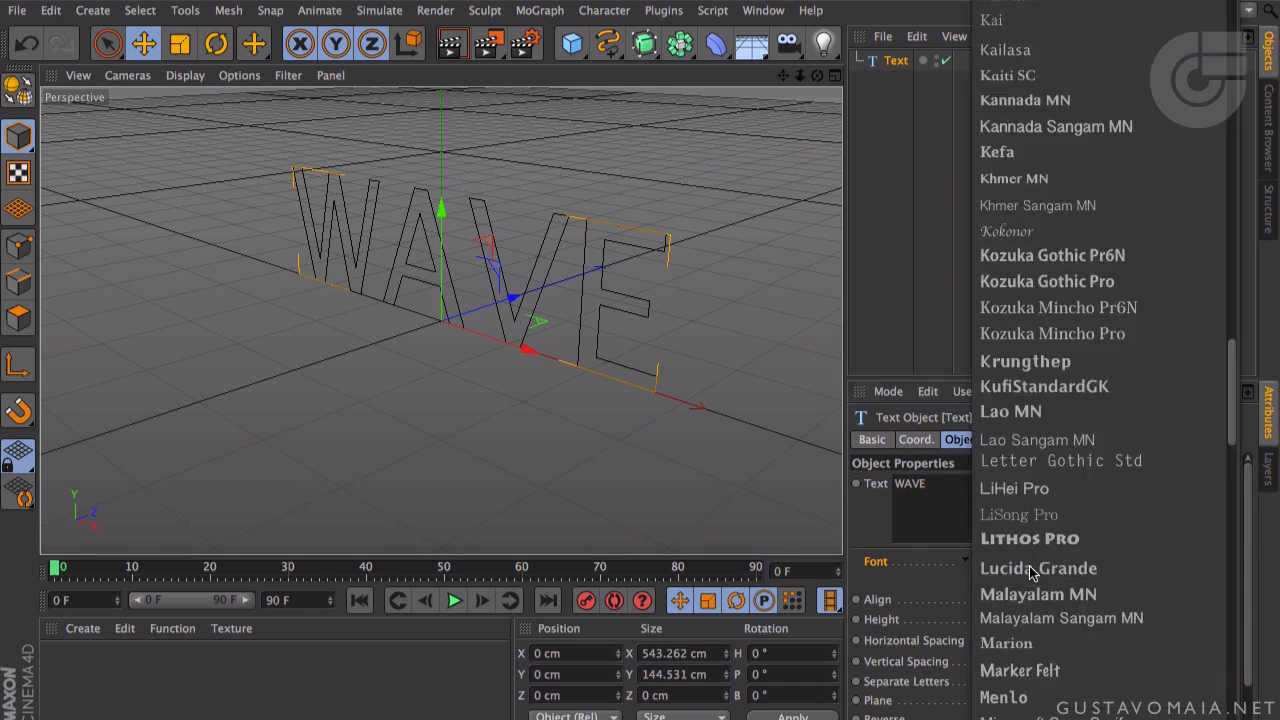
pyautogui.click(1027, 562)
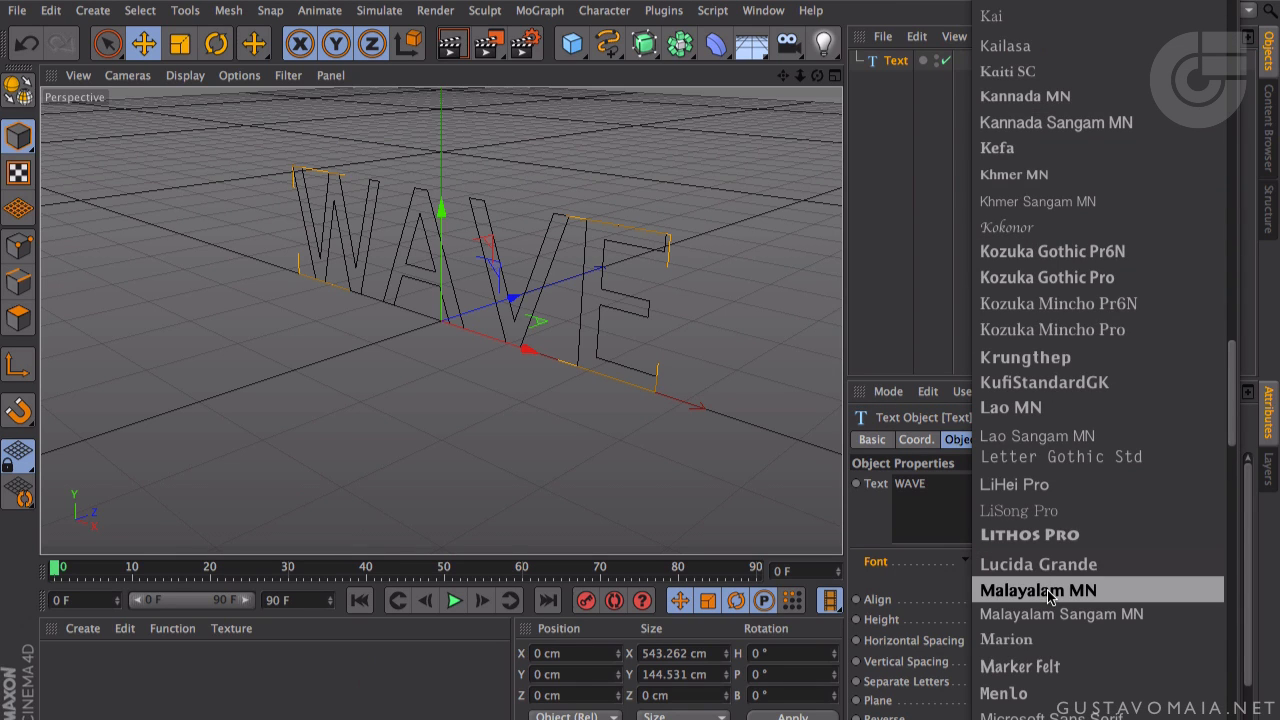
pyautogui.scroll(-3, 1042, 410)
pyautogui.scroll(10, 1045, 424)
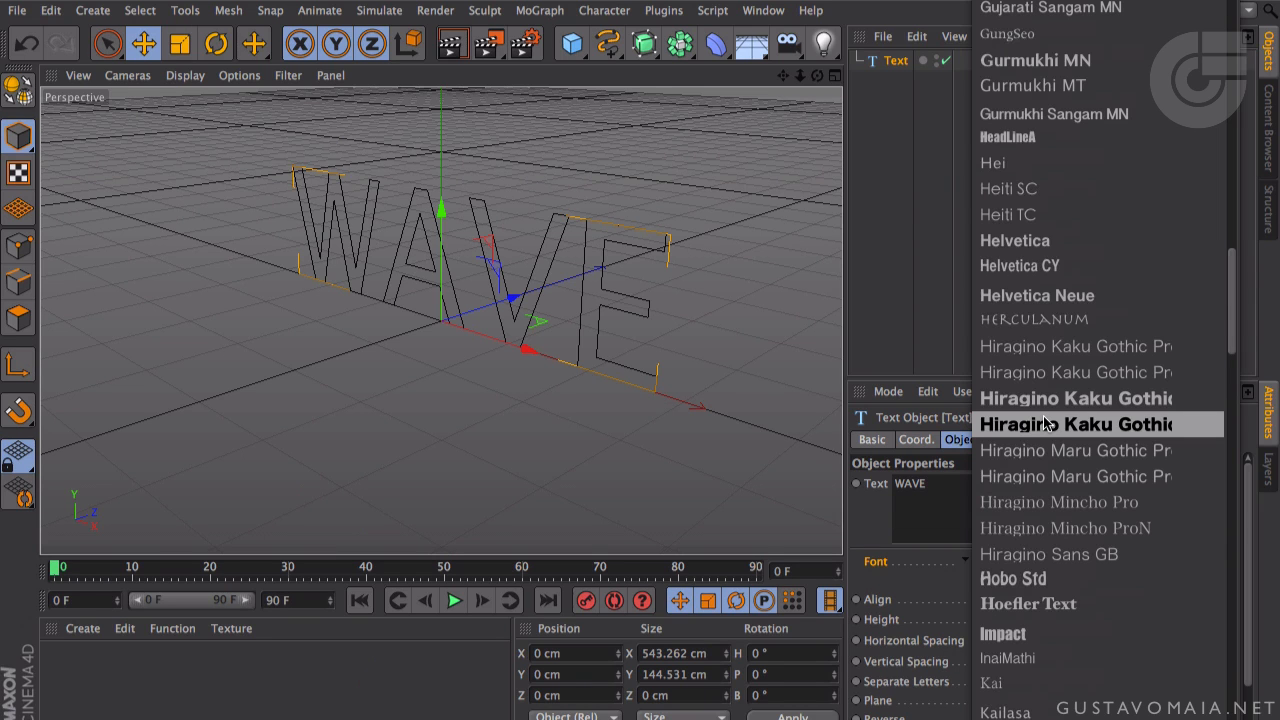
pyautogui.scroll(-5, 1044, 415)
pyautogui.scroll(12, 1043, 395)
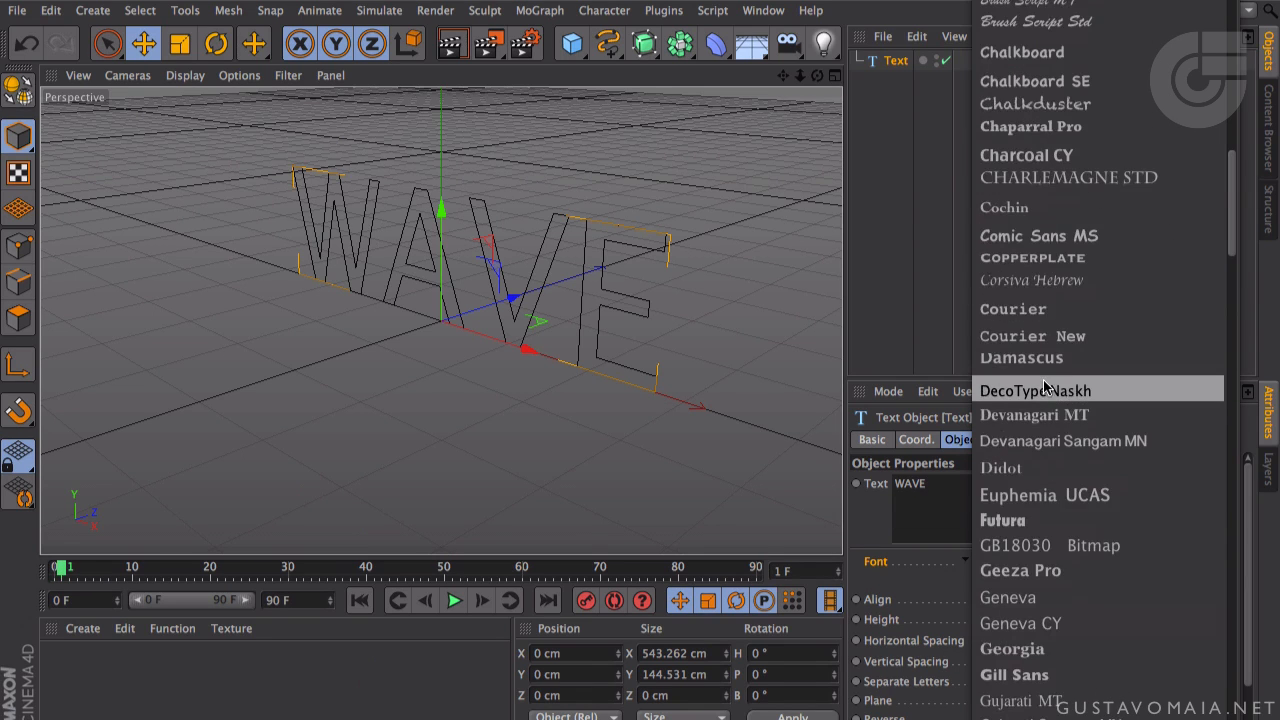
pyautogui.scroll(-5, 1044, 388)
pyautogui.scroll(15, 1044, 388)
pyautogui.scroll(-20, 1044, 388)
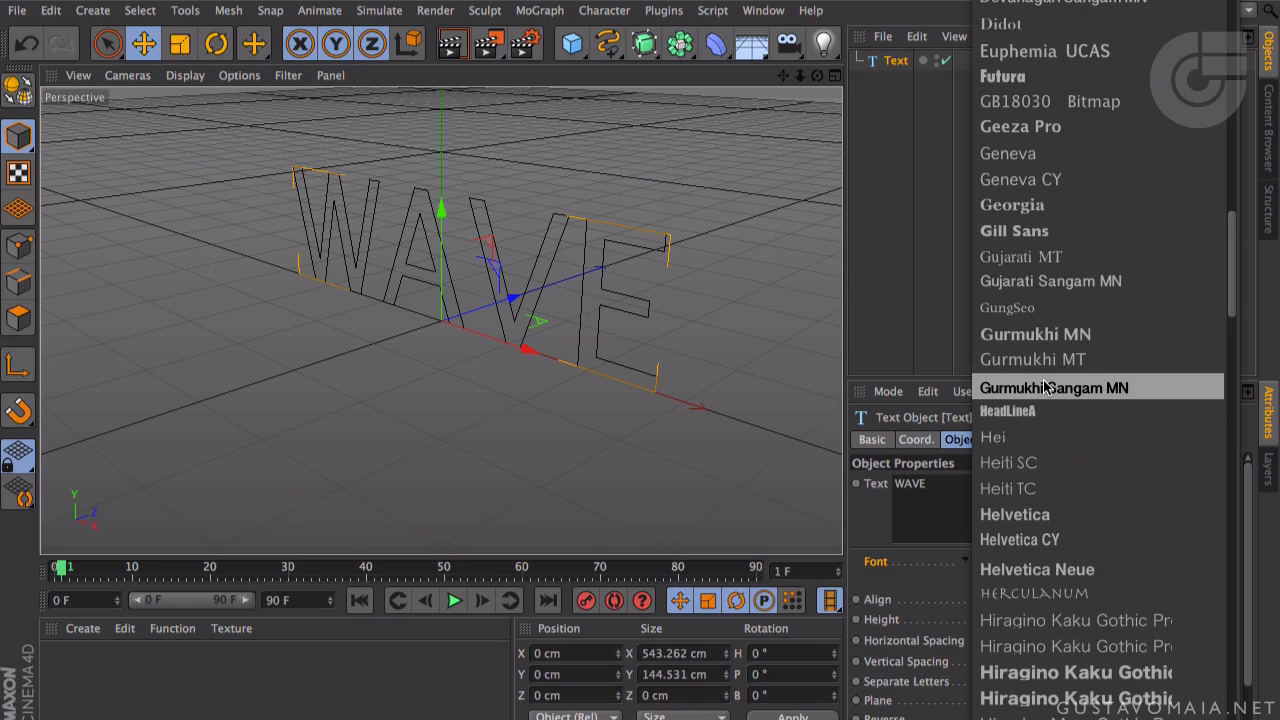
pyautogui.scroll(3, 1044, 388)
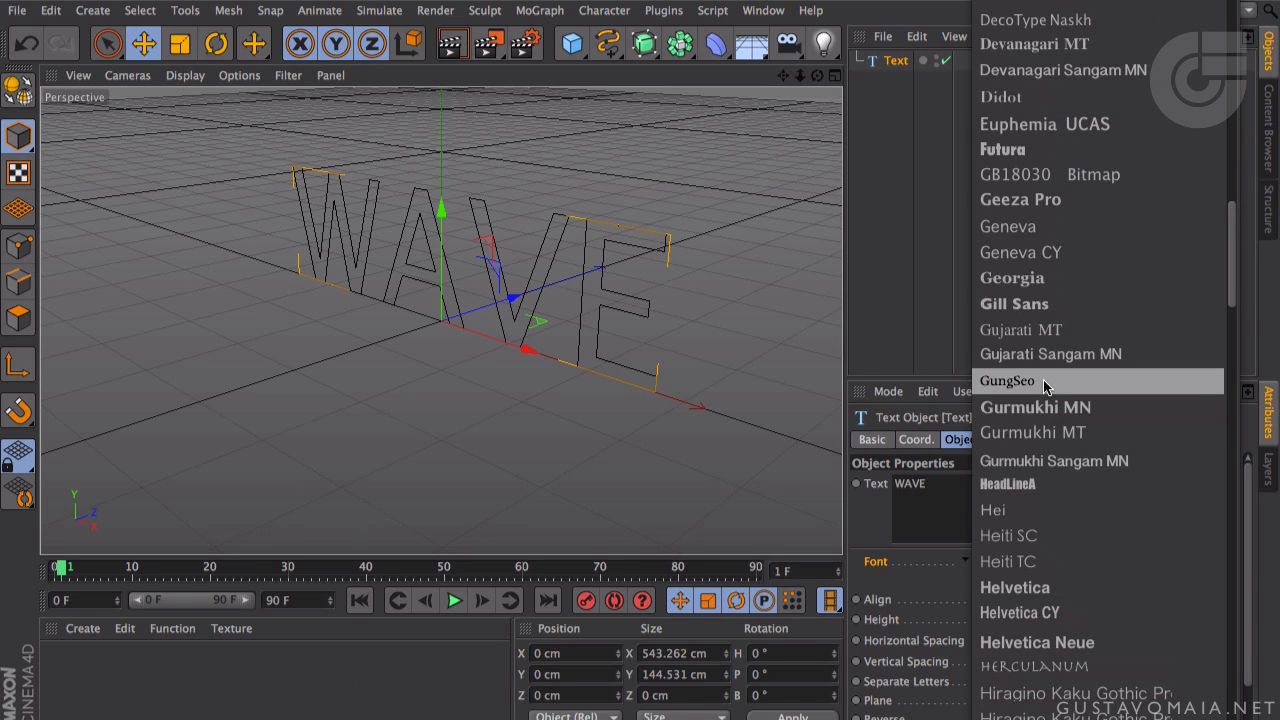
pyautogui.click(1041, 305)
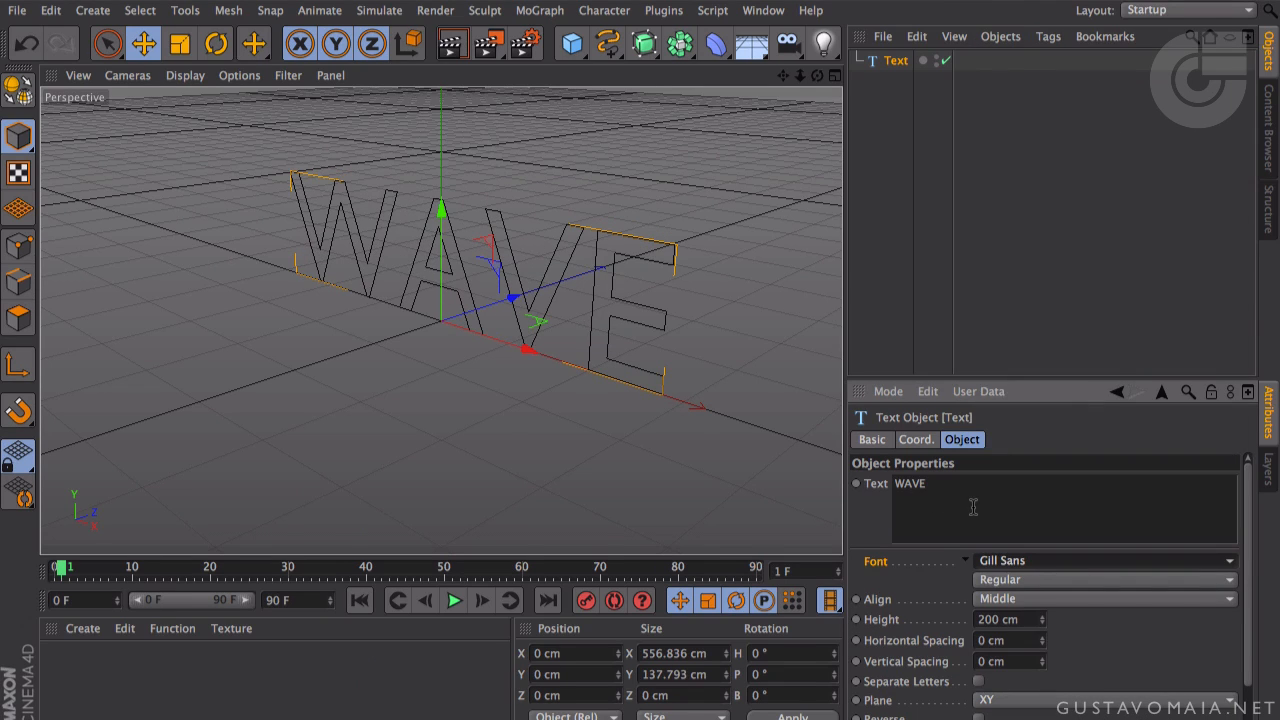
pyautogui.click(1029, 575)
pyautogui.click(1023, 602)
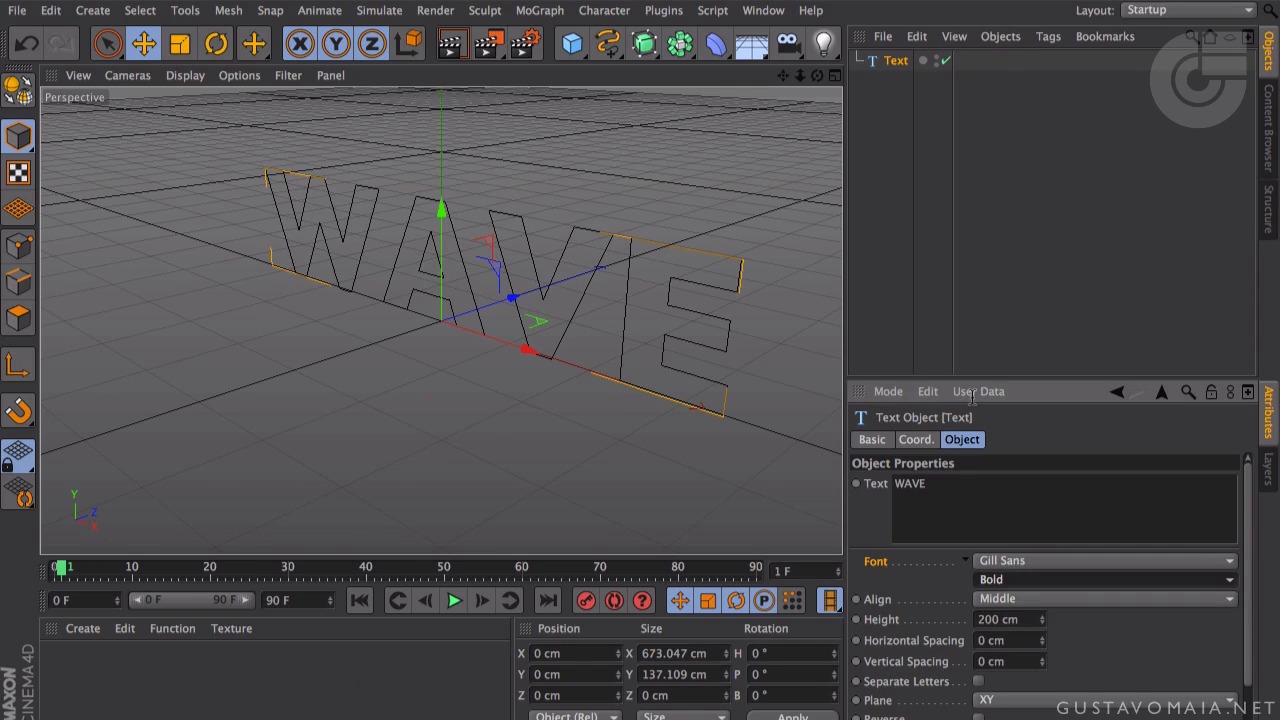
# - Try the Left alignment on the WAVE text and return the alignment to Middle
pyautogui.moveTo(817, 76); pyautogui.dragTo(920, 56)
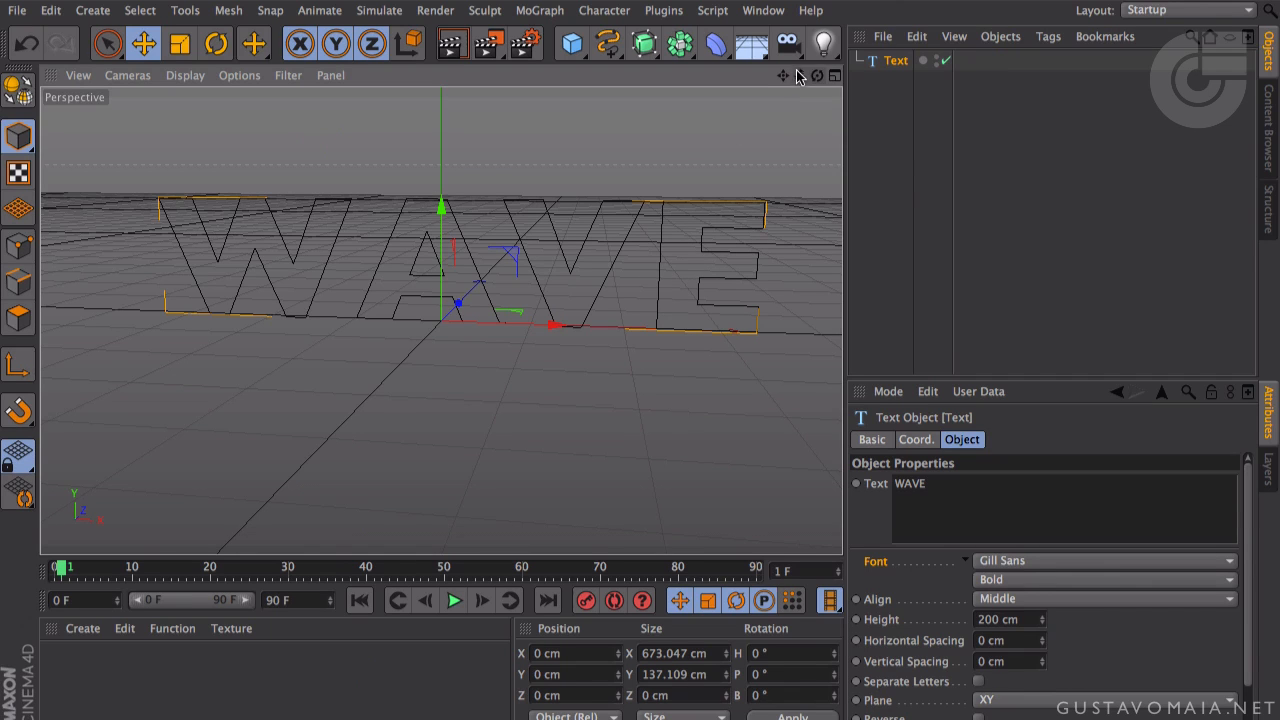
pyautogui.moveTo(817, 80); pyautogui.dragTo(441, 321)
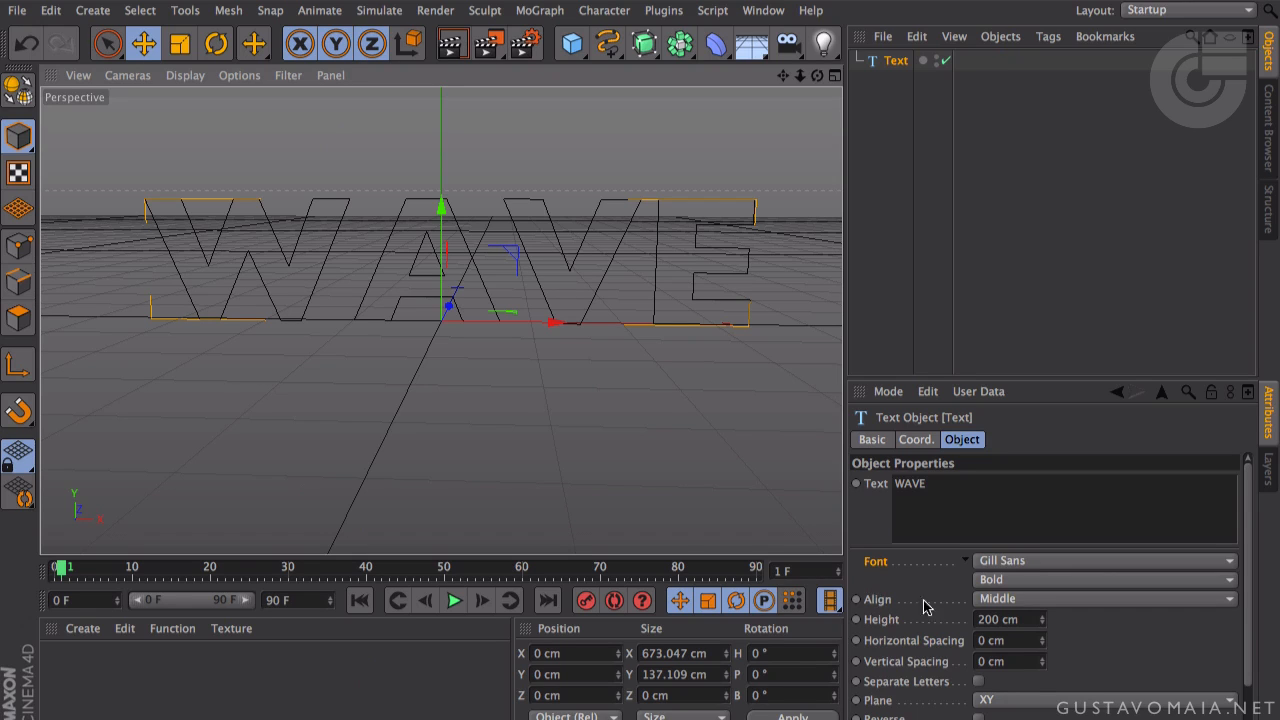
pyautogui.click(995, 600)
pyautogui.click(993, 617)
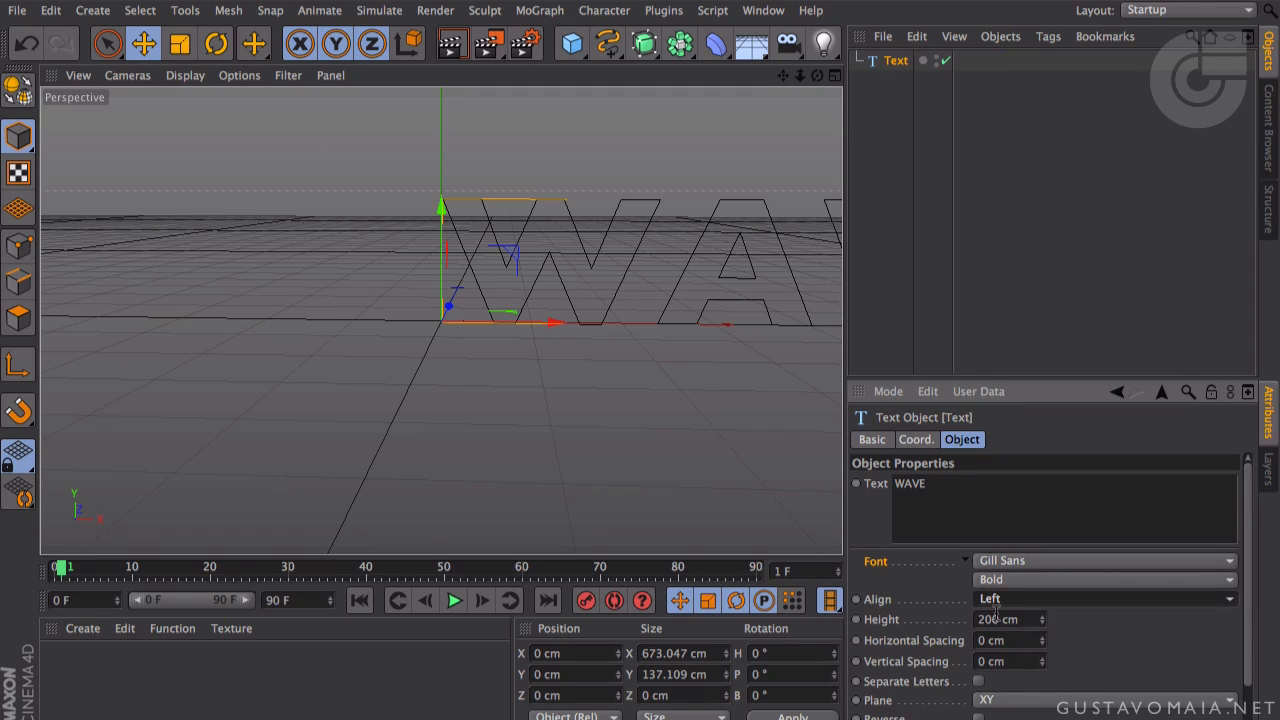
pyautogui.click(1001, 605)
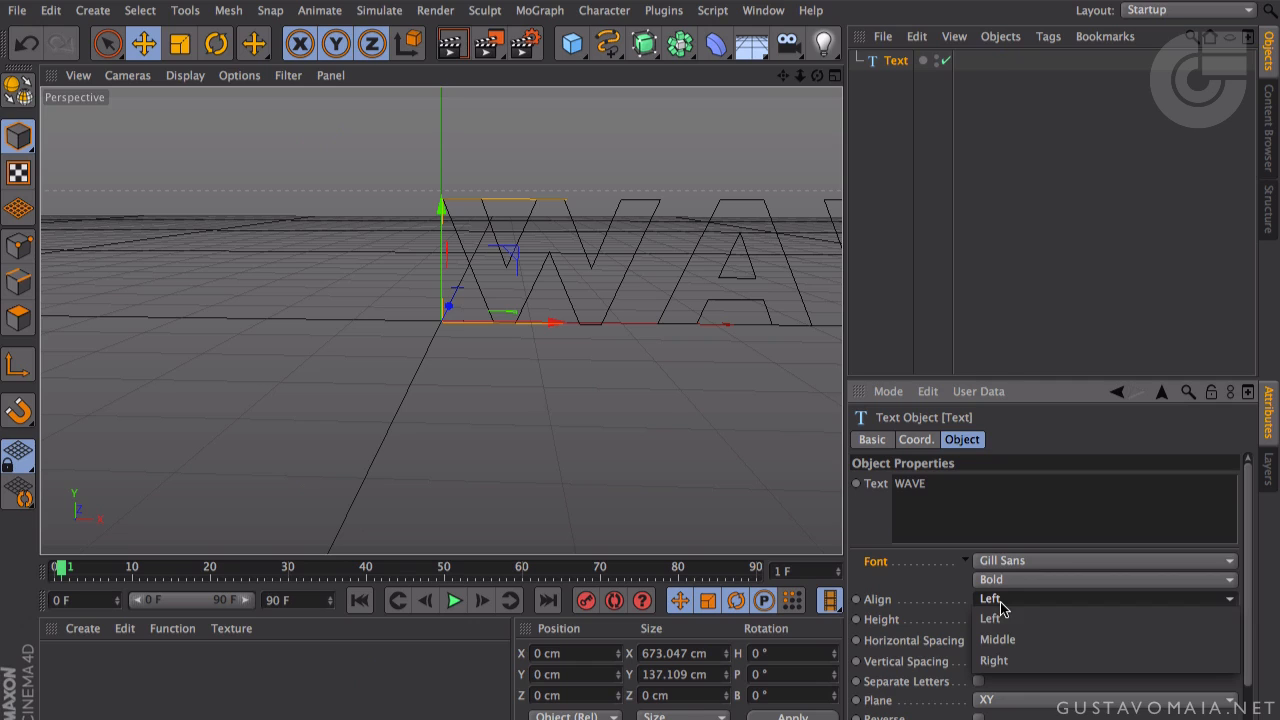
pyautogui.click(1055, 641)
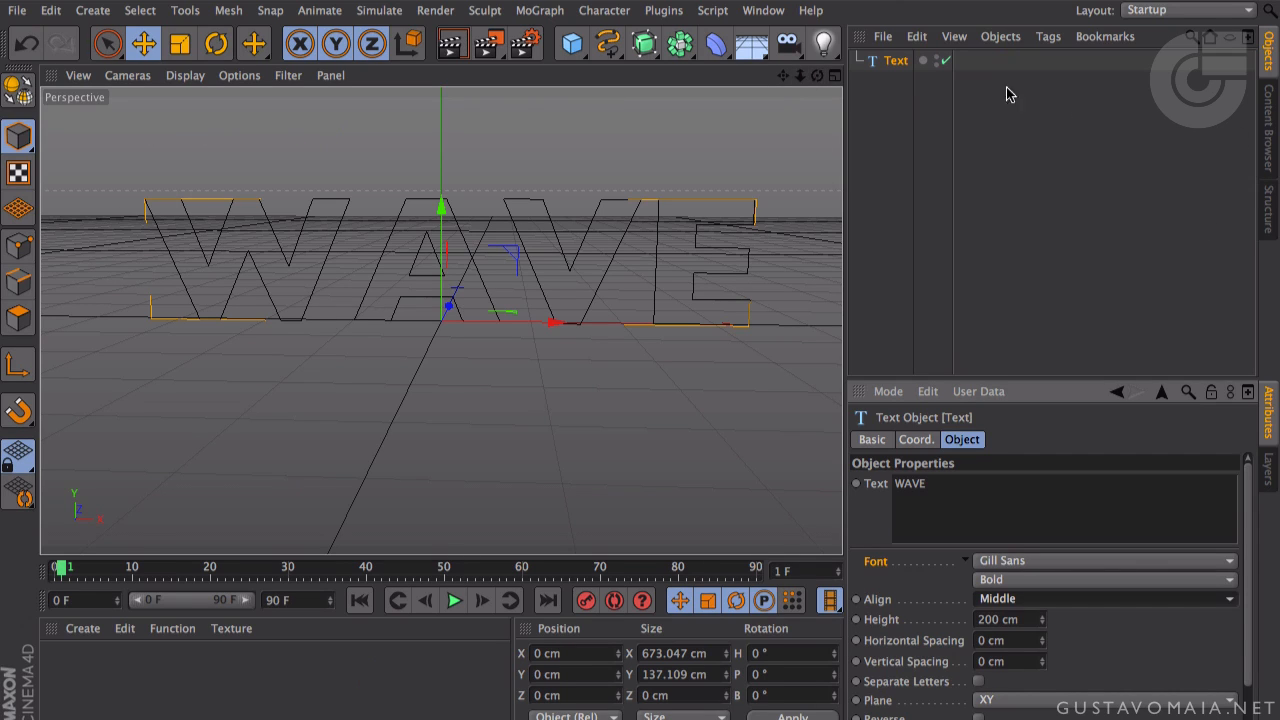
# - Show the WAVE text in the Front view and convert it to an editable spline in point mode
pyautogui.click(905, 86)
pyautogui.click(900, 64)
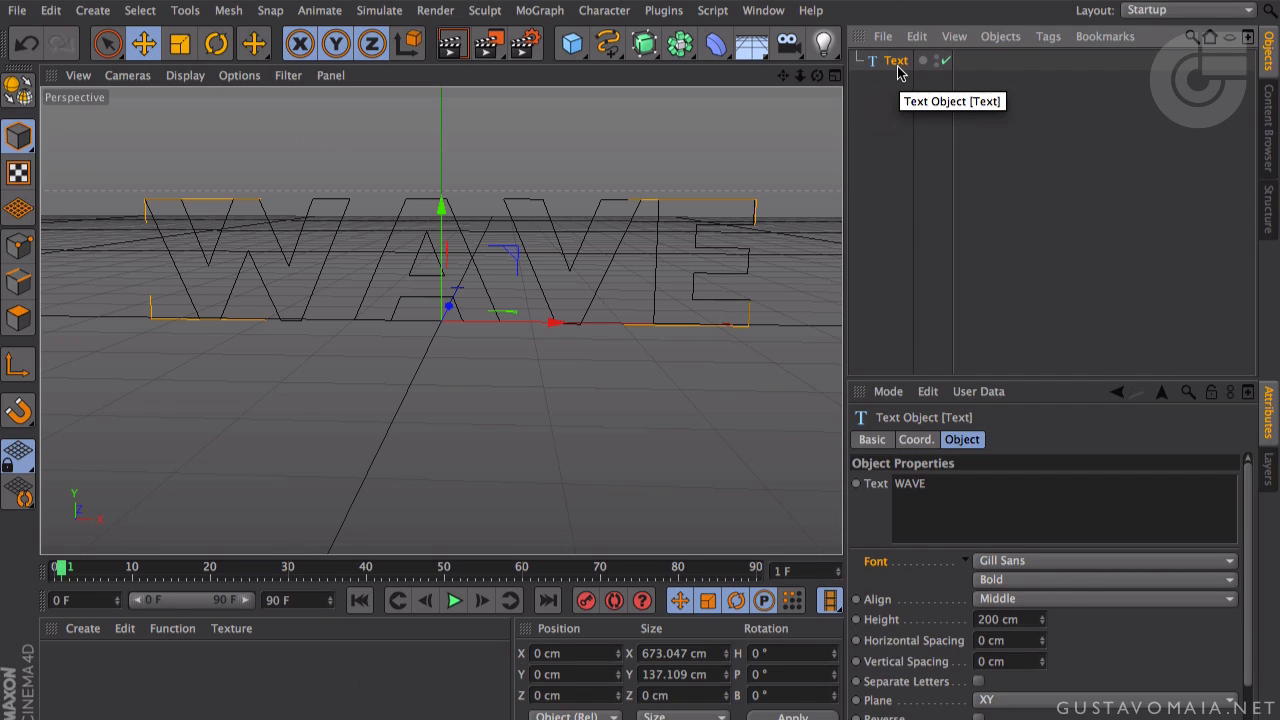
pyautogui.middleClick(751, 154)
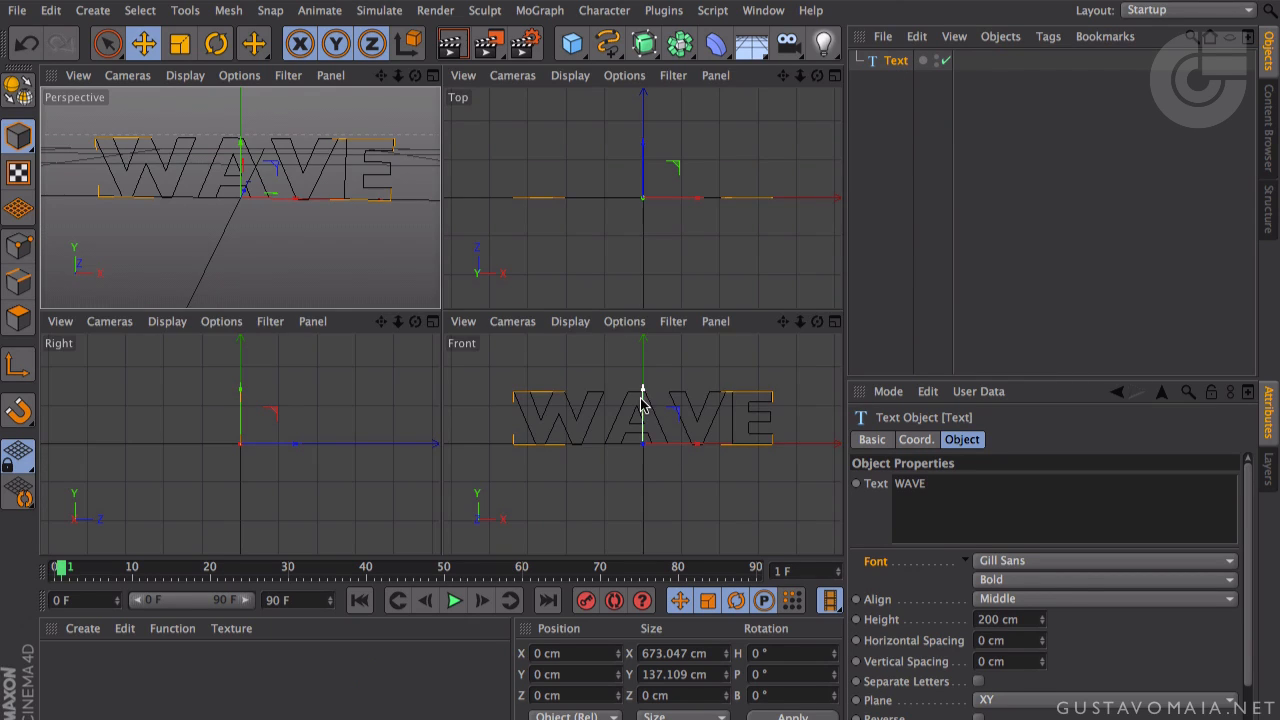
pyautogui.middleClick(641, 403)
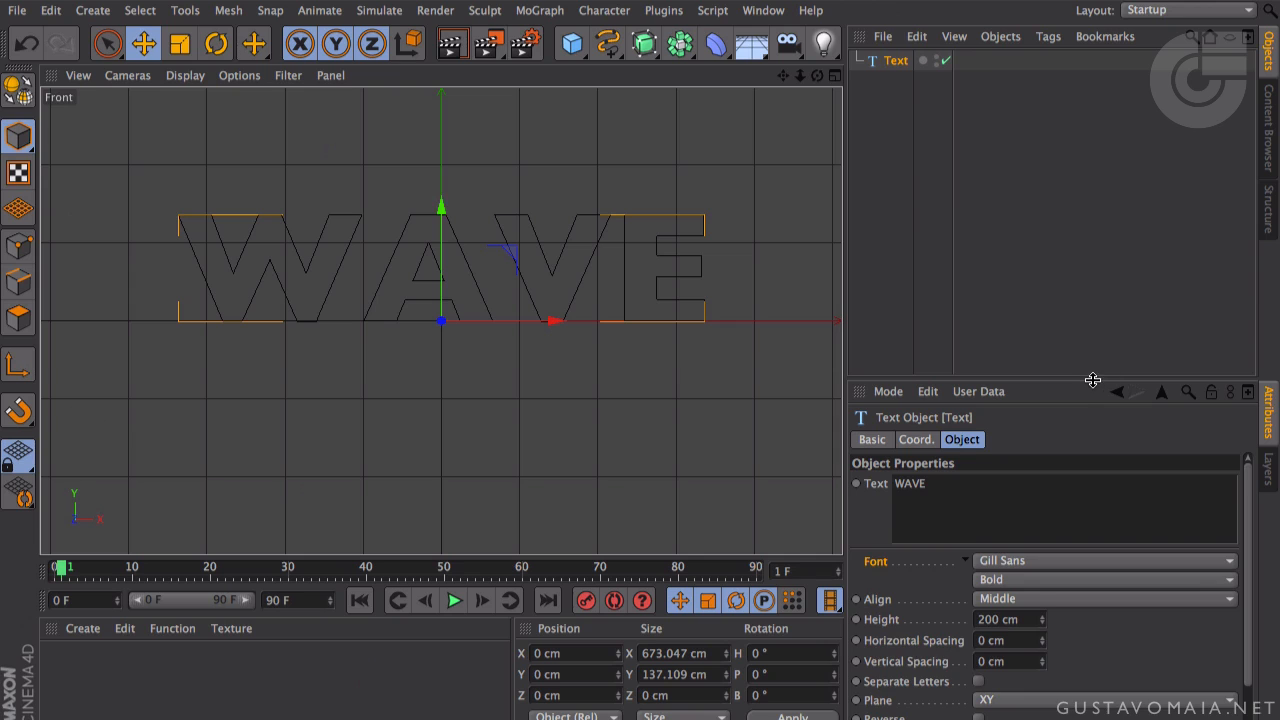
pyautogui.moveTo(1093, 380); pyautogui.dragTo(1097, 286)
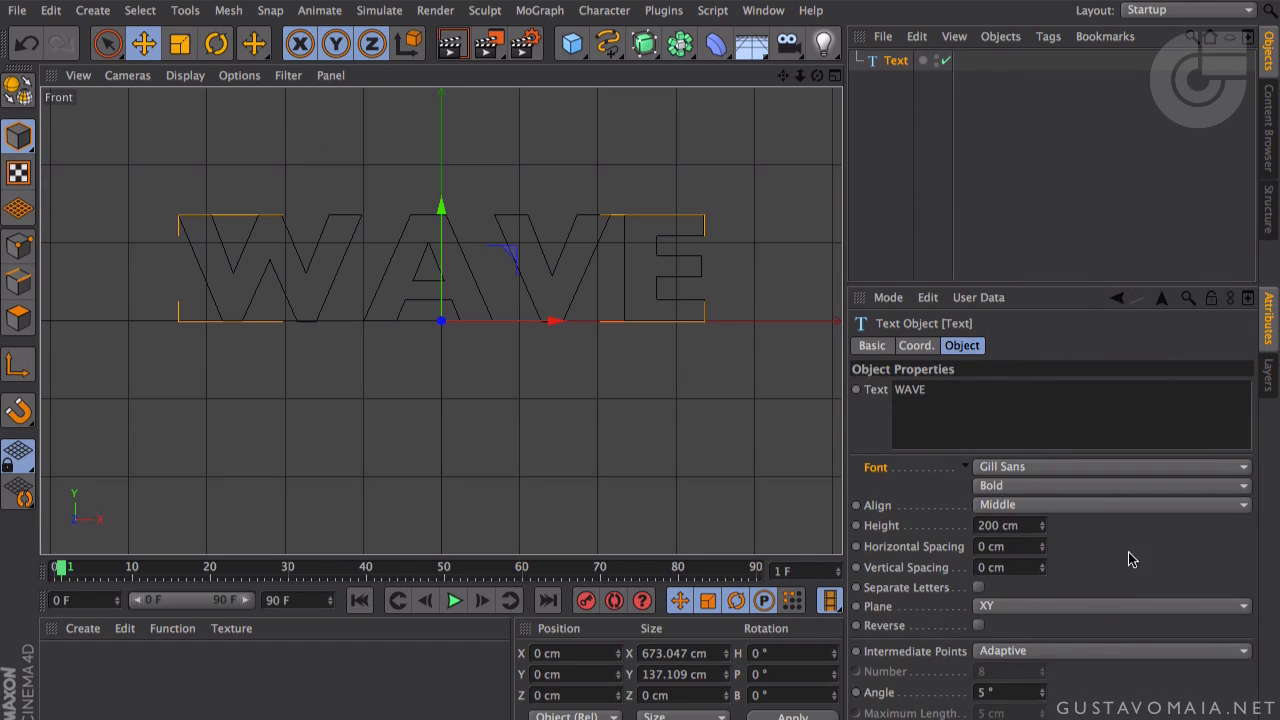
pyautogui.click(20, 252)
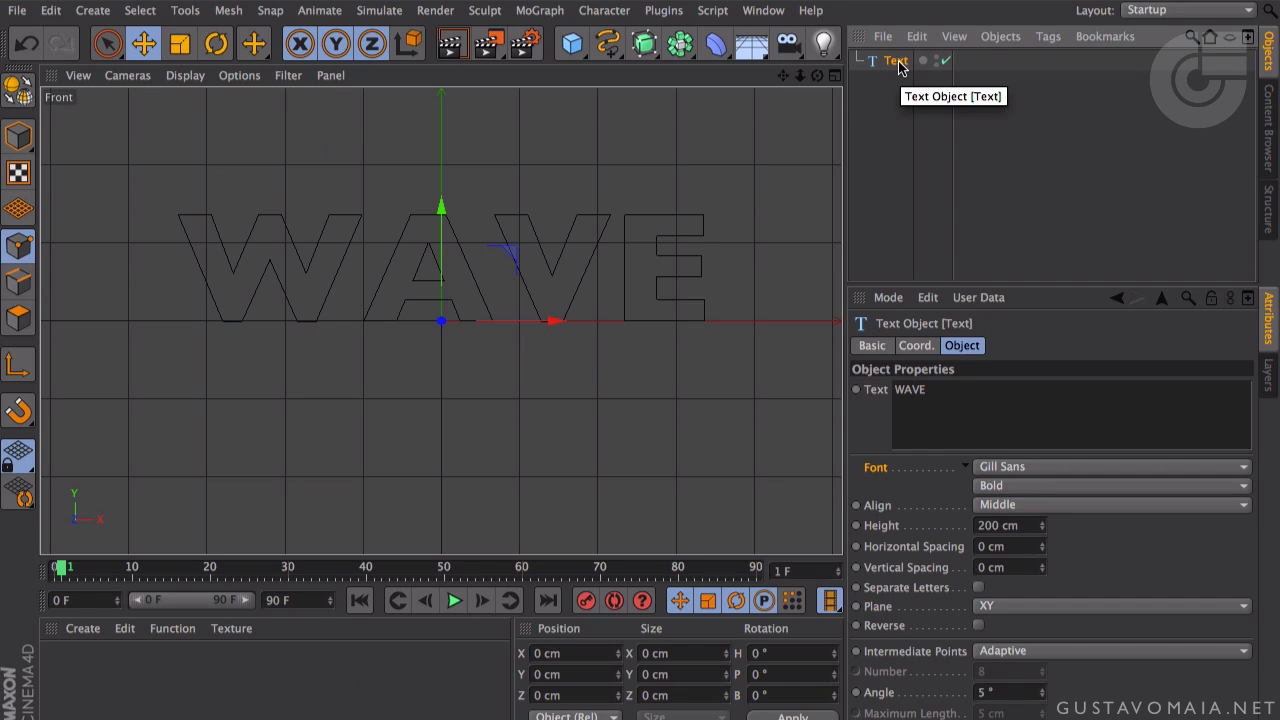
pyautogui.click(26, 90)
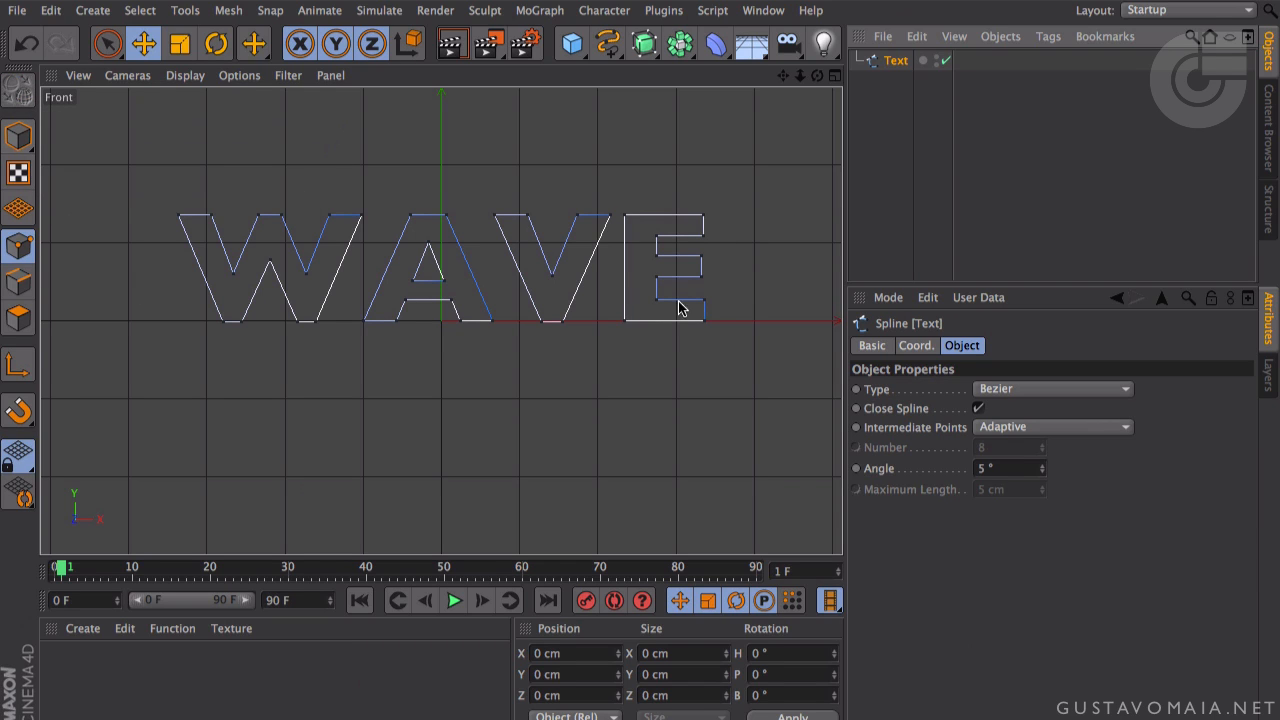
# - Select all points of the letter E with Live Selection and move them right along X to about 308.5 cm
pyautogui.click(108, 43)
pyautogui.moveTo(710, 215)
pyautogui.mouseDown()
pyautogui.moveTo(651, 220)
pyautogui.moveTo(634, 254)
pyautogui.moveTo(625, 228)
pyautogui.moveTo(670, 268)
pyautogui.moveTo(651, 282)
pyautogui.moveTo(726, 303)
pyautogui.moveTo(753, 330)
pyautogui.moveTo(624, 321)
pyautogui.moveTo(632, 284)
pyautogui.mouseUp()
pyautogui.moveTo(770, 268); pyautogui.dragTo(787, 271)
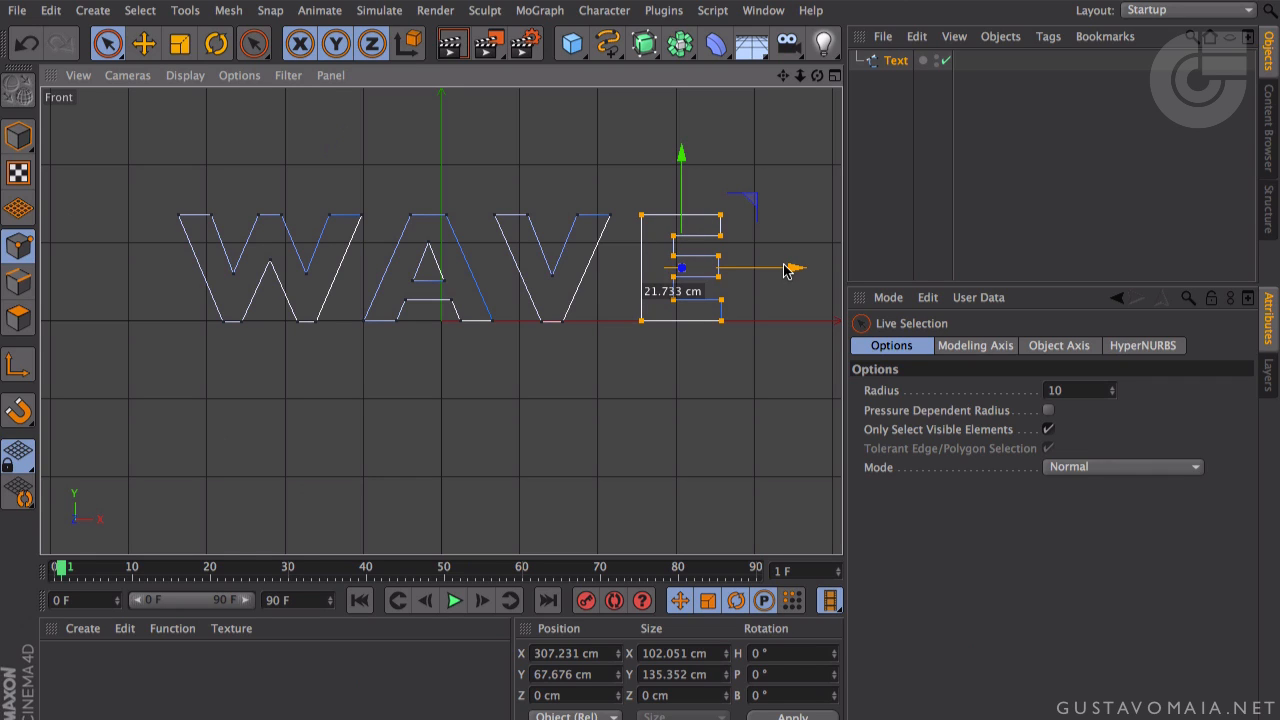
pyautogui.moveTo(787, 271); pyautogui.dragTo(786, 270)
pyautogui.click(852, 202)
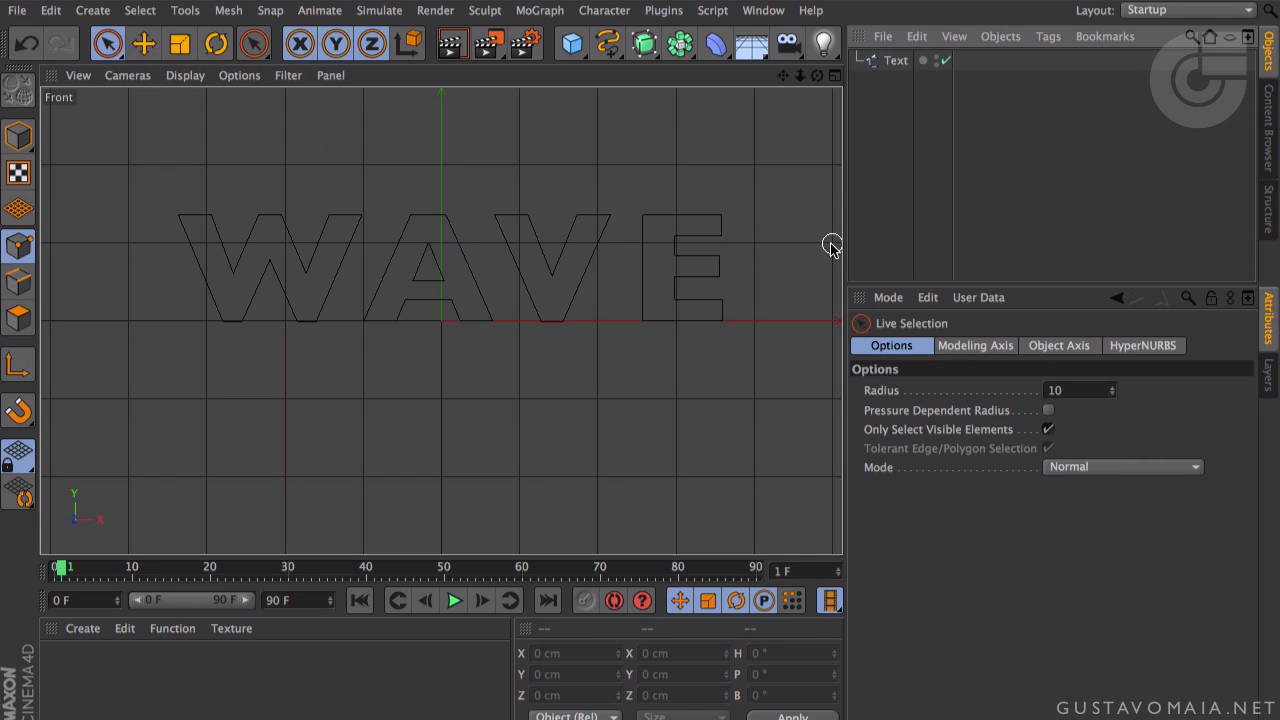
# - Tighten the letter spacing by moving the E left along X, adding the V and then the A to the selection for further leftward shifts
pyautogui.click(885, 62)
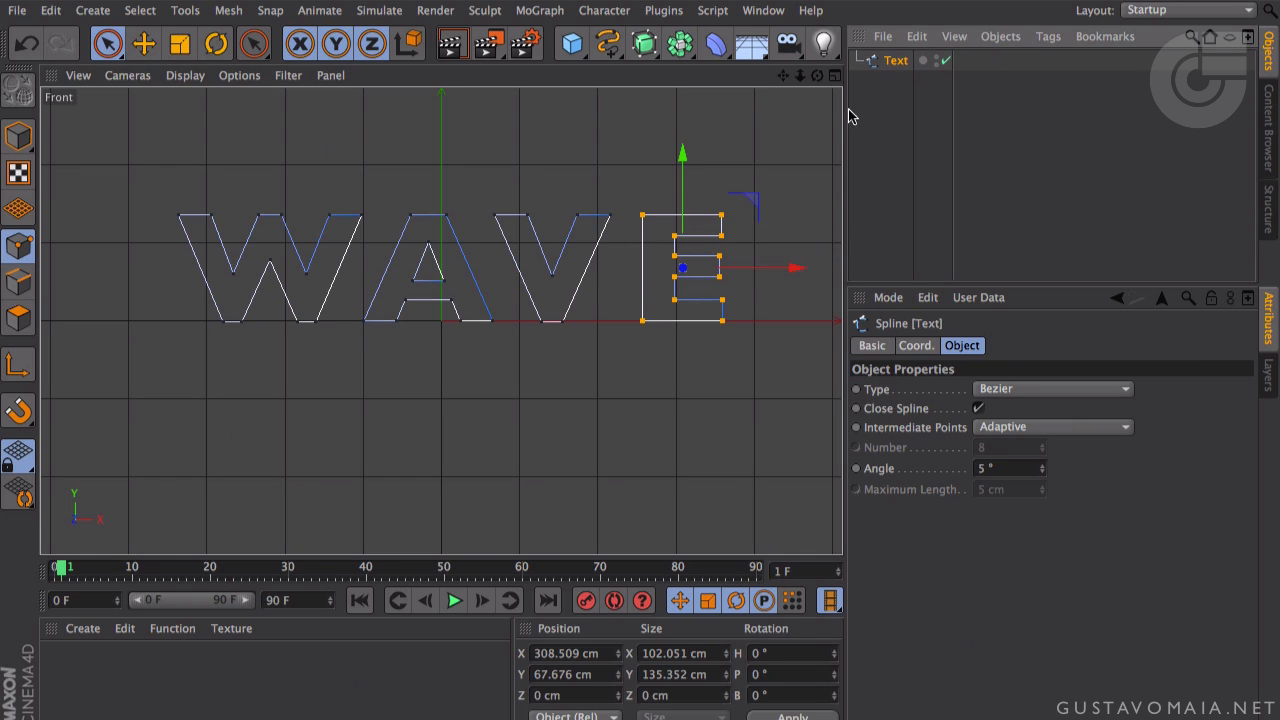
pyautogui.moveTo(783, 277); pyautogui.dragTo(774, 274)
pyautogui.moveTo(494, 216)
pyautogui.keyDown('shift'); pyautogui.mouseDown()
pyautogui.moveTo(474, 219)
pyautogui.moveTo(543, 271)
pyautogui.moveTo(589, 200)
pyautogui.moveTo(557, 314)
pyautogui.moveTo(534, 309)
pyautogui.mouseUp(); pyautogui.keyUp('shift')
pyautogui.moveTo(718, 272); pyautogui.dragTo(706, 272)
pyautogui.moveTo(409, 231)
pyautogui.keyDown('shift'); pyautogui.mouseDown()
pyautogui.moveTo(443, 216)
pyautogui.moveTo(440, 252)
pyautogui.moveTo(386, 309)
pyautogui.moveTo(486, 320)
pyautogui.moveTo(449, 297)
pyautogui.mouseUp(); pyautogui.keyUp('shift')
pyautogui.moveTo(646, 269); pyautogui.dragTo(629, 272)
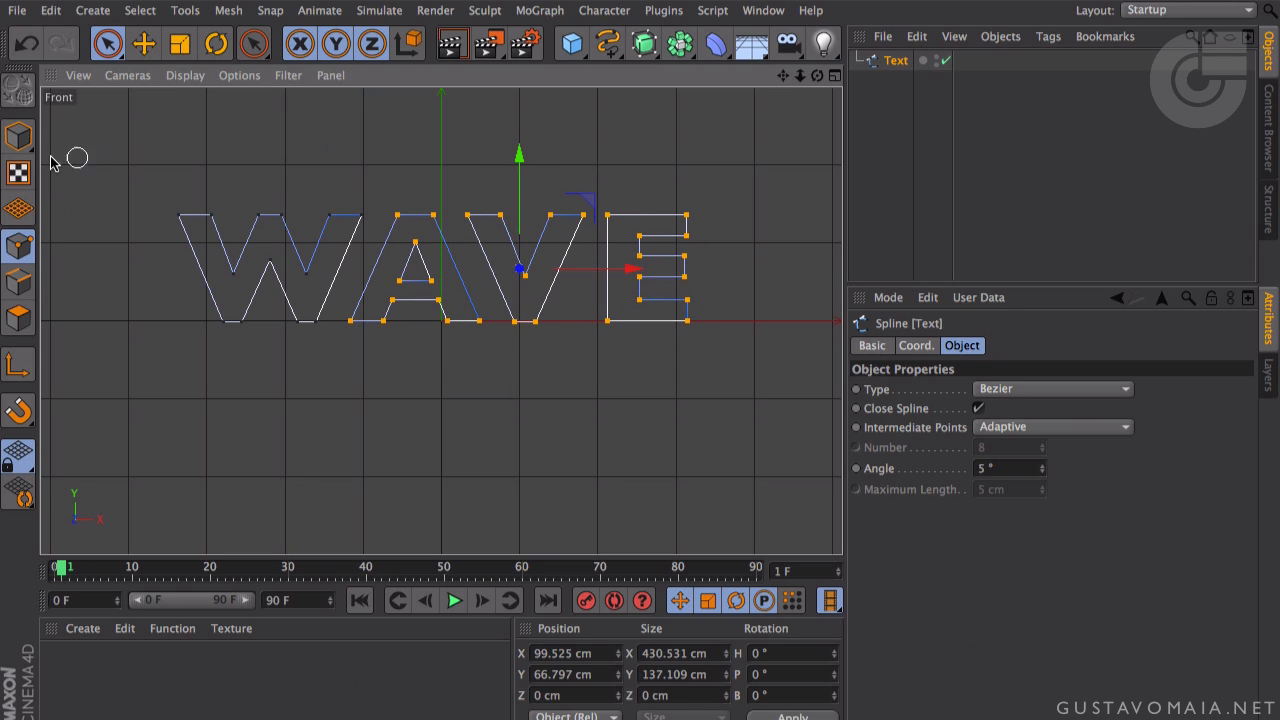
# - In model mode, move the whole WAVE spline to about X 10.2 cm and Y -61.4 cm to center it on the origin, and deselect it
pyautogui.click(18, 142)
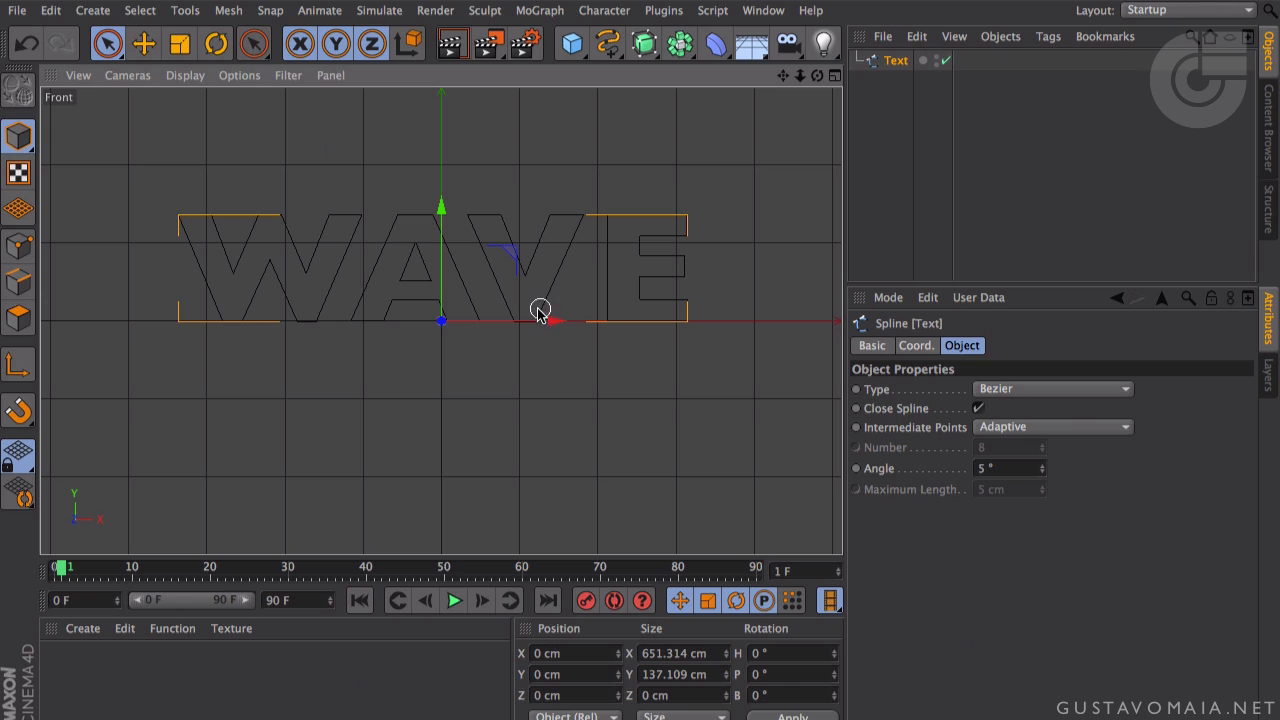
pyautogui.moveTo(543, 321); pyautogui.dragTo(552, 321)
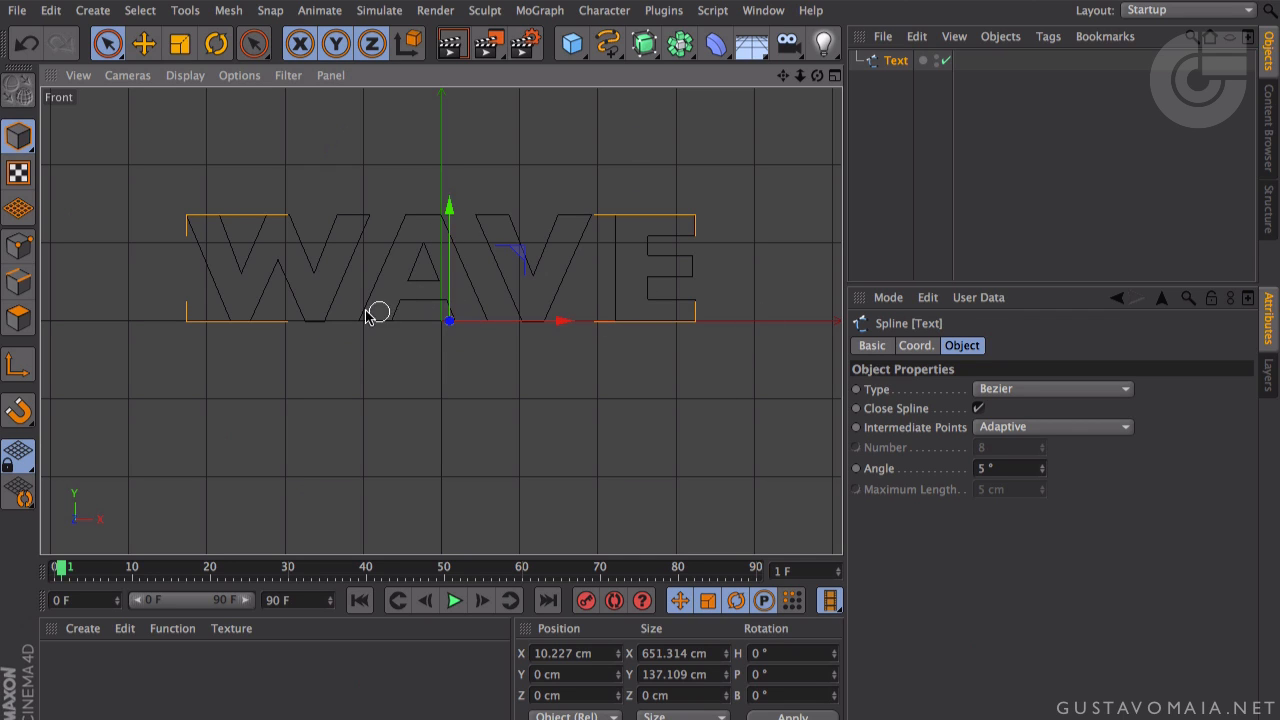
pyautogui.moveTo(449, 237); pyautogui.dragTo(452, 257)
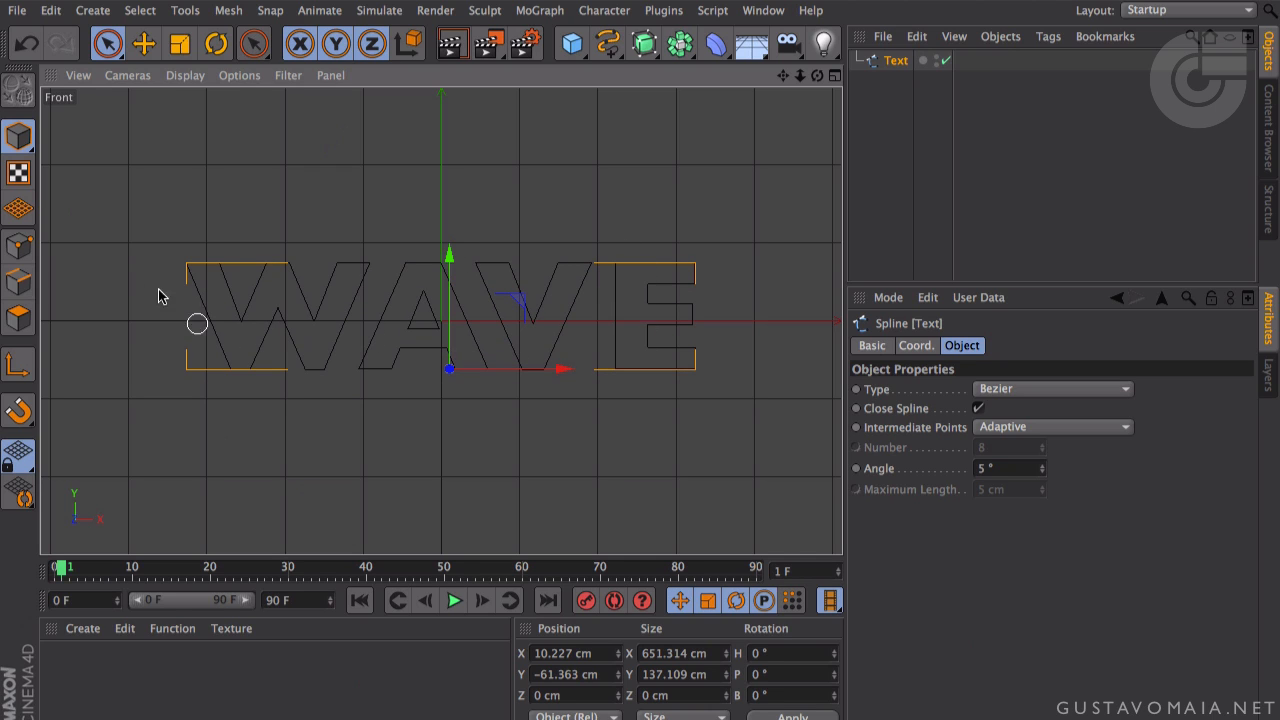
pyautogui.click(768, 113)
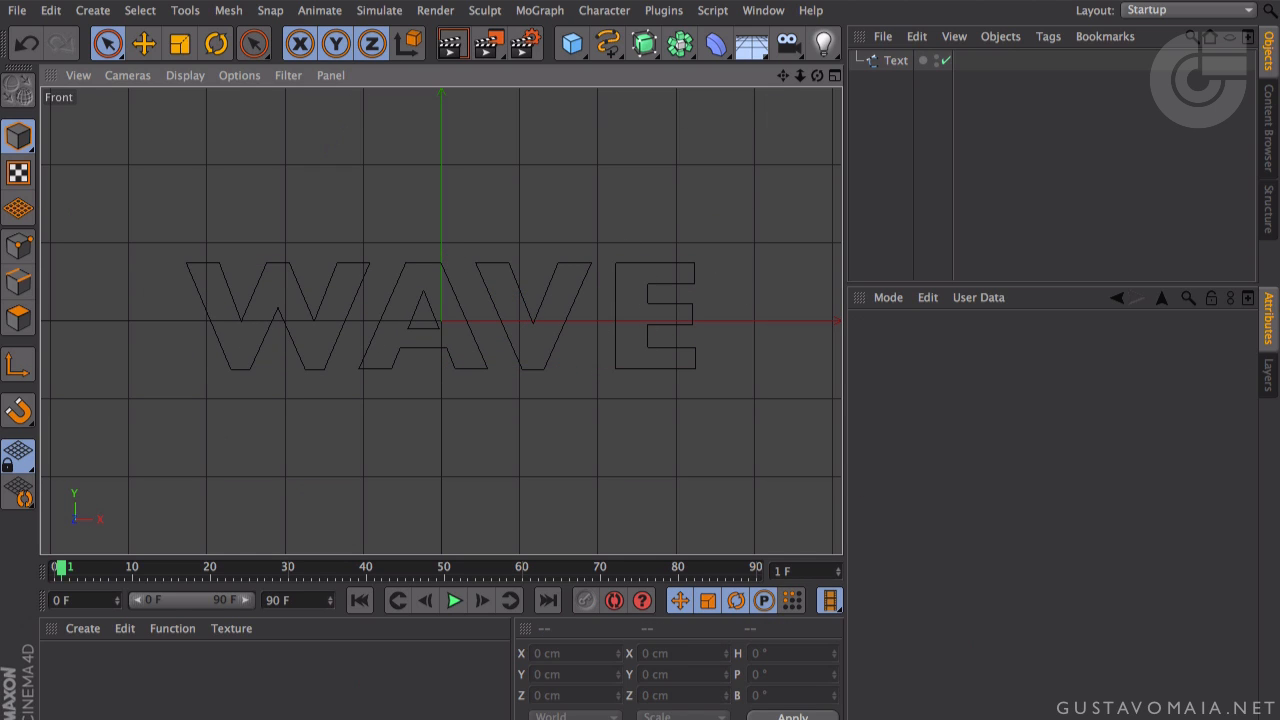
# - Select the Text spline, show it from an angle in the Perspective view and render a quick preview of it
pyautogui.click(895, 60)
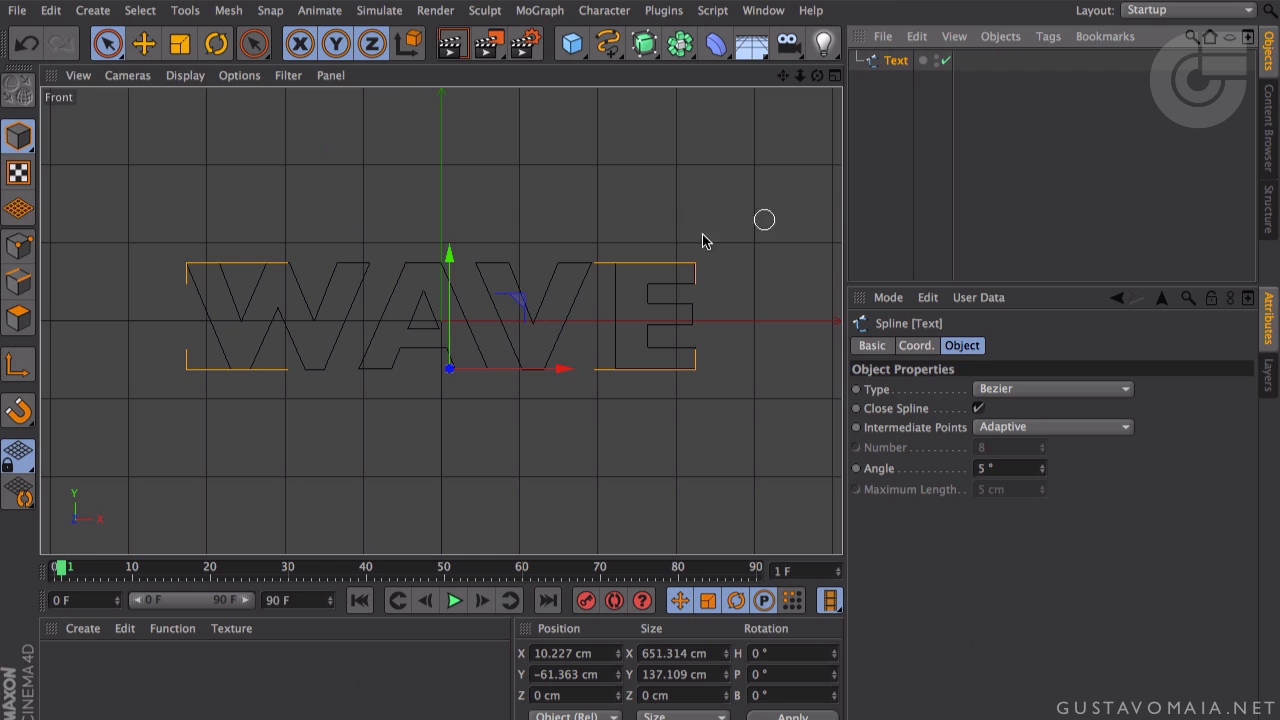
pyautogui.middleClick(643, 196)
pyautogui.middleClick(403, 185)
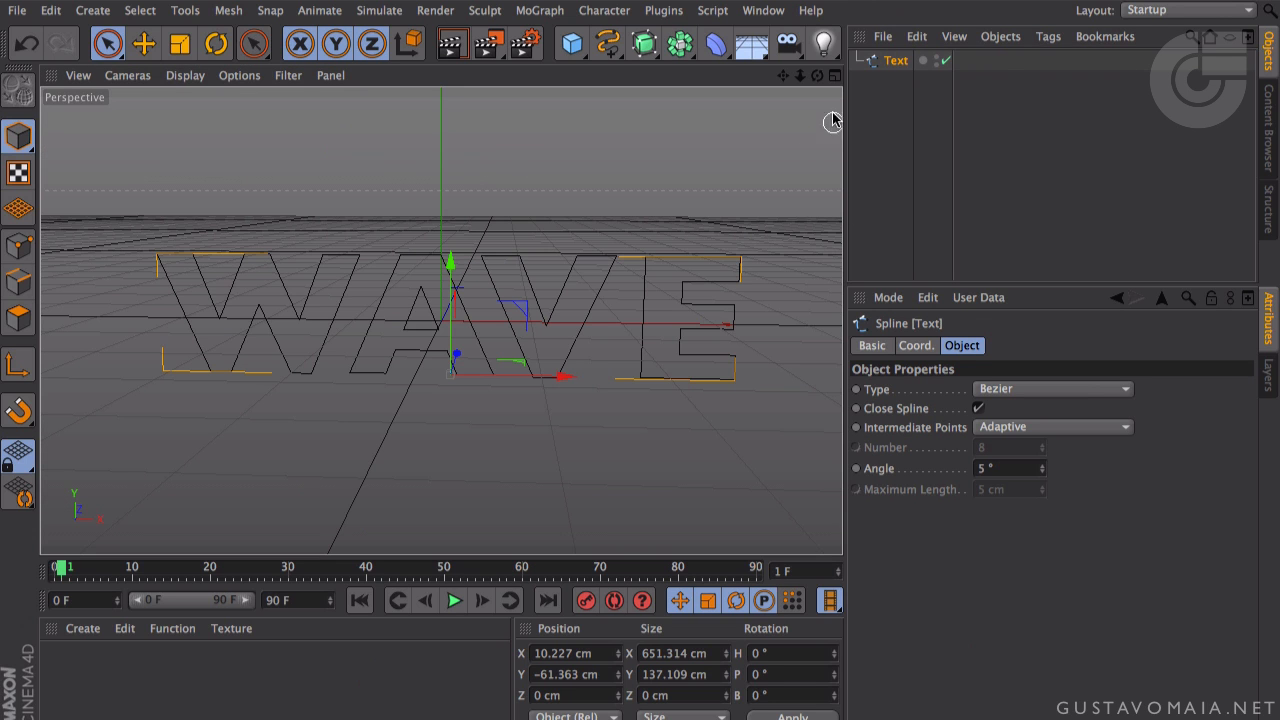
pyautogui.moveTo(817, 75); pyautogui.dragTo(740, 40)
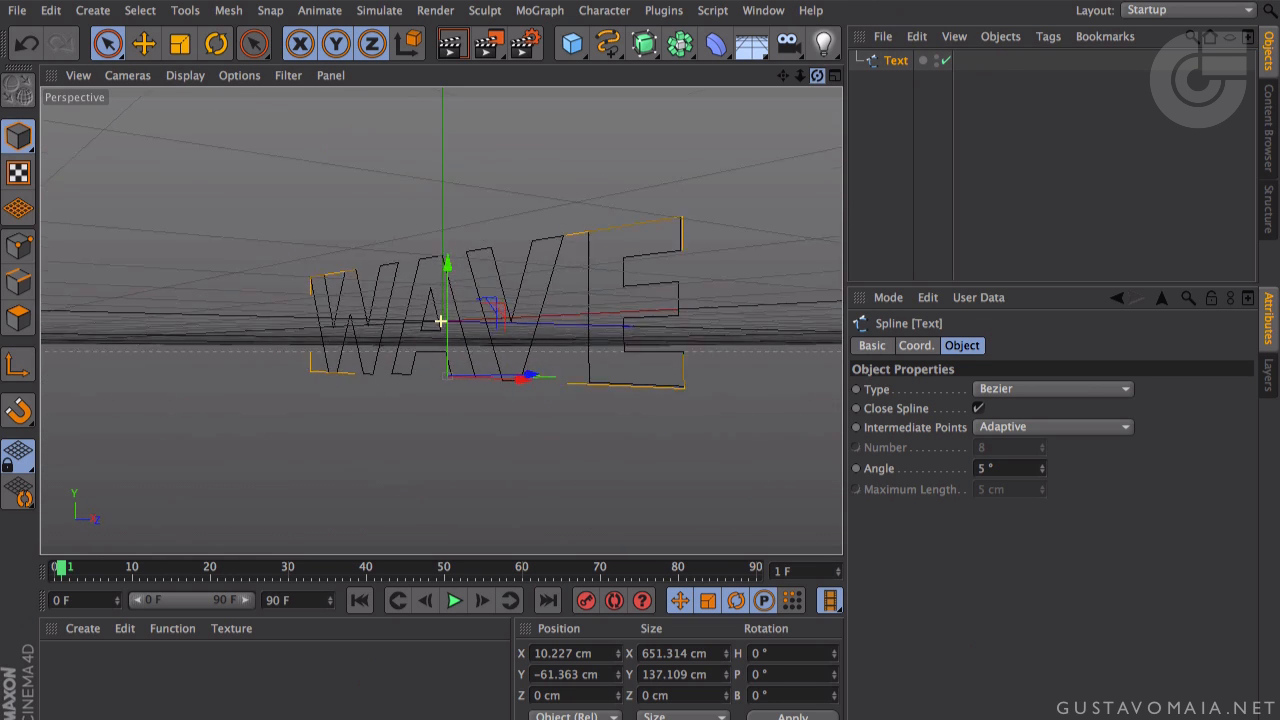
pyautogui.click(466, 46)
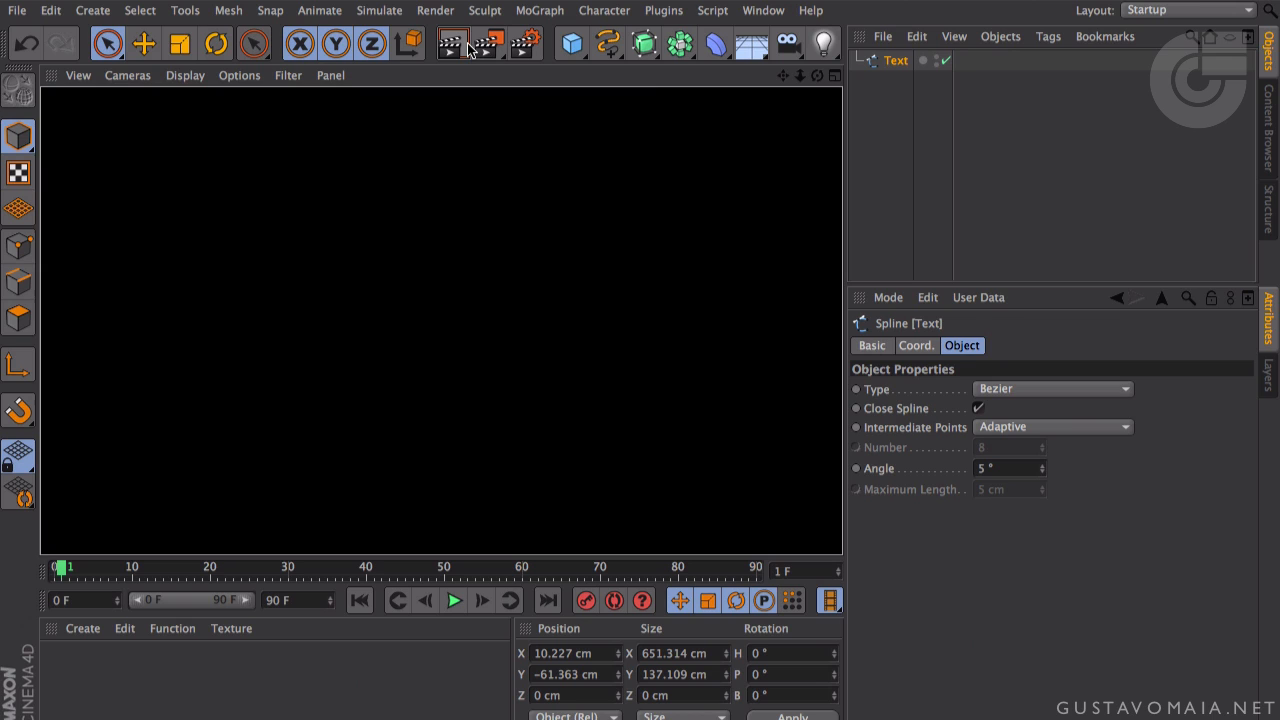
pyautogui.click(886, 66)
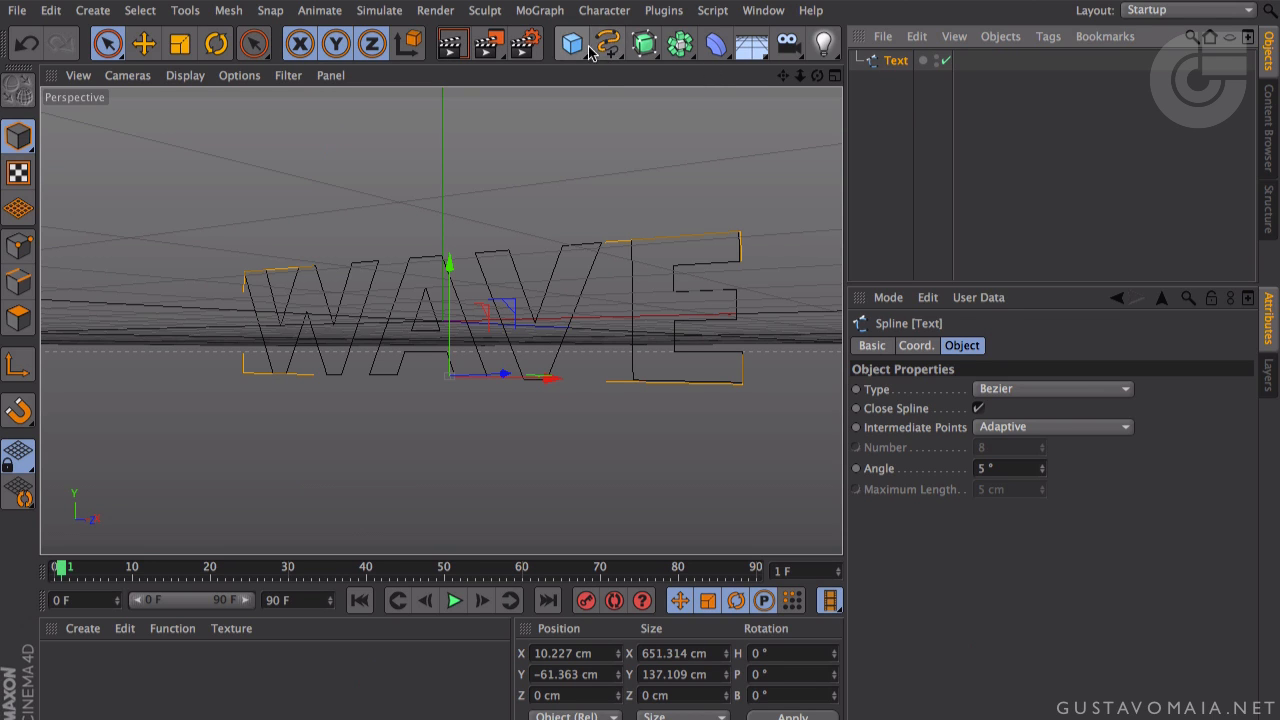
# - Add an Extrude NURBS and make the Text spline its child
pyautogui.click(641, 44)
pyautogui.click(870, 56)
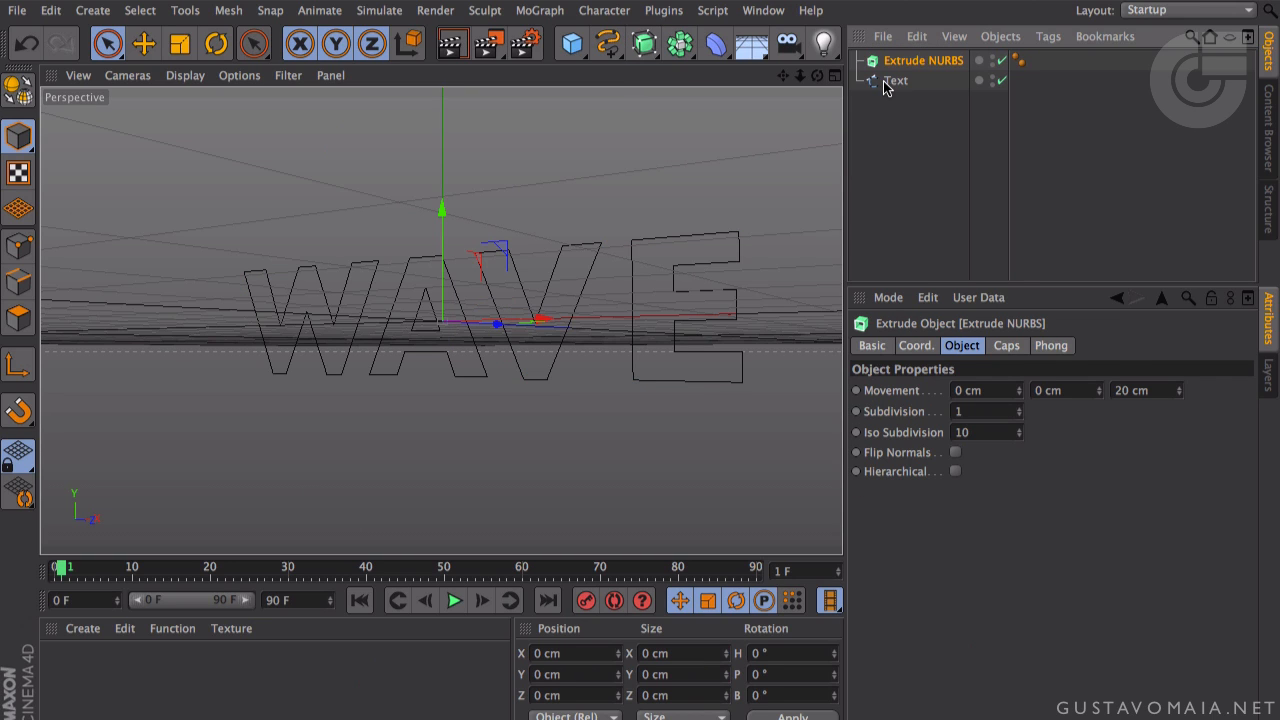
pyautogui.moveTo(909, 61); pyautogui.dragTo(909, 62)
pyautogui.click(909, 61)
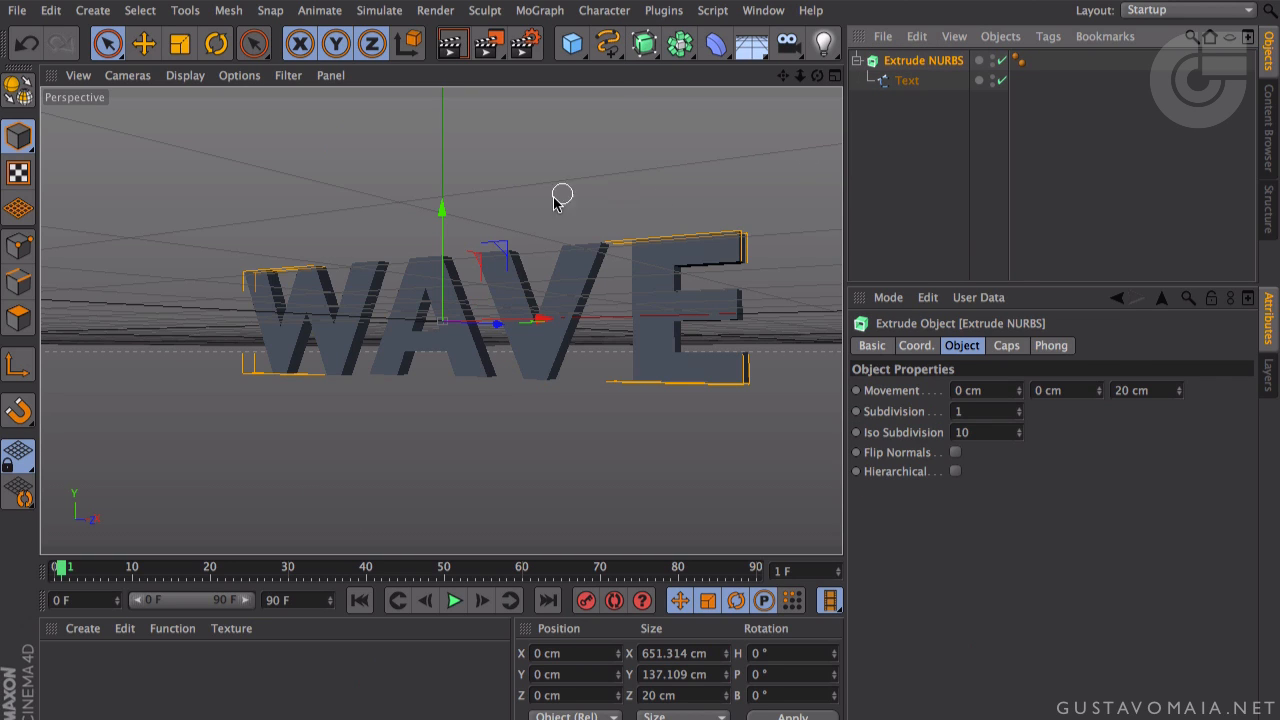
# - Set the Extrude NURBS Z movement to 0 cm and render a preview of the flat text
pyautogui.click(1150, 390)
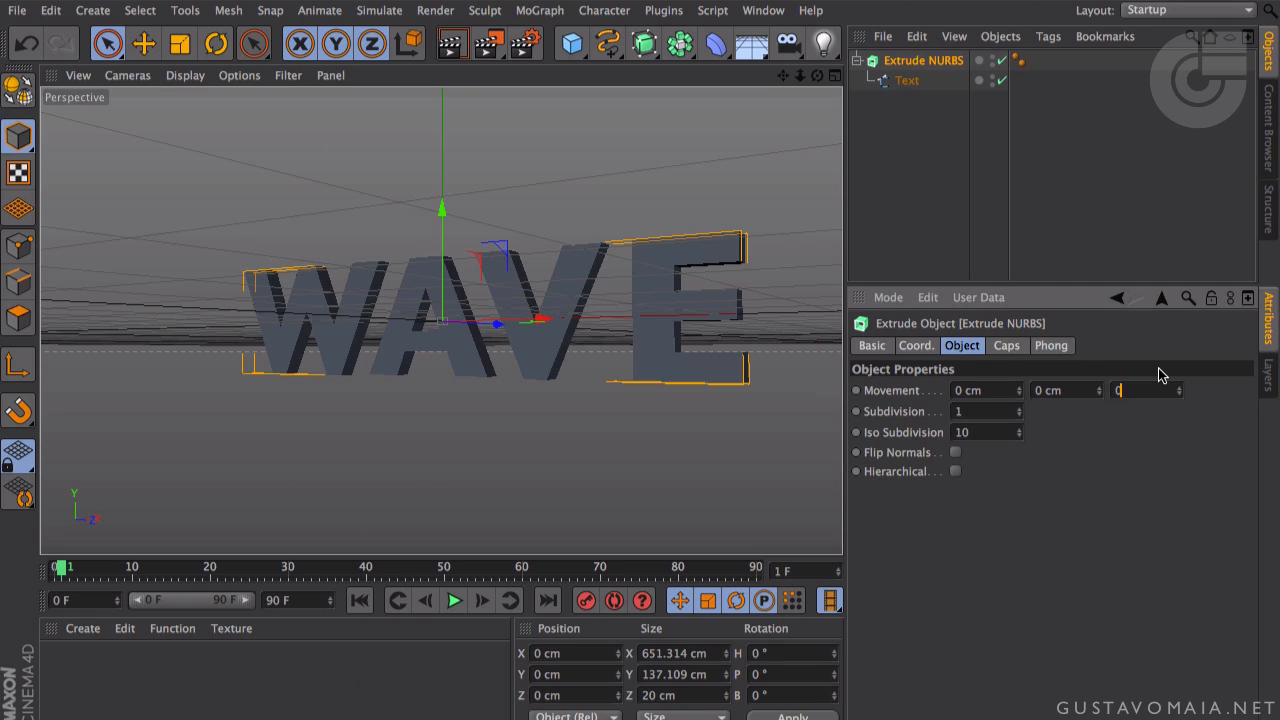
pyautogui.write('0')
pyautogui.press('Return')
pyautogui.moveTo(818, 75); pyautogui.dragTo(935, 88)
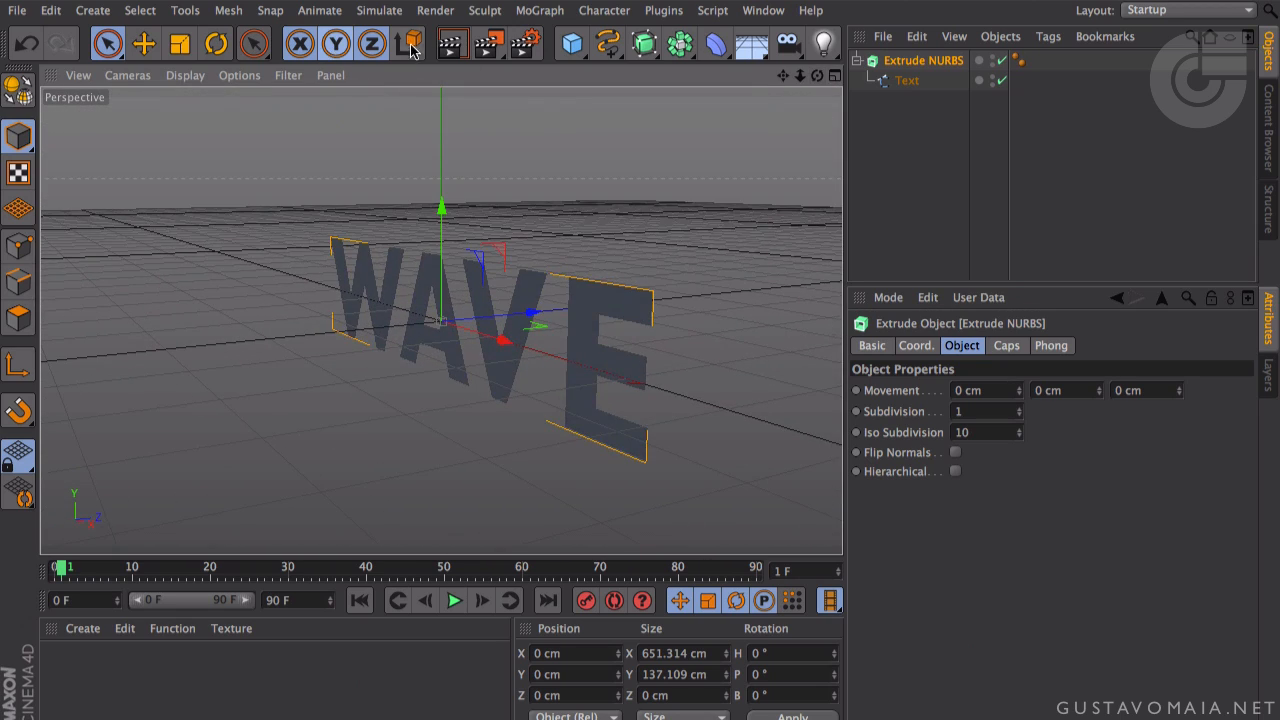
pyautogui.click(450, 43)
pyautogui.moveTo(817, 75); pyautogui.dragTo(855, 120)
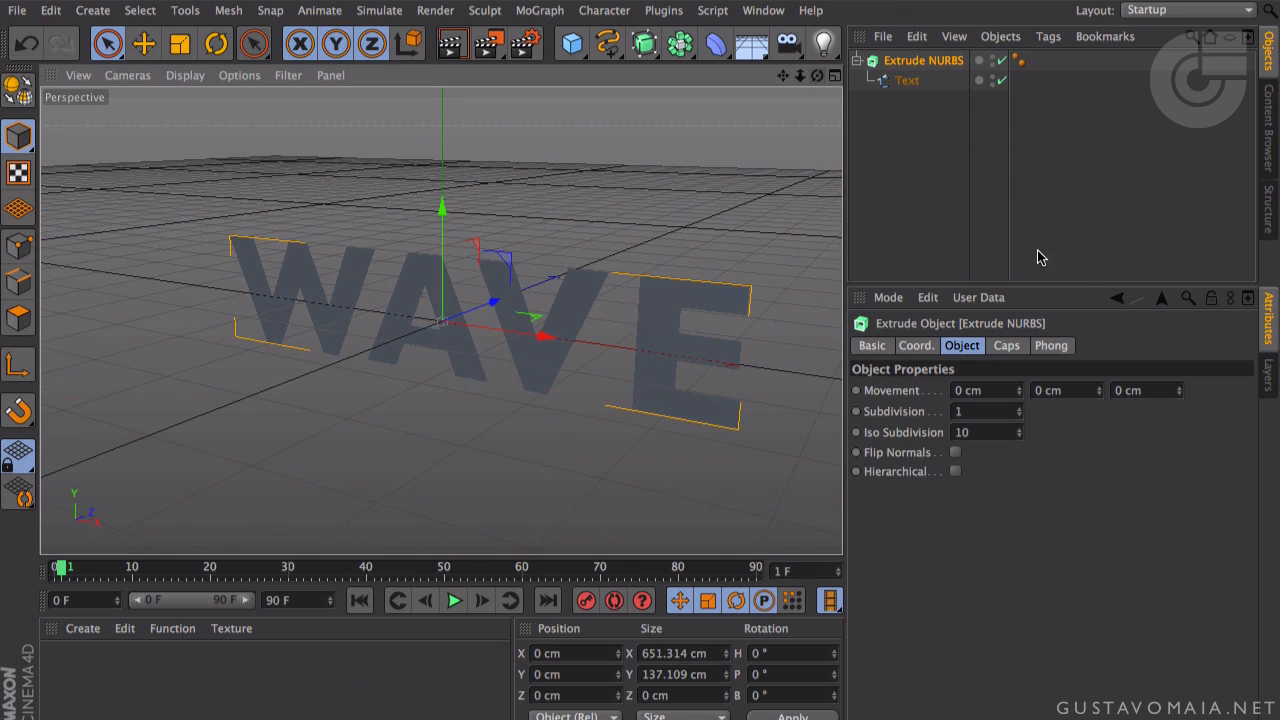
# - Add a MoGraph Cloner and a Cube to the scene
pyautogui.click(540, 10)
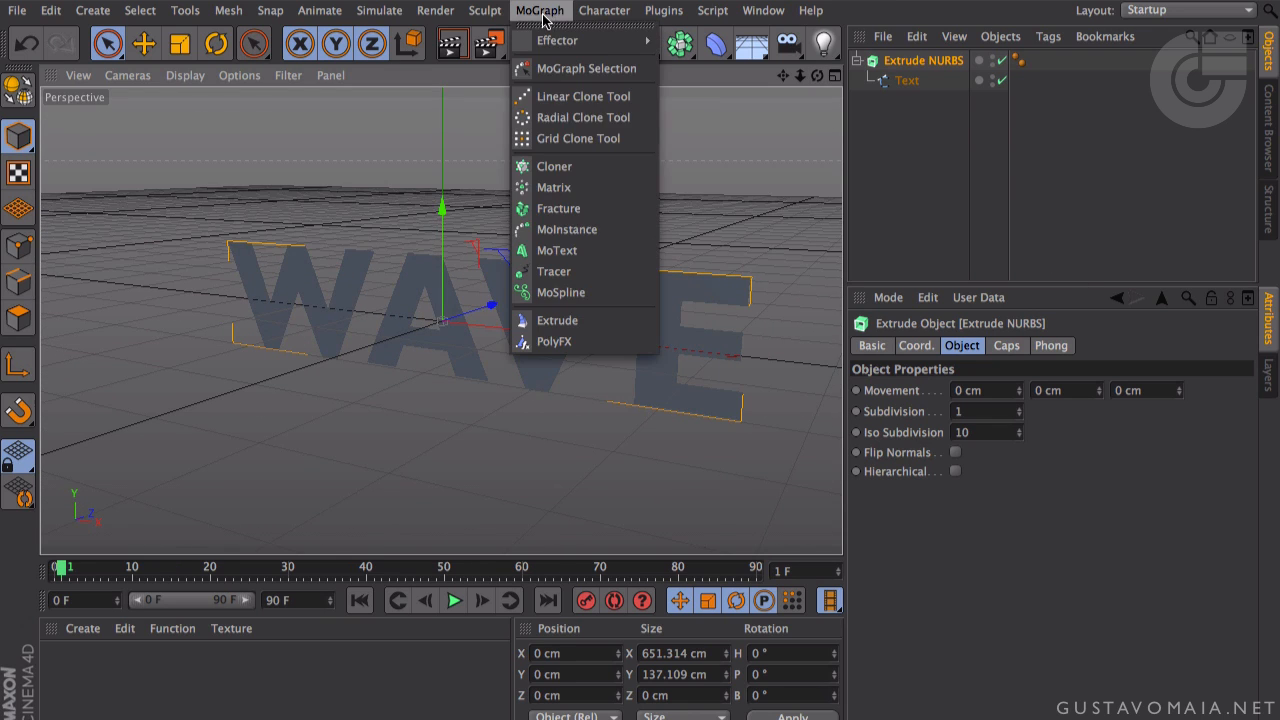
pyautogui.click(557, 170)
pyautogui.click(576, 50)
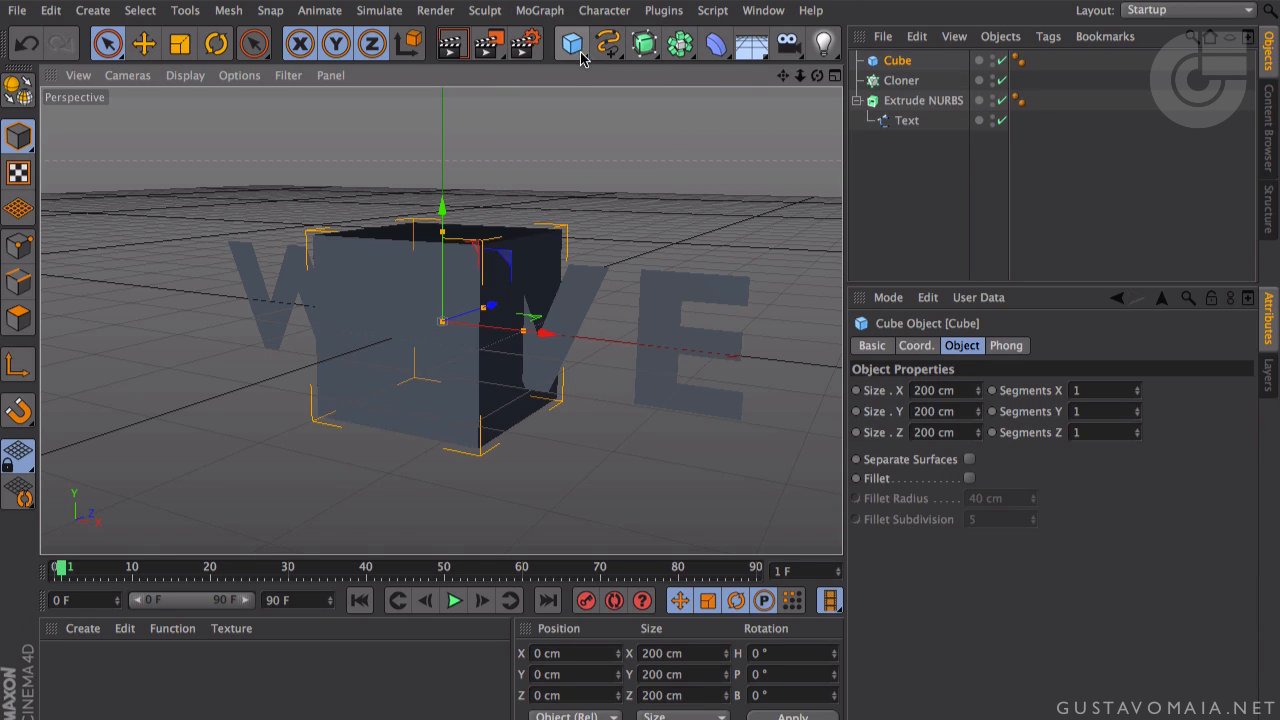
# - Set the Cube's size to 10 cm in X, Y and Z
pyautogui.click(940, 391)
pyautogui.write('10')
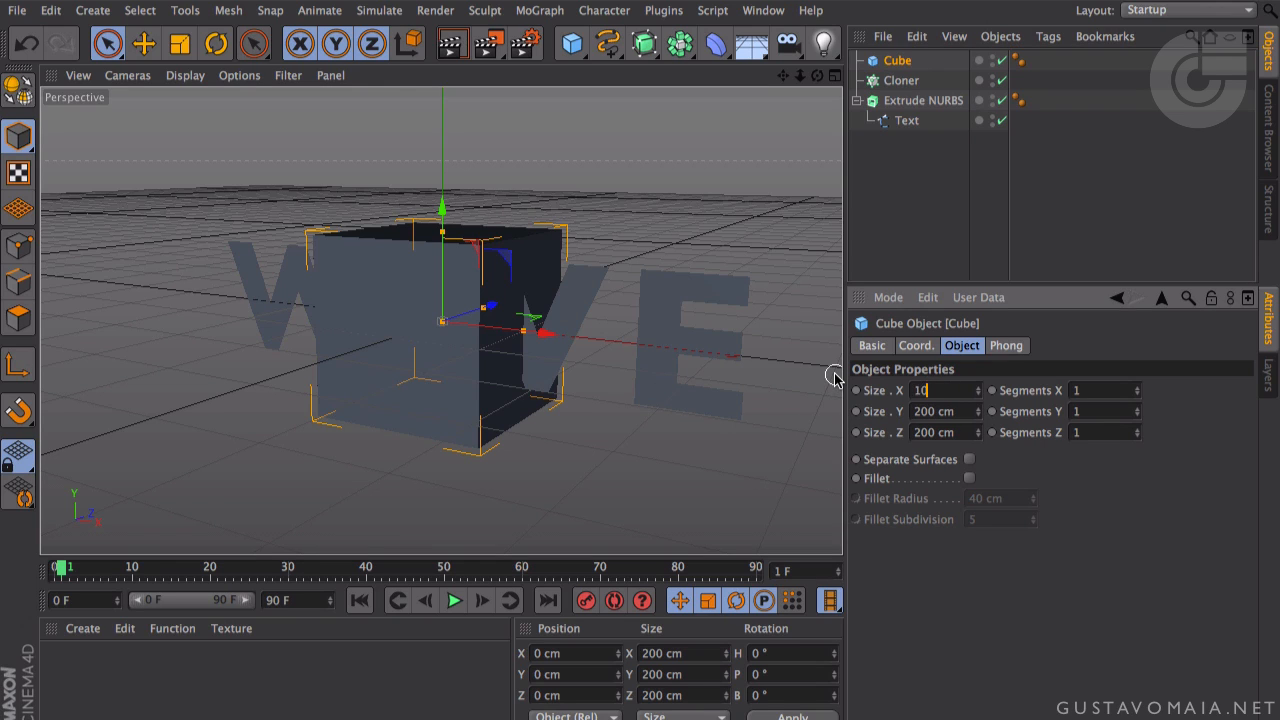
pyautogui.press('Tab')
pyautogui.write('10')
pyautogui.press('Tab')
pyautogui.write('10')
pyautogui.press('Return')
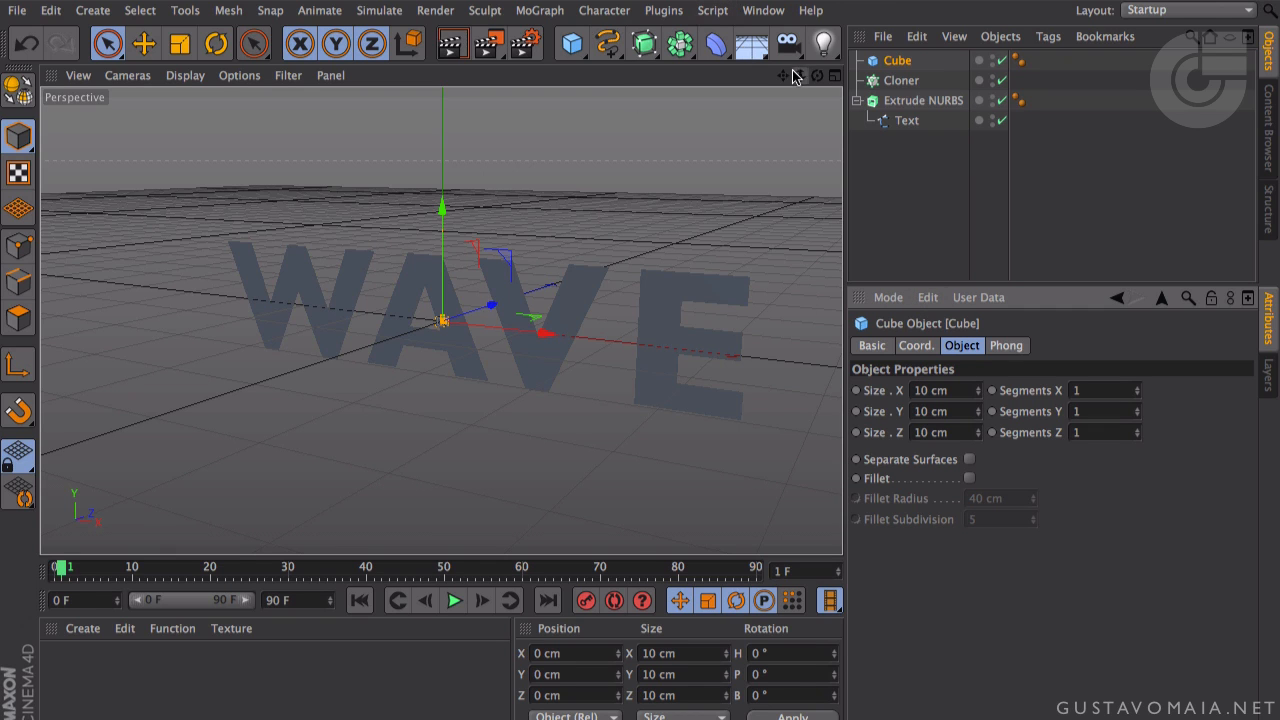
pyautogui.moveTo(797, 78); pyautogui.dragTo(908, 3)
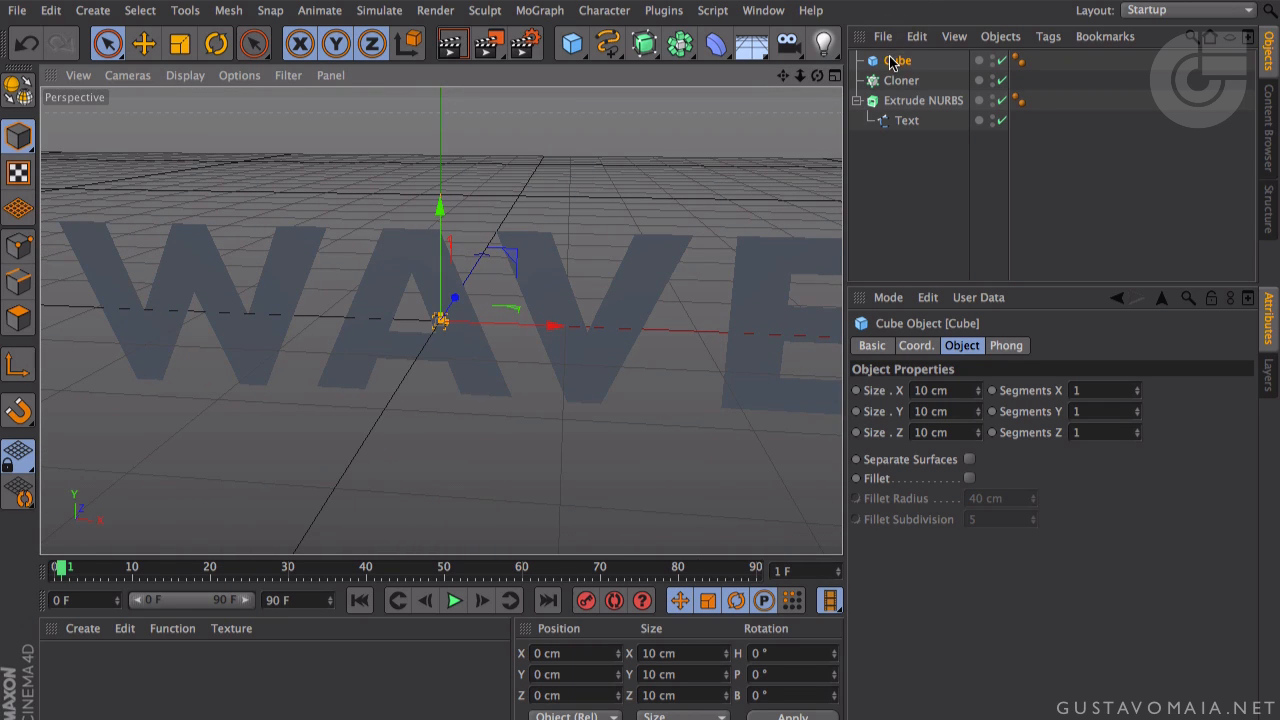
# - Nest the Cube under the Cloner and set the Cloner to Object mode with Extrude NURBS as its object
pyautogui.moveTo(893, 62); pyautogui.dragTo(898, 84)
pyautogui.click(900, 61)
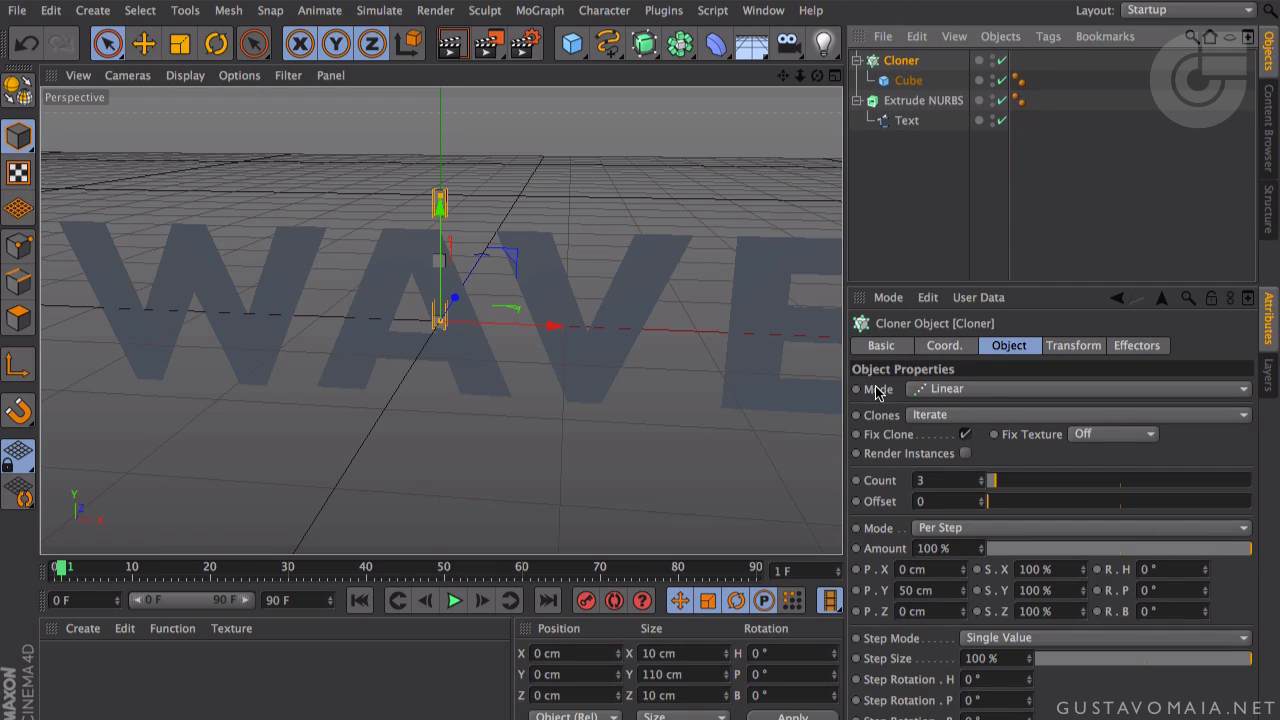
pyautogui.click(920, 390)
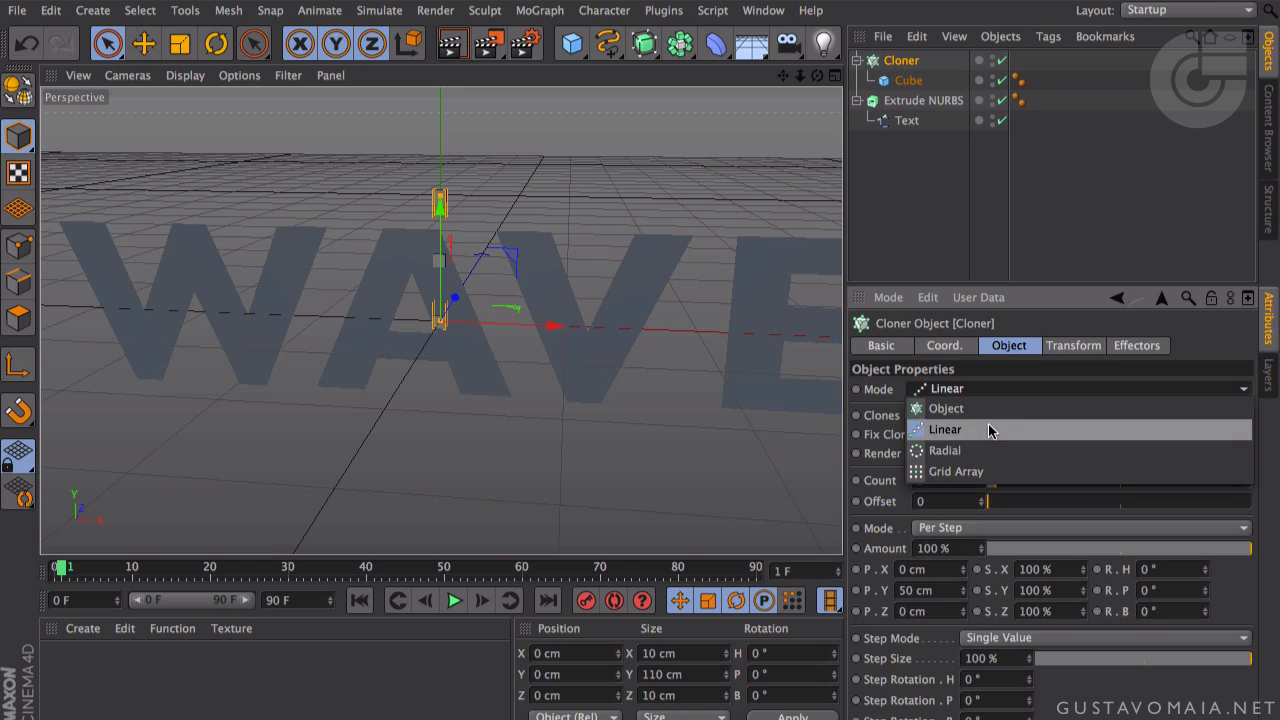
pyautogui.click(987, 412)
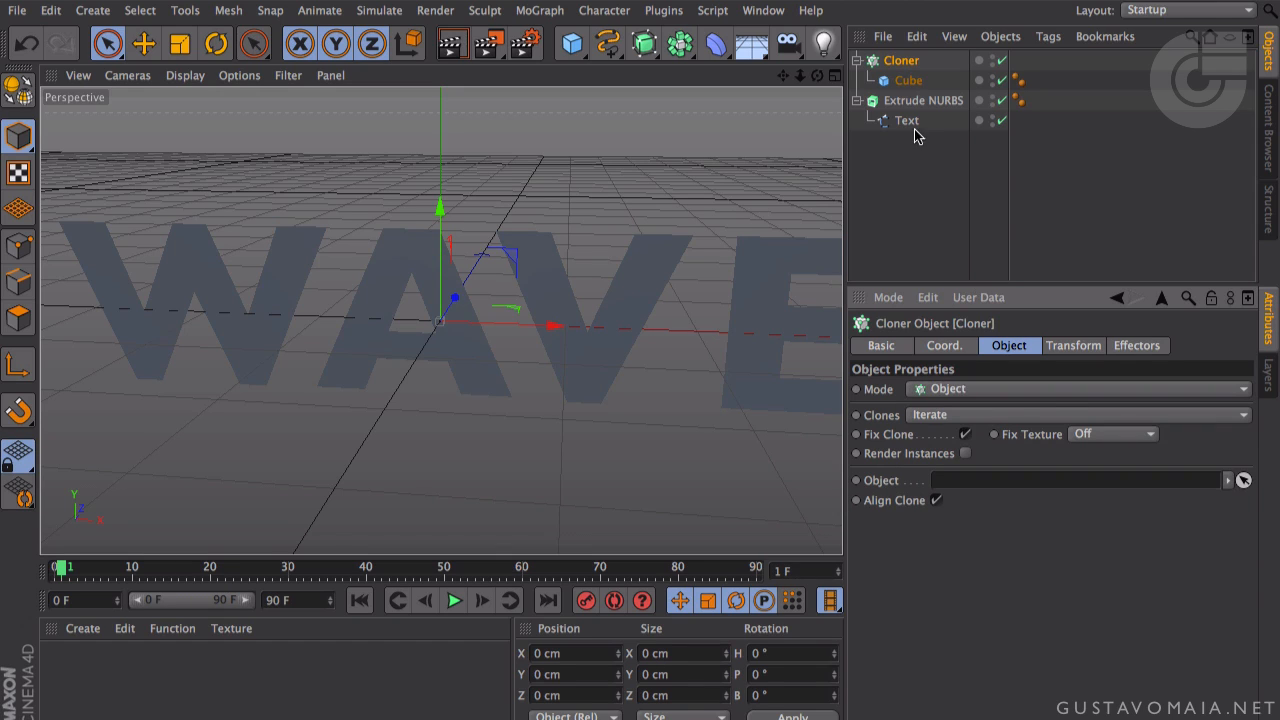
pyautogui.moveTo(905, 104); pyautogui.dragTo(998, 270)
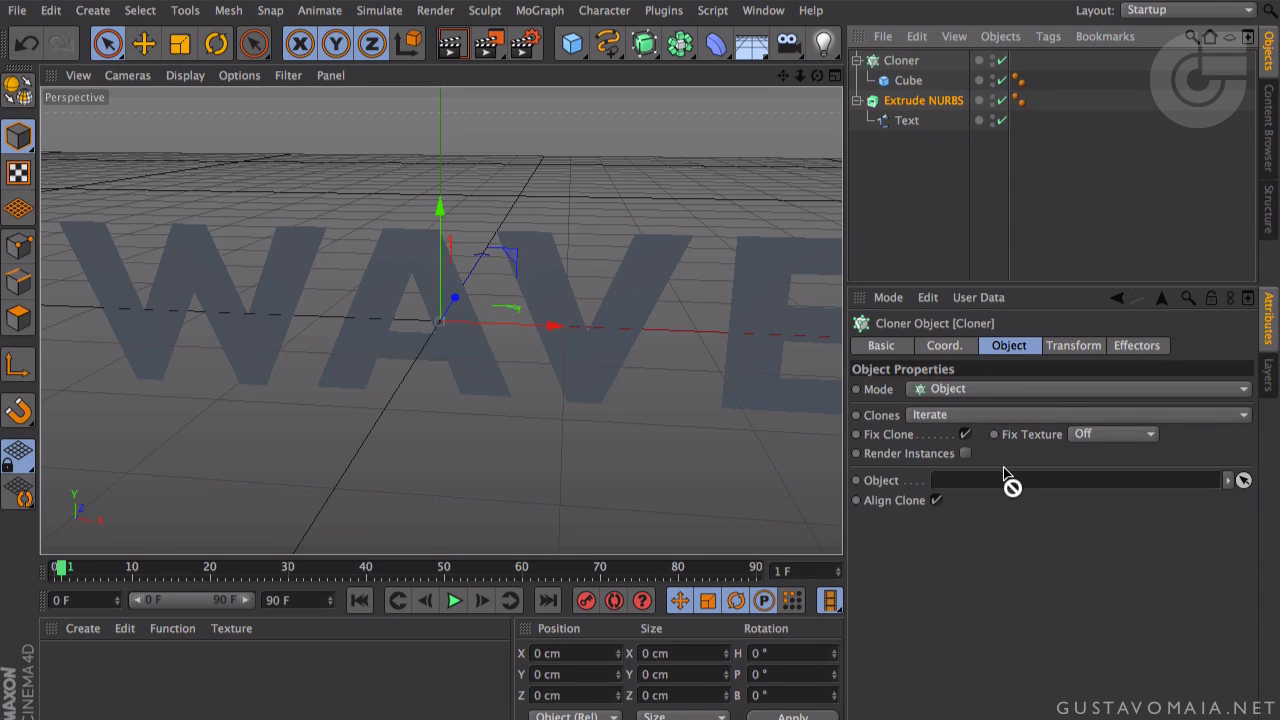
pyautogui.moveTo(1005, 475); pyautogui.dragTo(1006, 481)
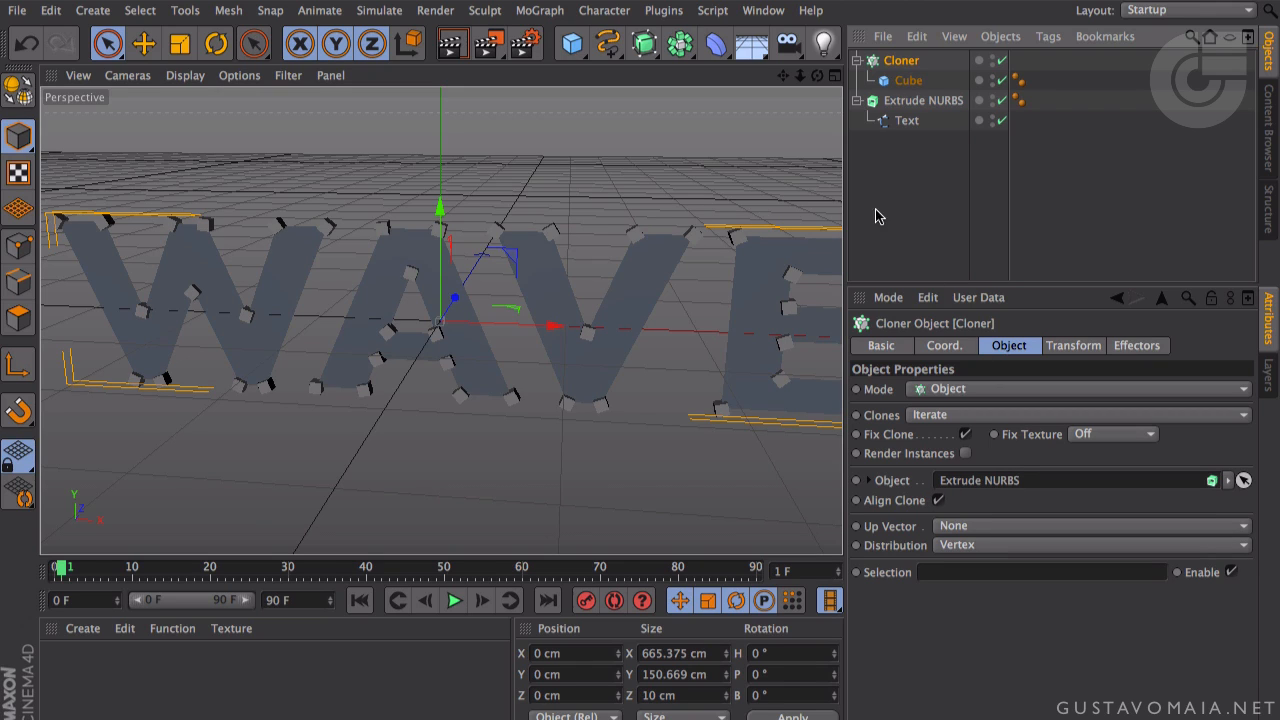
# - Rename the Extrude NURBS as "text" and the Cloner as "cubes 1"
pyautogui.doubleClick(907, 101)
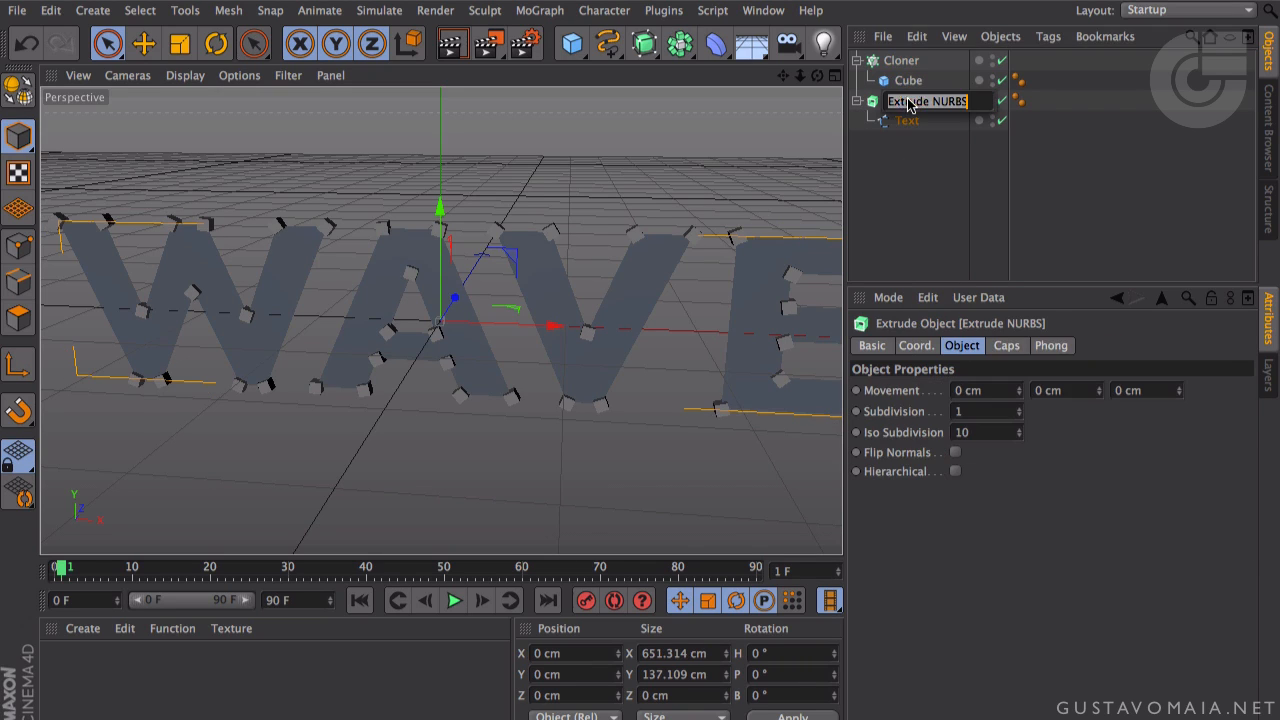
pyautogui.write('text')
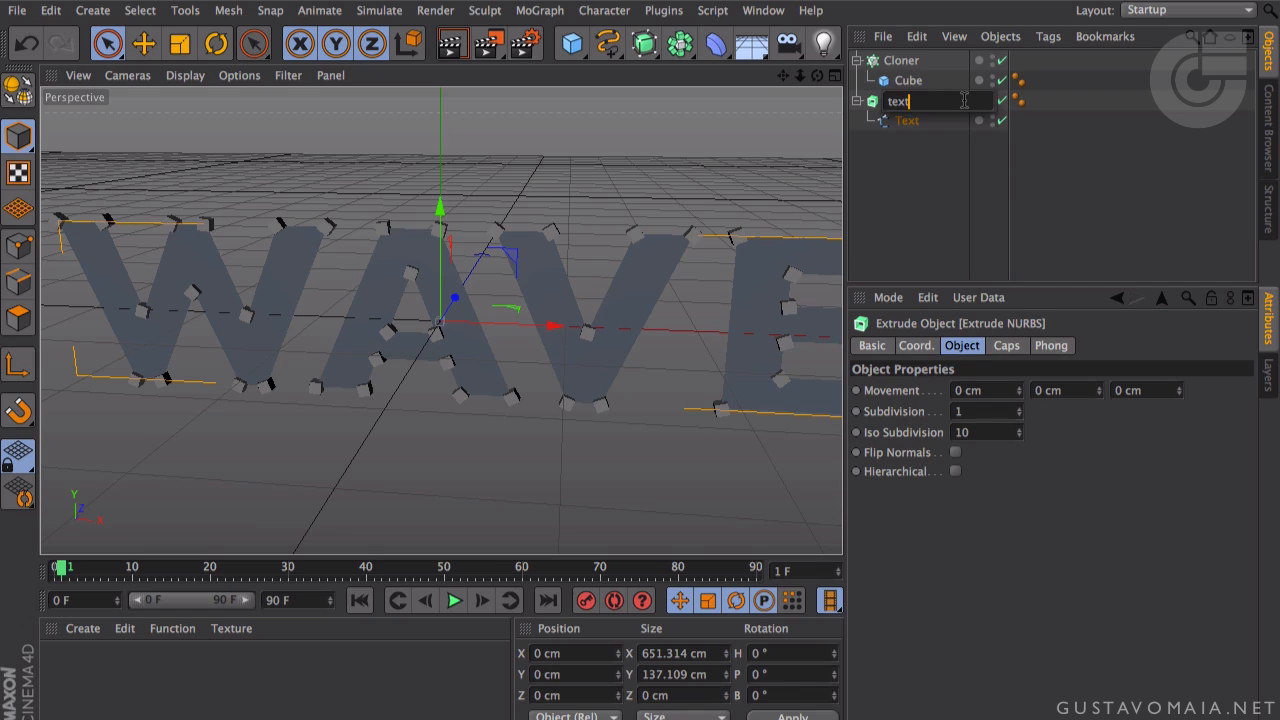
pyautogui.press('Return')
pyautogui.doubleClick(899, 62)
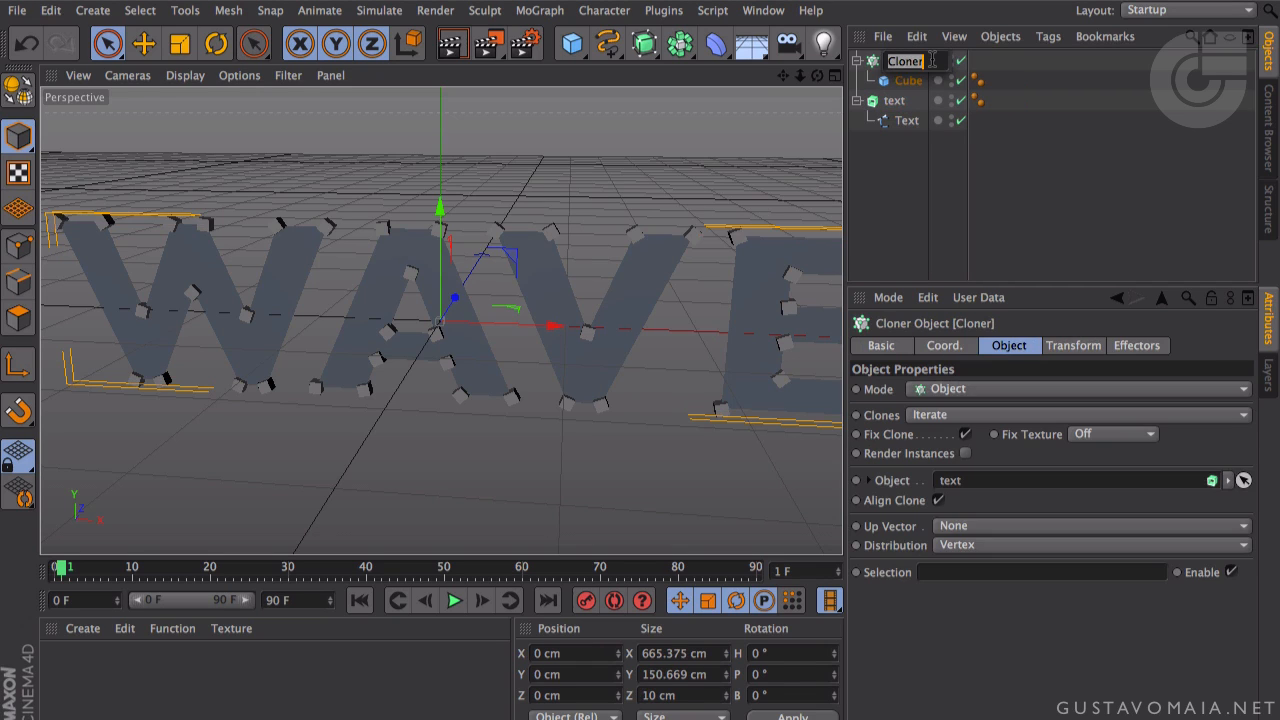
pyautogui.write('cub')
pyautogui.write('es 2')
pyautogui.press('BackSpace')
pyautogui.write('1')
pyautogui.press('Return')
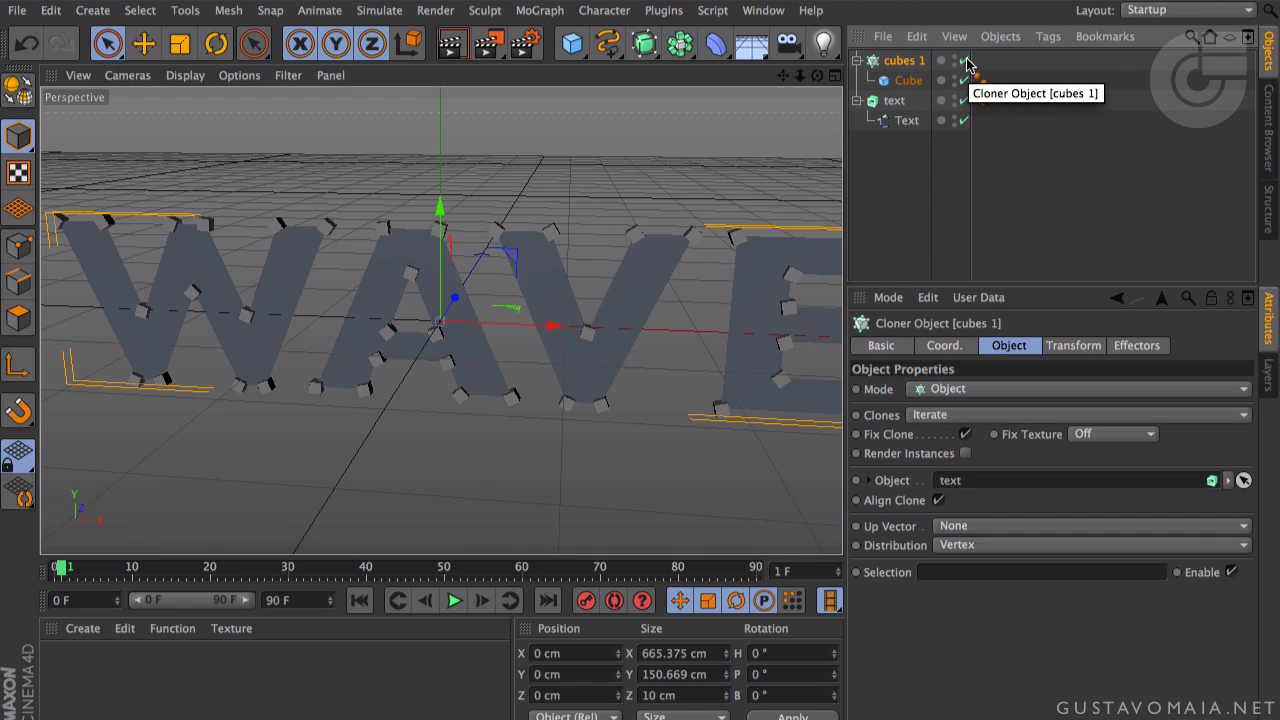
# - Widen the viewport and set the distribution of the cubes 1 cloner to Surface
pyautogui.moveTo(845, 113); pyautogui.dragTo(867, 113)
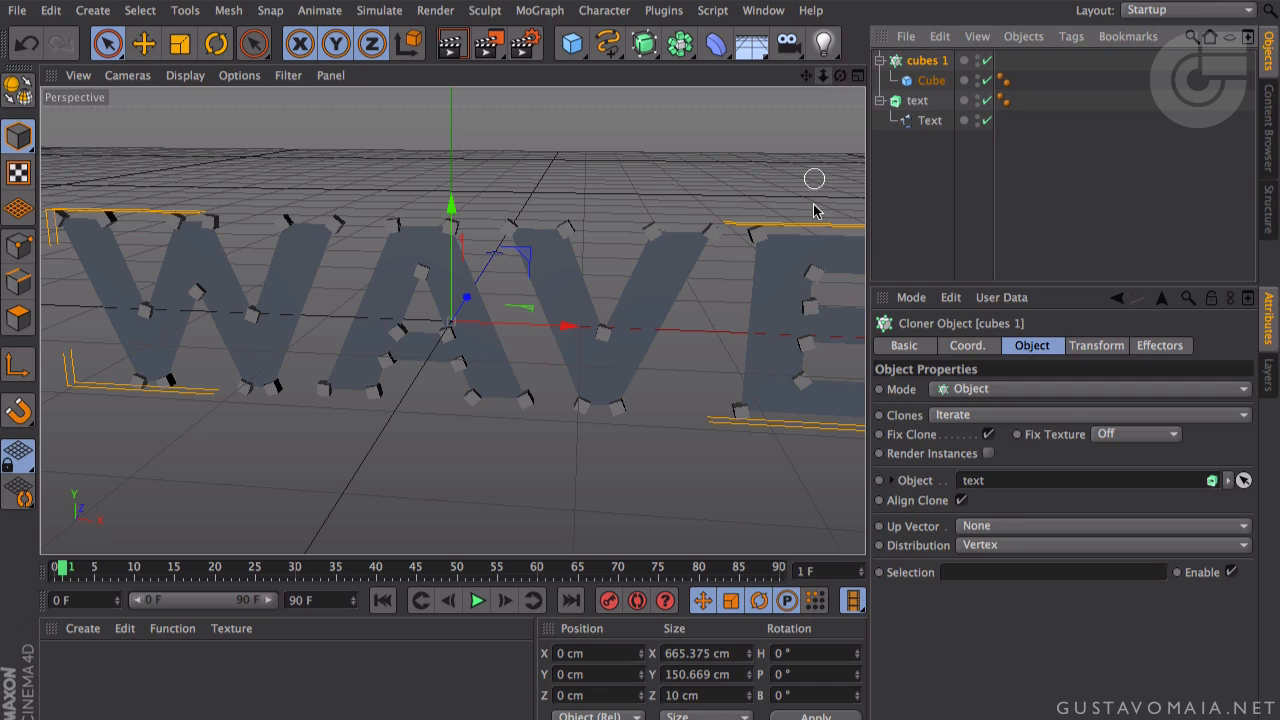
pyautogui.scroll(-6, 714, 218)
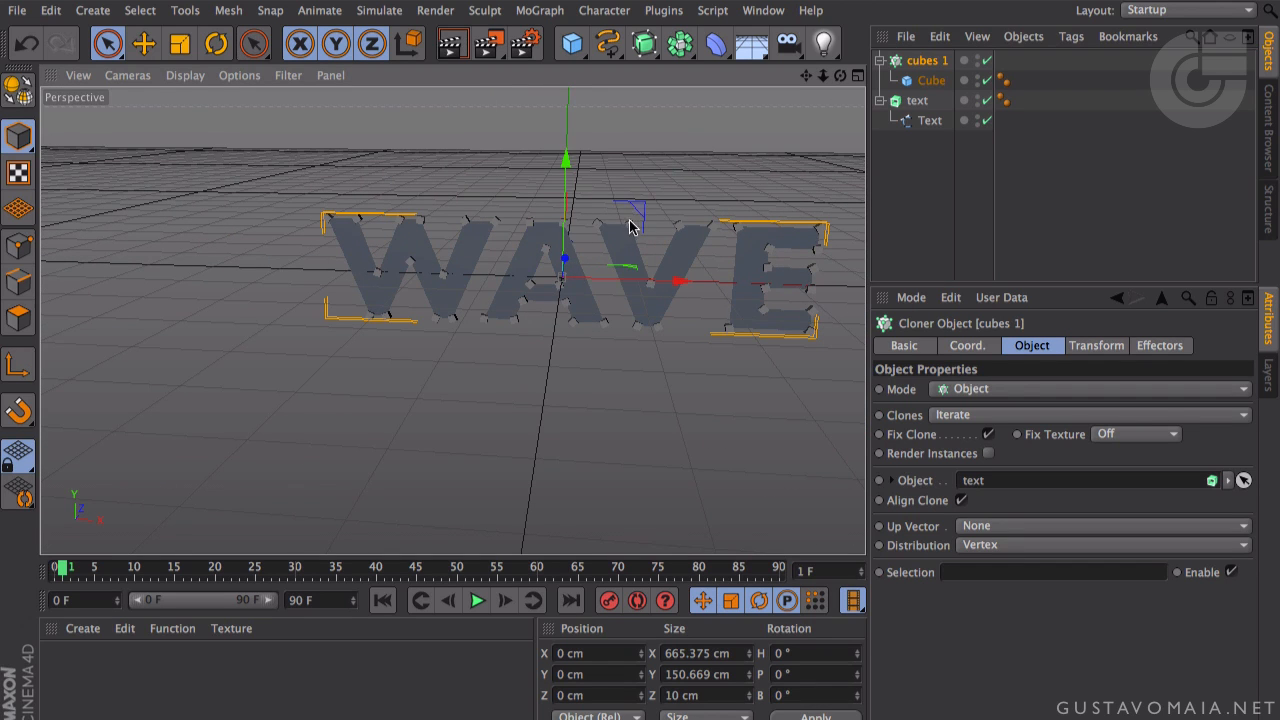
pyautogui.keyDown('alt'); pyautogui.moveTo(634, 223); pyautogui.dragTo(529, 251, button='middle'); pyautogui.keyUp('alt')
pyautogui.keyDown('alt'); pyautogui.moveTo(588, 255); pyautogui.dragTo(569, 197); pyautogui.keyUp('alt')
pyautogui.scroll(2, 570, 200)
pyautogui.click(926, 62)
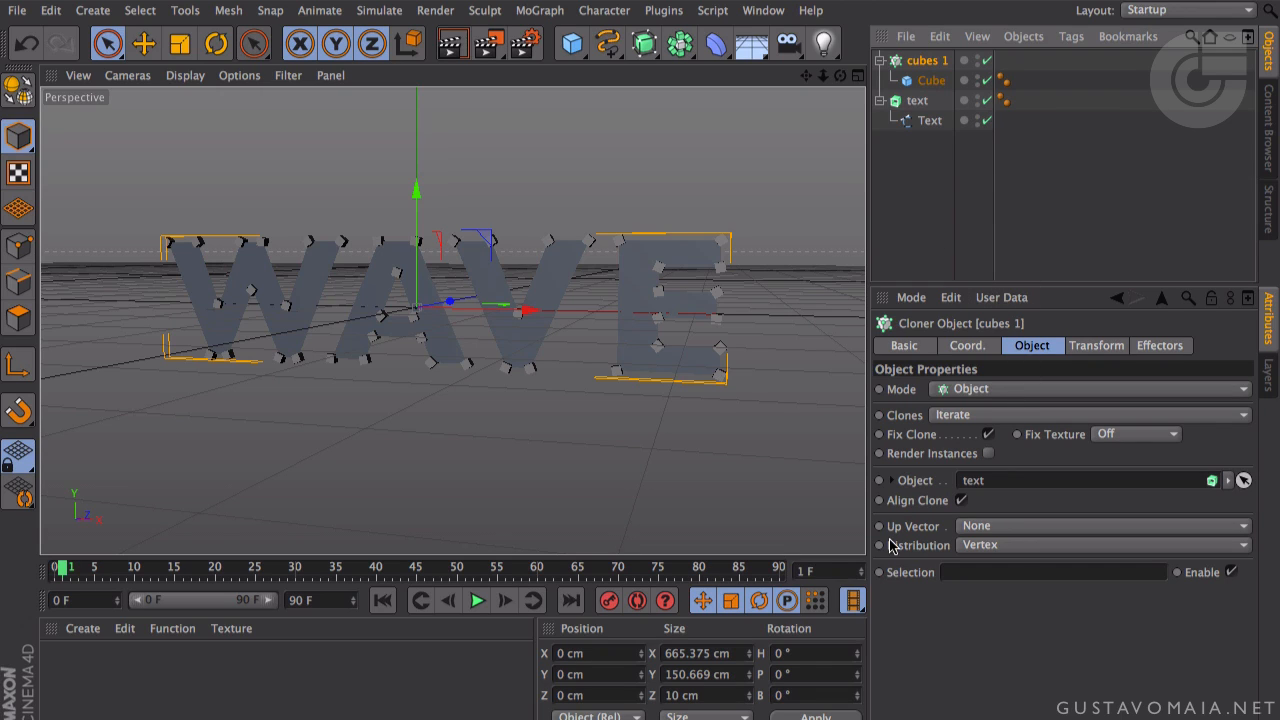
pyautogui.click(979, 549)
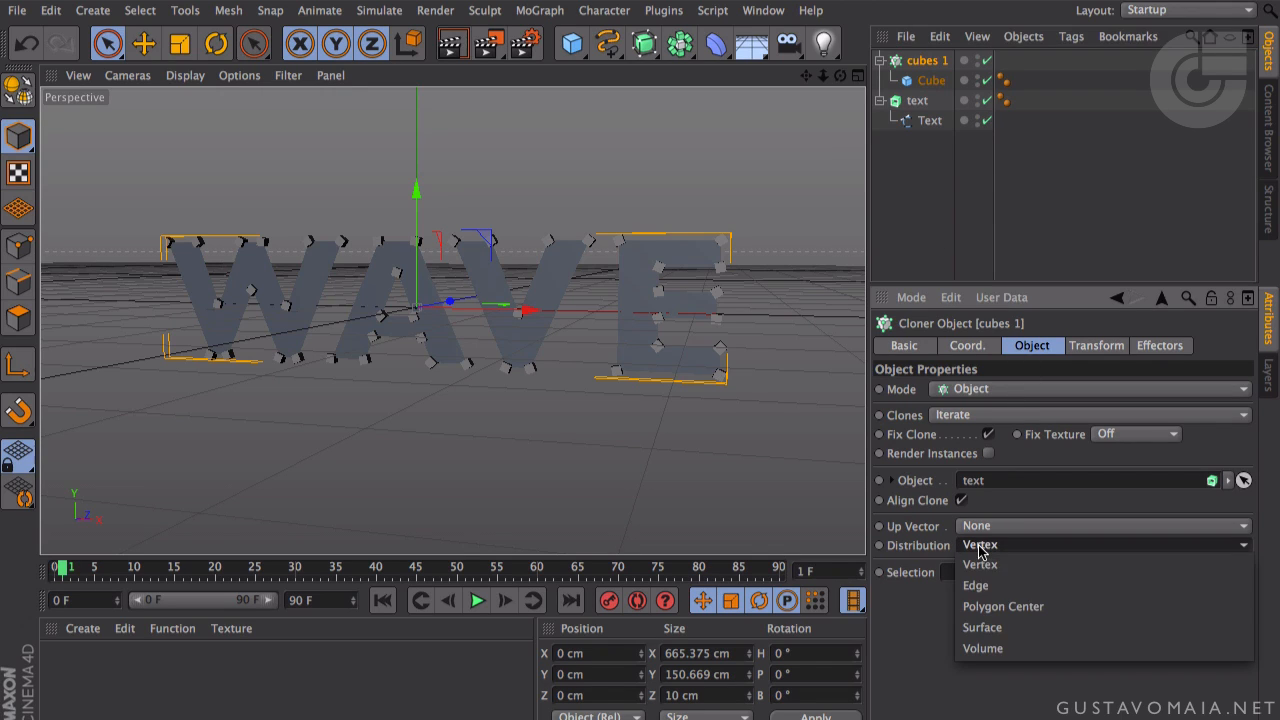
pyautogui.click(1032, 630)
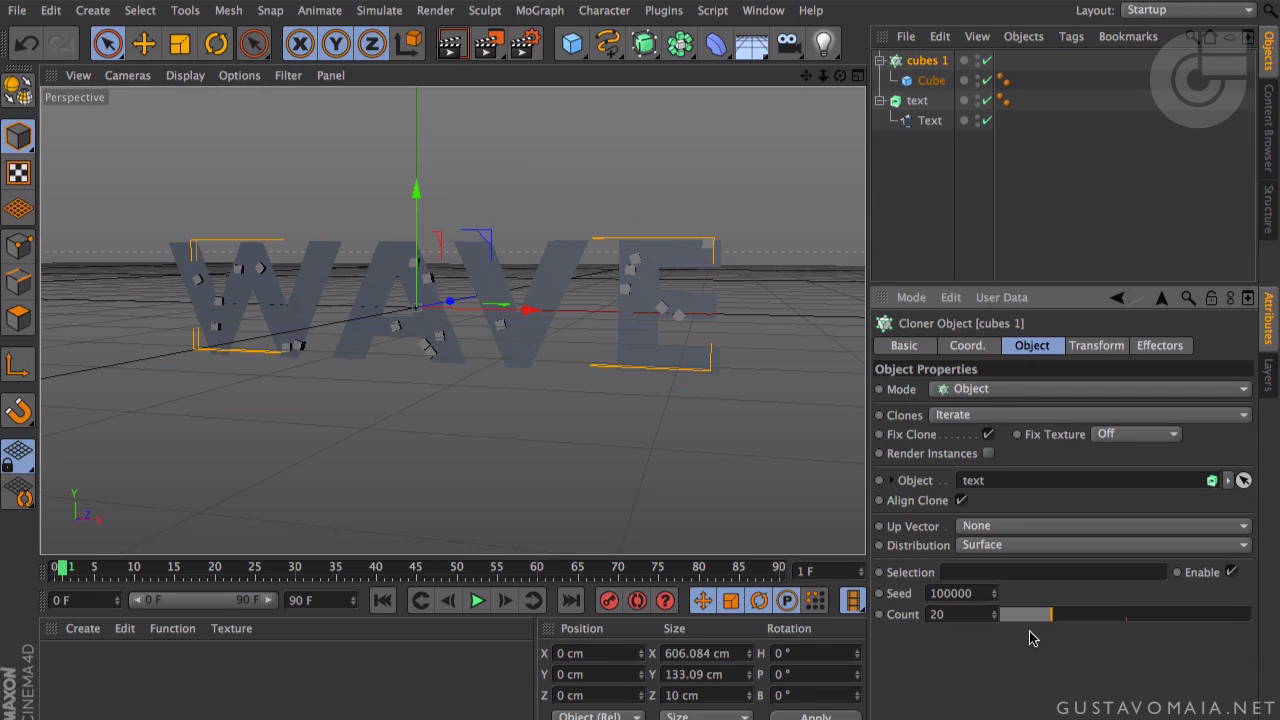
# - Raise the clone count of the cubes 1 cloner to 2000
pyautogui.click(975, 614)
pyautogui.write('1000')
pyautogui.press('Return')
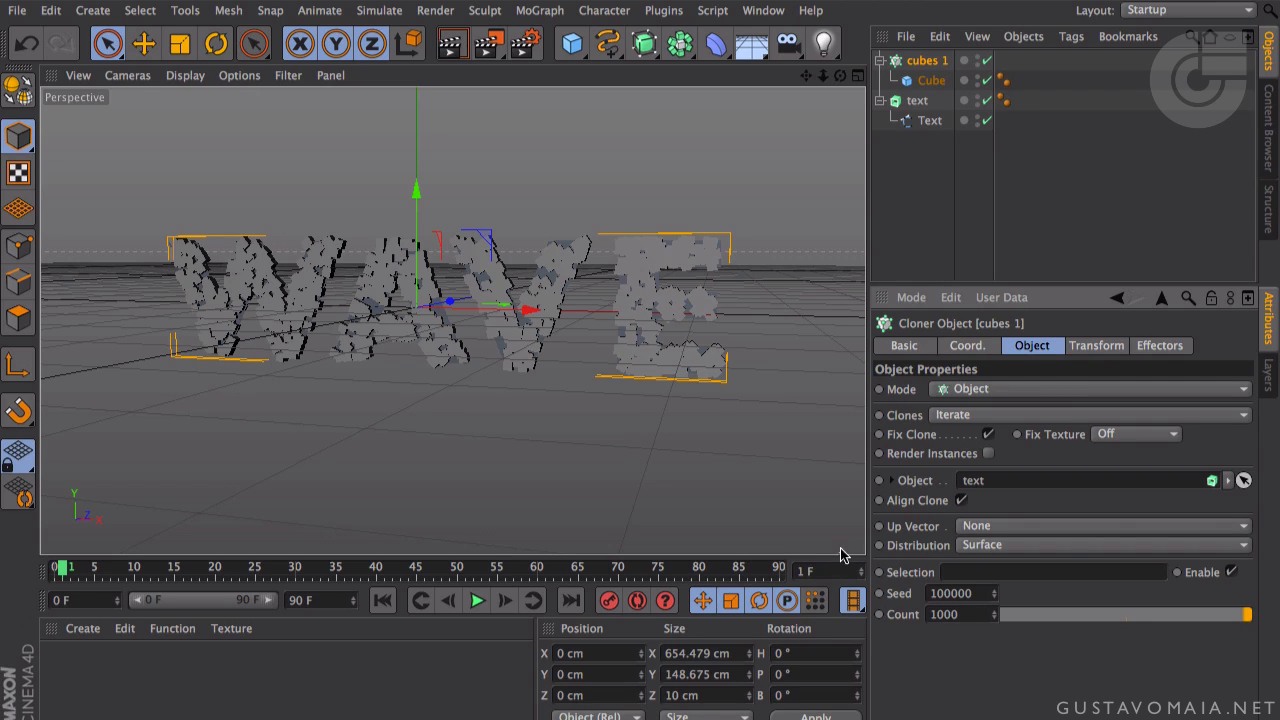
pyautogui.click(967, 616)
pyautogui.press('Return')
pyautogui.click(971, 616)
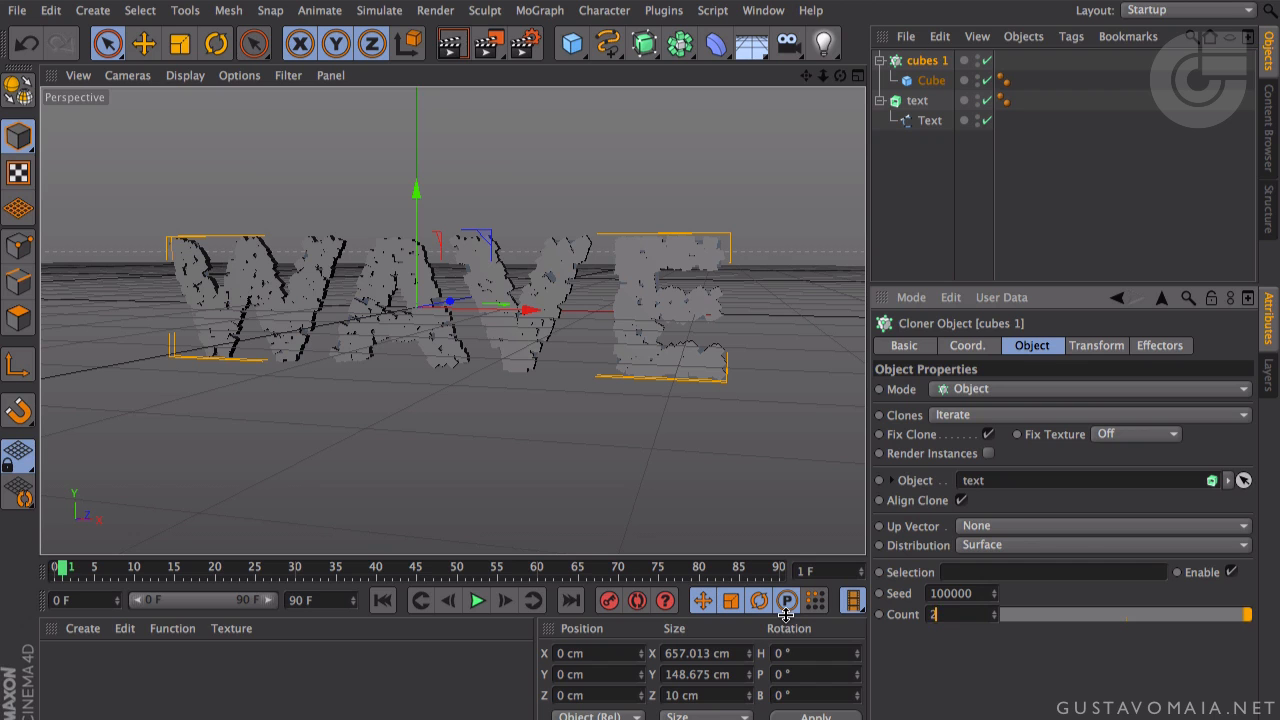
pyautogui.press('Return')
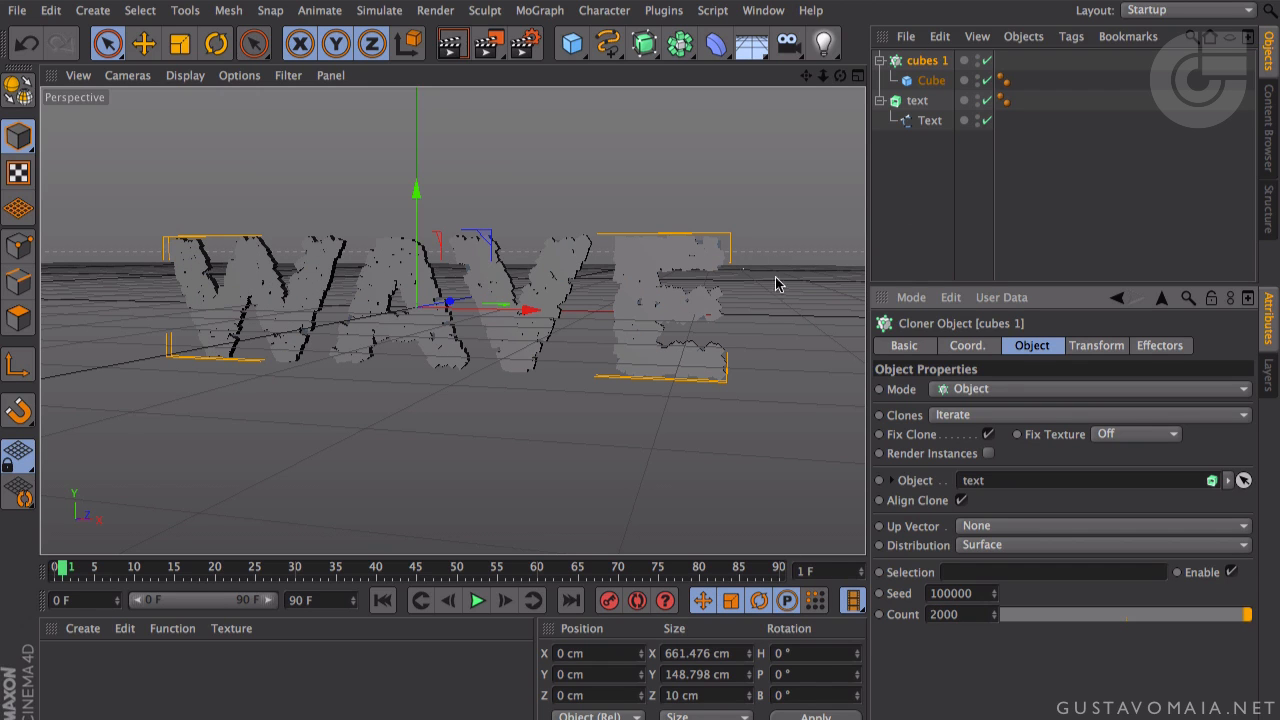
# - Examine from several angles and distances how the cloned cubes cover the WAVE letters
pyautogui.moveTo(840, 75); pyautogui.dragTo(839, 75)
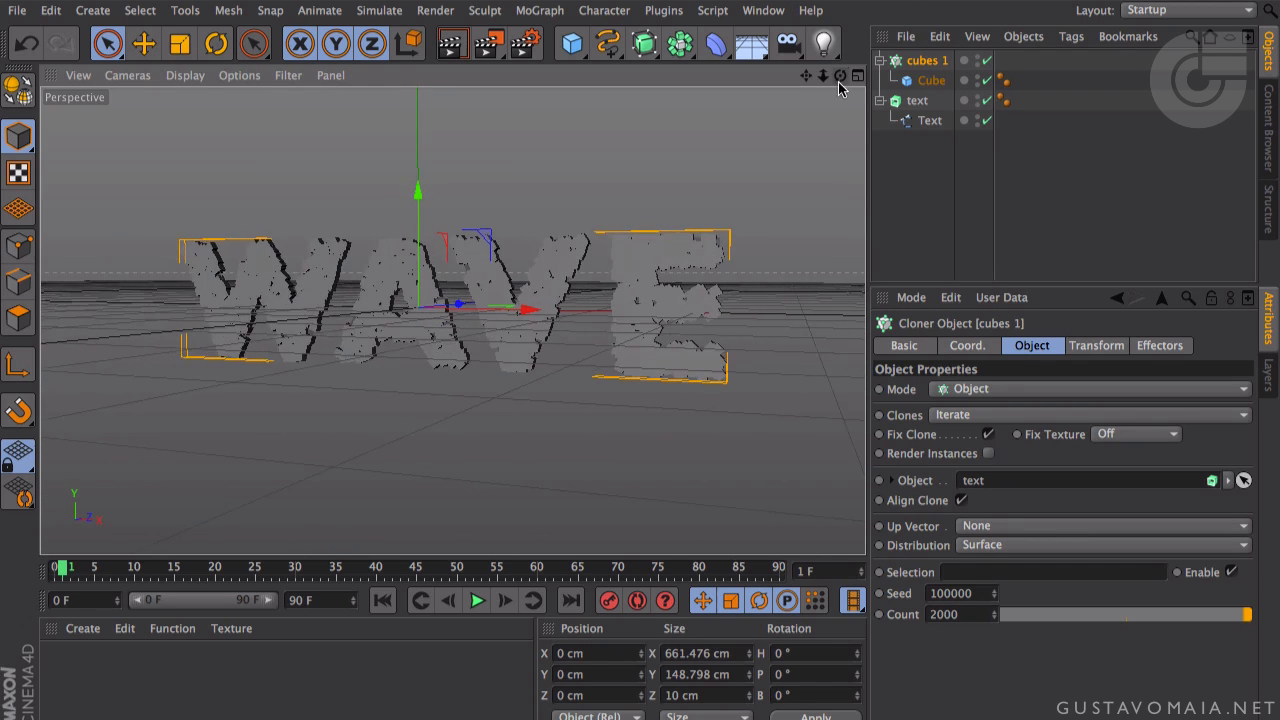
pyautogui.scroll(-2, 738, 190)
pyautogui.scroll(4, 738, 190)
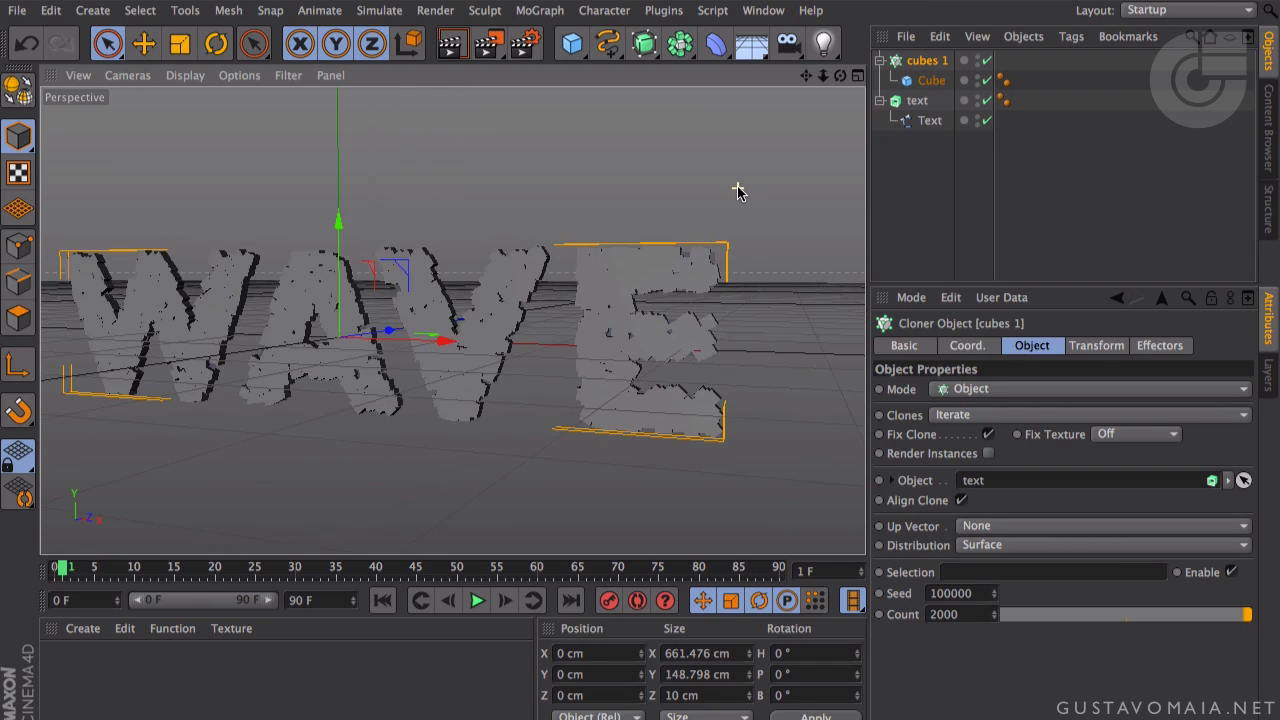
pyautogui.middleClick(686, 177)
pyautogui.middleClick(212, 153)
pyautogui.middleClick(212, 150)
pyautogui.middleClick(212, 150)
pyautogui.keyDown('alt'); pyautogui.moveTo(283, 203); pyautogui.dragTo(353, 193, button='middle'); pyautogui.keyUp('alt')
pyautogui.keyDown('alt'); pyautogui.moveTo(353, 193); pyautogui.dragTo(268, 178); pyautogui.keyUp('alt')
pyautogui.middleClick(462, 238)
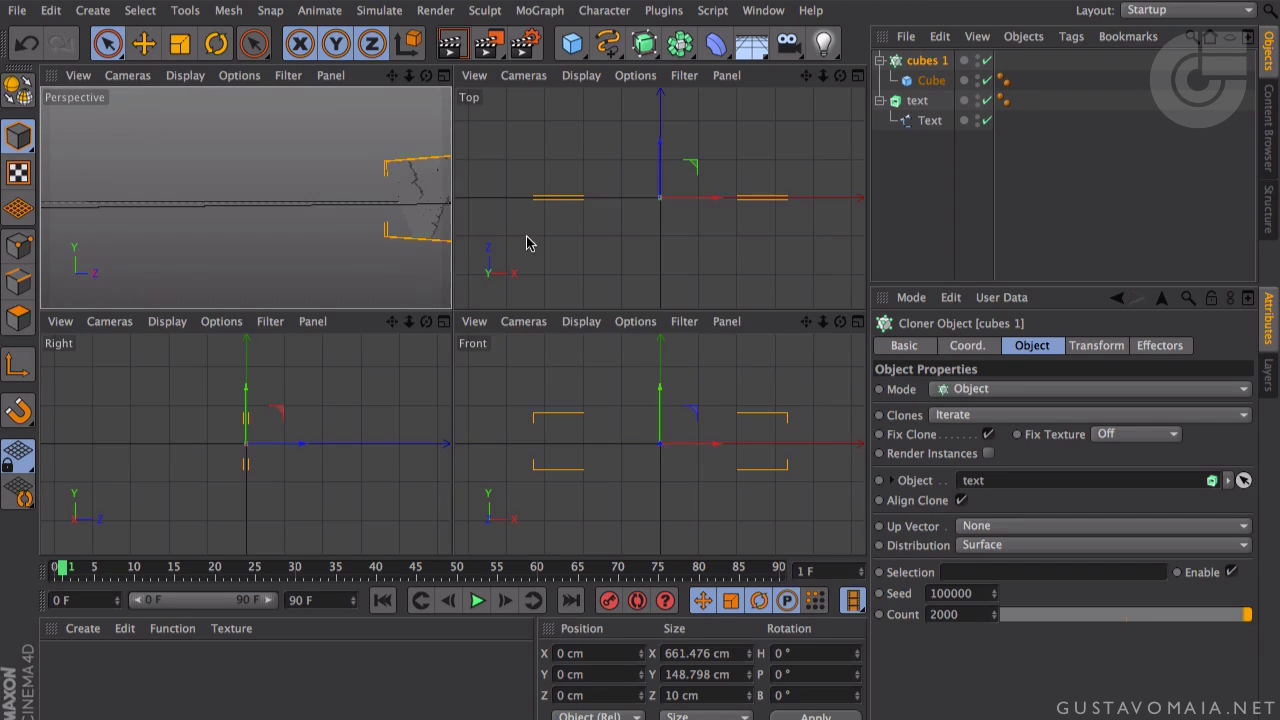
pyautogui.middleClick(420, 220)
pyautogui.keyDown('alt'); pyautogui.moveTo(434, 223); pyautogui.dragTo(399, 248); pyautogui.keyUp('alt')
pyautogui.keyDown('alt'); pyautogui.moveTo(400, 241); pyautogui.dragTo(202, 237, button='middle'); pyautogui.keyUp('alt')
pyautogui.keyDown('alt'); pyautogui.moveTo(428, 261); pyautogui.dragTo(571, 297); pyautogui.keyUp('alt')
pyautogui.keyDown('alt'); pyautogui.moveTo(642, 261); pyautogui.dragTo(160, 176, button='middle'); pyautogui.keyUp('alt')
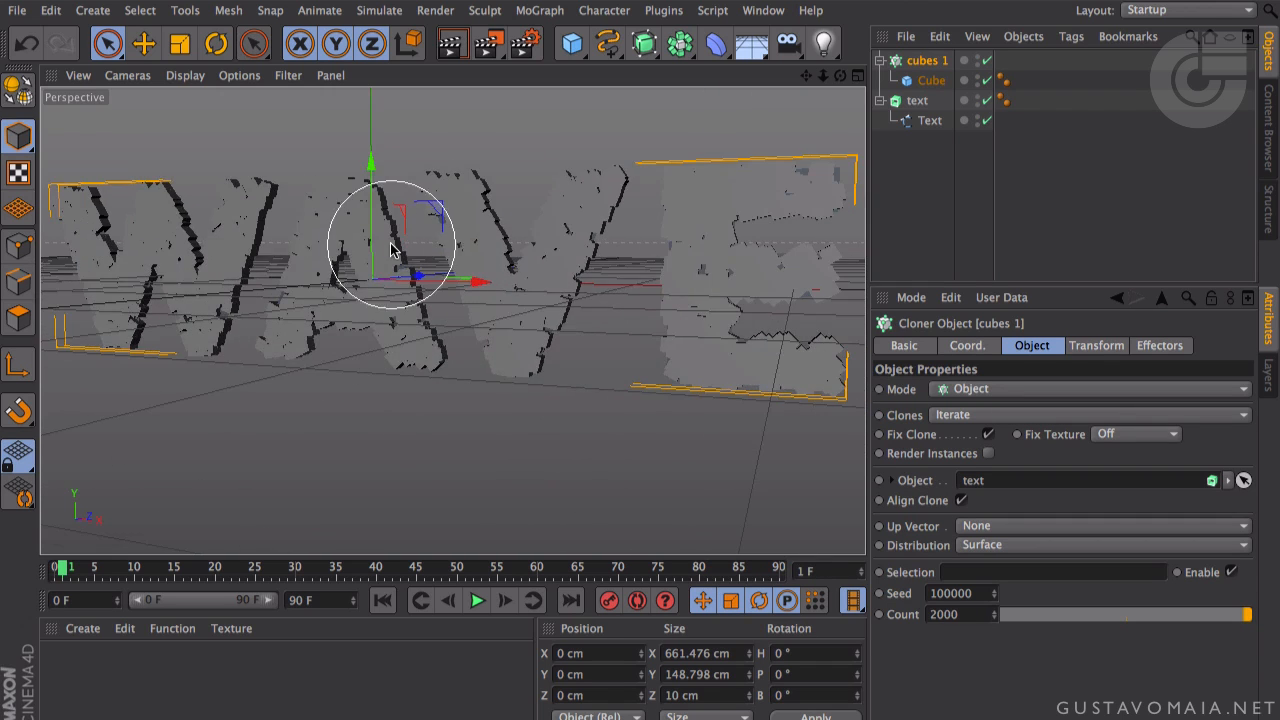
pyautogui.keyDown('alt'); pyautogui.moveTo(392, 250); pyautogui.dragTo(499, 350); pyautogui.keyUp('alt')
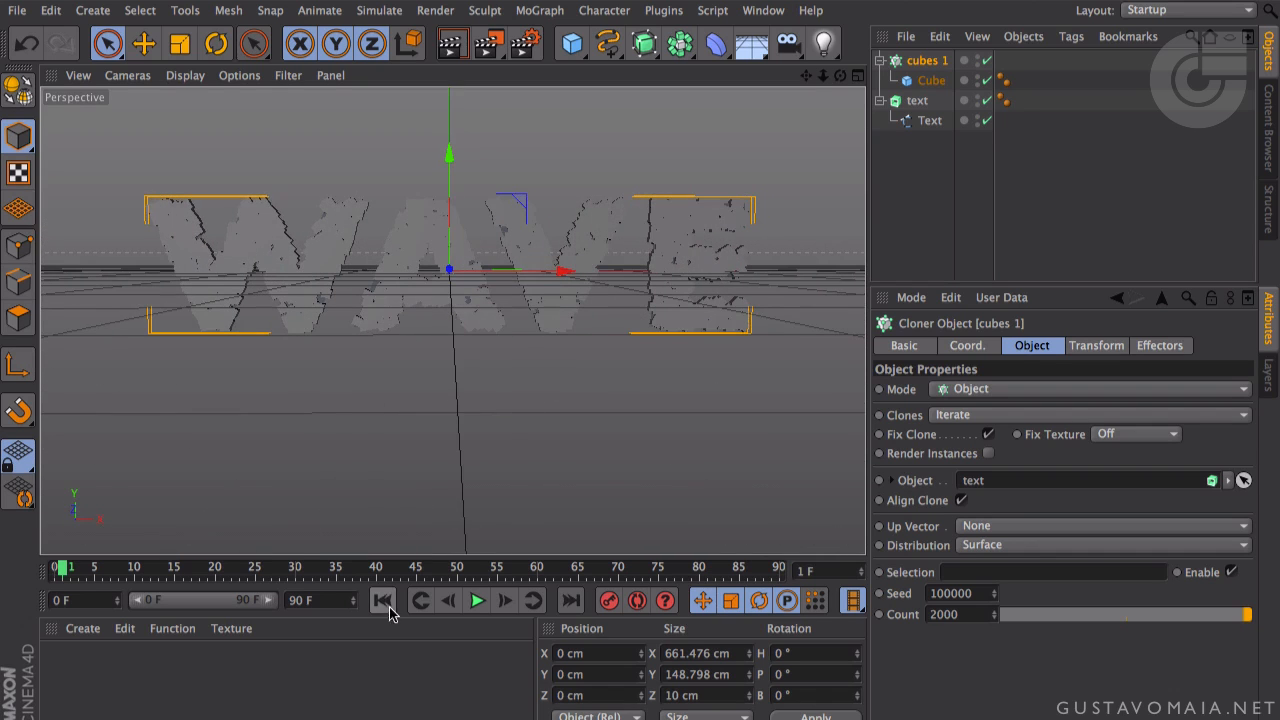
# - Create a new material and rename it "wave"
pyautogui.click(292, 669)
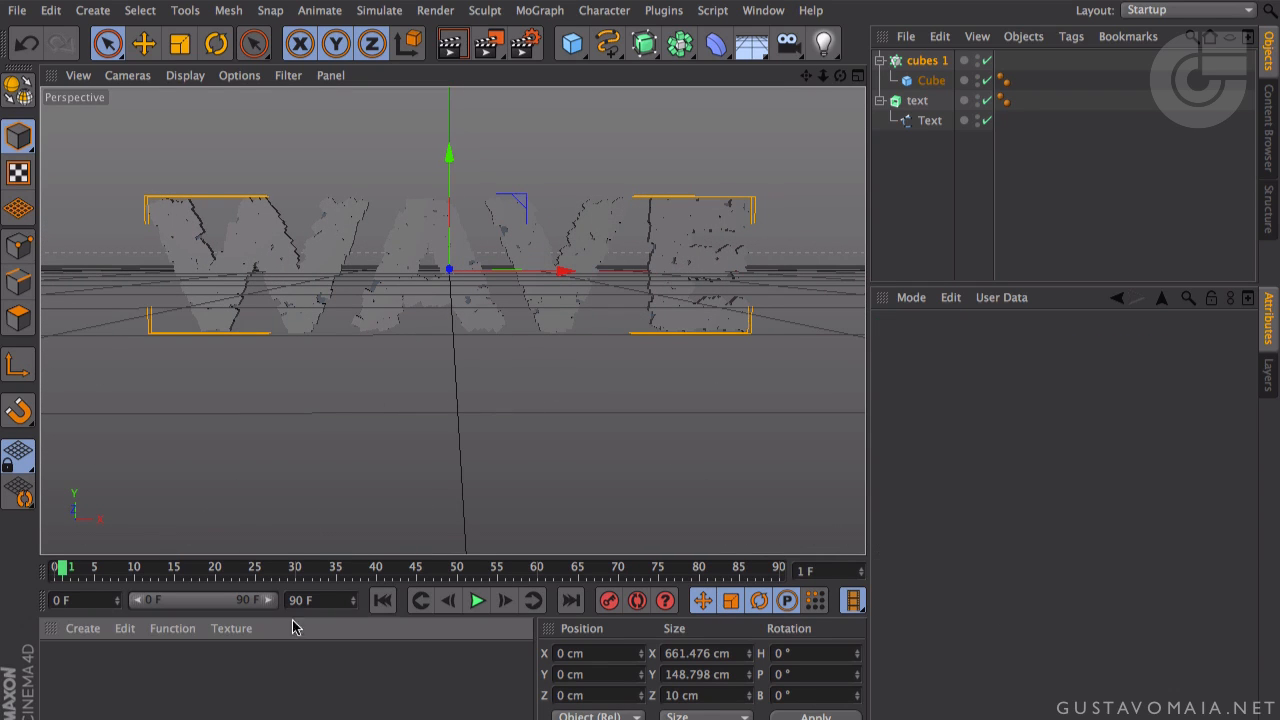
pyautogui.doubleClick(258, 671)
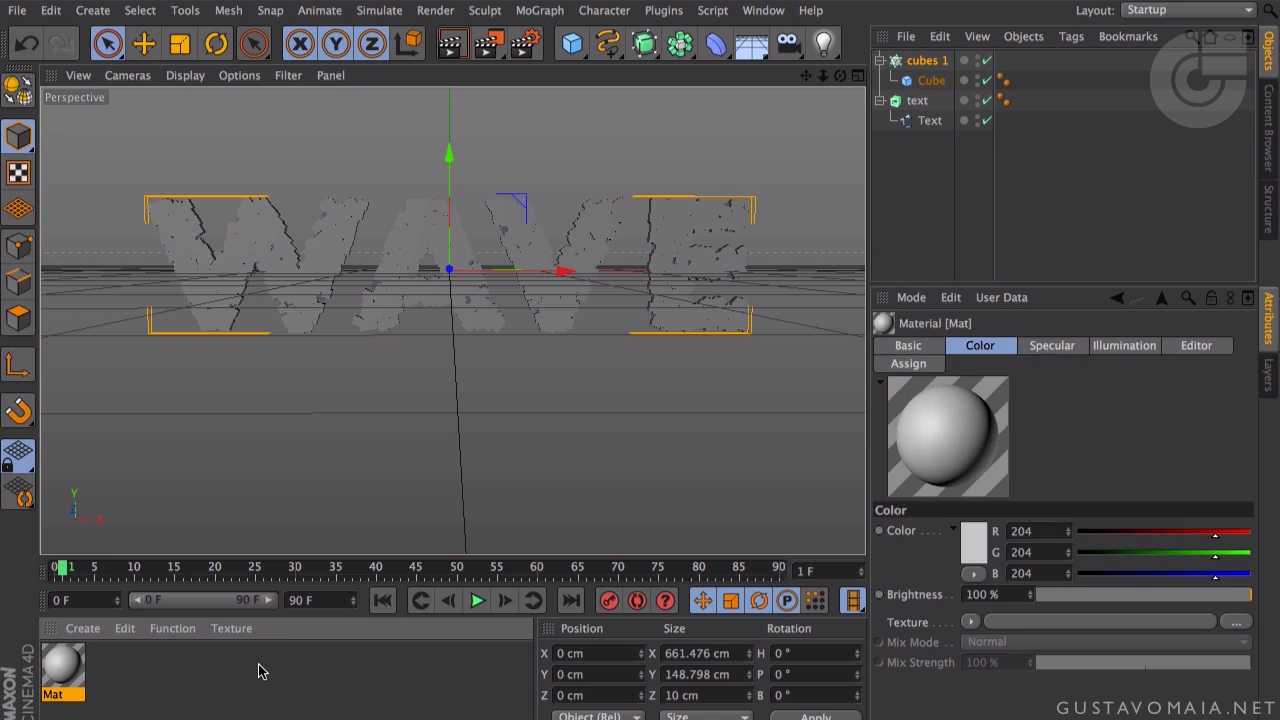
pyautogui.doubleClick(54, 696)
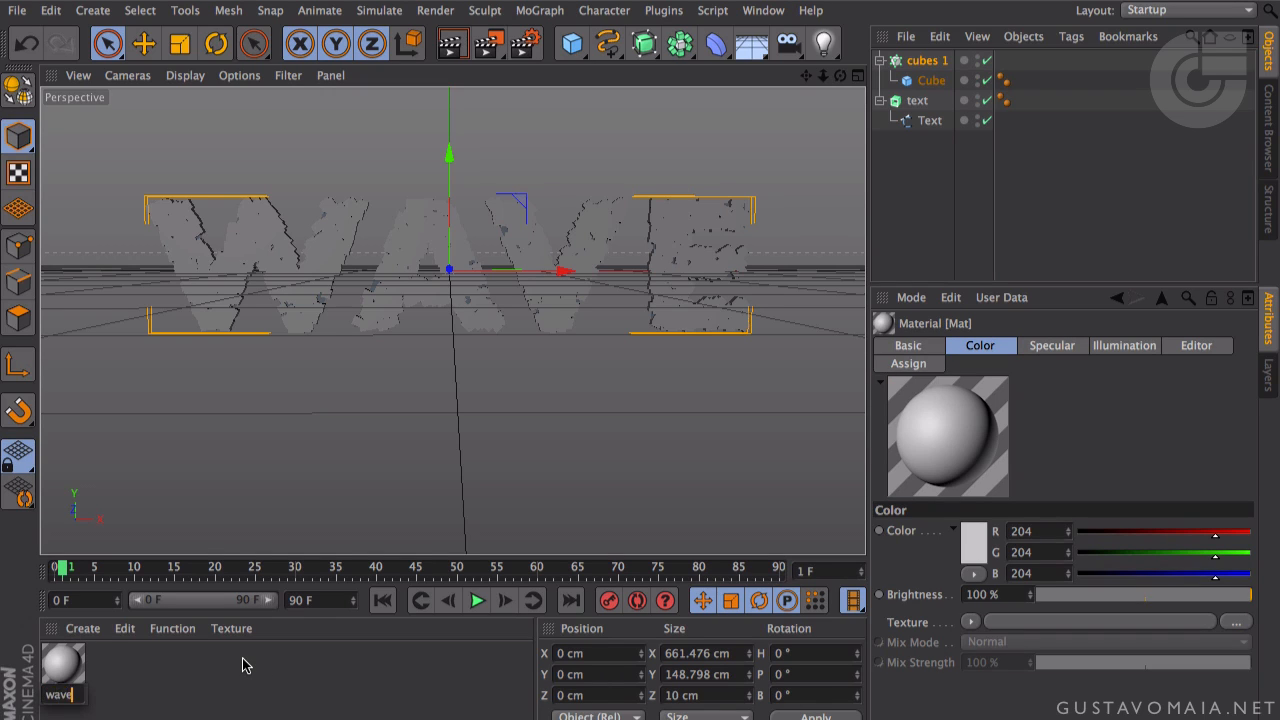
pyautogui.press('Return')
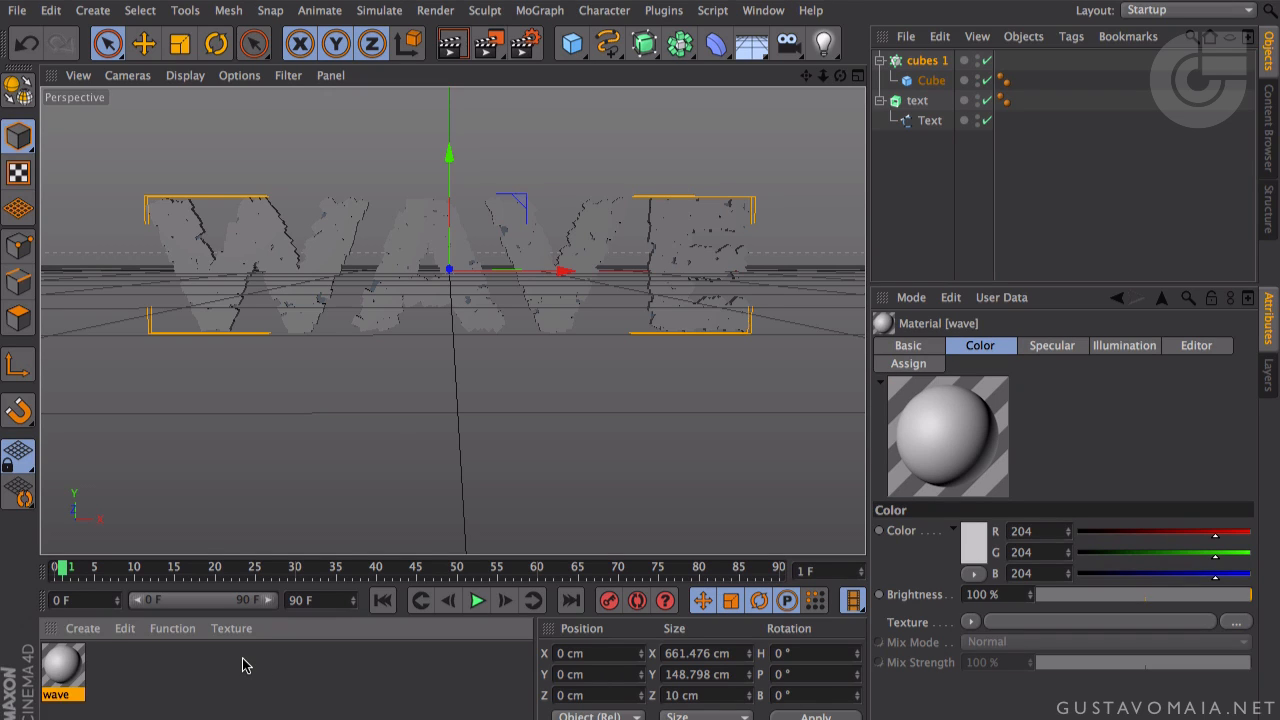
# - Load a Gradient shader as the wave material's color texture and apply the material to the cubes 1 cloner
pyautogui.click(972, 622)
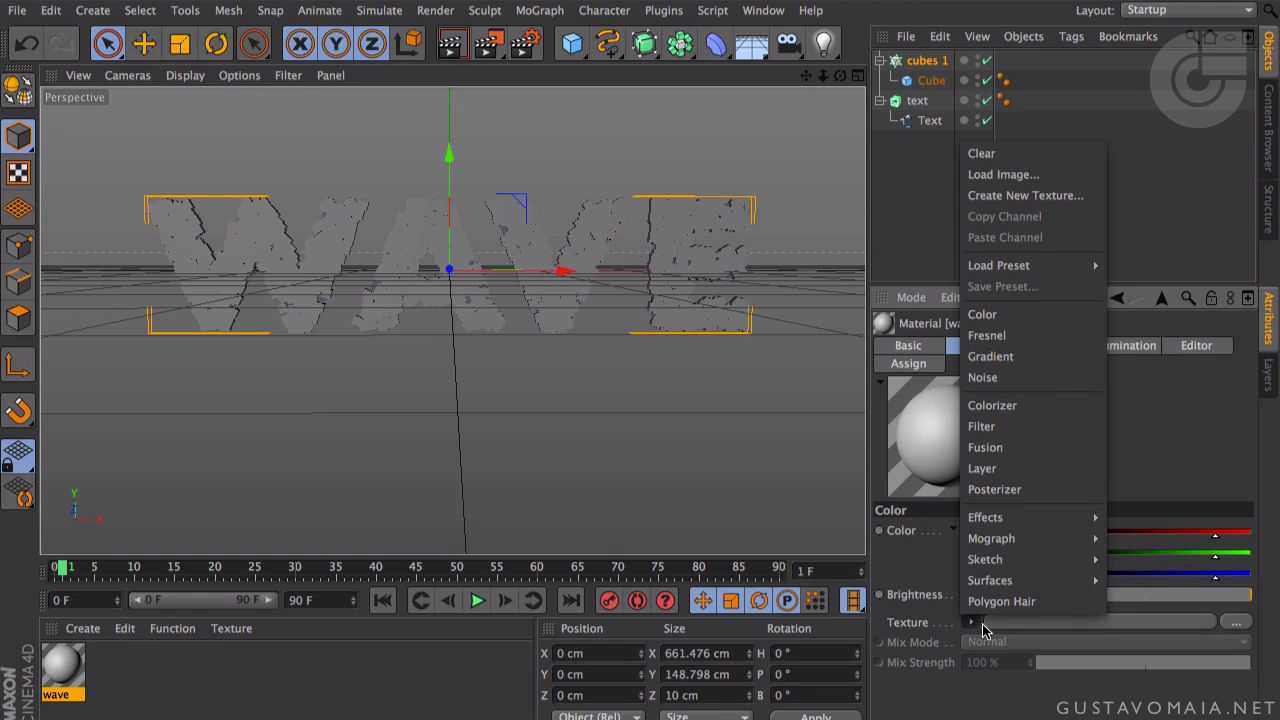
pyautogui.click(1035, 358)
pyautogui.moveTo(62, 666); pyautogui.dragTo(929, 66)
pyautogui.click(929, 66)
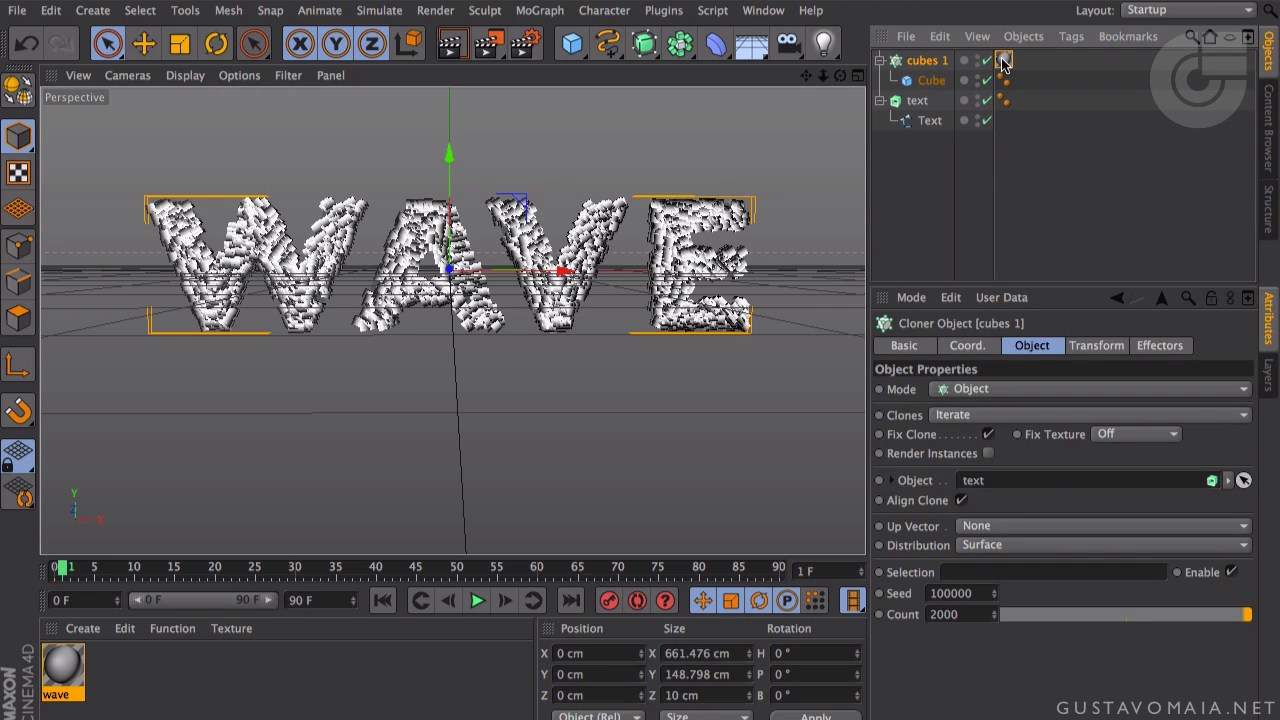
# - Render the view and examine up close how the gradient maps onto the individual cubes
pyautogui.click(450, 43)
pyautogui.middleClick(350, 235)
pyautogui.middleClick(346, 210)
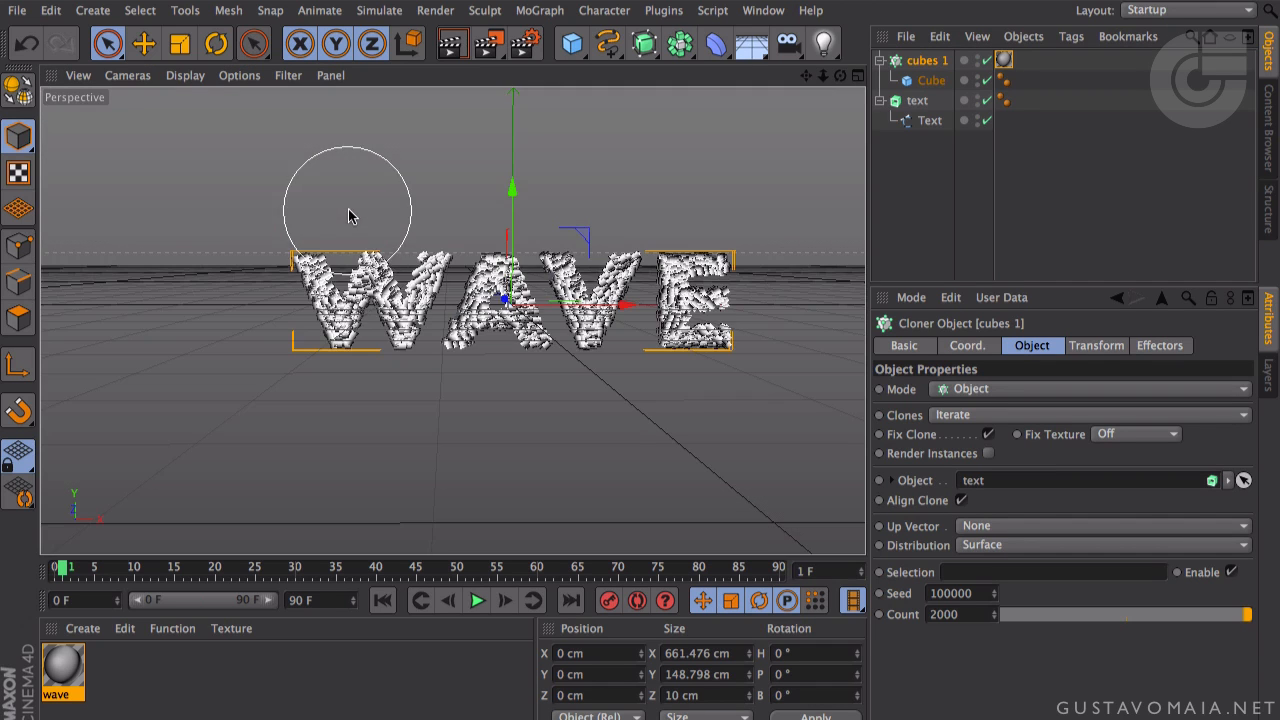
pyautogui.moveTo(341, 246)
pyautogui.keyDown('alt'); pyautogui.mouseDown(button='right')
pyautogui.moveTo(300, 248)
pyautogui.moveTo(365, 251)
pyautogui.mouseUp(button='right'); pyautogui.keyUp('alt')
pyautogui.scroll(10, 365, 251)
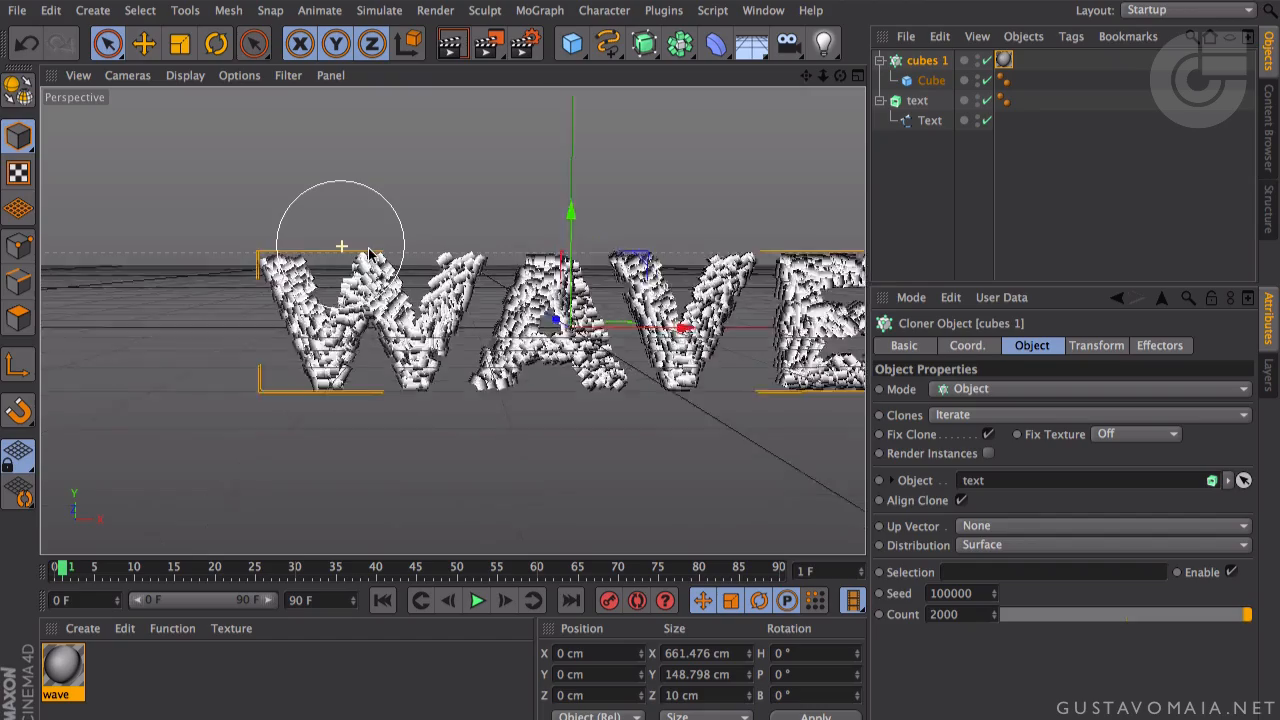
pyautogui.scroll(4, 371, 293)
pyautogui.scroll(1, 372, 288)
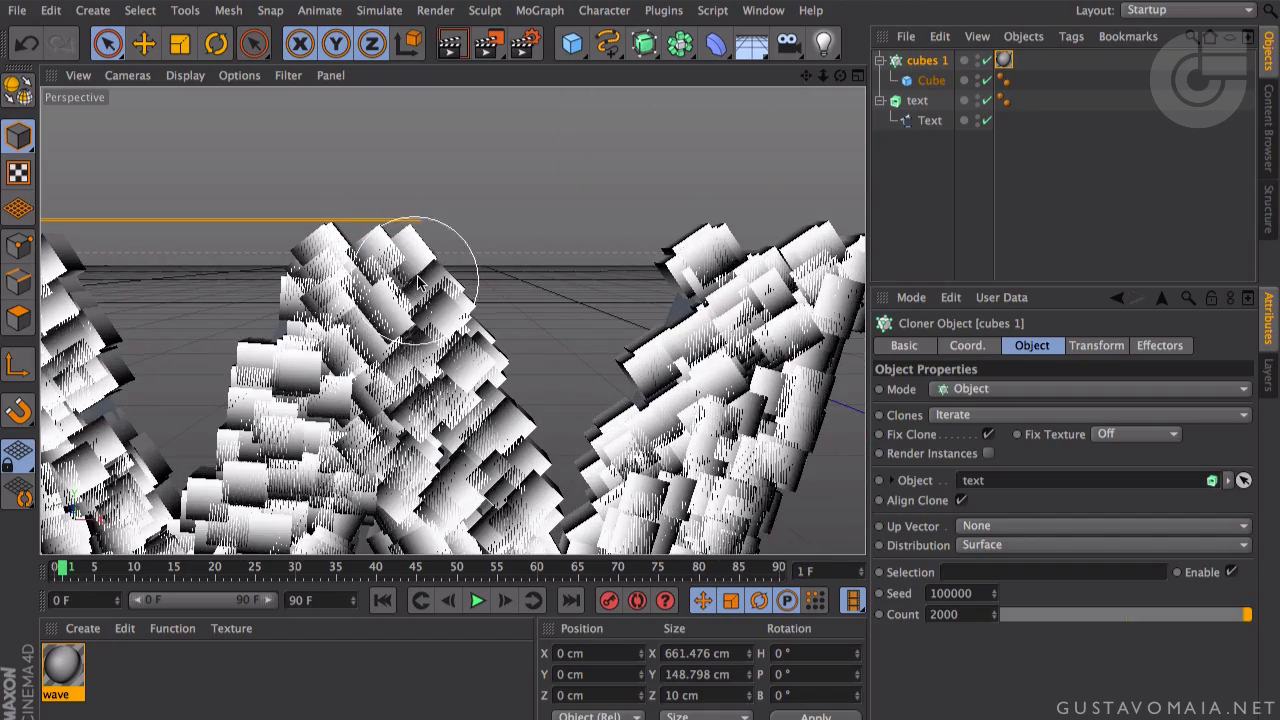
pyautogui.scroll(-8, 643, 343)
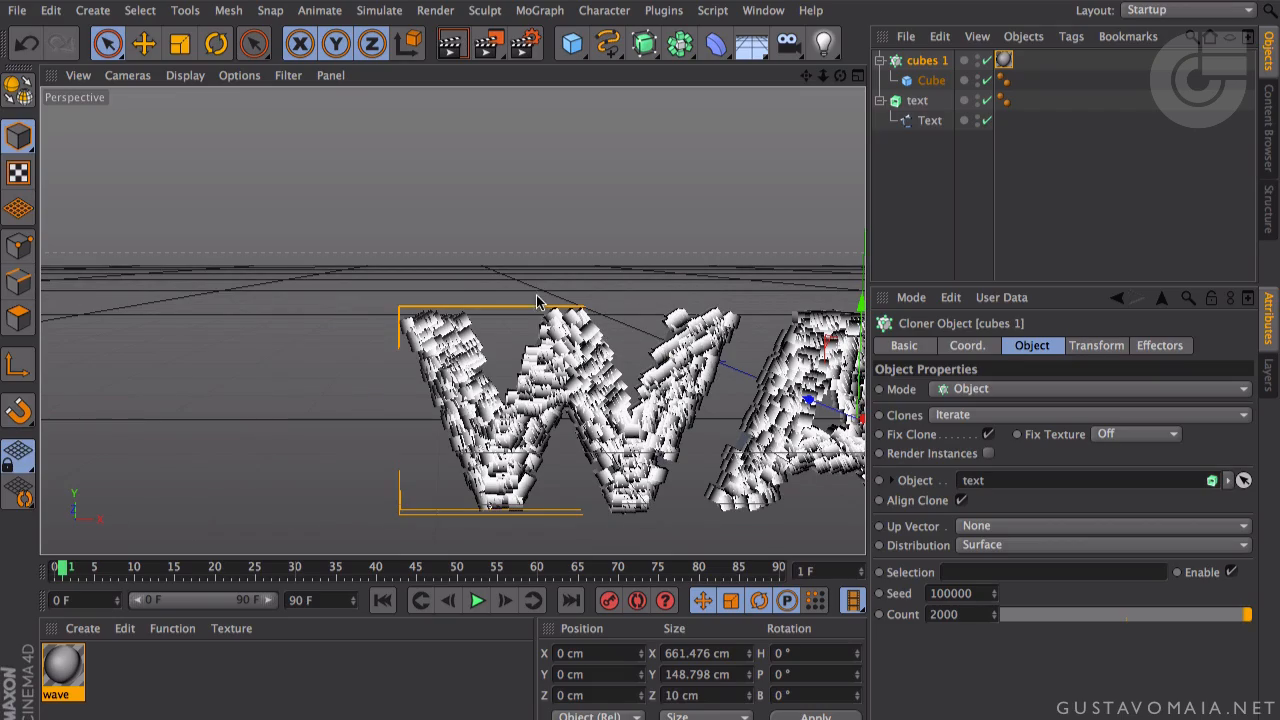
pyautogui.keyDown('alt'); pyautogui.moveTo(586, 322); pyautogui.dragTo(478, 288, button='middle'); pyautogui.keyUp('alt')
pyautogui.keyDown('alt'); pyautogui.moveTo(560, 300); pyautogui.dragTo(560, 315); pyautogui.keyUp('alt')
pyautogui.keyDown('alt'); pyautogui.moveTo(560, 315); pyautogui.dragTo(487, 224, button='middle'); pyautogui.keyUp('alt')
pyautogui.scroll(-5, 487, 224)
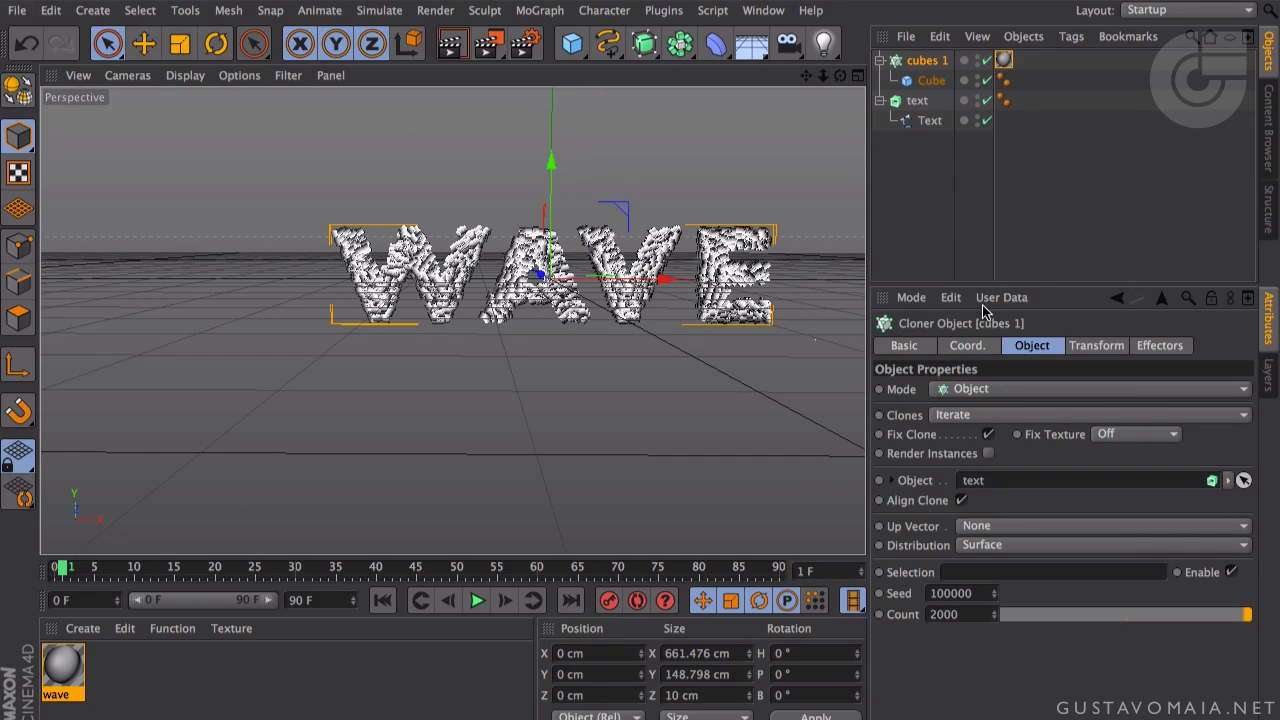
# - Set the projection of the wave texture tag on cubes 1 to Flat
pyautogui.click(66, 675)
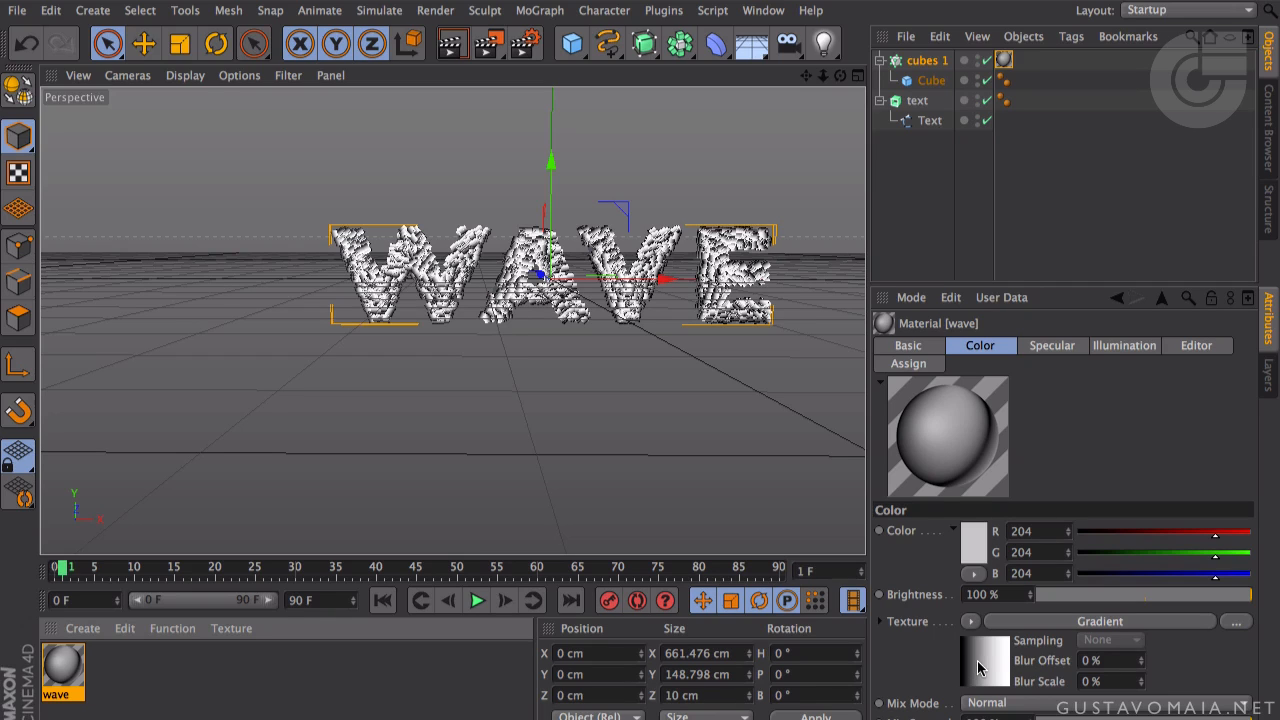
pyautogui.click(1002, 61)
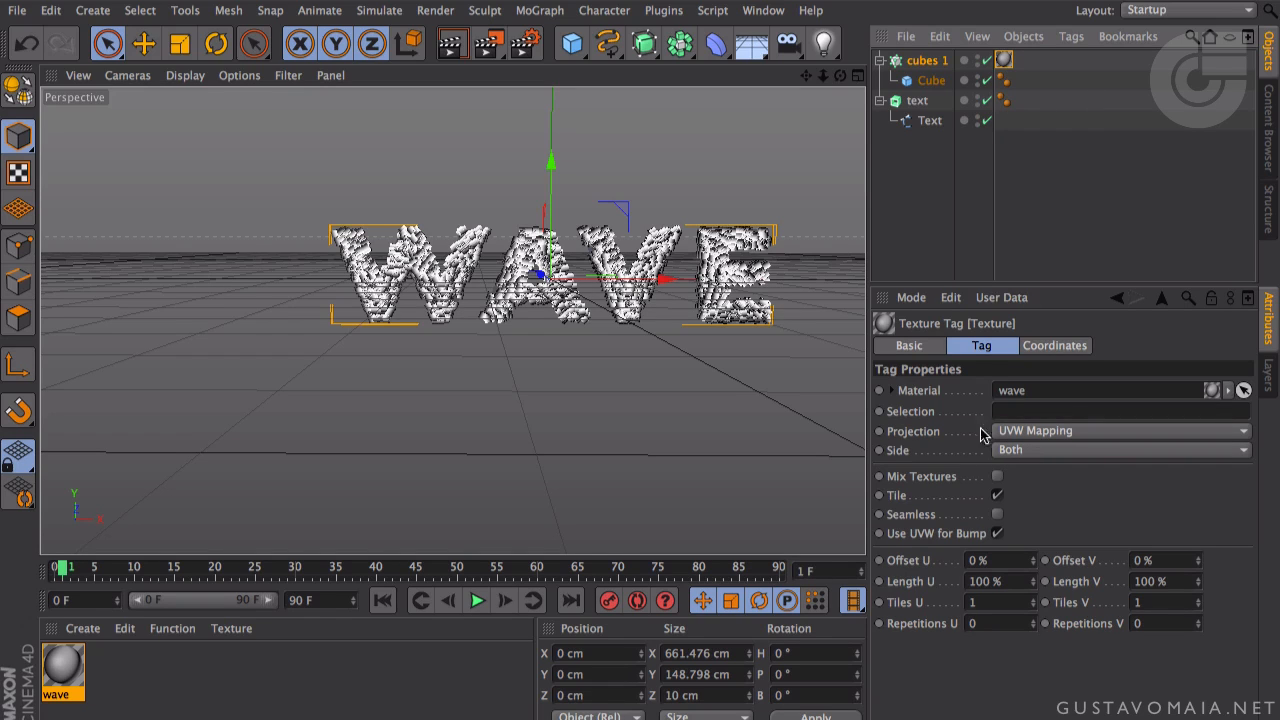
pyautogui.click(1065, 432)
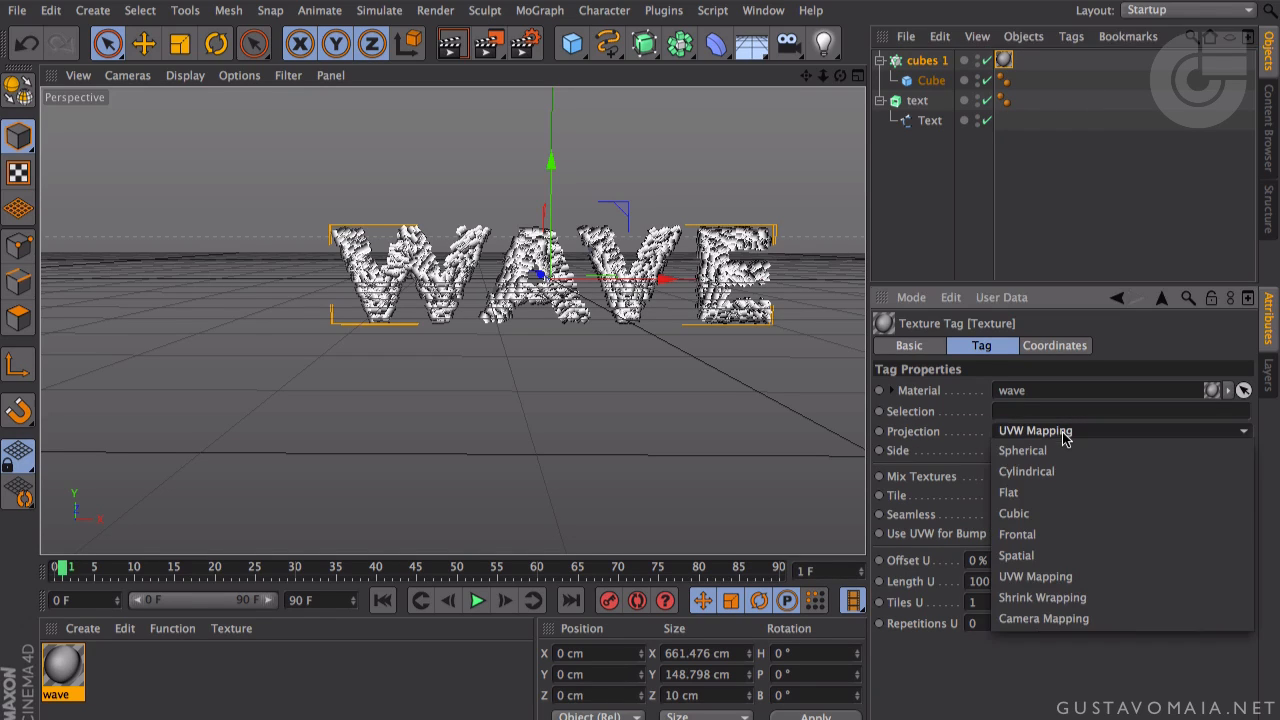
pyautogui.click(1063, 496)
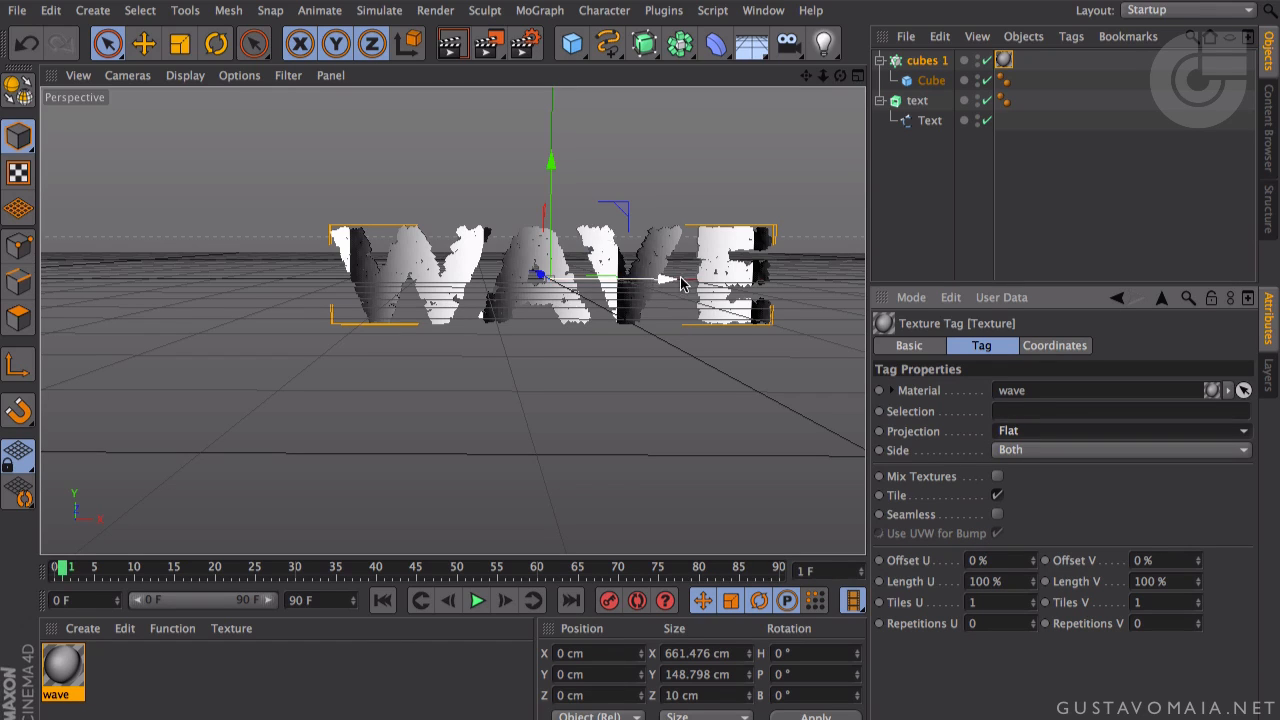
# - Switch to Texture mode and show the front view on its own with Constant Shading
pyautogui.moveTo(732, 236)
pyautogui.keyDown('alt'); pyautogui.mouseDown(button='middle')
pyautogui.moveTo(661, 255)
pyautogui.moveTo(711, 239)
pyautogui.mouseUp(button='middle'); pyautogui.keyUp('alt')
pyautogui.scroll(-2, 661, 255)
pyautogui.scroll(3, 661, 255)
pyautogui.scroll(2, 661, 255)
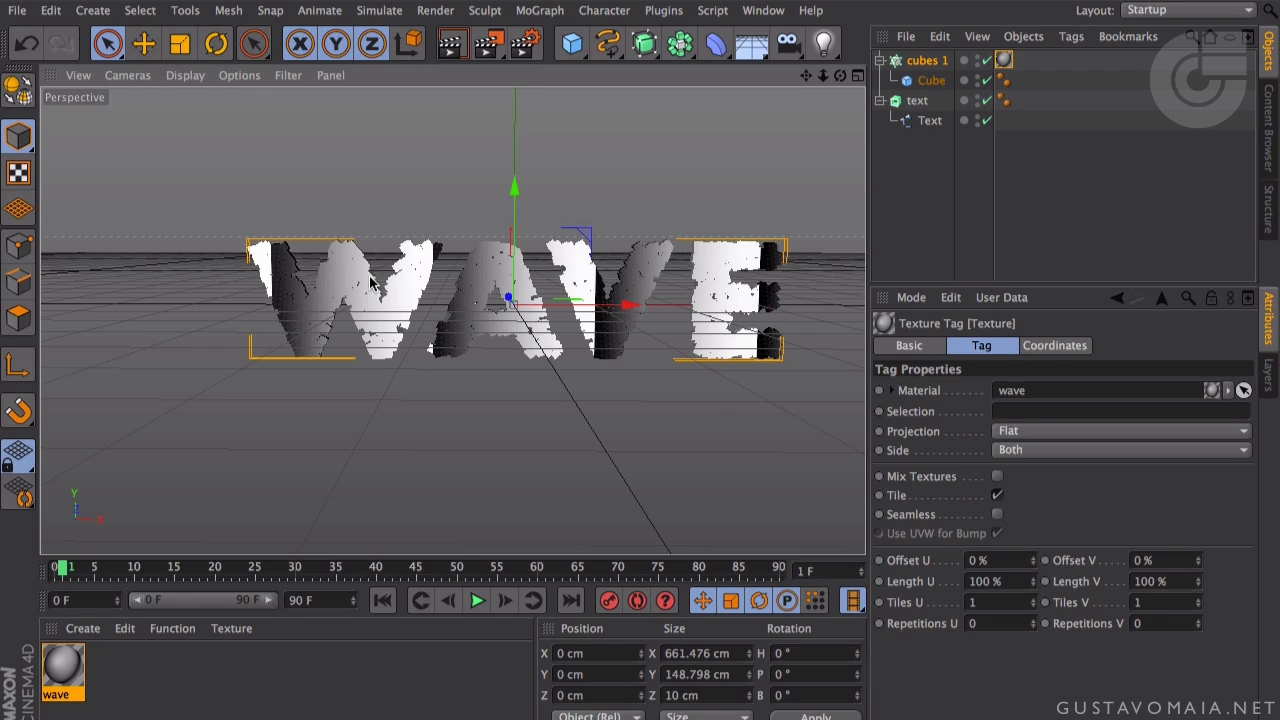
pyautogui.keyDown('alt'); pyautogui.moveTo(230, 124); pyautogui.dragTo(197, 124, button='middle'); pyautogui.keyUp('alt')
pyautogui.scroll(-4, 300, 157)
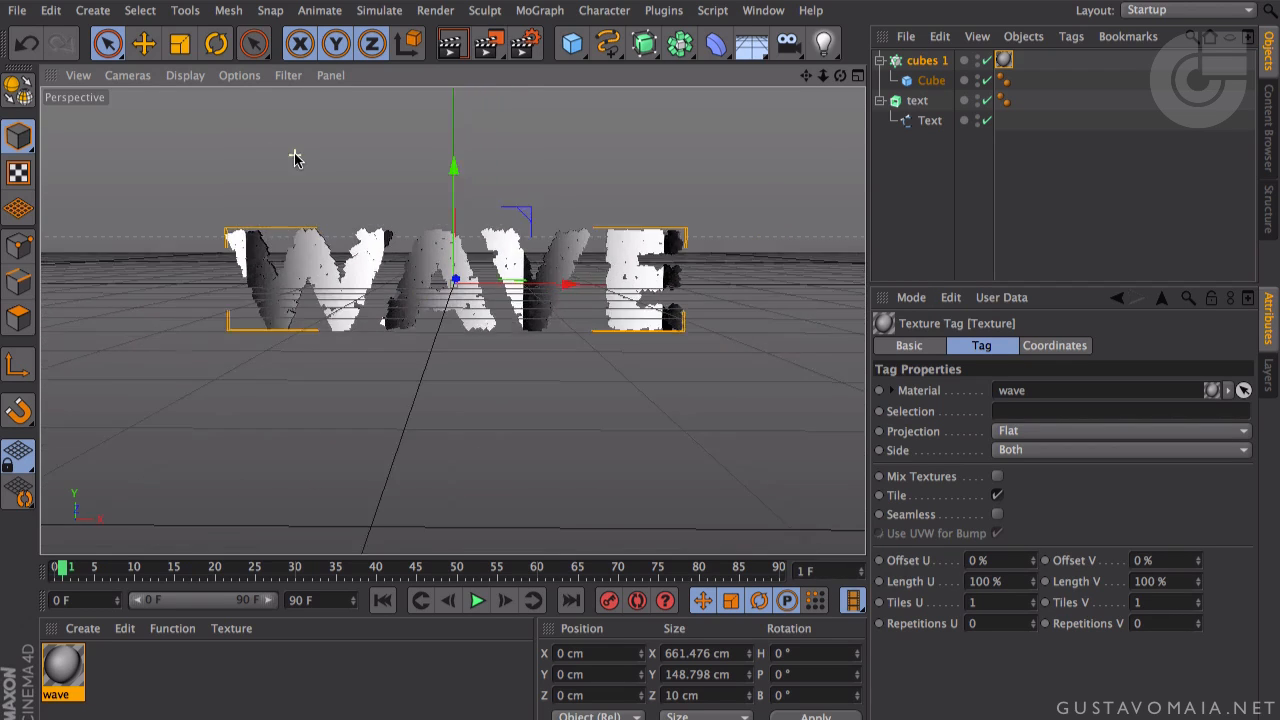
pyautogui.keyDown('alt'); pyautogui.moveTo(347, 201); pyautogui.dragTo(403, 241, button='middle'); pyautogui.keyUp('alt')
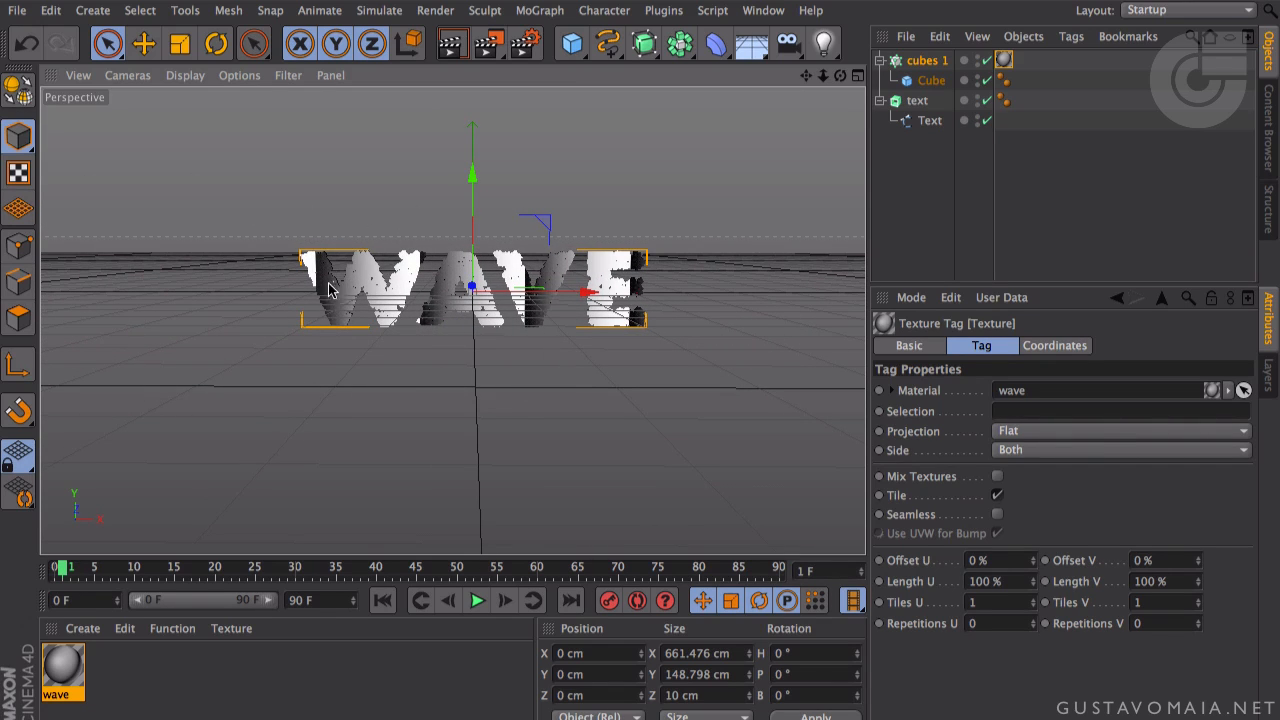
pyautogui.click(25, 182)
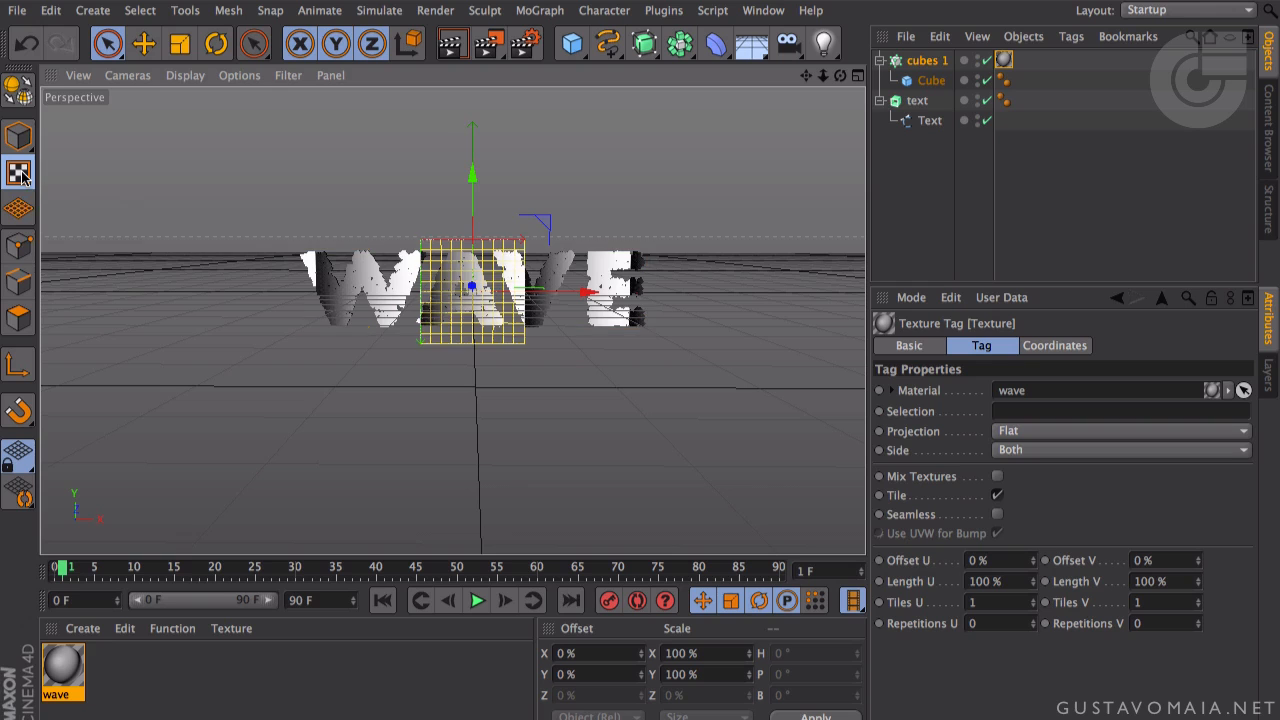
pyautogui.middleClick(590, 300)
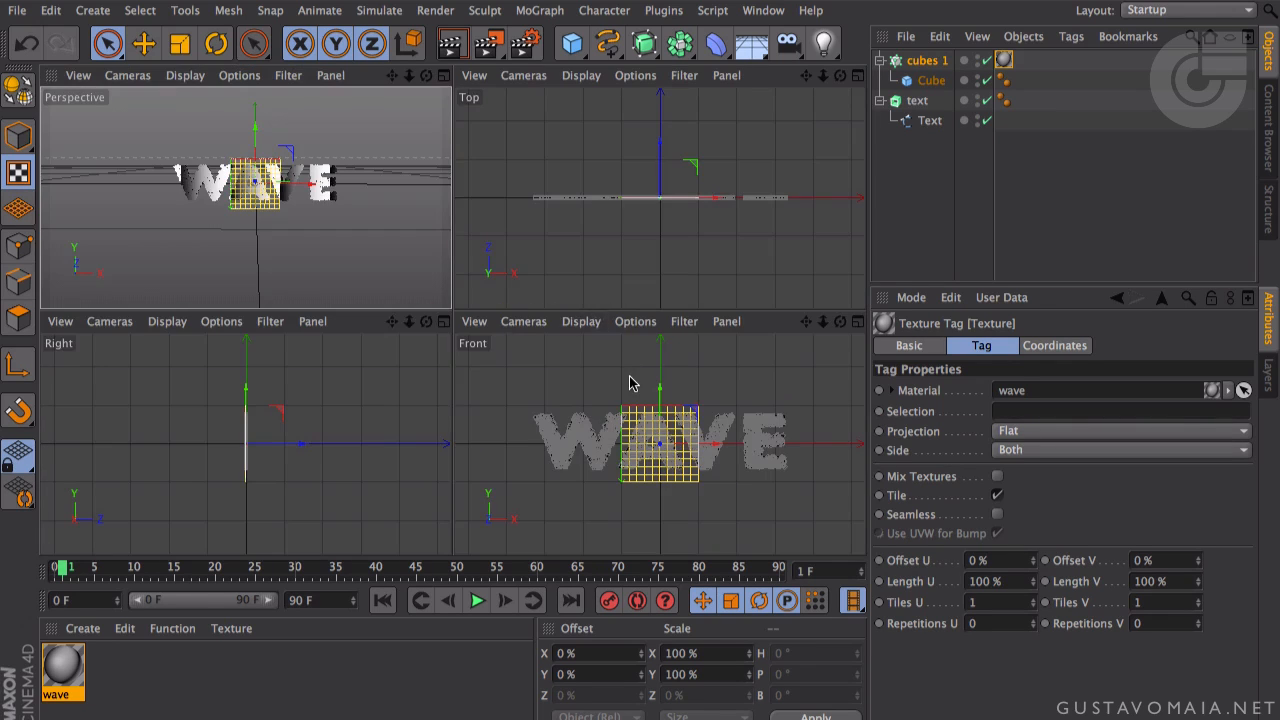
pyautogui.middleClick(630, 378)
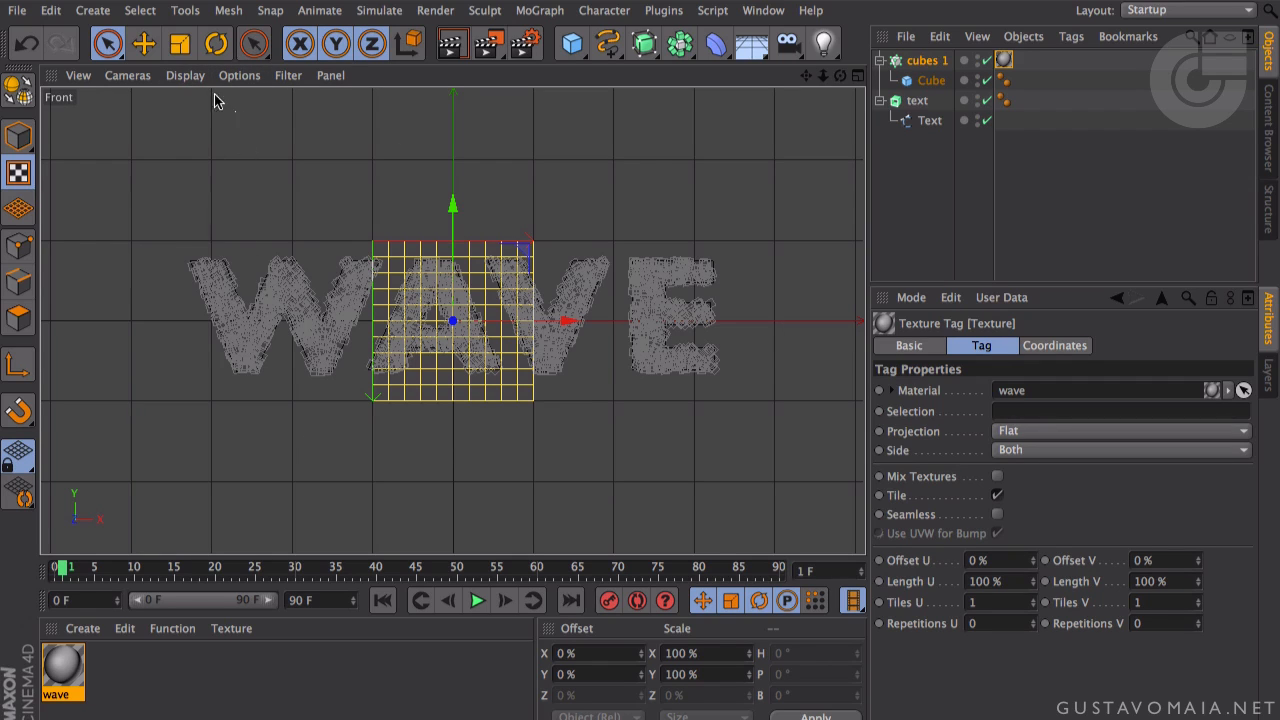
pyautogui.click(186, 75)
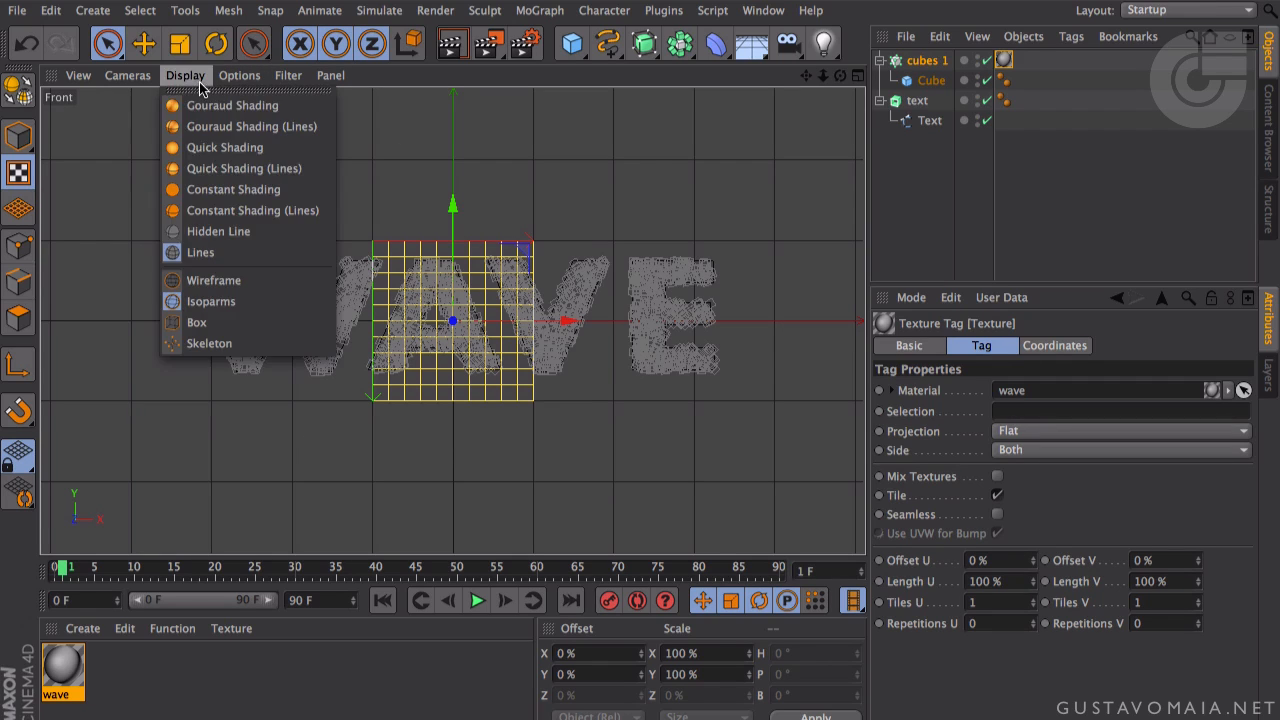
pyautogui.click(224, 194)
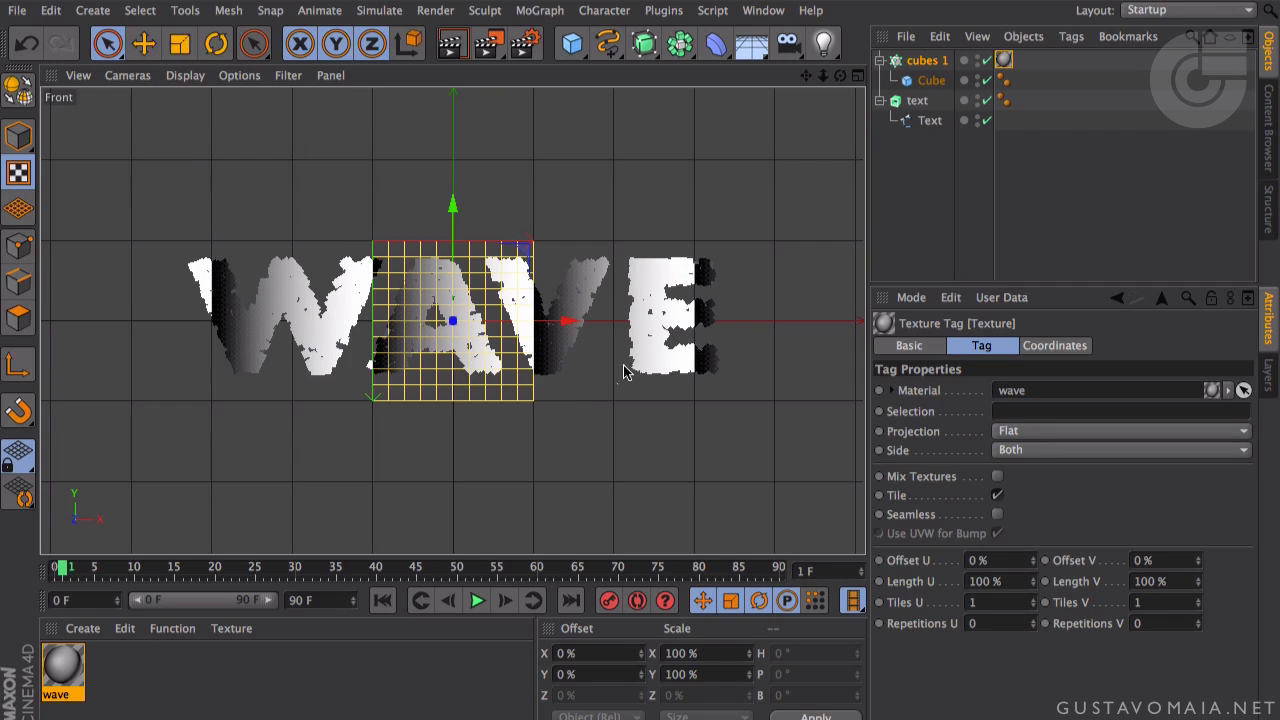
# - Shift the flat texture projection horizontally over the letter W, to an Offset U of about -124.4 %
pyautogui.moveTo(570, 325); pyautogui.dragTo(720, 343)
pyautogui.moveTo(574, 322); pyautogui.dragTo(361, 331)
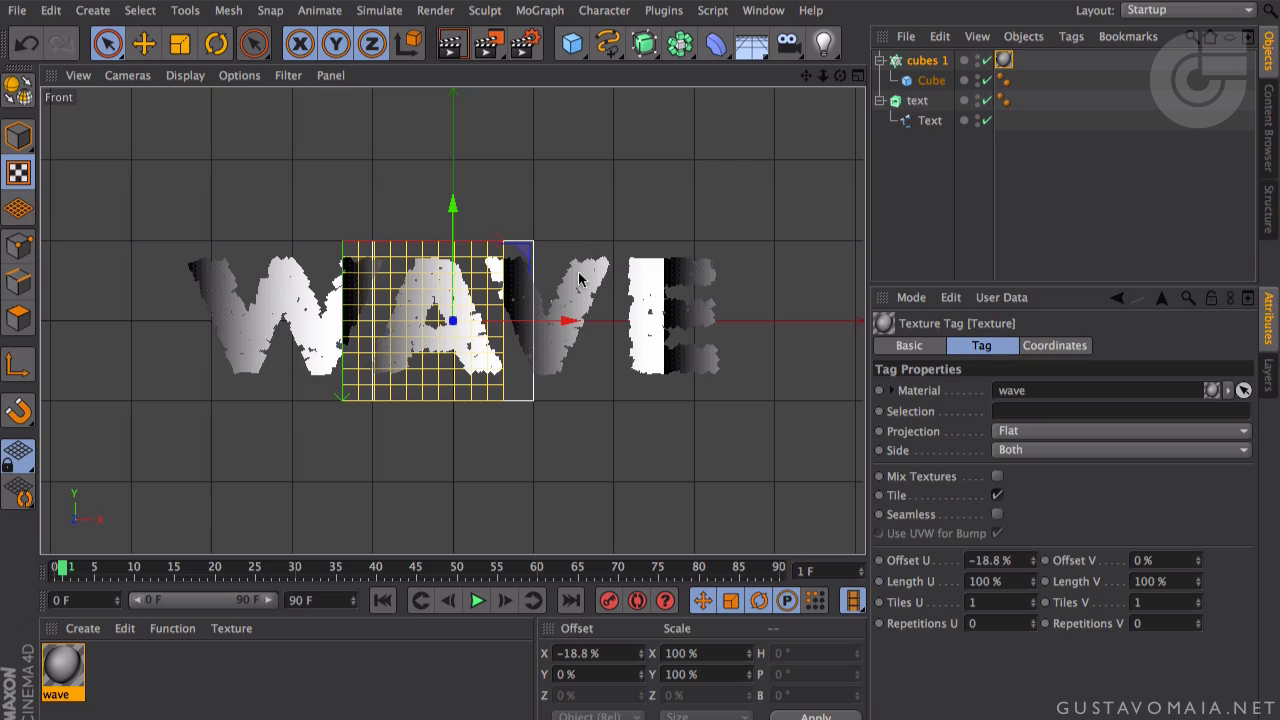
pyautogui.moveTo(553, 328); pyautogui.dragTo(365, 343)
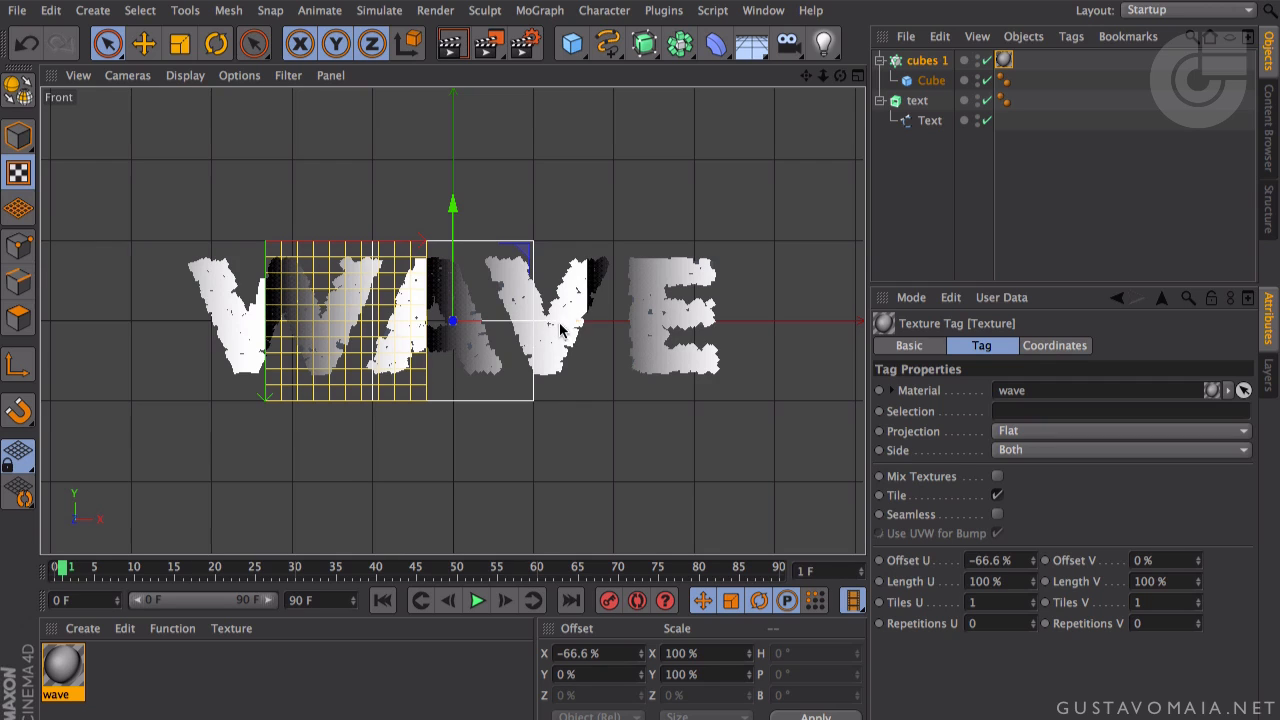
pyautogui.moveTo(545, 330); pyautogui.dragTo(272, 338)
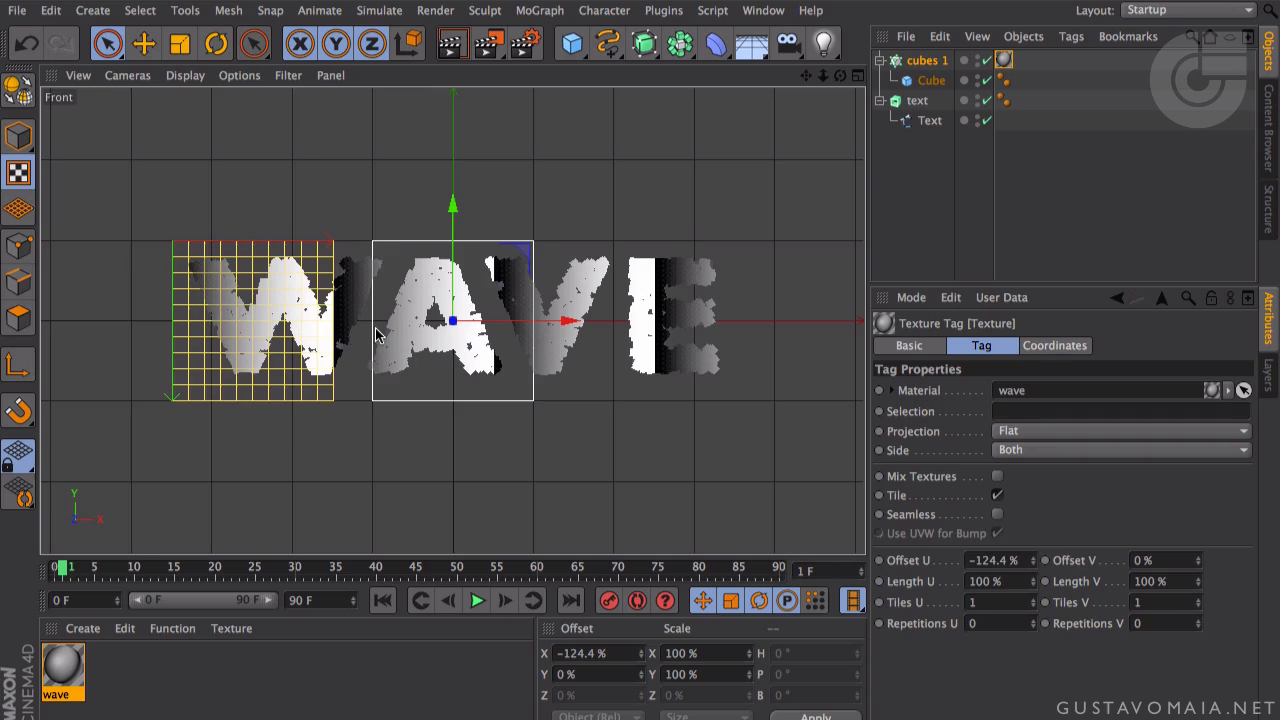
pyautogui.scroll(-3, 380, 333)
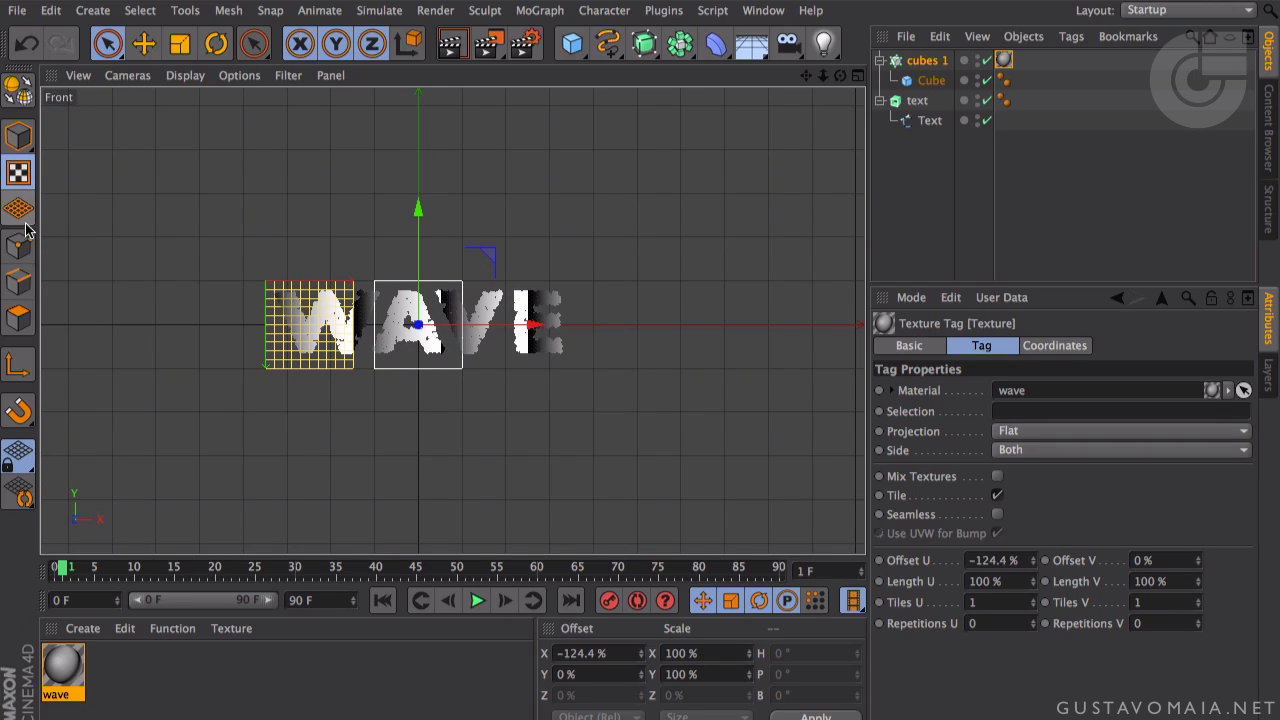
# - Stretch the flat texture projection horizontally to a scale of about 137.6 % and return to Model mode
pyautogui.click(181, 45)
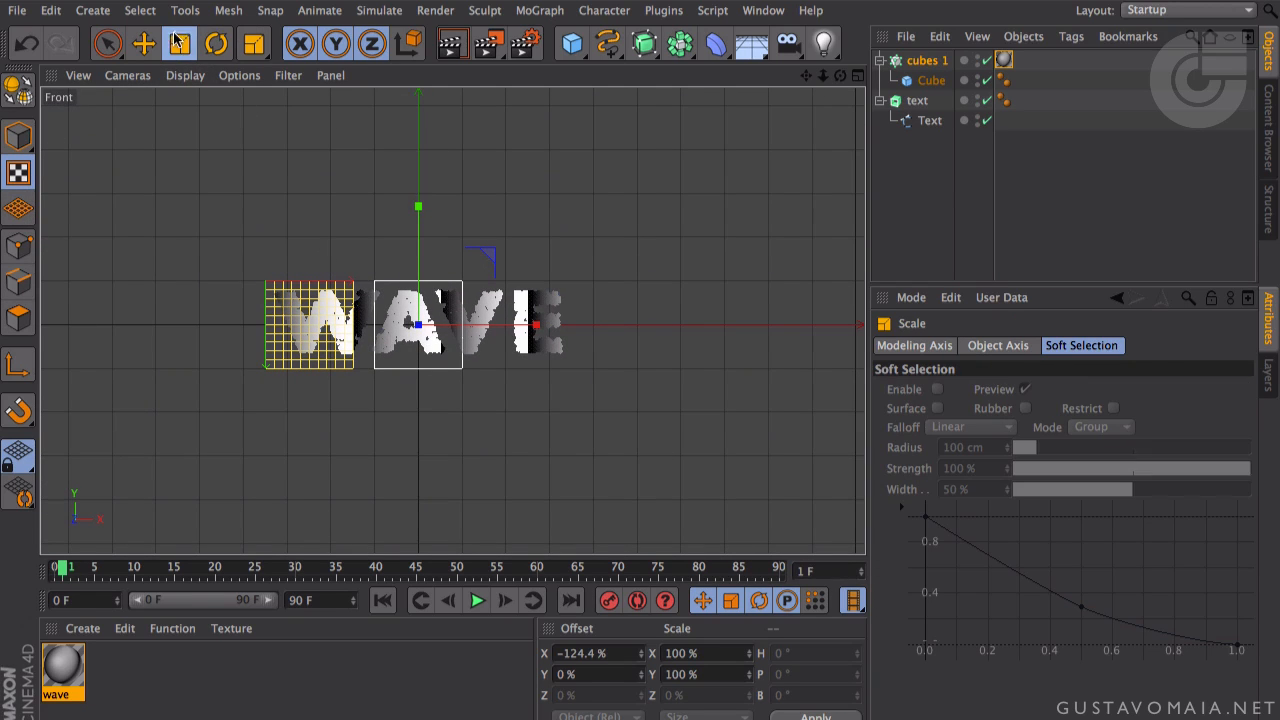
pyautogui.moveTo(540, 335); pyautogui.dragTo(725, 337)
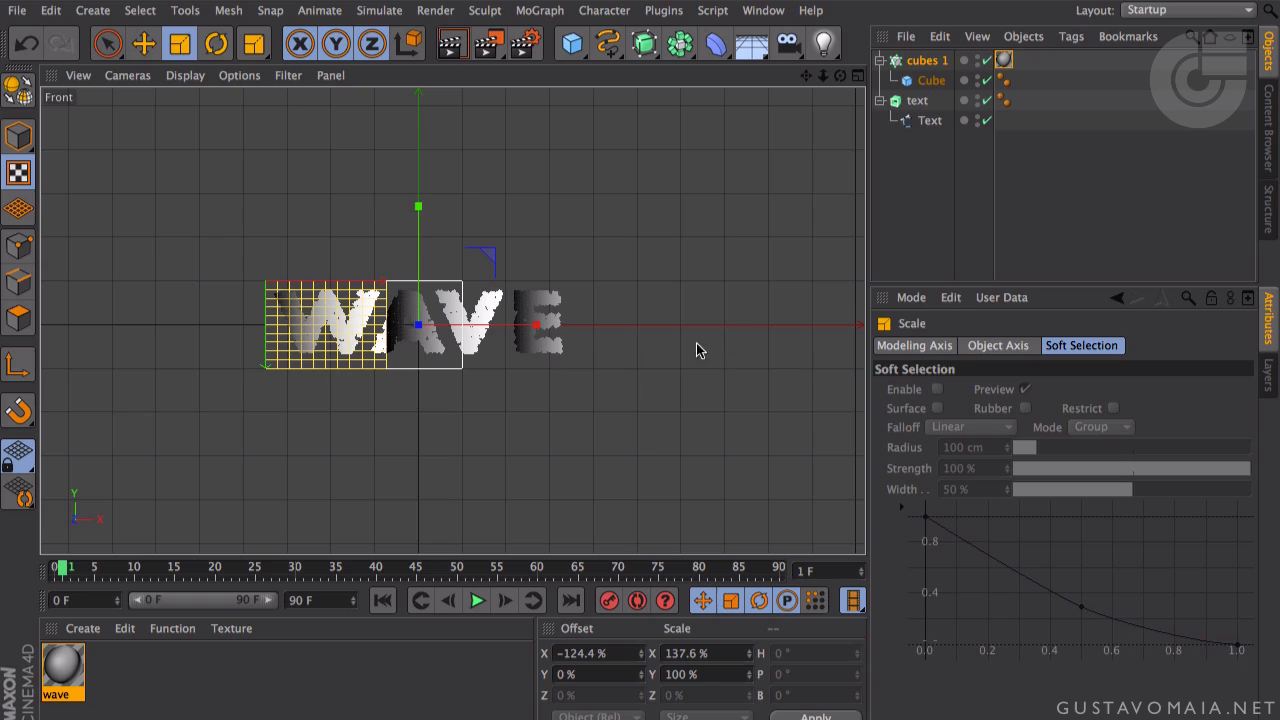
pyautogui.click(18, 135)
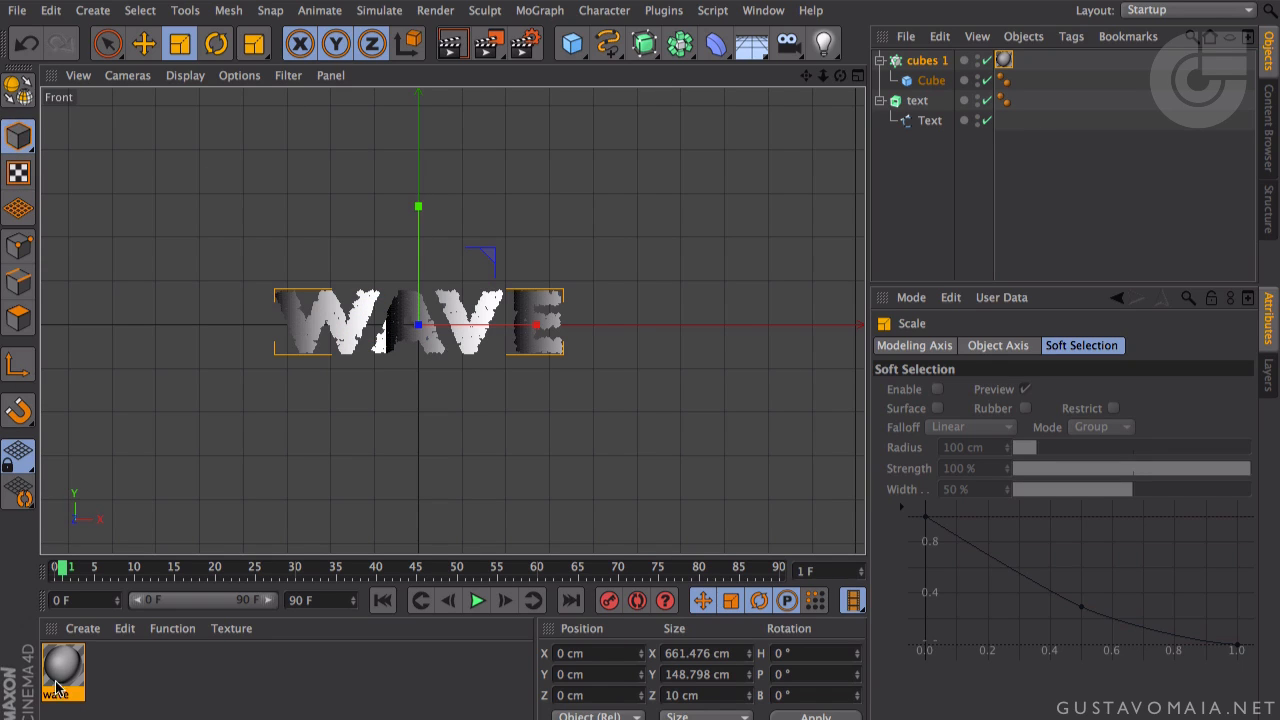
# - In the wave material's gradient shader, bring the black and white knots close together near the middle for a sharp transition
pyautogui.click(58, 678)
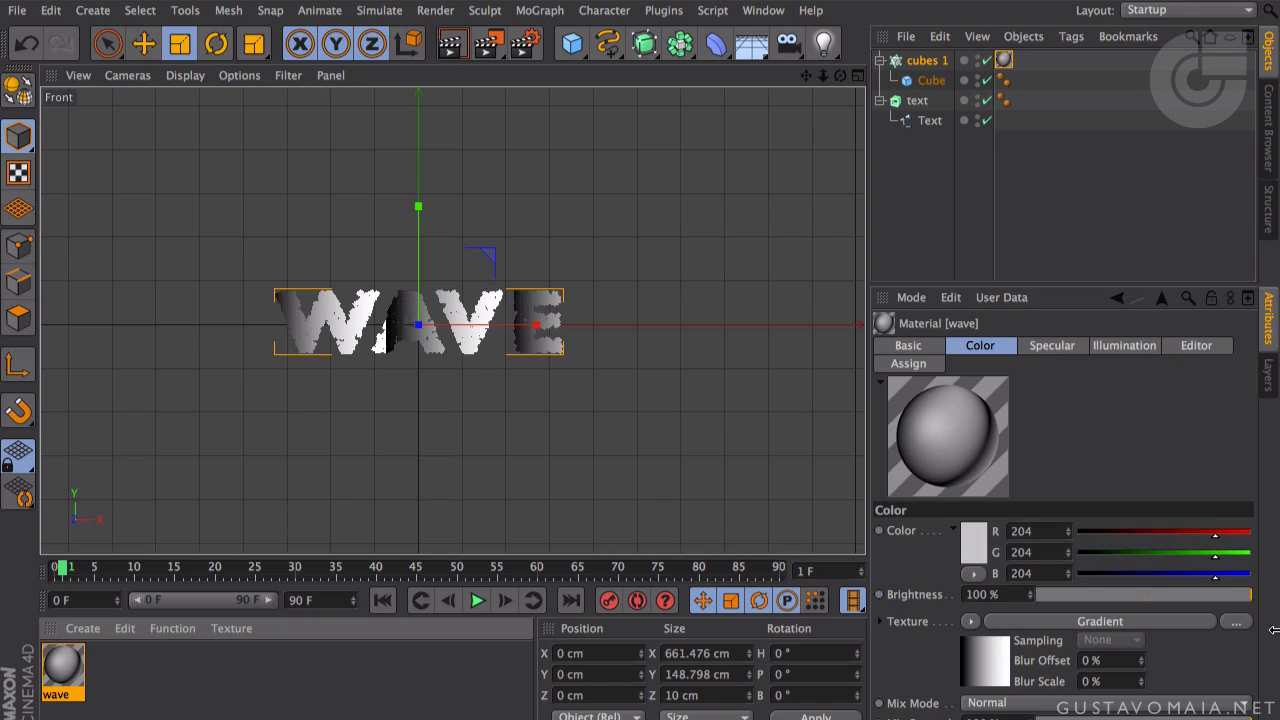
pyautogui.click(1000, 672)
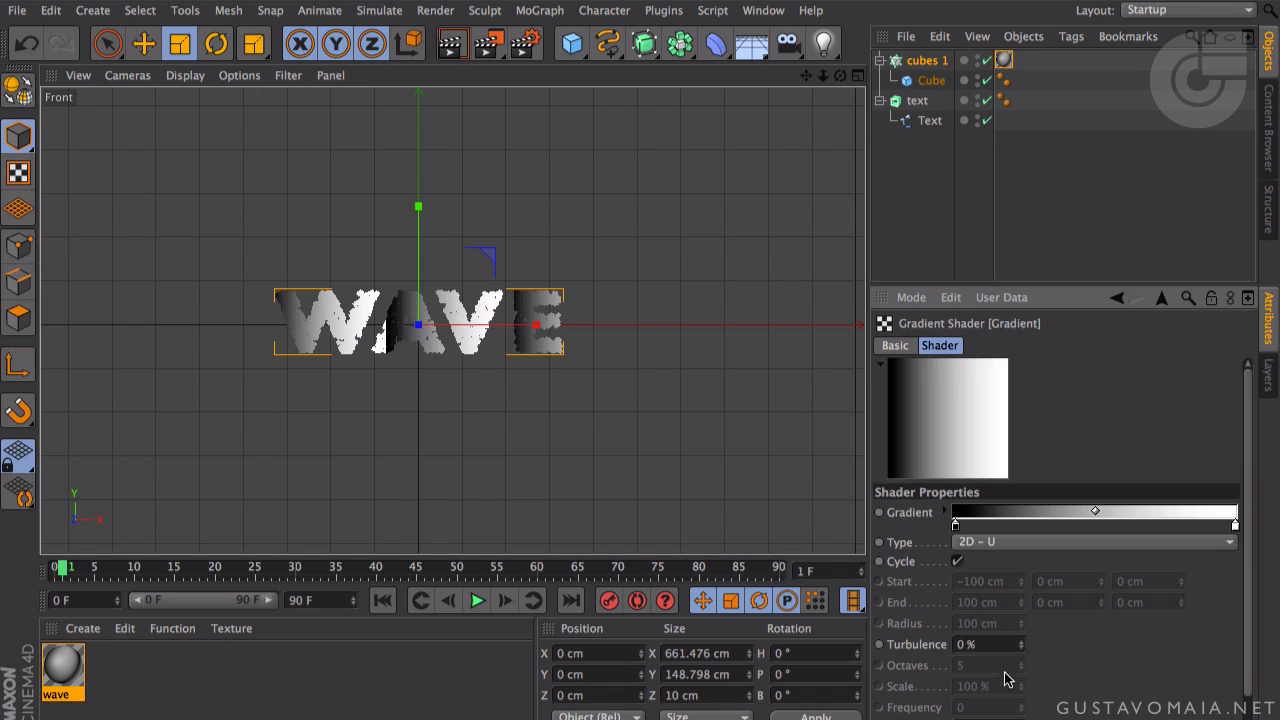
pyautogui.moveTo(957, 527); pyautogui.dragTo(1012, 527)
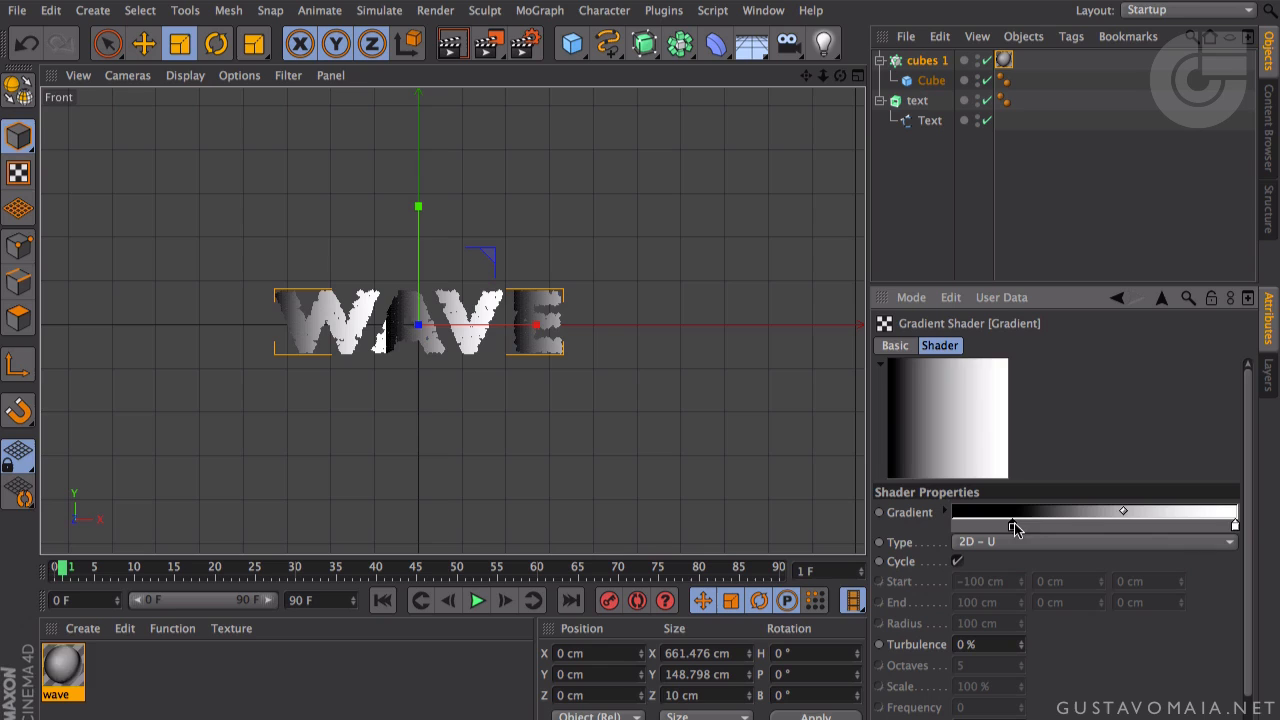
pyautogui.moveTo(1236, 527); pyautogui.dragTo(1142, 526)
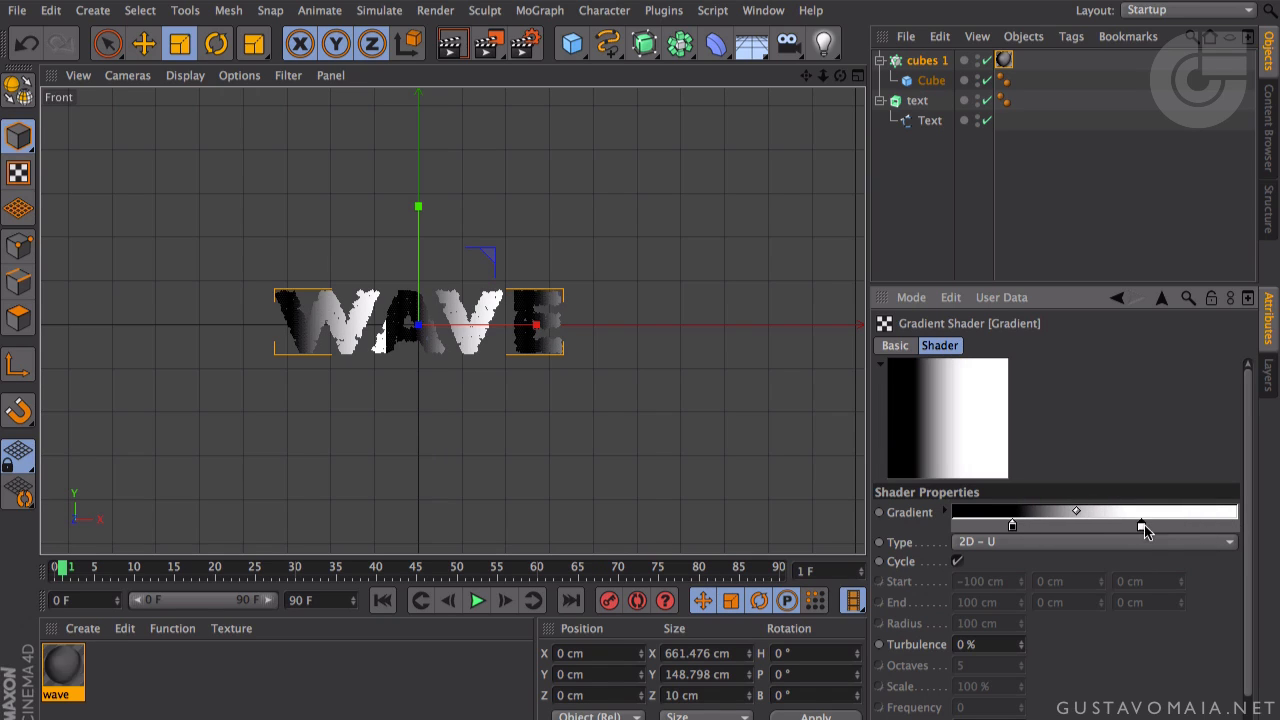
pyautogui.moveTo(1015, 527); pyautogui.dragTo(1057, 525)
pyautogui.moveTo(1150, 526); pyautogui.dragTo(1100, 526)
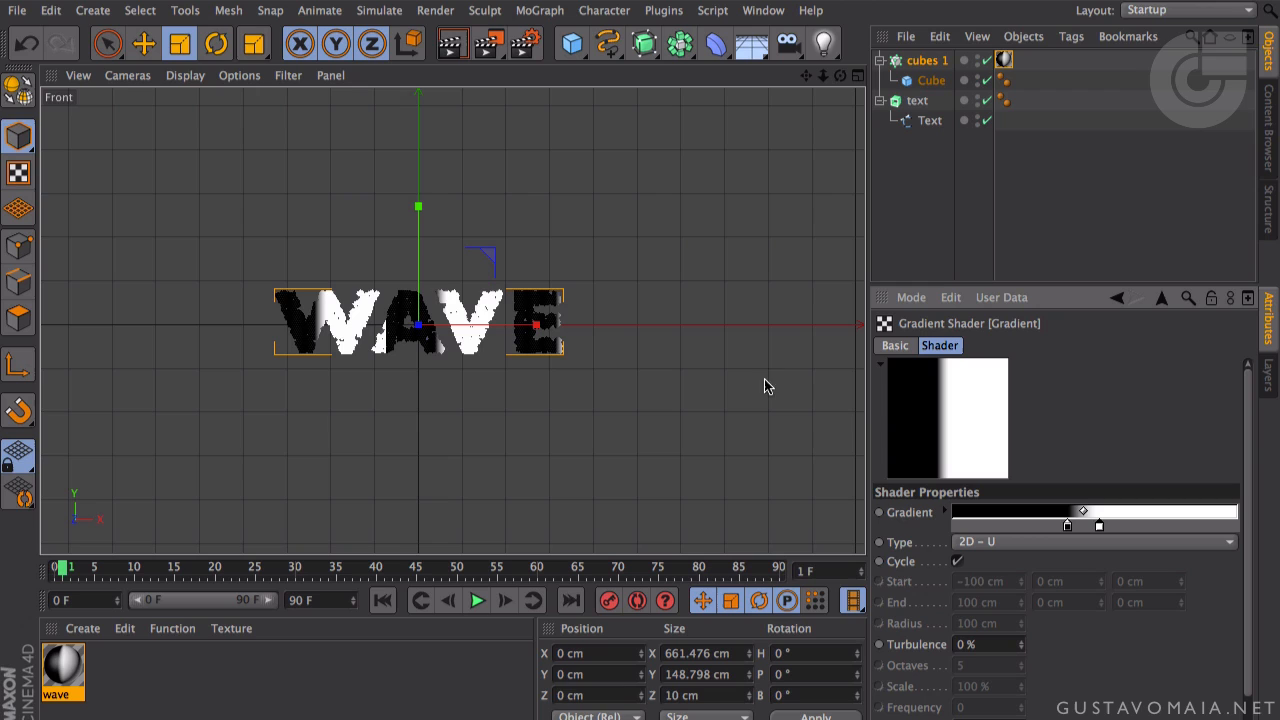
# - Change the black knot of the gradient to a bright green
pyautogui.doubleClick(1067, 527)
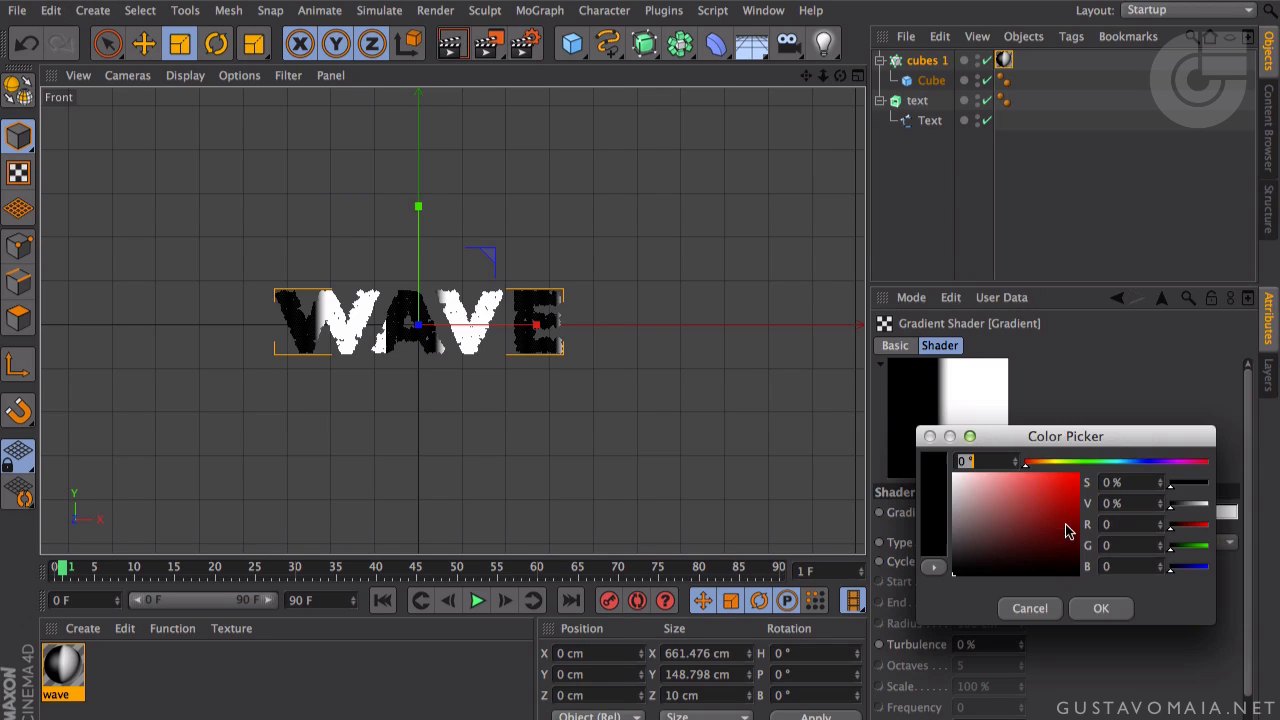
pyautogui.click(1130, 462)
pyautogui.moveTo(1047, 500); pyautogui.dragTo(1101, 468)
pyautogui.click(1104, 608)
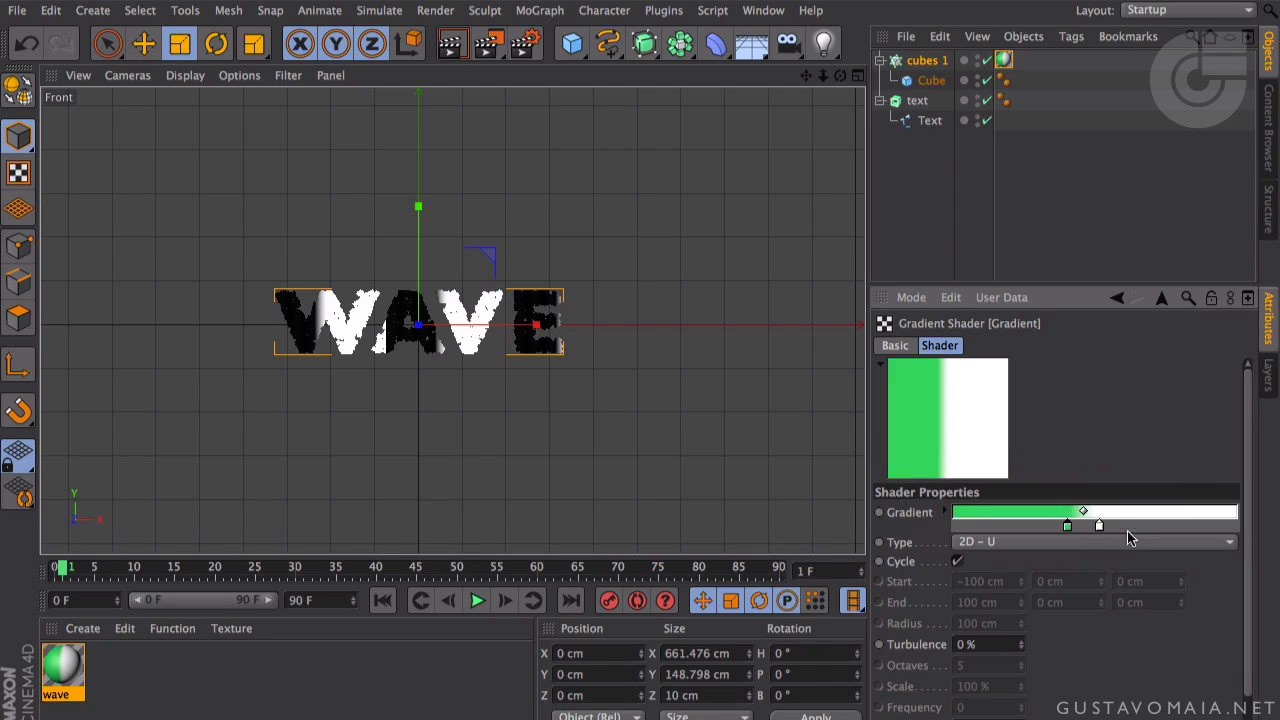
# - Change the white knot of the gradient to a blue with hue 199° and RGB 18, 143, 200
pyautogui.doubleClick(1100, 528)
pyautogui.click(1162, 464)
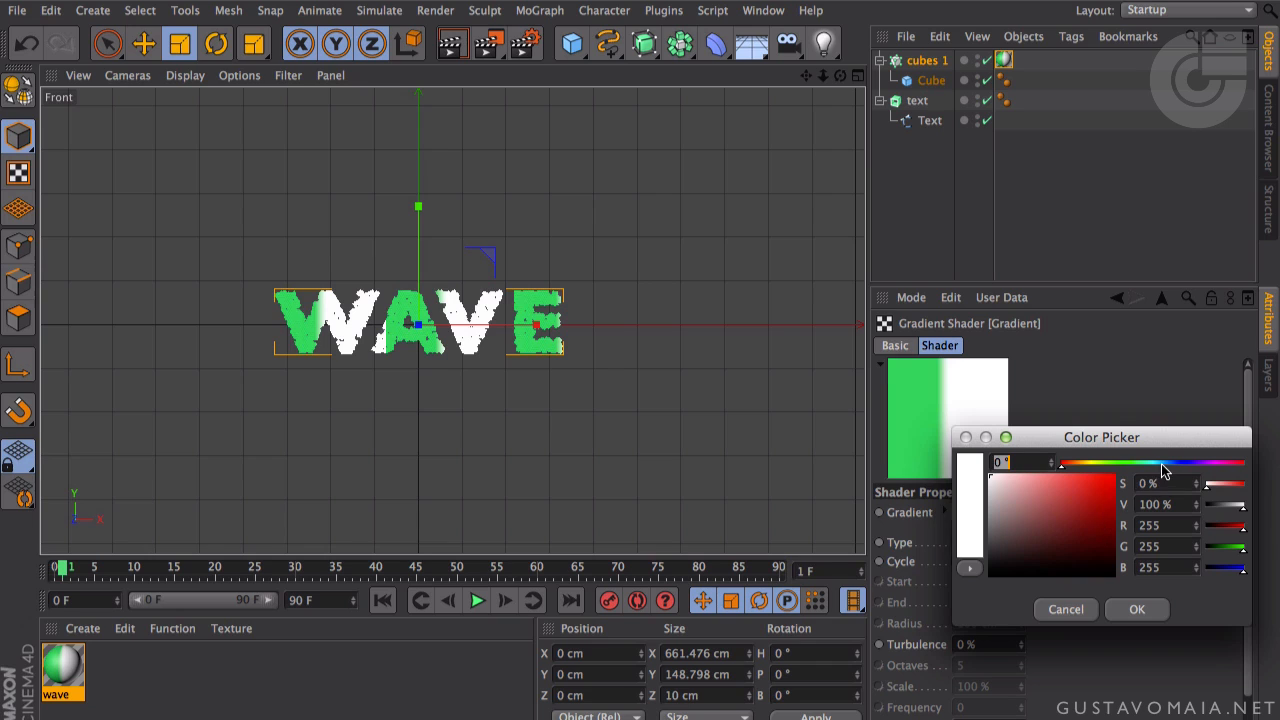
pyautogui.moveTo(1101, 501); pyautogui.dragTo(1104, 500)
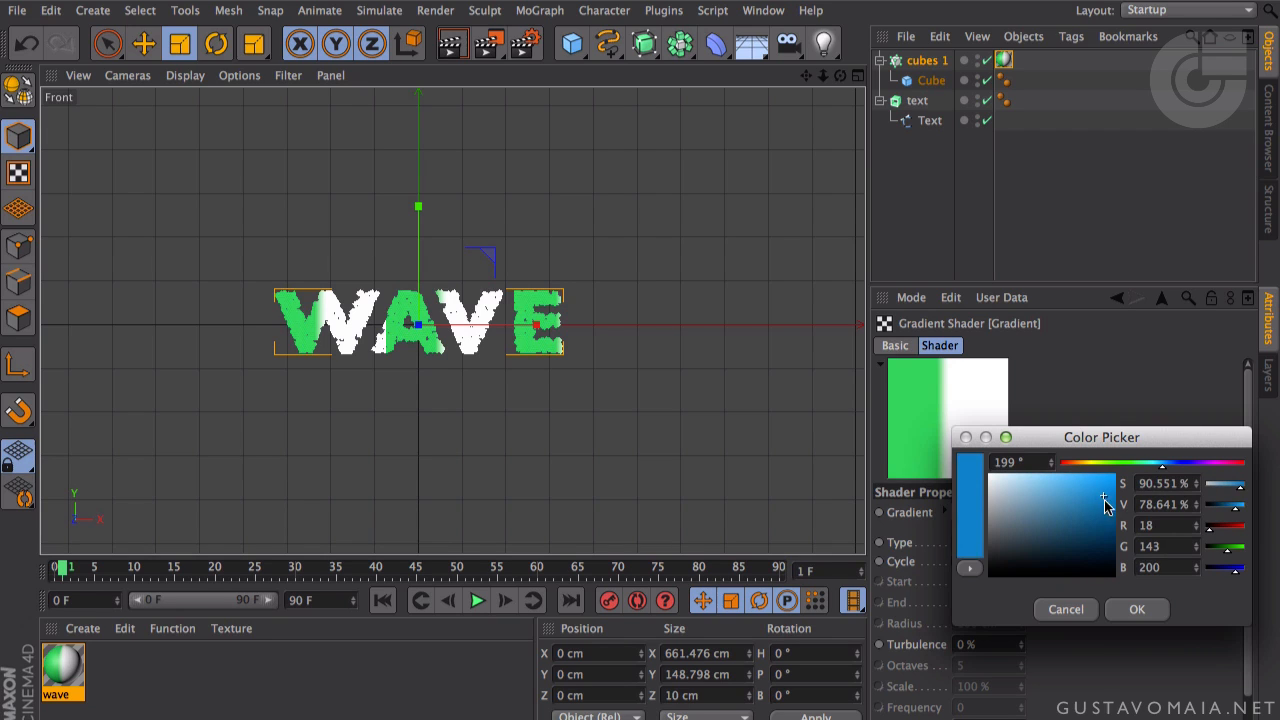
pyautogui.click(1133, 606)
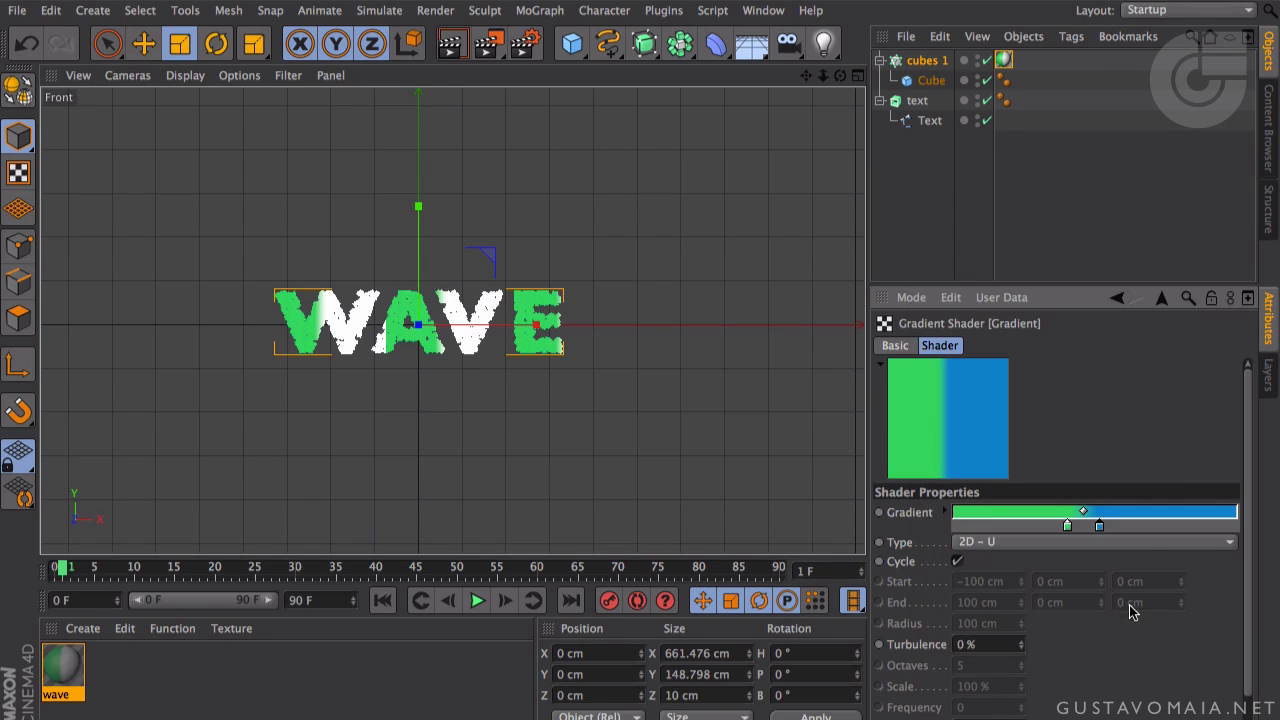
# - Shift the blue gradient knot to a hue of 219° and the green knot to a turquoise hue of 165°
pyautogui.doubleClick(1099, 528)
pyautogui.moveTo(1166, 474); pyautogui.dragTo(1169, 472)
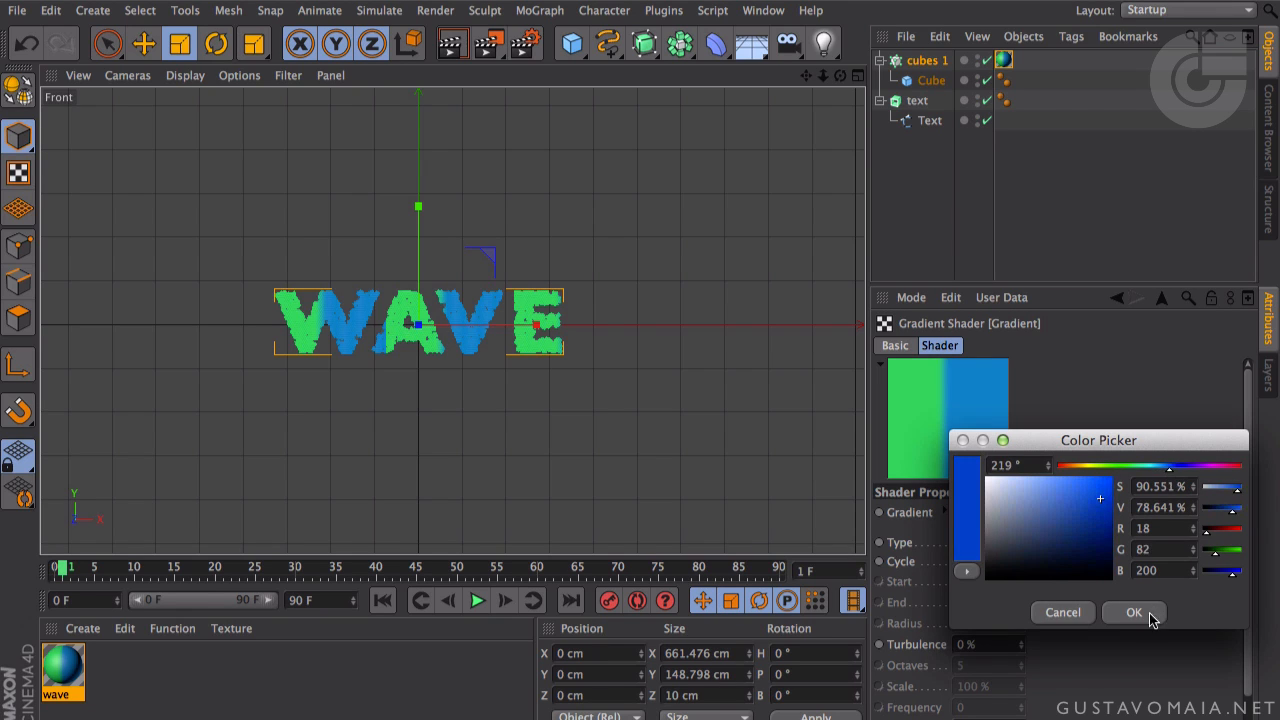
pyautogui.click(1134, 612)
pyautogui.doubleClick(1070, 524)
pyautogui.moveTo(1104, 472); pyautogui.dragTo(1112, 470)
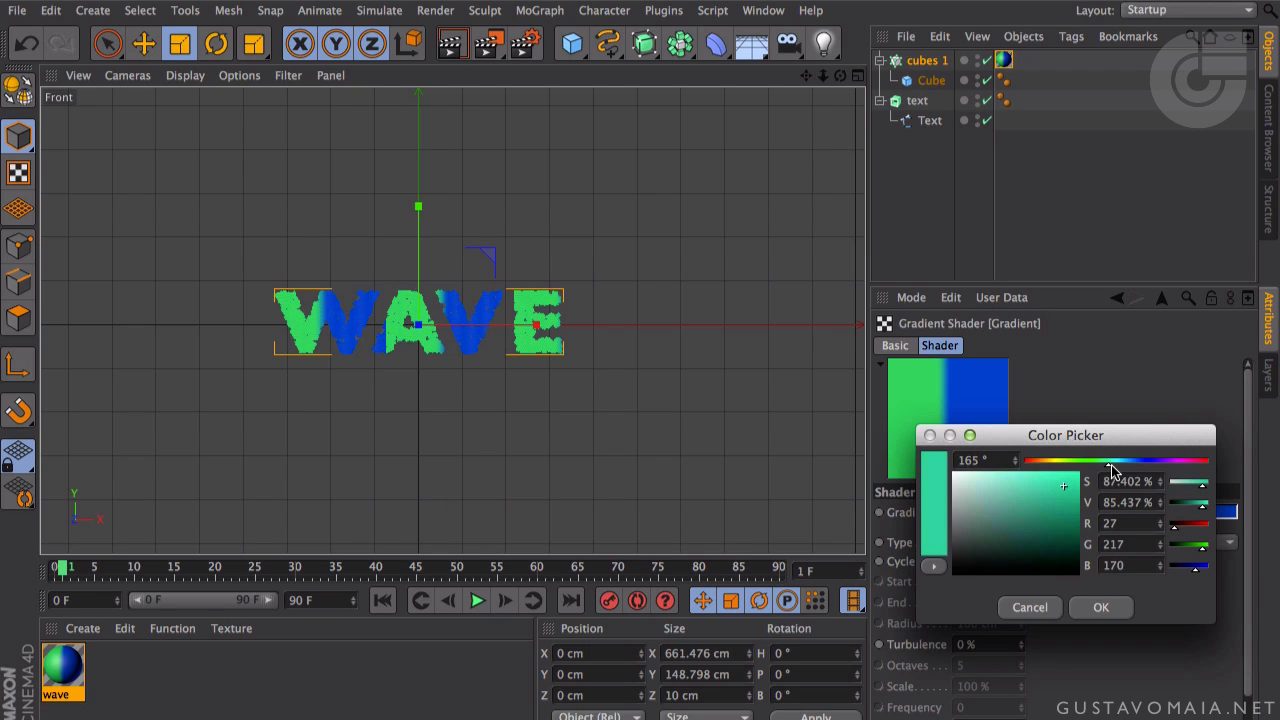
pyautogui.click(1086, 609)
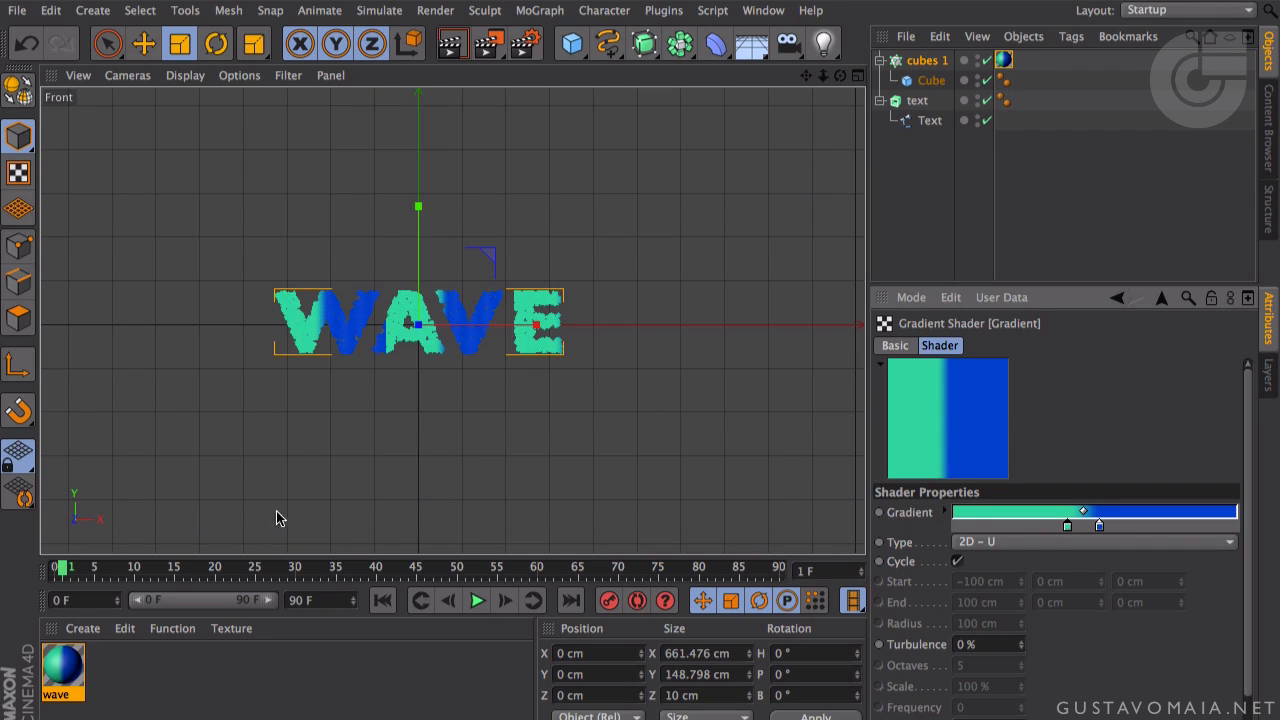
# - In Texture mode, widen the projection on cubes 1 to a horizontal scale of about 349.6 % so it spans the whole text
pyautogui.click(18, 172)
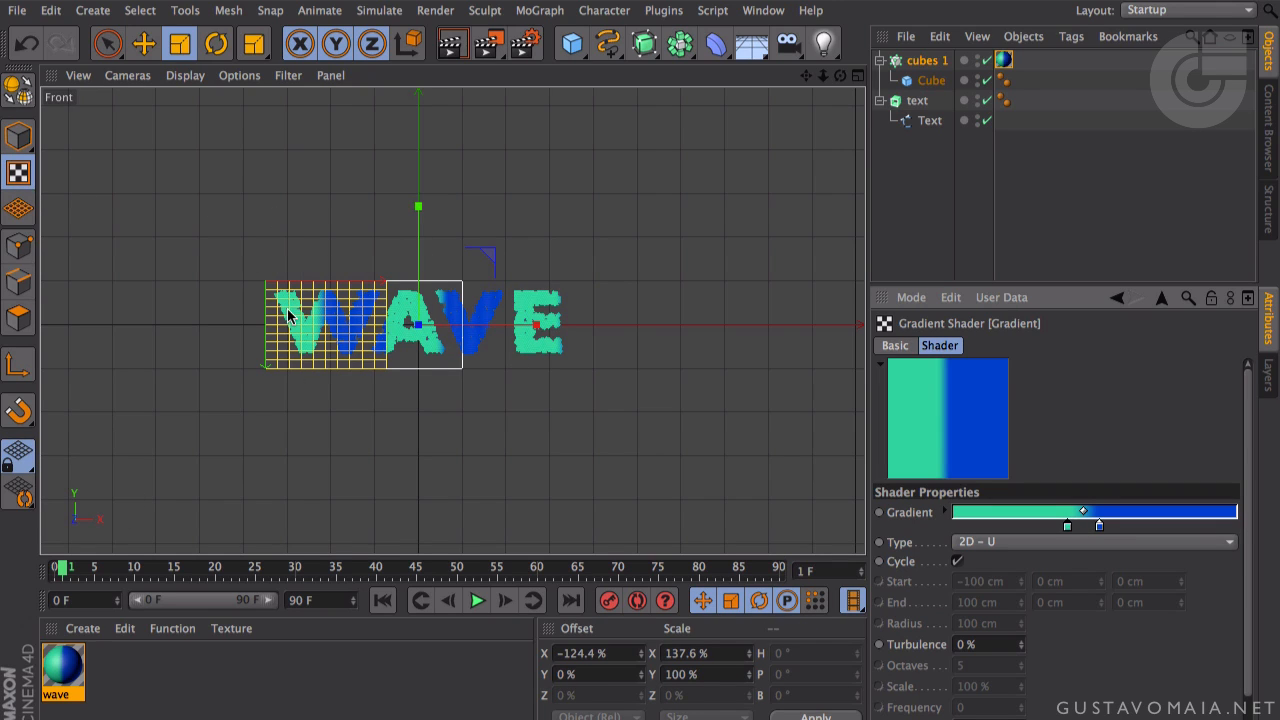
pyautogui.click(915, 62)
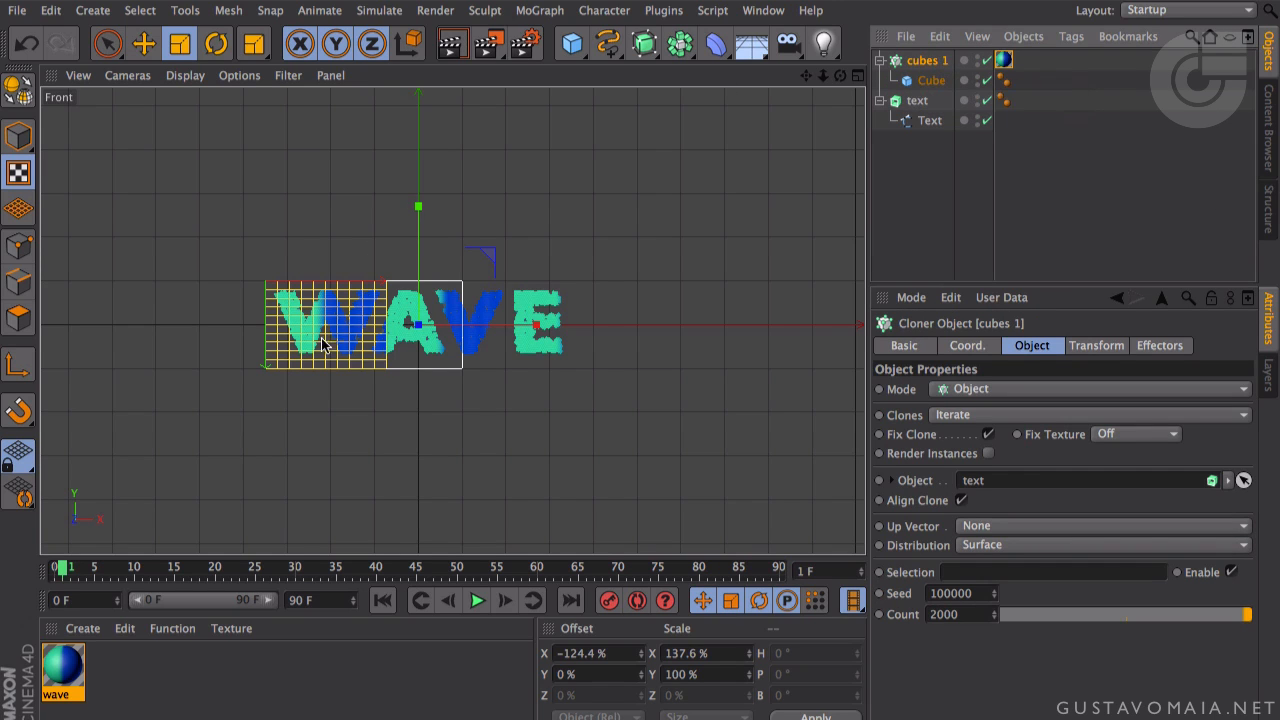
pyautogui.click(30, 175)
pyautogui.moveTo(508, 333); pyautogui.dragTo(850, 333)
pyautogui.moveTo(588, 324); pyautogui.dragTo(602, 324)
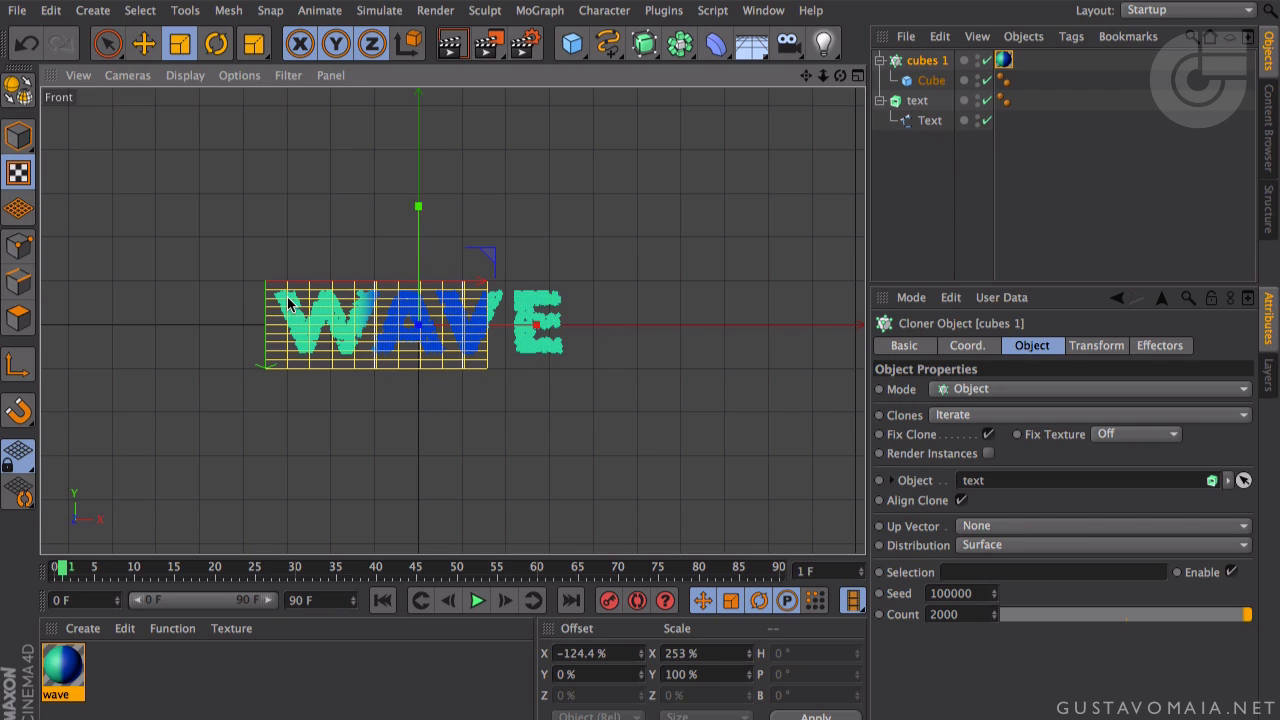
pyautogui.moveTo(505, 320); pyautogui.dragTo(890, 320)
pyautogui.moveTo(65, 320); pyautogui.dragTo(214, 312)
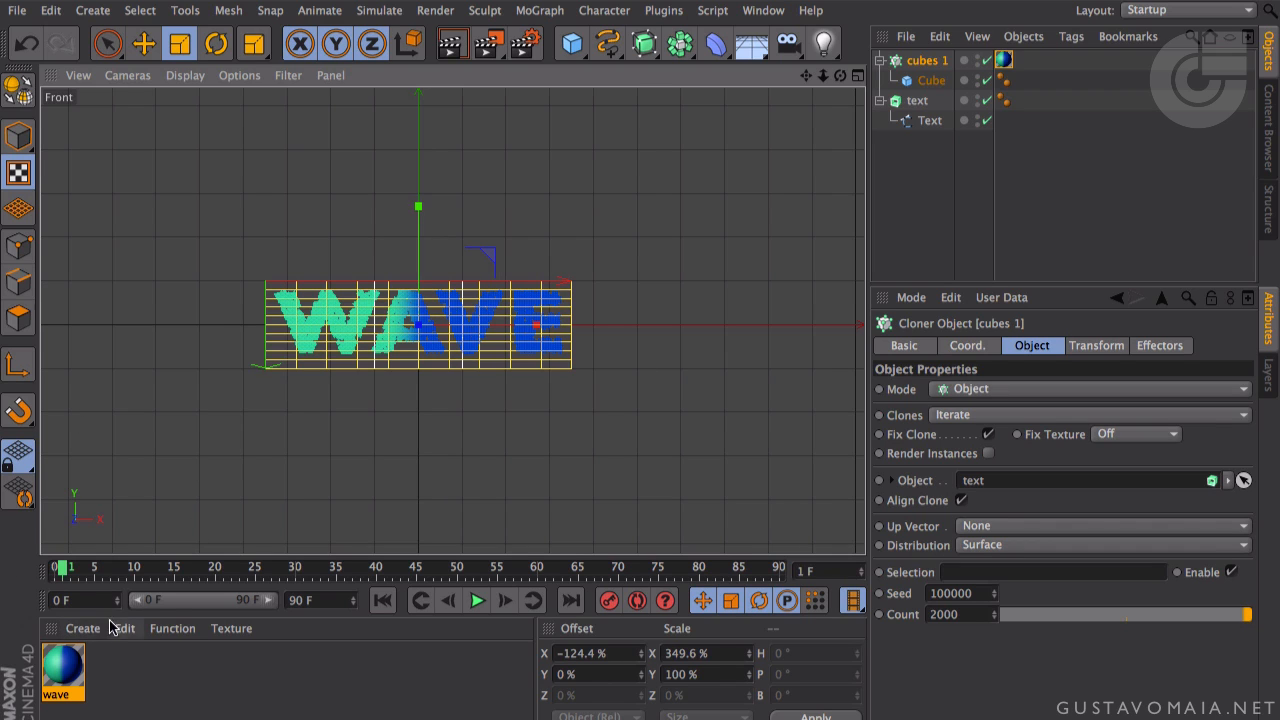
# - Move the turquoise and blue knots of the wave gradient even closer together
pyautogui.click(62, 664)
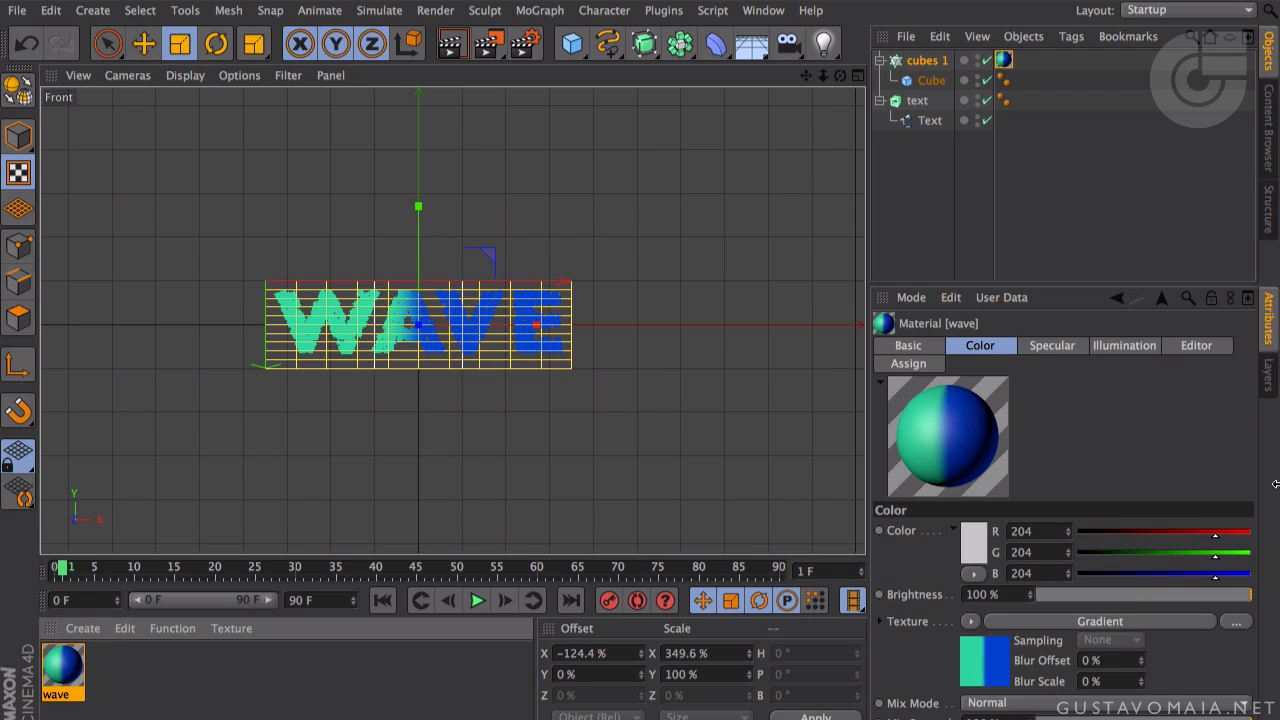
pyautogui.click(1000, 672)
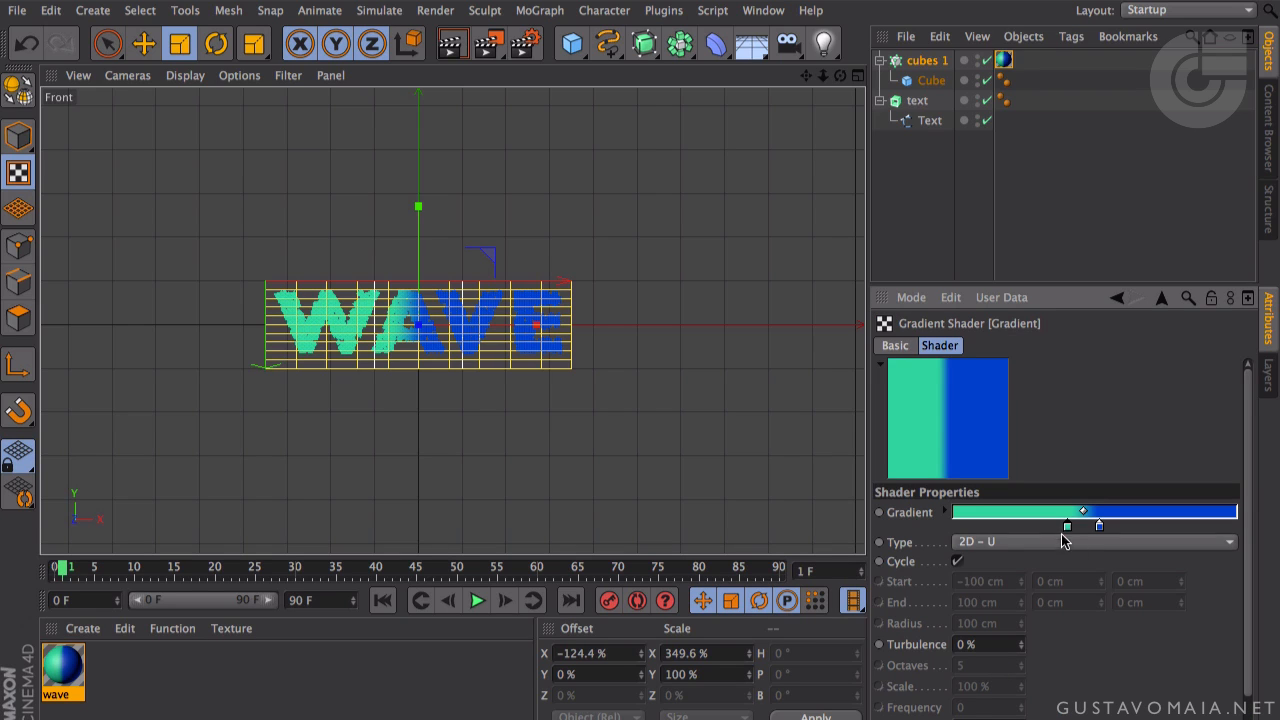
pyautogui.moveTo(1067, 526); pyautogui.dragTo(1098, 526)
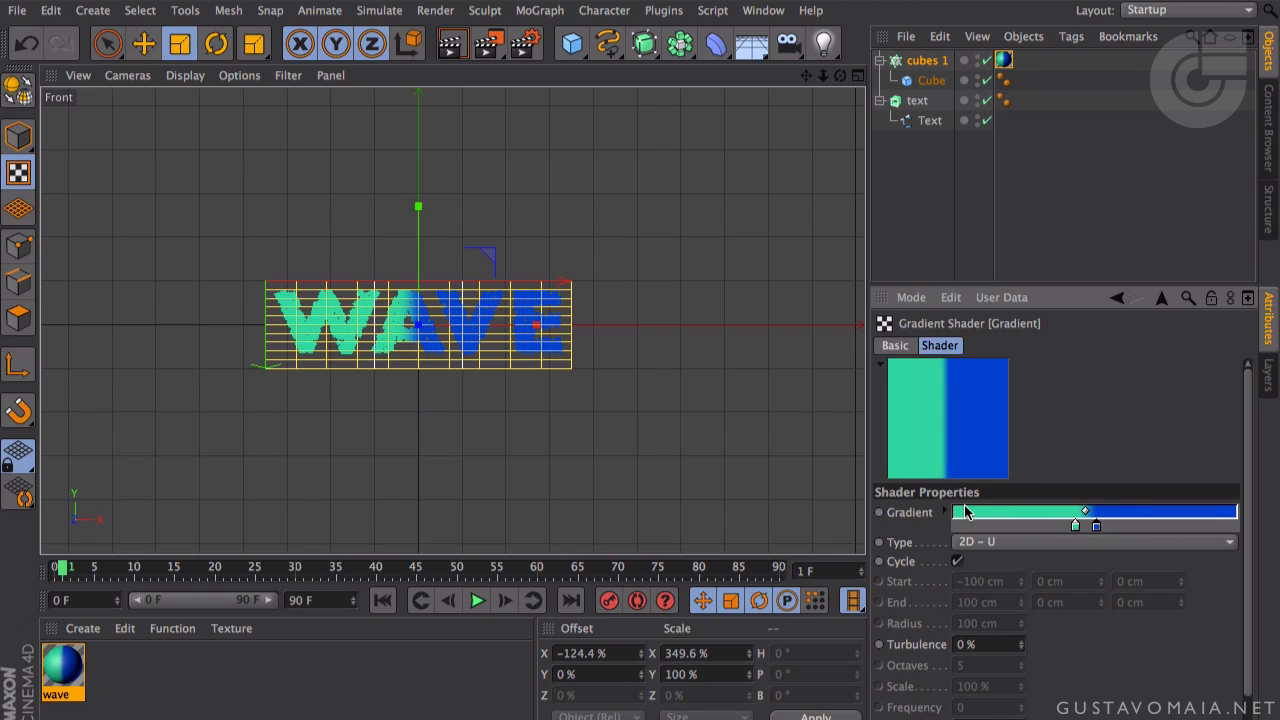
# - Widen the texture projection further to a horizontal scale of about 736.6 % so the turquoise half covers the entire text
pyautogui.moveTo(511, 327); pyautogui.dragTo(860, 324)
pyautogui.moveTo(603, 324); pyautogui.dragTo(625, 324)
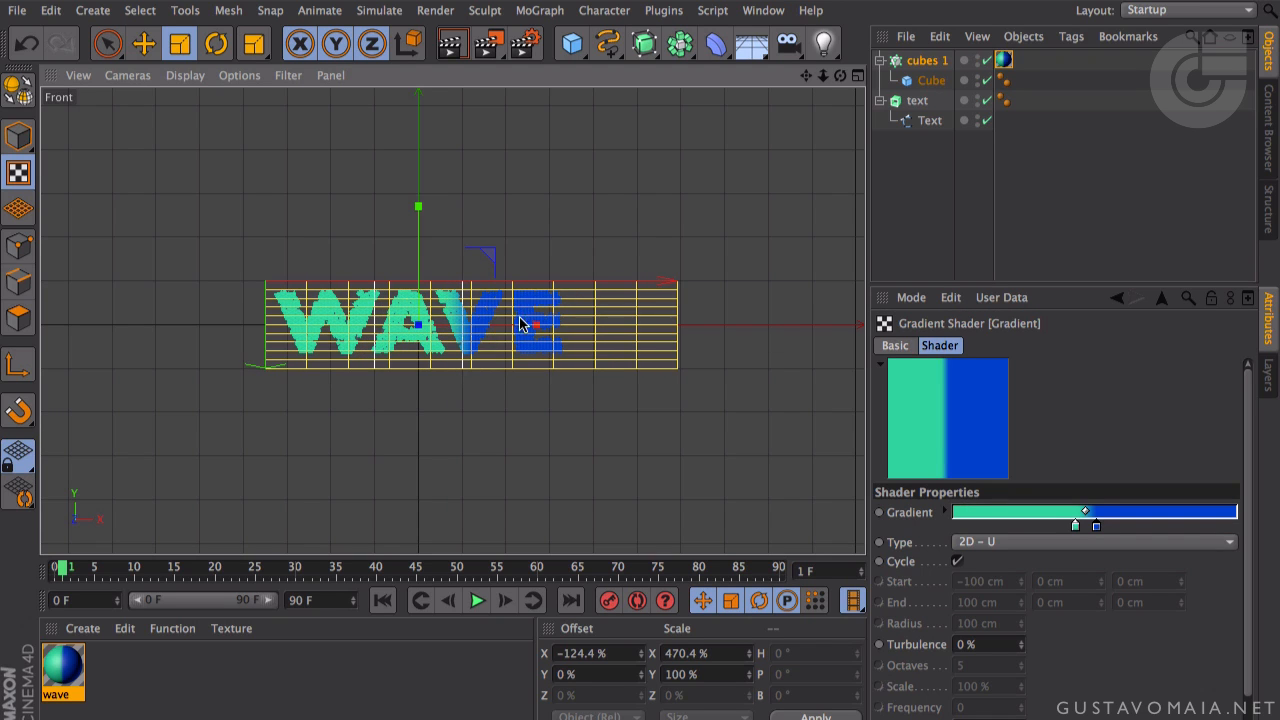
pyautogui.moveTo(548, 327); pyautogui.dragTo(860, 324)
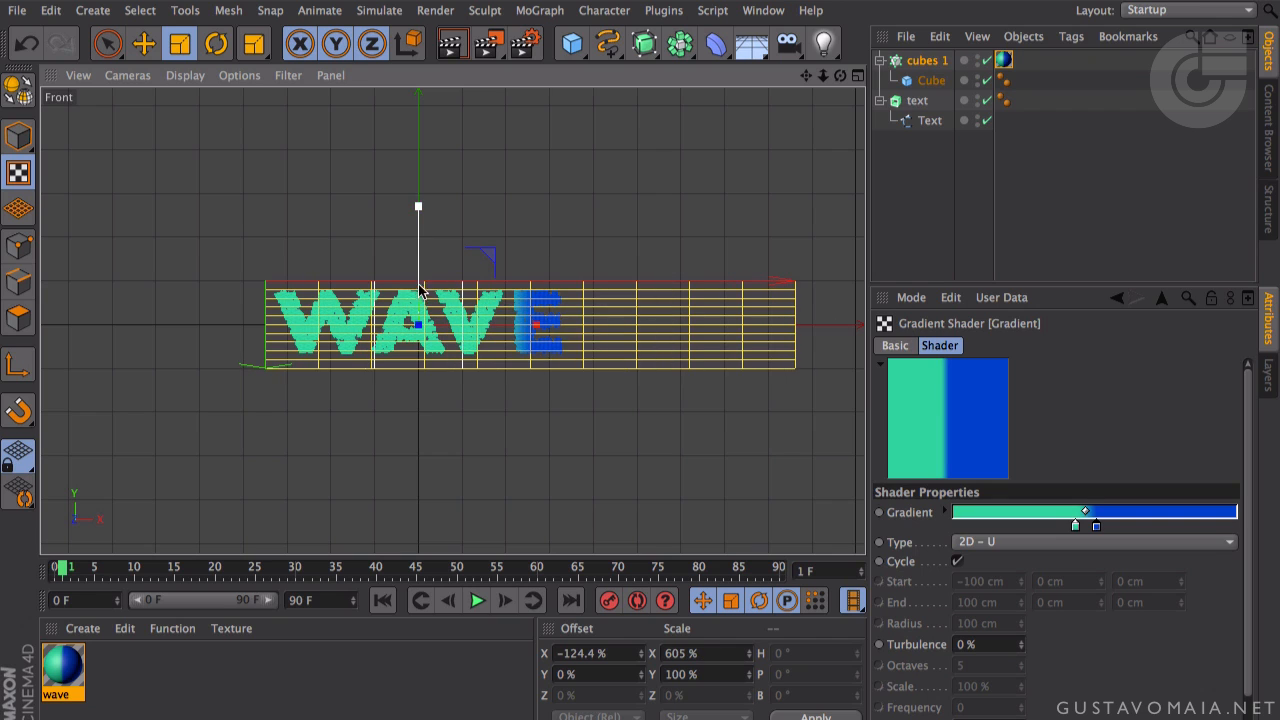
pyautogui.moveTo(524, 322); pyautogui.dragTo(647, 325)
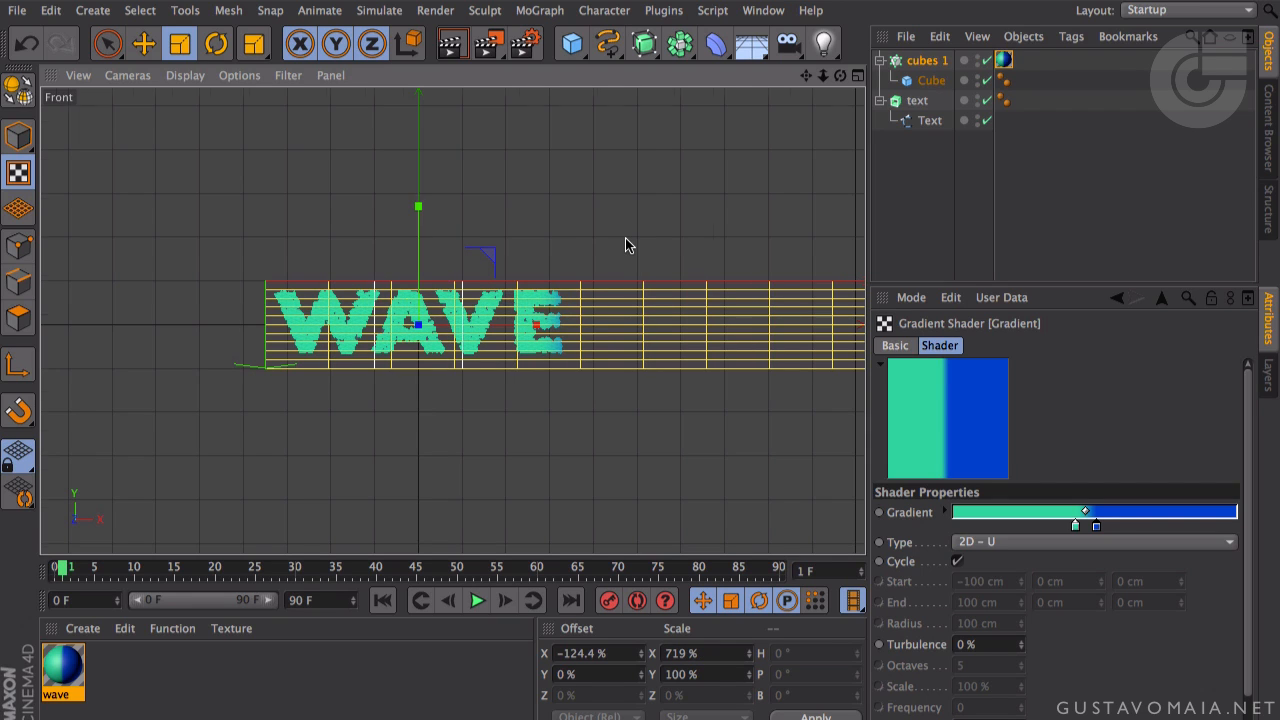
pyautogui.scroll(-2, 625, 238)
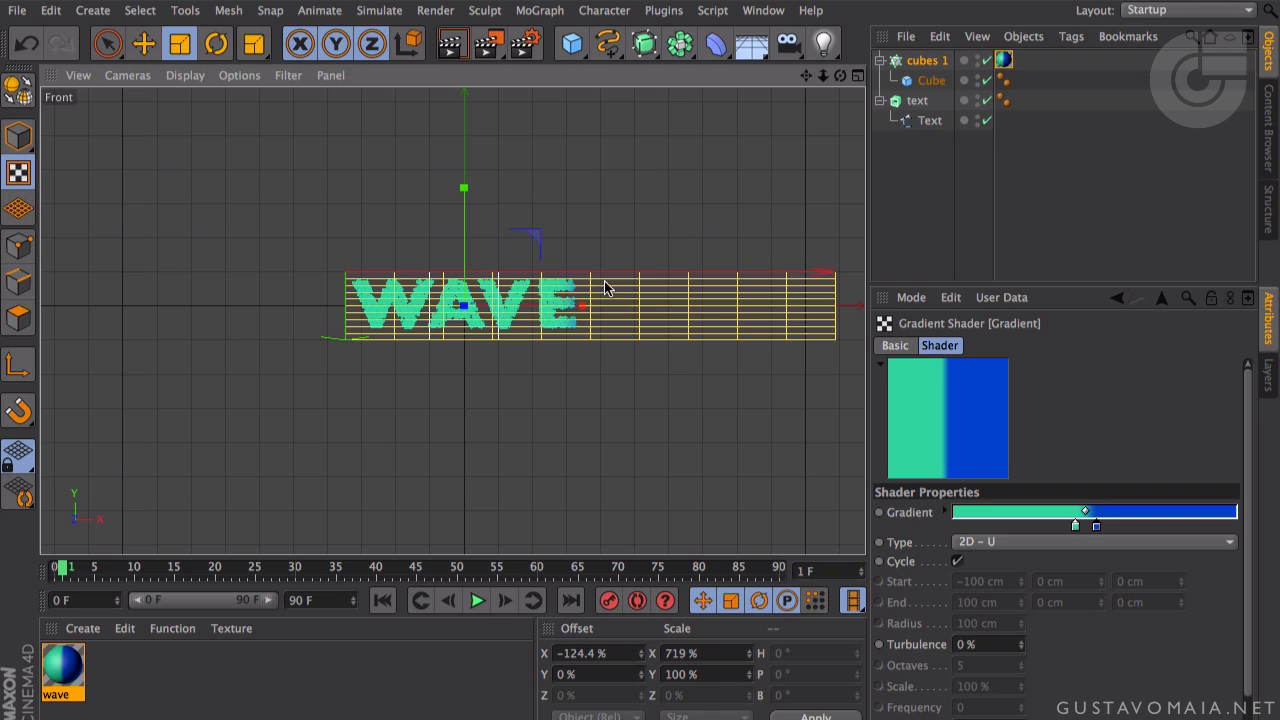
pyautogui.moveTo(580, 306); pyautogui.dragTo(666, 309)
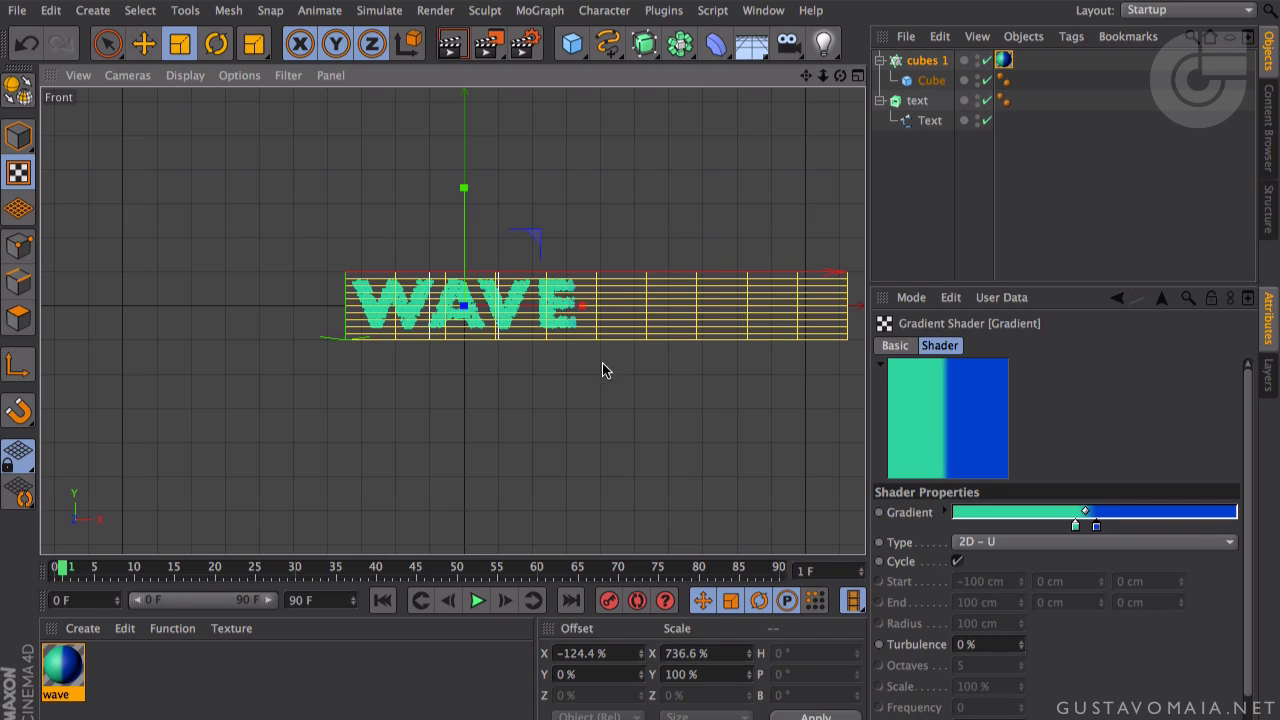
# - Slide the projection across the text, leave its X offset at about -123 %, and widen it to about 793 %
pyautogui.click(144, 43)
pyautogui.moveTo(580, 307); pyautogui.dragTo(40, 340)
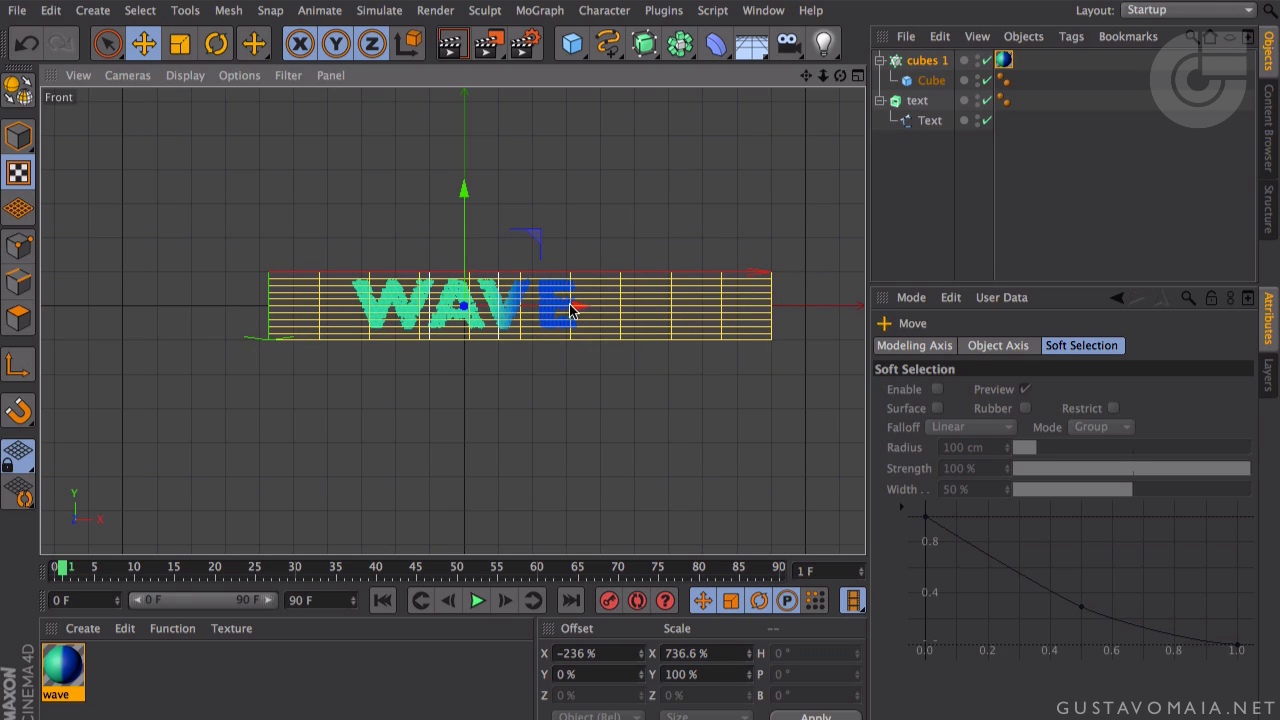
pyautogui.moveTo(556, 305); pyautogui.dragTo(596, 305)
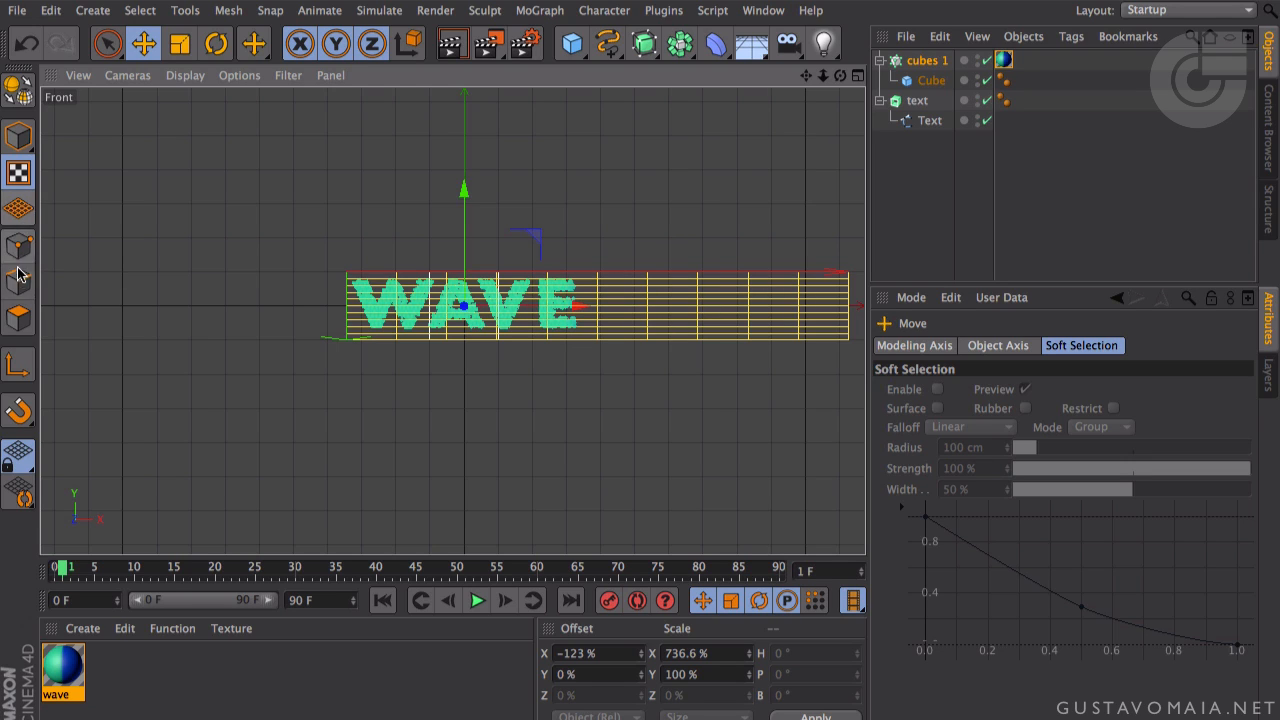
pyautogui.click(182, 48)
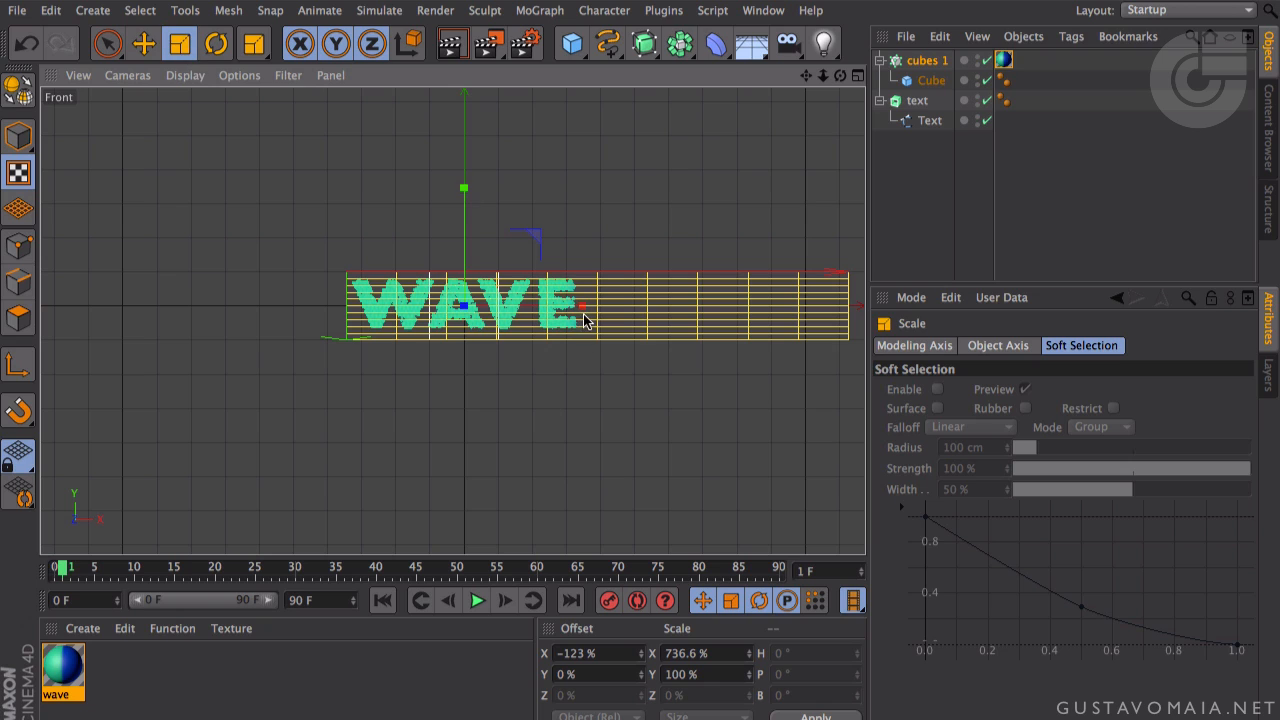
pyautogui.moveTo(590, 305); pyautogui.dragTo(922, 312)
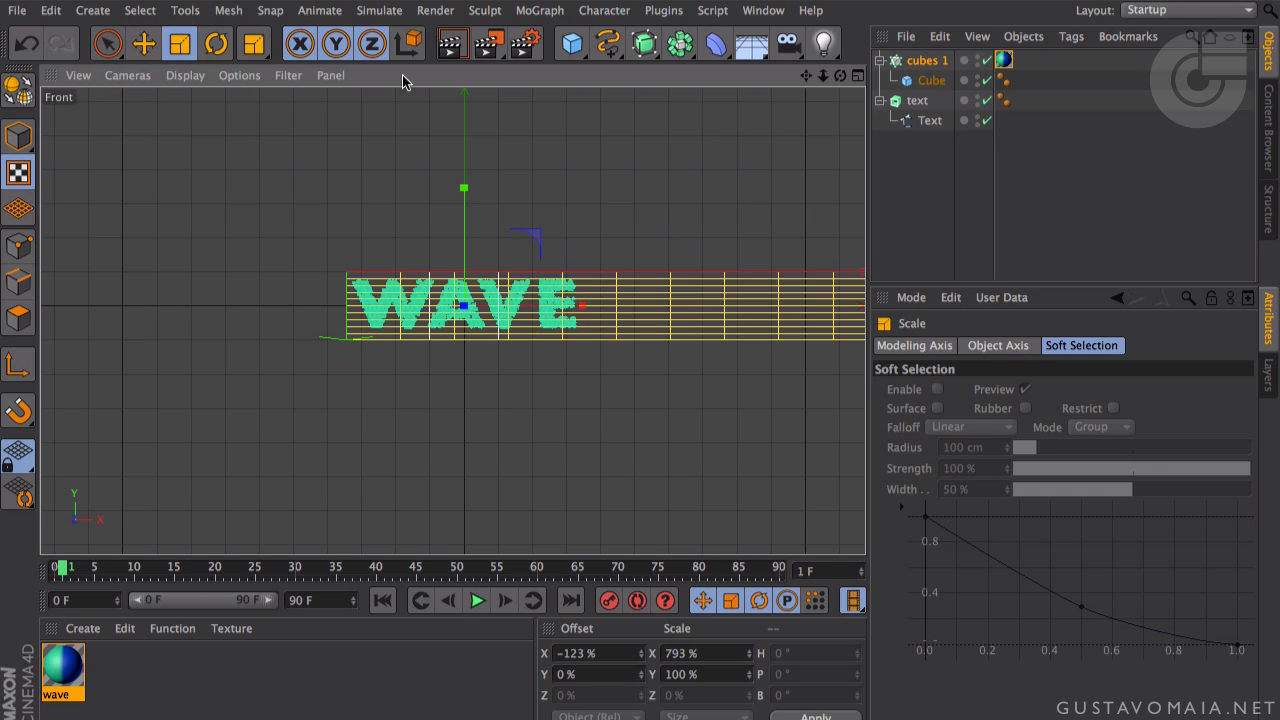
# - Render the text in the front view and in an angled perspective view to check the projected colour on the cubes
pyautogui.click(450, 43)
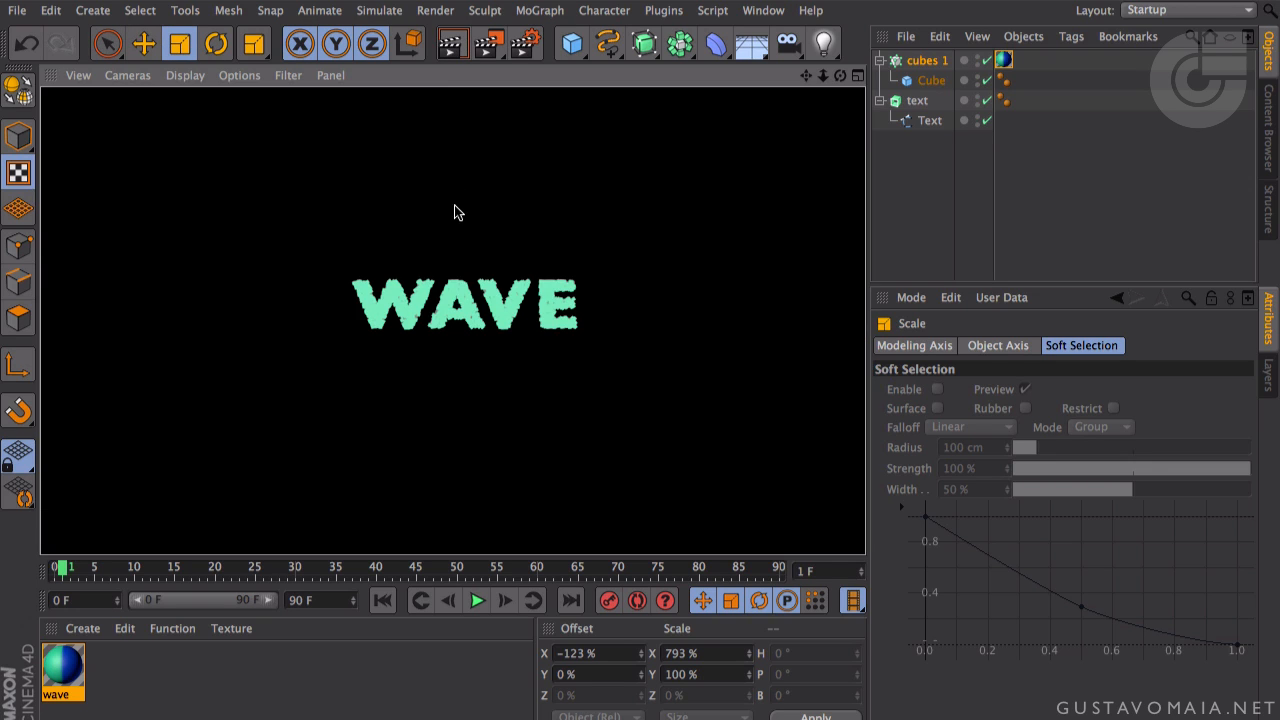
pyautogui.middleClick(468, 298)
pyautogui.middleClick(366, 223)
pyautogui.moveTo(386, 241)
pyautogui.keyDown('alt'); pyautogui.mouseDown(button='right')
pyautogui.moveTo(350, 244)
pyautogui.moveTo(420, 251)
pyautogui.mouseUp(button='right'); pyautogui.keyUp('alt')
pyautogui.moveTo(431, 230)
pyautogui.keyDown('alt'); pyautogui.mouseDown()
pyautogui.moveTo(537, 288)
pyautogui.moveTo(617, 266)
pyautogui.moveTo(589, 263)
pyautogui.moveTo(489, 105)
pyautogui.mouseUp(); pyautogui.keyUp('alt')
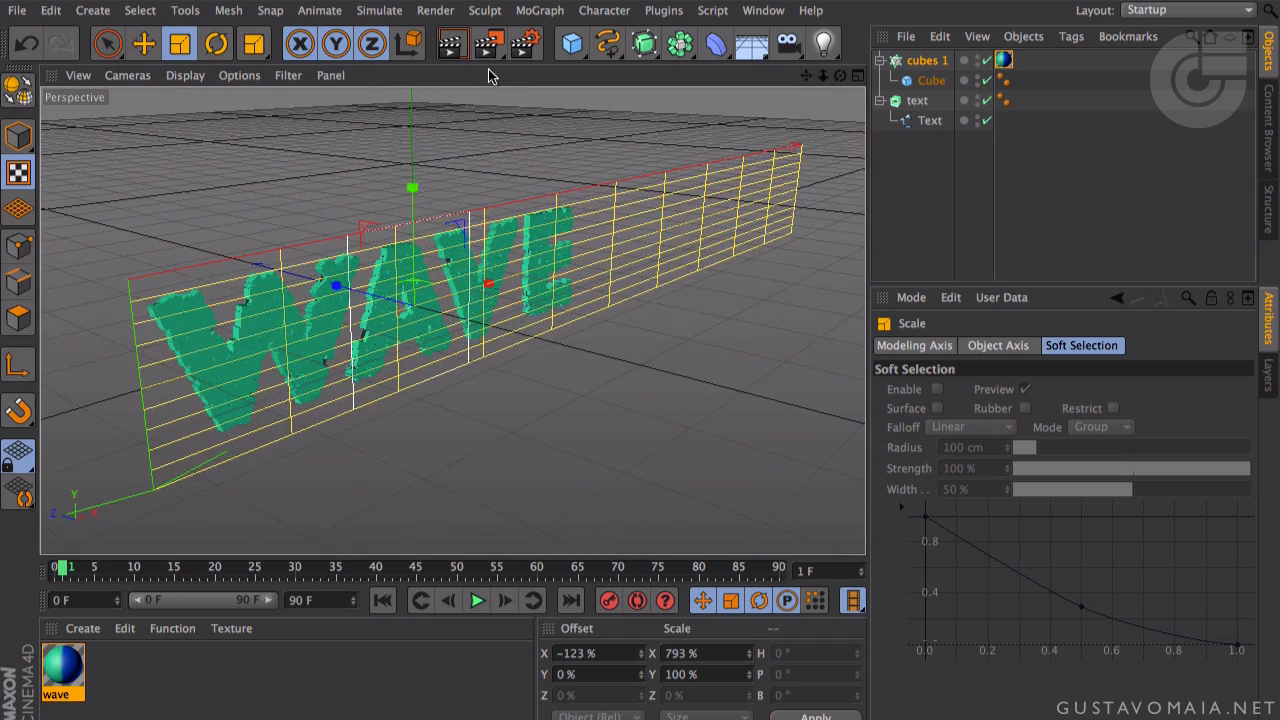
pyautogui.click(450, 43)
pyautogui.keyDown('alt'); pyautogui.moveTo(510, 320); pyautogui.dragTo(287, 209); pyautogui.keyUp('alt')
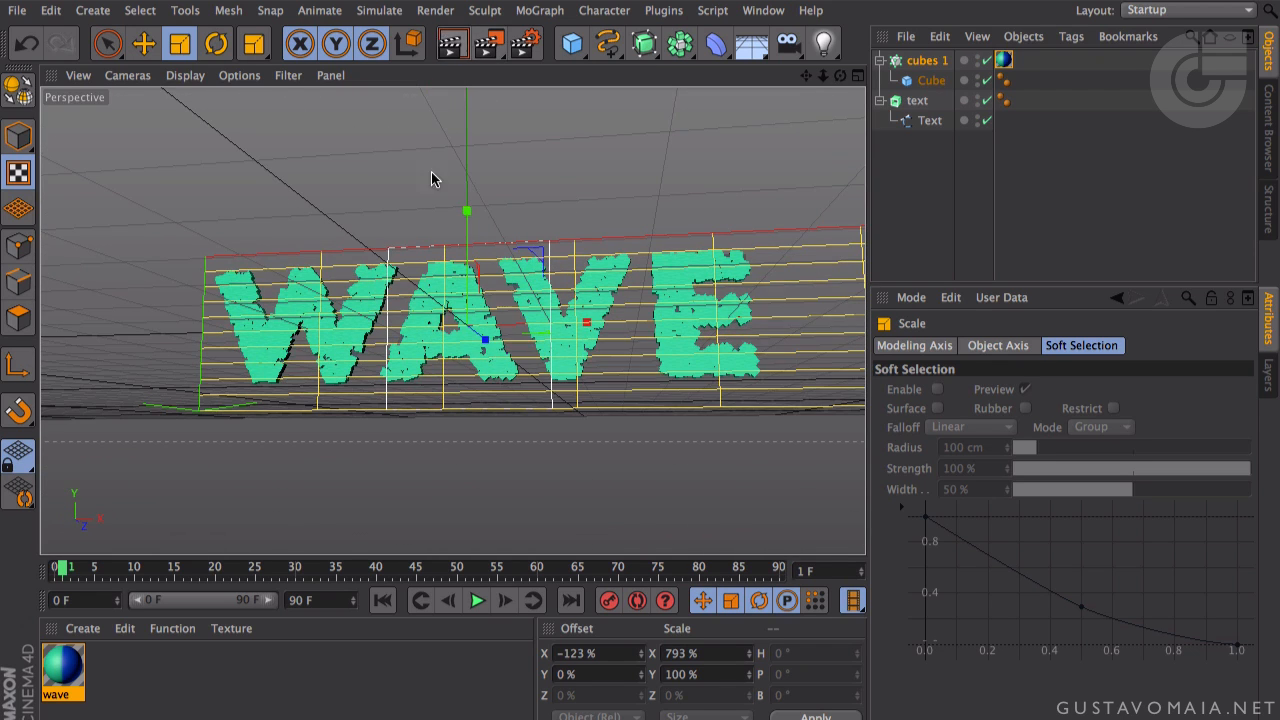
# - Hide the extruded text in both the editor and the renderer, and test-render the cubes in the perspective view
pyautogui.hotkey('ctrl', 'r')
pyautogui.middleClick(593, 205)
pyautogui.middleClick(123, 160)
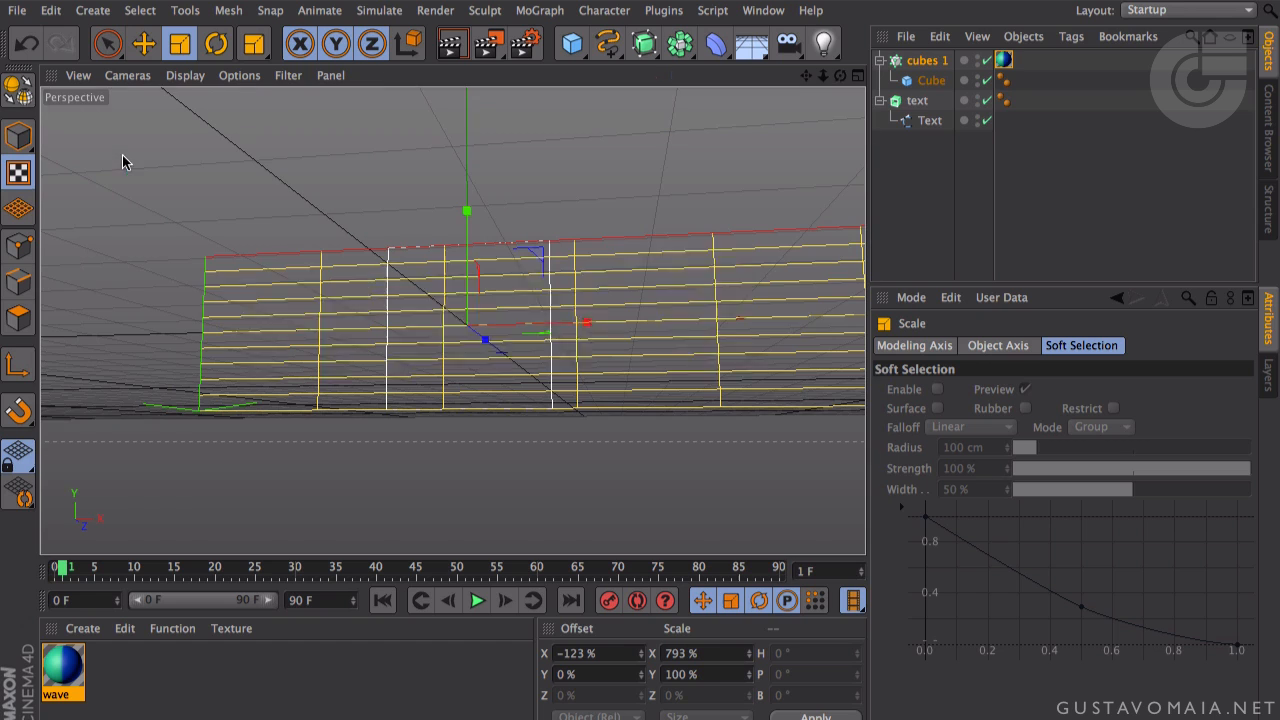
pyautogui.click(915, 104)
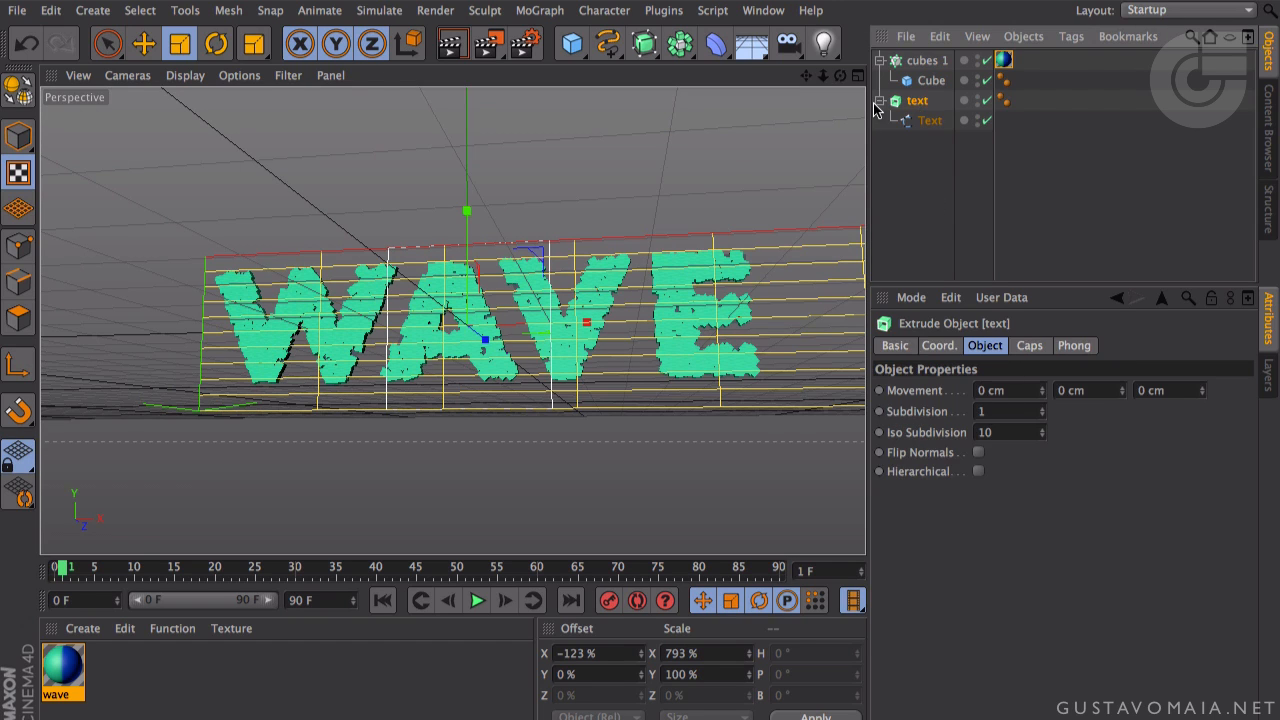
pyautogui.click(880, 101)
pyautogui.click(979, 98)
pyautogui.click(979, 98)
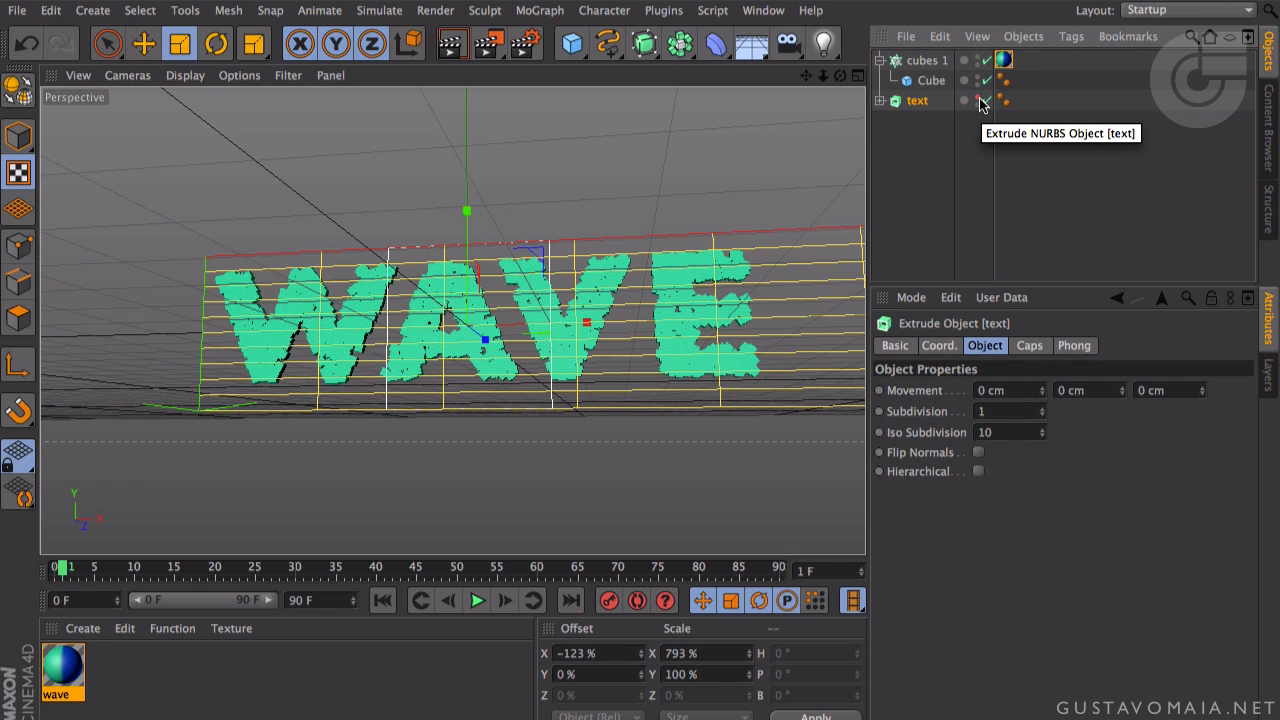
pyautogui.click(978, 105)
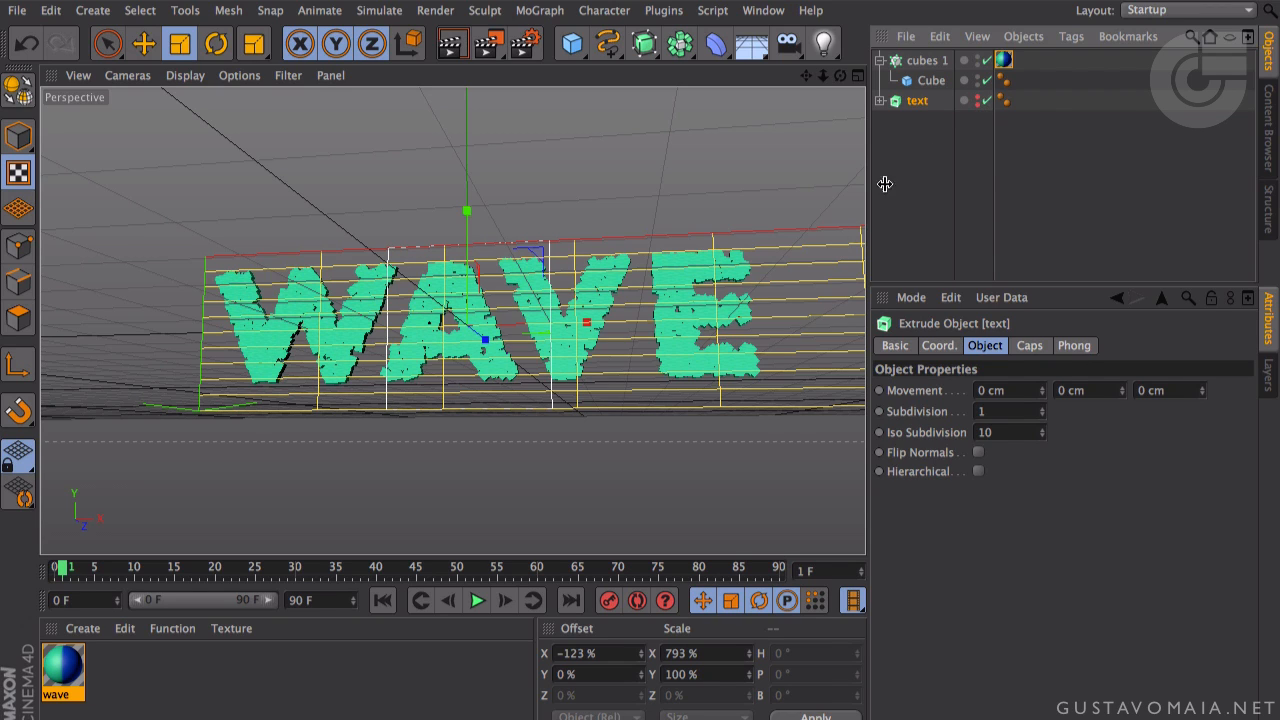
pyautogui.click(452, 46)
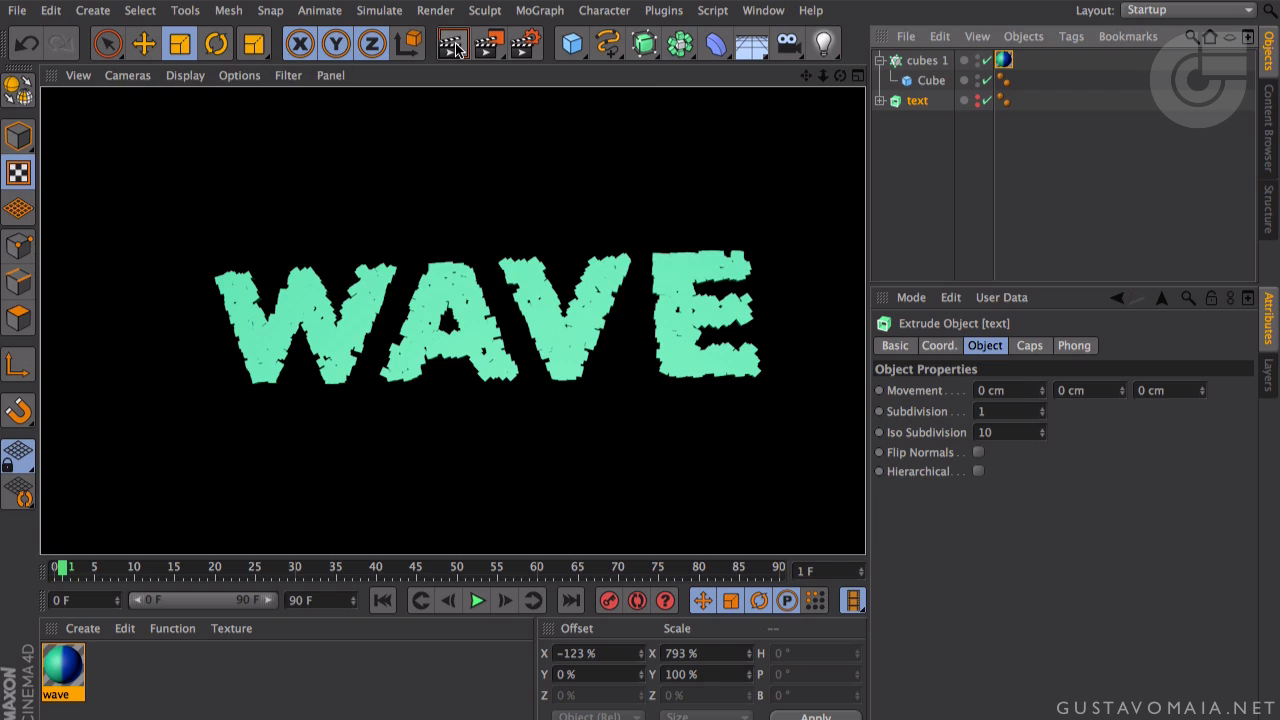
pyautogui.click(490, 226)
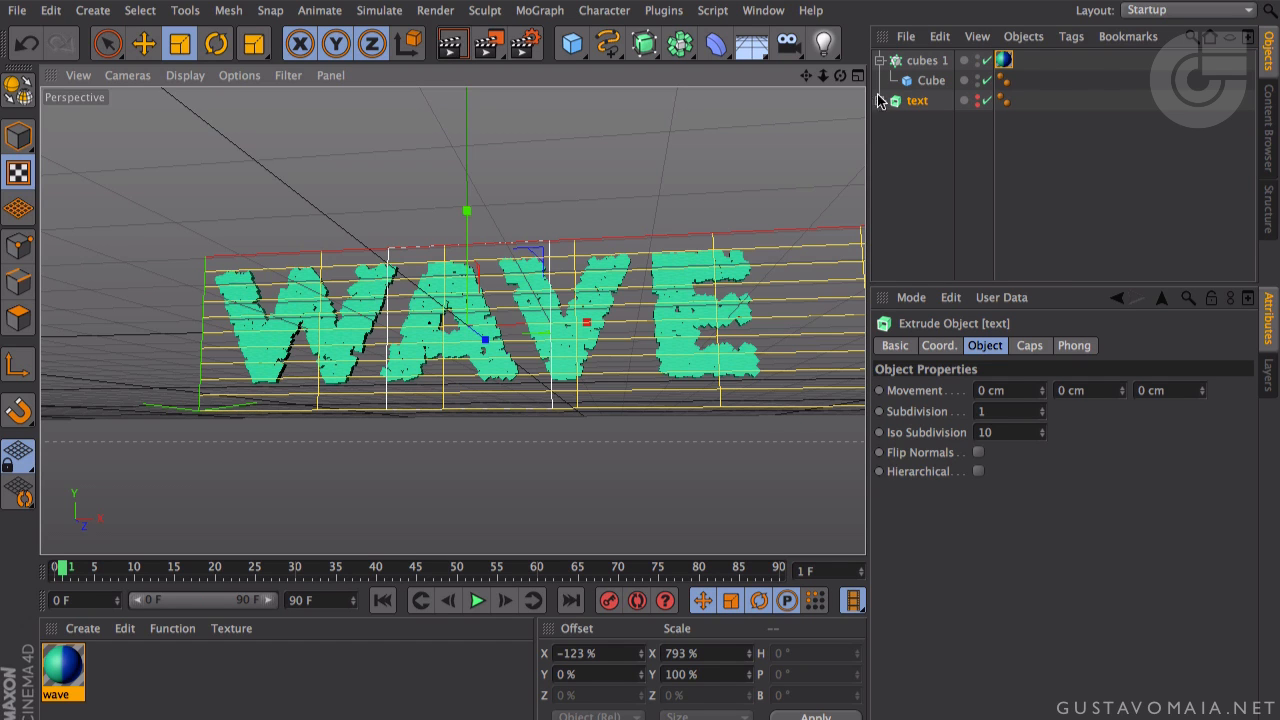
pyautogui.keyDown('alt'); pyautogui.moveTo(362, 178); pyautogui.dragTo(360, 232); pyautogui.keyUp('alt')
pyautogui.scroll(-5, 366, 238)
pyautogui.keyDown('alt'); pyautogui.moveTo(393, 226); pyautogui.dragTo(361, 246, button='middle'); pyautogui.keyUp('alt')
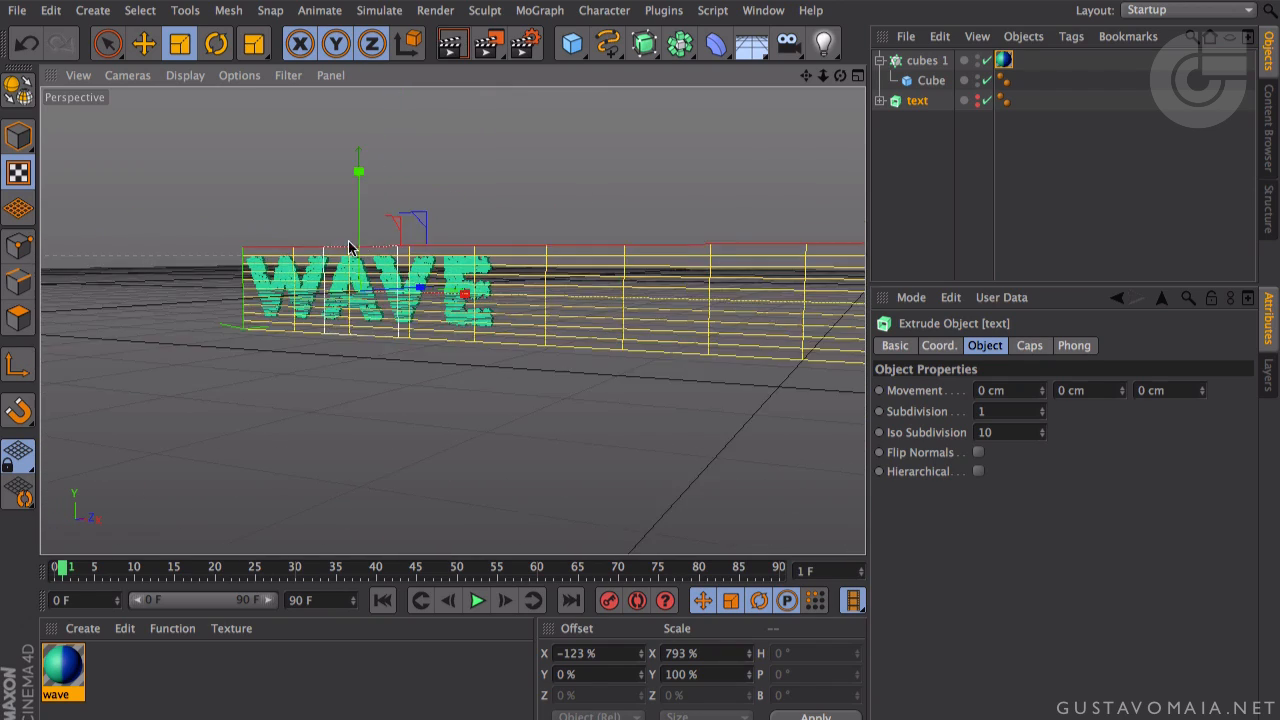
pyautogui.keyDown('alt'); pyautogui.moveTo(361, 246); pyautogui.dragTo(407, 253); pyautogui.keyUp('alt')
pyautogui.keyDown('alt'); pyautogui.moveTo(407, 253); pyautogui.dragTo(405, 176, button='middle'); pyautogui.keyUp('alt')
pyautogui.scroll(4, 362, 246)
pyautogui.click(538, 10)
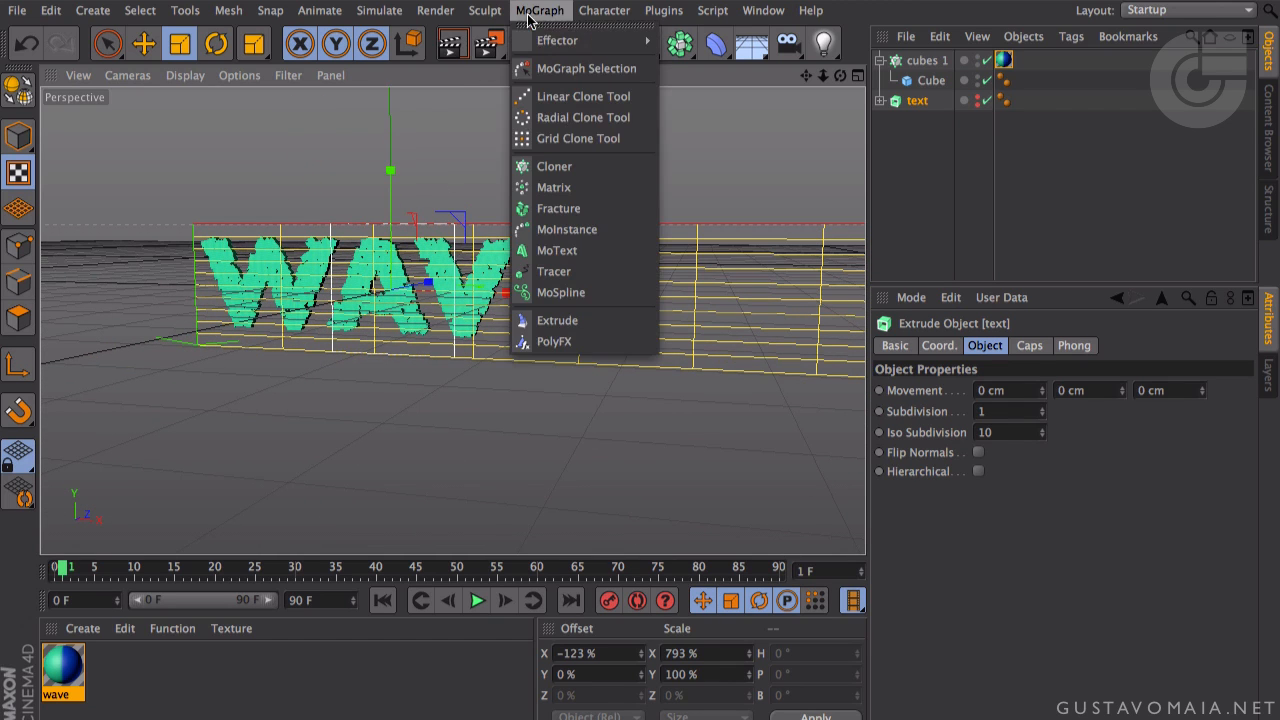
pyautogui.moveTo(566, 44)
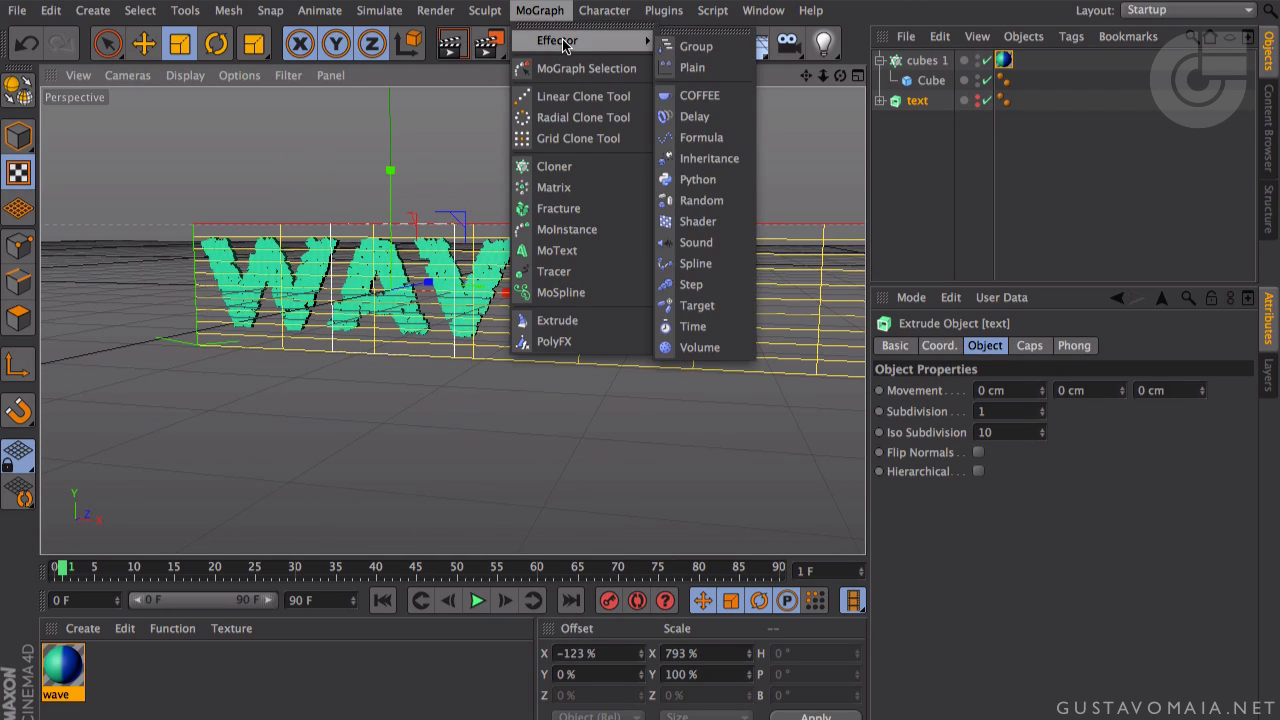
pyautogui.click(933, 64)
pyautogui.doubleClick(932, 62)
pyautogui.press('Return')
pyautogui.click(920, 217)
# - Add a Random effector to the cubes 1 cloner
pyautogui.click(925, 60)
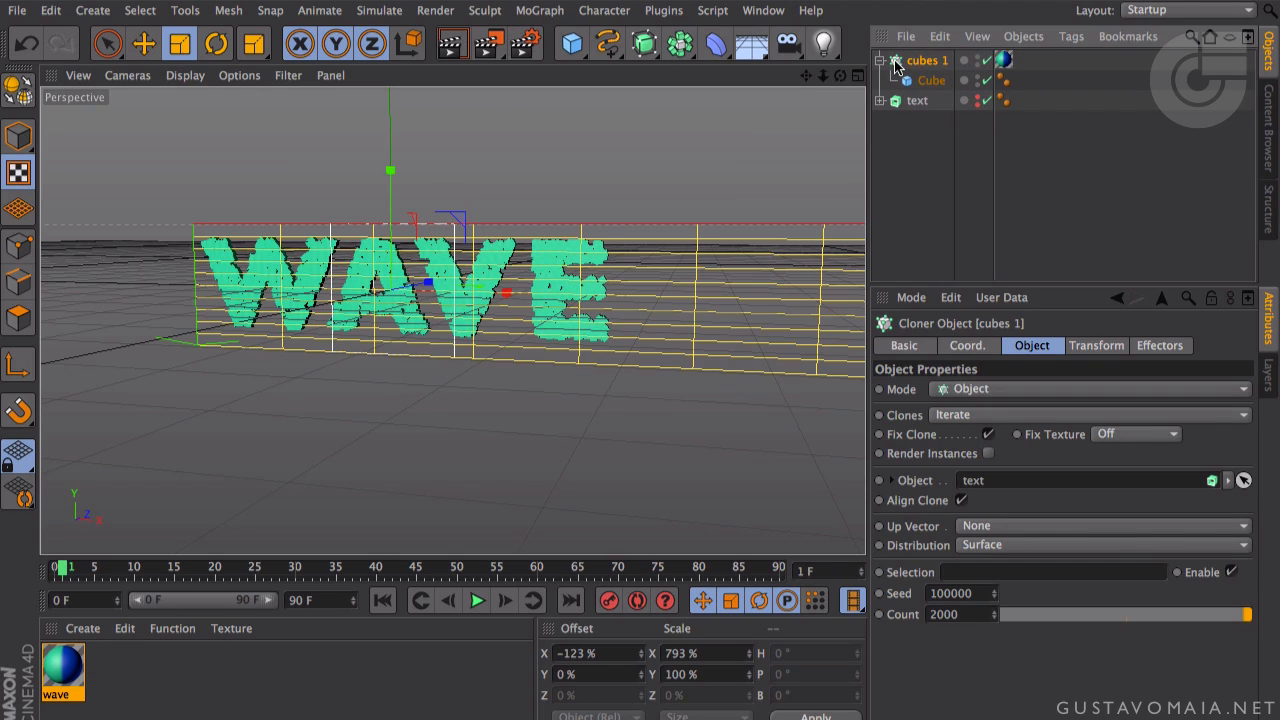
pyautogui.click(539, 10)
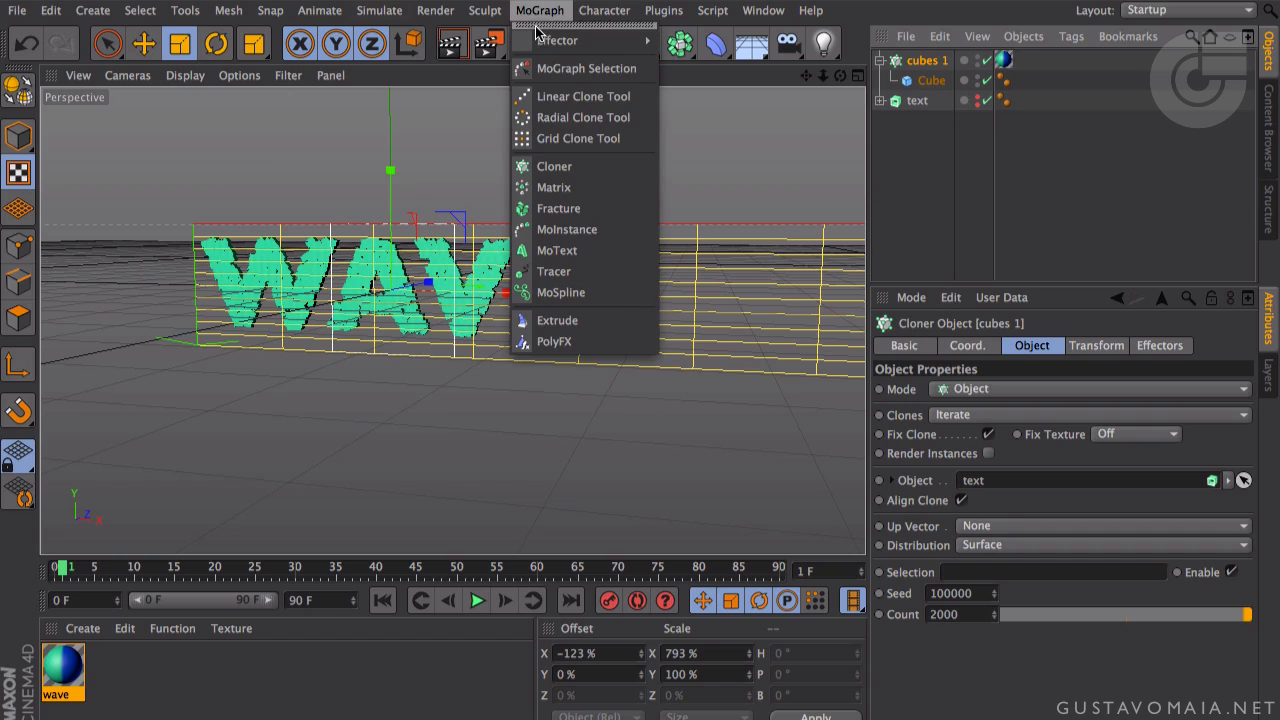
pyautogui.moveTo(537, 41)
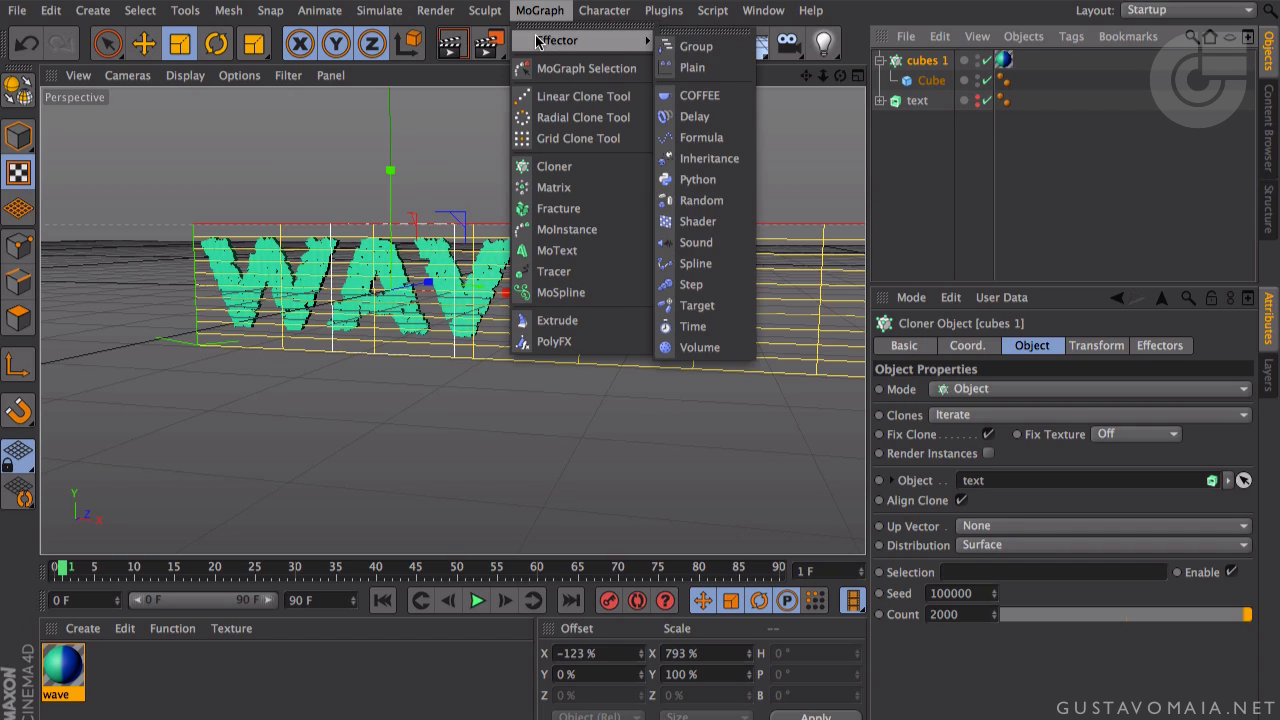
pyautogui.click(698, 204)
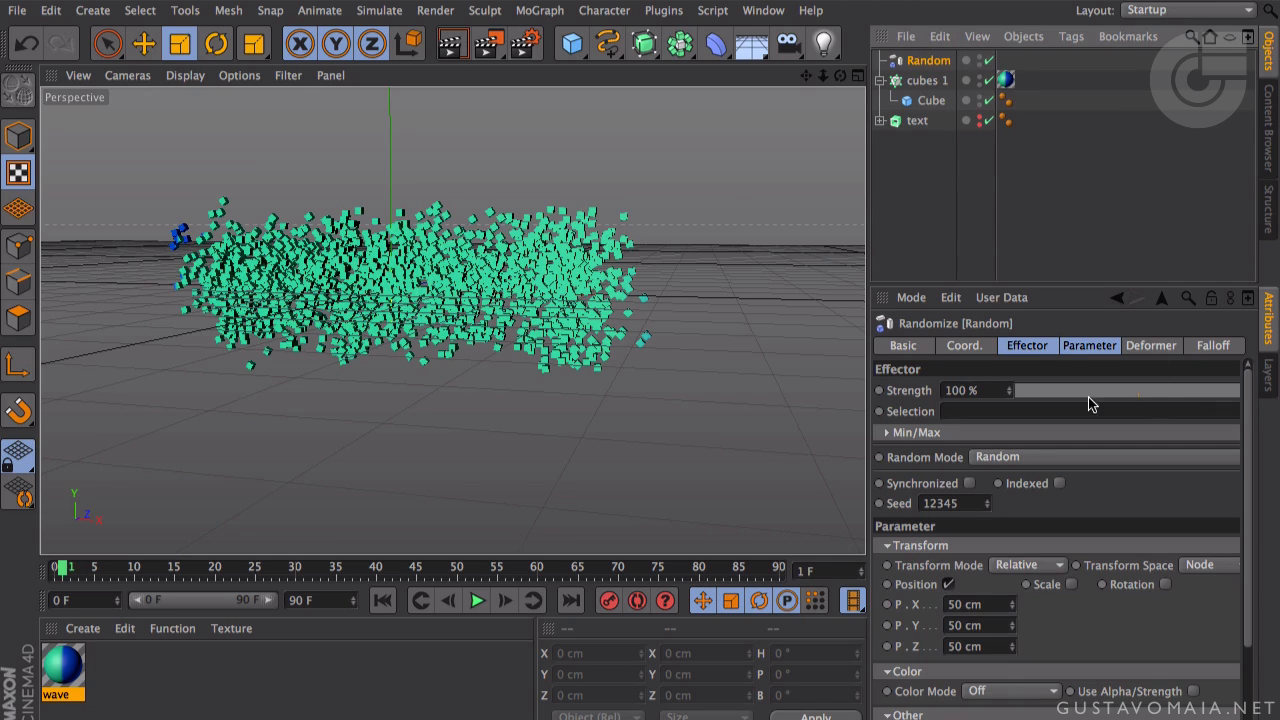
# - Set the Random effector's X, Y and Z position variation to 0 cm
pyautogui.click(1080, 346)
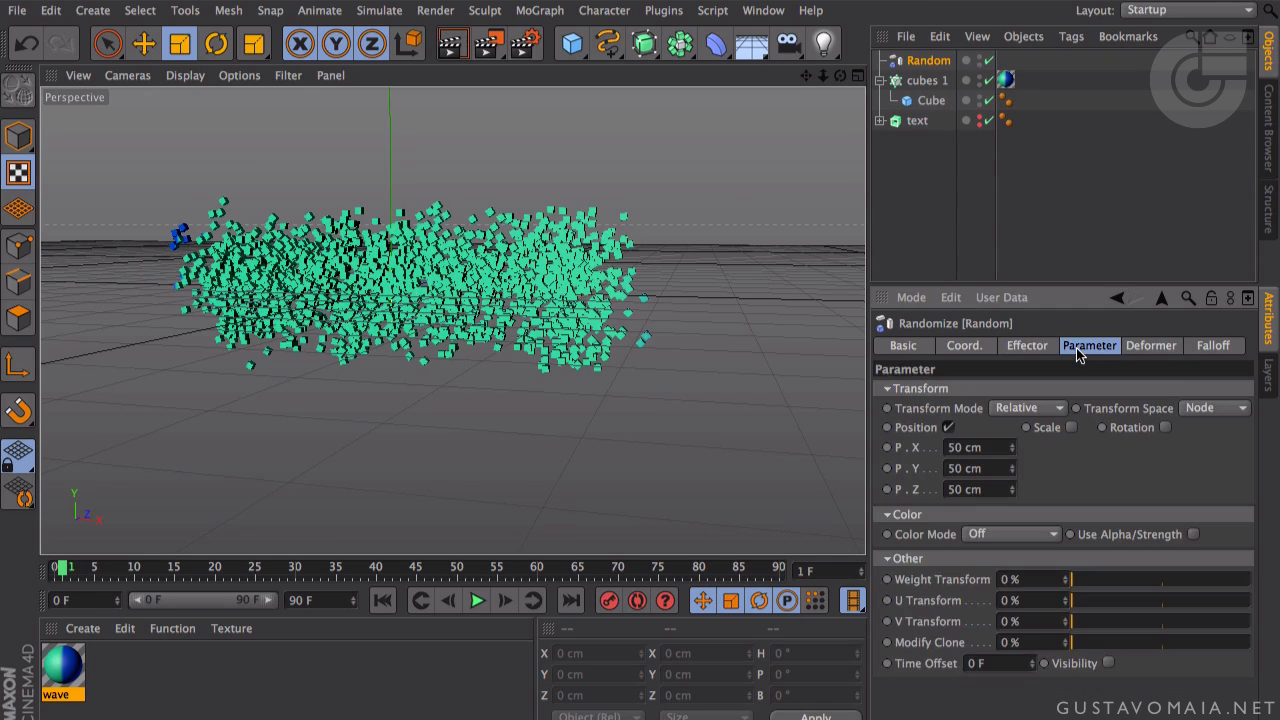
pyautogui.click(986, 446)
pyautogui.write('0')
pyautogui.press('Tab')
pyautogui.write('0')
pyautogui.press('Tab')
pyautogui.write('0')
pyautogui.press('Return')
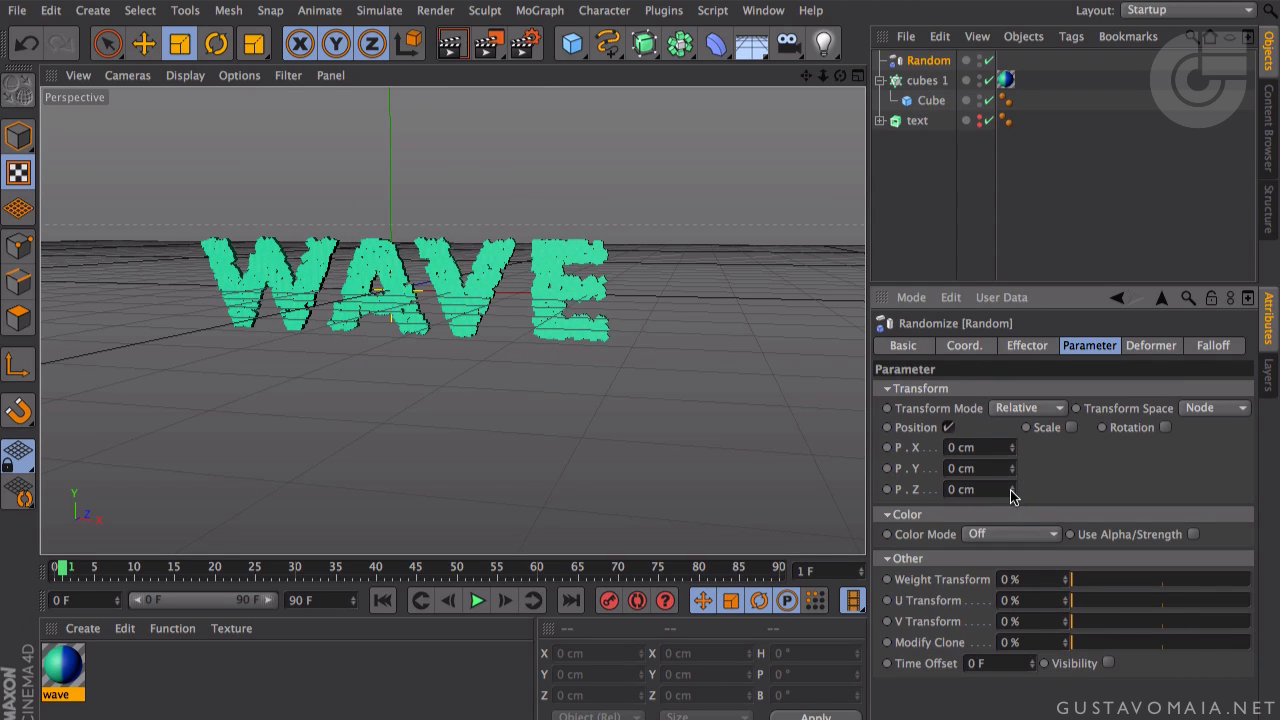
# - Raise the Random effector's Z position variation to 114 cm and inspect the scattered cubes from different angles
pyautogui.moveTo(1012, 494); pyautogui.dragTo(1012, 414)
pyautogui.moveTo(840, 76); pyautogui.dragTo(655, 140)
pyautogui.moveTo(1013, 490); pyautogui.dragTo(1013, 456)
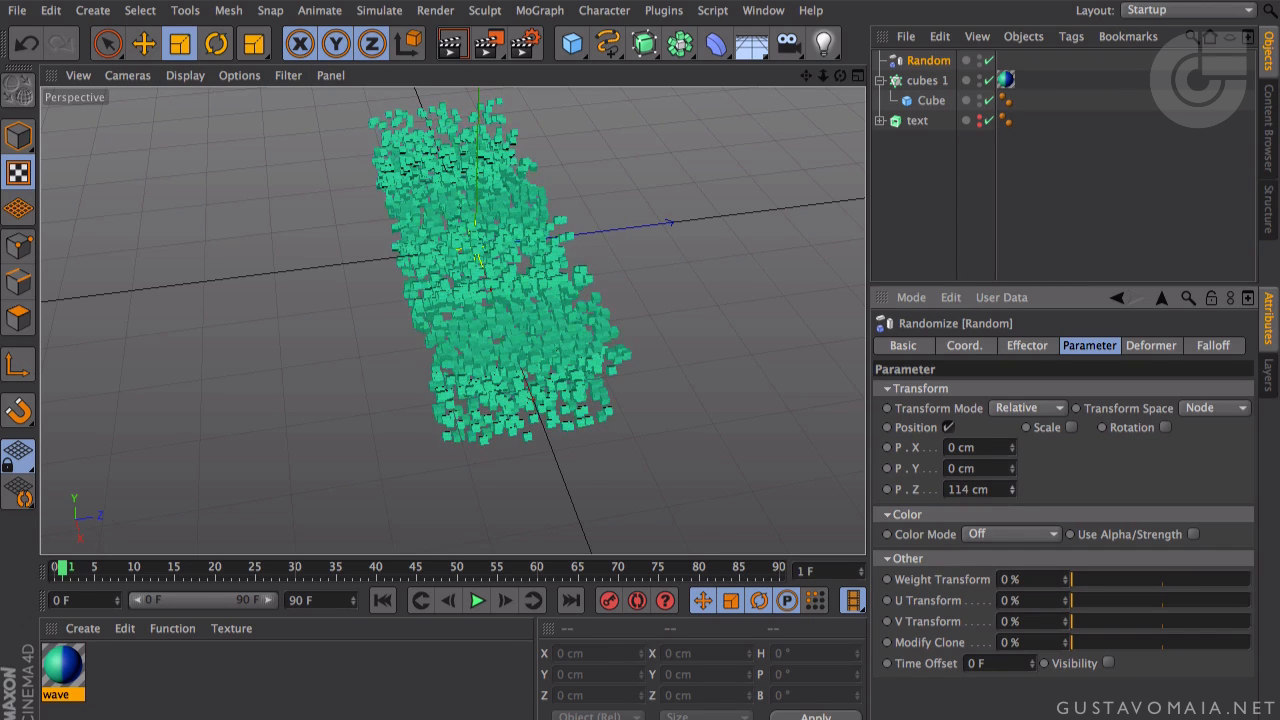
pyautogui.moveTo(840, 76); pyautogui.dragTo(778, 202)
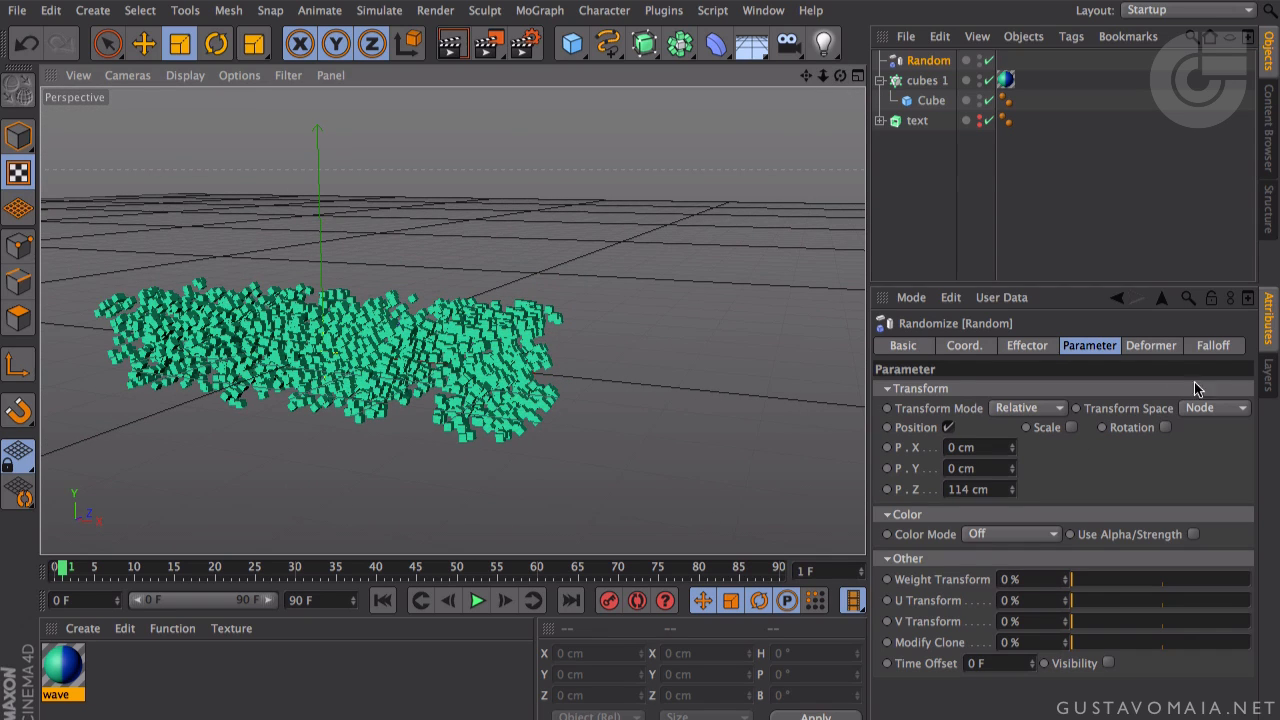
# - Give the Random effector a Box falloff and frame the falloff box around the text in the perspective view
pyautogui.click(1206, 347)
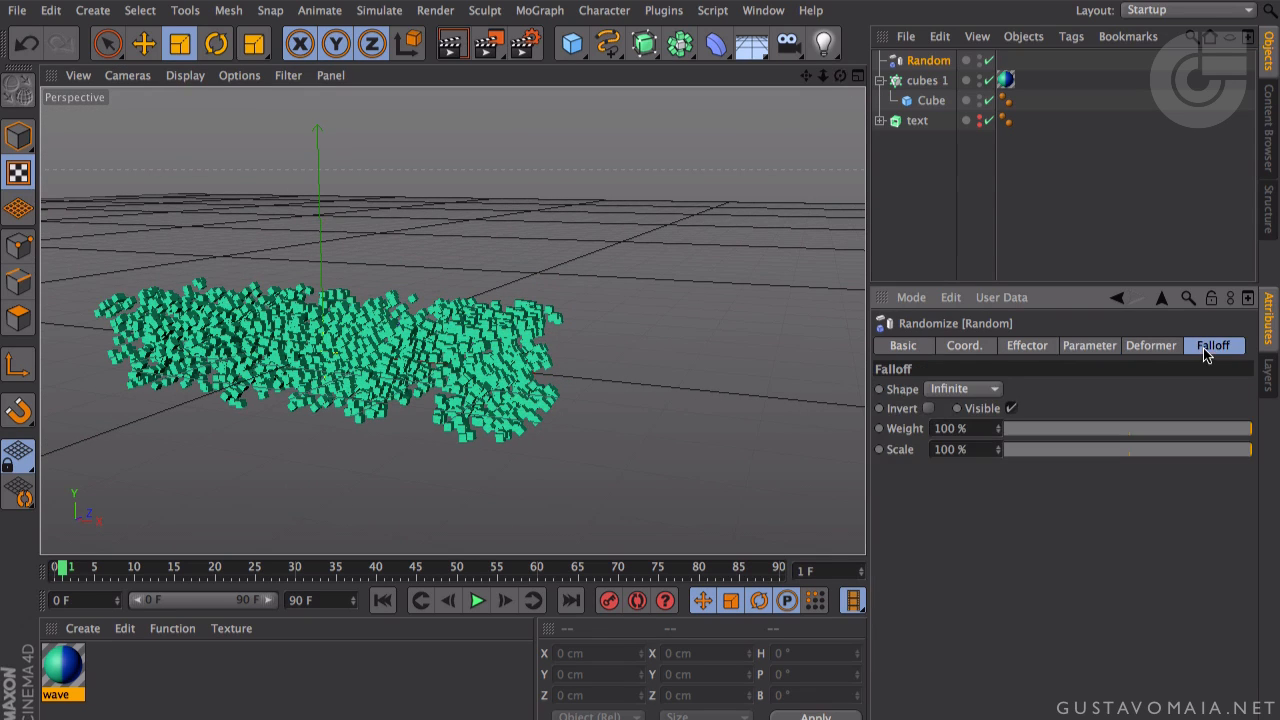
pyautogui.click(950, 389)
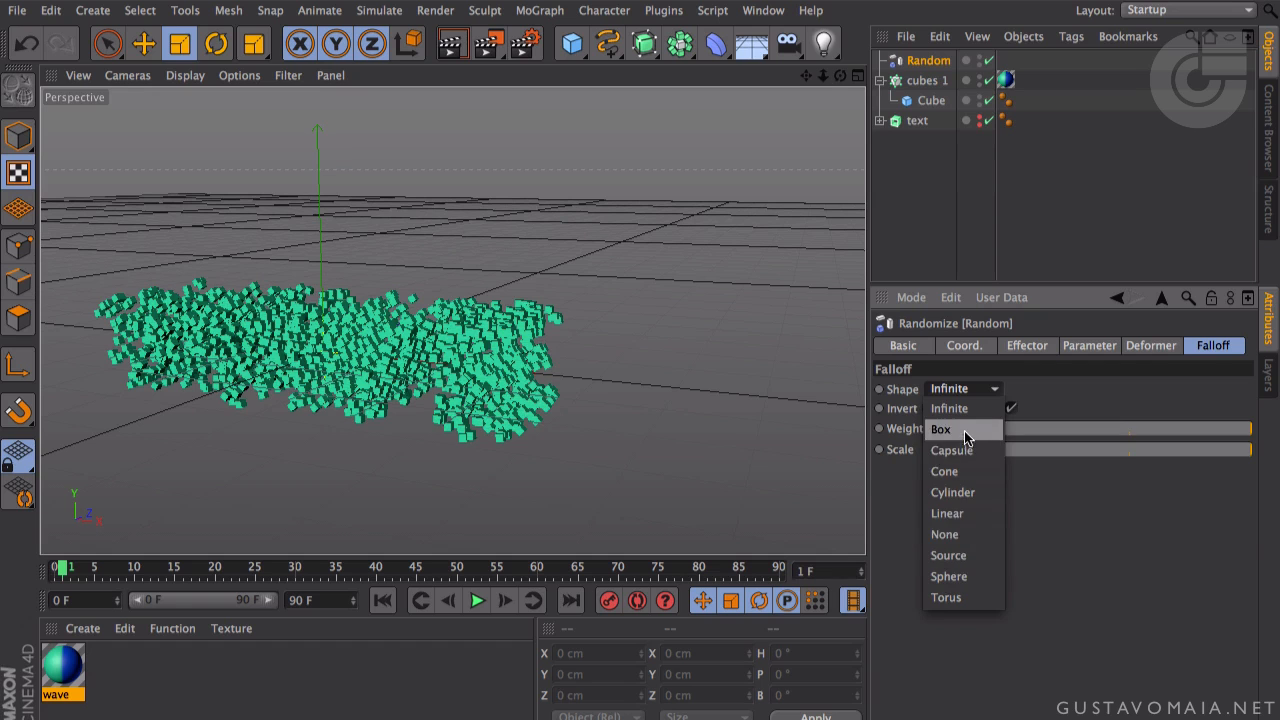
pyautogui.click(941, 430)
pyautogui.middleClick(433, 314)
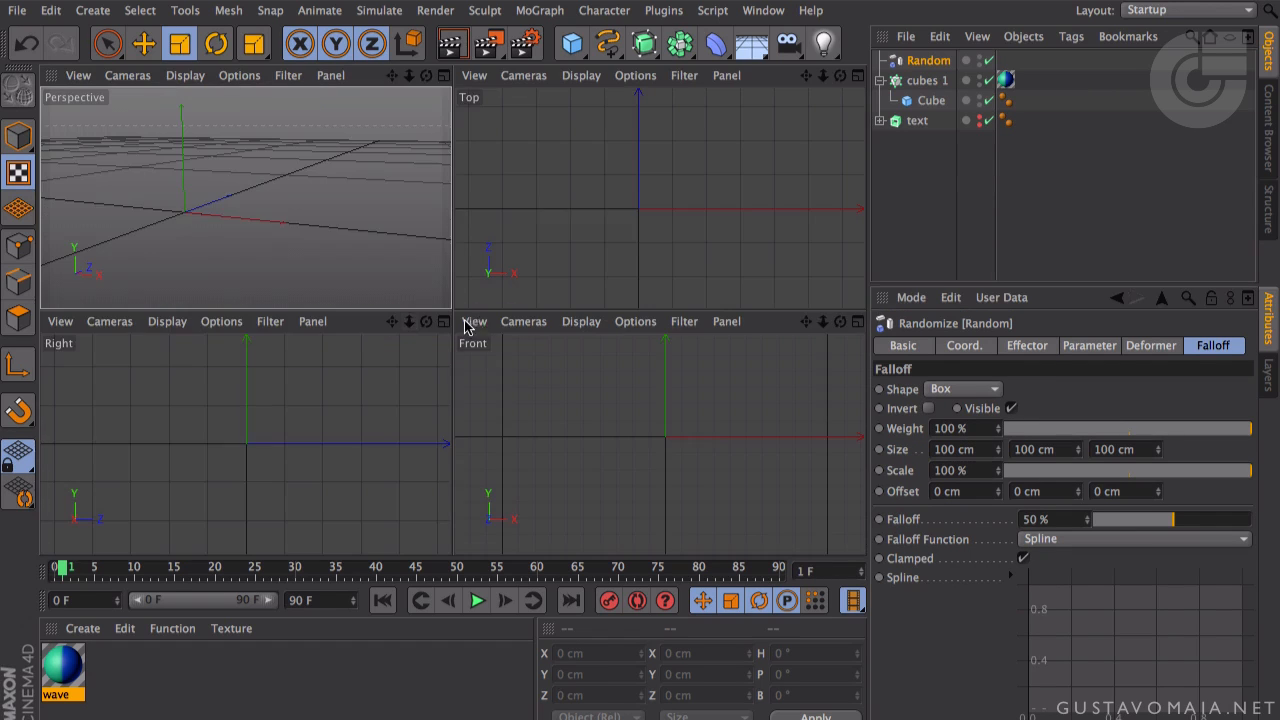
pyautogui.middleClick(337, 220)
pyautogui.keyDown('alt'); pyautogui.moveTo(329, 220); pyautogui.dragTo(468, 229, button='middle'); pyautogui.keyUp('alt')
pyautogui.scroll(-3, 466, 248)
pyautogui.scroll(5, 466, 248)
pyautogui.scroll(6, 466, 248)
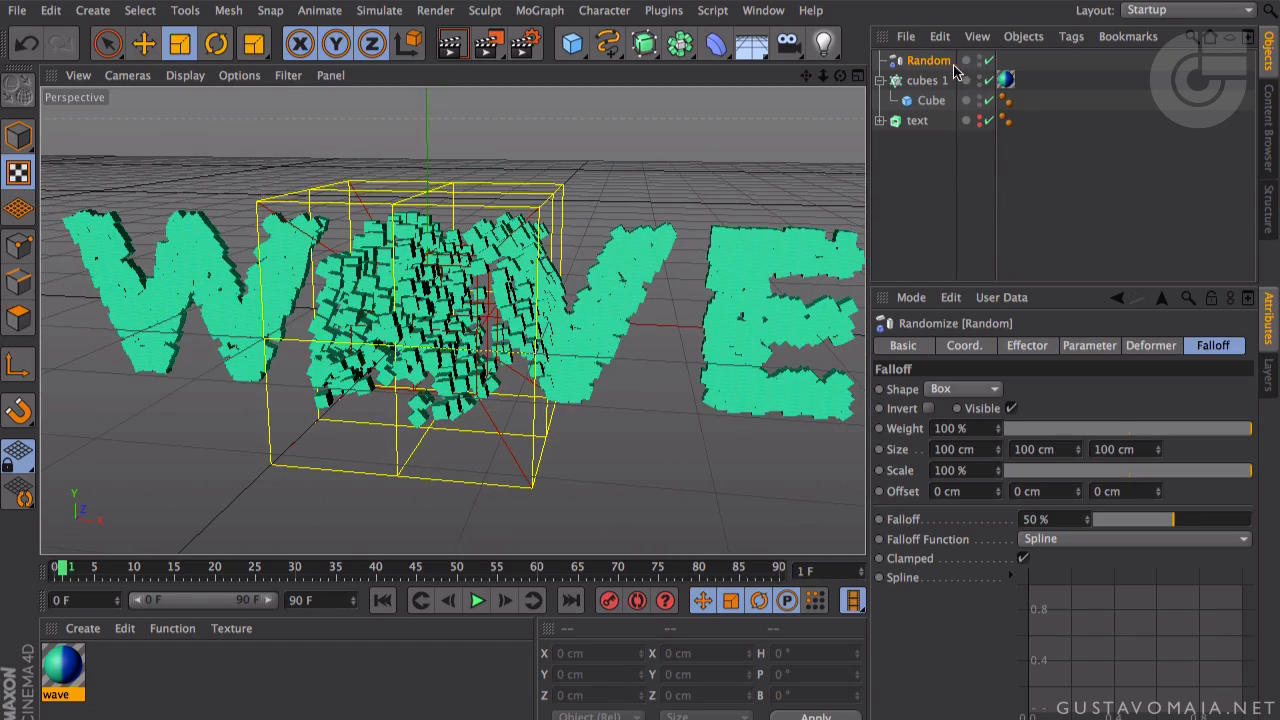
# - In Model mode, hide the cubes 1 cloner while raising the box falloff to 100 %, and show the cloner again
pyautogui.click(14, 140)
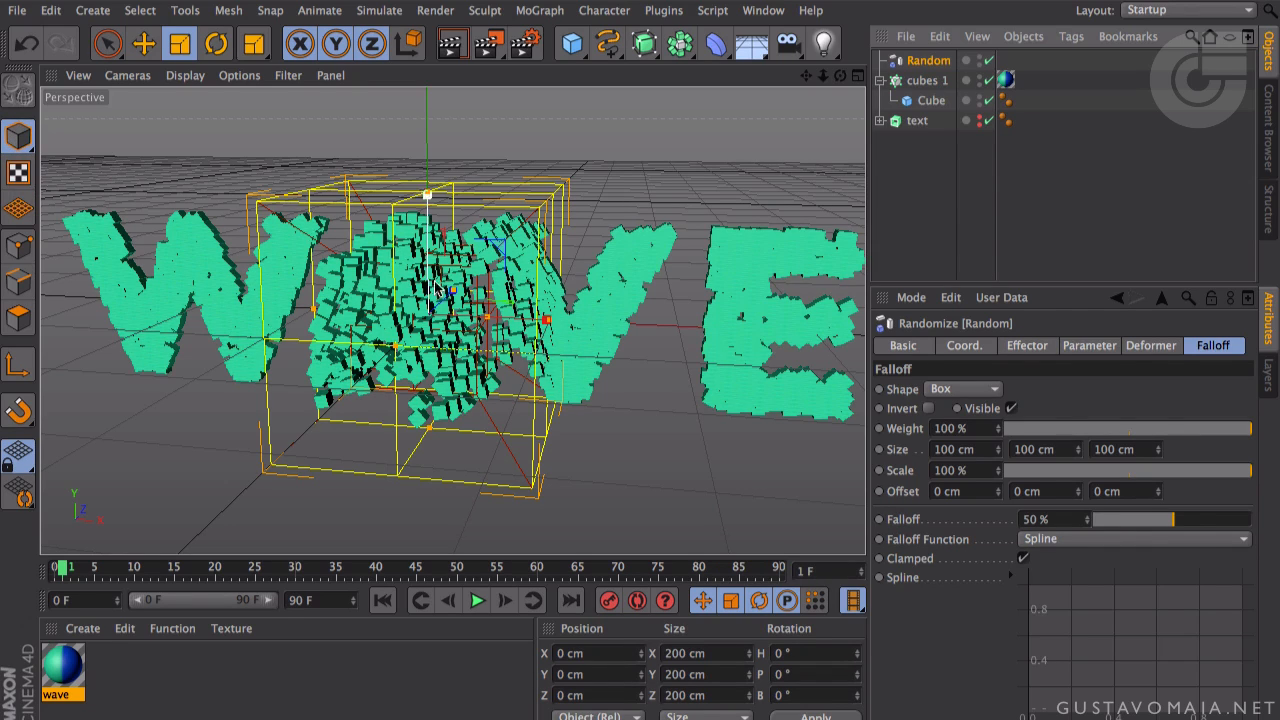
pyautogui.click(981, 80)
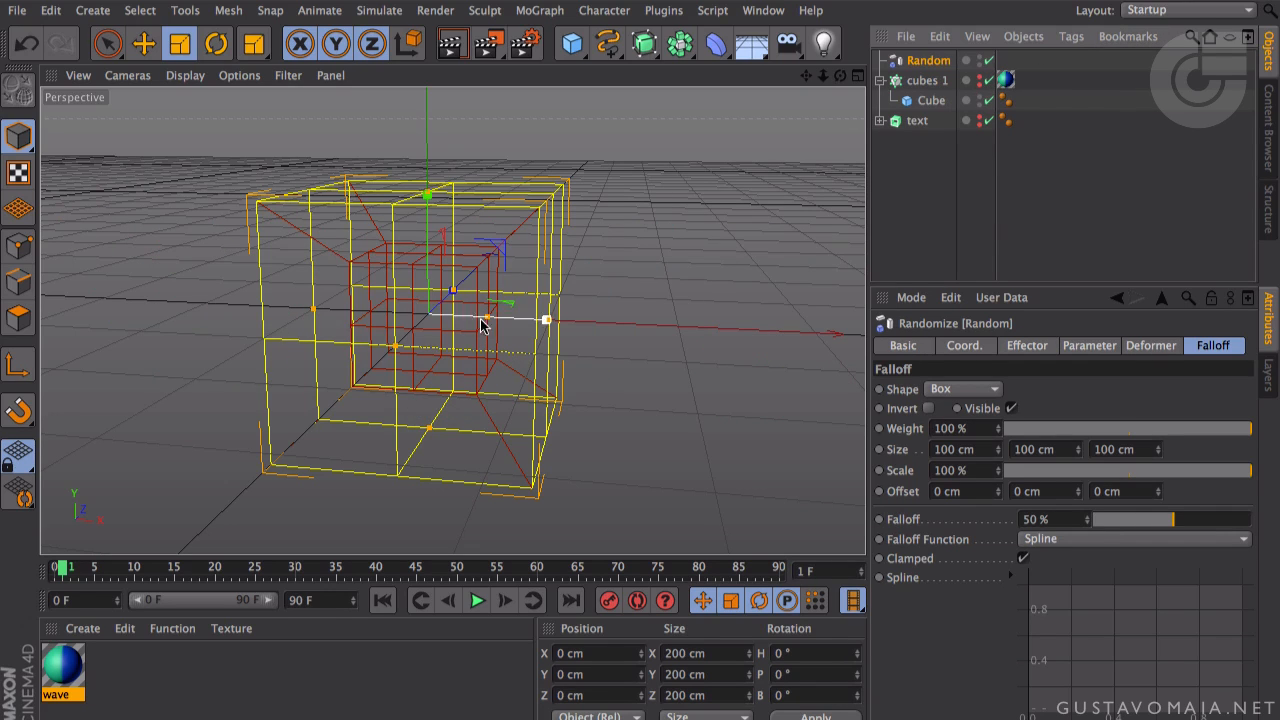
pyautogui.moveTo(486, 319); pyautogui.dragTo(475, 318)
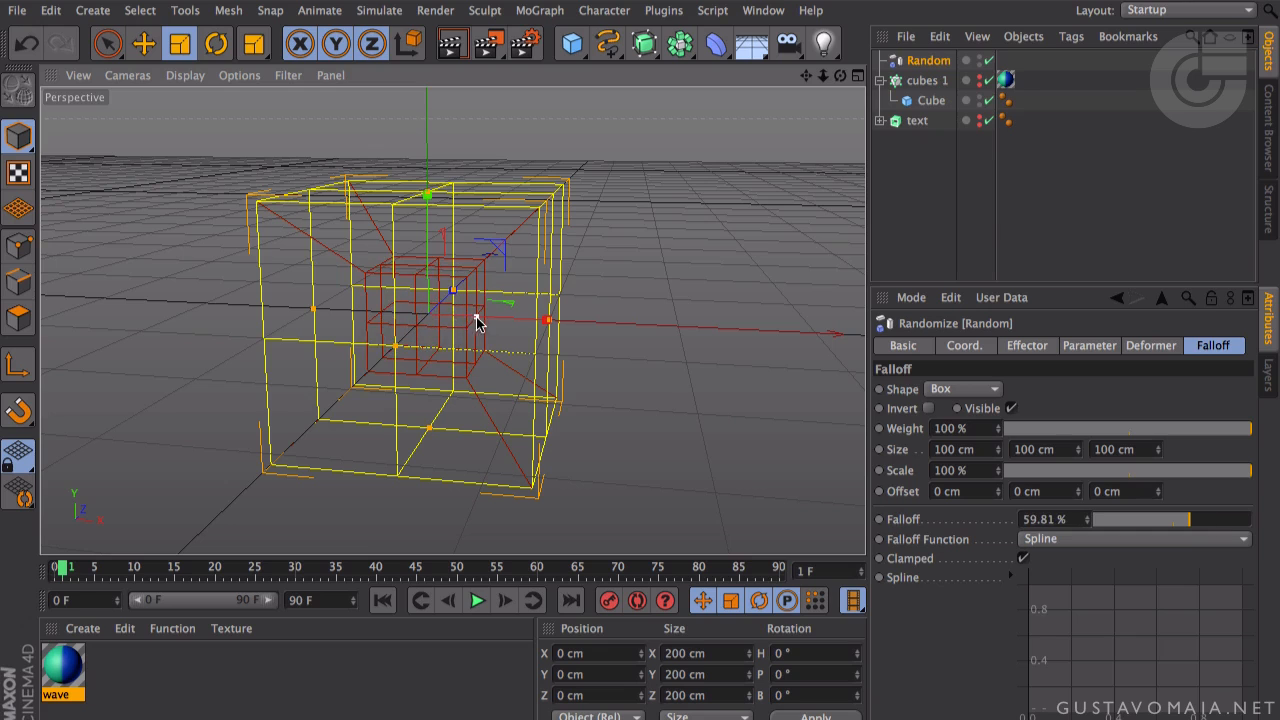
pyautogui.moveTo(476, 318)
pyautogui.mouseDown()
pyautogui.moveTo(457, 314)
pyautogui.moveTo(491, 316)
pyautogui.moveTo(476, 318)
pyautogui.mouseUp()
pyautogui.moveTo(1196, 522); pyautogui.dragTo(1278, 525)
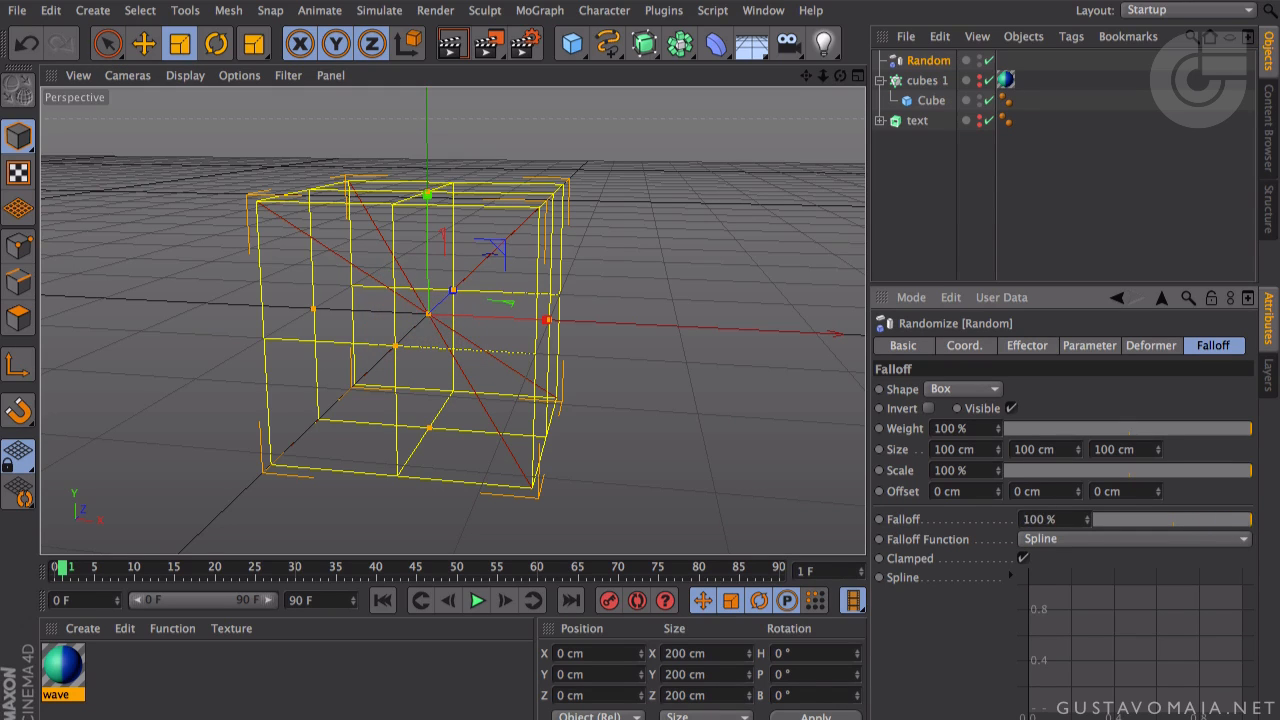
pyautogui.click(979, 80)
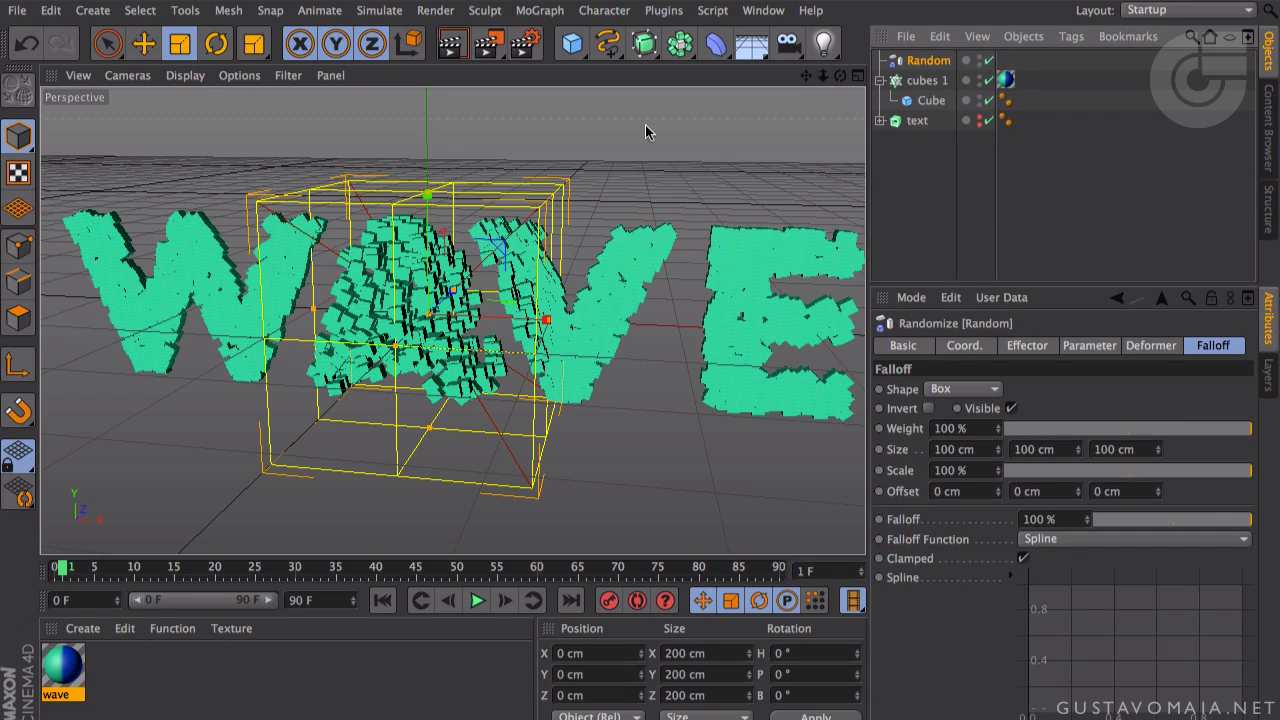
# - Resize the falloff box to a tall, narrow and deep shape, about 51 cm in X, 167.5 cm in Y and 141.2 cm in Z
pyautogui.moveTo(428, 197); pyautogui.dragTo(471, 205)
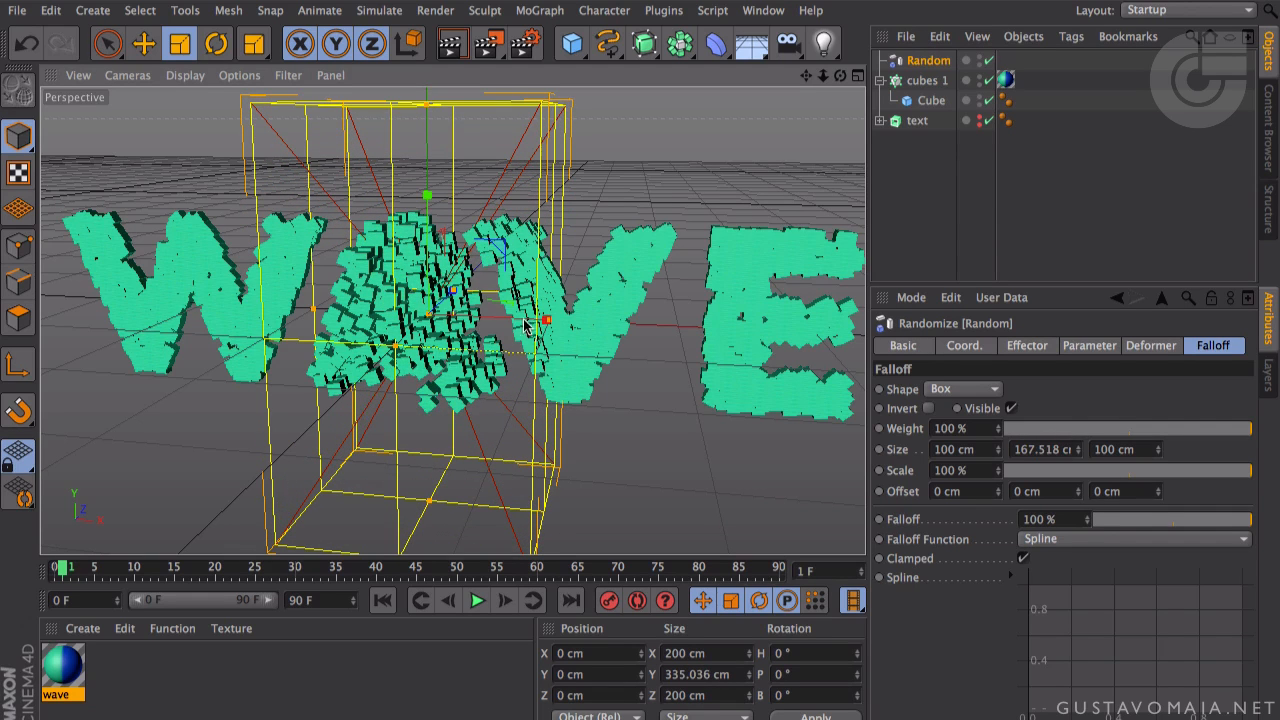
pyautogui.moveTo(525, 324); pyautogui.dragTo(488, 325)
pyautogui.keyDown('alt'); pyautogui.moveTo(727, 150); pyautogui.dragTo(754, 297); pyautogui.keyUp('alt')
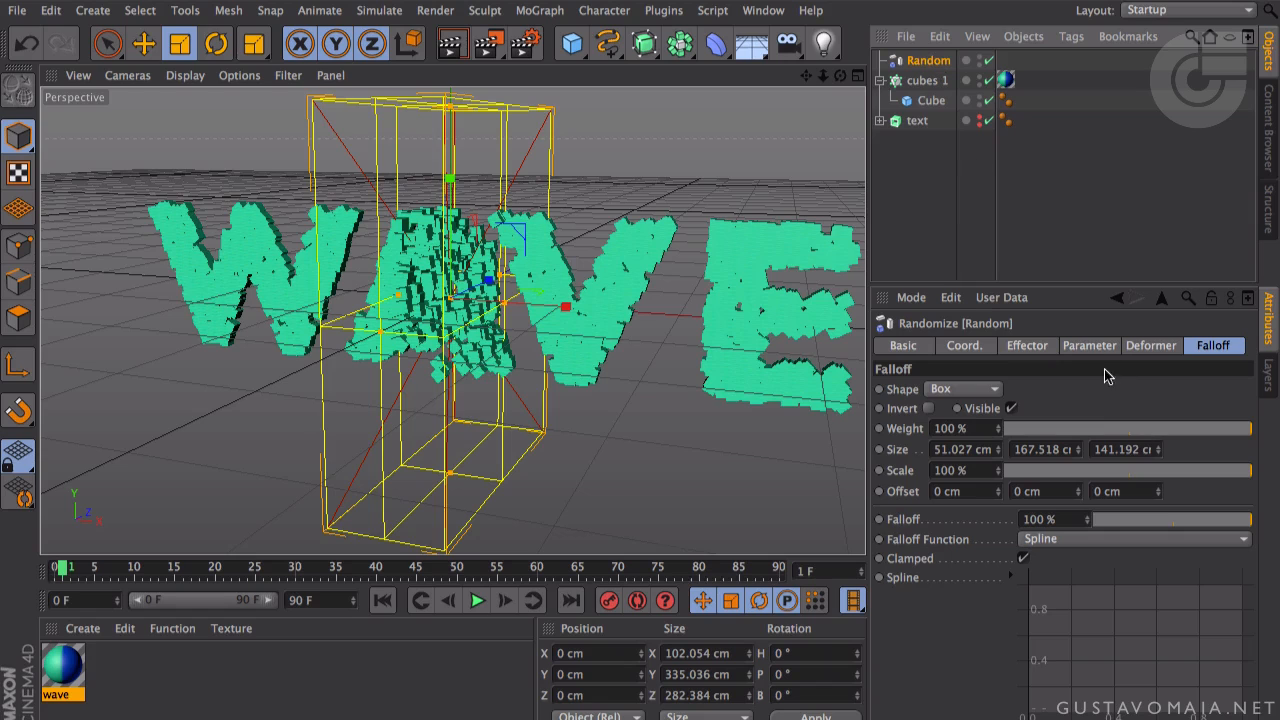
# - Set the Random effector's position variation to 13 cm in X and 18 cm in Y, and check the cubes up close
pyautogui.click(1090, 346)
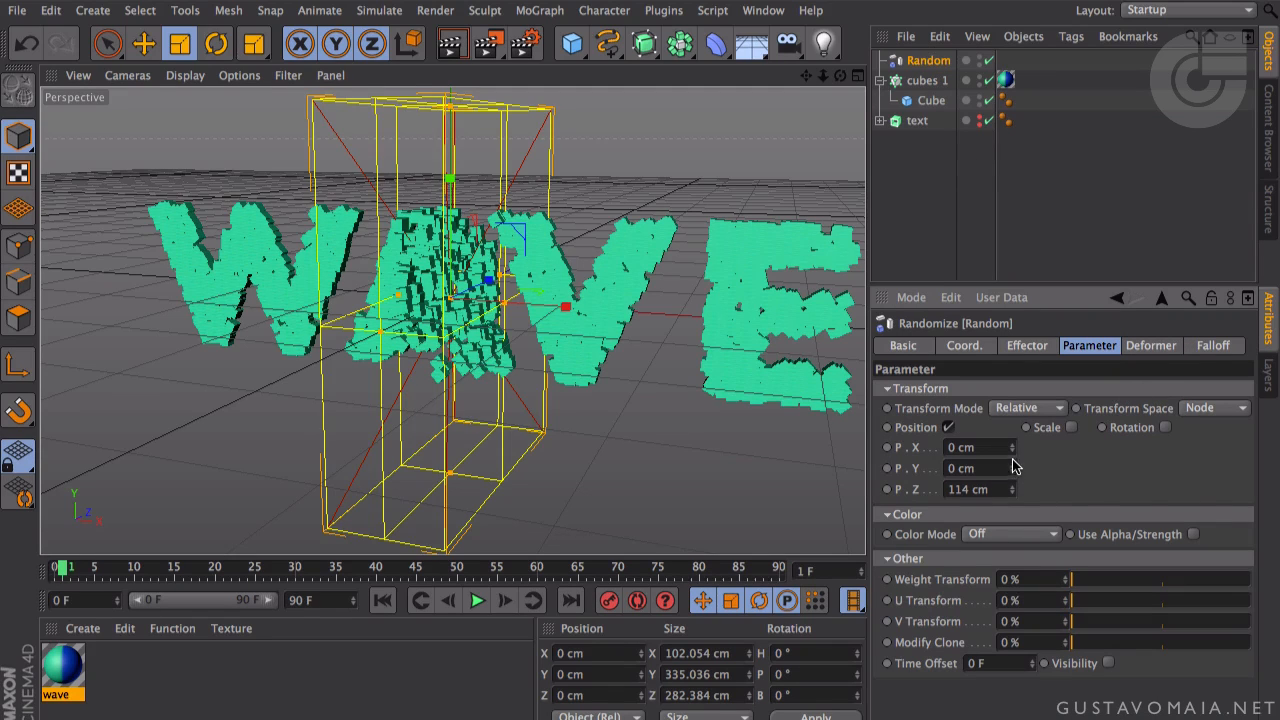
pyautogui.moveTo(1013, 450)
pyautogui.mouseDown()
pyautogui.moveTo(1013, 437)
pyautogui.moveTo(1013, 470)
pyautogui.mouseUp()
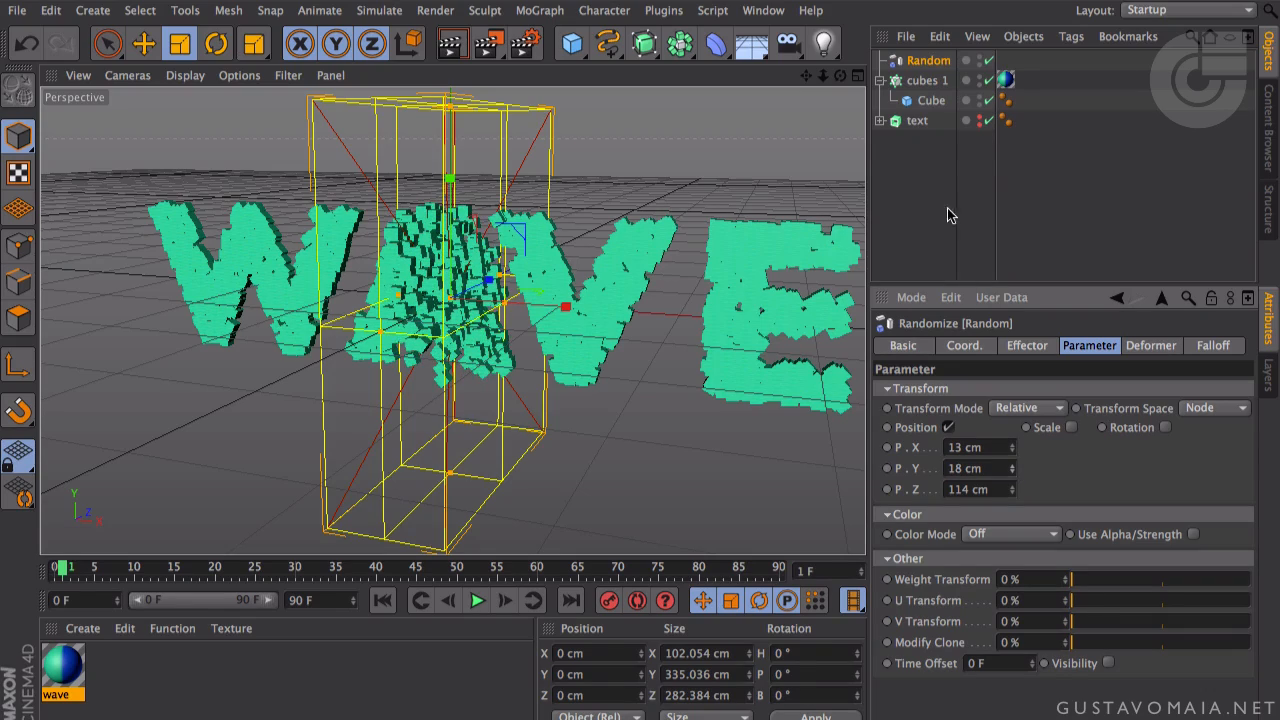
pyautogui.keyDown('alt'); pyautogui.moveTo(576, 328); pyautogui.dragTo(846, 269); pyautogui.keyUp('alt')
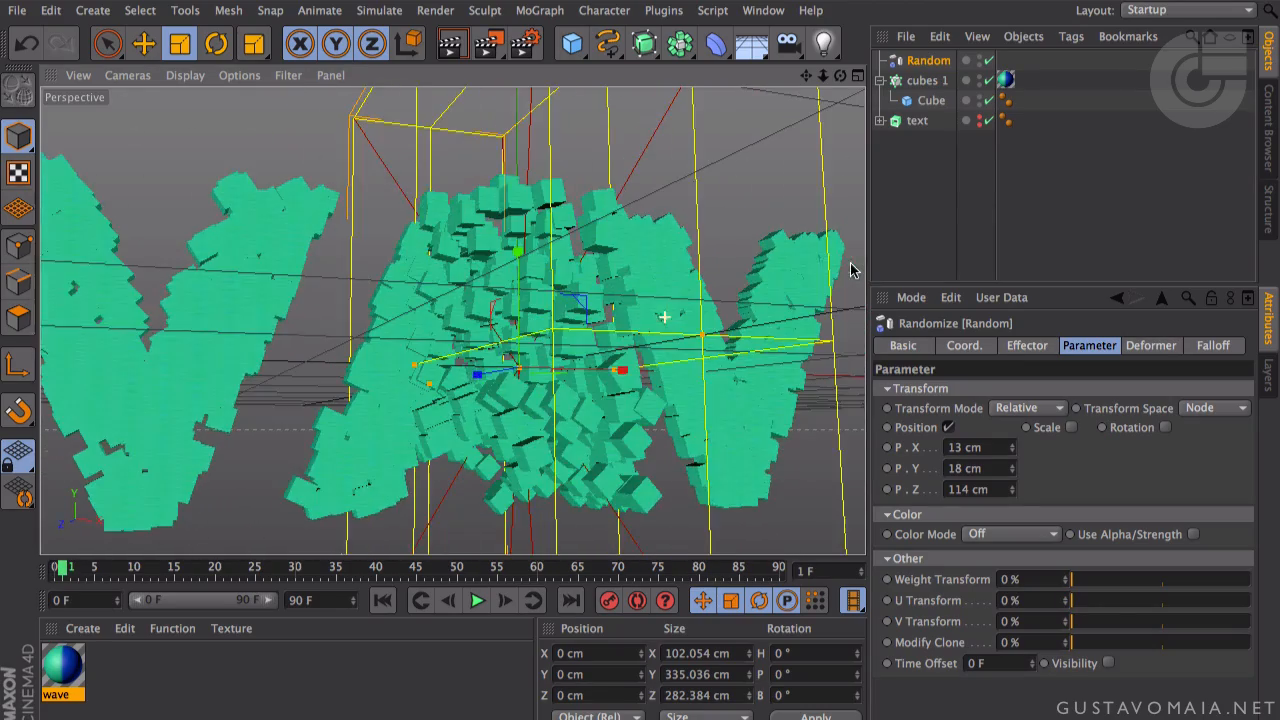
# - Enable rotation variation on the Random effector and raise all three angles, with heading and bank at about 339°
pyautogui.click(1165, 428)
pyautogui.moveTo(1229, 447)
pyautogui.mouseDown()
pyautogui.moveTo(1224, 488)
pyautogui.moveTo(1209, 484)
pyautogui.moveTo(1229, 444)
pyautogui.mouseUp()
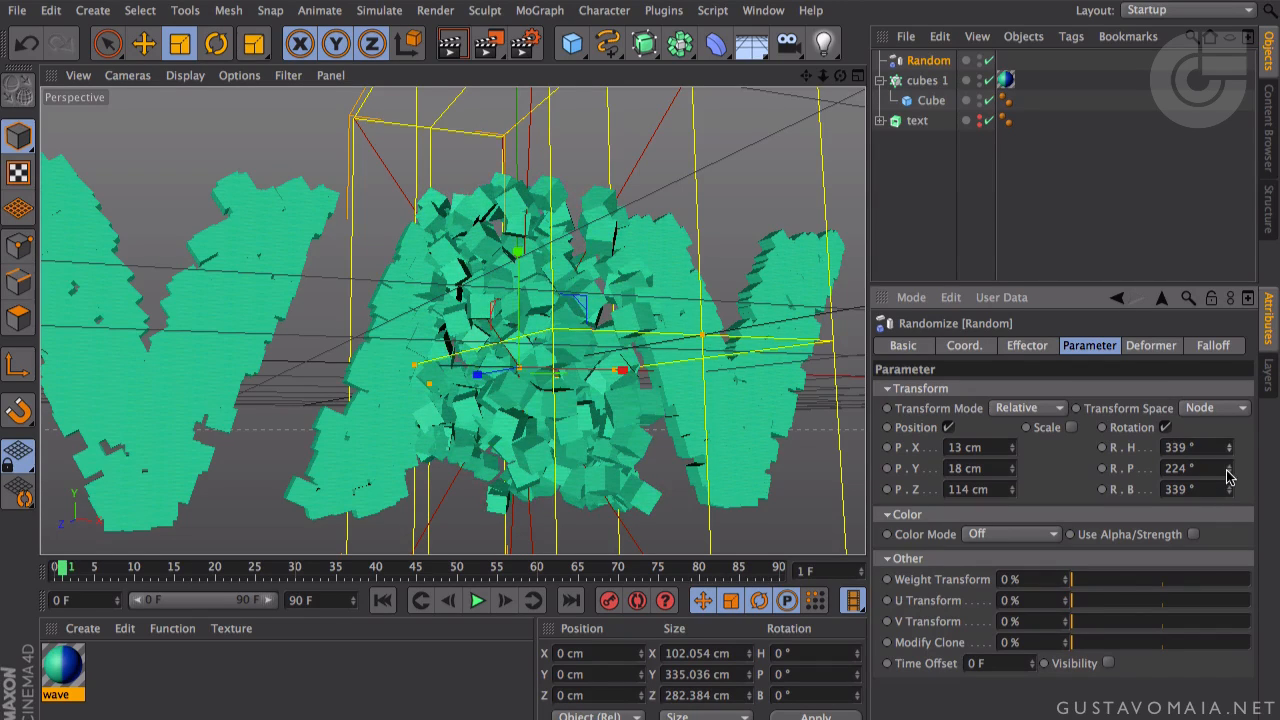
pyautogui.moveTo(1228, 476); pyautogui.dragTo(1185, 440)
# - Enable uniform scale variation on the Random effector and set it to 0.7
pyautogui.click(1071, 428)
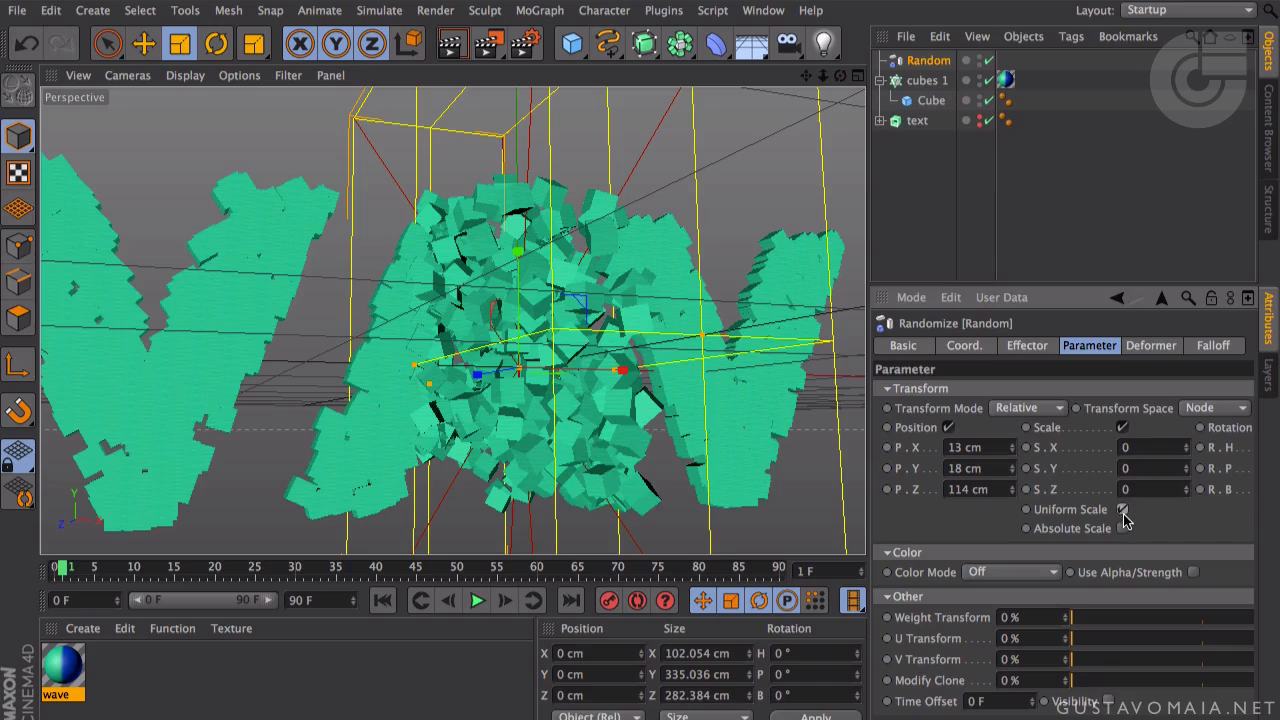
pyautogui.click(1123, 510)
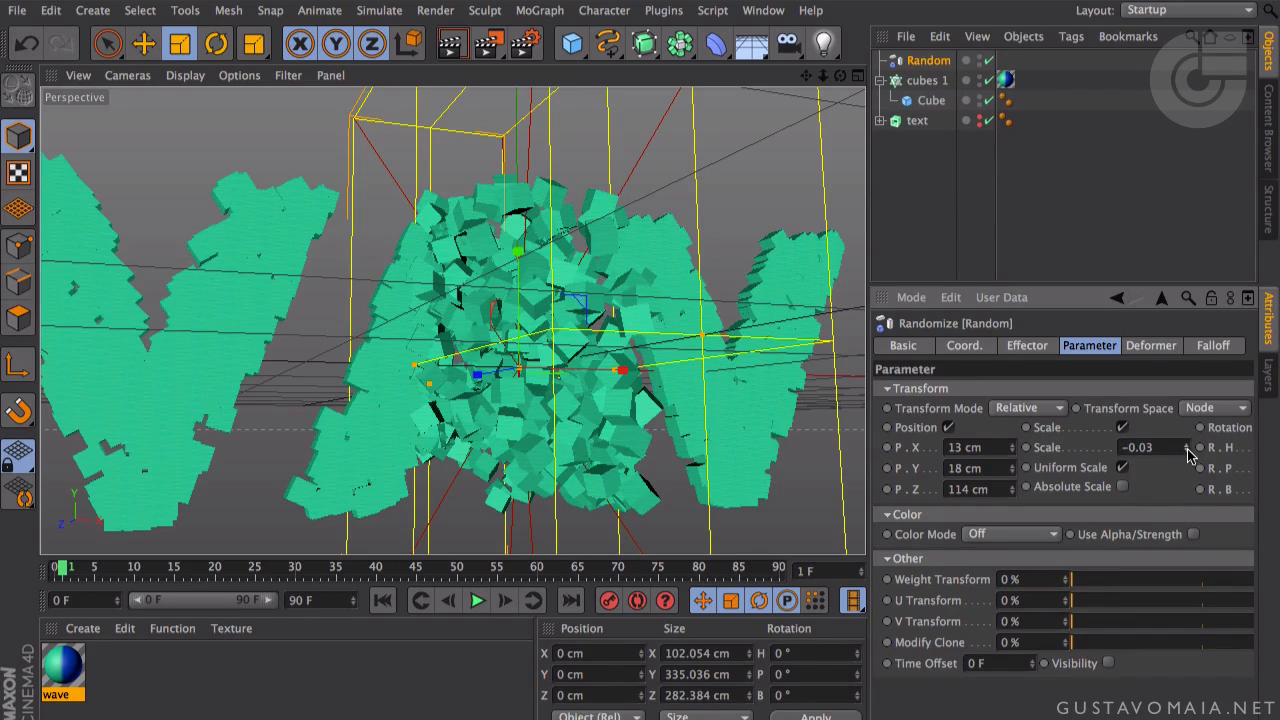
pyautogui.moveTo(1185, 447)
pyautogui.mouseDown()
pyautogui.moveTo(1185, 343)
pyautogui.moveTo(1185, 479)
pyautogui.moveTo(1185, 360)
pyautogui.moveTo(1185, 397)
pyautogui.moveTo(1185, 384)
pyautogui.mouseUp()
# - Increase the Random effector's Z position variation to 185 cm and view the text from the front
pyautogui.moveTo(1021, 490); pyautogui.dragTo(1018, 494)
pyautogui.moveTo(420, 222)
pyautogui.keyDown('alt'); pyautogui.mouseDown()
pyautogui.moveTo(470, 270)
pyautogui.moveTo(374, 300)
pyautogui.moveTo(258, 302)
pyautogui.moveTo(265, 274)
pyautogui.mouseUp(); pyautogui.keyUp('alt')
pyautogui.scroll(-3, 408, 281)
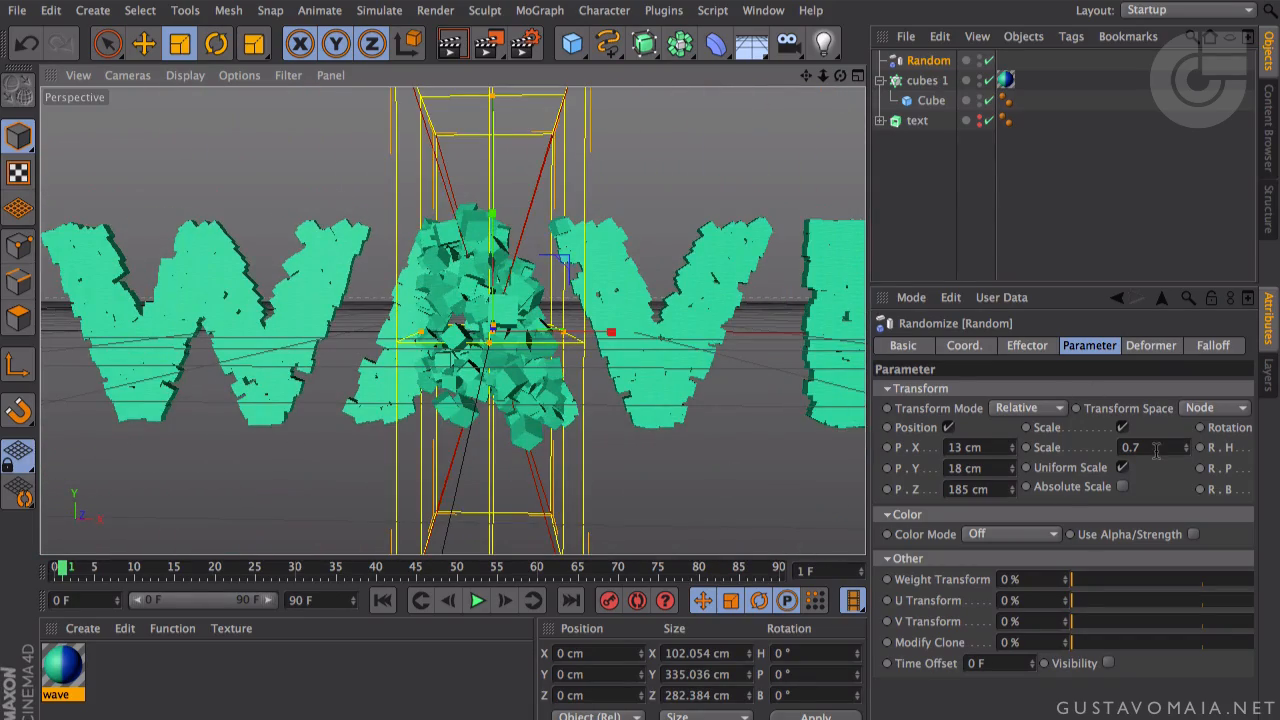
# - Tilt the Random effector's falloff box to a bank angle of about 19°
pyautogui.scroll(-5, 540, 197)
pyautogui.moveTo(577, 245)
pyautogui.keyDown('alt'); pyautogui.mouseDown()
pyautogui.moveTo(435, 290)
pyautogui.moveTo(850, 270)
pyautogui.moveTo(408, 258)
pyautogui.moveTo(474, 406)
pyautogui.moveTo(757, 253)
pyautogui.moveTo(669, 316)
pyautogui.moveTo(600, 250)
pyautogui.mouseUp(); pyautogui.keyUp('alt')
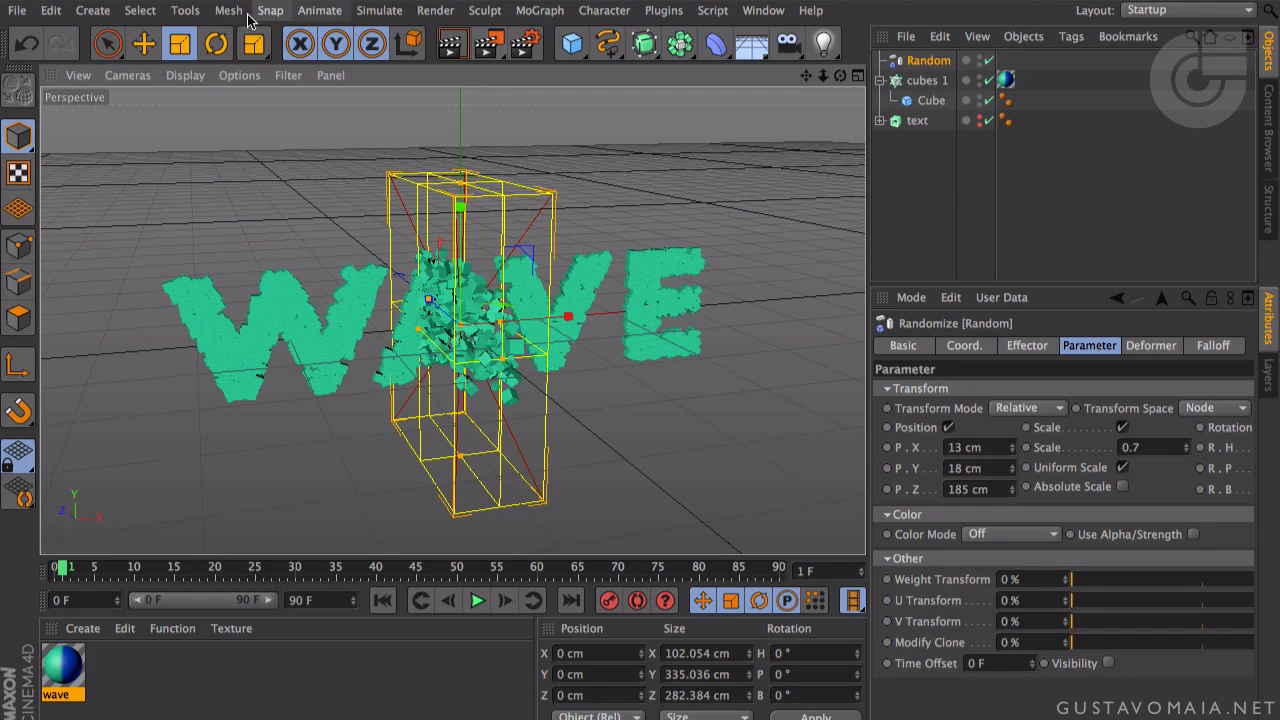
pyautogui.click(216, 43)
pyautogui.keyDown('alt'); pyautogui.moveTo(289, 118); pyautogui.dragTo(640, 309); pyautogui.keyUp('alt')
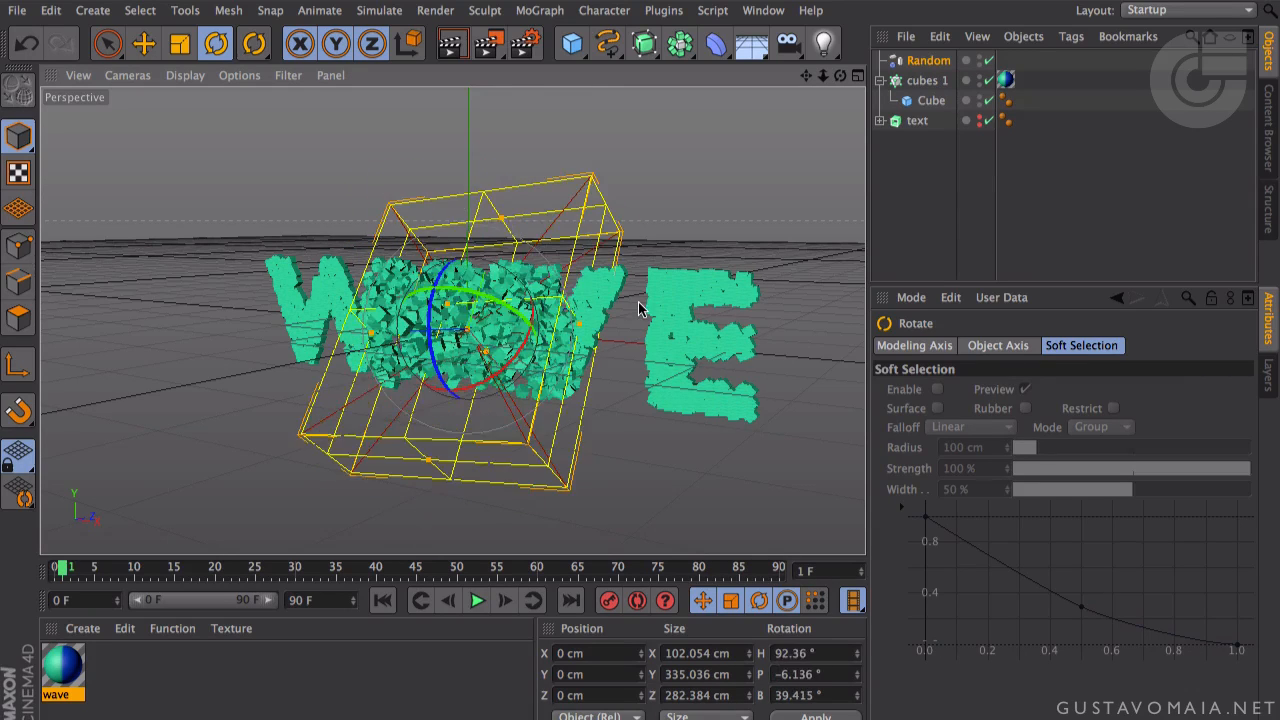
pyautogui.hotkey('ctrl', 'z')
pyautogui.keyDown('alt'); pyautogui.moveTo(622, 237); pyautogui.dragTo(754, 207); pyautogui.keyUp('alt')
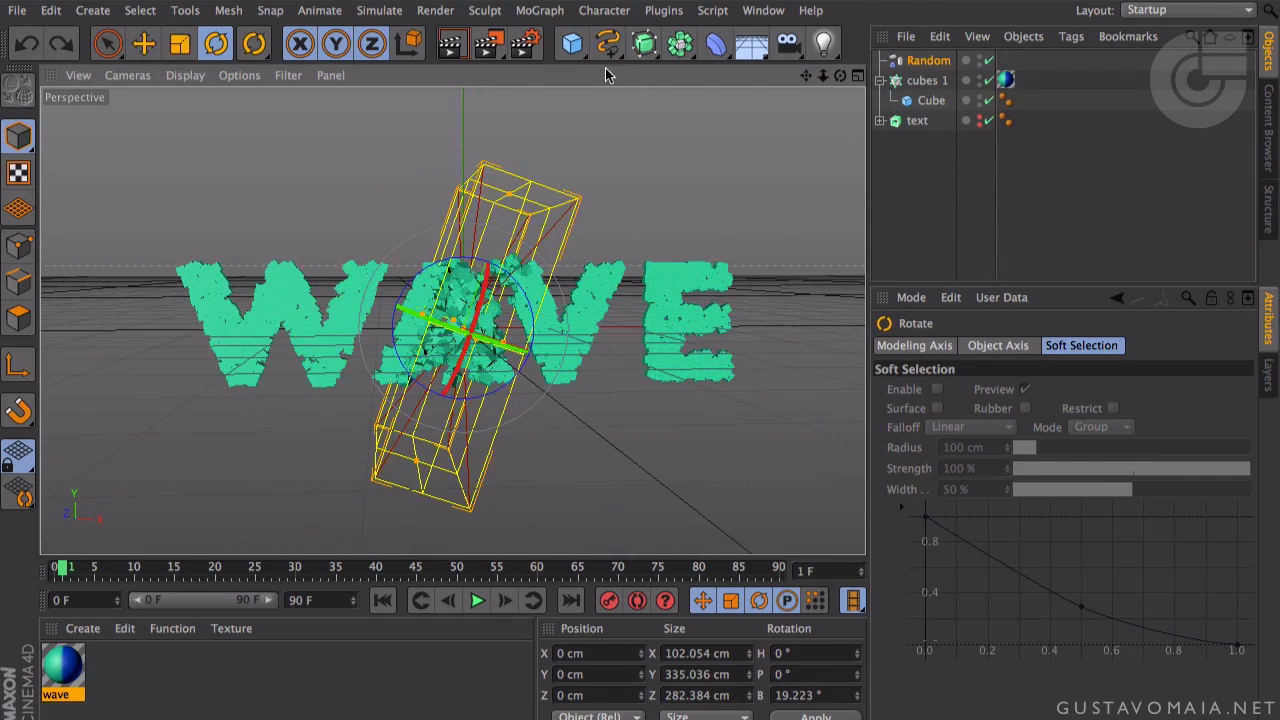
# - Add a Null object named "animation" and make the Random effector its child
pyautogui.click(575, 45)
pyautogui.click(645, 67)
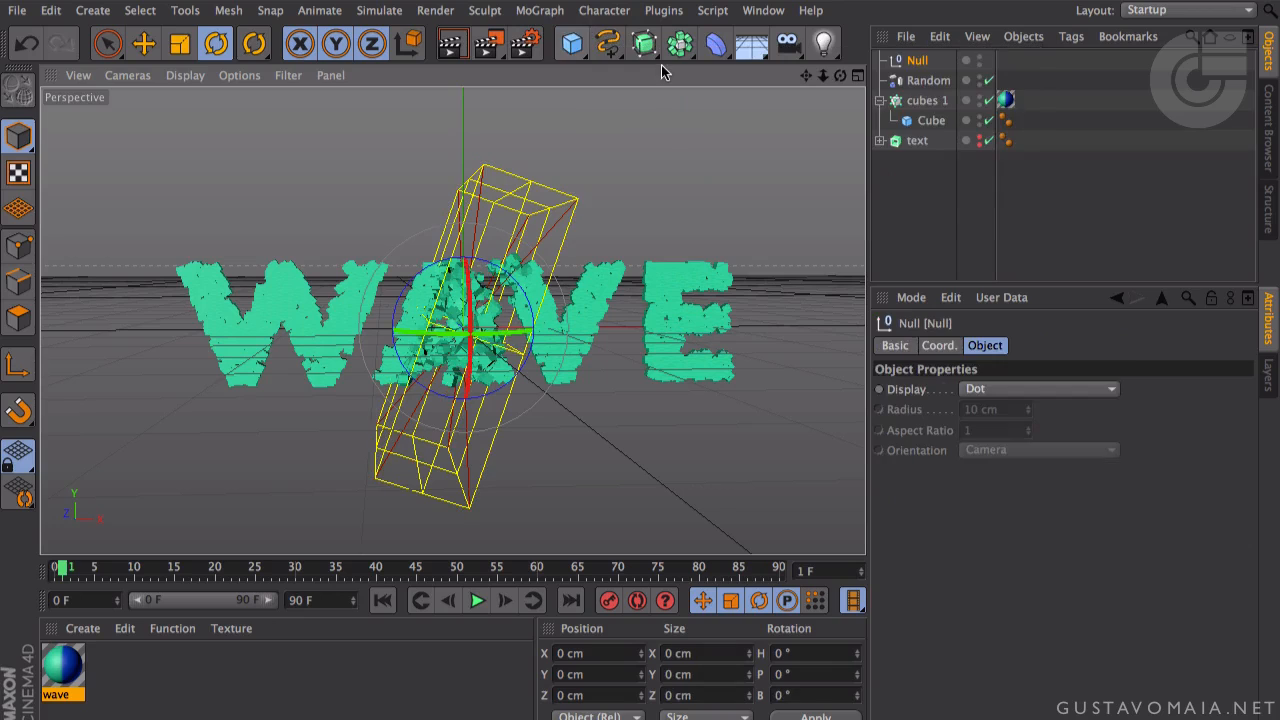
pyautogui.doubleClick(922, 64)
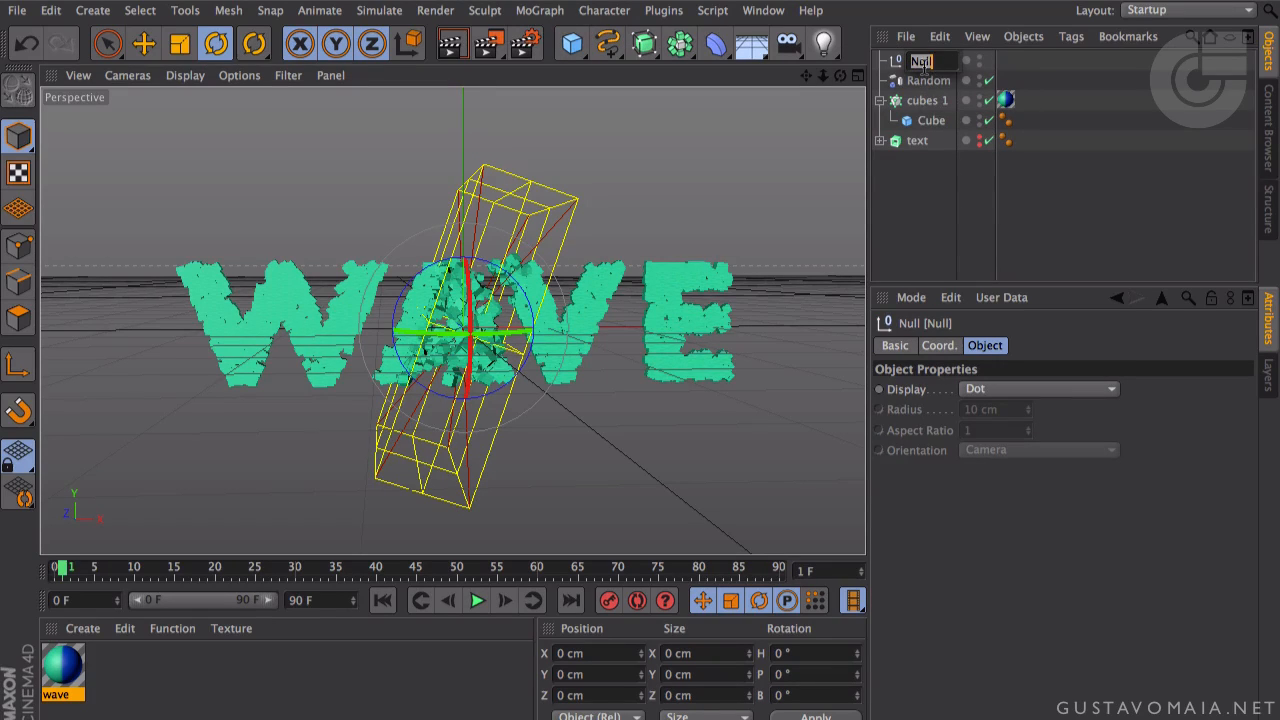
pyautogui.write('animation')
pyautogui.press('Return')
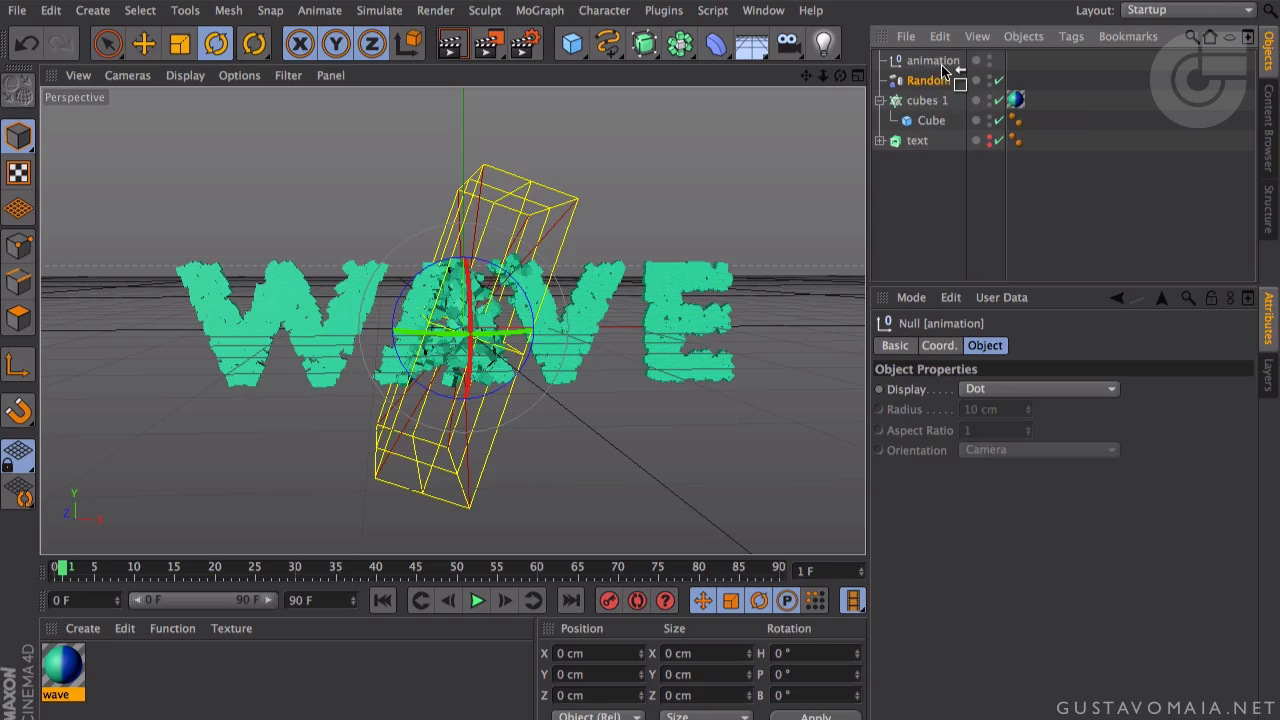
pyautogui.moveTo(941, 63); pyautogui.dragTo(945, 64)
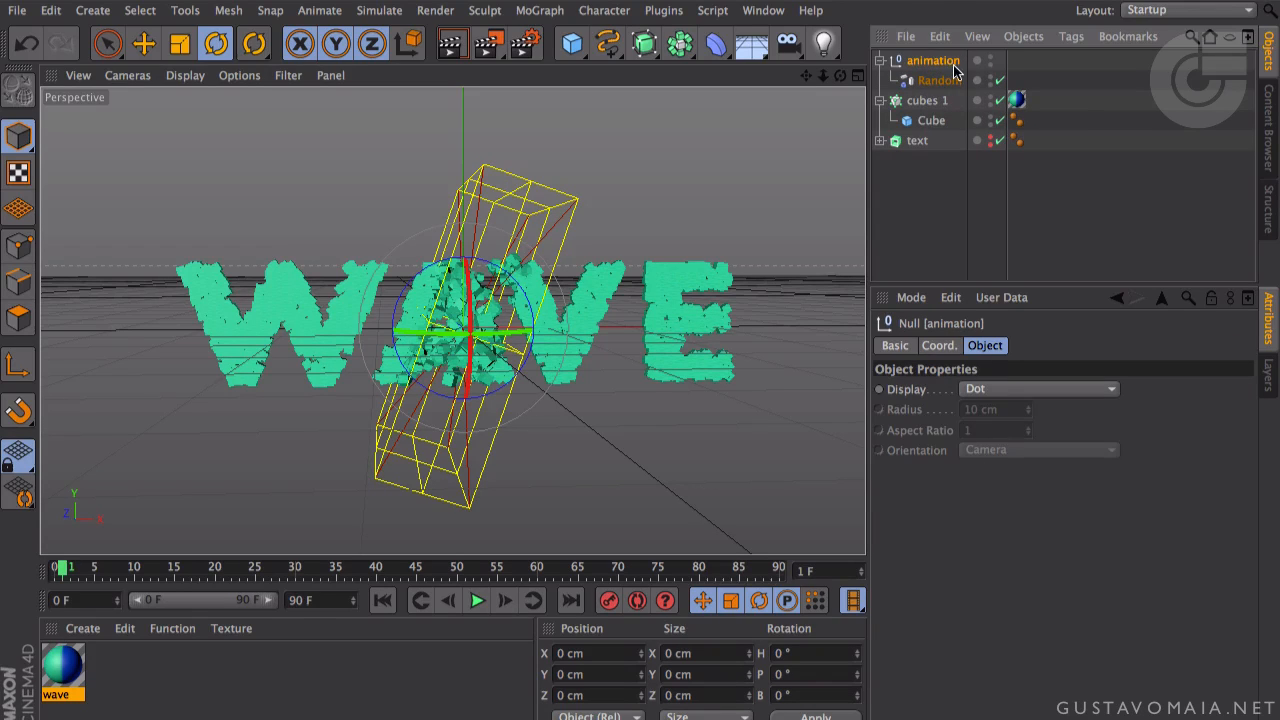
pyautogui.click(880, 61)
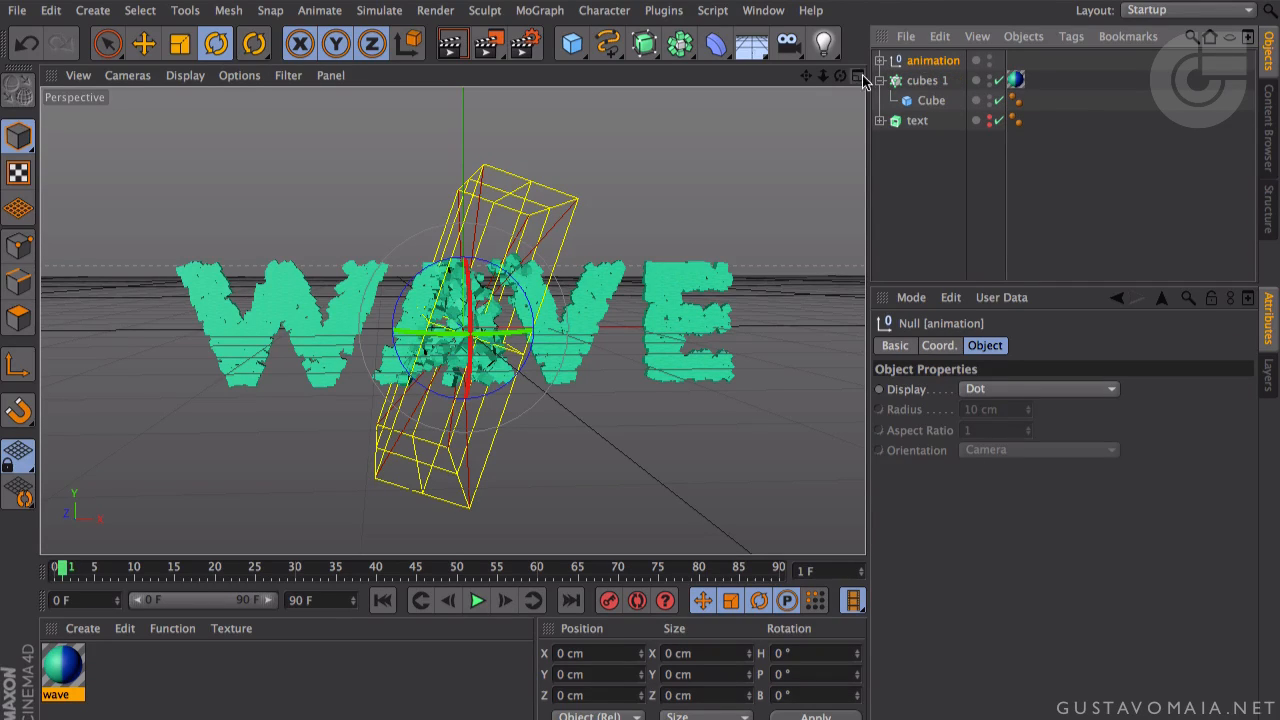
# - Move the animation null along X to about 39 cm
pyautogui.click(143, 43)
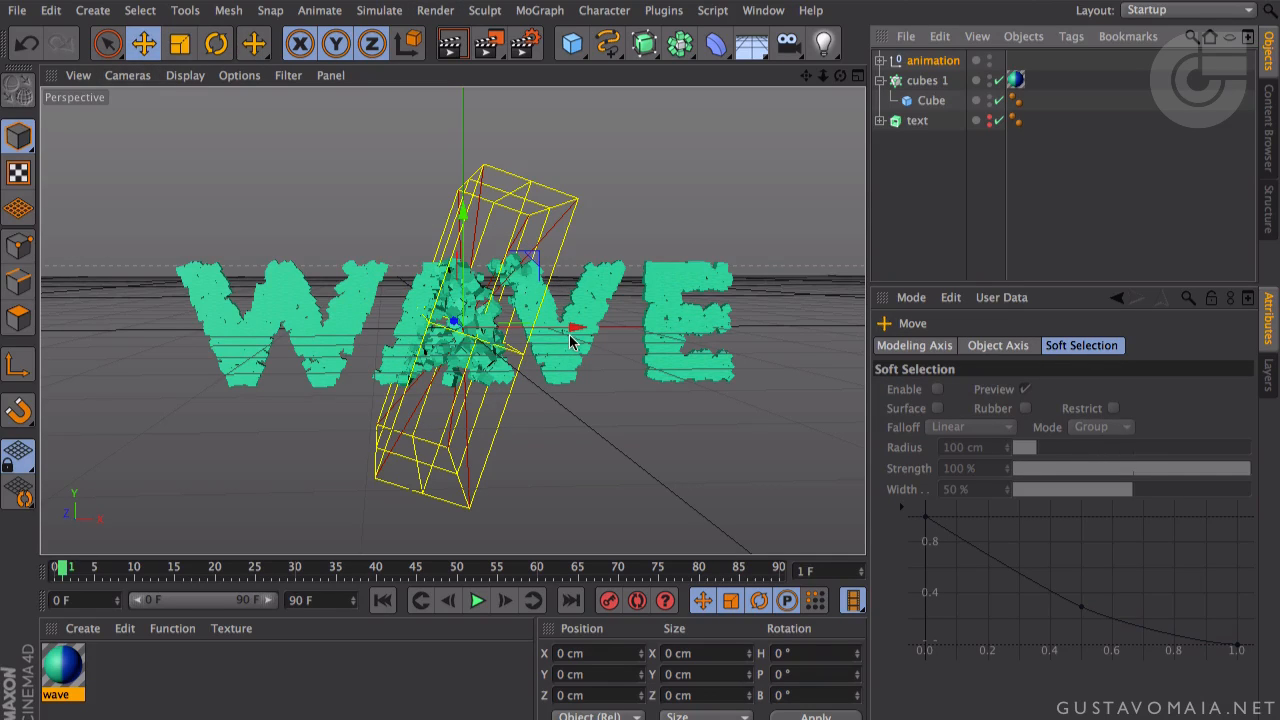
pyautogui.click(956, 61)
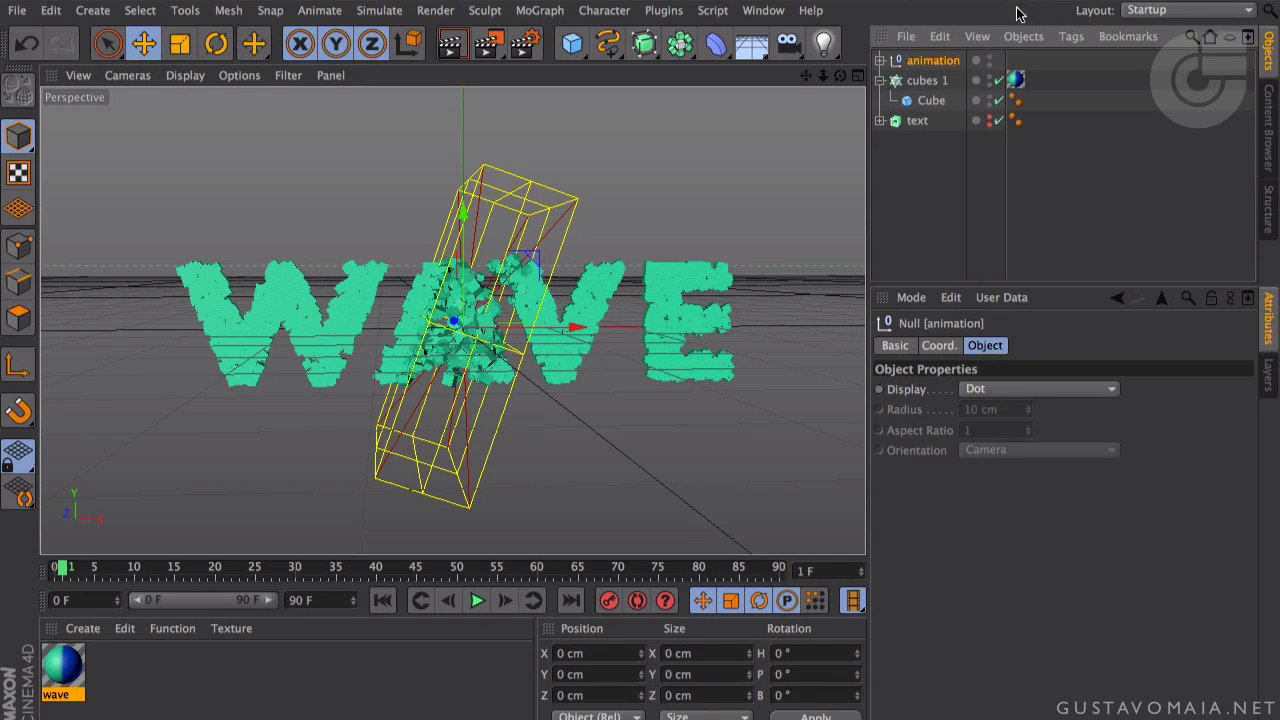
pyautogui.moveTo(566, 328)
pyautogui.mouseDown()
pyautogui.moveTo(349, 331)
pyautogui.moveTo(715, 329)
pyautogui.moveTo(289, 331)
pyautogui.moveTo(582, 329)
pyautogui.mouseUp()
# - Move the Random effector inside the null along the world X axis to about -85 cm, and return to object coordinates
pyautogui.click(880, 60)
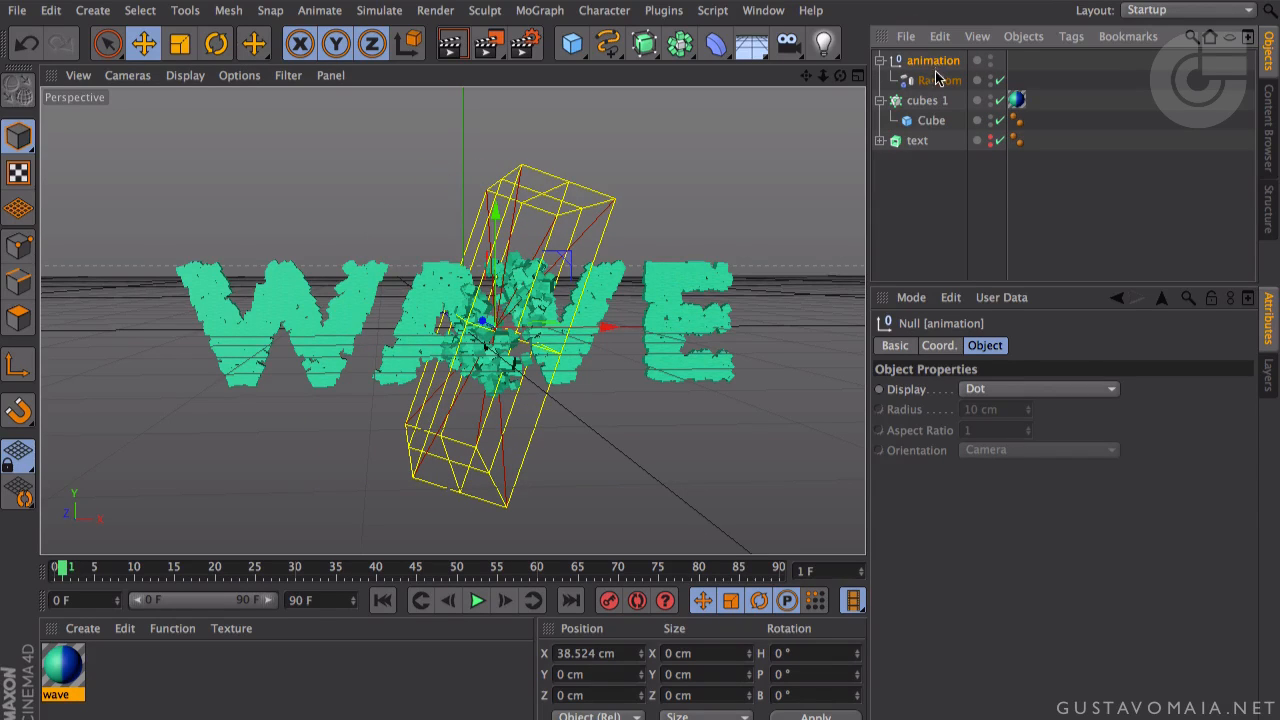
pyautogui.click(937, 80)
pyautogui.press('w')
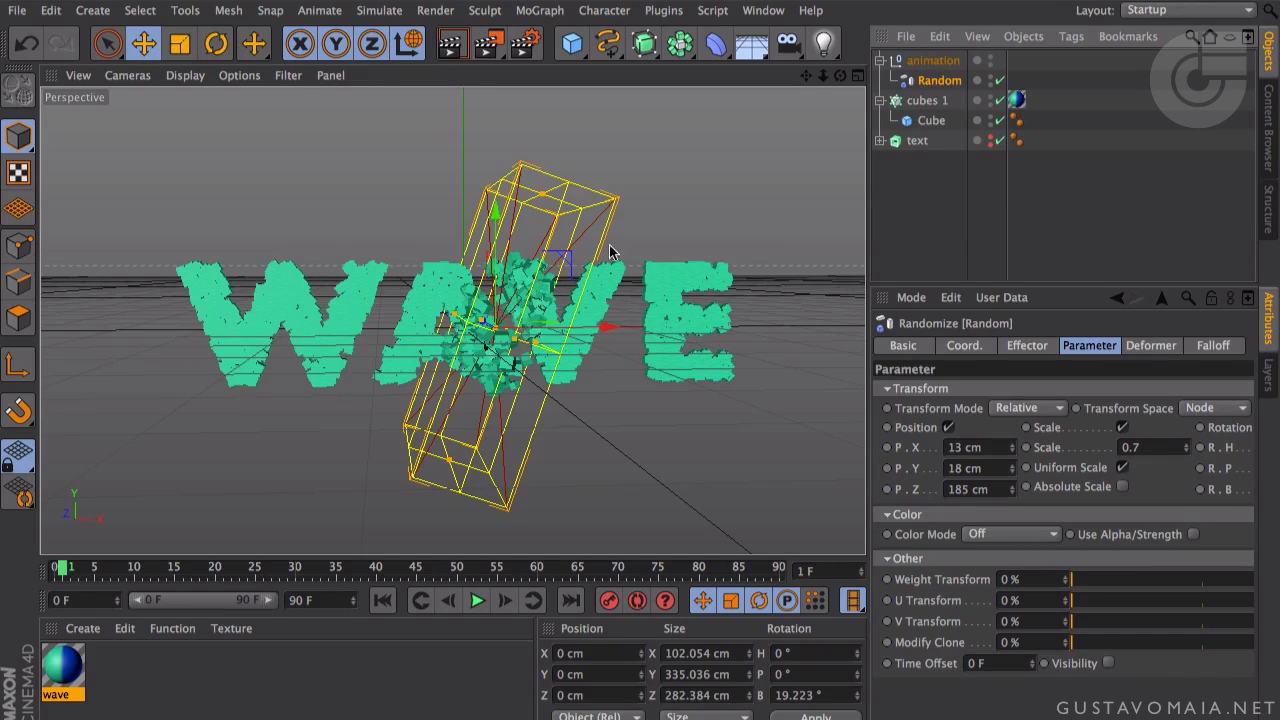
pyautogui.moveTo(602, 328); pyautogui.dragTo(532, 340)
pyautogui.click(421, 42)
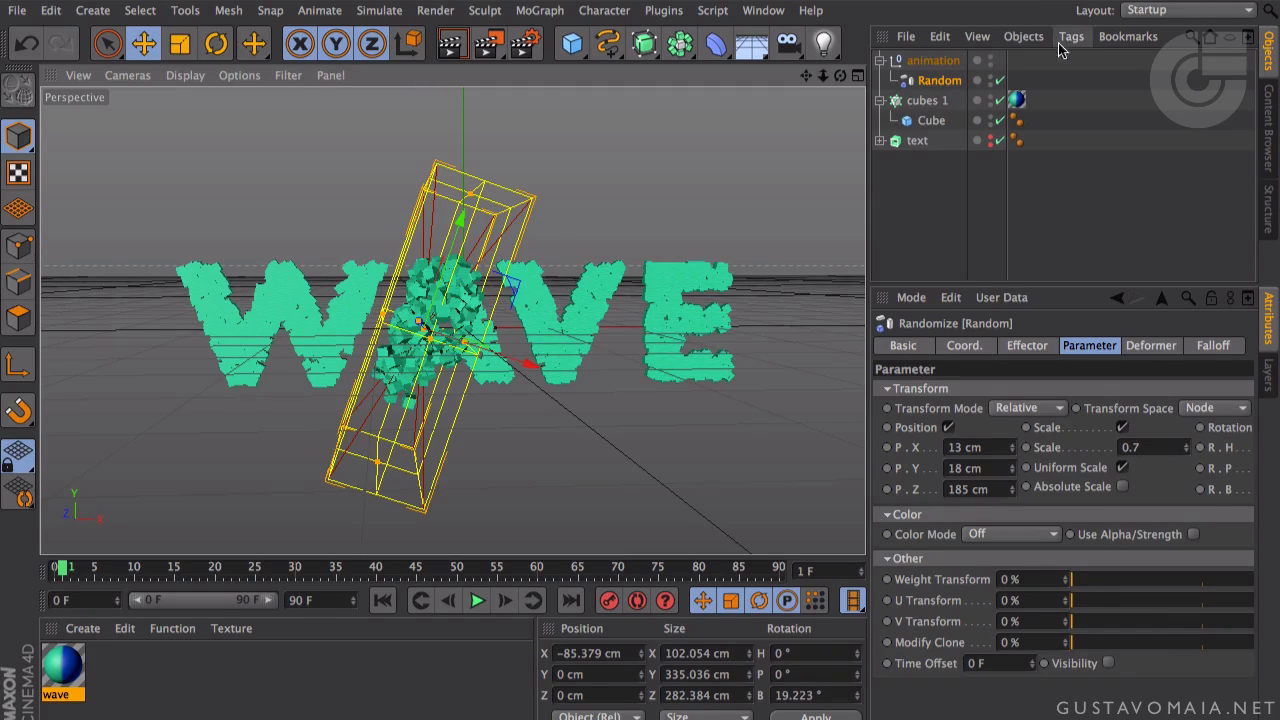
# - Move the animation null along X to about -321 cm, before the letter W, and go to frame 0
pyautogui.click(933, 61)
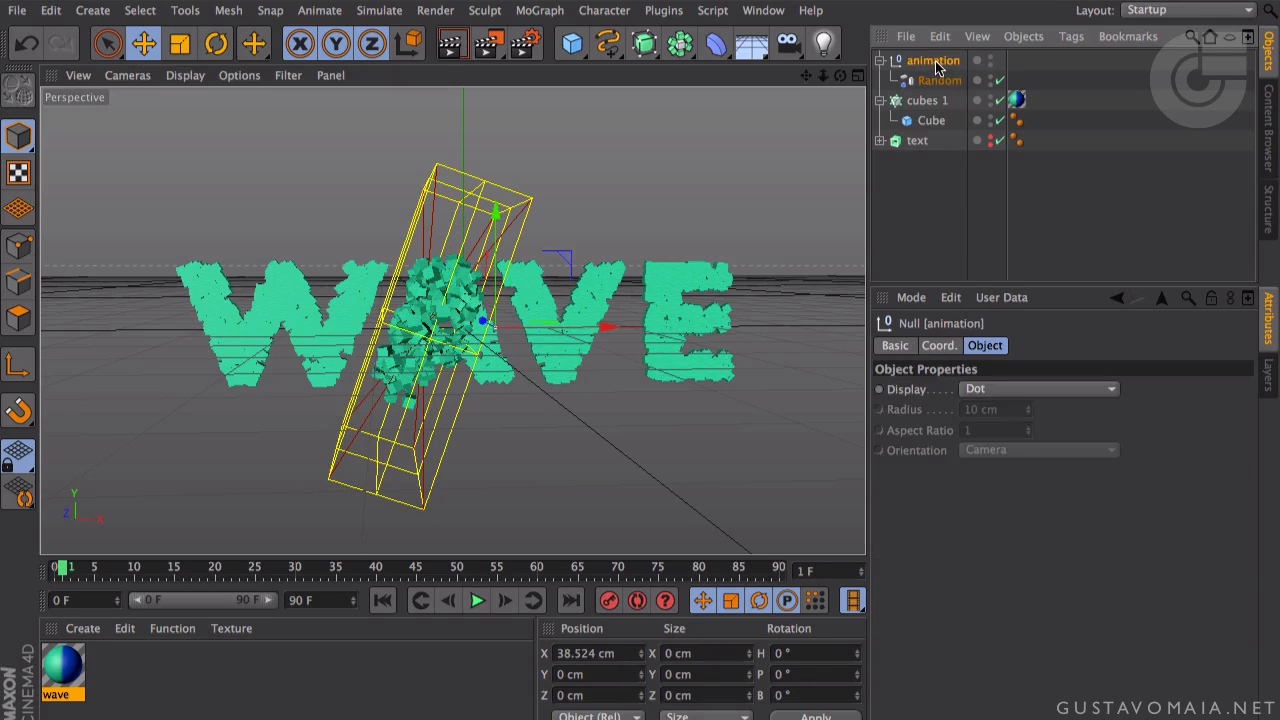
pyautogui.moveTo(585, 337); pyautogui.dragTo(533, 335)
pyautogui.click(928, 62)
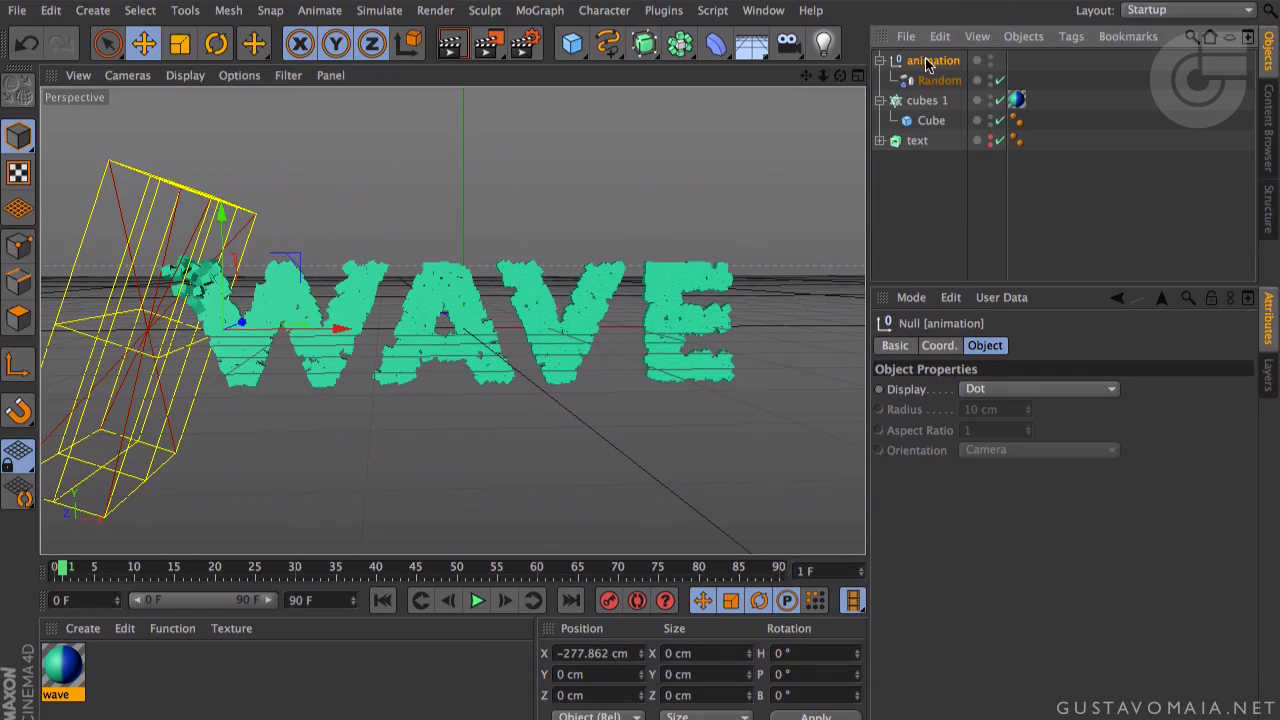
pyautogui.moveTo(344, 331); pyautogui.dragTo(315, 335)
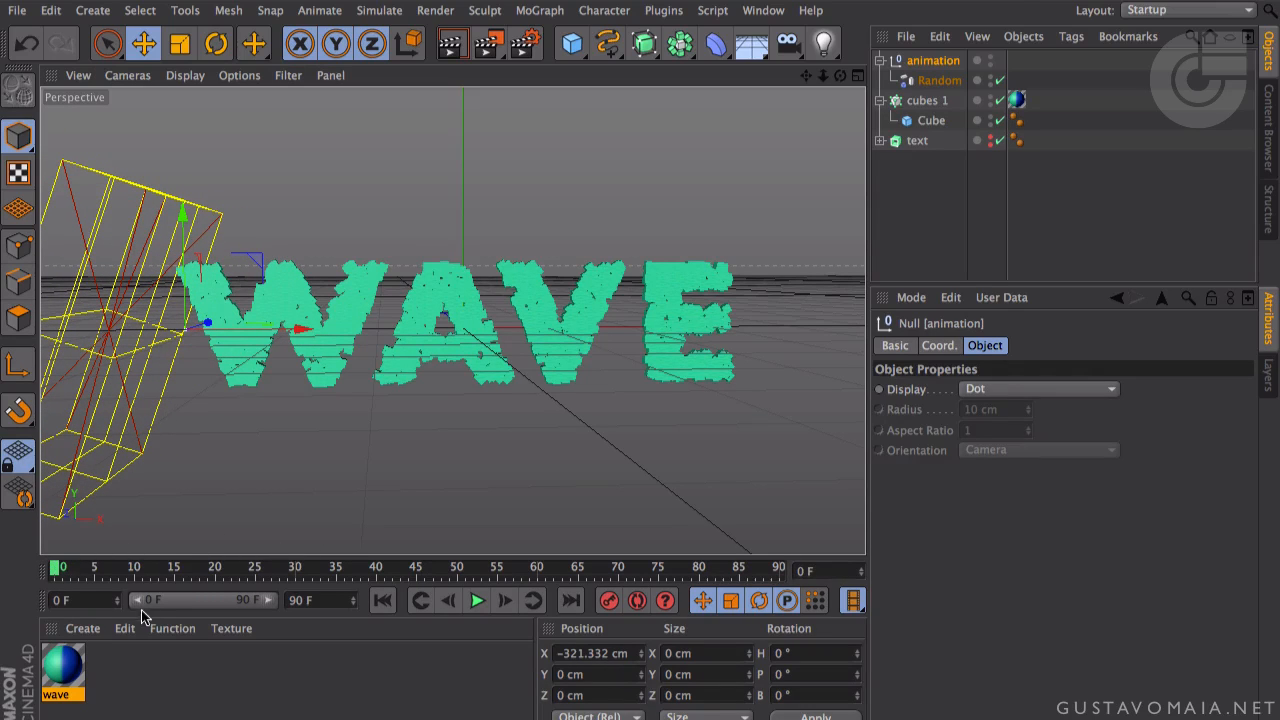
# - Limit keyframe recording to position by turning off scale, rotation and parameter recording
pyautogui.click(729, 598)
pyautogui.click(758, 599)
pyautogui.click(786, 600)
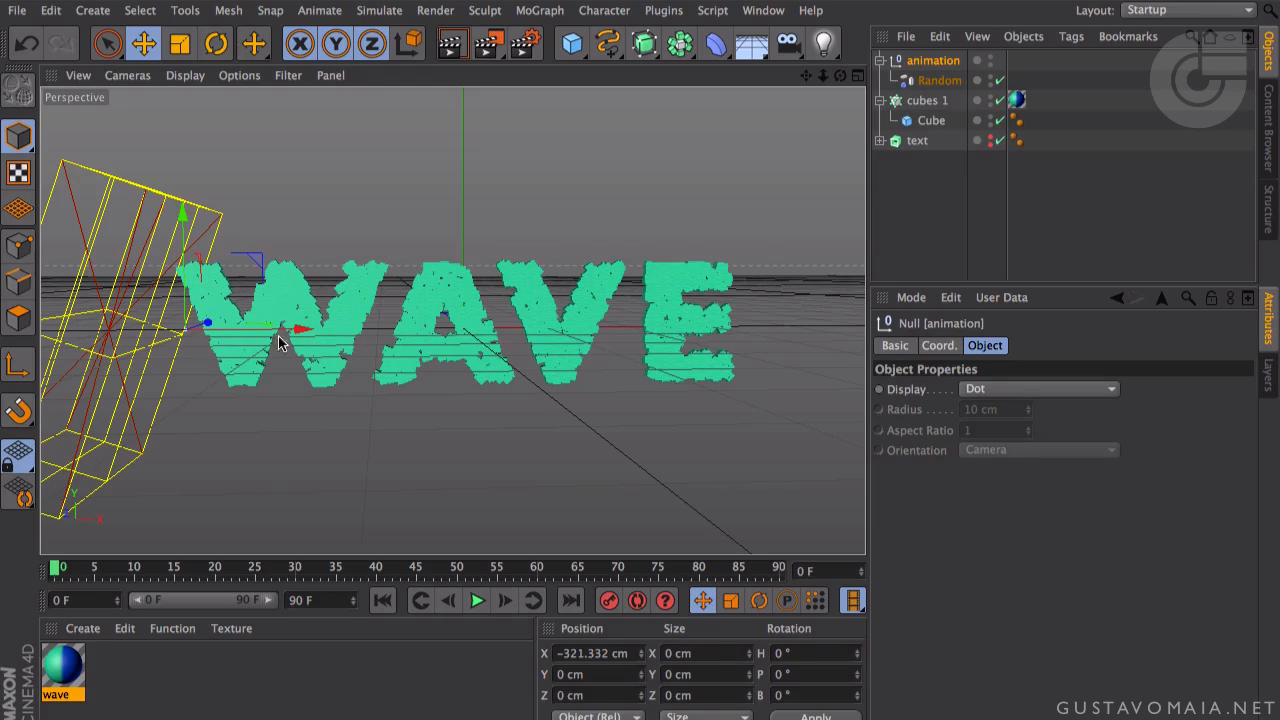
# - Shift the animation null to about -344 cm in X and record a position keyframe at frame 0
pyautogui.moveTo(297, 333); pyautogui.dragTo(300, 334)
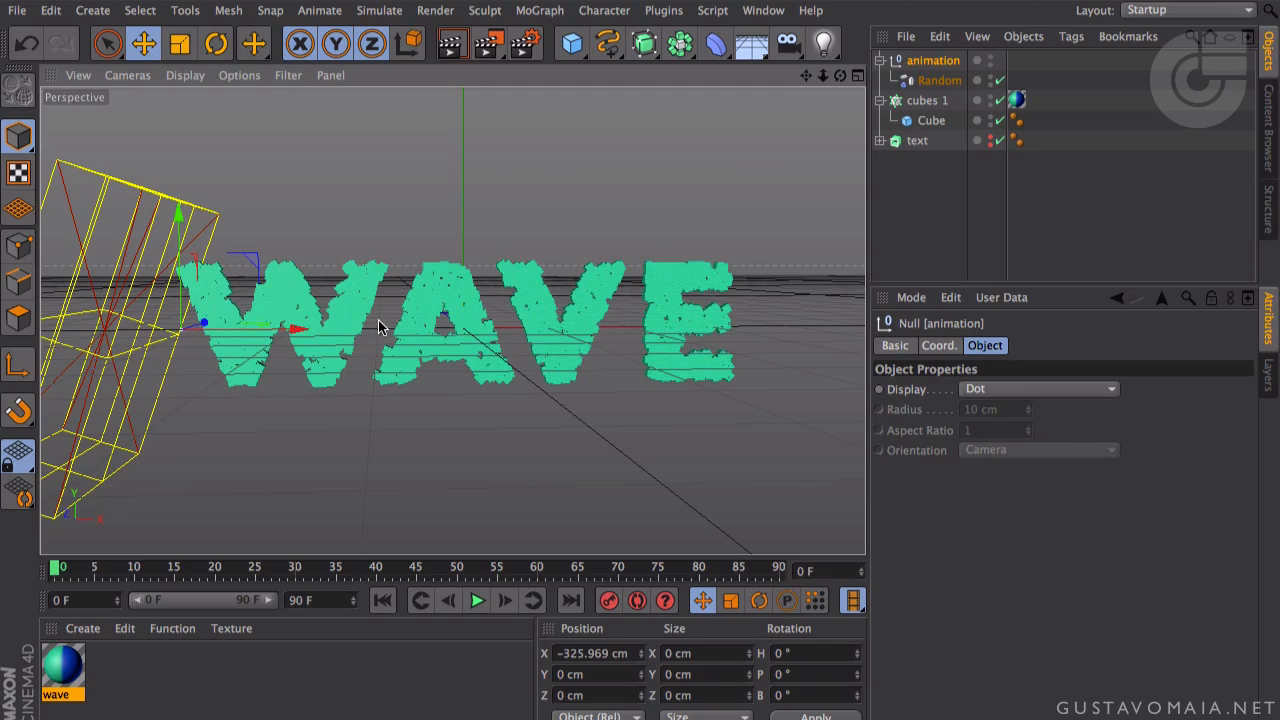
pyautogui.scroll(-5, 378, 325)
pyautogui.moveTo(378, 327); pyautogui.dragTo(368, 328)
pyautogui.keyDown('alt'); pyautogui.moveTo(424, 384); pyautogui.dragTo(397, 370); pyautogui.keyUp('alt')
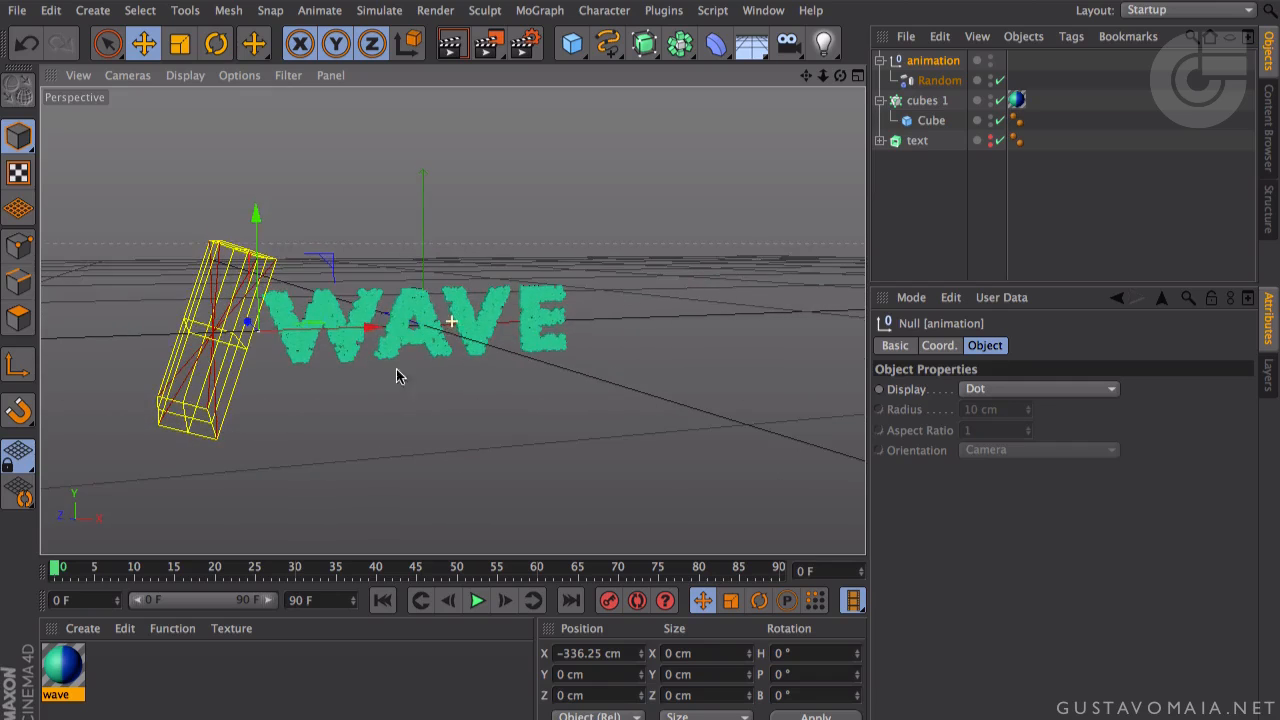
pyautogui.moveTo(368, 325); pyautogui.dragTo(361, 325)
pyautogui.keyDown('alt'); pyautogui.moveTo(452, 329); pyautogui.dragTo(381, 311); pyautogui.keyUp('alt')
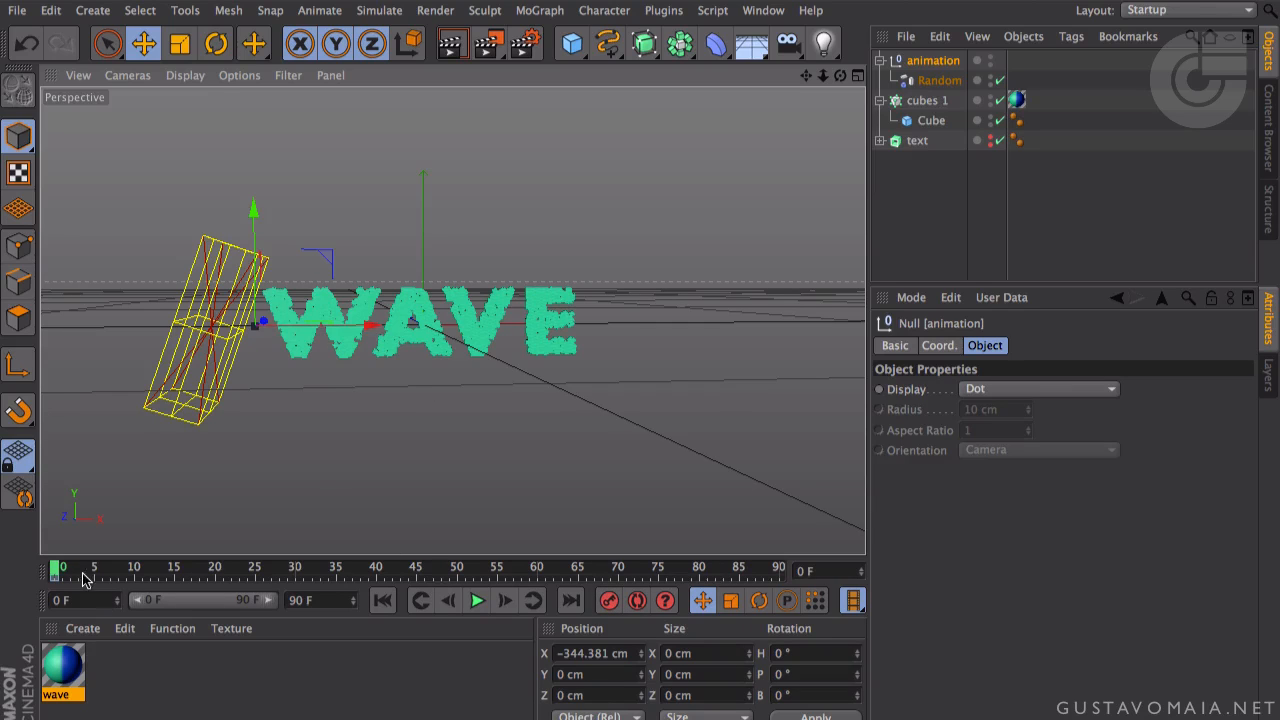
# - At frame 90, move the animation null past the letter E to about 517 cm in X and record a position keyframe
pyautogui.moveTo(70, 578); pyautogui.dragTo(820, 571)
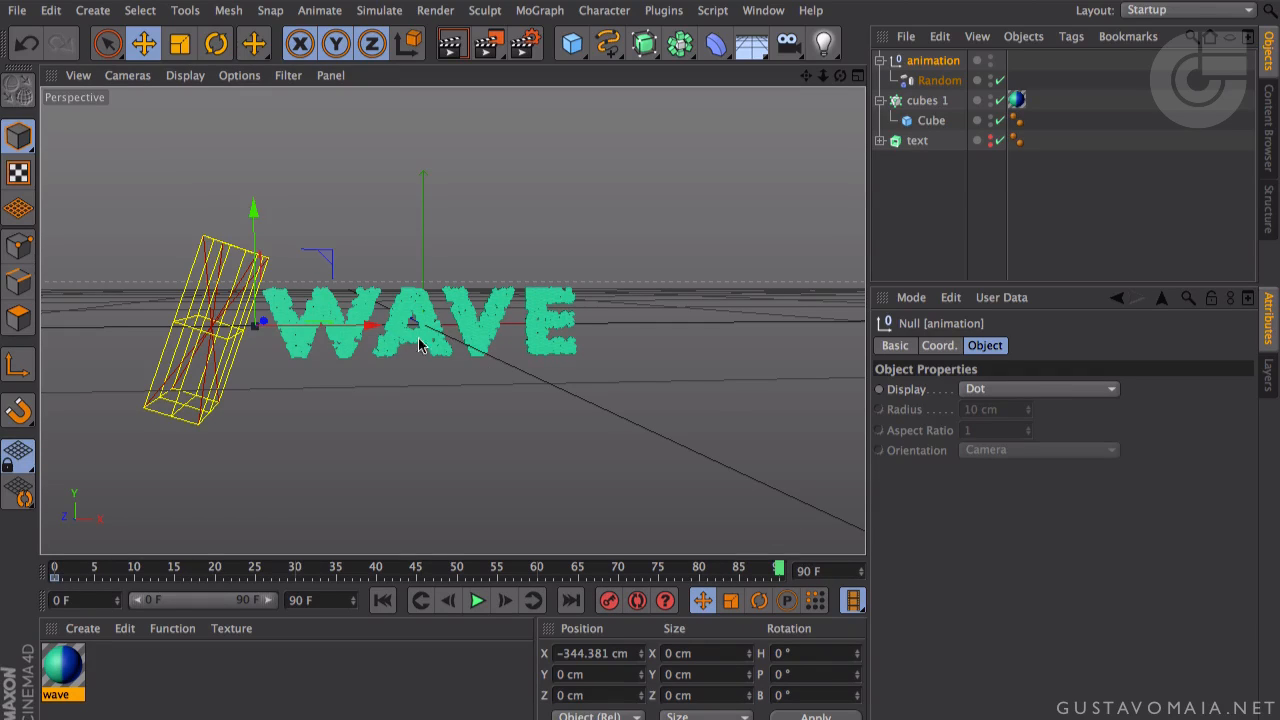
pyautogui.moveTo(368, 325); pyautogui.dragTo(763, 326)
pyautogui.keyDown('alt'); pyautogui.moveTo(651, 394); pyautogui.dragTo(604, 390); pyautogui.keyUp('alt')
pyautogui.click(607, 600)
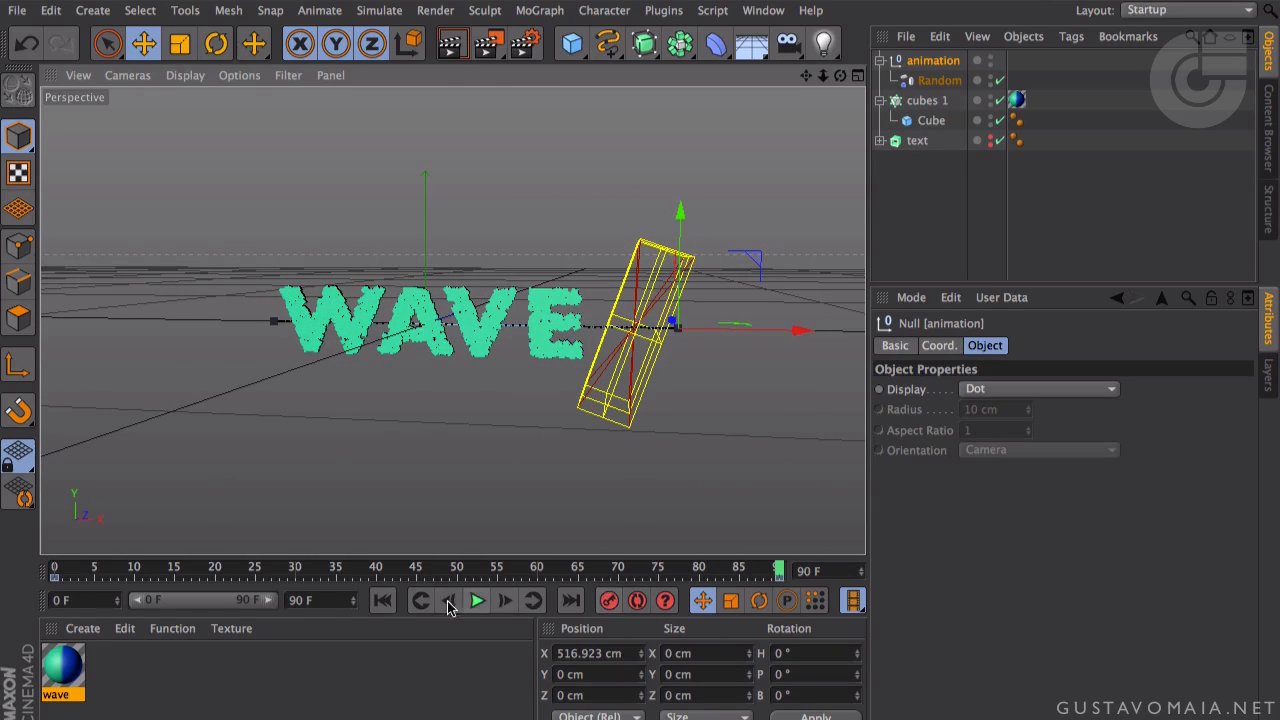
# - Play the effector's sweep across the text from the first frame, and return to frame 0
pyautogui.click(382, 600)
pyautogui.click(477, 600)
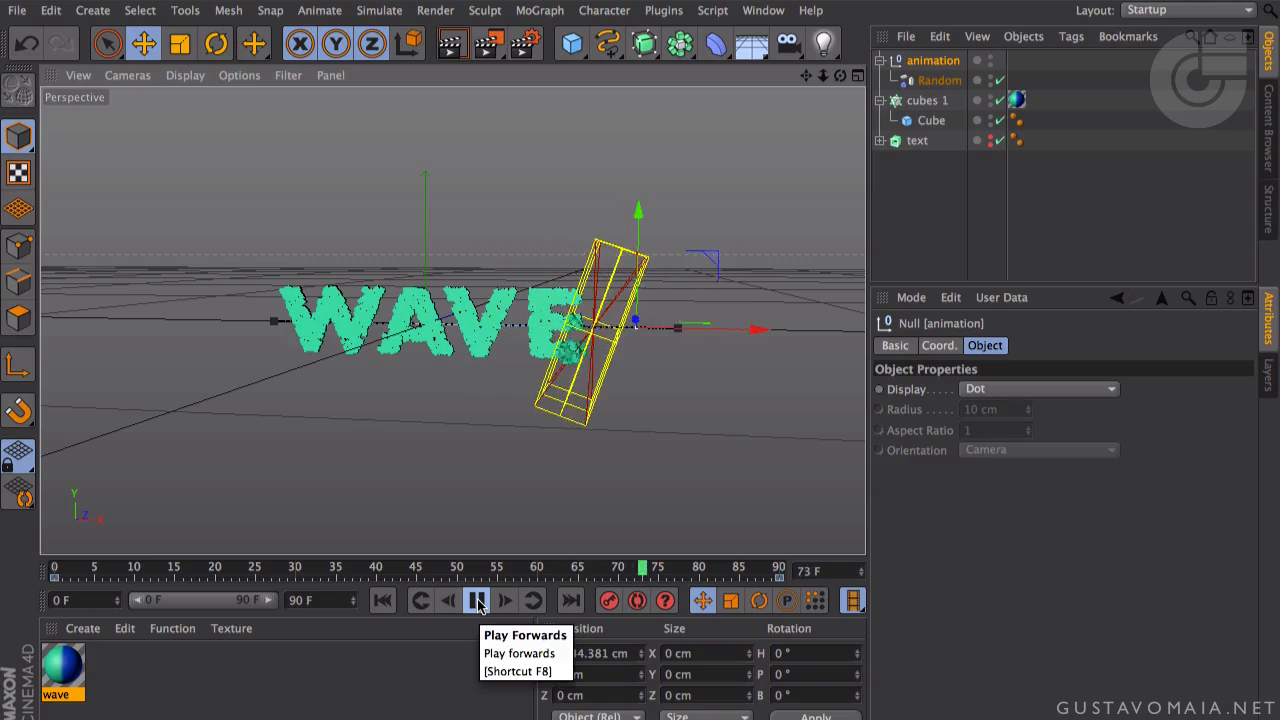
pyautogui.click(477, 600)
pyautogui.click(383, 600)
pyautogui.keyDown('alt'); pyautogui.moveTo(346, 501); pyautogui.dragTo(512, 414); pyautogui.keyUp('alt')
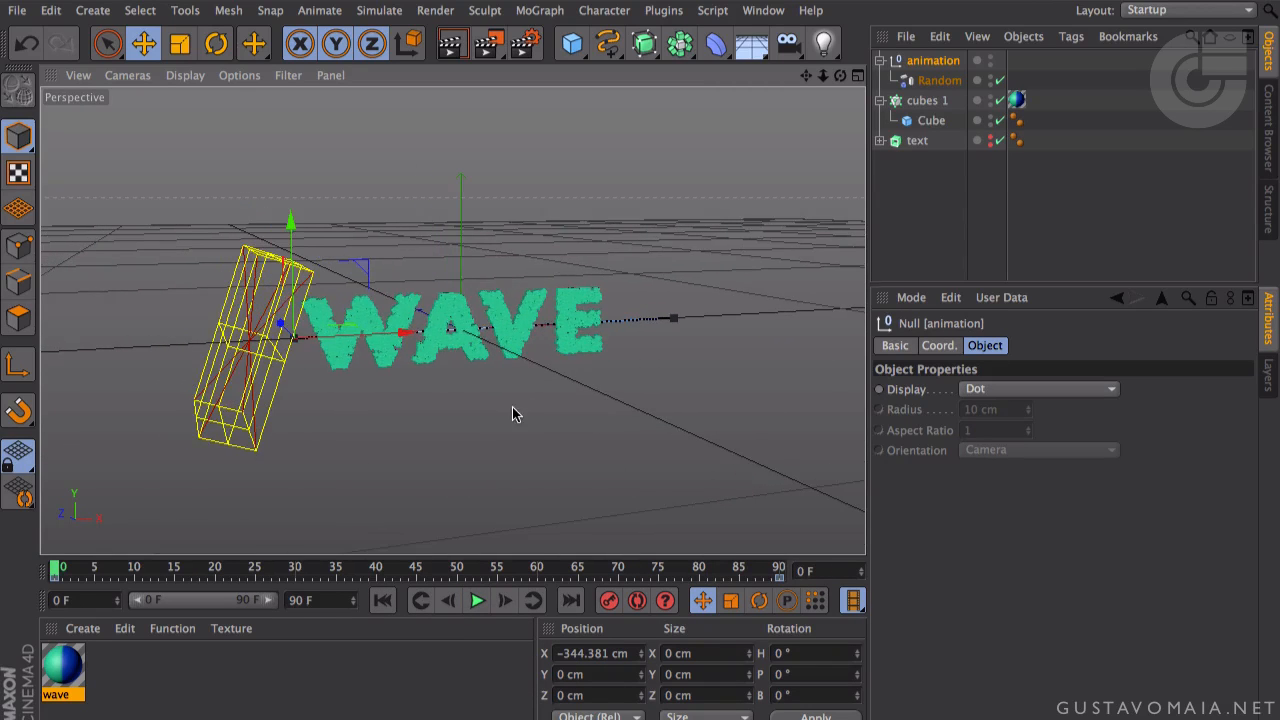
# - Set Offset U of the wave texture tag on cubes 1 to -520 % and keyframe it at frame 0
pyautogui.click(932, 102)
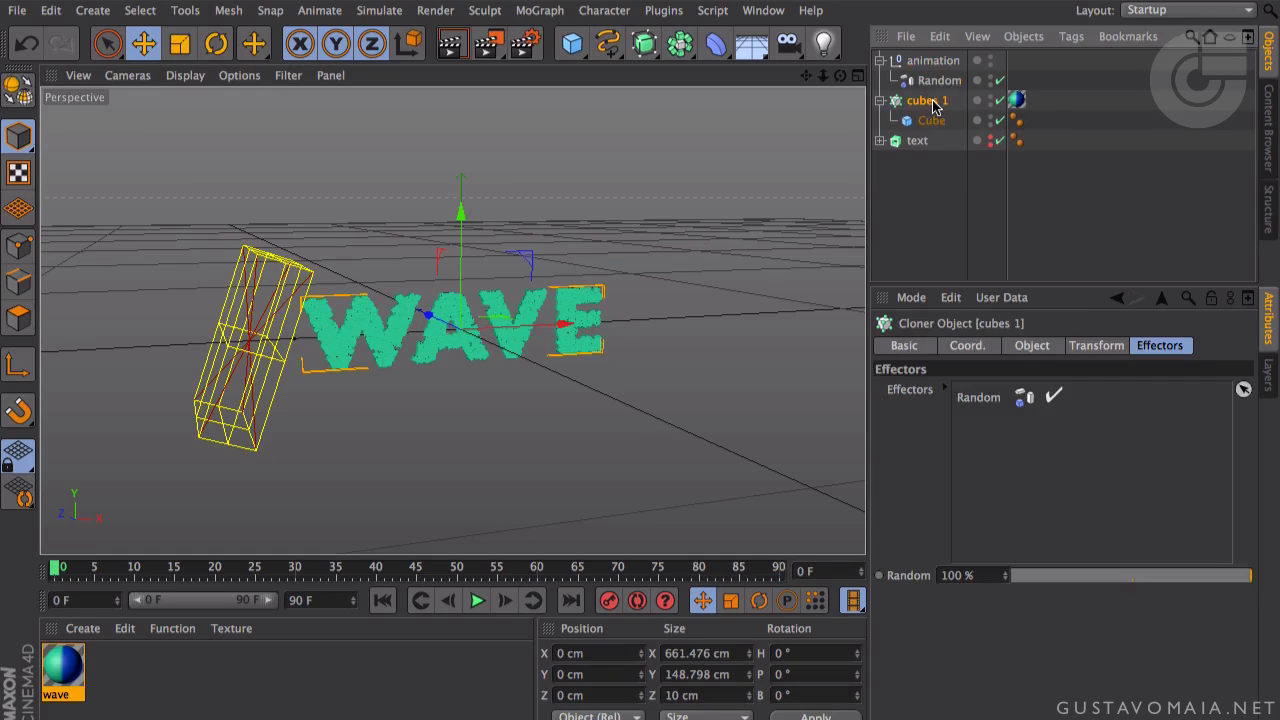
pyautogui.click(1018, 100)
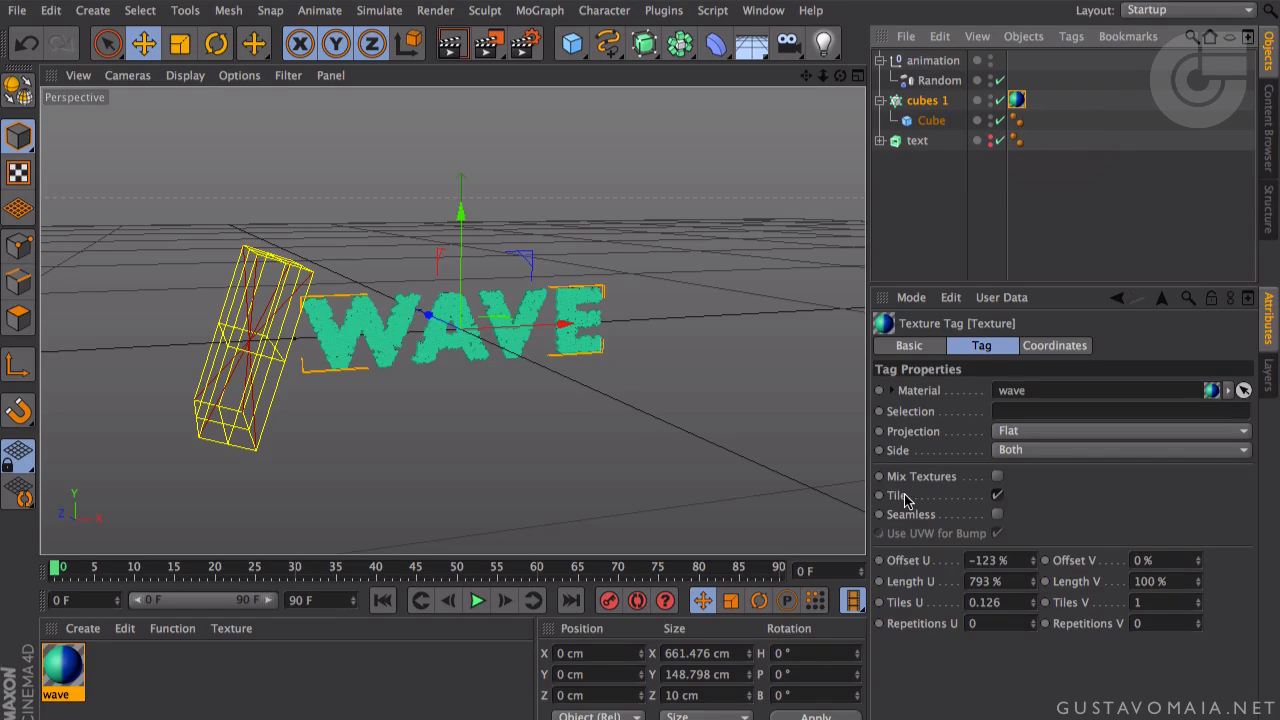
pyautogui.moveTo(1034, 562); pyautogui.dragTo(1034, 607)
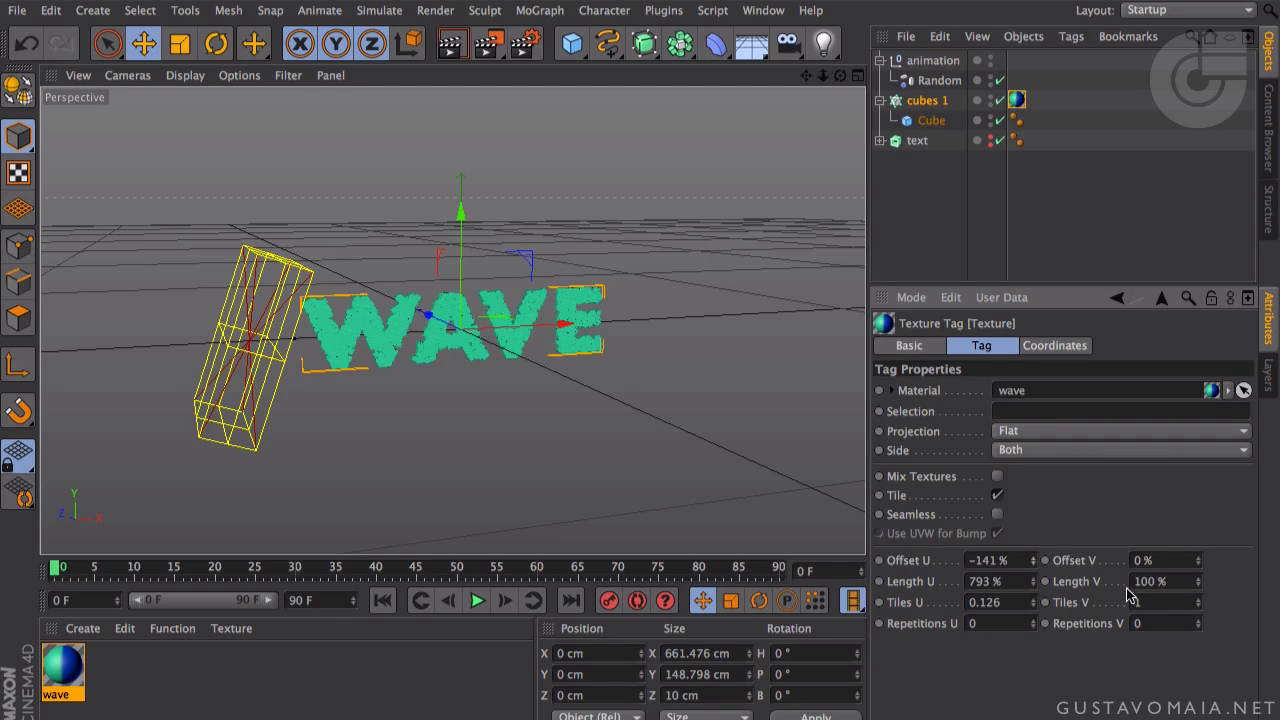
pyautogui.moveTo(1036, 570); pyautogui.dragTo(1036, 522)
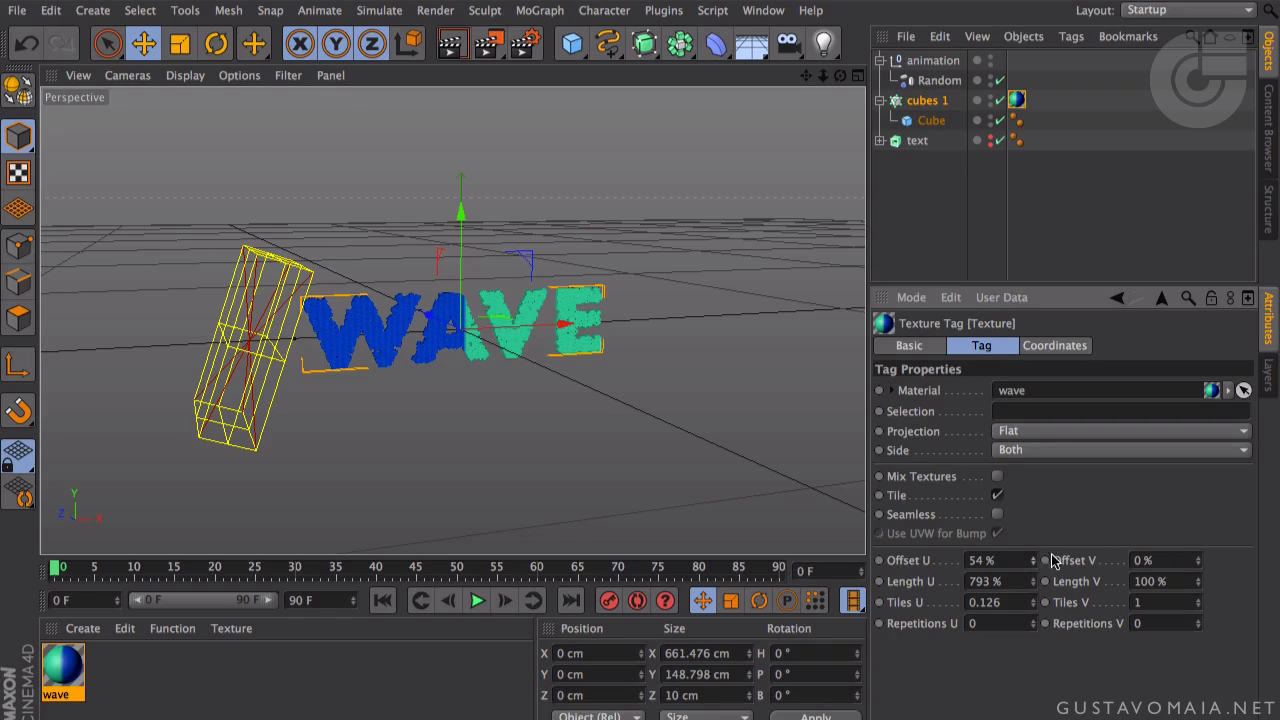
pyautogui.moveTo(1036, 522); pyautogui.dragTo(1036, 660)
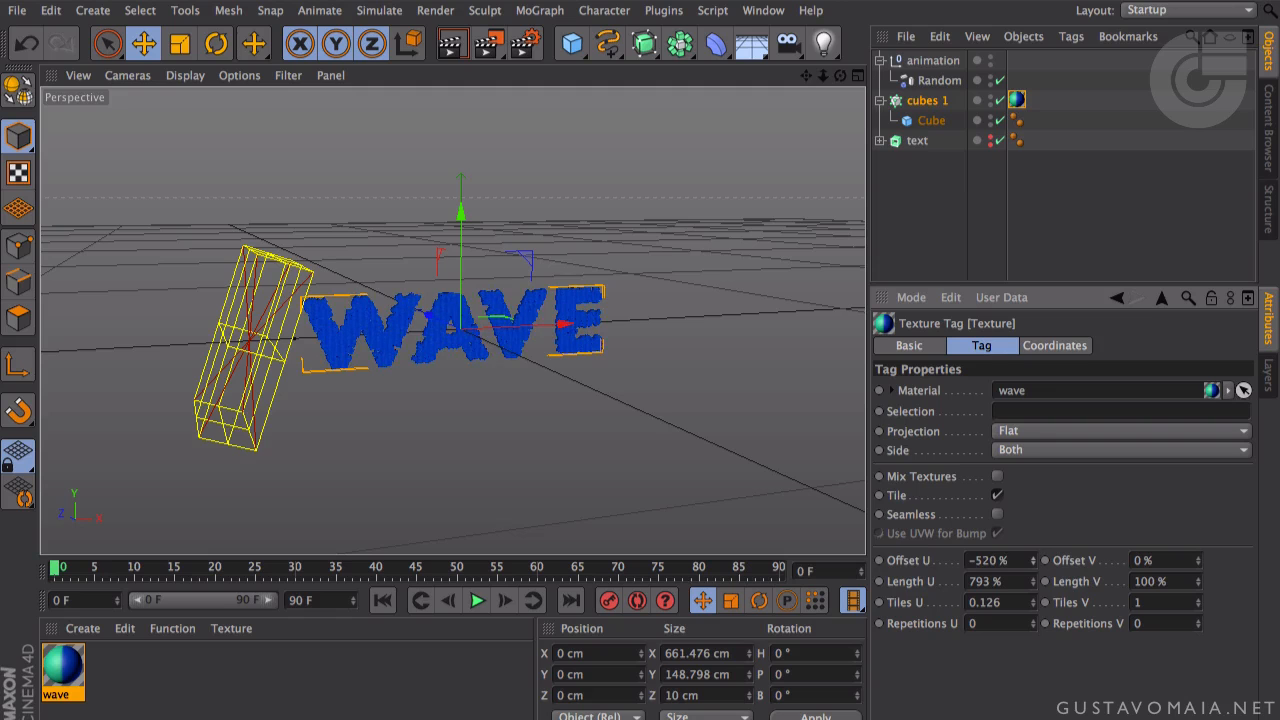
pyautogui.keyDown('alt'); pyautogui.moveTo(746, 195); pyautogui.dragTo(679, 173); pyautogui.keyUp('alt')
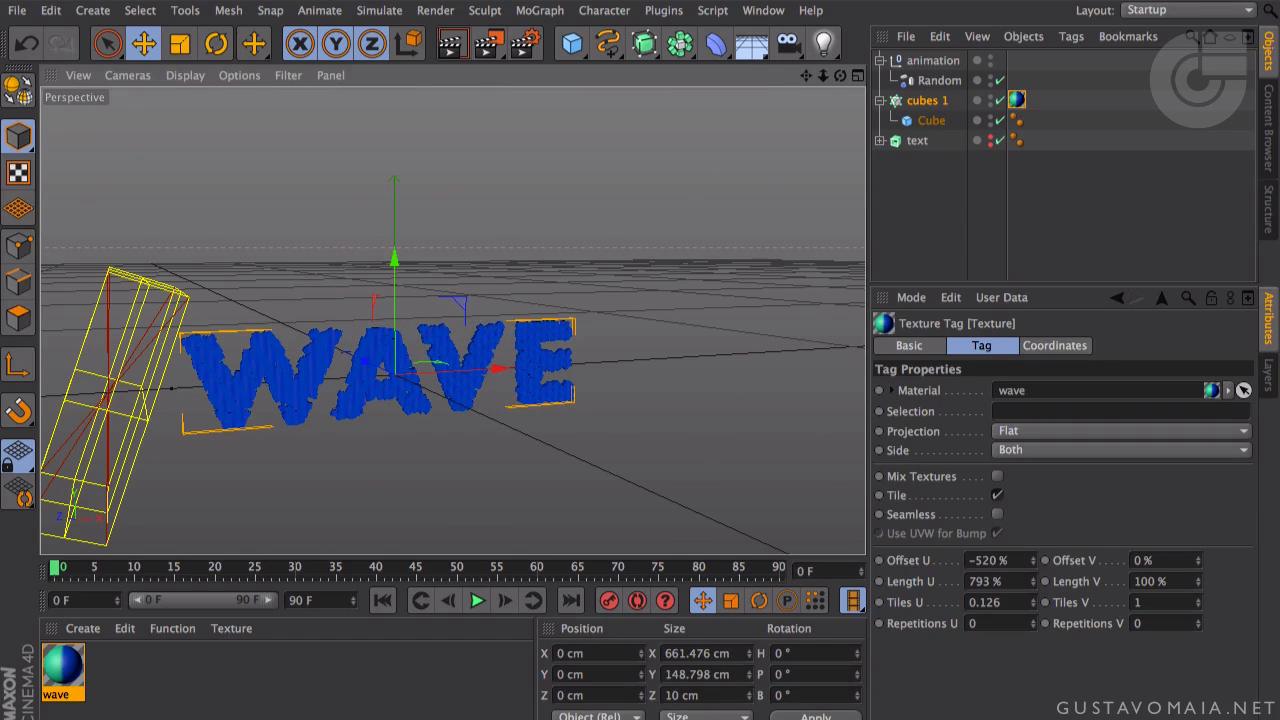
pyautogui.keyDown('ctrl'); pyautogui.click(880, 561); pyautogui.keyUp('ctrl')
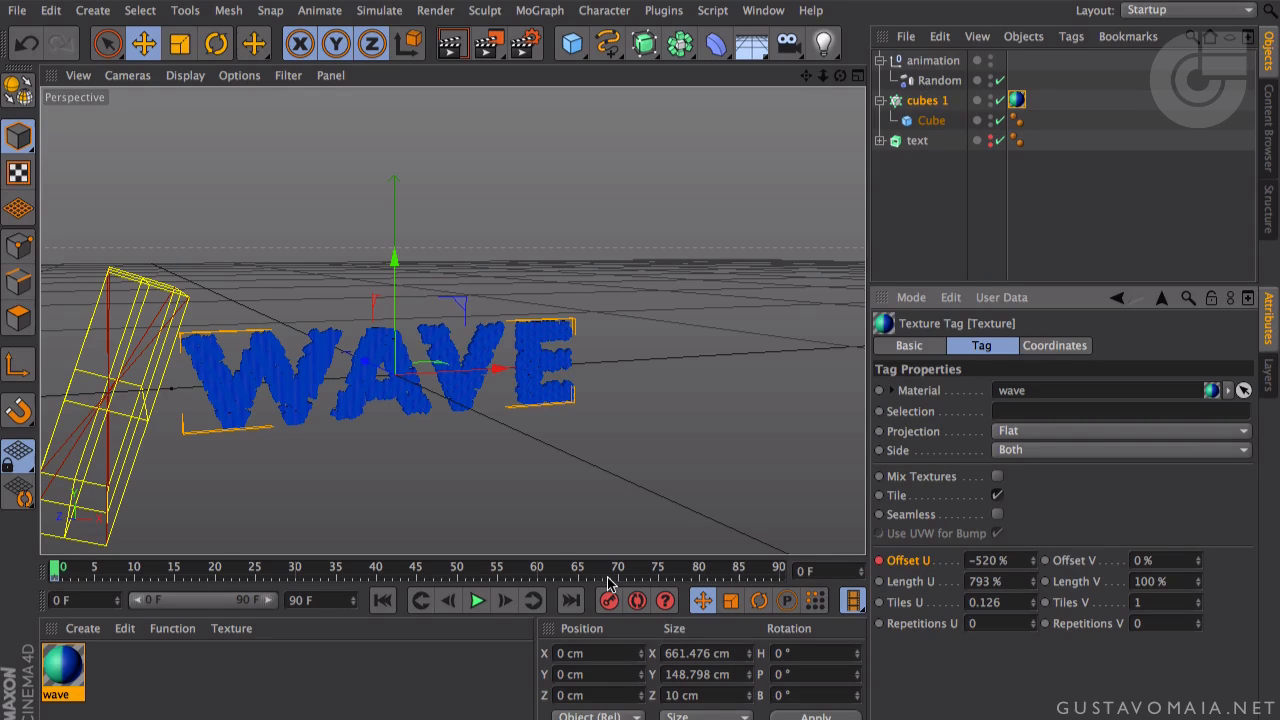
# - Keyframe the texture tag's Offset U at -141 % on frame 90, and play the animation from the start
pyautogui.moveTo(57, 571); pyautogui.dragTo(800, 572)
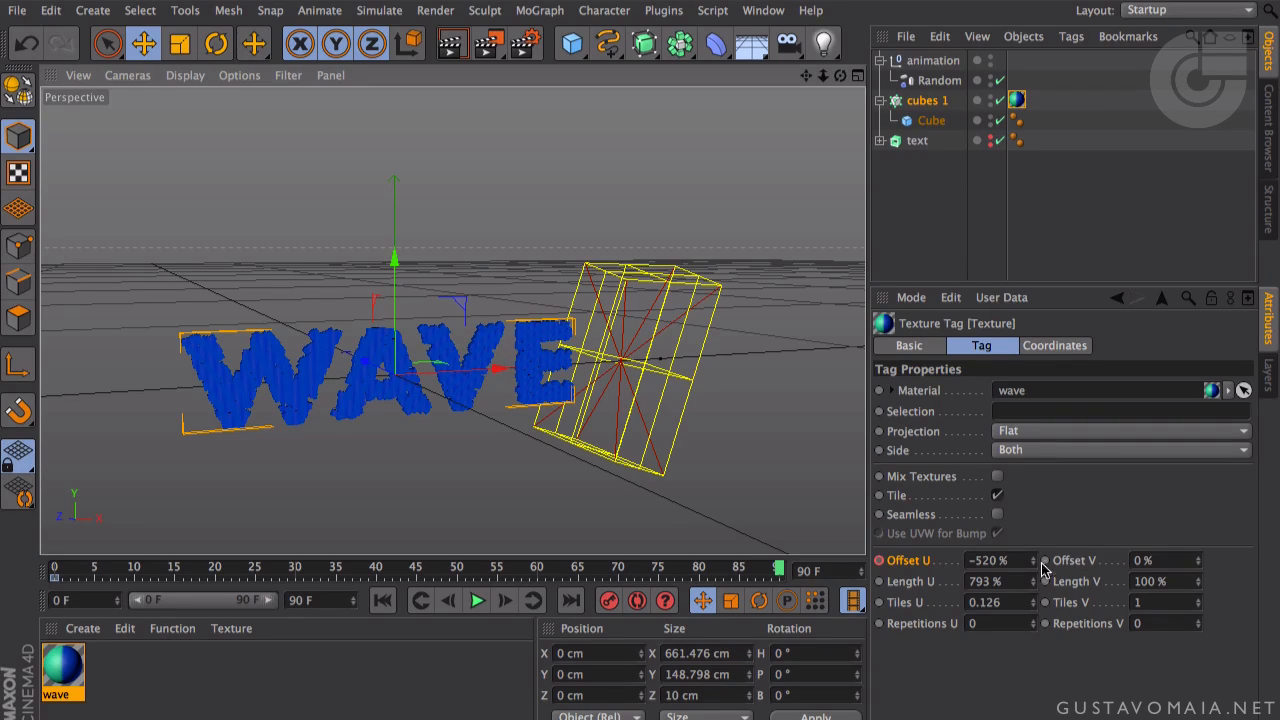
pyautogui.moveTo(1033, 562); pyautogui.dragTo(1033, 476)
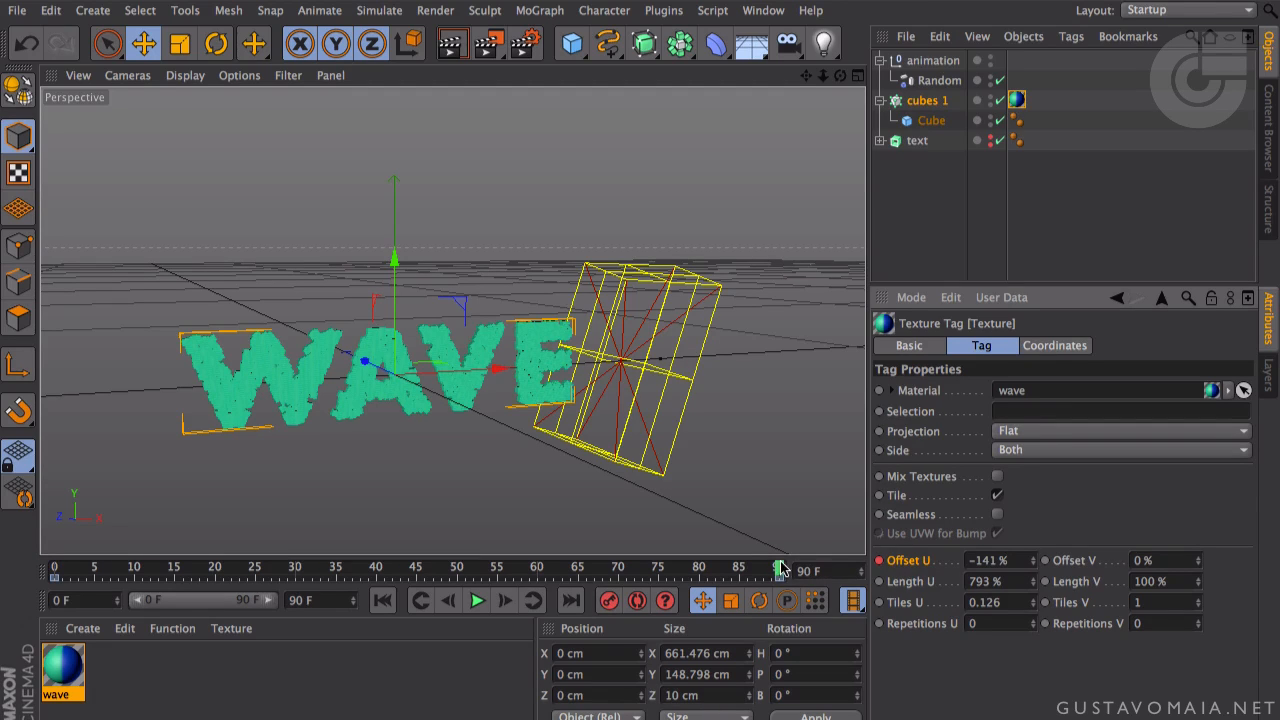
pyautogui.moveTo(783, 569); pyautogui.dragTo(56, 569)
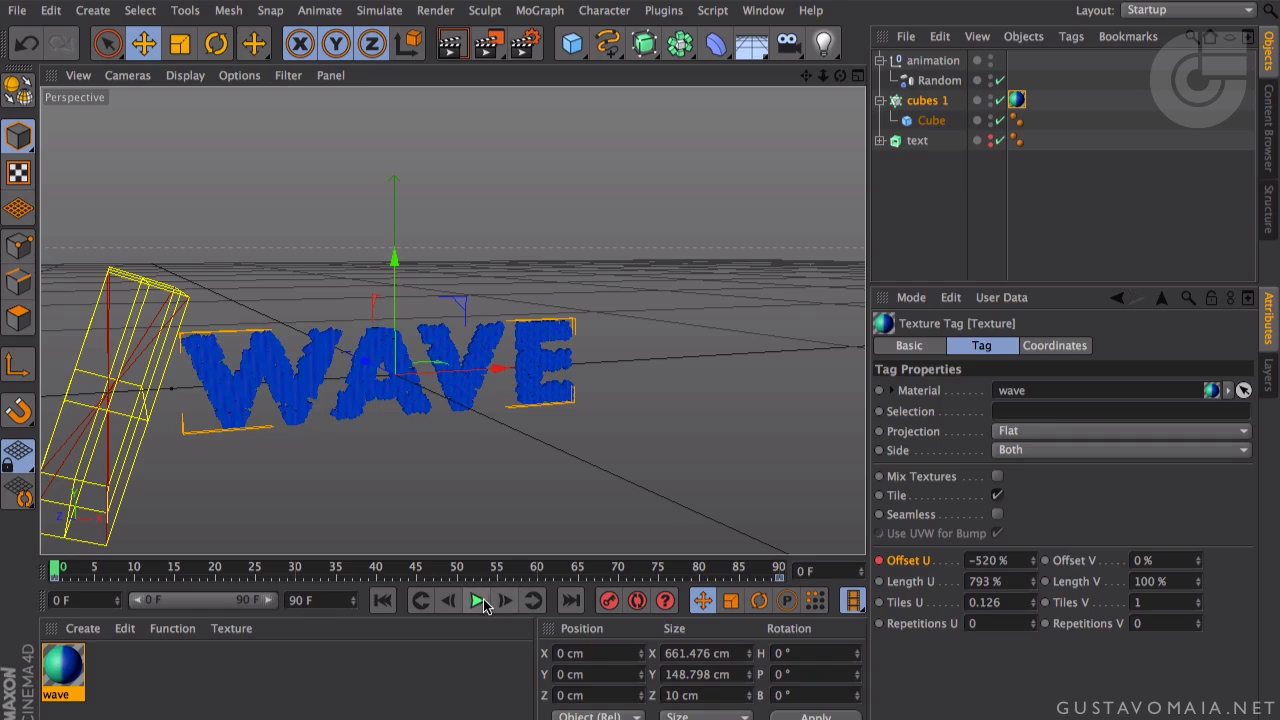
pyautogui.click(481, 603)
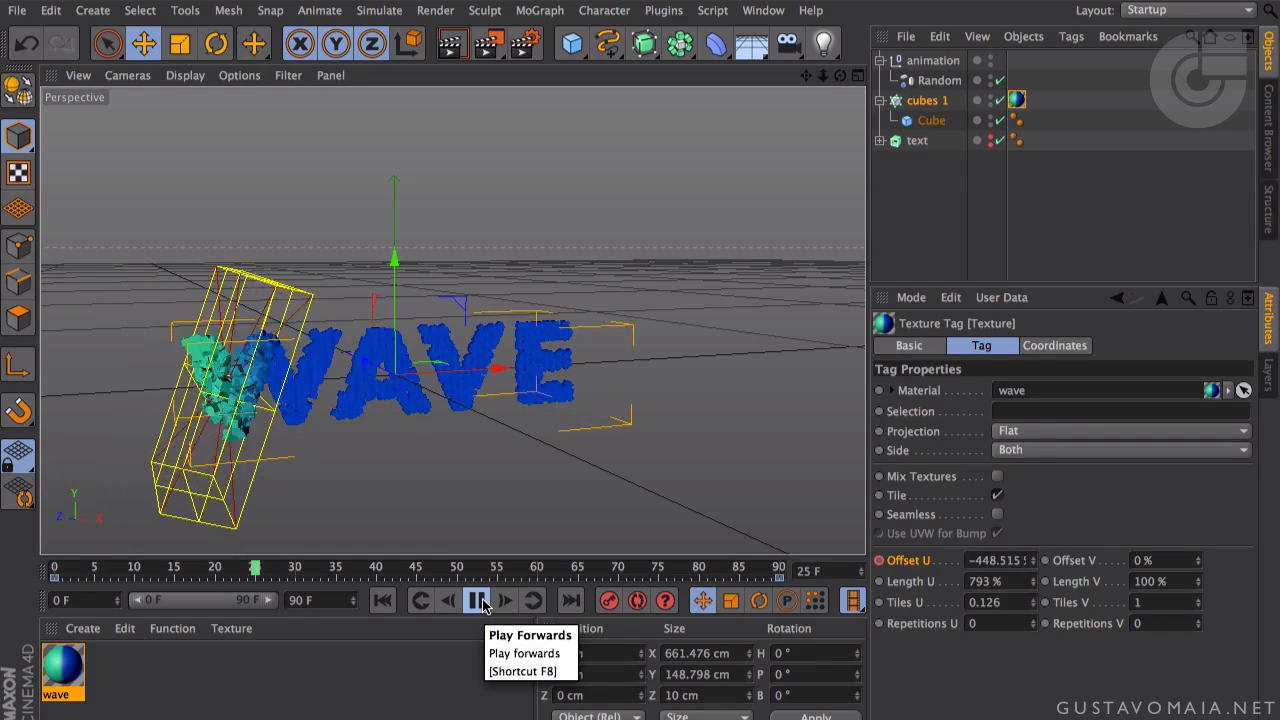
# - Play the animation, scrub the timeline to examine the wave and colour change on the letters up close, and return to frame 0
pyautogui.click(478, 601)
pyautogui.keyDown('alt'); pyautogui.moveTo(462, 387); pyautogui.dragTo(429, 369); pyautogui.keyUp('alt')
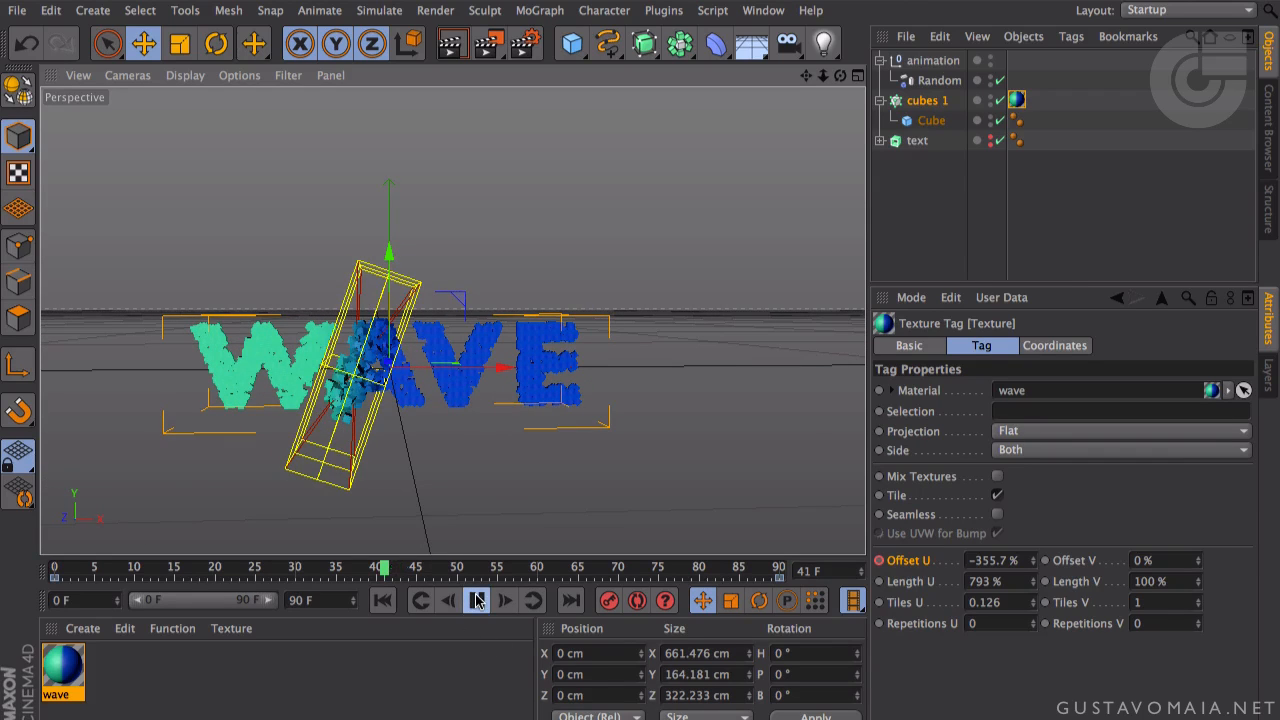
pyautogui.click(477, 600)
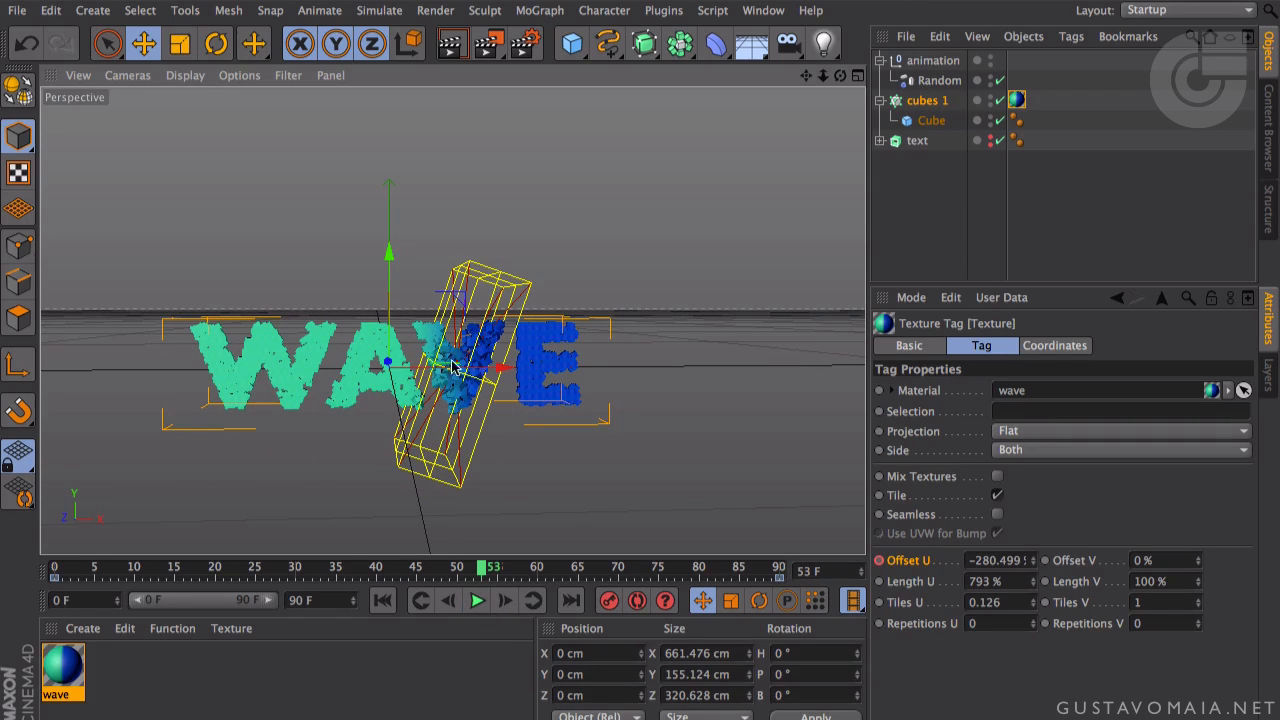
pyautogui.scroll(6, 490, 393)
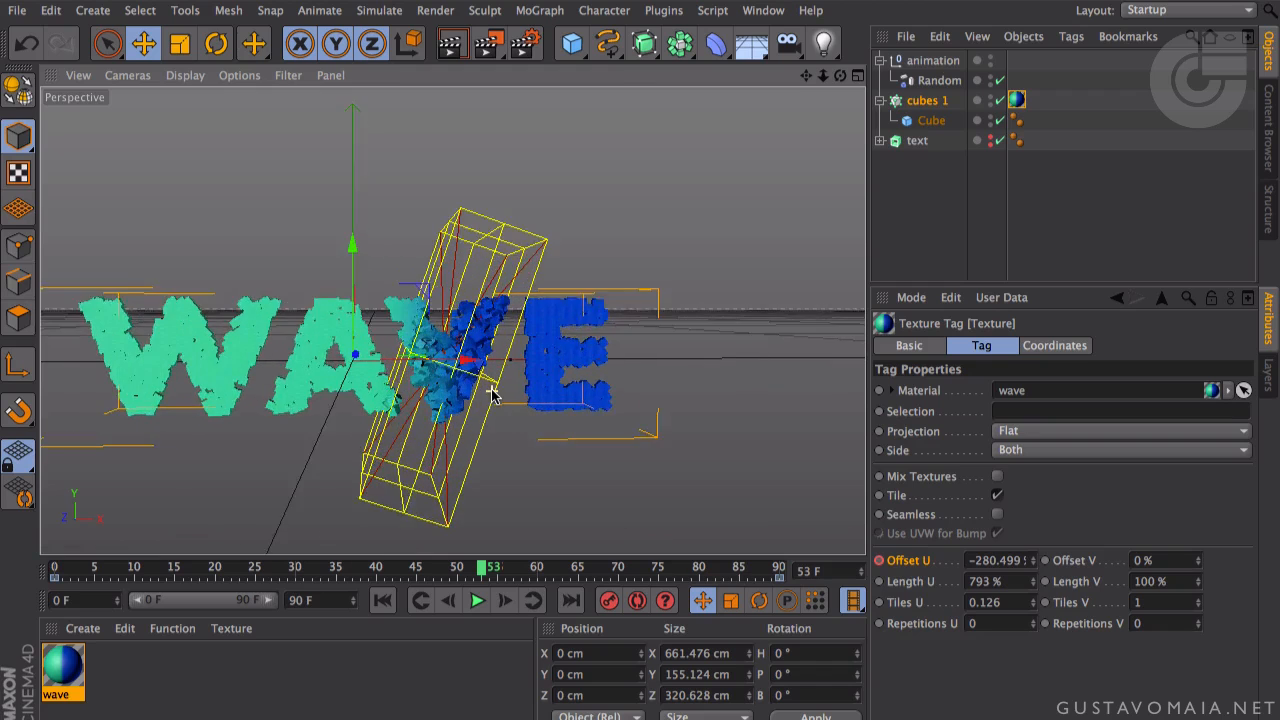
pyautogui.scroll(2, 490, 393)
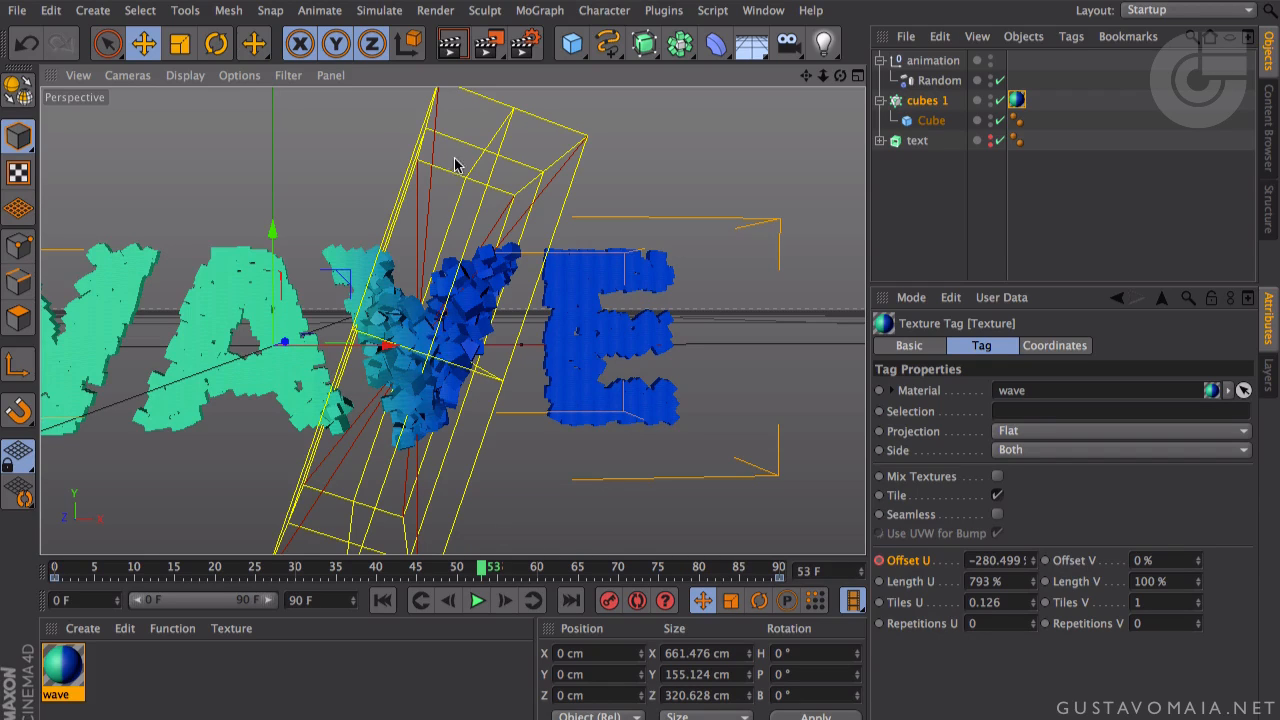
pyautogui.moveTo(482, 560); pyautogui.dragTo(714, 570)
pyautogui.moveTo(528, 577); pyautogui.dragTo(396, 575)
pyautogui.click(382, 600)
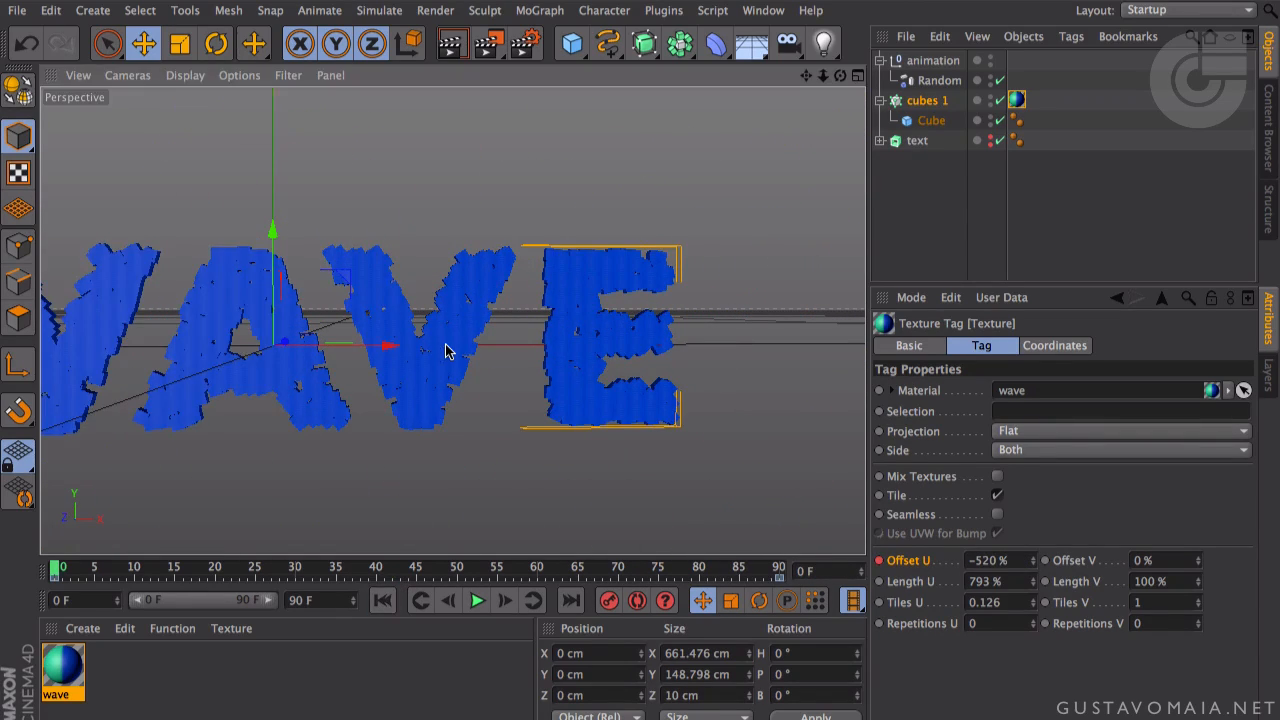
# - Go to frame 2 and add a spot light to the scene
pyautogui.scroll(-5, 447, 349)
pyautogui.scroll(-1, 447, 349)
pyautogui.keyDown('alt'); pyautogui.moveTo(367, 247); pyautogui.dragTo(454, 258, button='middle'); pyautogui.keyUp('alt')
pyautogui.keyDown('alt'); pyautogui.moveTo(454, 258); pyautogui.dragTo(464, 225); pyautogui.keyUp('alt')
pyautogui.moveTo(60, 570)
pyautogui.mouseDown()
pyautogui.moveTo(699, 567)
pyautogui.moveTo(3, 566)
pyautogui.moveTo(556, 566)
pyautogui.moveTo(70, 566)
pyautogui.mouseUp()
pyautogui.keyDown('alt'); pyautogui.moveTo(385, 300); pyautogui.dragTo(530, 360); pyautogui.keyUp('alt')
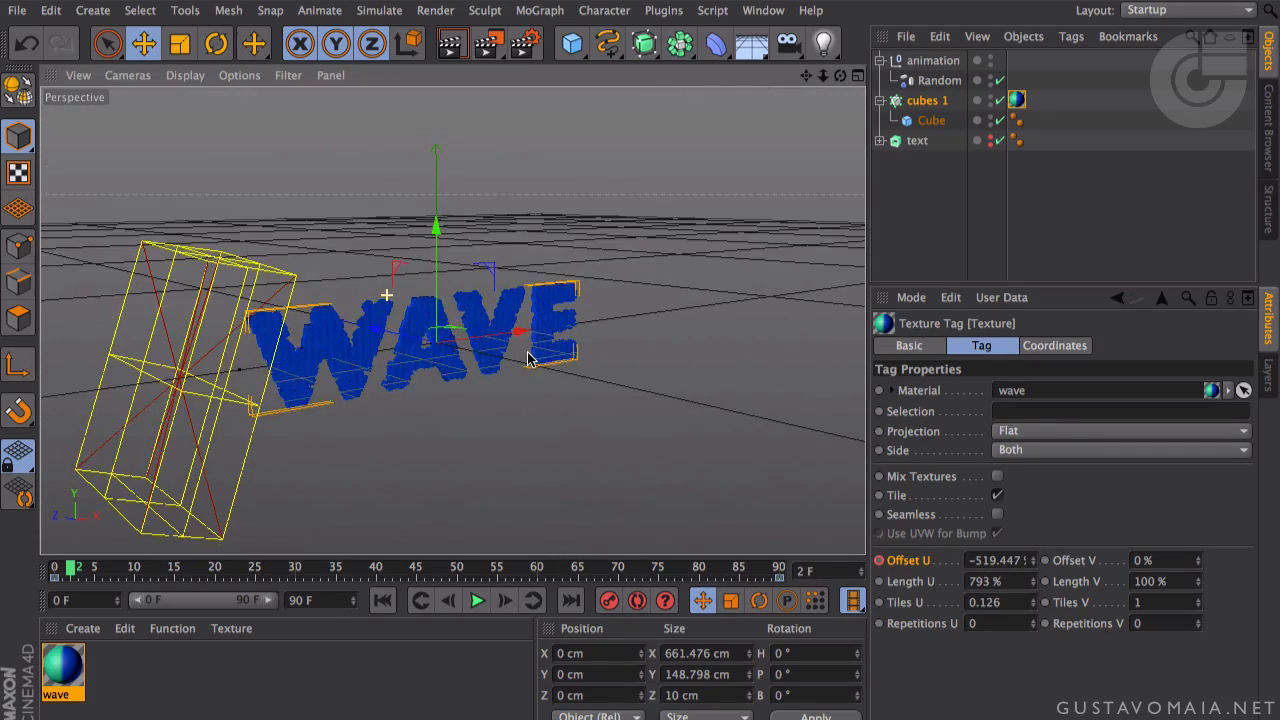
pyautogui.scroll(-5, 528, 358)
pyautogui.keyDown('alt'); pyautogui.moveTo(537, 295); pyautogui.dragTo(519, 253, button='middle'); pyautogui.keyUp('alt')
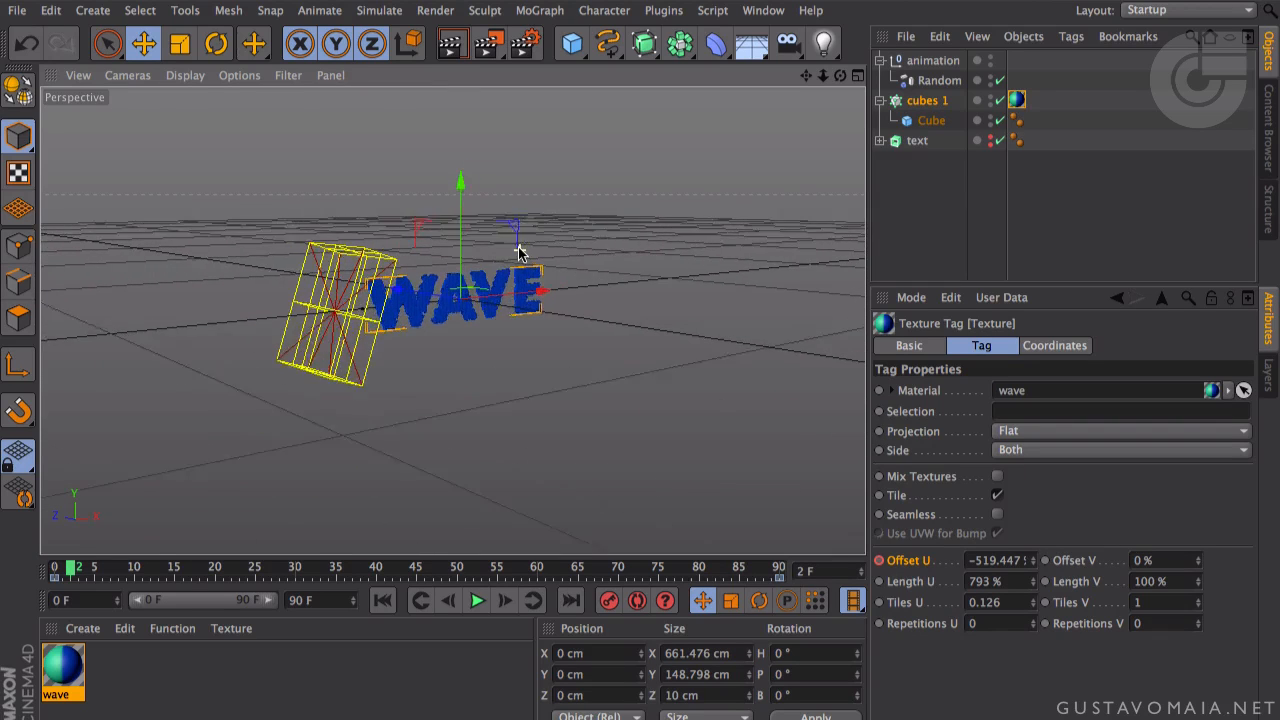
pyautogui.click(824, 43)
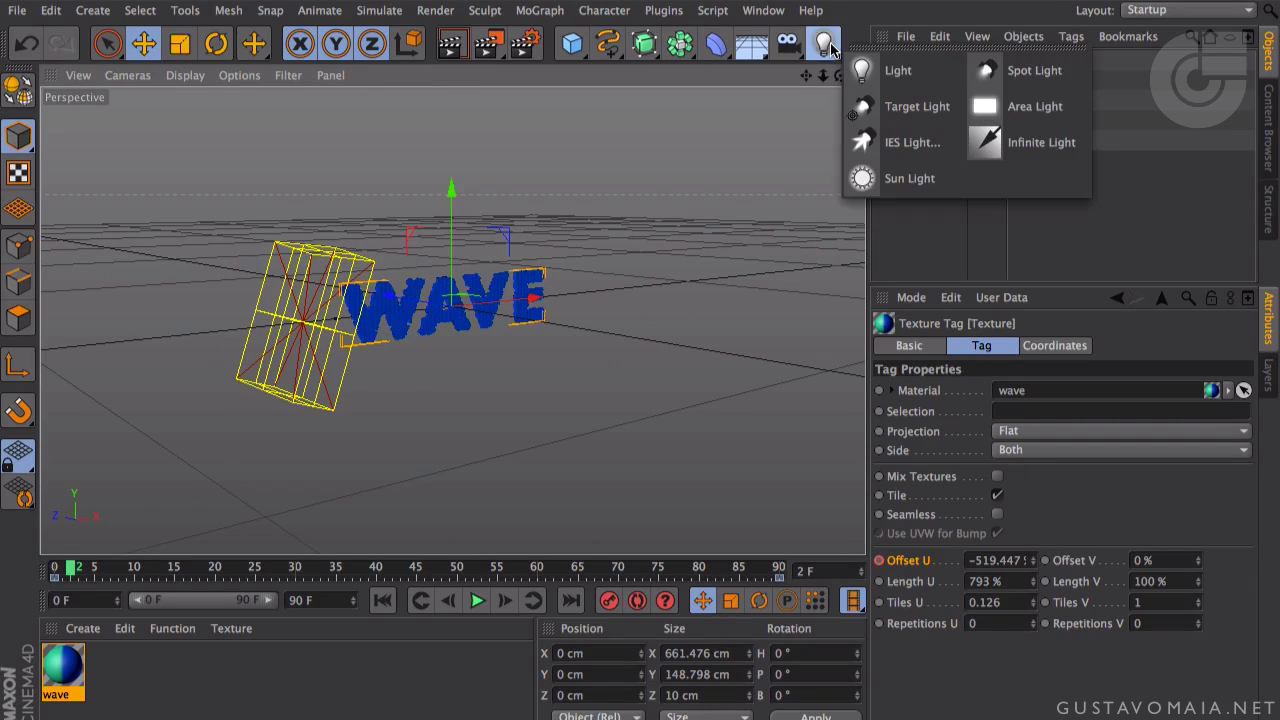
pyautogui.click(1028, 75)
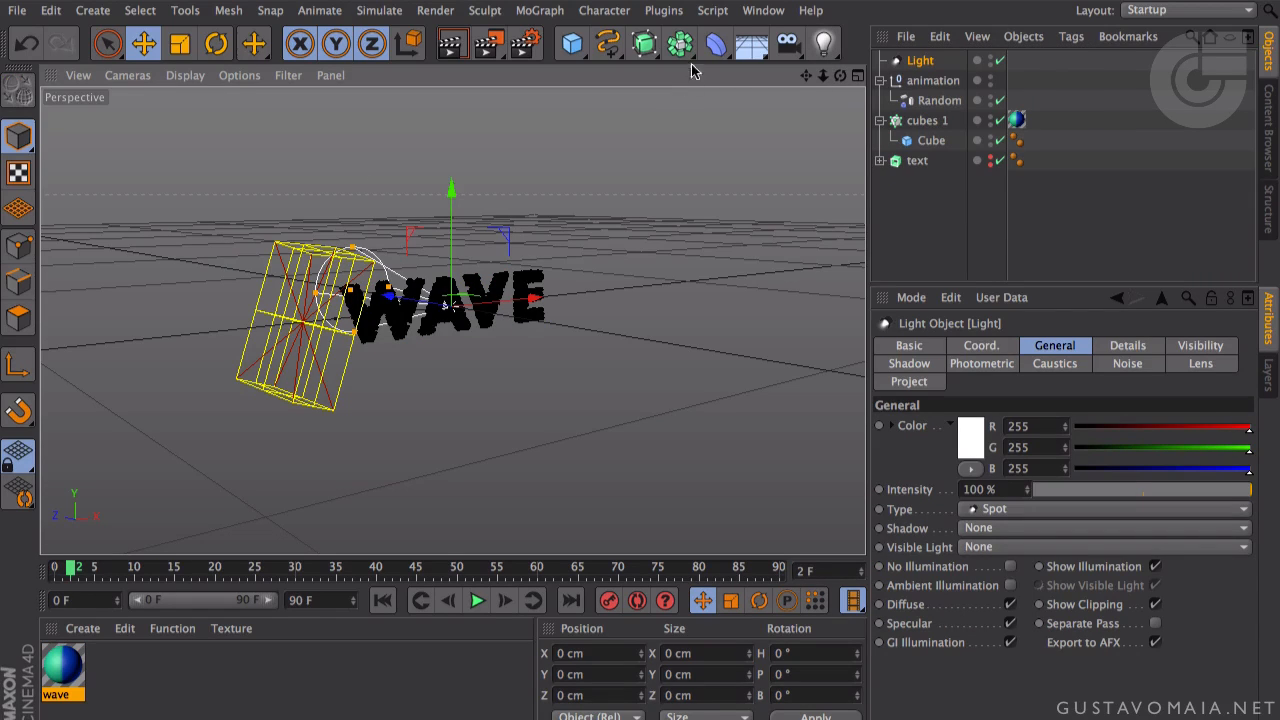
# - Create a MoGraph Cloner and make the spot light its child
pyautogui.click(539, 10)
pyautogui.moveTo(557, 42)
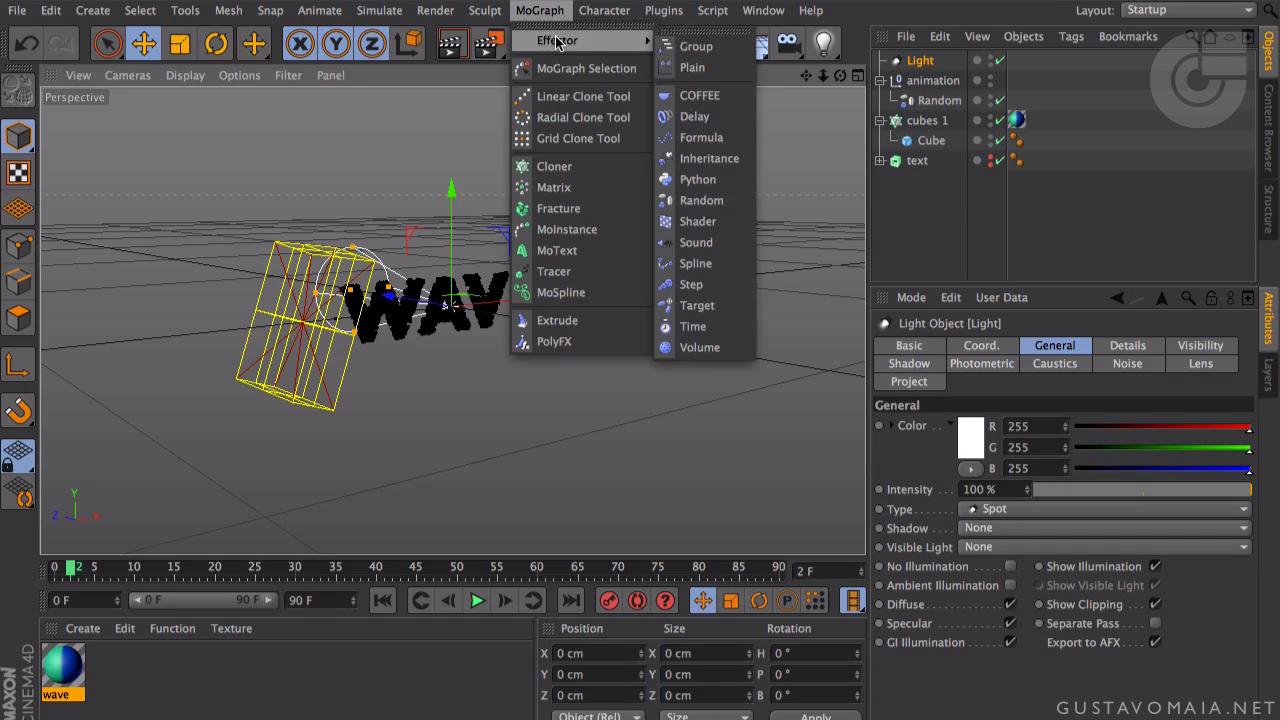
pyautogui.click(555, 166)
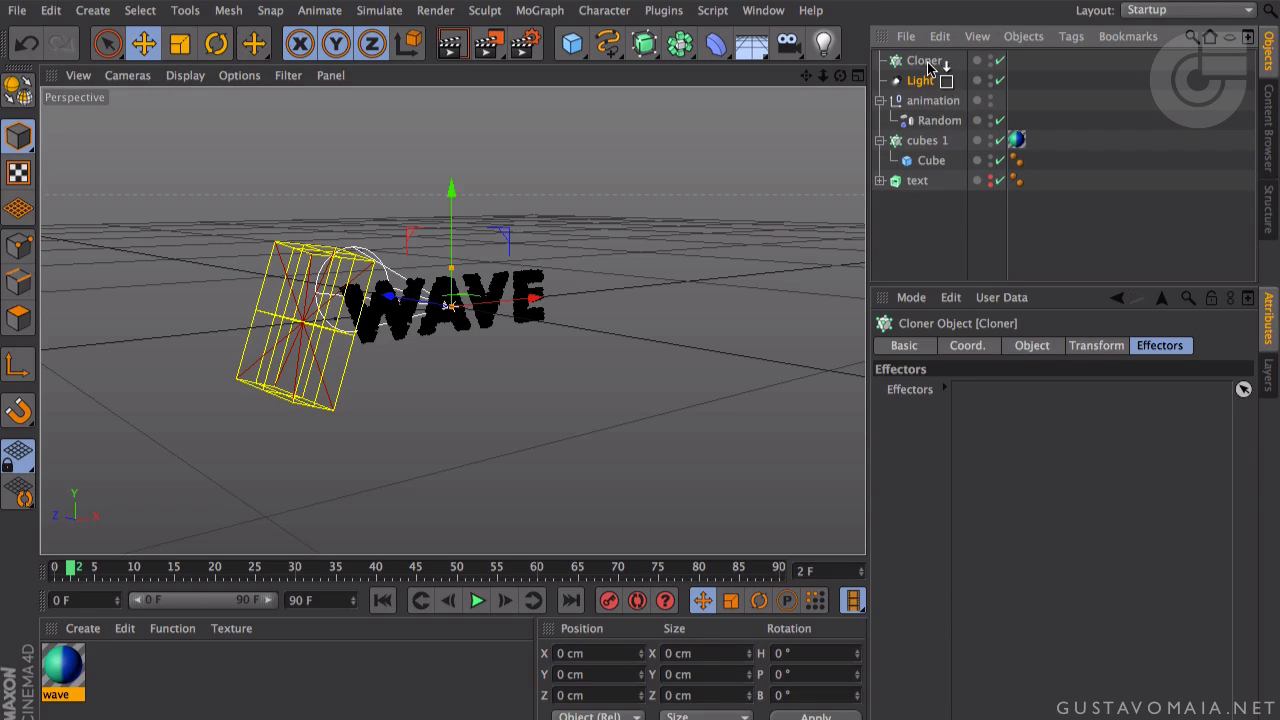
pyautogui.moveTo(927, 62); pyautogui.dragTo(926, 63)
pyautogui.click(926, 64)
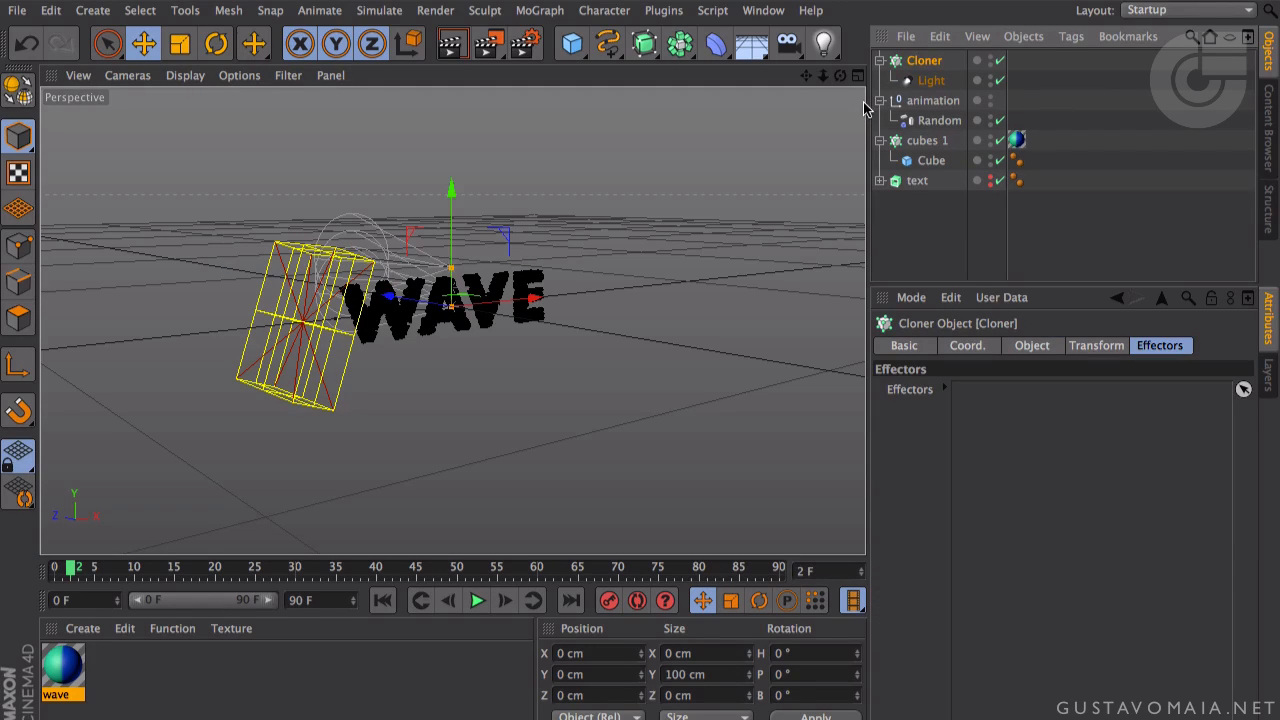
# - Rename the light's cloner as "Lights top"
pyautogui.doubleClick(926, 63)
pyautogui.write('L')
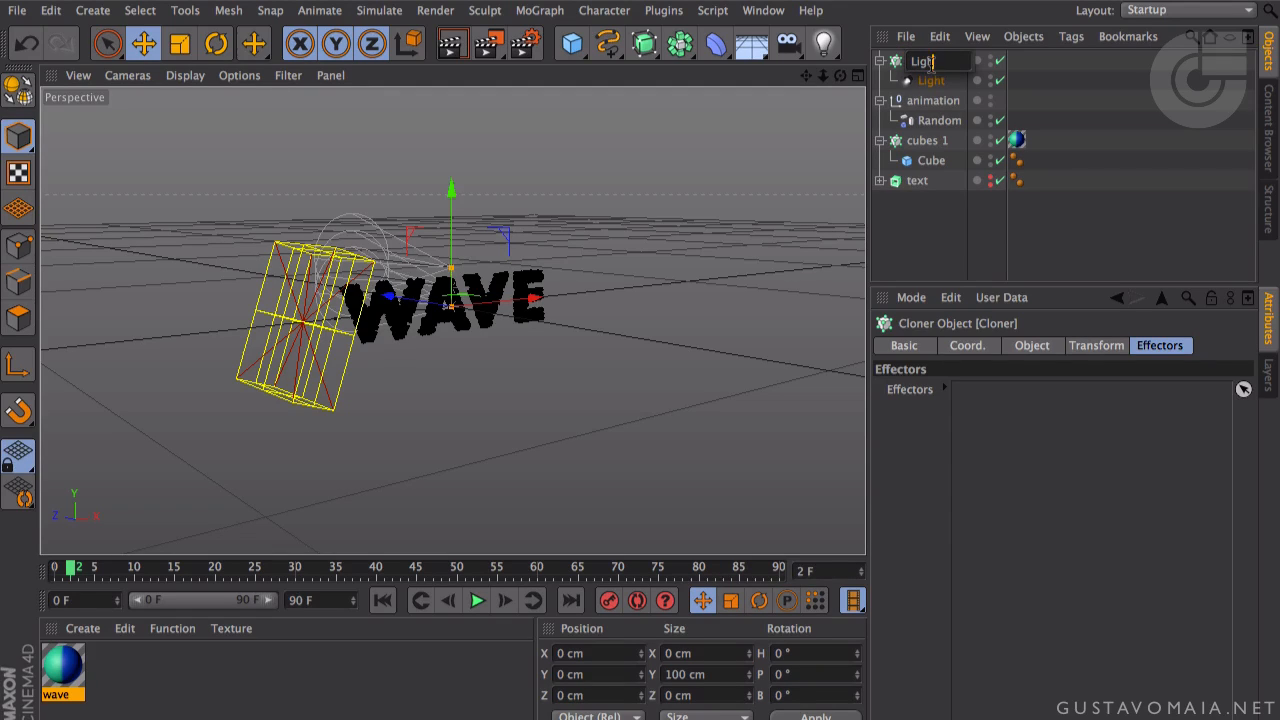
pyautogui.write('ights top')
pyautogui.press('Return')
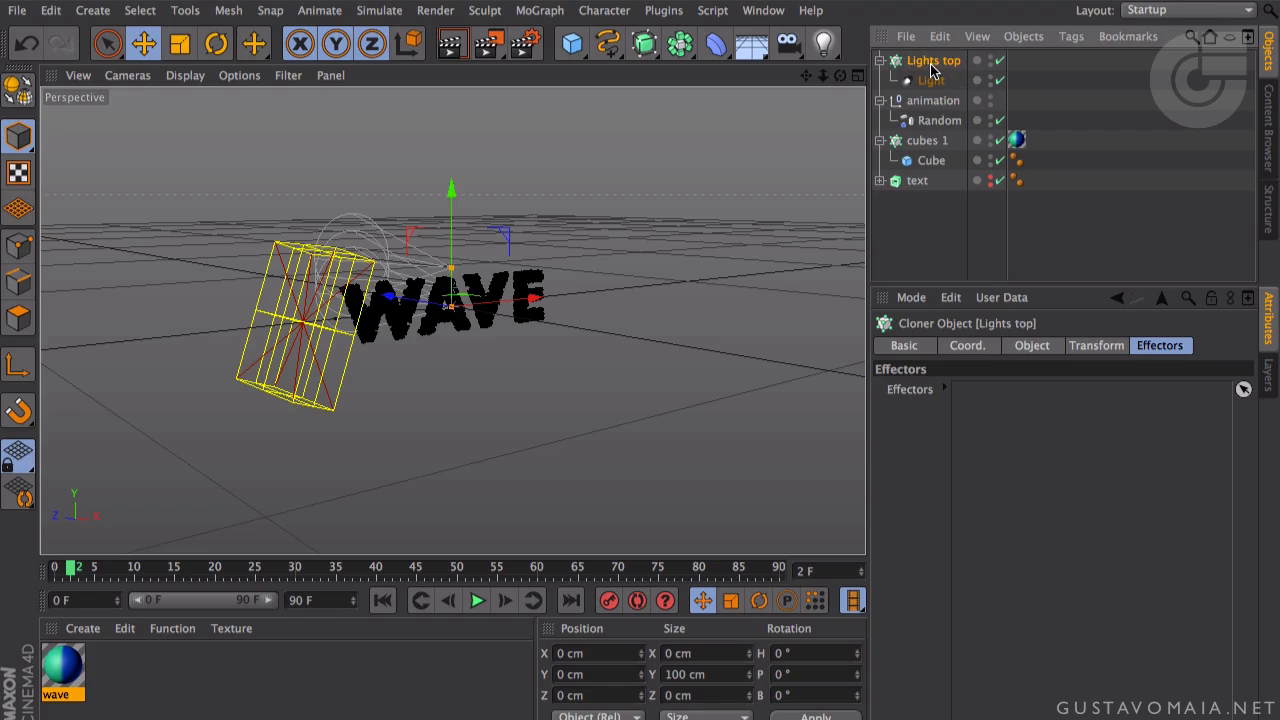
pyautogui.click(932, 81)
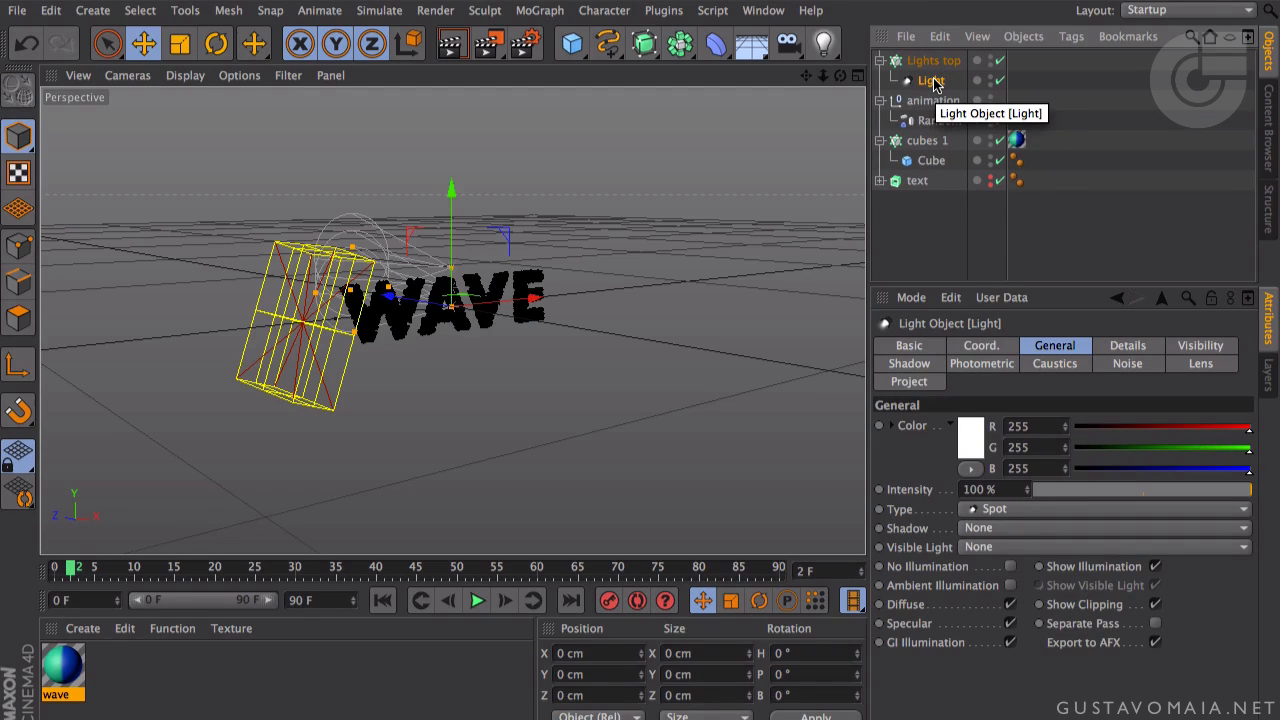
pyautogui.click(823, 43)
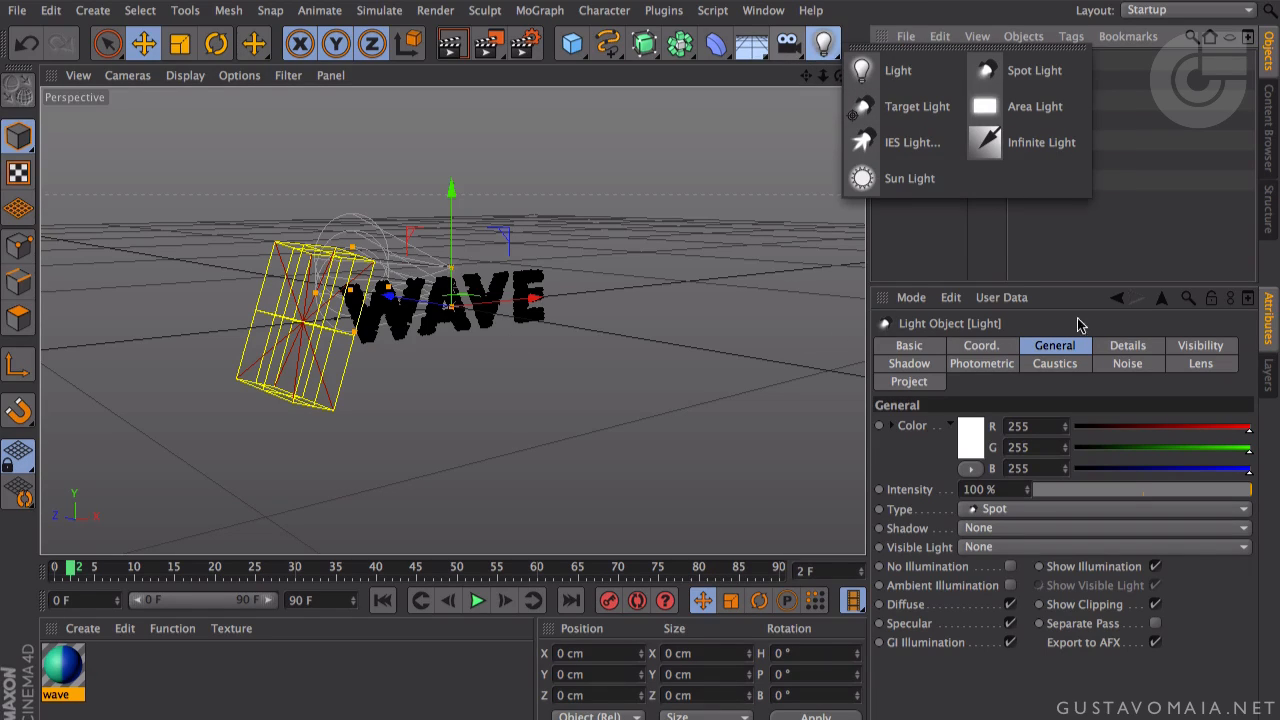
pyautogui.click(933, 100)
pyautogui.click(928, 79)
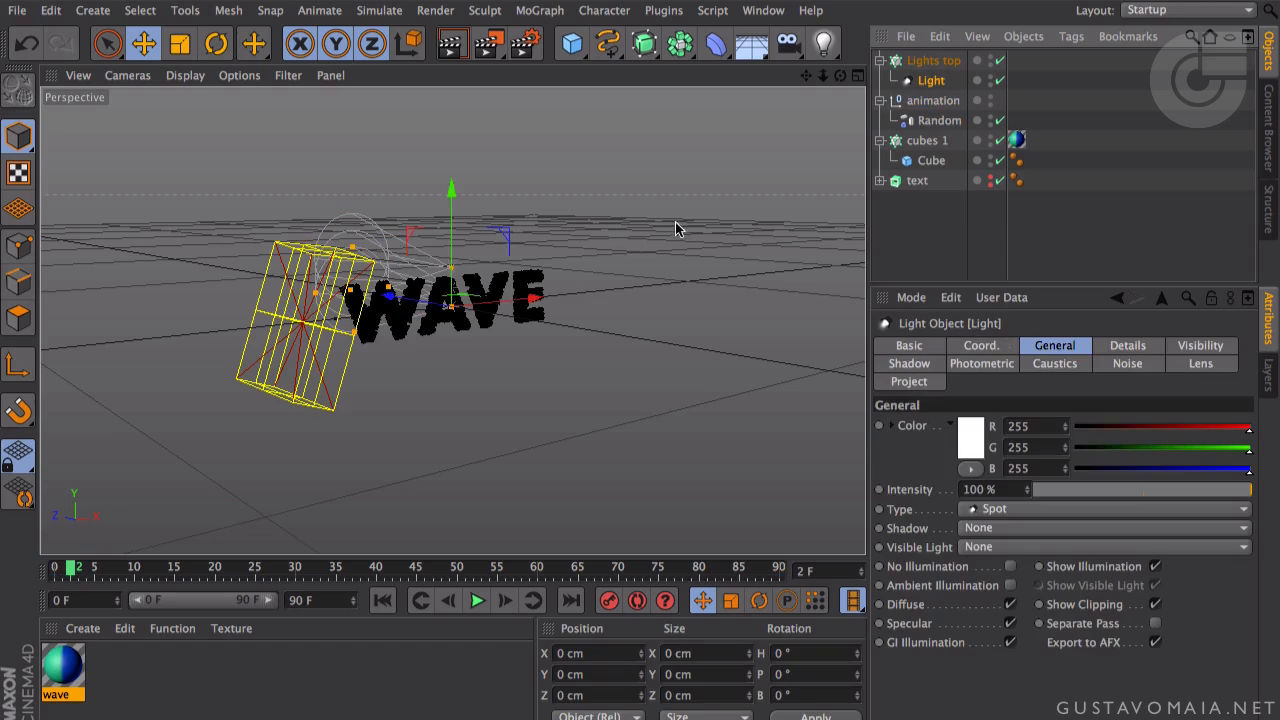
# - Set the Lights top cloner's mode to Radial
pyautogui.keyDown('alt'); pyautogui.moveTo(551, 306); pyautogui.dragTo(703, 377); pyautogui.keyUp('alt')
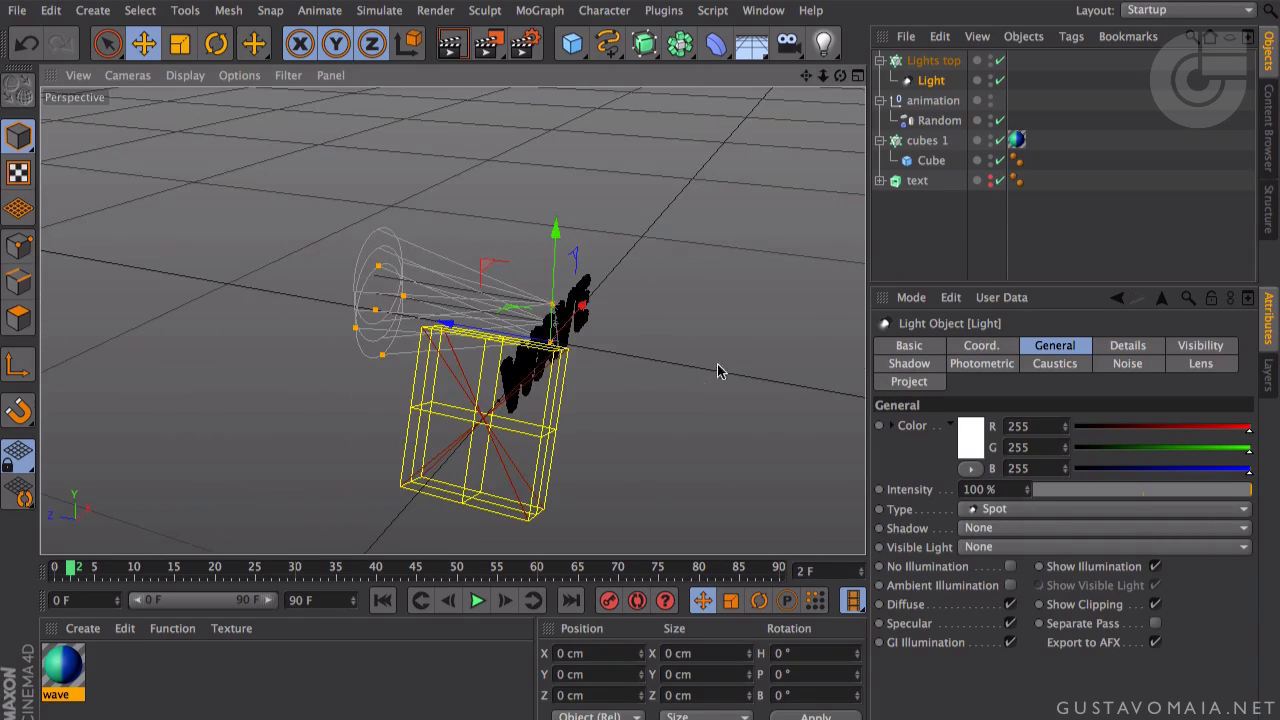
pyautogui.click(945, 62)
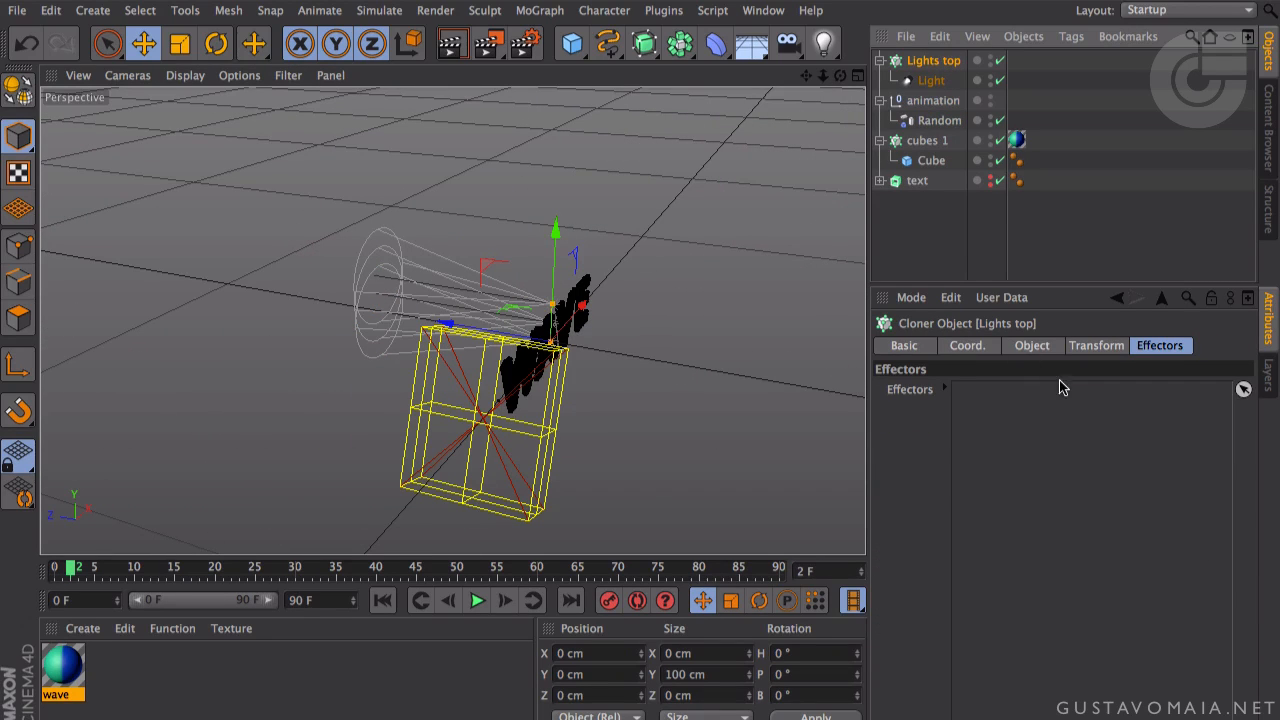
pyautogui.click(1033, 346)
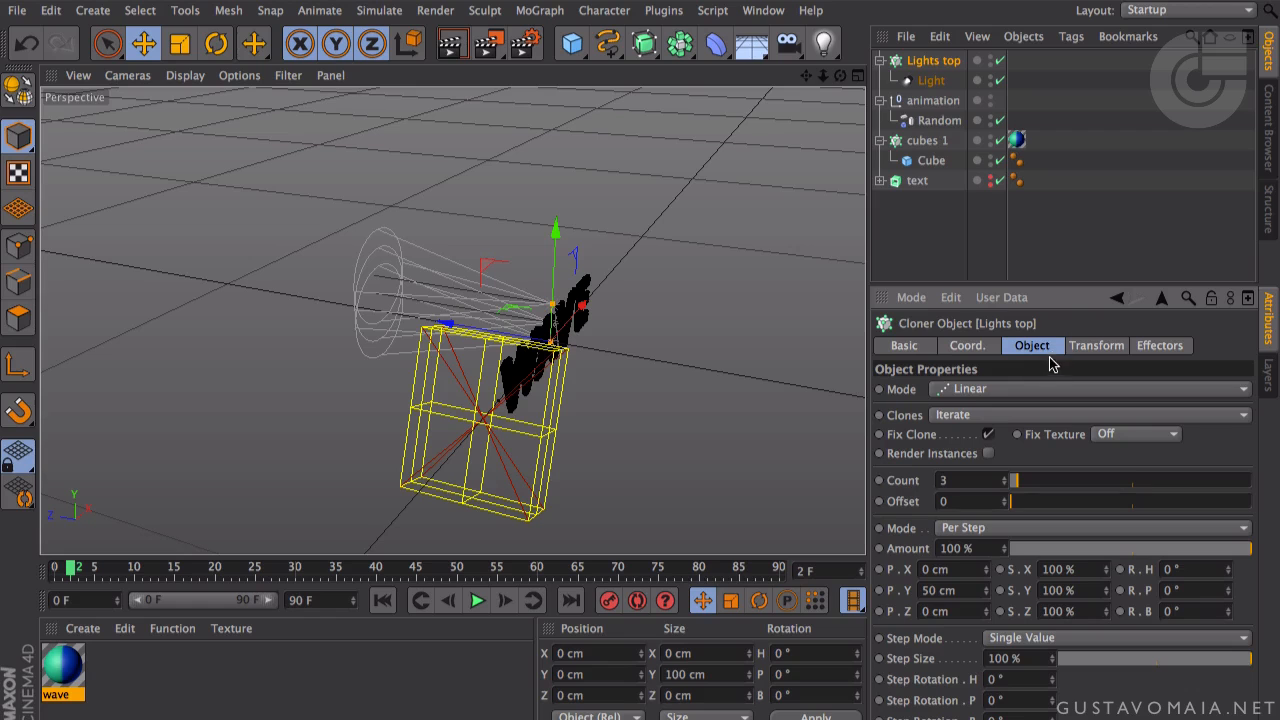
pyautogui.click(935, 392)
pyautogui.click(978, 450)
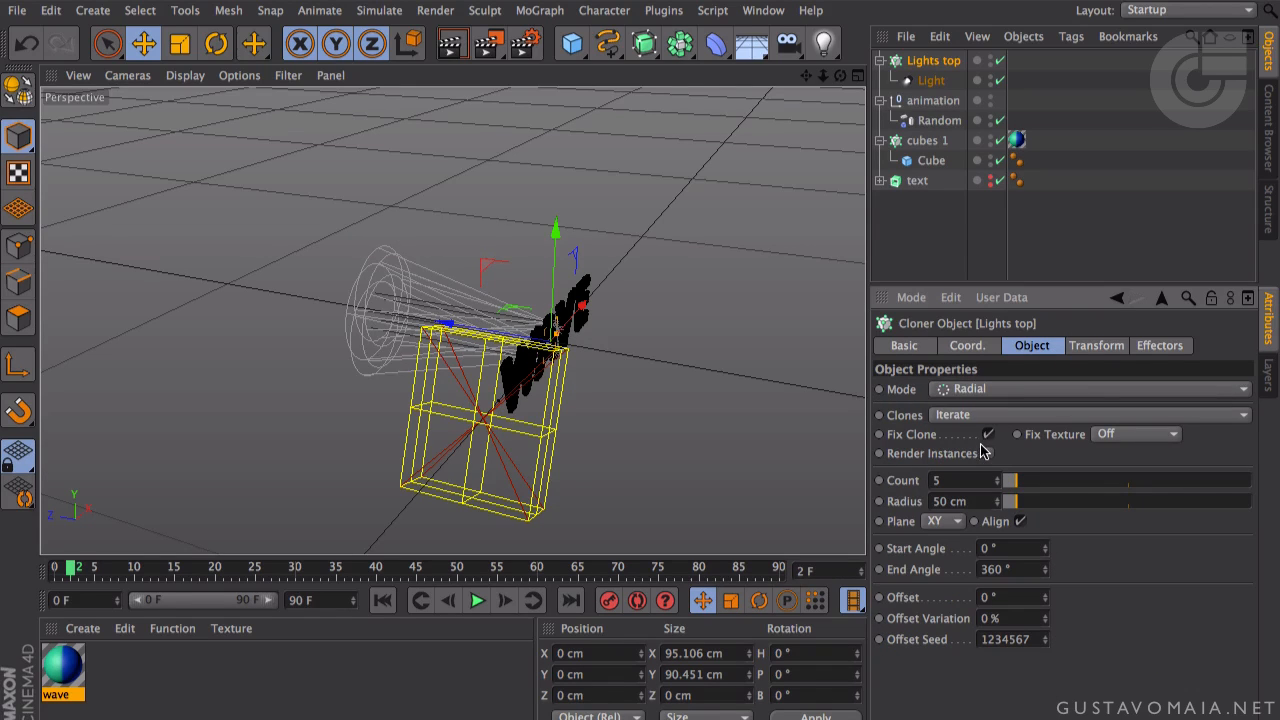
# - Raise the Lights top cloner above the WAVE text to about 214 cm in Y
pyautogui.scroll(-2, 679, 247)
pyautogui.scroll(6, 679, 247)
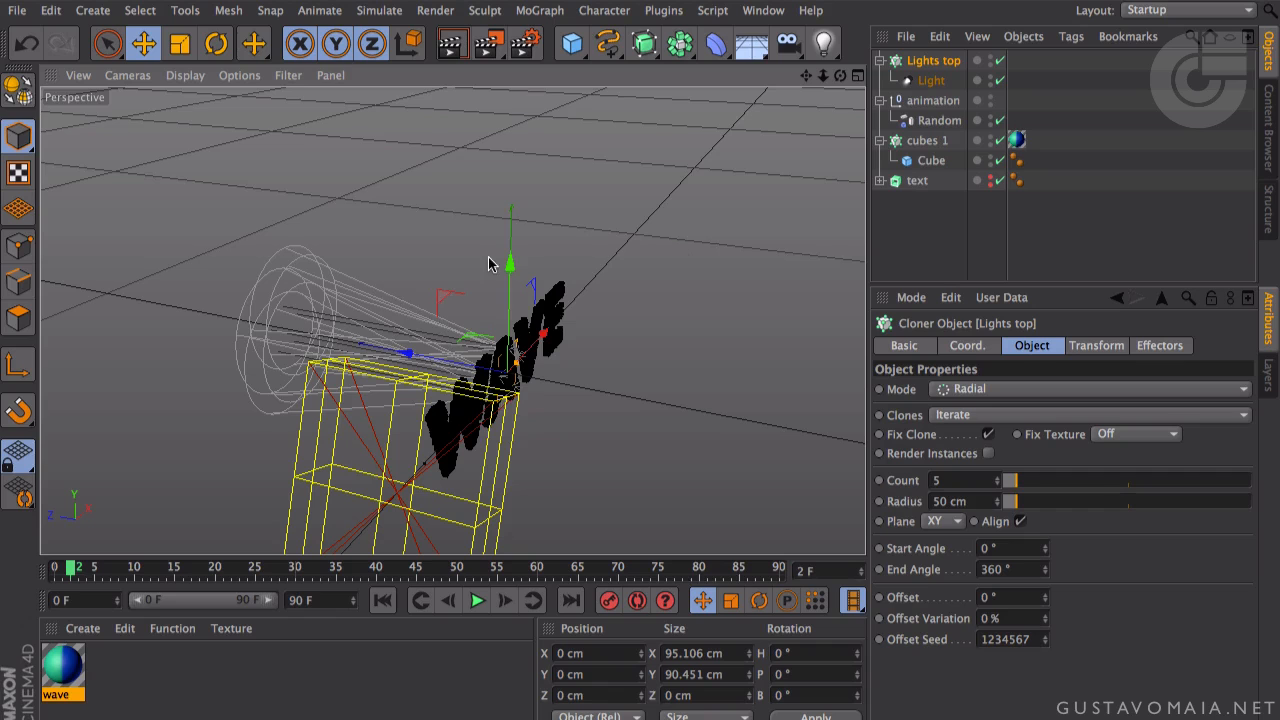
pyautogui.moveTo(510, 272); pyautogui.dragTo(612, 300)
pyautogui.press('super+z')
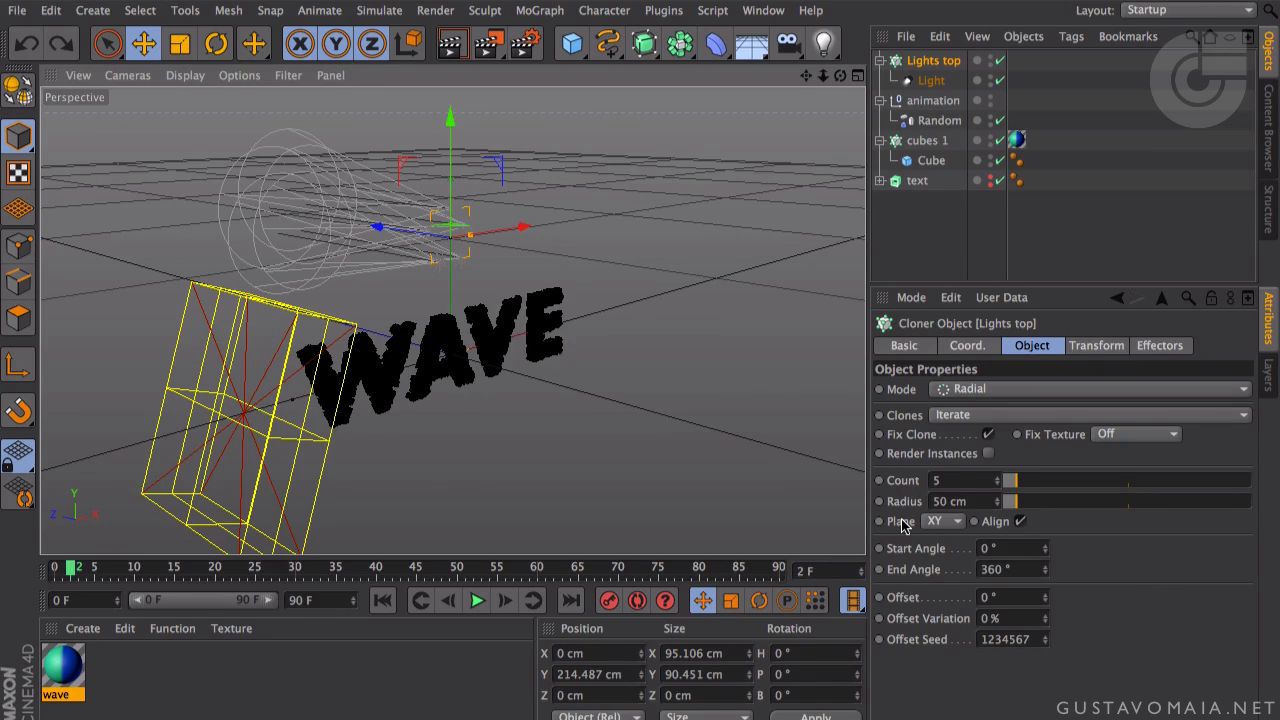
pyautogui.click(216, 43)
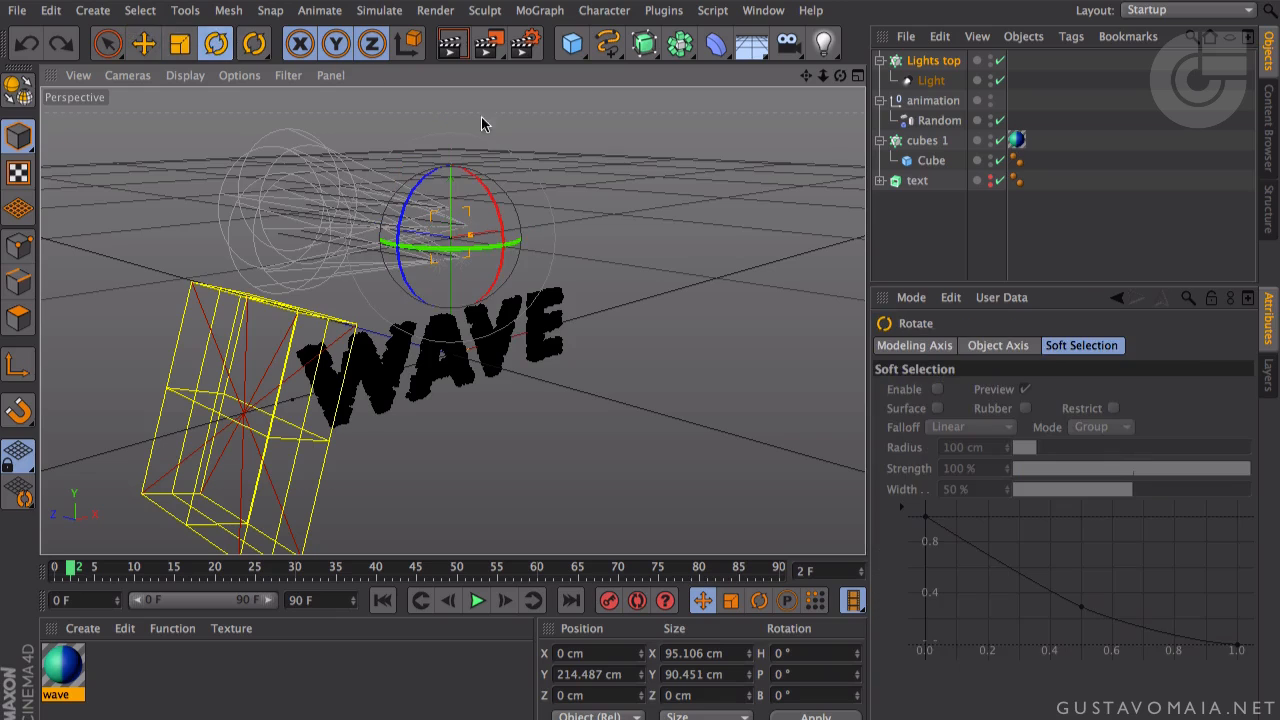
pyautogui.moveTo(488, 188); pyautogui.dragTo(457, 145)
pyautogui.hotkey('ctrl', 'z')
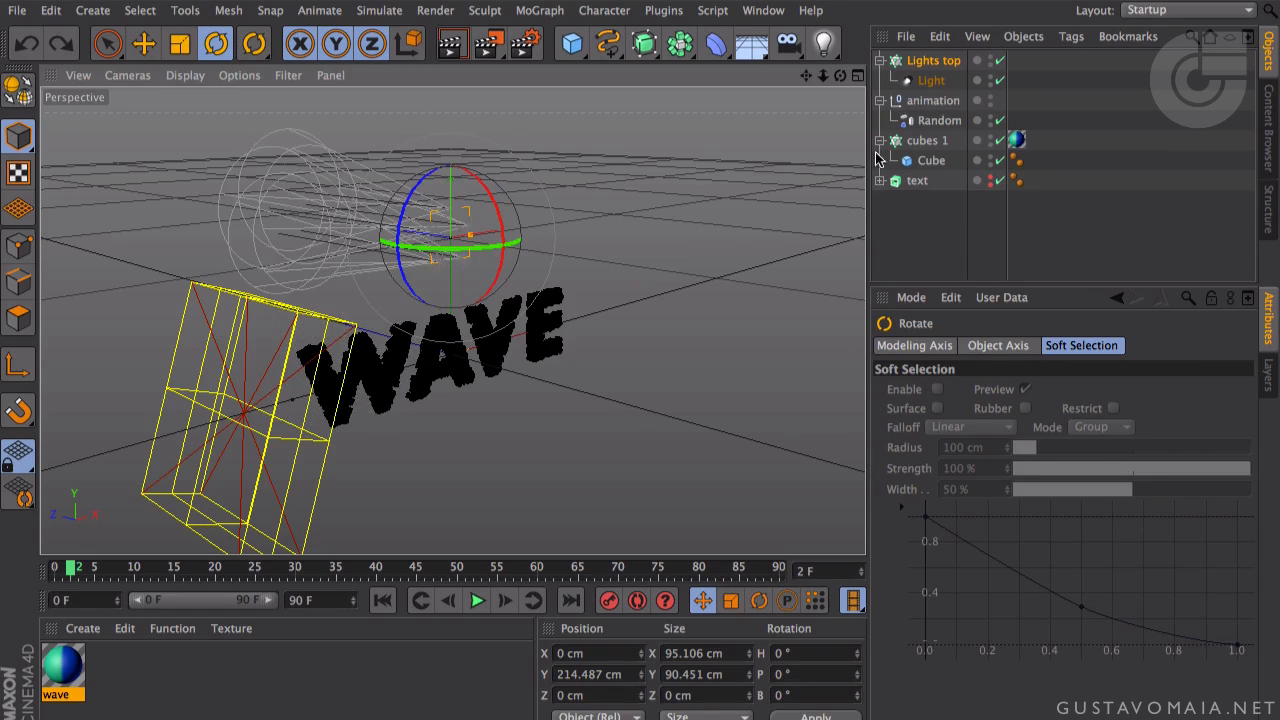
# - Set the plane of the Lights top radial cloner to XZ
pyautogui.click(936, 60)
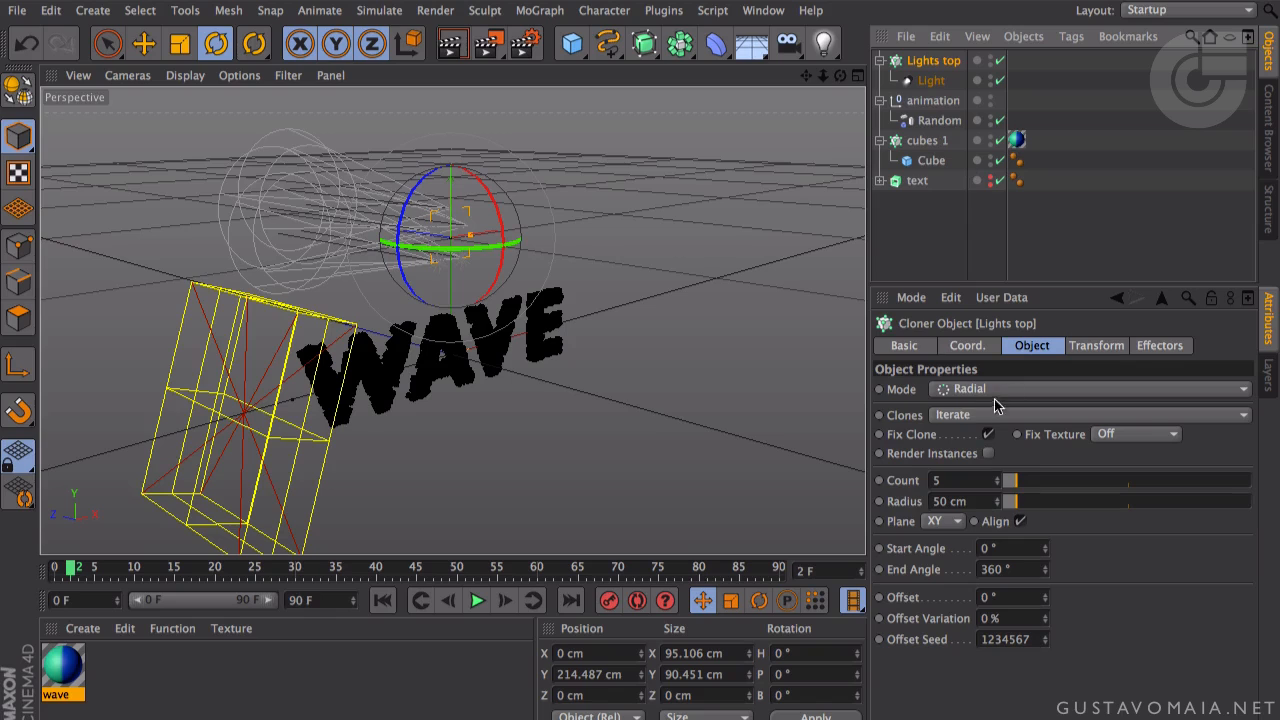
pyautogui.click(1023, 357)
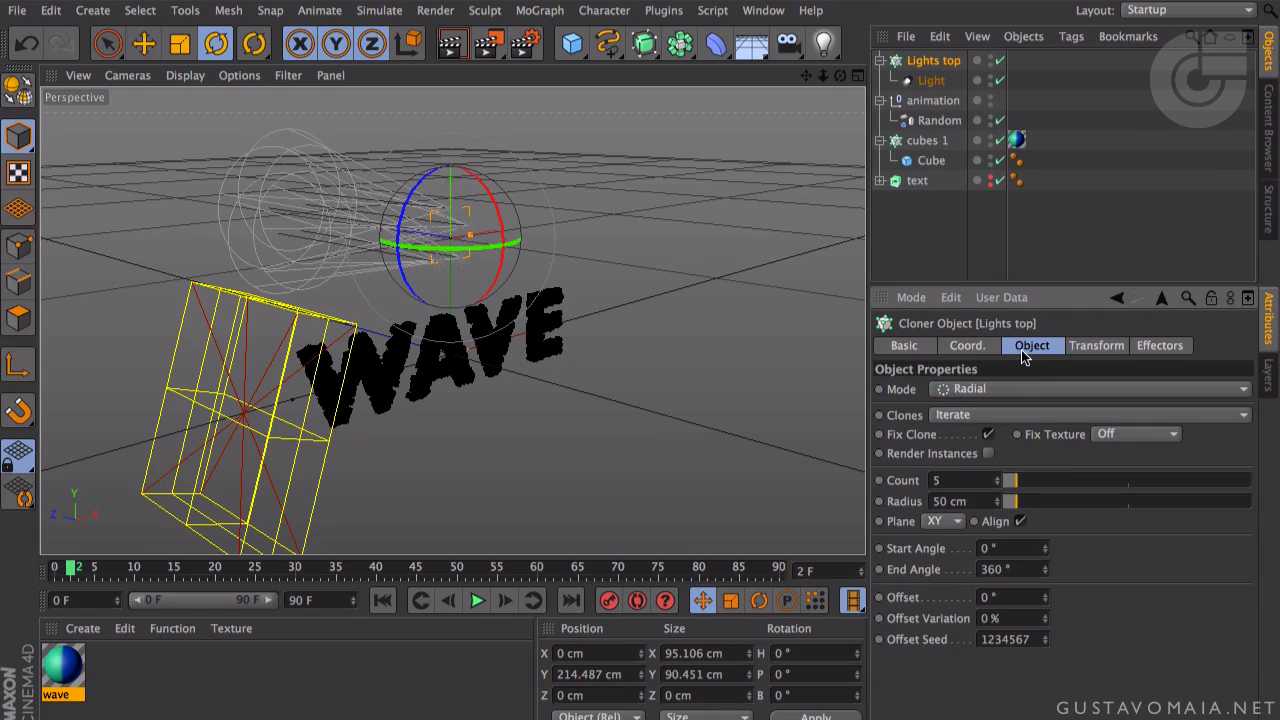
pyautogui.click(936, 522)
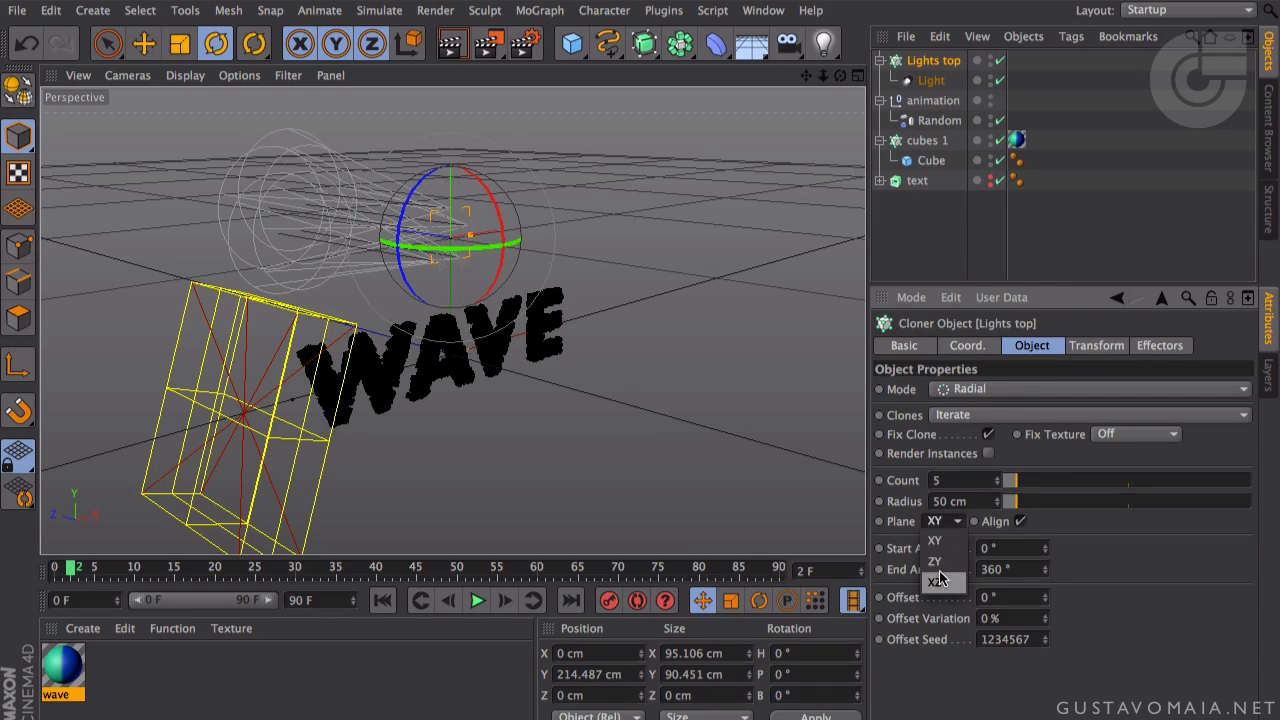
pyautogui.click(940, 574)
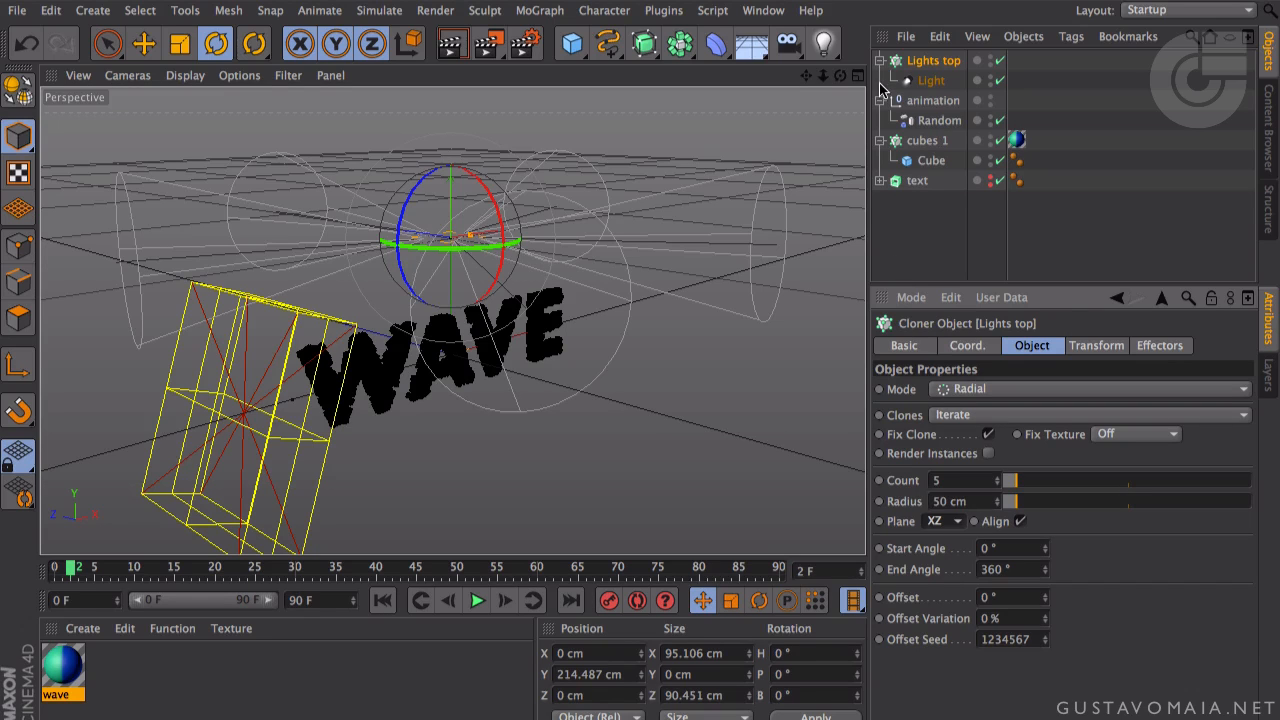
# - Enlarge the radius of the Lights top cloner to 526 cm so the lights surround the text
pyautogui.moveTo(842, 76)
pyautogui.mouseDown()
pyautogui.moveTo(825, 85)
pyautogui.moveTo(845, 77)
pyautogui.mouseUp()
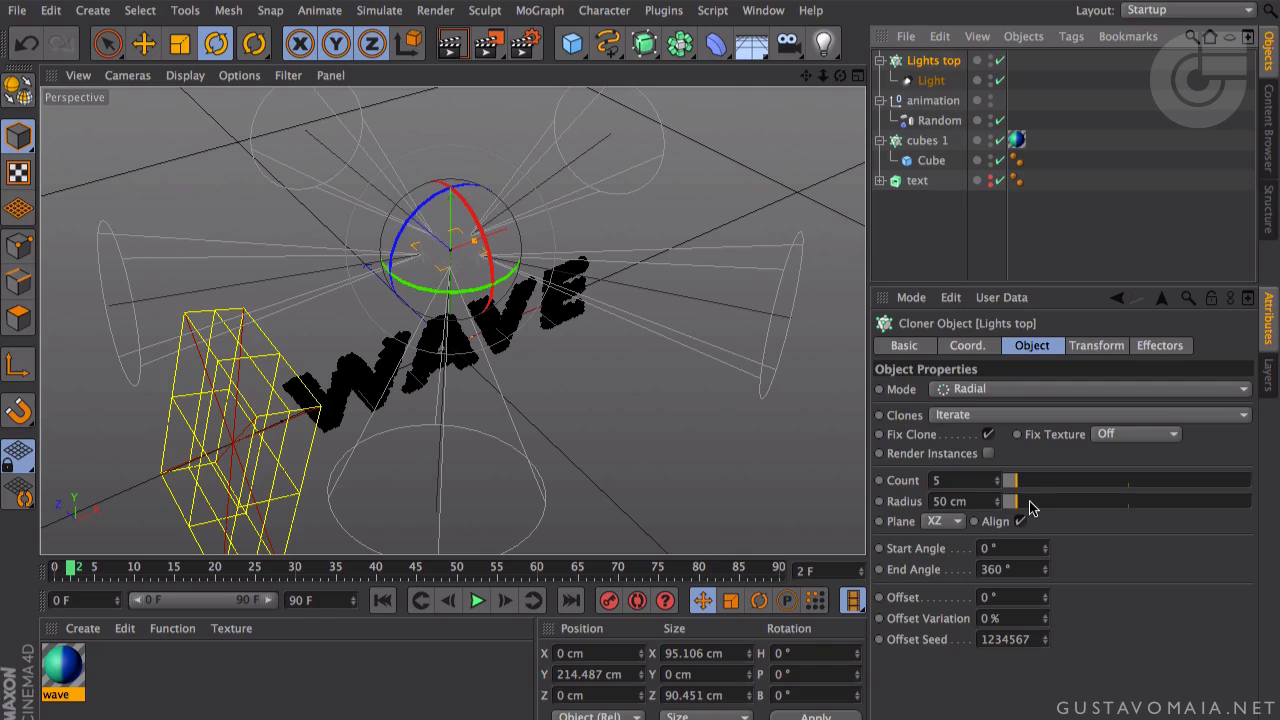
pyautogui.moveTo(1022, 507); pyautogui.dragTo(1123, 517)
pyautogui.keyDown('alt'); pyautogui.moveTo(751, 269); pyautogui.dragTo(756, 266); pyautogui.keyUp('alt')
pyautogui.moveTo(1125, 512); pyautogui.dragTo(1137, 509)
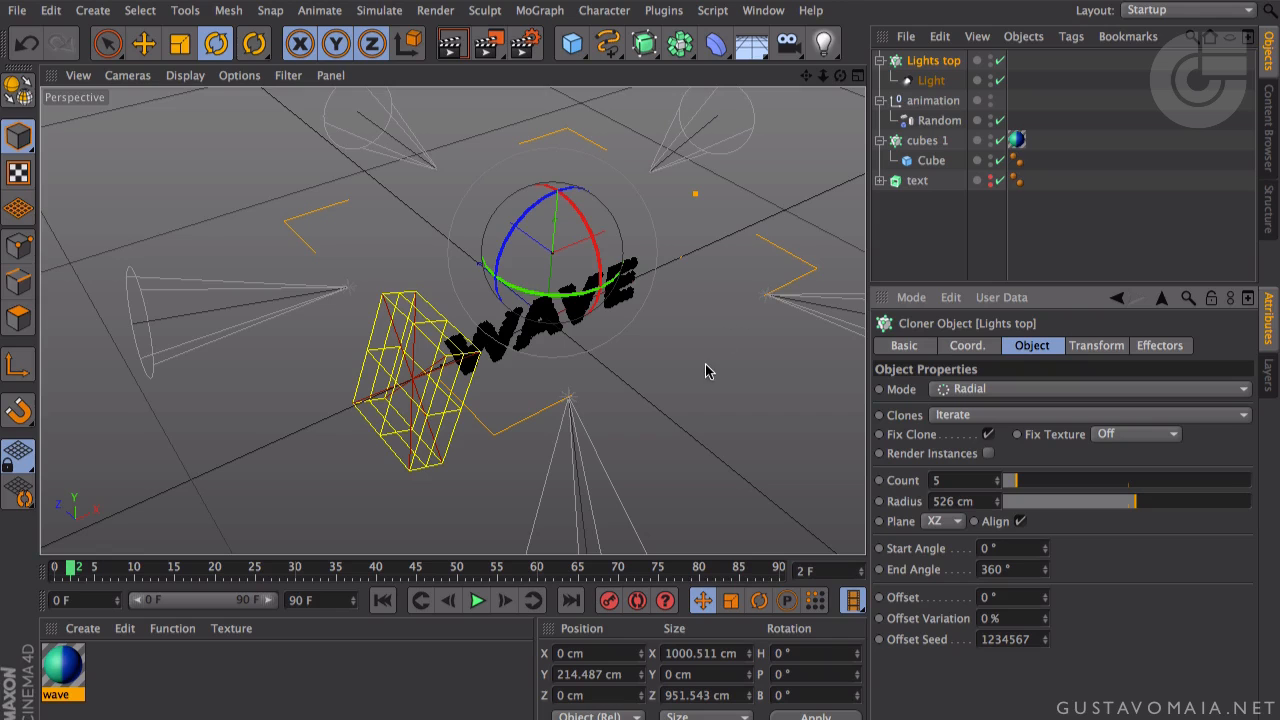
# - Raise the ring of lights to about 426 cm in Y and reopen the Lights top cloner's properties
pyautogui.keyDown('alt'); pyautogui.moveTo(695, 378); pyautogui.dragTo(651, 266); pyautogui.keyUp('alt')
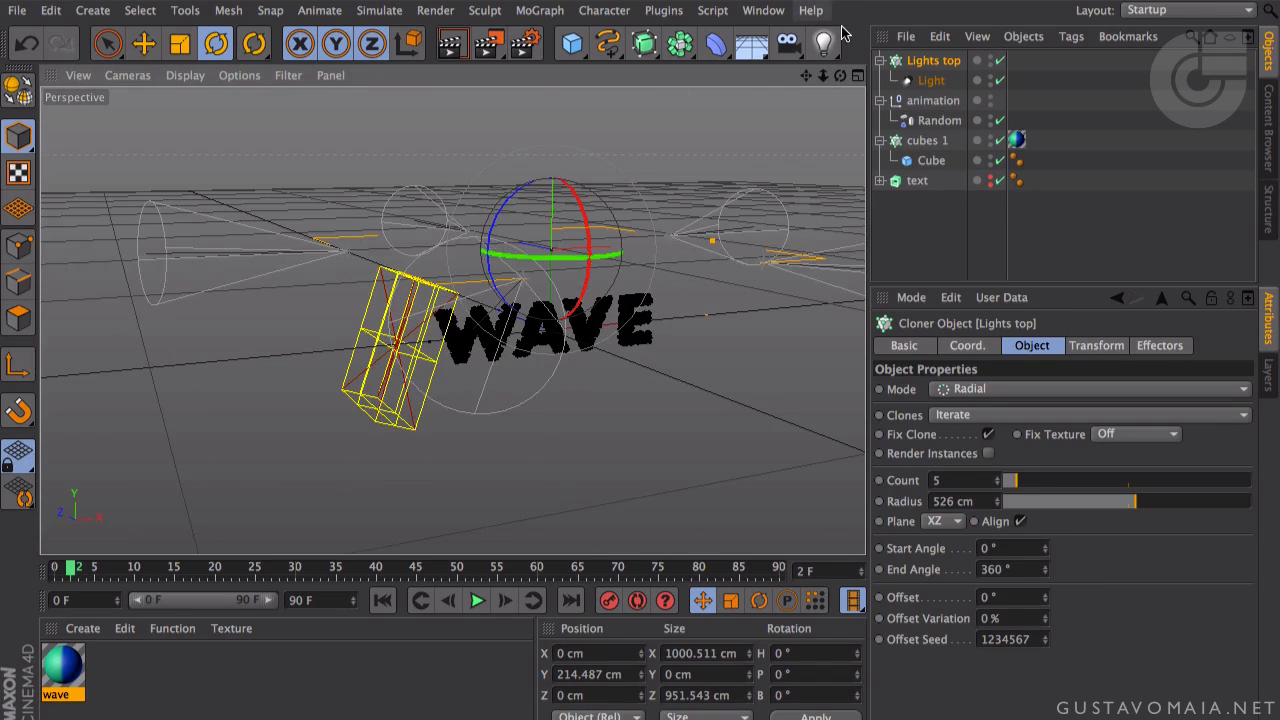
pyautogui.click(143, 43)
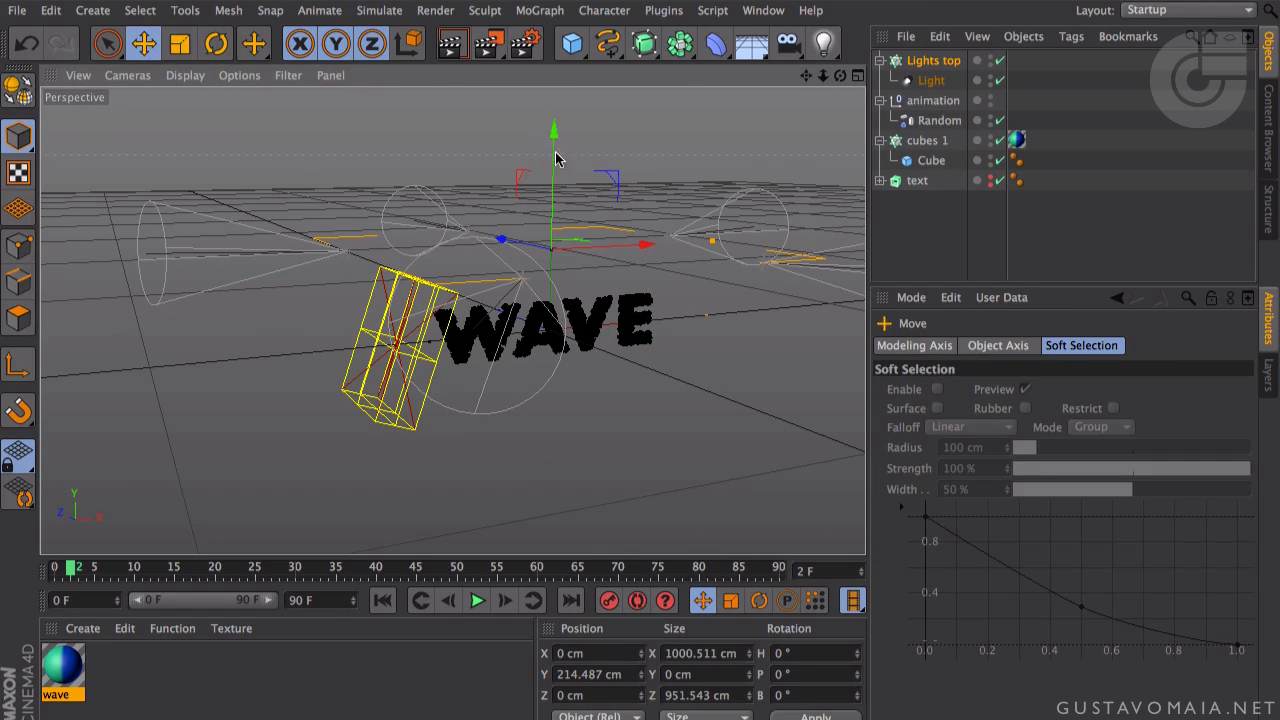
pyautogui.moveTo(557, 169); pyautogui.dragTo(559, 96)
pyautogui.keyDown('alt'); pyautogui.moveTo(584, 257); pyautogui.dragTo(560, 135); pyautogui.keyUp('alt')
pyautogui.moveTo(668, 333)
pyautogui.keyDown('alt'); pyautogui.mouseDown()
pyautogui.moveTo(786, 234)
pyautogui.moveTo(691, 323)
pyautogui.mouseUp(); pyautogui.keyUp('alt')
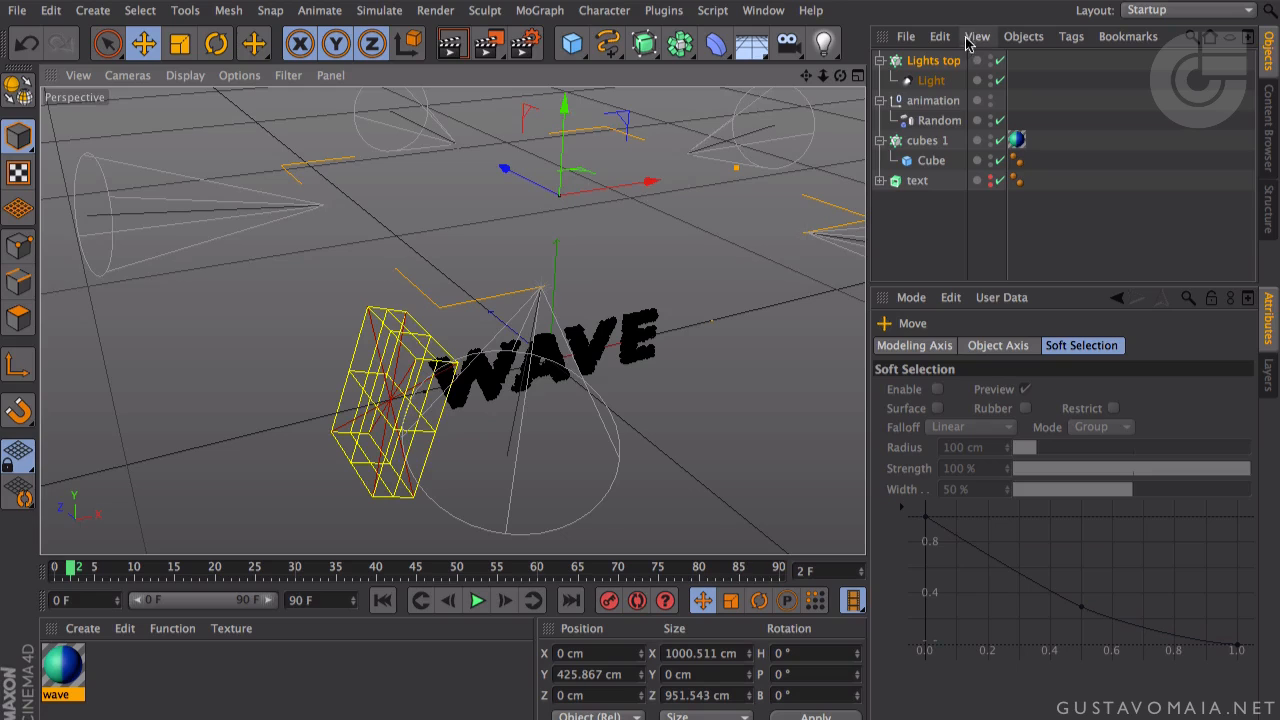
pyautogui.click(947, 64)
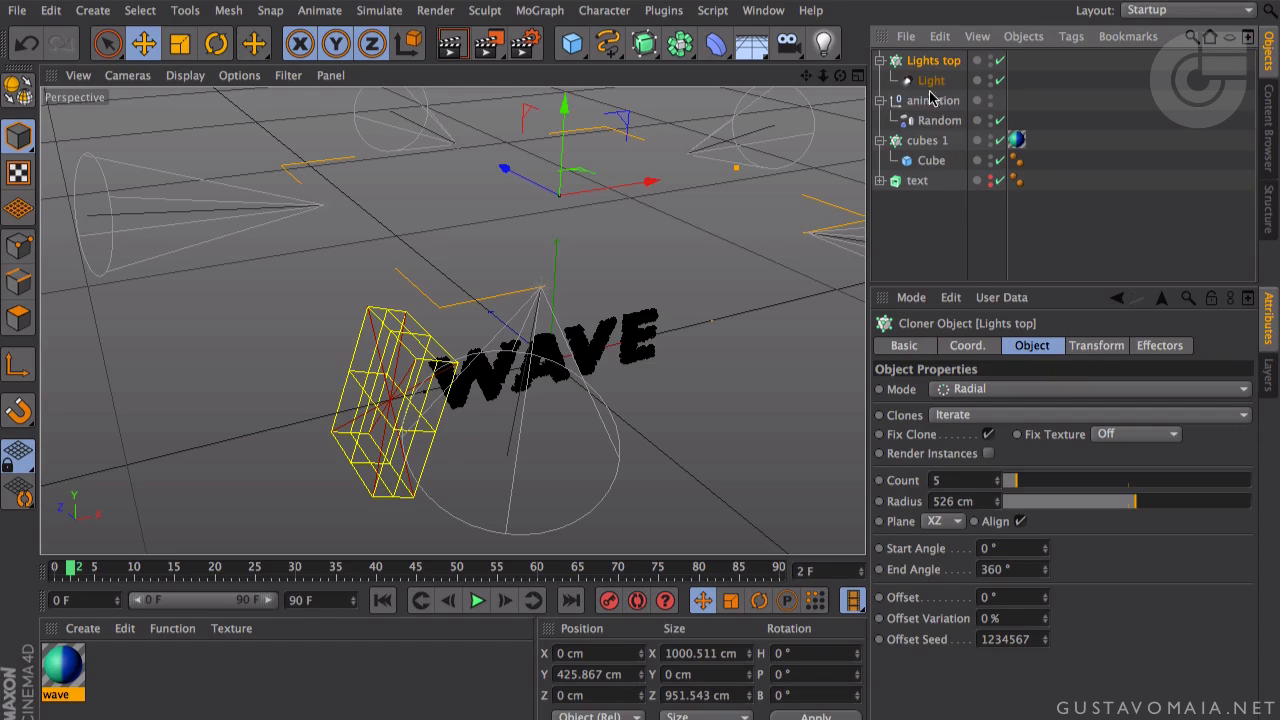
# - Aim the cloned spot lights of Lights top toward the text with a transform pitch rotation of -138°
pyautogui.click(1096, 346)
pyautogui.moveTo(1228, 418); pyautogui.dragTo(1228, 404)
pyautogui.press('super+z')
pyautogui.moveTo(1228, 460)
pyautogui.mouseDown()
pyautogui.moveTo(1228, 432)
pyautogui.moveTo(1228, 464)
pyautogui.mouseUp()
pyautogui.press('super+z')
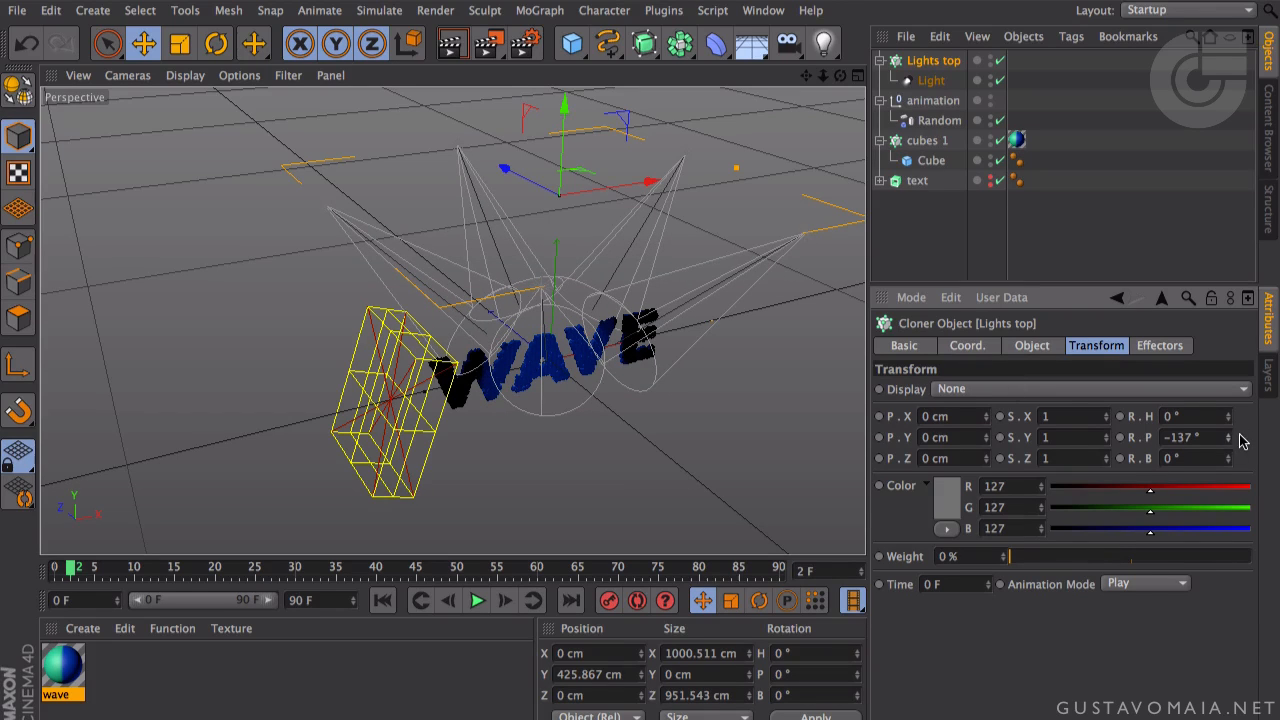
pyautogui.moveTo(1234, 444); pyautogui.dragTo(1234, 444)
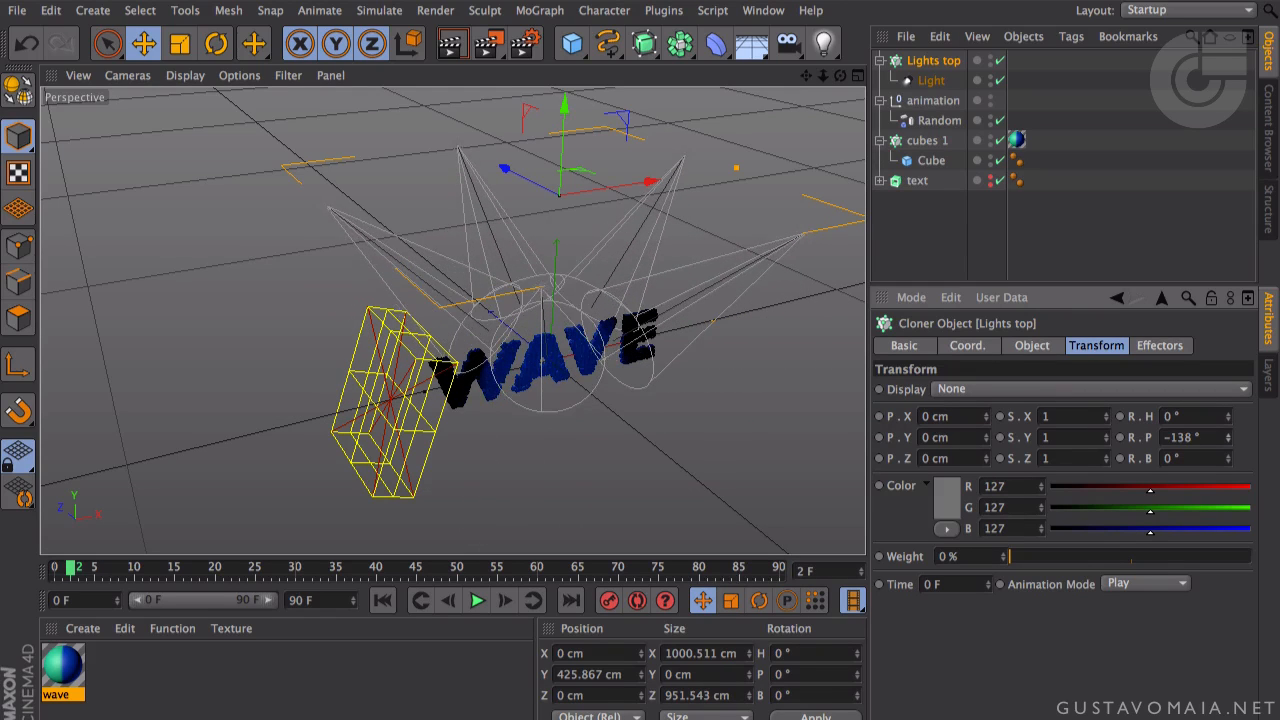
# - Enlarge the radius of the Lights top cloner to 758 cm and set its clones' pitch rotation to -147°
pyautogui.keyDown('alt'); pyautogui.moveTo(655, 265); pyautogui.dragTo(537, 267); pyautogui.keyUp('alt')
pyautogui.keyDown('alt'); pyautogui.moveTo(537, 267); pyautogui.dragTo(543, 330, button='middle'); pyautogui.keyUp('alt')
pyautogui.keyDown('alt'); pyautogui.moveTo(563, 306); pyautogui.dragTo(555, 400); pyautogui.keyUp('alt')
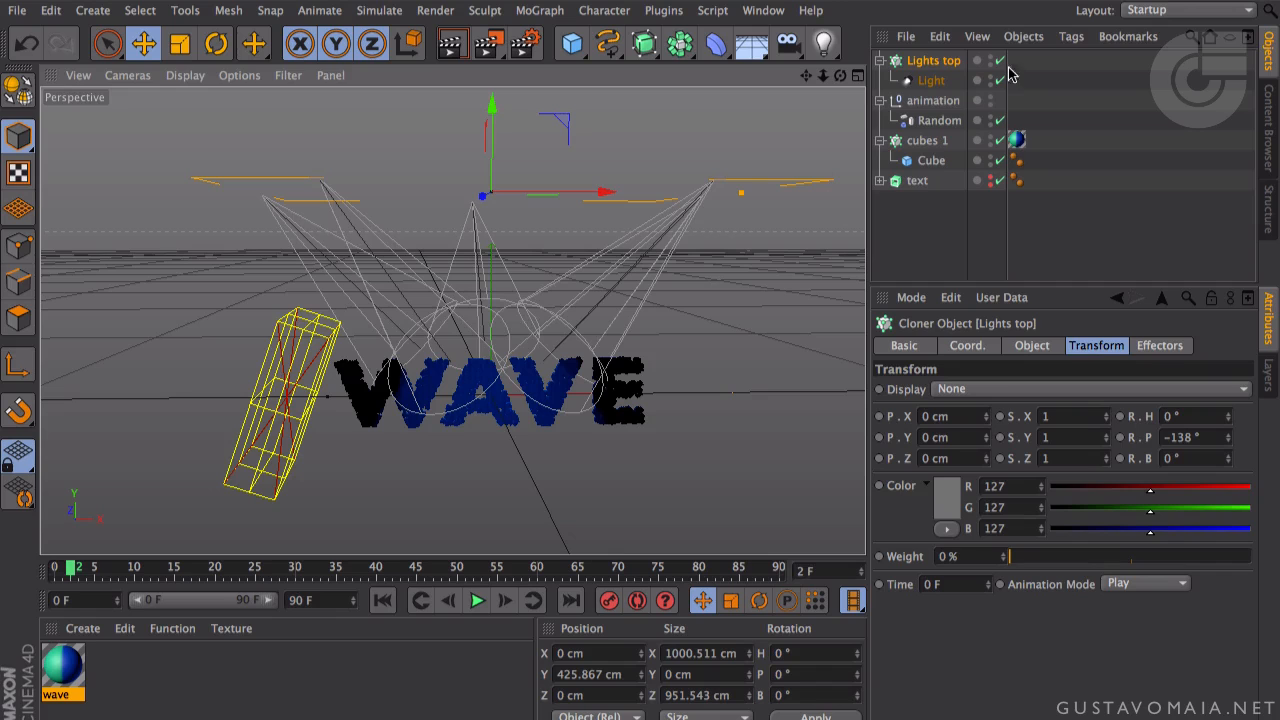
pyautogui.click(1035, 346)
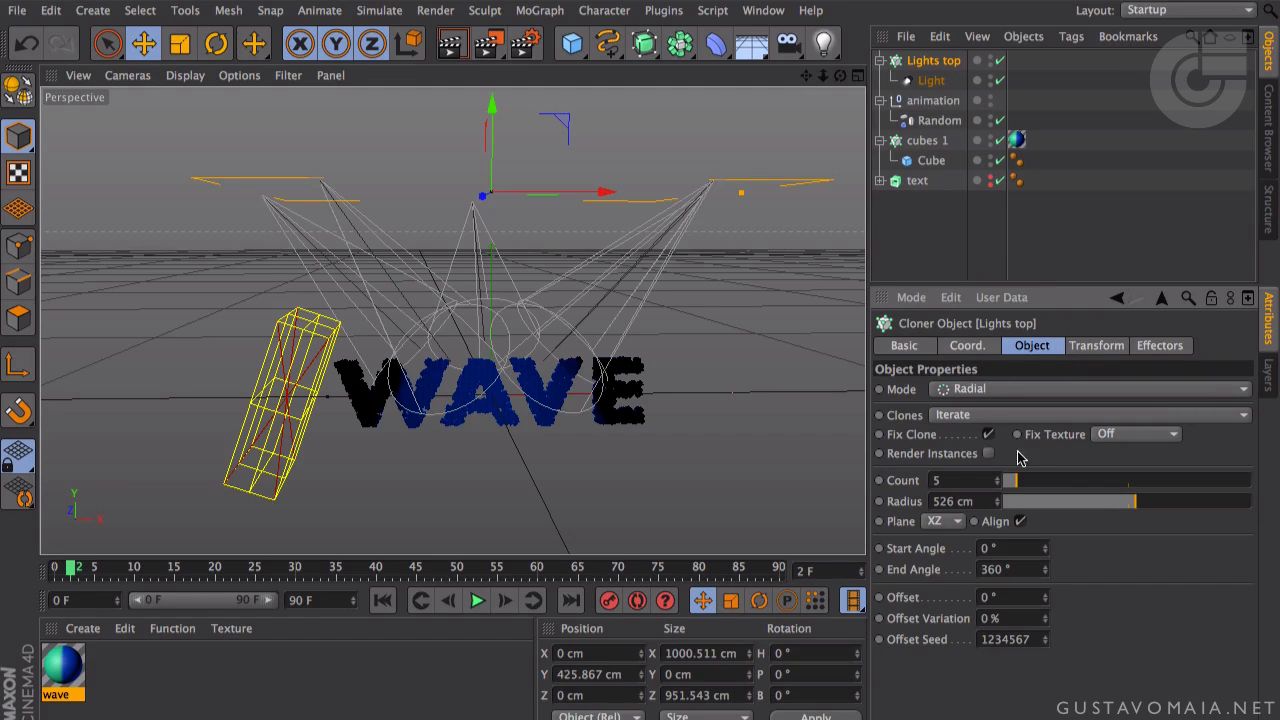
pyautogui.moveTo(1143, 507); pyautogui.dragTo(1193, 502)
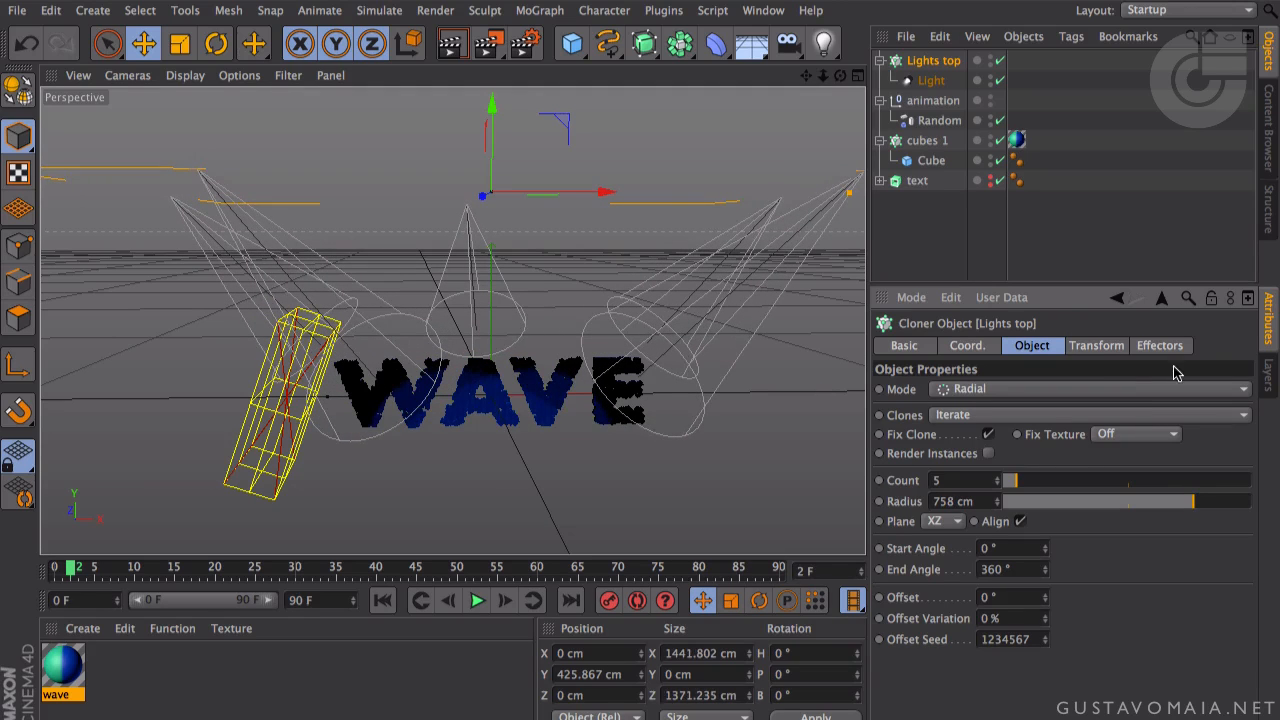
pyautogui.click(1094, 350)
pyautogui.moveTo(1222, 437); pyautogui.dragTo(1222, 449)
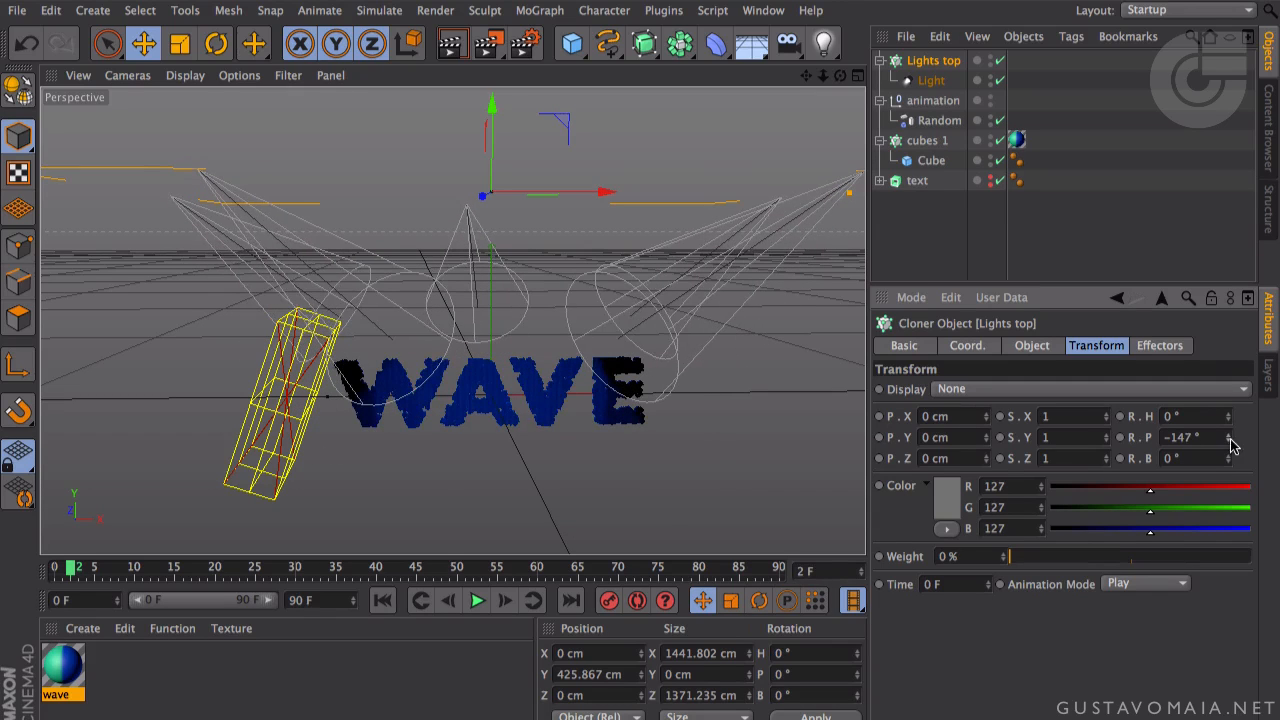
# - Widen the cone of the Light inside Lights top with the cloner switched off, and switch the cloner back on
pyautogui.click(929, 84)
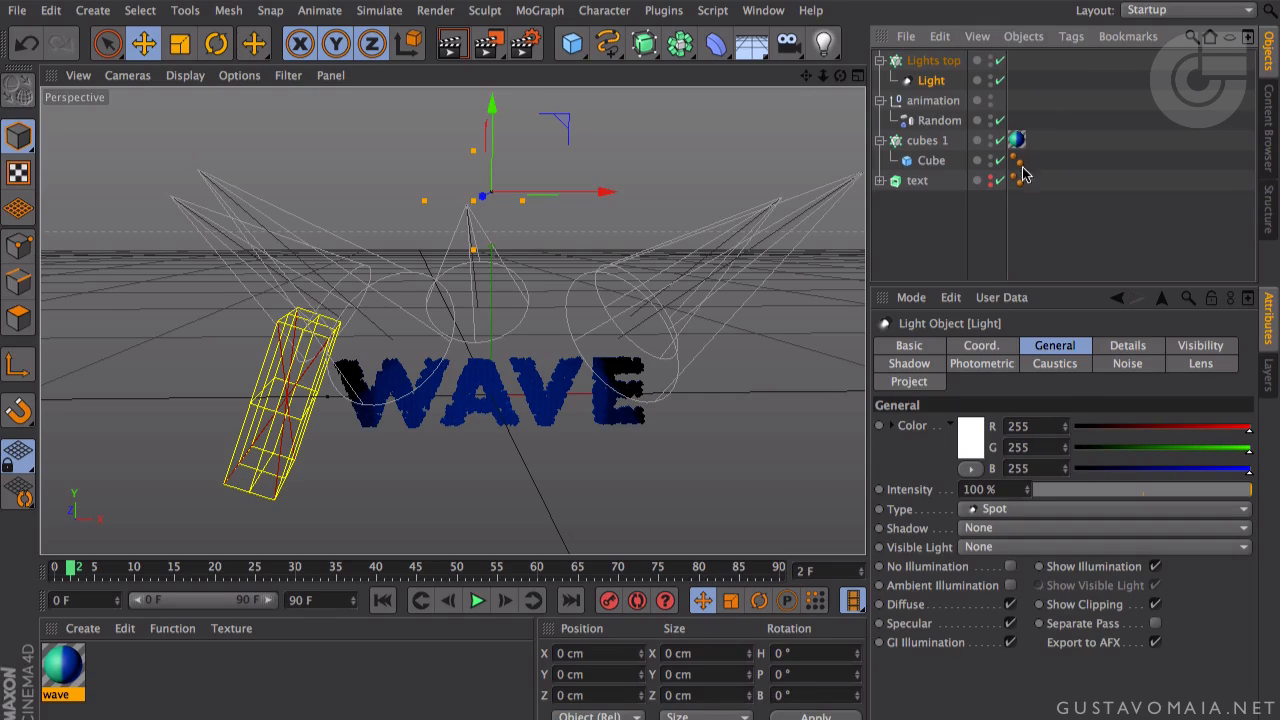
pyautogui.click(1000, 62)
pyautogui.keyDown('alt'); pyautogui.moveTo(366, 344); pyautogui.dragTo(502, 292); pyautogui.keyUp('alt')
pyautogui.moveTo(396, 272); pyautogui.dragTo(381, 271)
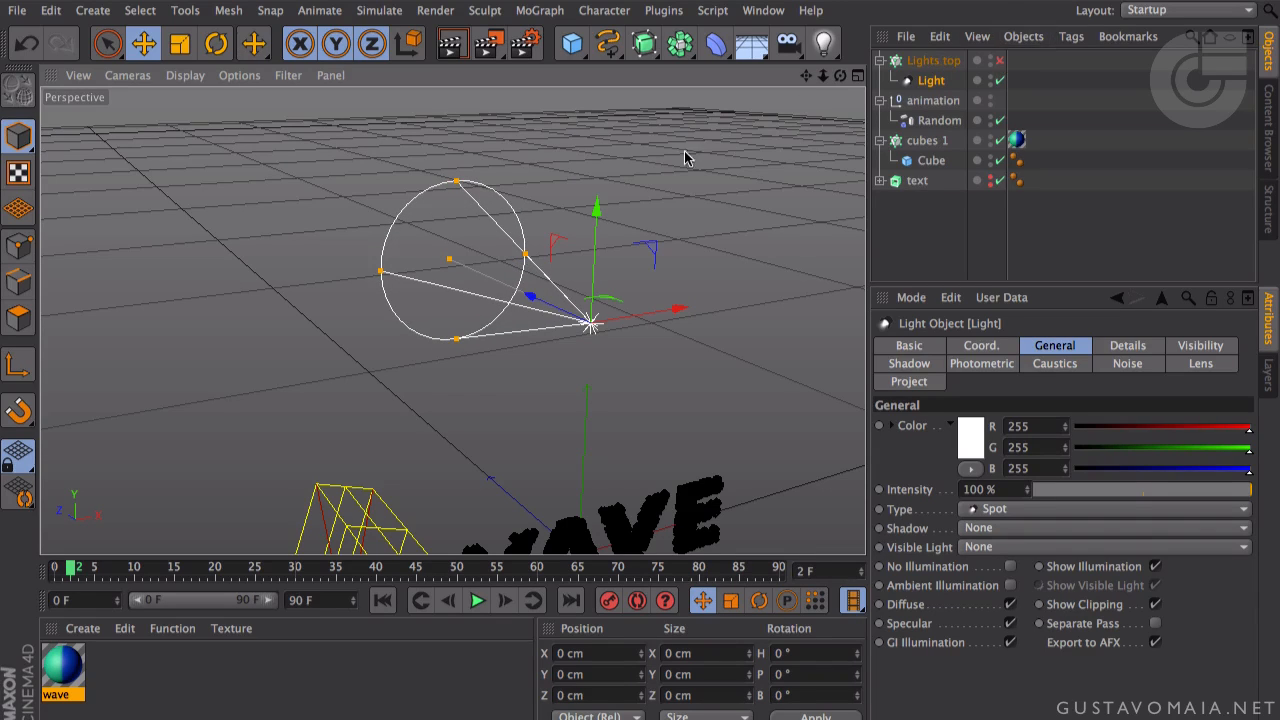
pyautogui.click(1003, 61)
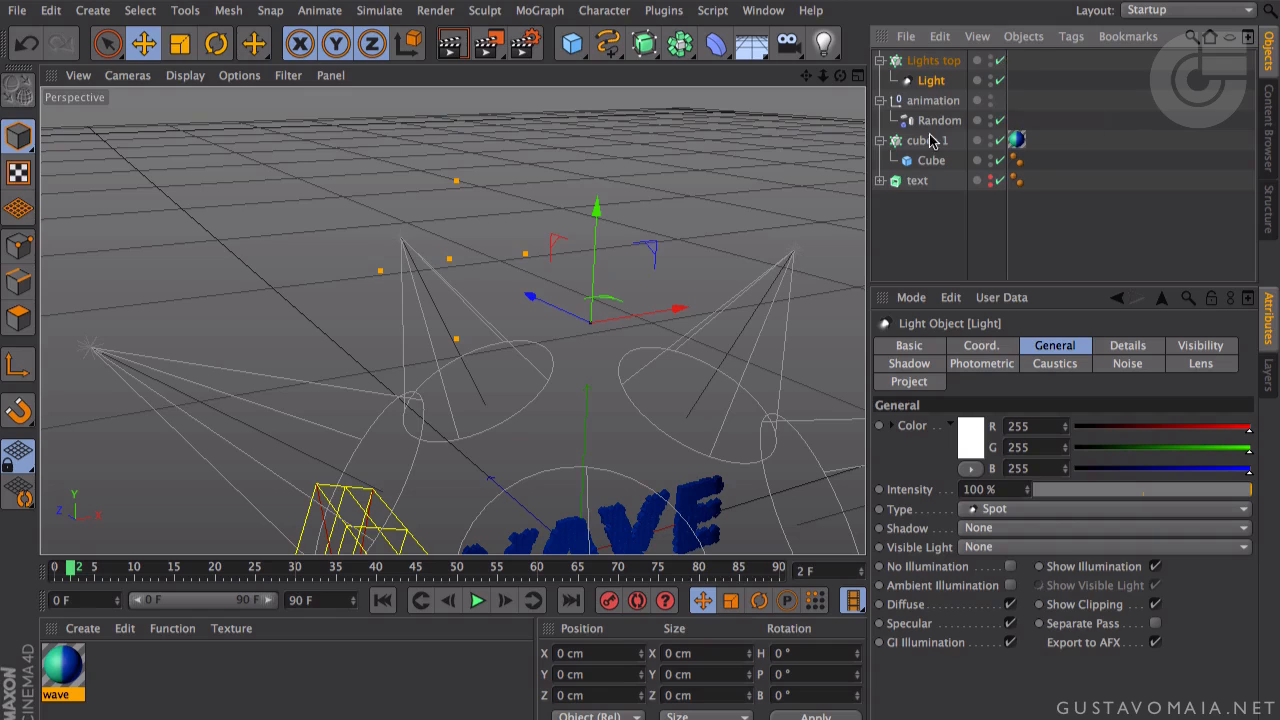
# - Switch Lights top off again, widen the source spot light's cone a little more, and re-enable the cloner
pyautogui.click(997, 58)
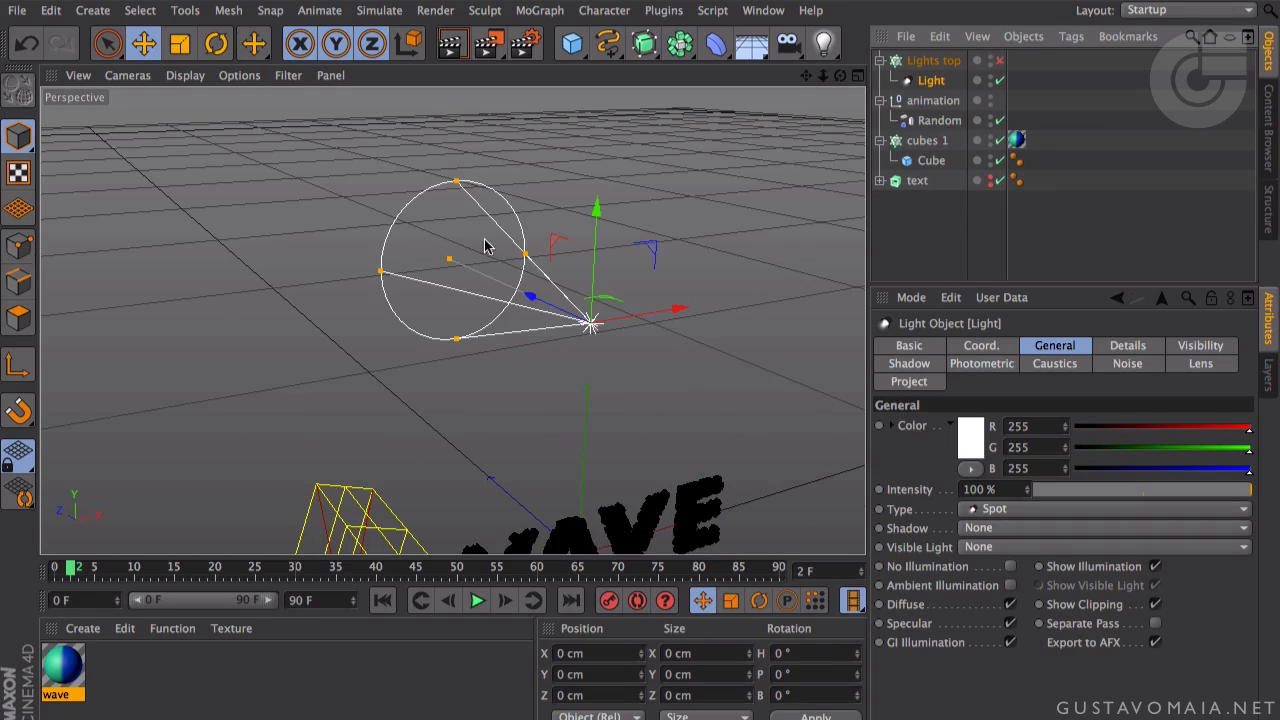
pyautogui.moveTo(381, 273); pyautogui.dragTo(368, 273)
pyautogui.middleClick(570, 240)
pyautogui.middleClick(351, 200)
pyautogui.keyDown('alt'); pyautogui.moveTo(623, 294); pyautogui.dragTo(518, 260); pyautogui.keyUp('alt')
pyautogui.keyDown('alt'); pyautogui.moveTo(670, 360); pyautogui.dragTo(440, 262); pyautogui.keyUp('alt')
pyautogui.click(996, 60)
# - Enlarge the radius of the Lights top cloner to 886 cm and raise its light count to 6
pyautogui.keyDown('alt'); pyautogui.moveTo(451, 320); pyautogui.dragTo(733, 247); pyautogui.keyUp('alt')
pyautogui.keyDown('alt'); pyautogui.moveTo(585, 409); pyautogui.dragTo(641, 409); pyautogui.keyUp('alt')
pyautogui.keyDown('alt'); pyautogui.moveTo(700, 357); pyautogui.dragTo(674, 303); pyautogui.keyUp('alt')
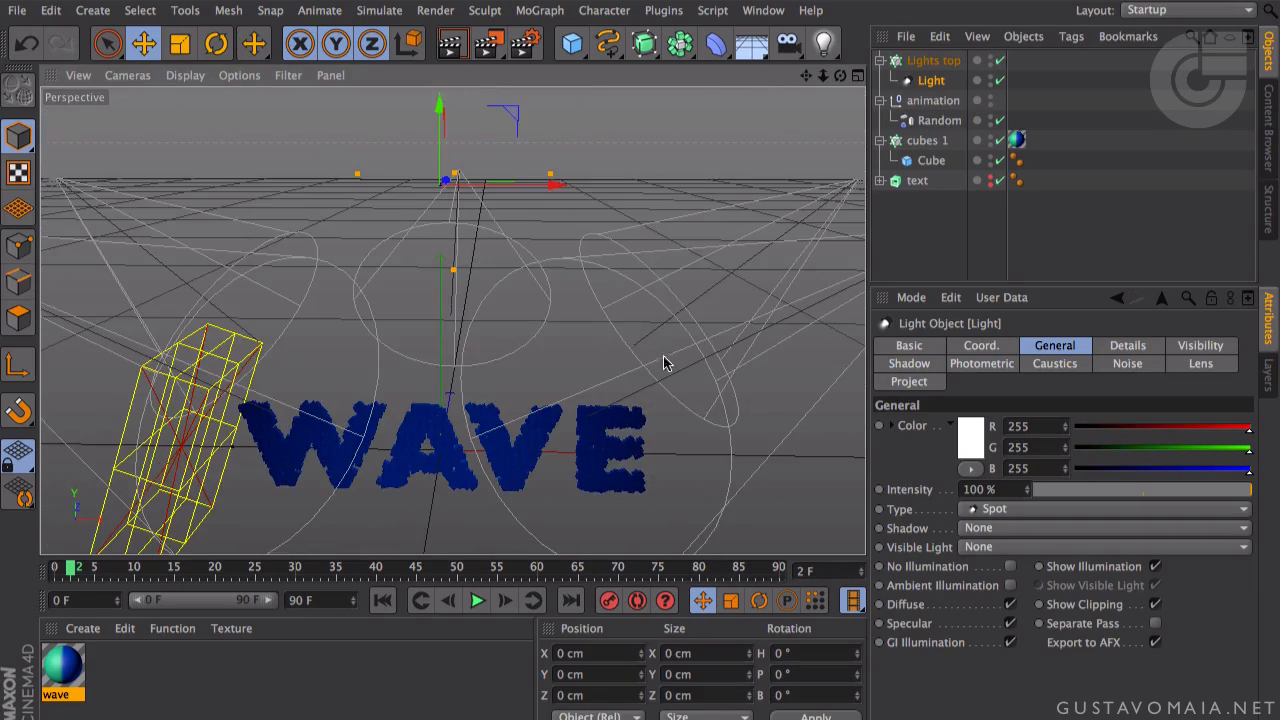
pyautogui.keyDown('alt'); pyautogui.moveTo(594, 297); pyautogui.dragTo(625, 305); pyautogui.keyUp('alt')
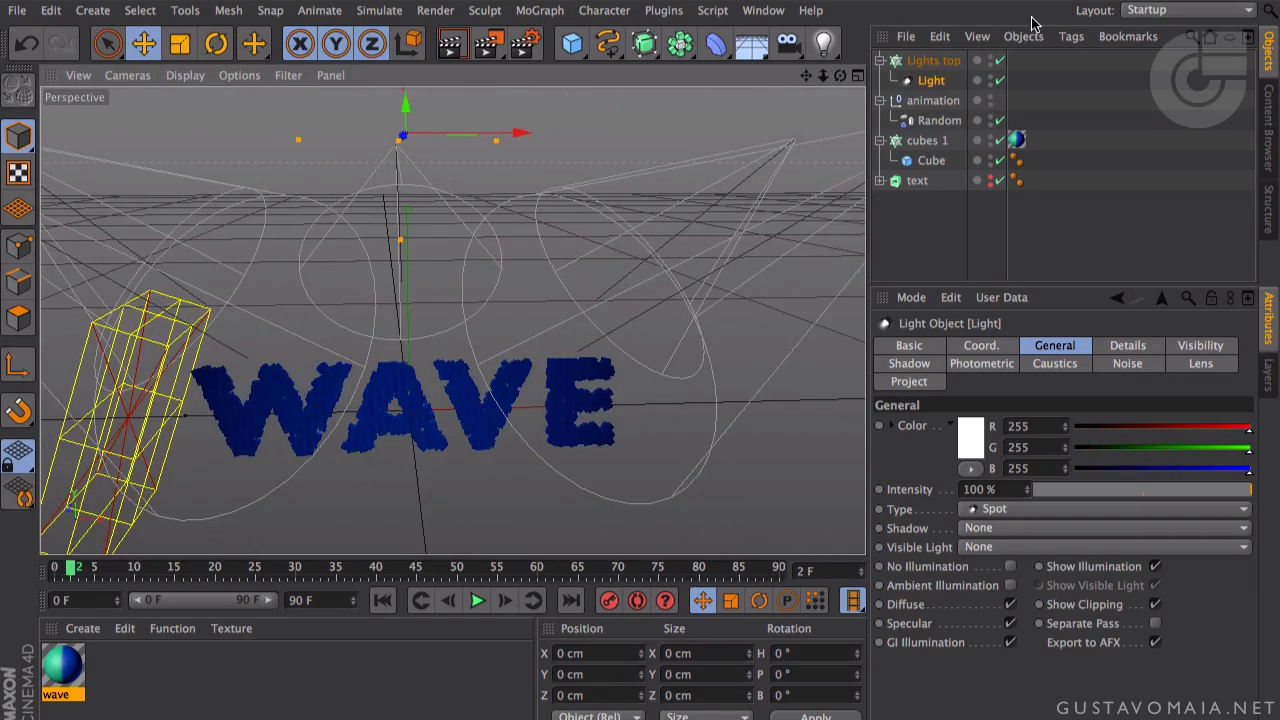
pyautogui.click(928, 60)
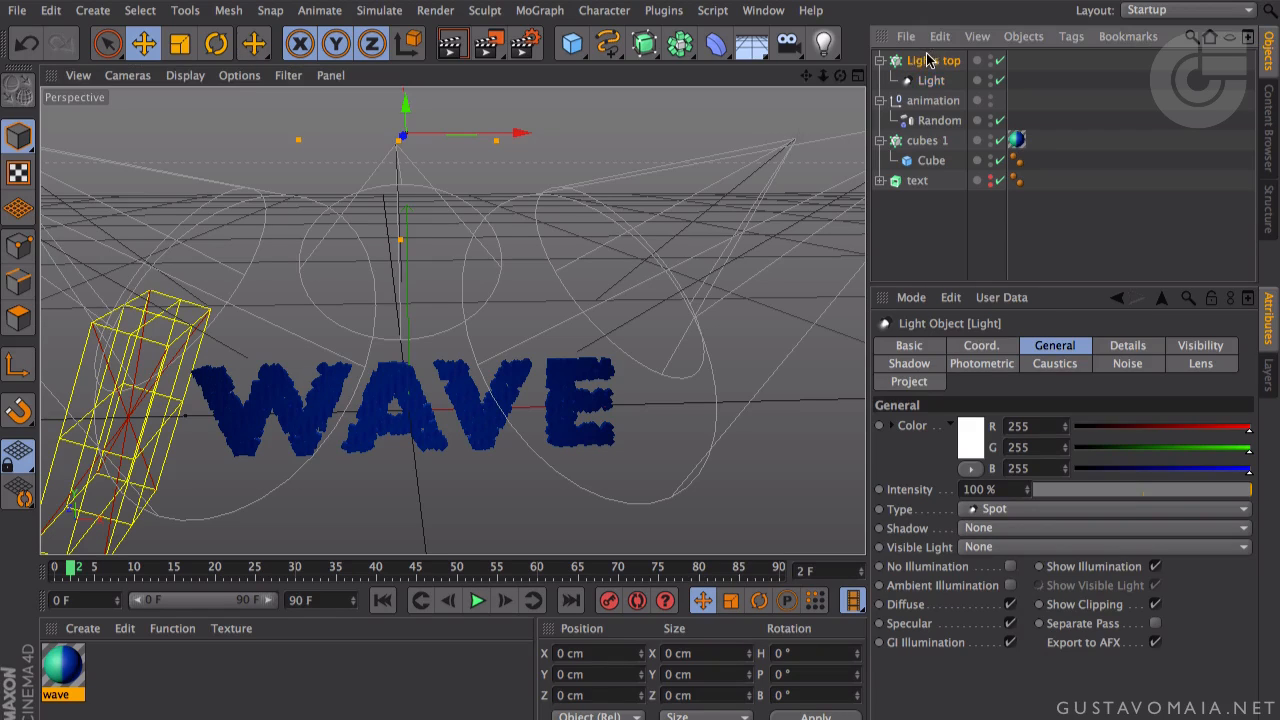
pyautogui.click(1031, 346)
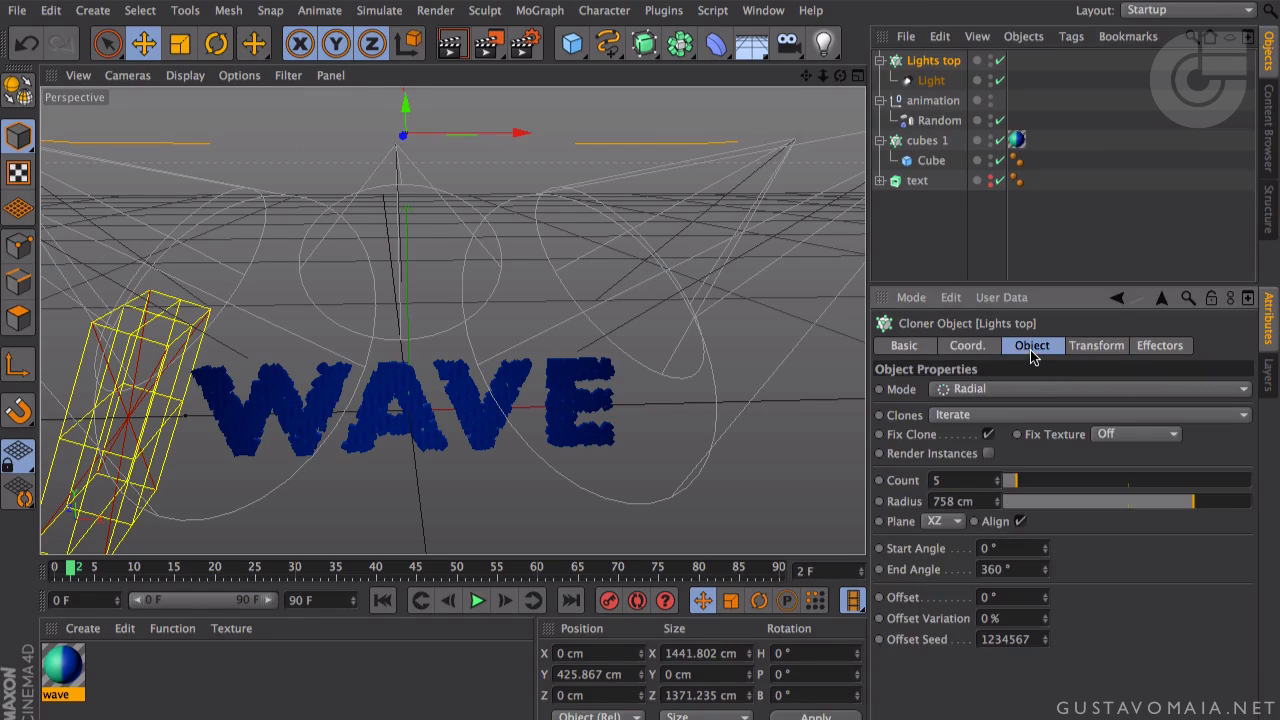
pyautogui.moveTo(1200, 511); pyautogui.dragTo(1225, 501)
pyautogui.click(997, 479)
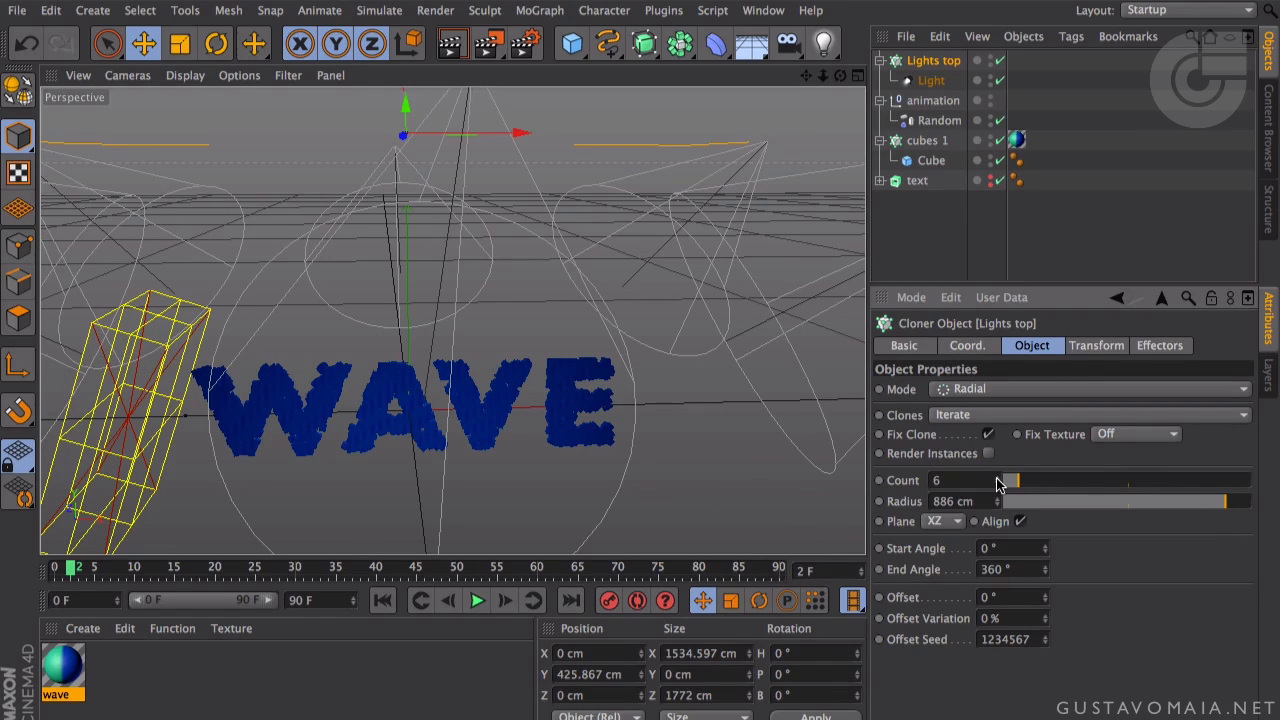
# - Set the shadow type of the Light inside Lights top to Shadow Maps (Soft)
pyautogui.keyDown('alt'); pyautogui.moveTo(601, 378); pyautogui.dragTo(685, 318); pyautogui.keyUp('alt')
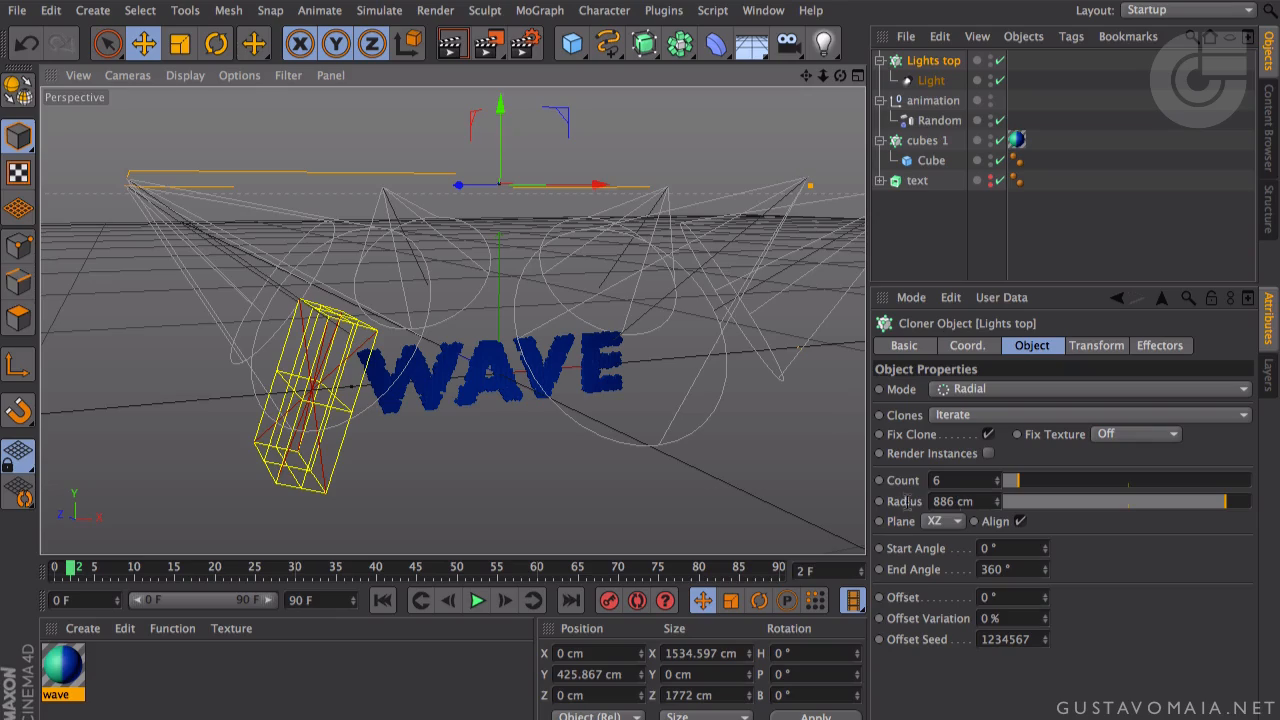
pyautogui.keyDown('alt'); pyautogui.moveTo(580, 160); pyautogui.dragTo(597, 270); pyautogui.keyUp('alt')
pyautogui.scroll(5, 597, 270)
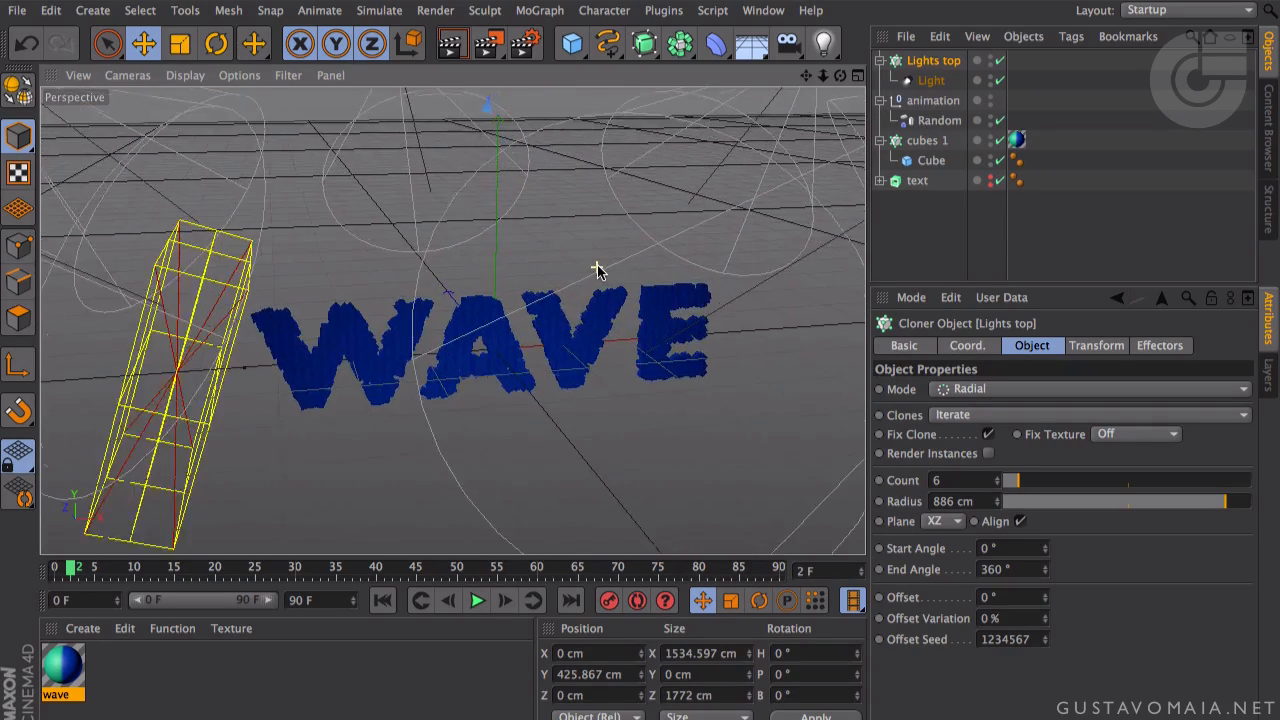
pyautogui.scroll(1, 597, 270)
pyautogui.keyDown('alt'); pyautogui.moveTo(600, 271); pyautogui.dragTo(817, 173); pyautogui.keyUp('alt')
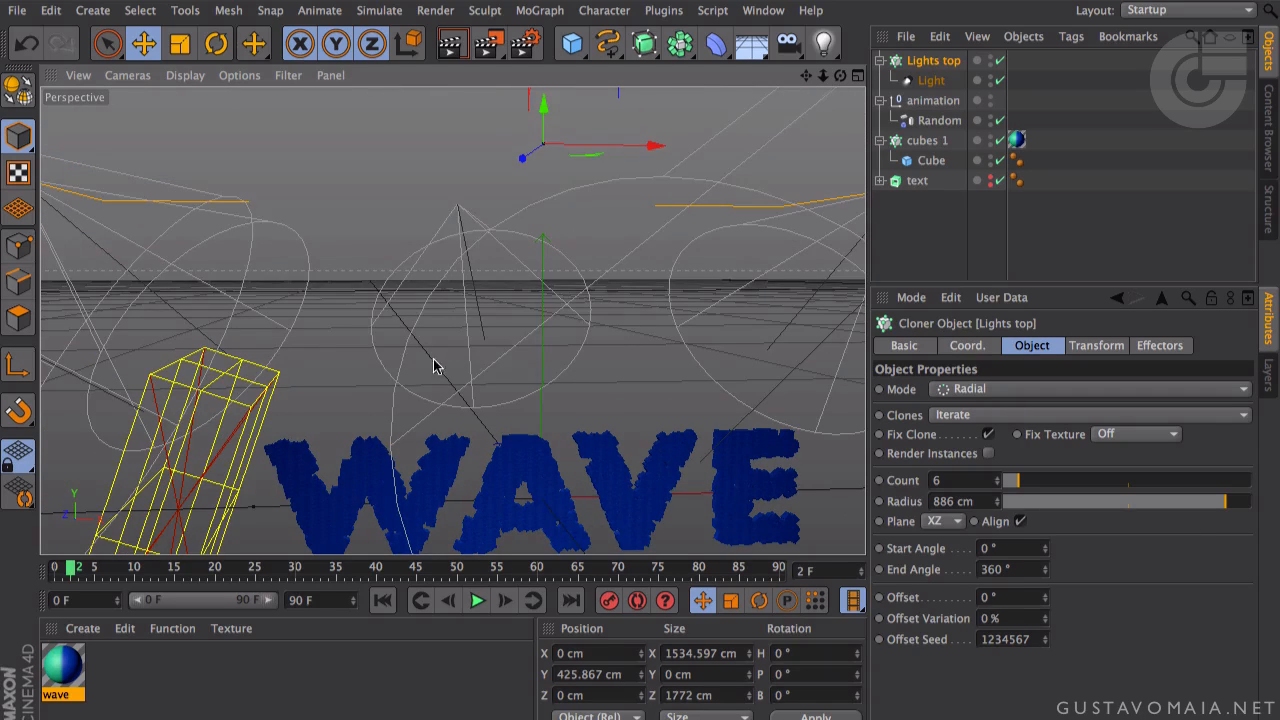
pyautogui.keyDown('alt'); pyautogui.moveTo(434, 366); pyautogui.dragTo(434, 331, button='middle'); pyautogui.keyUp('alt')
pyautogui.click(929, 82)
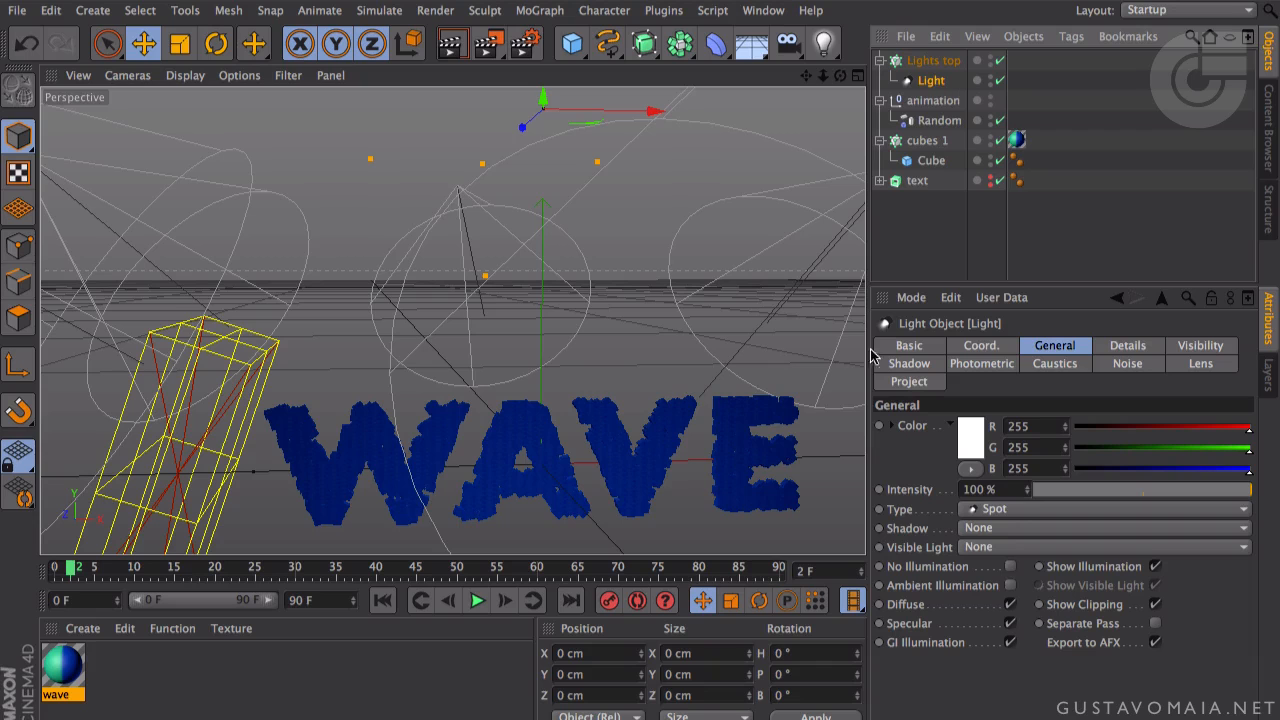
pyautogui.click(1005, 524)
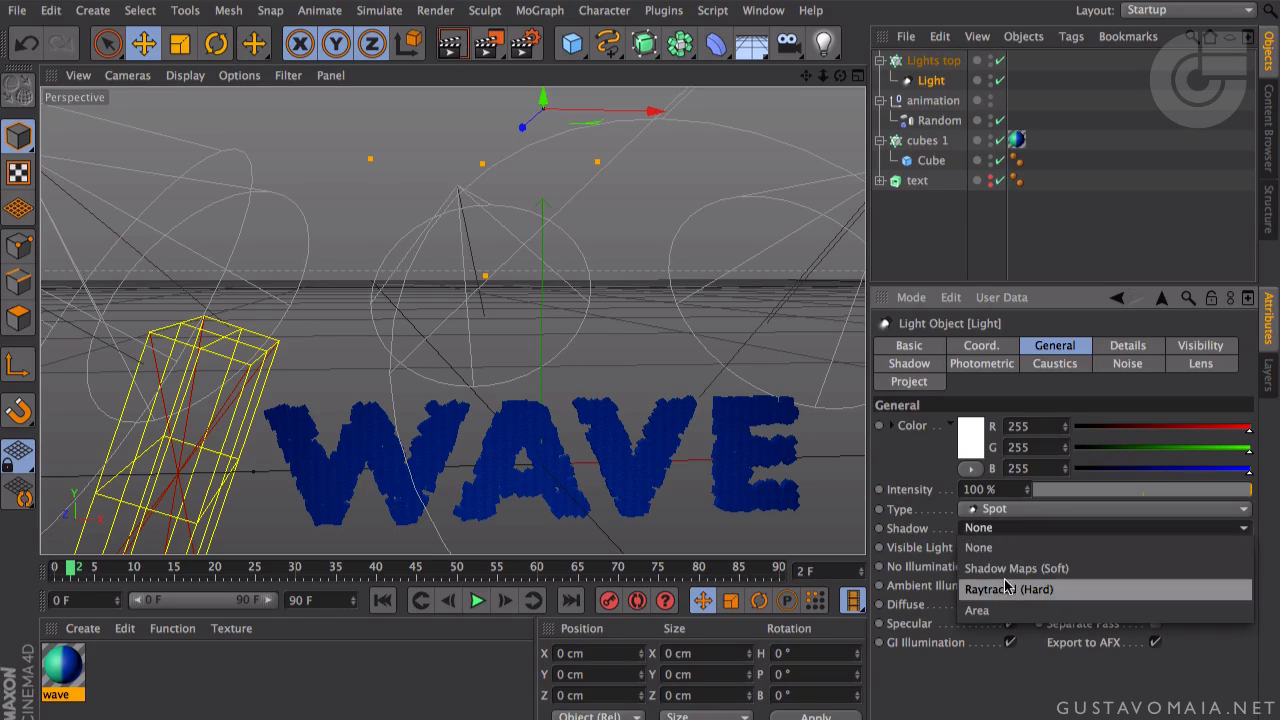
pyautogui.click(1010, 568)
# - Render the view to check the lighting and soft shadows on the WAVE text
pyautogui.keyDown('alt'); pyautogui.moveTo(440, 300); pyautogui.dragTo(575, 290); pyautogui.keyUp('alt')
pyautogui.click(451, 43)
pyautogui.click(485, 358)
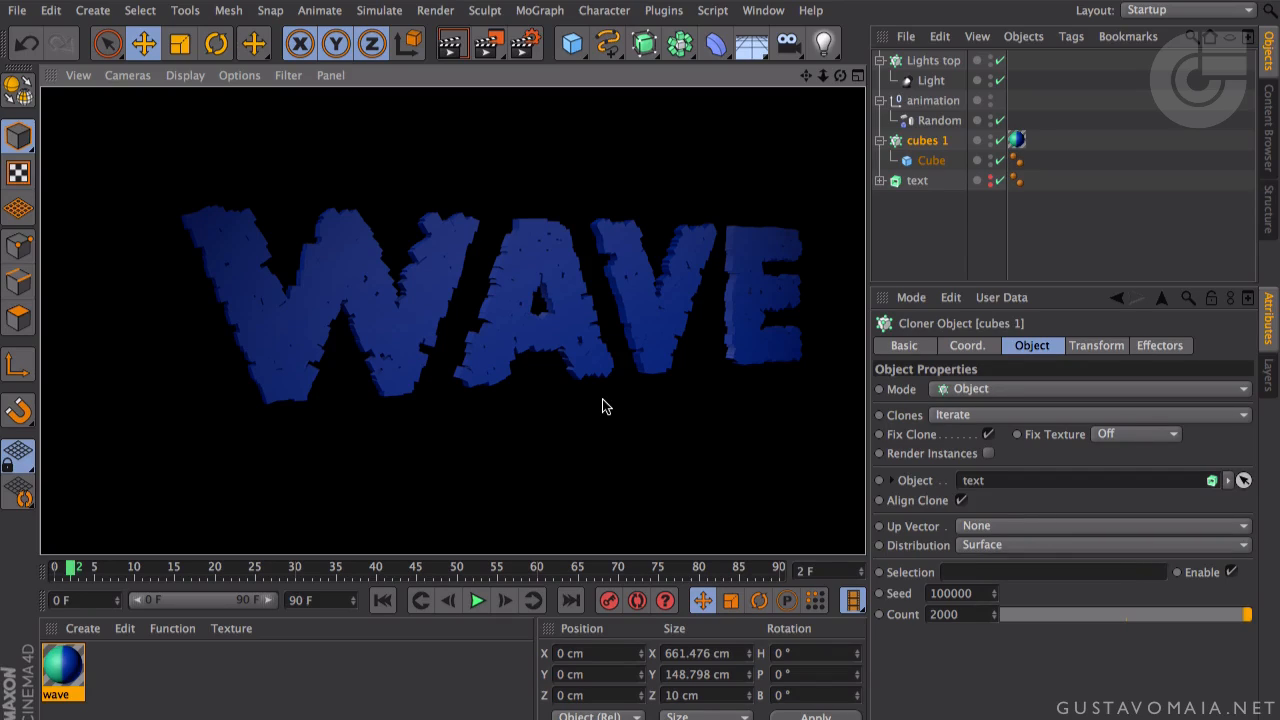
# - Duplicate the Lights top cloner and move the copy below the WAVE text to about -186 cm in Y
pyautogui.moveTo(671, 386)
pyautogui.keyDown('alt'); pyautogui.mouseDown()
pyautogui.moveTo(614, 374)
pyautogui.moveTo(614, 391)
pyautogui.moveTo(483, 391)
pyautogui.mouseUp(); pyautogui.keyUp('alt')
pyautogui.scroll(-2, 525, 348)
pyautogui.scroll(-5, 525, 353)
pyautogui.keyDown('alt'); pyautogui.moveTo(549, 326); pyautogui.dragTo(531, 350); pyautogui.keyUp('alt')
pyautogui.click(887, 64)
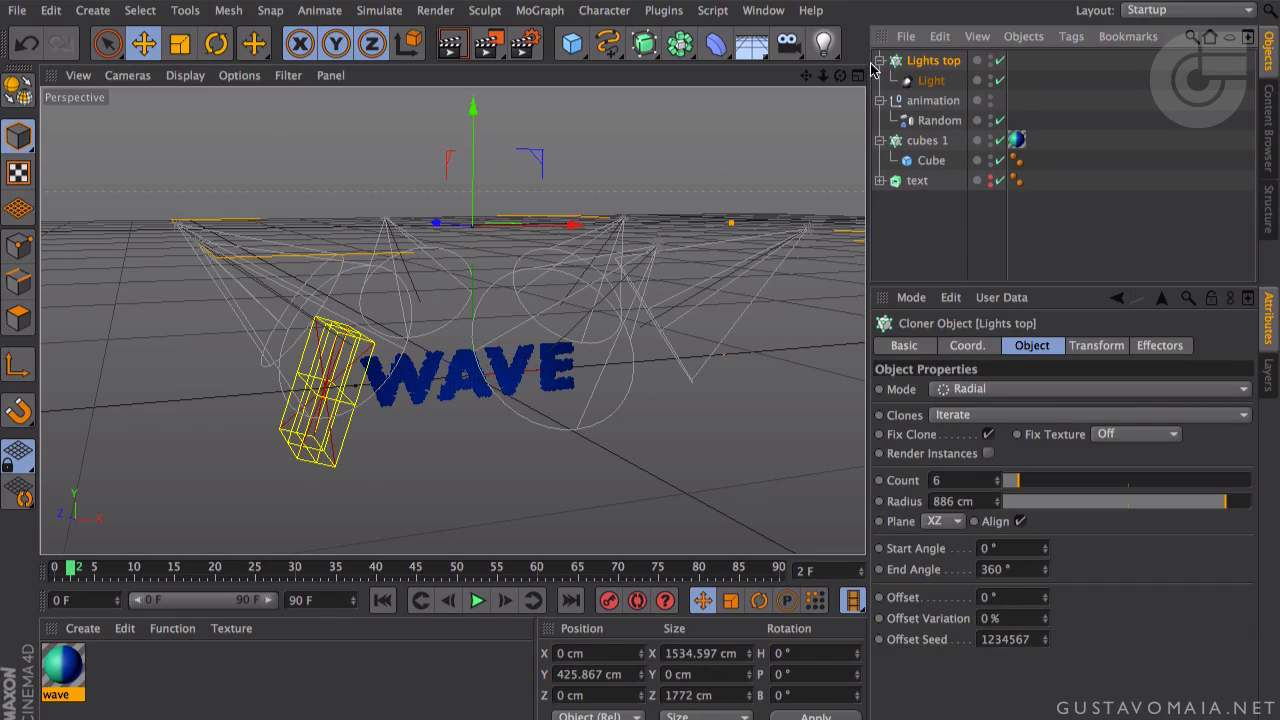
pyautogui.click(880, 62)
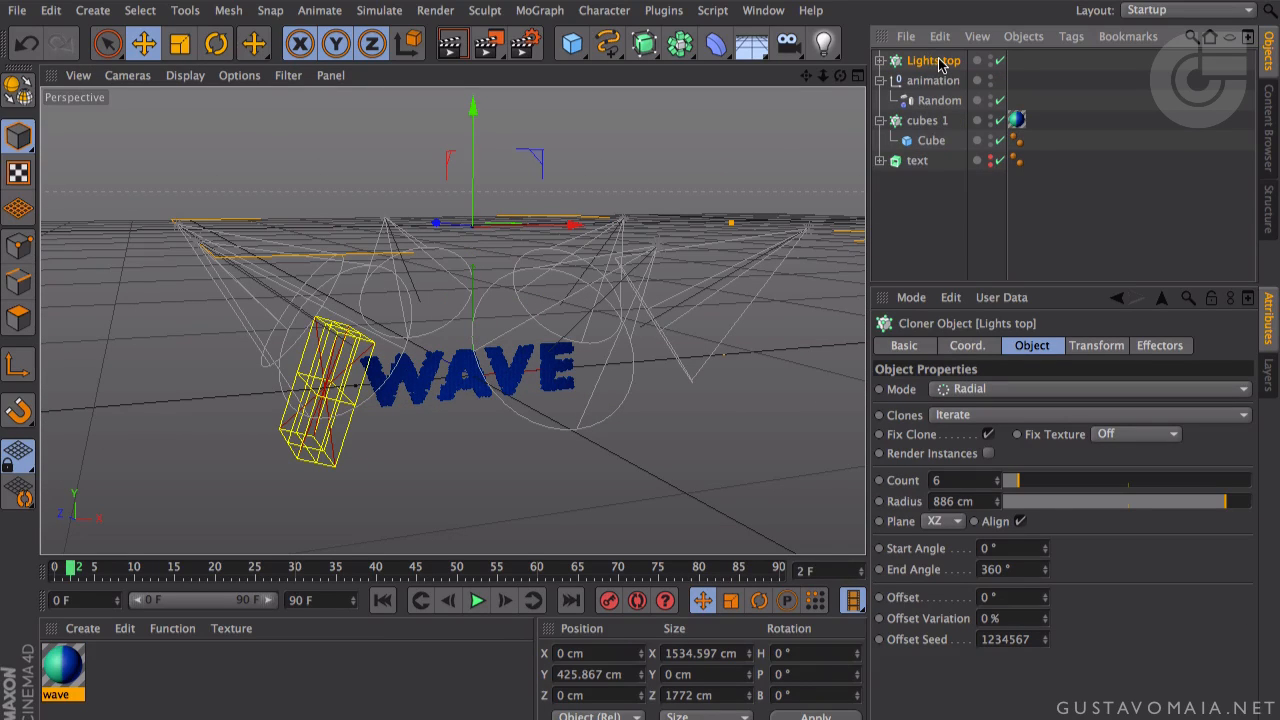
pyautogui.keyDown('ctrl'); pyautogui.moveTo(936, 65); pyautogui.dragTo(937, 67); pyautogui.keyUp('ctrl')
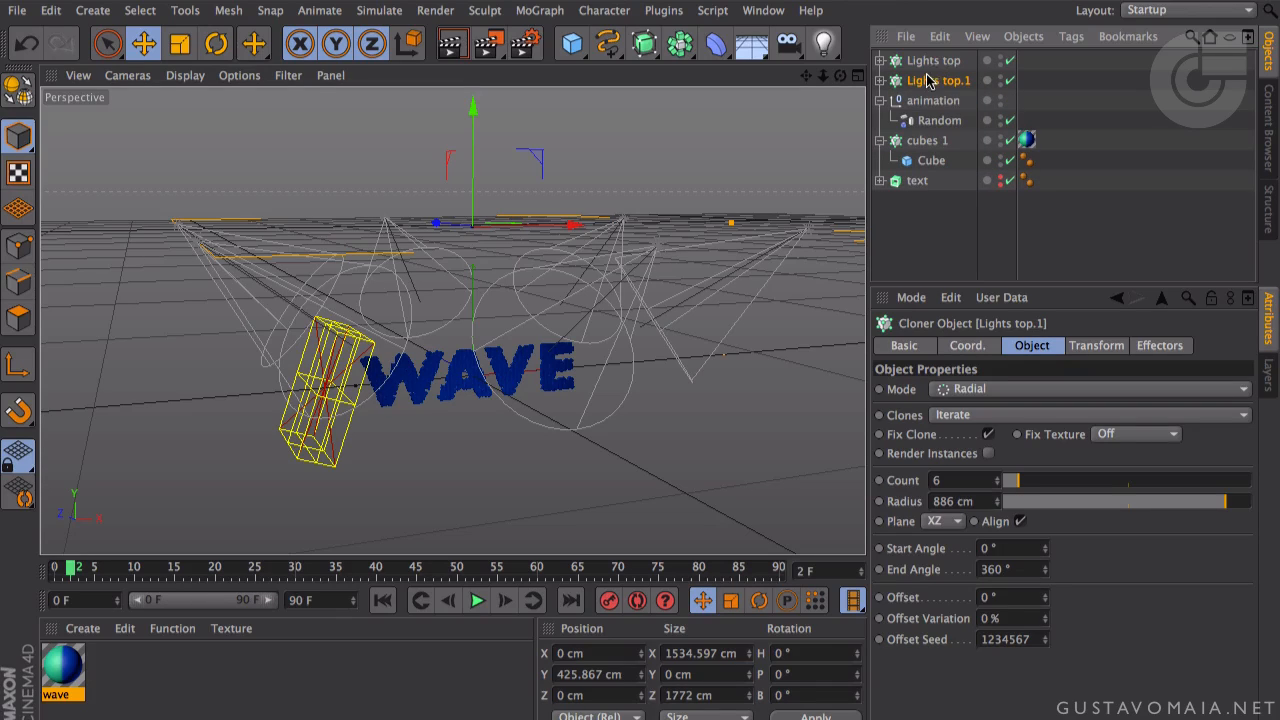
pyautogui.moveTo(461, 126); pyautogui.dragTo(470, 270)
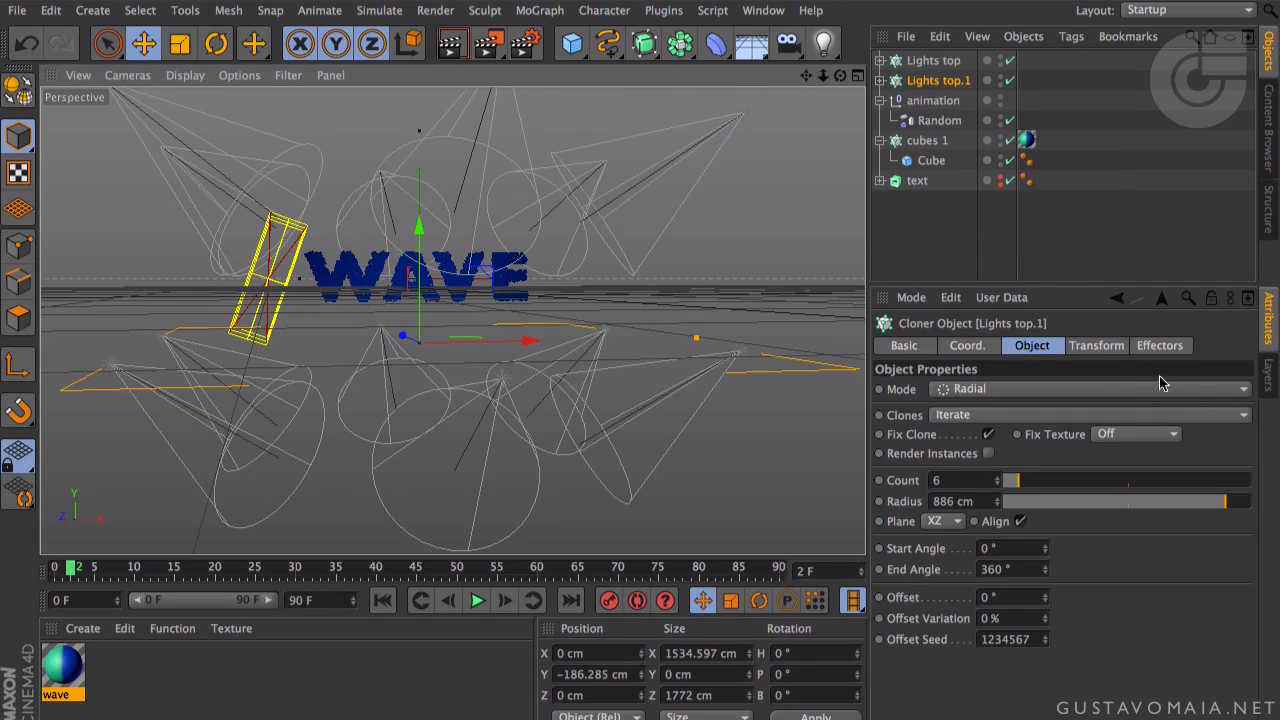
# - Tilt the lower ring's lights up at the text with a -215° pitch rotation and lower the ring to about -344 cm in Y
pyautogui.click(1116, 347)
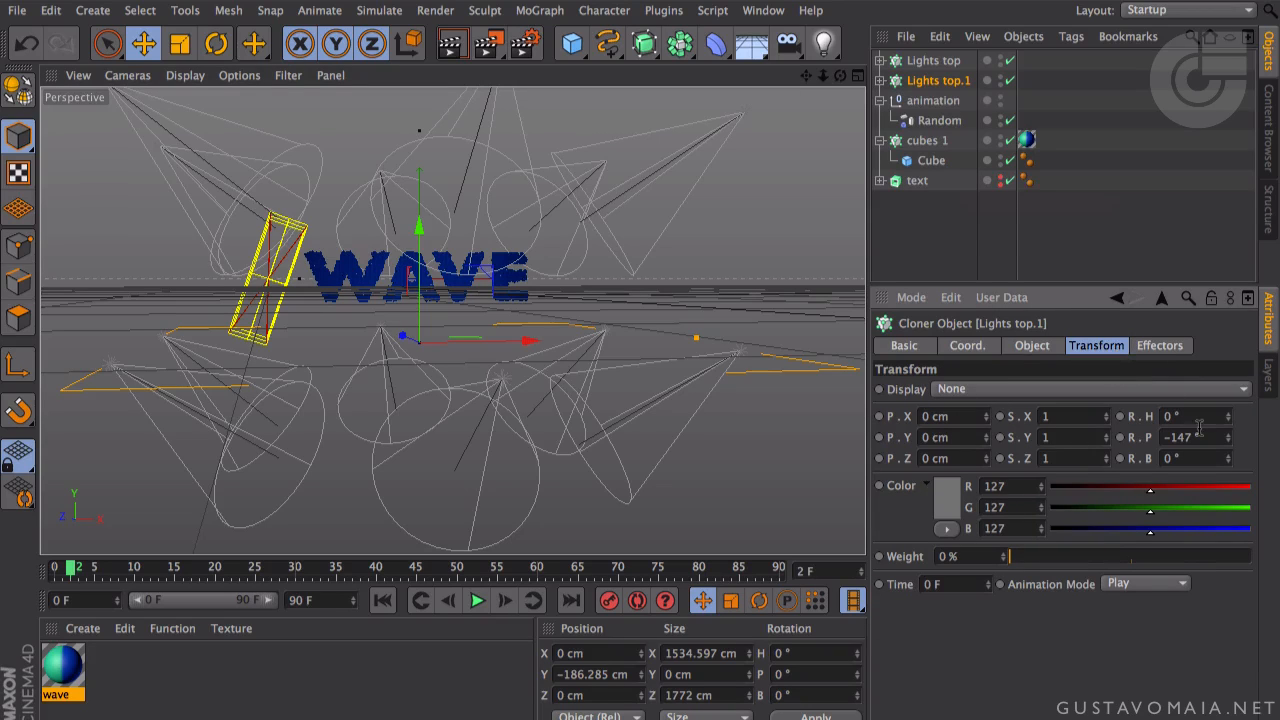
pyautogui.moveTo(1230, 440); pyautogui.dragTo(1230, 493)
pyautogui.keyDown('alt'); pyautogui.moveTo(675, 317); pyautogui.dragTo(583, 310); pyautogui.keyUp('alt')
pyautogui.click(1230, 442)
pyautogui.moveTo(1230, 447); pyautogui.dragTo(1230, 461)
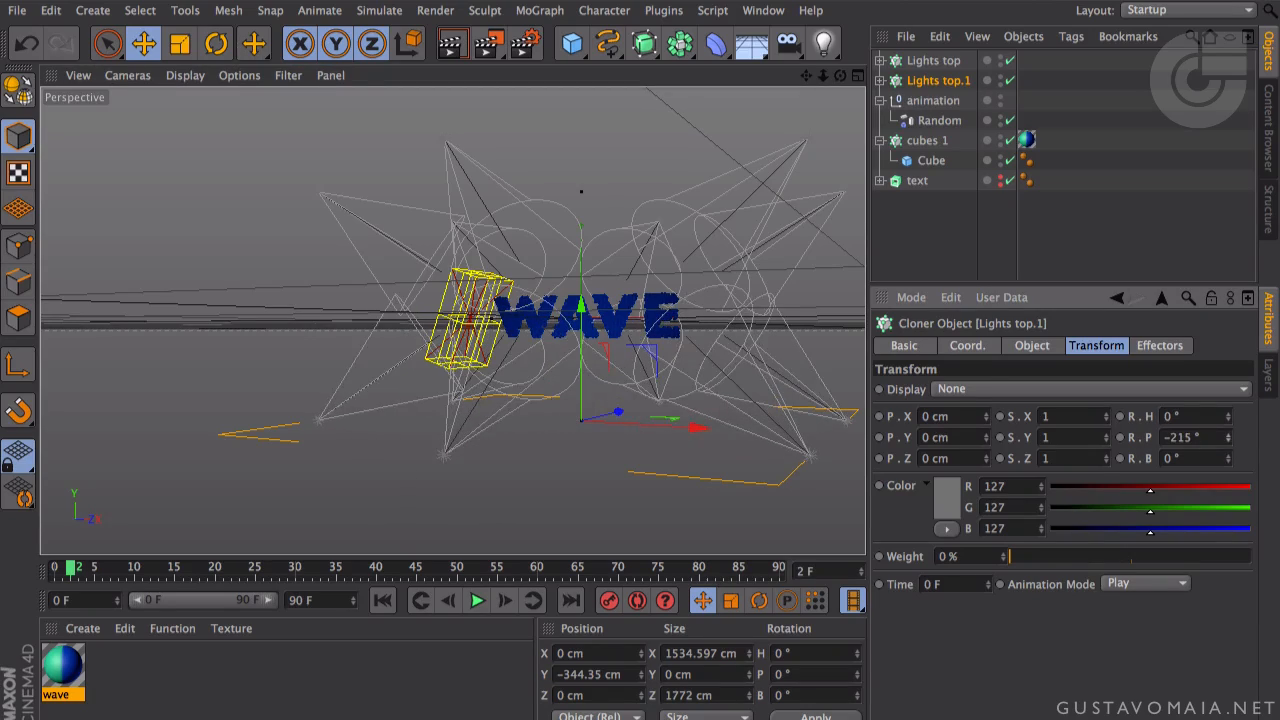
# - Render the view to check how both light rings illuminate the WAVE text, and return to the perspective view
pyautogui.keyDown('alt'); pyautogui.moveTo(640, 253); pyautogui.dragTo(440, 232); pyautogui.keyUp('alt')
pyautogui.scroll(7, 599, 249)
pyautogui.keyDown('alt'); pyautogui.moveTo(617, 220); pyautogui.dragTo(790, 250); pyautogui.keyUp('alt')
pyautogui.click(459, 52)
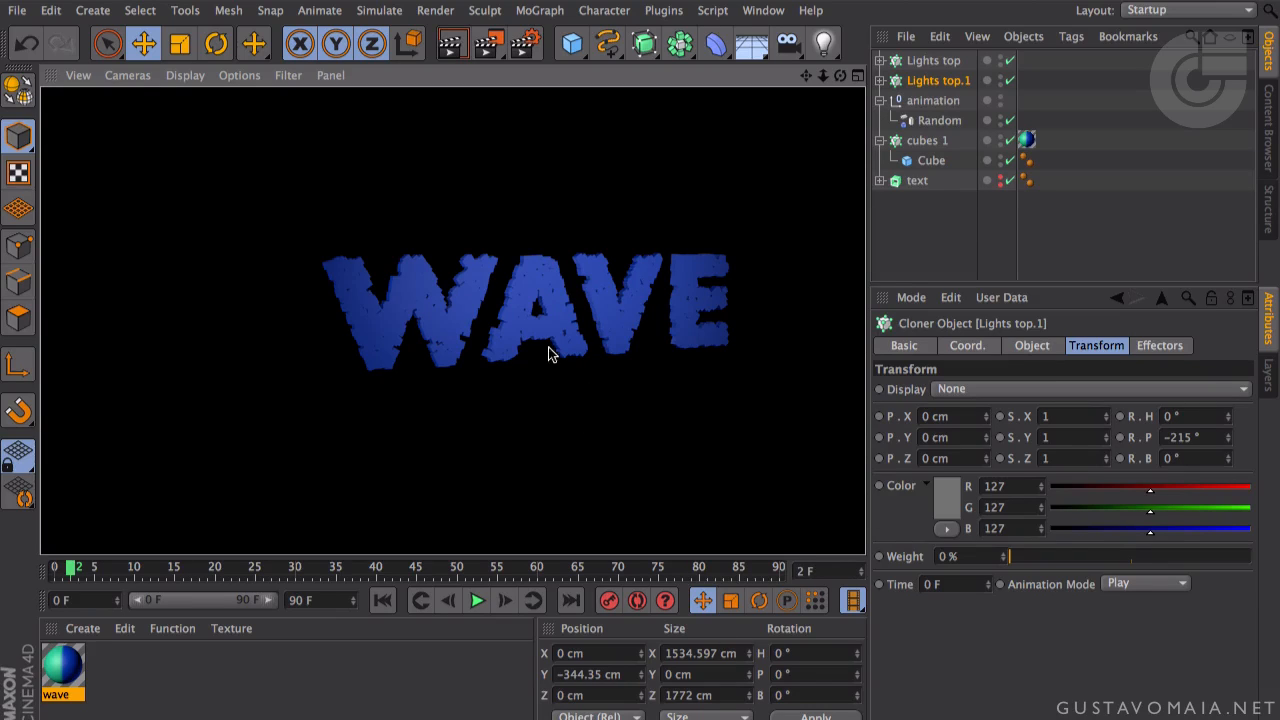
pyautogui.middleClick(543, 349)
pyautogui.middleClick(361, 225)
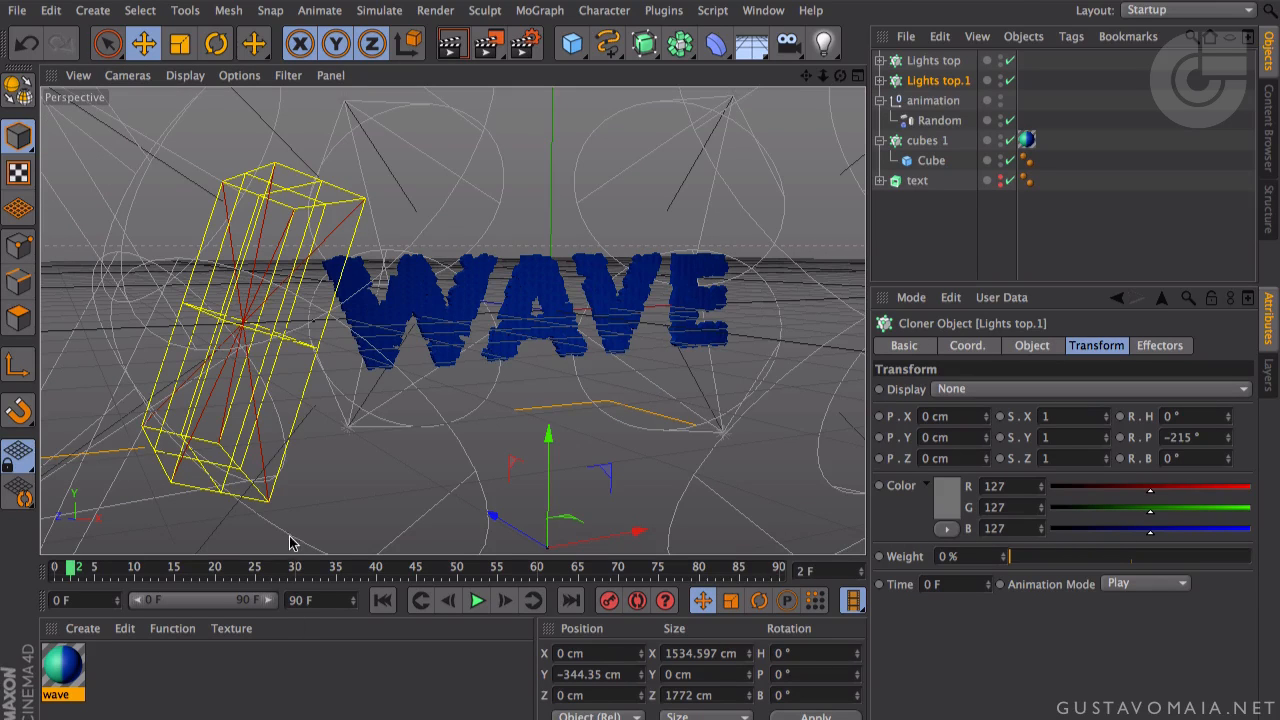
# - Go to frame 43 and render the scattering cubes from several closer angles
pyautogui.moveTo(320, 565); pyautogui.dragTo(400, 566)
pyautogui.keyDown('alt'); pyautogui.moveTo(537, 363); pyautogui.dragTo(481, 126); pyautogui.keyUp('alt')
pyautogui.click(451, 46)
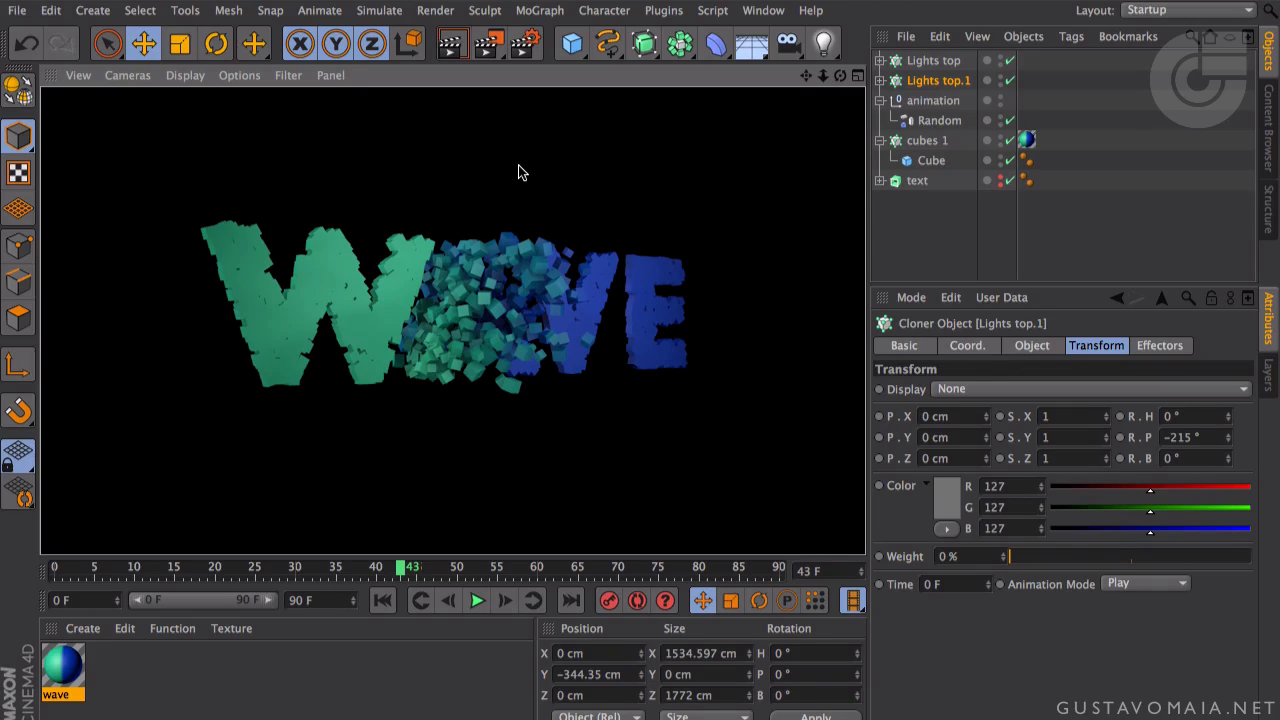
pyautogui.keyDown('alt'); pyautogui.moveTo(518, 174); pyautogui.dragTo(510, 130); pyautogui.keyUp('alt')
pyautogui.click(451, 42)
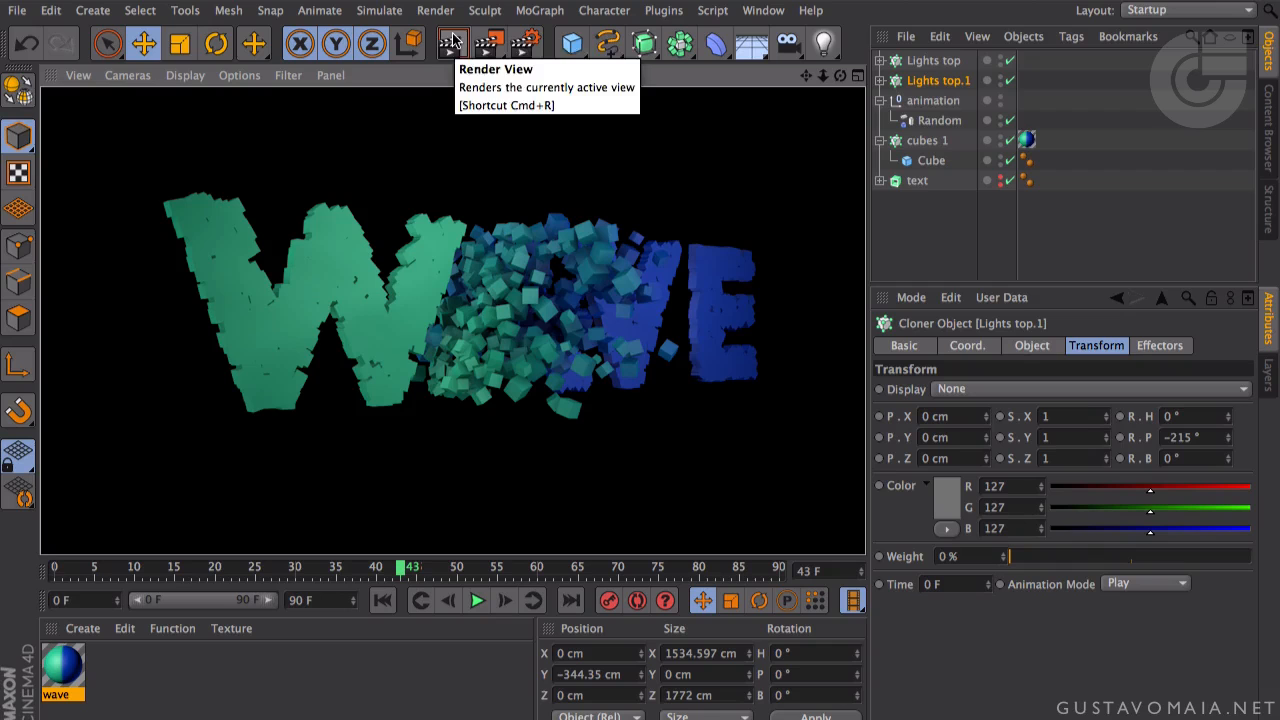
pyautogui.keyDown('alt'); pyautogui.moveTo(583, 313); pyautogui.dragTo(449, 322); pyautogui.keyUp('alt')
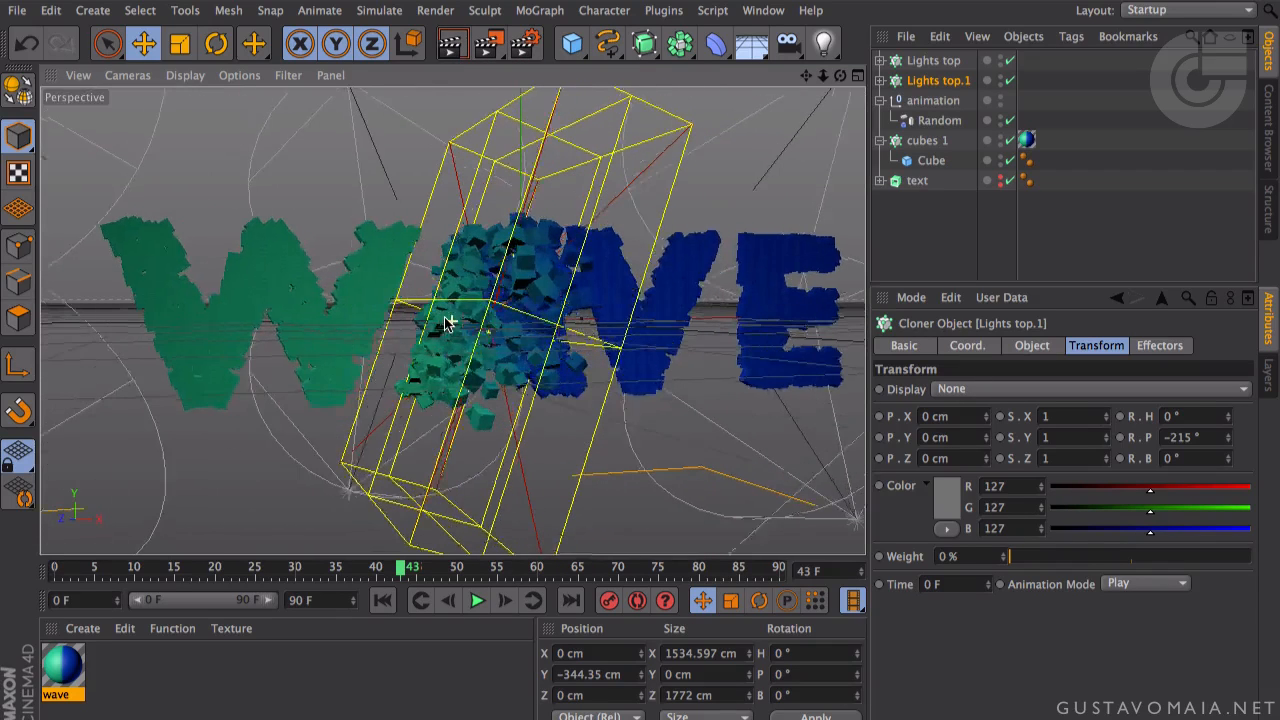
pyautogui.click(458, 40)
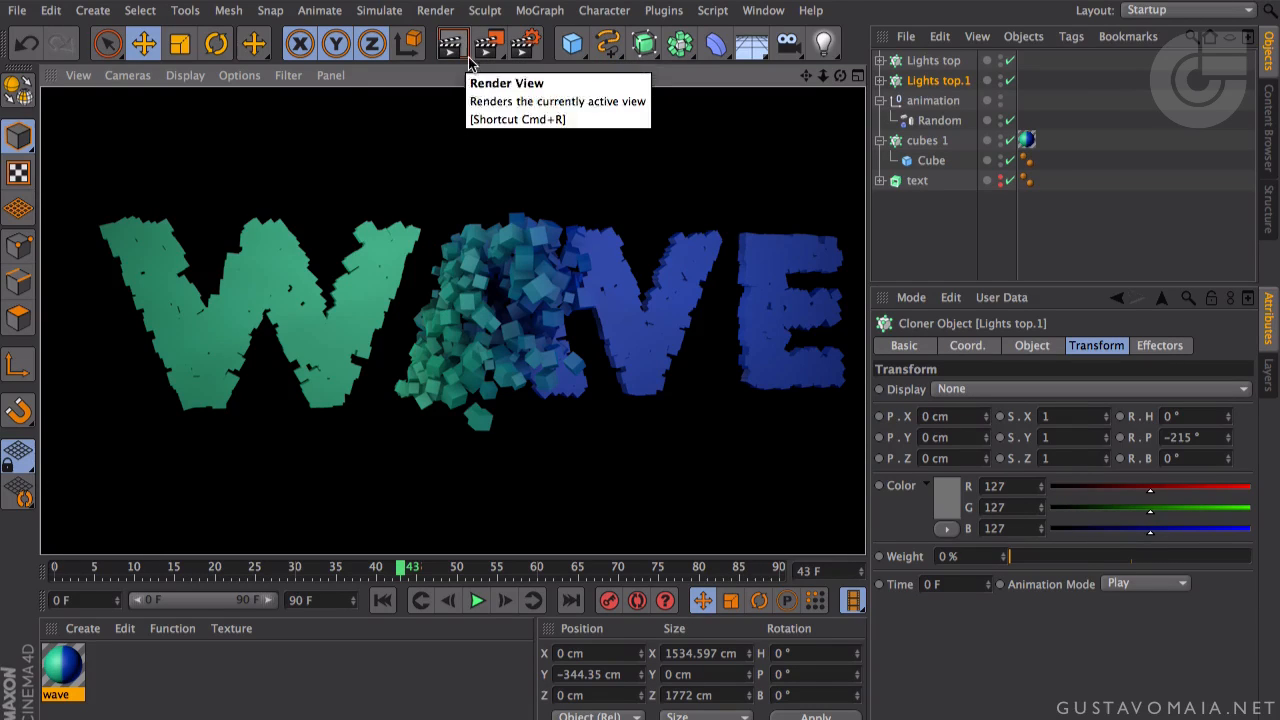
# - Return the animation to frame 0
pyautogui.click(430, 598)
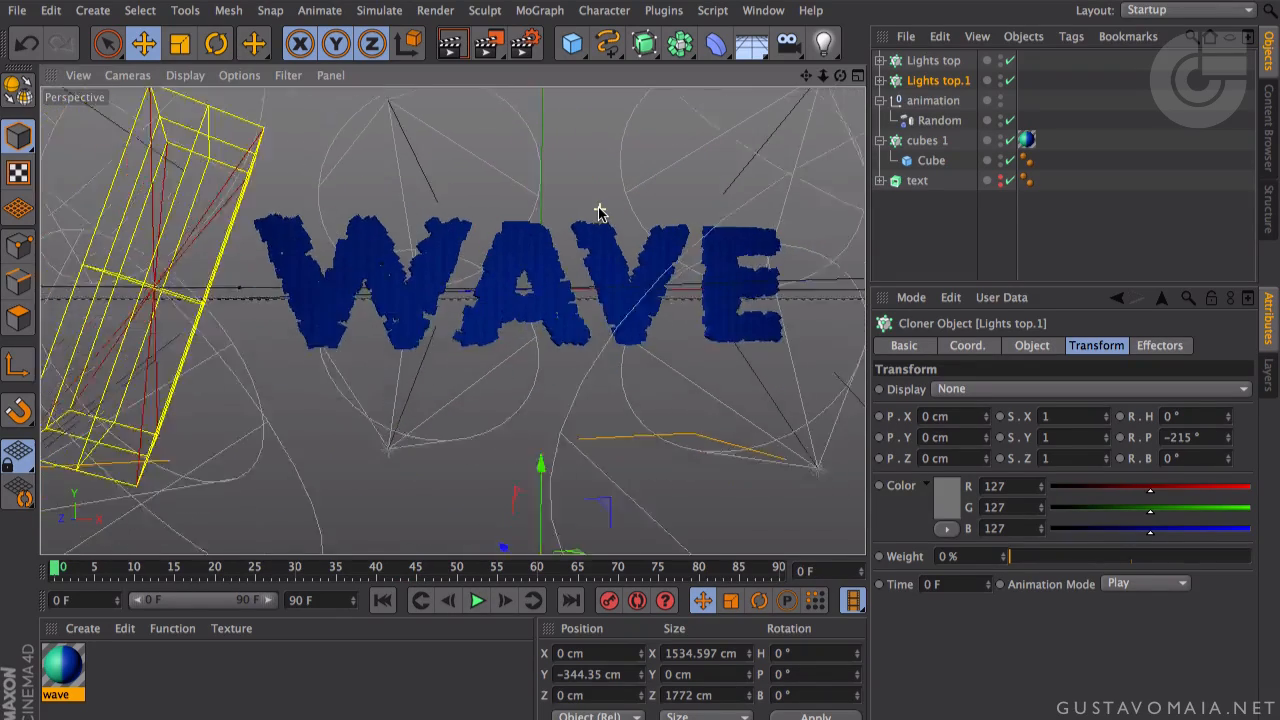
pyautogui.scroll(-3, 600, 208)
pyautogui.moveTo(600, 211)
pyautogui.keyDown('alt'); pyautogui.mouseDown(button='middle')
pyautogui.moveTo(543, 294)
pyautogui.moveTo(433, 358)
pyautogui.mouseUp(button='middle'); pyautogui.keyUp('alt')
pyautogui.keyDown('alt'); pyautogui.moveTo(624, 237); pyautogui.dragTo(582, 262, button='middle'); pyautogui.keyUp('alt')
pyautogui.keyDown('alt'); pyautogui.moveTo(582, 262); pyautogui.dragTo(626, 140); pyautogui.keyUp('alt')
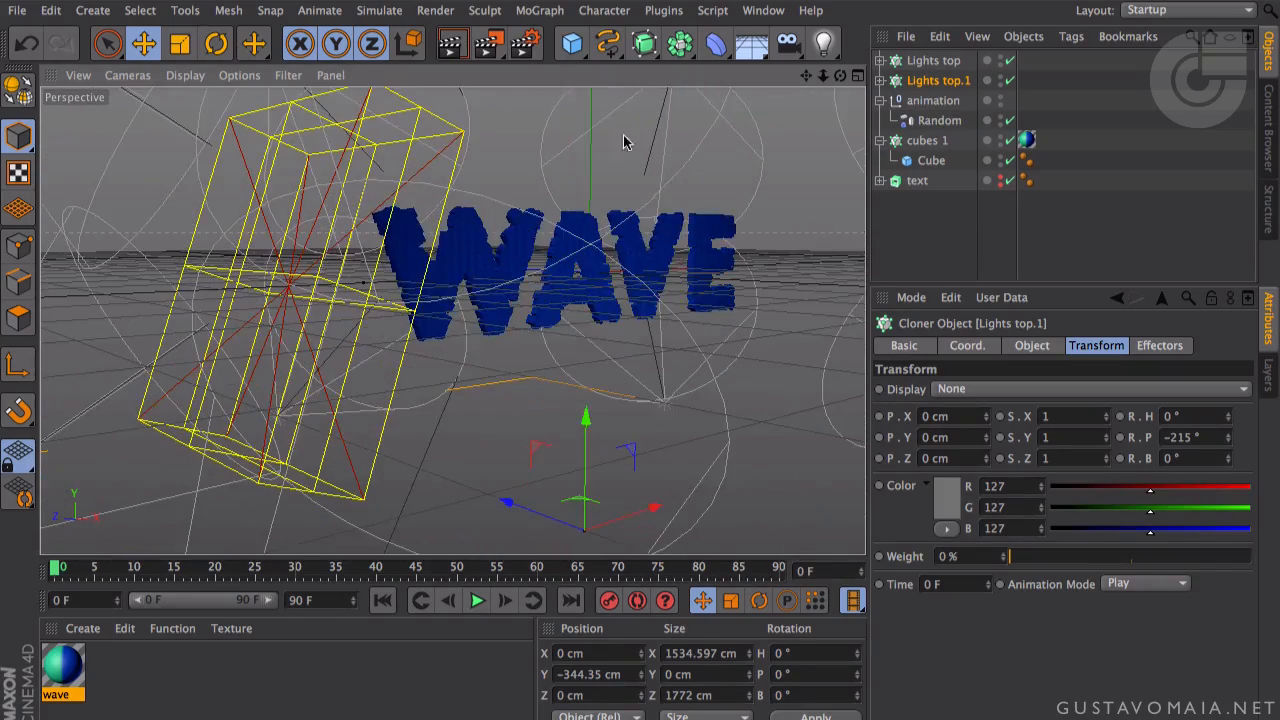
# - Reverse the gradient in the wave material's Color texture so blue comes first and turquoise second
pyautogui.click(528, 56)
pyautogui.click(373, 88)
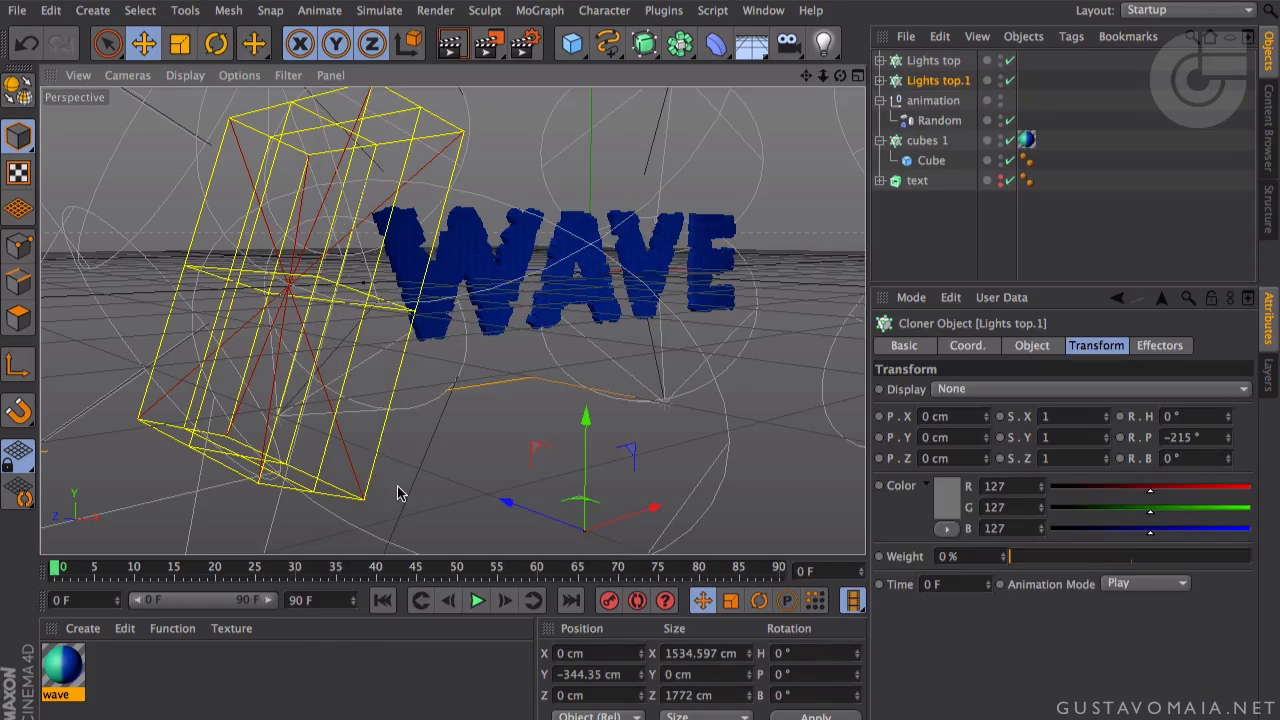
pyautogui.click(52, 690)
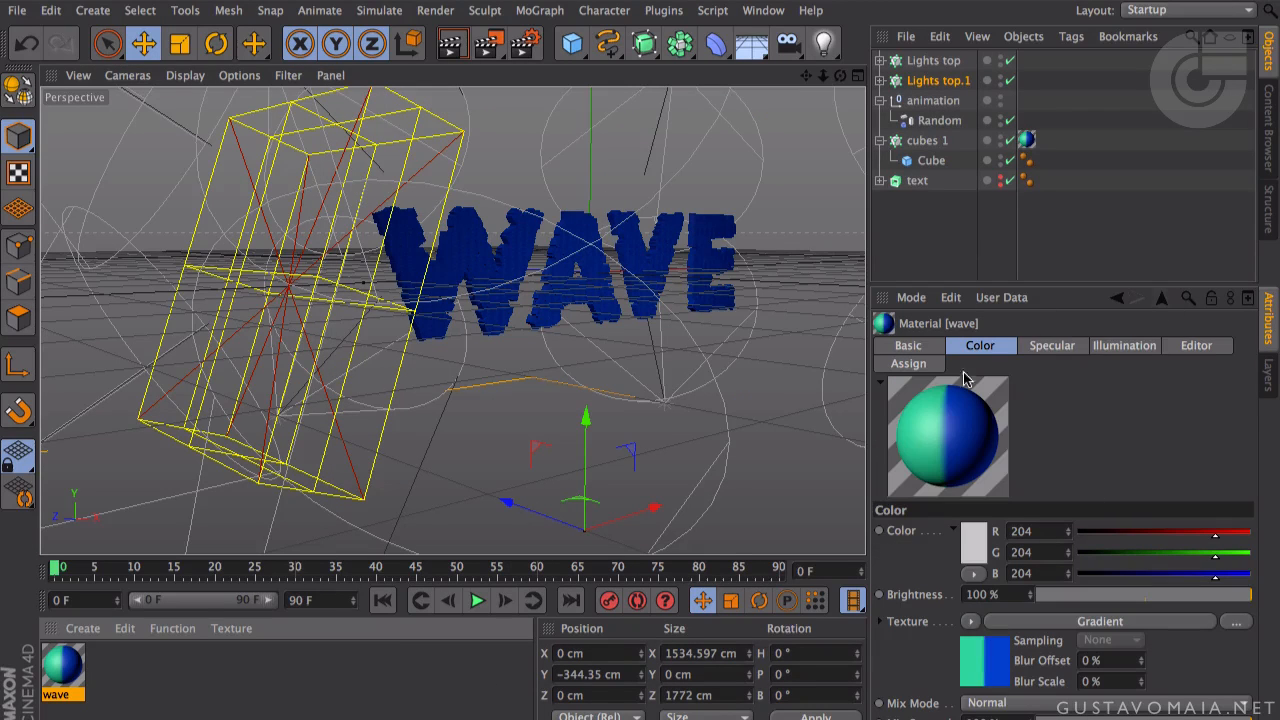
pyautogui.click(1050, 348)
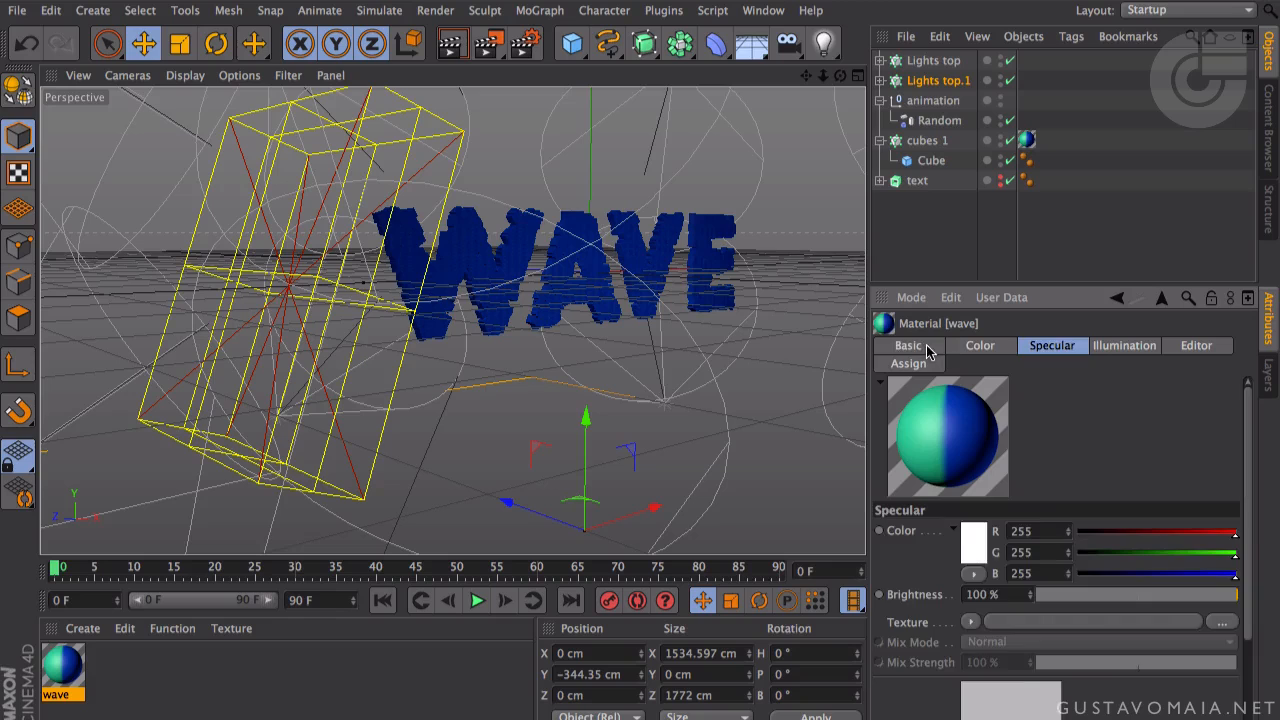
pyautogui.click(928, 347)
pyautogui.click(1050, 349)
pyautogui.click(1008, 348)
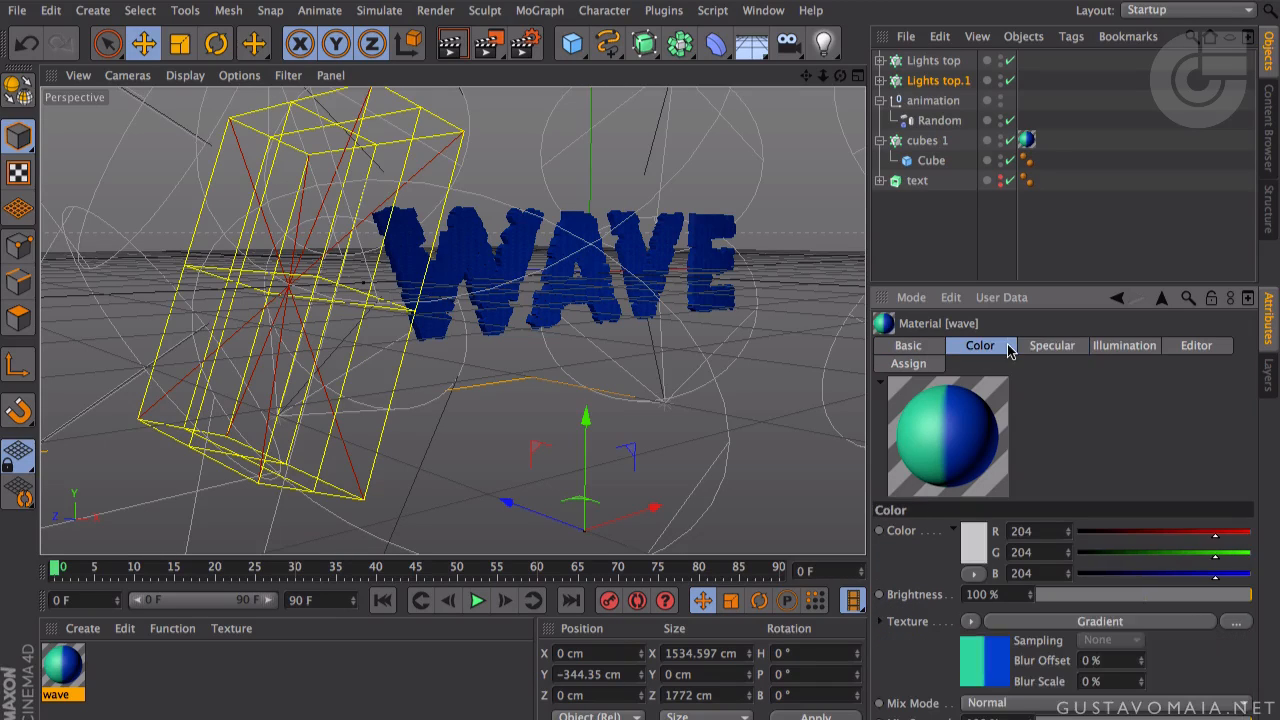
pyautogui.moveTo(1019, 288); pyautogui.dragTo(1019, 177)
pyautogui.click(995, 550)
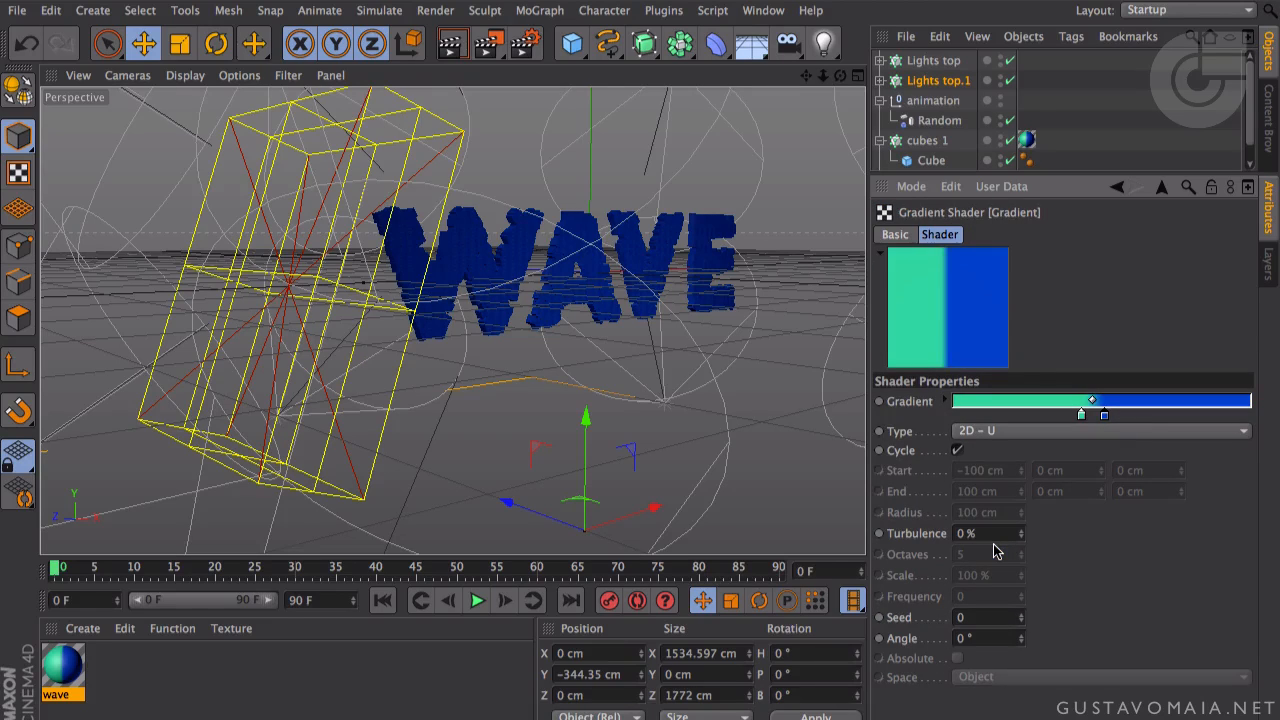
pyautogui.moveTo(1084, 415)
pyautogui.mouseDown()
pyautogui.moveTo(1125, 415)
pyautogui.moveTo(1081, 418)
pyautogui.mouseUp()
pyautogui.click(637, 441)
pyautogui.keyDown('alt'); pyautogui.moveTo(637, 441); pyautogui.dragTo(582, 437); pyautogui.keyUp('alt')
pyautogui.moveTo(1080, 415); pyautogui.dragTo(1076, 415)
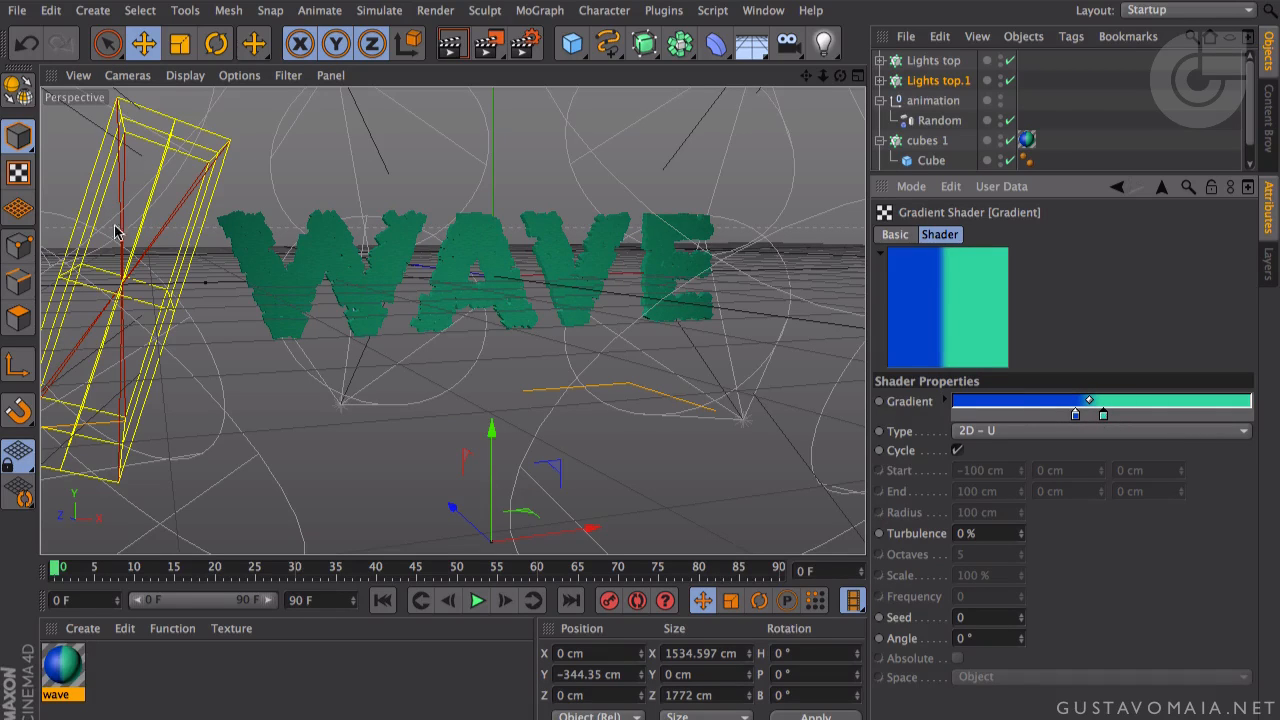
# - Move the gradient's blue knot closer to the turquoise one for a sharper transition, checking the text at frames 54 and 77
pyautogui.keyDown('alt'); pyautogui.moveTo(290, 365); pyautogui.dragTo(257, 368); pyautogui.keyUp('alt')
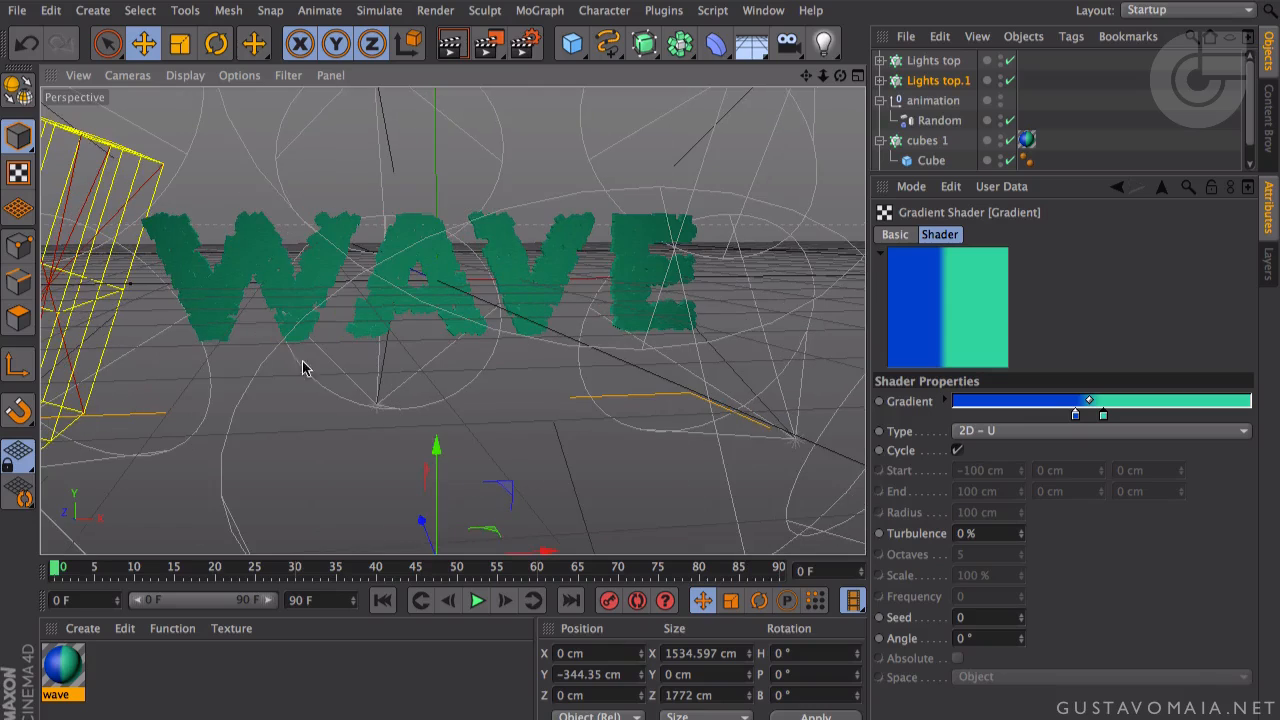
pyautogui.moveTo(68, 574); pyautogui.dragTo(491, 573)
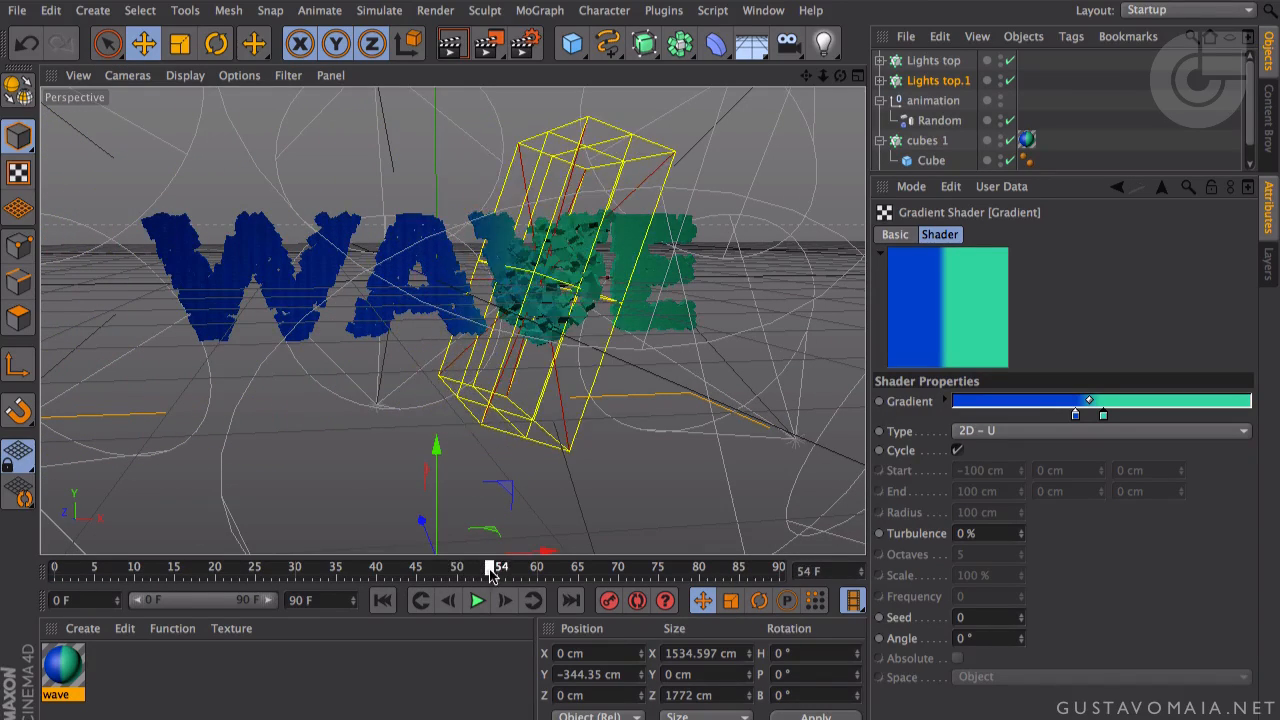
pyautogui.click(1076, 414)
pyautogui.moveTo(1080, 418); pyautogui.dragTo(1094, 420)
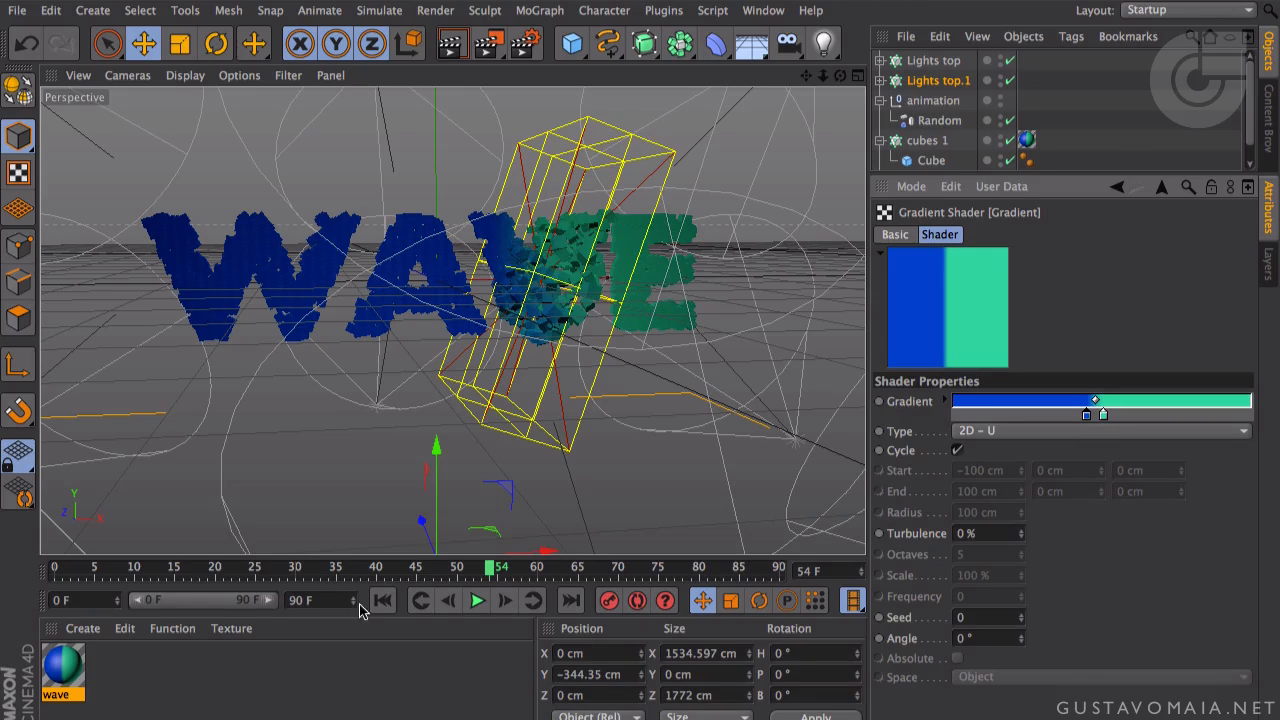
pyautogui.moveTo(484, 583); pyautogui.dragTo(677, 592)
pyautogui.keyDown('alt'); pyautogui.moveTo(595, 357); pyautogui.dragTo(376, 400); pyautogui.keyUp('alt')
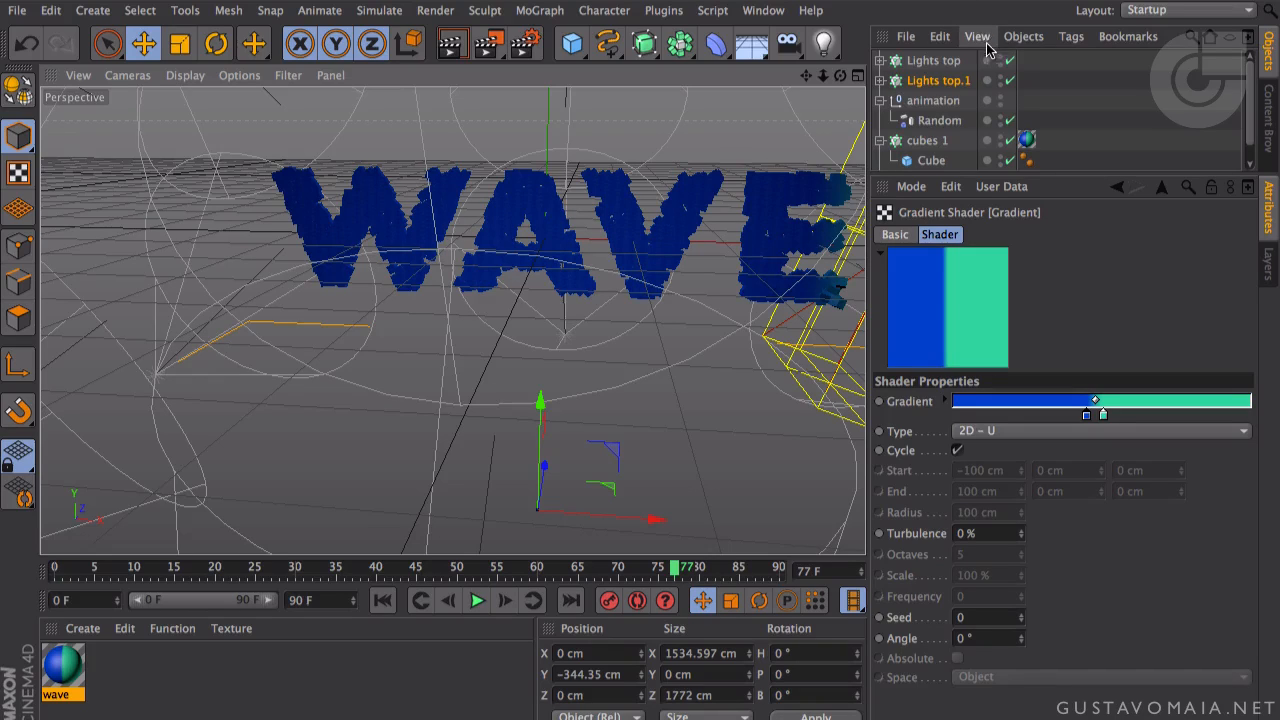
# - Group the two light cloners under a null named Lights
pyautogui.click(918, 62)
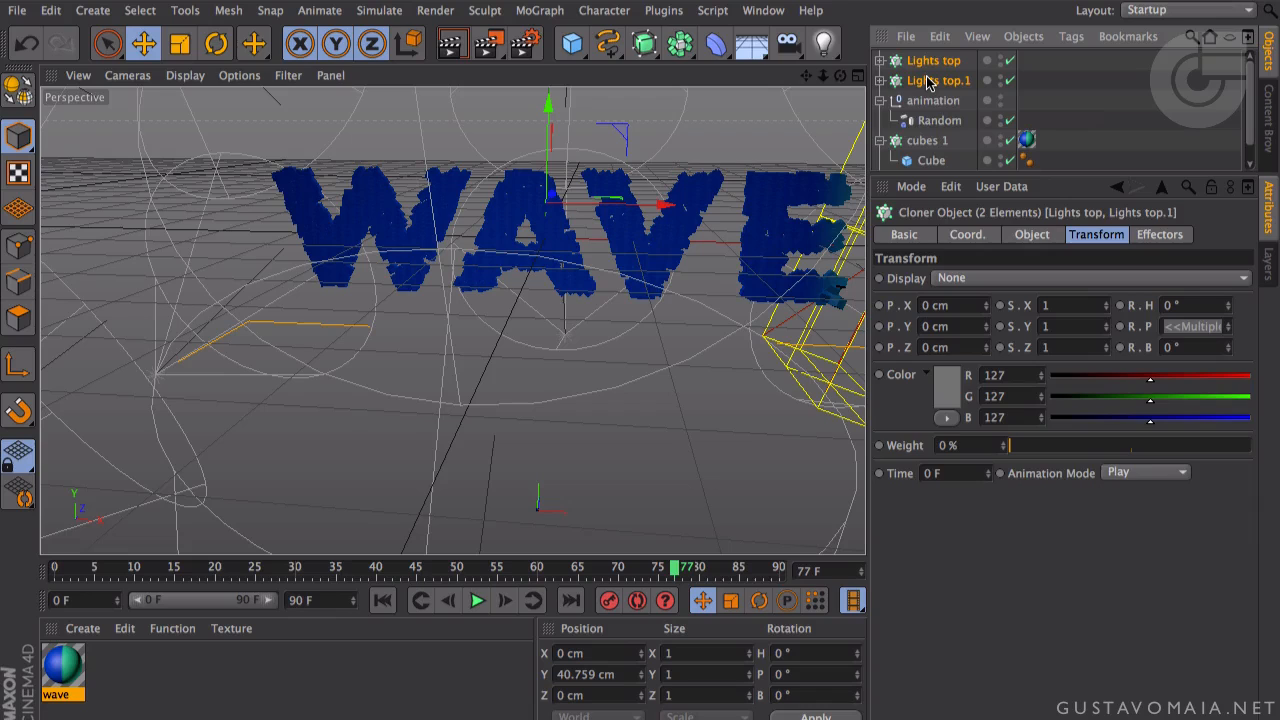
pyautogui.hotkey('alt', 'g')
pyautogui.doubleClick(914, 62)
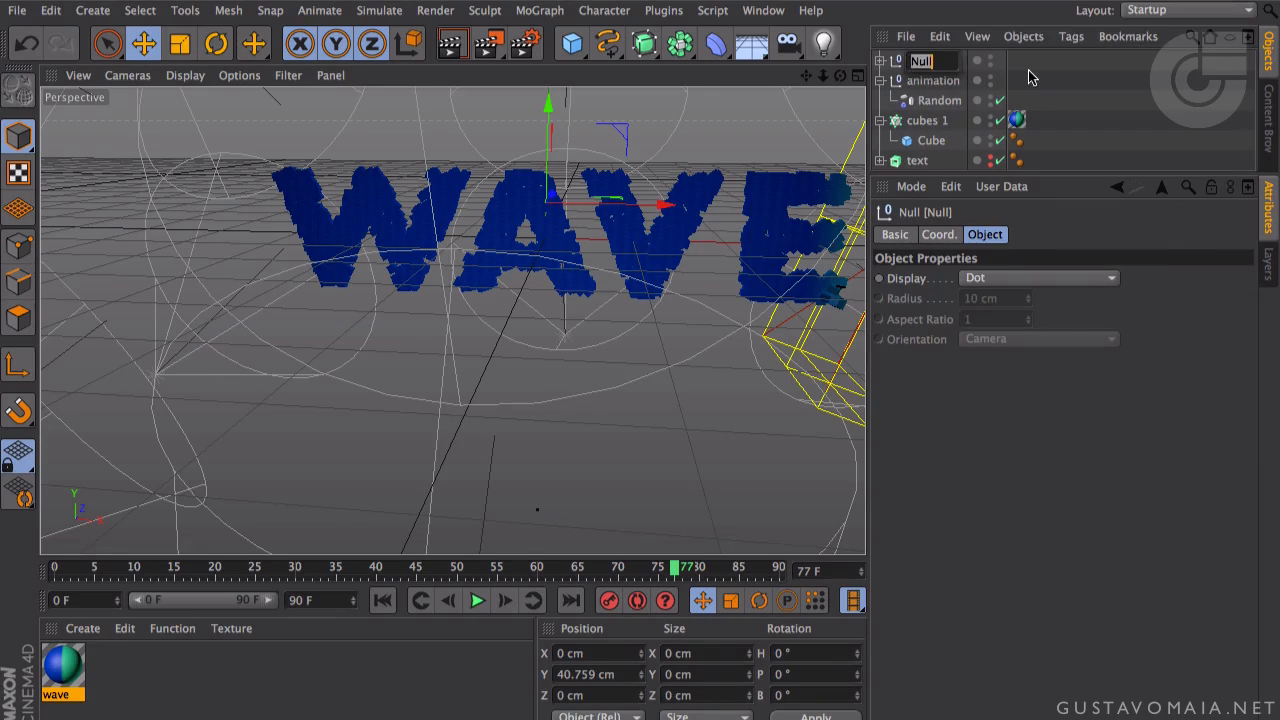
pyautogui.press('BackSpace')
pyautogui.write('Lights')
pyautogui.press('Return')
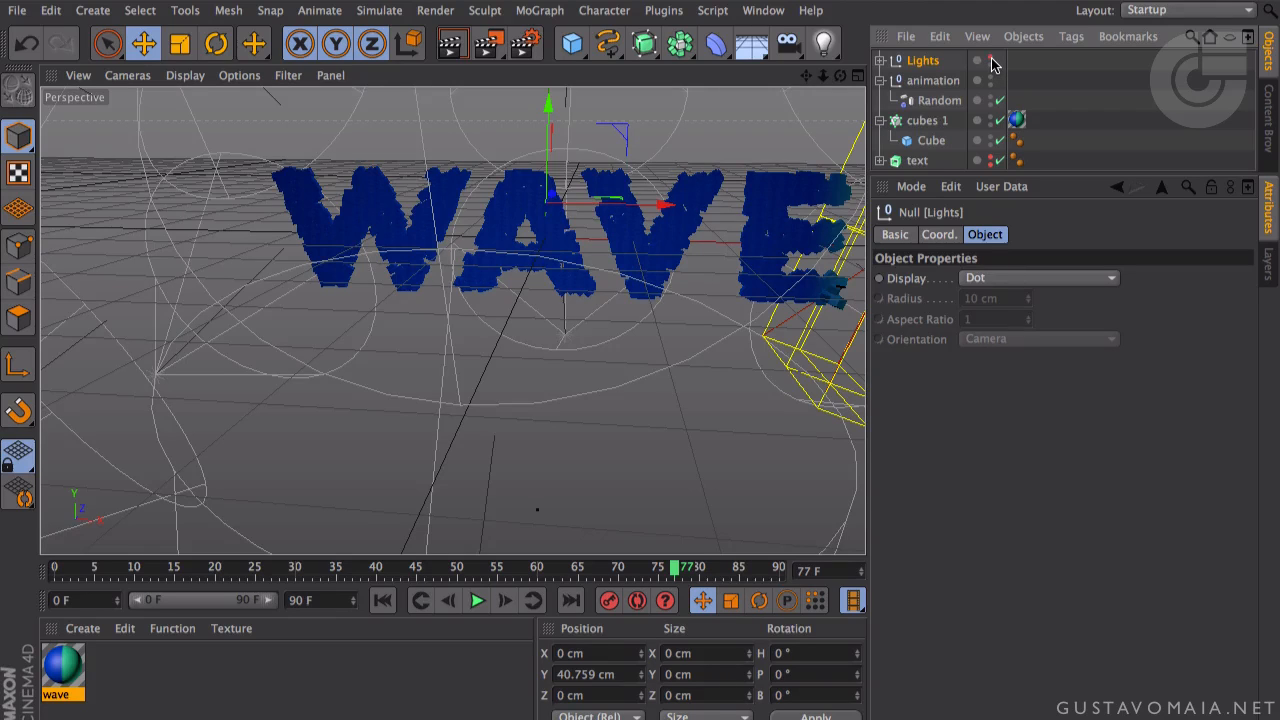
# - Hide the Lights group and move the animation to frame 88 with the whole WAVE text in view
pyautogui.click(991, 57)
pyautogui.keyDown('alt'); pyautogui.moveTo(454, 320); pyautogui.dragTo(493, 238); pyautogui.keyUp('alt')
pyautogui.moveTo(666, 578); pyautogui.dragTo(766, 537)
pyautogui.middleClick(571, 357)
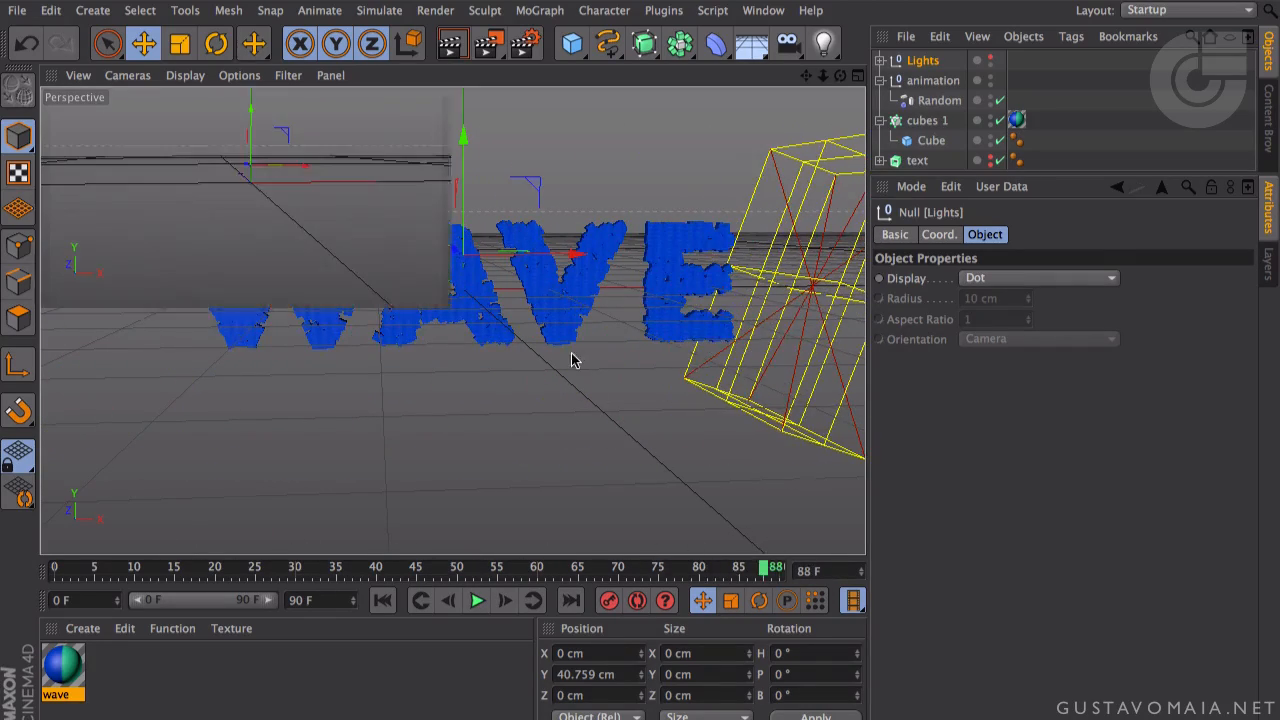
pyautogui.middleClick(350, 243)
pyautogui.keyDown('alt'); pyautogui.moveTo(350, 243); pyautogui.dragTo(470, 425); pyautogui.keyUp('alt')
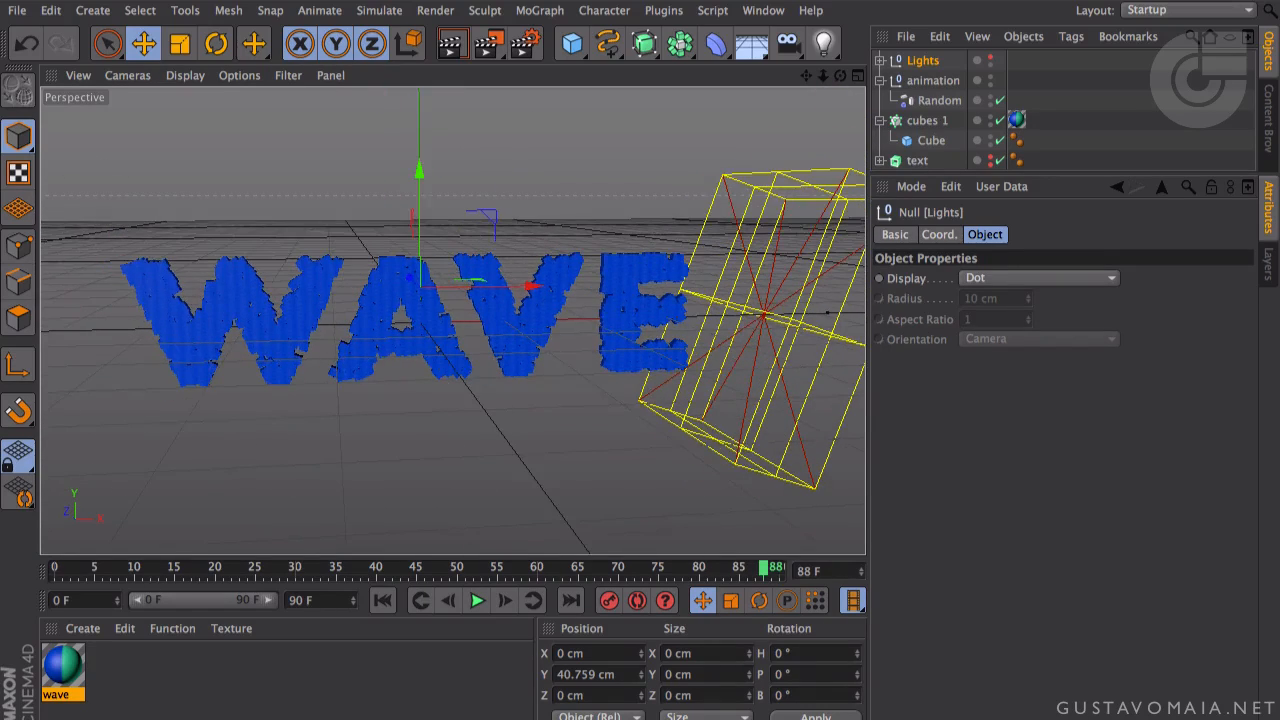
# - Select the wave material and render the view to check the text without the light rings
pyautogui.click(78, 688)
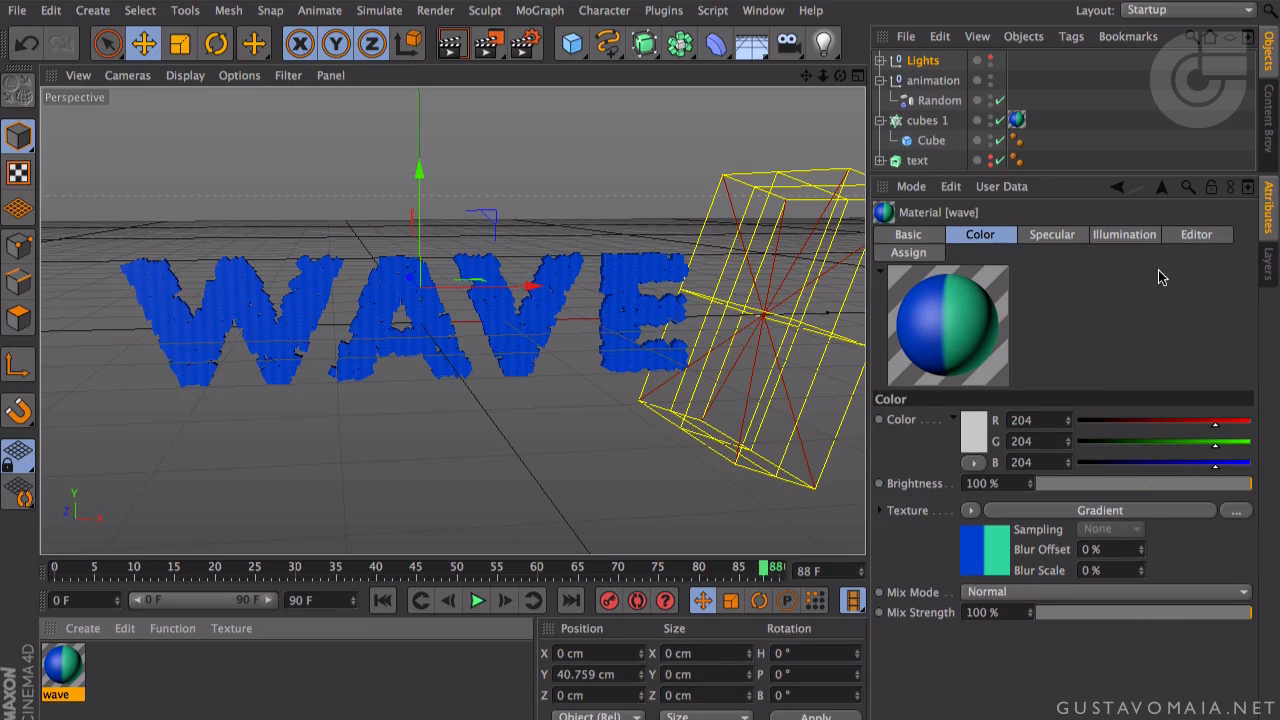
pyautogui.click(447, 51)
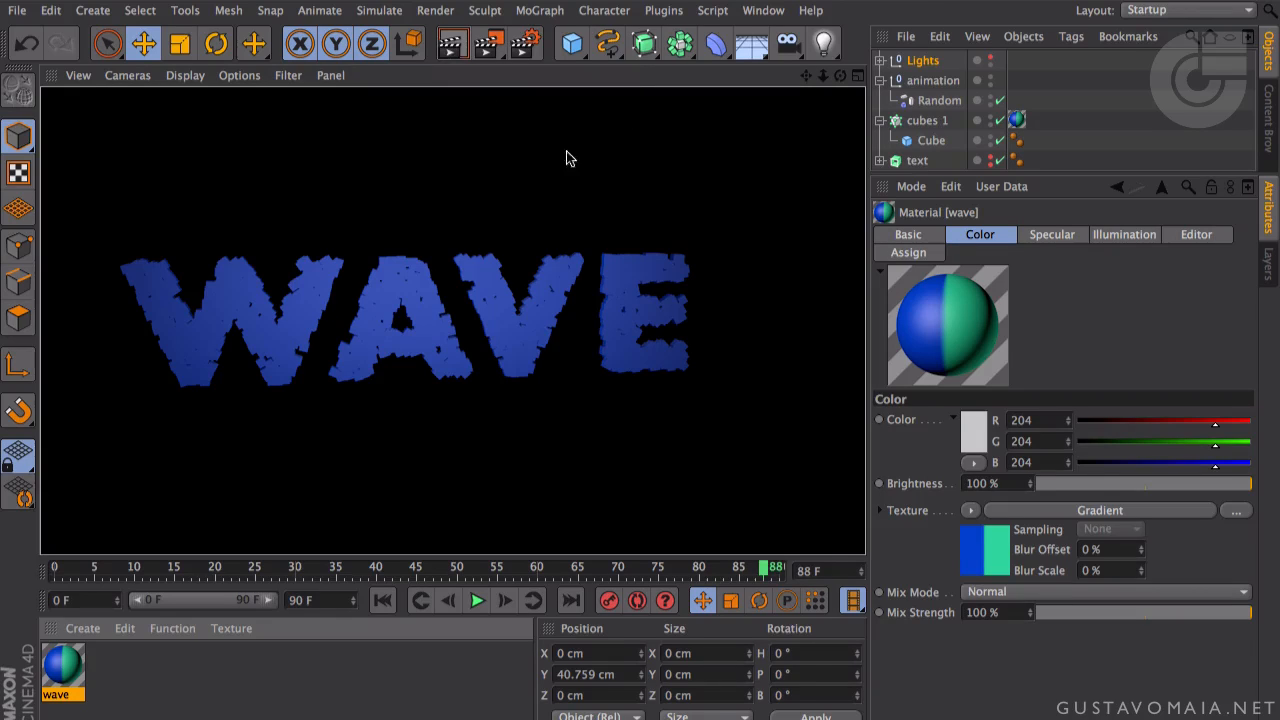
pyautogui.click(532, 254)
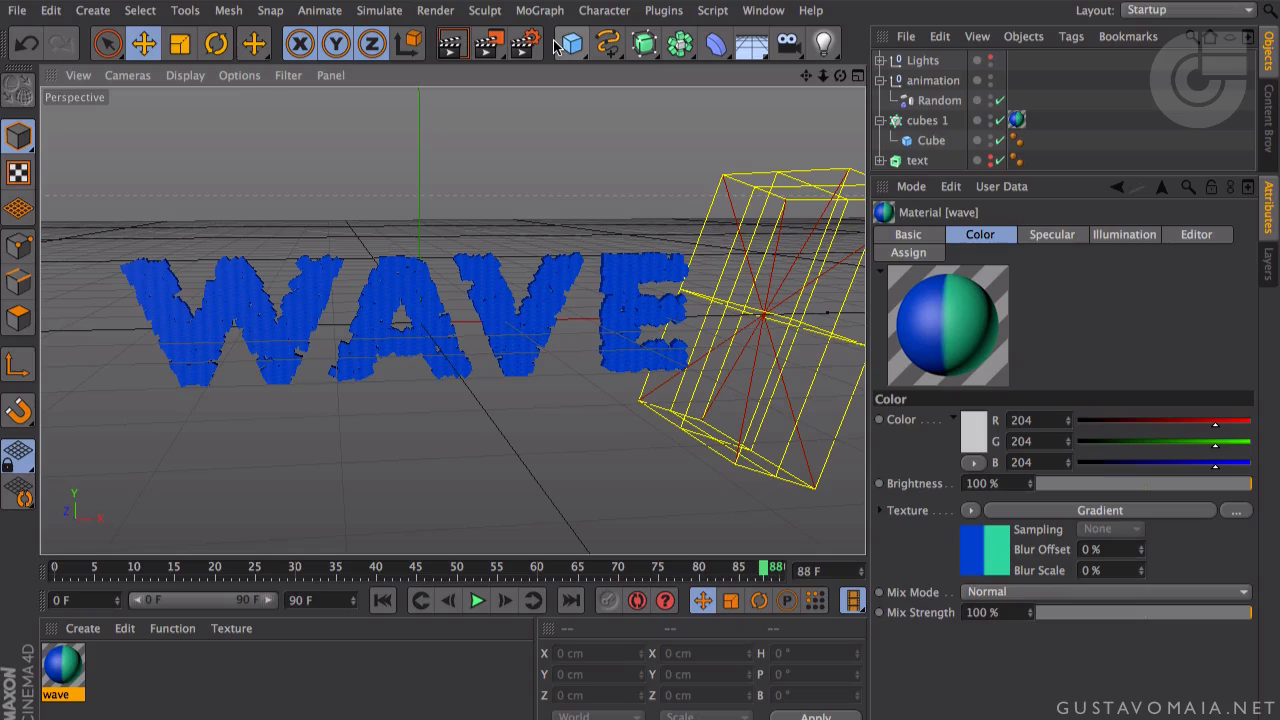
# - Add a Plane object with 1 width segment and 1 height segment
pyautogui.moveTo(572, 43); pyautogui.dragTo(749, 106)
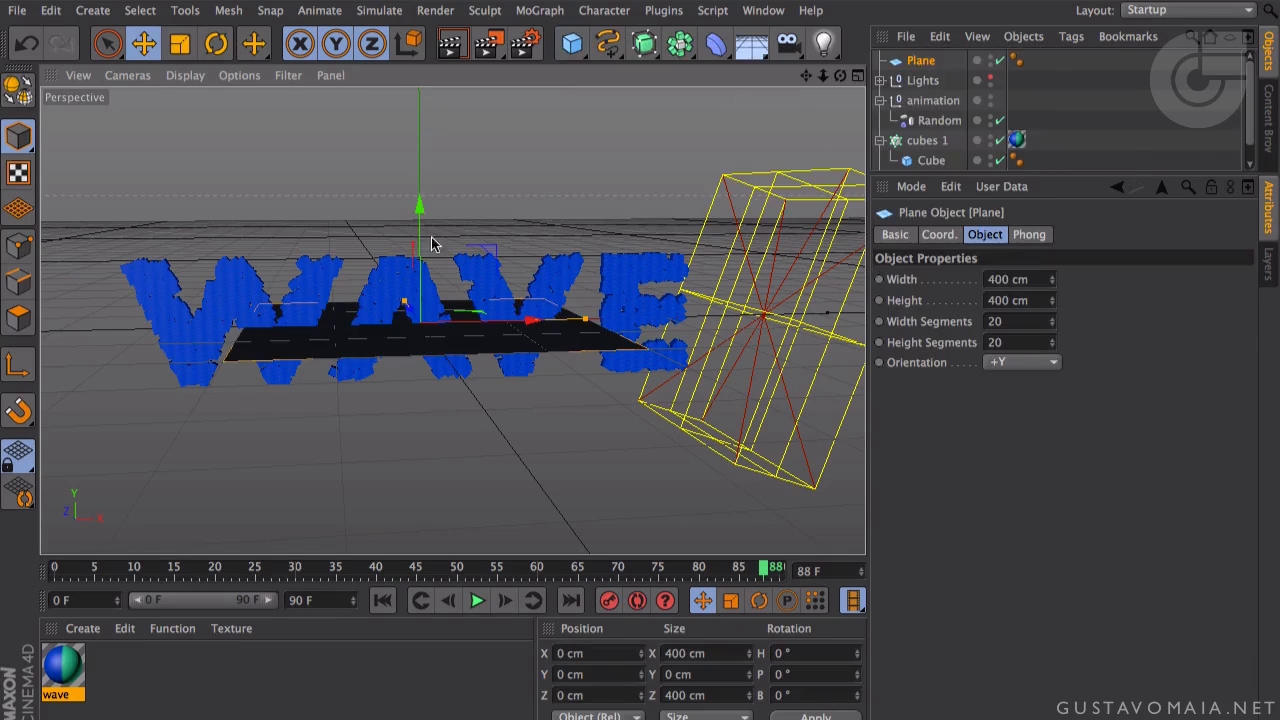
pyautogui.click(1015, 322)
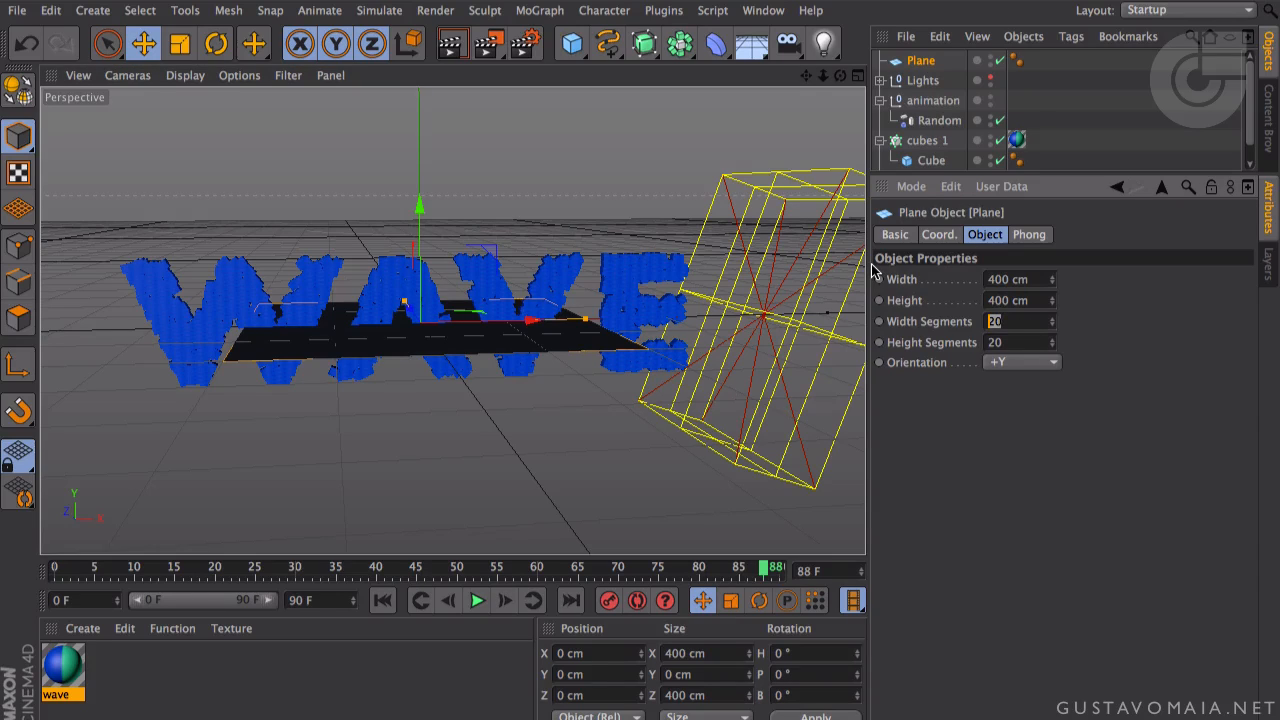
pyautogui.click(1016, 342)
pyautogui.write('1')
# - Raise the plane high above the WAVE text, to about 675 cm in Y
pyautogui.moveTo(420, 214); pyautogui.dragTo(443, 94)
pyautogui.scroll(-3, 445, 278)
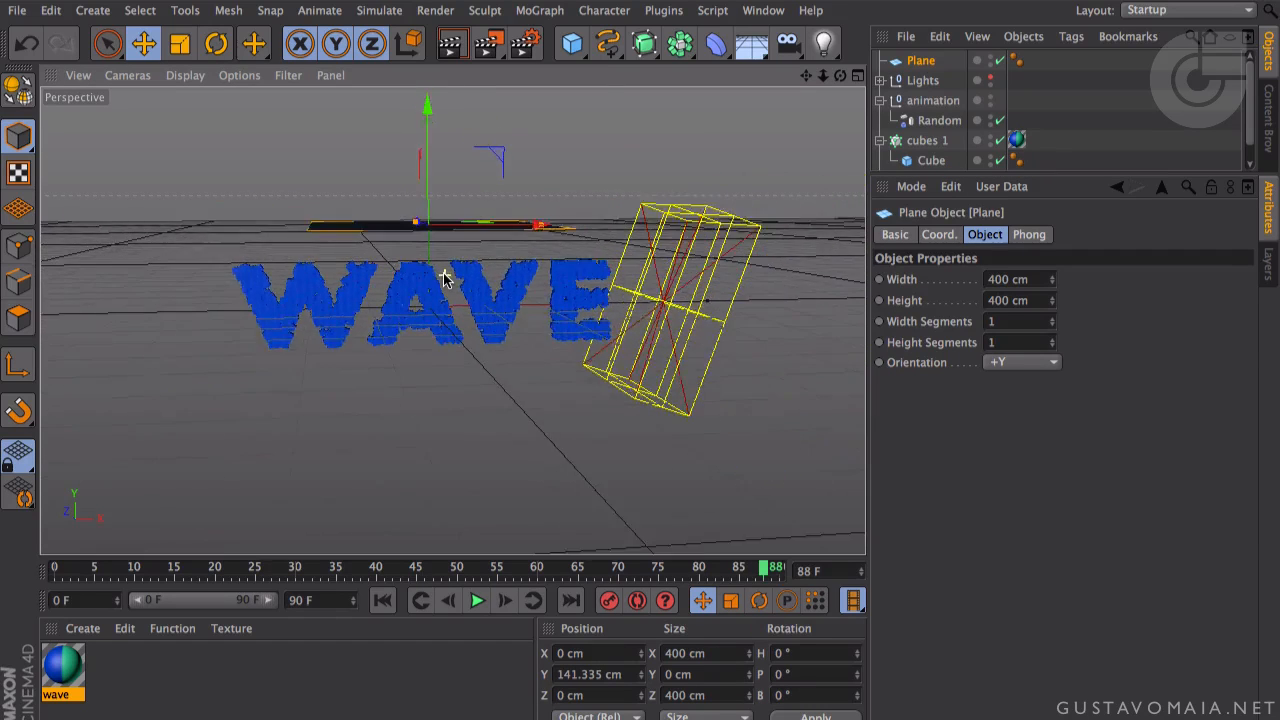
pyautogui.scroll(-1, 445, 278)
pyautogui.keyDown('alt'); pyautogui.moveTo(471, 263); pyautogui.dragTo(448, 318, button='middle'); pyautogui.keyUp('alt')
pyautogui.moveTo(411, 255); pyautogui.dragTo(408, 108)
pyautogui.keyDown('alt'); pyautogui.moveTo(452, 322); pyautogui.dragTo(457, 418, button='middle'); pyautogui.keyUp('alt')
pyautogui.scroll(-3, 458, 382)
pyautogui.moveTo(424, 309); pyautogui.dragTo(392, 405)
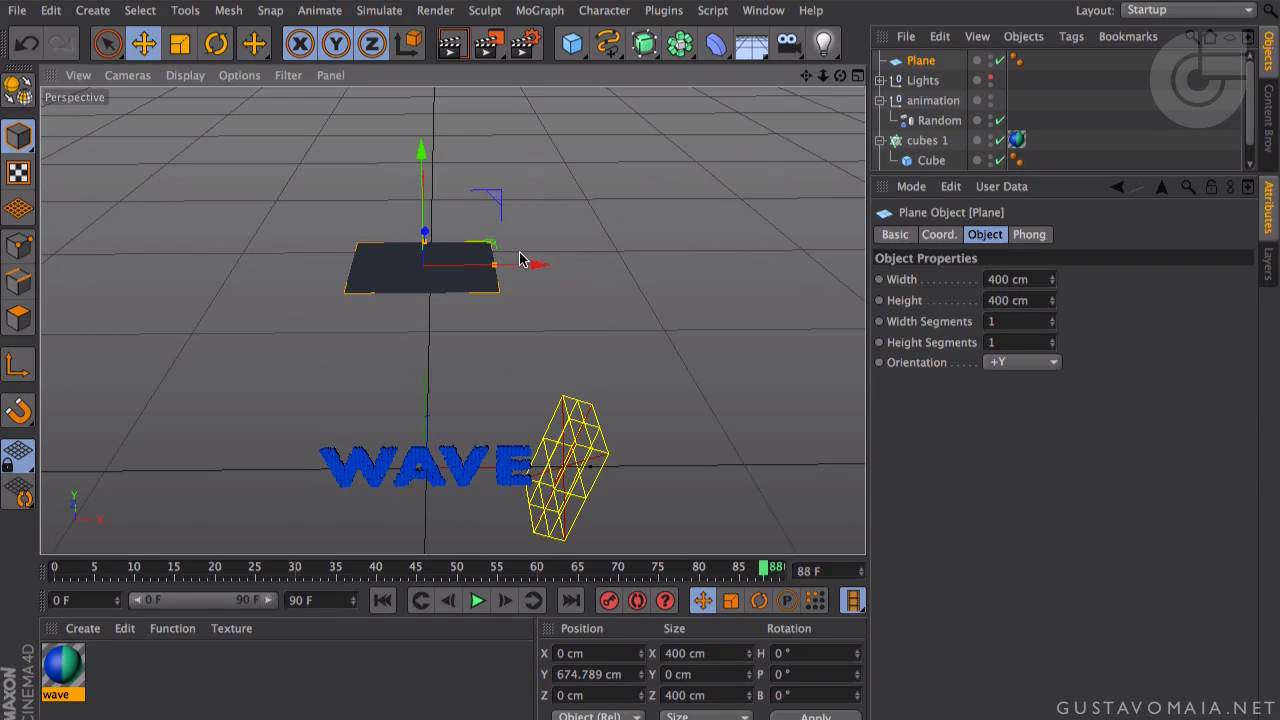
# - Scale the plane up uniformly to about 797 cm in width and depth
pyautogui.press('t')
pyautogui.moveTo(599, 335); pyautogui.dragTo(650, 335)
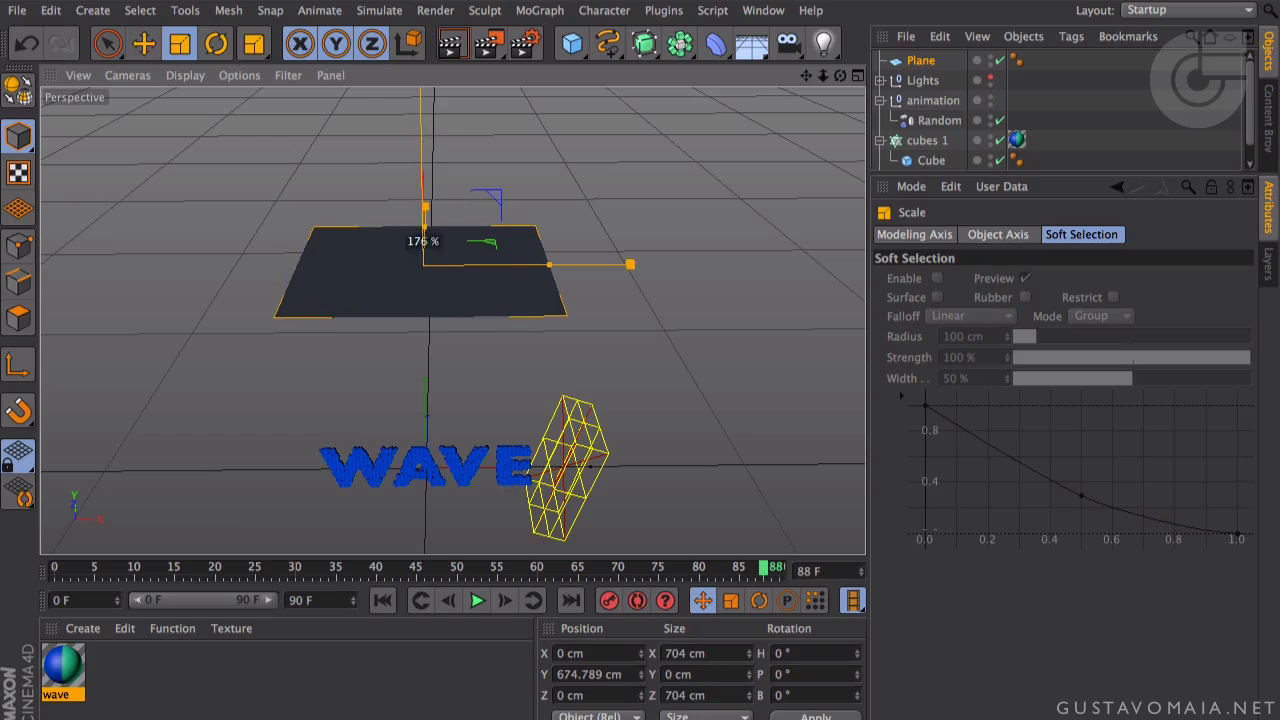
pyautogui.moveTo(279, 448); pyautogui.dragTo(440, 368)
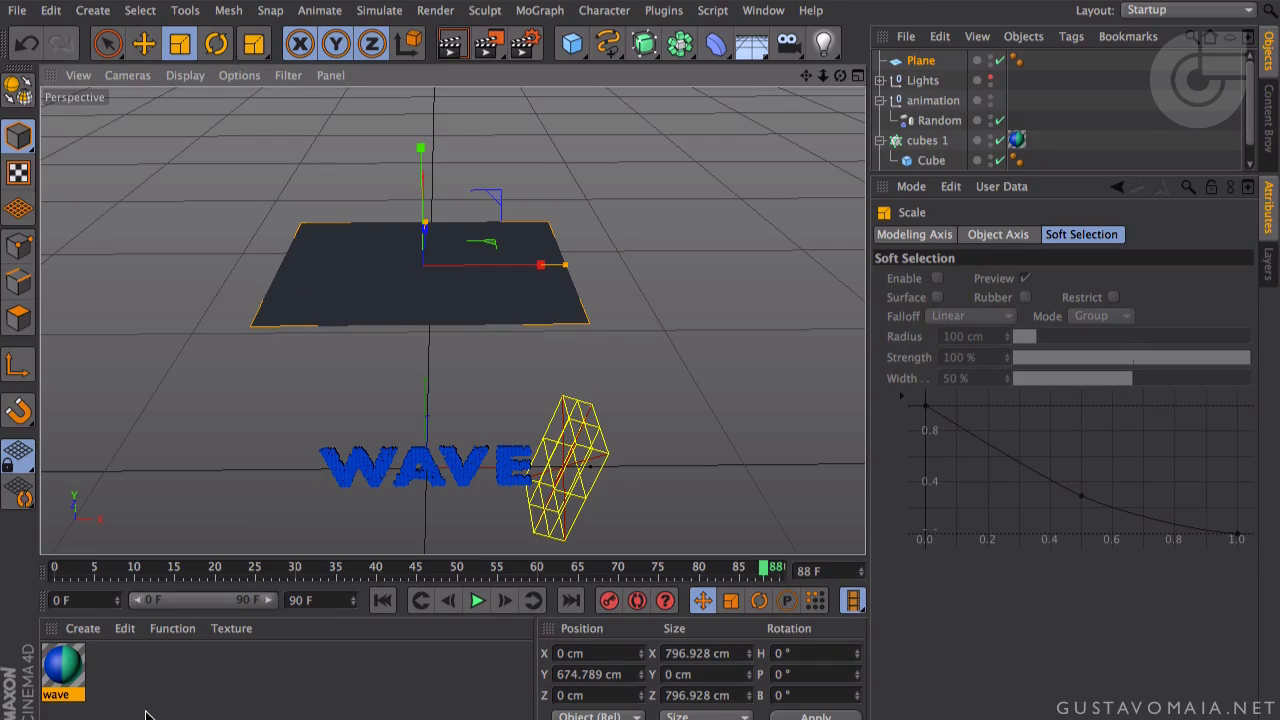
# - Create a new material with the Luminance channel enabled and name it luminance
pyautogui.doubleClick(160, 698)
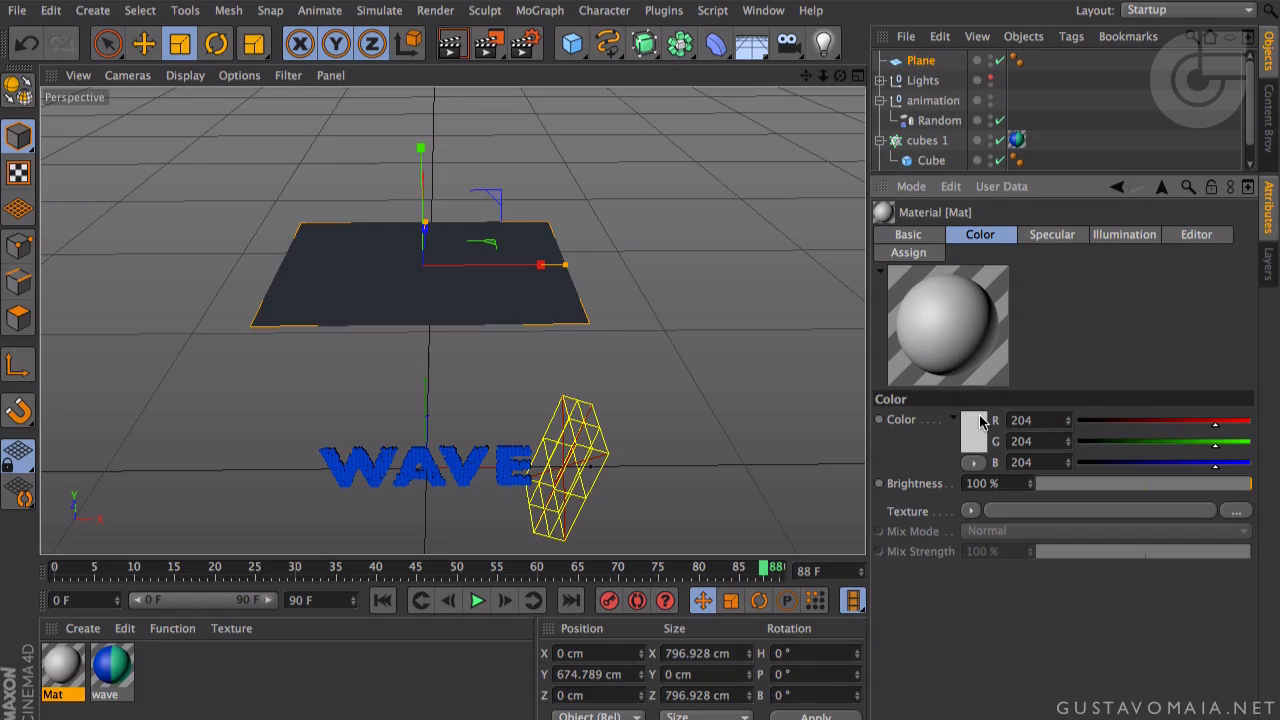
pyautogui.click(908, 236)
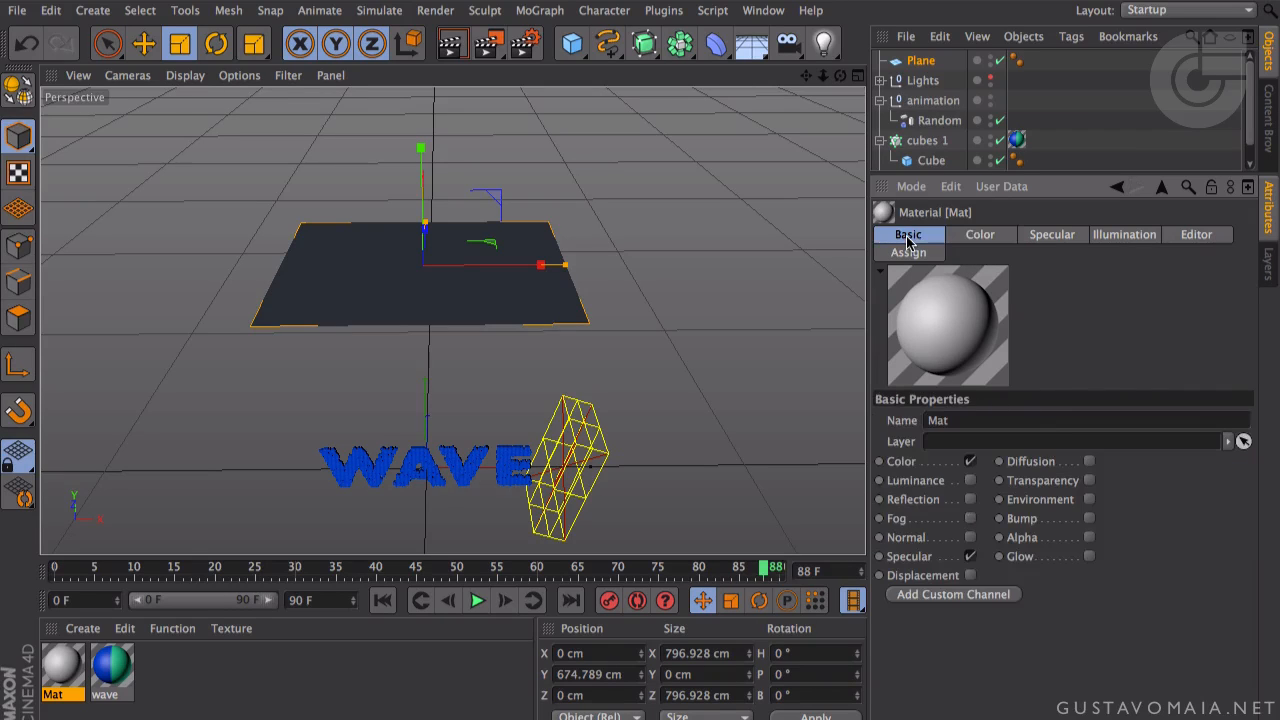
pyautogui.click(970, 481)
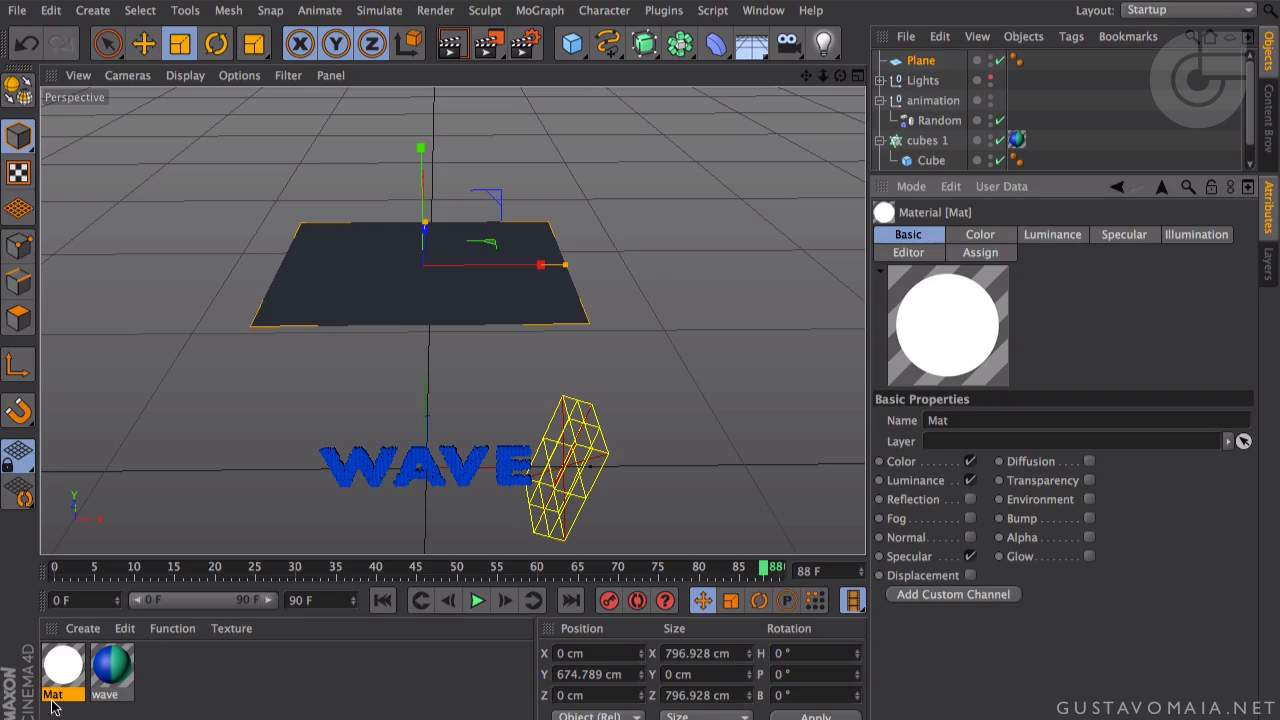
pyautogui.doubleClick(54, 695)
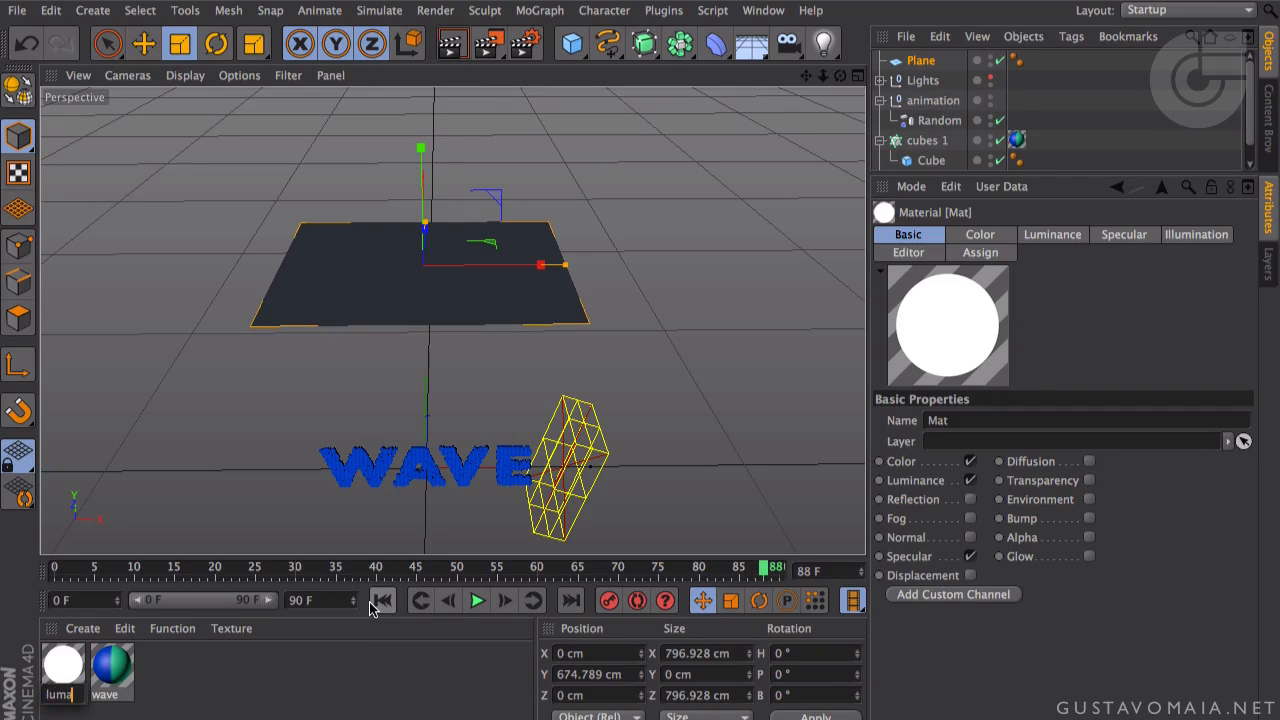
pyautogui.press('BackSpace')
pyautogui.write('inance')
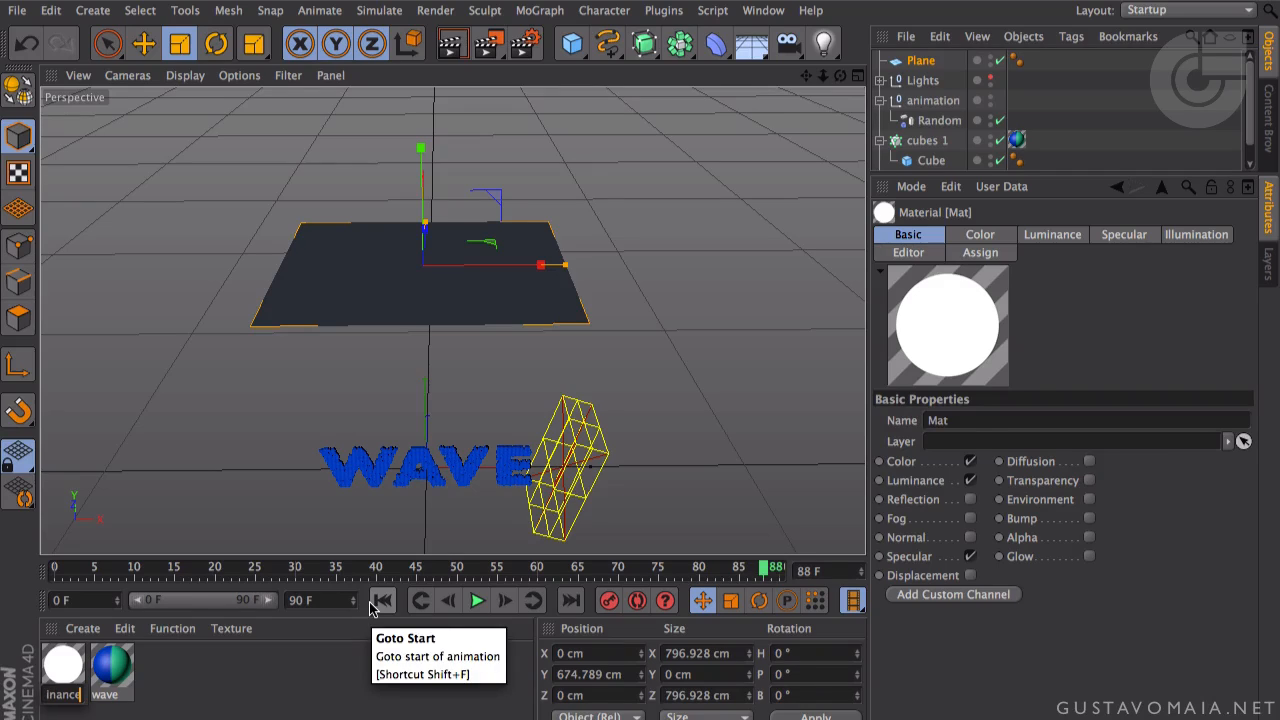
pyautogui.press('Return')
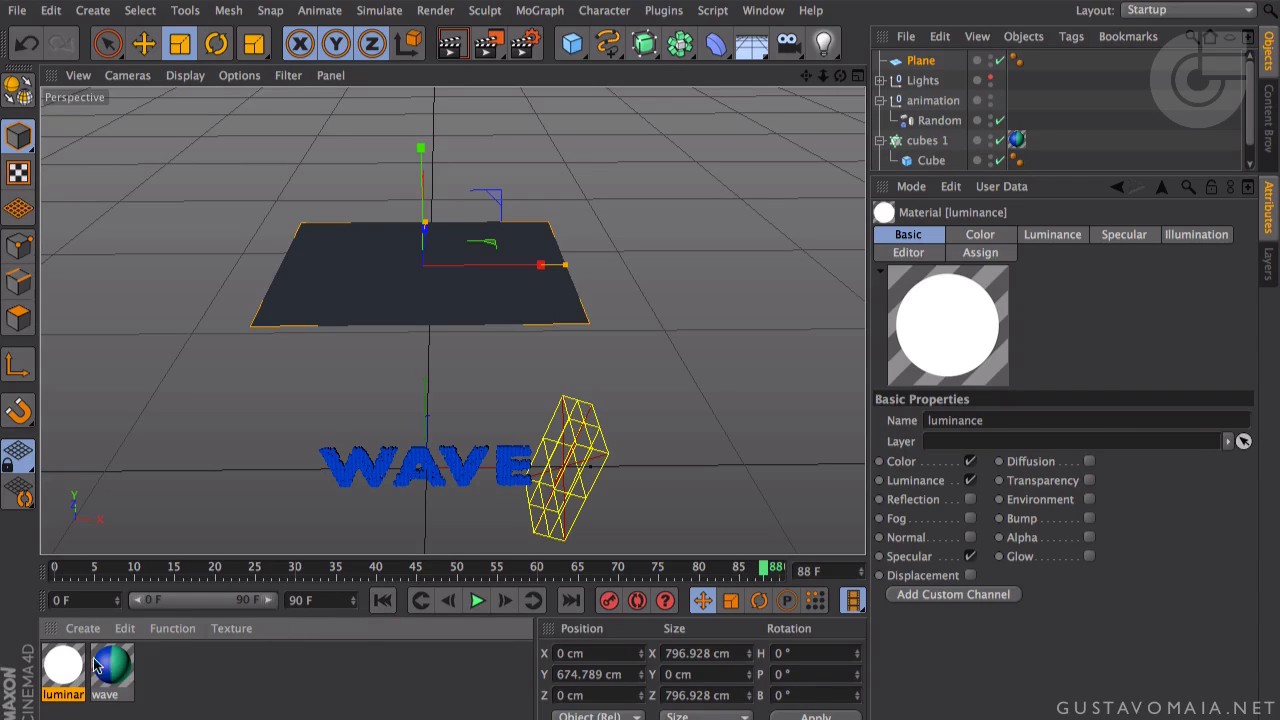
# - Apply the luminance material to the plane above the text
pyautogui.doubleClick(73, 697)
pyautogui.click(66, 675)
pyautogui.click(219, 695)
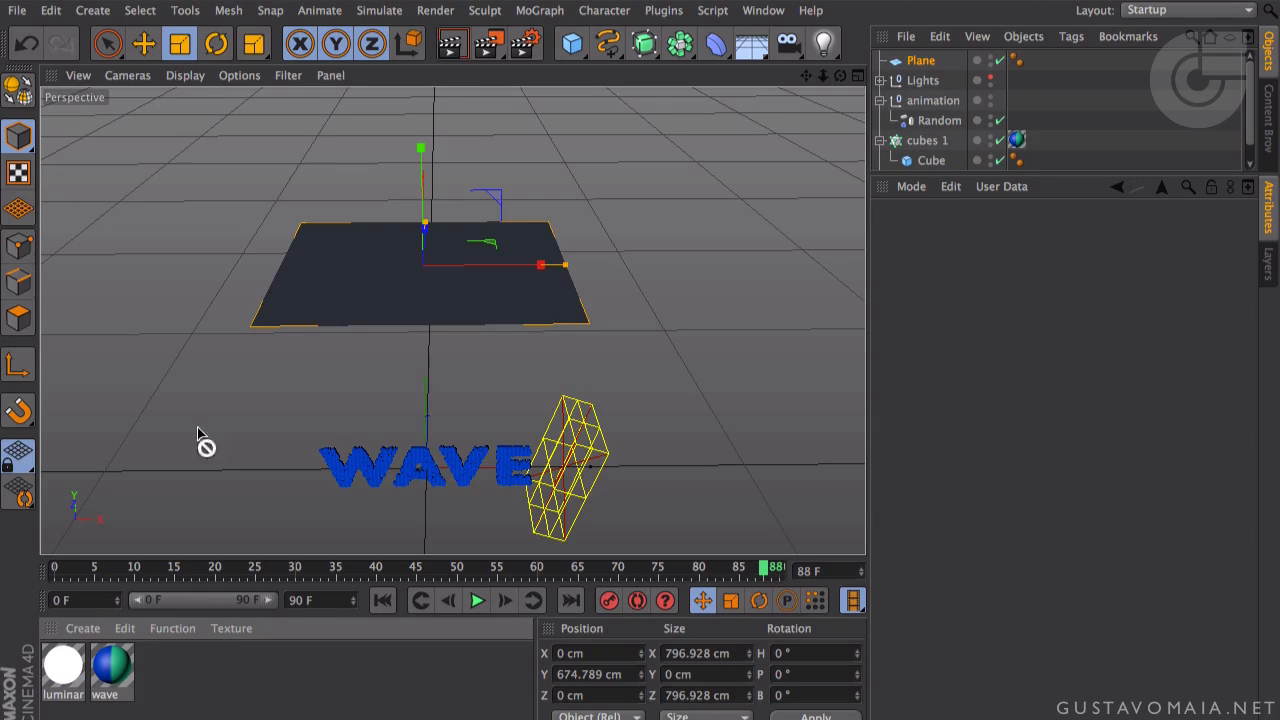
pyautogui.moveTo(352, 258); pyautogui.dragTo(372, 285)
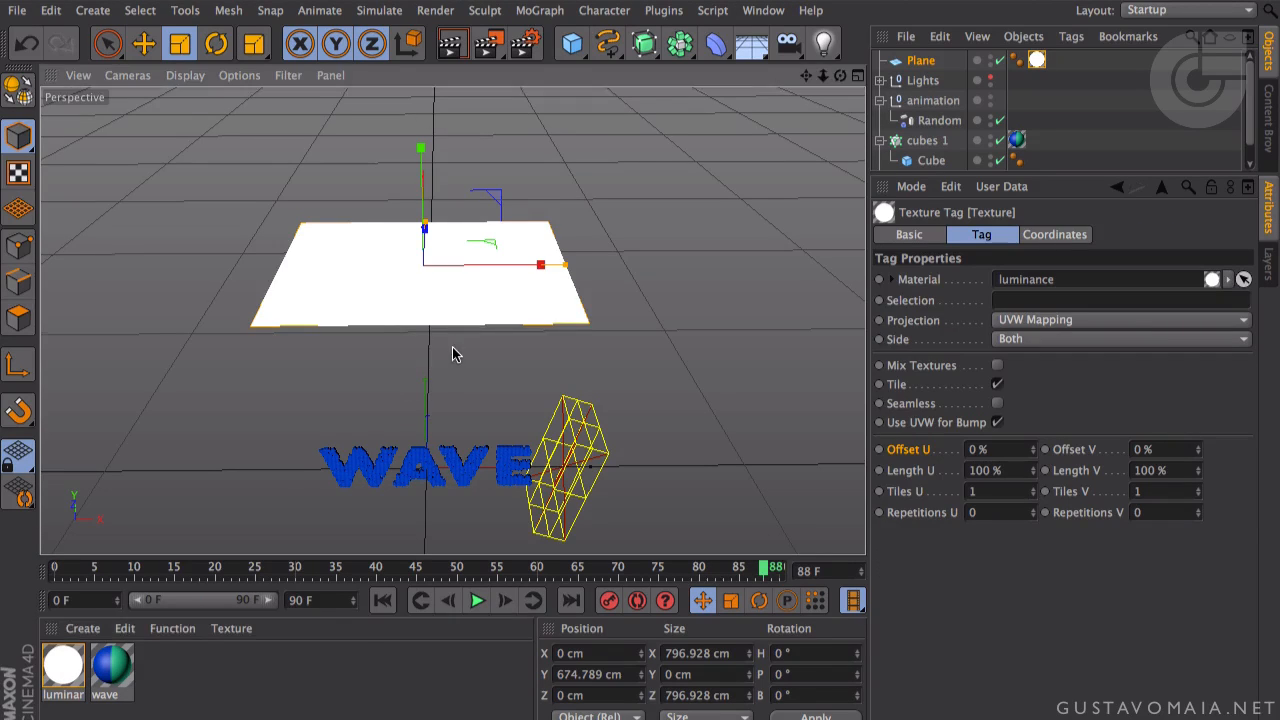
pyautogui.keyDown('alt'); pyautogui.moveTo(450, 352); pyautogui.dragTo(474, 296, button='middle'); pyautogui.keyUp('alt')
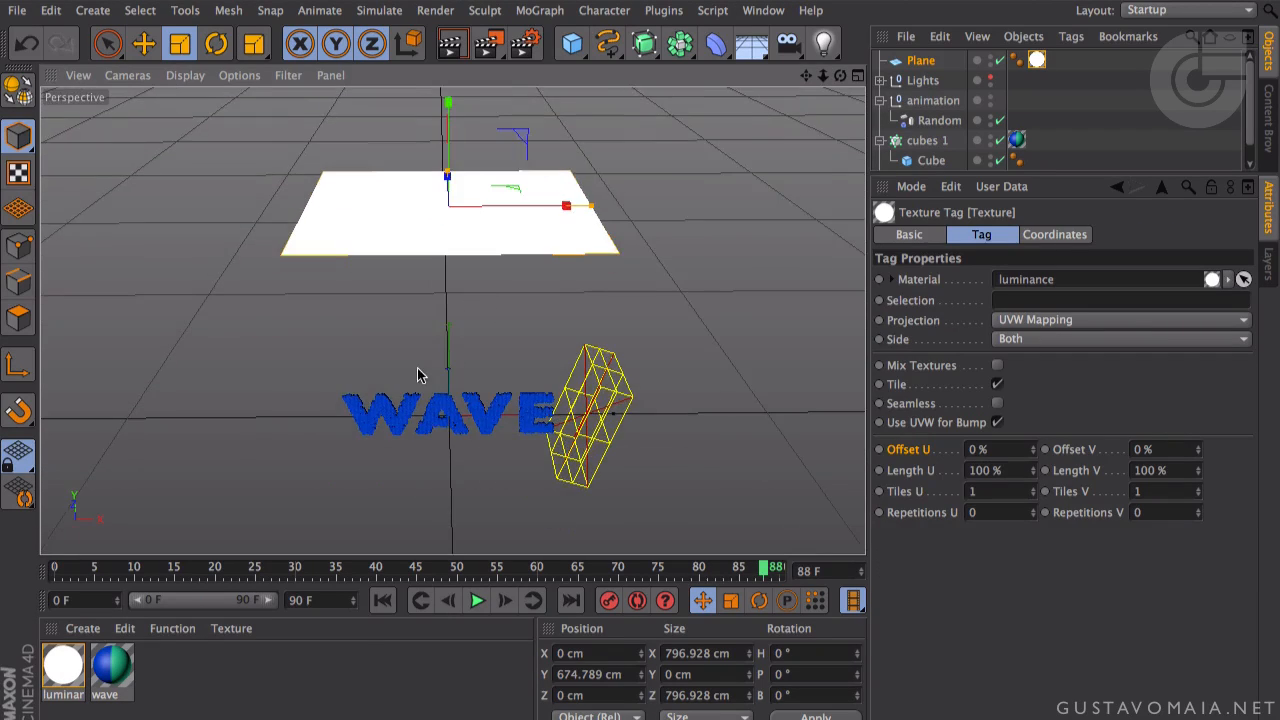
# - Create a Null, group the luminous plane inside it, and rename the Null luminance
pyautogui.click(571, 43)
pyautogui.click(625, 71)
pyautogui.moveTo(903, 82); pyautogui.dragTo(922, 63)
pyautogui.doubleClick(921, 62)
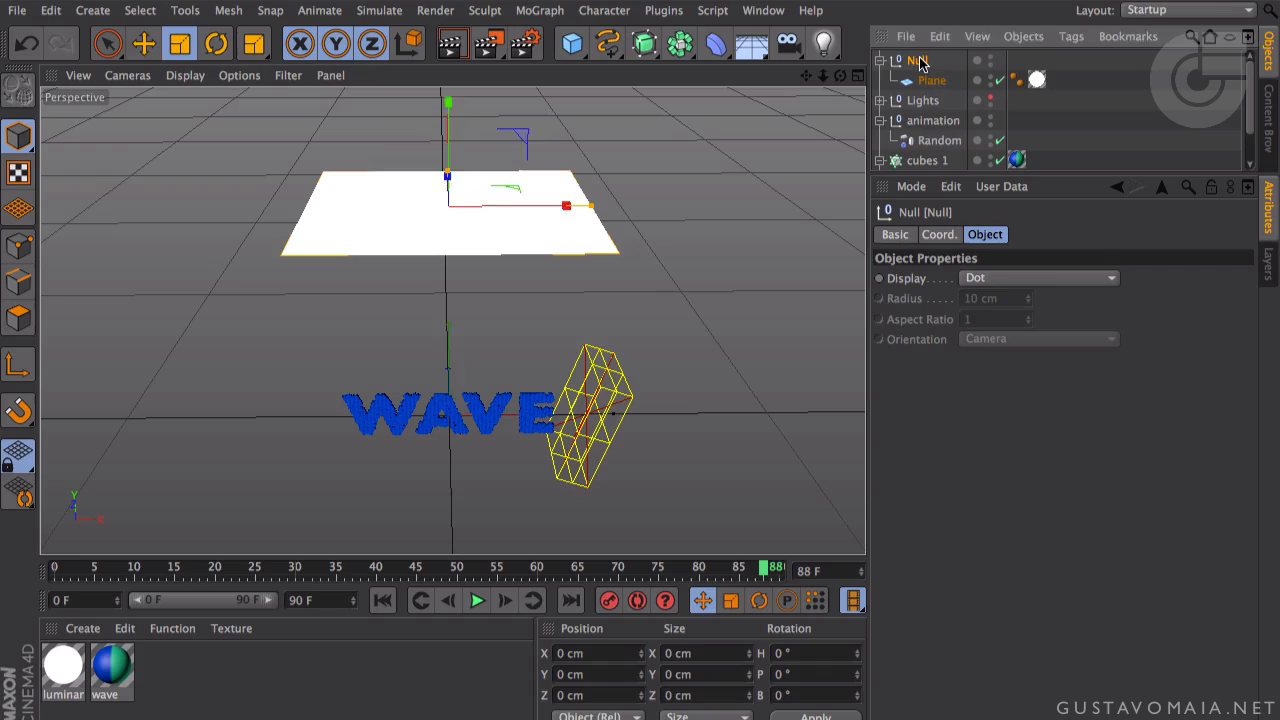
pyautogui.press('BackSpace')
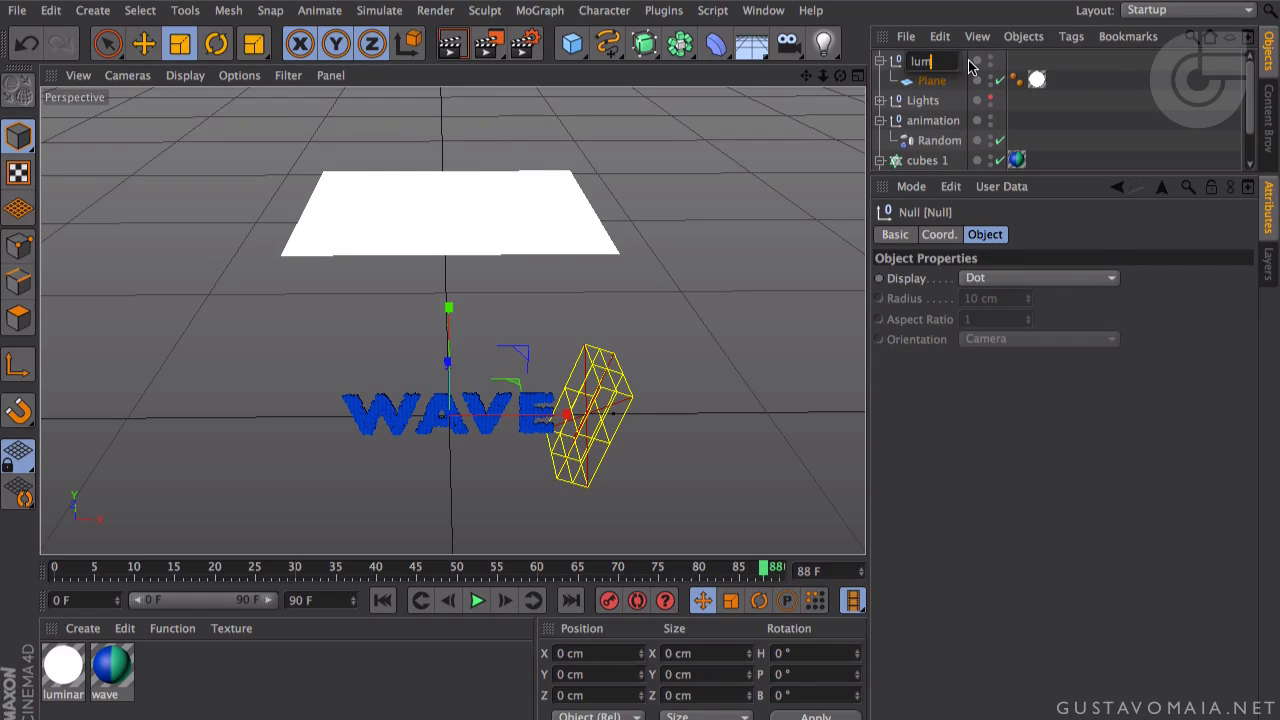
pyautogui.write('luminance')
pyautogui.press('Return')
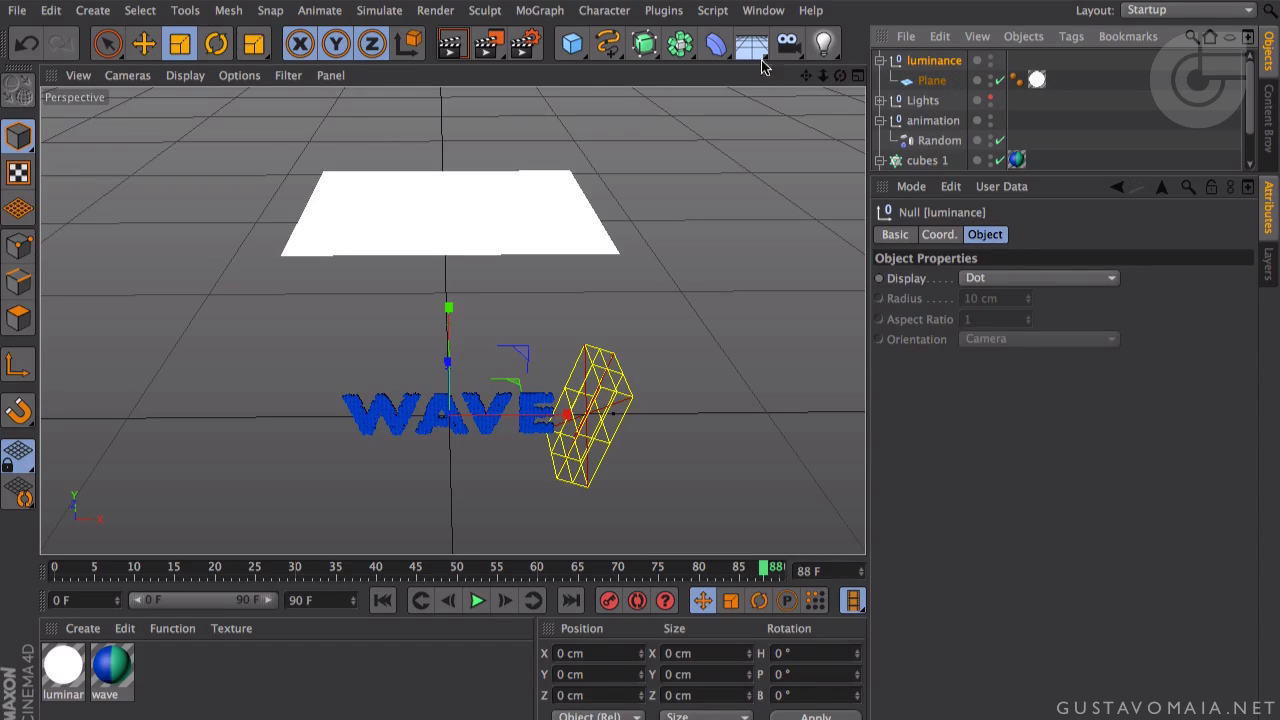
# - Try rotating the plane around its own axis, then the luminance null around the text, undoing each rotation
pyautogui.click(216, 43)
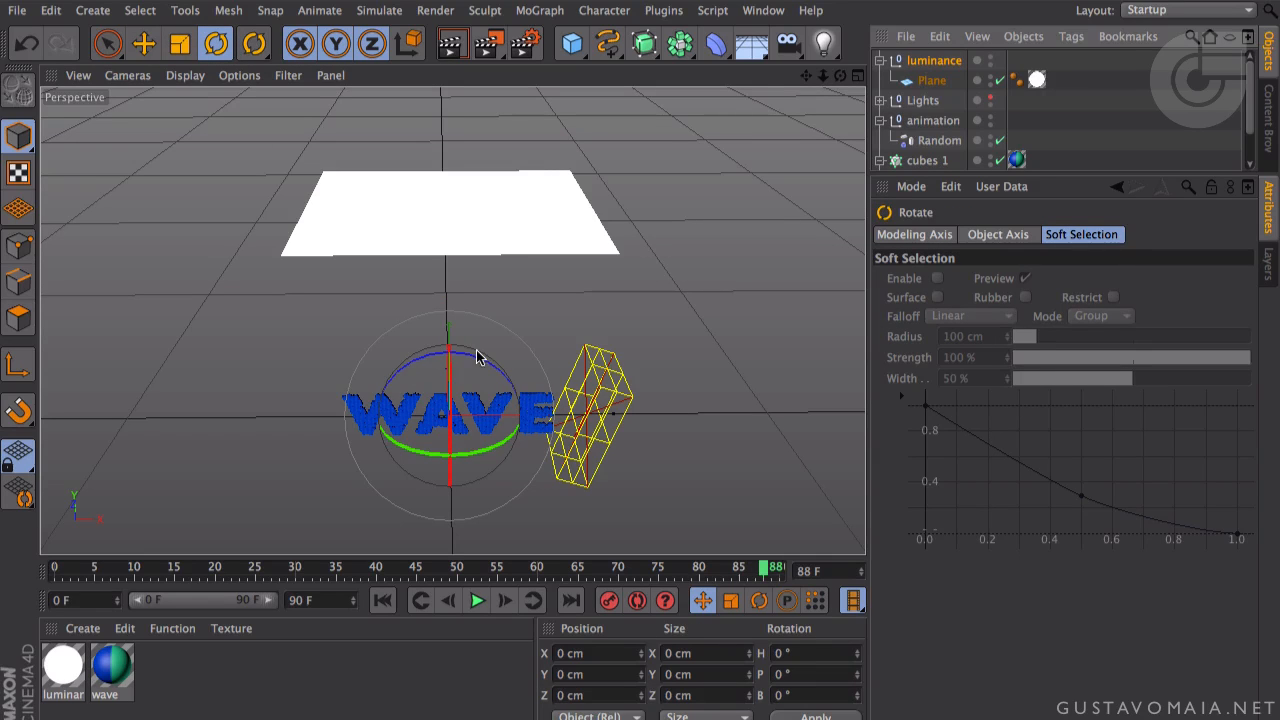
pyautogui.keyDown('alt'); pyautogui.moveTo(464, 430); pyautogui.dragTo(410, 396); pyautogui.keyUp('alt')
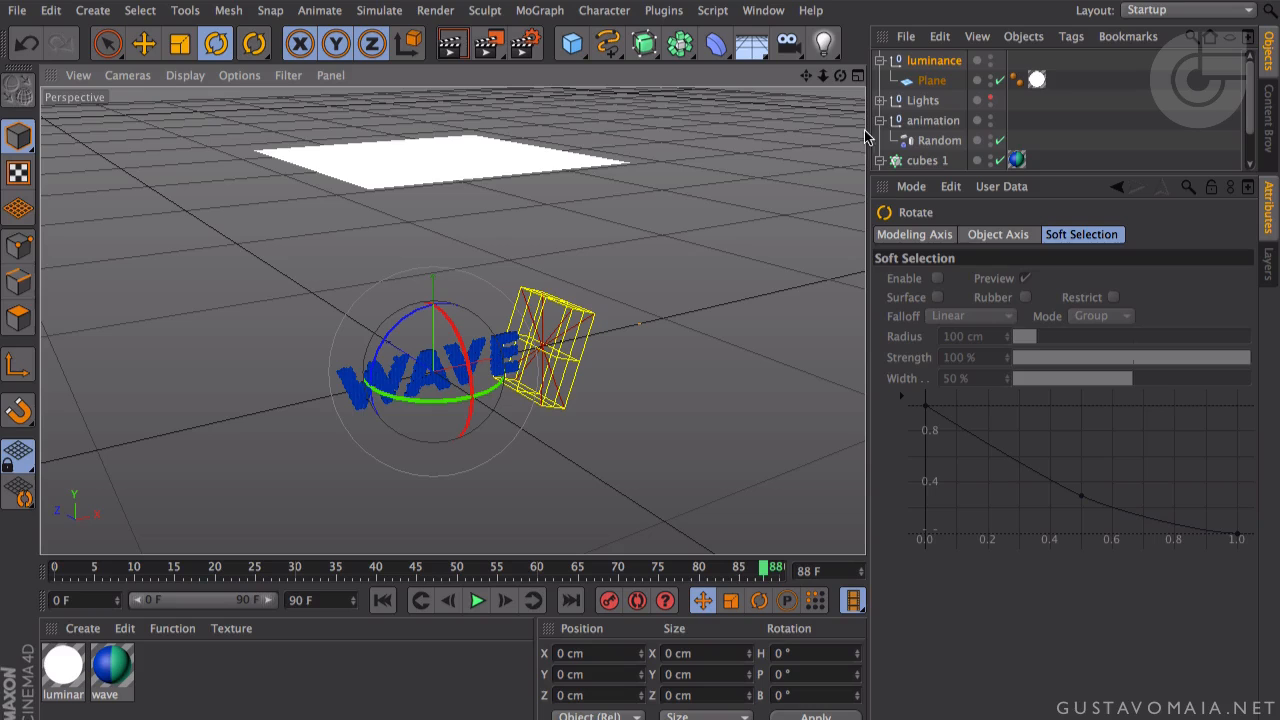
pyautogui.click(929, 81)
pyautogui.moveTo(443, 163)
pyautogui.mouseDown()
pyautogui.moveTo(509, 163)
pyautogui.moveTo(449, 163)
pyautogui.moveTo(456, 175)
pyautogui.mouseUp()
pyautogui.press('super+z')
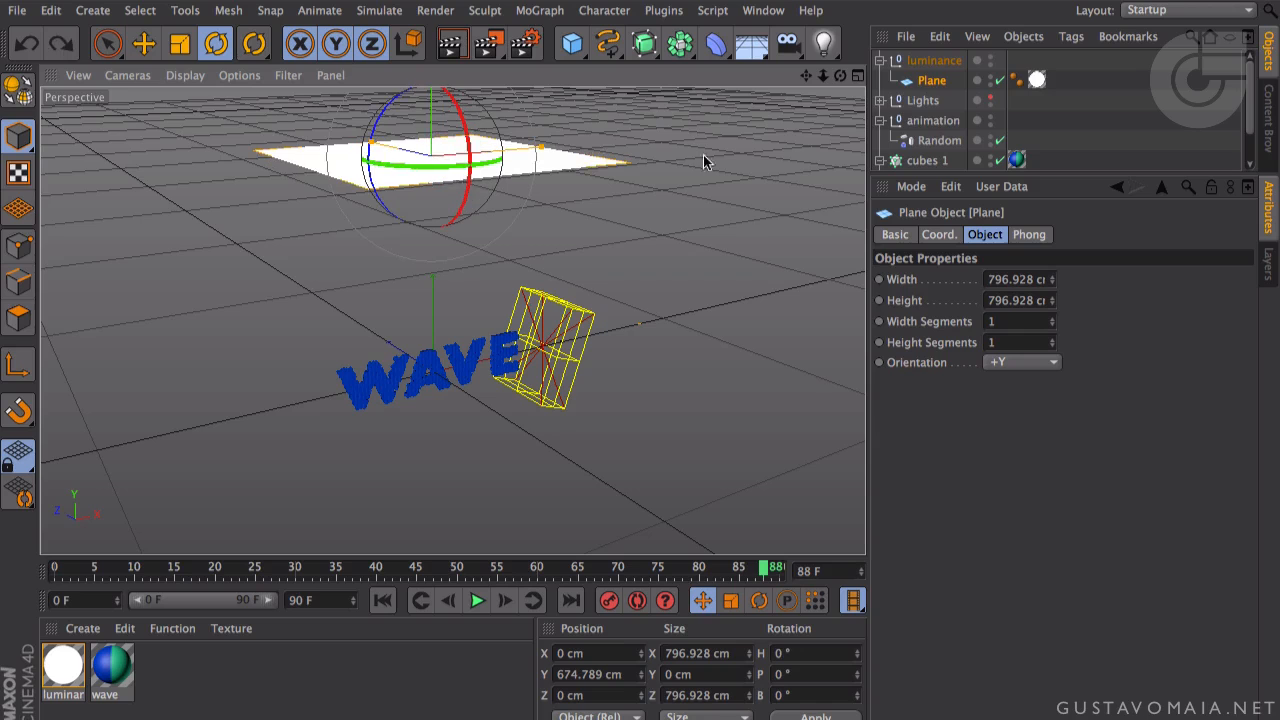
pyautogui.click(941, 63)
pyautogui.moveTo(449, 331)
pyautogui.mouseDown()
pyautogui.moveTo(455, 315)
pyautogui.moveTo(420, 300)
pyautogui.moveTo(437, 352)
pyautogui.moveTo(430, 290)
pyautogui.moveTo(447, 365)
pyautogui.moveTo(455, 340)
pyautogui.mouseUp()
pyautogui.hotkey('ctrl', 'z')
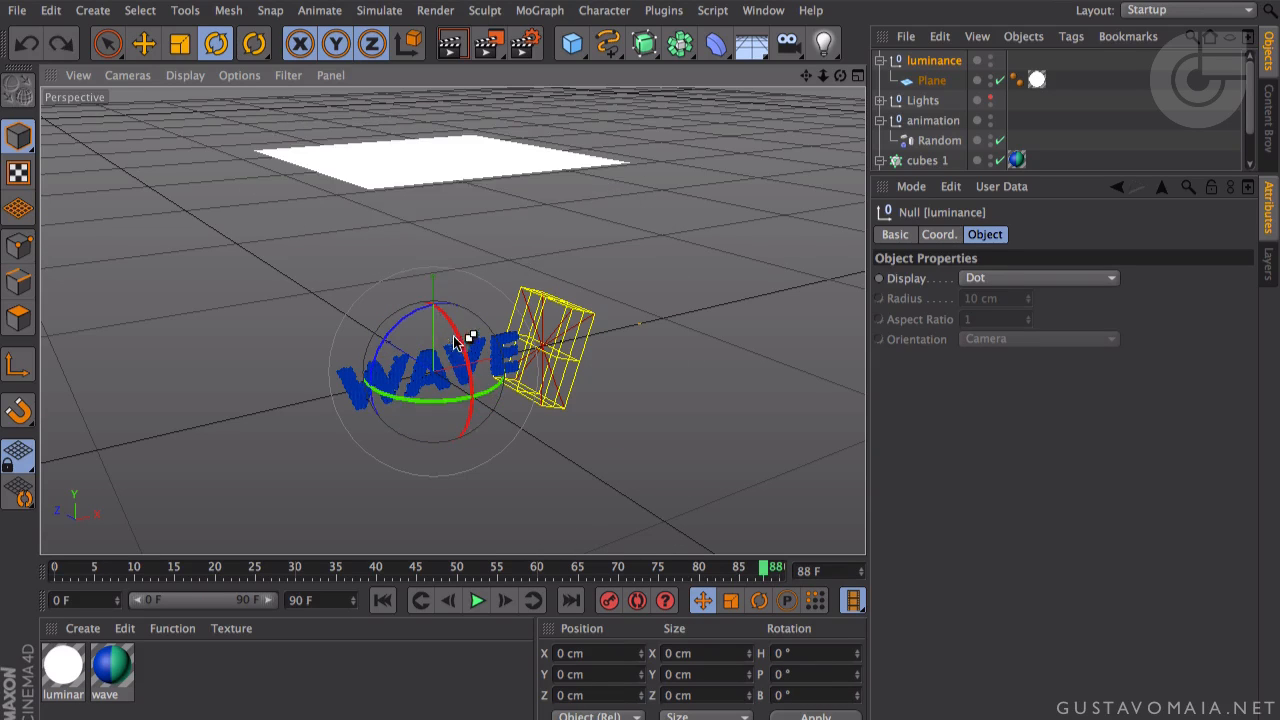
pyautogui.keyDown('alt'); pyautogui.moveTo(390, 222); pyautogui.dragTo(334, 292); pyautogui.keyUp('alt')
# - Raise the plane inside the luminance null to about 1084 cm in Y
pyautogui.click(931, 80)
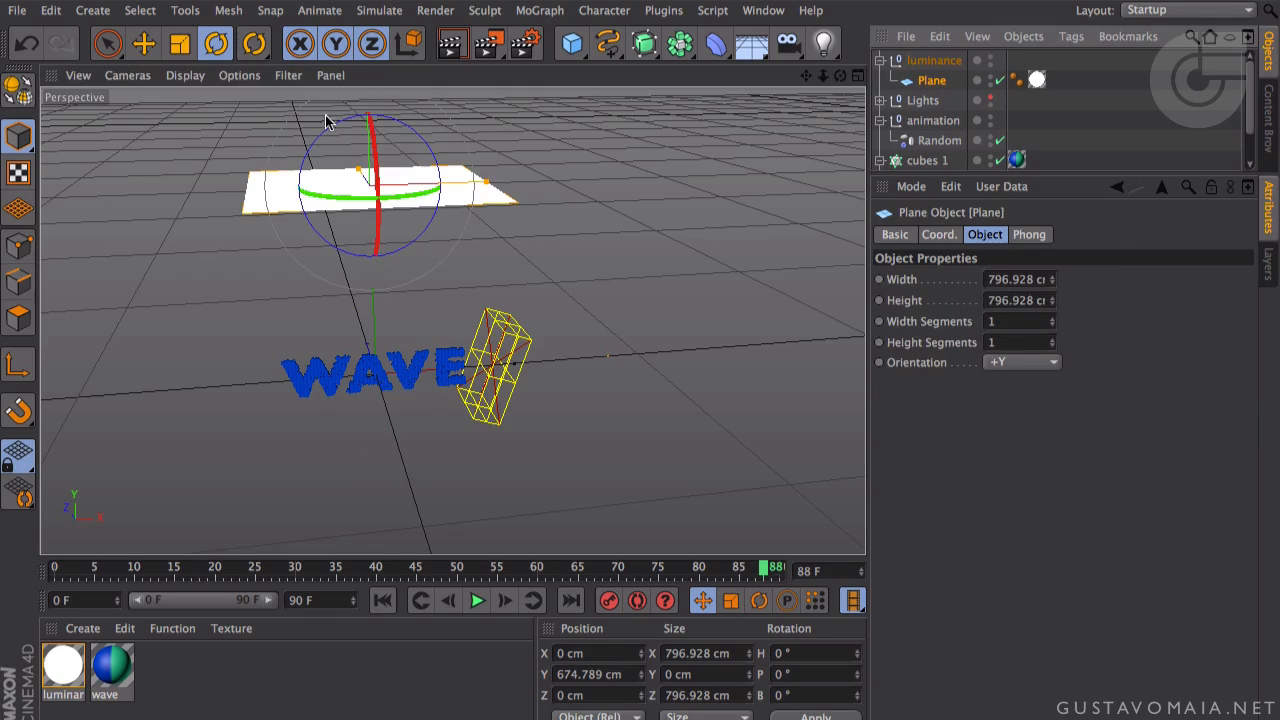
pyautogui.press('e')
pyautogui.scroll(-3, 404, 137)
pyautogui.keyDown('alt'); pyautogui.moveTo(429, 169); pyautogui.dragTo(427, 236, button='middle'); pyautogui.keyUp('alt')
pyautogui.moveTo(374, 178); pyautogui.dragTo(374, 110)
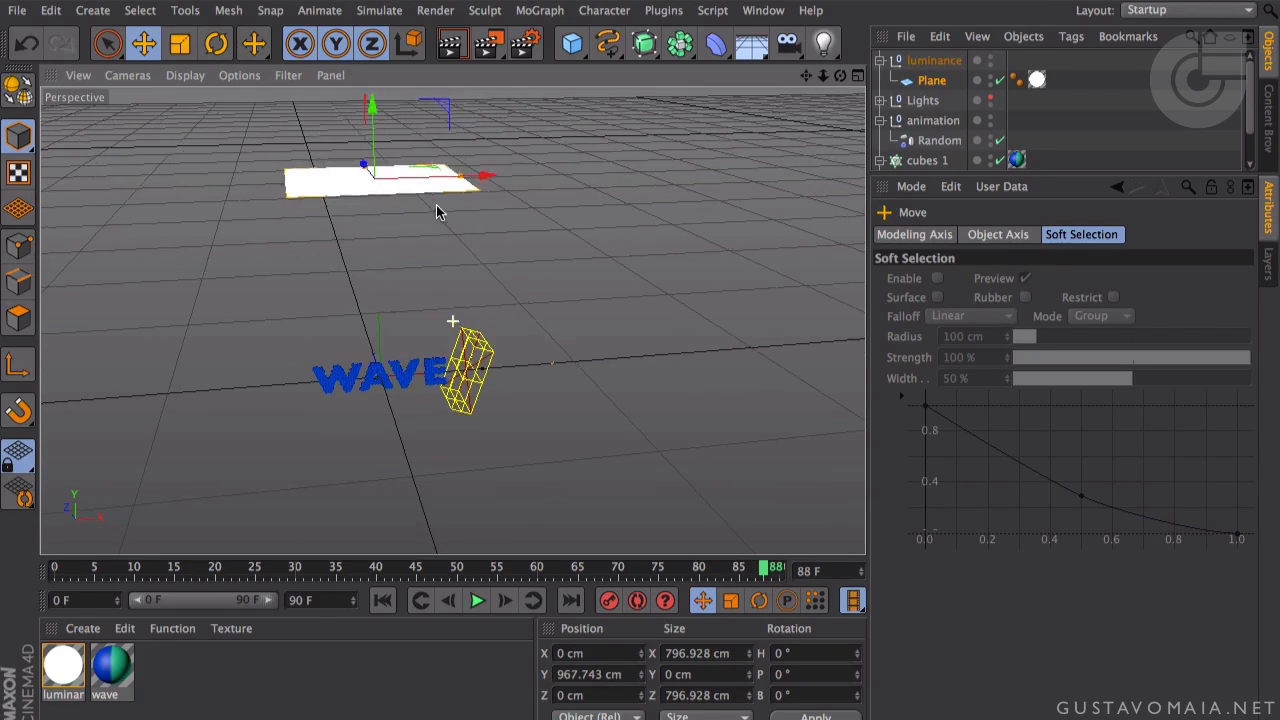
pyautogui.keyDown('alt'); pyautogui.moveTo(437, 208); pyautogui.dragTo(437, 264, button='middle'); pyautogui.keyUp('alt')
pyautogui.moveTo(372, 188); pyautogui.dragTo(372, 166)
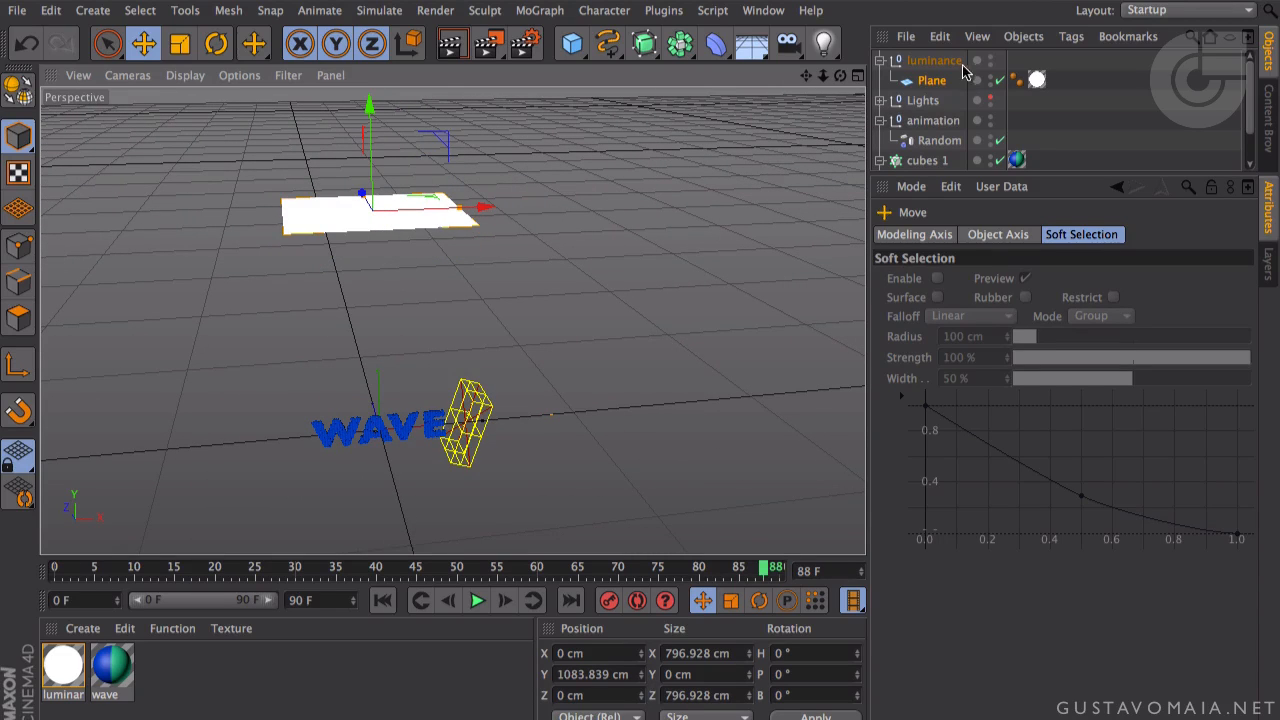
# - Try rotating the luminance null around the WAVE text, and undo the rotation
pyautogui.click(955, 62)
pyautogui.press('r')
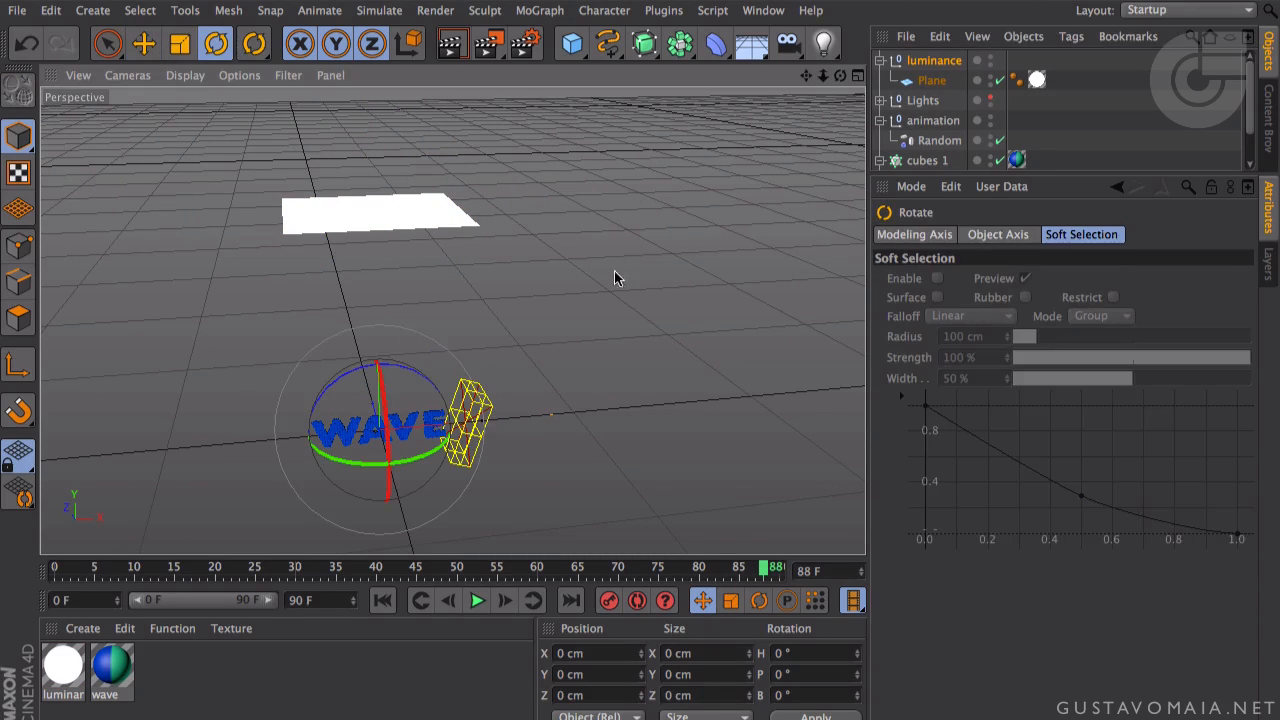
pyautogui.moveTo(370, 427); pyautogui.dragTo(331, 431)
pyautogui.press('super+z')
pyautogui.keyDown('alt'); pyautogui.moveTo(356, 428); pyautogui.dragTo(350, 400, button='middle'); pyautogui.keyUp('alt')
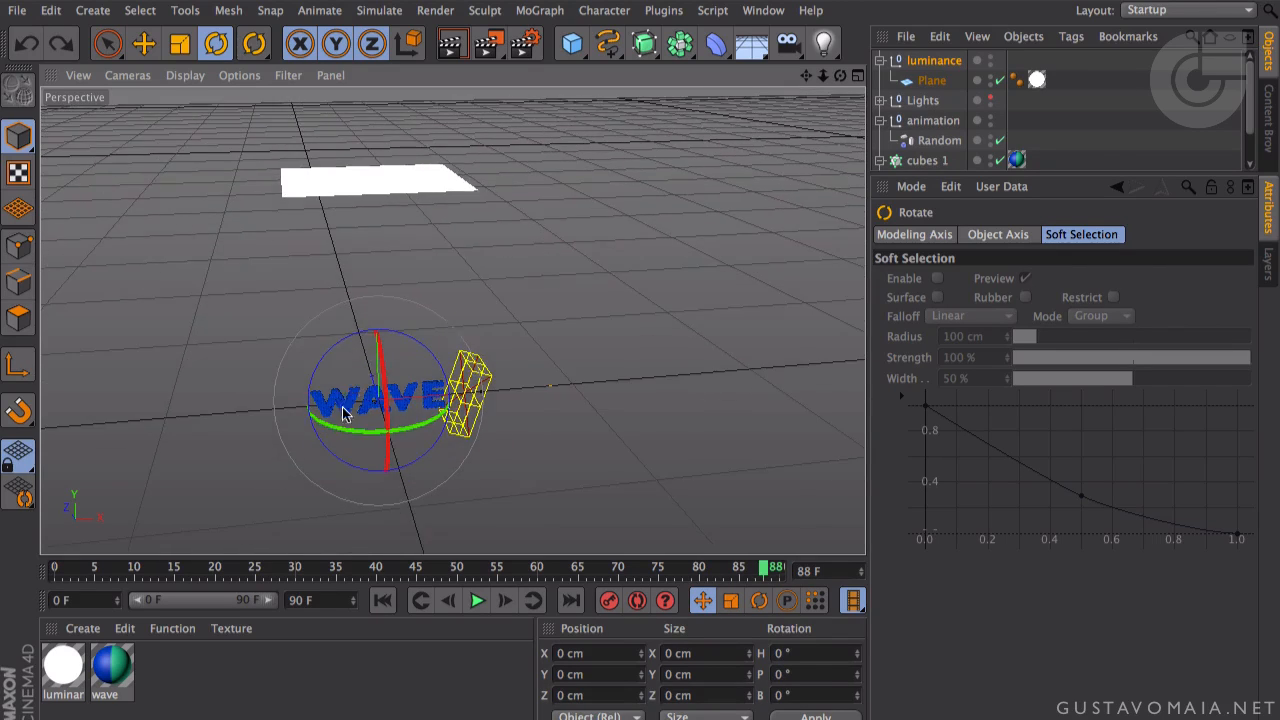
pyautogui.keyDown('alt'); pyautogui.moveTo(389, 326); pyautogui.dragTo(400, 268, button='middle'); pyautogui.keyUp('alt')
pyautogui.keyDown('alt'); pyautogui.moveTo(389, 355); pyautogui.dragTo(237, 525, button='right'); pyautogui.keyUp('alt')
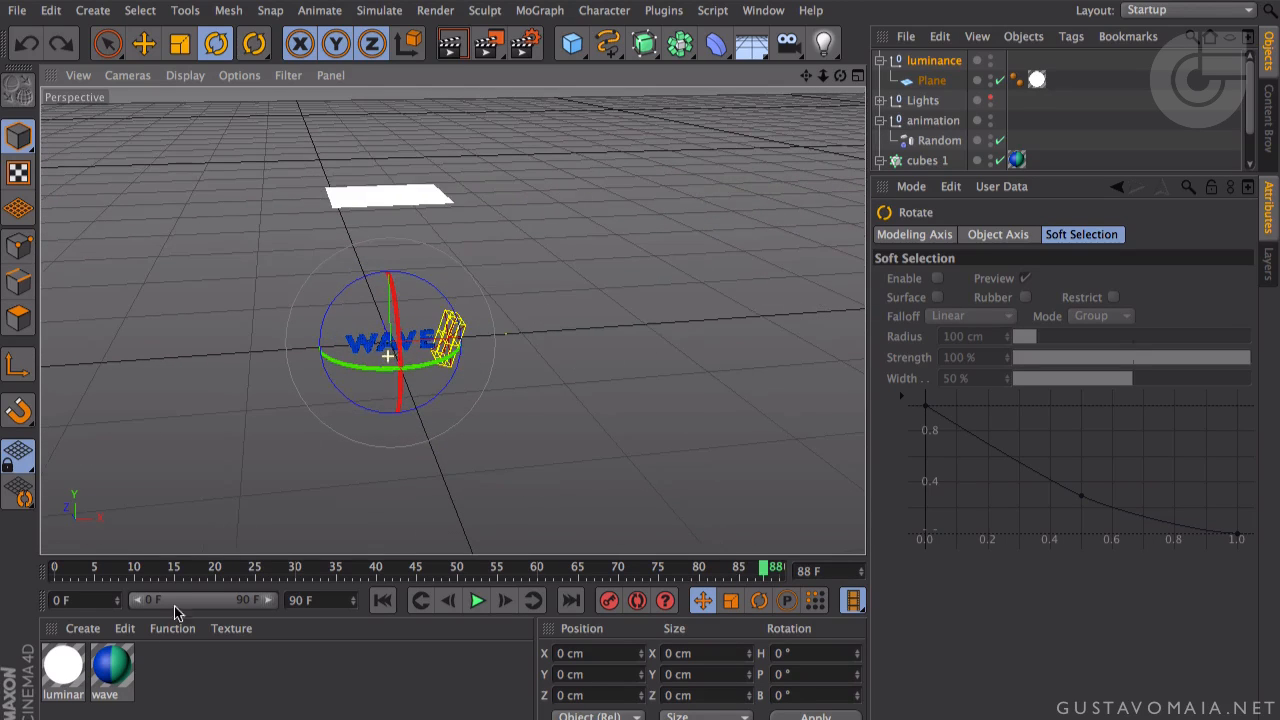
# - Enable the Reflection channel of the wave material and set its brightness to 35%
pyautogui.click(123, 680)
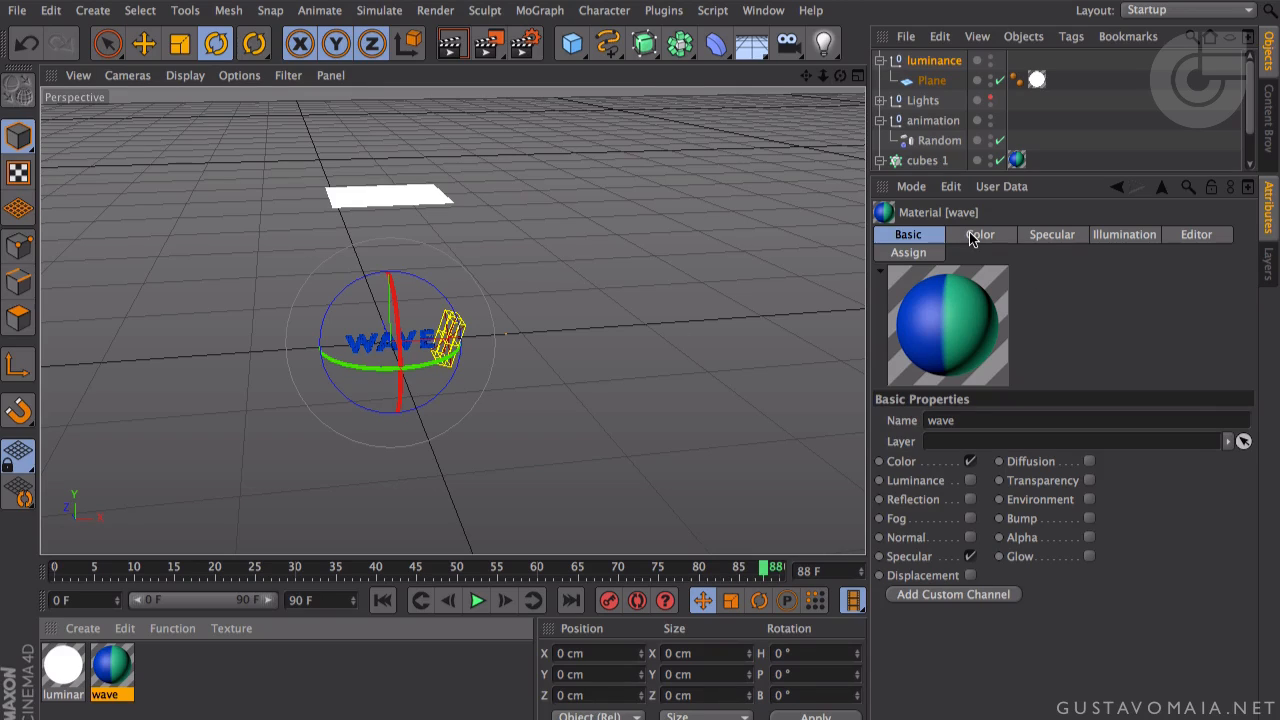
pyautogui.click(970, 499)
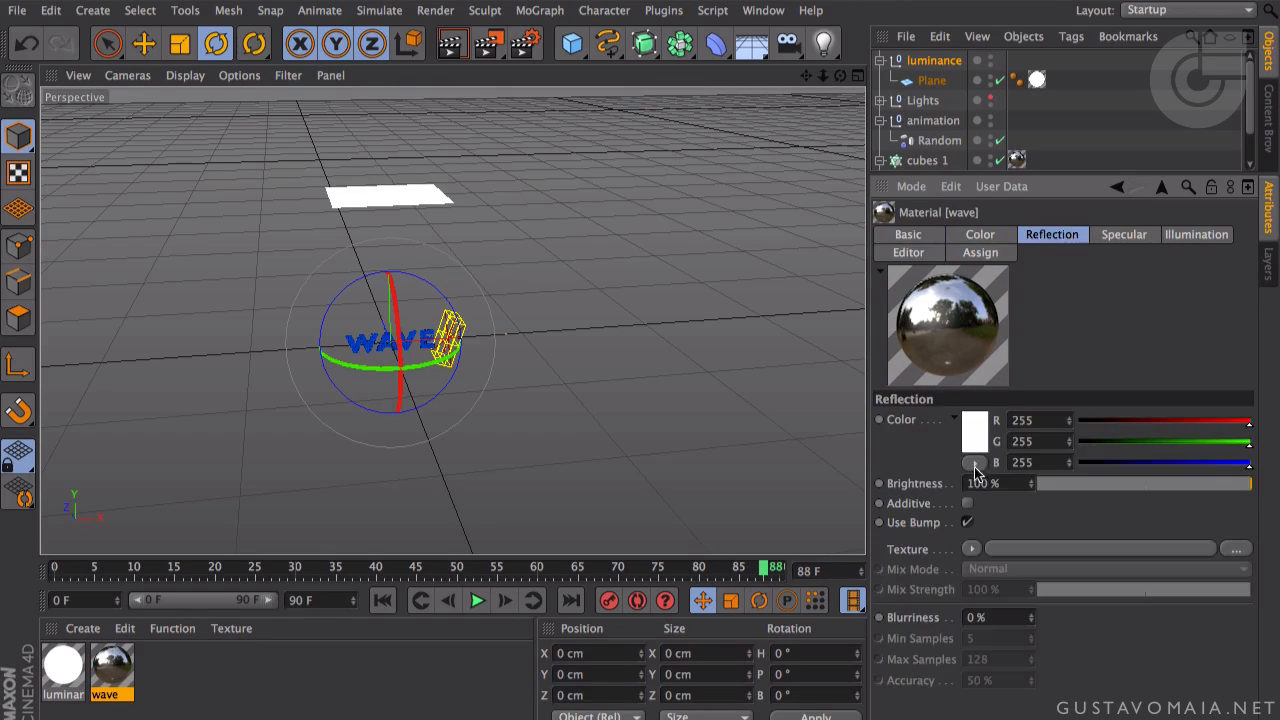
pyautogui.moveTo(1074, 489); pyautogui.dragTo(1106, 484)
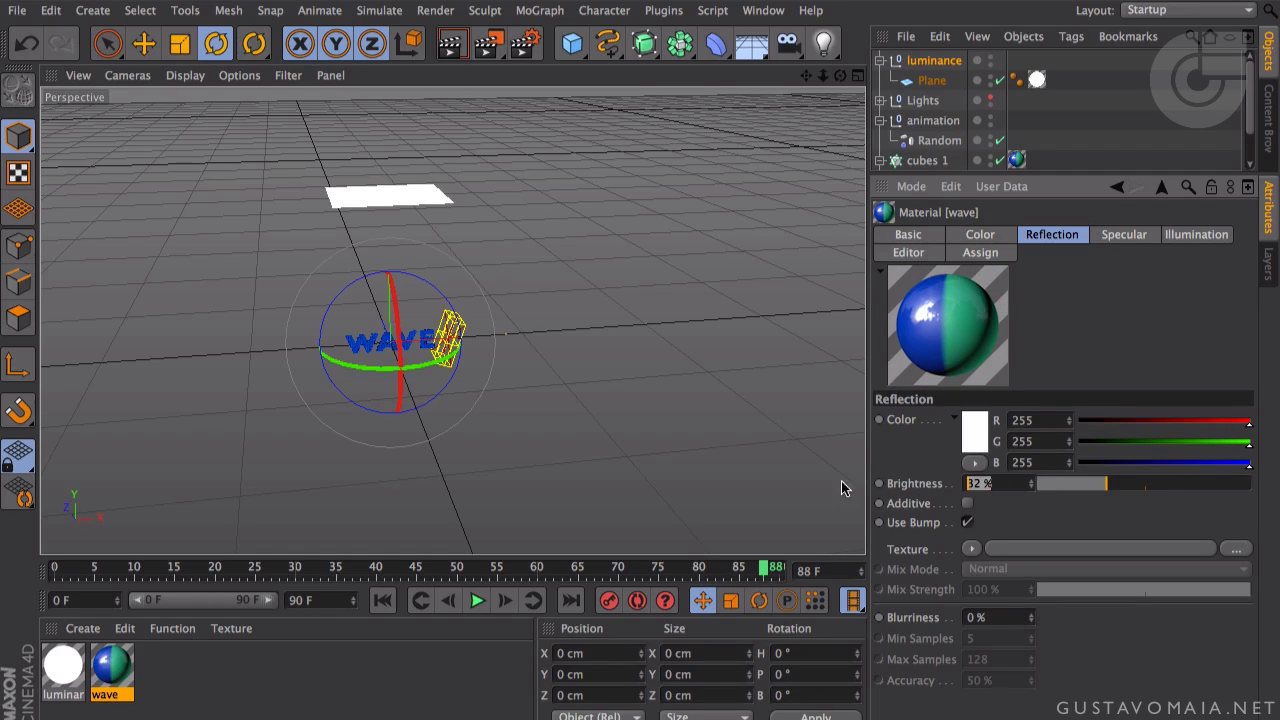
pyautogui.write('35')
pyautogui.press('Return')
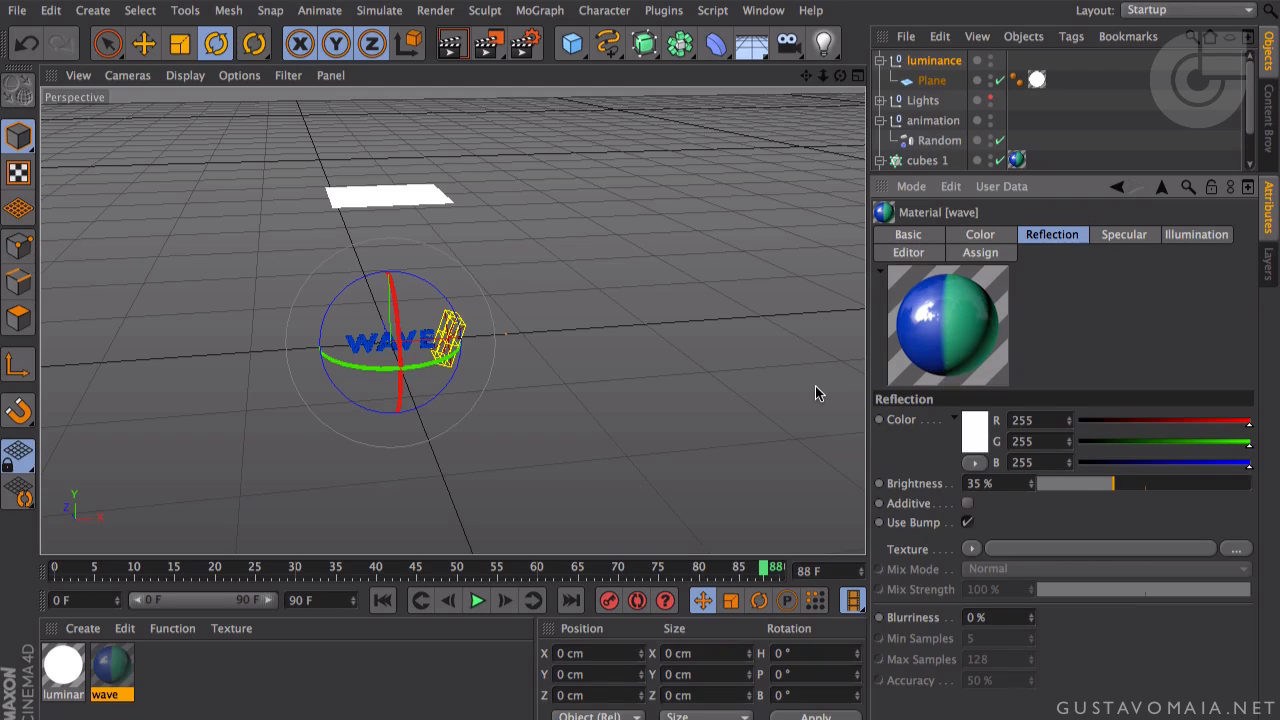
# - Go to frame 42 and rotate the luminance null freely to about H 146.5°, P -69.5°, B -107.1°
pyautogui.keyDown('alt'); pyautogui.moveTo(283, 466); pyautogui.dragTo(428, 418); pyautogui.keyUp('alt')
pyautogui.scroll(-2, 429, 412)
pyautogui.scroll(10, 429, 412)
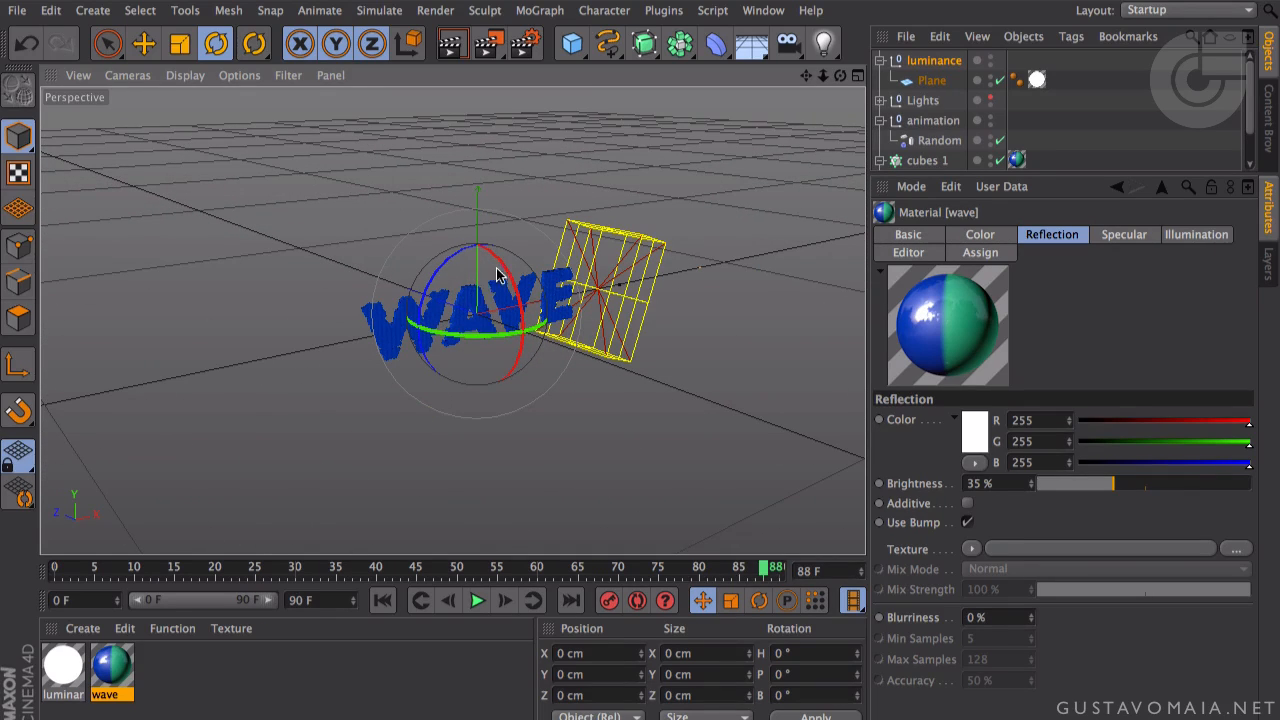
pyautogui.keyDown('alt'); pyautogui.moveTo(474, 365); pyautogui.dragTo(429, 349, button='middle'); pyautogui.keyUp('alt')
pyautogui.scroll(-2, 429, 349)
pyautogui.scroll(4, 430, 349)
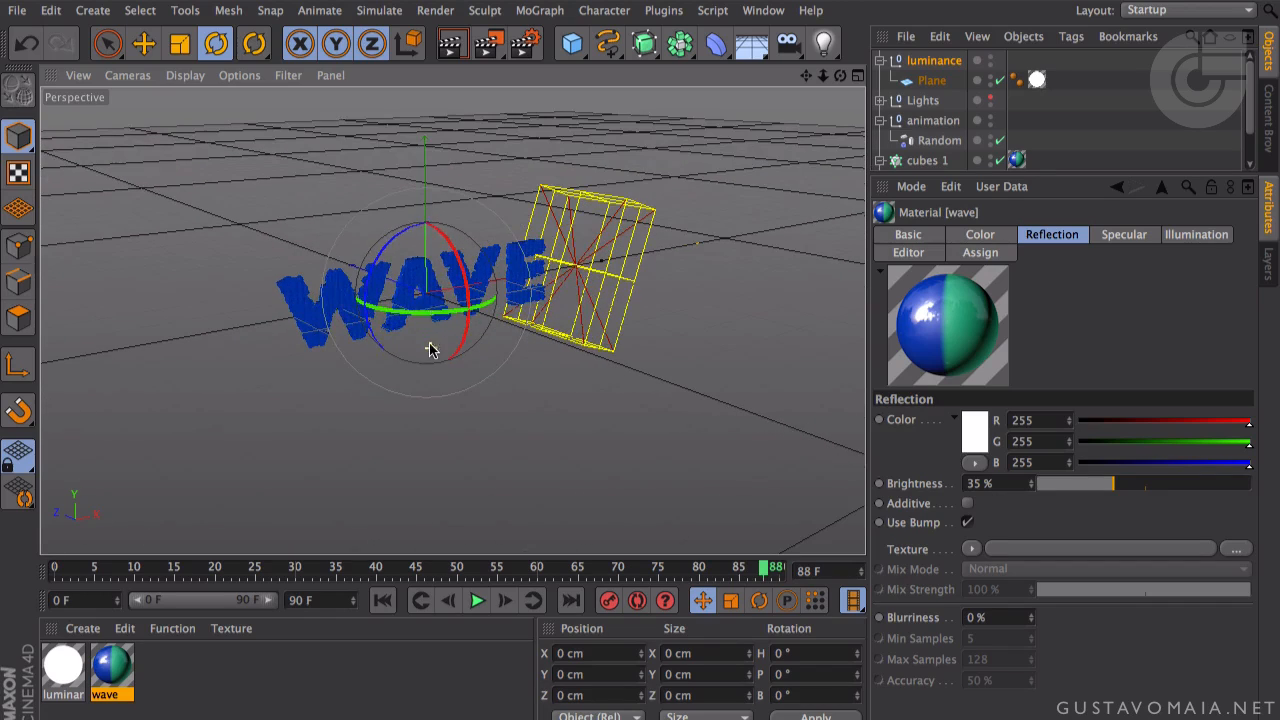
pyautogui.moveTo(215, 580); pyautogui.dragTo(395, 572)
pyautogui.moveTo(417, 263); pyautogui.dragTo(531, 302)
# - Render the view from an angle, from the front and close up to examine reflections on the WAVE cubes
pyautogui.scroll(5, 464, 377)
pyautogui.click(449, 46)
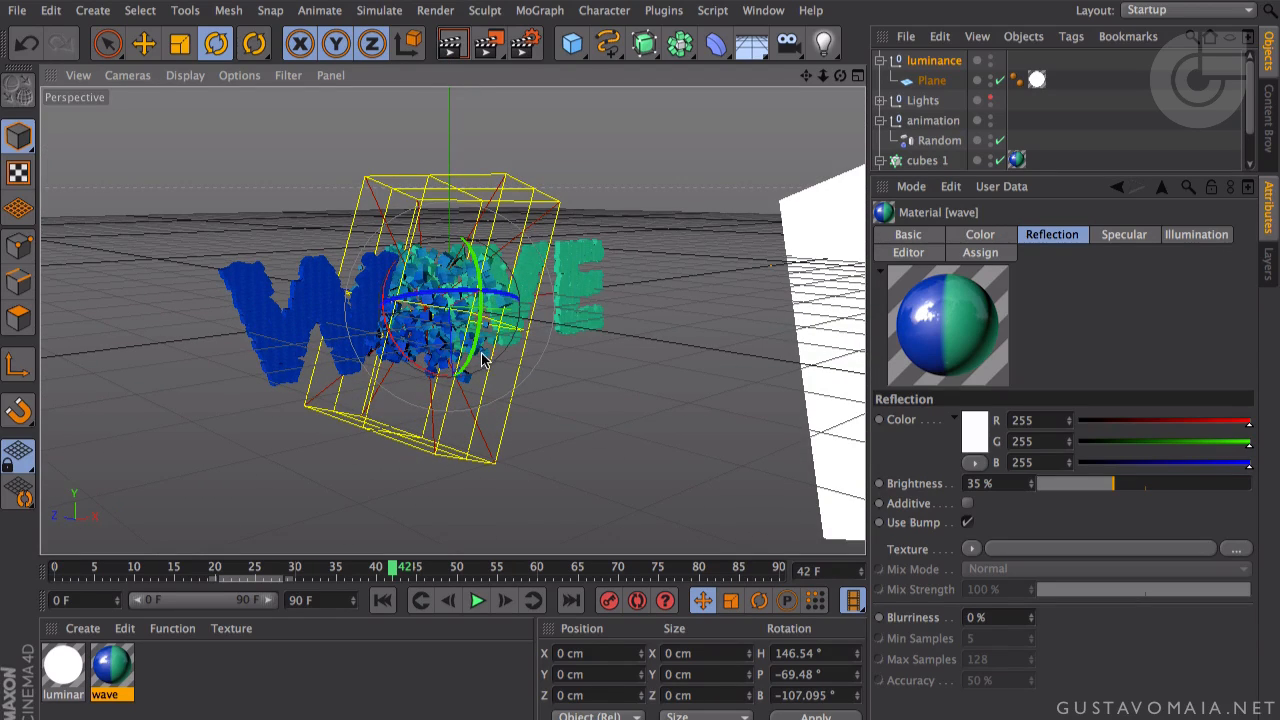
pyautogui.keyDown('alt'); pyautogui.moveTo(542, 326); pyautogui.dragTo(306, 330); pyautogui.keyUp('alt')
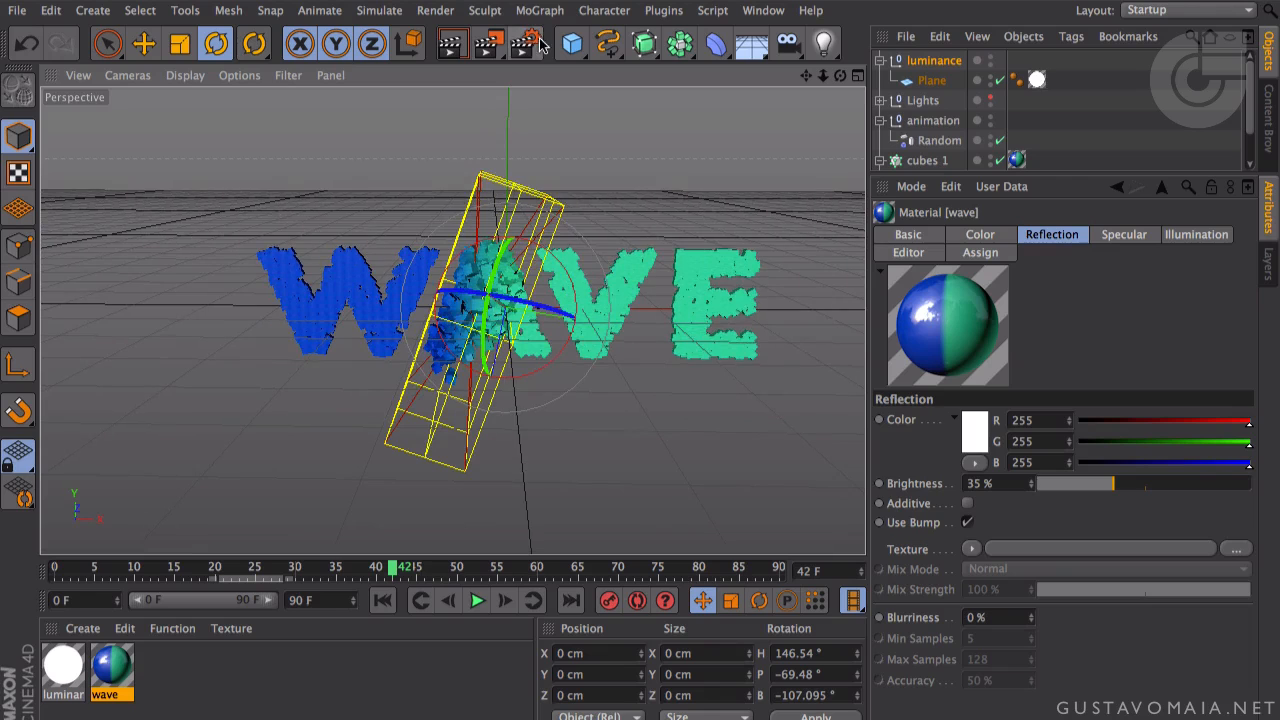
pyautogui.click(464, 47)
pyautogui.scroll(3, 516, 285)
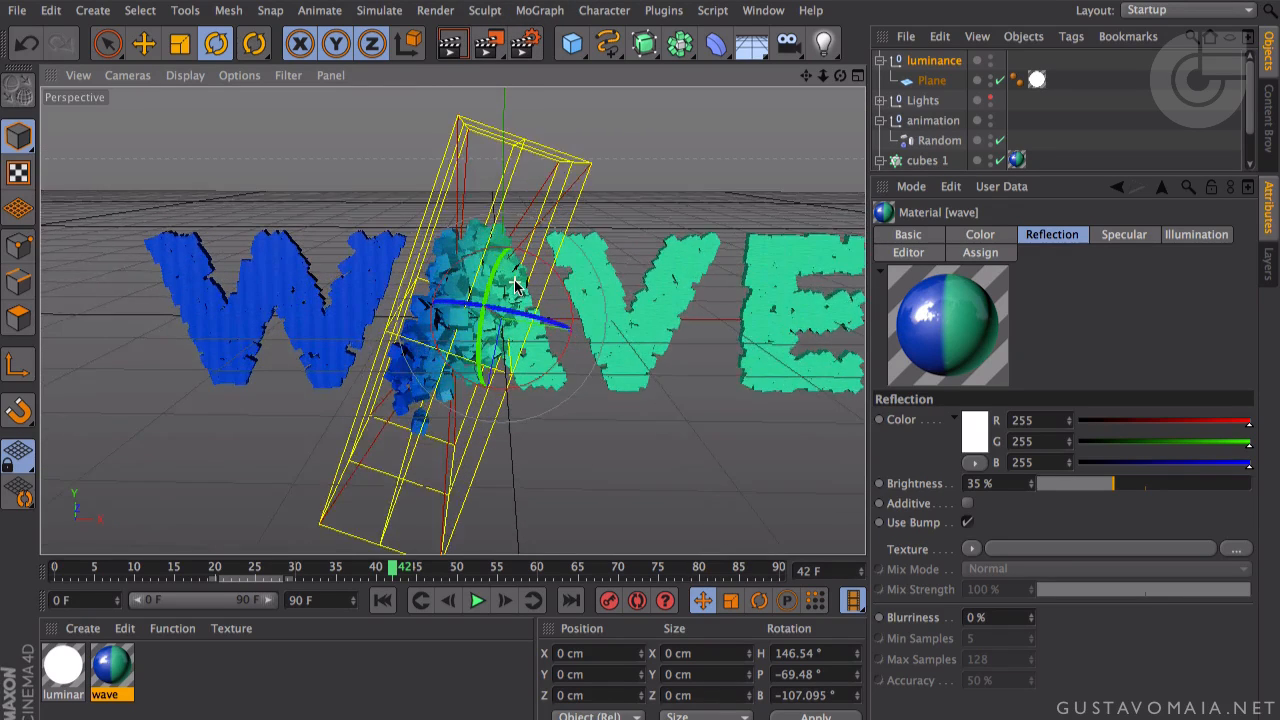
pyautogui.click(450, 45)
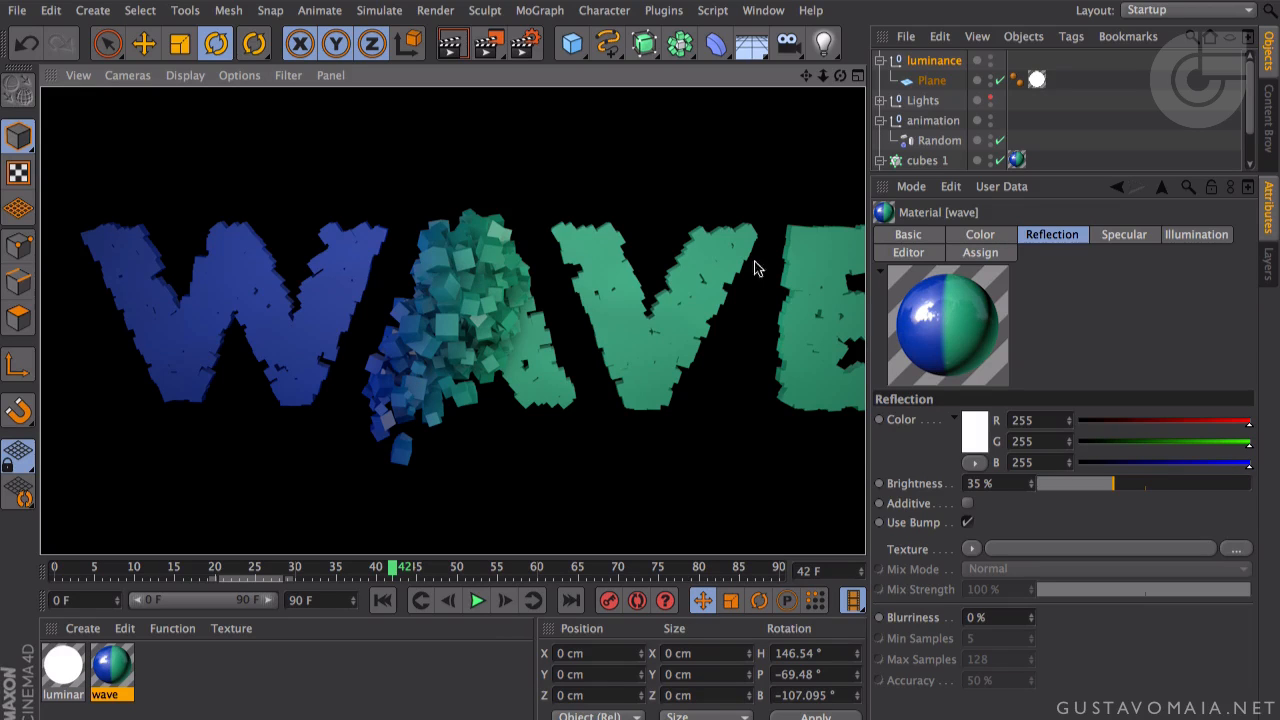
# - Disable the cubes 1 cloner and hide the Random effector to isolate the single source cube
pyautogui.scroll(-5, 503, 313)
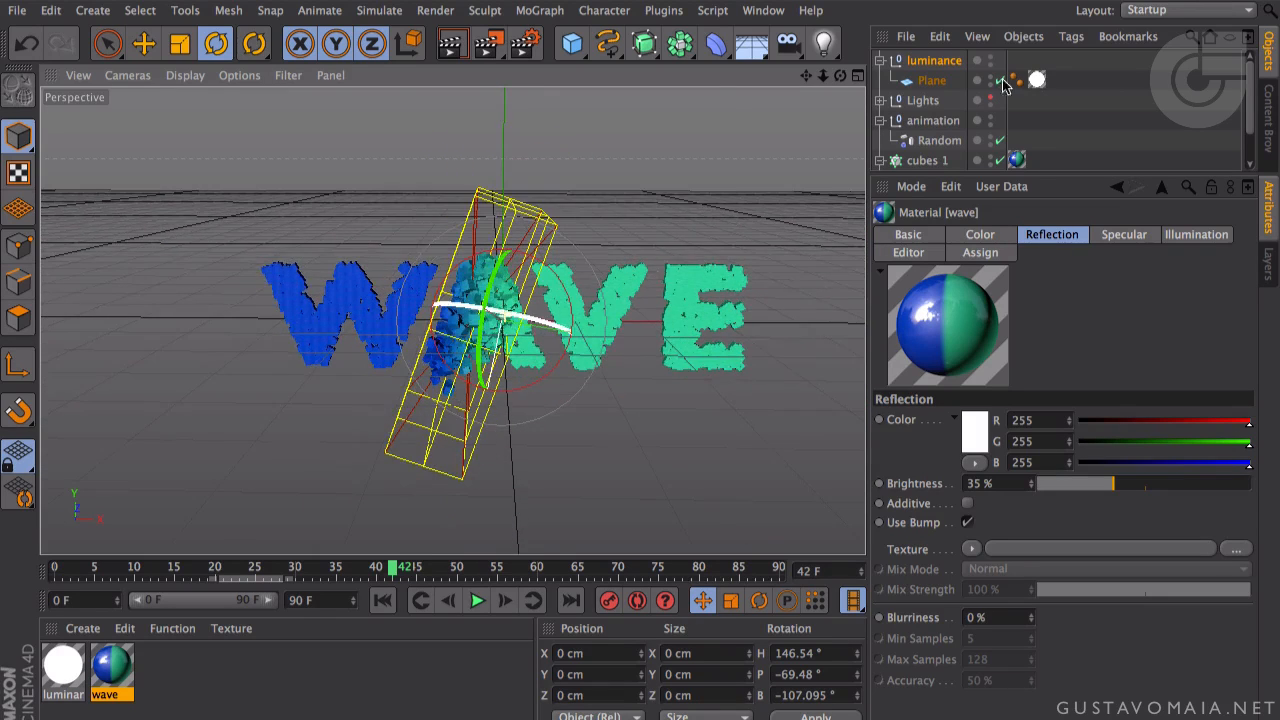
pyautogui.keyDown('alt'); pyautogui.moveTo(517, 198); pyautogui.dragTo(431, 200, button='middle'); pyautogui.keyUp('alt')
pyautogui.keyDown('alt'); pyautogui.moveTo(520, 237); pyautogui.dragTo(585, 285); pyautogui.keyUp('alt')
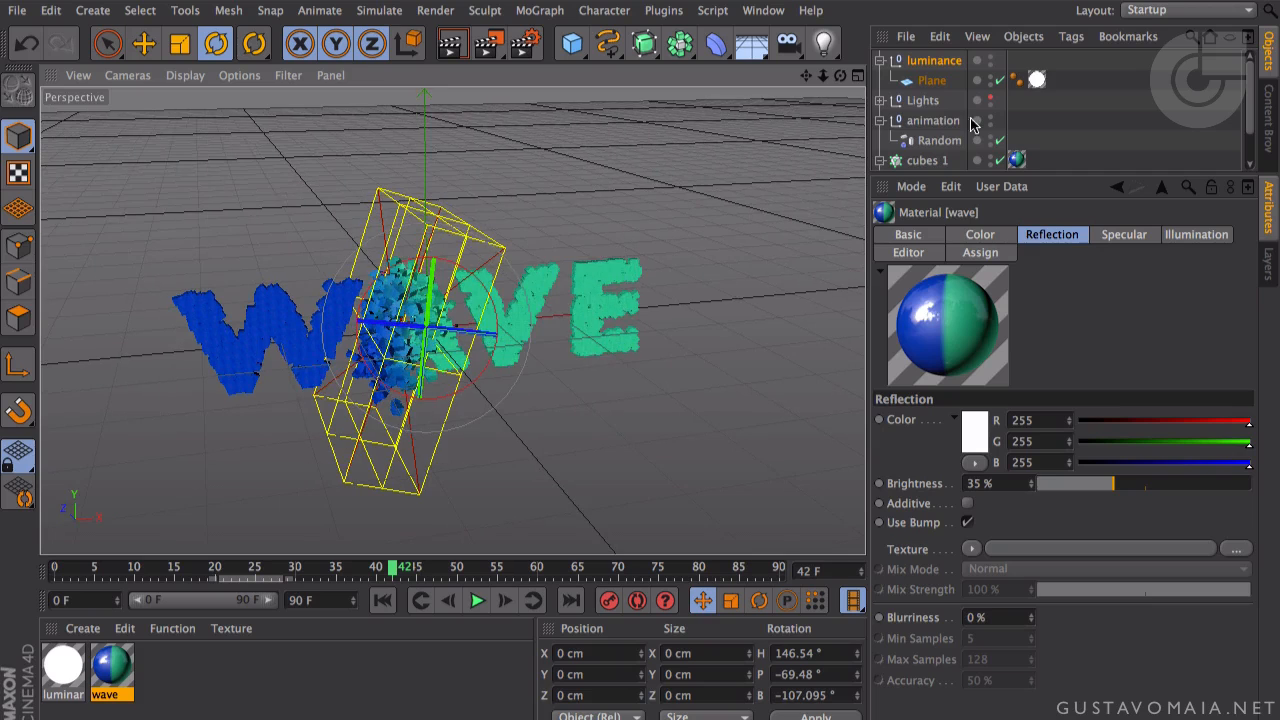
pyautogui.moveTo(903, 173); pyautogui.dragTo(908, 312)
pyautogui.click(921, 180)
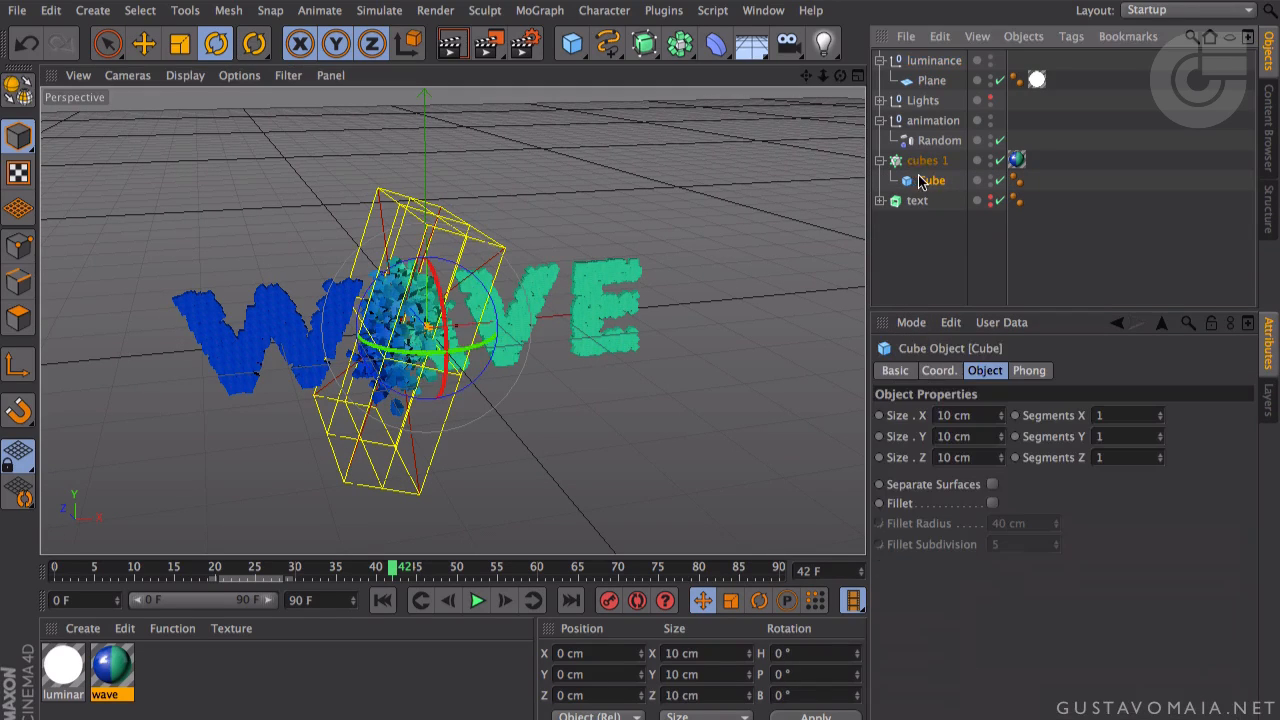
pyautogui.click(1001, 161)
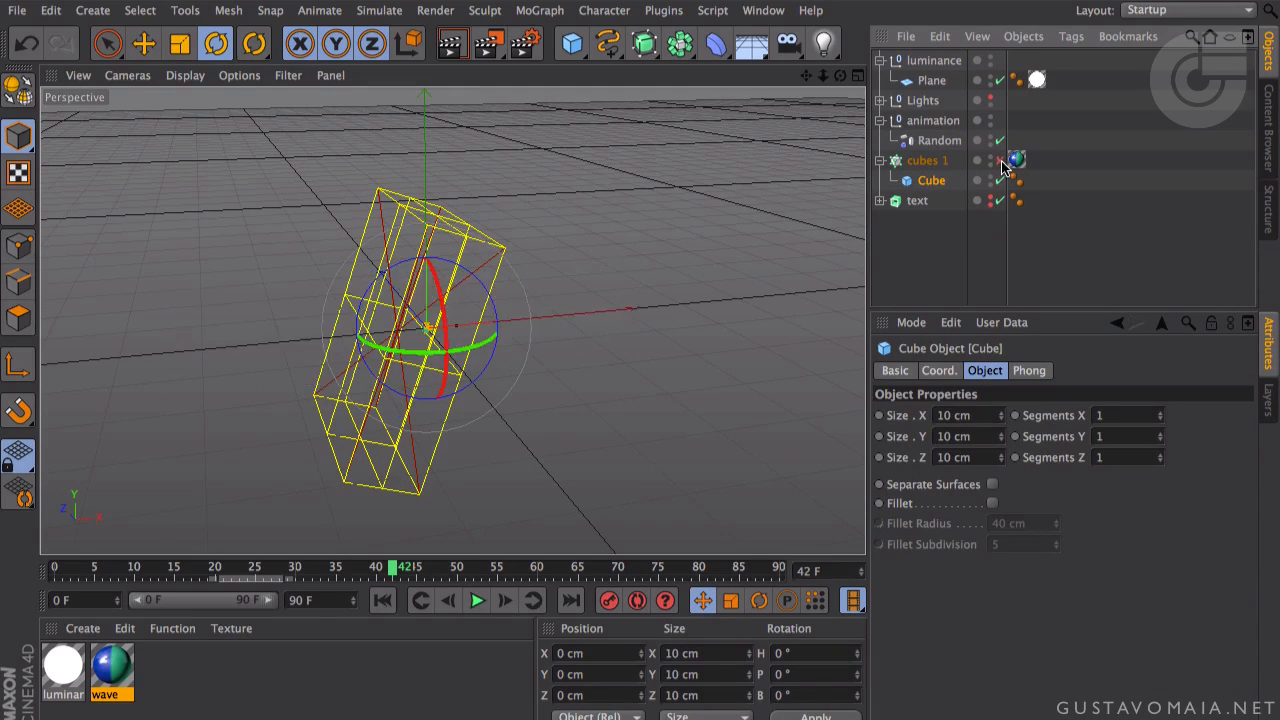
pyautogui.click(918, 163)
pyautogui.keyDown('alt'); pyautogui.moveTo(718, 290); pyautogui.dragTo(708, 228); pyautogui.keyUp('alt')
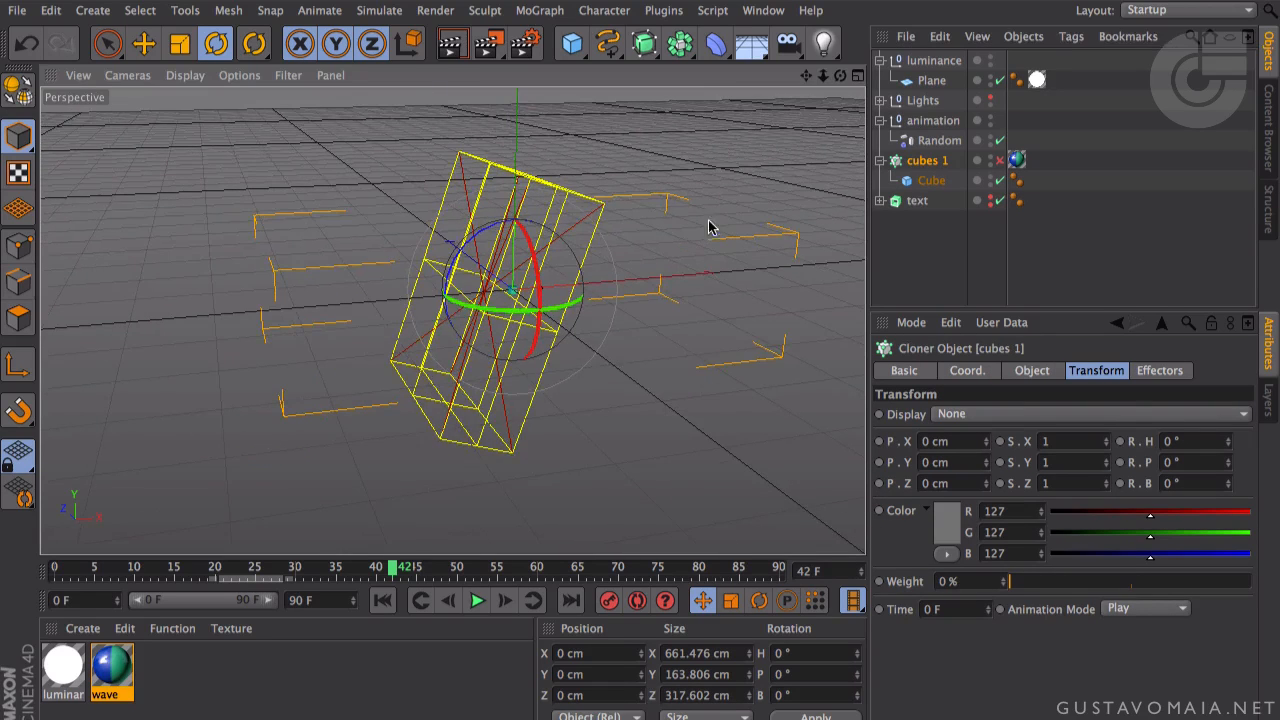
pyautogui.keyDown('alt'); pyautogui.click(991, 137); pyautogui.keyUp('alt')
pyautogui.keyDown('alt'); pyautogui.click(991, 137); pyautogui.keyUp('alt')
pyautogui.keyDown('alt'); pyautogui.moveTo(343, 323); pyautogui.dragTo(563, 217); pyautogui.keyUp('alt')
# - Enable Fillet on the Cube with a fillet subdivision of 1 and a fillet radius of 1 cm
pyautogui.click(928, 181)
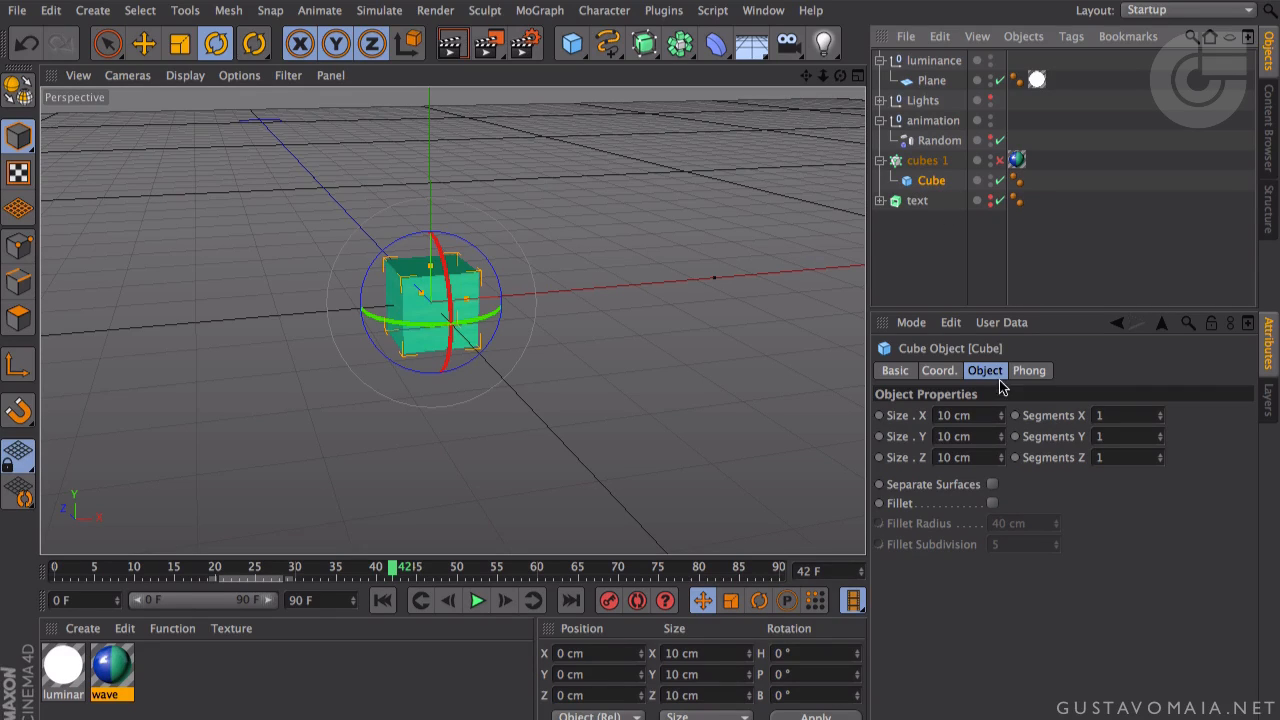
pyautogui.click(992, 503)
pyautogui.scroll(3, 536, 390)
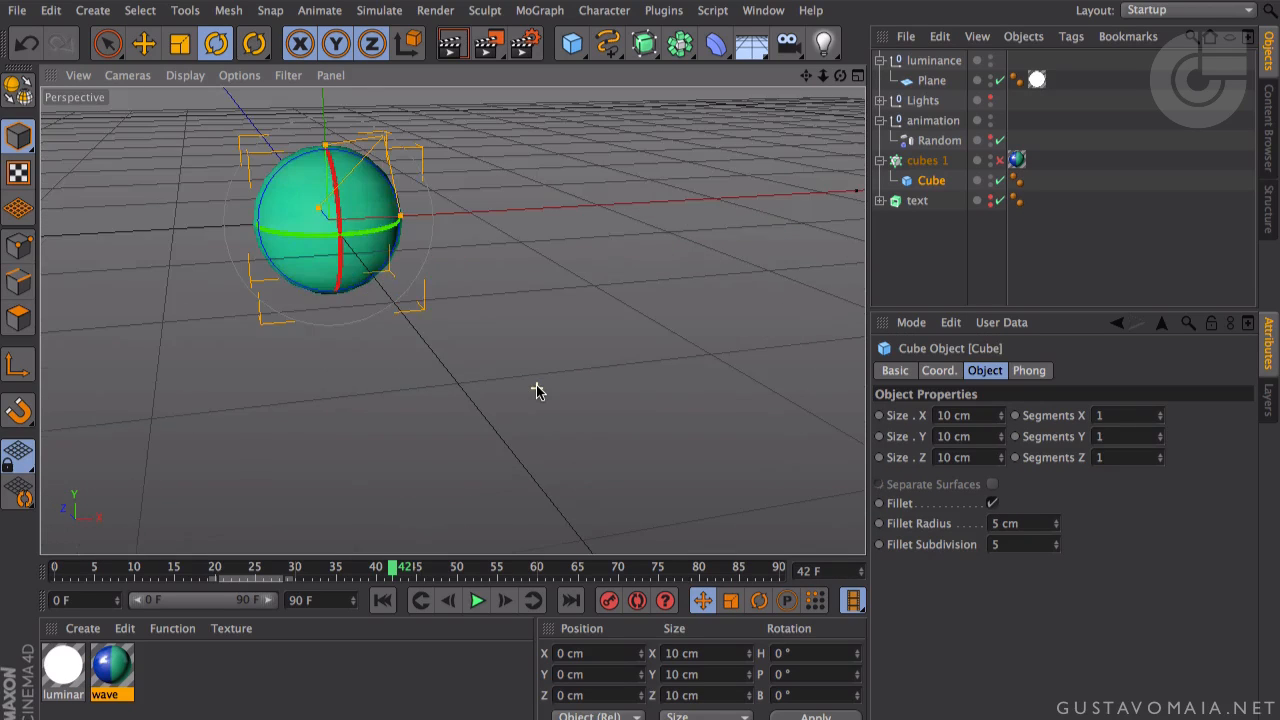
pyautogui.keyDown('alt'); pyautogui.moveTo(538, 367); pyautogui.dragTo(694, 440, button='middle'); pyautogui.keyUp('alt')
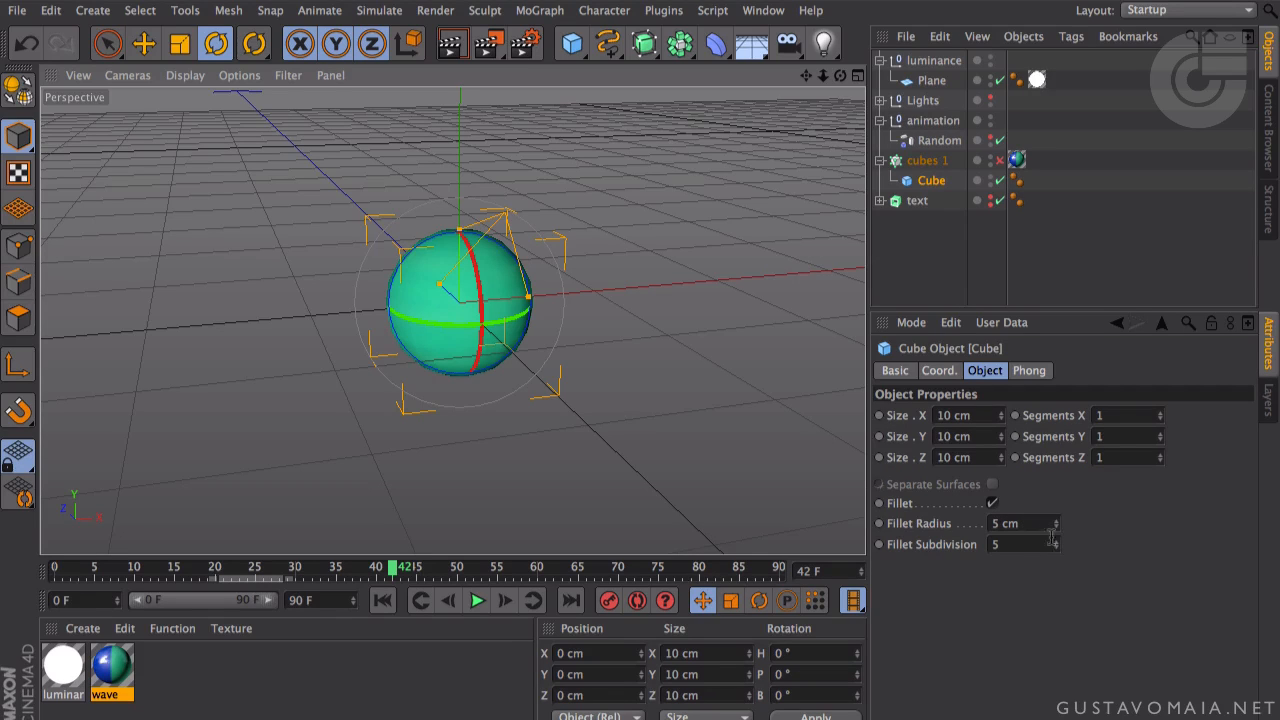
pyautogui.moveTo(1055, 547); pyautogui.dragTo(868, 541)
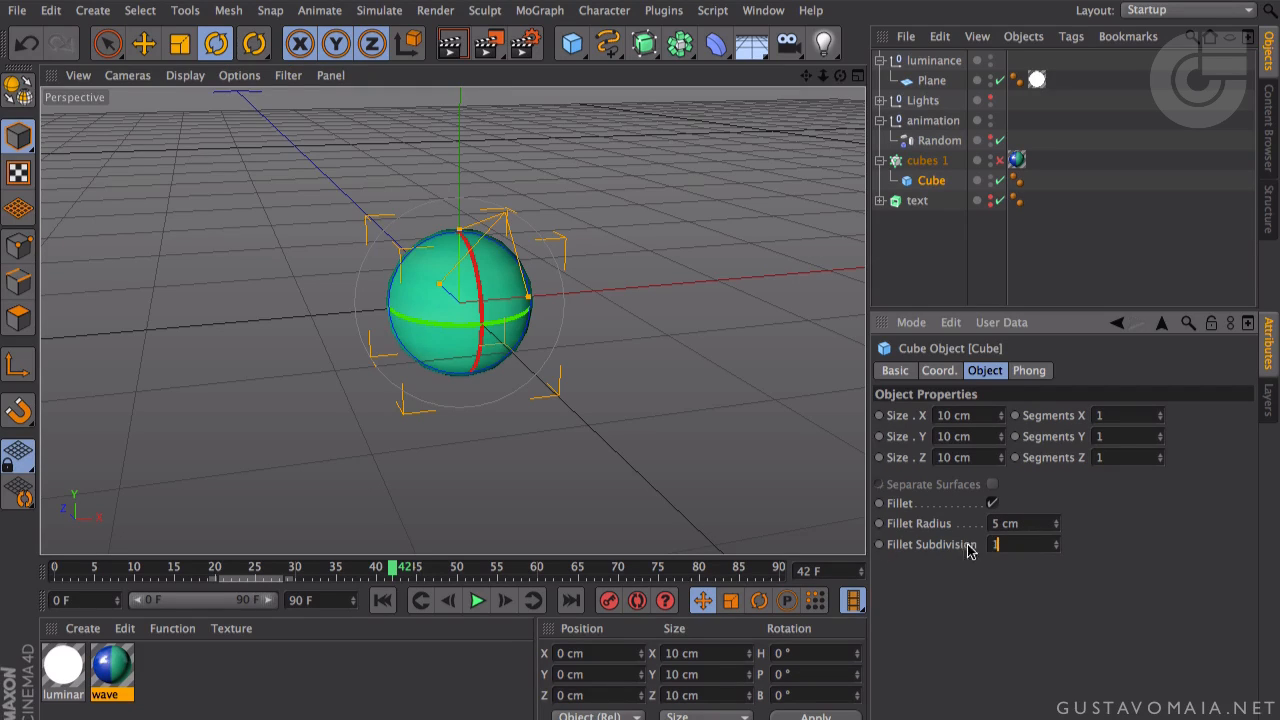
pyautogui.moveTo(1058, 531); pyautogui.dragTo(996, 532)
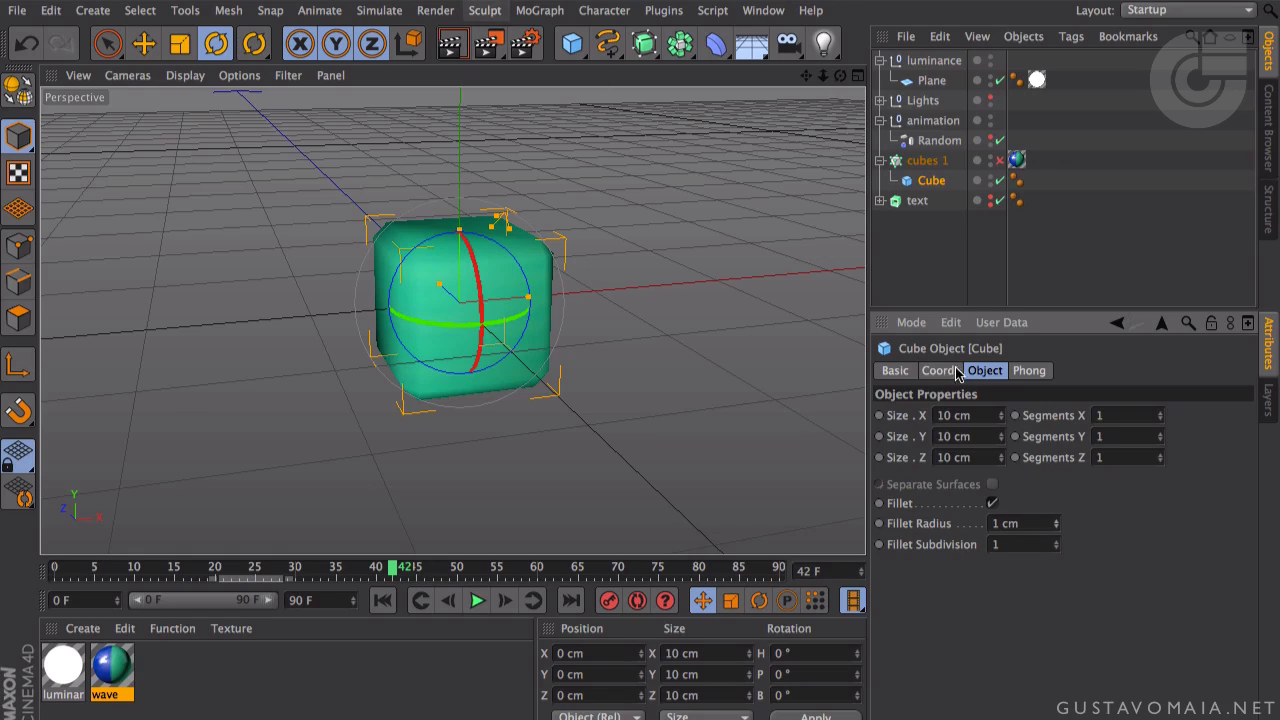
# - Set the Cube's fillet radius to 0.5 cm
pyautogui.click(1035, 523)
pyautogui.moveTo(1035, 523); pyautogui.dragTo(836, 356)
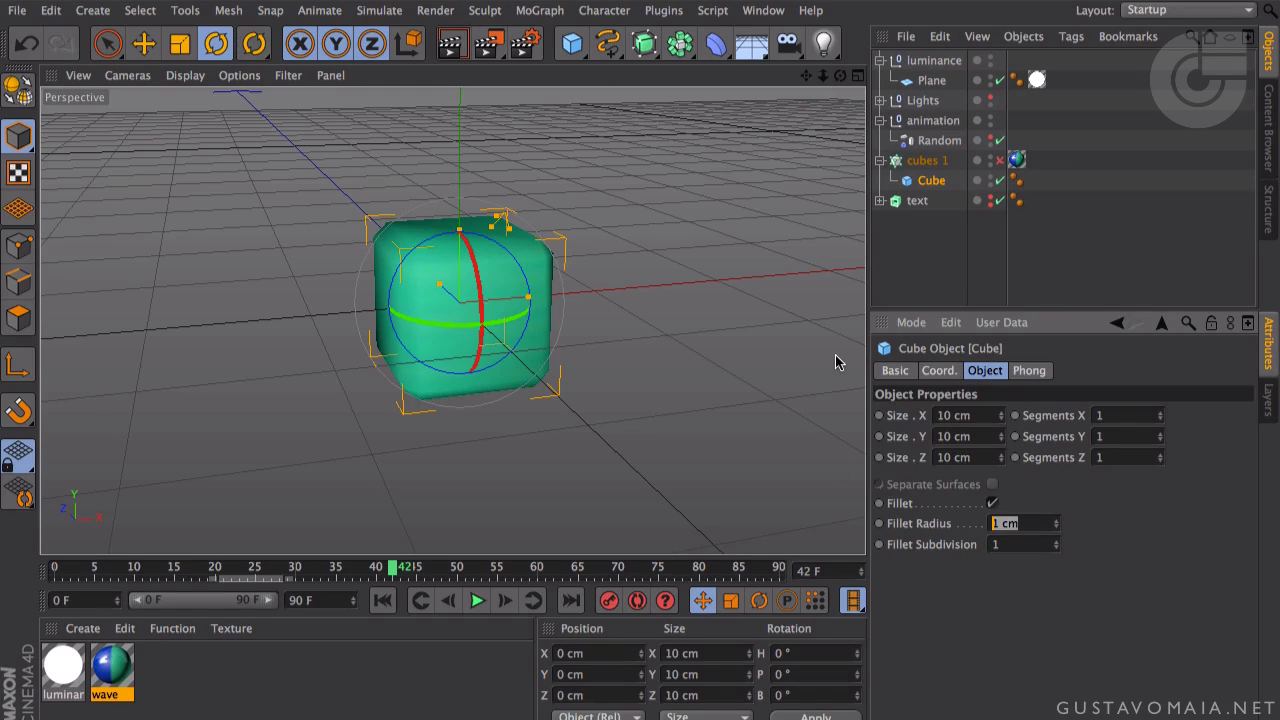
pyautogui.write('0.5')
pyautogui.press('Return')
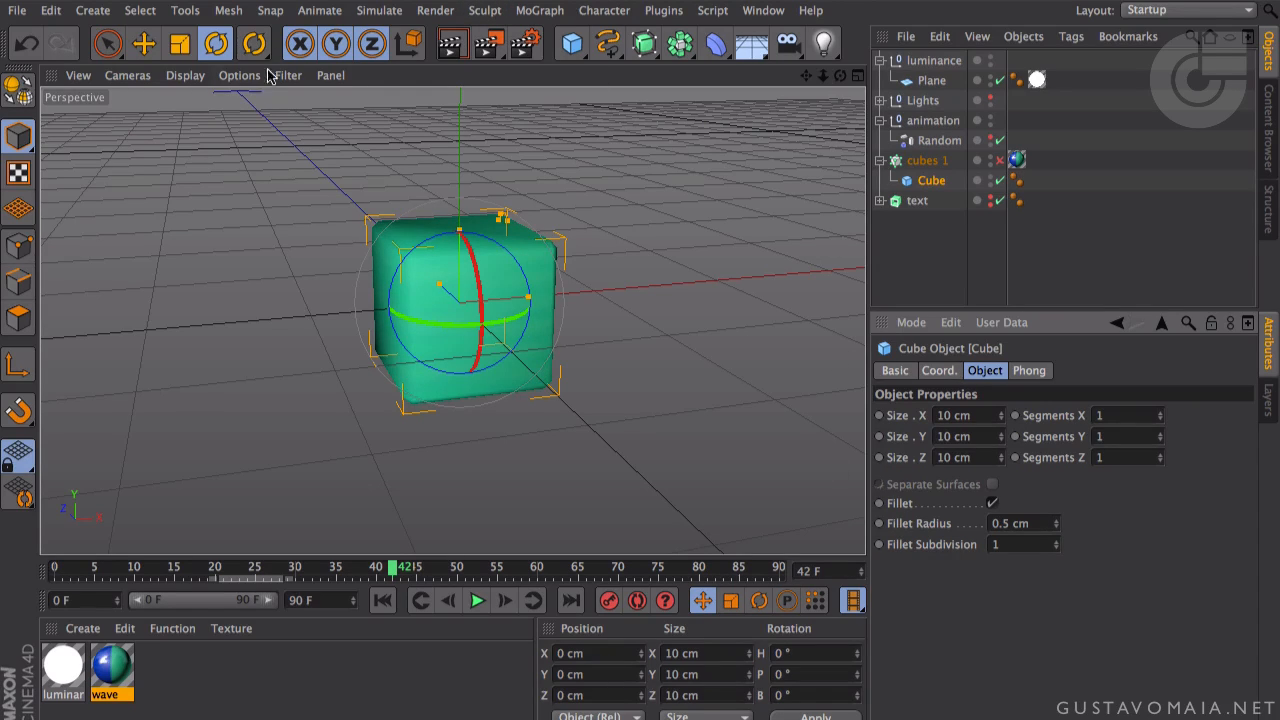
# - Set the viewport display to Constant Shading (Lines), and change it to Quick Shading (Lines)
pyautogui.click(200, 78)
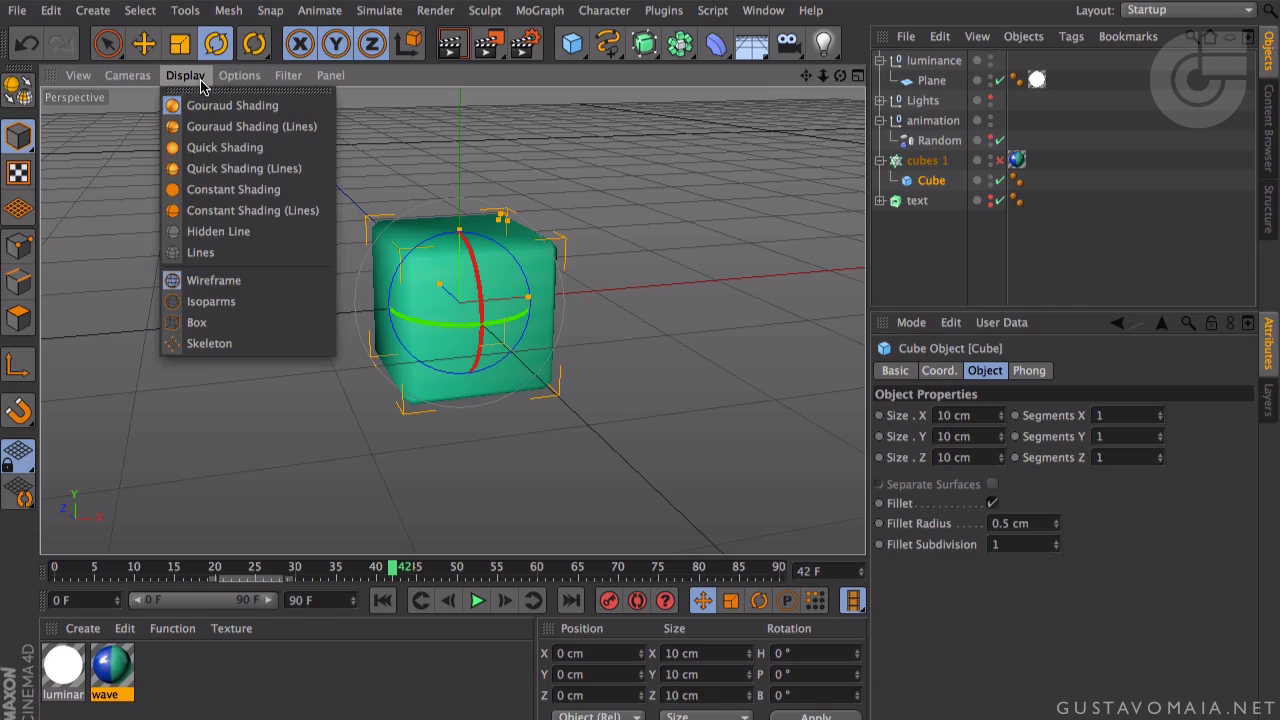
pyautogui.click(228, 212)
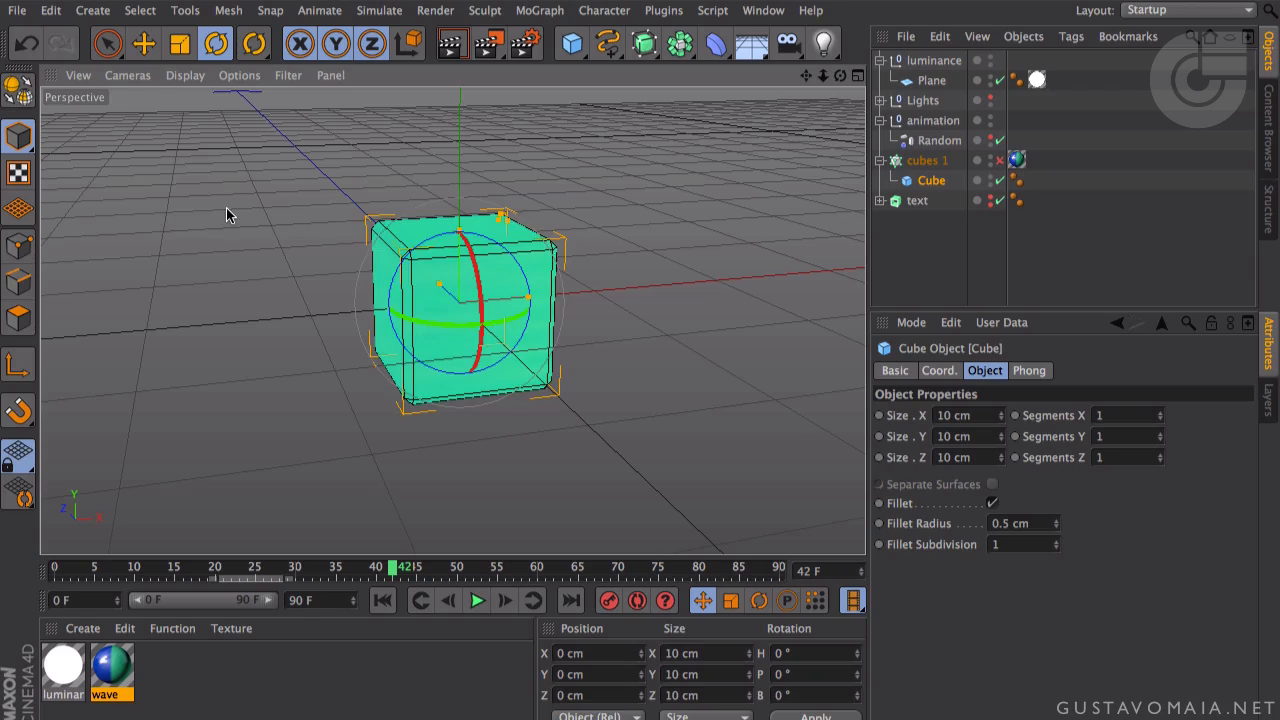
pyautogui.middleClick(485, 313)
pyautogui.middleClick(323, 172)
pyautogui.click(185, 75)
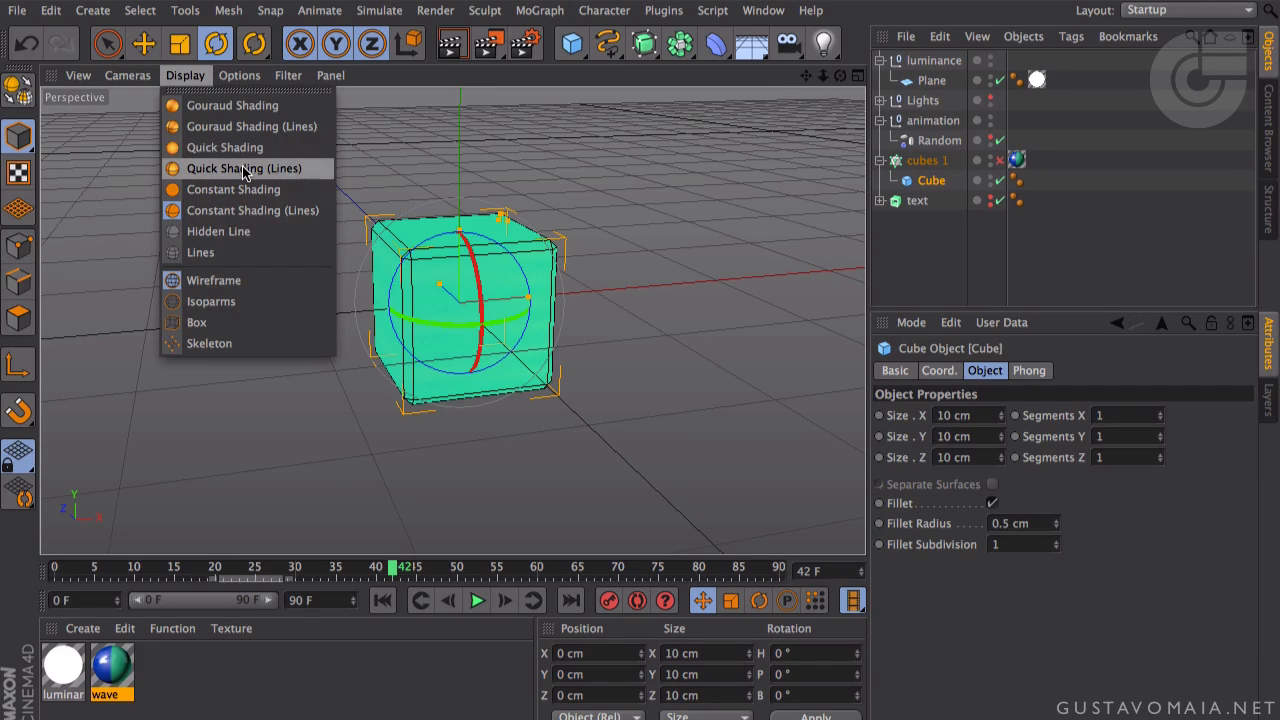
pyautogui.click(243, 168)
# - Render a close-up of the filleted cube from a corner angle to examine the shading across its edges
pyautogui.keyDown('alt'); pyautogui.moveTo(343, 234); pyautogui.dragTo(283, 245); pyautogui.keyUp('alt')
pyautogui.scroll(-2, 281, 251)
pyautogui.scroll(7, 281, 251)
pyautogui.keyDown('alt'); pyautogui.moveTo(281, 251); pyautogui.dragTo(263, 177, button='middle'); pyautogui.keyUp('alt')
pyautogui.keyDown('alt'); pyautogui.moveTo(263, 177); pyautogui.dragTo(369, 259); pyautogui.keyUp('alt')
pyautogui.keyDown('alt'); pyautogui.moveTo(369, 259); pyautogui.dragTo(506, 232, button='middle'); pyautogui.keyUp('alt')
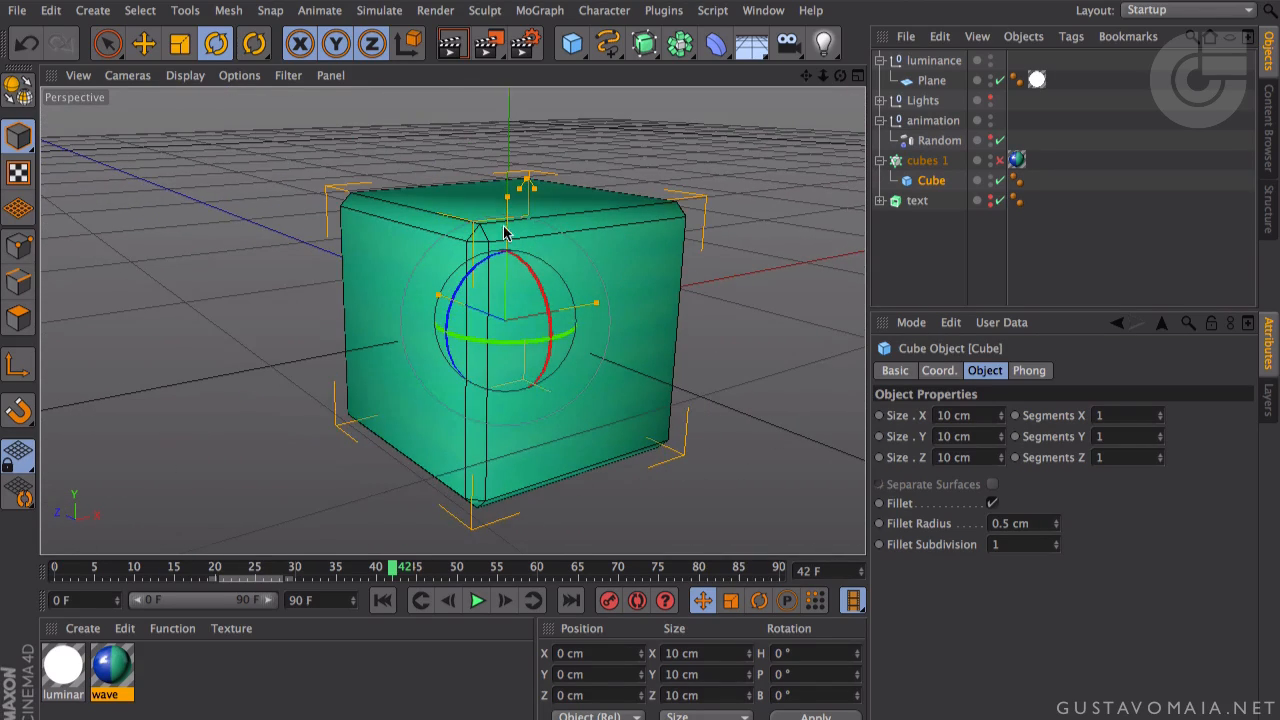
pyautogui.click(450, 43)
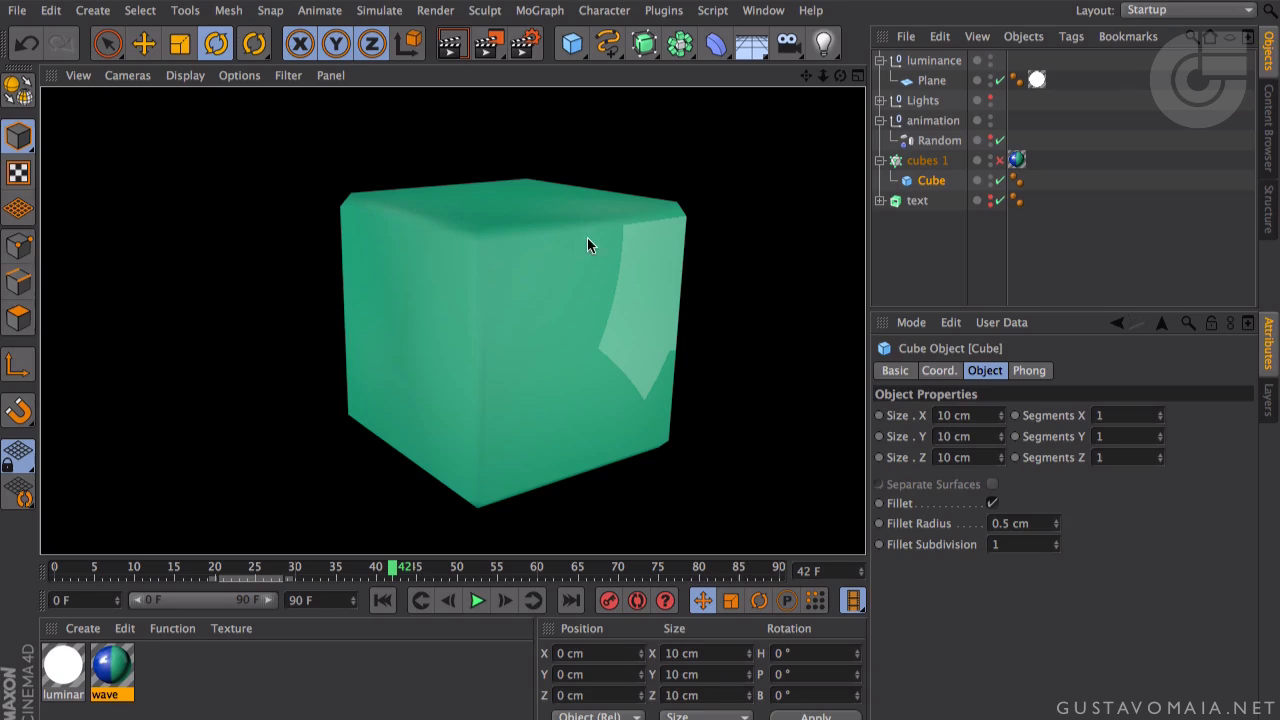
pyautogui.click(499, 227)
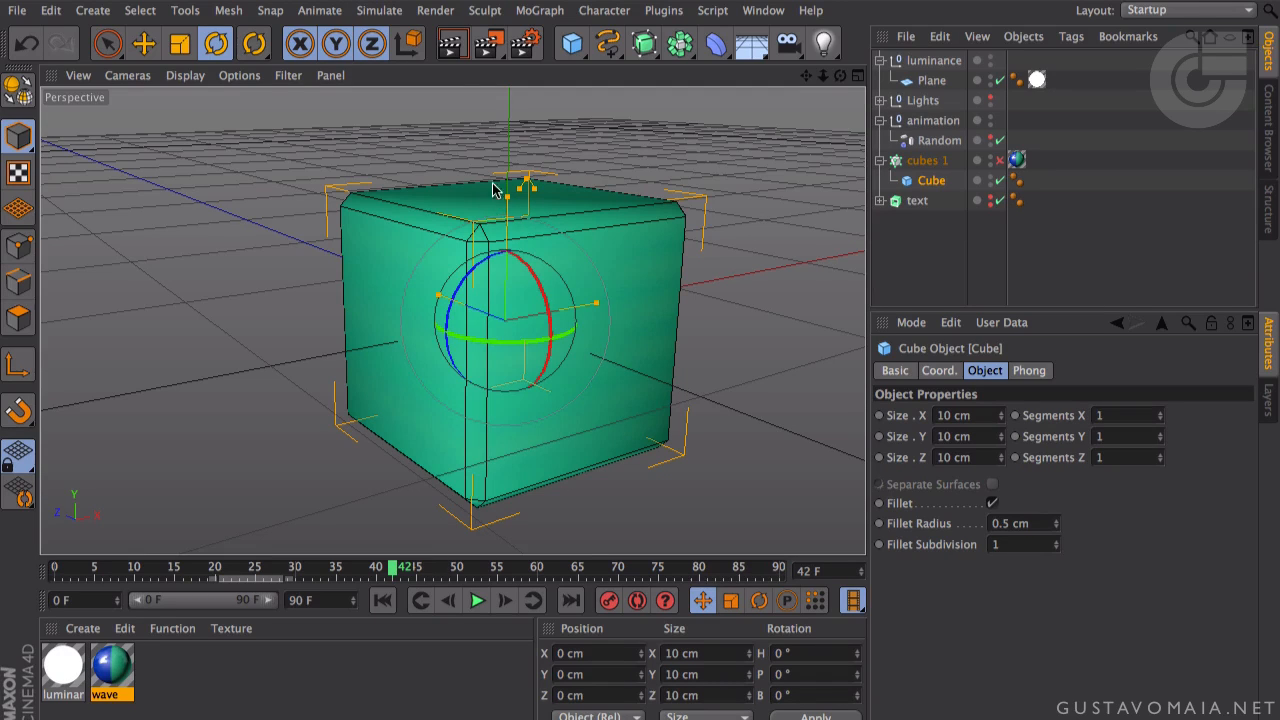
pyautogui.click(450, 43)
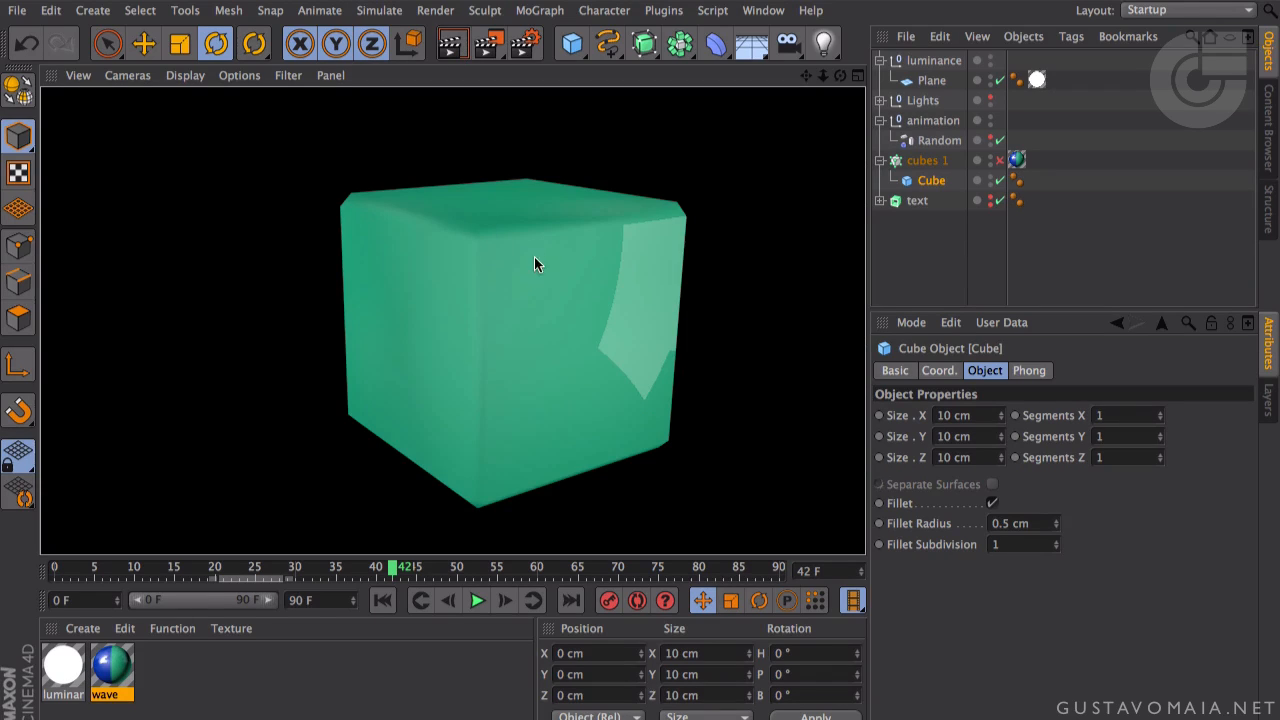
pyautogui.click(478, 224)
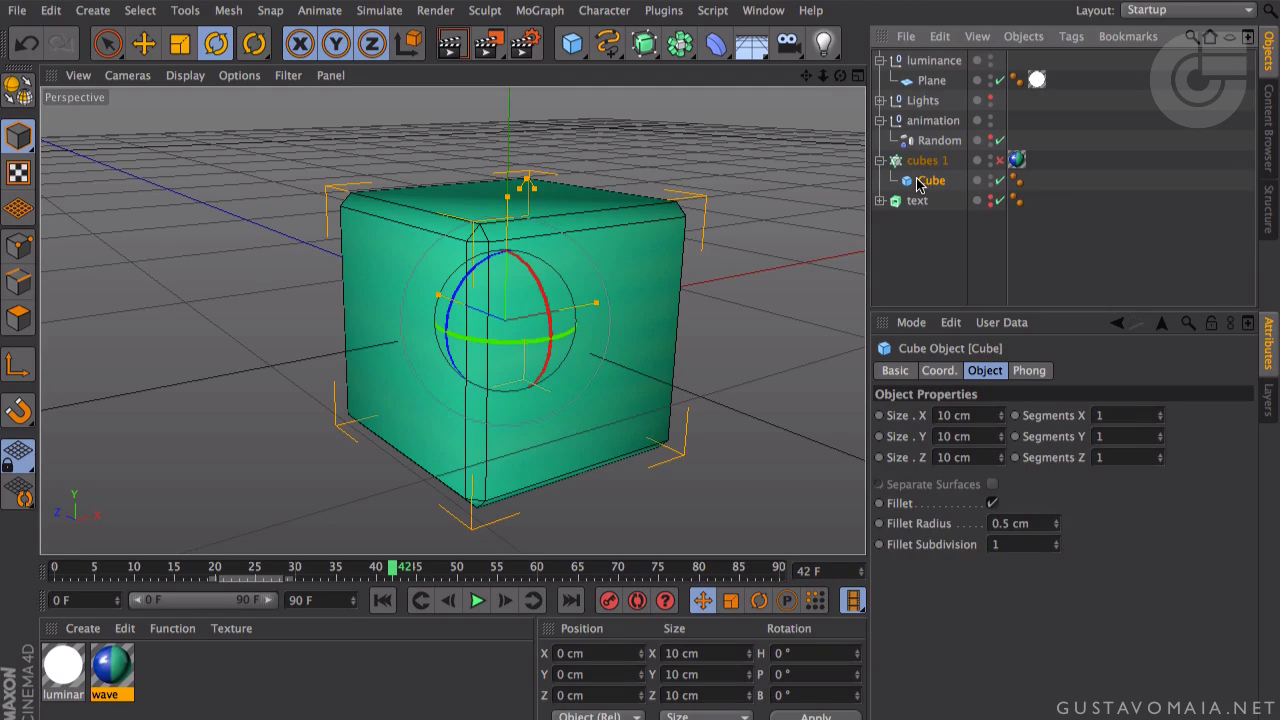
# - Delete the Cube's Phong tag and render the cube to check the shading of its bevelled edges
pyautogui.click(1016, 181)
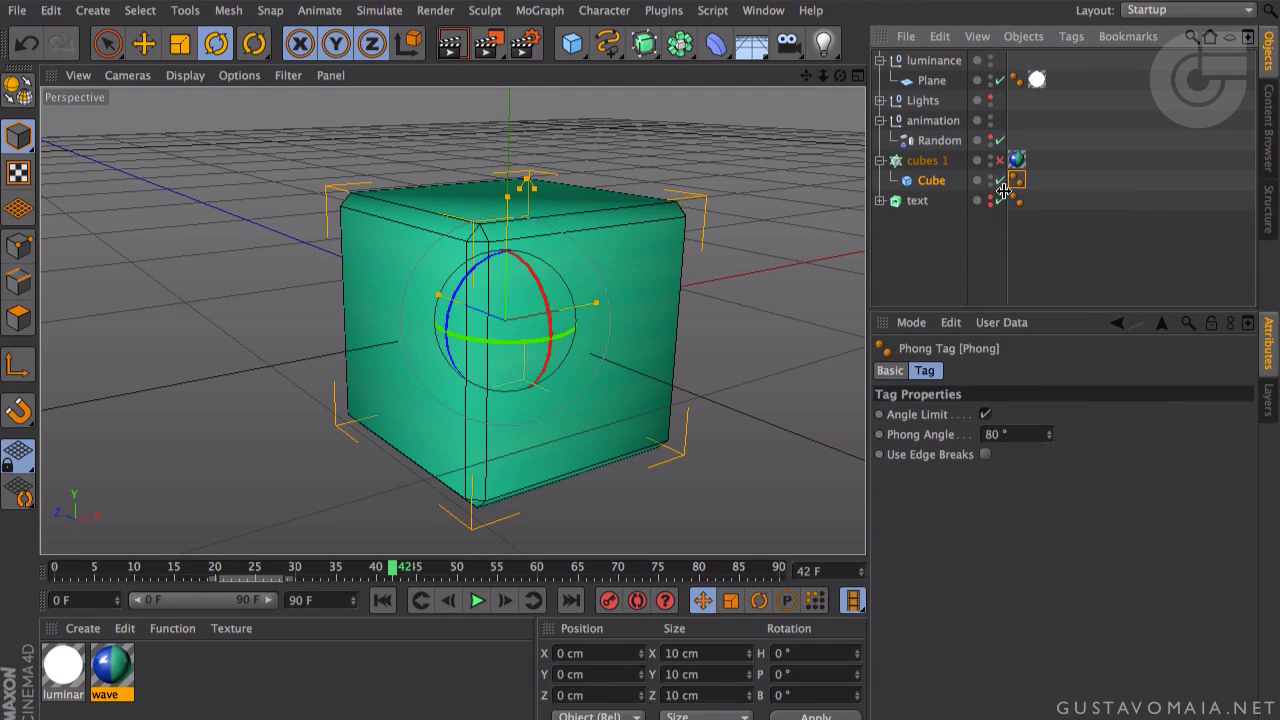
pyautogui.press('Delete')
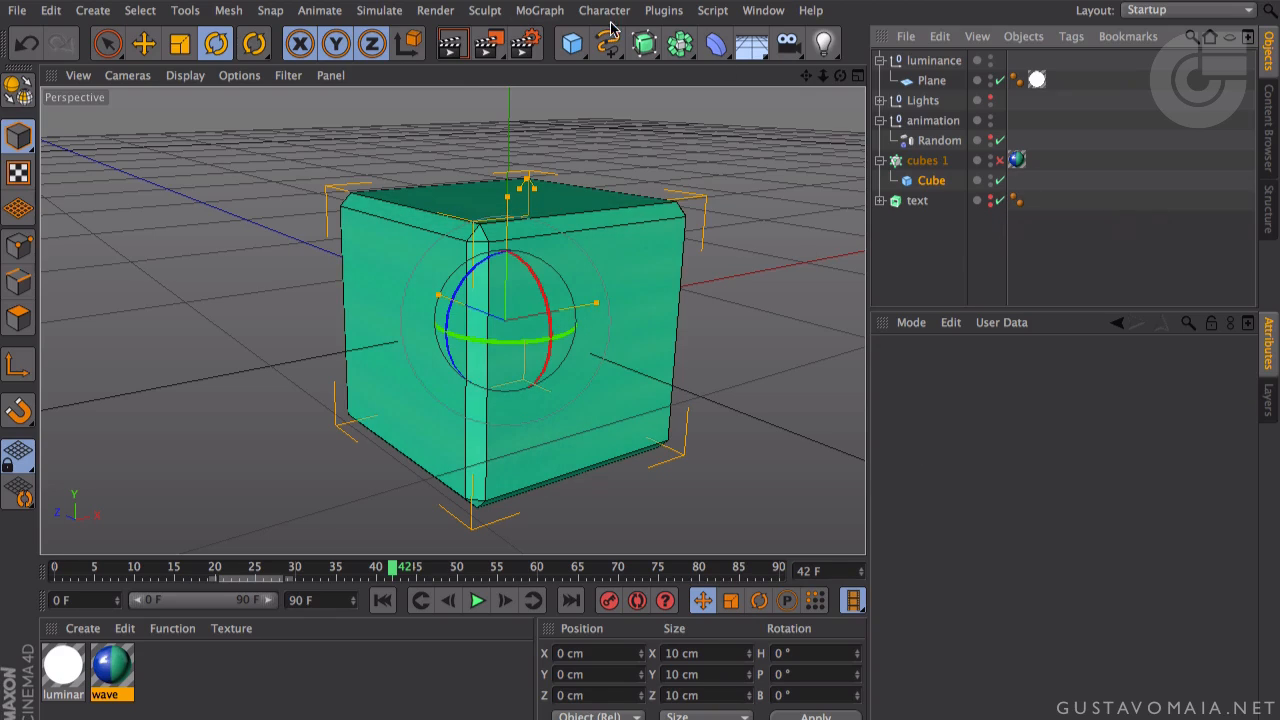
pyautogui.click(450, 43)
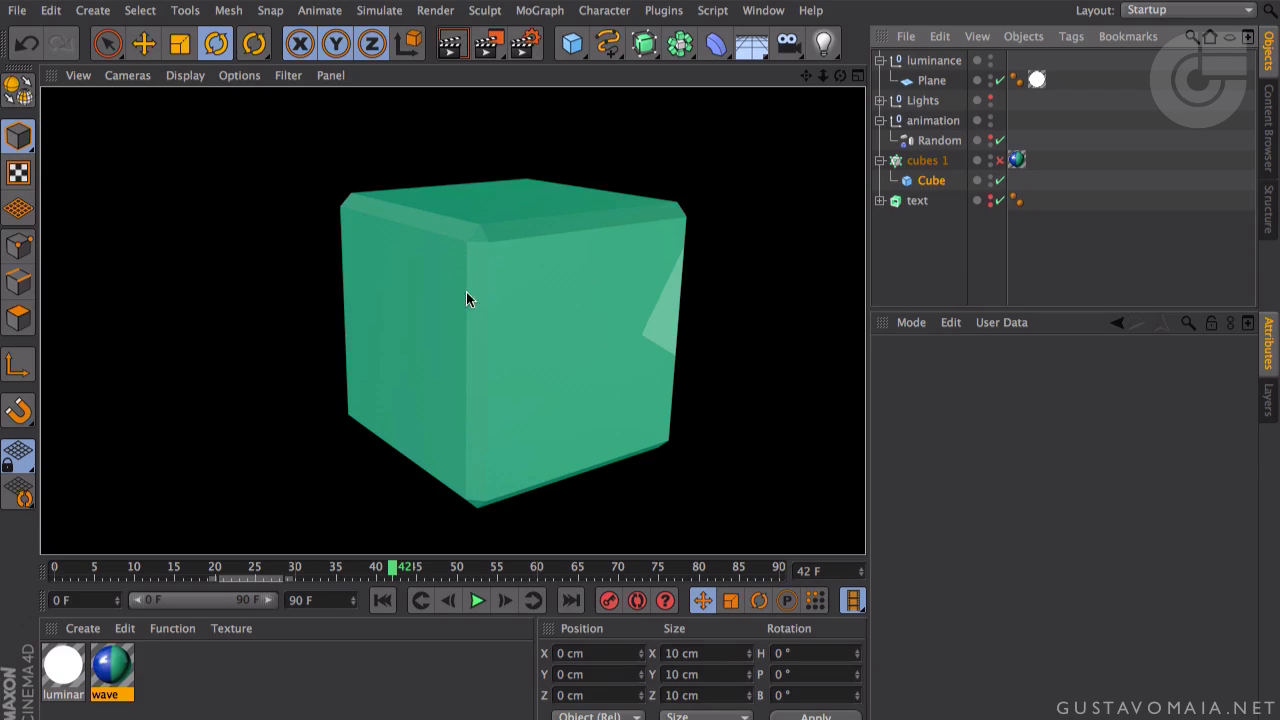
pyautogui.click(490, 141)
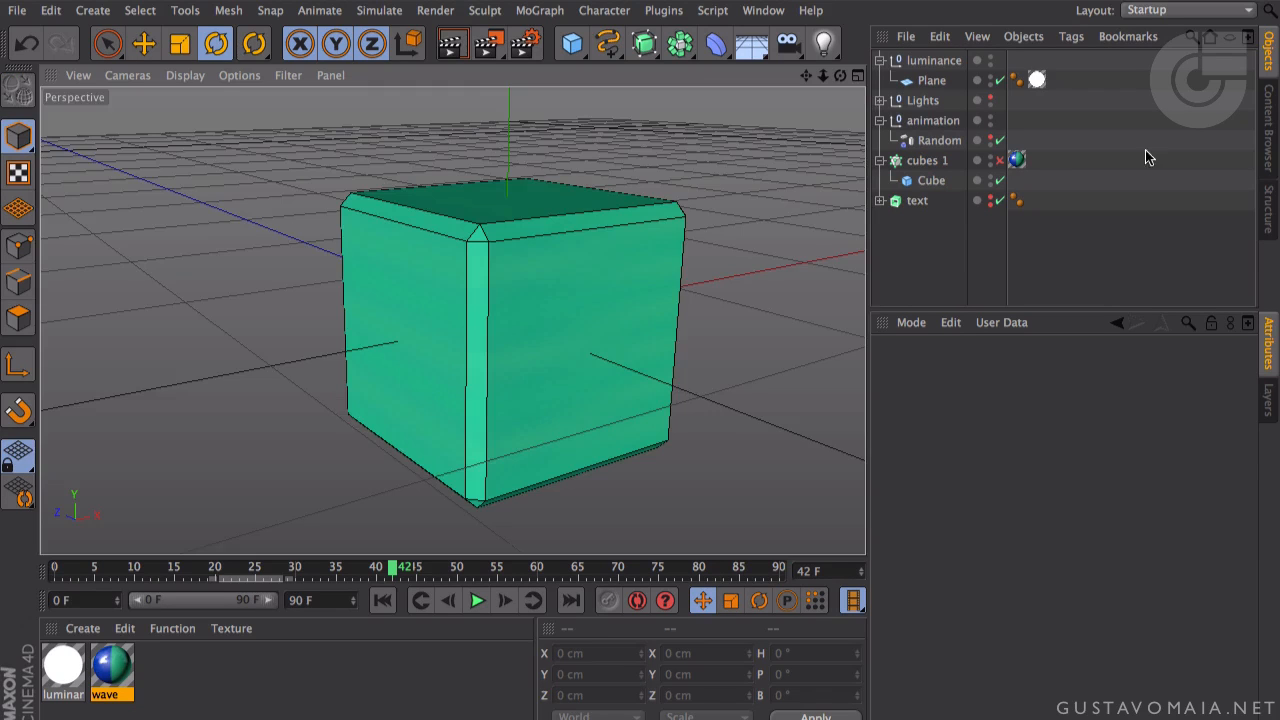
# - Re-enable the cubes 1 cloner and render the whole WAVE text from the front
pyautogui.click(999, 160)
pyautogui.scroll(-10, 414, 183)
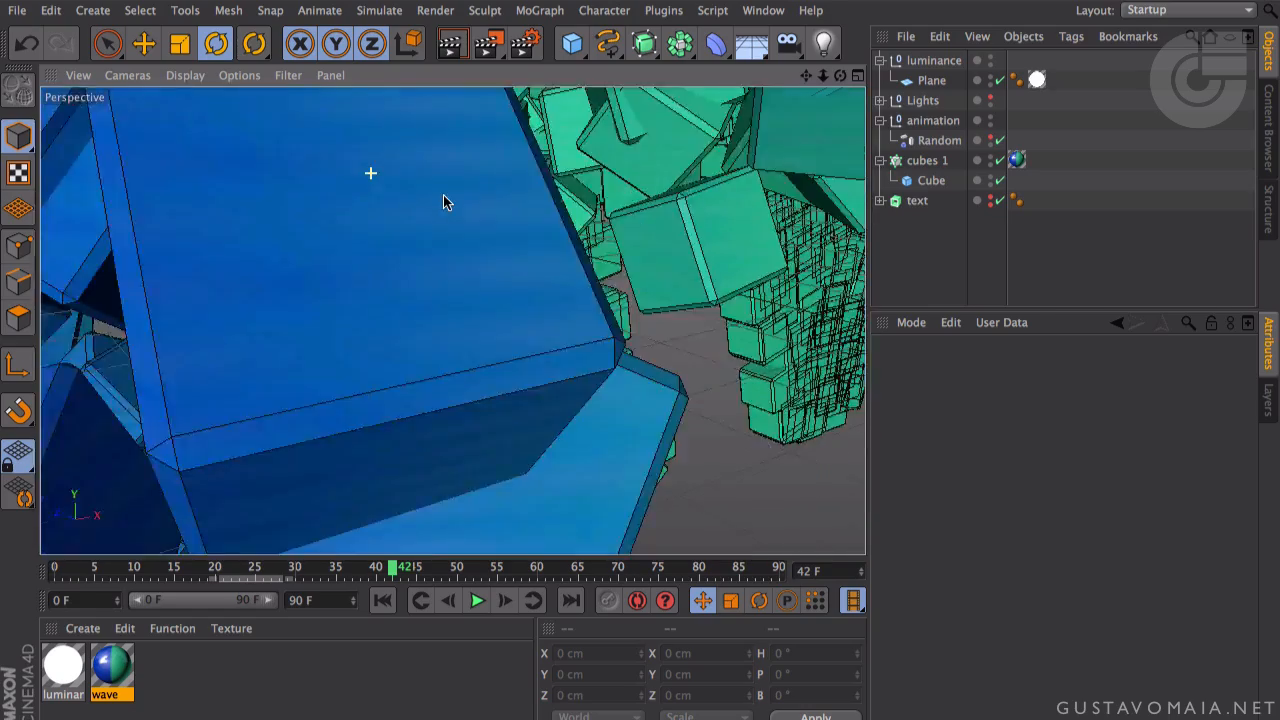
pyautogui.keyDown('alt'); pyautogui.moveTo(602, 290); pyautogui.dragTo(622, 450, button='middle'); pyautogui.keyUp('alt')
pyautogui.scroll(-4, 638, 332)
pyautogui.scroll(3, 546, 308)
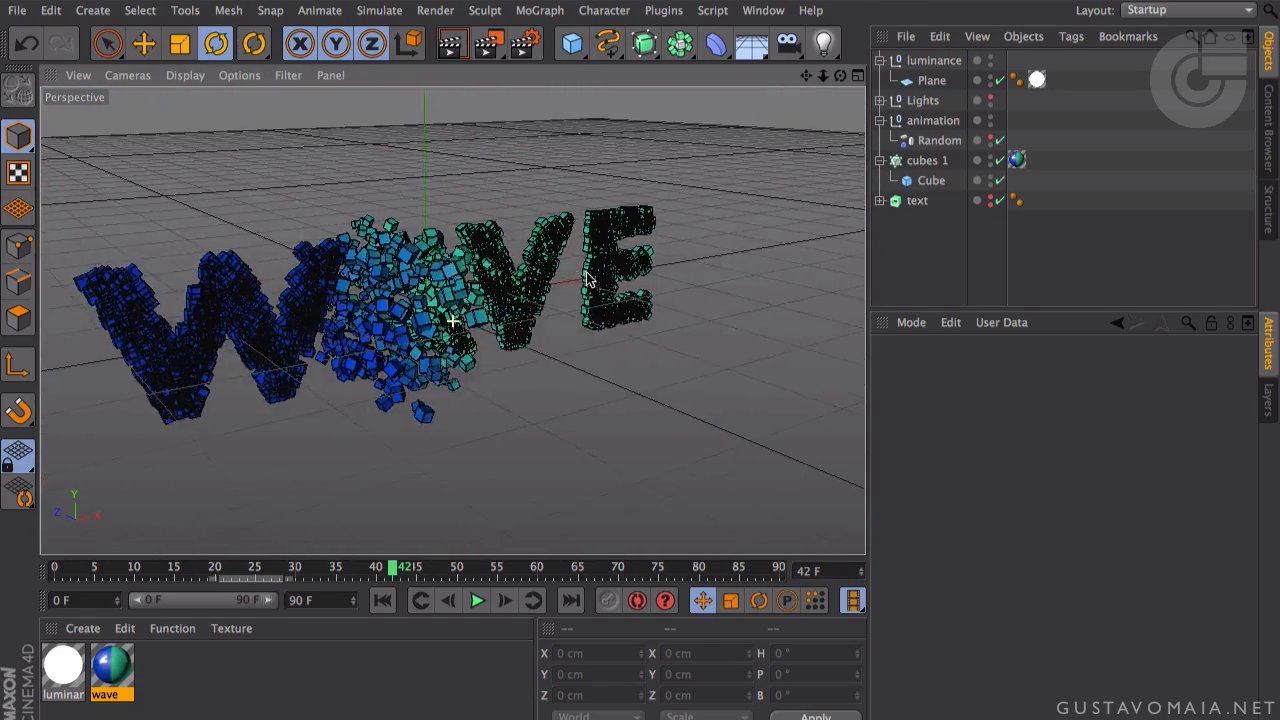
pyautogui.scroll(5, 546, 300)
pyautogui.keyDown('alt'); pyautogui.moveTo(546, 289); pyautogui.dragTo(554, 263); pyautogui.keyUp('alt')
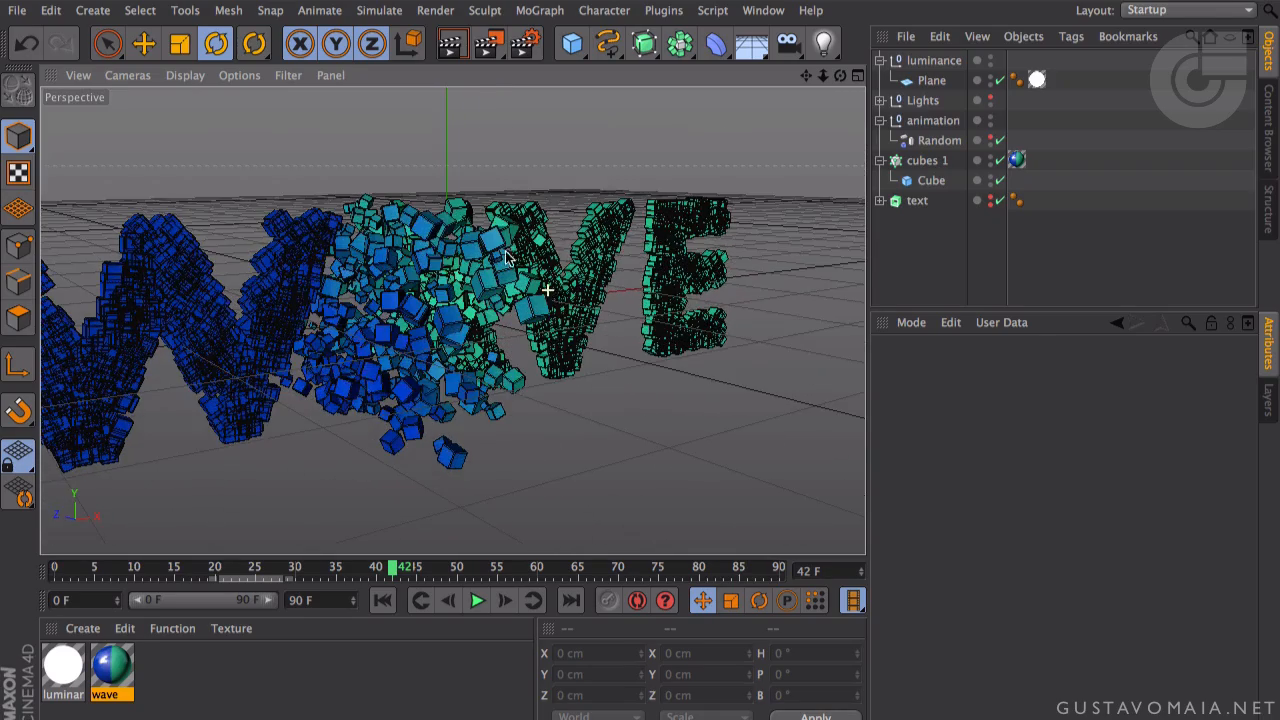
pyautogui.keyDown('alt'); pyautogui.moveTo(433, 221); pyautogui.dragTo(508, 256, button='middle'); pyautogui.keyUp('alt')
pyautogui.scroll(-2, 508, 256)
pyautogui.scroll(5, 512, 262)
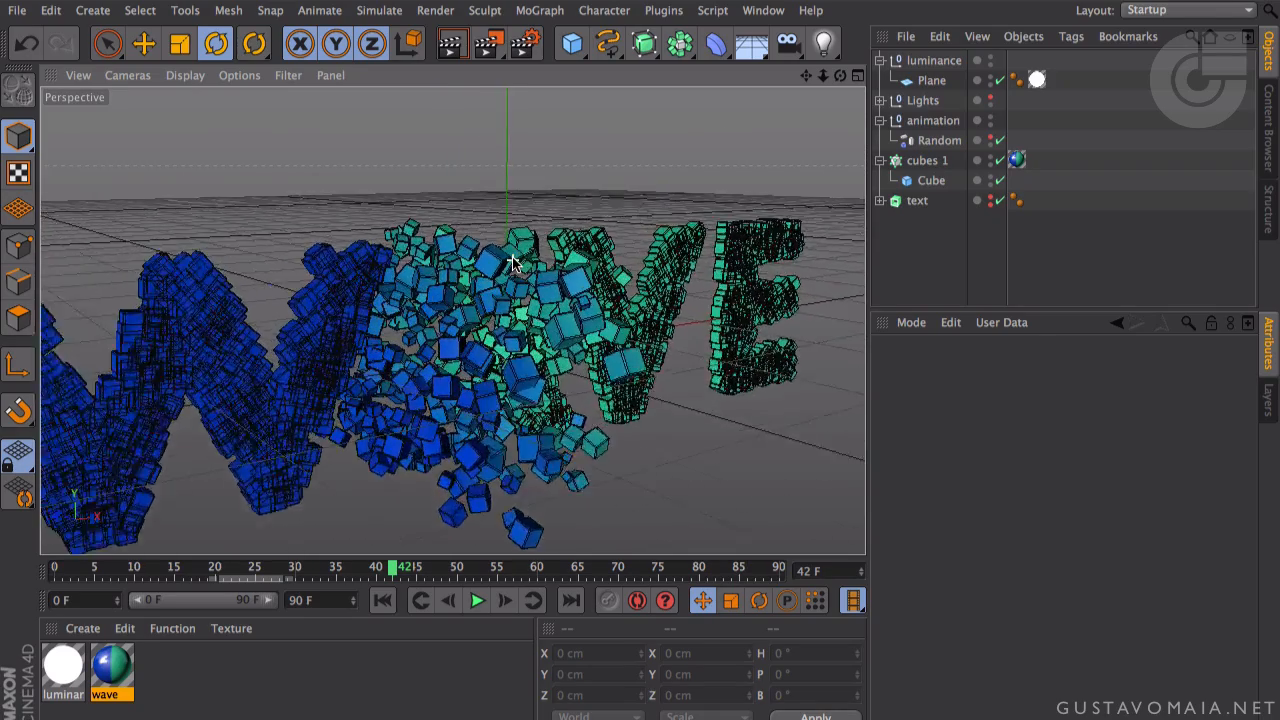
pyautogui.scroll(-1, 515, 295)
pyautogui.scroll(-5, 515, 295)
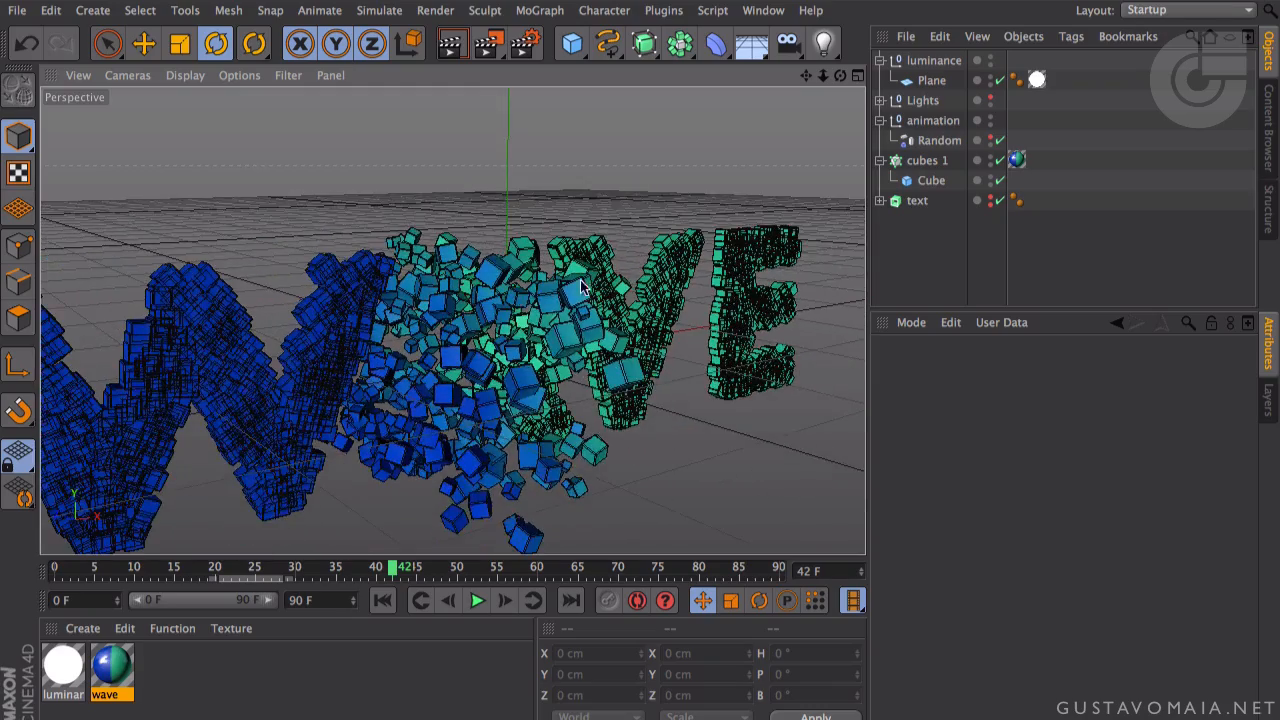
pyautogui.keyDown('alt'); pyautogui.moveTo(587, 257); pyautogui.dragTo(539, 214); pyautogui.keyUp('alt')
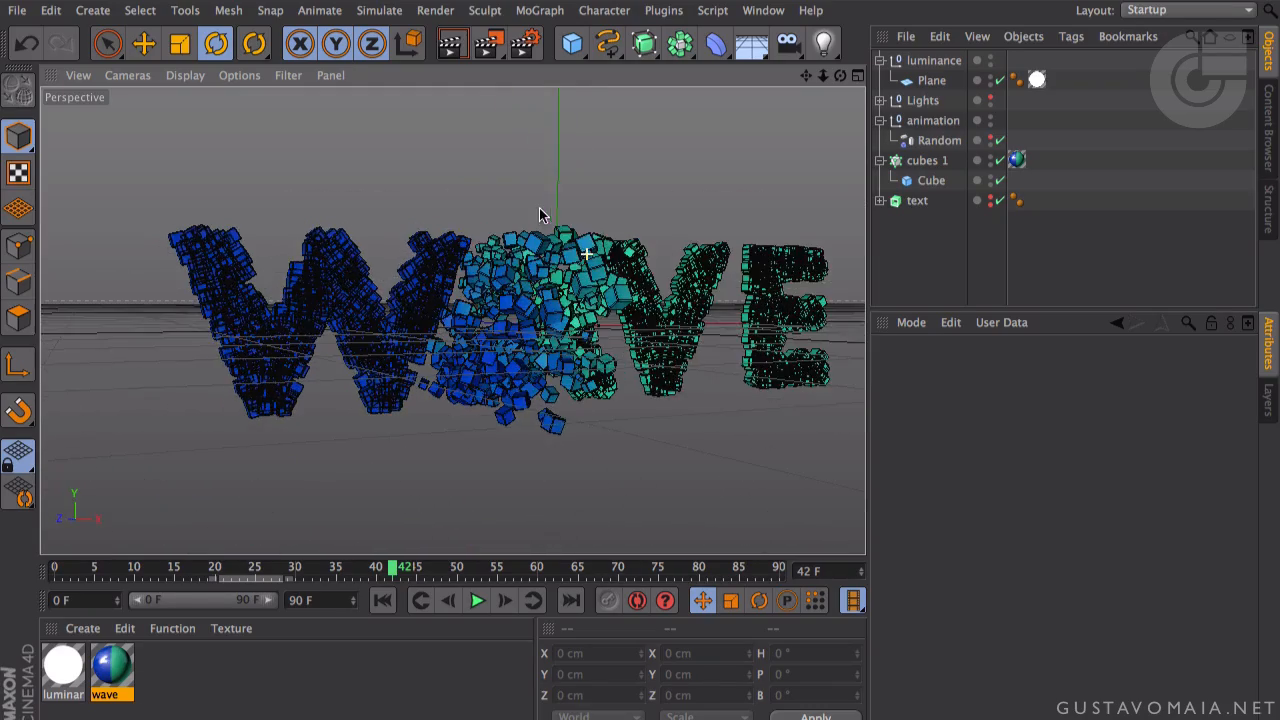
pyautogui.keyDown('alt'); pyautogui.moveTo(675, 302); pyautogui.dragTo(573, 191); pyautogui.keyUp('alt')
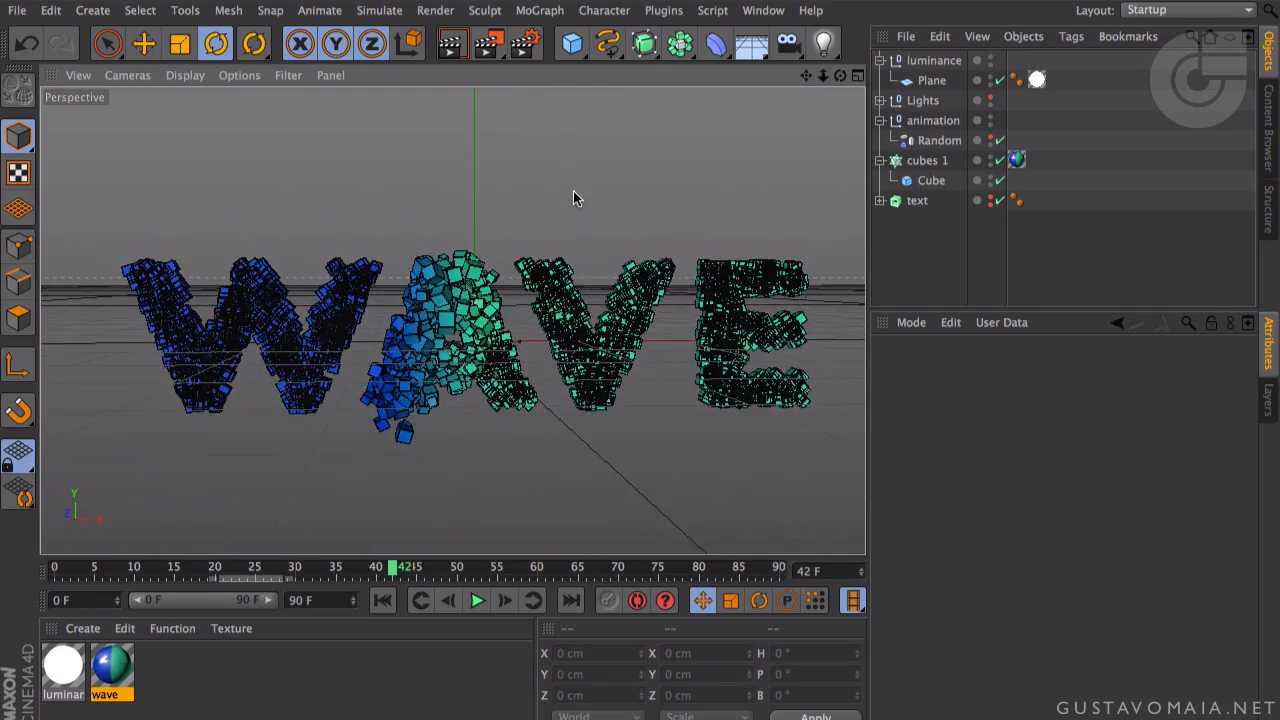
pyautogui.click(449, 46)
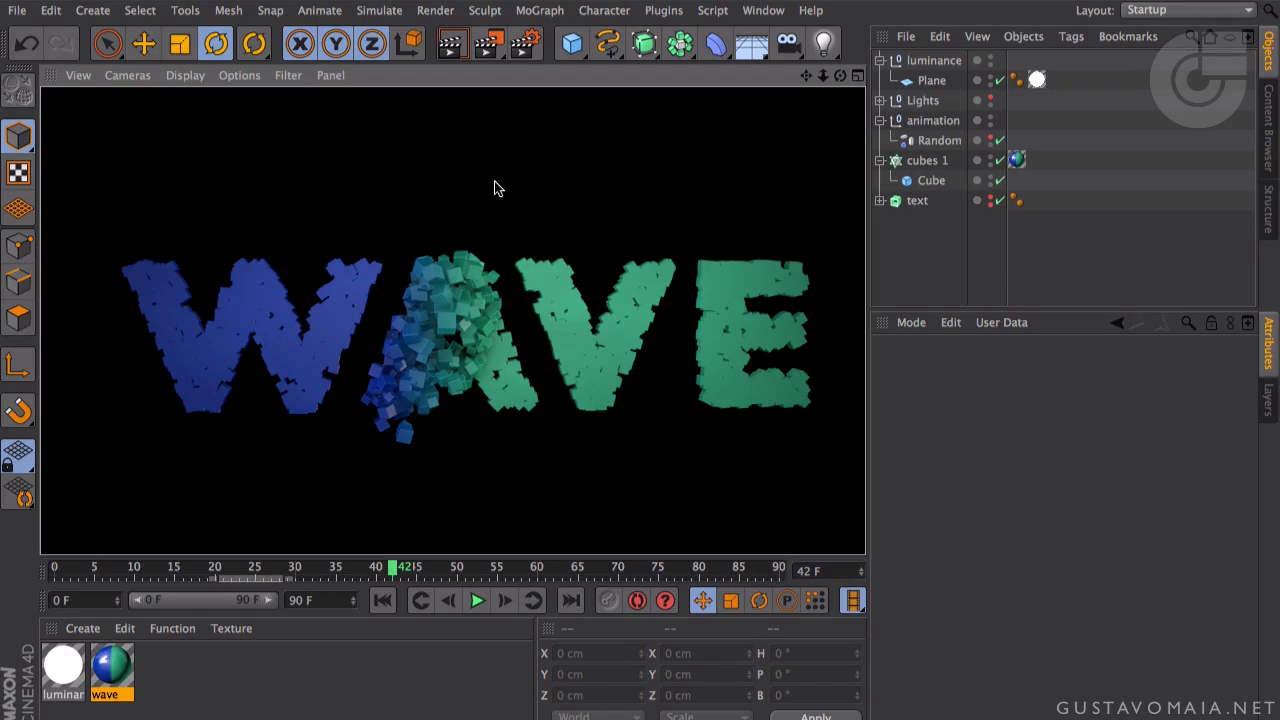
# - Render a close-up of the scattered cubes around the letter A to examine their edges and reflections
pyautogui.scroll(5, 493, 233)
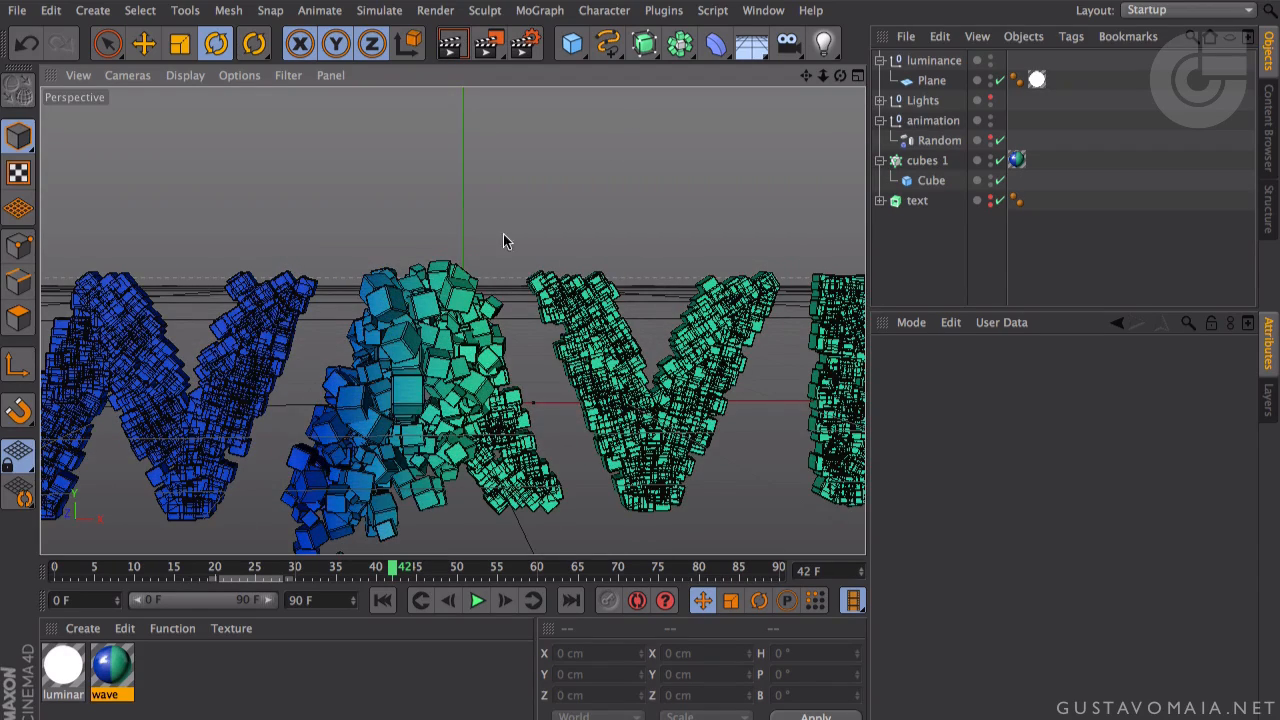
pyautogui.keyDown('alt'); pyautogui.moveTo(503, 234); pyautogui.dragTo(585, 133, button='middle'); pyautogui.keyUp('alt')
pyautogui.scroll(3, 585, 133)
pyautogui.click(461, 50)
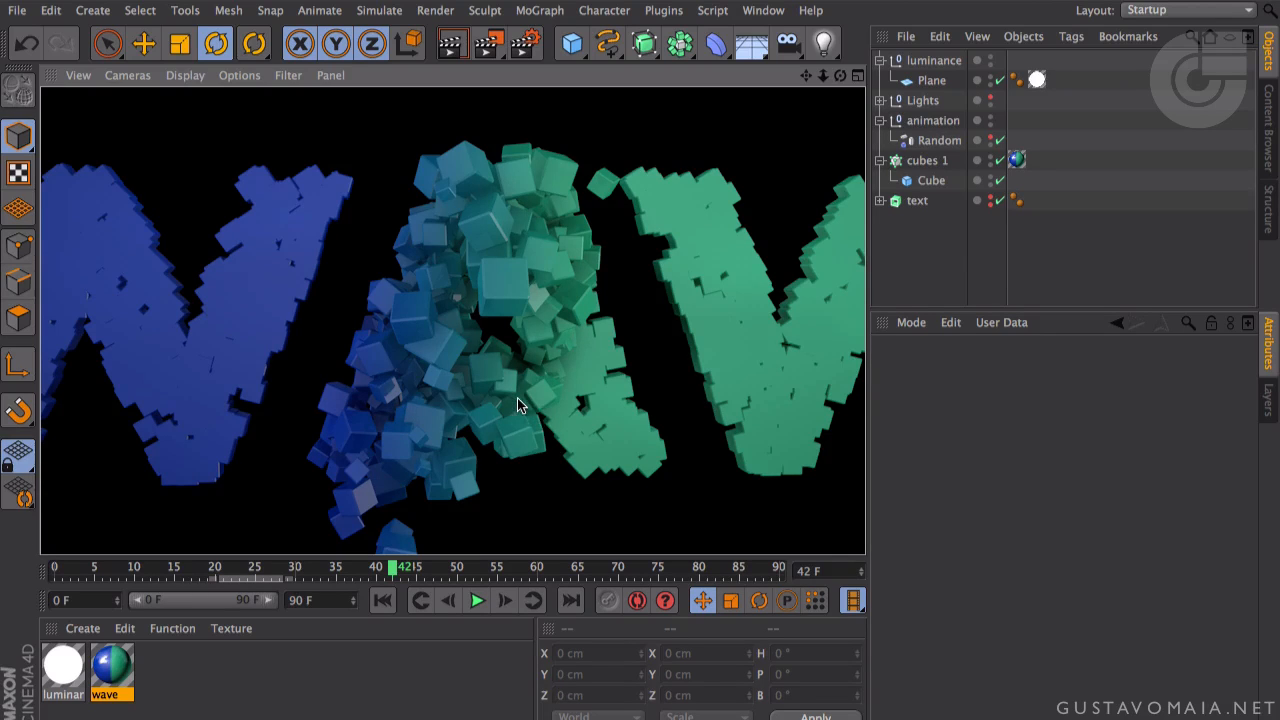
# - Set the wave material's reflection brightness to 50% and render the whole WAVE text
pyautogui.scroll(-8, 521, 398)
pyautogui.keyDown('alt'); pyautogui.moveTo(529, 395); pyautogui.dragTo(474, 297, button='middle'); pyautogui.keyUp('alt')
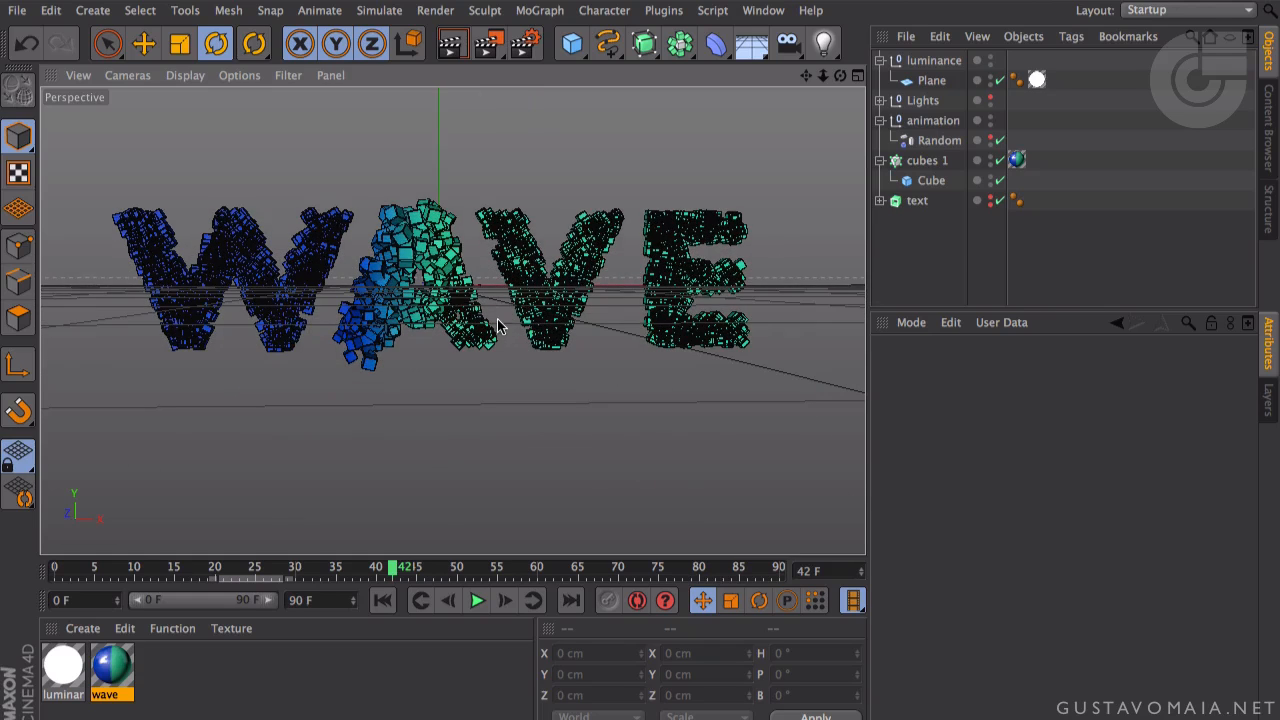
pyautogui.click(129, 660)
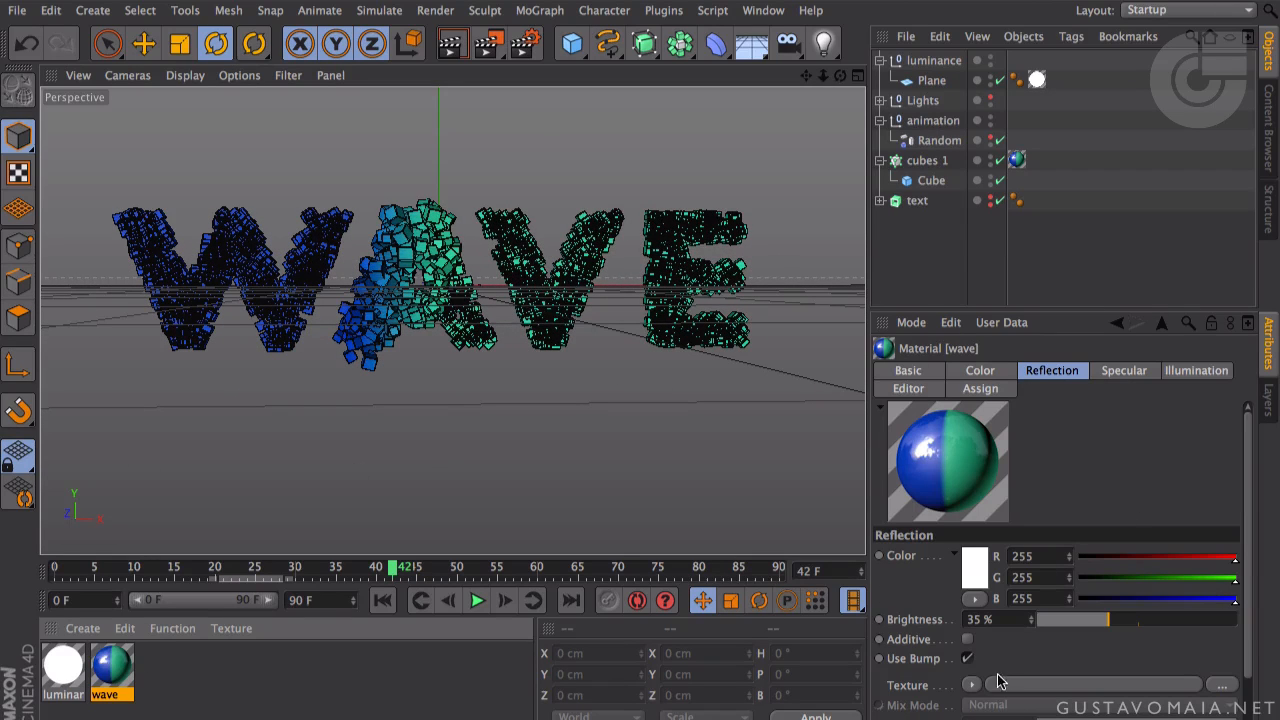
pyautogui.click(985, 620)
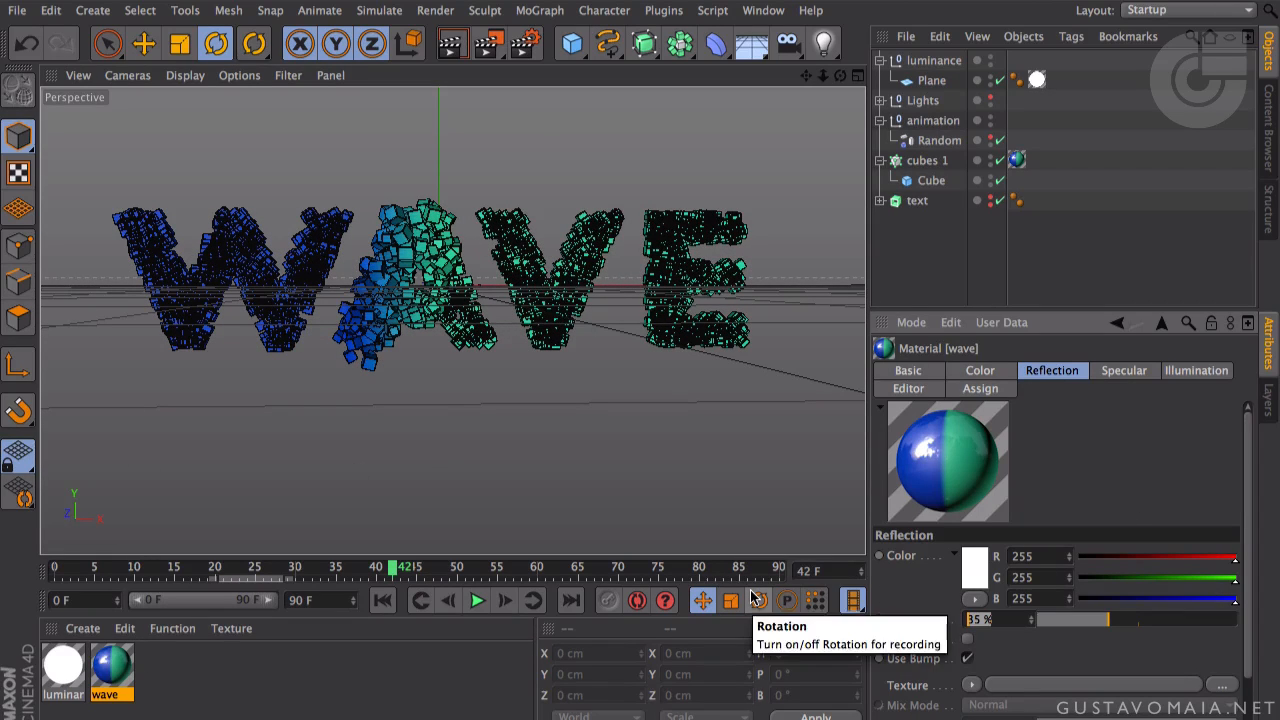
pyautogui.write('50')
pyautogui.press('Return')
pyautogui.click(449, 45)
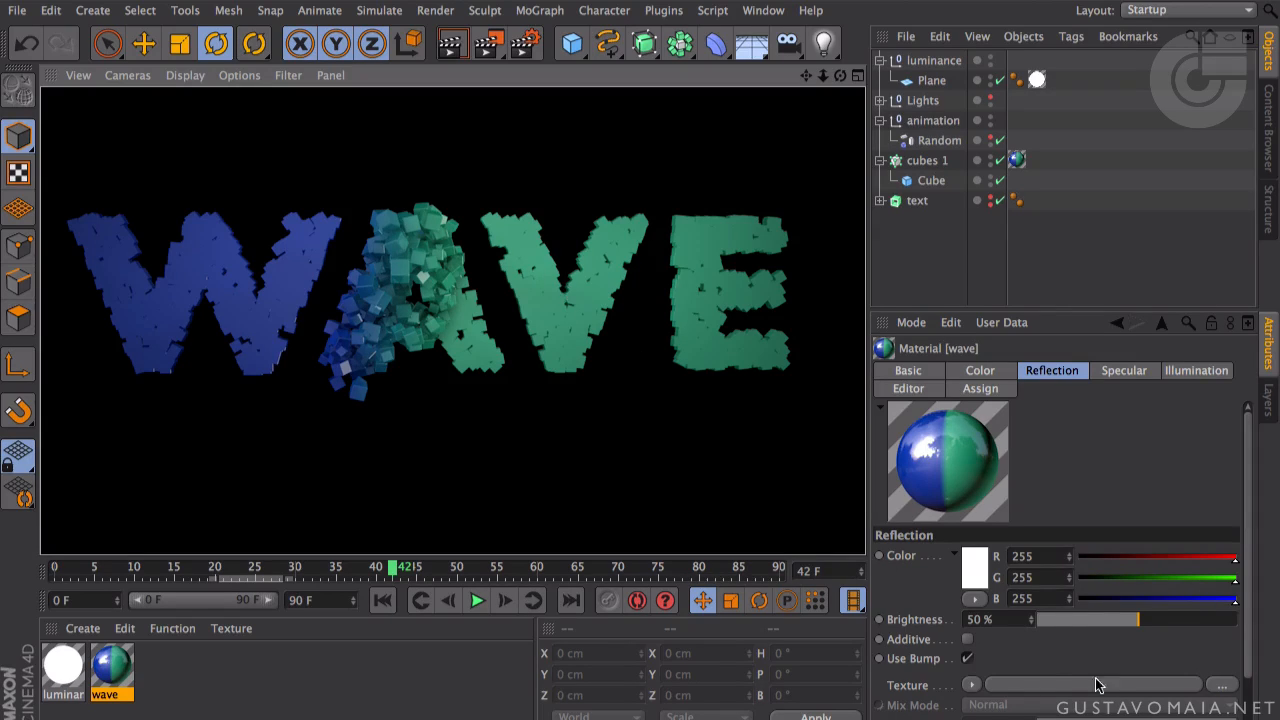
# - Open the render settings and the list of effects that can be added to the render
pyautogui.click(524, 43)
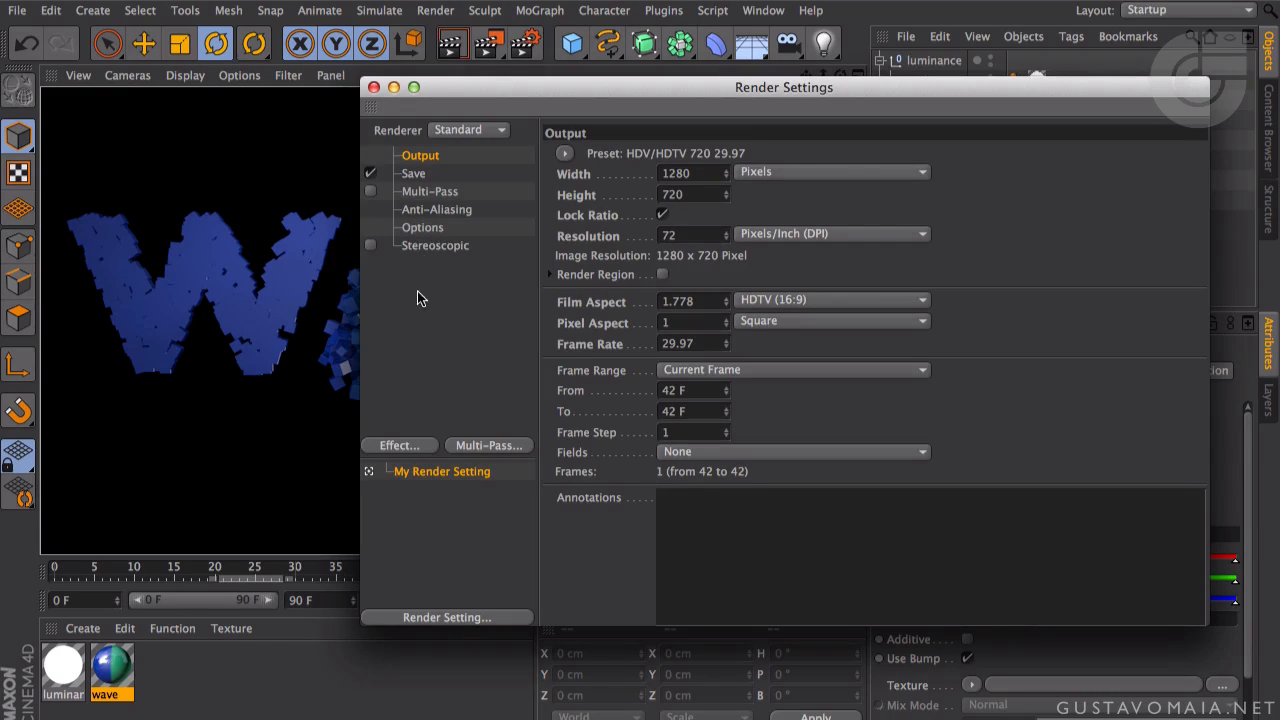
pyautogui.click(398, 445)
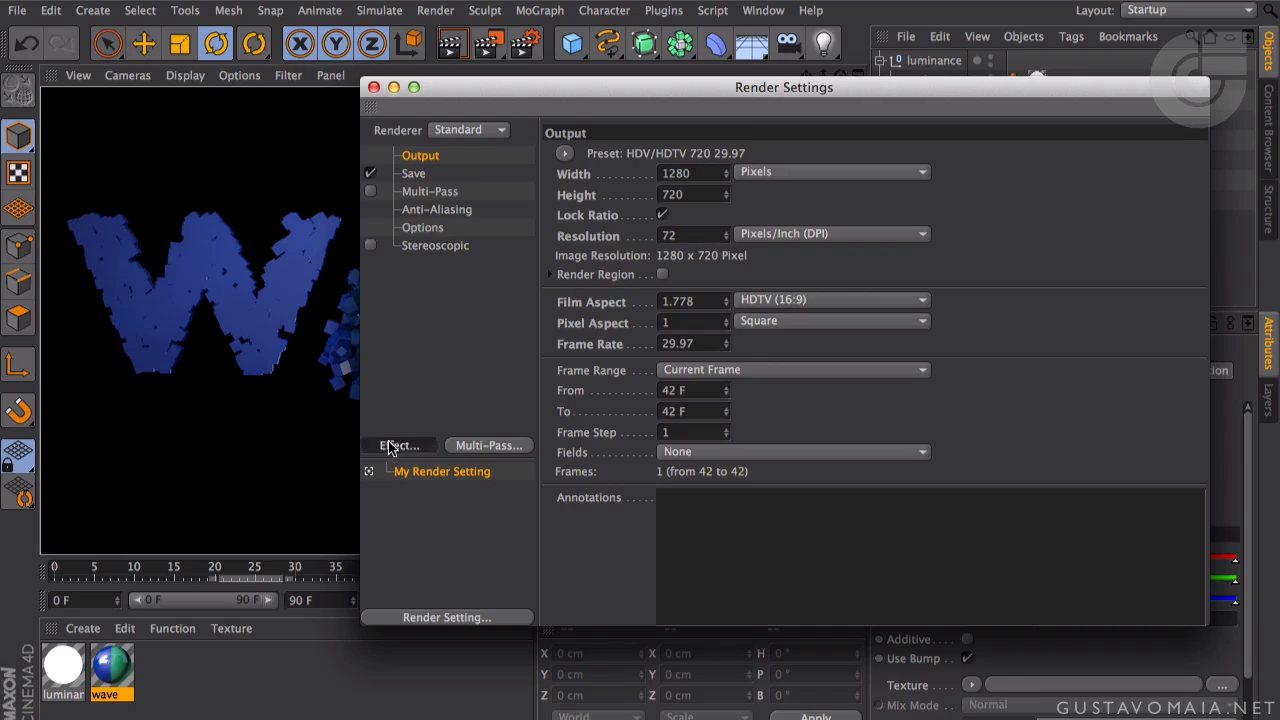
# - Add the Ambient Occlusion and Global Illumination effects to the render settings with their default values
pyautogui.click(476, 302)
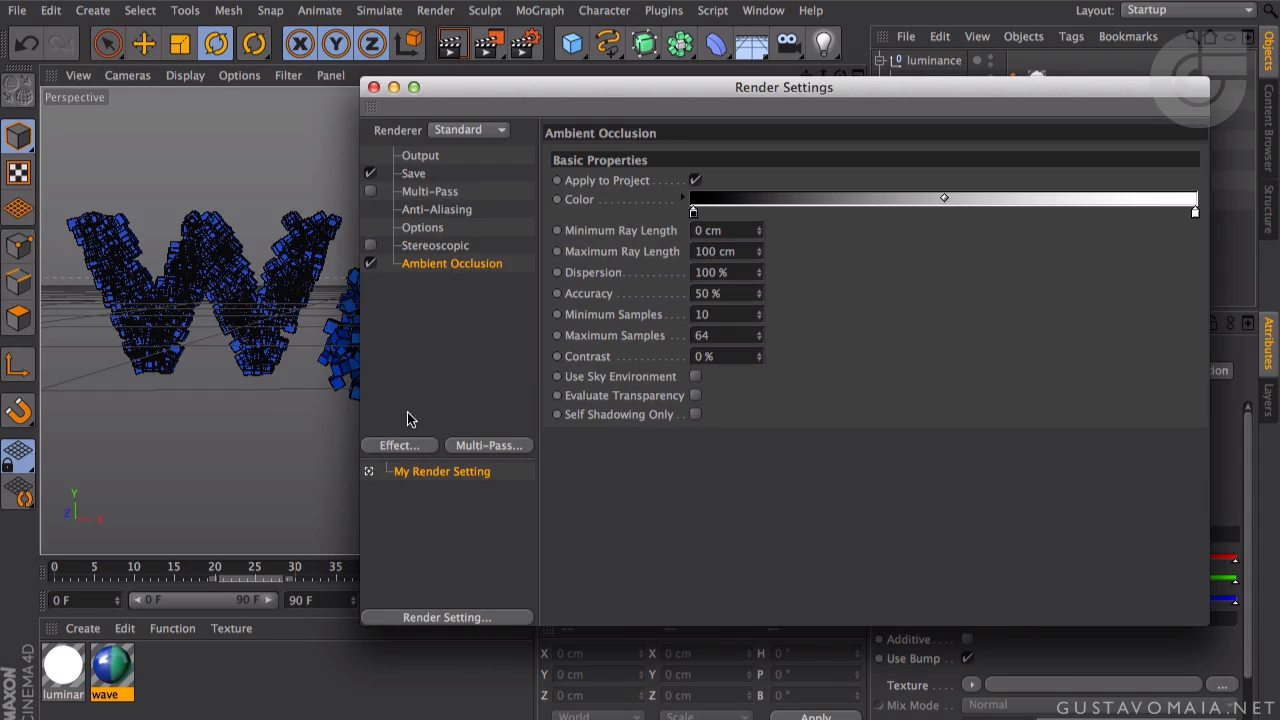
pyautogui.click(402, 445)
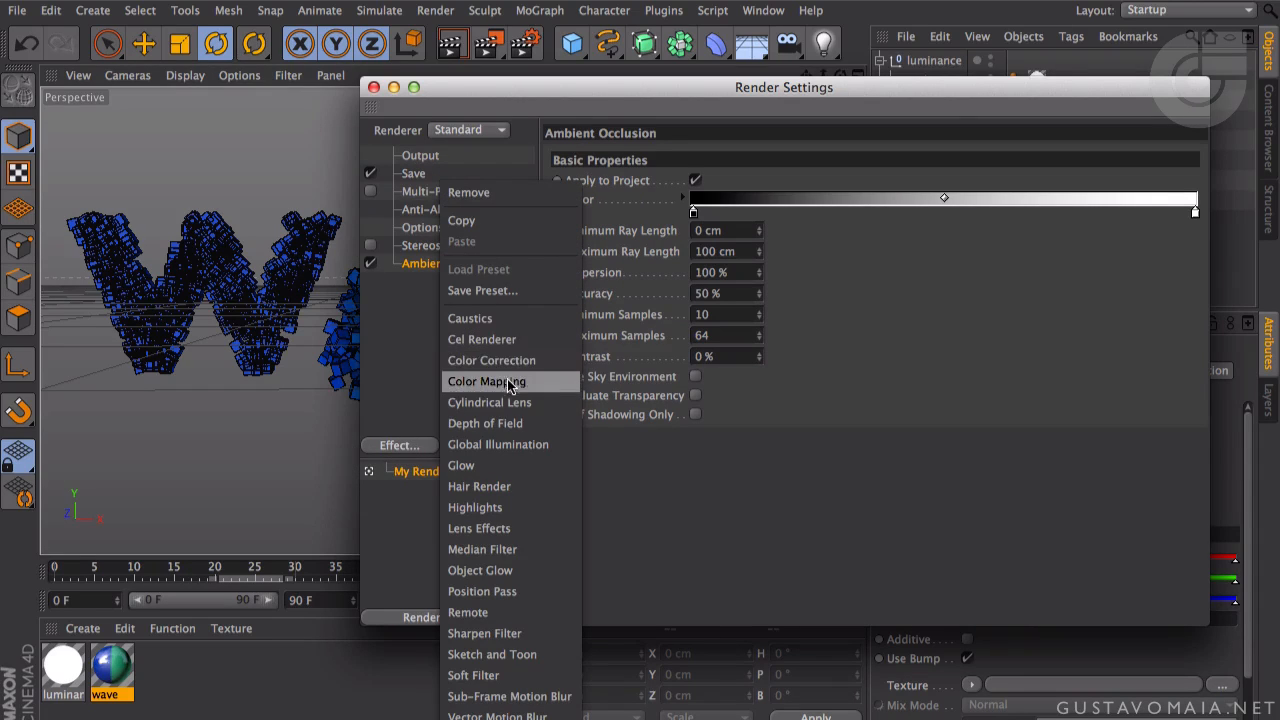
pyautogui.click(515, 444)
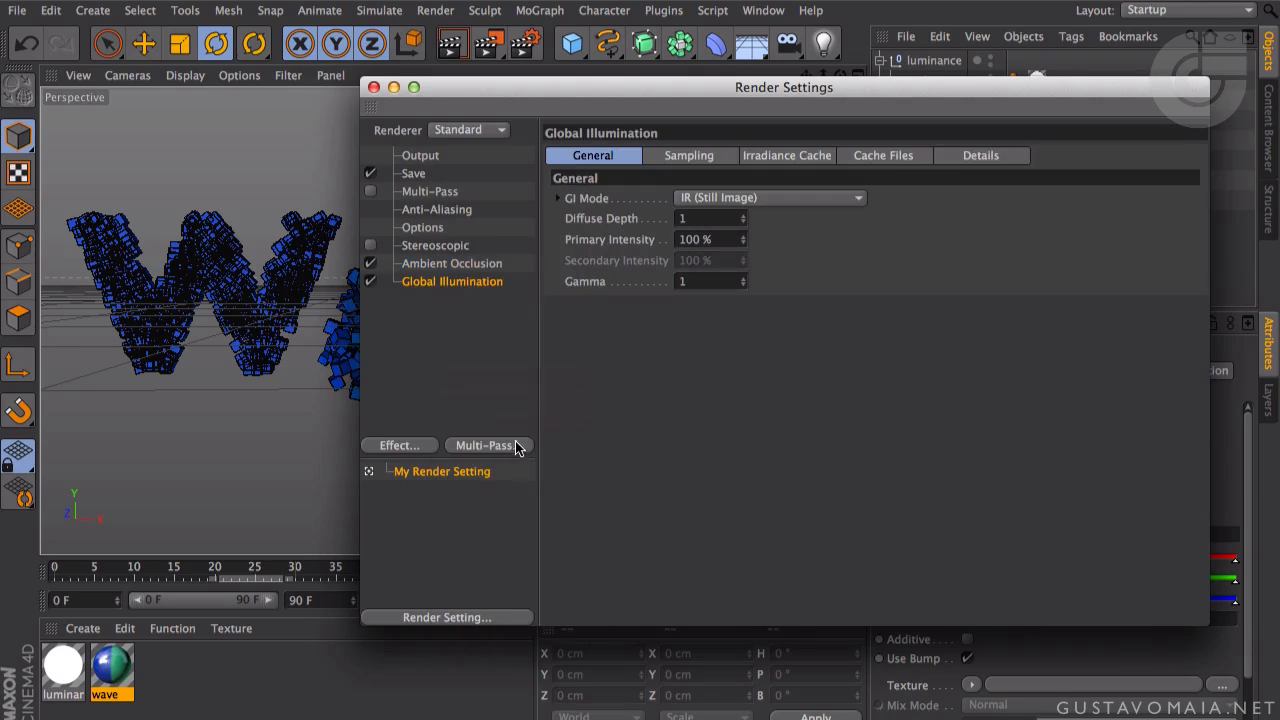
pyautogui.click(373, 87)
# - Render the viewport from a closer, slightly angled view of the WAVE text to check the new effects
pyautogui.keyDown('alt'); pyautogui.moveTo(394, 254); pyautogui.dragTo(482, 270); pyautogui.keyUp('alt')
pyautogui.keyDown('alt'); pyautogui.moveTo(489, 238); pyautogui.dragTo(620, 266, button='middle'); pyautogui.keyUp('alt')
pyautogui.keyDown('alt'); pyautogui.moveTo(451, 320); pyautogui.dragTo(410, 290, button='middle'); pyautogui.keyUp('alt')
pyautogui.keyDown('alt'); pyautogui.moveTo(591, 237); pyautogui.dragTo(579, 89, button='right'); pyautogui.keyUp('alt')
pyautogui.click(525, 44)
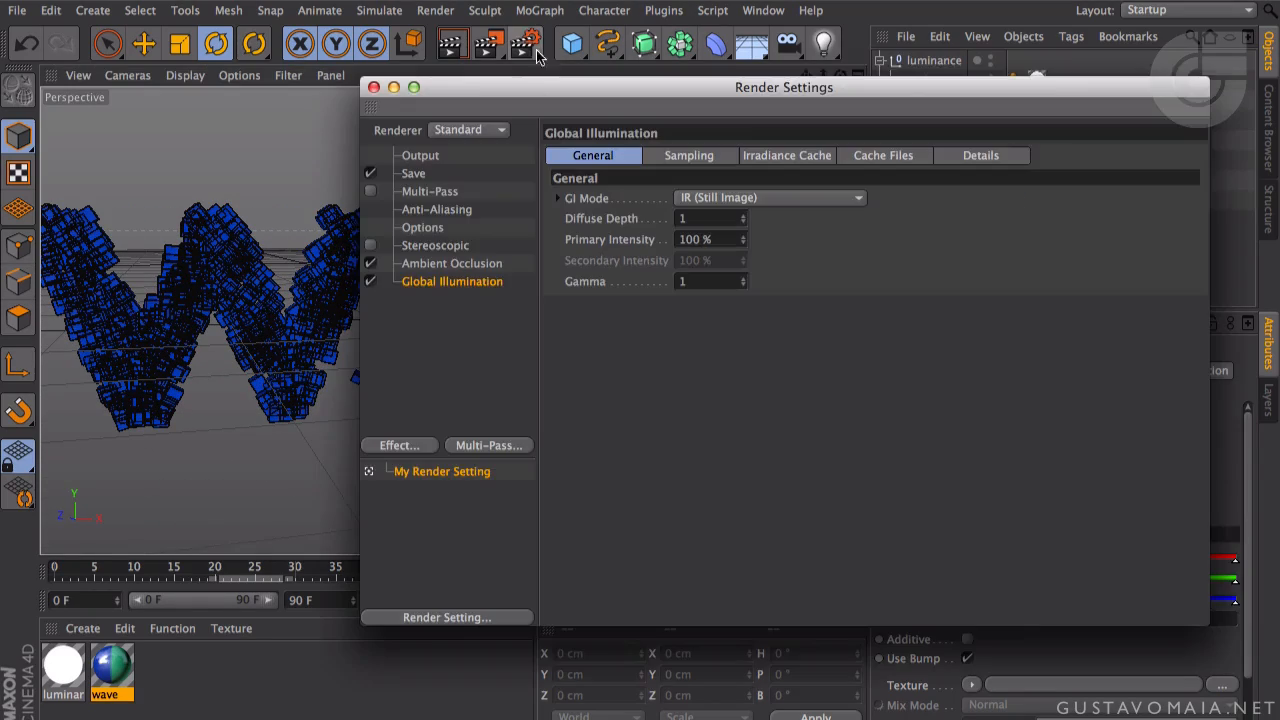
pyautogui.click(373, 87)
pyautogui.click(451, 44)
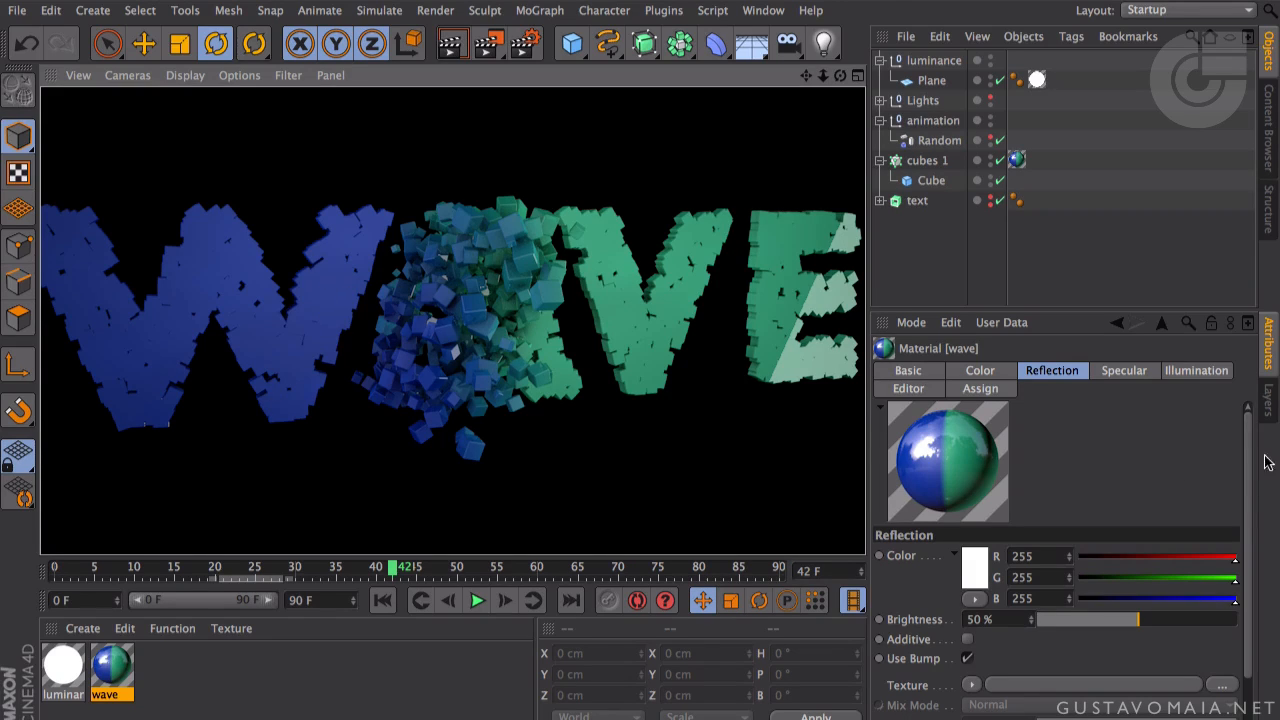
# - Lighten the blue knot of the wave material's color gradient to hue 213°, about 79% saturation and 82% value
pyautogui.click(982, 376)
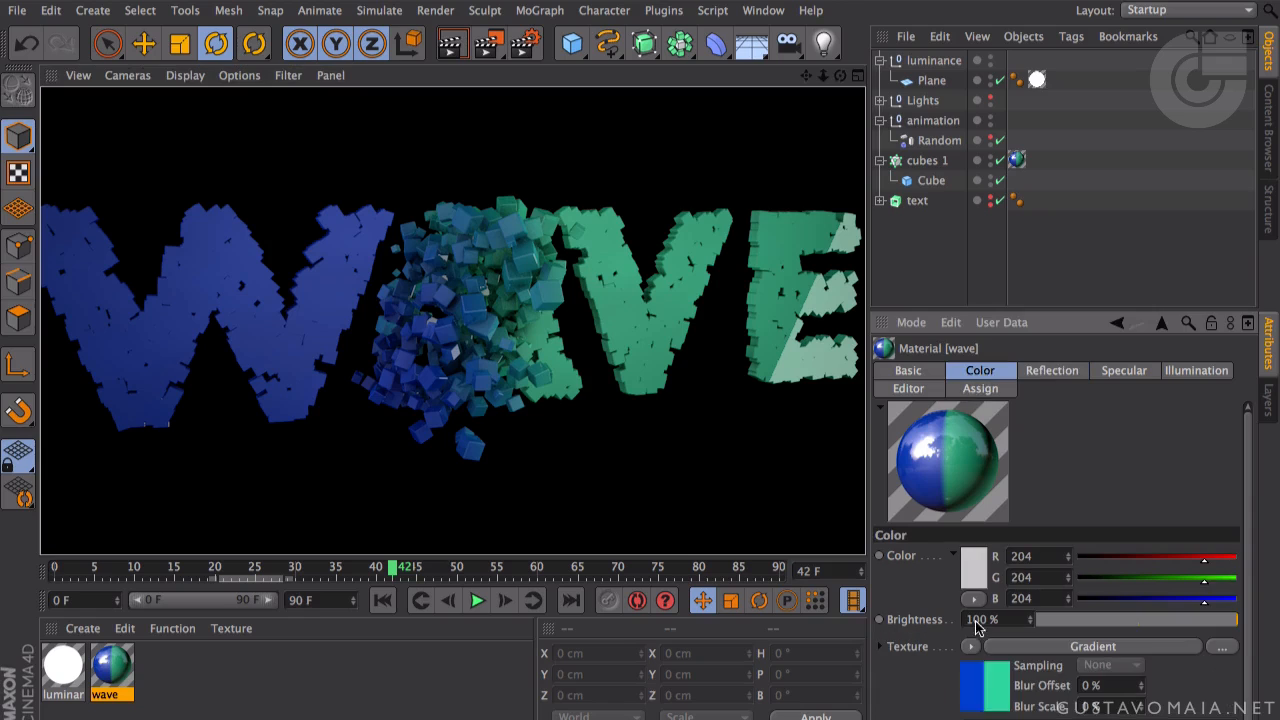
pyautogui.click(990, 695)
pyautogui.doubleClick(1077, 548)
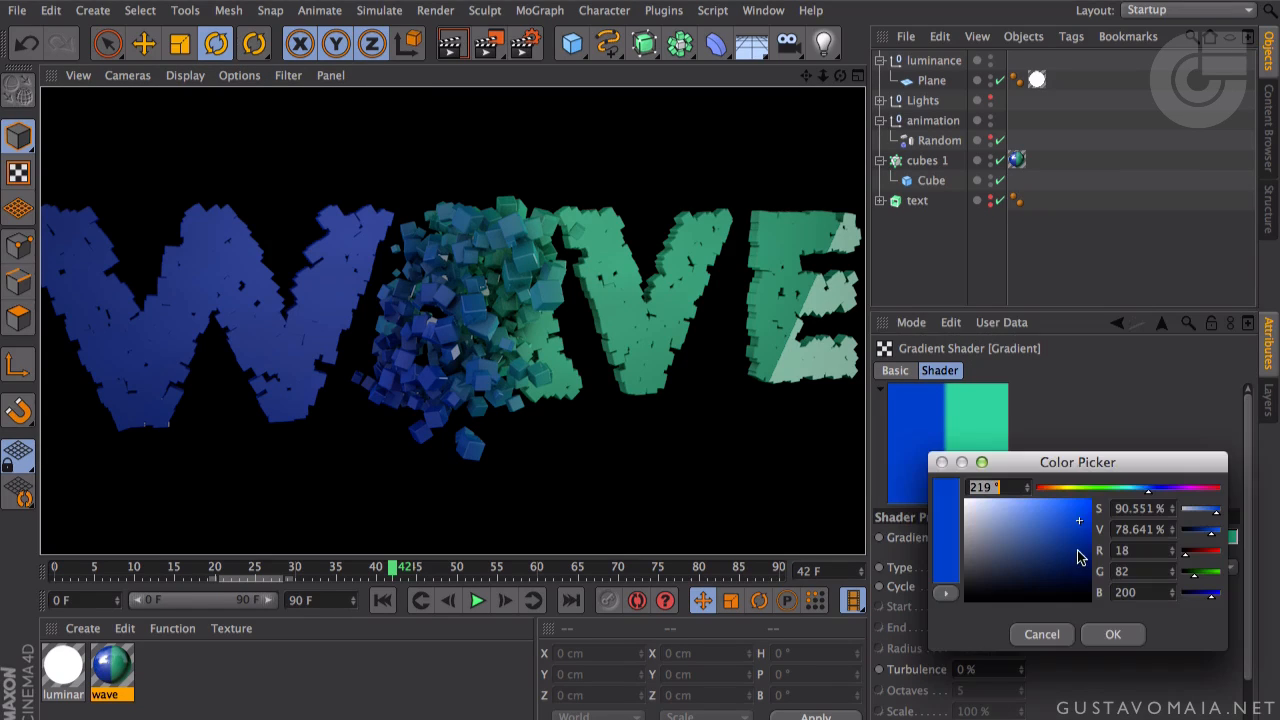
pyautogui.moveTo(1077, 527); pyautogui.dragTo(1072, 520)
pyautogui.moveTo(1147, 493); pyautogui.dragTo(1144, 493)
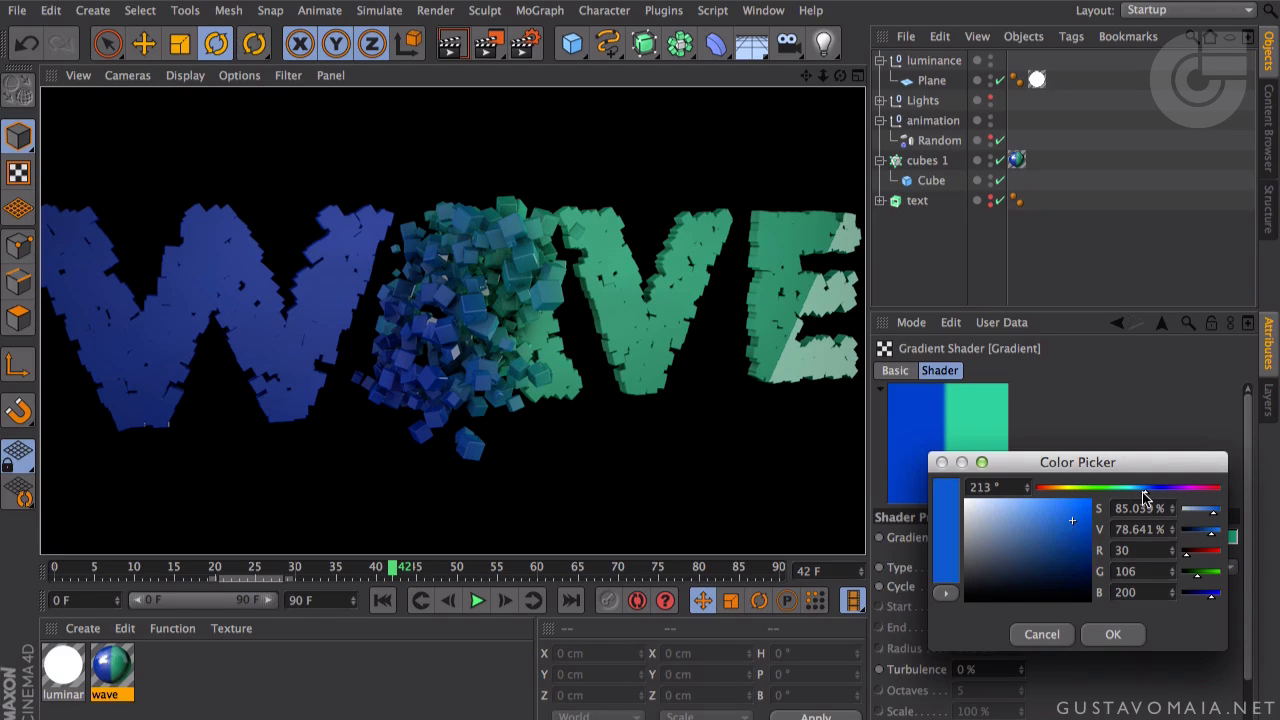
pyautogui.moveTo(1064, 519); pyautogui.dragTo(1066, 518)
pyautogui.moveTo(1064, 516); pyautogui.dragTo(1062, 520)
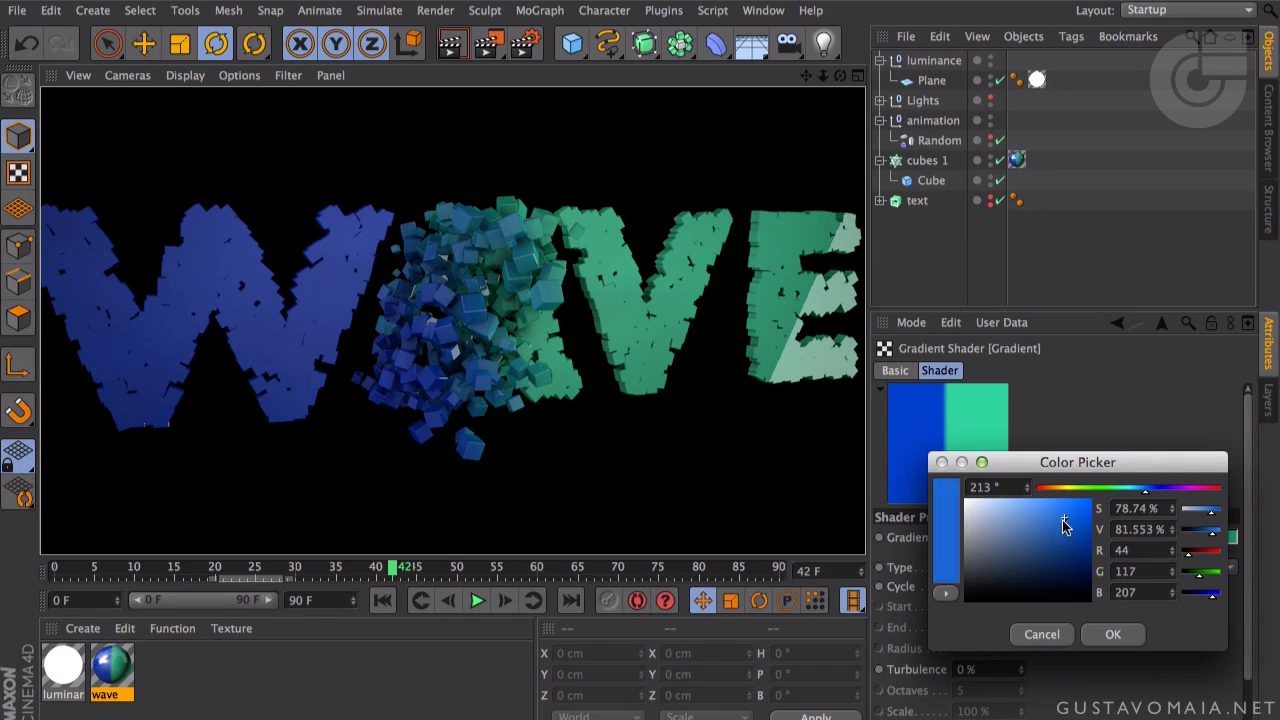
pyautogui.click(1108, 634)
# - Turn on the Interactive Render Region and enlarge it over the middle letters of the WAVE text
pyautogui.click(478, 52)
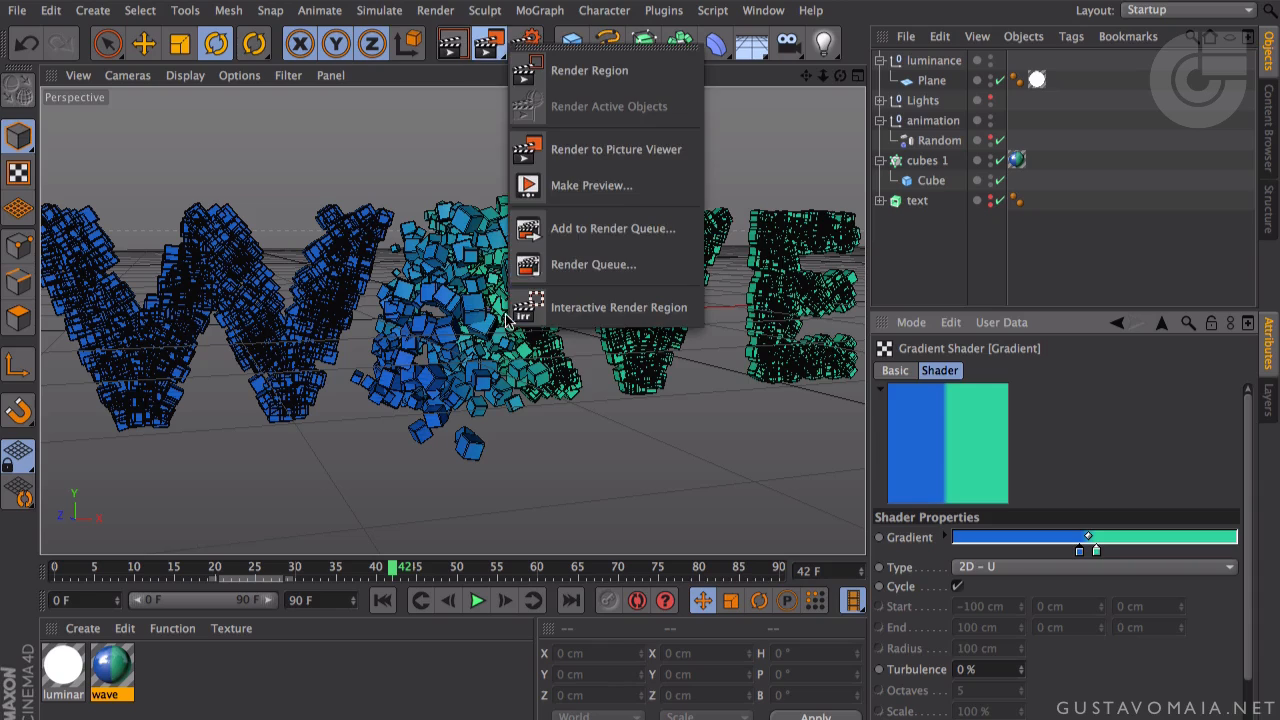
pyautogui.click(566, 310)
pyautogui.moveTo(238, 204); pyautogui.dragTo(214, 199)
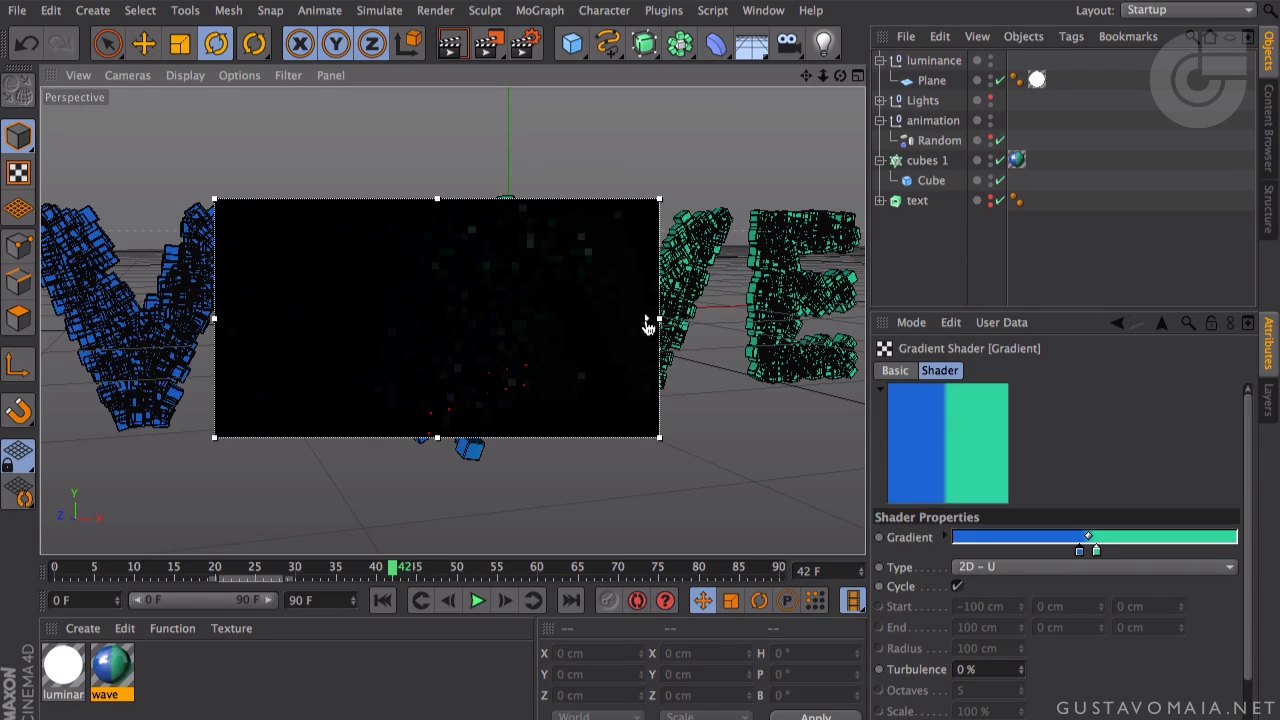
pyautogui.click(650, 323)
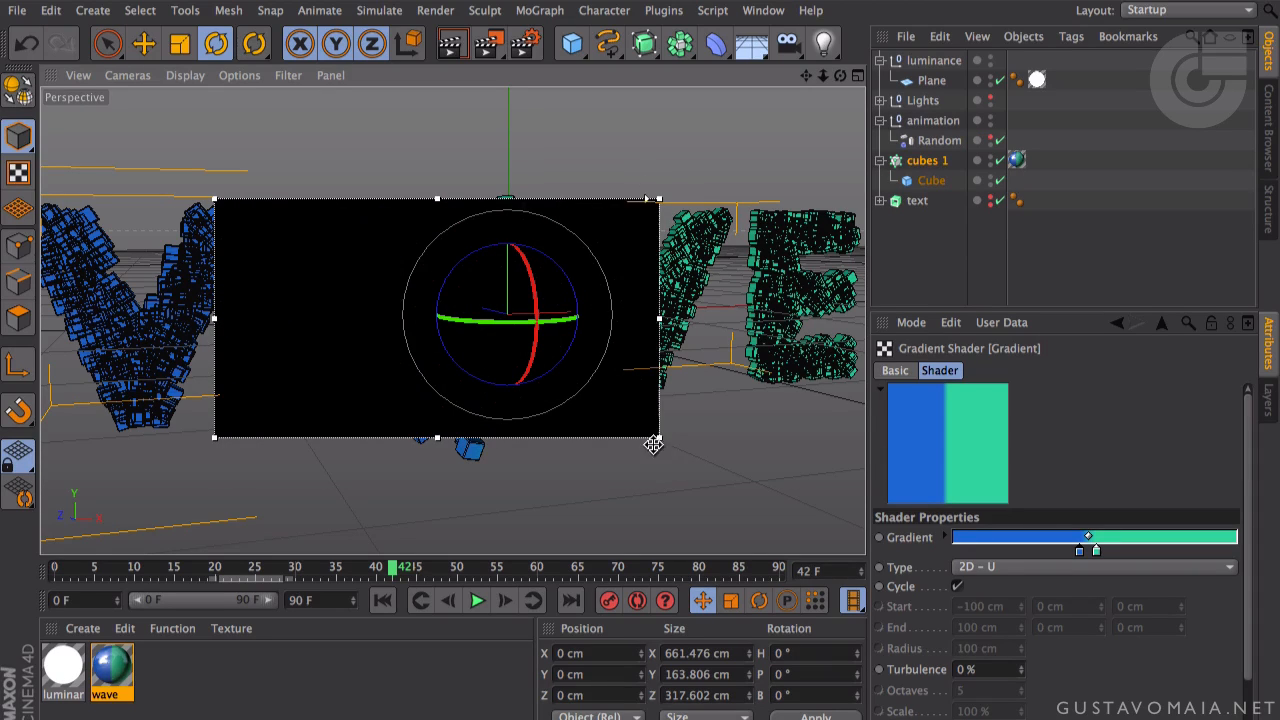
pyautogui.moveTo(662, 437); pyautogui.dragTo(748, 465)
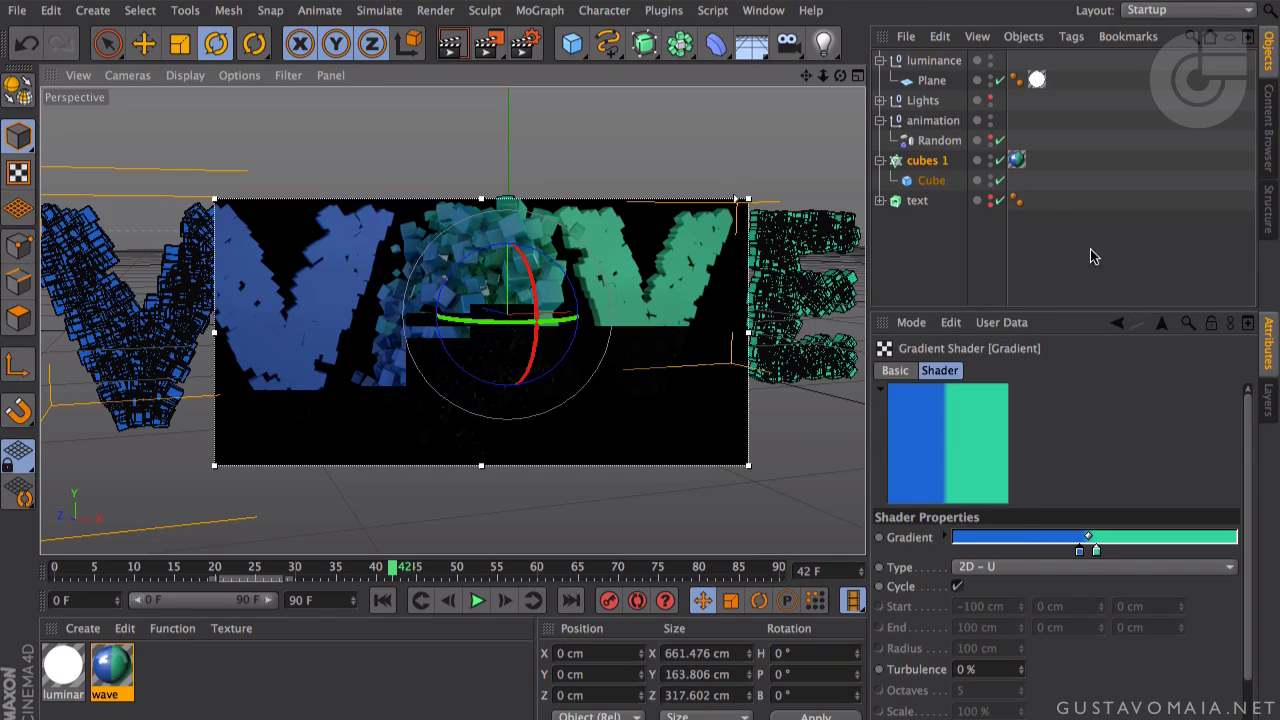
# - Disable the Specular channel of the wave material
pyautogui.click(133, 697)
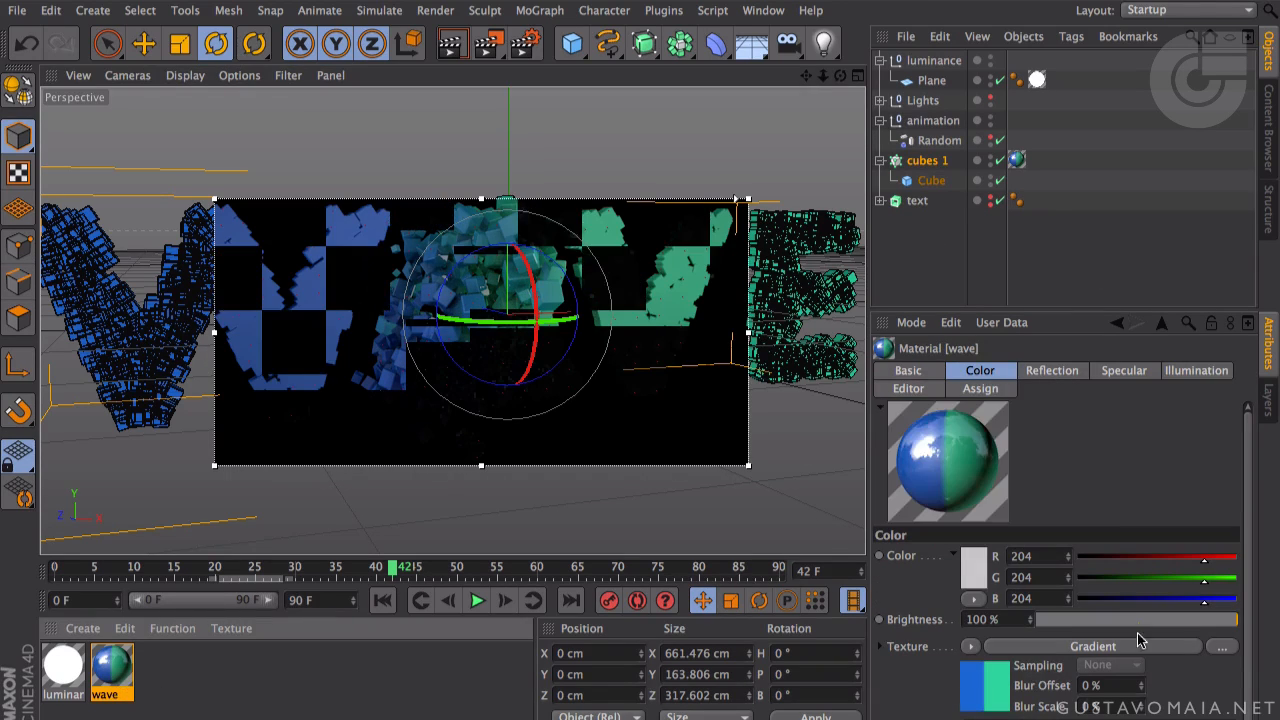
pyautogui.click(936, 372)
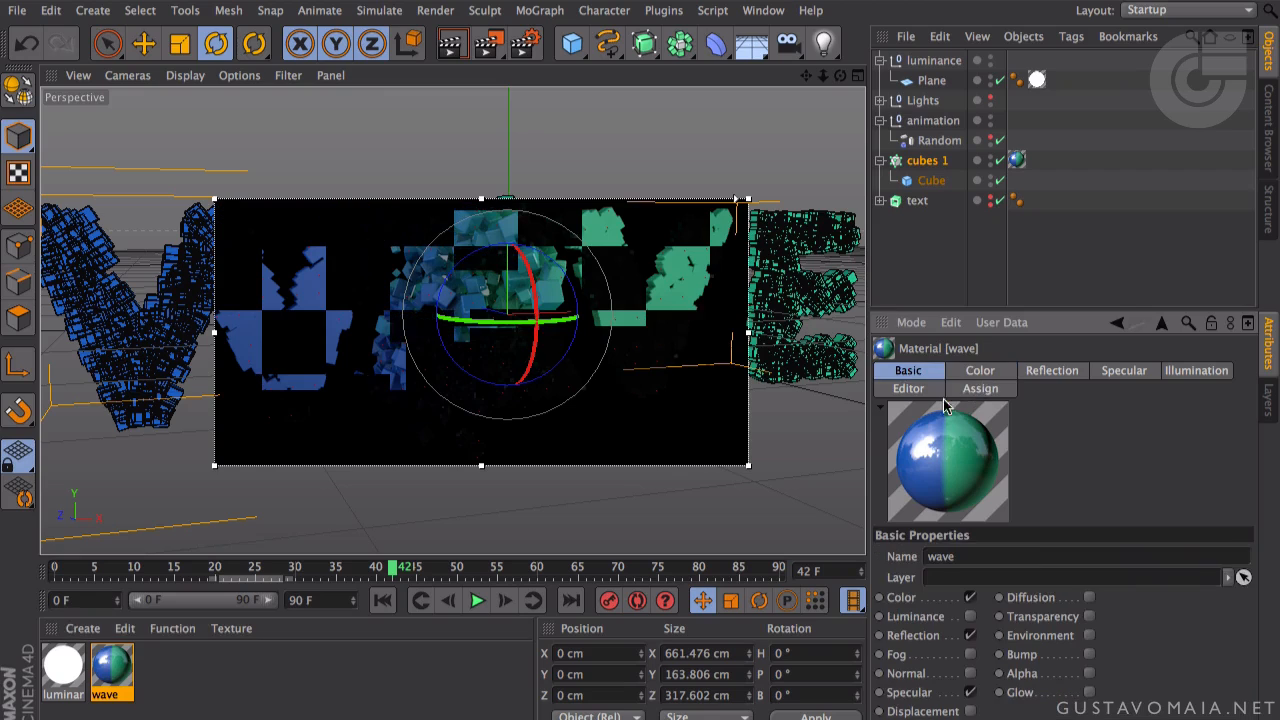
pyautogui.click(972, 692)
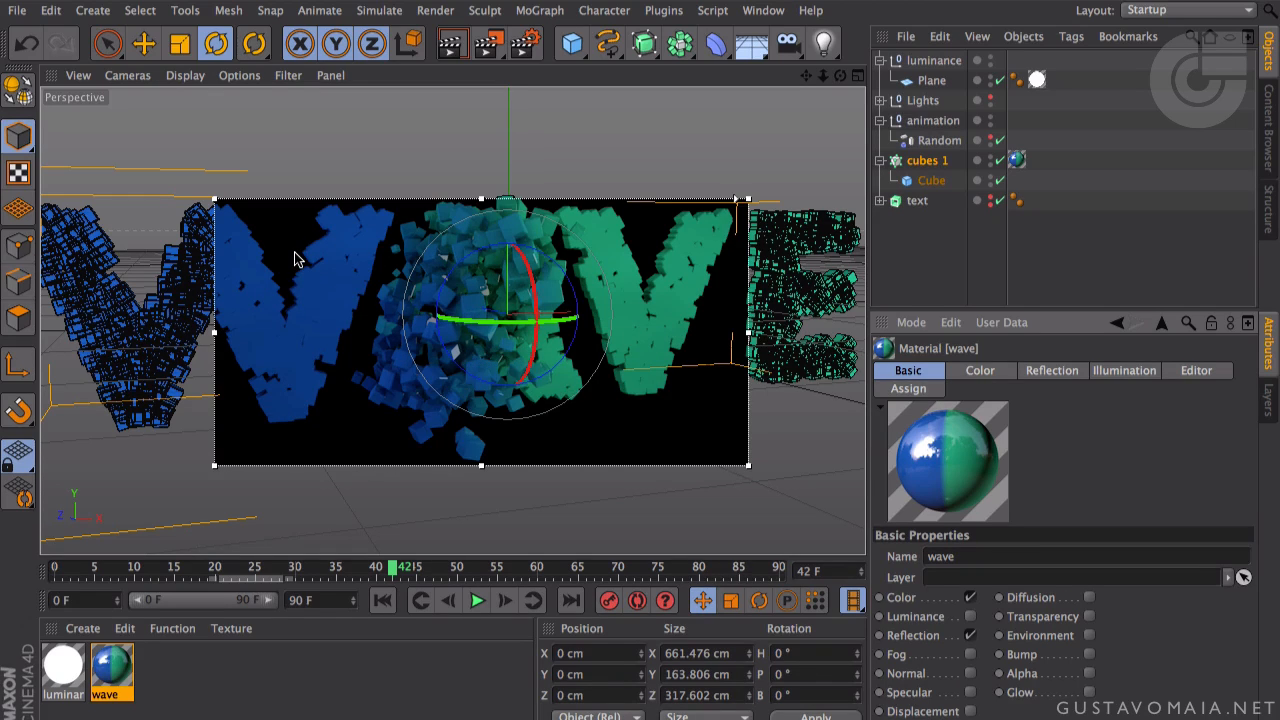
# - Extend the render region above the letters to check the material, and turn the Interactive Render Region off
pyautogui.moveTo(481, 199); pyautogui.dragTo(482, 179)
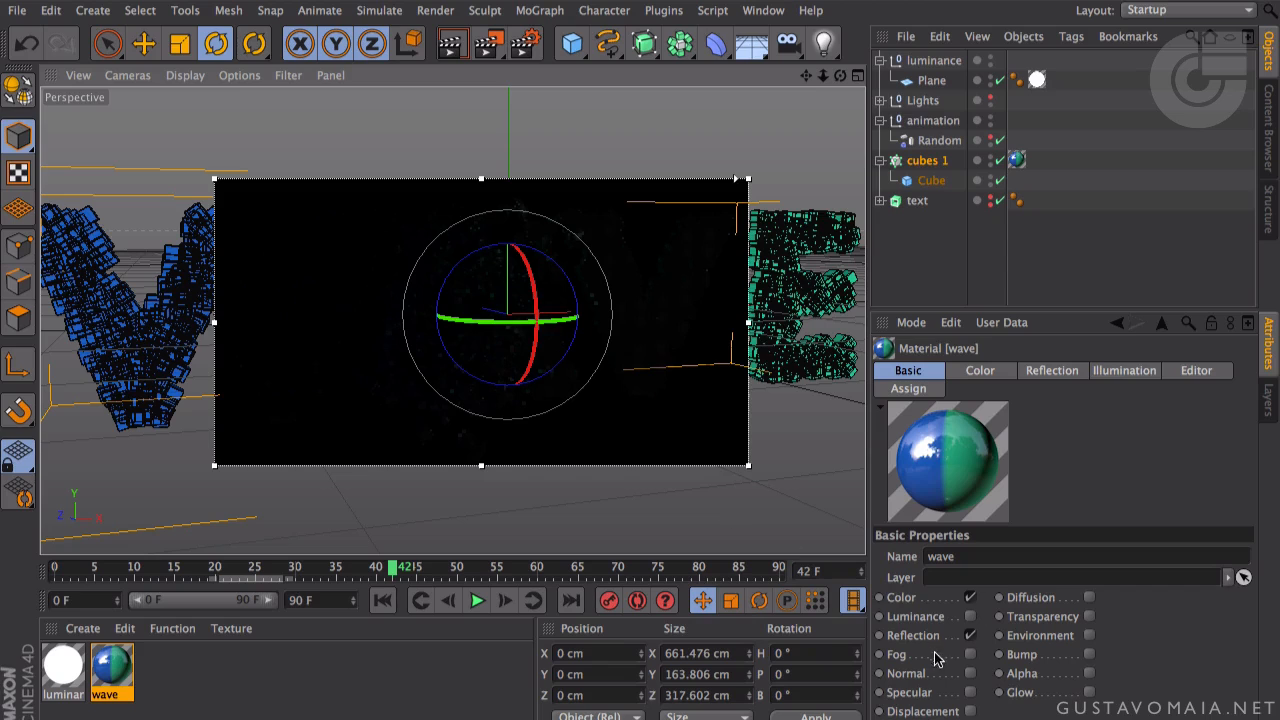
pyautogui.rightClick(217, 316)
pyautogui.click(210, 157)
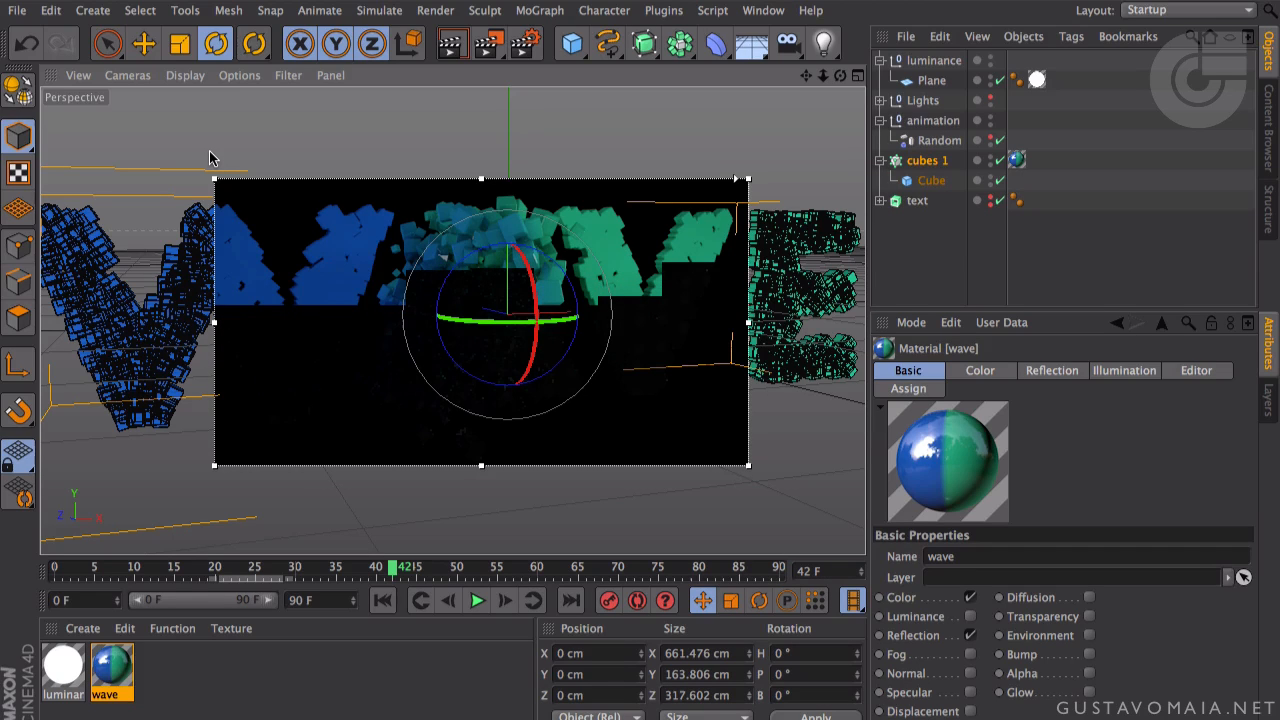
pyautogui.click(488, 43)
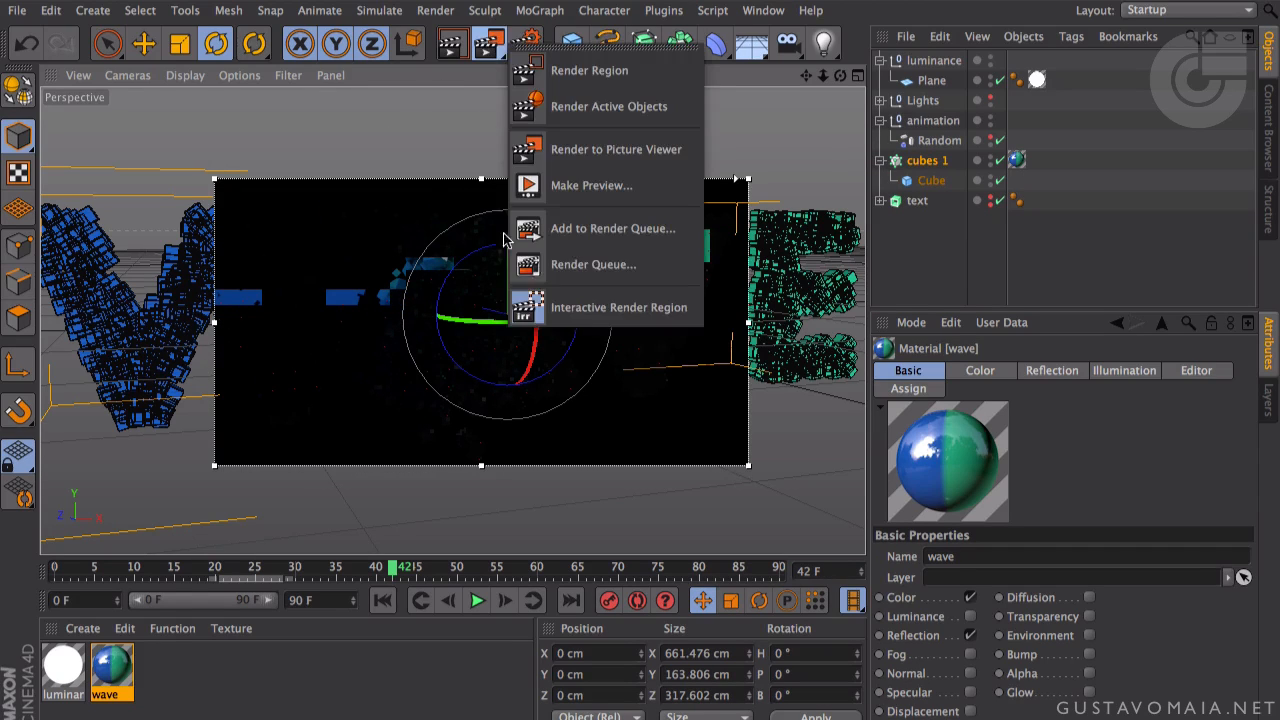
pyautogui.click(545, 303)
# - Frame the whole WAVE text from a low diagonal angle at frame 0 and render the view as a check
pyautogui.scroll(-5, 731, 143)
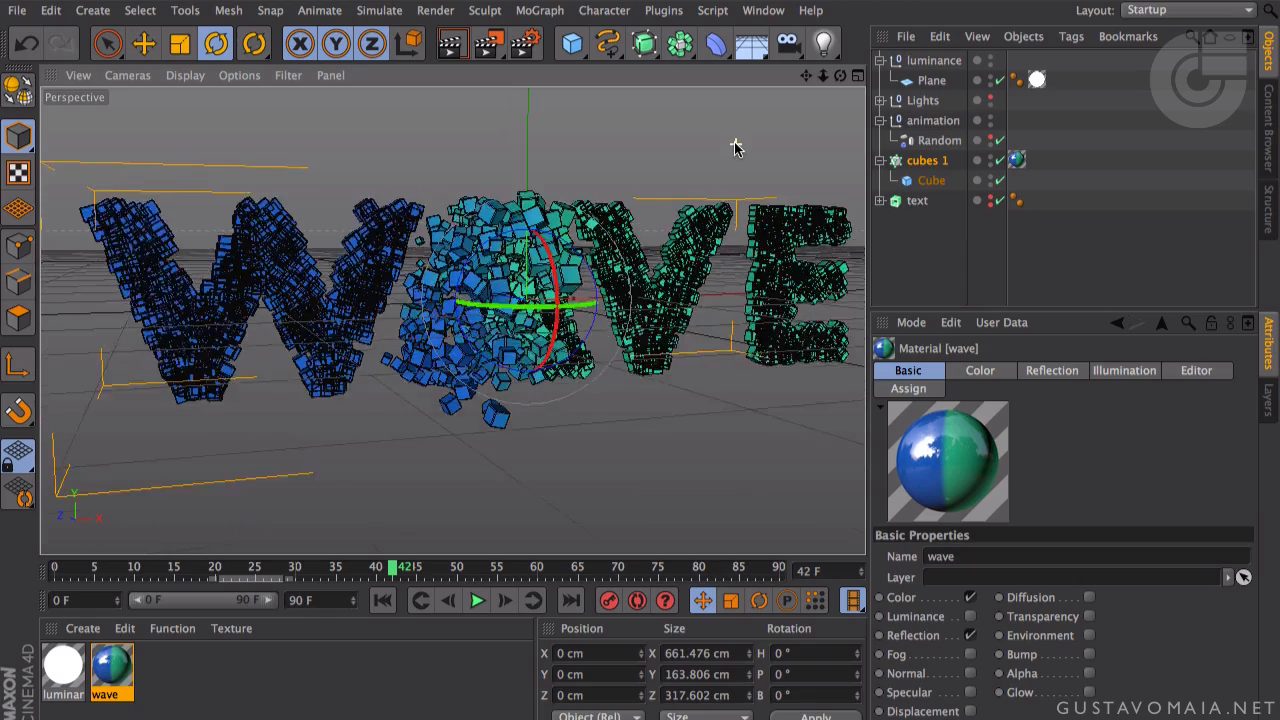
pyautogui.keyDown('alt'); pyautogui.moveTo(655, 190); pyautogui.dragTo(575, 204); pyautogui.keyUp('alt')
pyautogui.keyDown('alt'); pyautogui.moveTo(574, 200); pyautogui.dragTo(651, 175, button='right'); pyautogui.keyUp('alt')
pyautogui.keyDown('alt'); pyautogui.moveTo(651, 175); pyautogui.dragTo(654, 169, button='middle'); pyautogui.keyUp('alt')
pyautogui.keyDown('alt'); pyautogui.moveTo(654, 169); pyautogui.dragTo(598, 211, button='right'); pyautogui.keyUp('alt')
pyautogui.keyDown('alt'); pyautogui.moveTo(598, 211); pyautogui.dragTo(651, 195); pyautogui.keyUp('alt')
pyautogui.keyDown('alt'); pyautogui.moveTo(651, 195); pyautogui.dragTo(672, 134, button='right'); pyautogui.keyUp('alt')
pyautogui.keyDown('alt'); pyautogui.moveTo(672, 141); pyautogui.dragTo(607, 182); pyautogui.keyUp('alt')
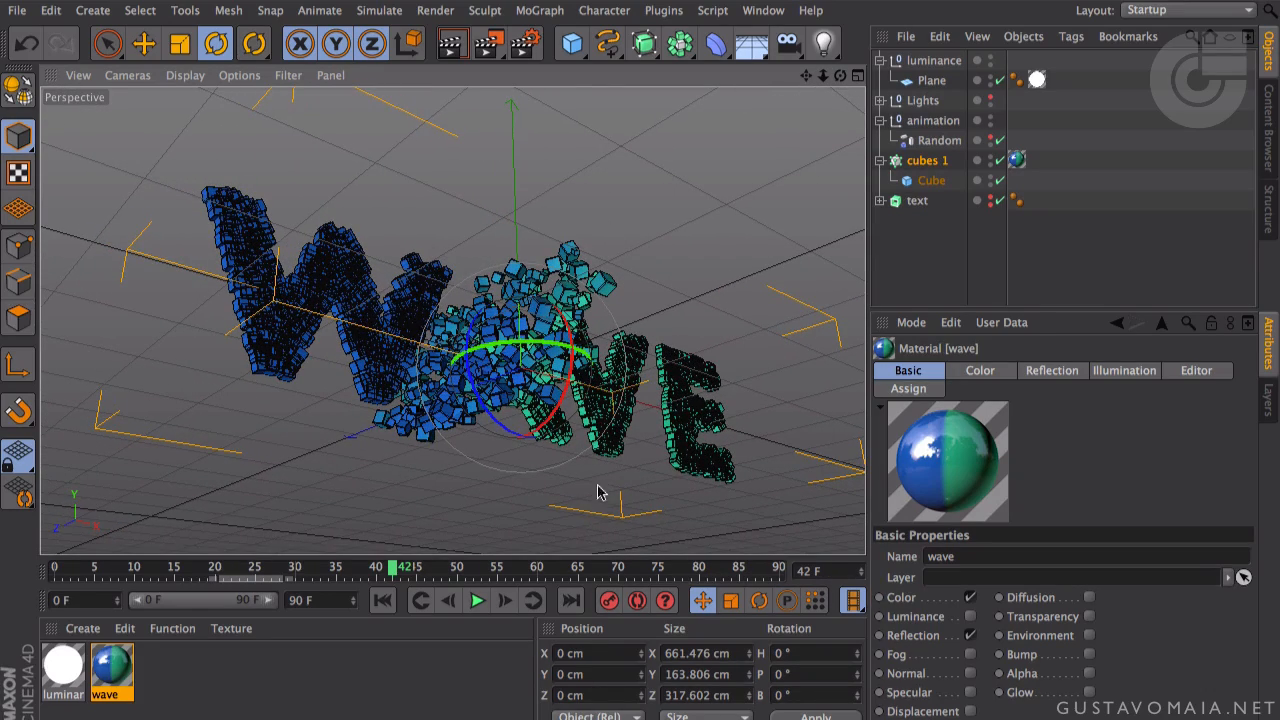
pyautogui.click(382, 600)
pyautogui.keyDown('alt'); pyautogui.moveTo(427, 507); pyautogui.dragTo(430, 478); pyautogui.keyUp('alt')
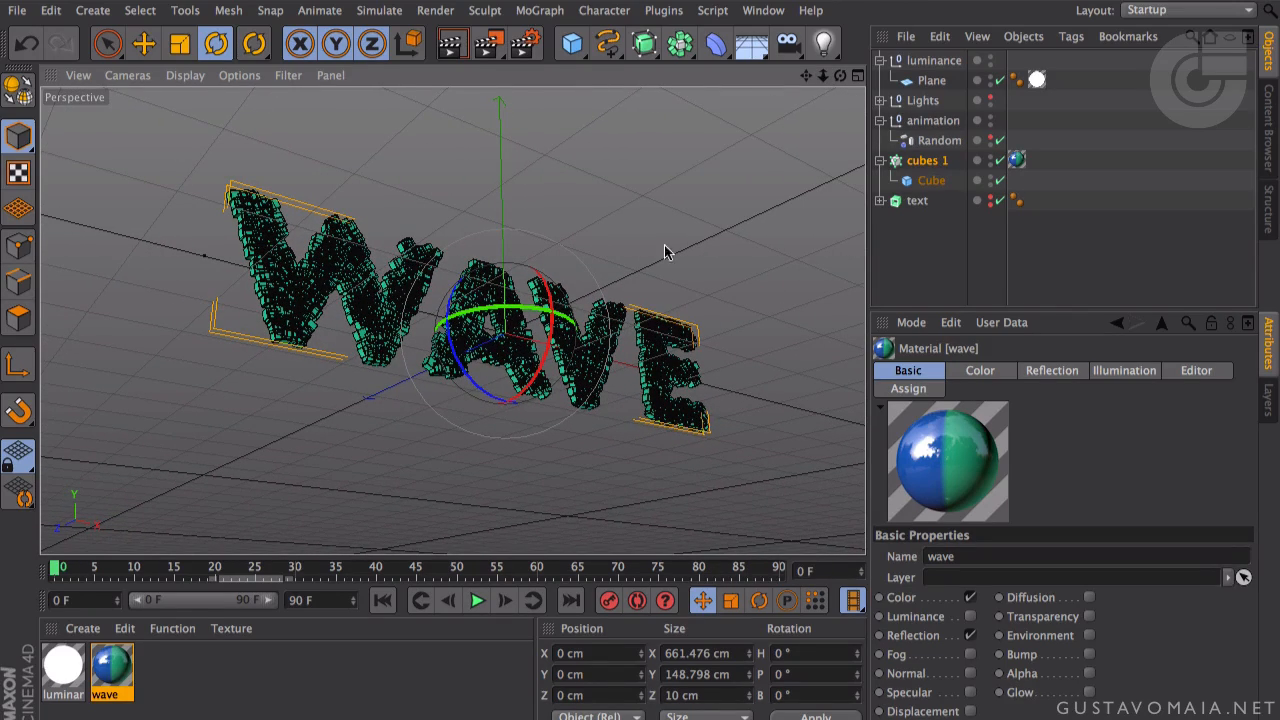
pyautogui.keyDown('alt'); pyautogui.moveTo(611, 257); pyautogui.dragTo(598, 241); pyautogui.keyUp('alt')
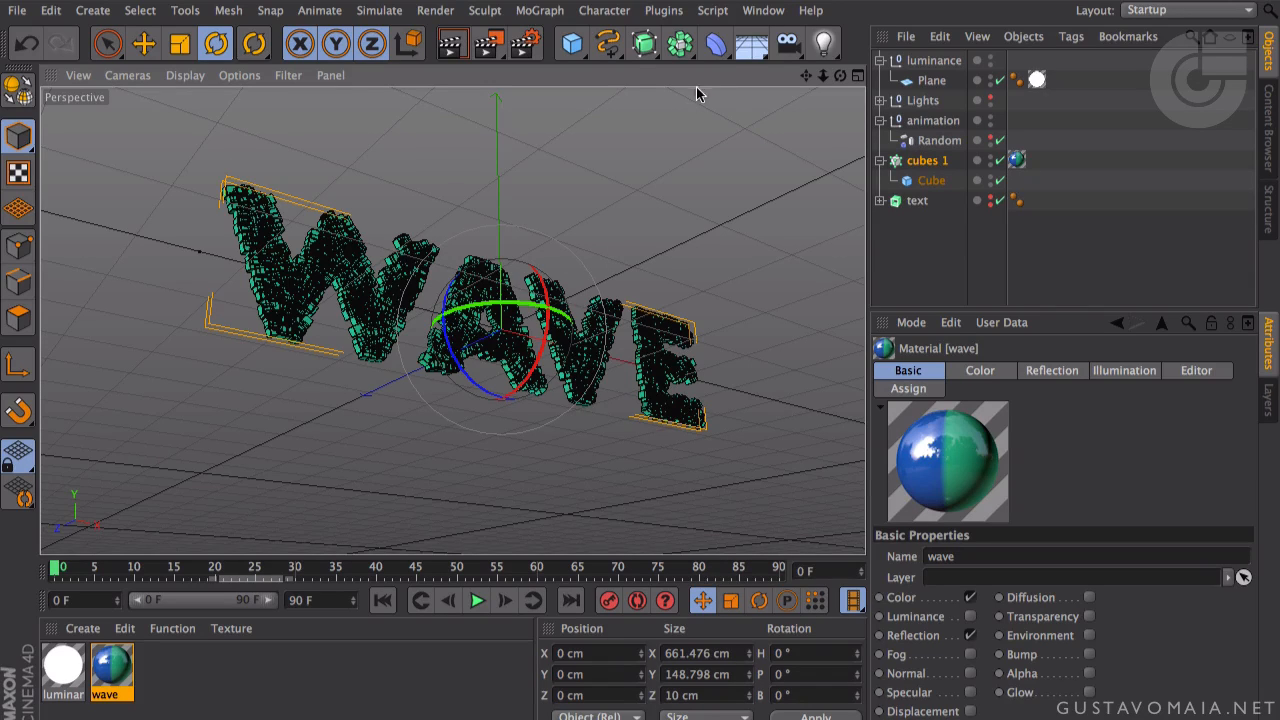
pyautogui.click(450, 43)
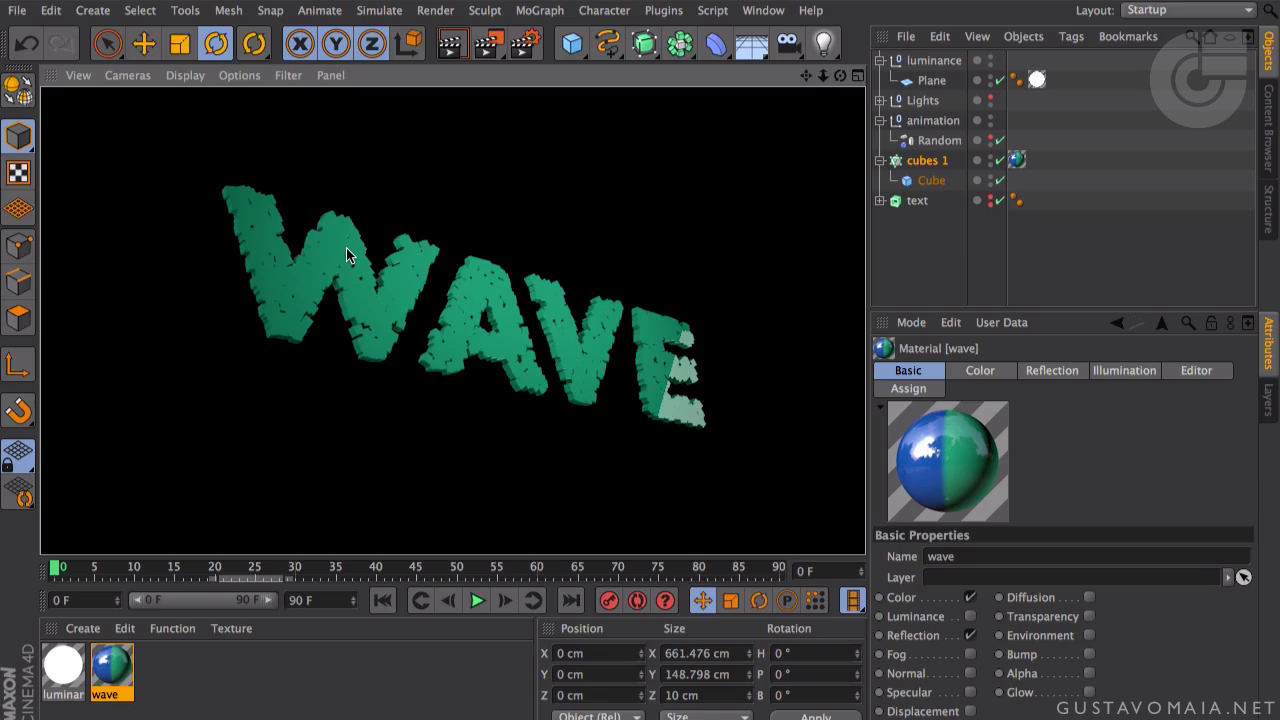
pyautogui.click(492, 128)
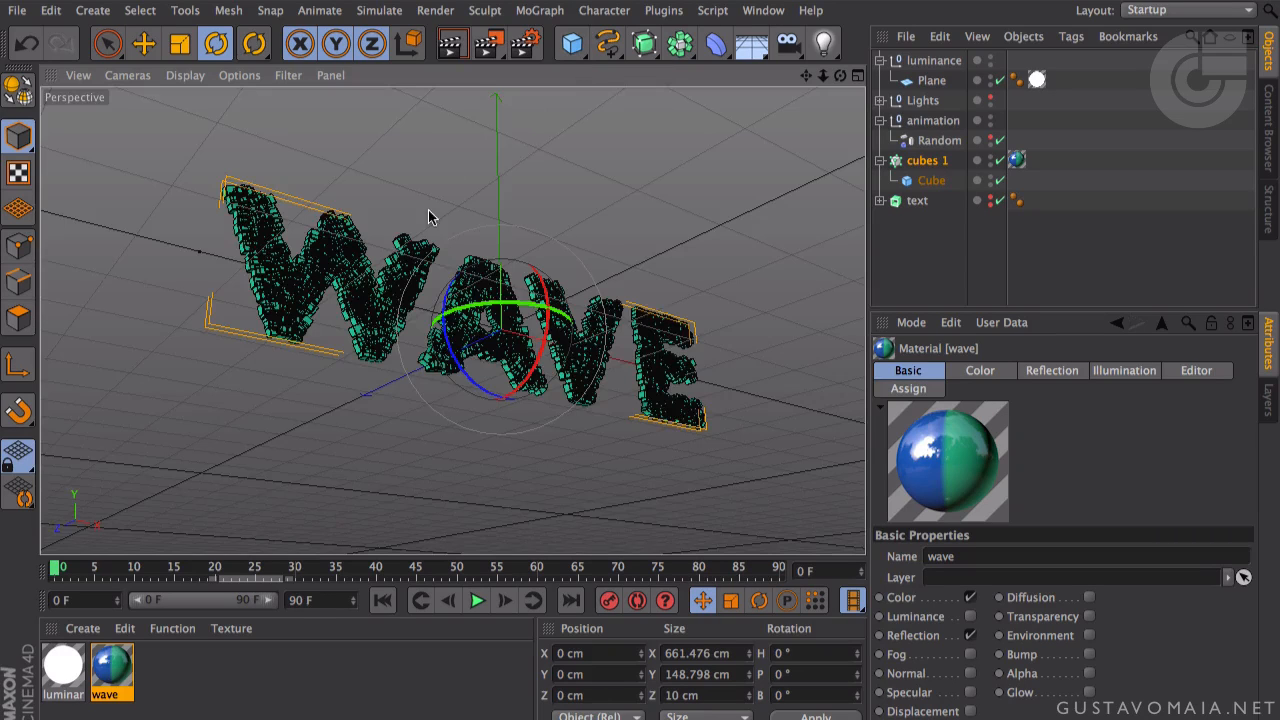
# - Add a camera from the current view and record its keyframe at frame 0
pyautogui.click(789, 45)
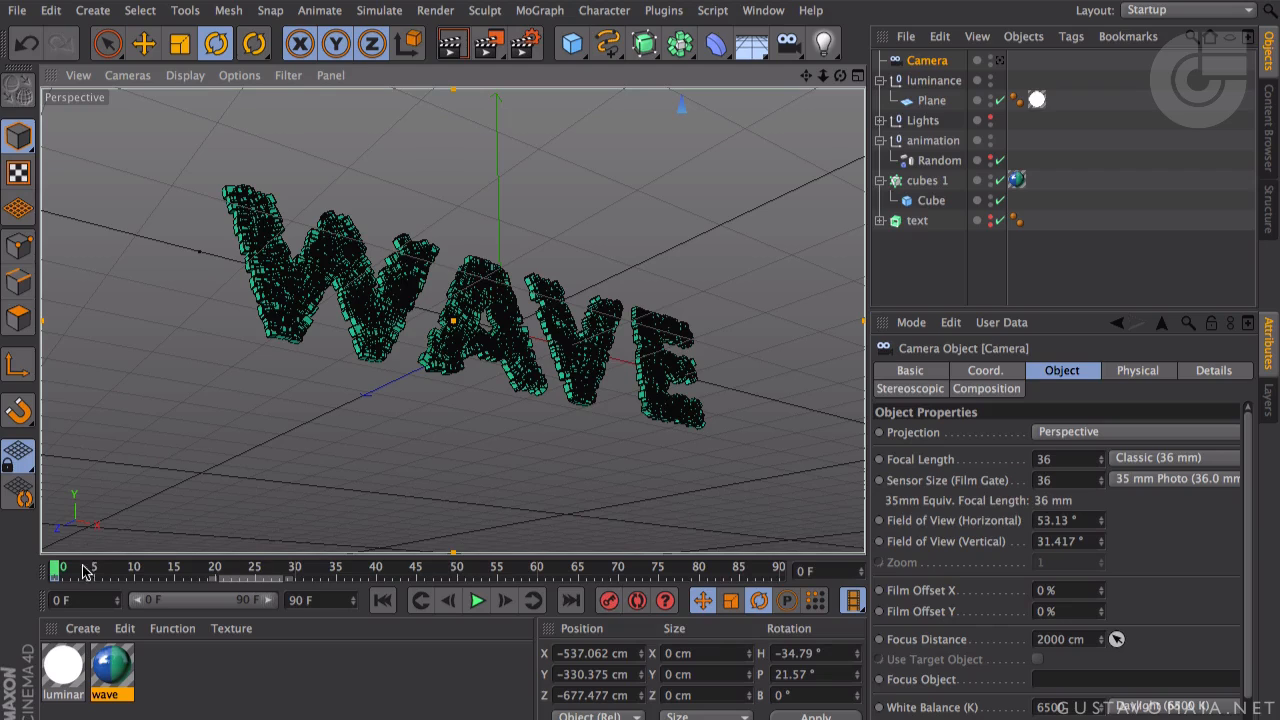
# - Lengthen the animation and its preview range to 120 frames and go to frame 120
pyautogui.moveTo(62, 570); pyautogui.dragTo(150, 570)
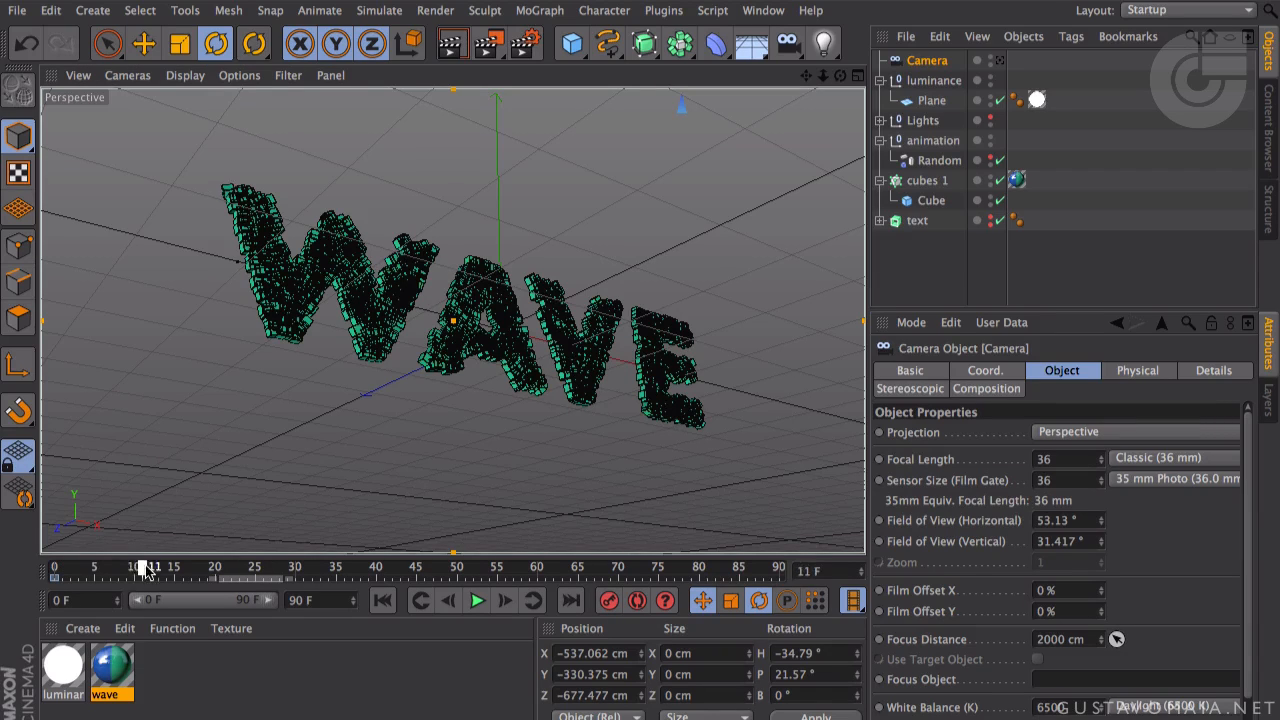
pyautogui.doubleClick(316, 600)
pyautogui.write('120')
pyautogui.press('Return')
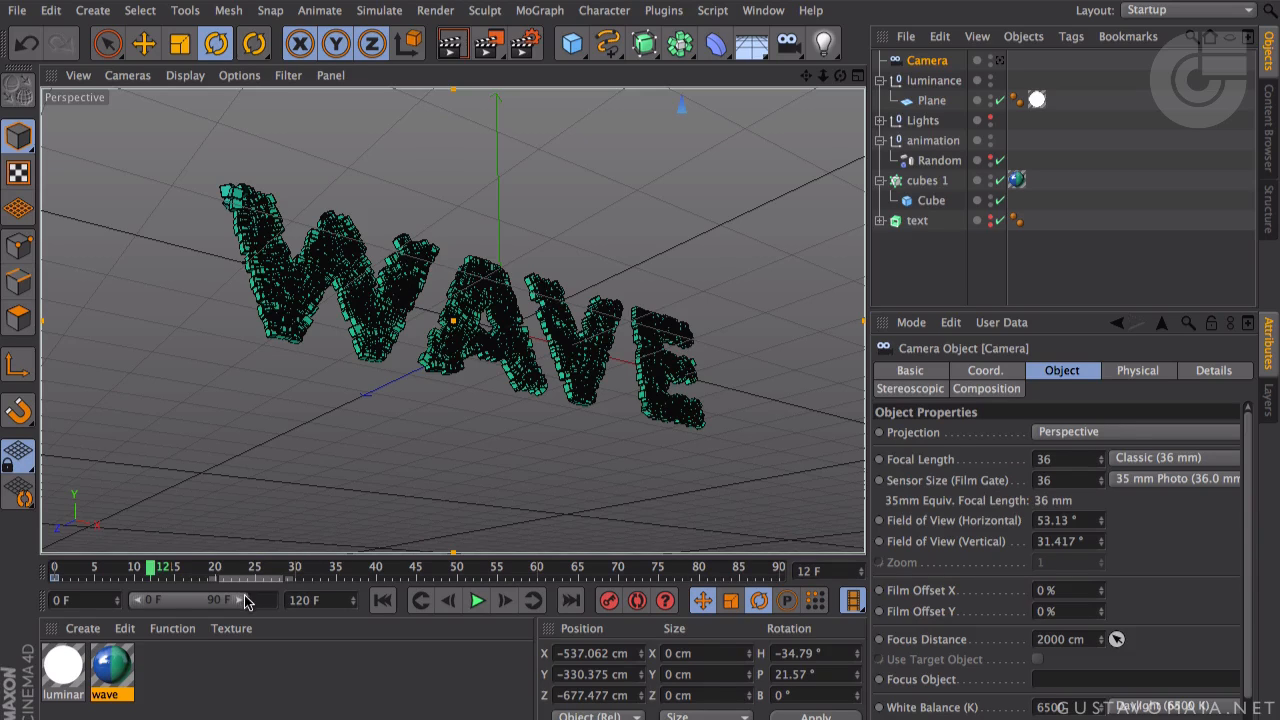
pyautogui.moveTo(246, 599); pyautogui.dragTo(268, 599)
pyautogui.click(785, 570)
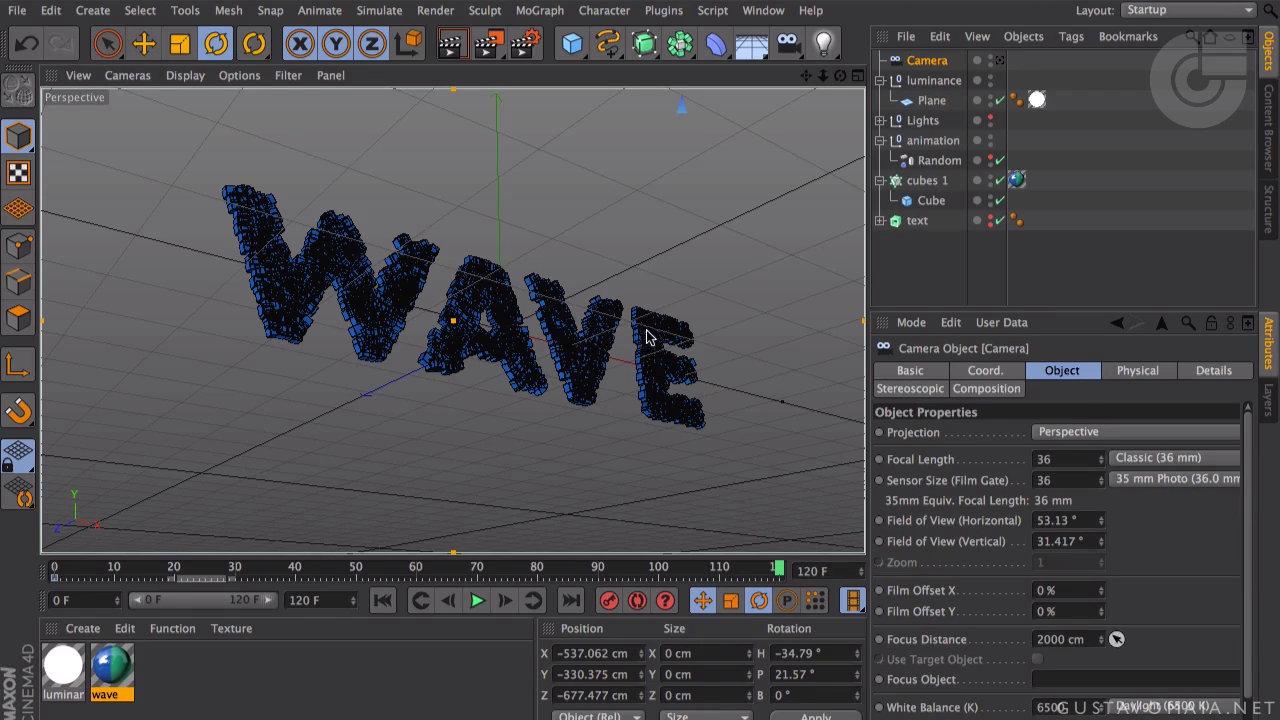
# - Select the new camera and make it the viewport's active camera at frame 120
pyautogui.click(583, 327)
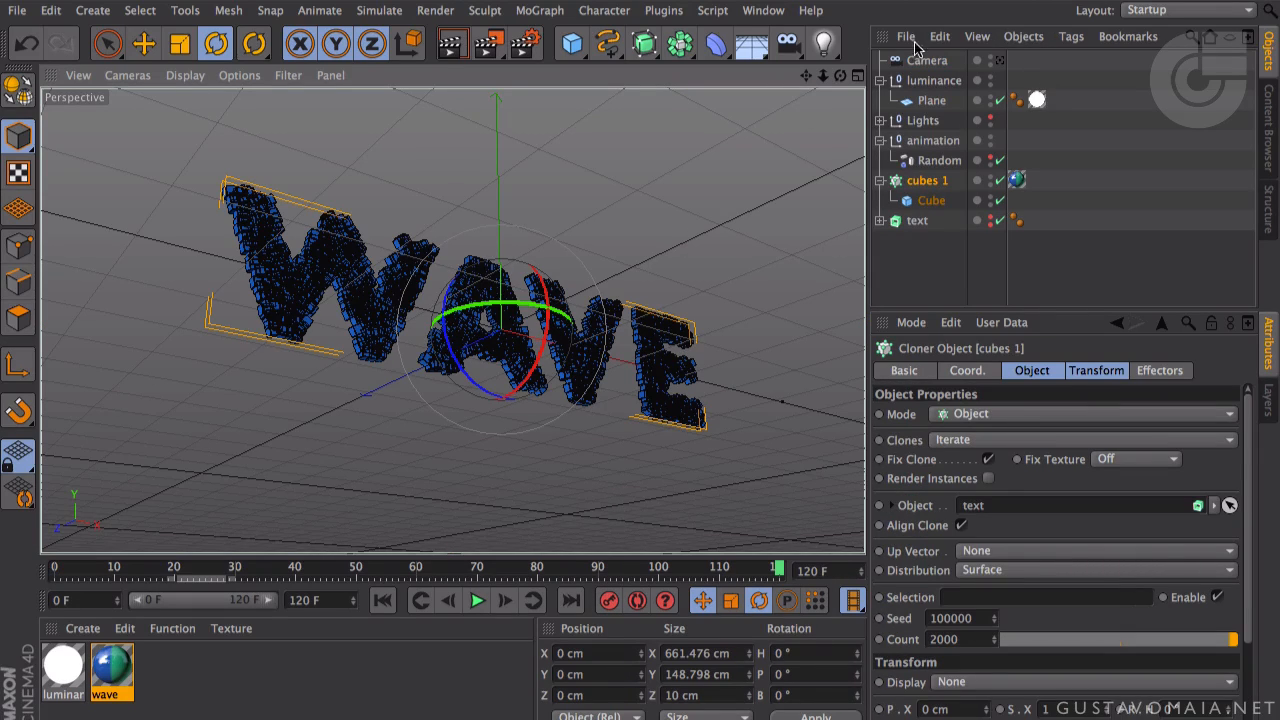
pyautogui.keyDown('alt'); pyautogui.moveTo(690, 172); pyautogui.dragTo(641, 283); pyautogui.keyUp('alt')
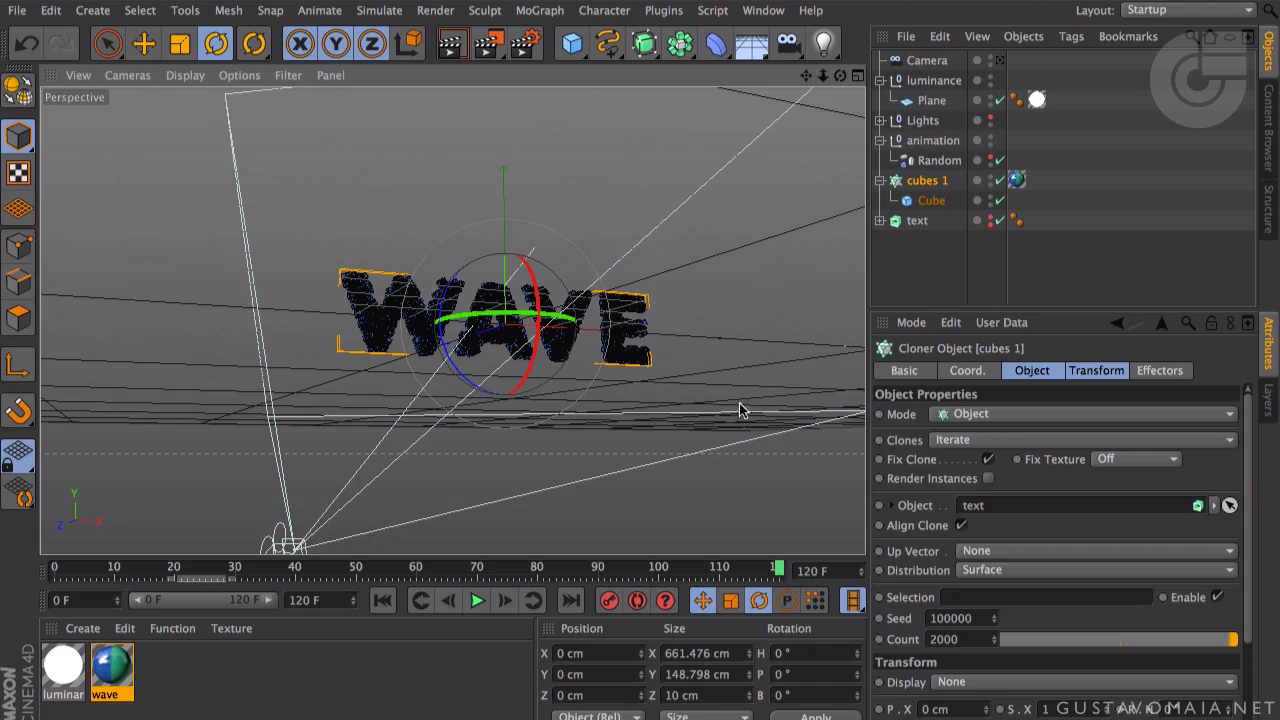
pyautogui.click(940, 64)
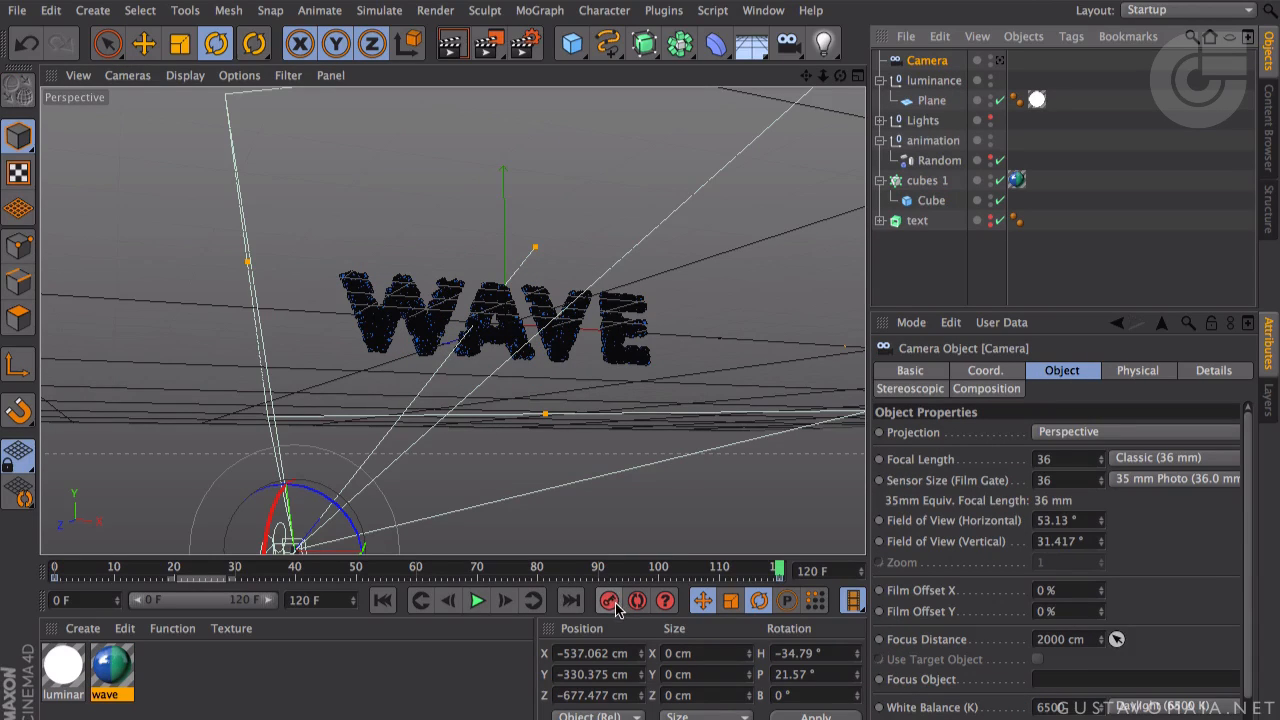
pyautogui.moveTo(765, 575)
pyautogui.mouseDown()
pyautogui.moveTo(68, 575)
pyautogui.moveTo(779, 572)
pyautogui.mouseUp()
pyautogui.click(127, 75)
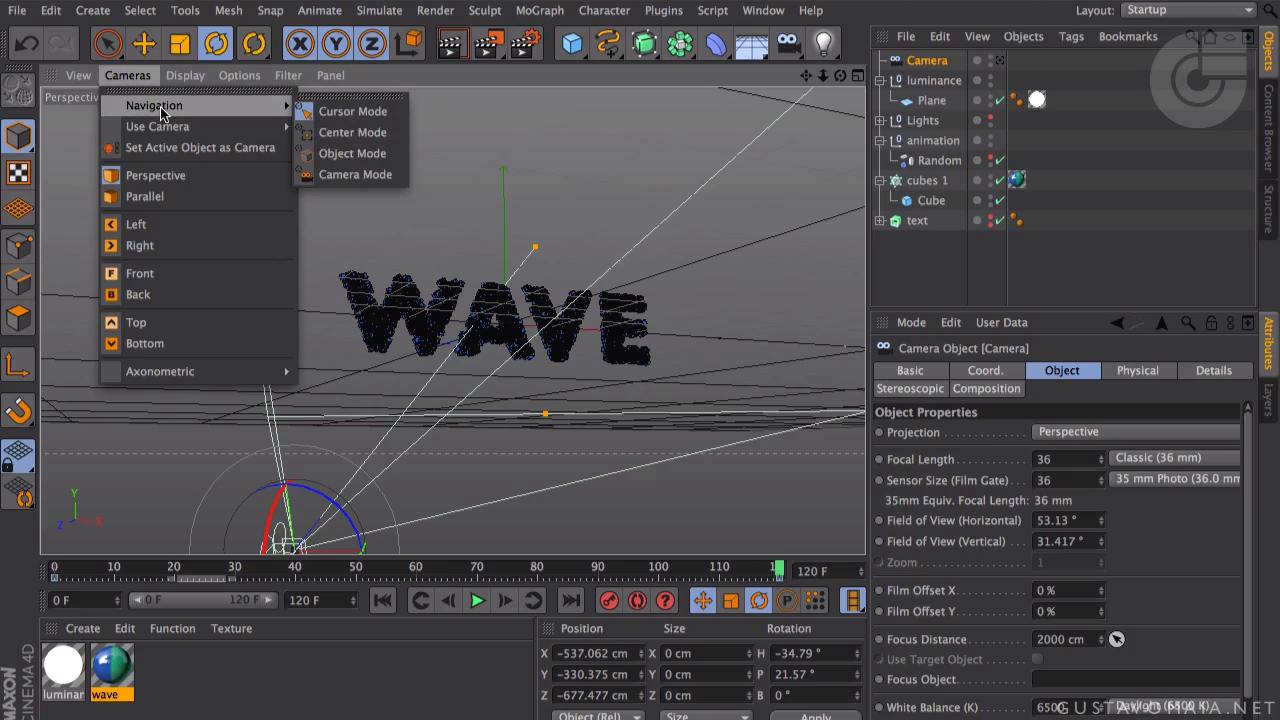
pyautogui.moveTo(161, 120)
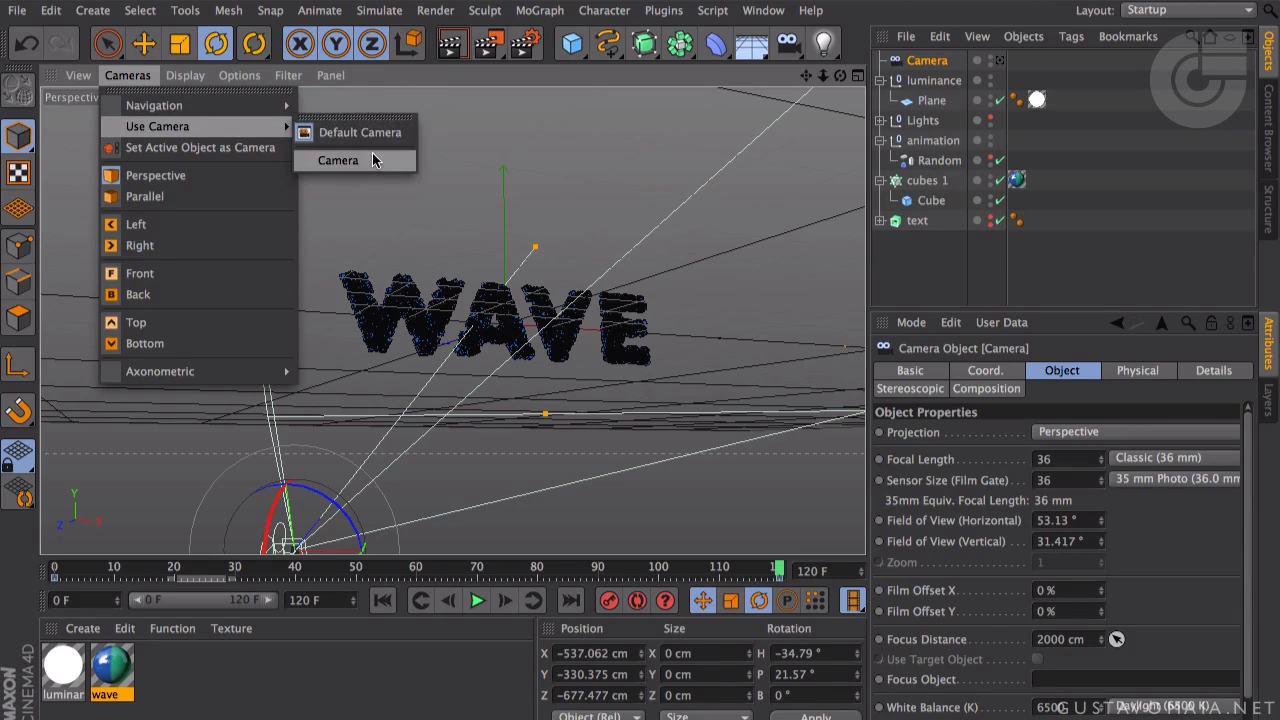
pyautogui.click(372, 158)
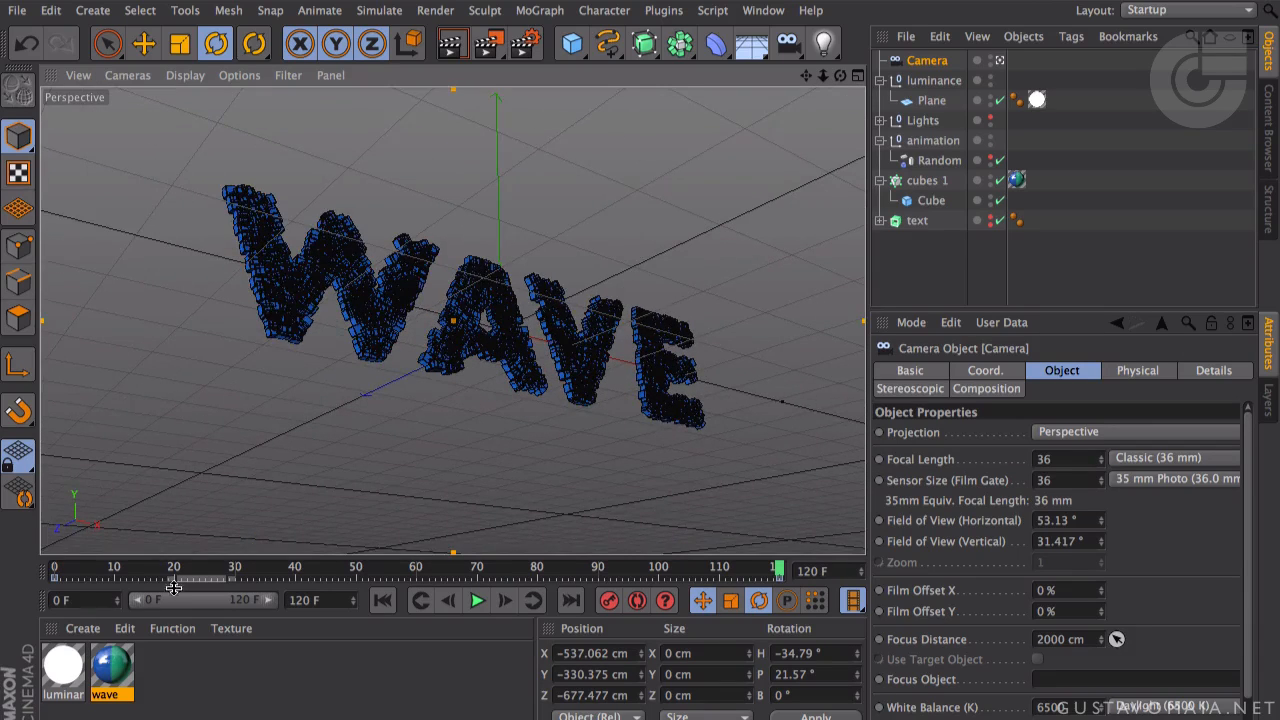
pyautogui.keyDown('alt'); pyautogui.moveTo(746, 394); pyautogui.dragTo(559, 399); pyautogui.keyUp('alt')
pyautogui.click(489, 398)
pyautogui.keyDown('alt'); pyautogui.moveTo(723, 345); pyautogui.dragTo(674, 356); pyautogui.keyUp('alt')
pyautogui.scroll(-3, 603, 385)
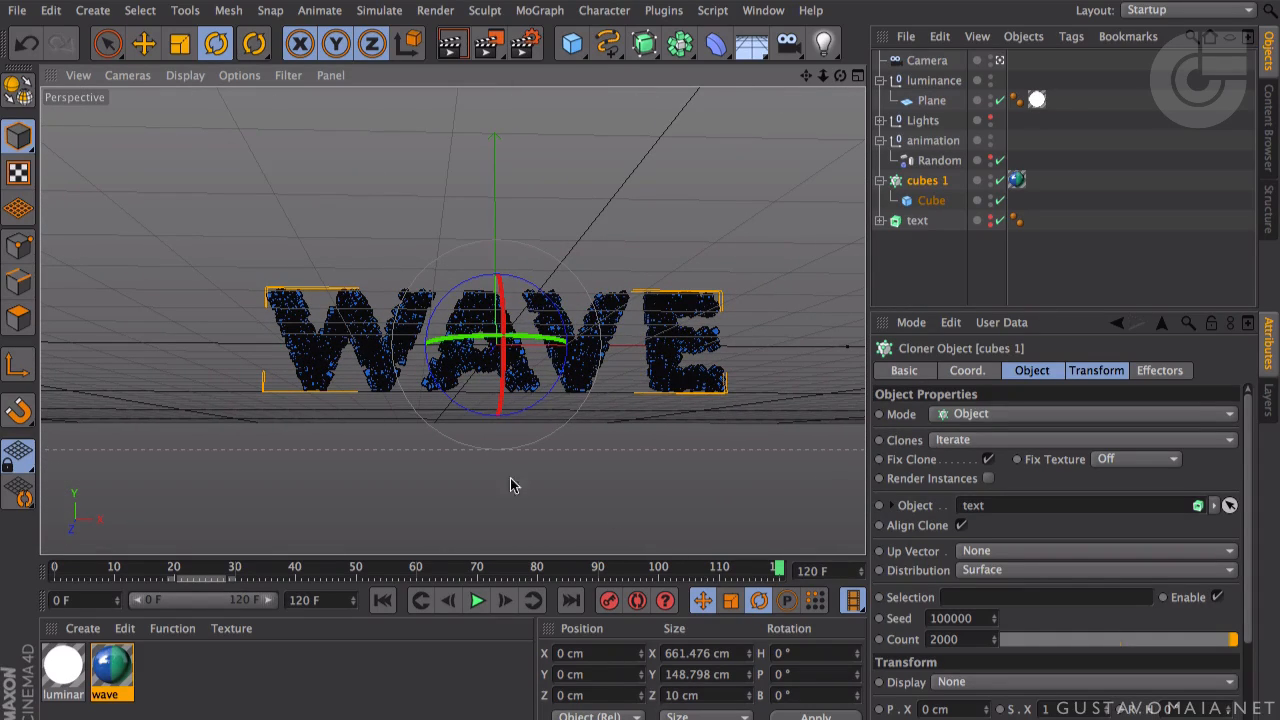
pyautogui.click(127, 75)
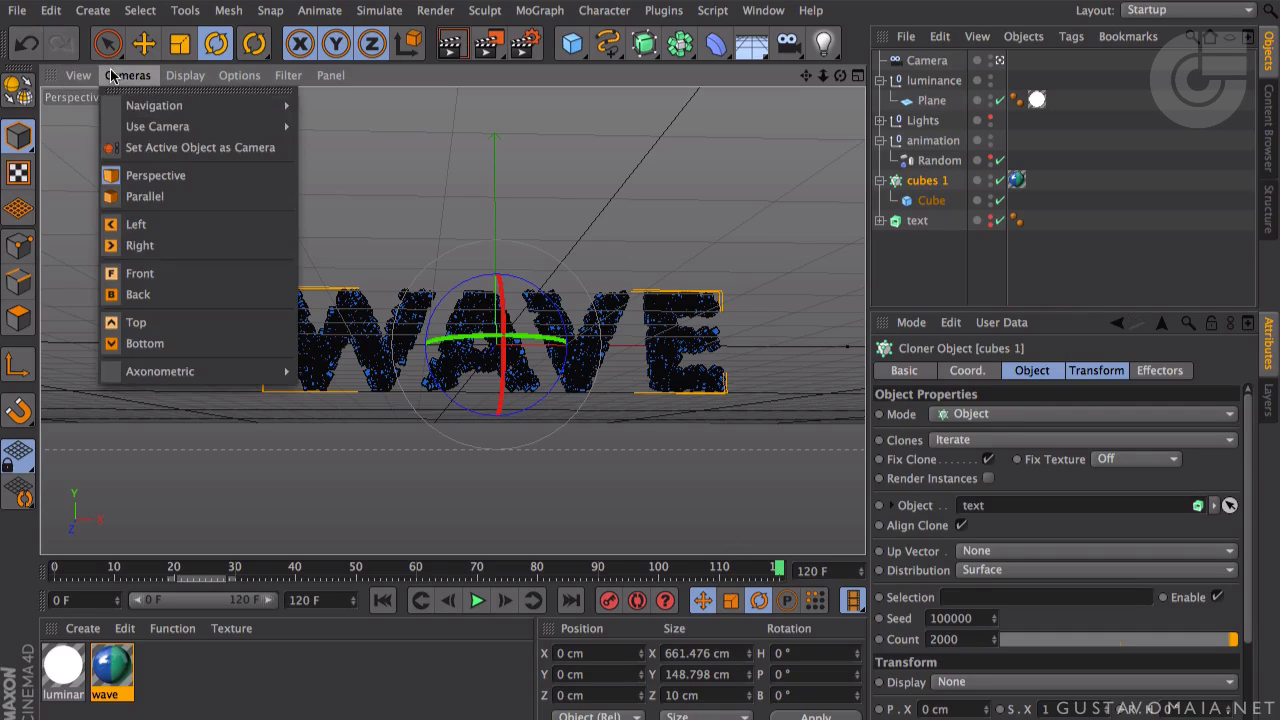
pyautogui.moveTo(135, 110)
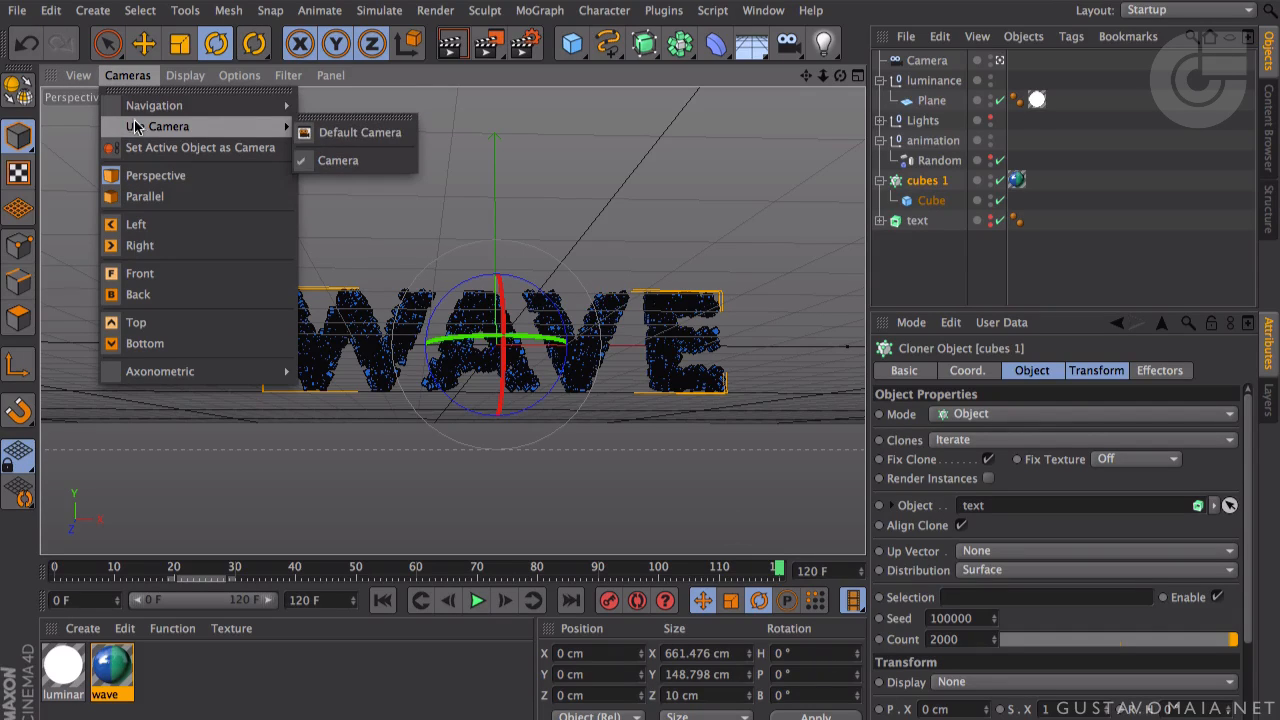
pyautogui.click(566, 233)
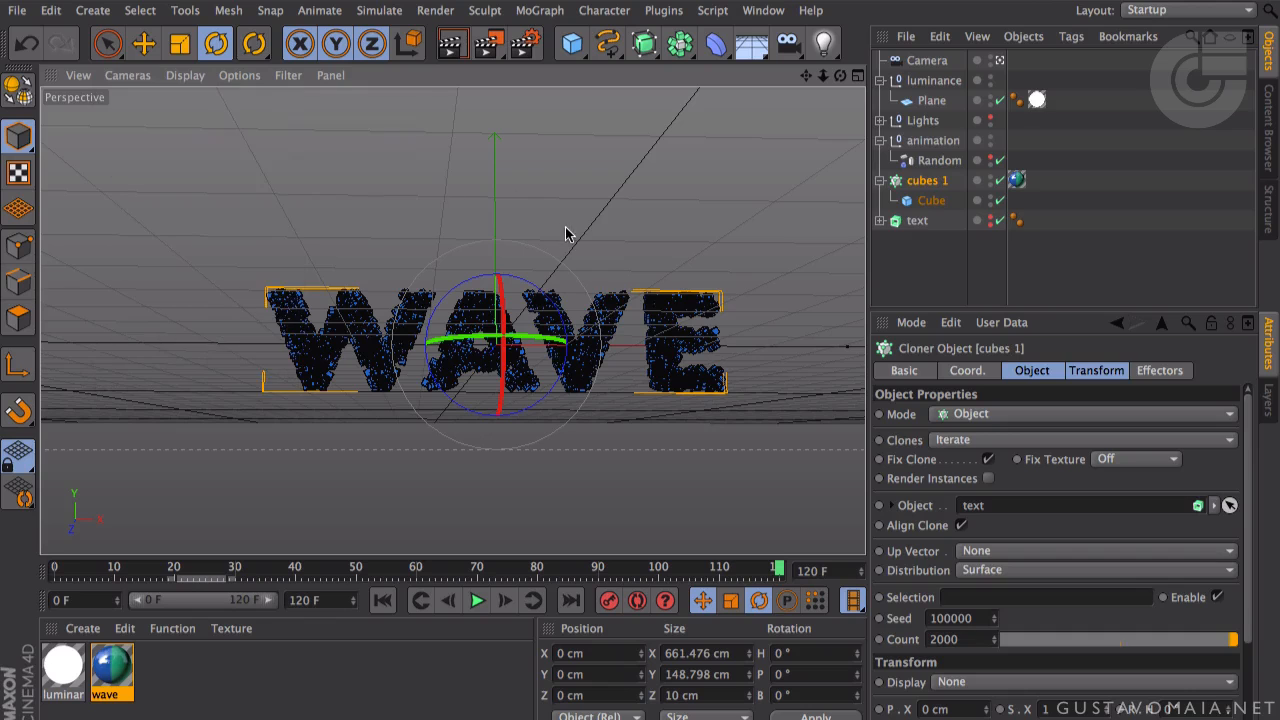
pyautogui.scroll(-5, 585, 245)
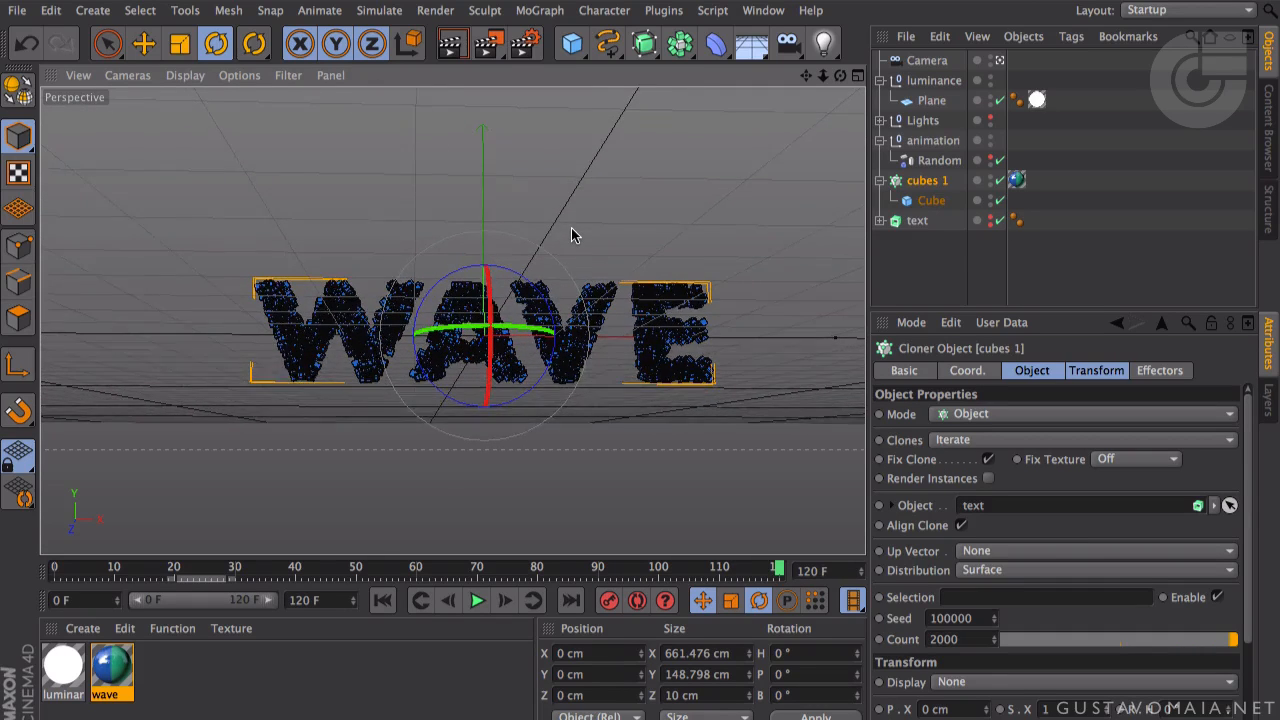
pyautogui.moveTo(573, 230)
pyautogui.keyDown('alt'); pyautogui.mouseDown()
pyautogui.moveTo(558, 243)
pyautogui.moveTo(594, 220)
pyautogui.moveTo(577, 237)
pyautogui.mouseUp(); pyautogui.keyUp('alt')
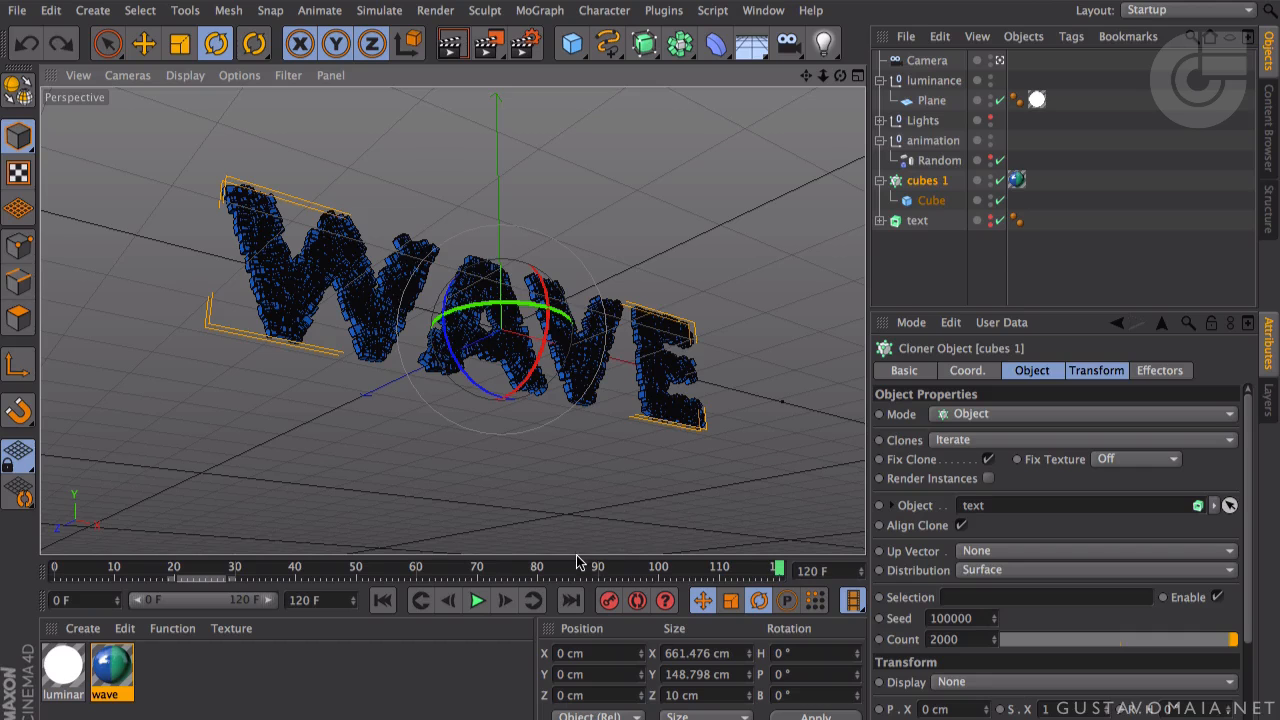
# - Select the camera, pull it back to a more distant, less steep diagonal view of WAVE at frame 120, and record its keyframe
pyautogui.click(927, 61)
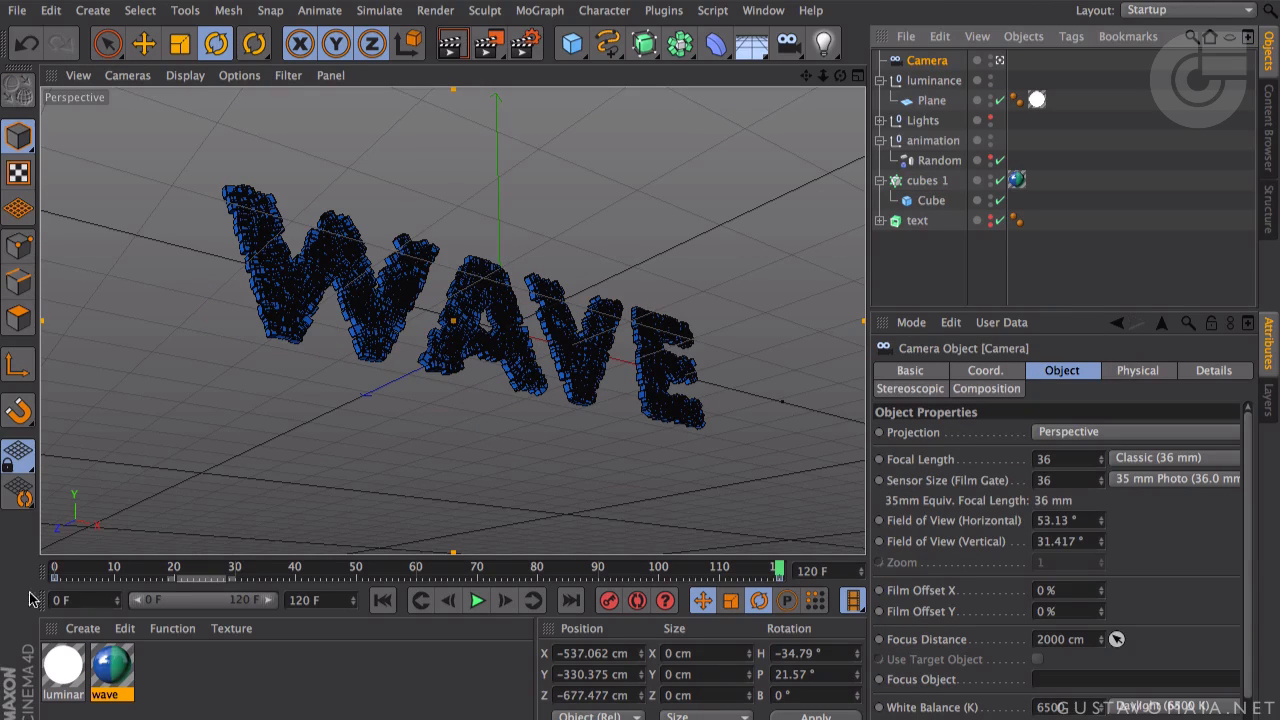
pyautogui.keyDown('alt'); pyautogui.moveTo(710, 430); pyautogui.dragTo(558, 453); pyautogui.keyUp('alt')
pyautogui.scroll(-3, 558, 446)
pyautogui.keyDown('alt'); pyautogui.moveTo(564, 430); pyautogui.dragTo(569, 400, button='middle'); pyautogui.keyUp('alt')
pyautogui.moveTo(569, 400)
pyautogui.keyDown('alt'); pyautogui.mouseDown()
pyautogui.moveTo(550, 438)
pyautogui.moveTo(580, 380)
pyautogui.moveTo(624, 373)
pyautogui.moveTo(654, 340)
pyautogui.moveTo(634, 337)
pyautogui.moveTo(557, 405)
pyautogui.mouseUp(); pyautogui.keyUp('alt')
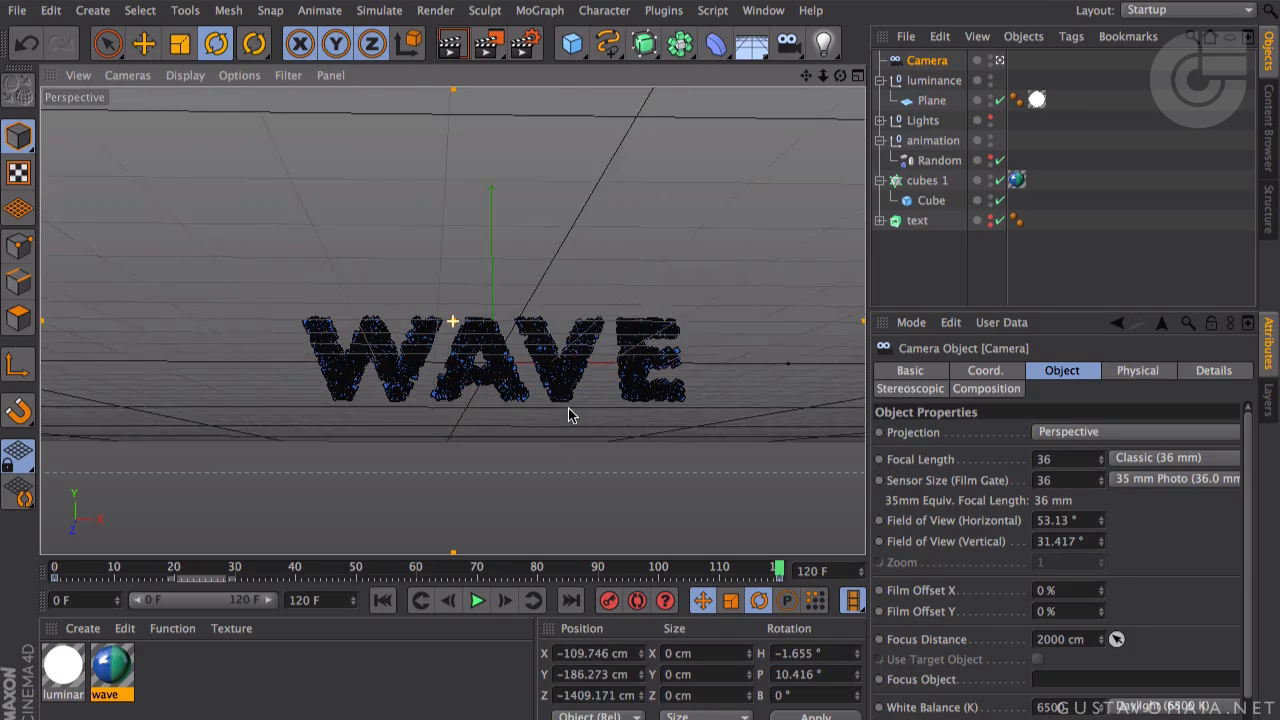
pyautogui.keyDown('alt'); pyautogui.moveTo(557, 405); pyautogui.dragTo(645, 355, button='middle'); pyautogui.keyUp('alt')
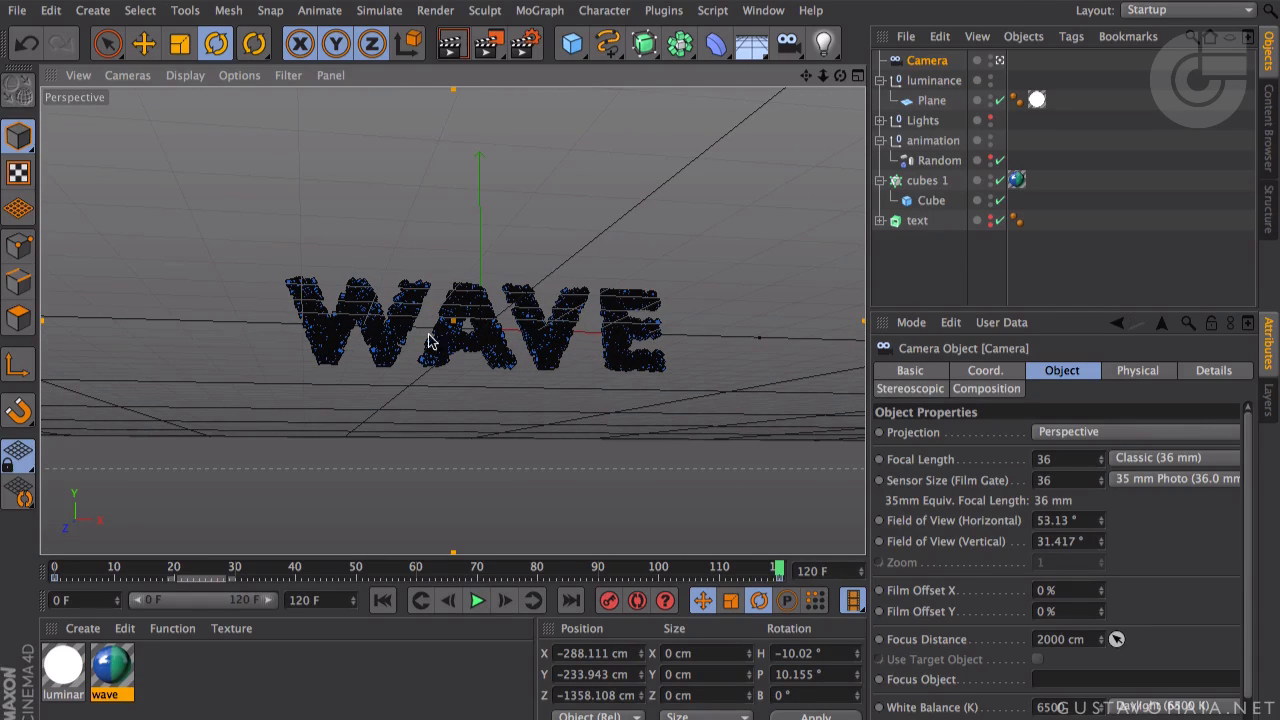
pyautogui.keyDown('alt'); pyautogui.moveTo(428, 344); pyautogui.dragTo(434, 338, button='middle'); pyautogui.keyUp('alt')
pyautogui.keyDown('alt'); pyautogui.moveTo(434, 338); pyautogui.dragTo(508, 338); pyautogui.keyUp('alt')
pyautogui.keyDown('alt'); pyautogui.moveTo(508, 338); pyautogui.dragTo(578, 305, button='middle'); pyautogui.keyUp('alt')
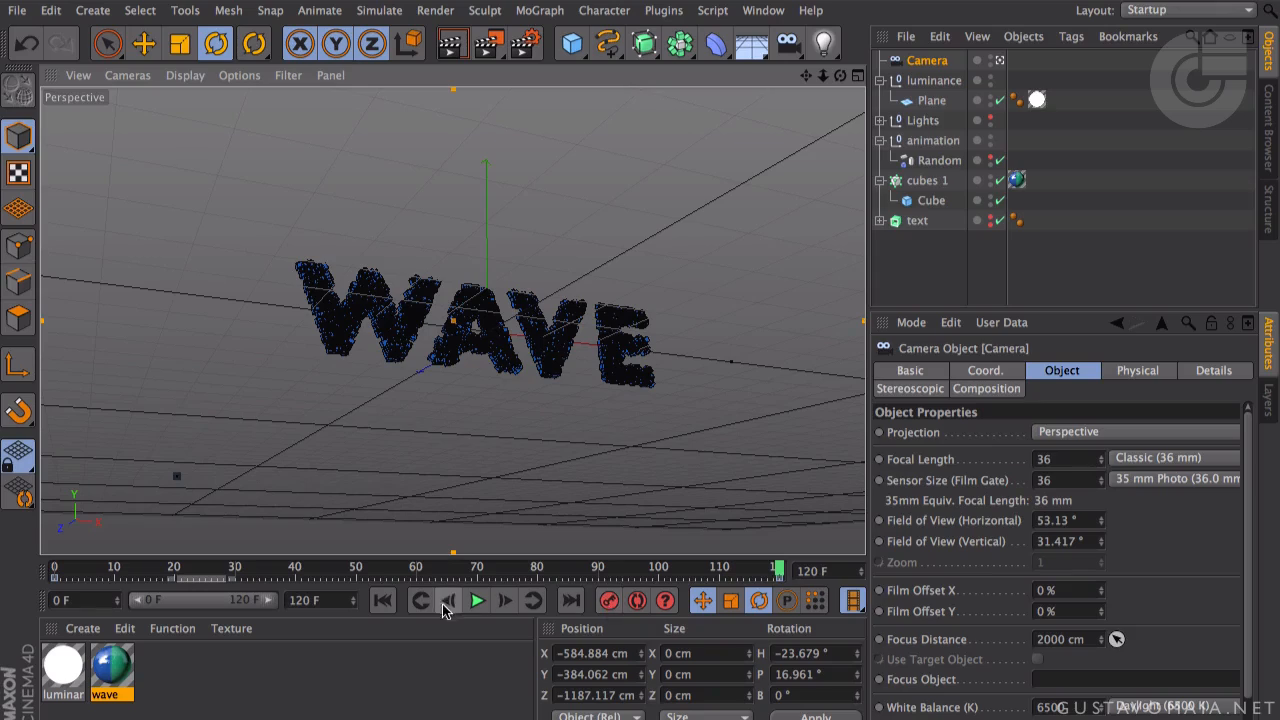
# - Play the camera animation from frame 0 to check the move towards frame 120
pyautogui.click(382, 605)
pyautogui.click(476, 603)
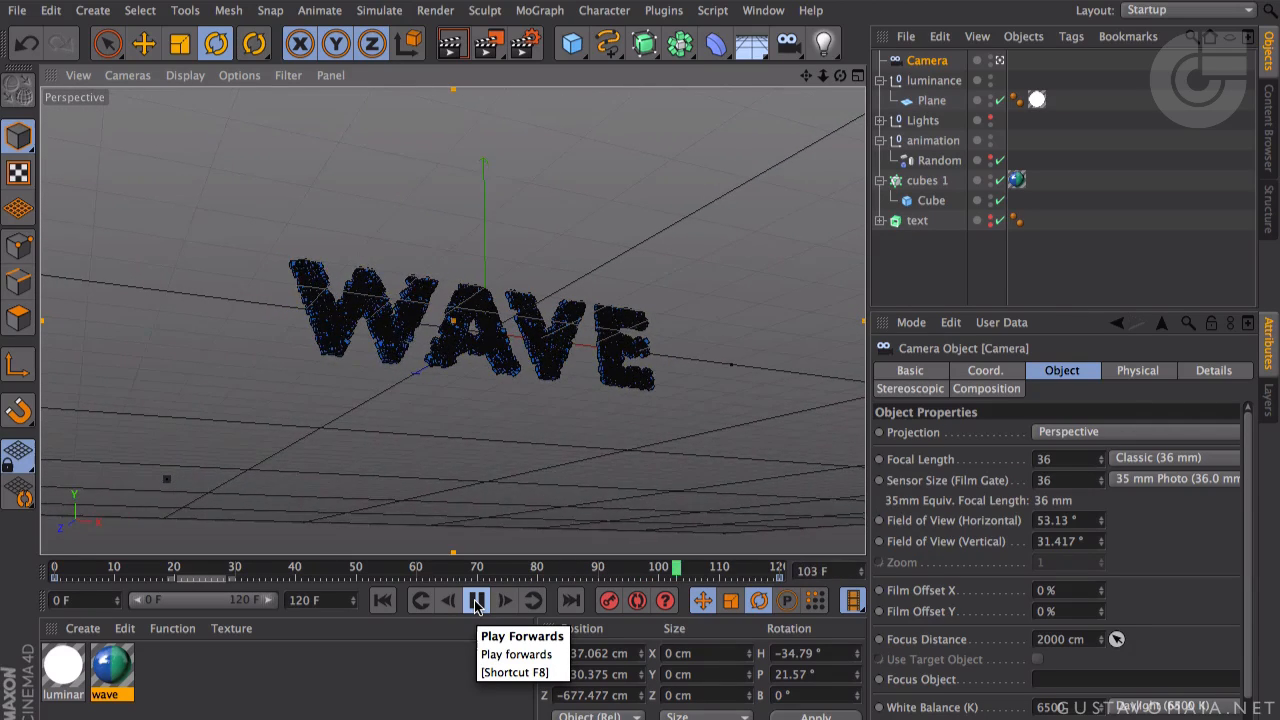
pyautogui.click(477, 601)
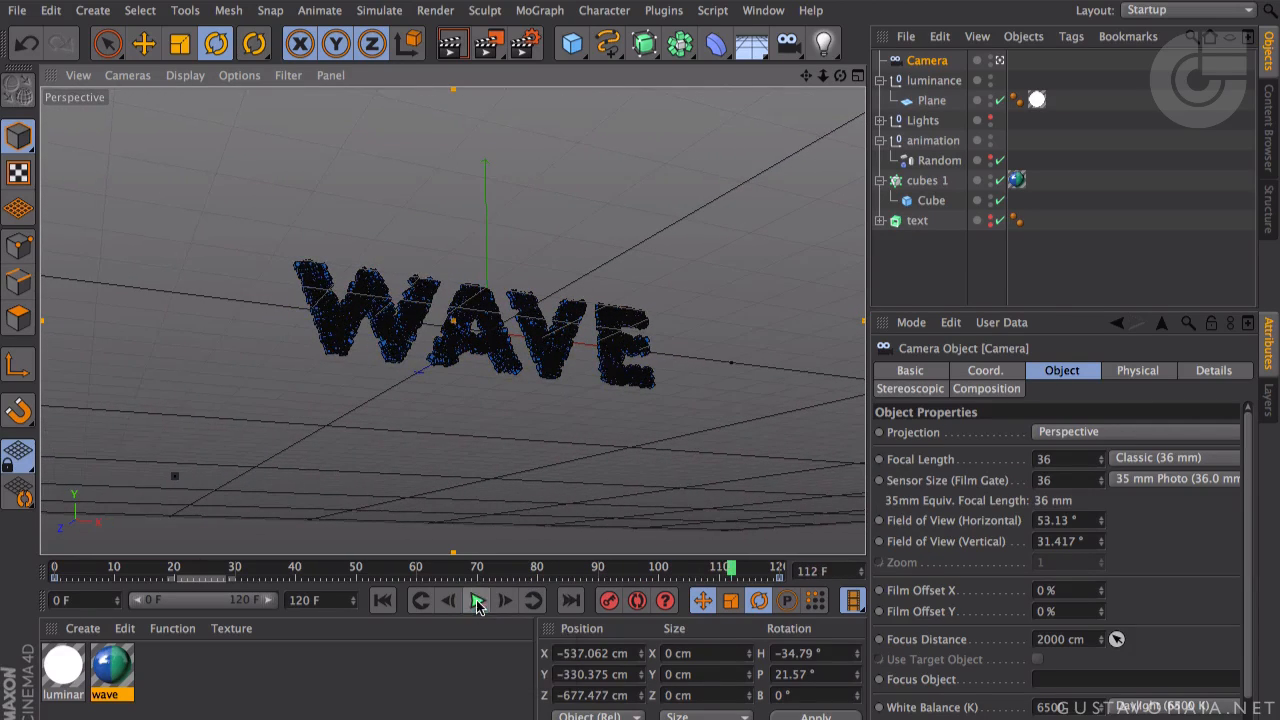
# - Reframe the camera to a straight frontal view of the WAVE text at frame 120 and record its keyframe
pyautogui.click(776, 577)
pyautogui.keyDown('alt'); pyautogui.moveTo(664, 427); pyautogui.dragTo(543, 380); pyautogui.keyUp('alt')
pyautogui.click(514, 337)
pyautogui.middleClick(545, 372)
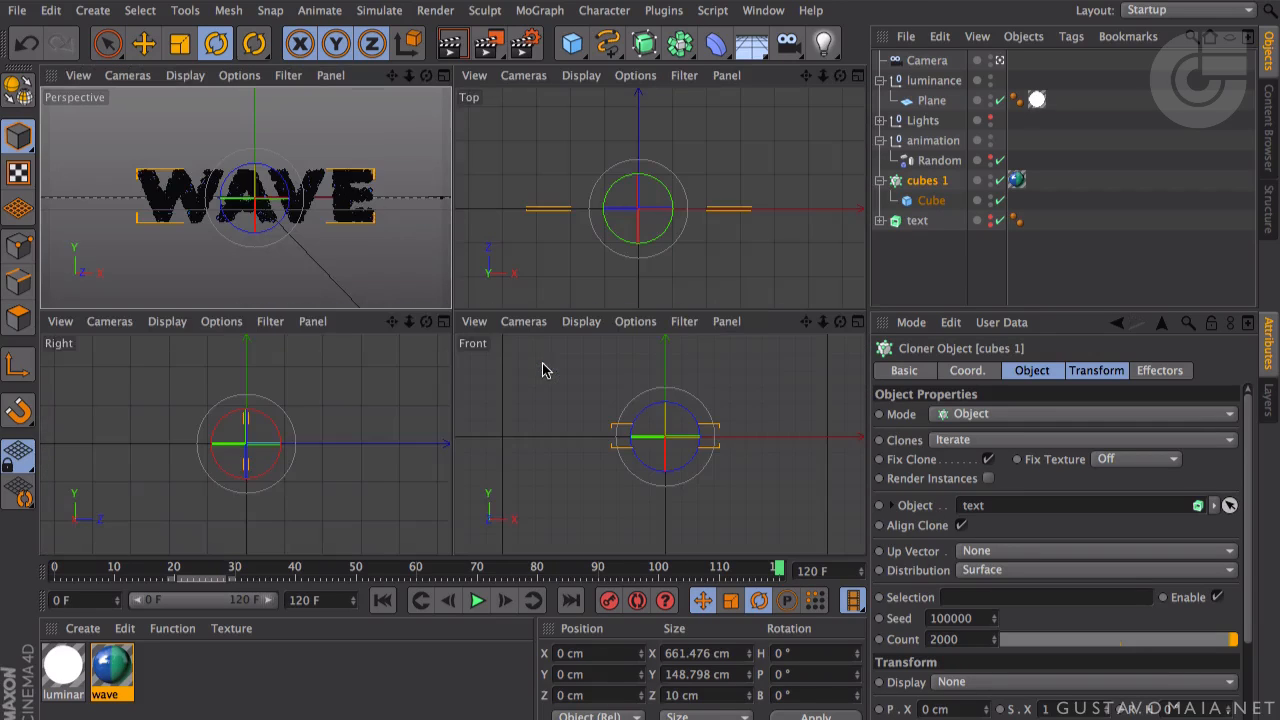
pyautogui.middleClick(352, 207)
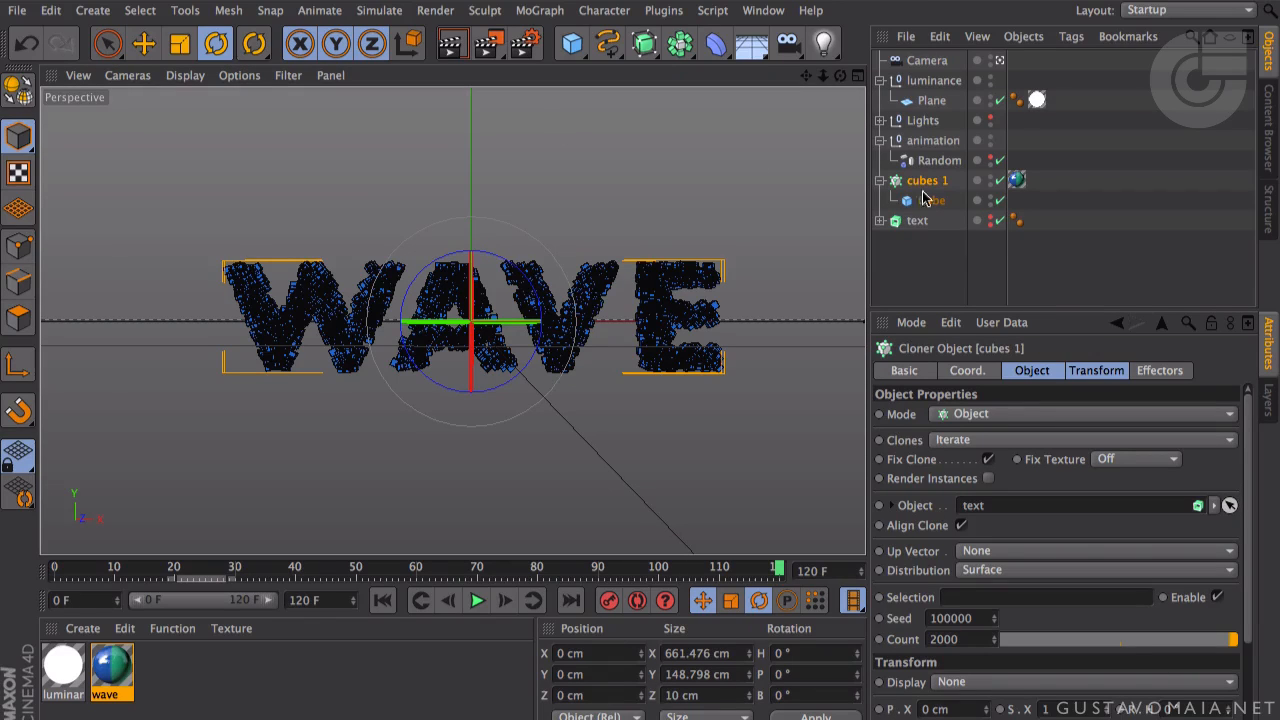
pyautogui.click(924, 62)
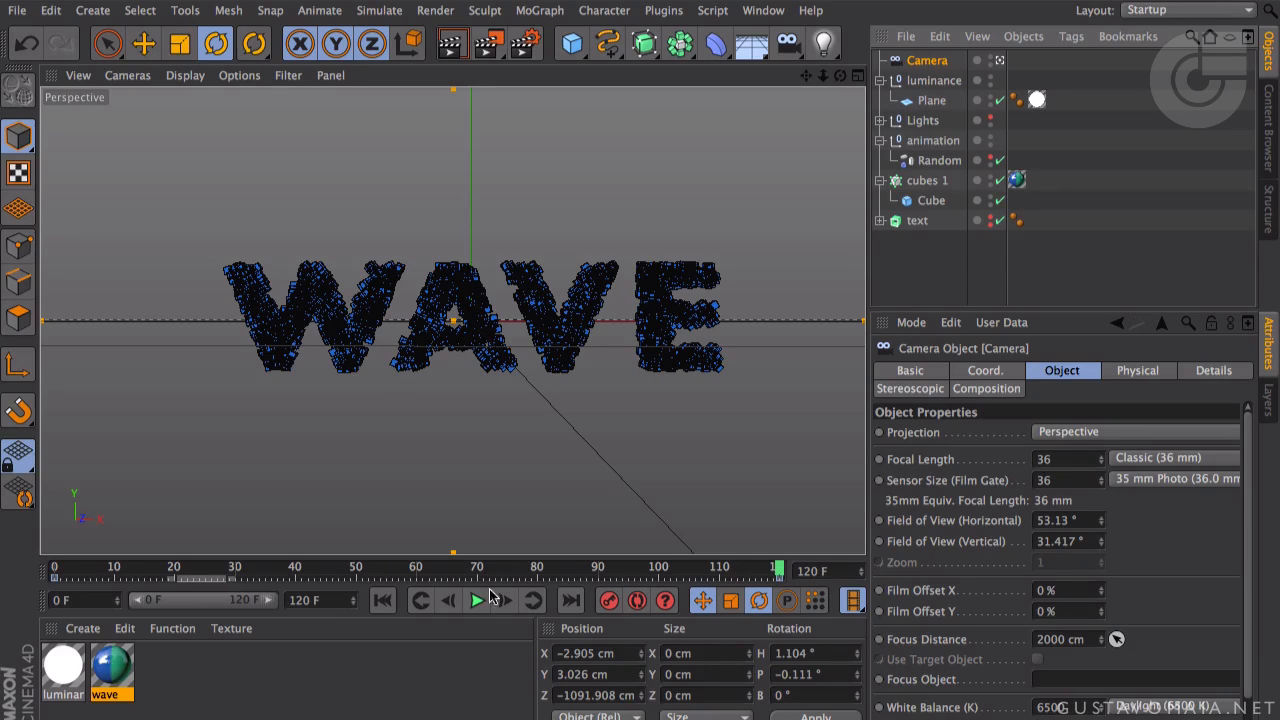
# - Play the animation from frame 0 to review the new camera move, stopping at frame 60
pyautogui.click(381, 600)
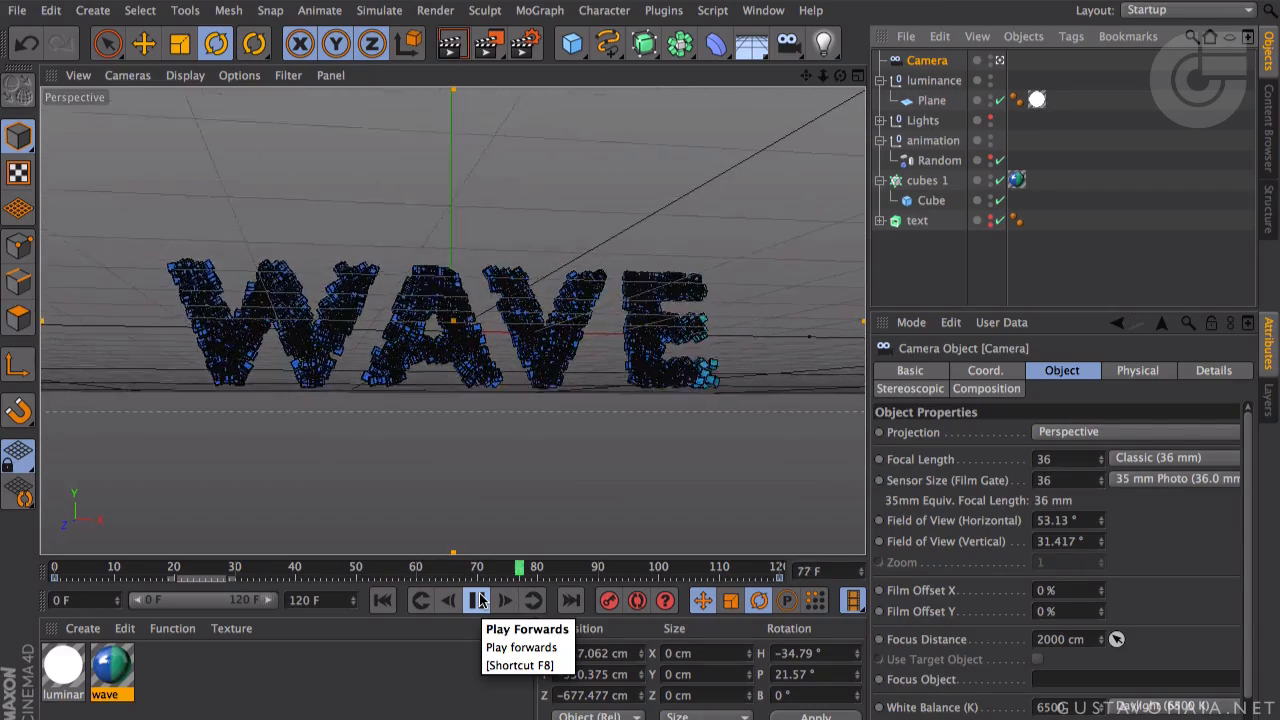
pyautogui.click(477, 603)
pyautogui.click(388, 603)
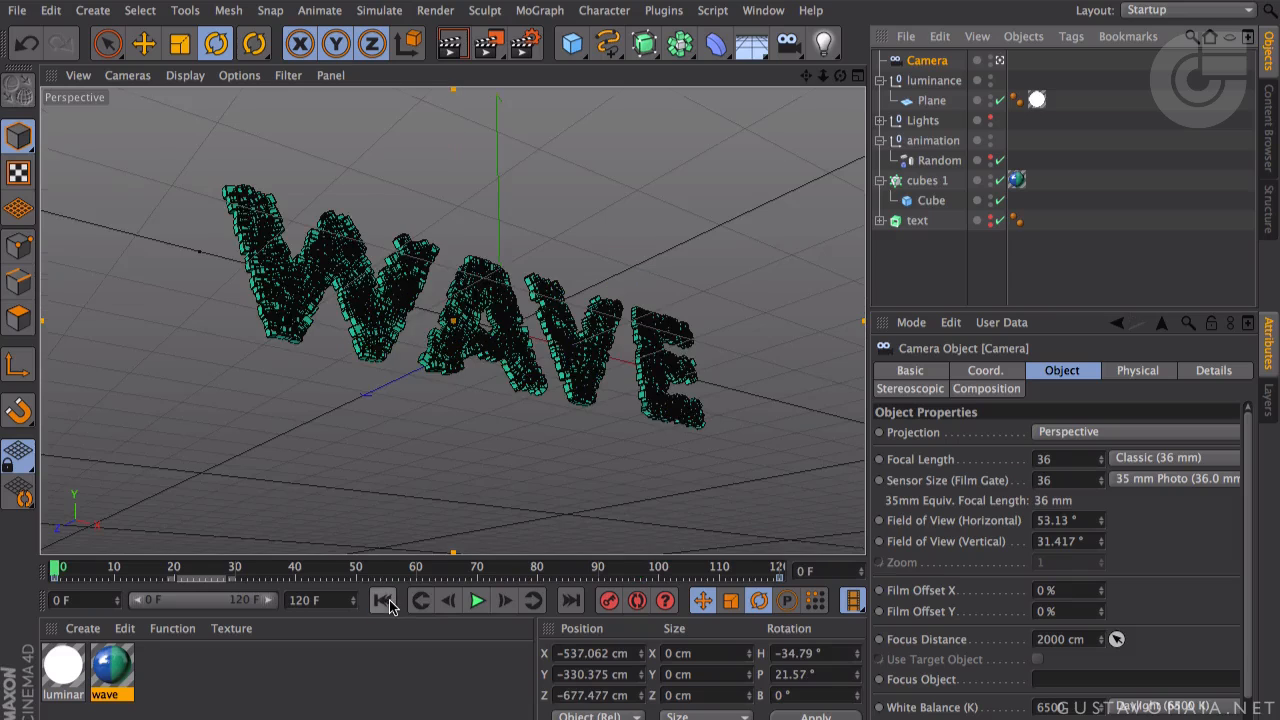
pyautogui.click(476, 601)
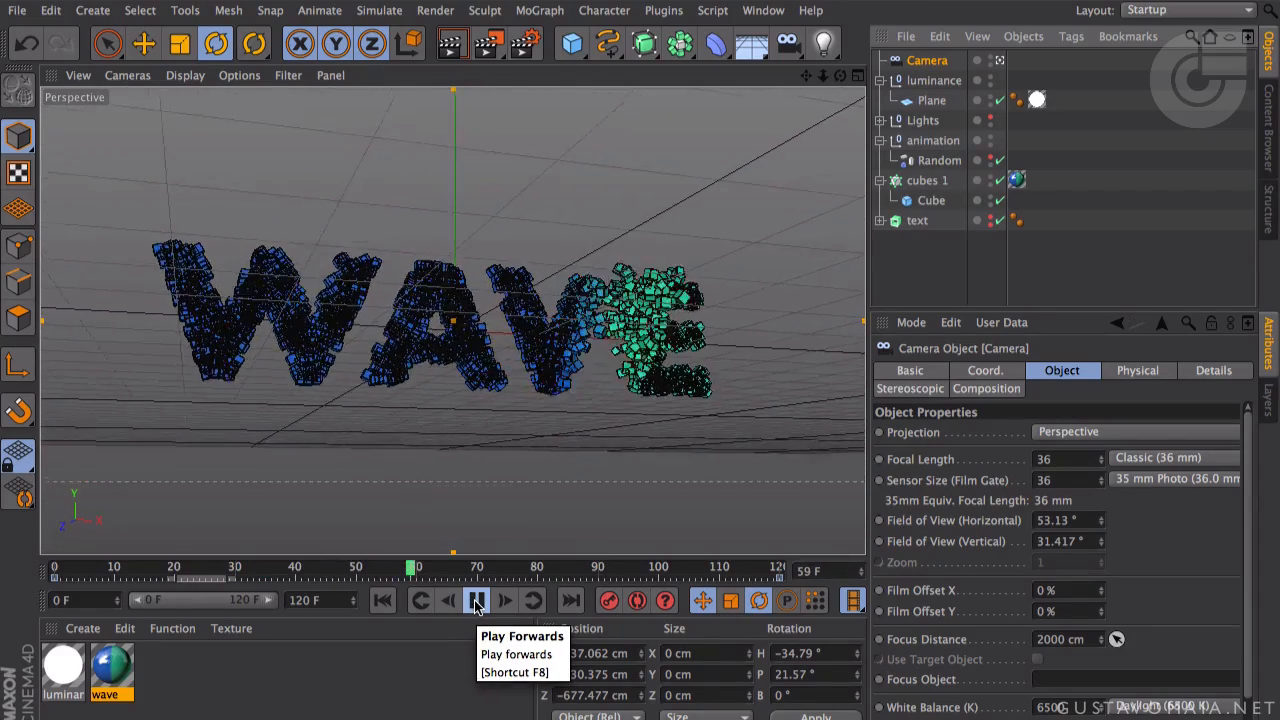
pyautogui.click(476, 601)
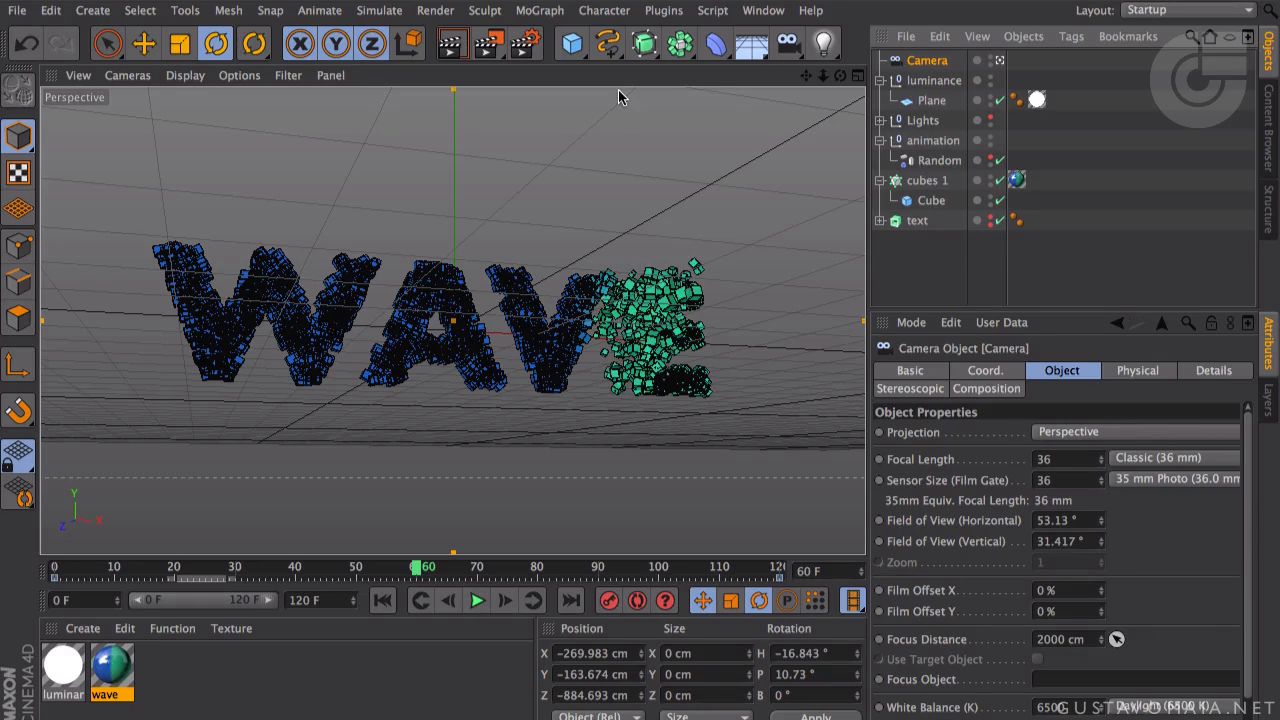
# - Turn off Ambient Occlusion, Global Illumination and image saving in the render settings
pyautogui.click(530, 46)
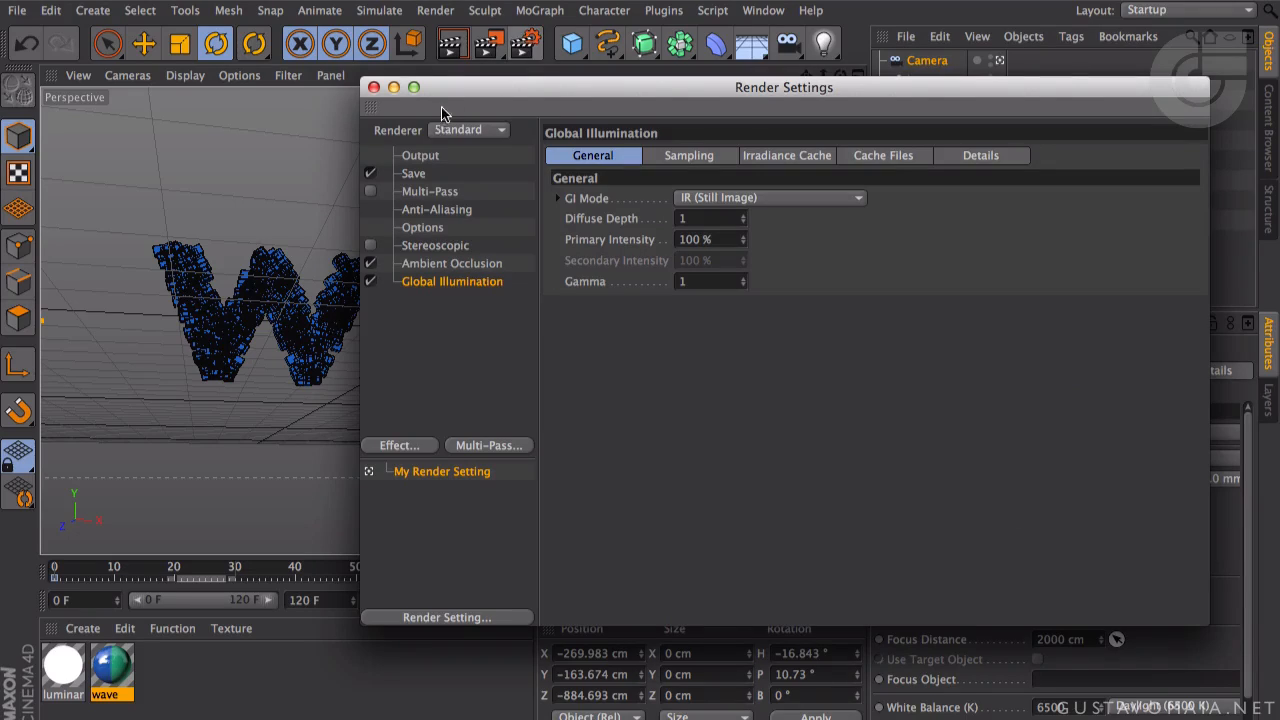
pyautogui.click(371, 282)
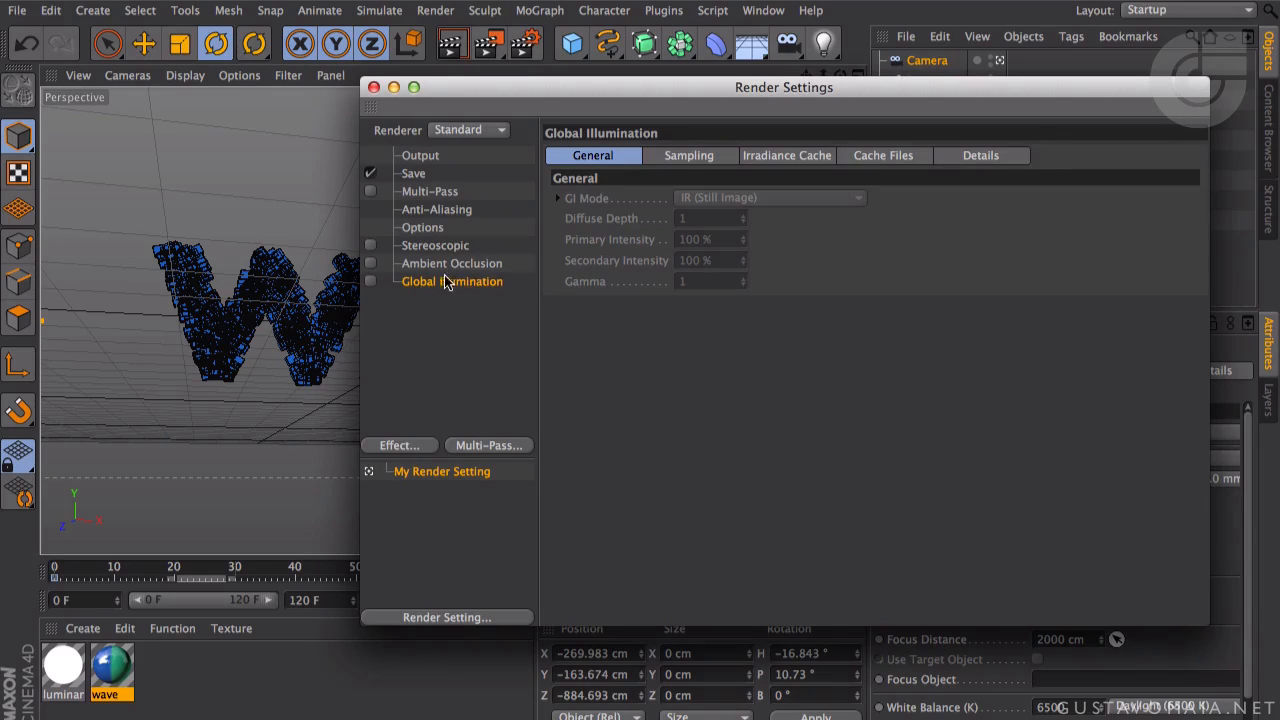
# - Set the render output width to 400 pixels with locked ratio and the frame range to All Frames
pyautogui.click(420, 156)
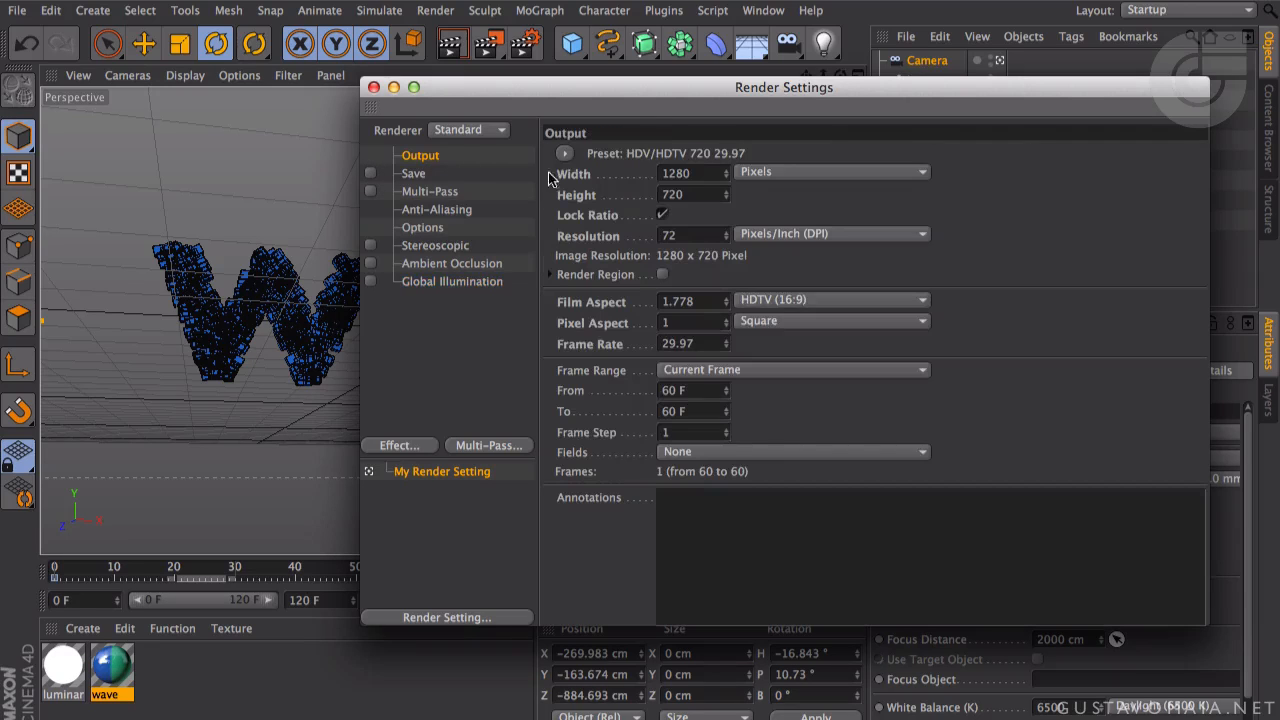
pyautogui.write('400')
pyautogui.press('Return')
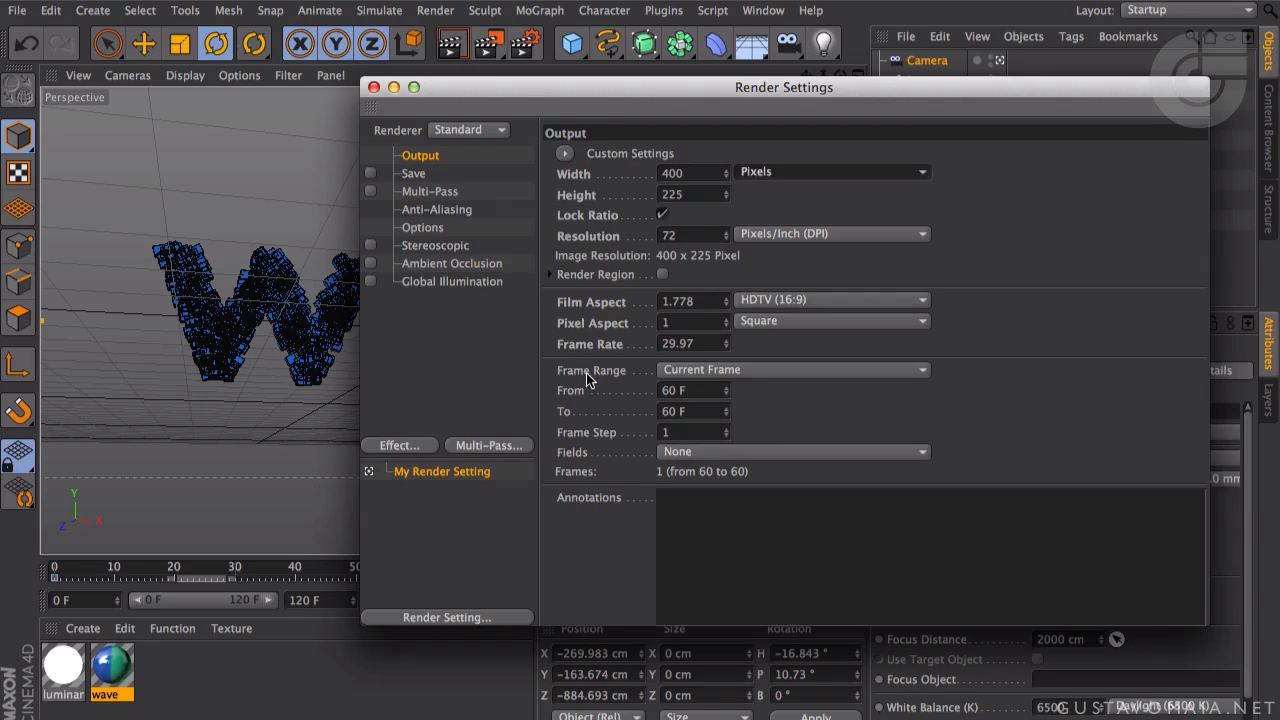
pyautogui.click(689, 372)
pyautogui.click(729, 433)
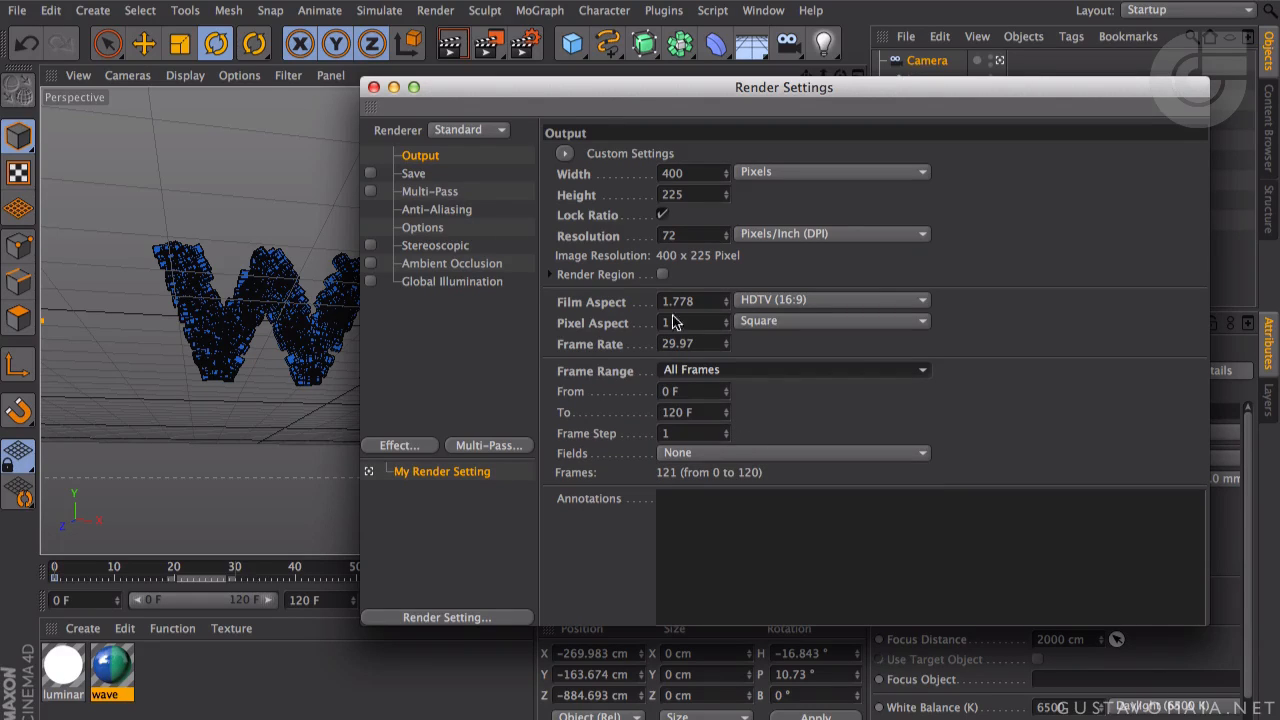
pyautogui.click(373, 87)
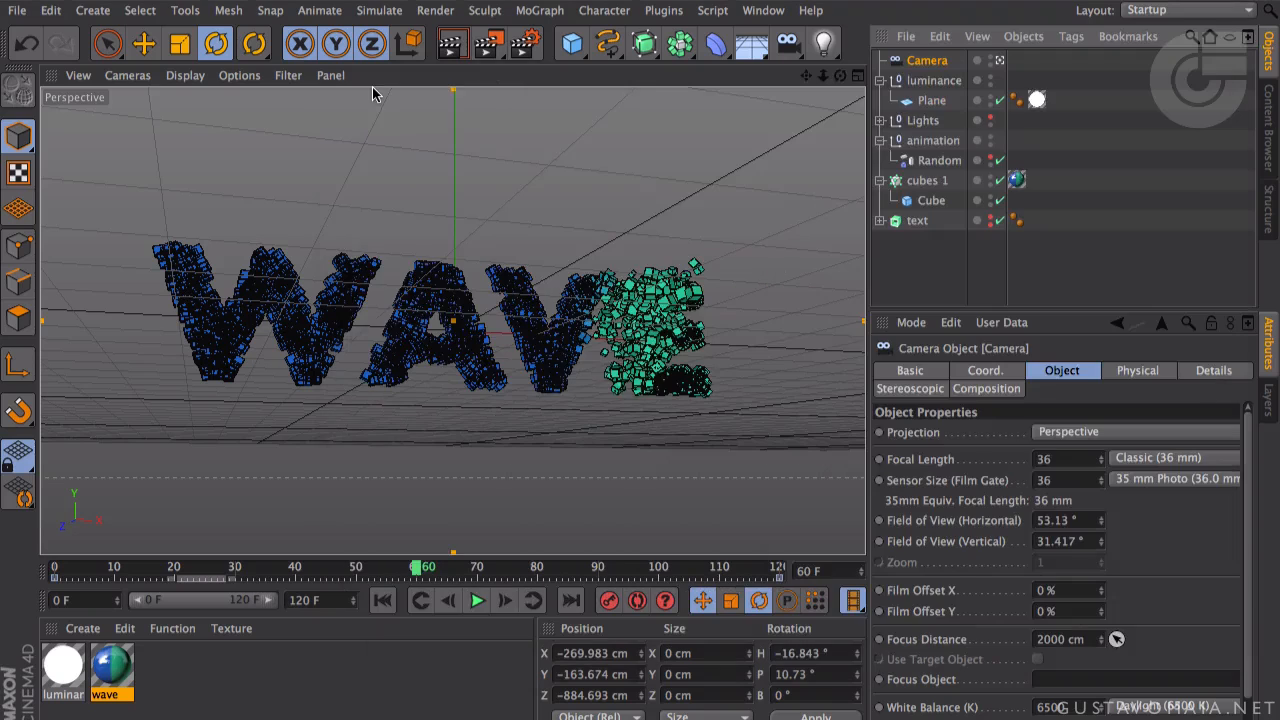
# - Render the full animation to the Picture Viewer without saving, and move the viewer window clear of the render tools
pyautogui.click(487, 47)
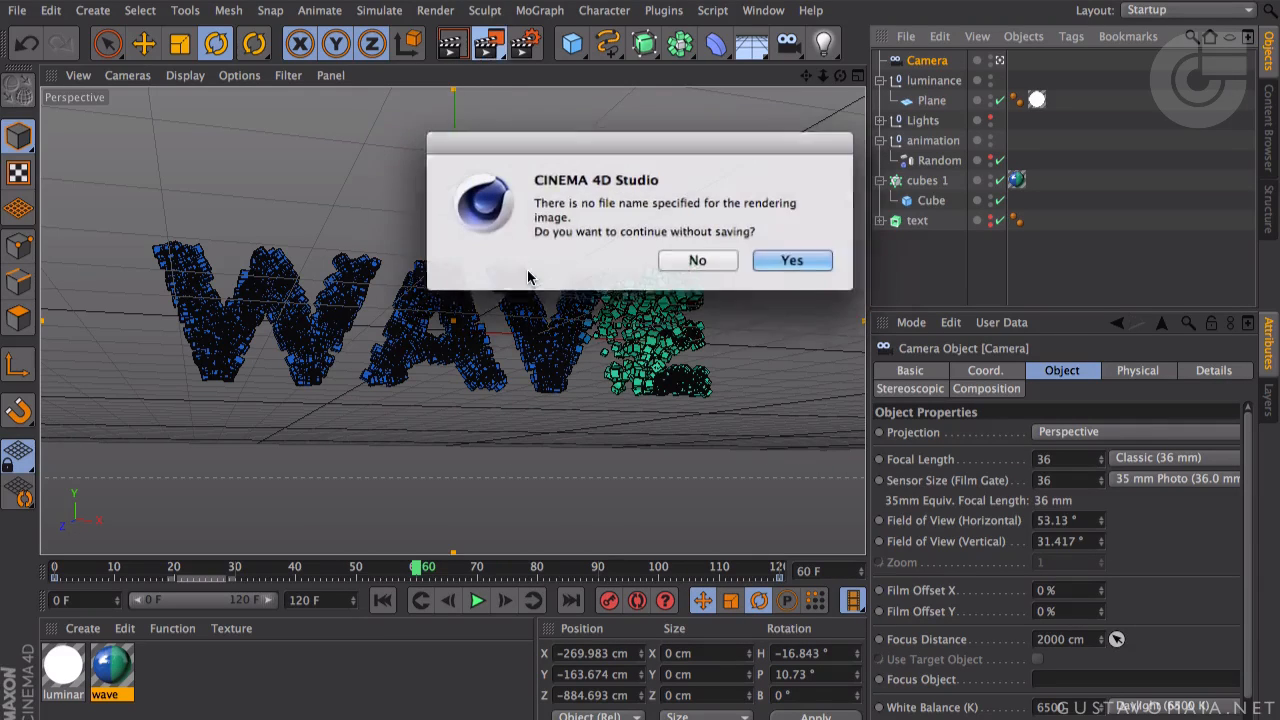
pyautogui.click(789, 262)
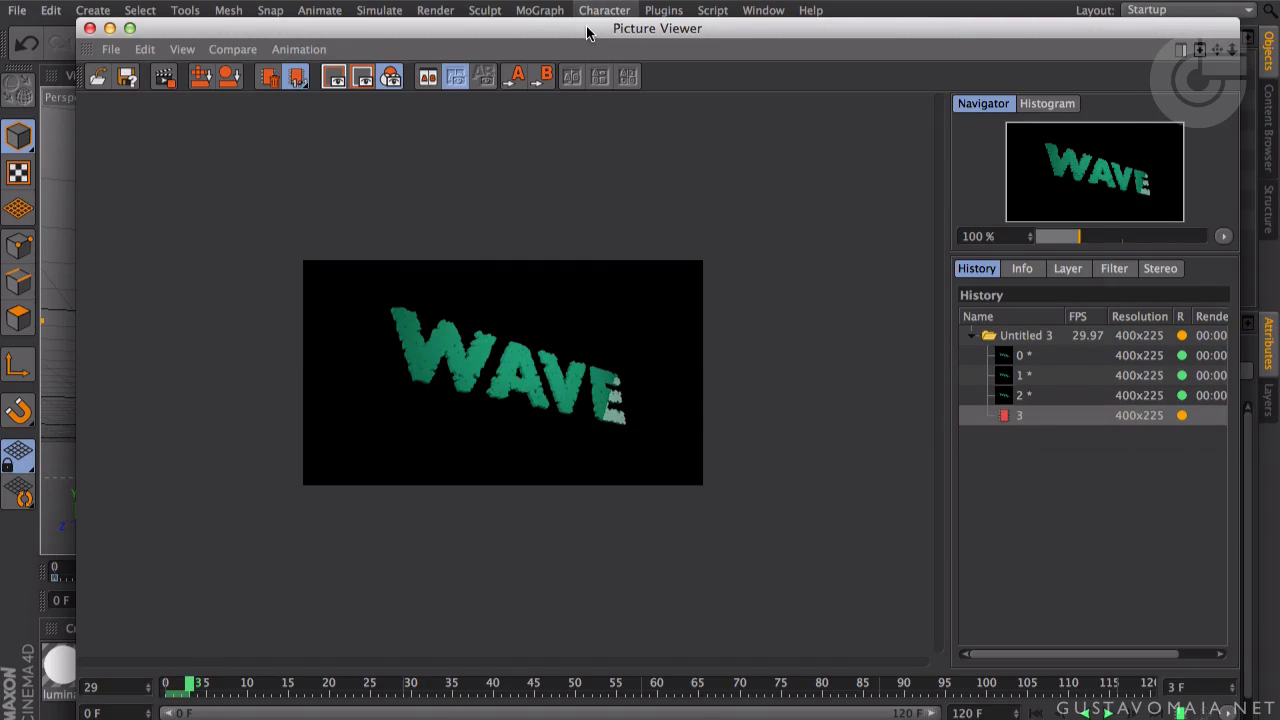
pyautogui.moveTo(586, 32); pyautogui.dragTo(628, 55)
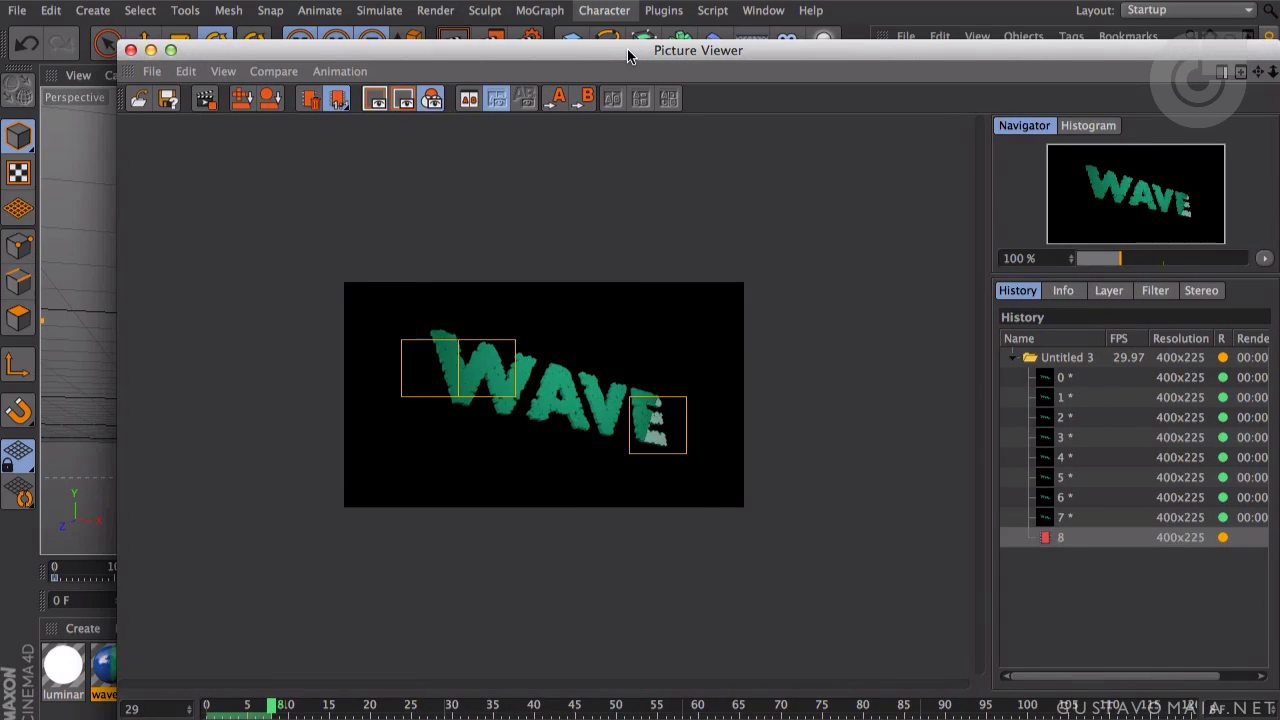
pyautogui.moveTo(631, 54); pyautogui.dragTo(617, 122)
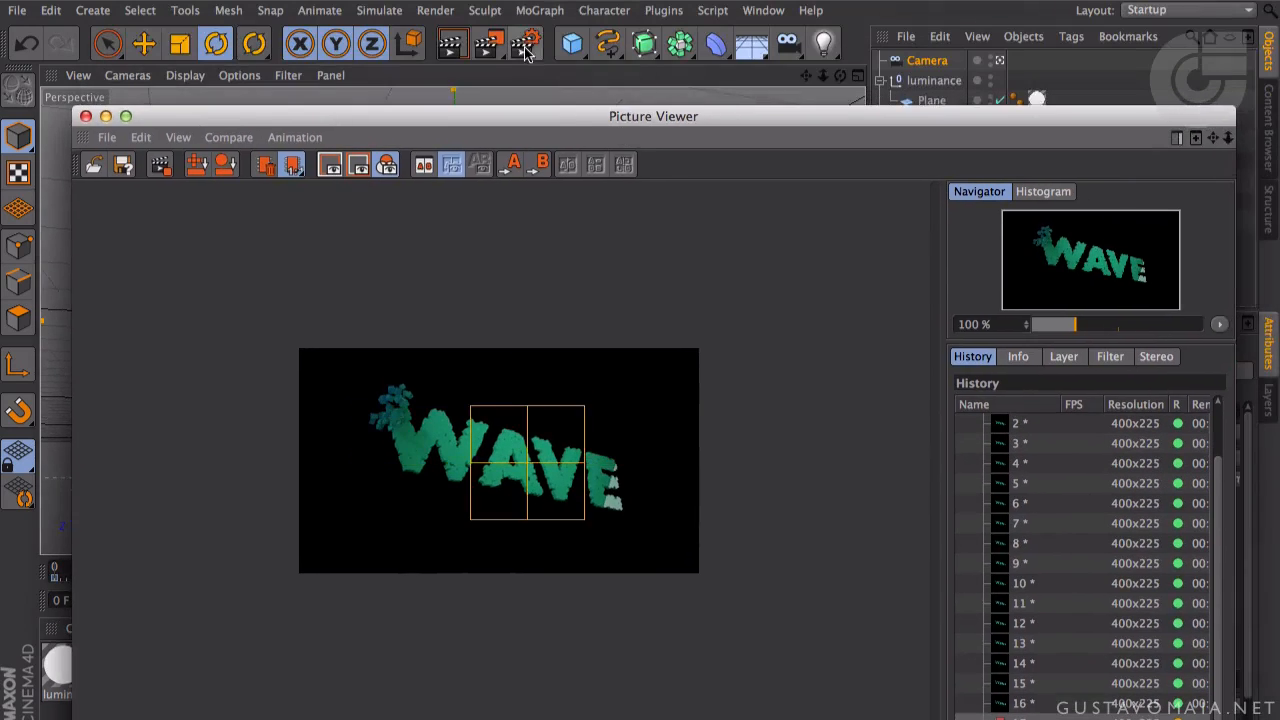
# - Look over the Make Preview options for a full render of all frames and cancel the dialog
pyautogui.click(490, 48)
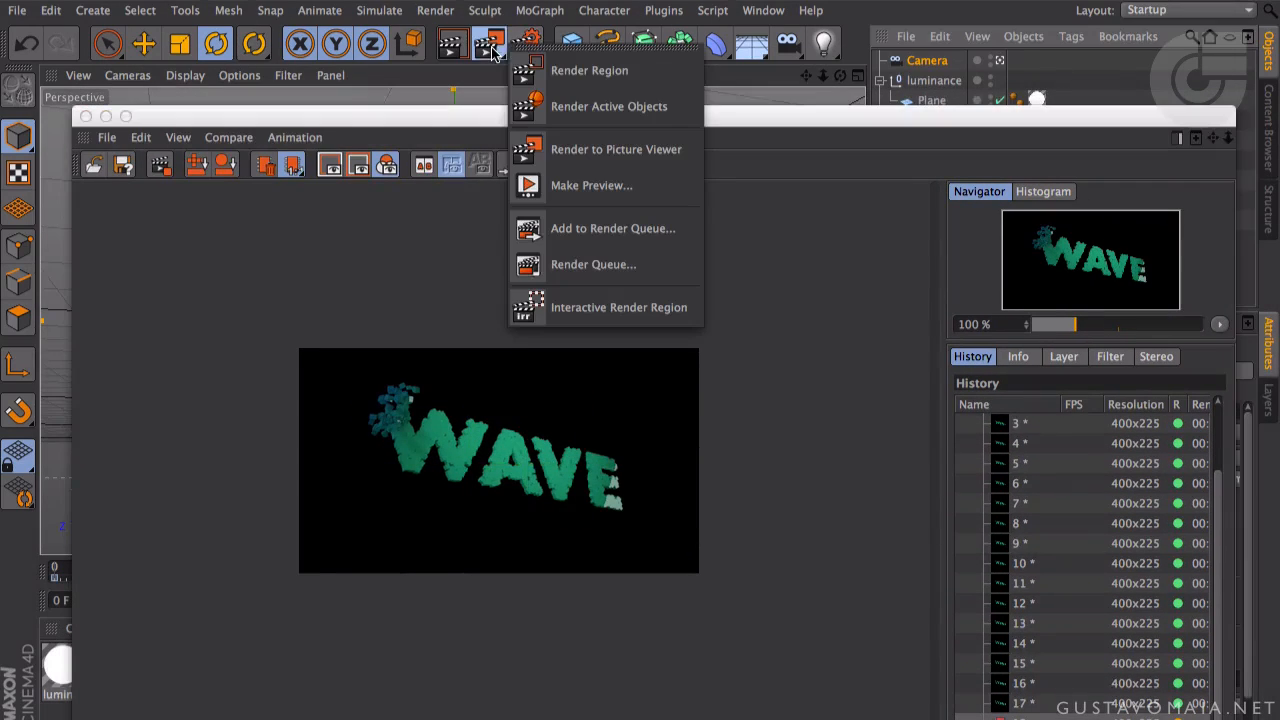
pyautogui.click(588, 190)
pyautogui.moveTo(540, 62); pyautogui.dragTo(666, 51)
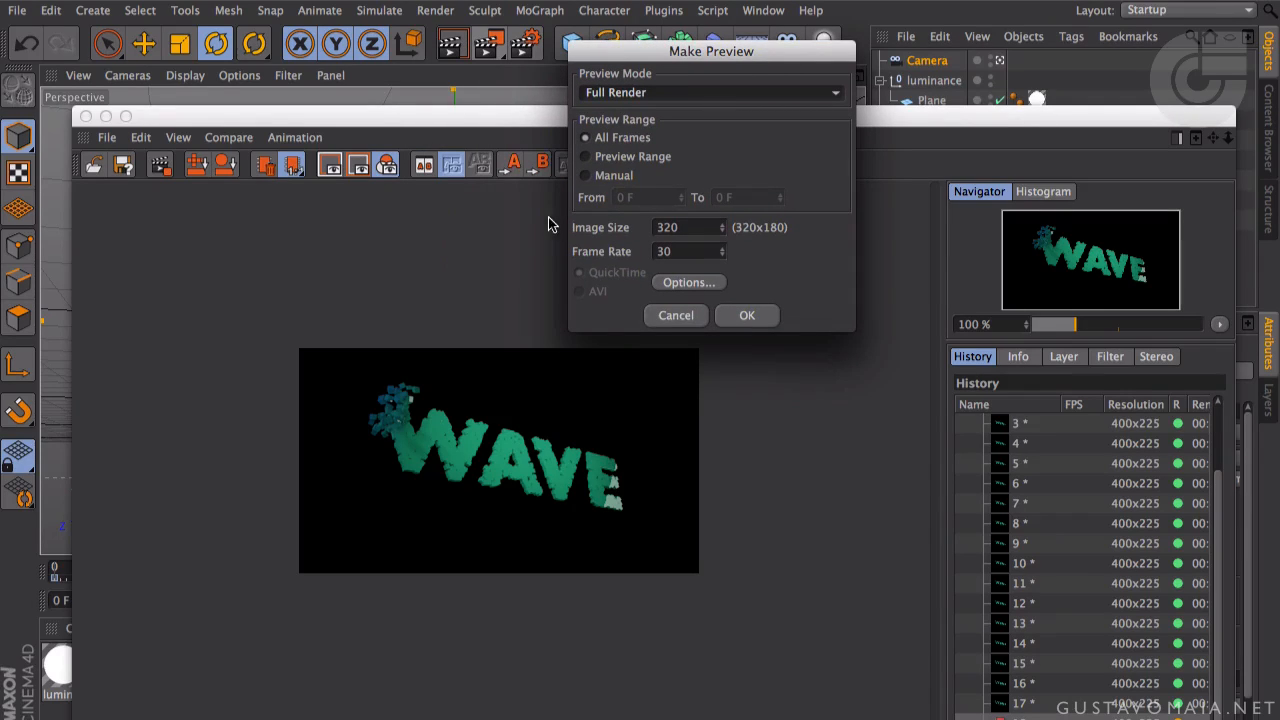
pyautogui.moveTo(697, 52); pyautogui.dragTo(752, 37)
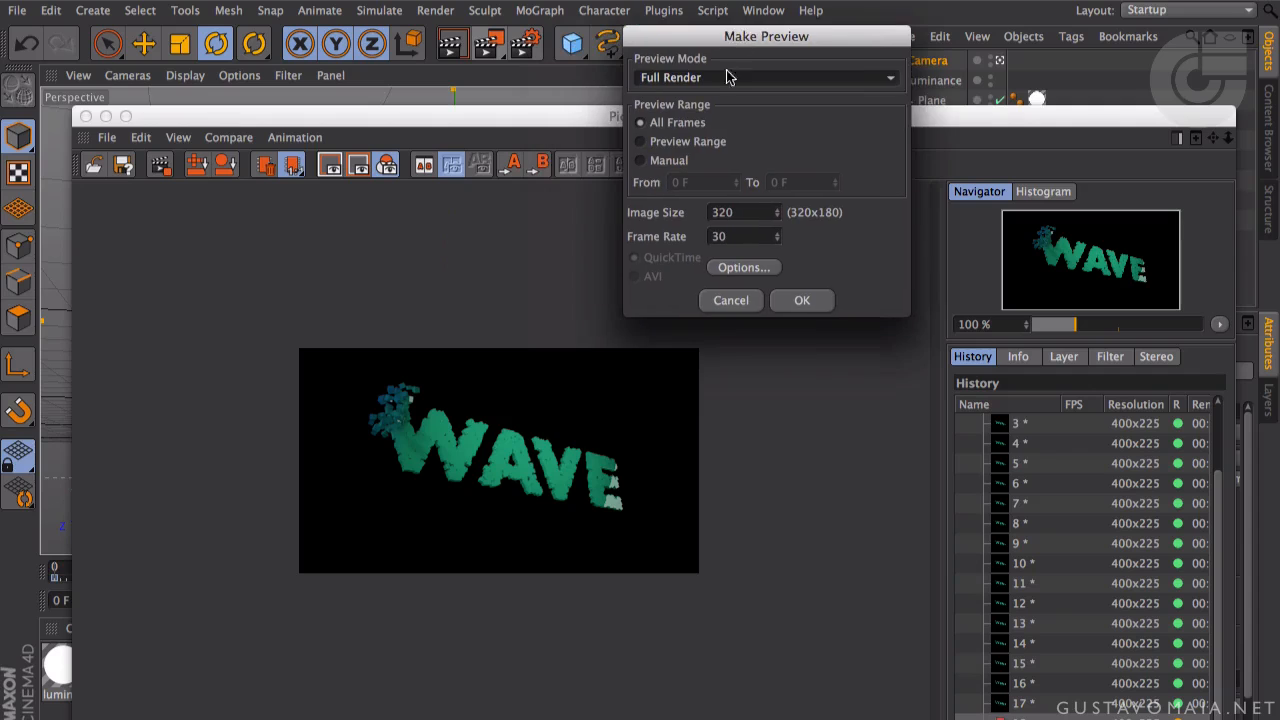
pyautogui.click(733, 302)
pyautogui.moveTo(660, 120); pyautogui.dragTo(664, 93)
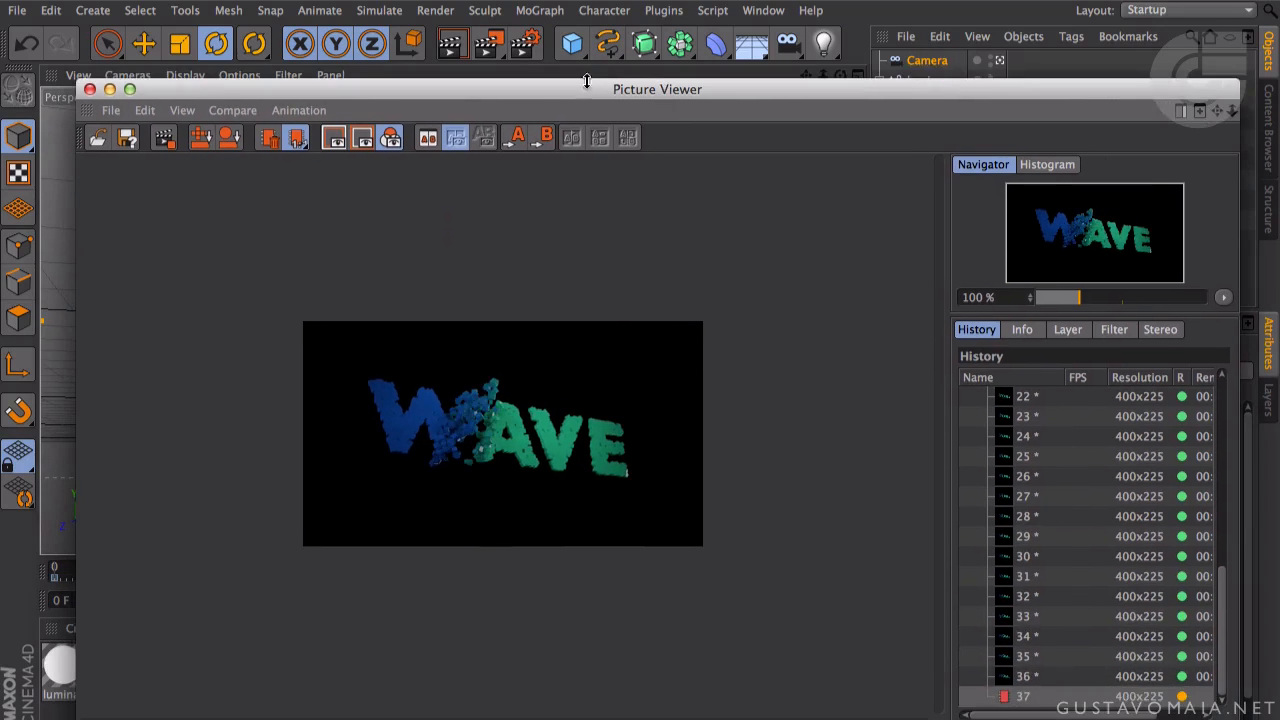
pyautogui.moveTo(489, 52); pyautogui.dragTo(573, 258)
pyautogui.moveTo(704, 275); pyautogui.dragTo(716, 275)
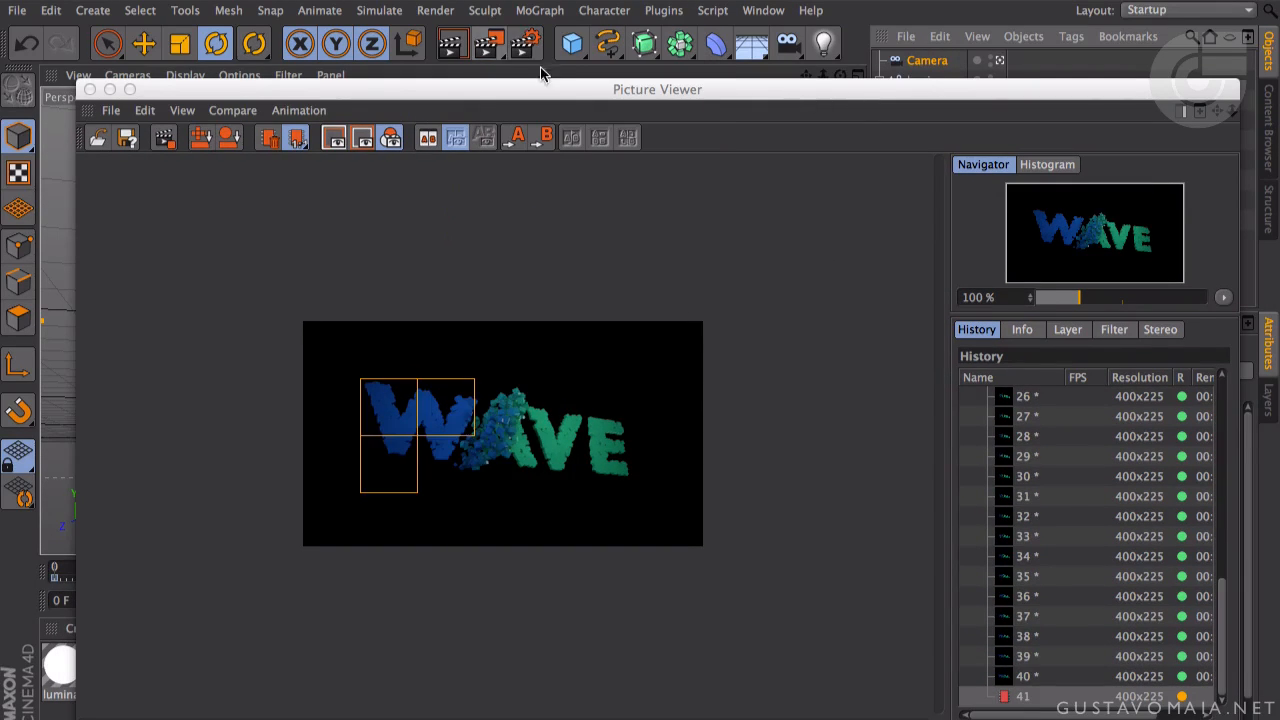
pyautogui.moveTo(497, 50); pyautogui.dragTo(406, 150)
pyautogui.moveTo(409, 94); pyautogui.dragTo(411, 39)
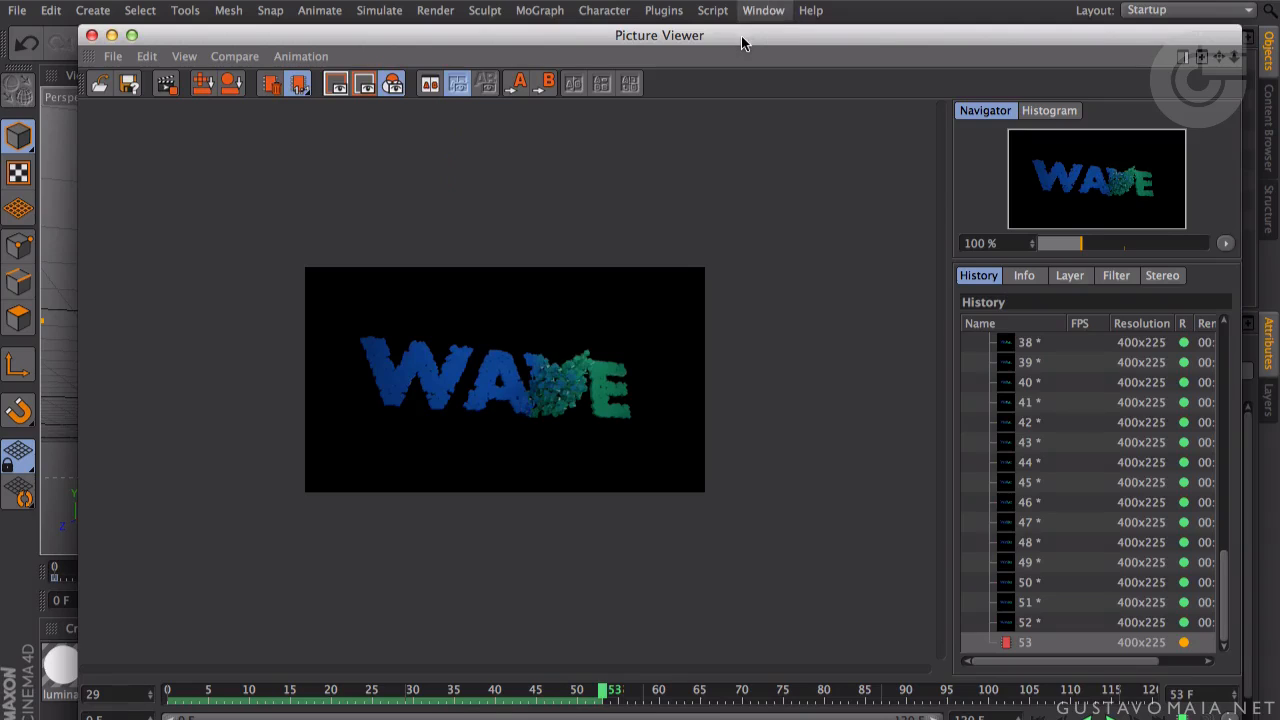
# - Move the Picture Viewer so its timeline is in view and follow the frames being rendered
pyautogui.moveTo(741, 35); pyautogui.dragTo(713, 5)
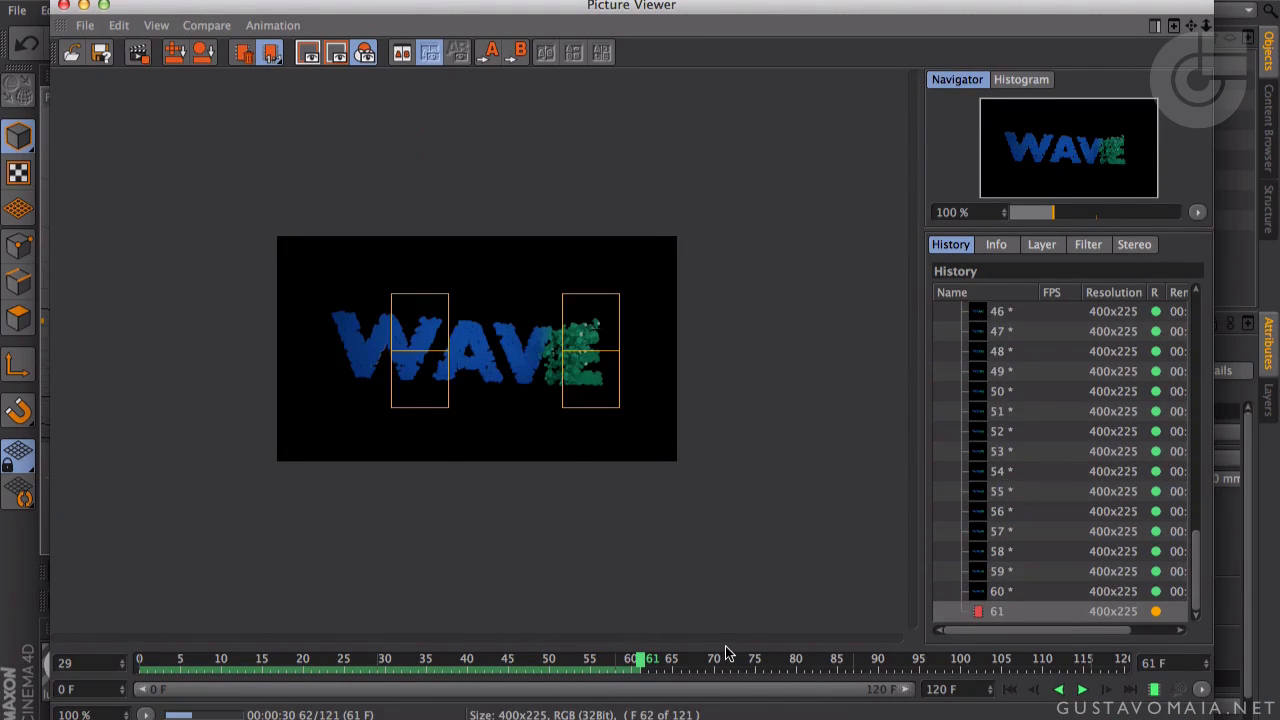
pyautogui.click(641, 662)
pyautogui.moveTo(641, 662); pyautogui.dragTo(728, 664)
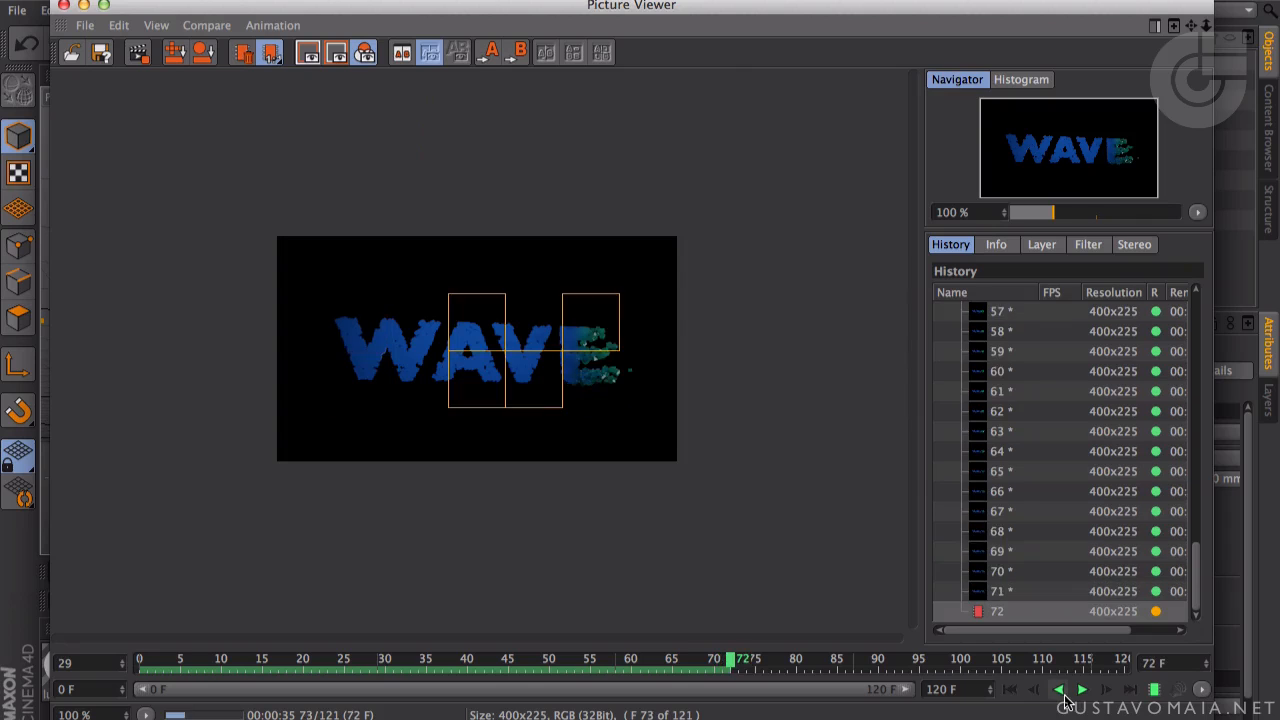
# - Review the Make Preview mode, range and image size settings again and close them without making a preview
pyautogui.moveTo(525, 12); pyautogui.dragTo(521, 71)
pyautogui.click(492, 43)
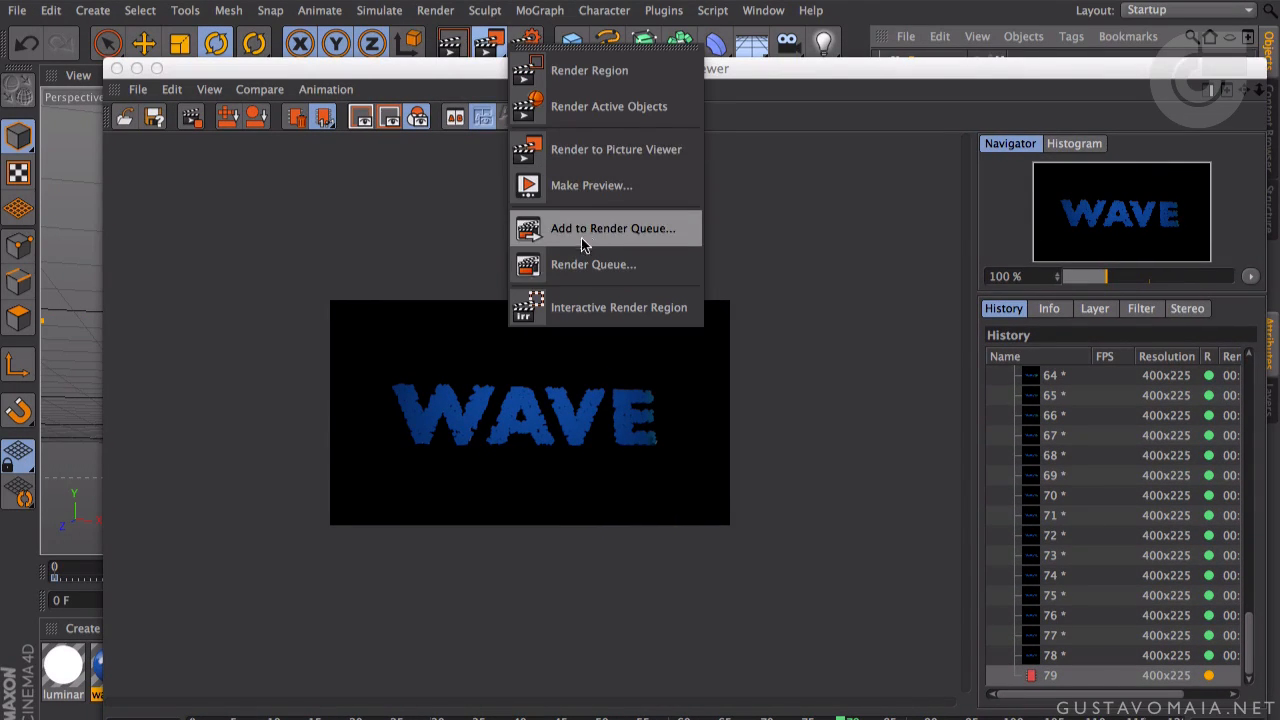
pyautogui.click(600, 185)
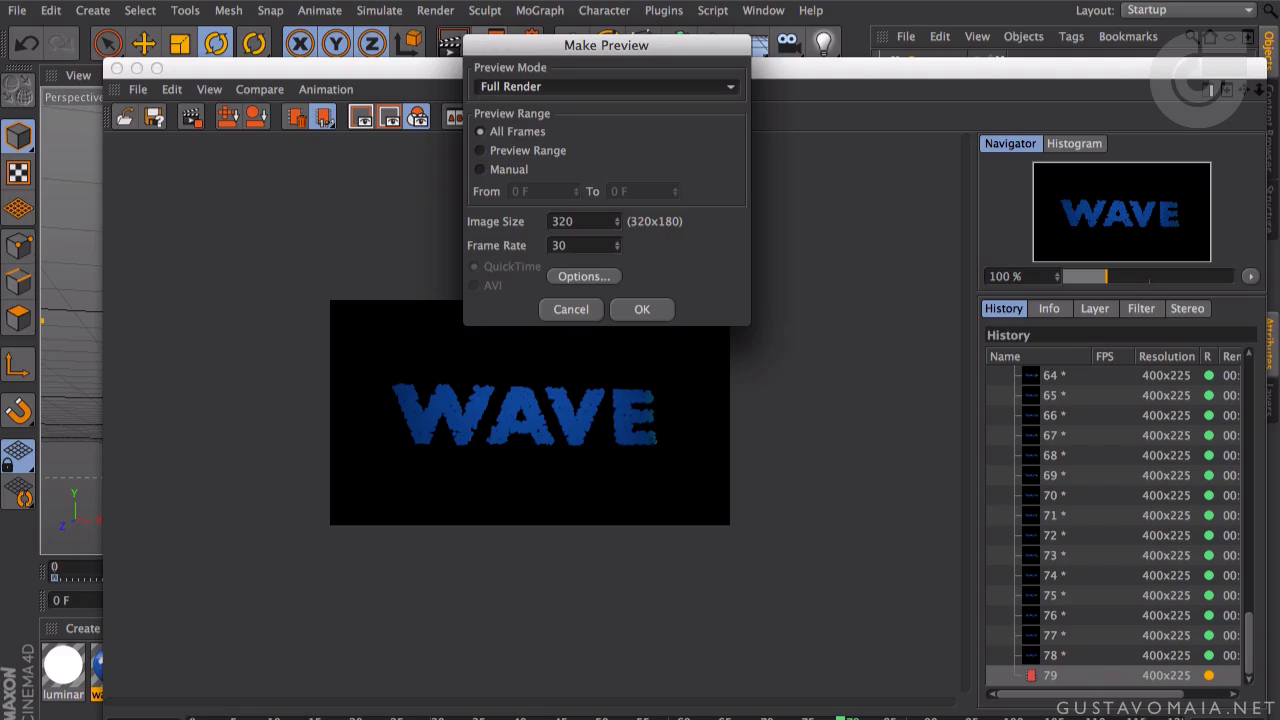
pyautogui.click(591, 311)
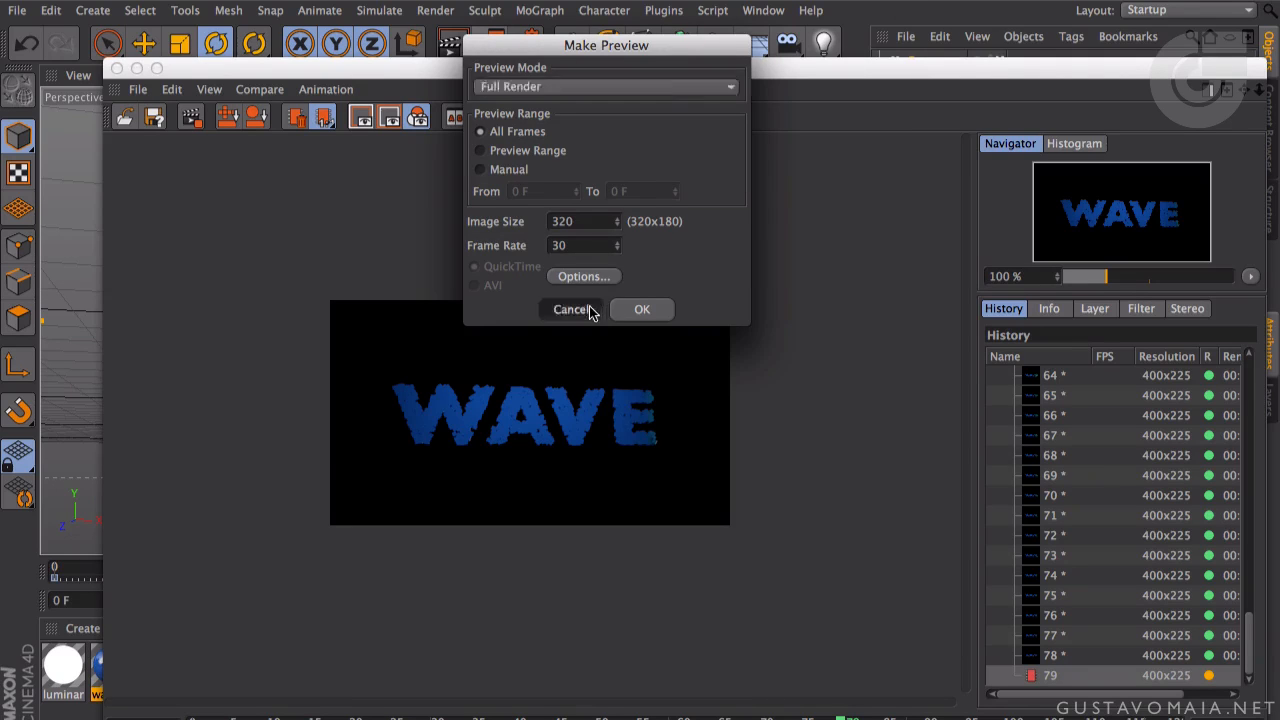
# - Scrub the rendered frames back to frame 0, play the animation in the Picture Viewer, and close the viewer
pyautogui.moveTo(757, 68); pyautogui.dragTo(709, 0)
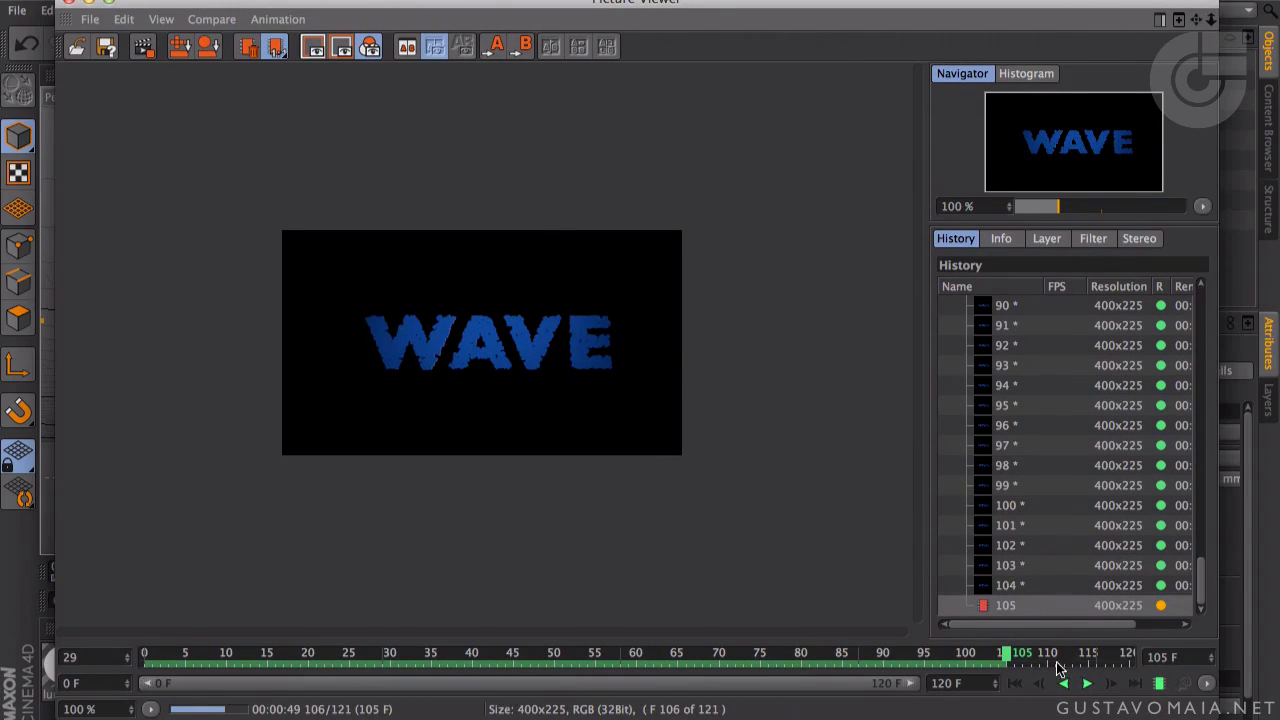
pyautogui.moveTo(1010, 655); pyautogui.dragTo(510, 655)
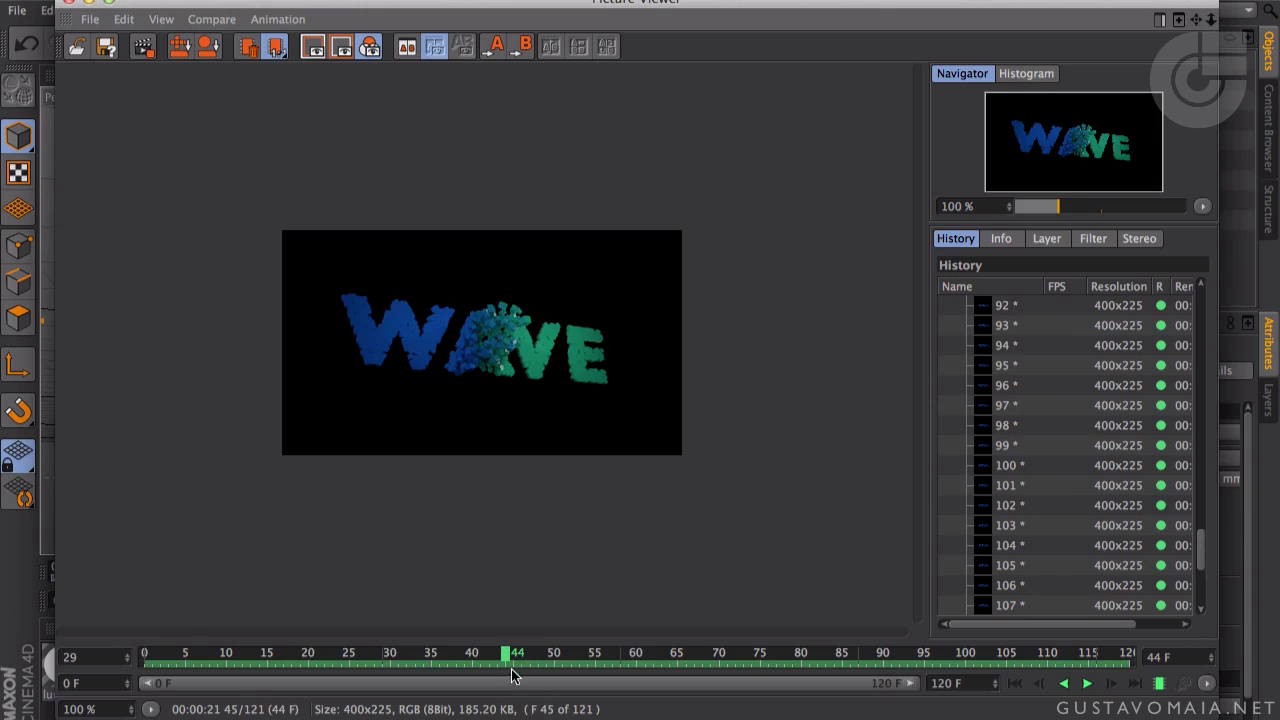
pyautogui.moveTo(517, 655); pyautogui.dragTo(147, 655)
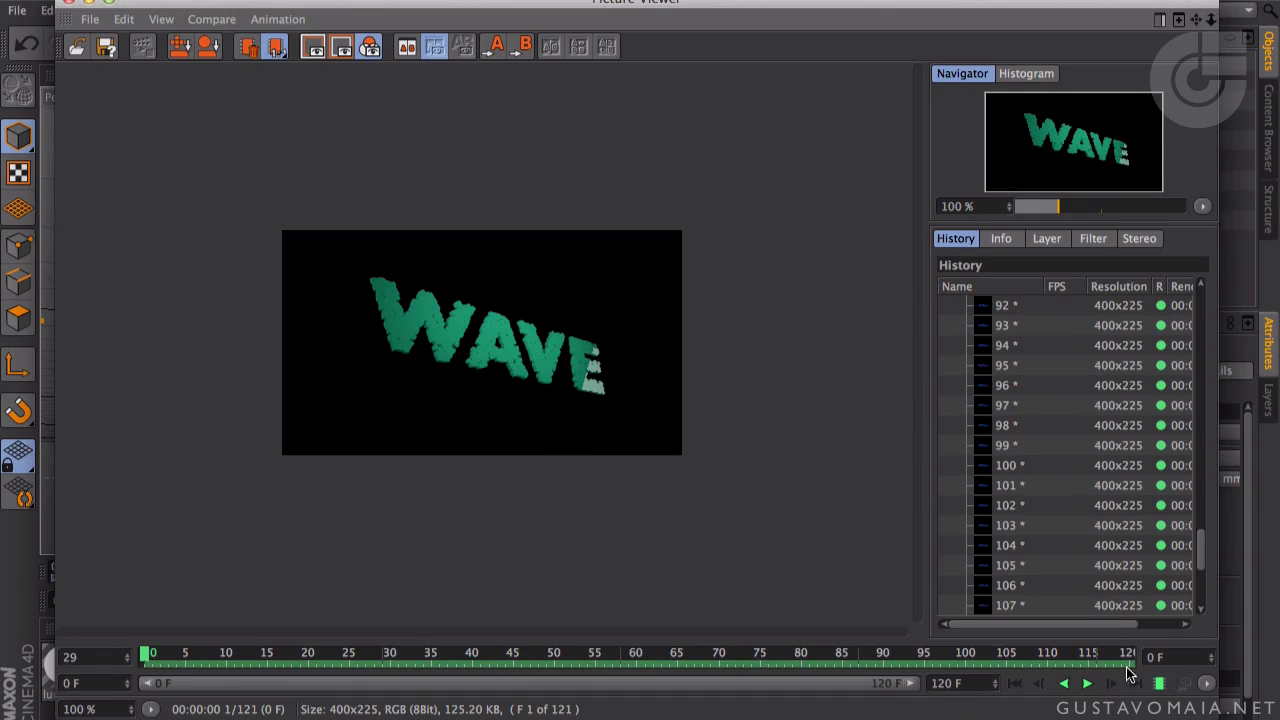
pyautogui.click(1088, 684)
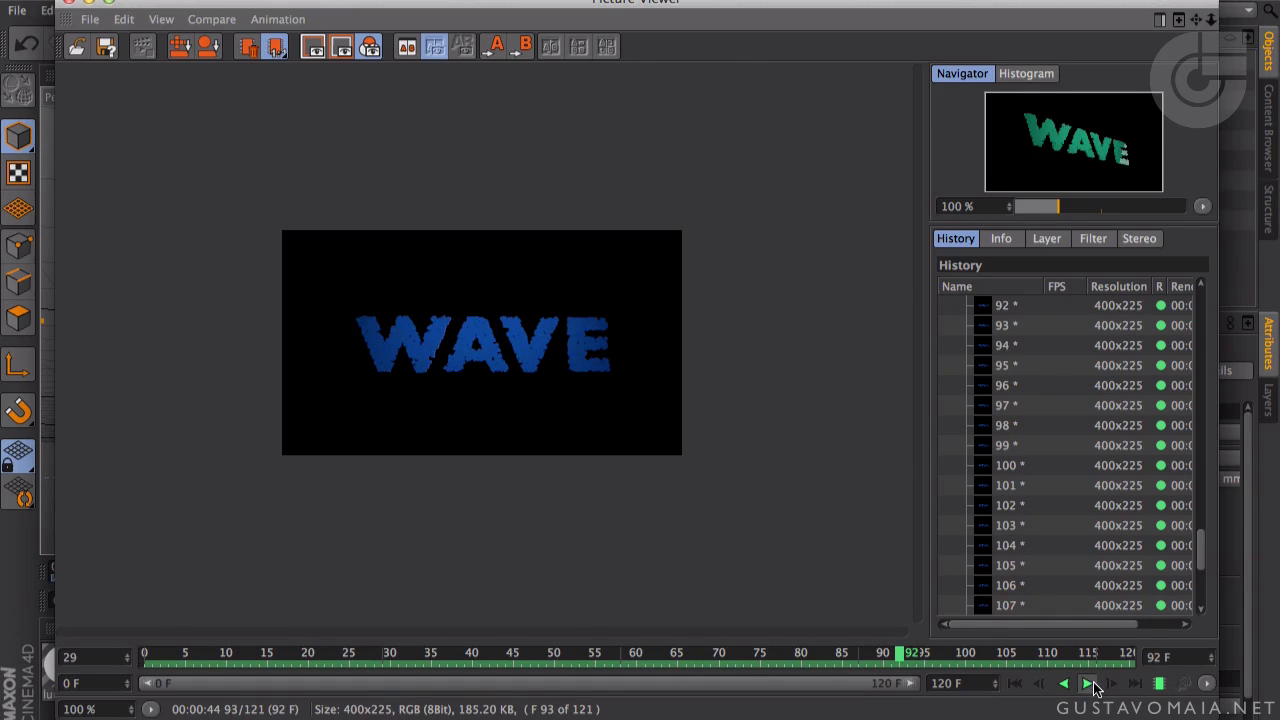
pyautogui.click(68, 4)
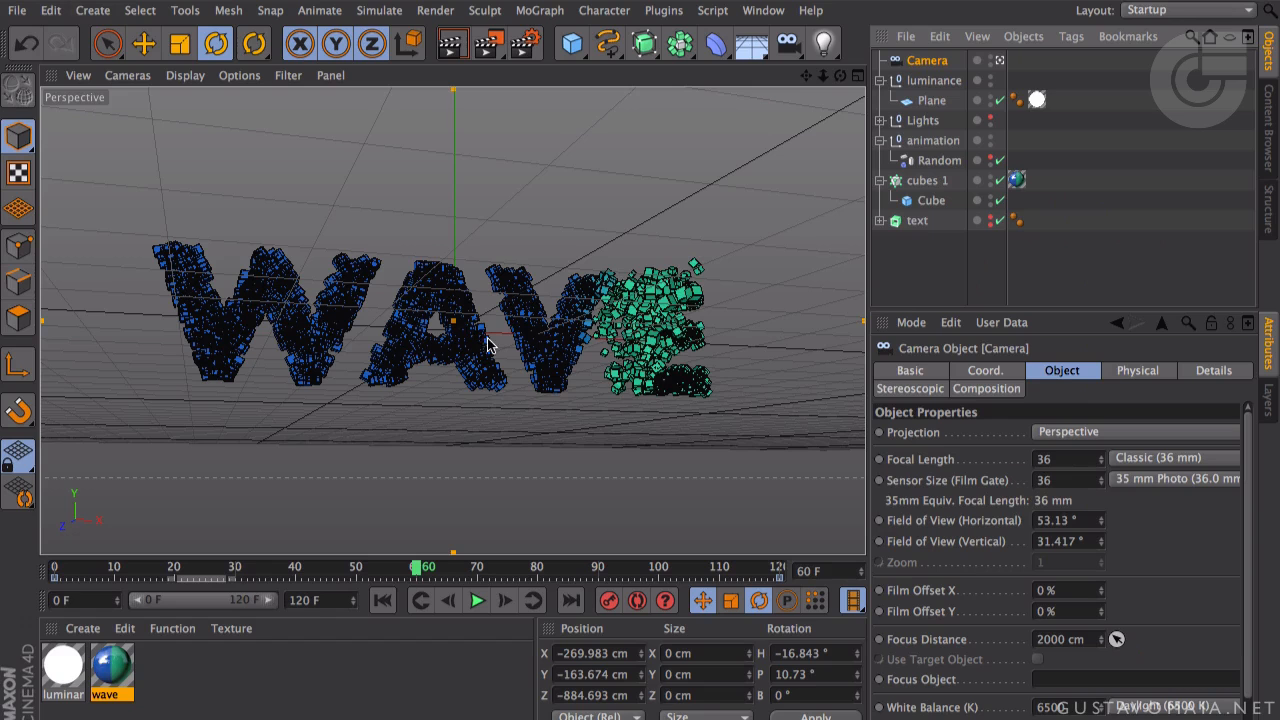
# - At frame 35, replace the existing camera with a new Target Camera
pyautogui.moveTo(432, 571); pyautogui.dragTo(264, 548)
pyautogui.press('Delete')
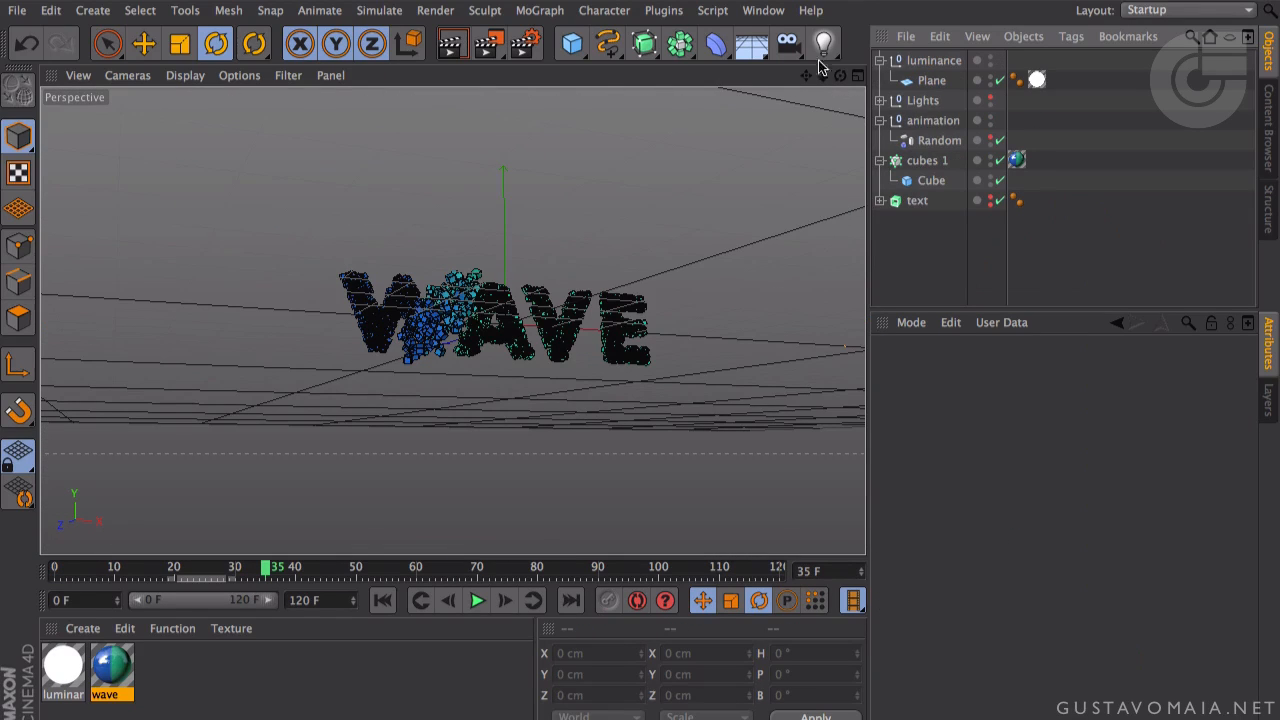
pyautogui.moveTo(791, 49); pyautogui.dragTo(911, 108)
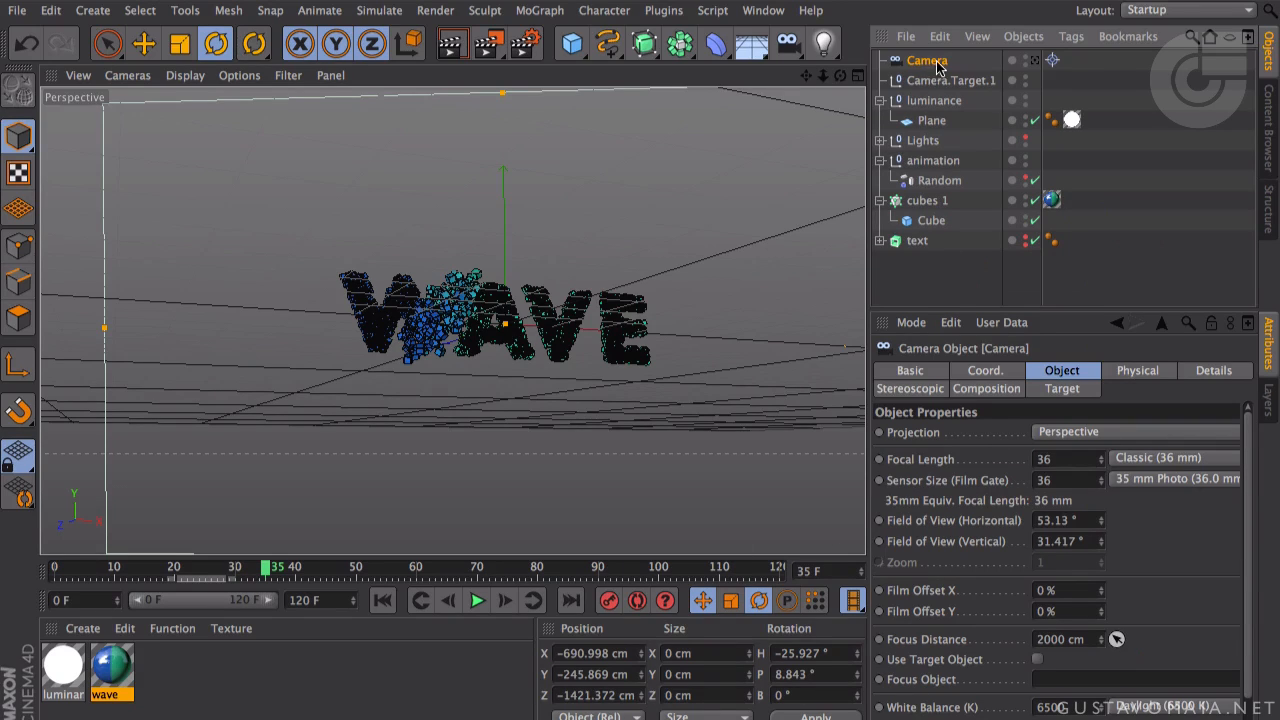
# - Set the new camera's X, Y and Z position to 0 cm
pyautogui.click(606, 653)
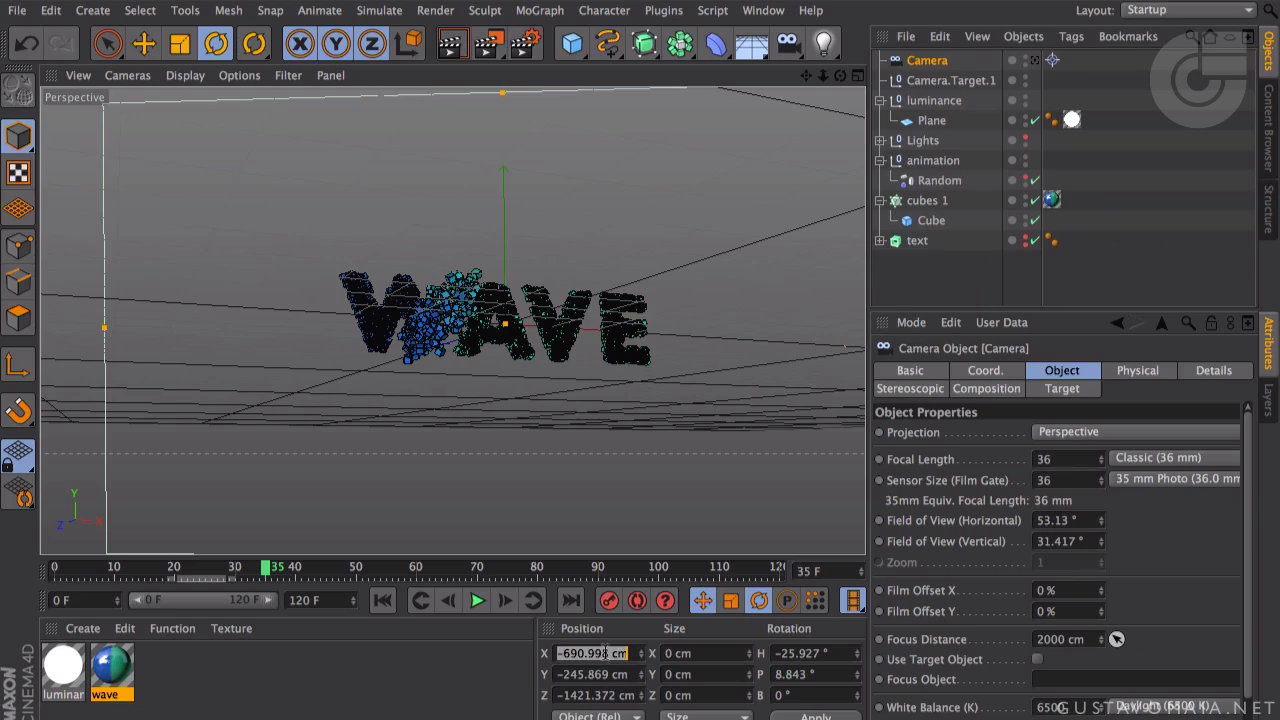
pyautogui.write('0')
pyautogui.press('Tab')
pyautogui.write('0')
pyautogui.press('Tab')
pyautogui.write('0')
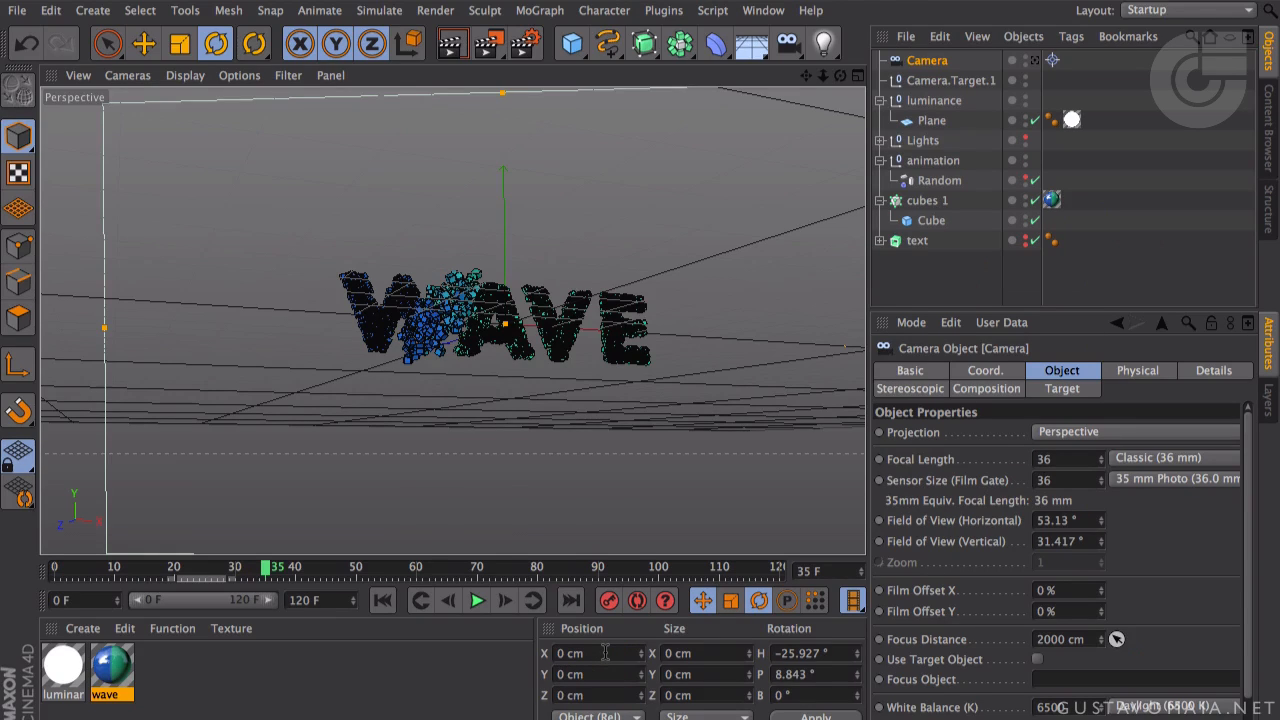
pyautogui.press('Return')
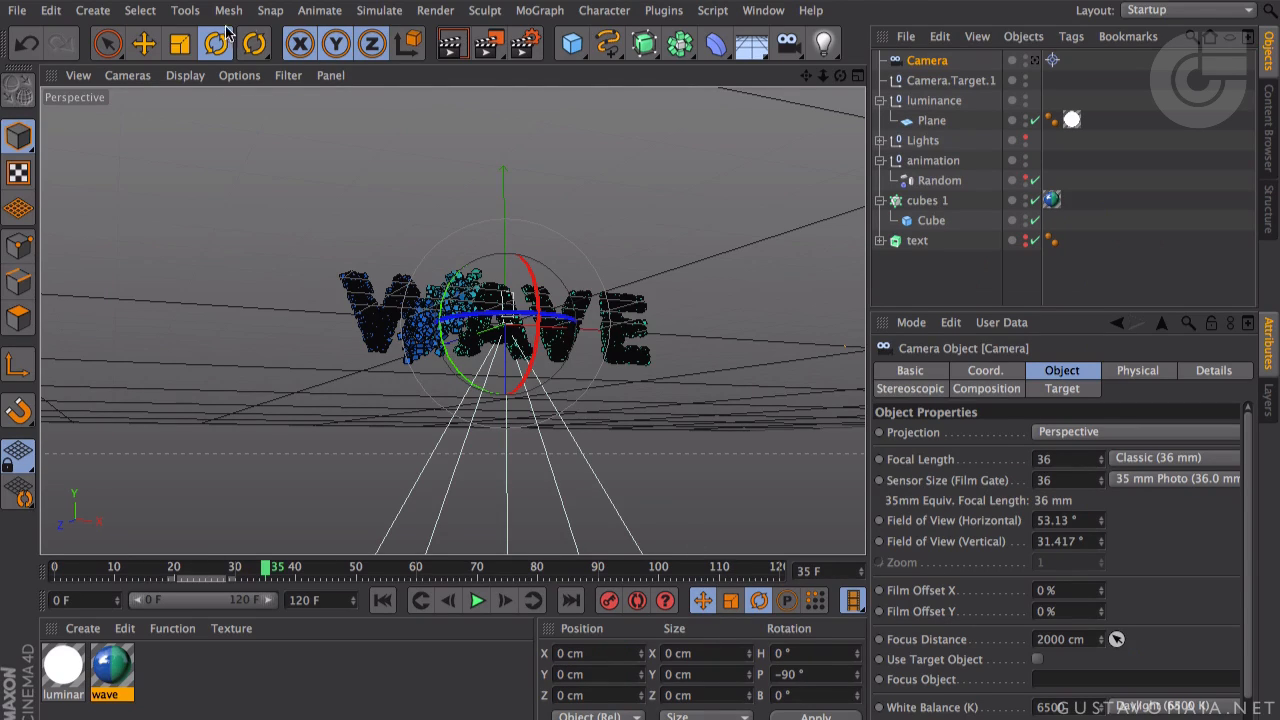
# - Move the camera back along its Z axis to about -913 cm and look through it in the Perspective view
pyautogui.click(143, 43)
pyautogui.moveTo(468, 348); pyautogui.dragTo(643, 294)
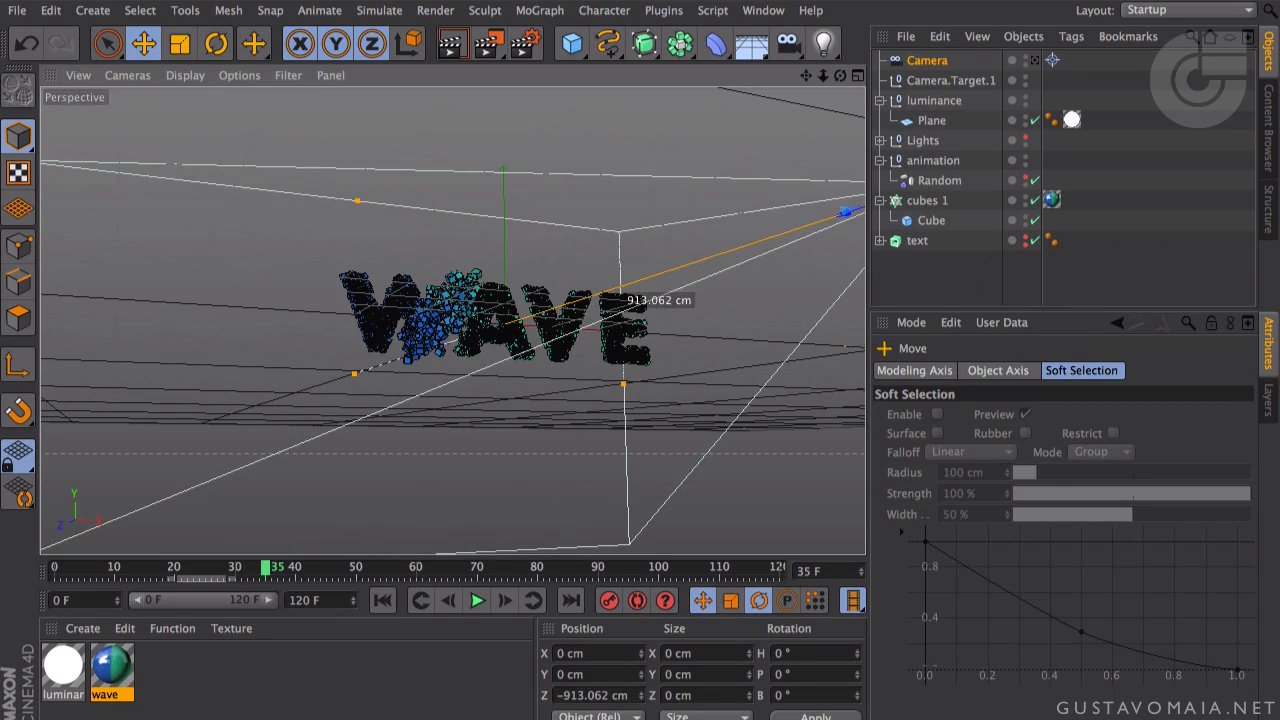
pyautogui.click(135, 88)
pyautogui.moveTo(163, 126)
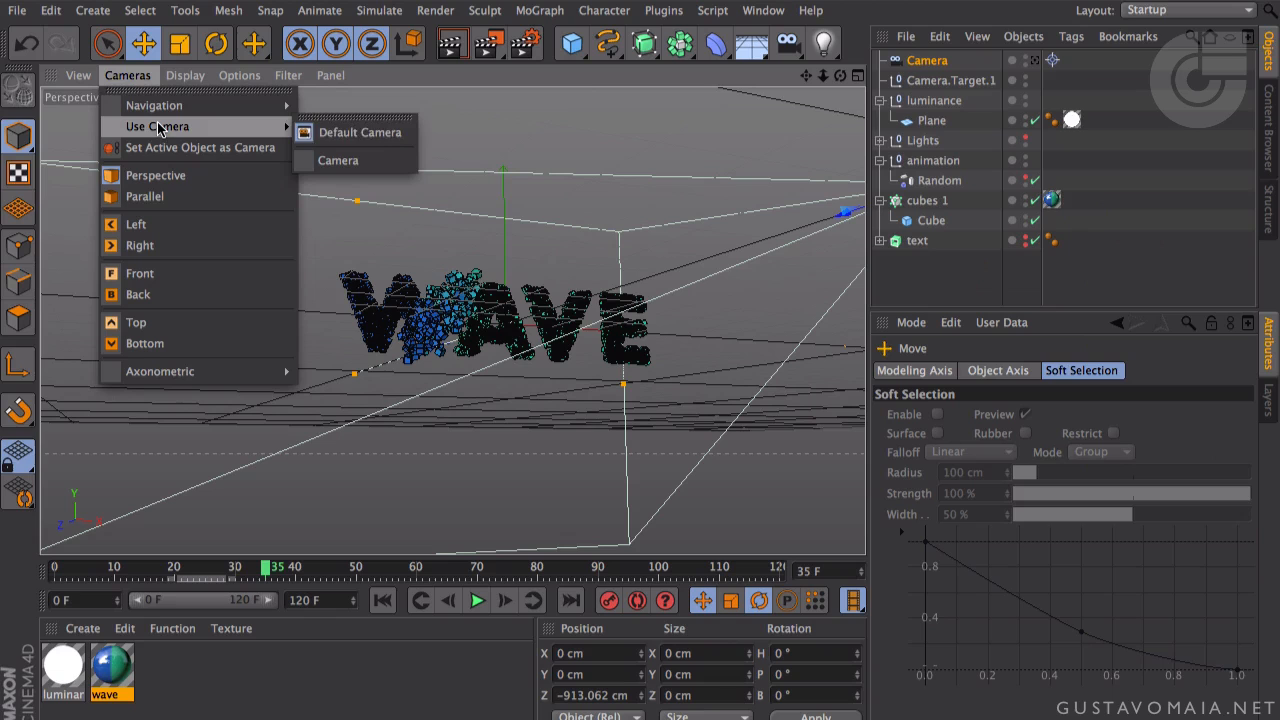
pyautogui.click(371, 160)
# - In the Top view, pull the camera back to about Z -1680 cm and record its keyframe at frame 120
pyautogui.middleClick(449, 285)
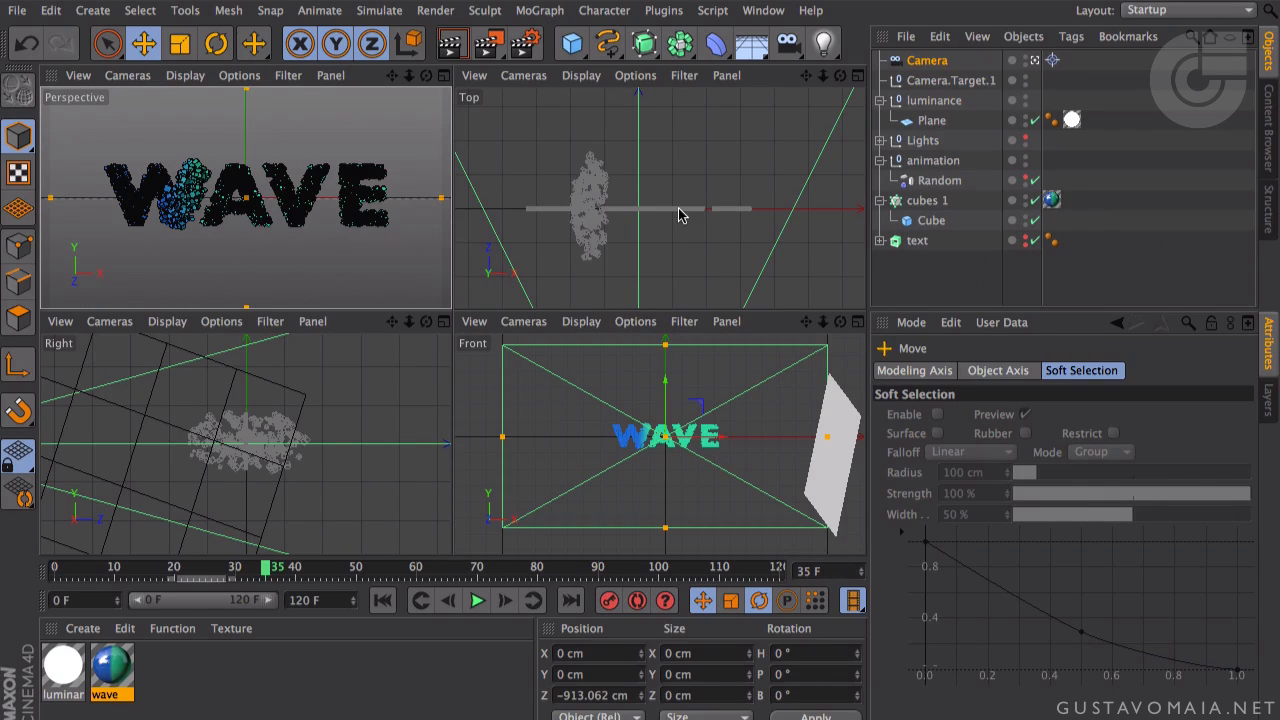
pyautogui.keyDown('alt'); pyautogui.moveTo(608, 218); pyautogui.dragTo(147, 172, button='middle'); pyautogui.keyUp('alt')
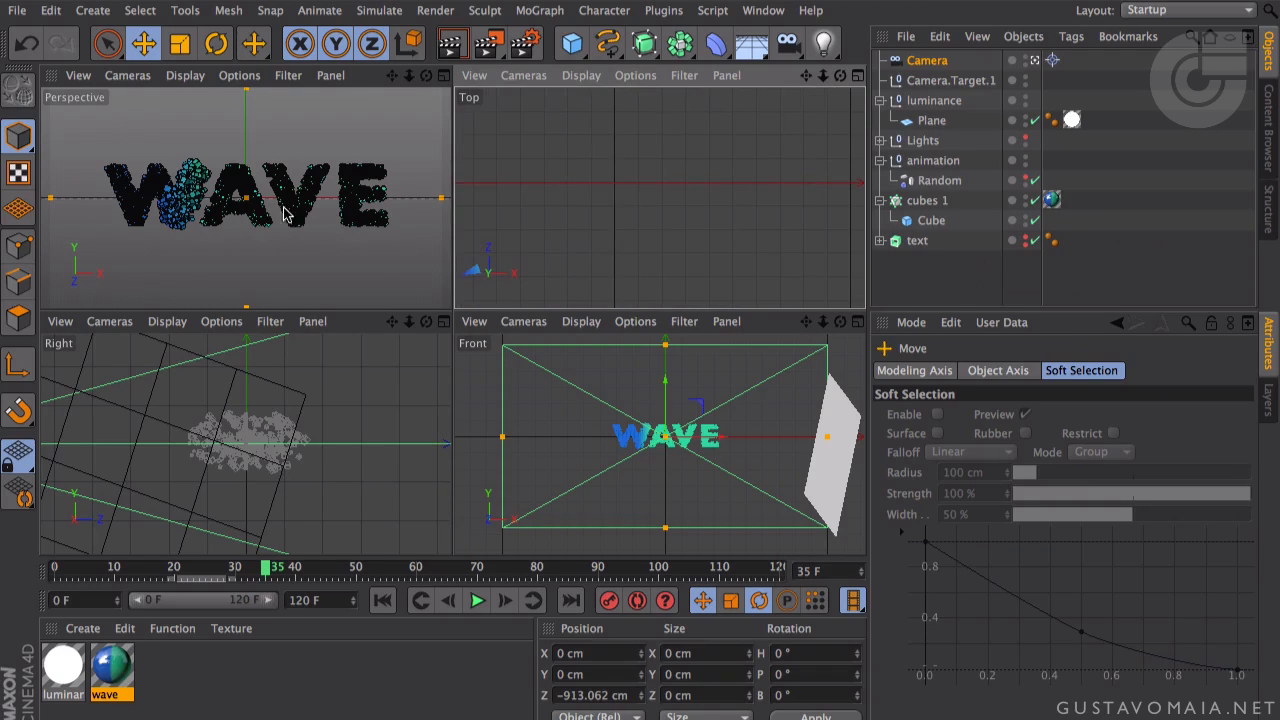
pyautogui.moveTo(453, 201); pyautogui.dragTo(439, 201)
pyautogui.keyDown('alt'); pyautogui.moveTo(607, 222); pyautogui.dragTo(611, 225, button='right'); pyautogui.keyUp('alt')
pyautogui.keyDown('alt'); pyautogui.moveTo(611, 225); pyautogui.dragTo(608, 174, button='middle'); pyautogui.keyUp('alt')
pyautogui.keyDown('alt'); pyautogui.moveTo(608, 174); pyautogui.dragTo(643, 200, button='right'); pyautogui.keyUp('alt')
pyautogui.keyDown('alt'); pyautogui.moveTo(643, 203); pyautogui.dragTo(643, 232, button='middle'); pyautogui.keyUp('alt')
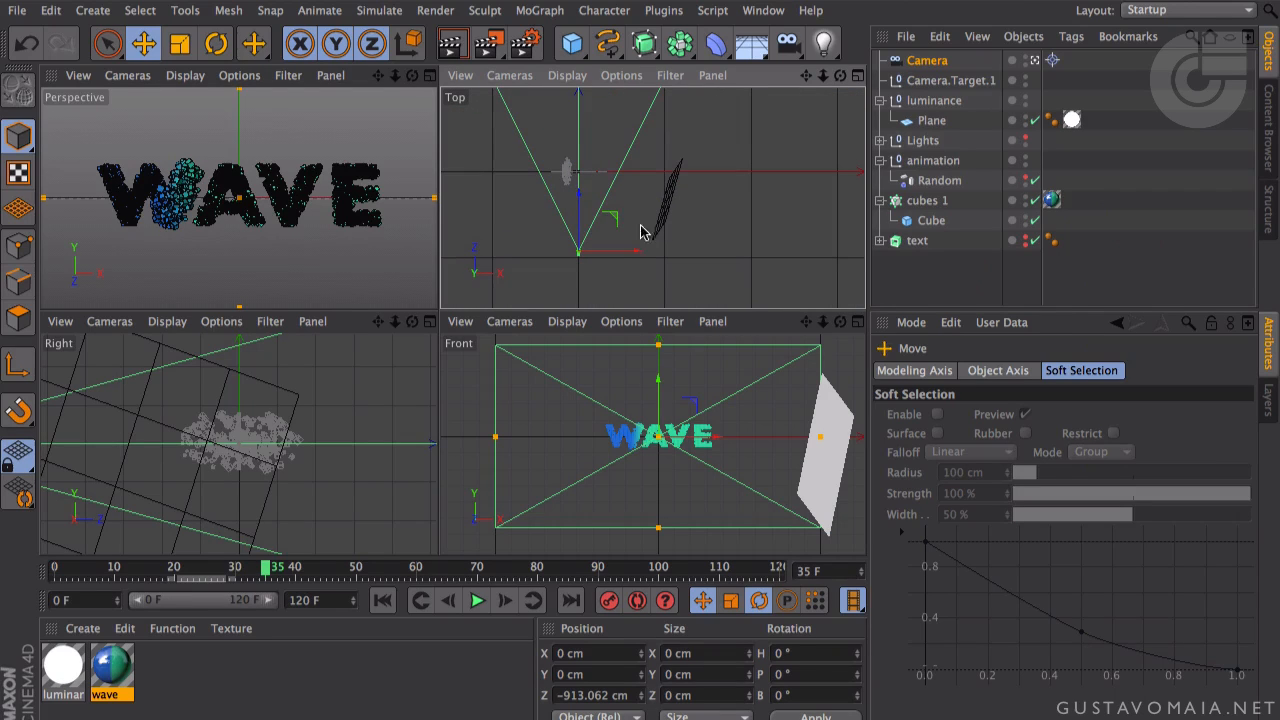
pyautogui.moveTo(575, 200); pyautogui.dragTo(582, 270)
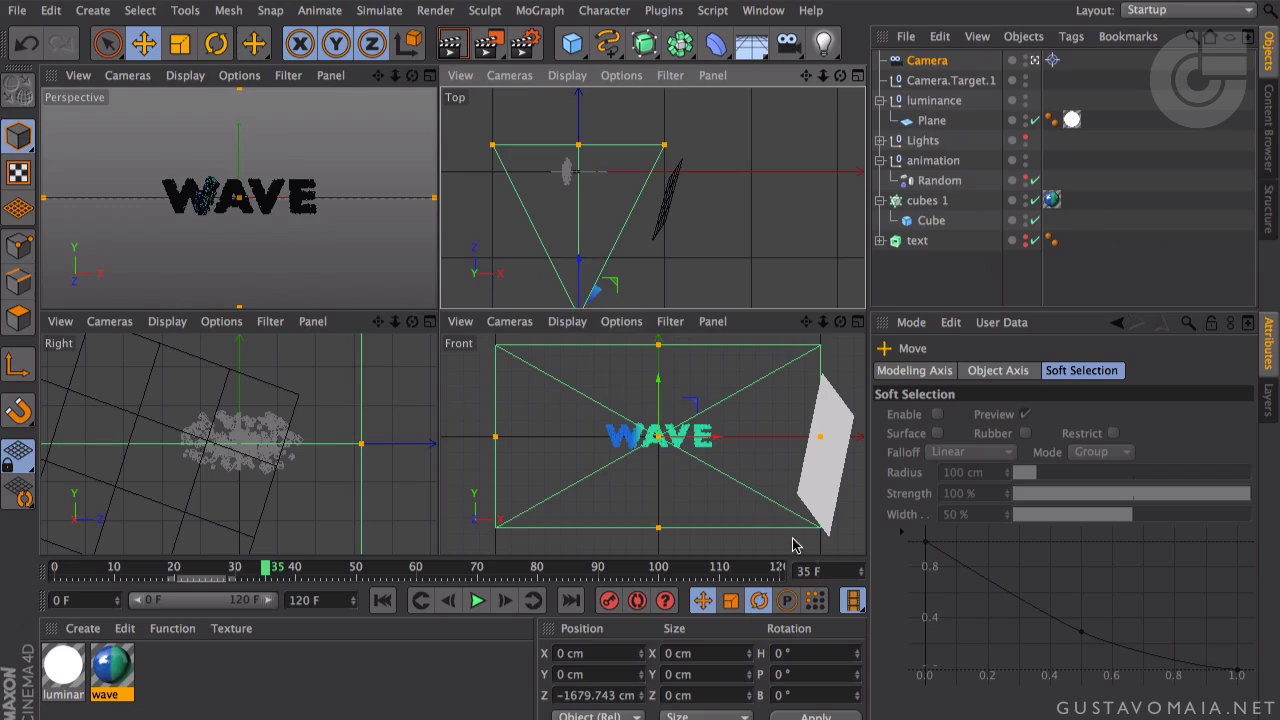
pyautogui.click(782, 569)
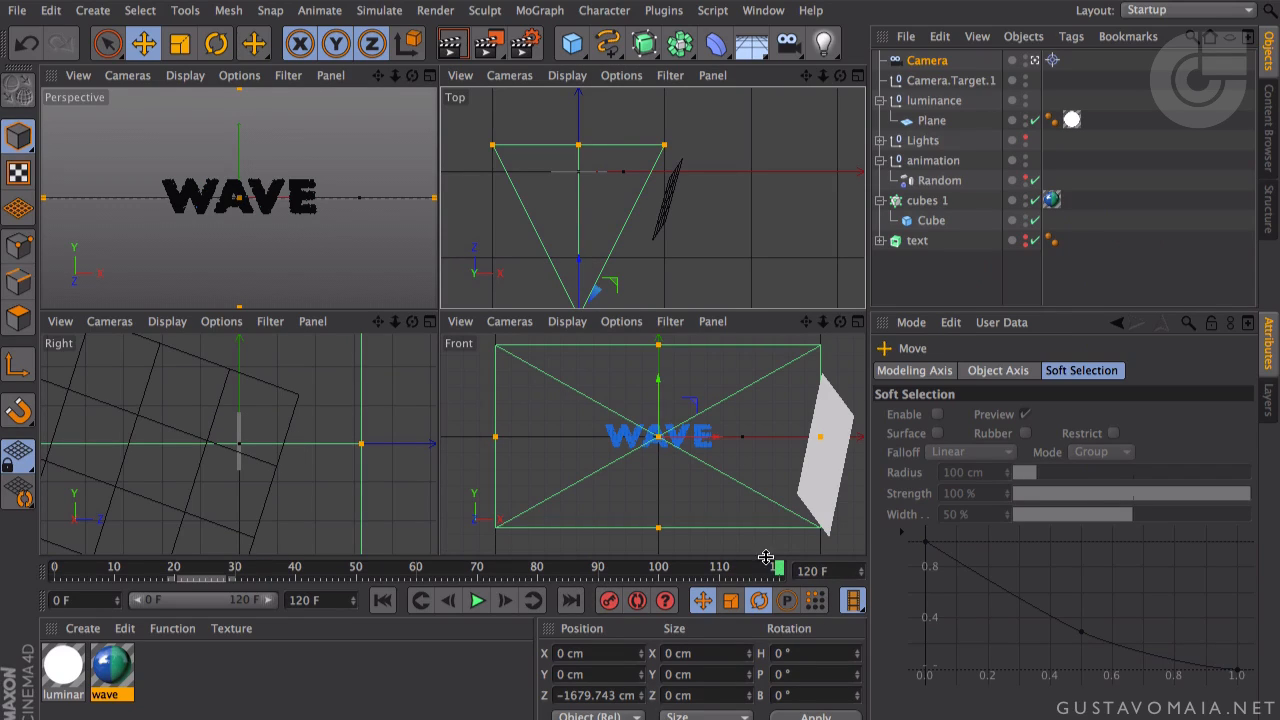
pyautogui.click(609, 598)
# - At frame 0, move the camera to about X -379, Y -229, Z -693 cm and record its keyframe
pyautogui.moveTo(772, 573); pyautogui.dragTo(27, 573)
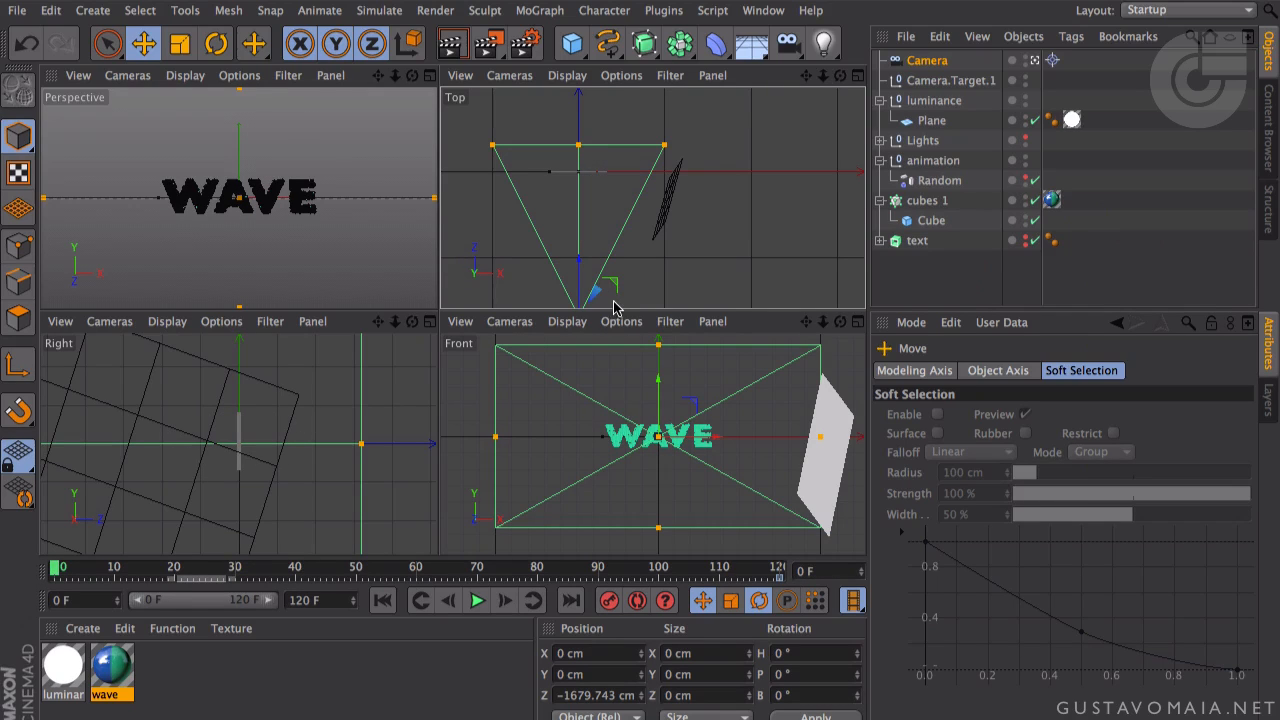
pyautogui.middleClick(677, 235)
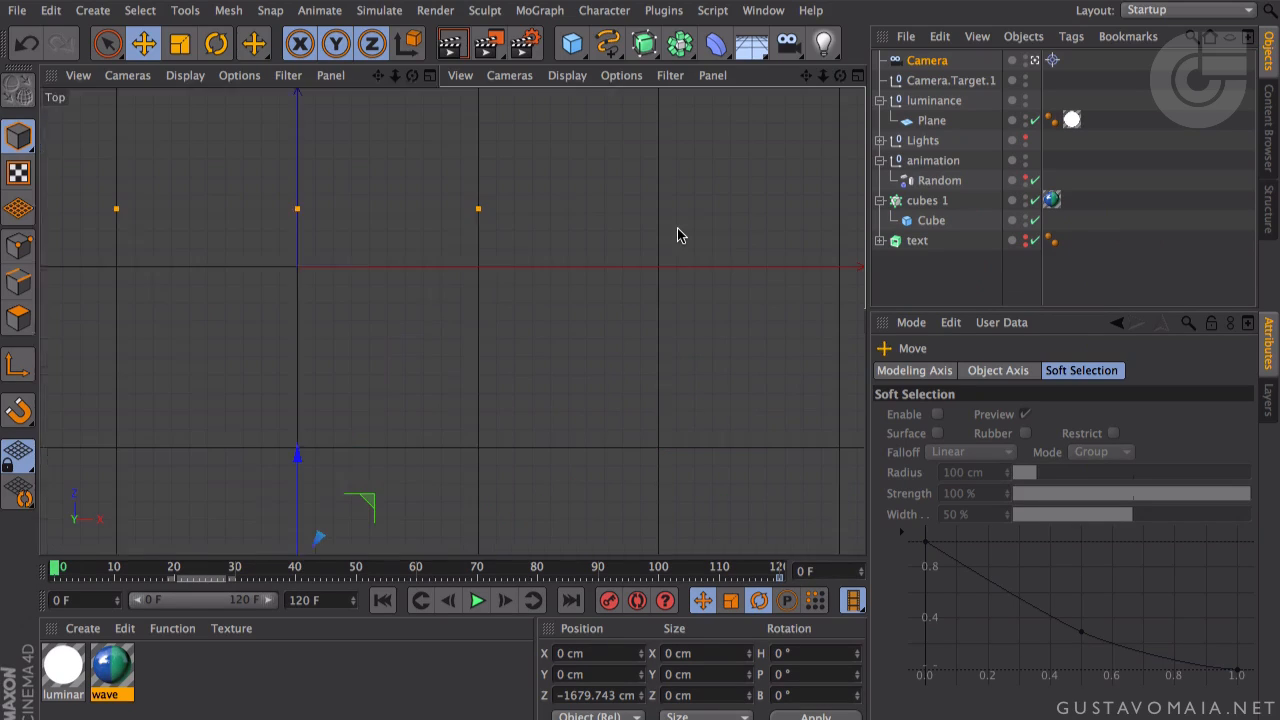
pyautogui.middleClick(660, 220)
pyautogui.middleClick(664, 232)
pyautogui.middleClick(705, 178)
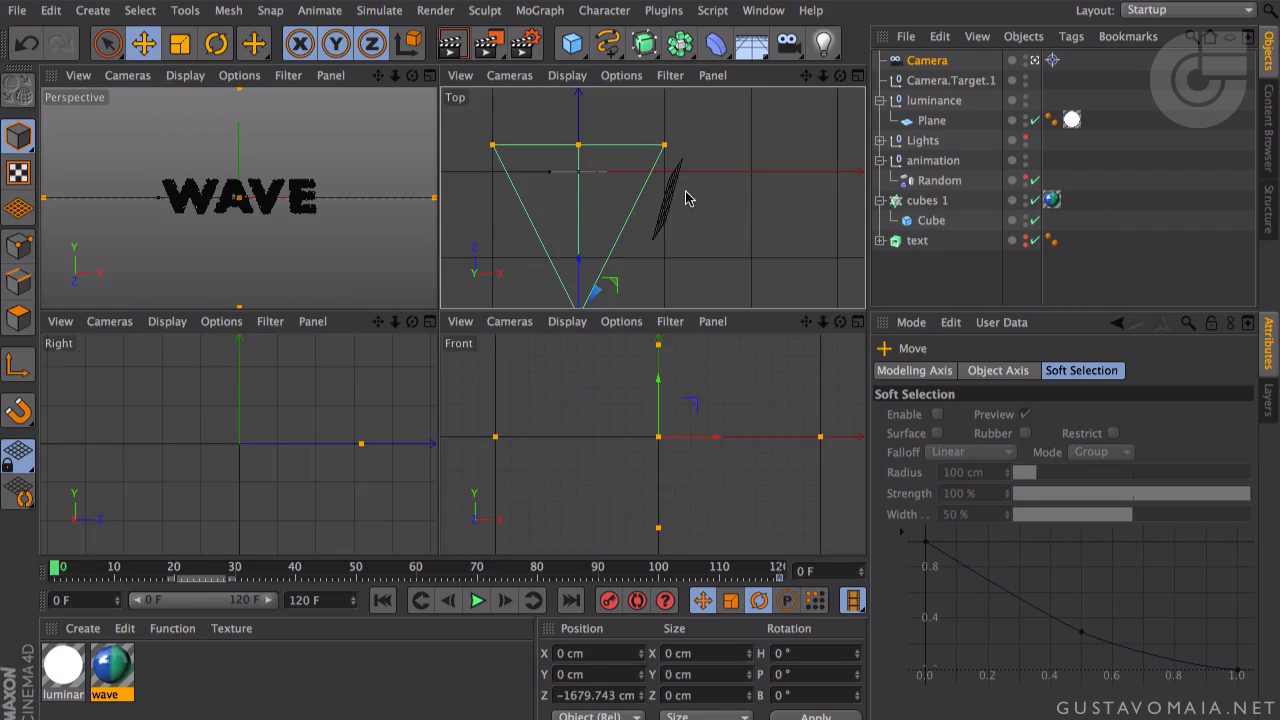
pyautogui.moveTo(682, 268); pyautogui.dragTo(634, 207)
pyautogui.moveTo(576, 377); pyautogui.dragTo(580, 442)
pyautogui.moveTo(614, 214); pyautogui.dragTo(637, 190)
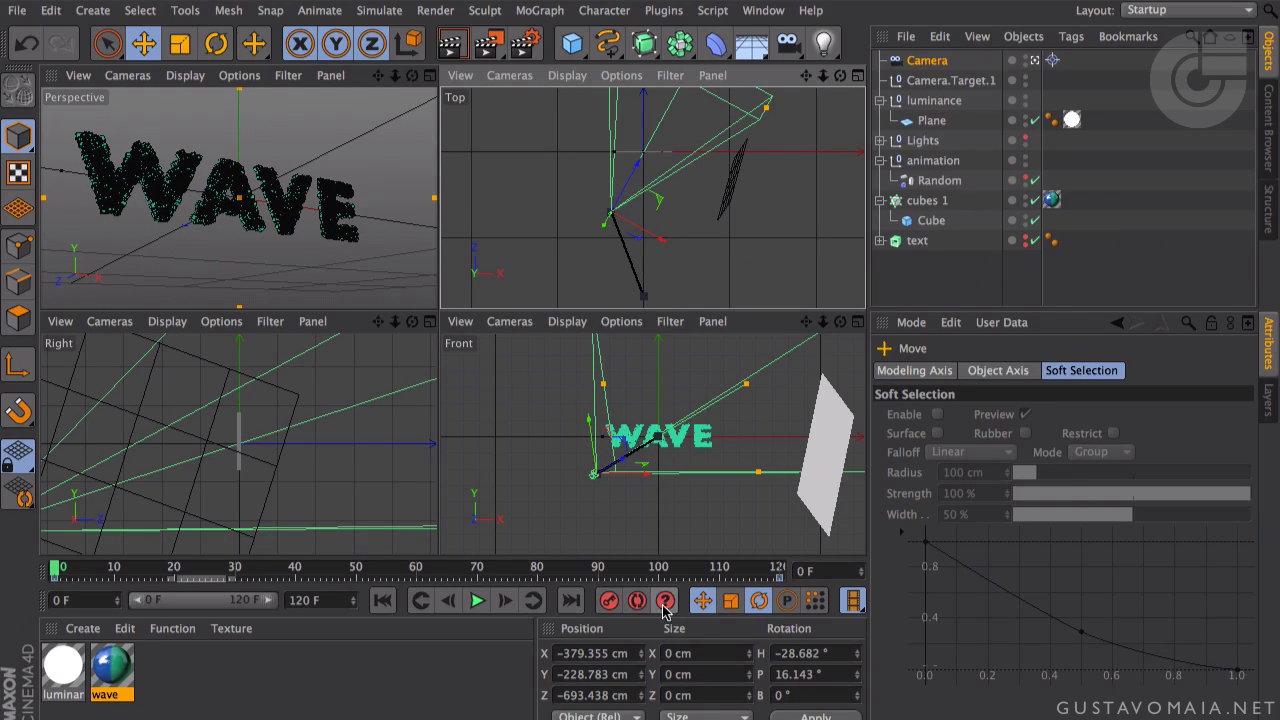
# - Play the camera move from the start in the four-view layout and again in the full Perspective view
pyautogui.click(477, 600)
pyautogui.click(337, 217)
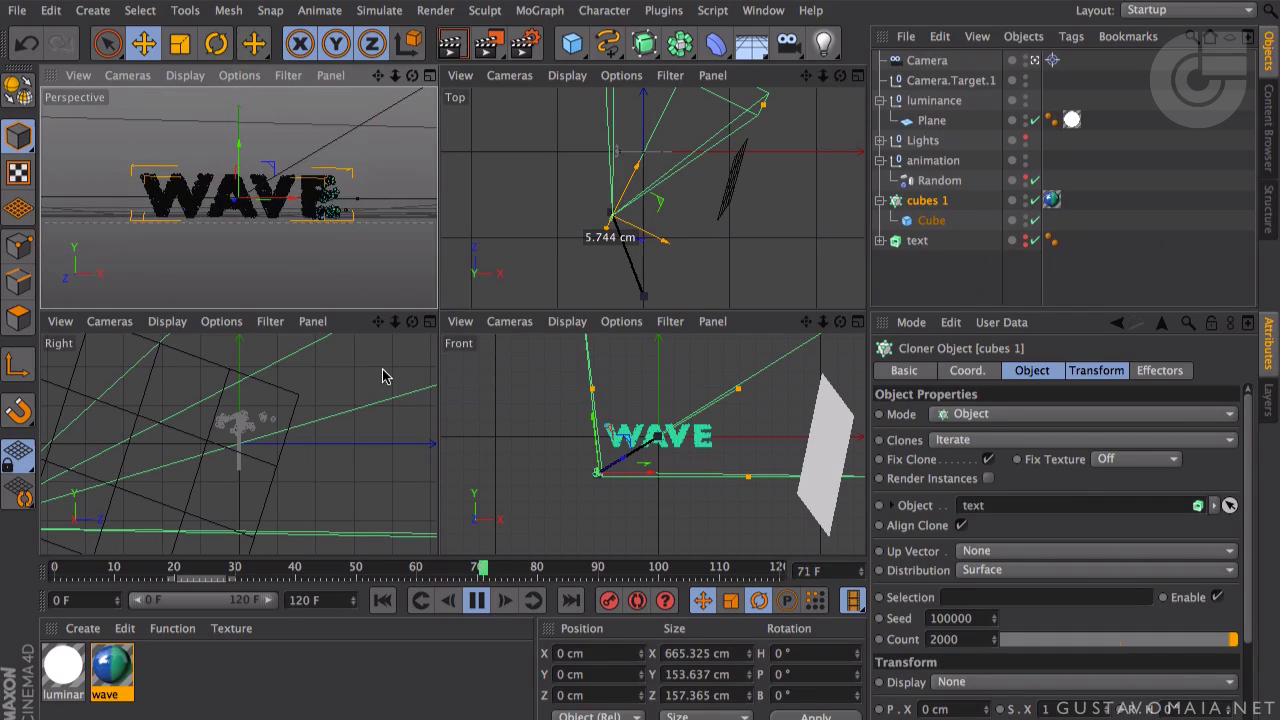
pyautogui.click(477, 600)
pyautogui.click(418, 600)
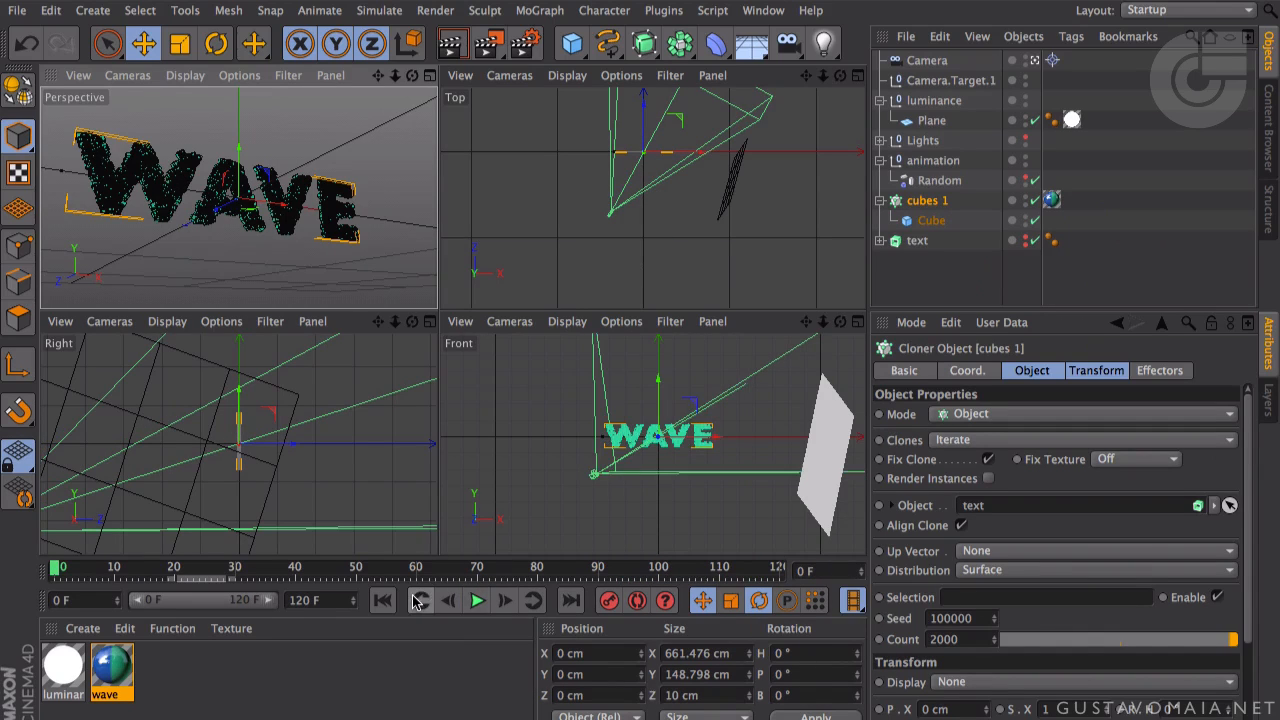
pyautogui.middleClick(366, 136)
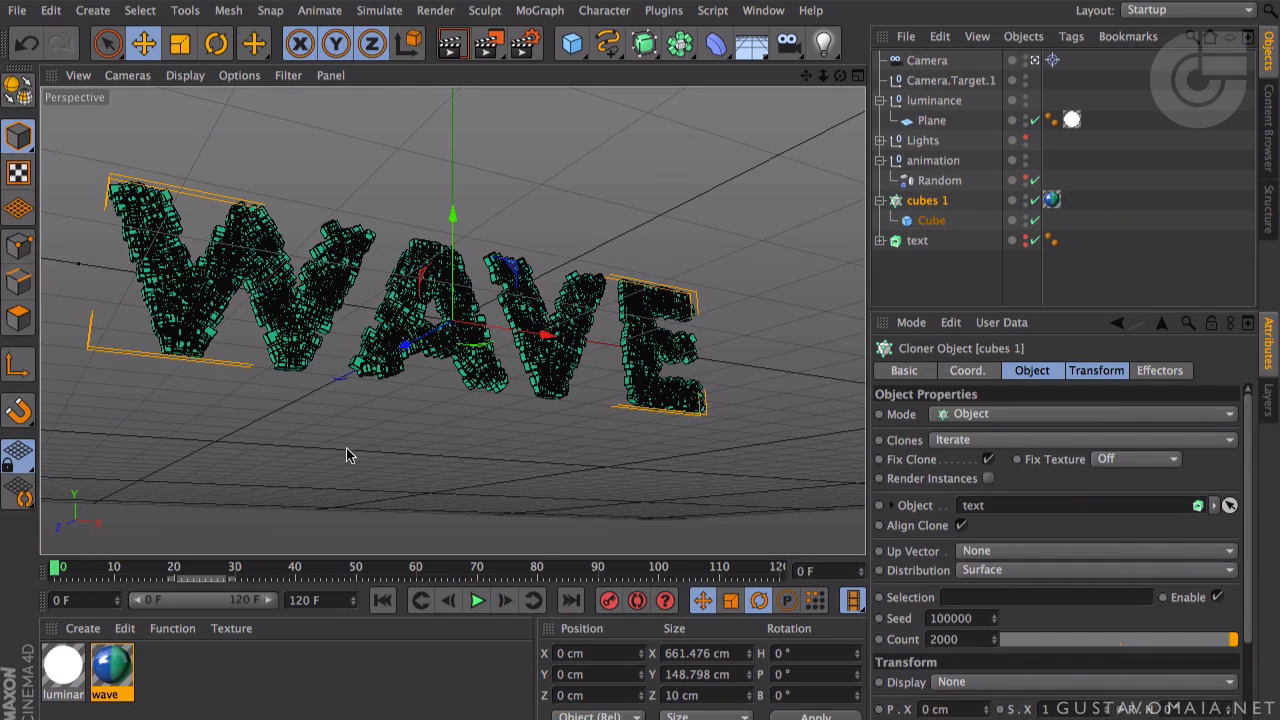
pyautogui.click(477, 600)
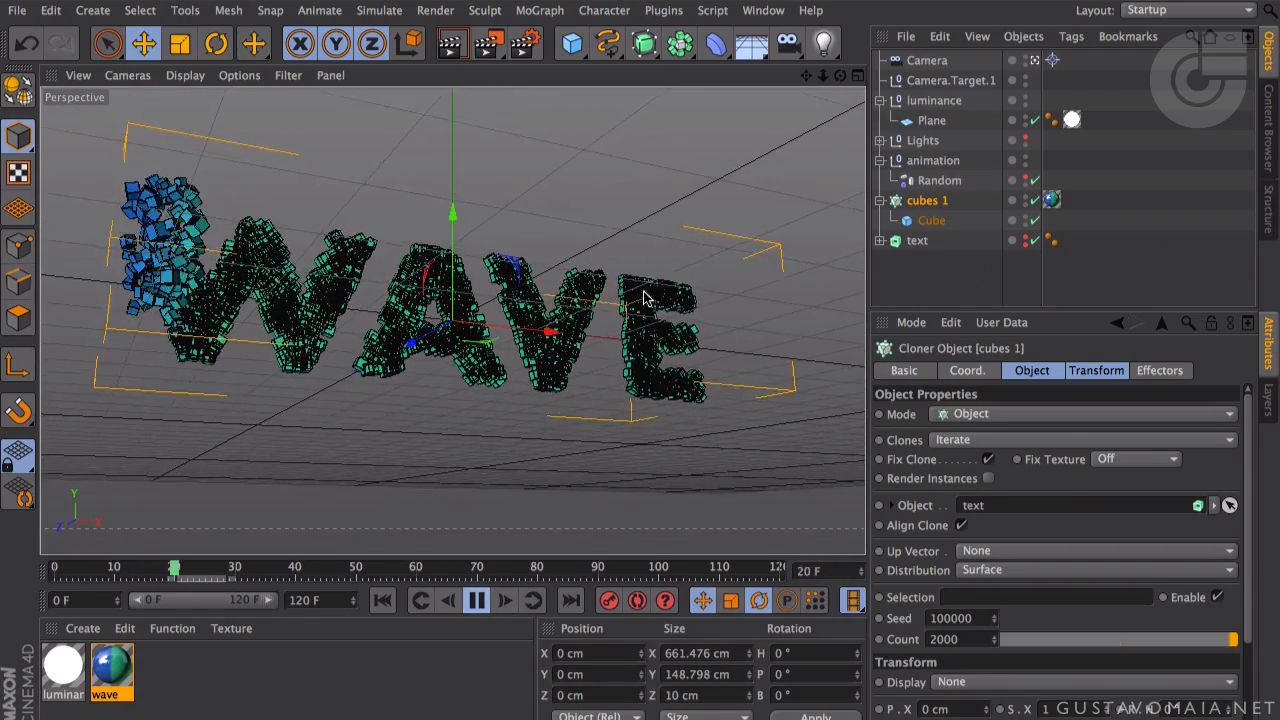
pyautogui.click(477, 600)
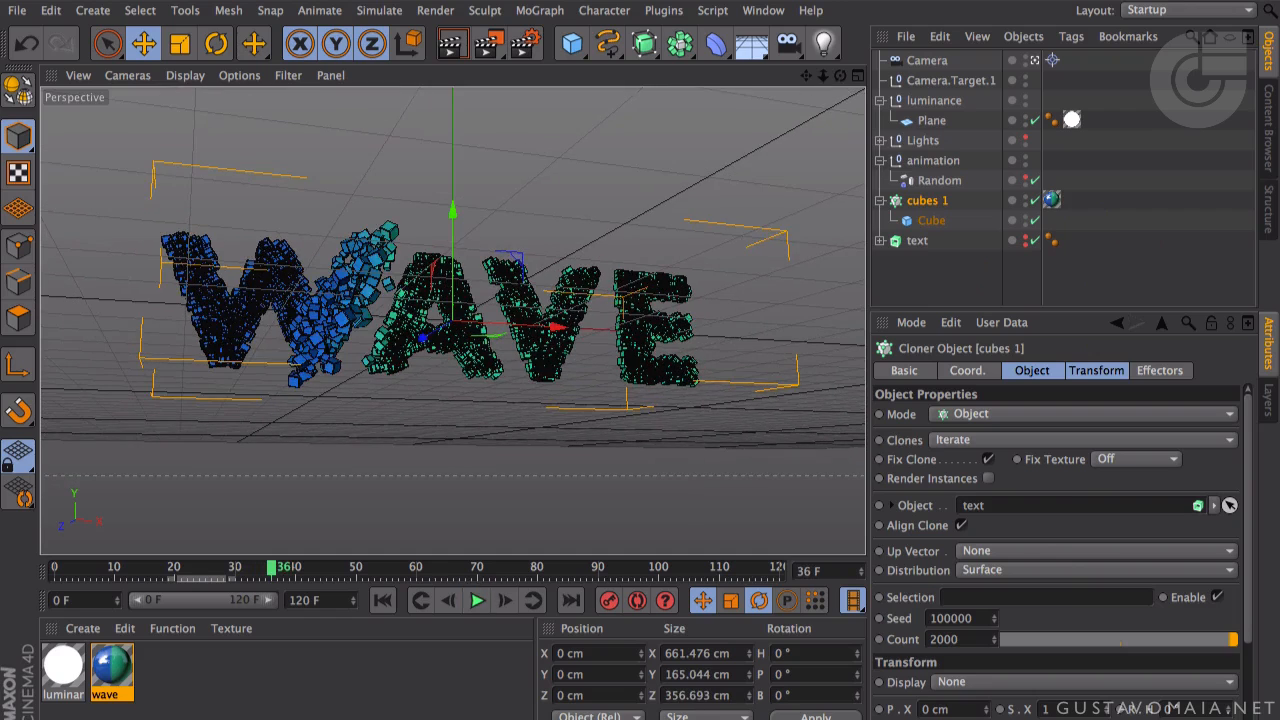
# - Keyframe Camera.Target.1 where it is at frame 120 and shifted to about X -53 cm at frame 0
pyautogui.click(978, 84)
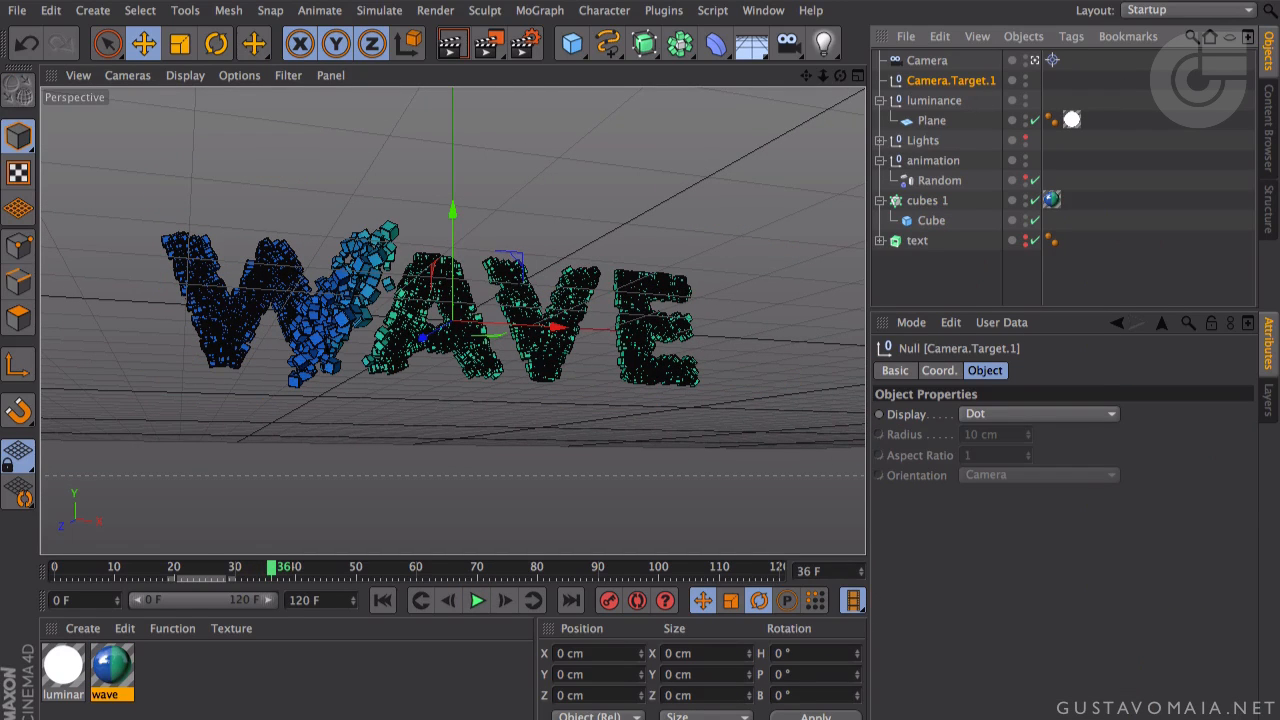
pyautogui.click(570, 600)
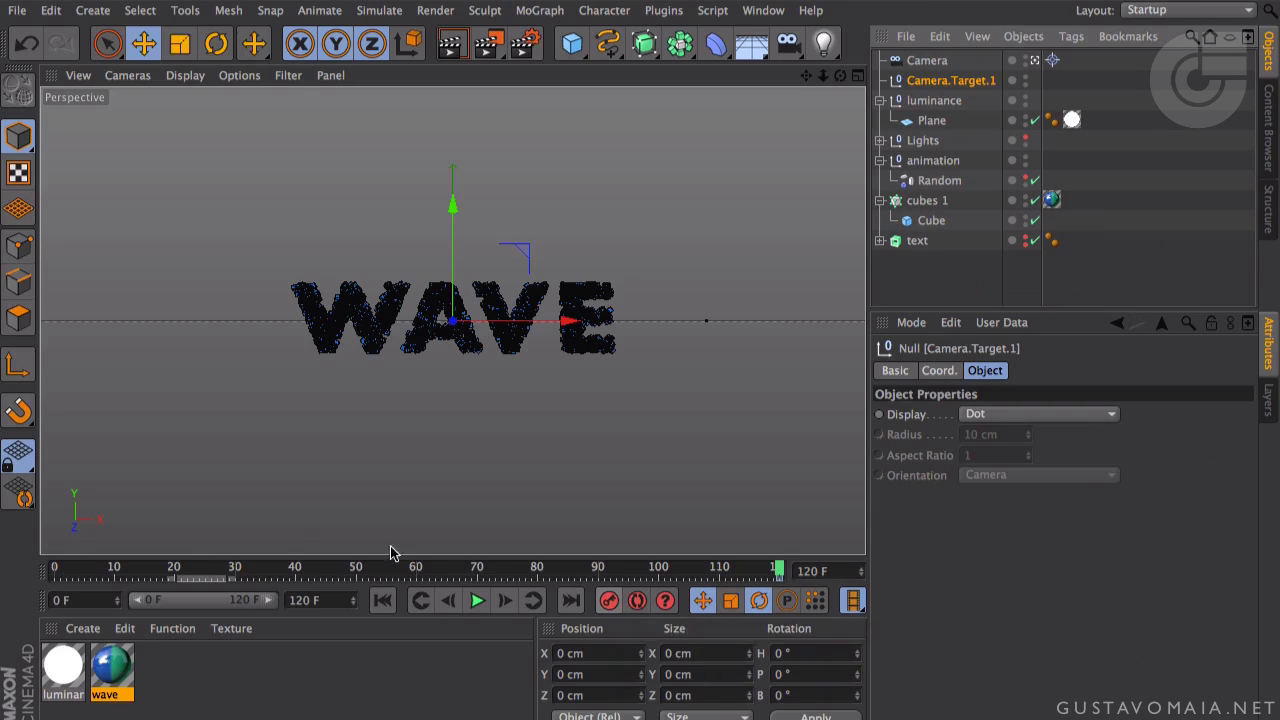
pyautogui.click(384, 602)
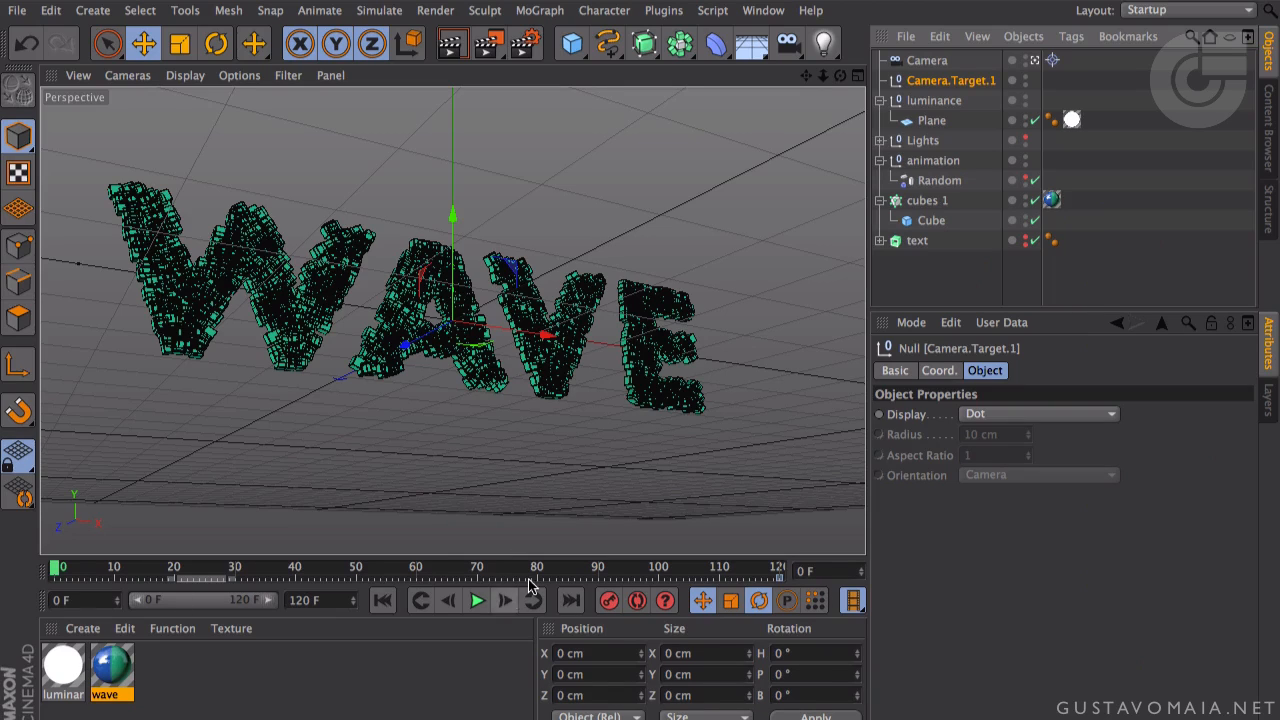
pyautogui.moveTo(533, 330); pyautogui.dragTo(489, 338)
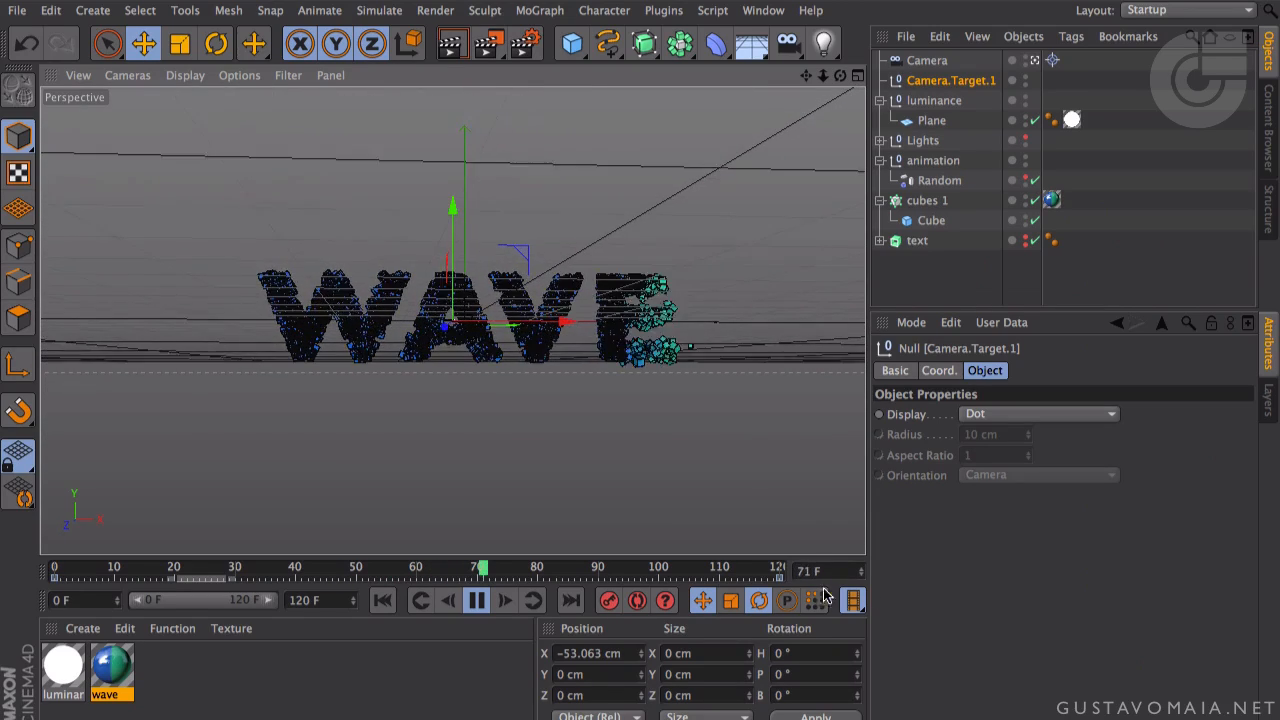
# - Stop the playback and scrub the camera move back to about frame 57
pyautogui.click(477, 600)
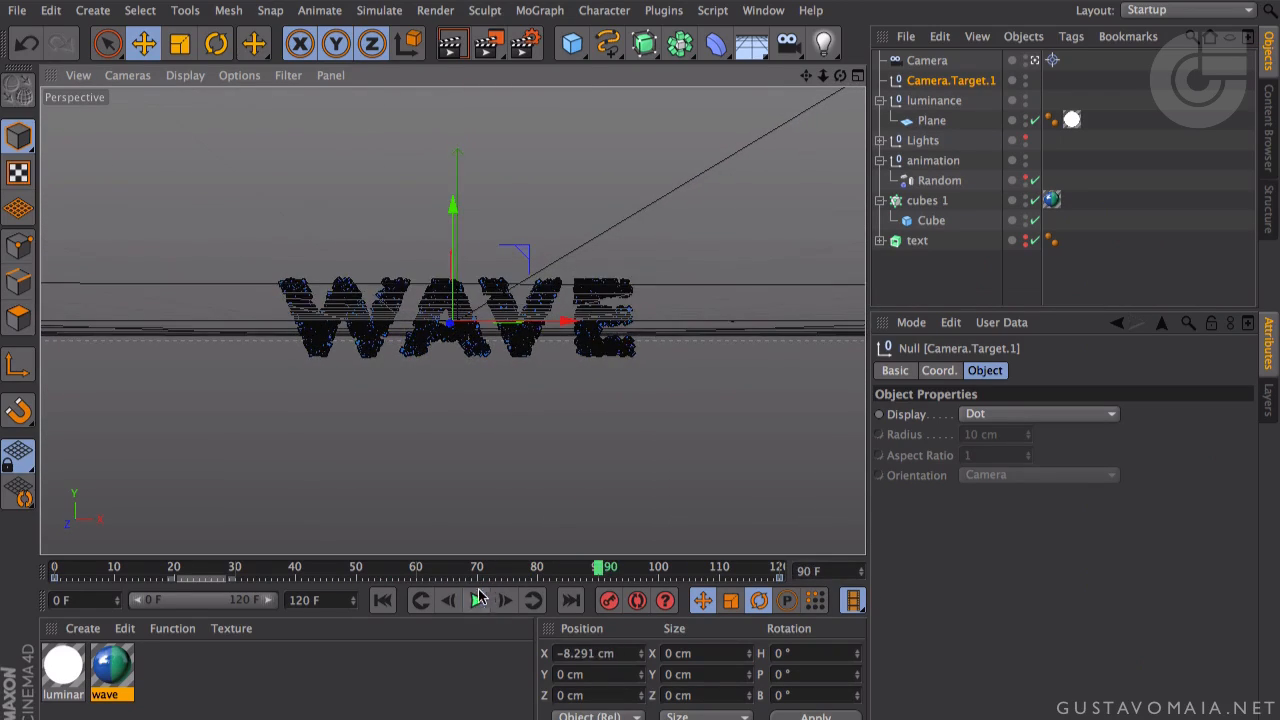
pyautogui.click(459, 576)
pyautogui.moveTo(459, 576); pyautogui.dragTo(425, 570)
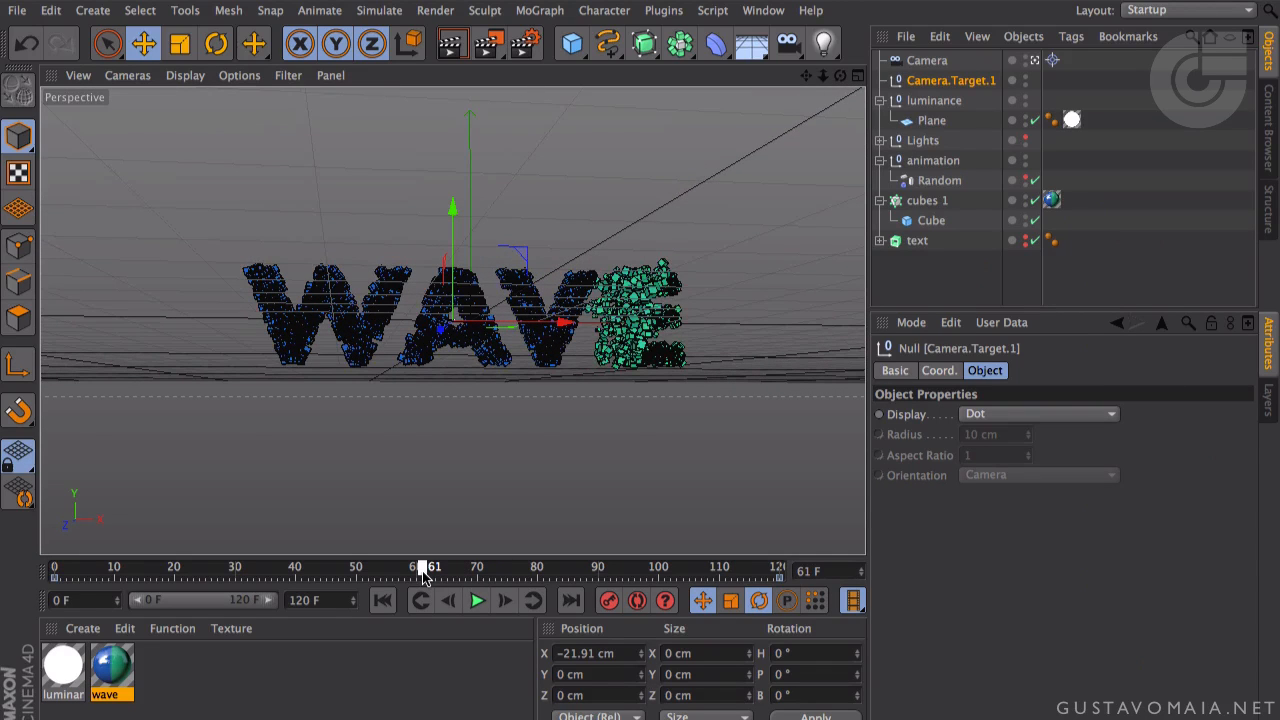
pyautogui.moveTo(420, 572)
pyautogui.mouseDown()
pyautogui.moveTo(320, 584)
pyautogui.moveTo(411, 575)
pyautogui.moveTo(398, 578)
pyautogui.mouseUp()
# - In the Top view at frame 62, move the camera to about X -64, Z -1023 cm and record its keyframe
pyautogui.middleClick(450, 450)
pyautogui.middleClick(675, 203)
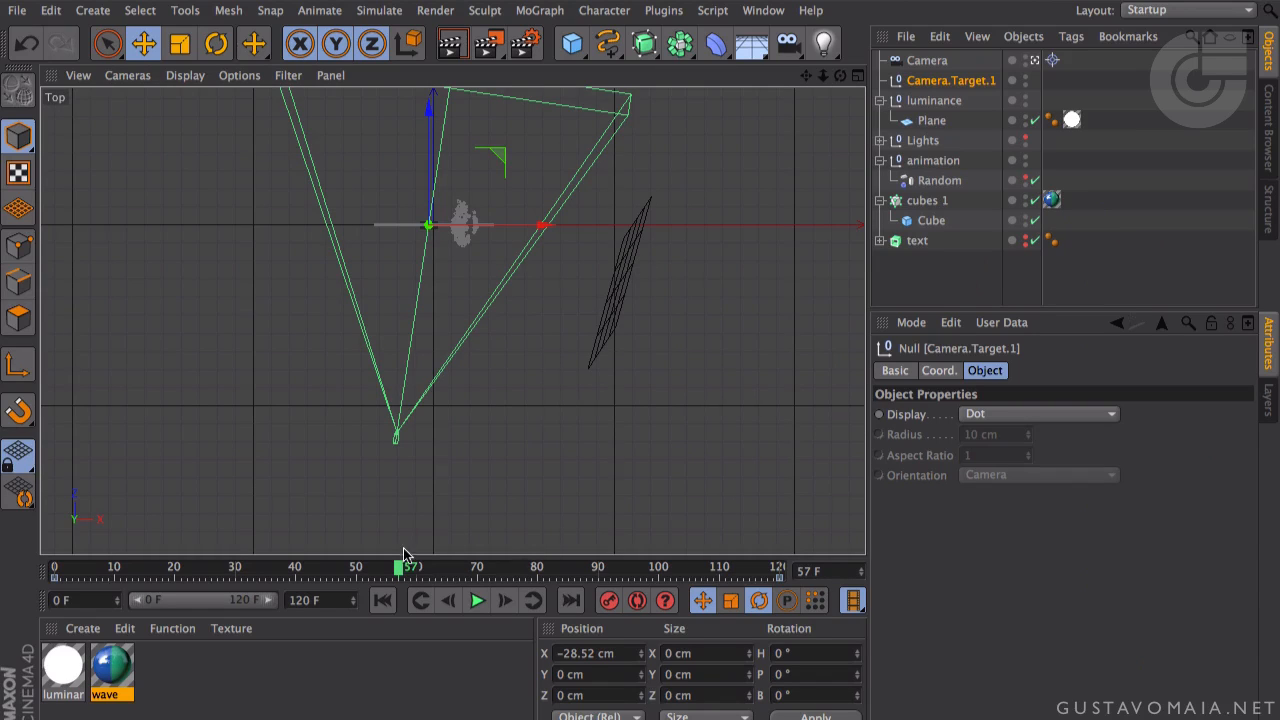
pyautogui.click(940, 62)
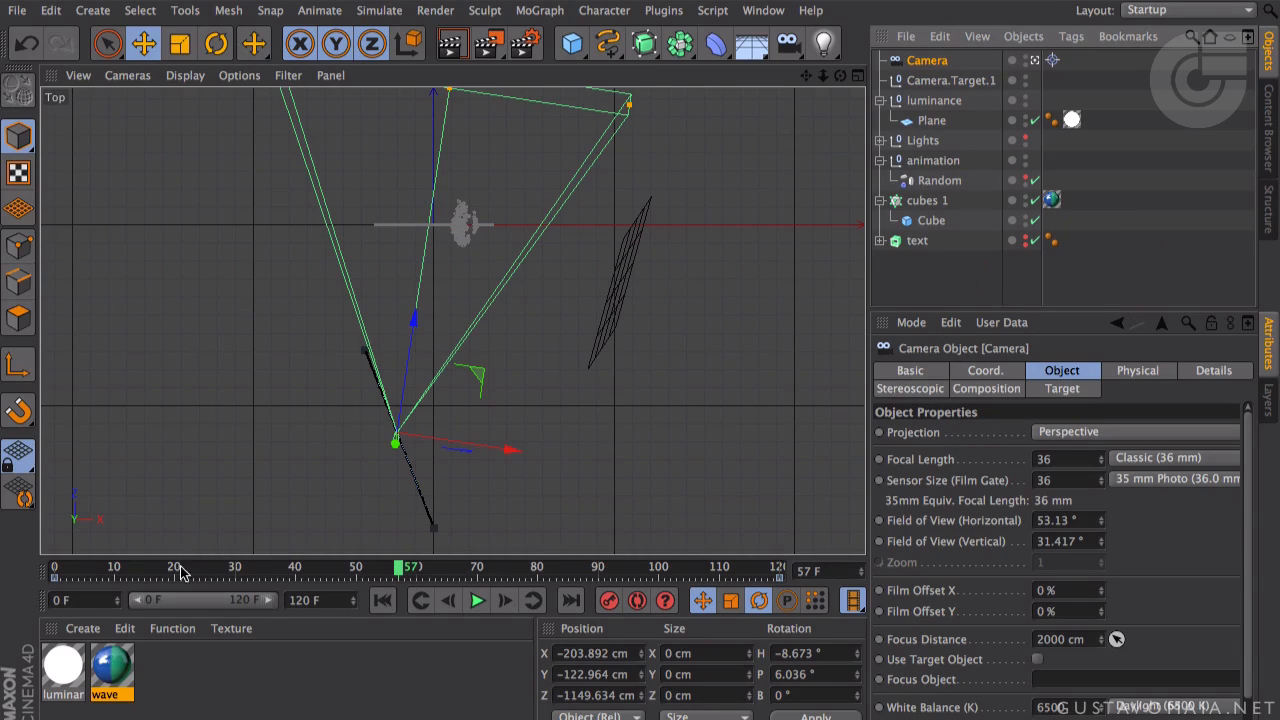
pyautogui.moveTo(464, 575); pyautogui.dragTo(429, 571)
pyautogui.moveTo(480, 390); pyautogui.dragTo(501, 357)
pyautogui.click(610, 600)
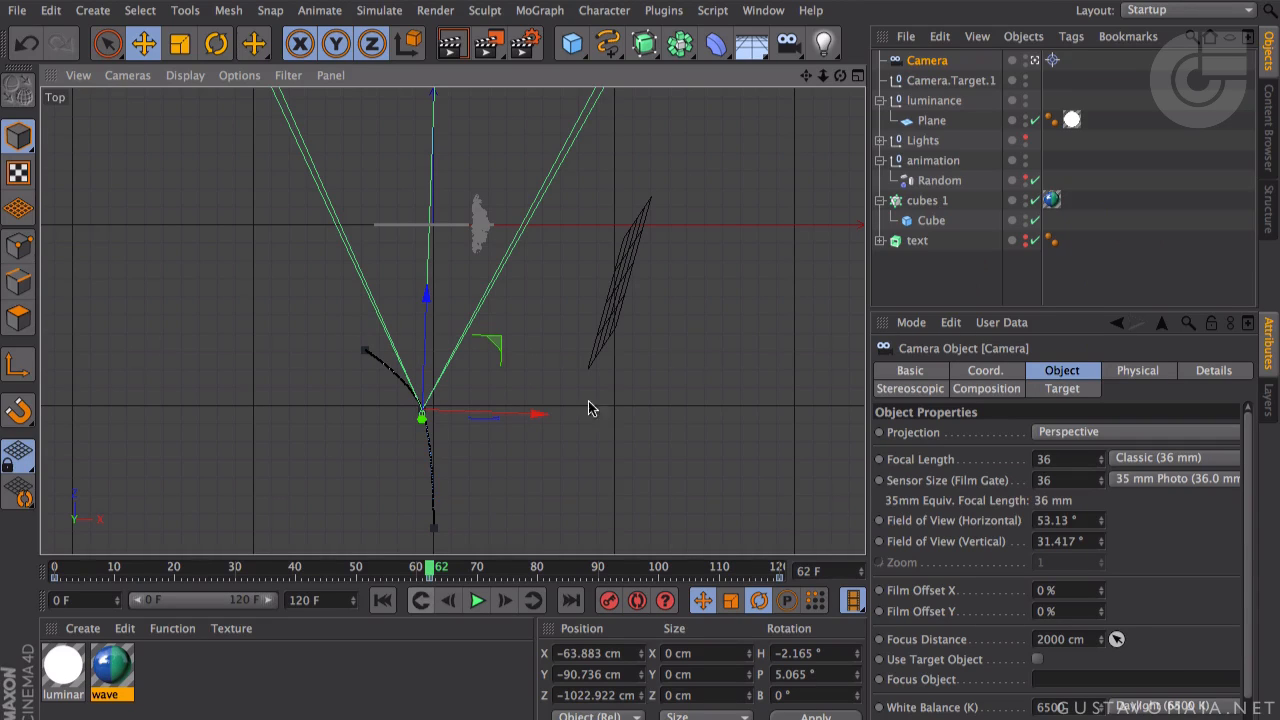
# - Play the adjusted camera move from the start in the full Perspective view, and stop the playback
pyautogui.middleClick(795, 137)
pyautogui.middleClick(434, 157)
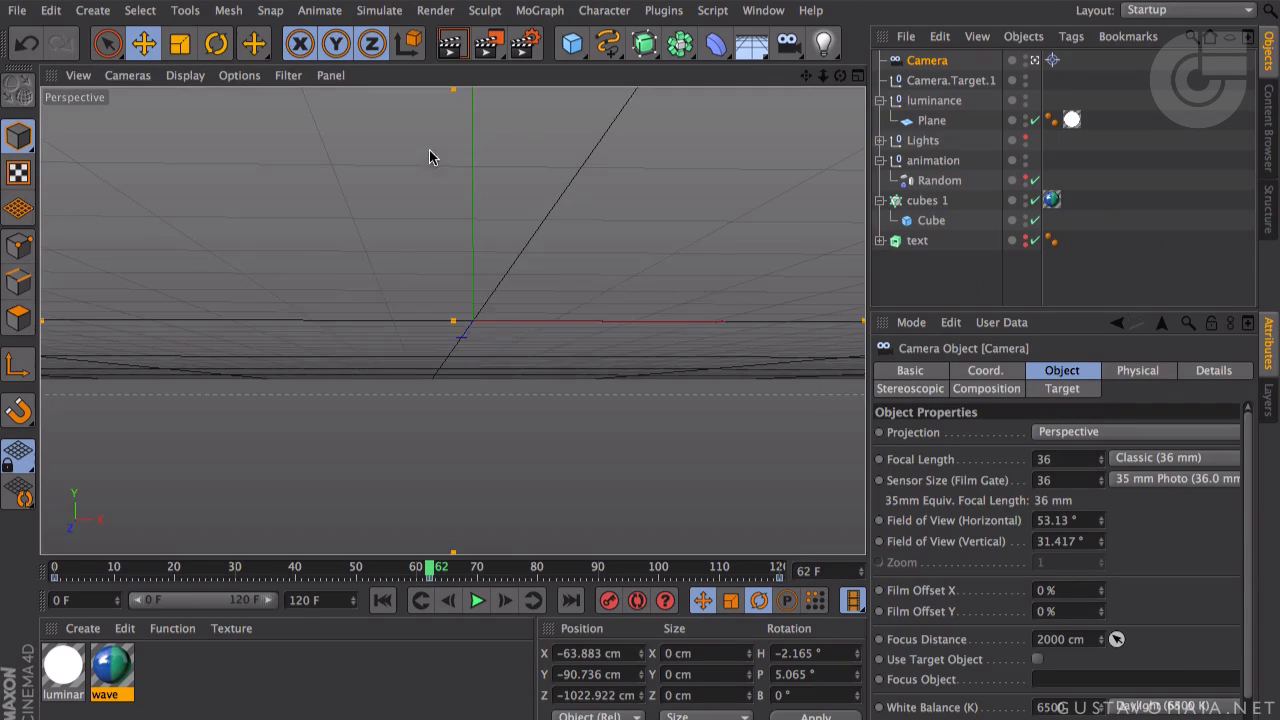
pyautogui.click(385, 600)
pyautogui.click(477, 601)
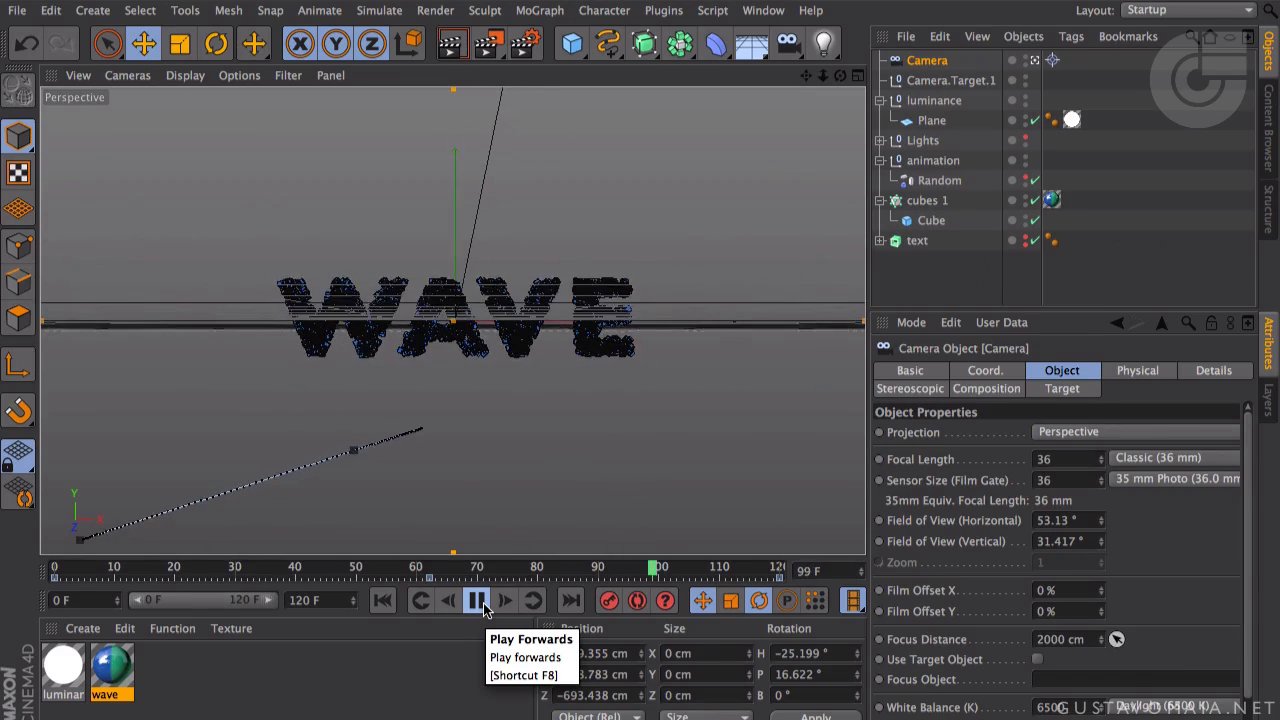
pyautogui.rightClick(483, 604)
pyautogui.click(462, 636)
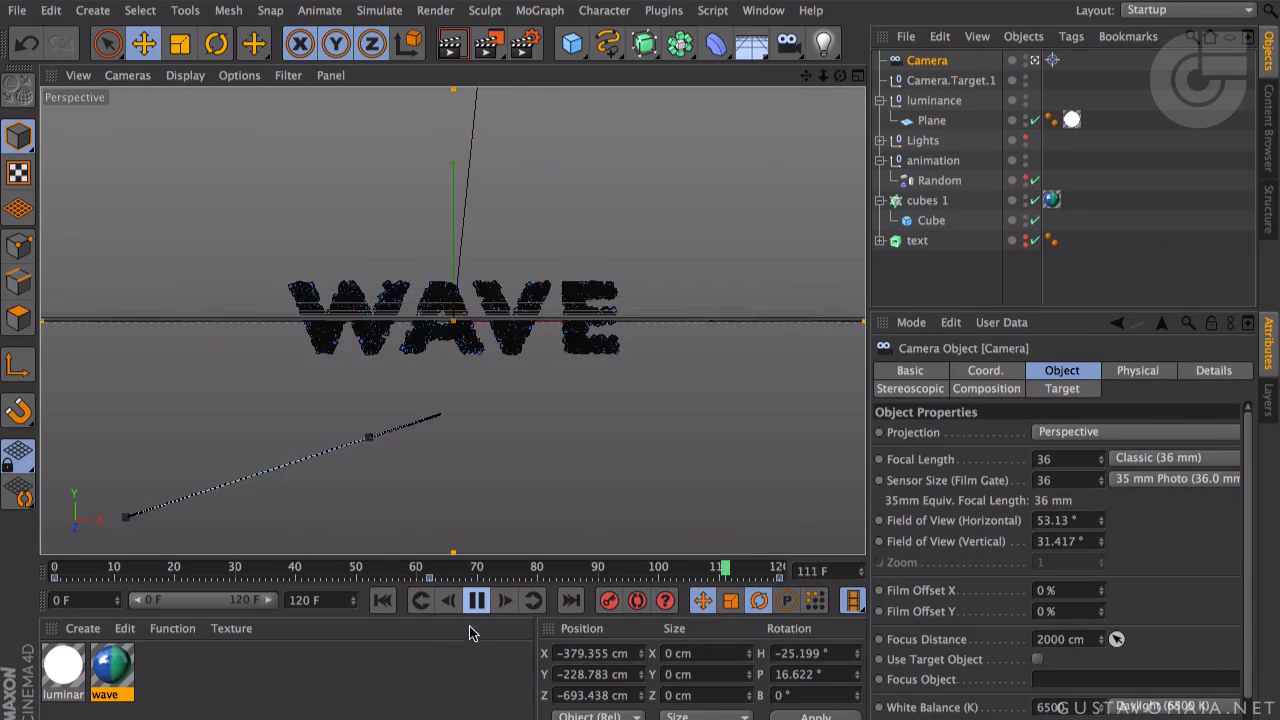
pyautogui.click(478, 604)
# - At frame 120, rotate the luminance null to about H 276°, P -15°, B 70° so its plane swings between camera and text
pyautogui.moveTo(765, 572); pyautogui.dragTo(779, 572)
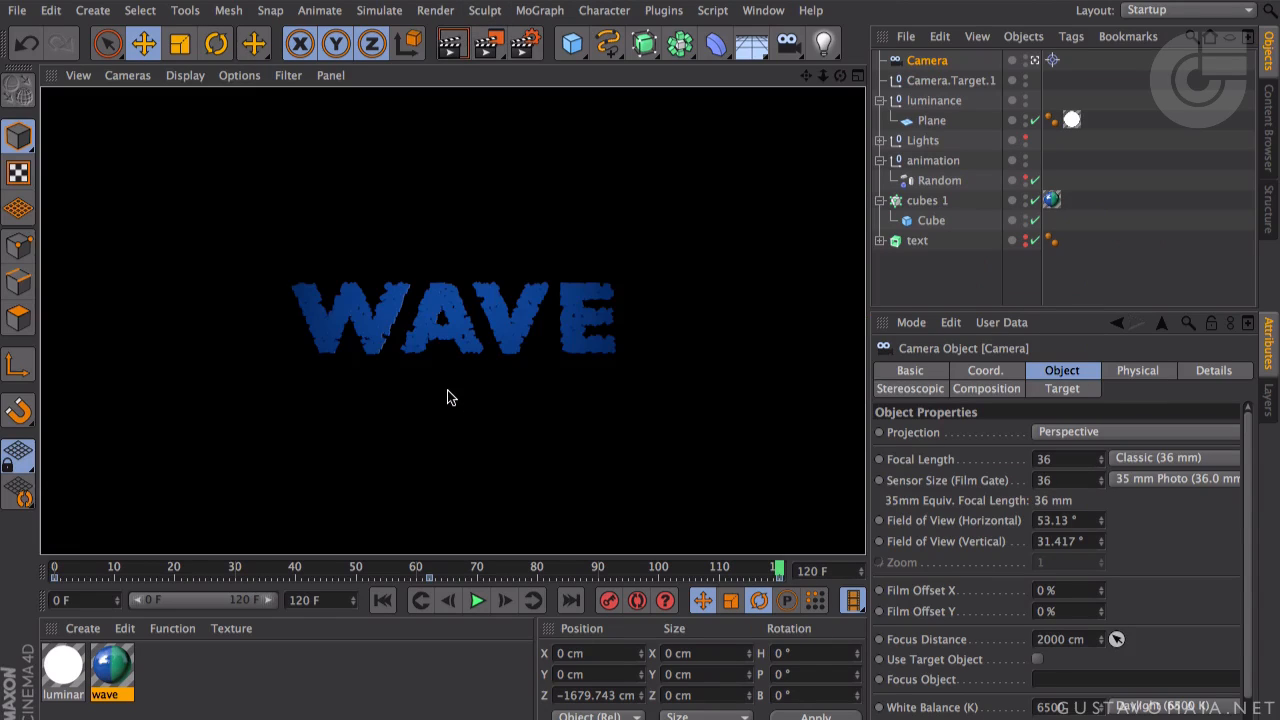
pyautogui.click(940, 101)
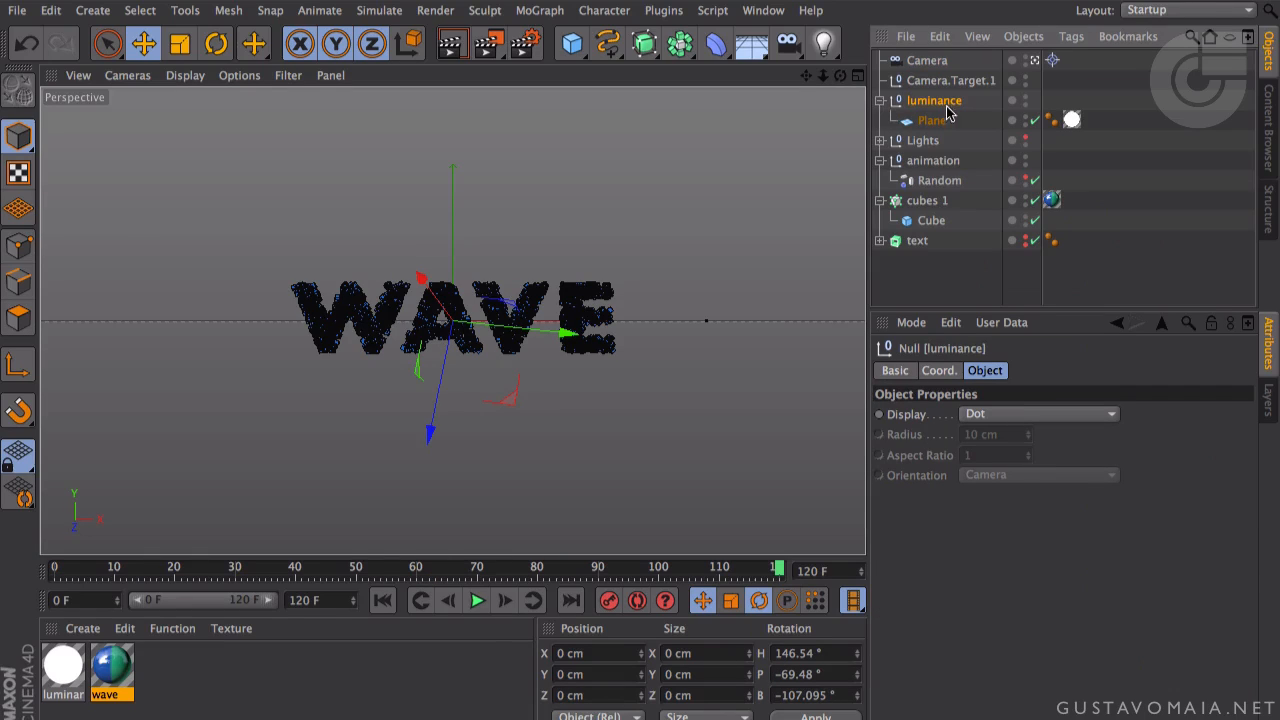
pyautogui.click(881, 101)
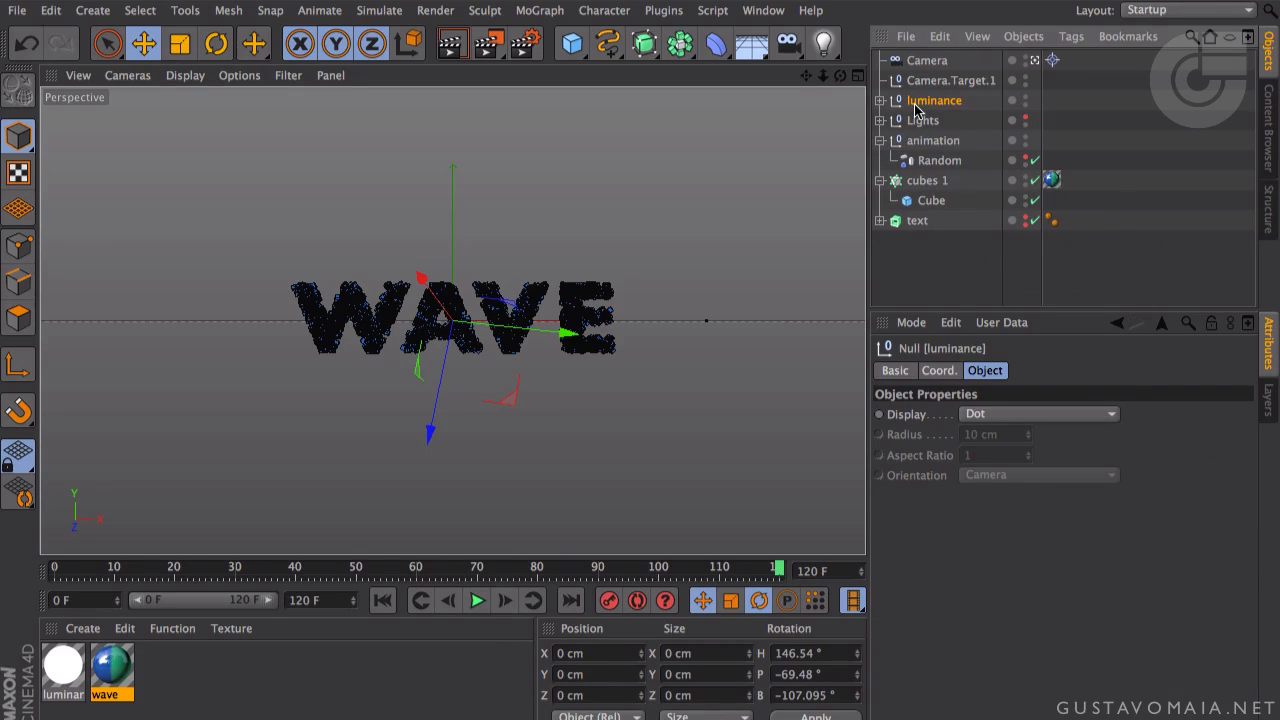
pyautogui.middleClick(612, 258)
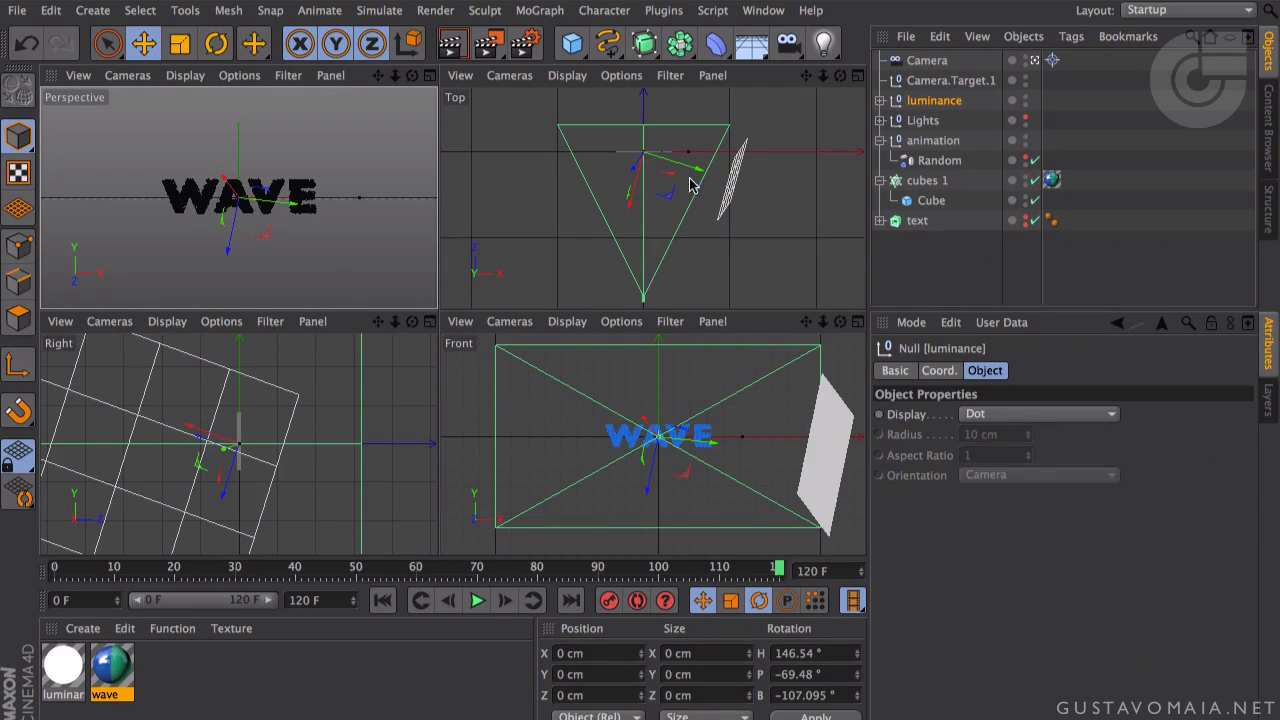
pyautogui.press('r')
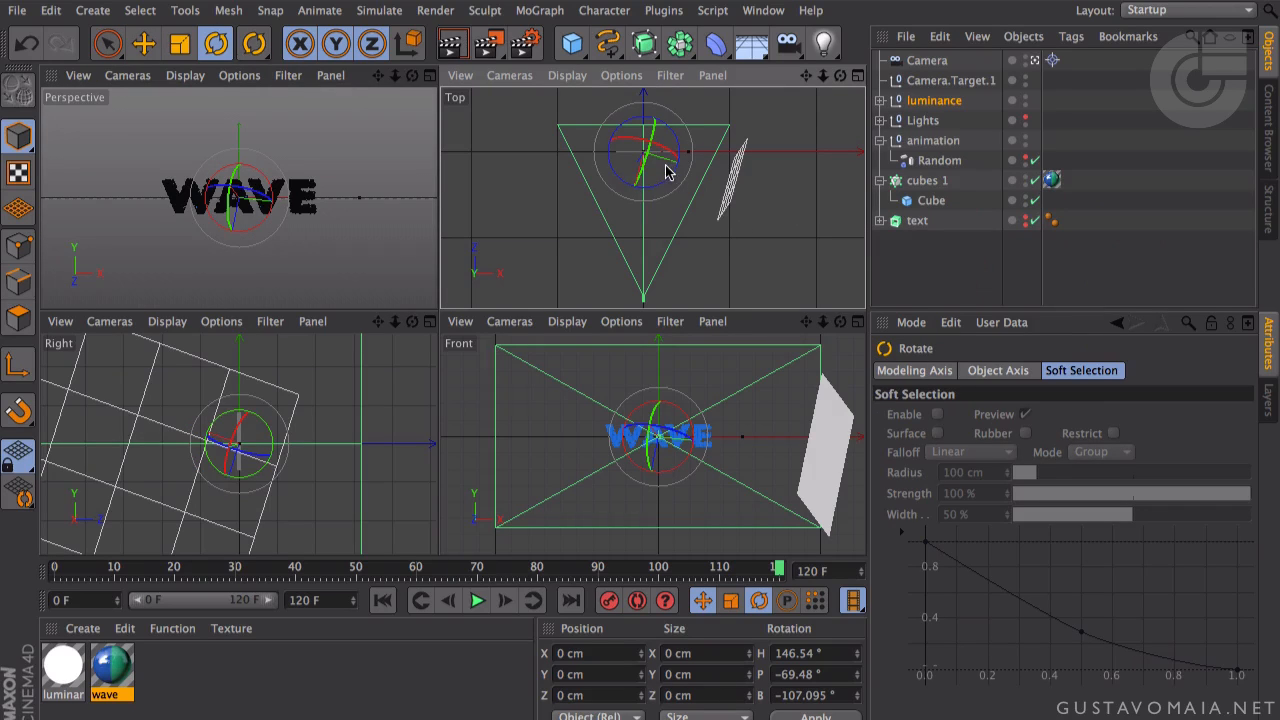
pyautogui.moveTo(659, 172)
pyautogui.mouseDown()
pyautogui.moveTo(645, 165)
pyautogui.moveTo(655, 176)
pyautogui.moveTo(623, 189)
pyautogui.moveTo(674, 179)
pyautogui.moveTo(652, 168)
pyautogui.mouseUp()
pyautogui.moveTo(650, 172)
pyautogui.mouseDown()
pyautogui.moveTo(635, 185)
pyautogui.moveTo(653, 150)
pyautogui.mouseUp()
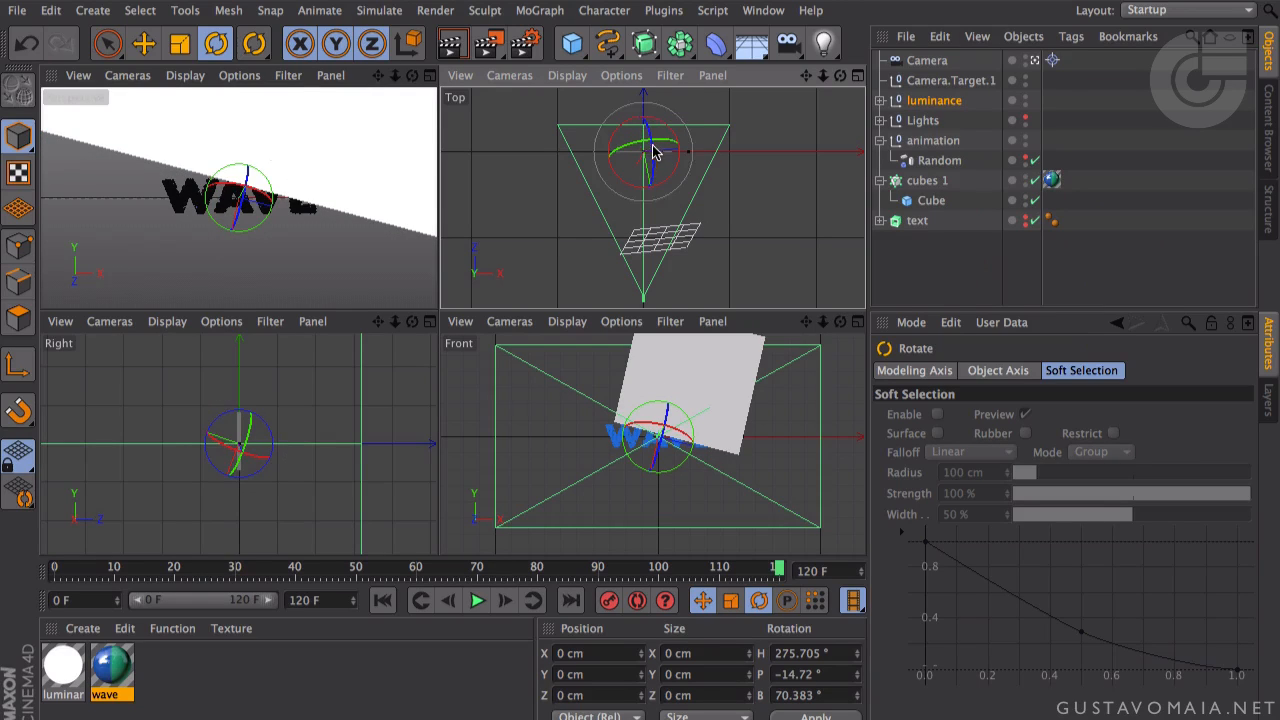
# - Add a Compositing tag with Seen by Camera disabled to the luminance null and test-render the Perspective view
pyautogui.click(963, 102)
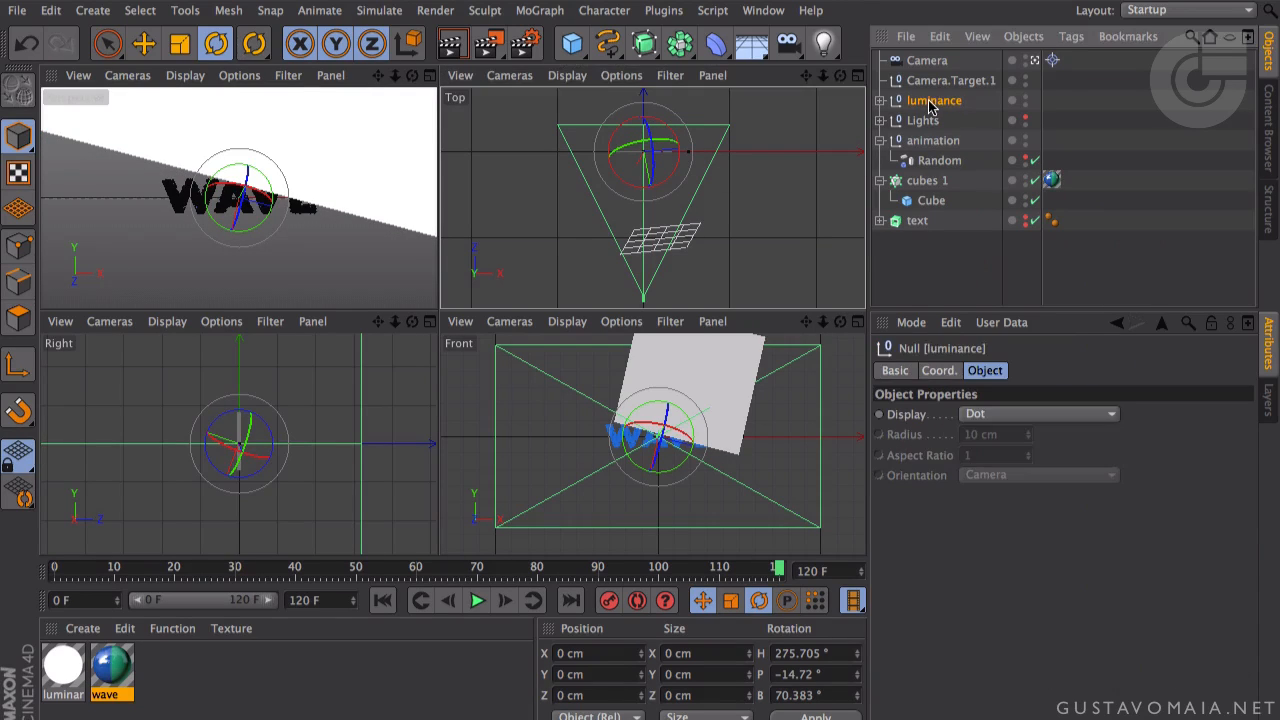
pyautogui.click(1072, 37)
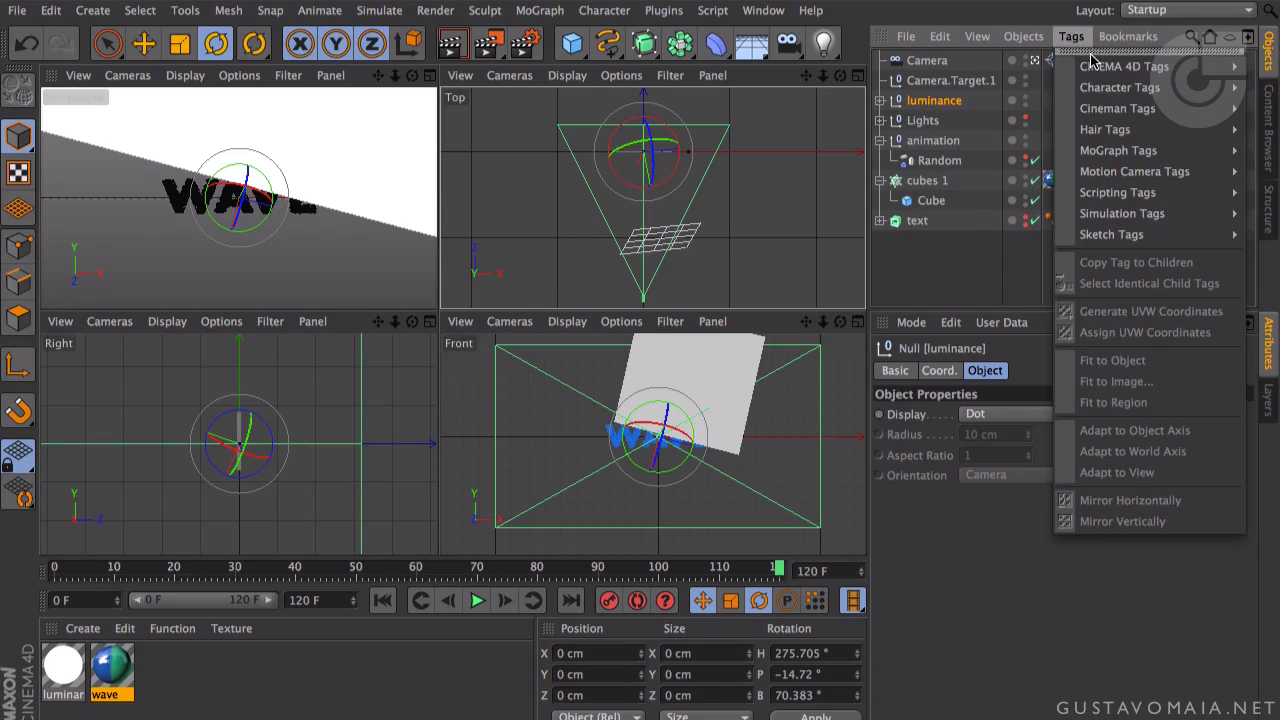
pyautogui.moveTo(1100, 70)
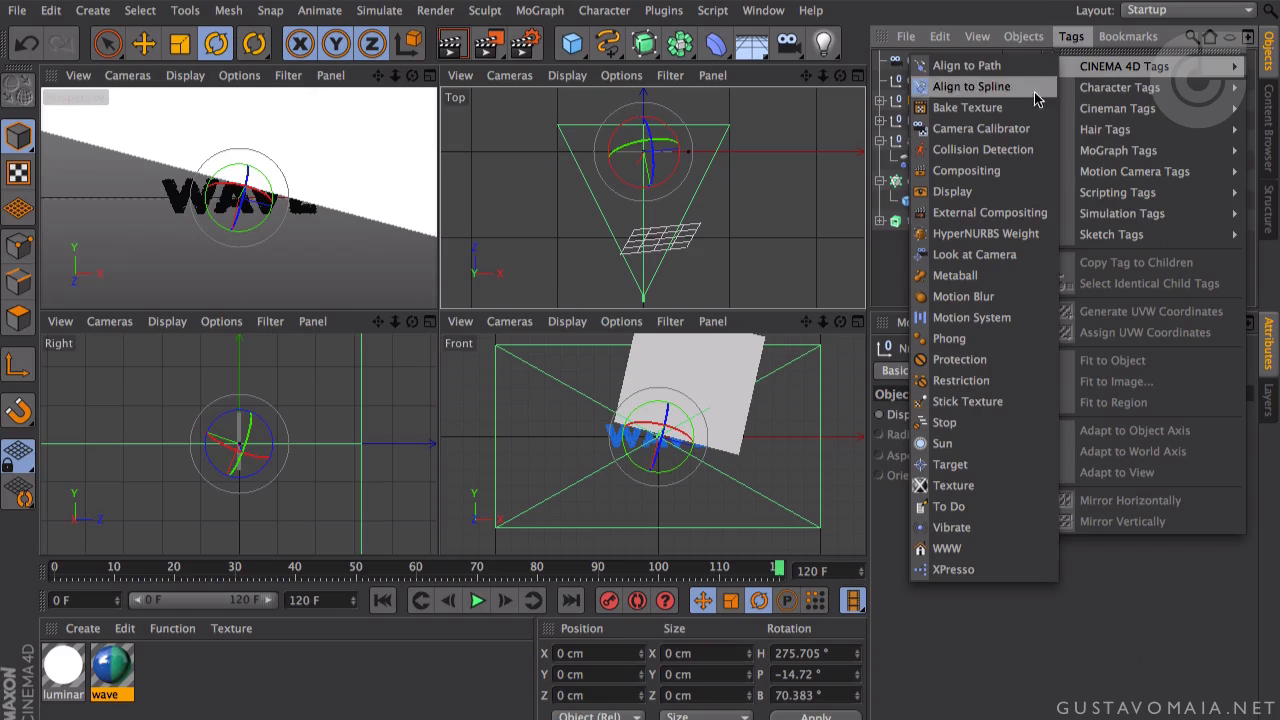
pyautogui.click(966, 170)
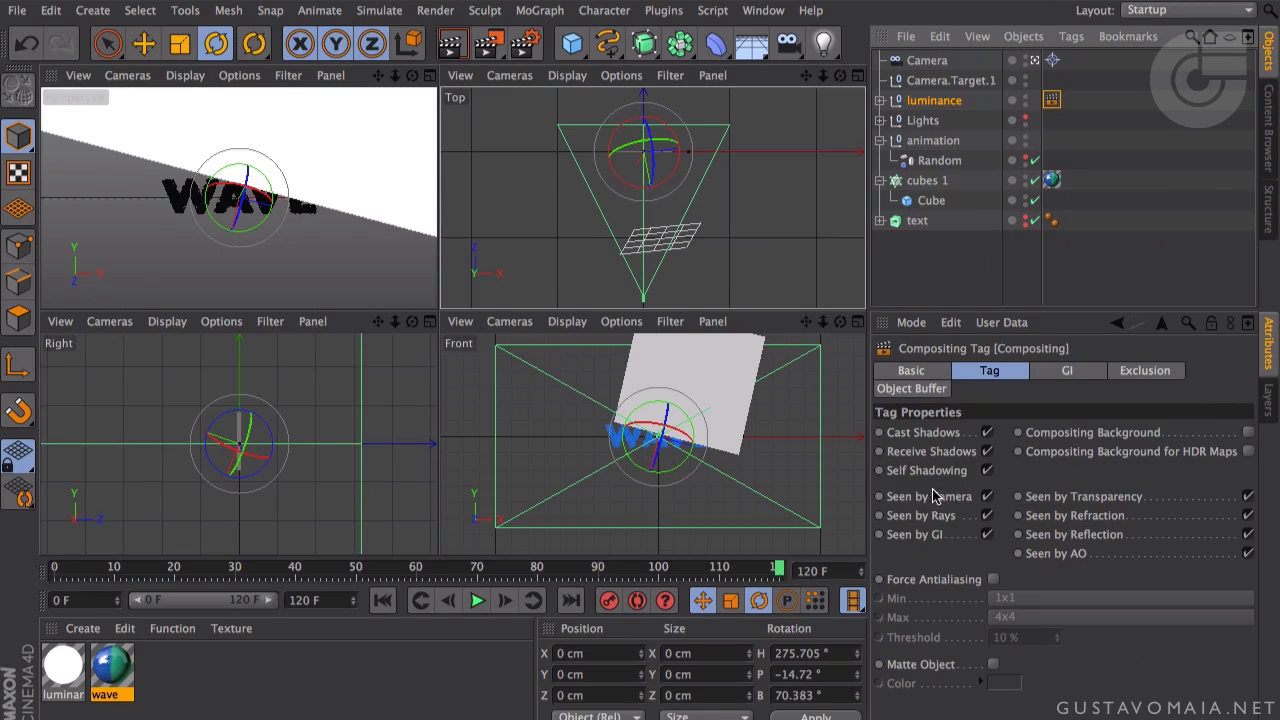
pyautogui.click(930, 497)
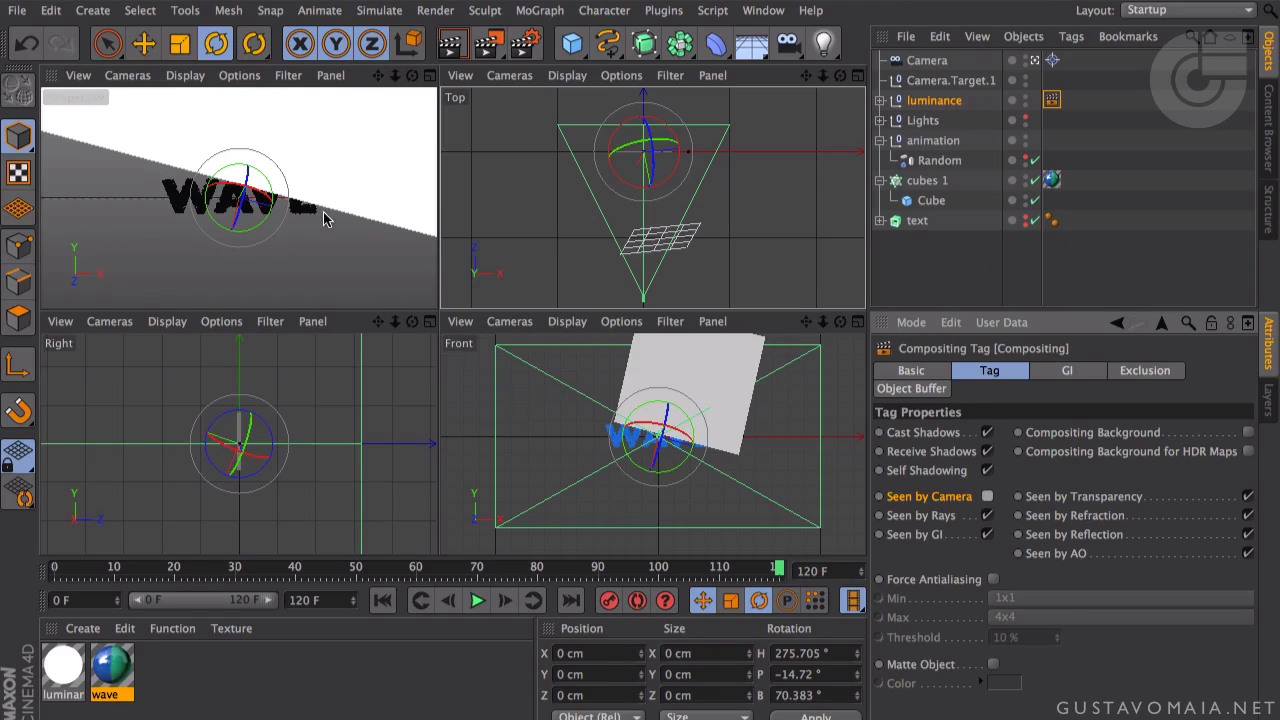
pyautogui.click(334, 243)
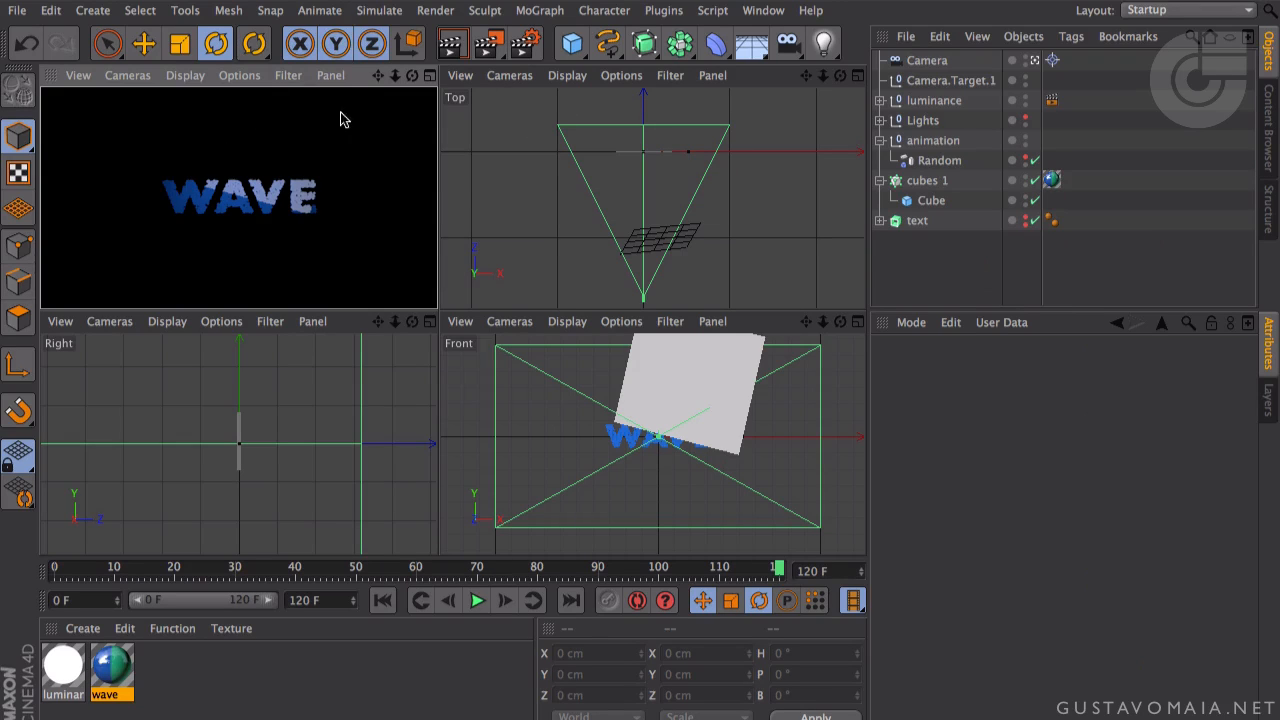
# - Scale the plane inside the luminance null up to about 971 cm in width and height
pyautogui.click(700, 384)
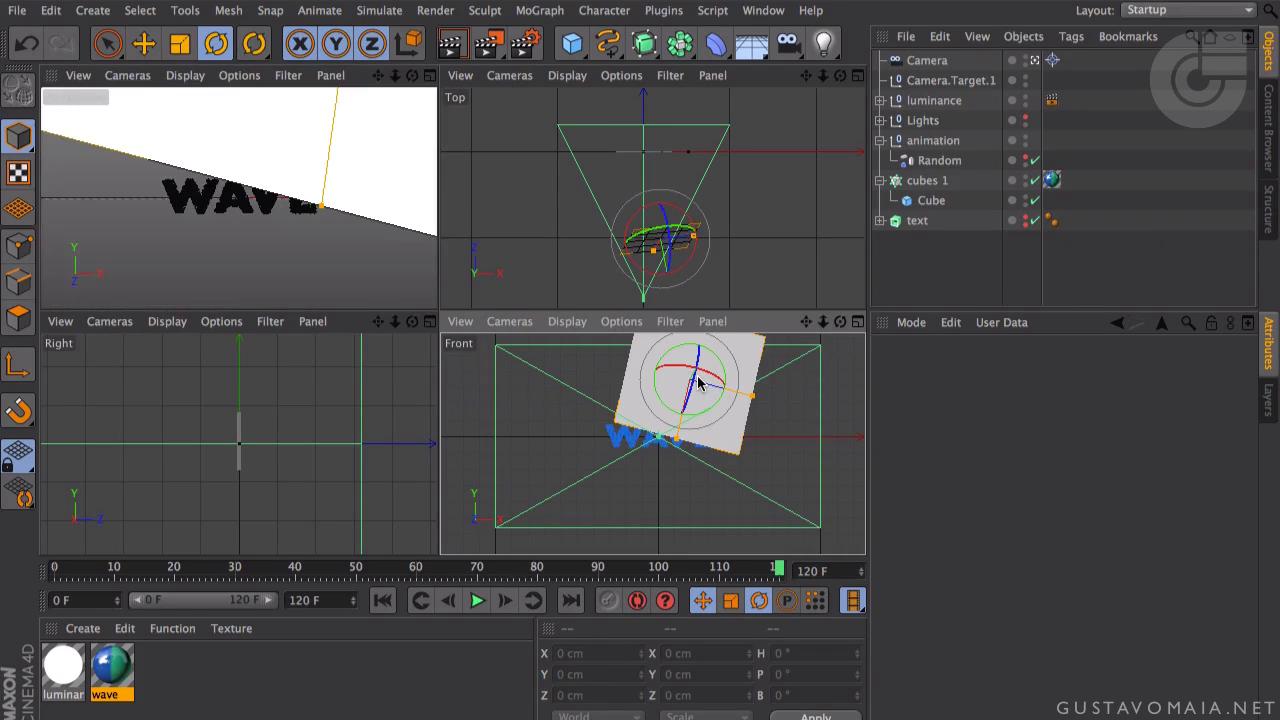
pyautogui.click(882, 101)
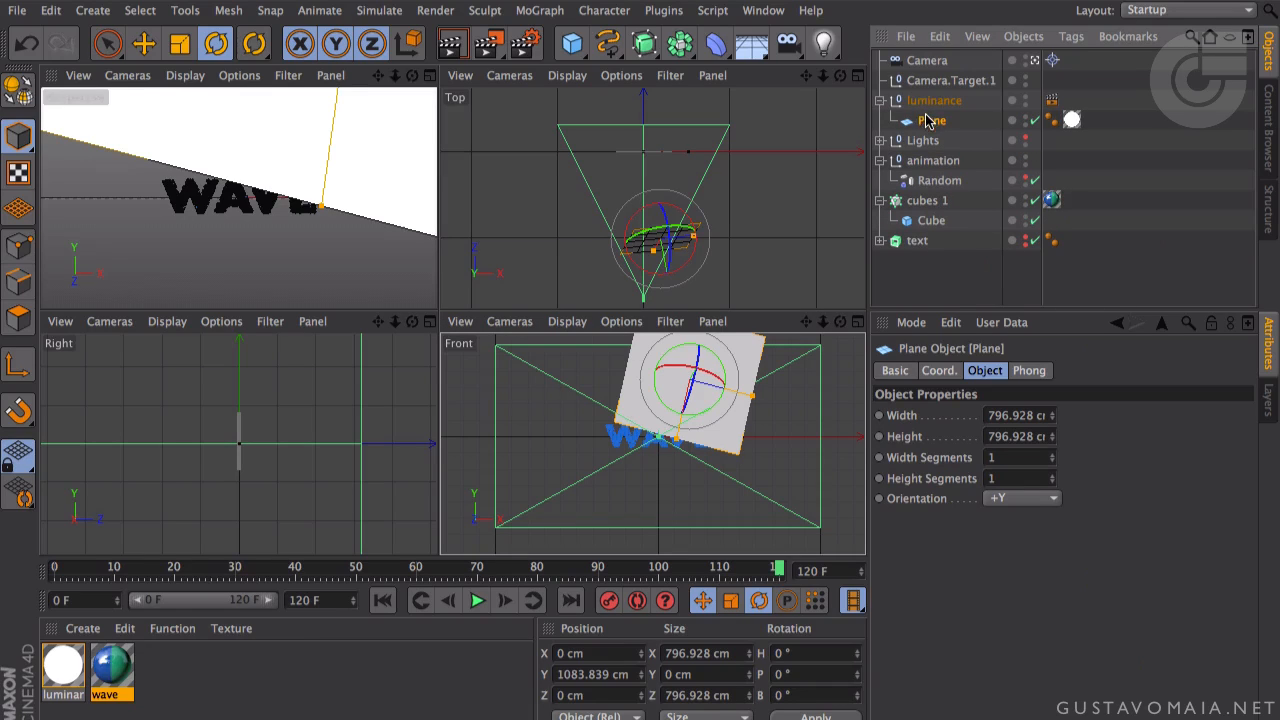
pyautogui.press('t')
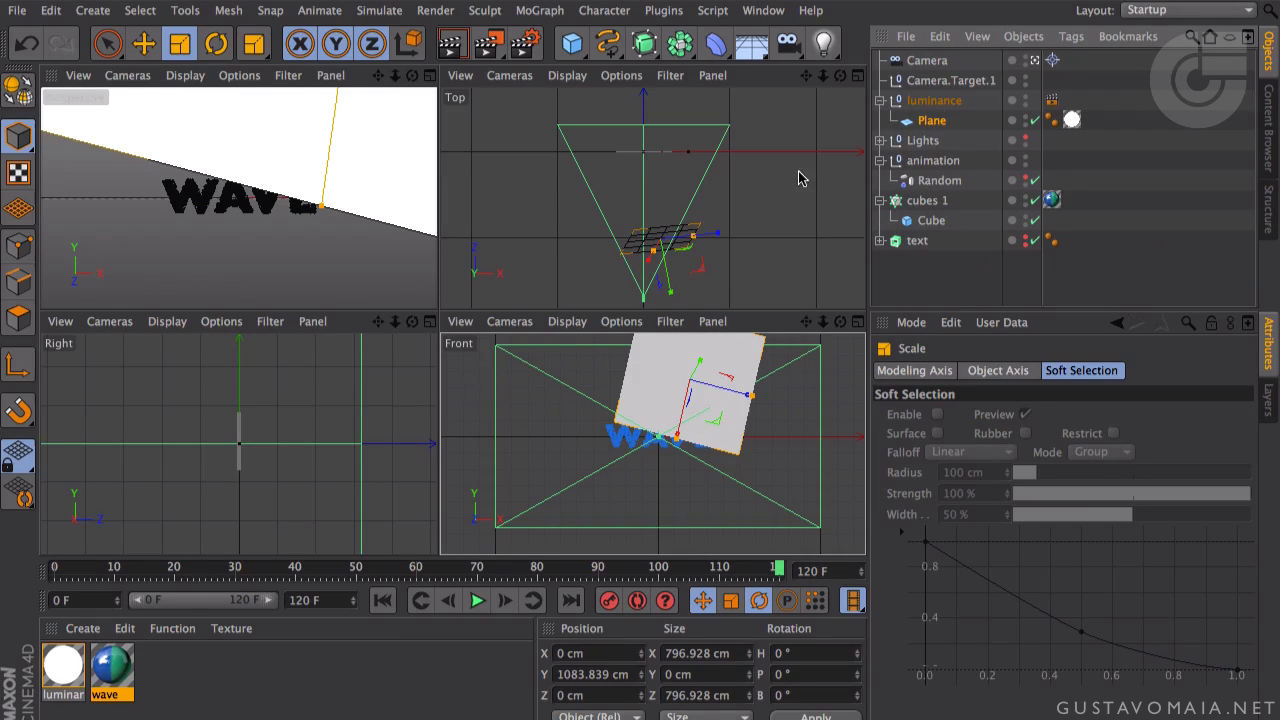
pyautogui.moveTo(528, 431); pyautogui.dragTo(635, 336)
pyautogui.click(272, 82)
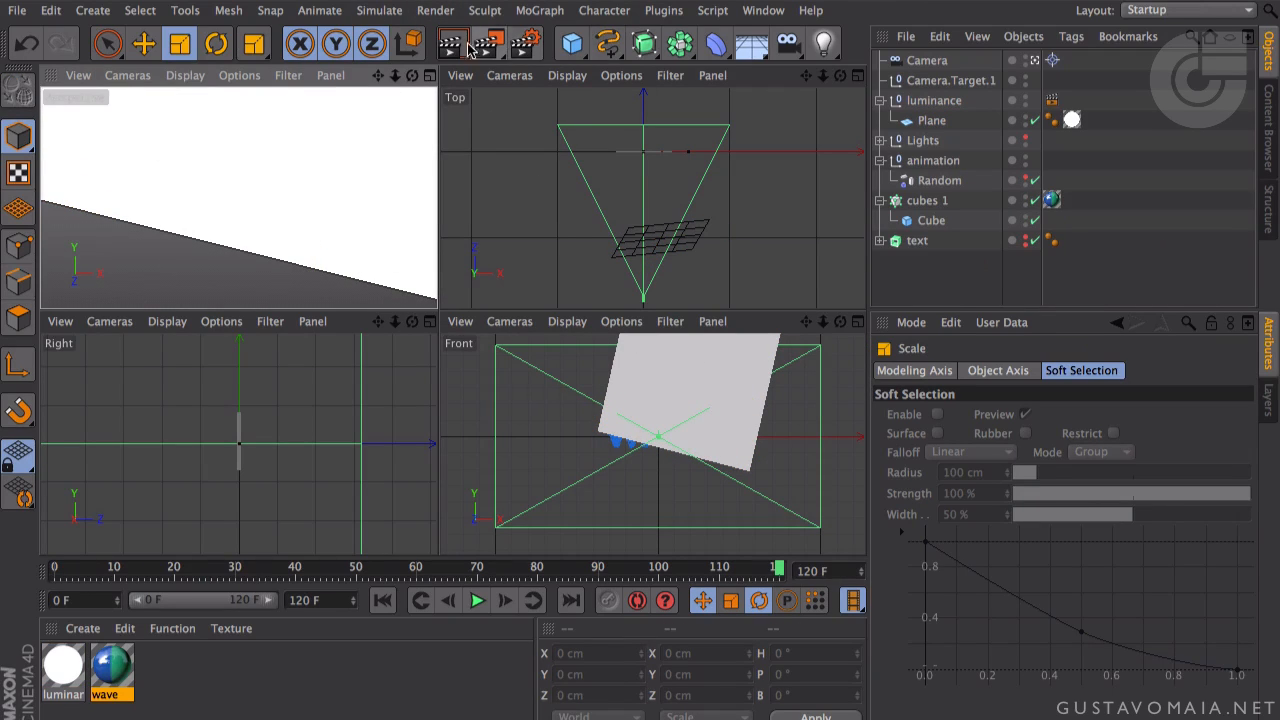
pyautogui.click(128, 75)
pyautogui.moveTo(148, 124)
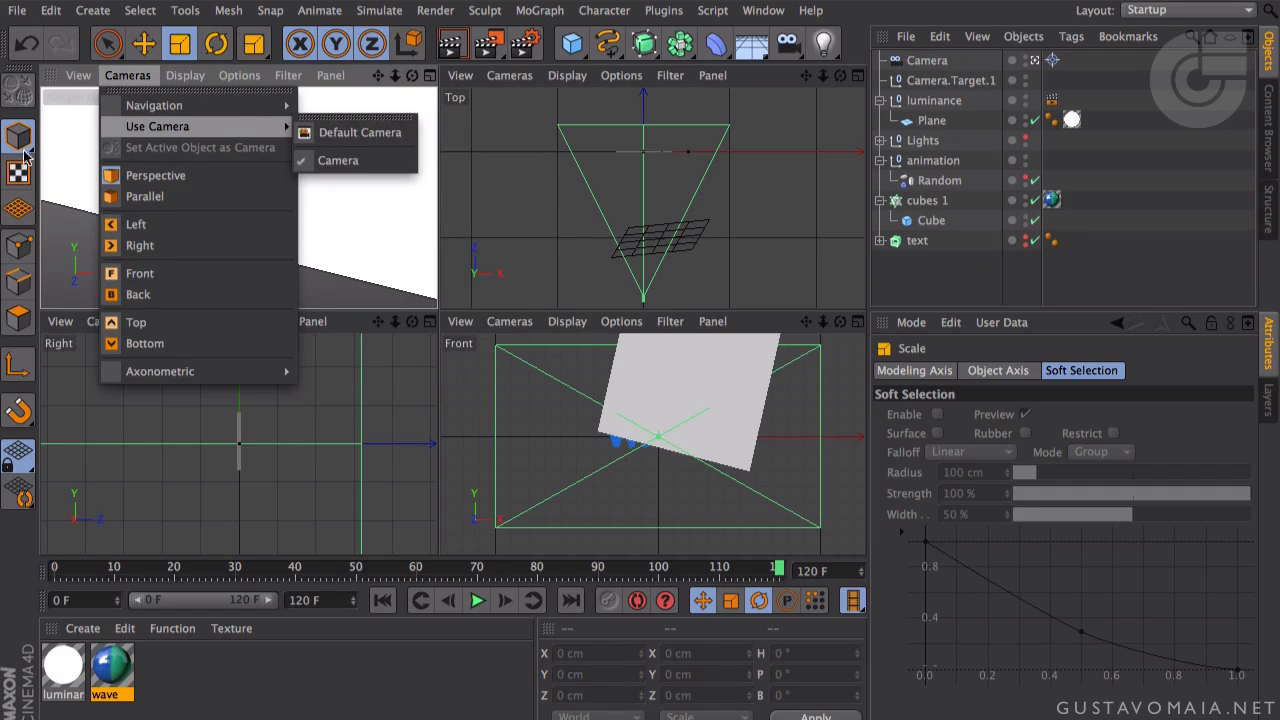
pyautogui.click(62, 190)
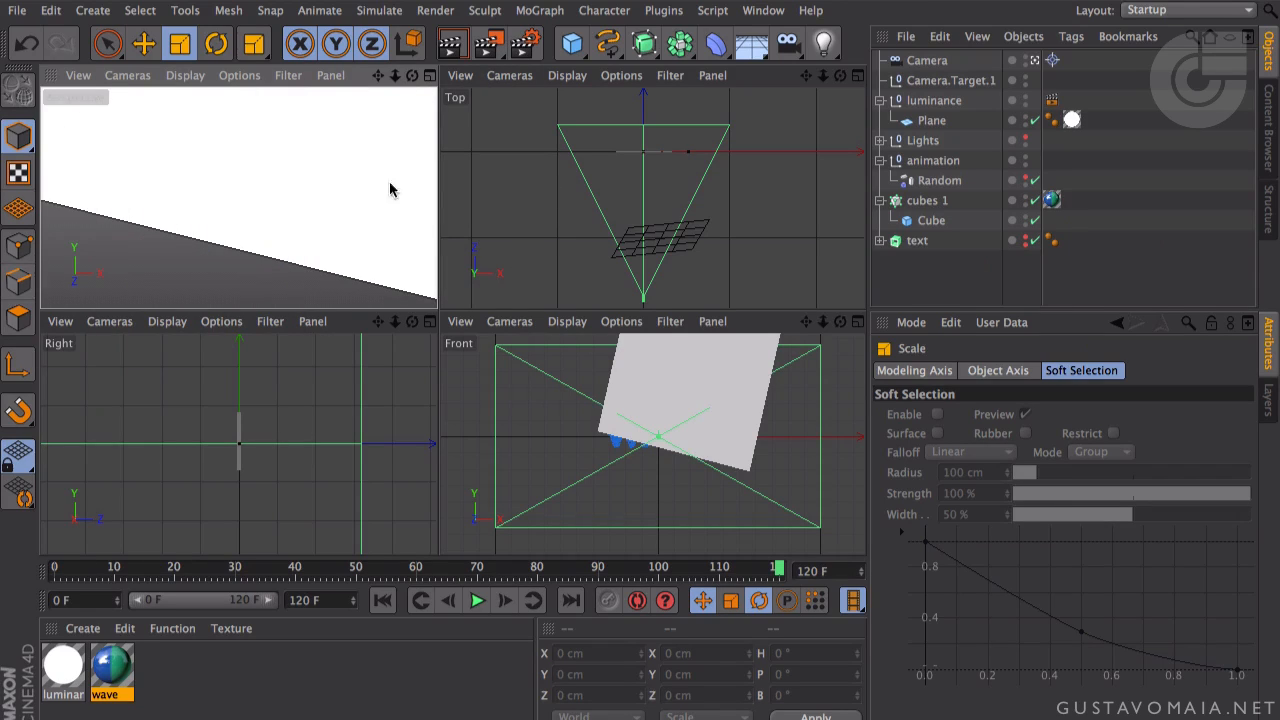
# - Start an Interactive Render Region in the Perspective view and enlarge it to cover a wide area around the WAVE text
pyautogui.click(488, 43)
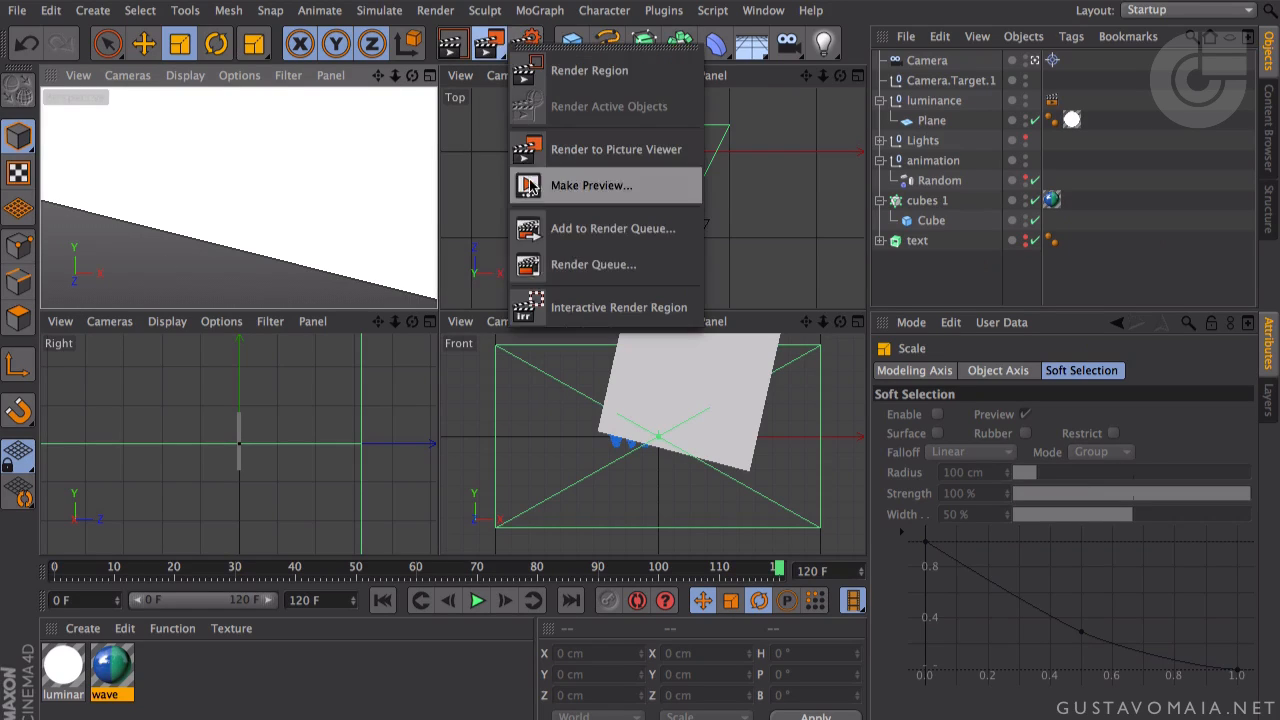
pyautogui.click(598, 309)
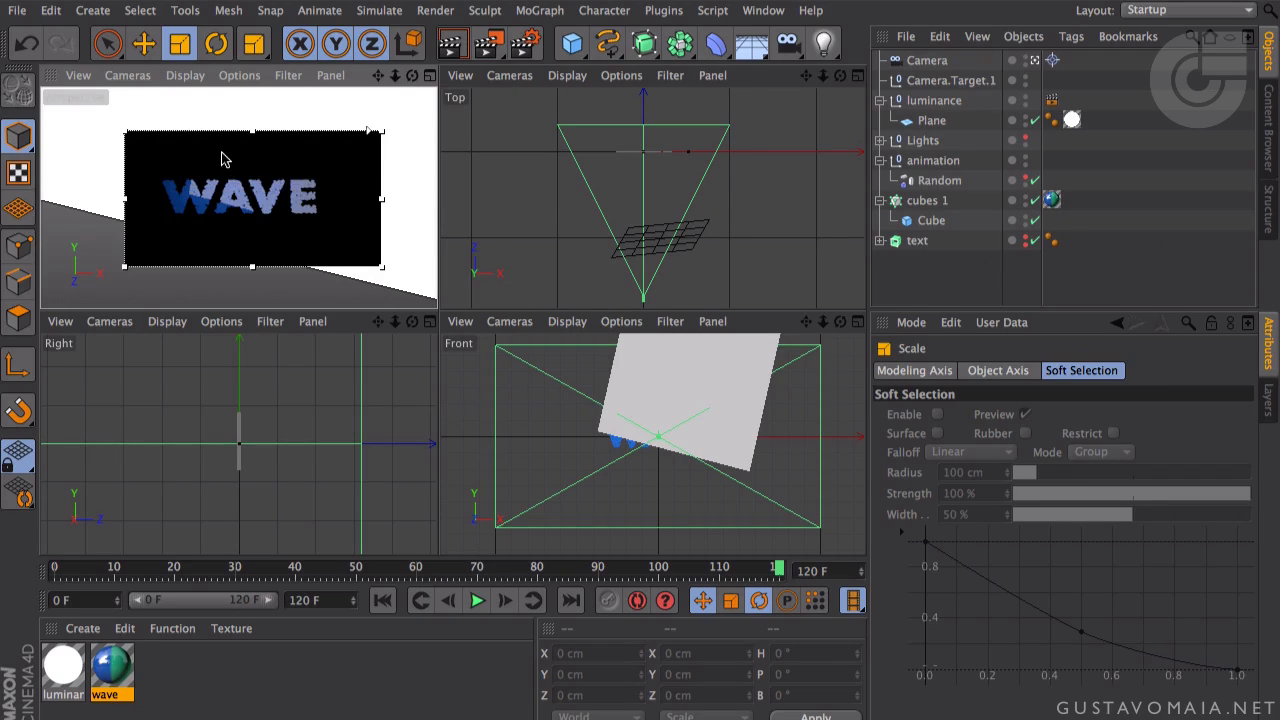
pyautogui.moveTo(127, 135); pyautogui.dragTo(91, 112)
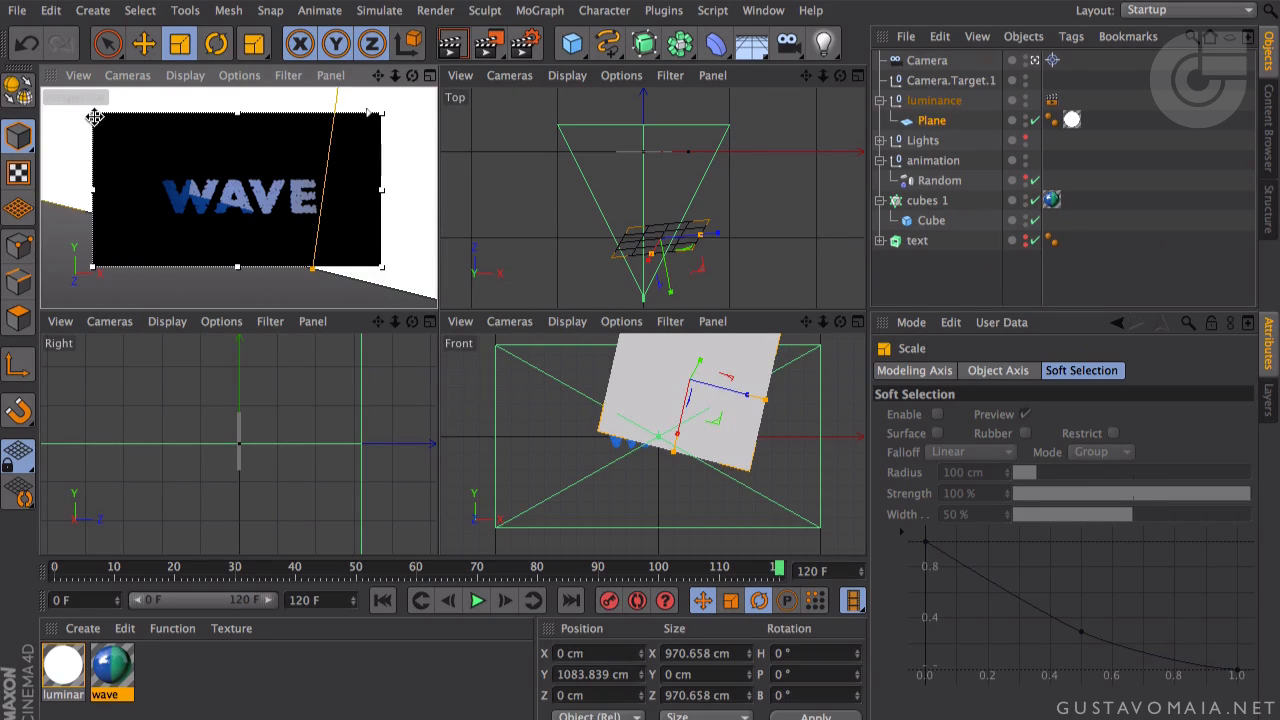
pyautogui.moveTo(385, 262); pyautogui.dragTo(398, 280)
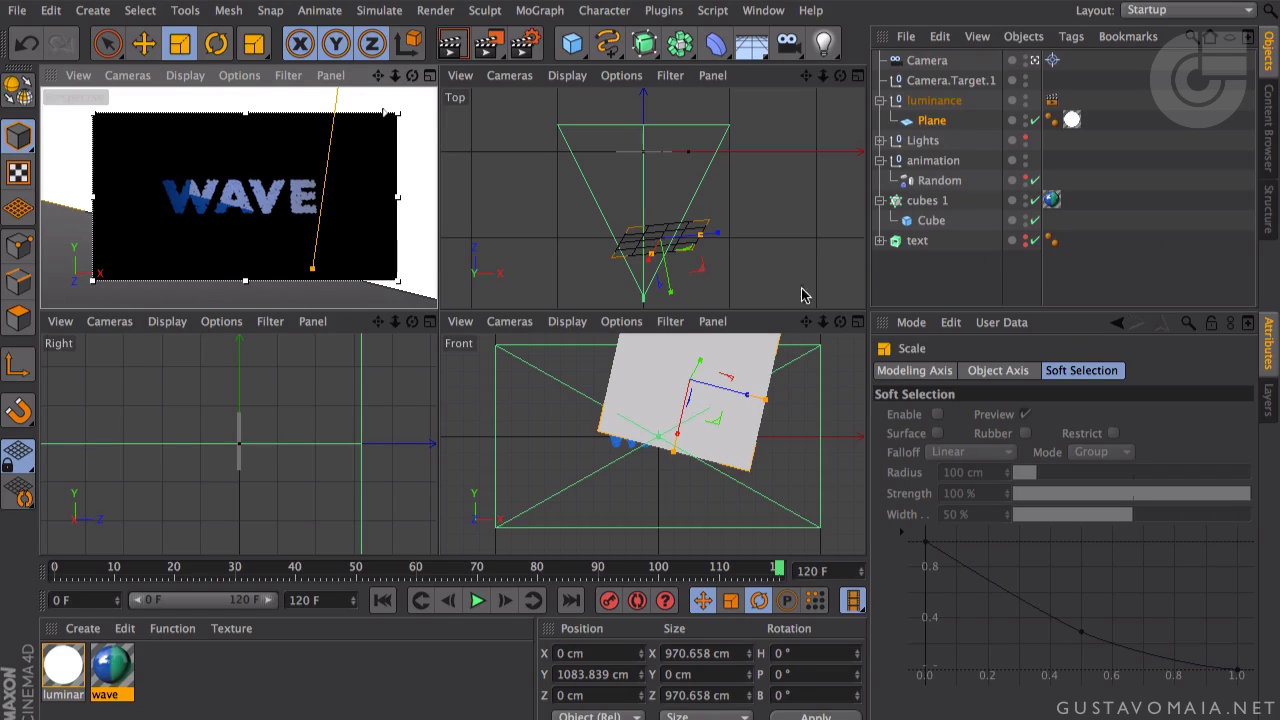
# - Rotate the luminance null to about H 275°, P -3°, B 65° to level the plane's reflection across the WAVE text
pyautogui.click(940, 101)
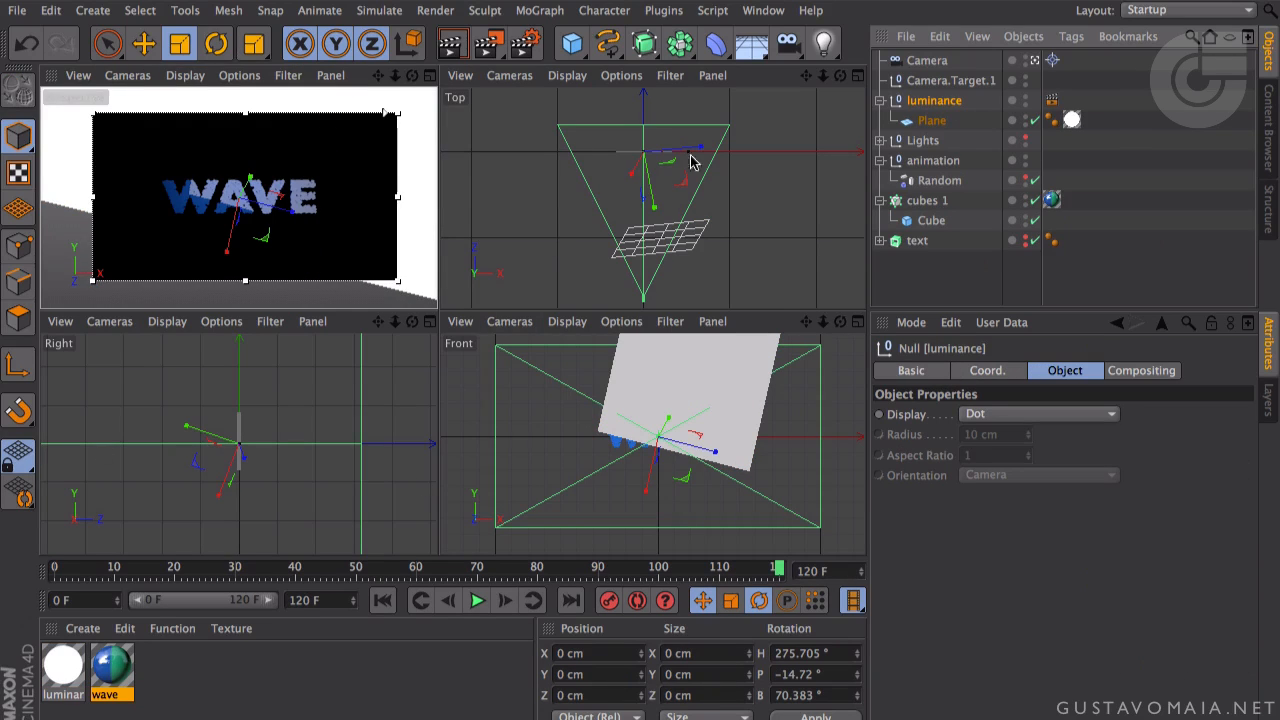
pyautogui.press('r')
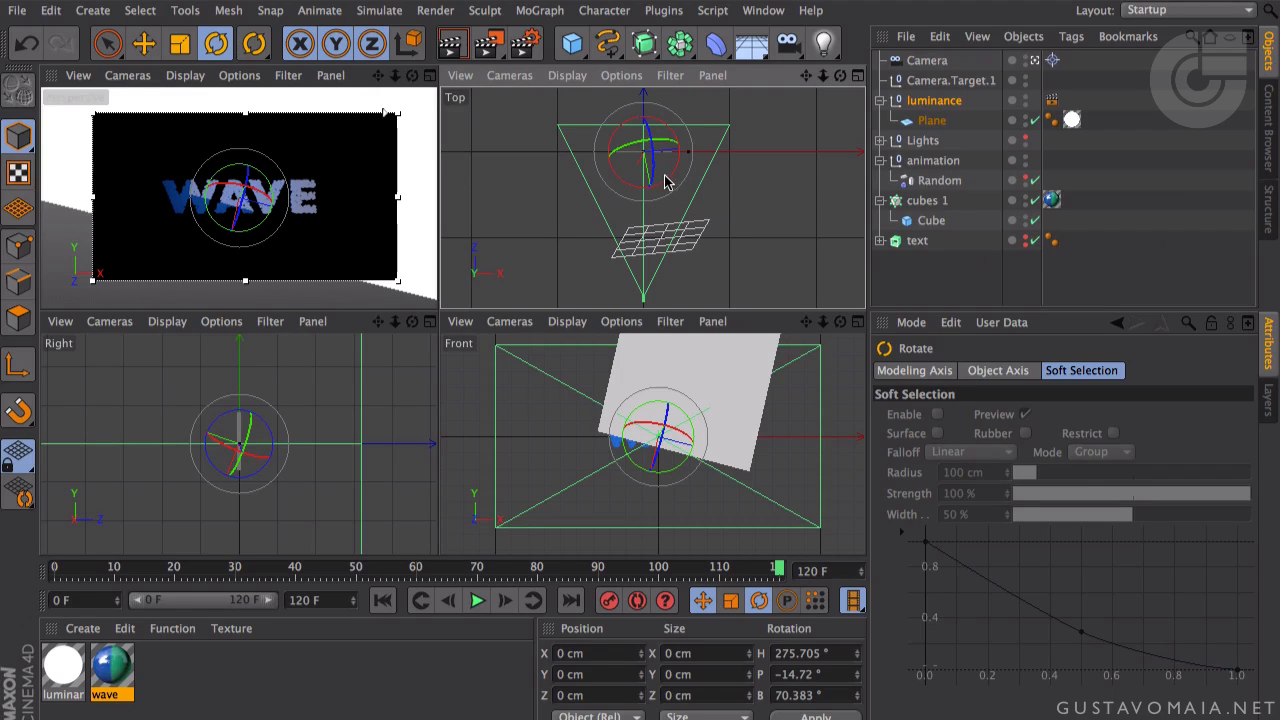
pyautogui.moveTo(665, 180); pyautogui.dragTo(652, 168)
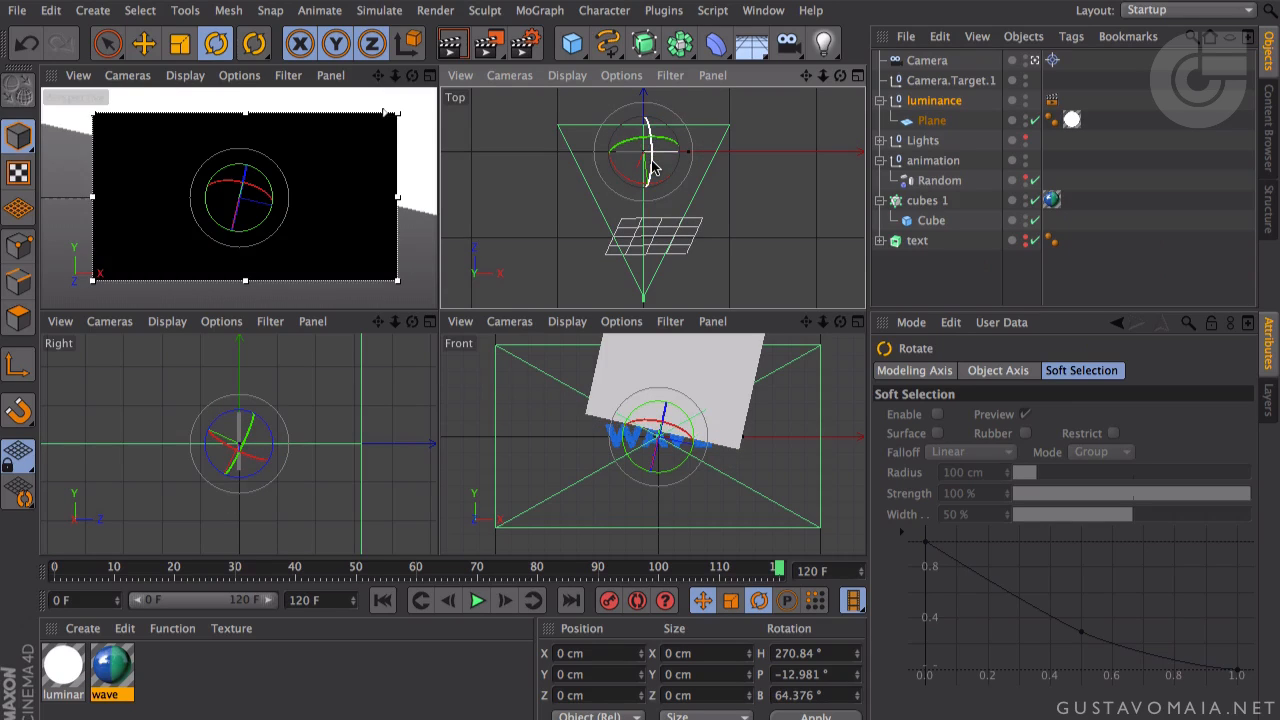
pyautogui.moveTo(634, 148); pyautogui.dragTo(632, 146)
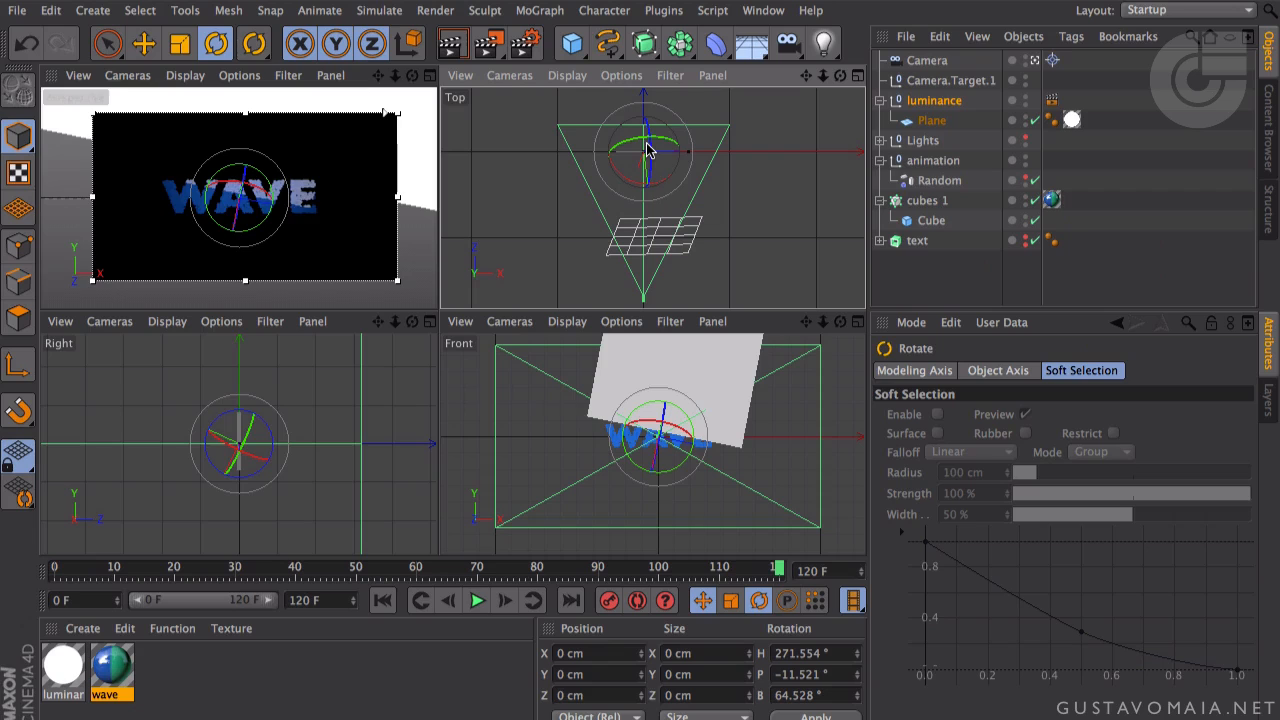
pyautogui.moveTo(640, 147); pyautogui.dragTo(647, 144)
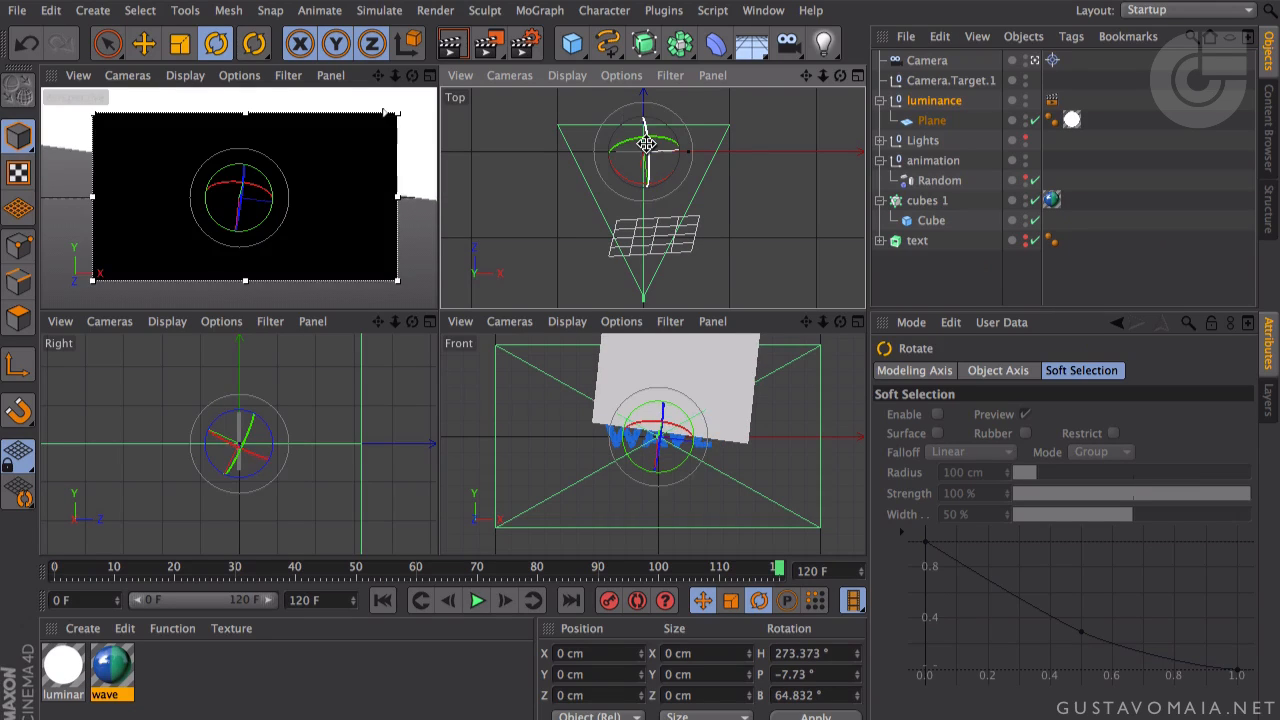
pyautogui.moveTo(647, 144); pyautogui.dragTo(636, 147)
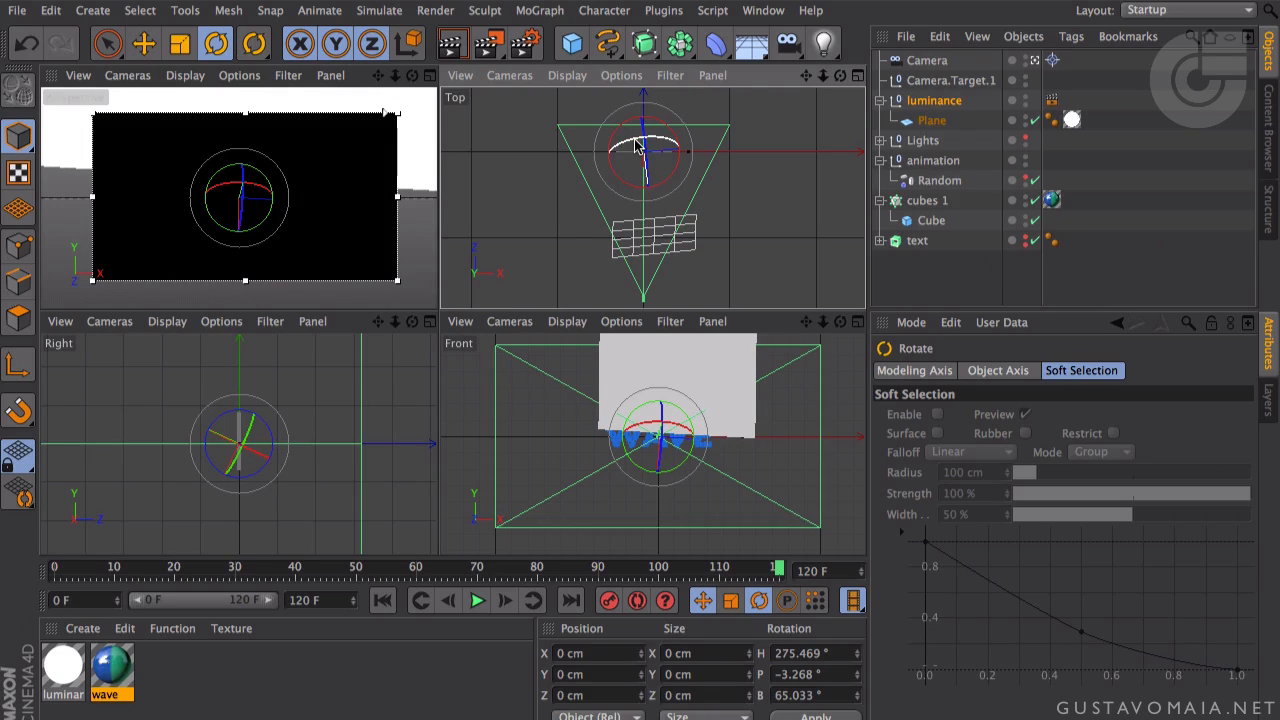
# - Scale the plane inside the luminance null up to about 1311 cm in width and height
pyautogui.click(926, 121)
pyautogui.press('t')
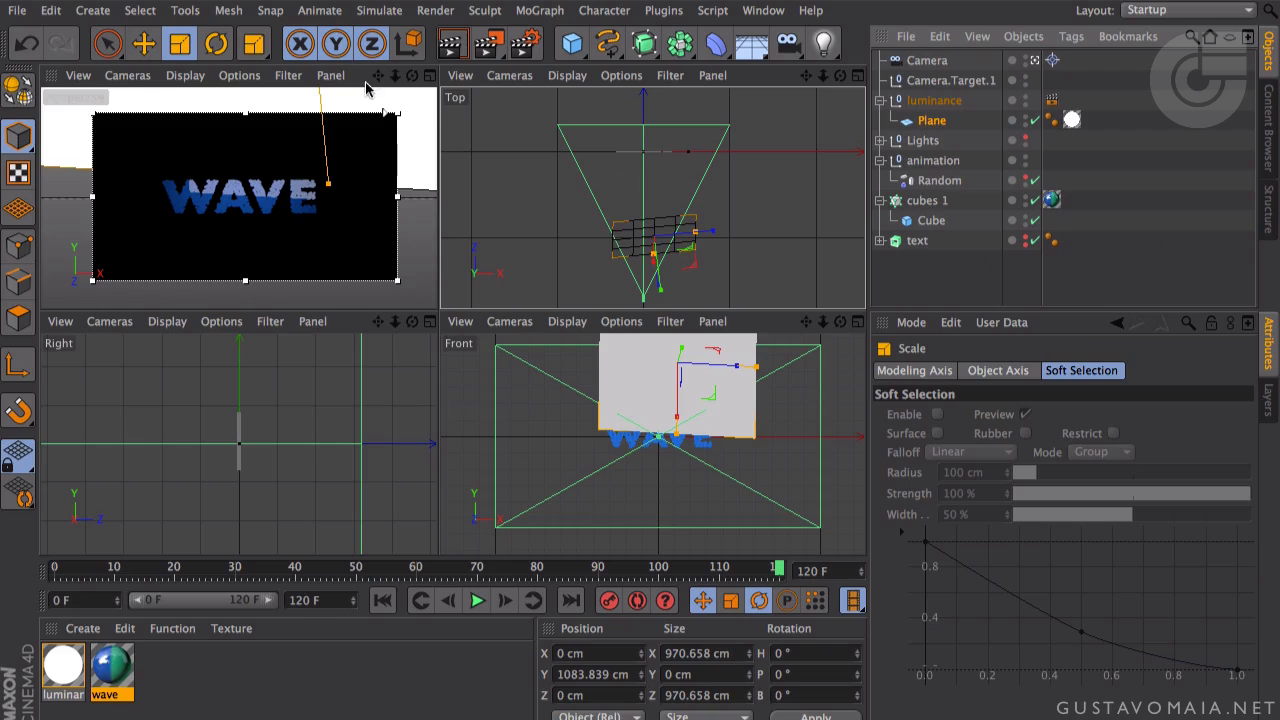
pyautogui.moveTo(812, 270); pyautogui.dragTo(826, 246)
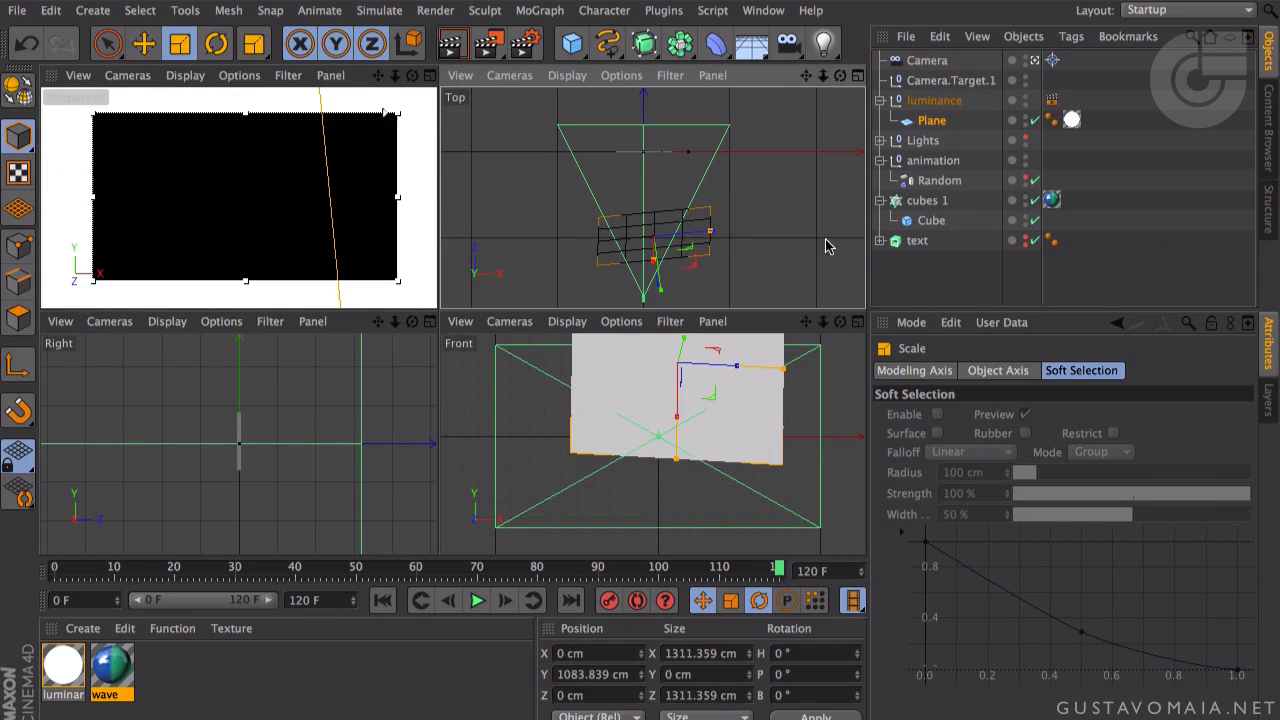
# - Rotate the luminance null to about H 273°, P -3°, B 58° so the reflection covers only the upper part of the text
pyautogui.click(925, 101)
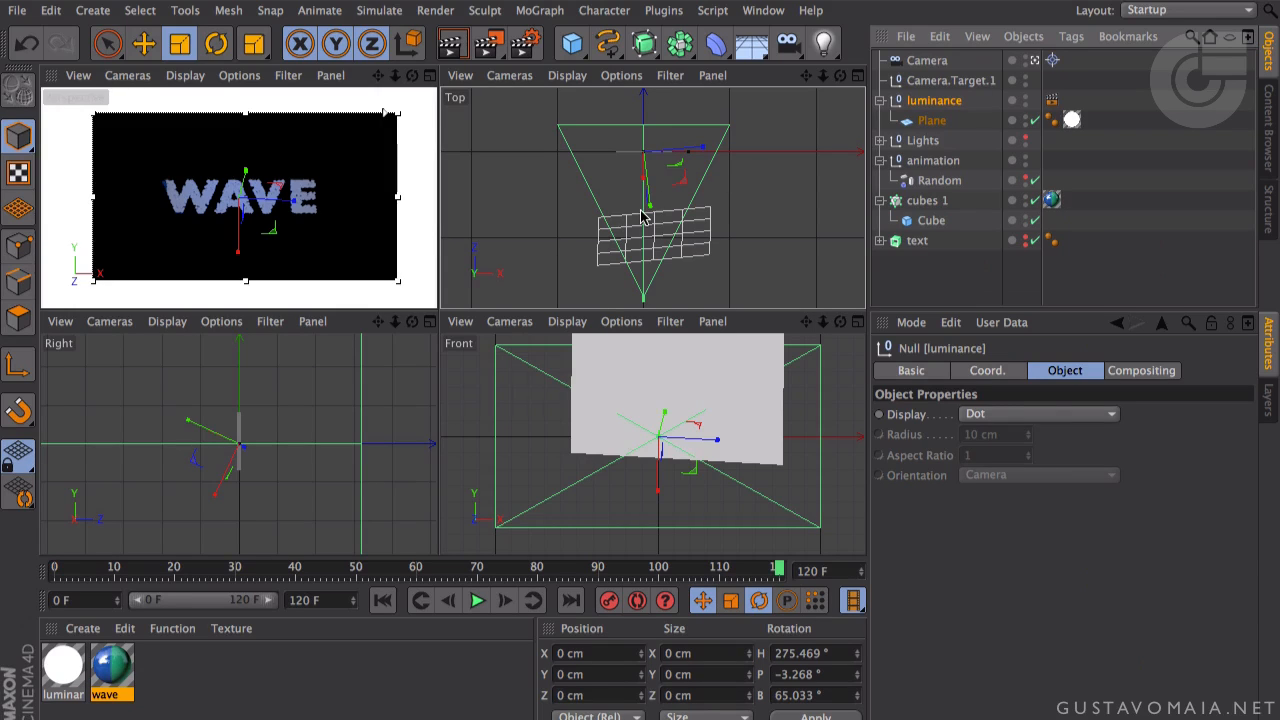
pyautogui.press('r')
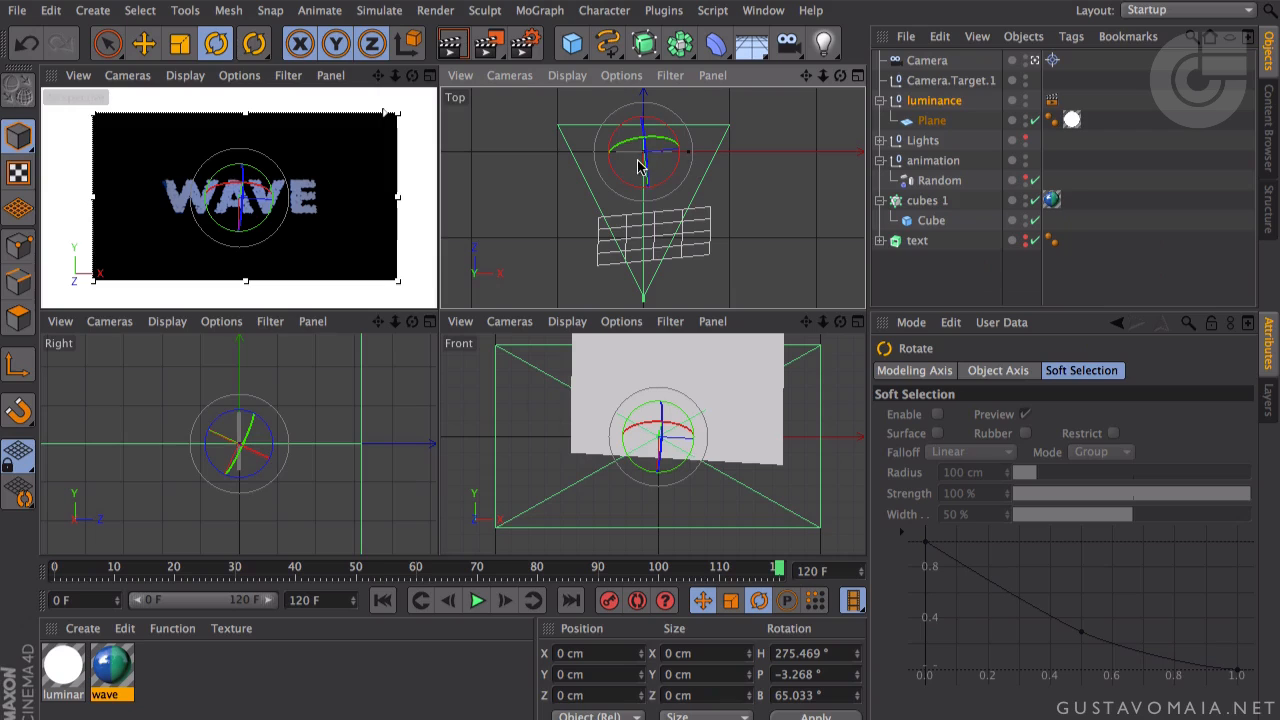
pyautogui.moveTo(640, 167); pyautogui.dragTo(644, 145)
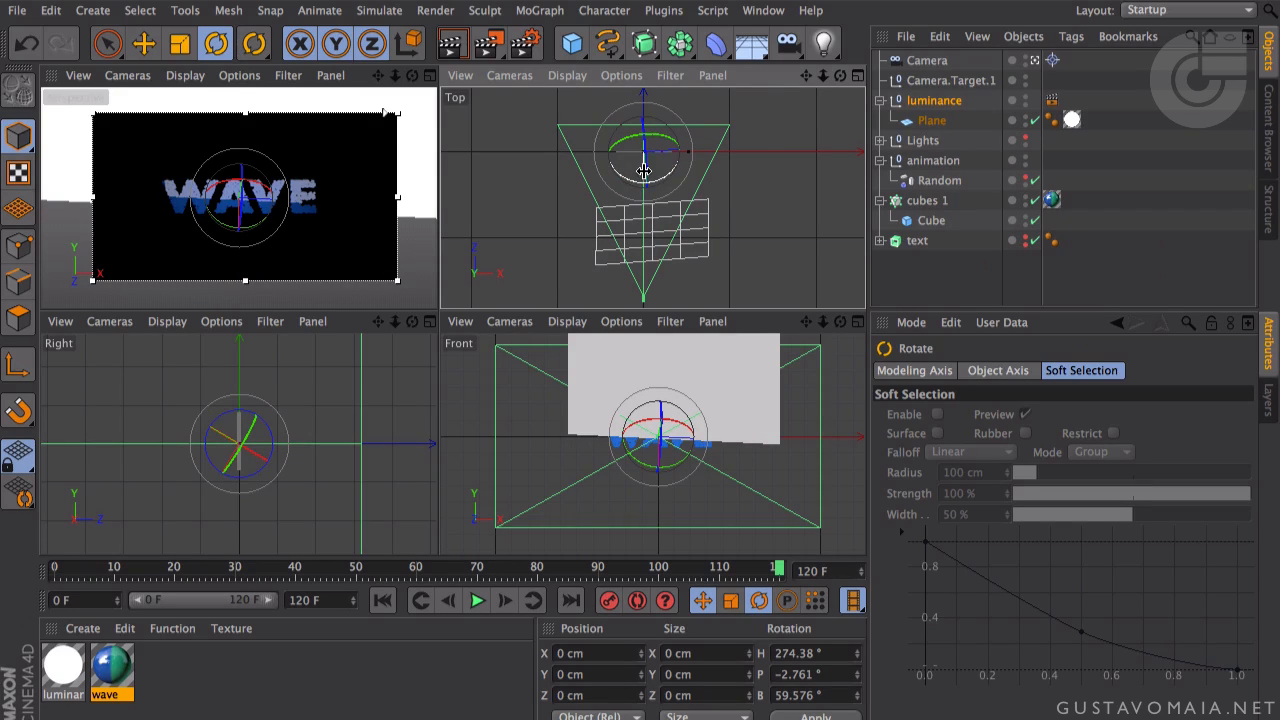
pyautogui.moveTo(644, 165); pyautogui.dragTo(644, 168)
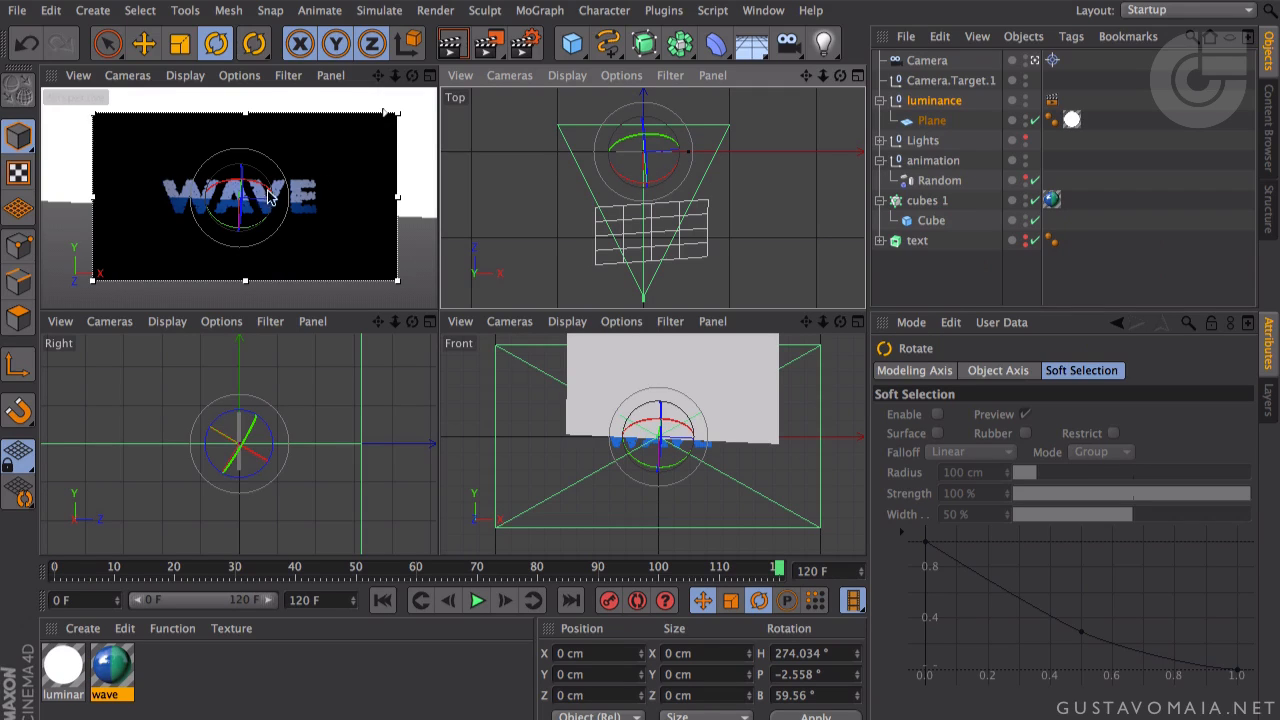
pyautogui.moveTo(651, 163); pyautogui.dragTo(648, 160)
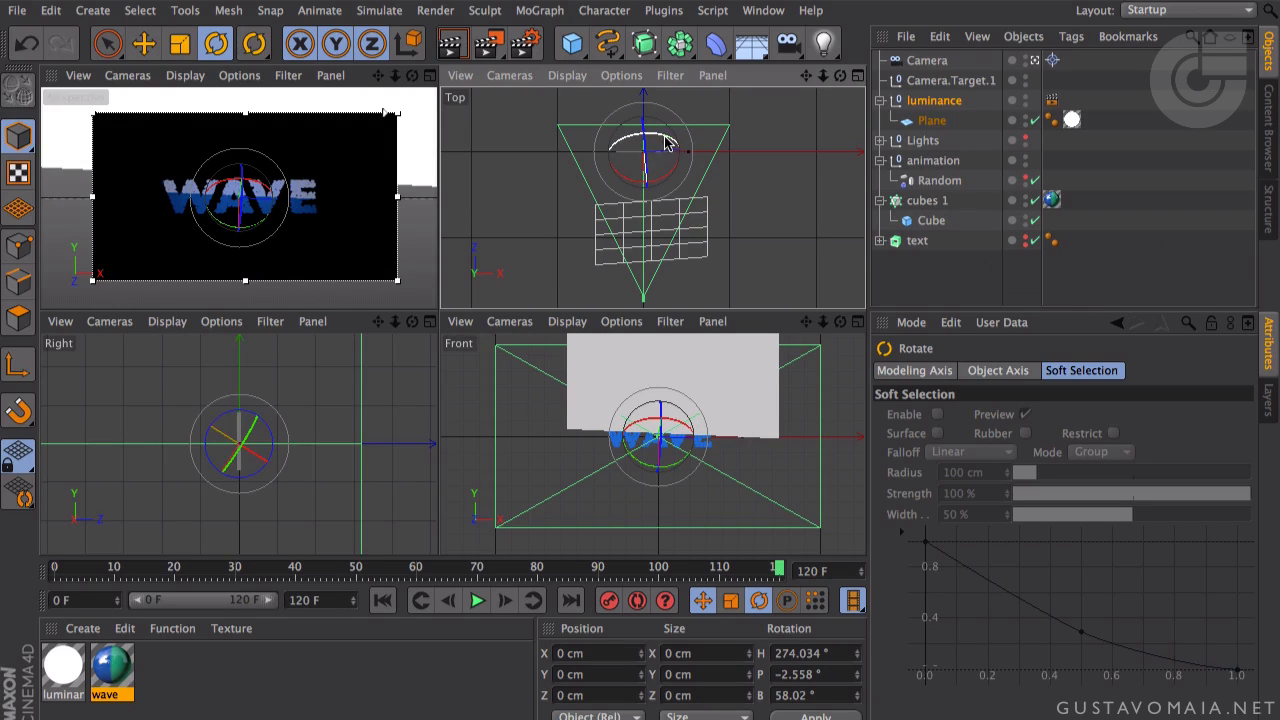
pyautogui.moveTo(668, 141); pyautogui.dragTo(668, 141)
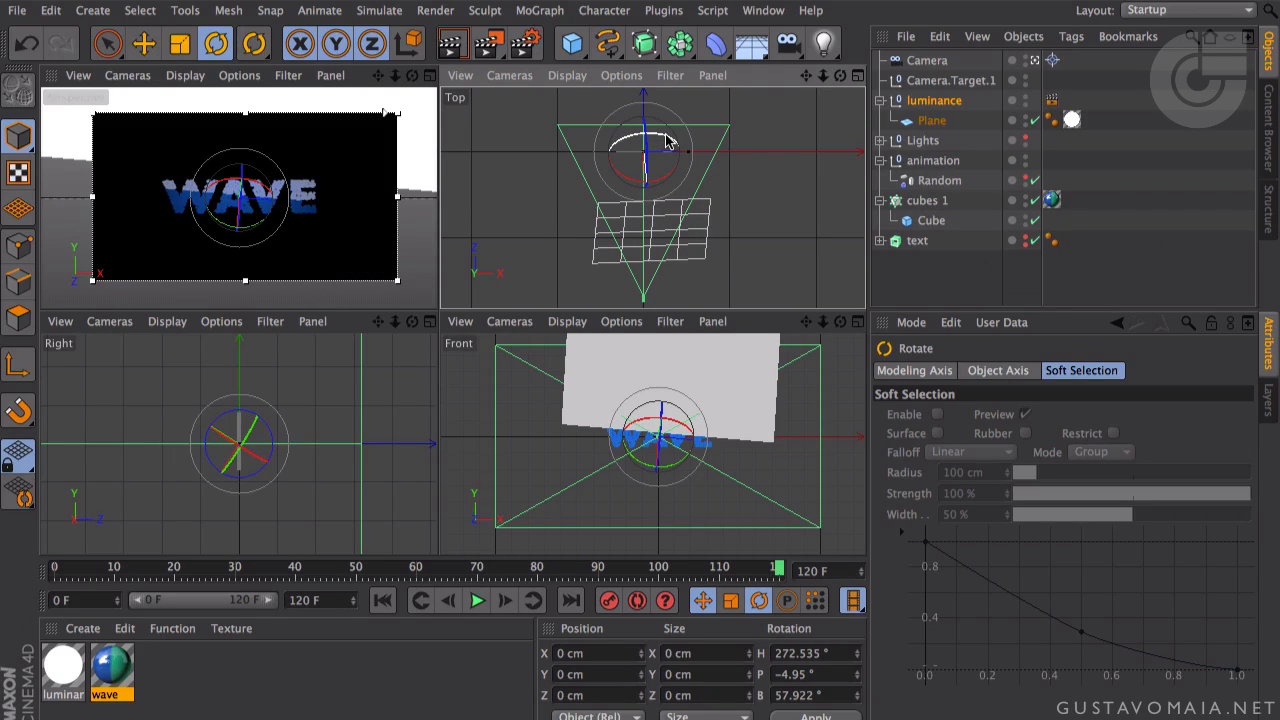
pyautogui.moveTo(668, 141); pyautogui.dragTo(657, 143)
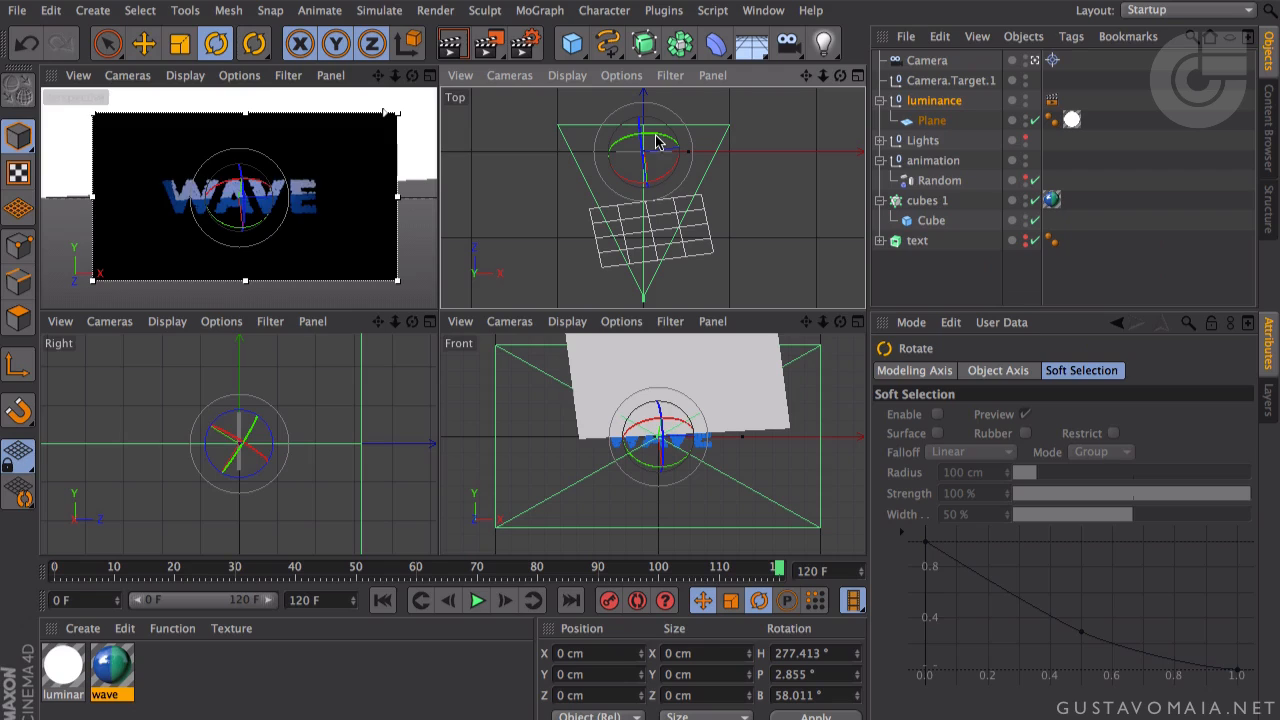
pyautogui.hotkey('ctrl', 'z')
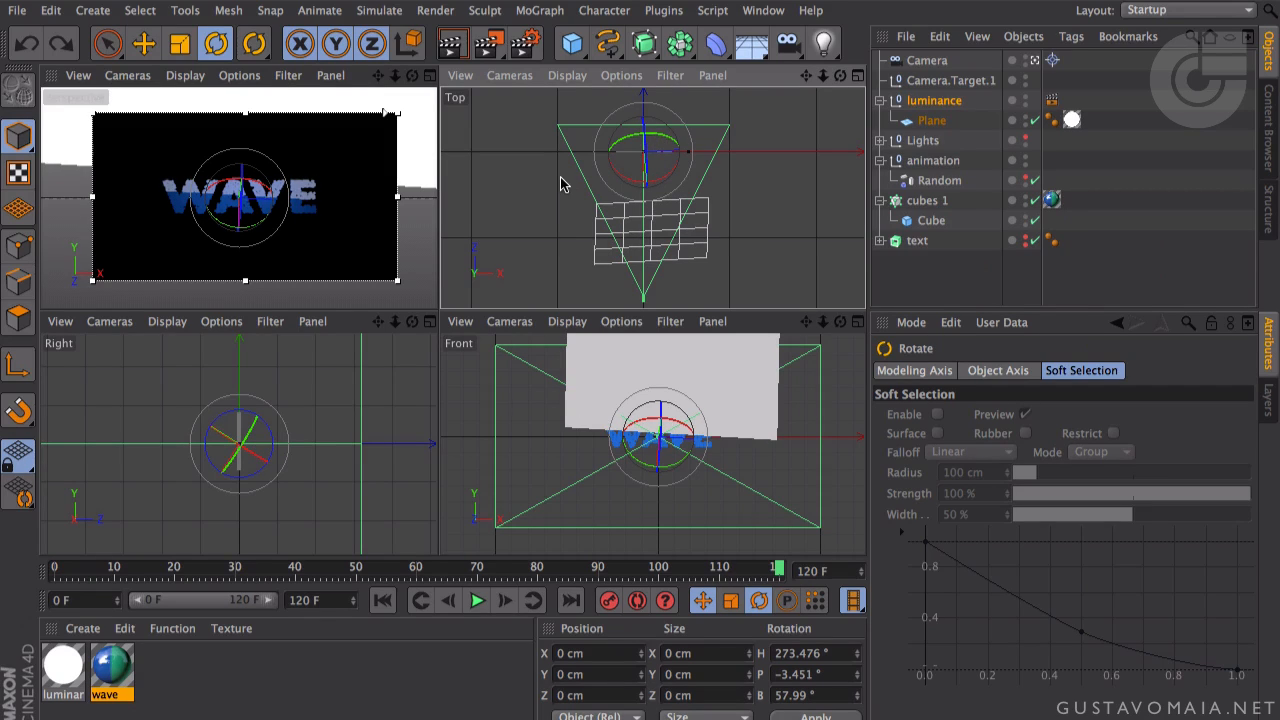
# - Fine-tune the luminance null's rotation to about H 273°, P -4°, B 58° and inspect the reflection in the enlarged Perspective view
pyautogui.middleClick(290, 208)
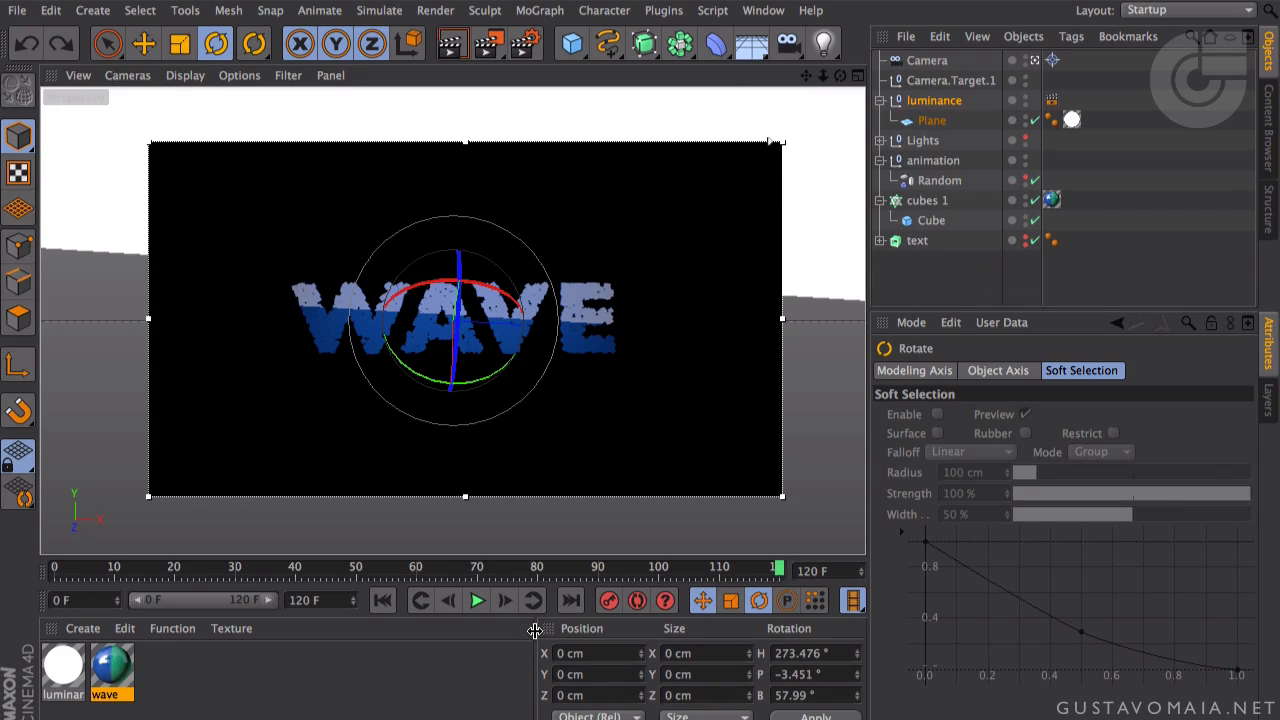
pyautogui.middleClick(548, 338)
pyautogui.hotkey('ctrl', 'y')
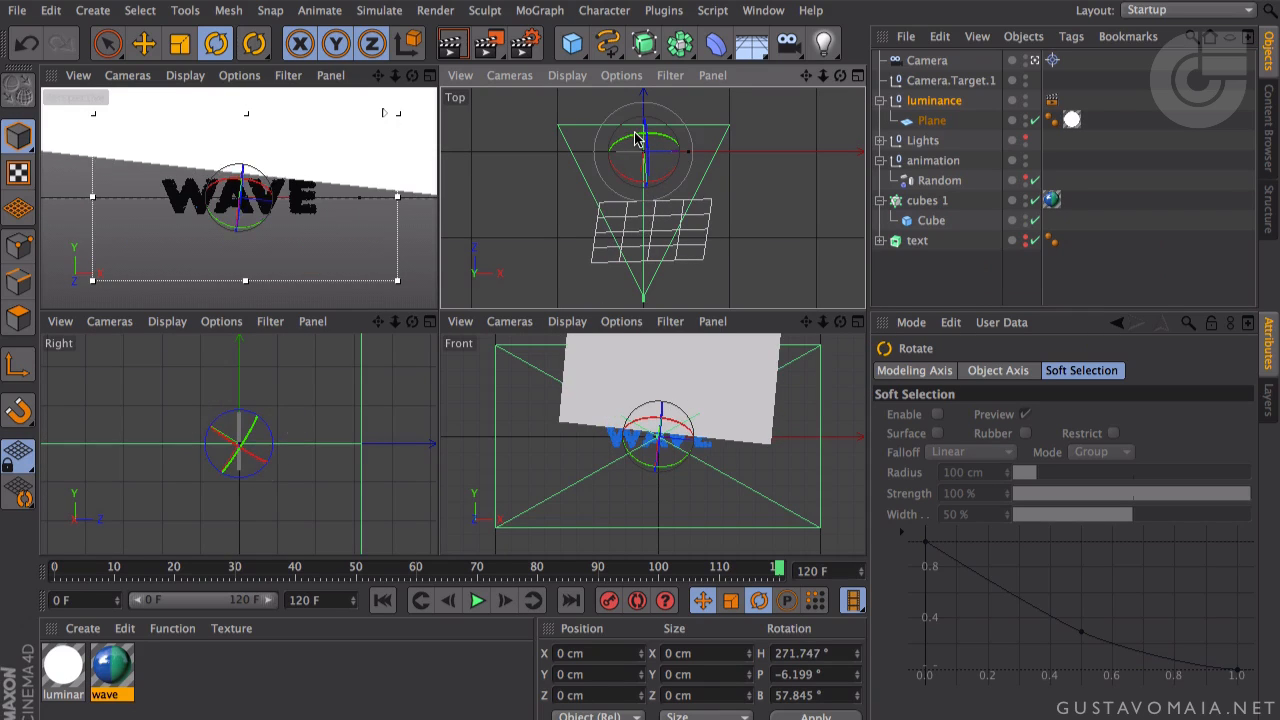
pyautogui.moveTo(635, 138); pyautogui.dragTo(640, 172)
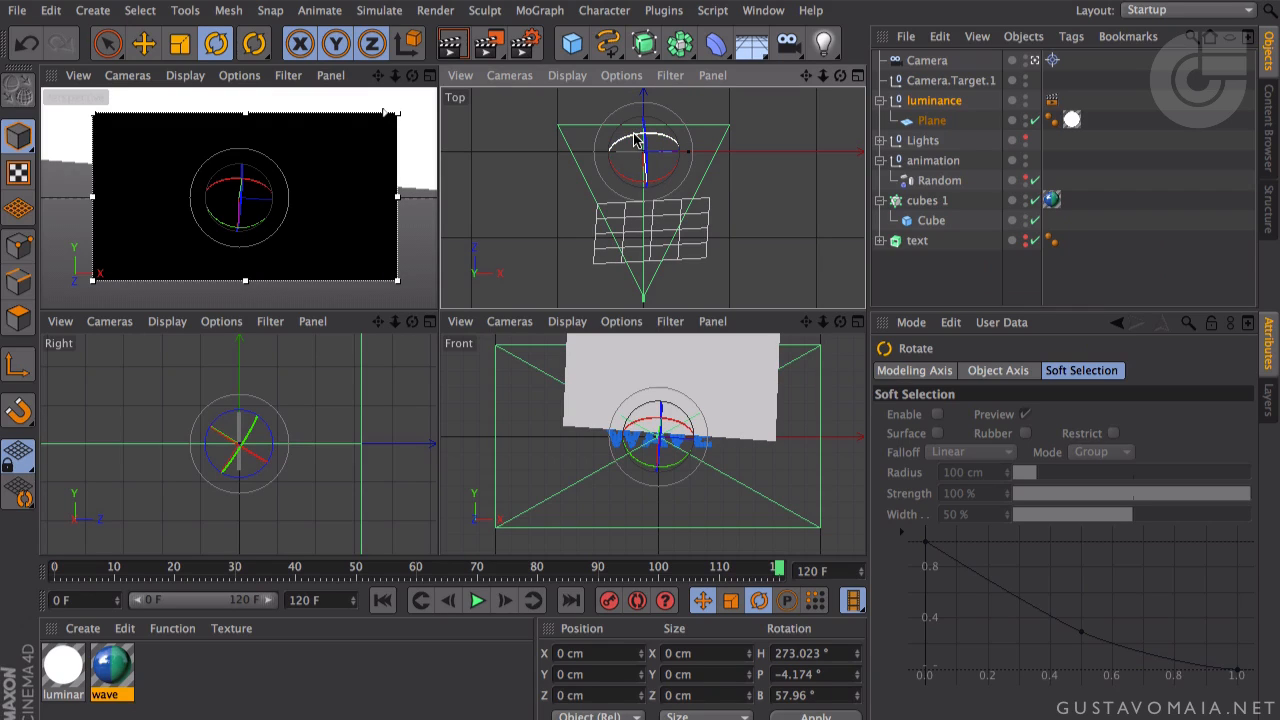
pyautogui.middleClick(413, 160)
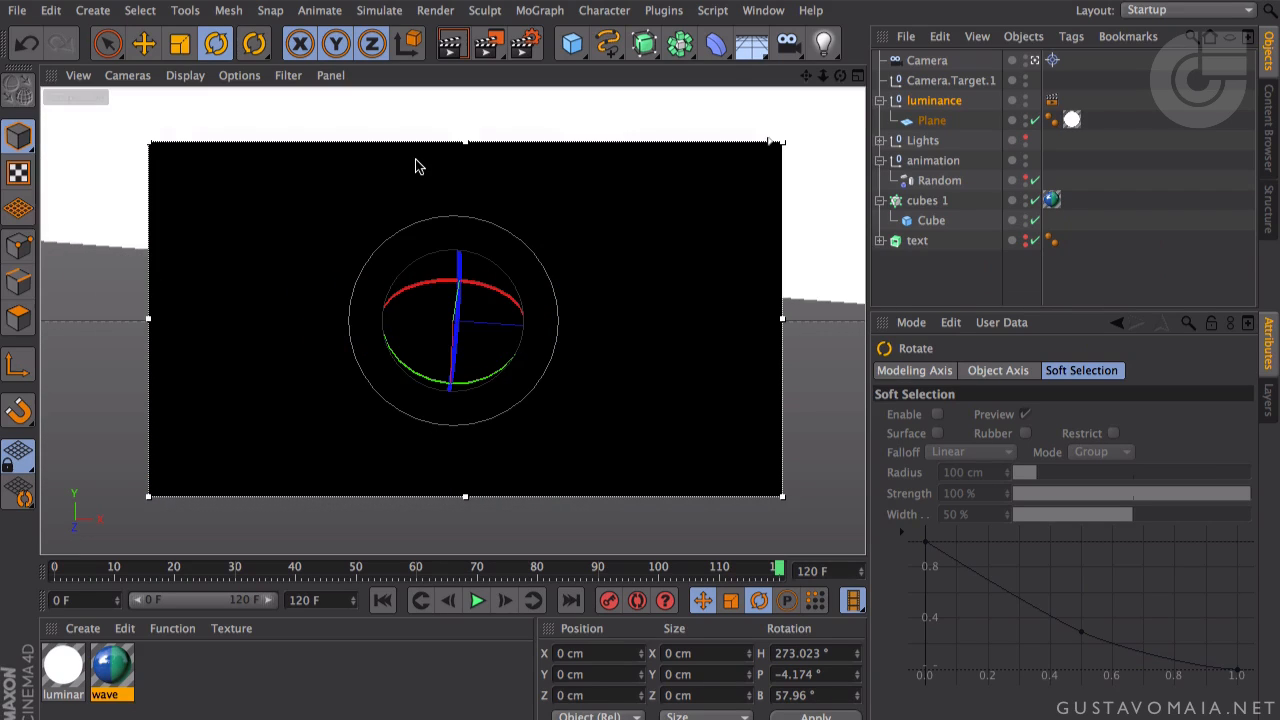
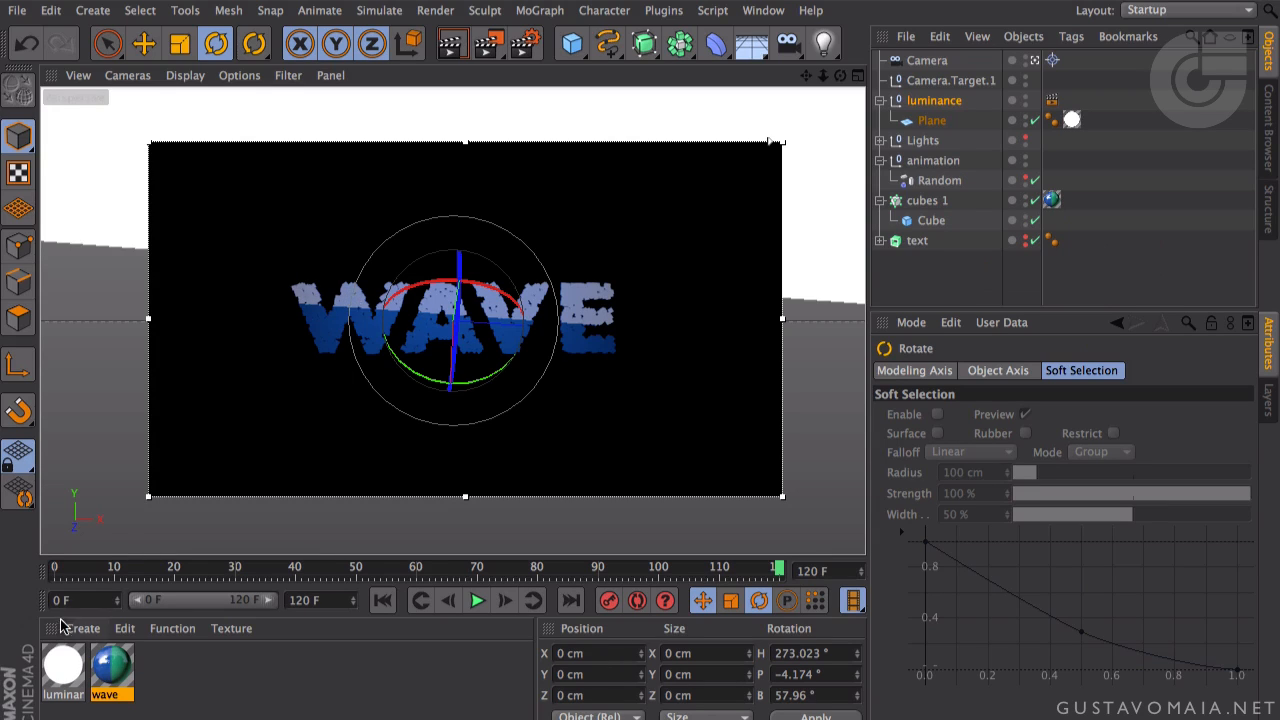
# - Load a Gradient shader as the texture of the luminance material's Luminance channel, keeping its white color
pyautogui.click(63, 668)
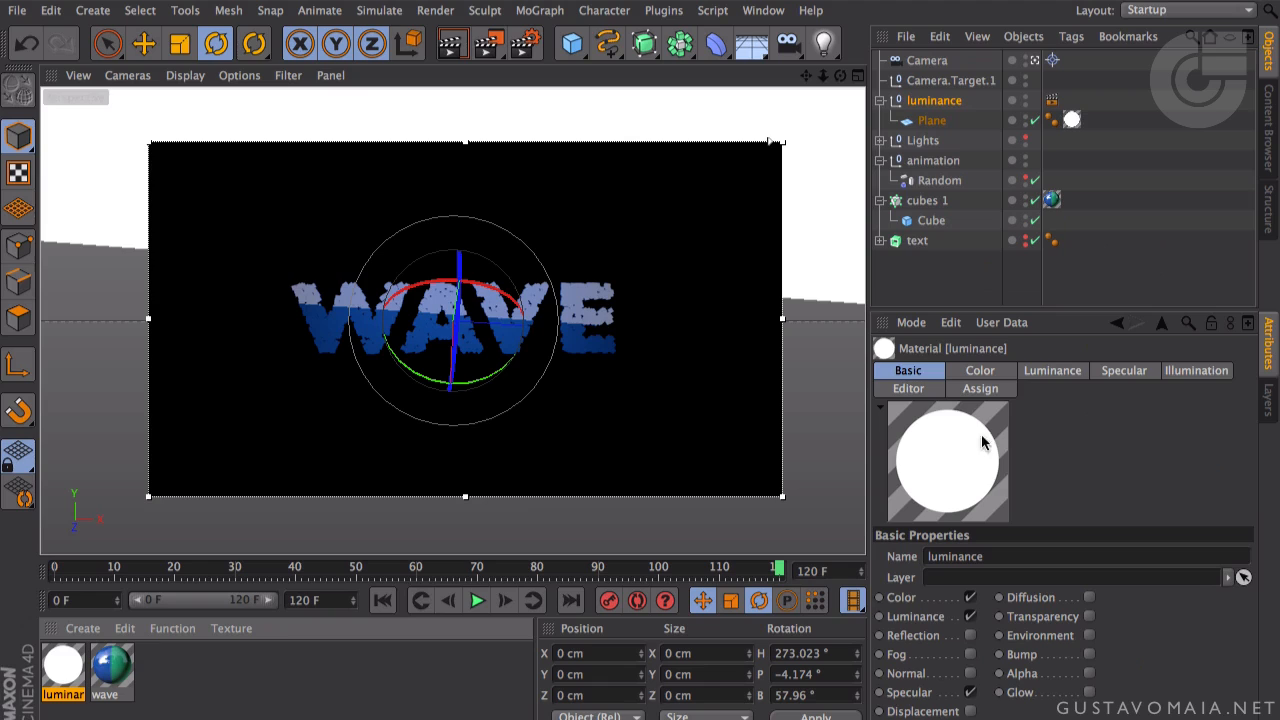
pyautogui.click(1072, 371)
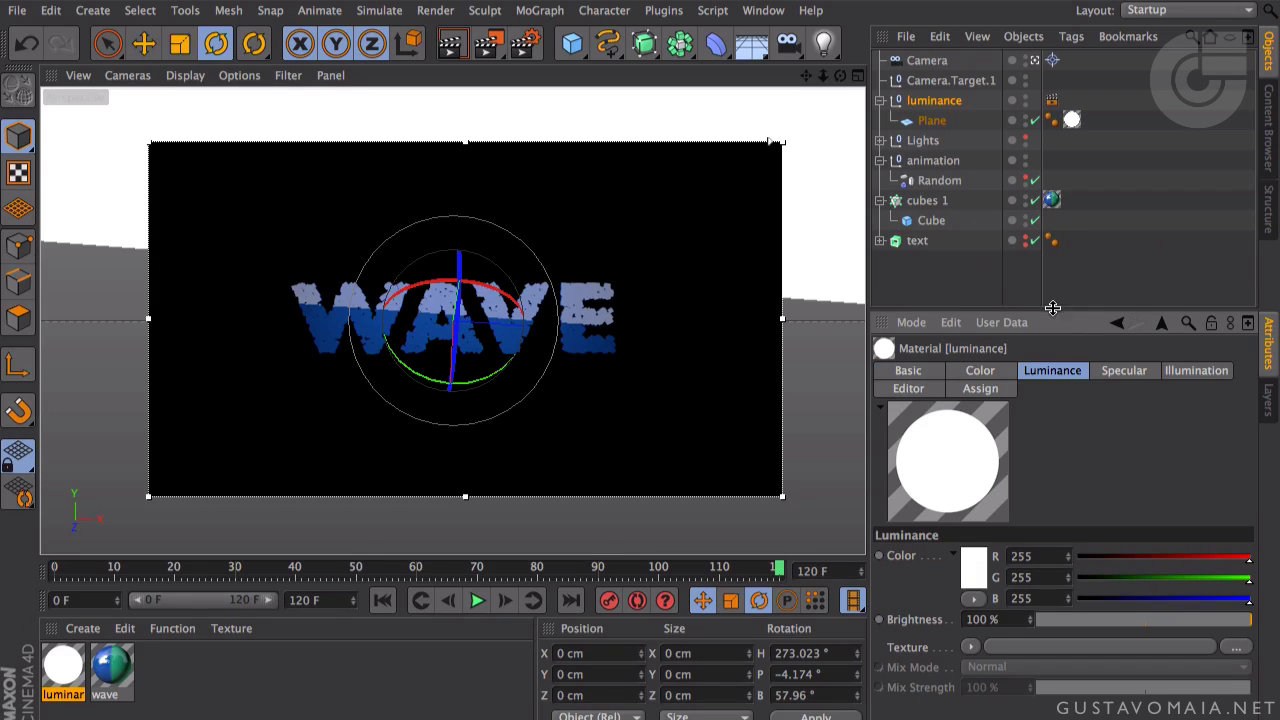
pyautogui.moveTo(1053, 310); pyautogui.dragTo(1057, 258)
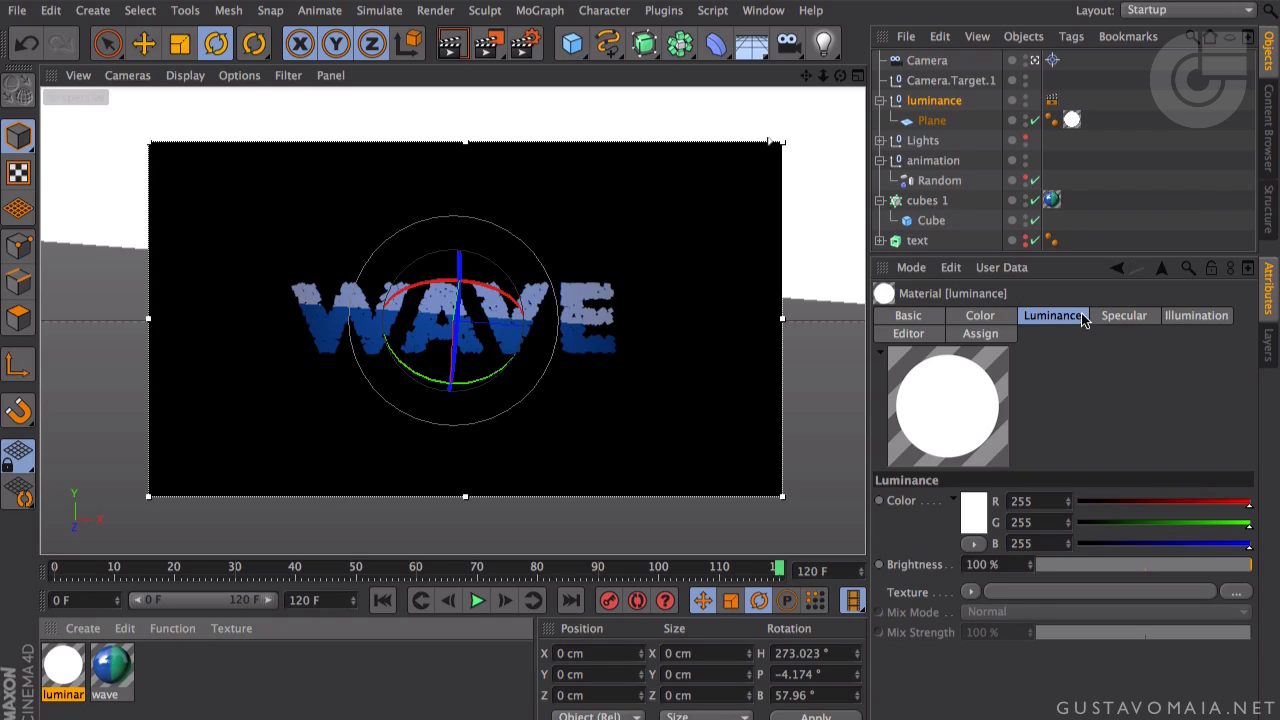
pyautogui.click(978, 520)
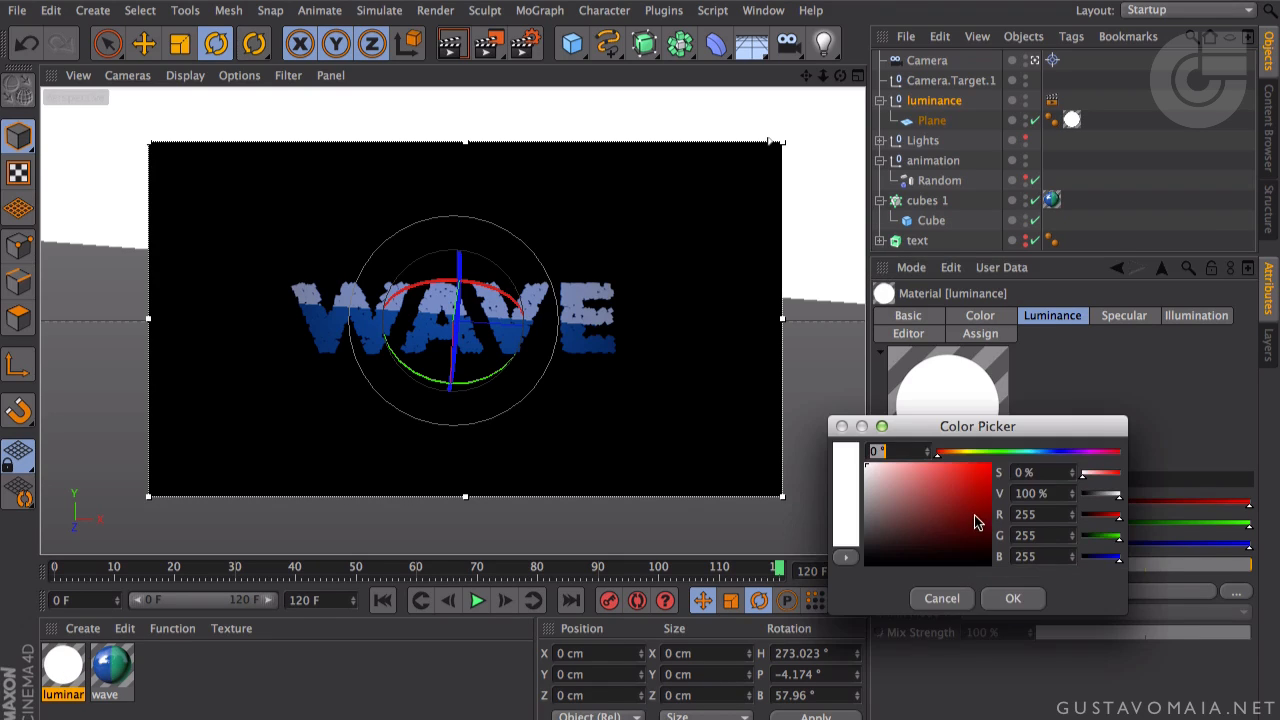
pyautogui.click(941, 599)
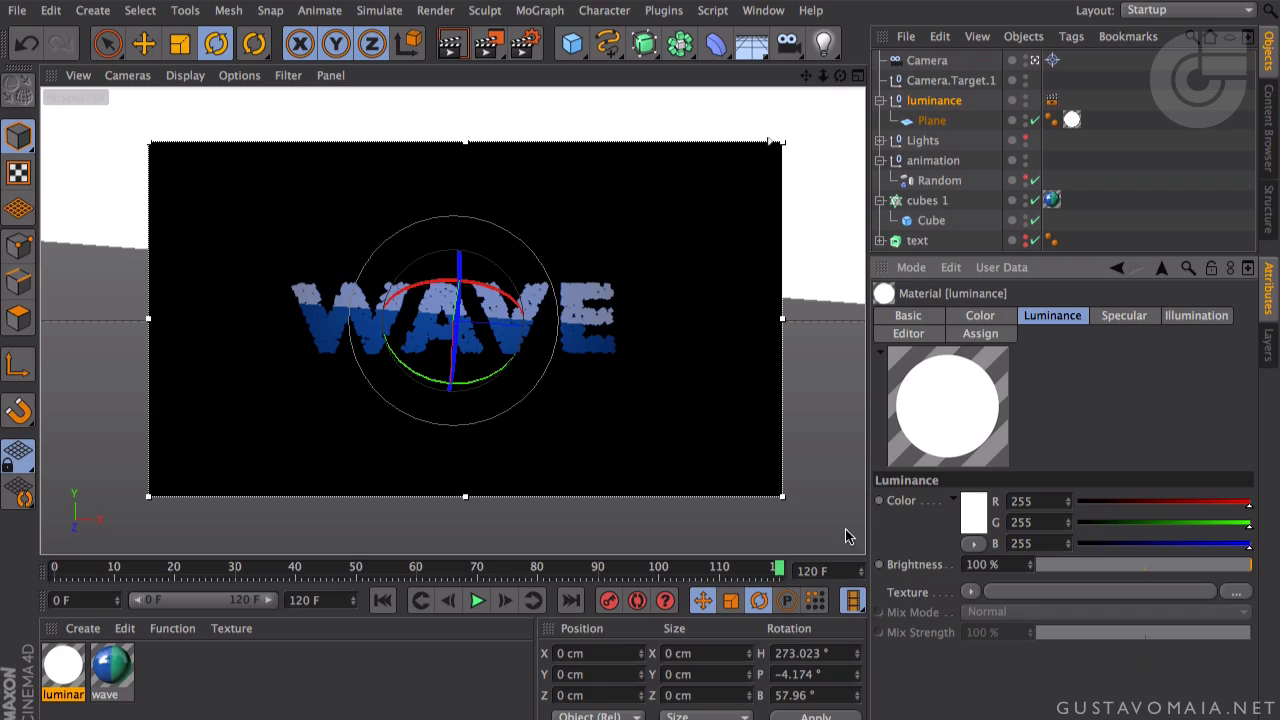
pyautogui.click(970, 593)
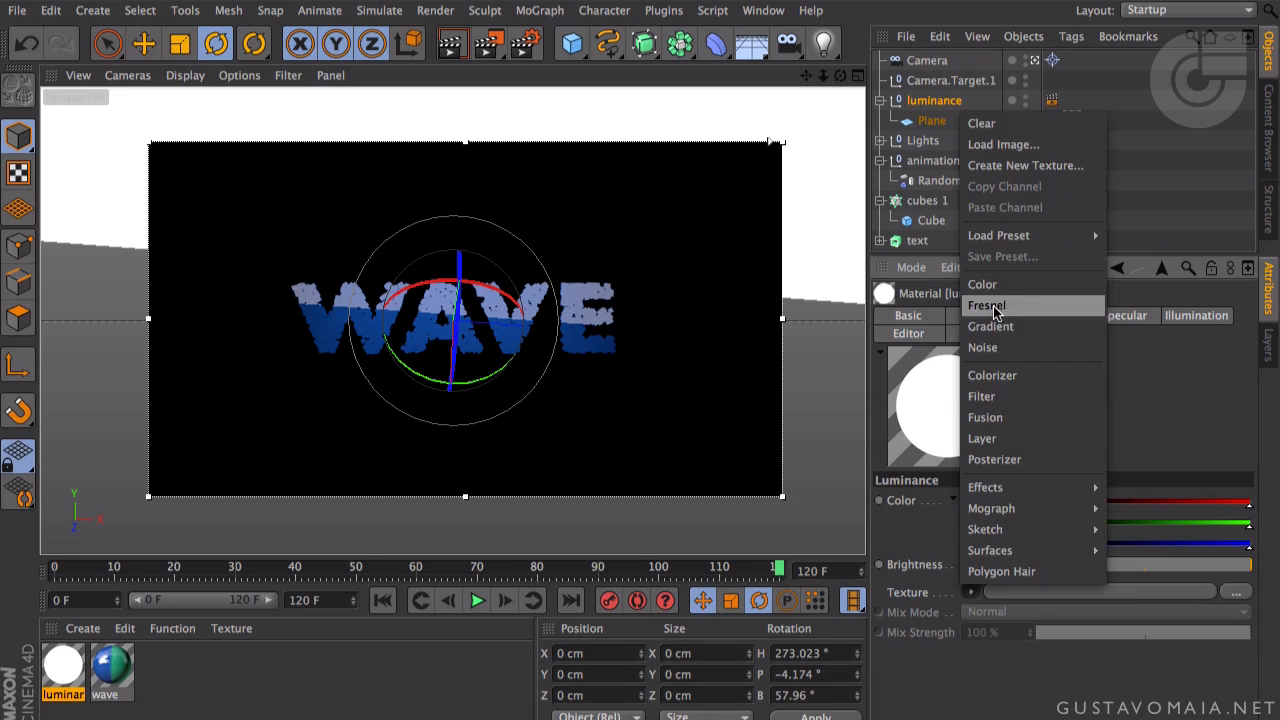
pyautogui.click(995, 326)
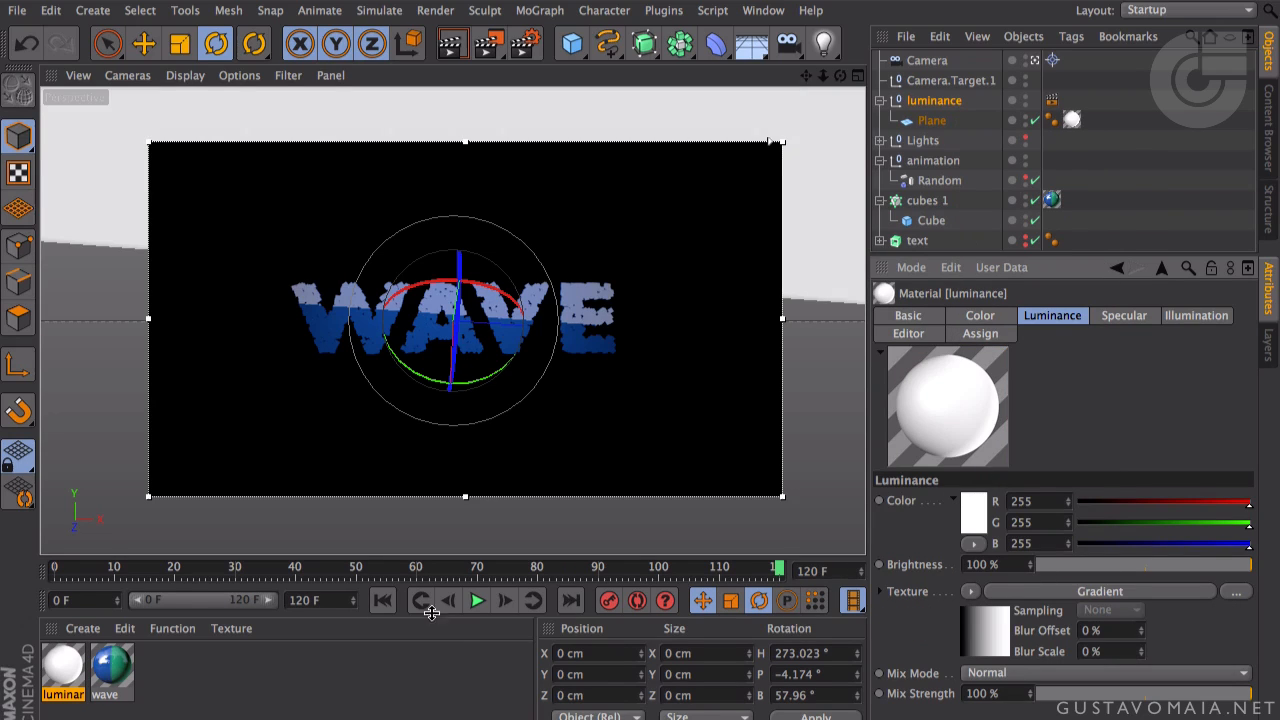
# - Set the type of the luminance material's Gradient shader to 2D - Circular
pyautogui.click(985, 645)
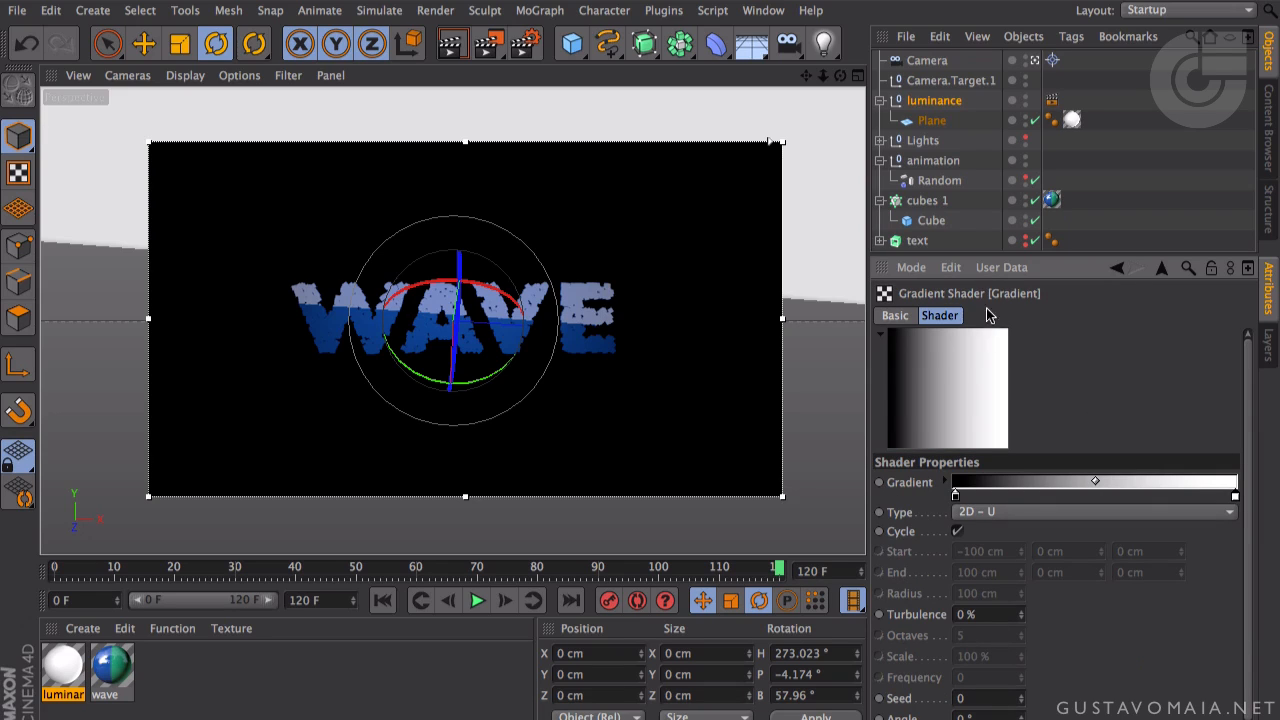
pyautogui.moveTo(985, 251); pyautogui.dragTo(985, 227)
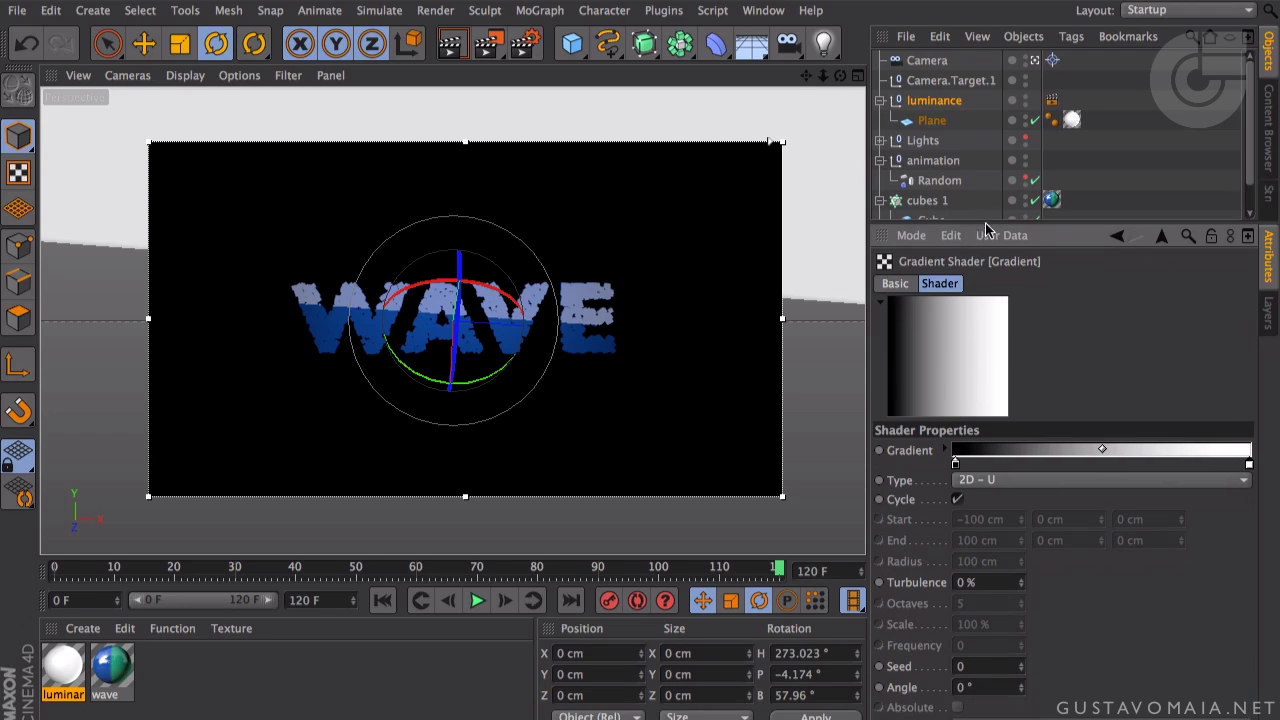
pyautogui.click(982, 480)
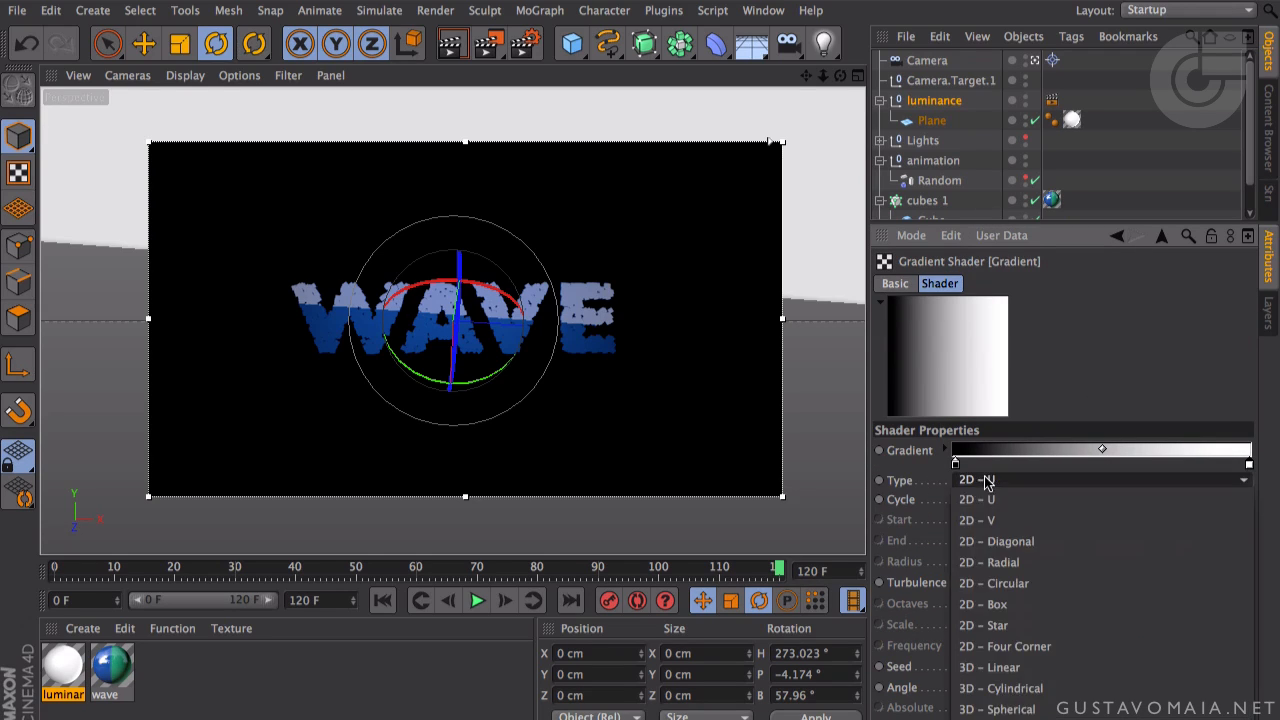
pyautogui.click(1025, 582)
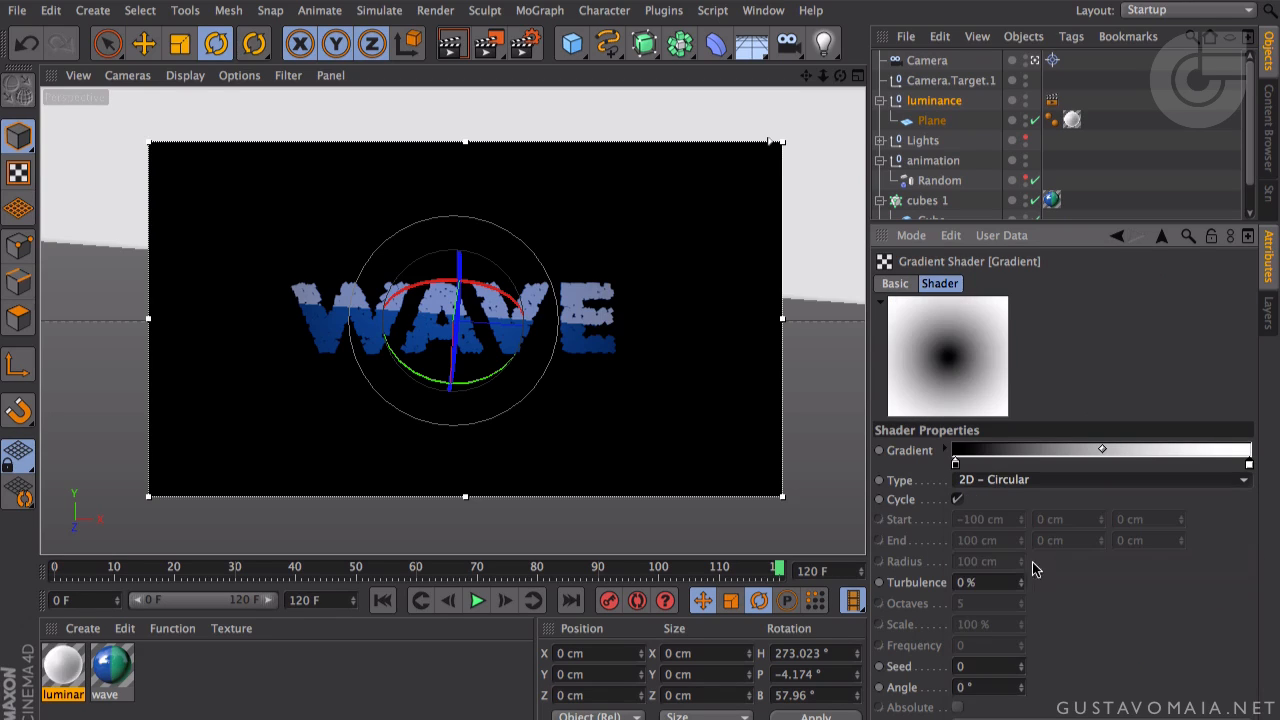
# - Change the gradient's black knot to a mid gray of RGB 136, 136, 136
pyautogui.doubleClick(956, 464)
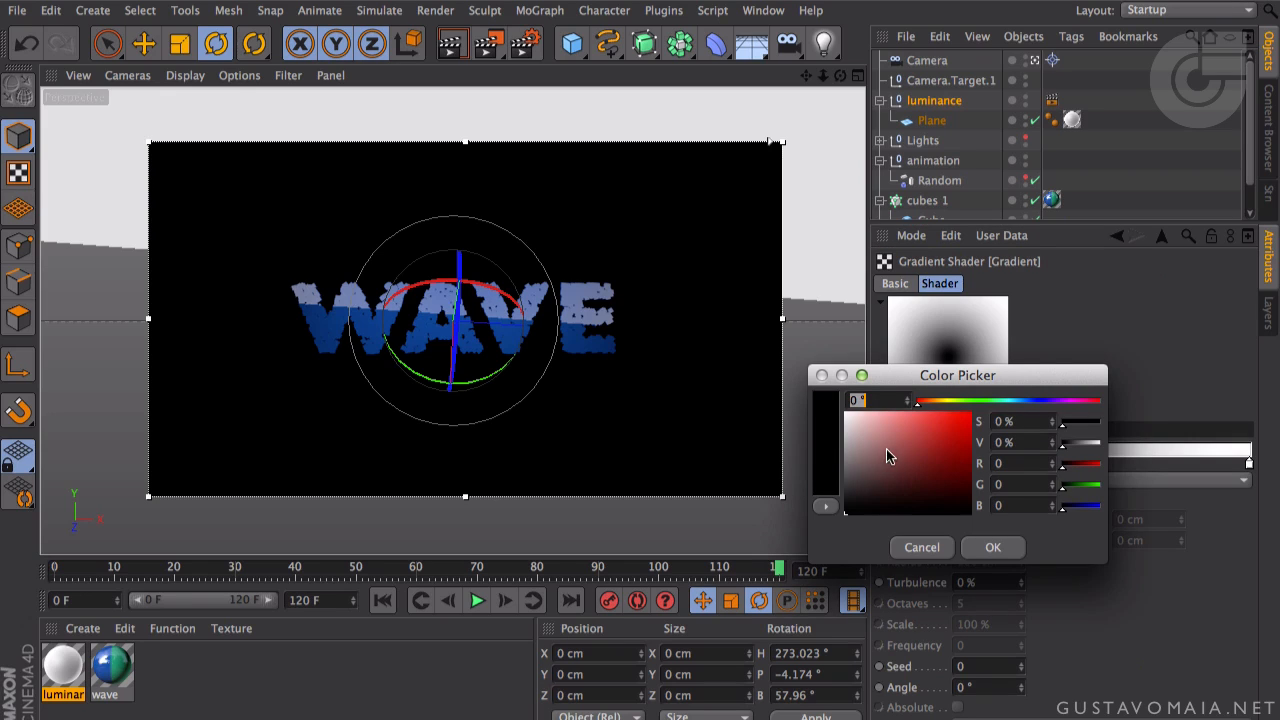
pyautogui.click(861, 459)
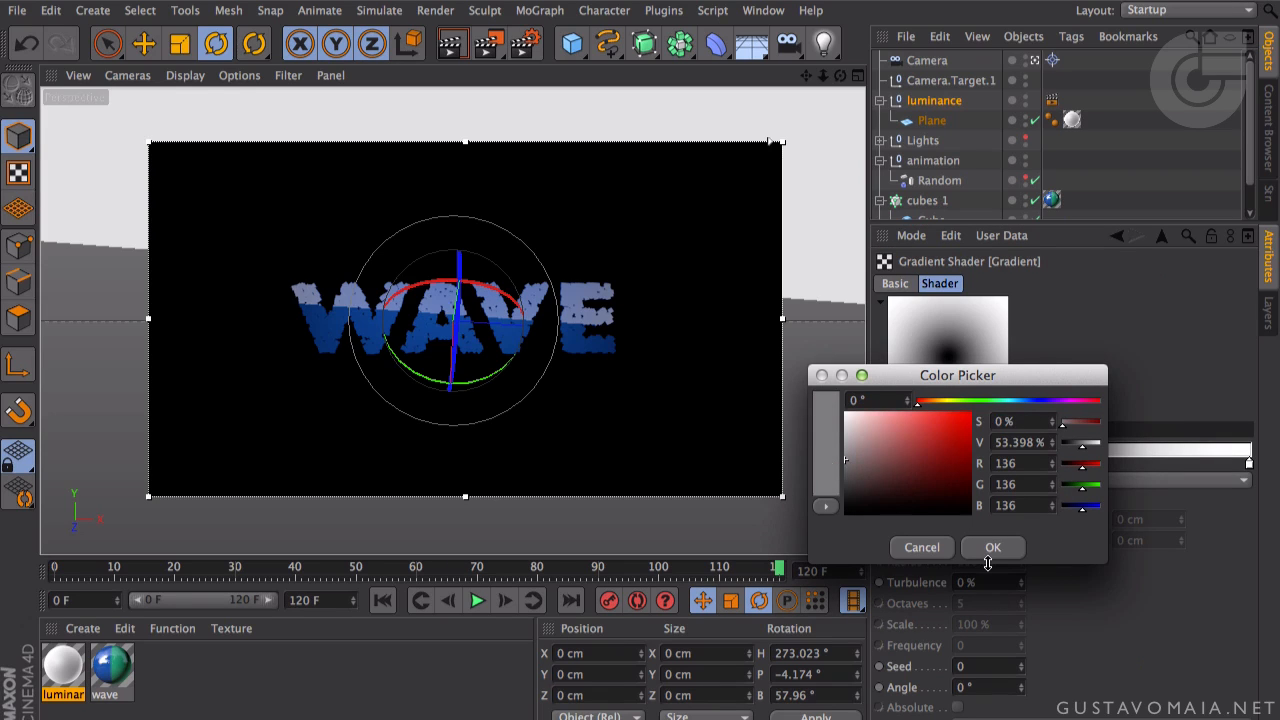
pyautogui.click(988, 549)
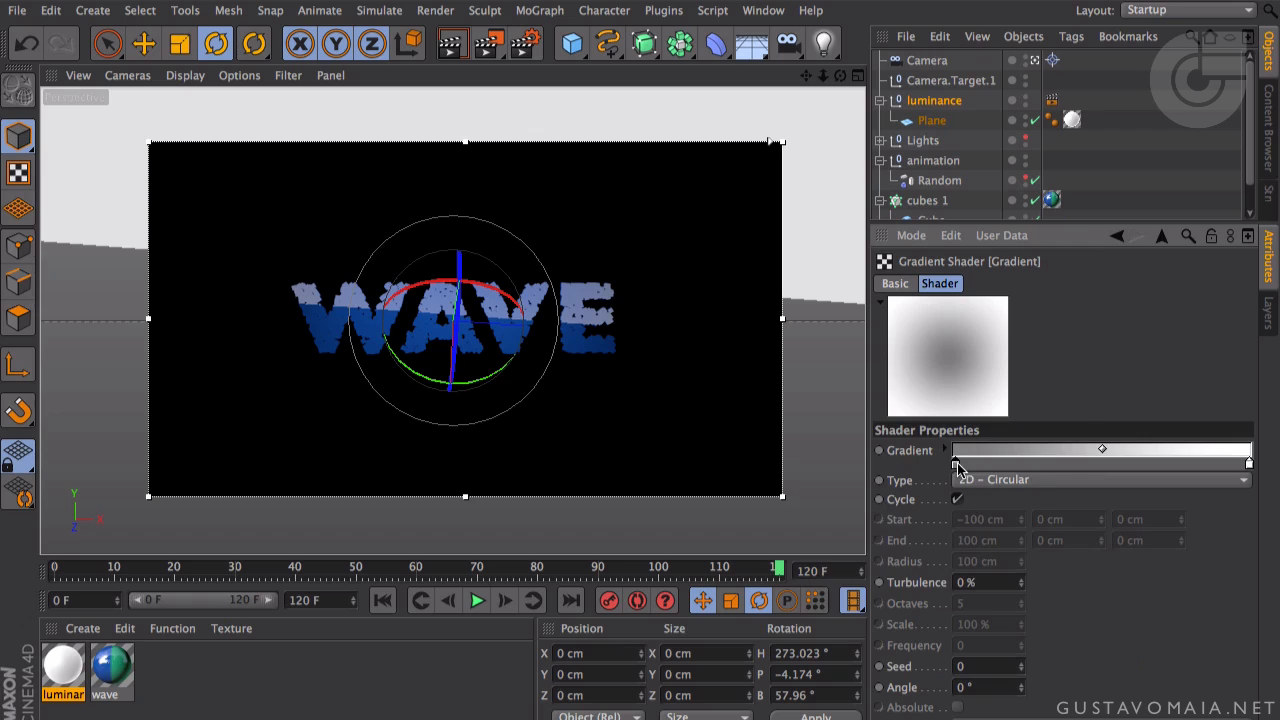
# - Darken the gray knot of the luminance material's circular gradient to RGB 84, 84, 84
pyautogui.doubleClick(956, 464)
pyautogui.click(851, 476)
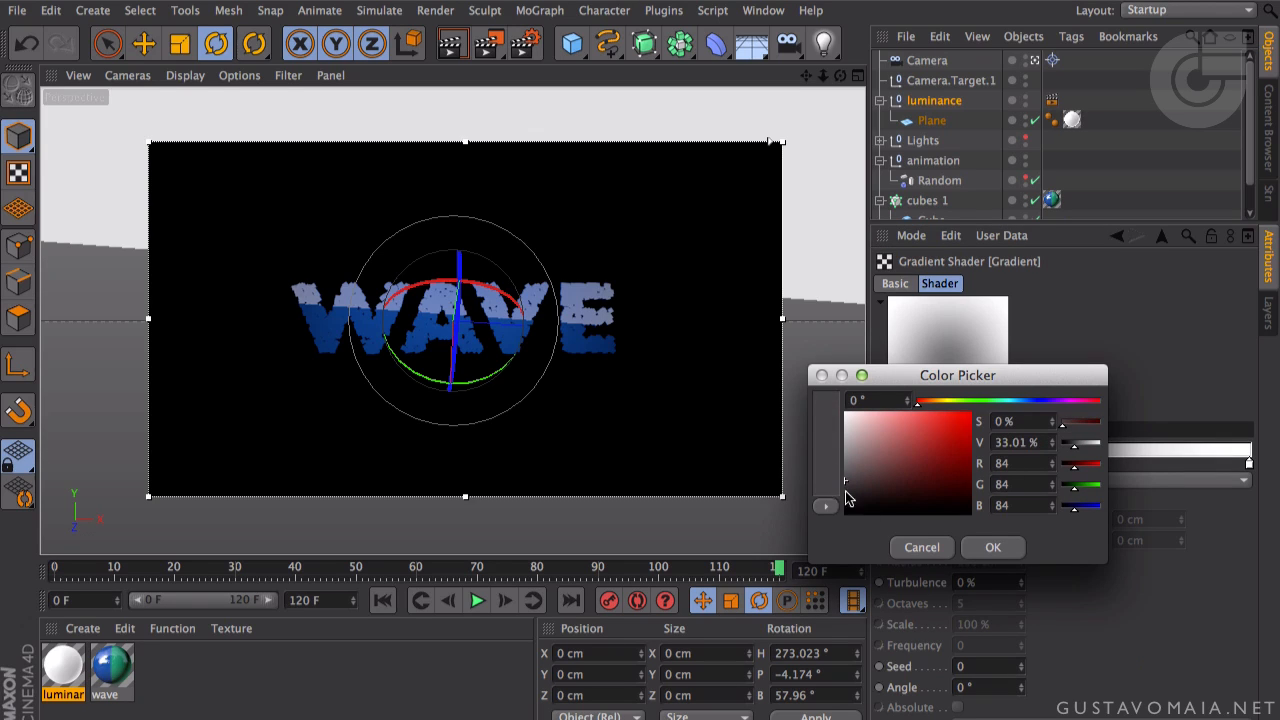
pyautogui.click(998, 543)
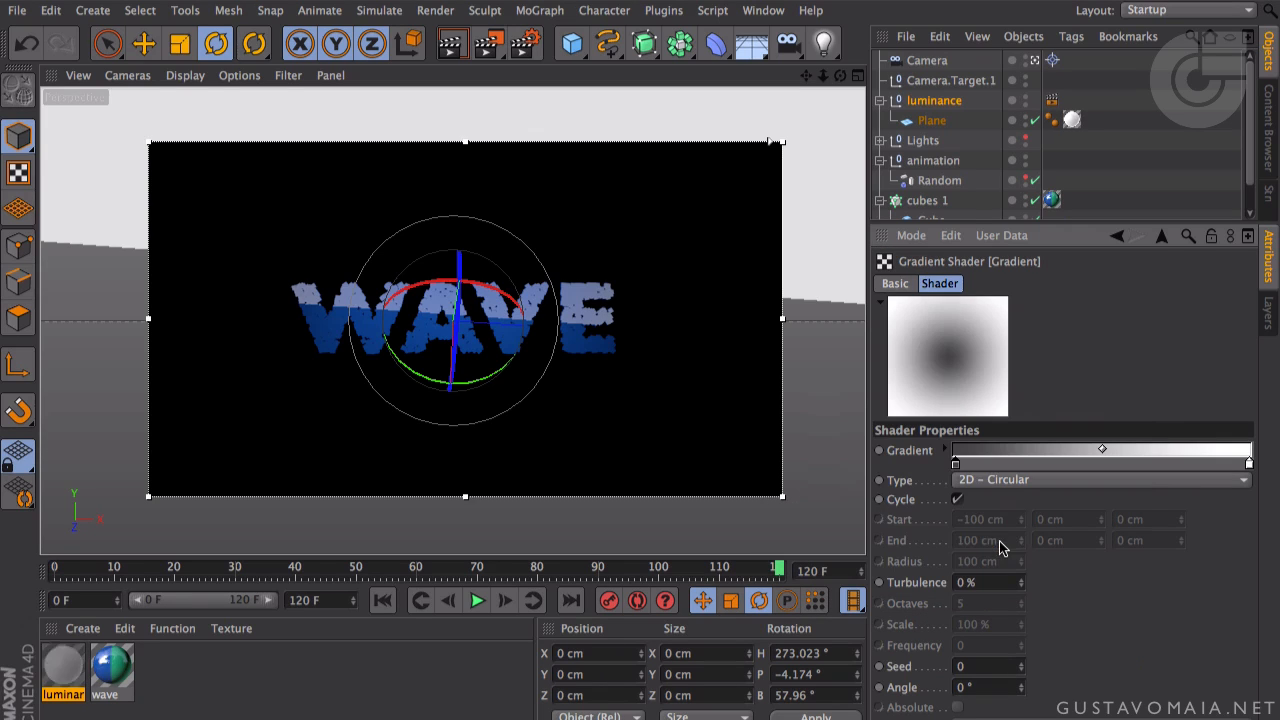
pyautogui.click(845, 462)
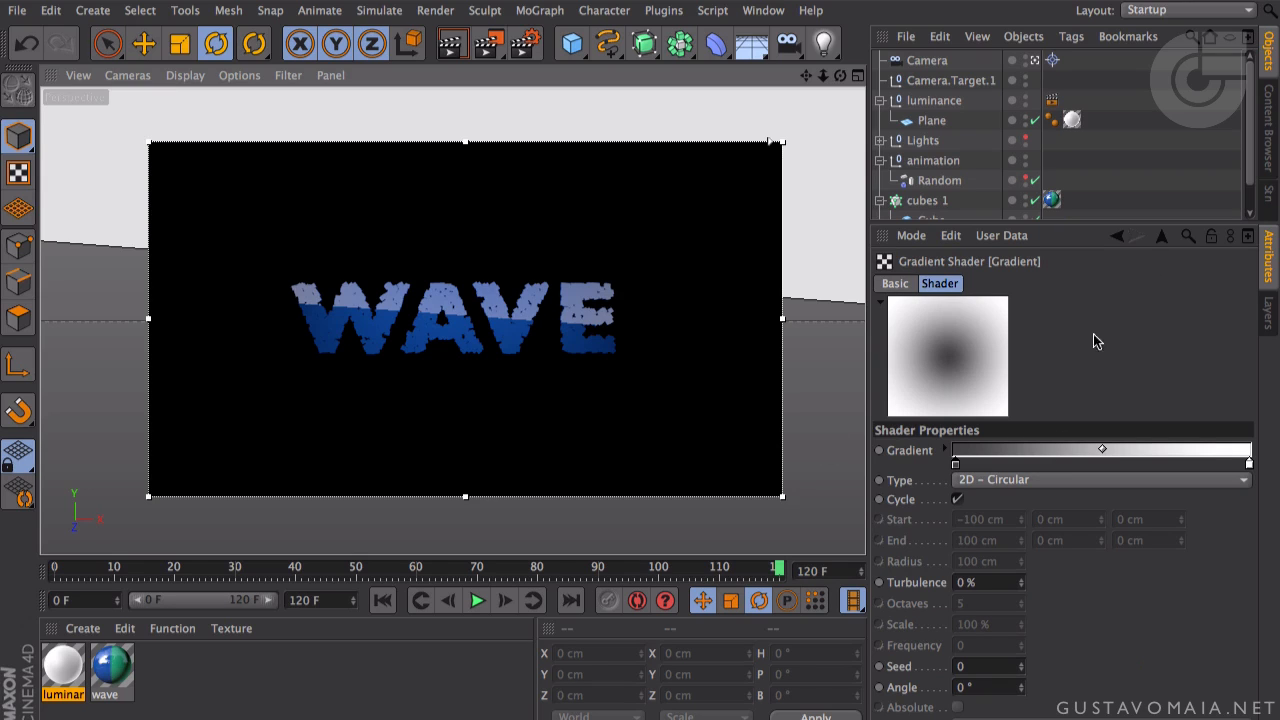
# - Disable the Color and Specular channels of the luminance material, leaving only Luminance enabled
pyautogui.click(72, 685)
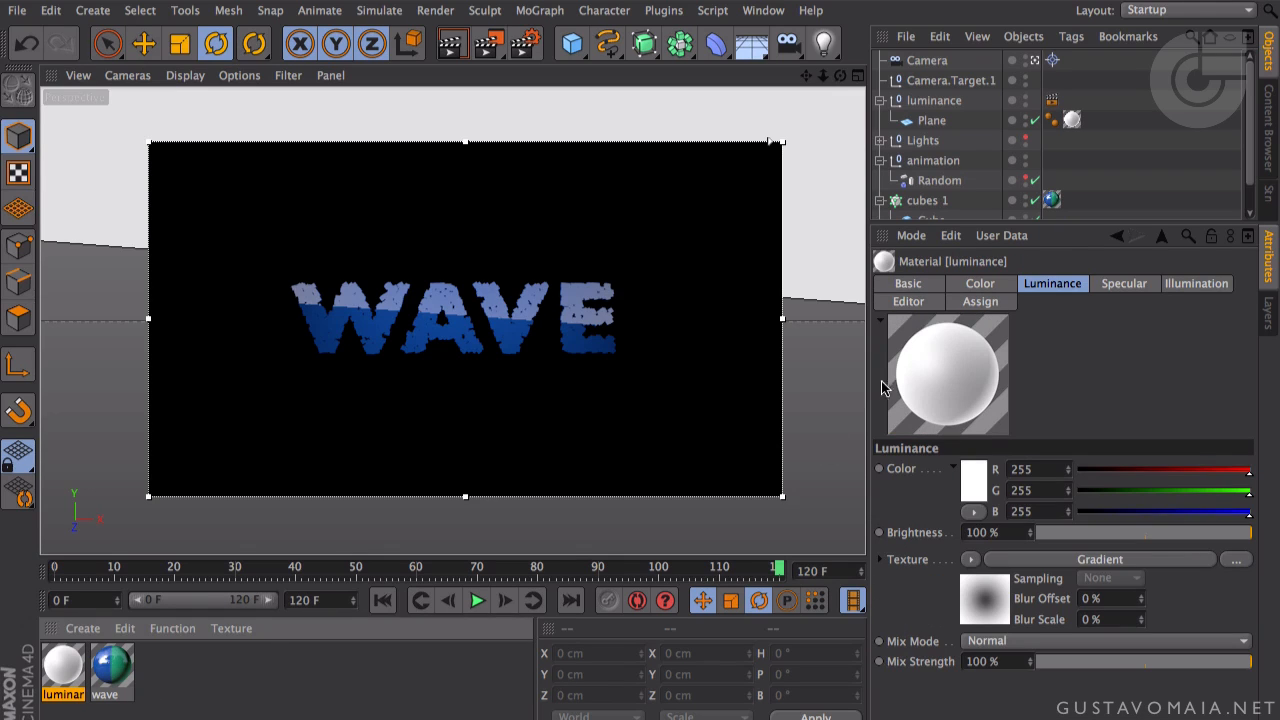
pyautogui.click(908, 284)
pyautogui.click(970, 511)
pyautogui.click(970, 605)
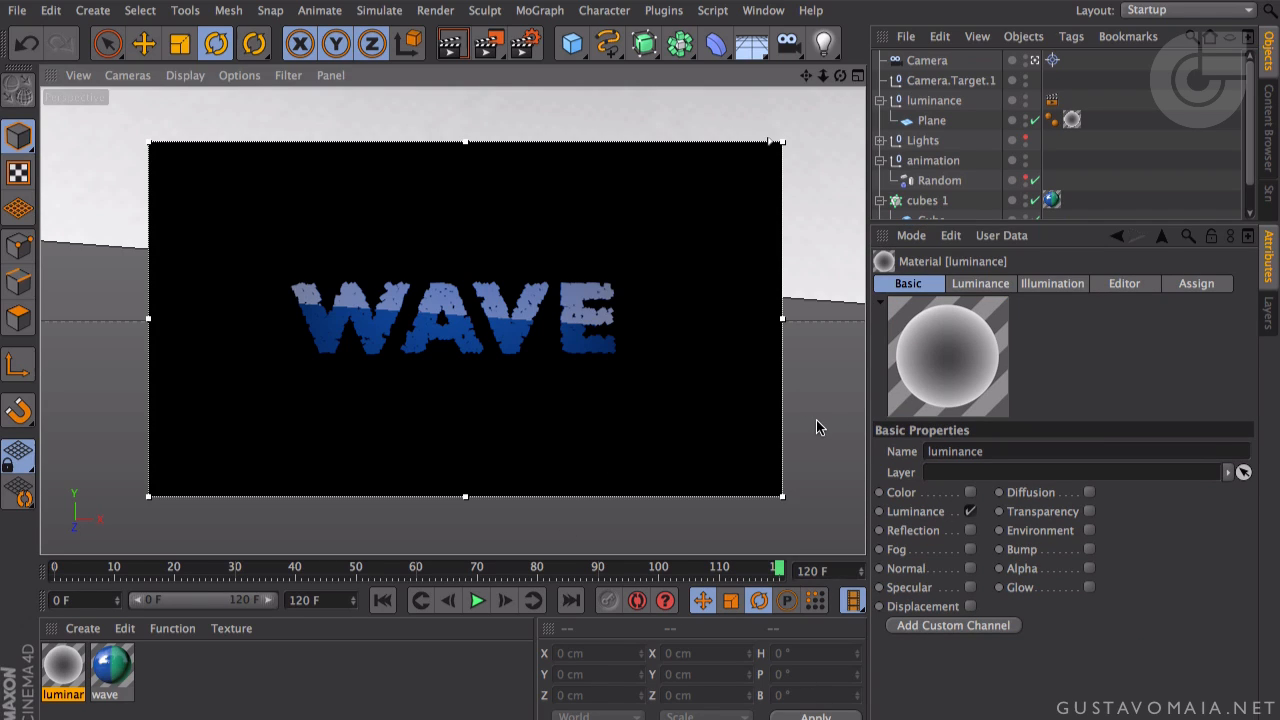
# - Shift the dark knot of the luminance material's gradient to about 40% of the ramp, widening the gray center
pyautogui.click(982, 284)
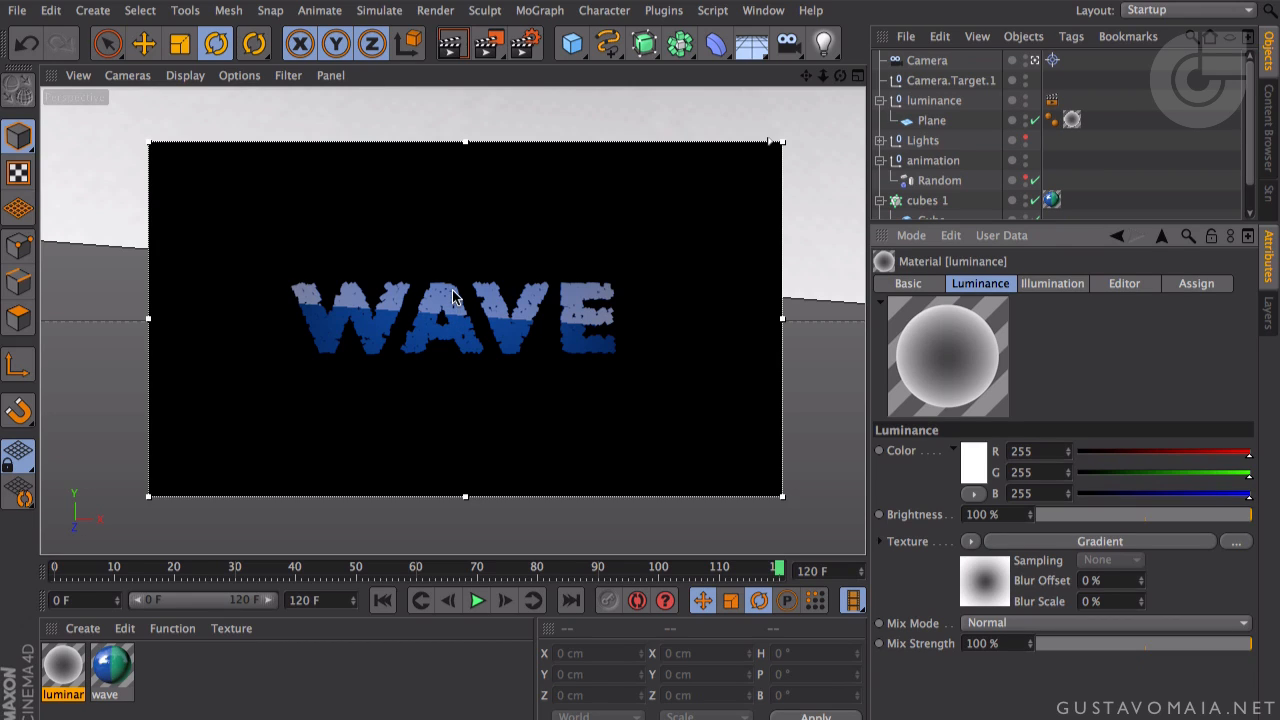
pyautogui.click(982, 590)
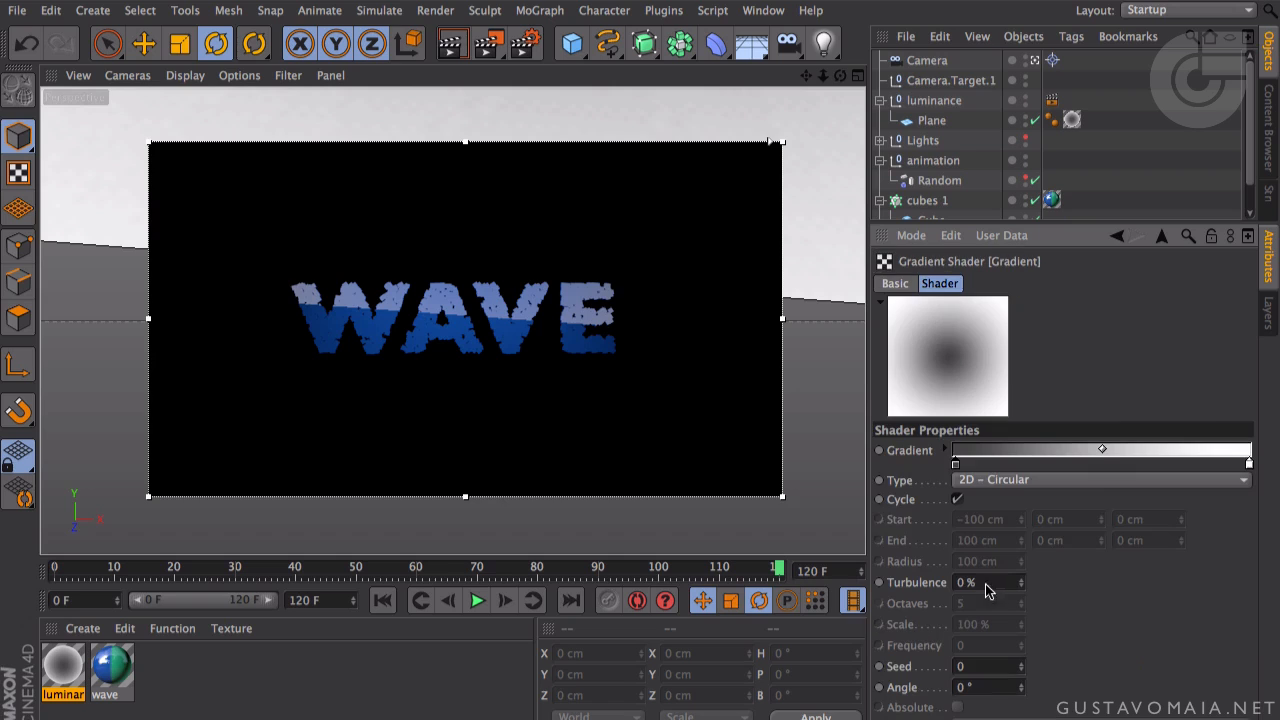
pyautogui.moveTo(958, 464); pyautogui.dragTo(1058, 463)
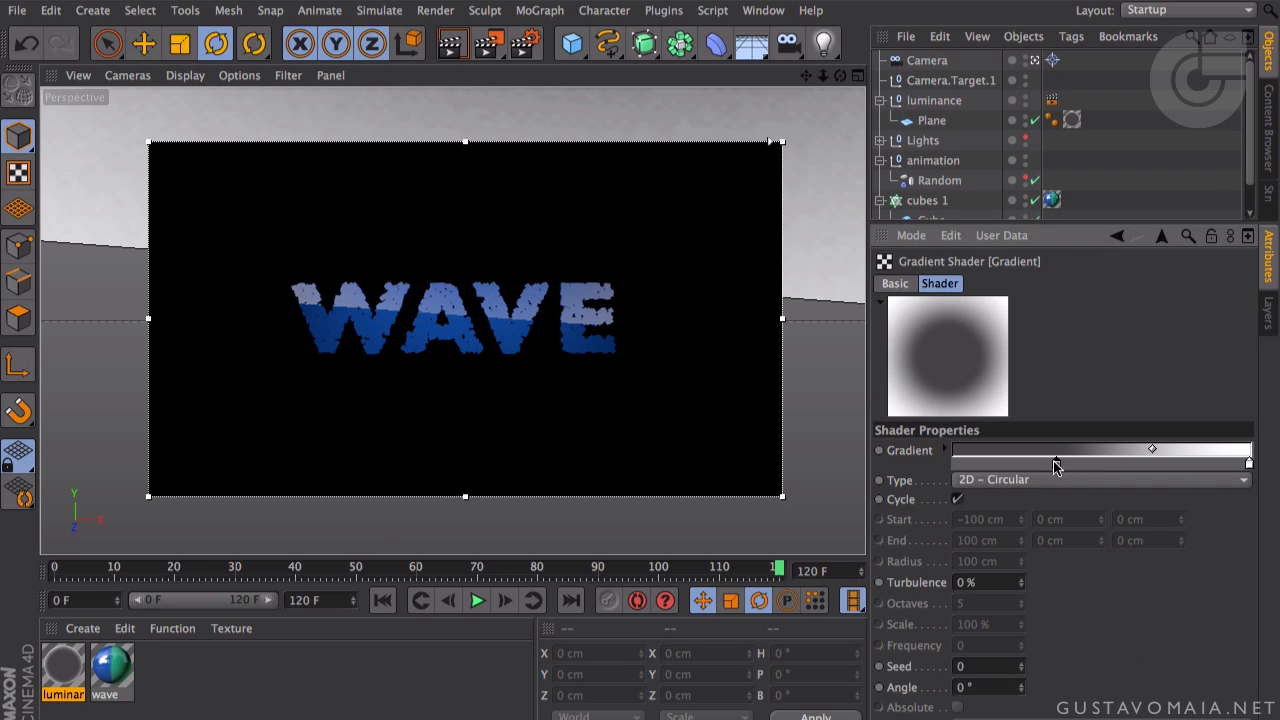
pyautogui.moveTo(1058, 465); pyautogui.dragTo(1086, 465)
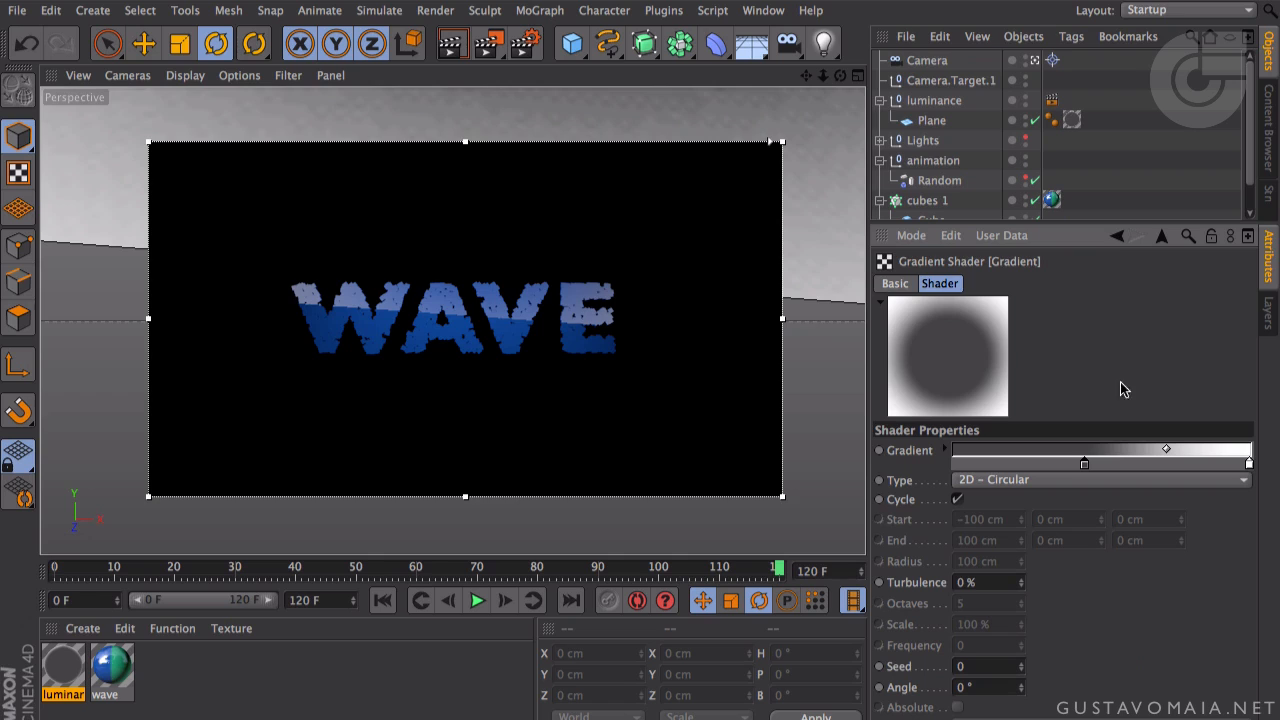
pyautogui.moveTo(1085, 463); pyautogui.dragTo(1082, 463)
pyautogui.moveTo(1082, 463); pyautogui.dragTo(1078, 463)
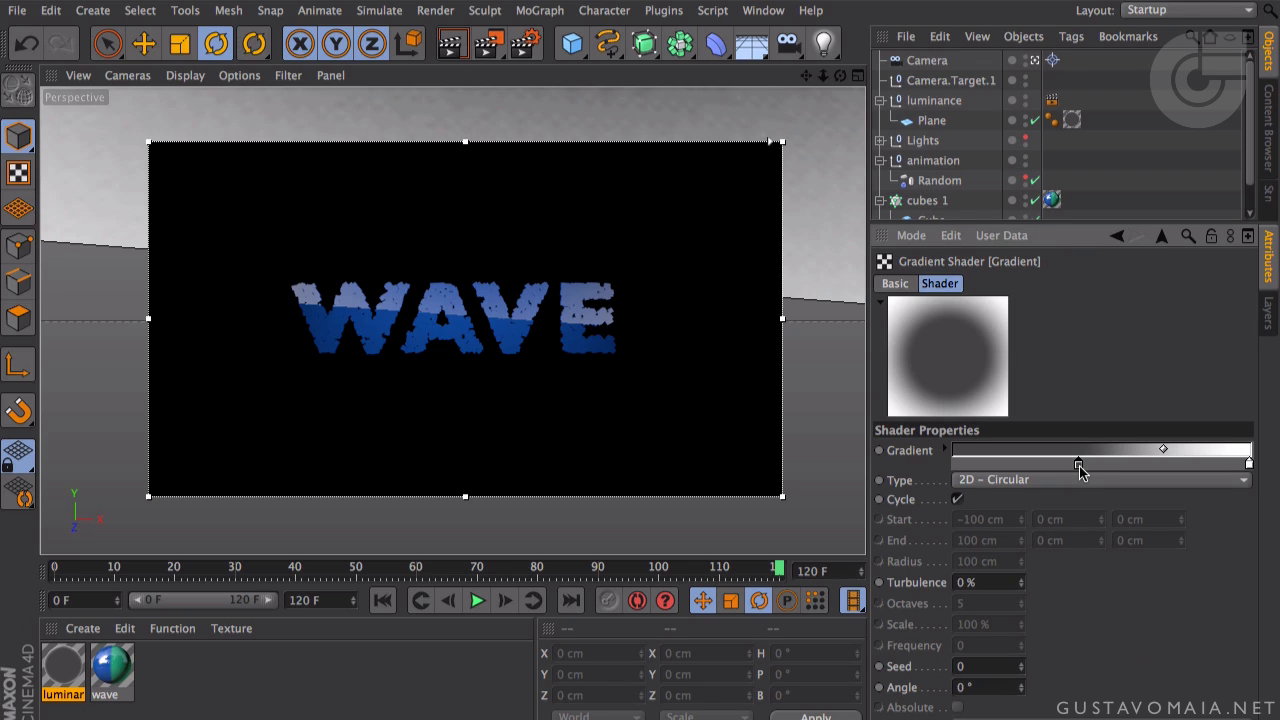
pyautogui.moveTo(1079, 466); pyautogui.dragTo(1074, 466)
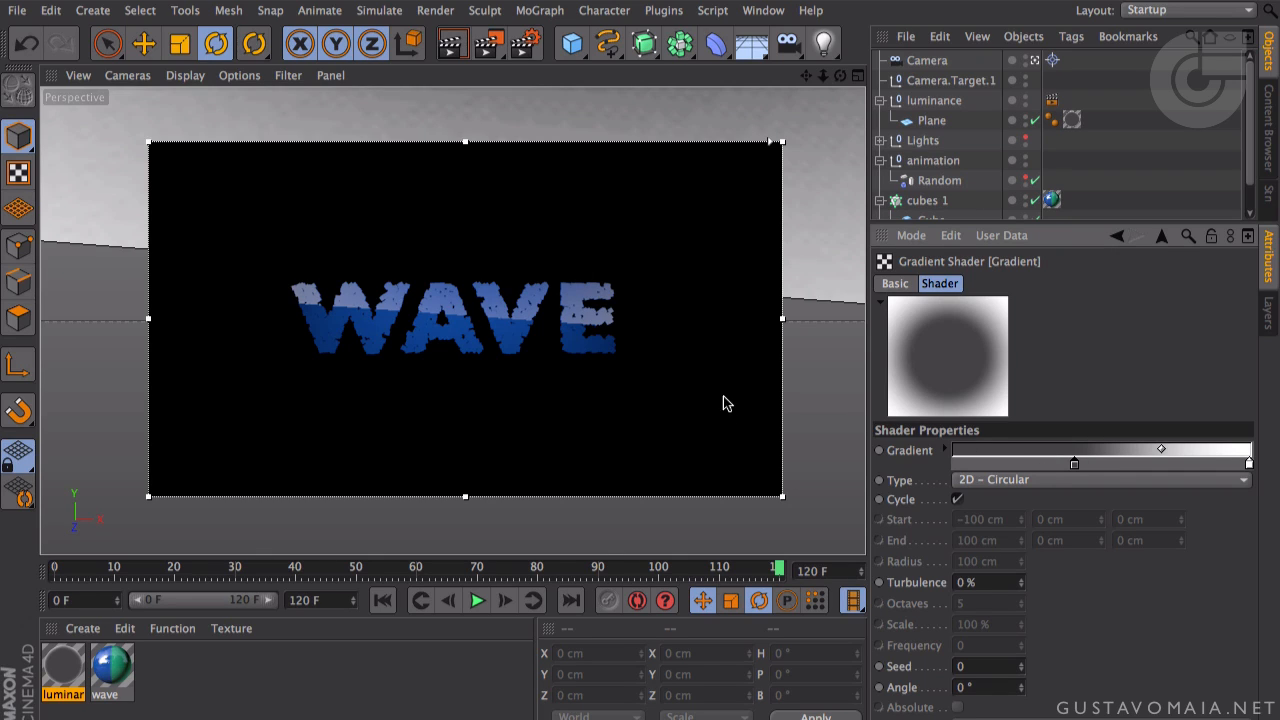
# - Nudge the luminance null's rotation slightly in the Top view to a bank of about 58° and enlarge the Perspective view
pyautogui.middleClick(729, 309)
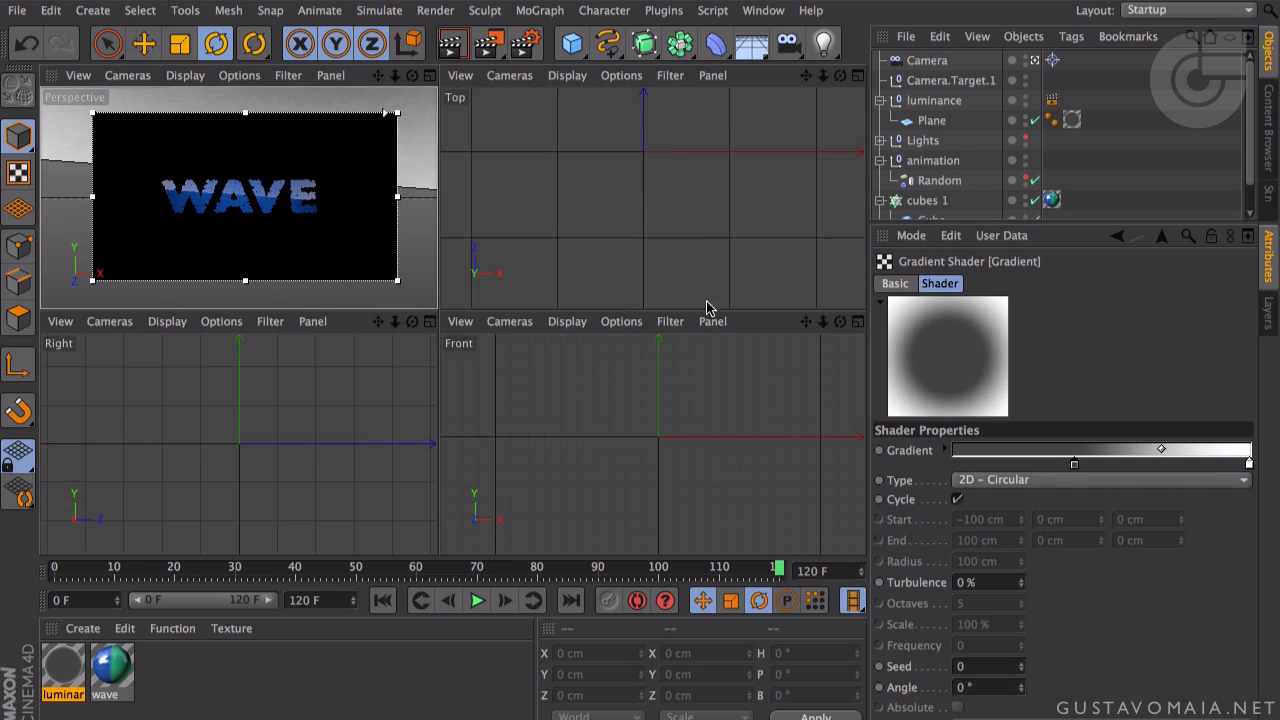
pyautogui.click(933, 103)
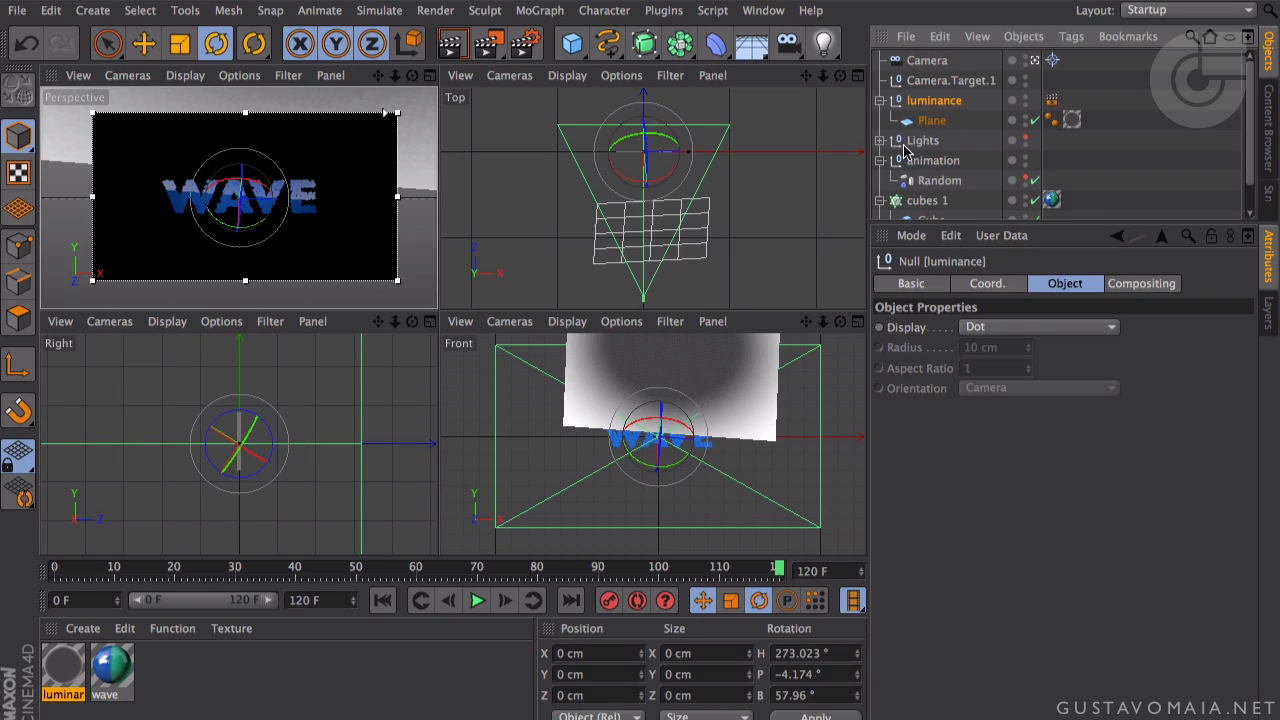
pyautogui.moveTo(652, 134); pyautogui.dragTo(646, 136)
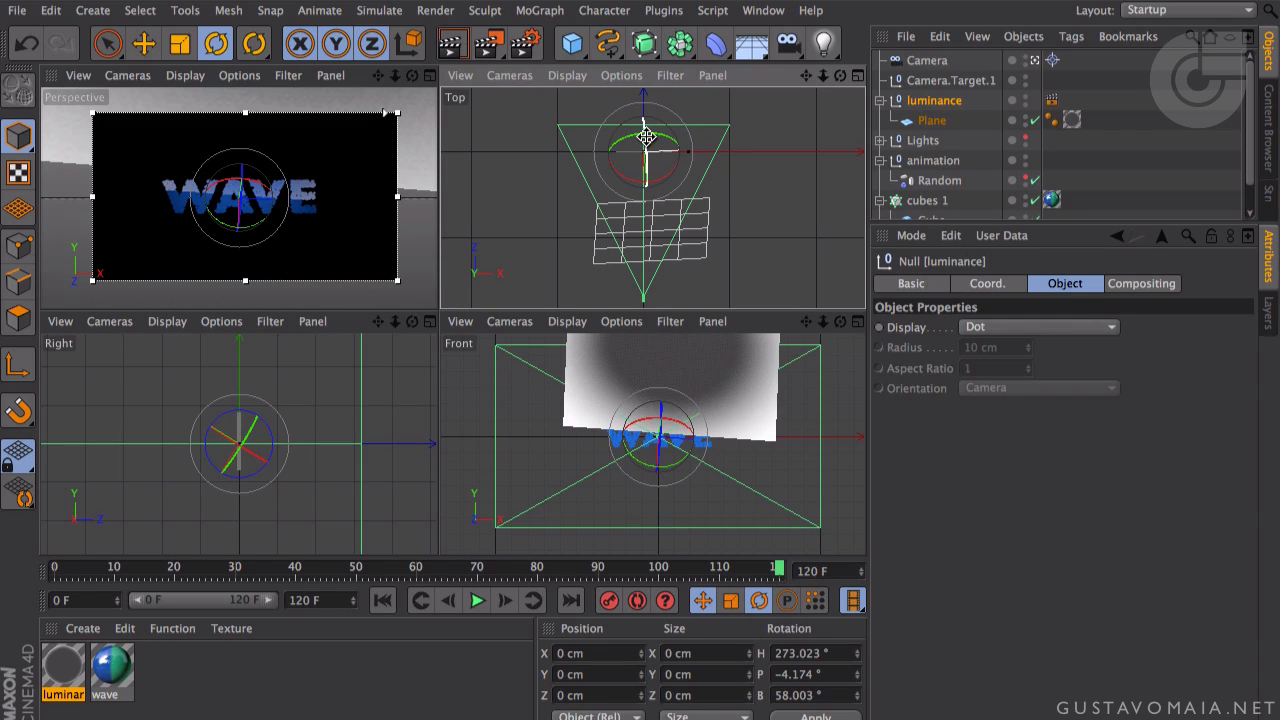
pyautogui.click(426, 189)
pyautogui.middleClick(403, 193)
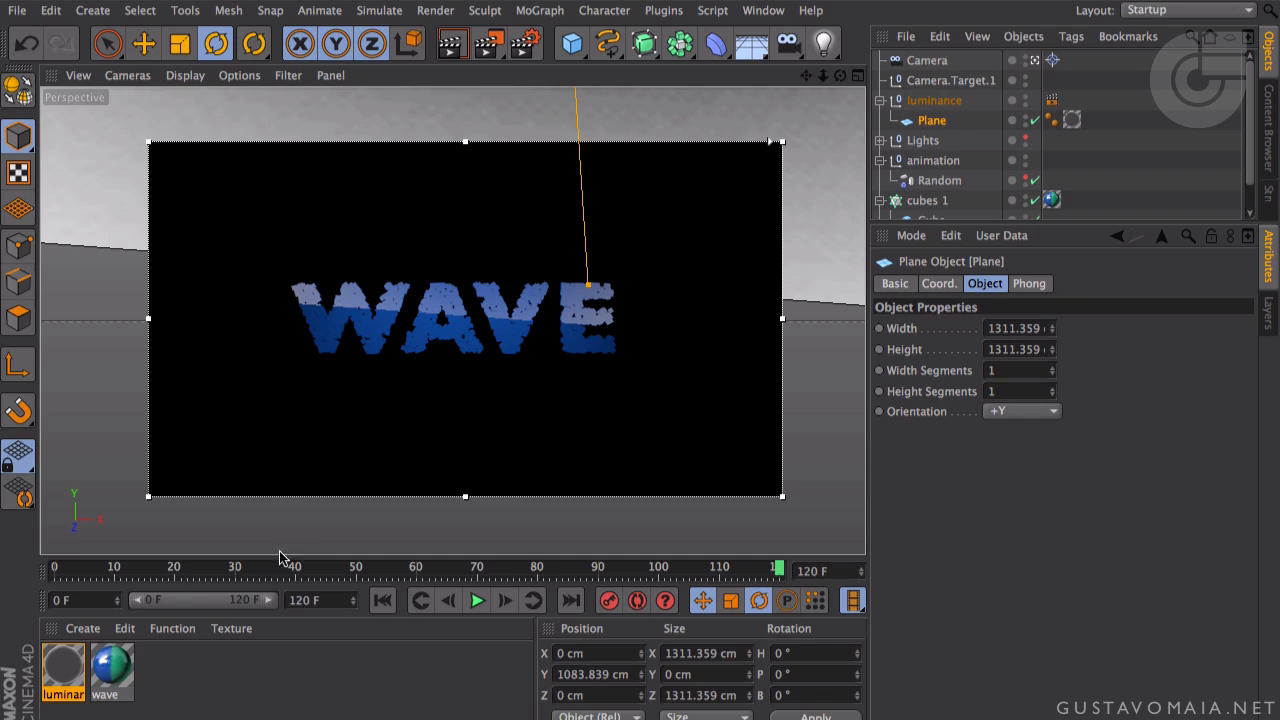
# - Lower the Reflection channel brightness of the wave material to 30%
pyautogui.click(108, 668)
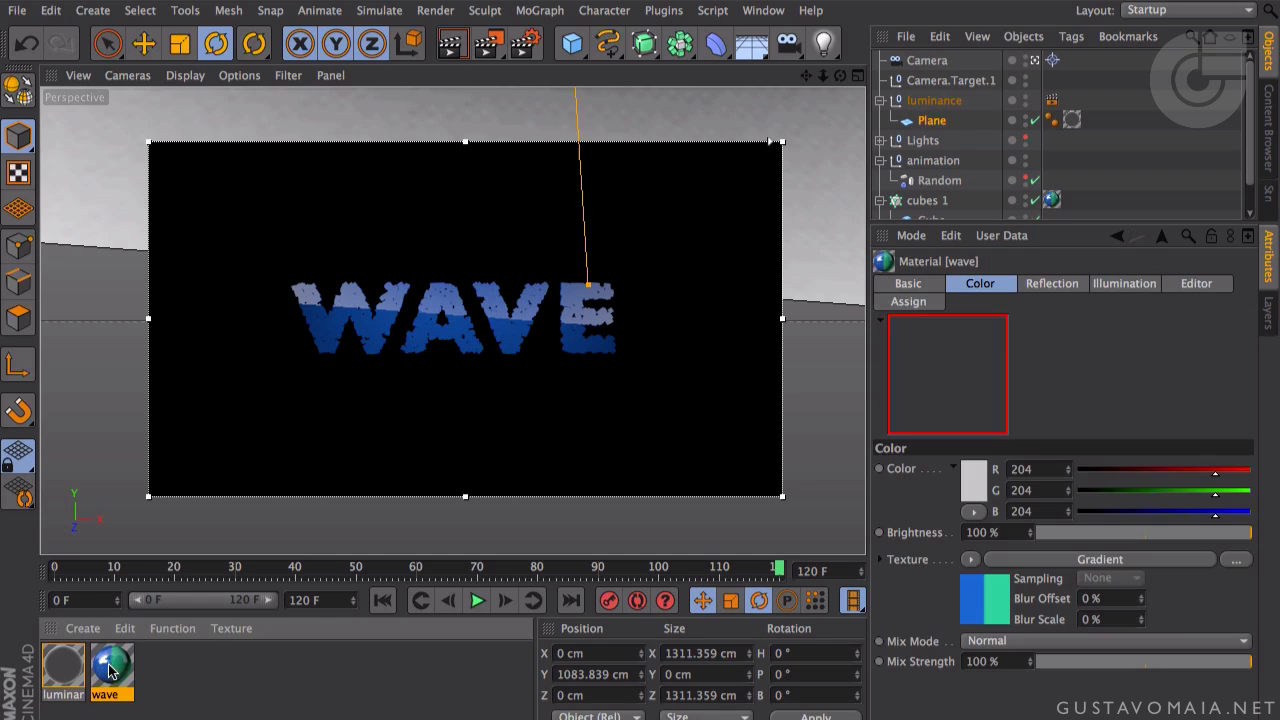
pyautogui.click(1058, 288)
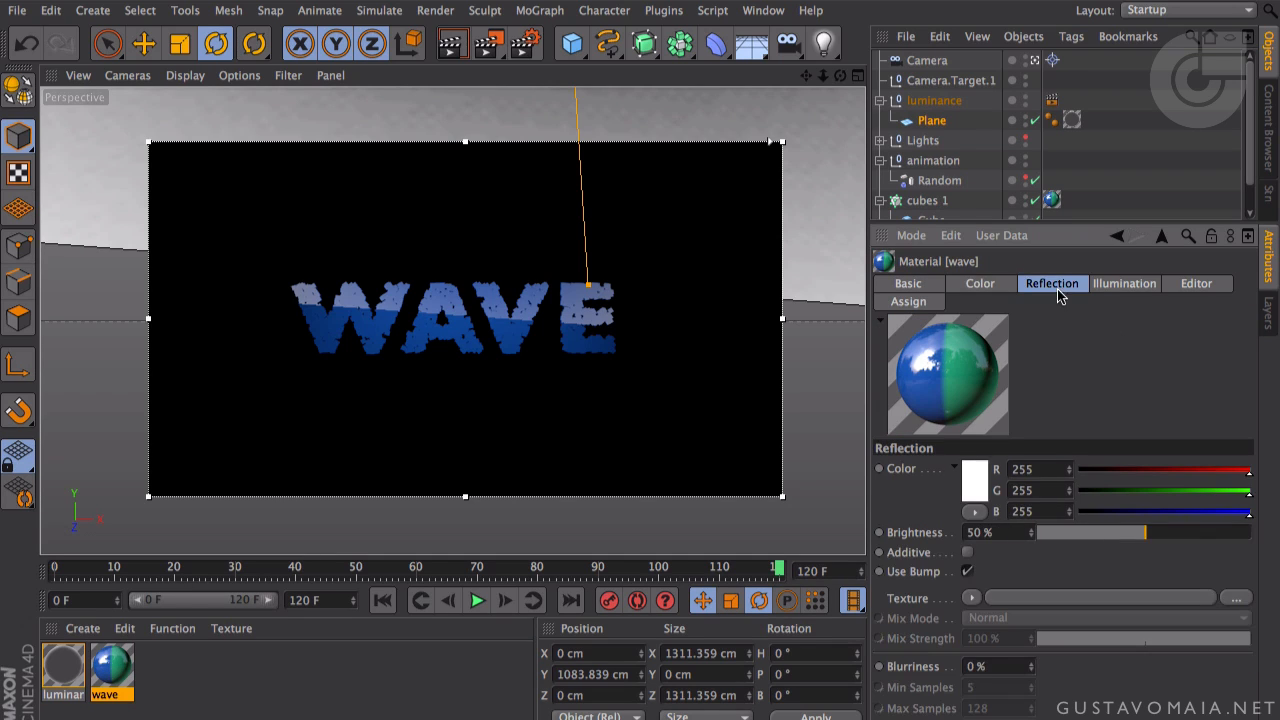
pyautogui.click(1136, 534)
pyautogui.moveTo(1135, 537); pyautogui.dragTo(1133, 537)
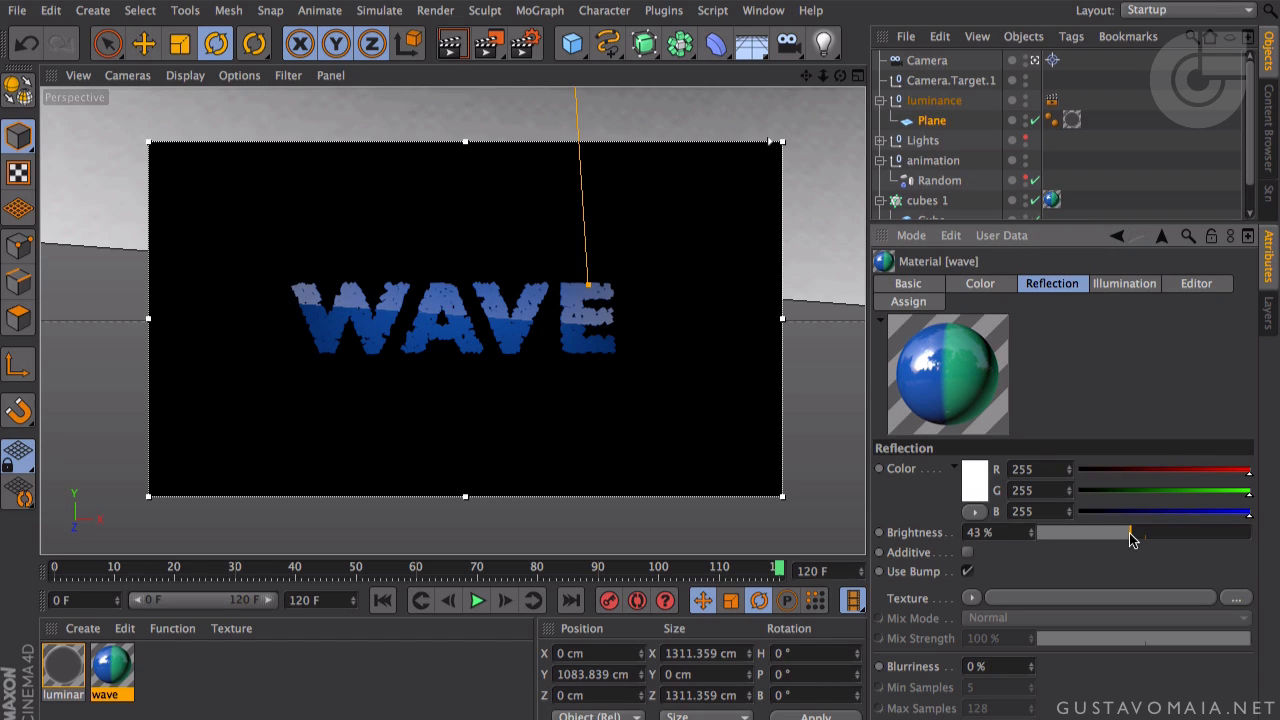
pyautogui.moveTo(1125, 540); pyautogui.dragTo(1112, 540)
pyautogui.rightClick(1113, 540)
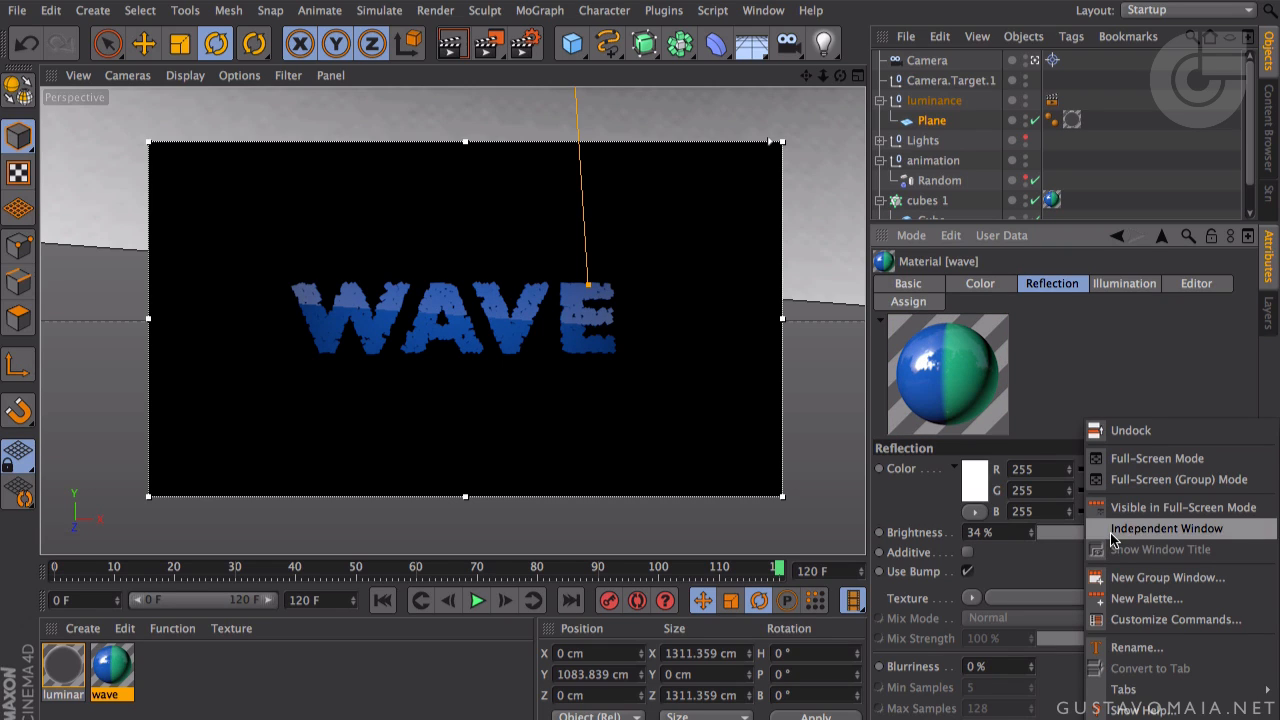
pyautogui.click(1058, 566)
pyautogui.moveTo(1108, 540); pyautogui.dragTo(1103, 540)
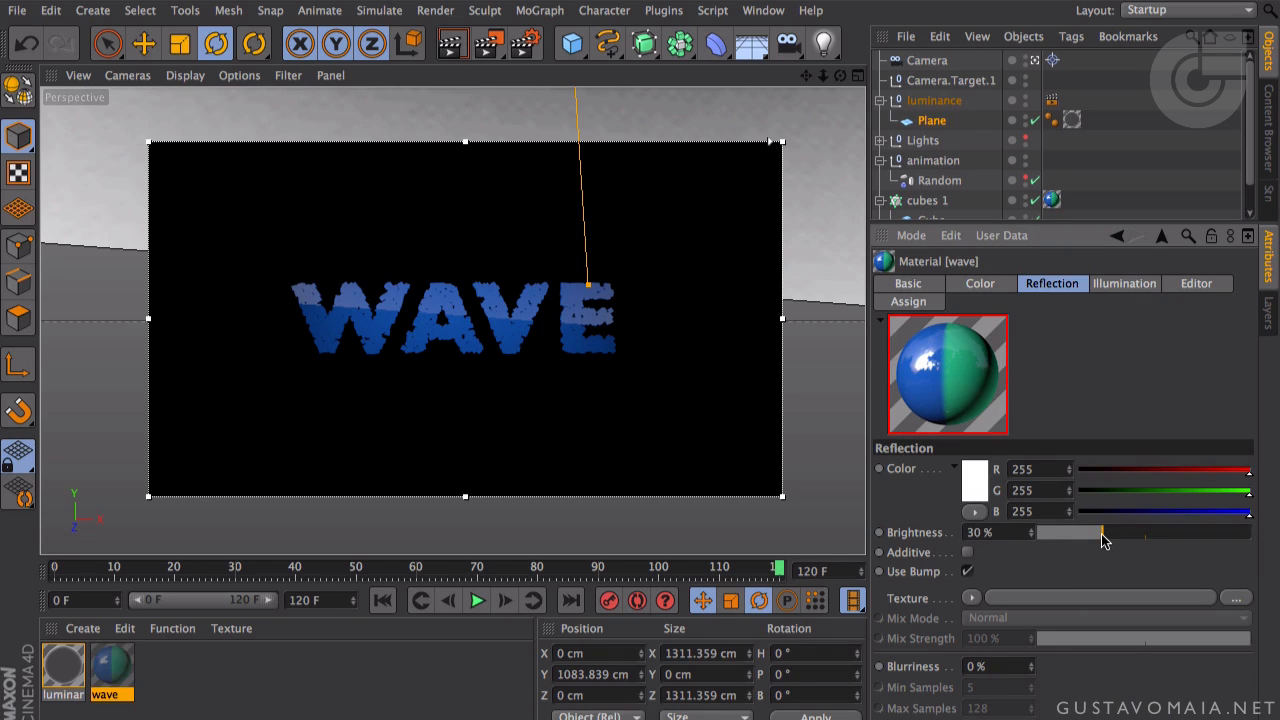
# - Return the animation to frame 0 and enlarge the interactive render region to frame the whole WAVE text
pyautogui.middleClick(672, 410)
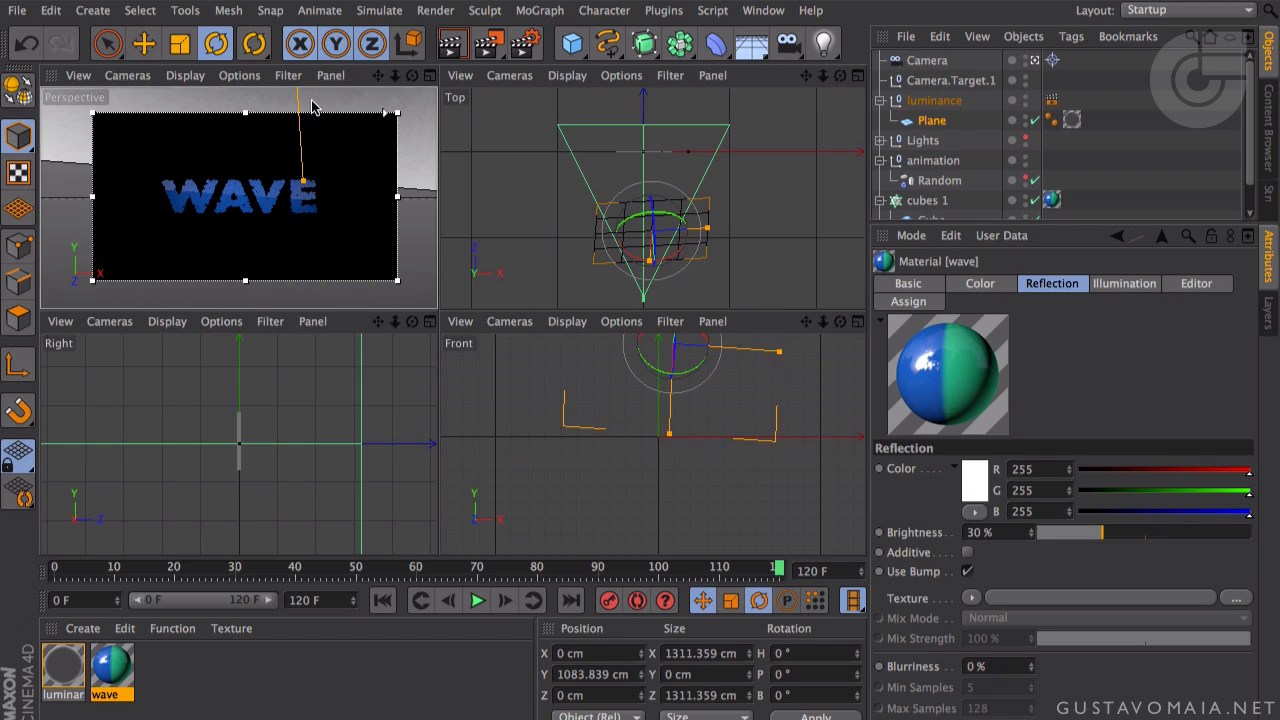
pyautogui.click(382, 600)
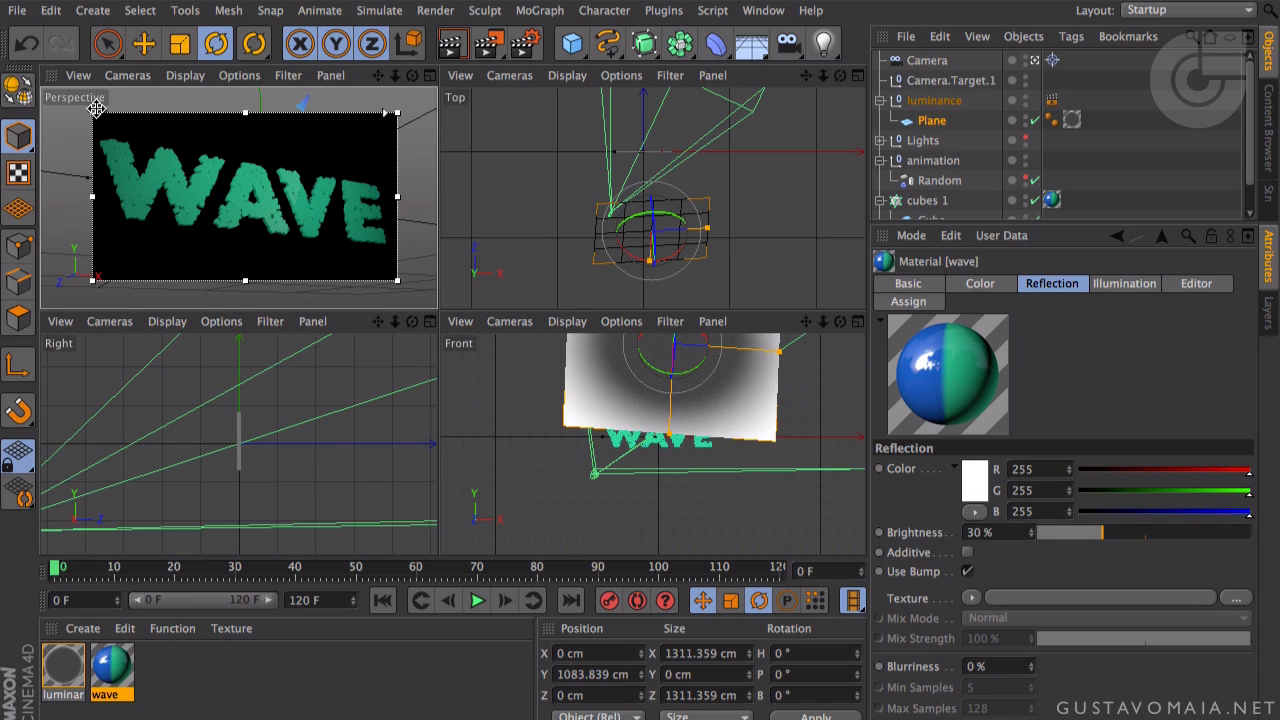
pyautogui.moveTo(92, 112); pyautogui.dragTo(76, 112)
pyautogui.moveTo(403, 279); pyautogui.dragTo(421, 289)
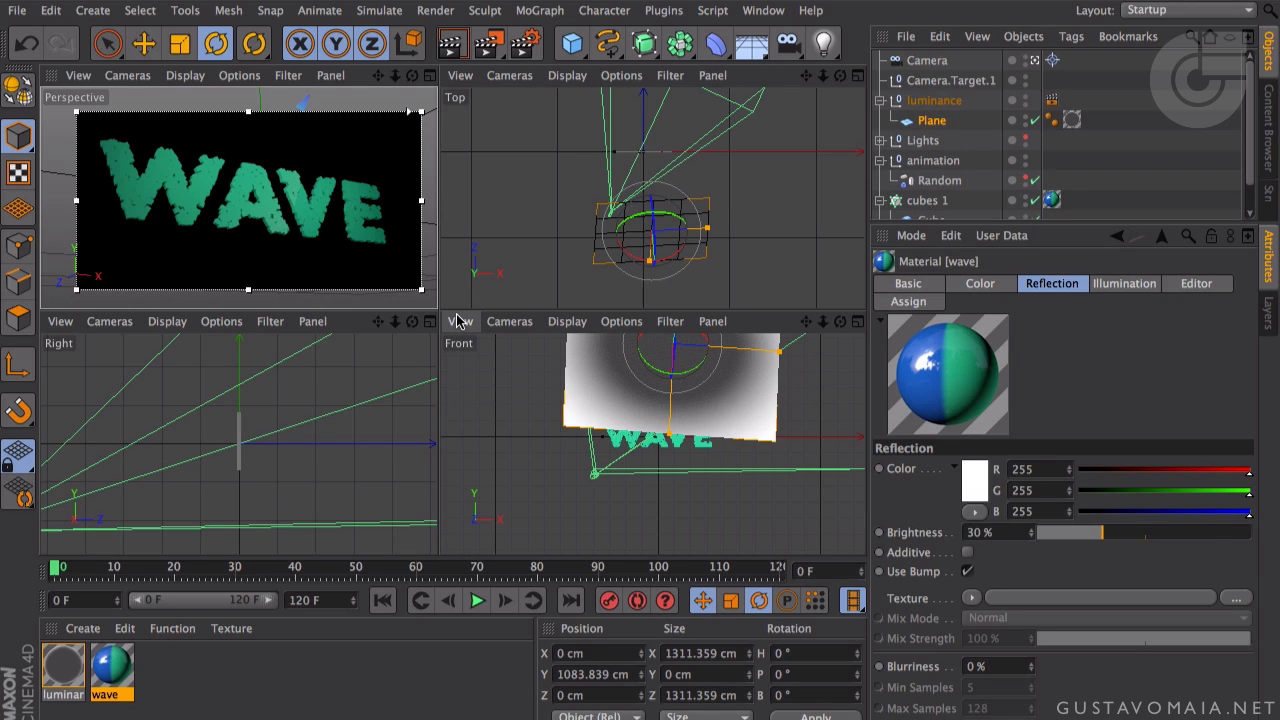
# - Examine the text's reflections in the interactive render at several frames of the animation, ending at frame 68
pyautogui.click(260, 572)
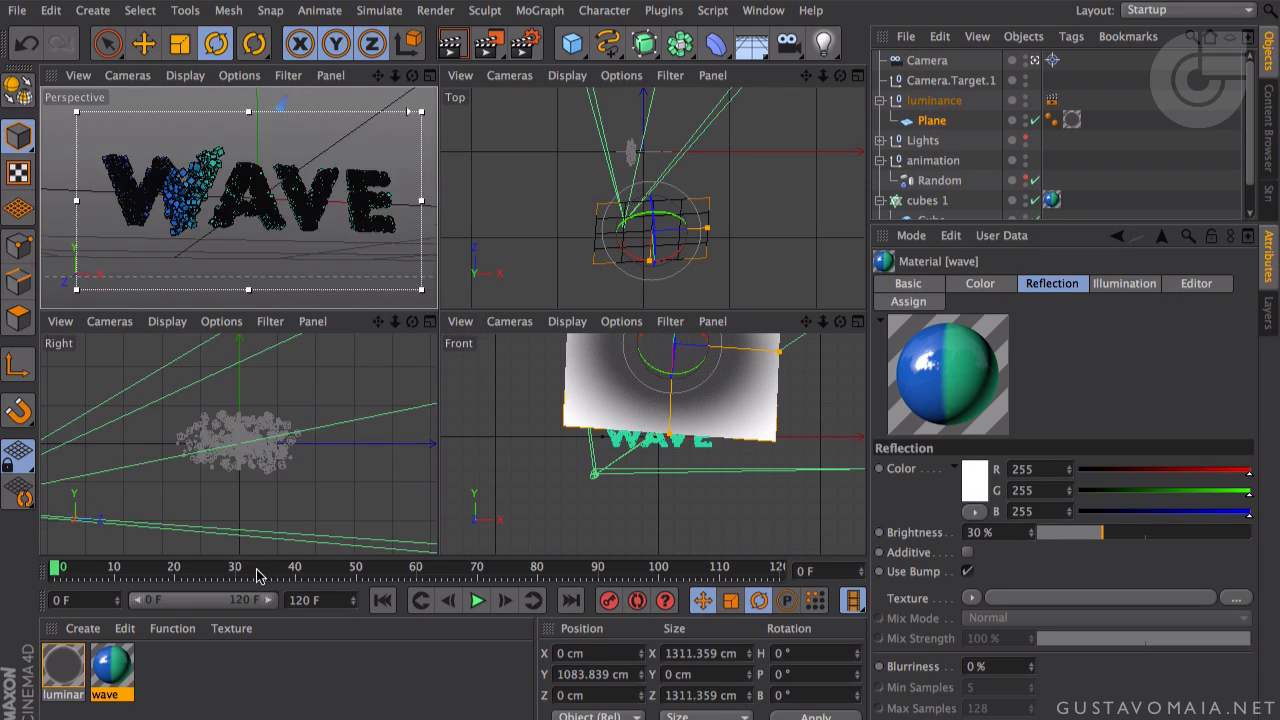
pyautogui.click(358, 573)
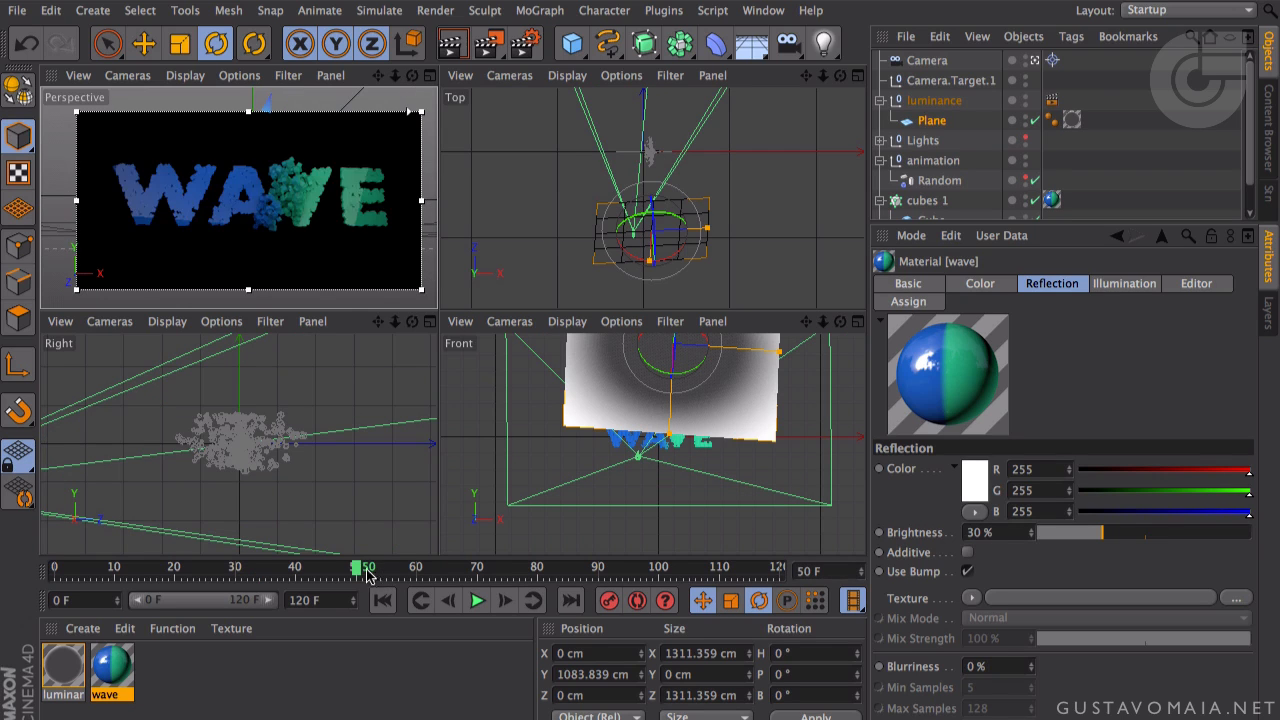
pyautogui.click(254, 573)
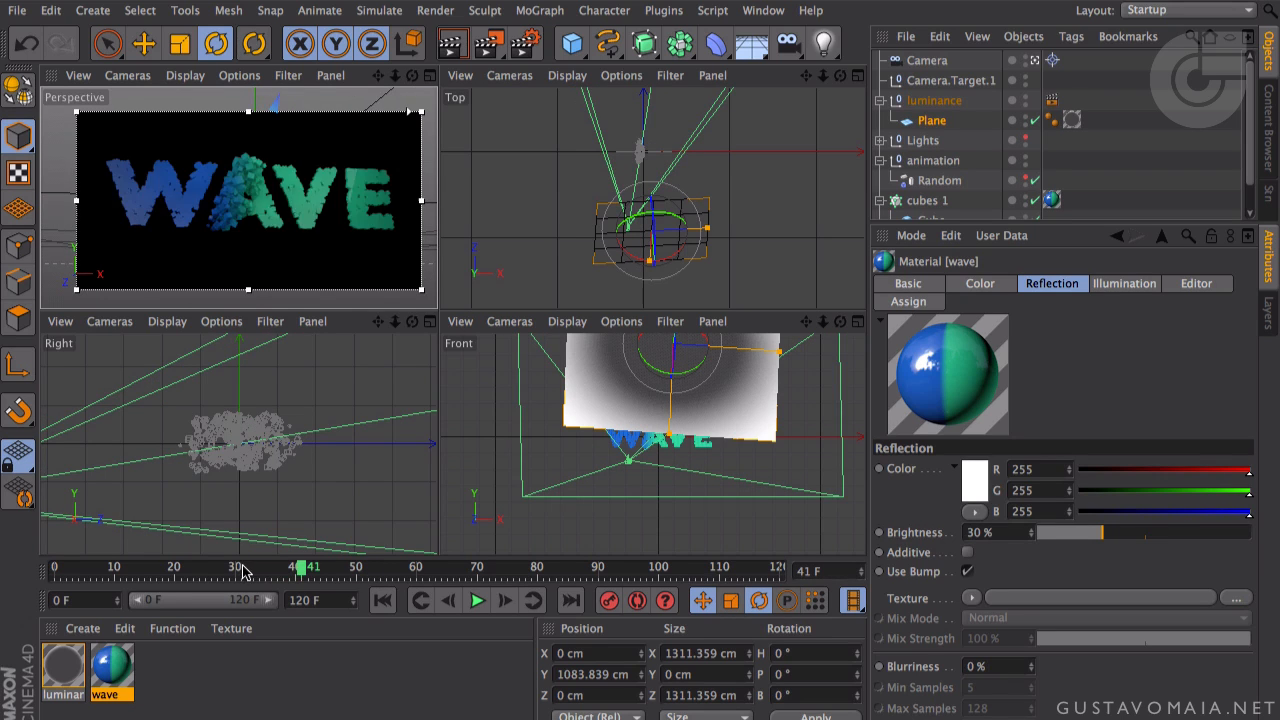
pyautogui.click(241, 569)
pyautogui.click(205, 570)
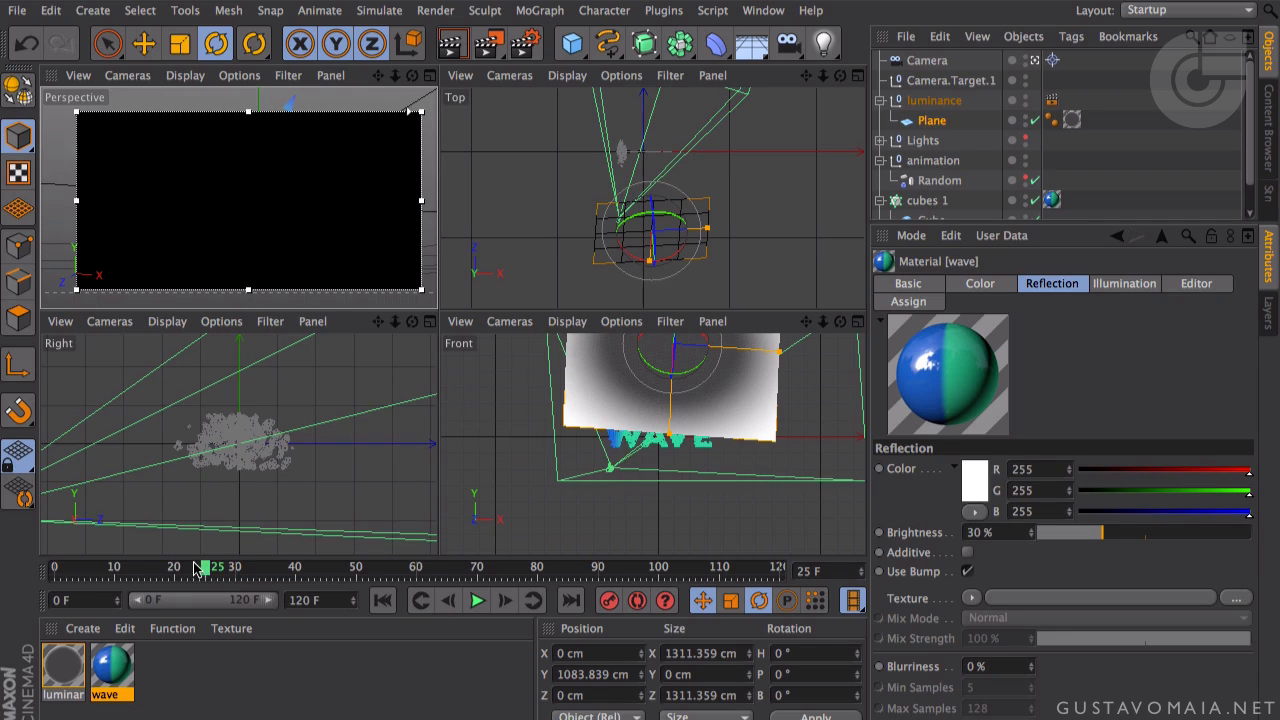
pyautogui.click(180, 564)
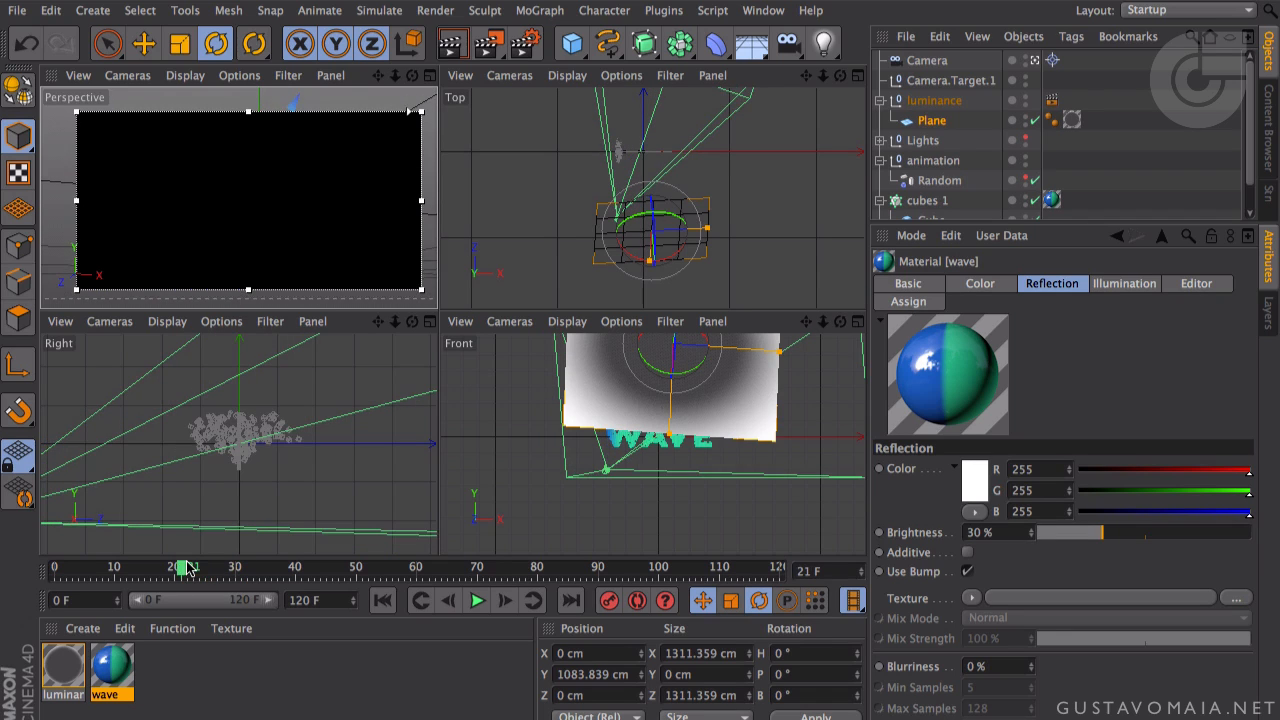
pyautogui.click(218, 564)
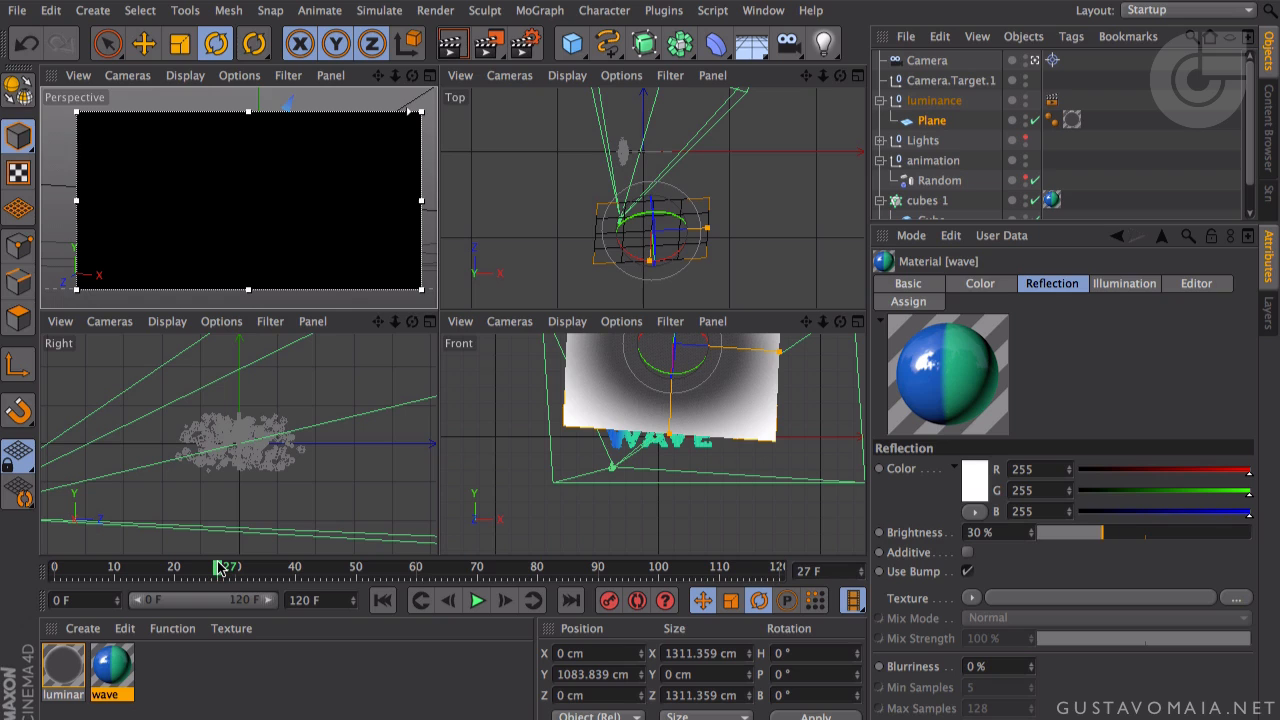
pyautogui.middleClick(340, 218)
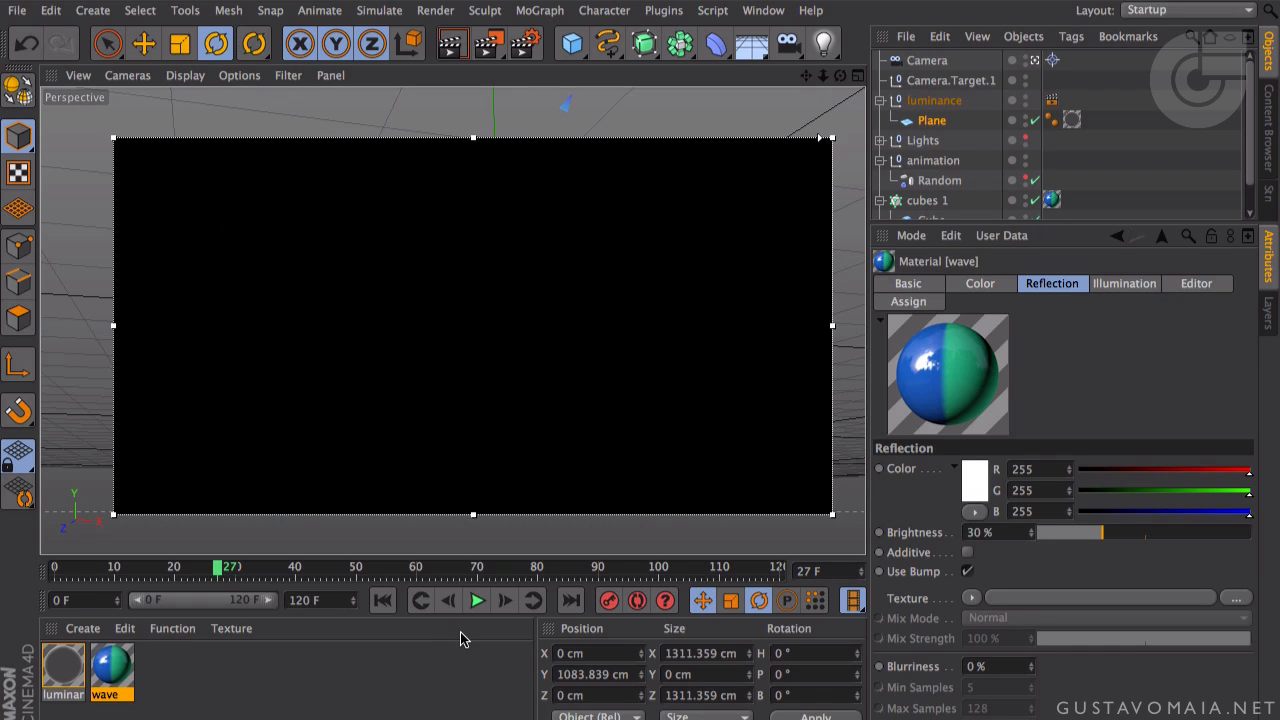
pyautogui.click(400, 570)
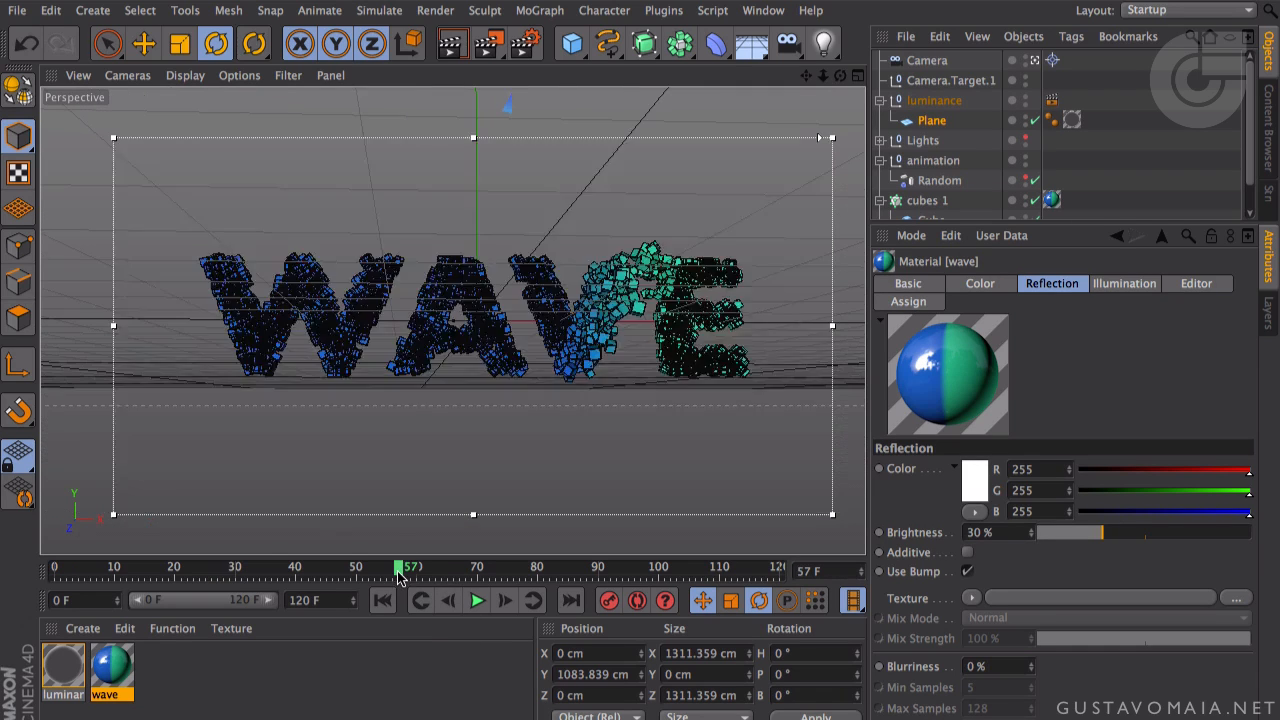
pyautogui.click(470, 574)
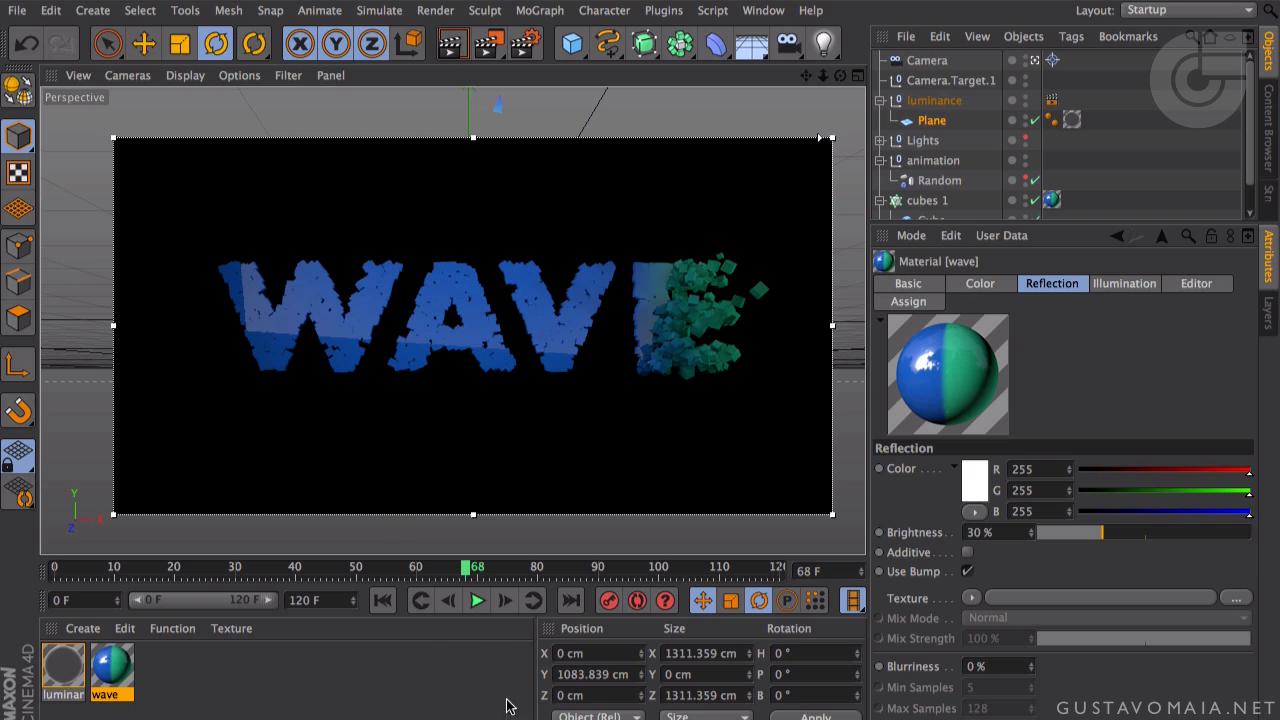
# - Scale up the luminance Plane uniformly to about 1782 cm in width and height
pyautogui.middleClick(722, 402)
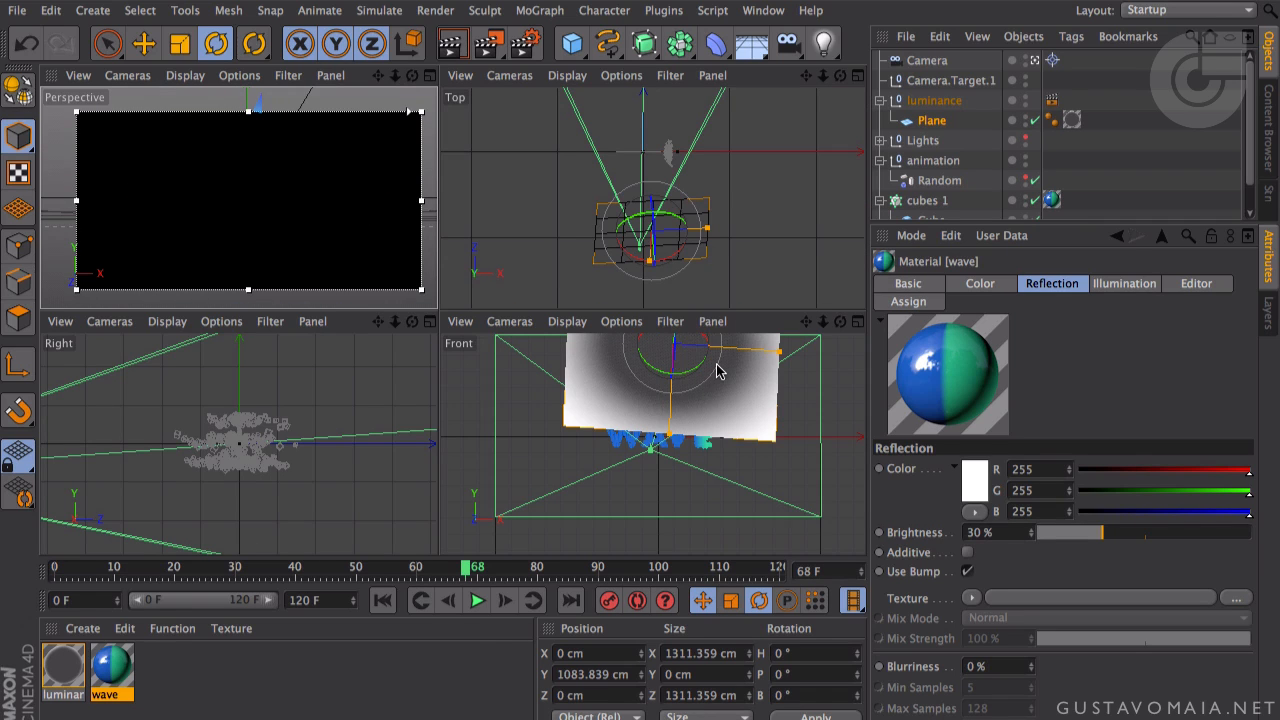
pyautogui.press('t')
pyautogui.click(940, 122)
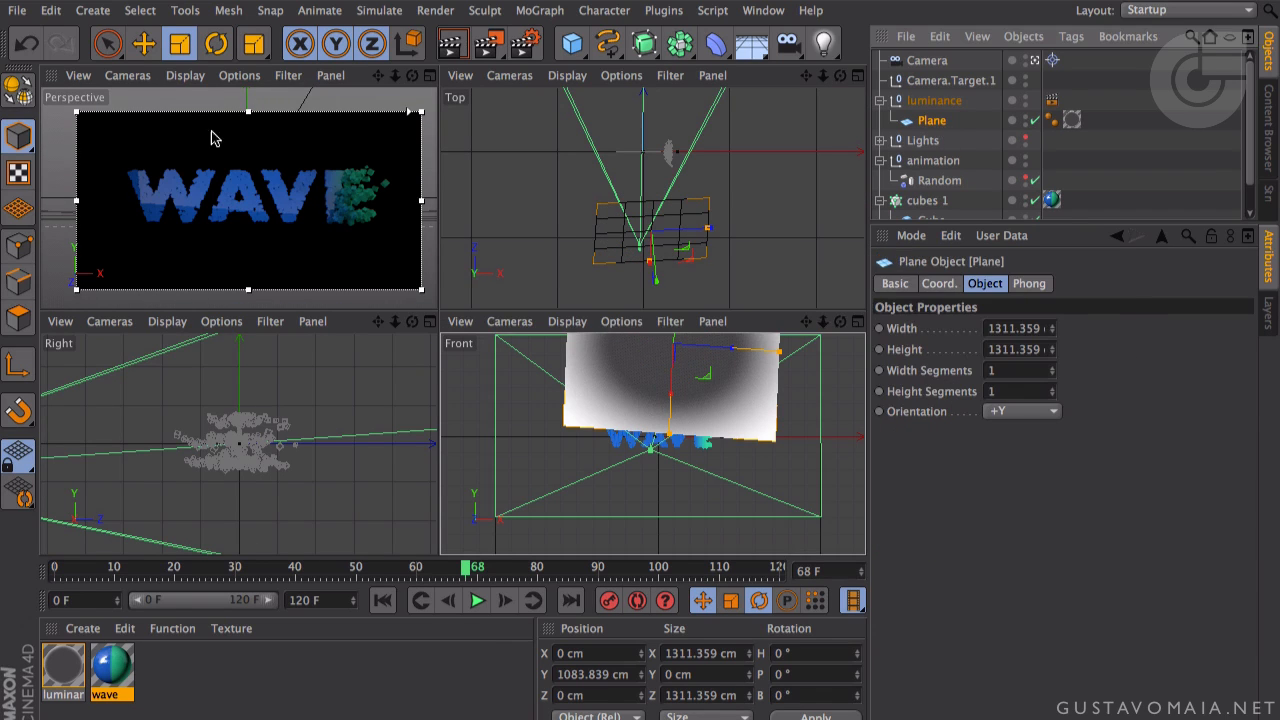
pyautogui.moveTo(475, 262); pyautogui.dragTo(785, 115)
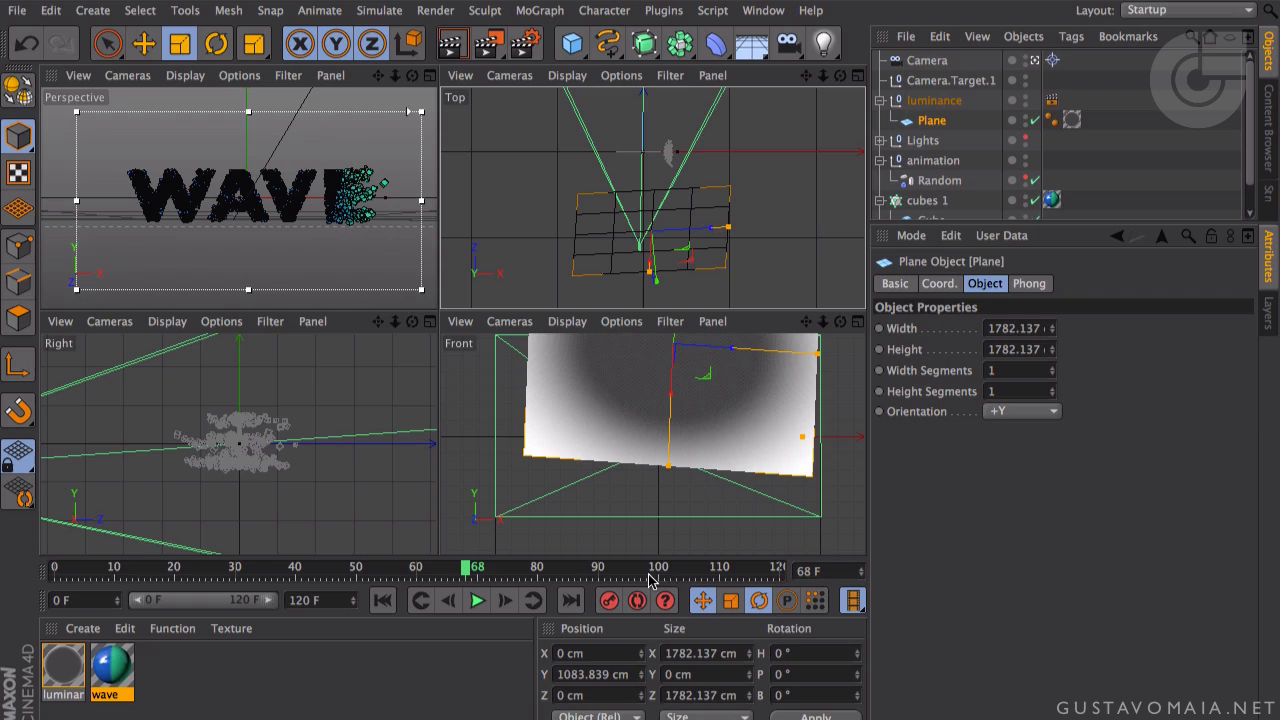
# - At frame 106, rotate the luminance null until its bank angle is about 51.2°
pyautogui.click(697, 577)
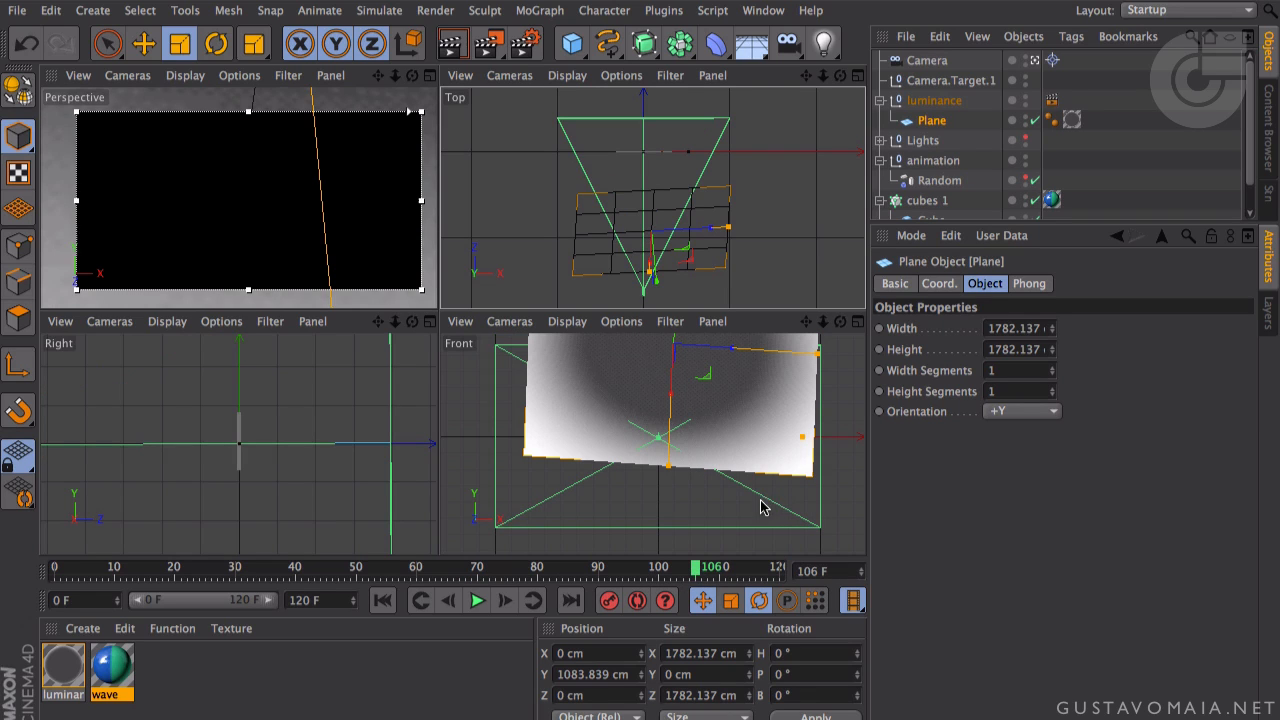
pyautogui.click(948, 102)
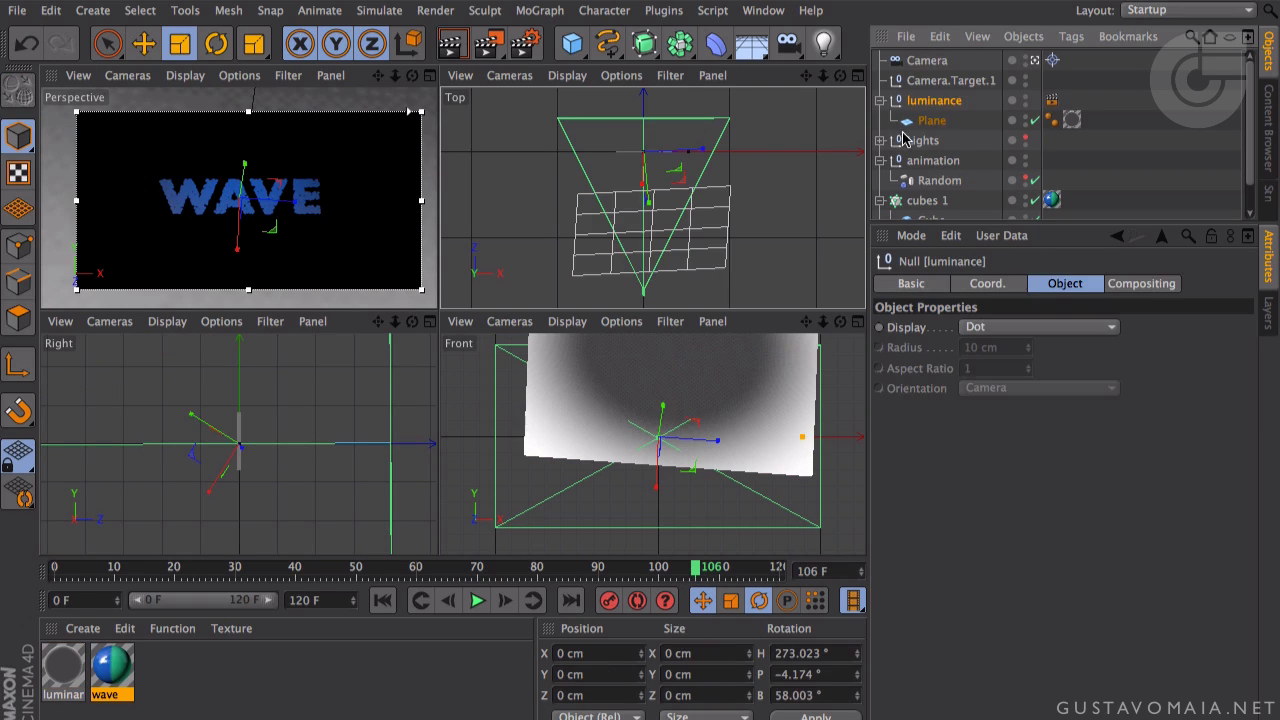
pyautogui.press('r')
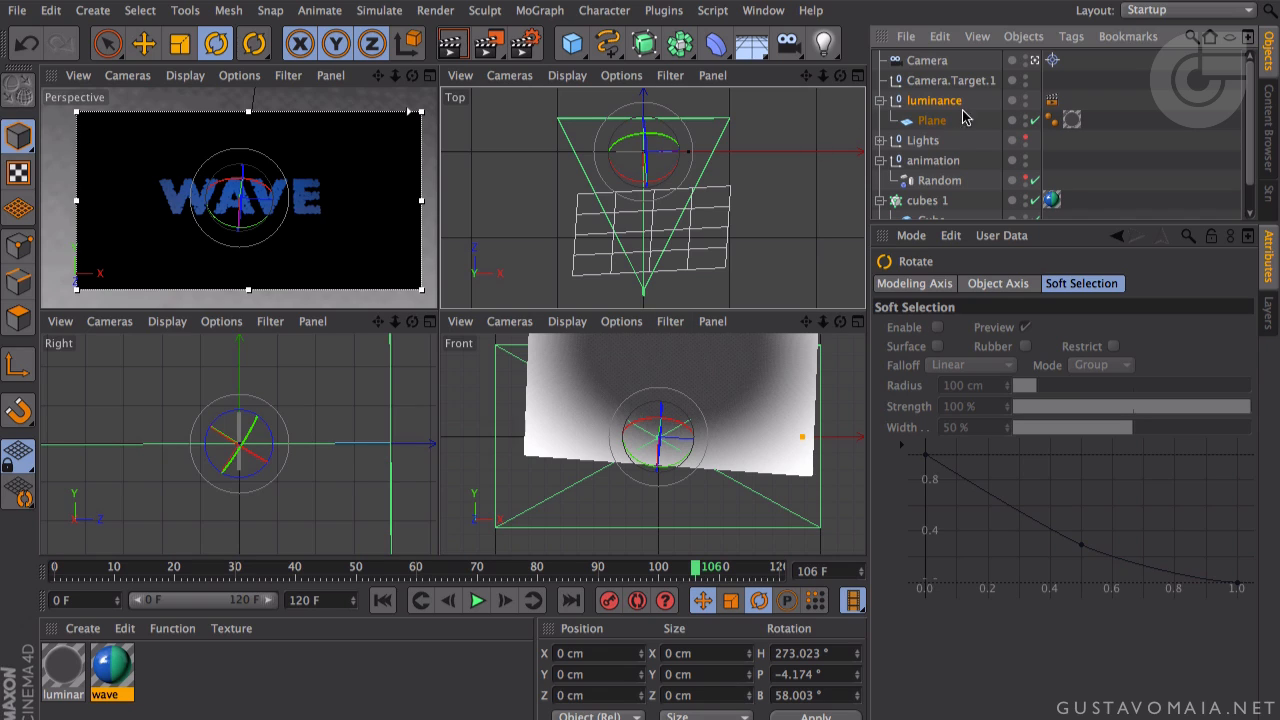
pyautogui.moveTo(646, 171); pyautogui.dragTo(646, 157)
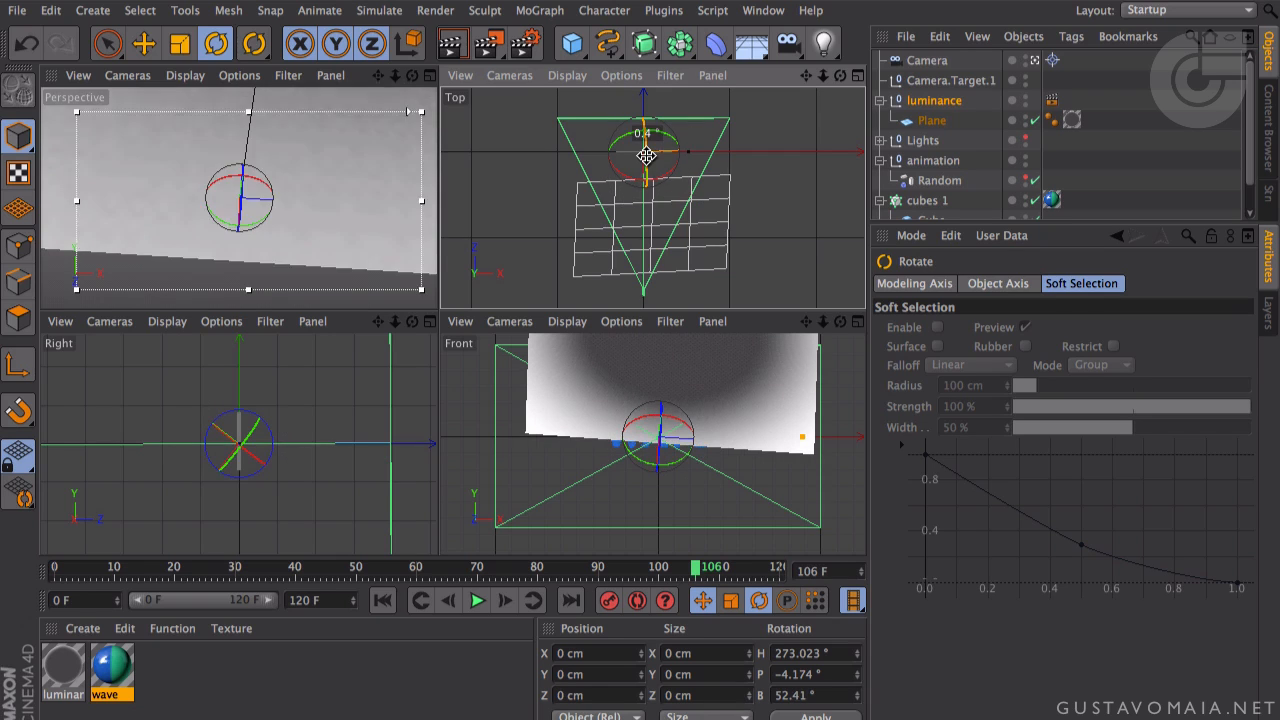
pyautogui.moveTo(646, 155); pyautogui.dragTo(646, 150)
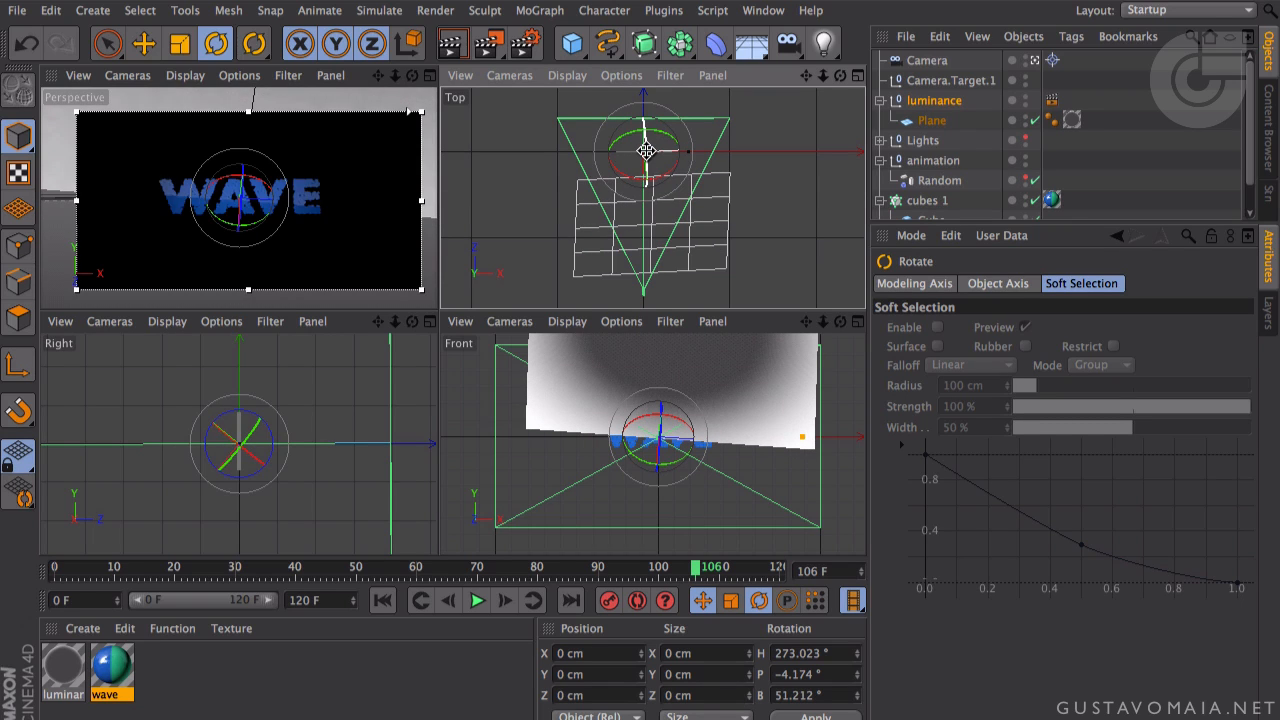
pyautogui.moveTo(646, 151); pyautogui.dragTo(646, 149)
pyautogui.moveTo(646, 148); pyautogui.dragTo(646, 147)
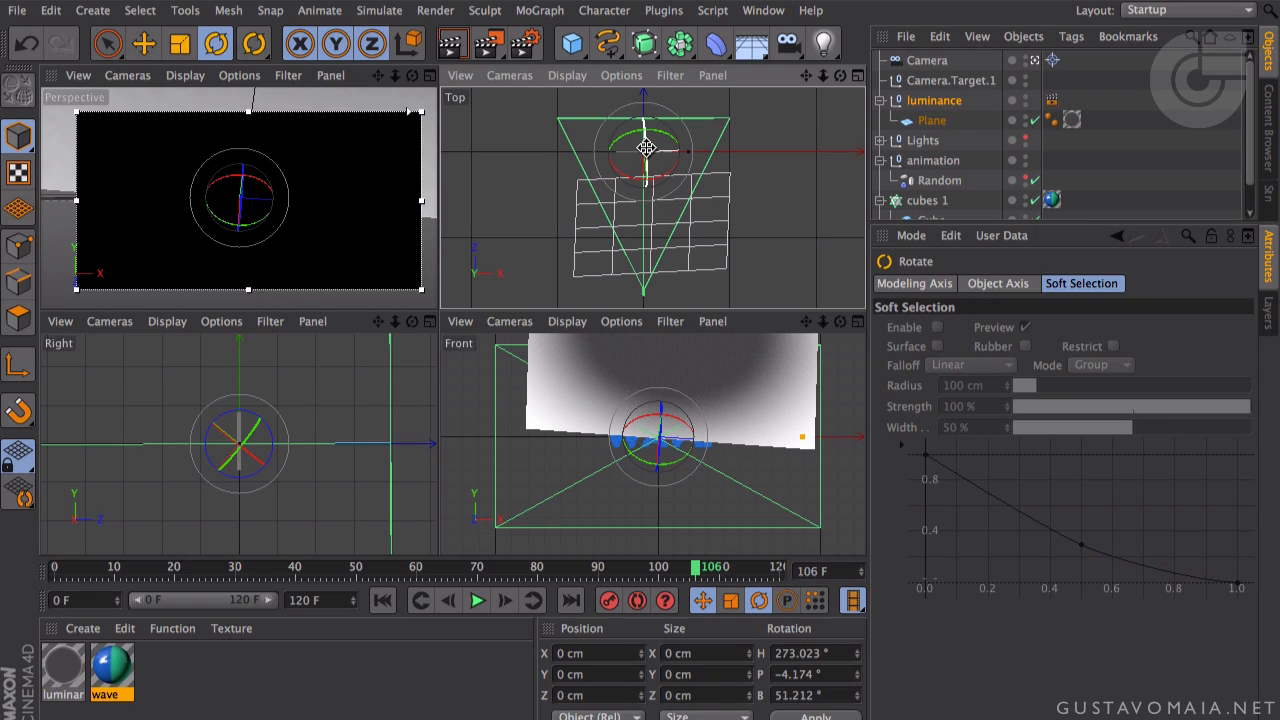
# - At frame 42, duplicate the luminance null and rotate the copy to about H 247°, P -8°, B 43°
pyautogui.middleClick(362, 206)
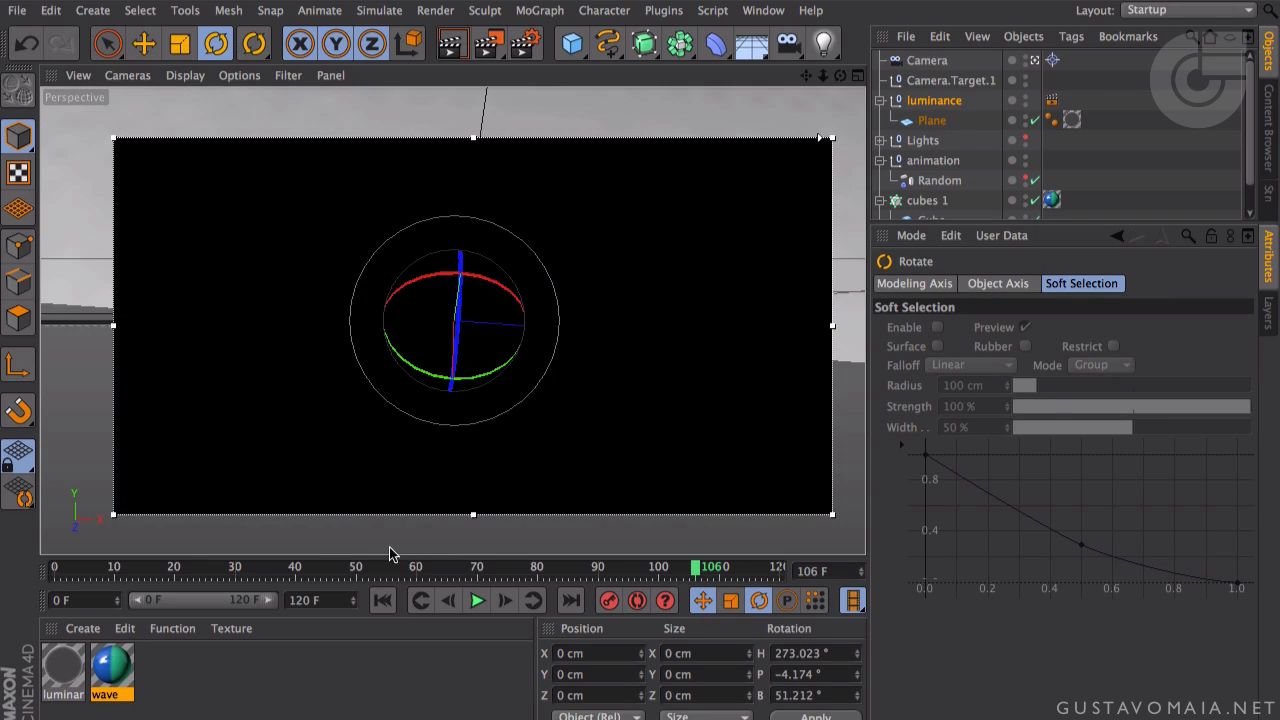
pyautogui.click(308, 570)
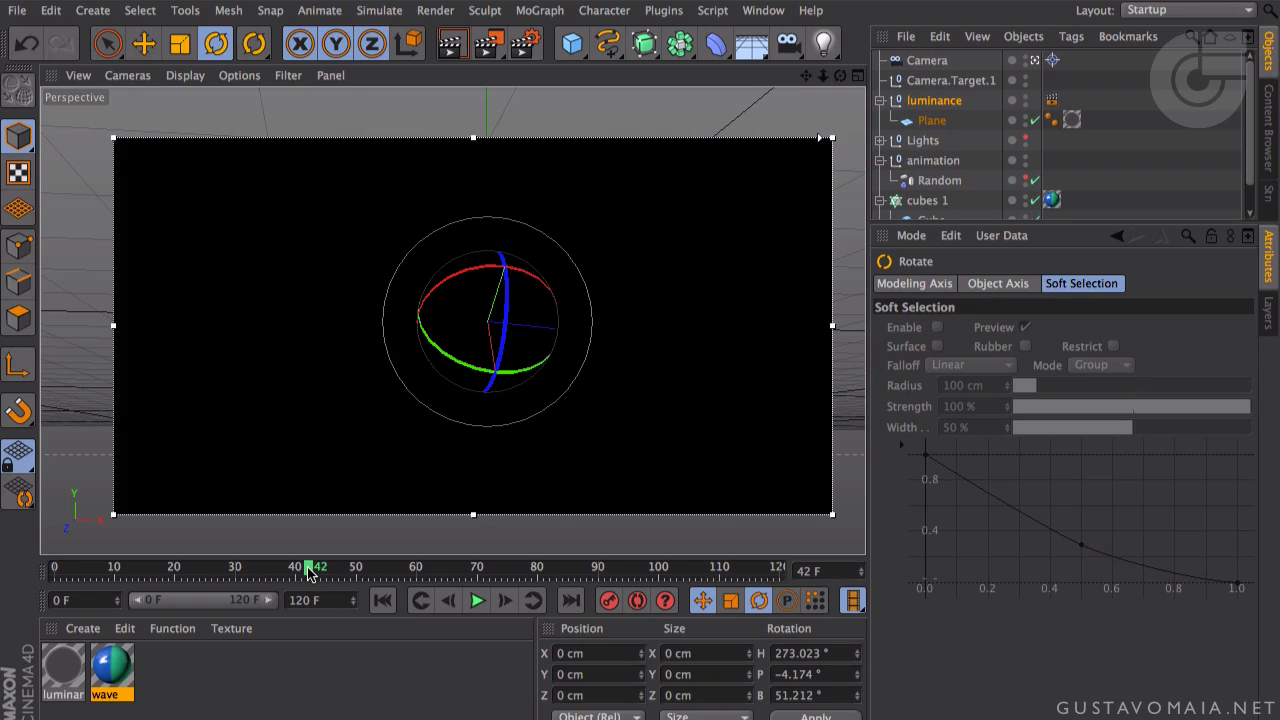
pyautogui.click(933, 100)
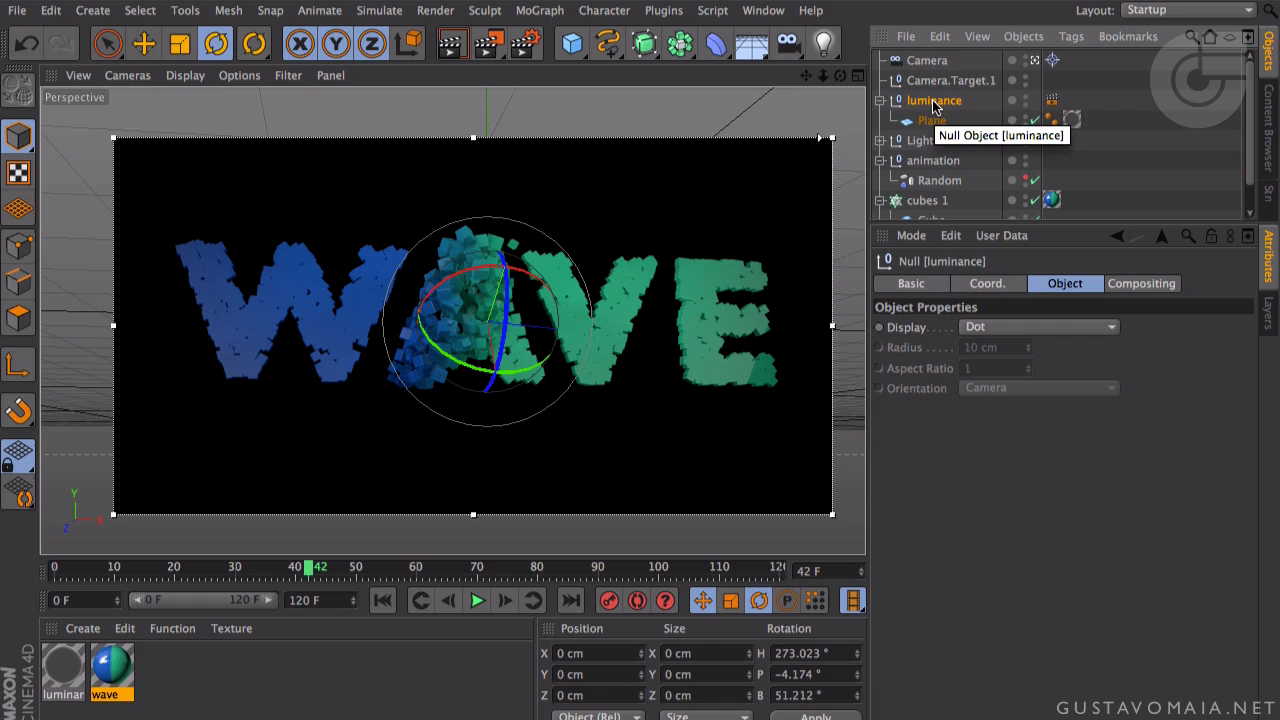
pyautogui.keyDown('ctrl'); pyautogui.moveTo(947, 102); pyautogui.dragTo(948, 92); pyautogui.keyUp('ctrl')
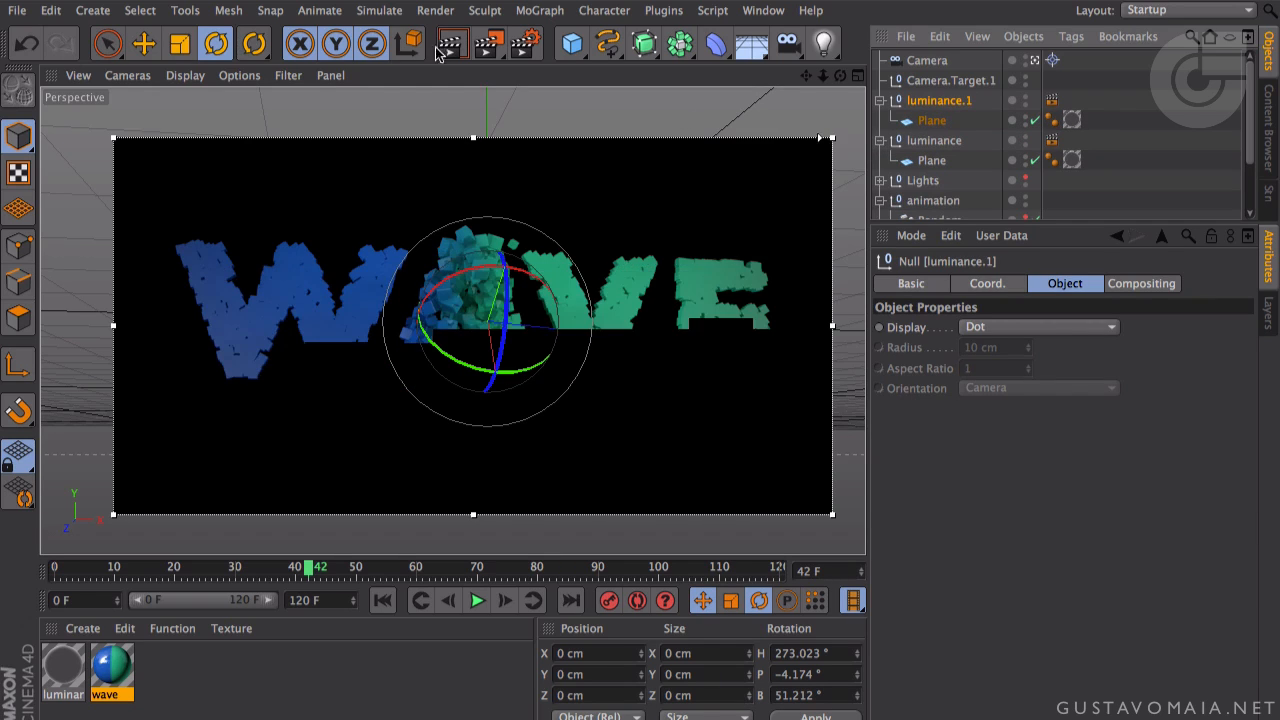
pyautogui.moveTo(486, 295)
pyautogui.mouseDown()
pyautogui.moveTo(437, 311)
pyautogui.moveTo(486, 271)
pyautogui.mouseUp()
# - Switch the Top view to a perspective camera with a shaded display
pyautogui.middleClick(650, 207)
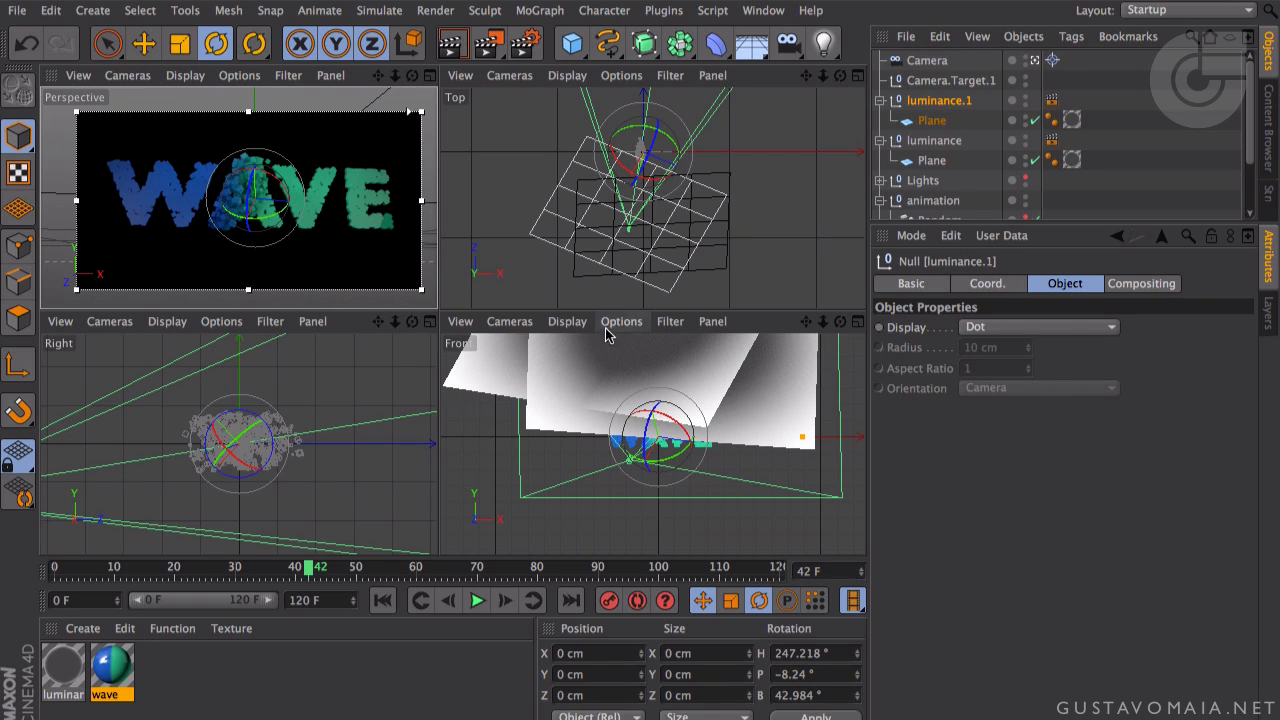
pyautogui.click(509, 75)
pyautogui.moveTo(566, 78)
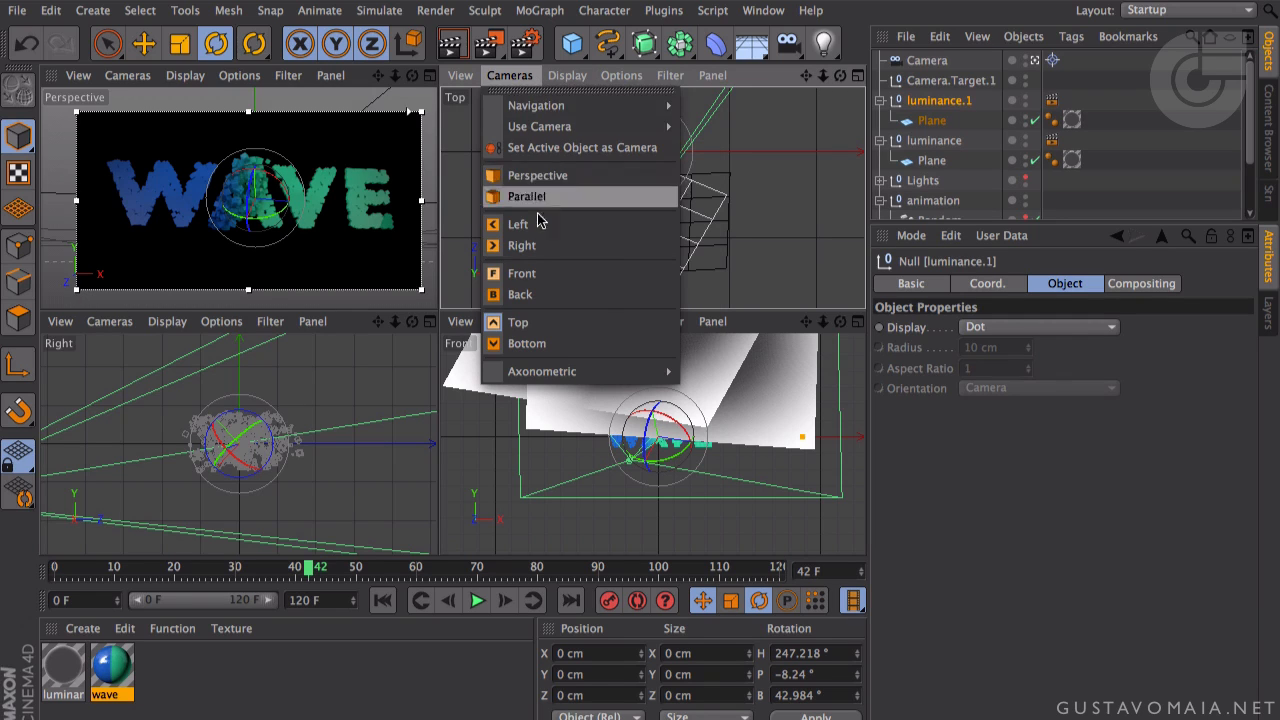
pyautogui.click(537, 176)
pyautogui.click(578, 78)
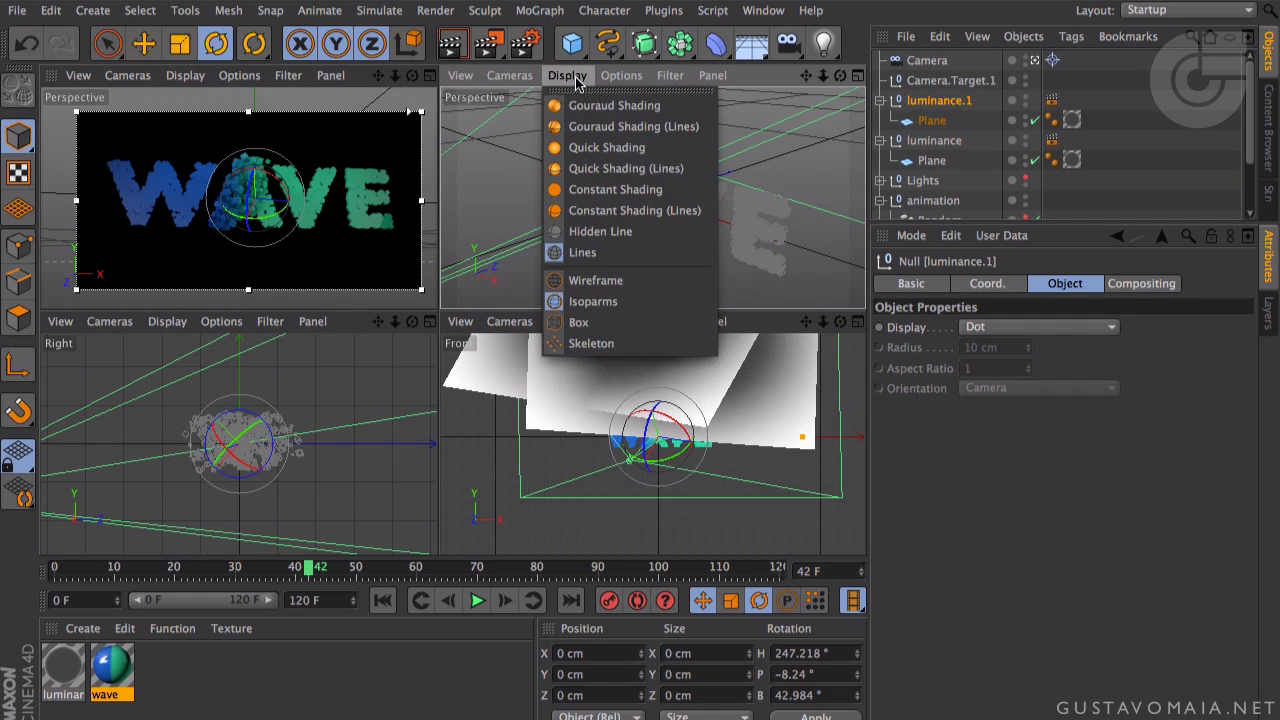
pyautogui.click(603, 203)
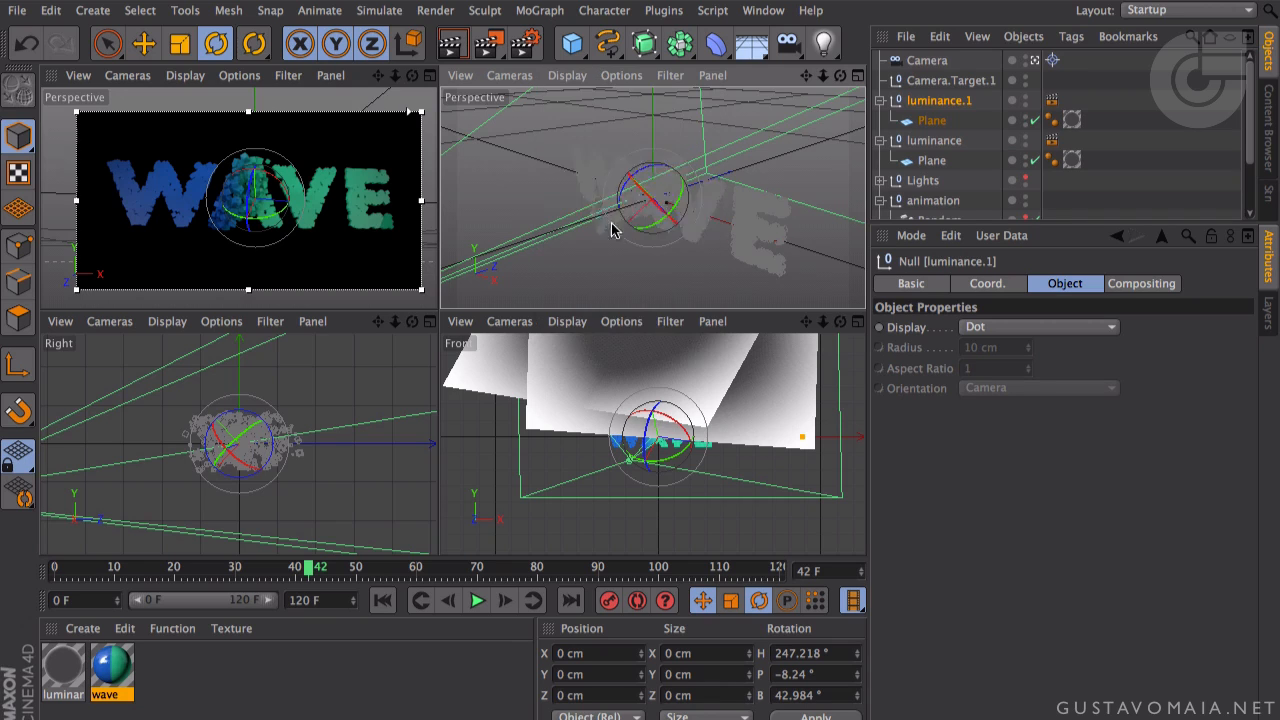
# - Rotate the luminance.1 null around the text to about H 171°, P -9°, B 102°, moving the animation to frame 10
pyautogui.moveTo(650, 250)
pyautogui.keyDown('alt'); pyautogui.mouseDown()
pyautogui.moveTo(645, 185)
pyautogui.moveTo(674, 214)
pyautogui.moveTo(716, 218)
pyautogui.moveTo(646, 211)
pyautogui.moveTo(560, 232)
pyautogui.moveTo(648, 222)
pyautogui.moveTo(697, 234)
pyautogui.moveTo(611, 229)
pyautogui.moveTo(558, 210)
pyautogui.moveTo(543, 184)
pyautogui.mouseUp(); pyautogui.keyUp('alt')
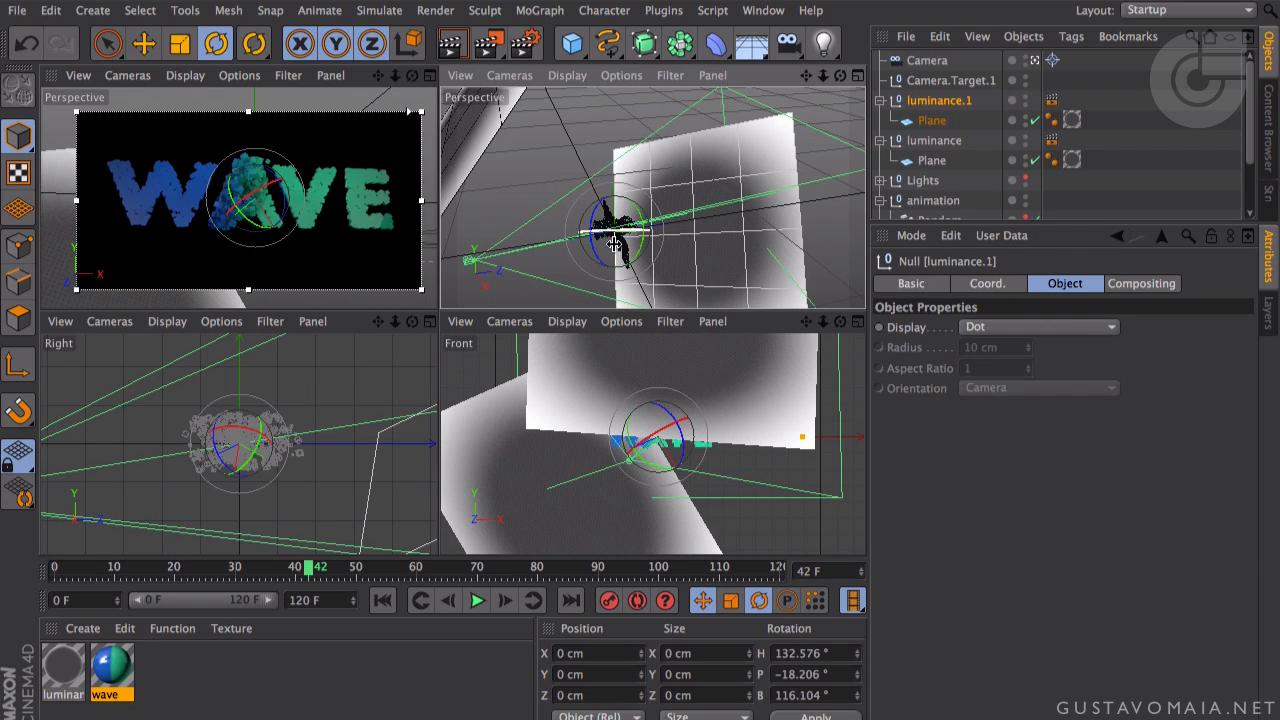
pyautogui.moveTo(620, 243); pyautogui.dragTo(624, 248)
pyautogui.moveTo(609, 247); pyautogui.dragTo(590, 253)
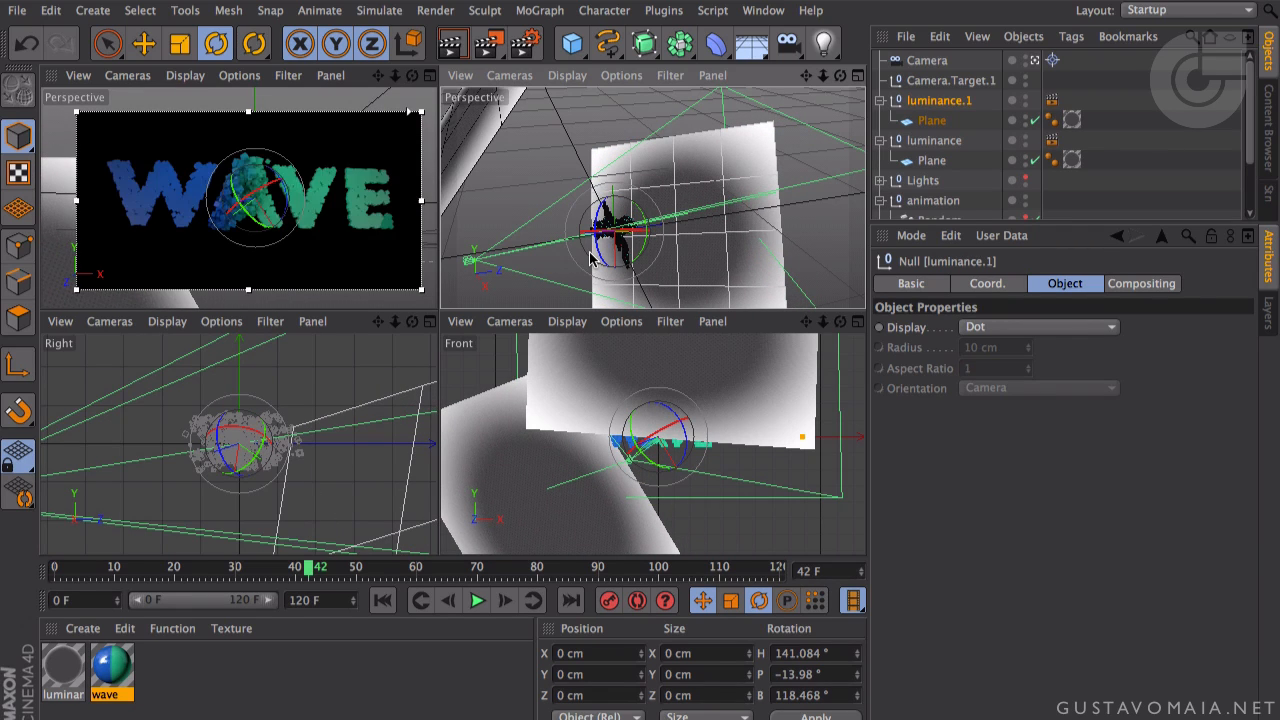
pyautogui.click(116, 567)
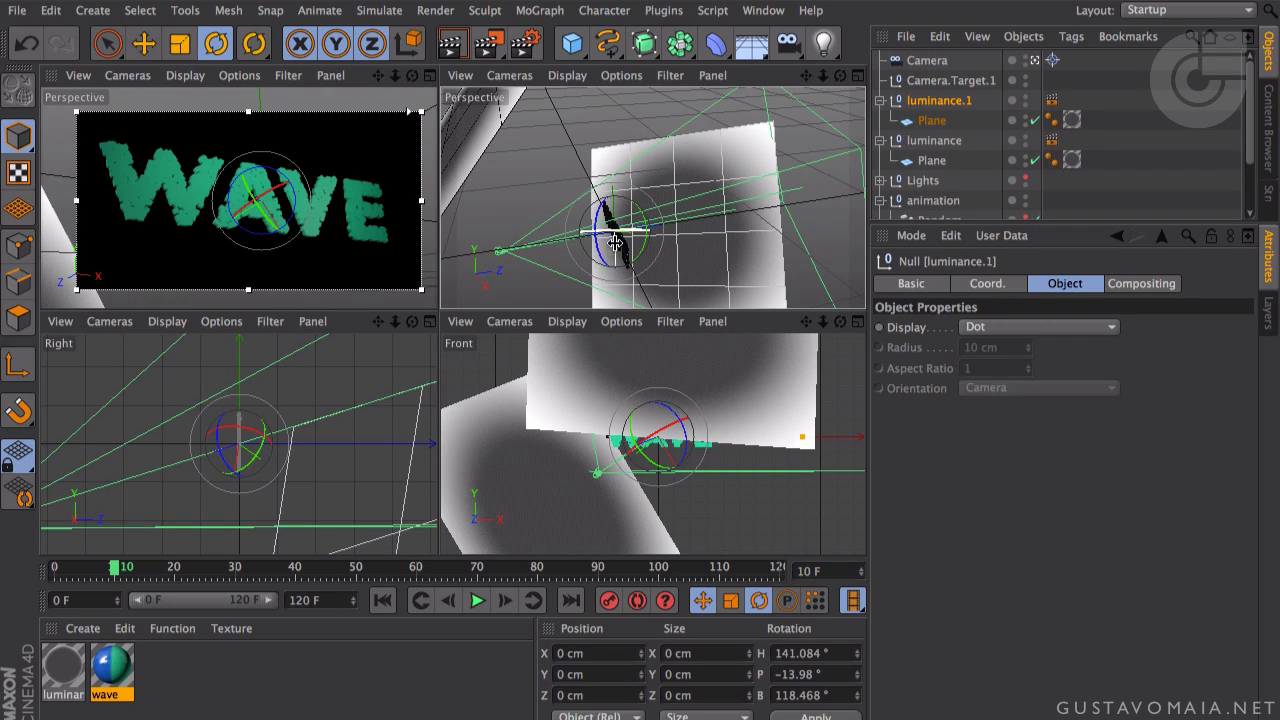
pyautogui.moveTo(609, 248); pyautogui.dragTo(637, 262)
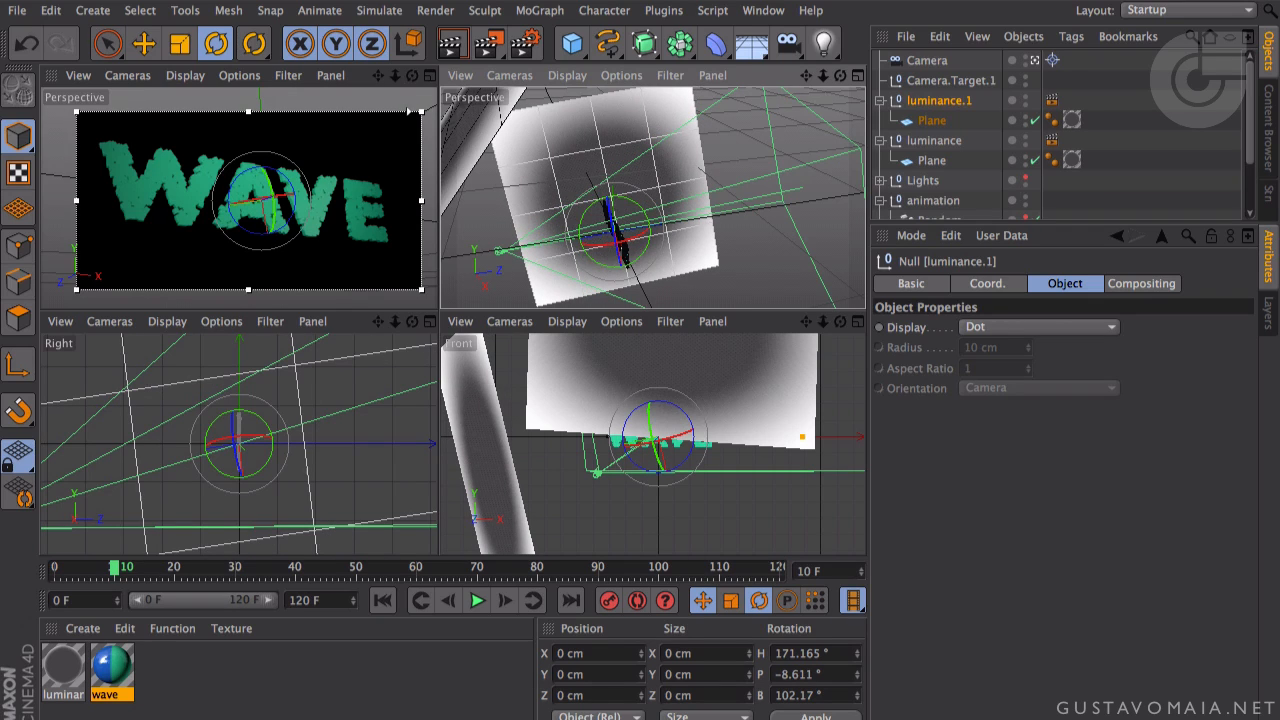
# - Duplicate the luminance material and clear the gradient texture from the copy's Luminance channel
pyautogui.click(74, 677)
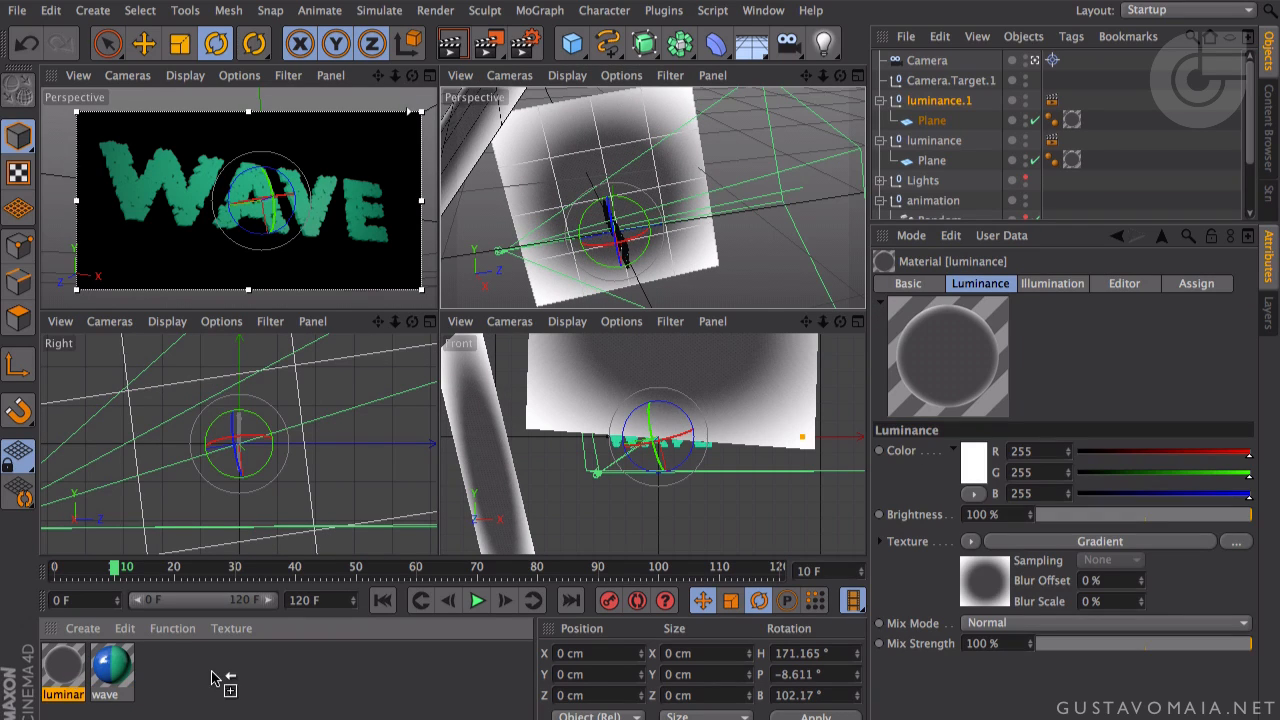
pyautogui.keyDown('ctrl'); pyautogui.moveTo(212, 678); pyautogui.dragTo(205, 678); pyautogui.keyUp('ctrl')
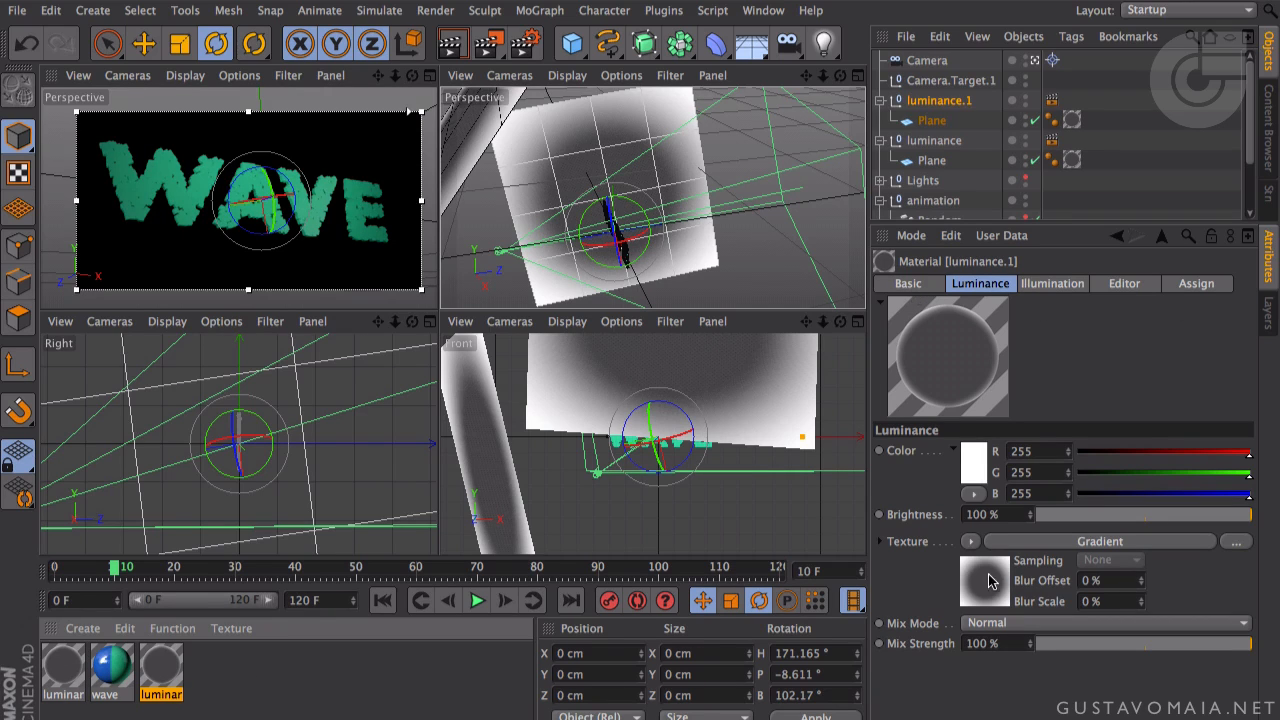
pyautogui.click(973, 543)
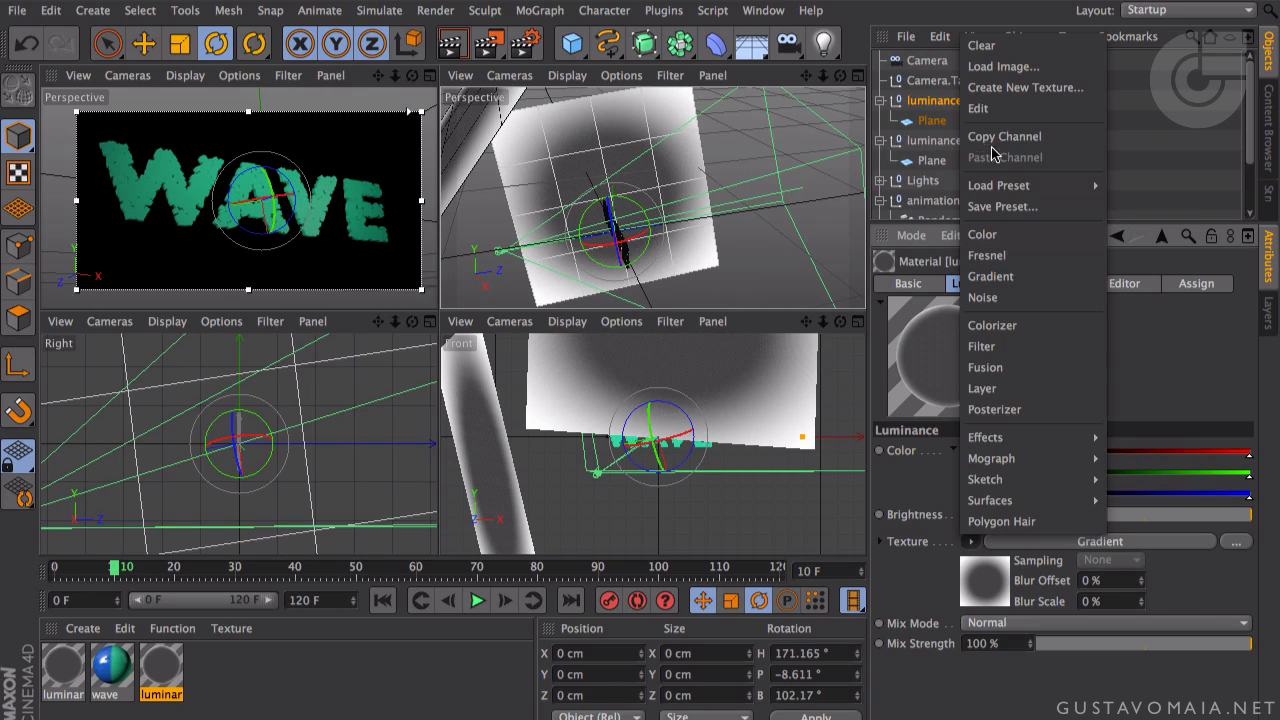
pyautogui.click(988, 46)
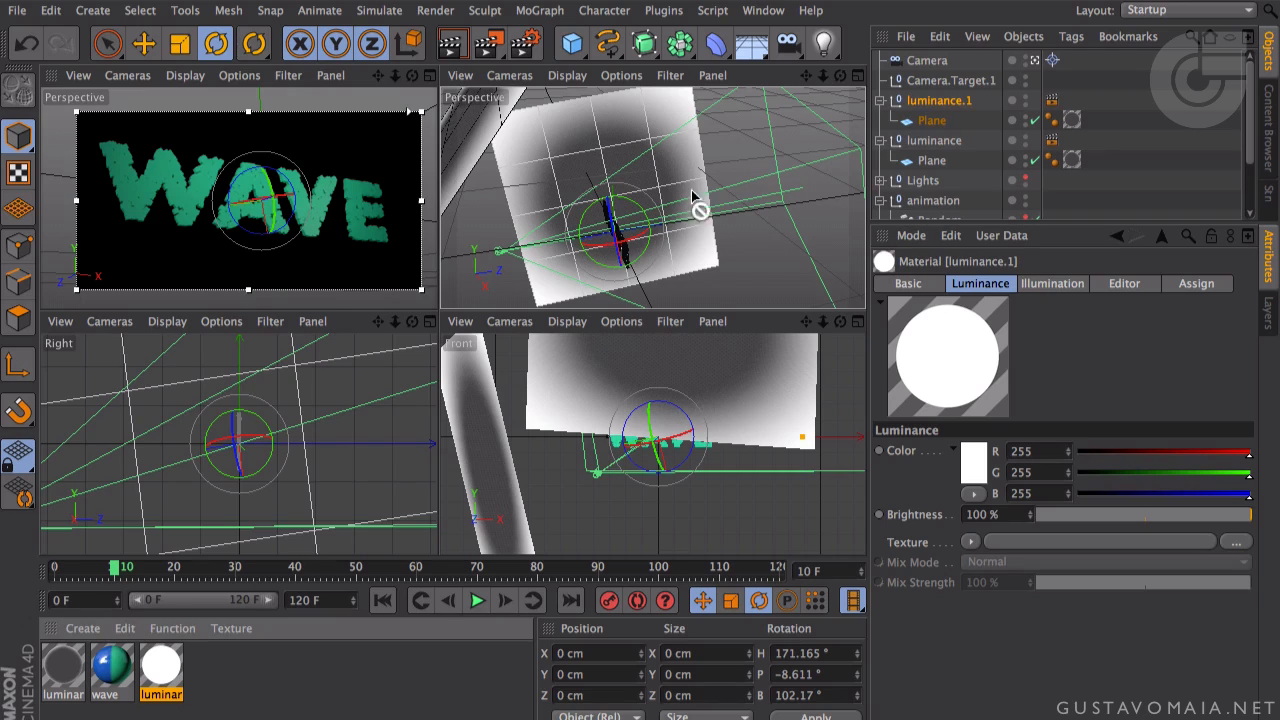
# - Apply the plain white luminance material to the duplicated Plane and move its texture tag to the luminance.1 null
pyautogui.moveTo(1035, 97); pyautogui.dragTo(1070, 120)
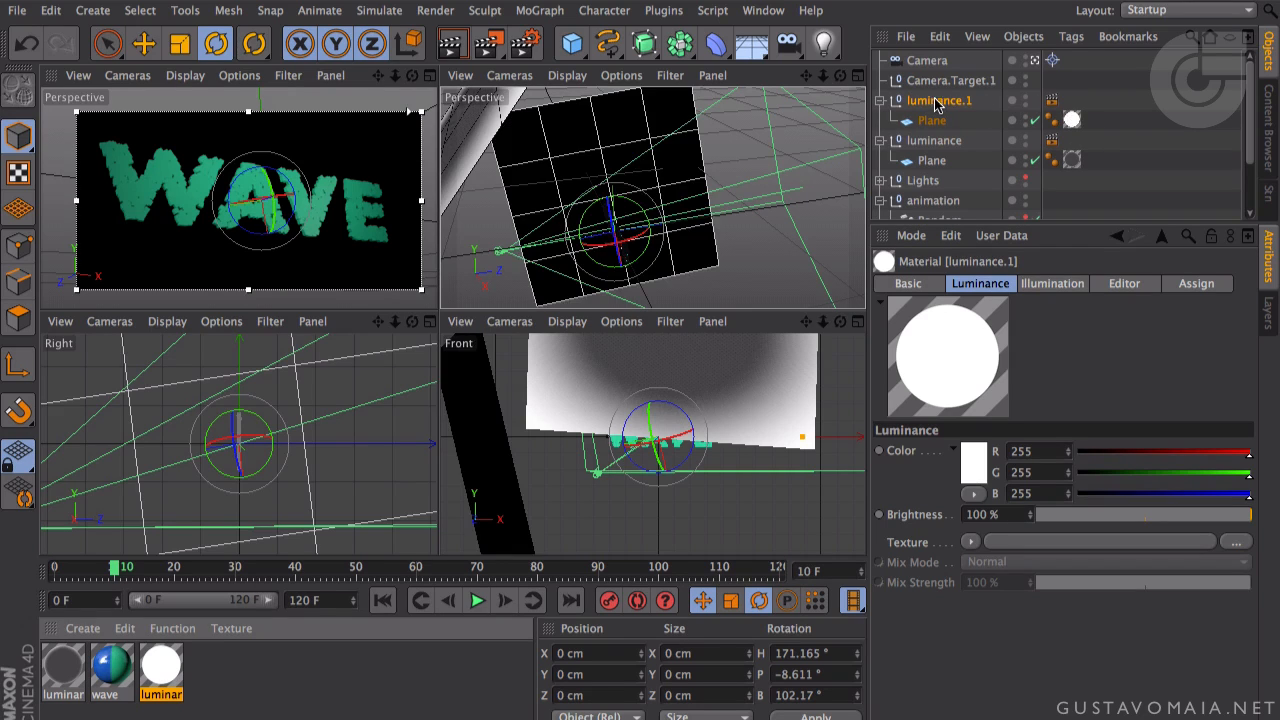
pyautogui.click(978, 104)
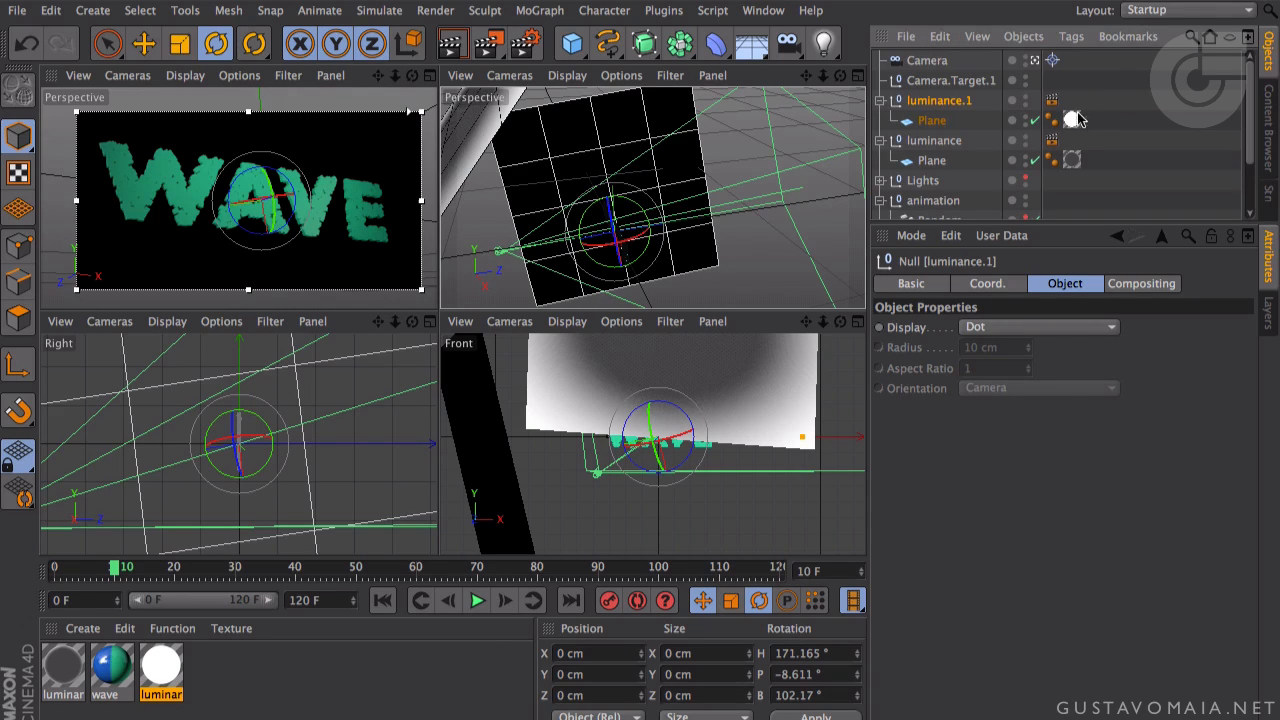
pyautogui.moveTo(1072, 116); pyautogui.dragTo(1072, 100)
# - Rotate the luminance.1 null to about H 202°, P 27°, B 111°
pyautogui.click(978, 102)
pyautogui.moveTo(618, 215)
pyautogui.mouseDown()
pyautogui.moveTo(605, 225)
pyautogui.moveTo(618, 222)
pyautogui.mouseUp()
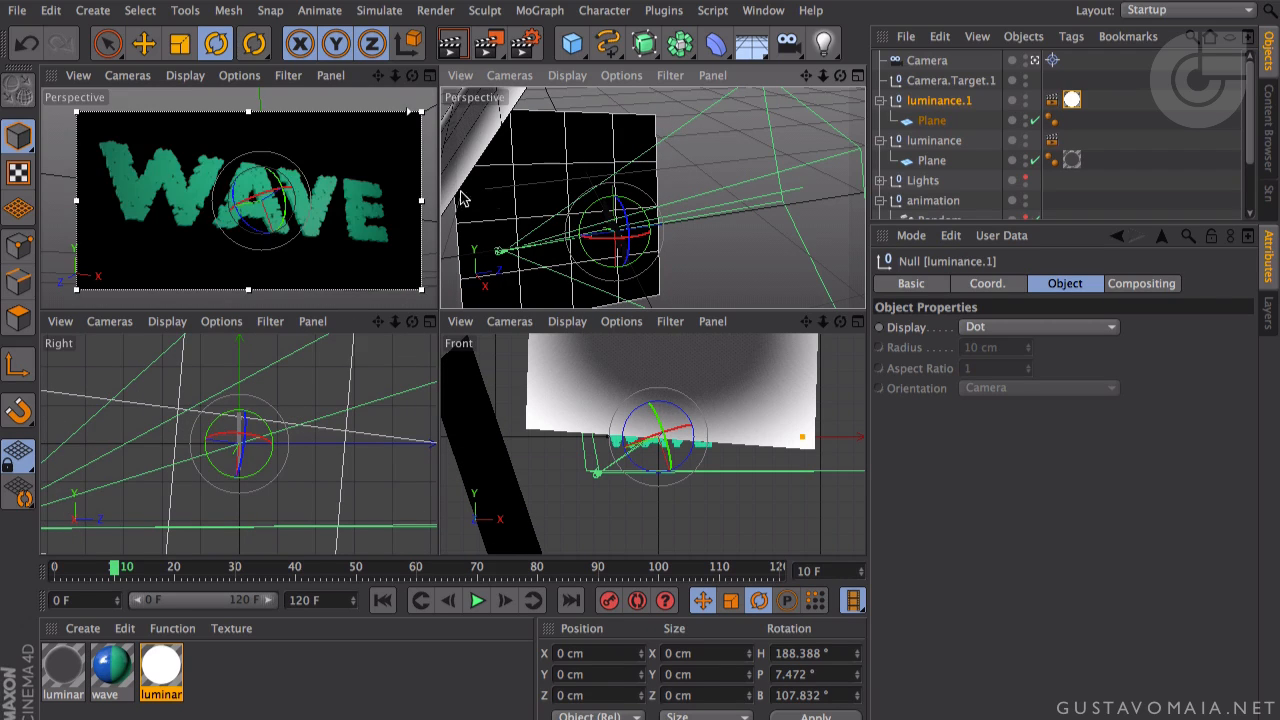
pyautogui.moveTo(604, 220); pyautogui.dragTo(618, 210)
# - Raise the Reflection channel brightness of the wave material to 53%
pyautogui.middleClick(388, 190)
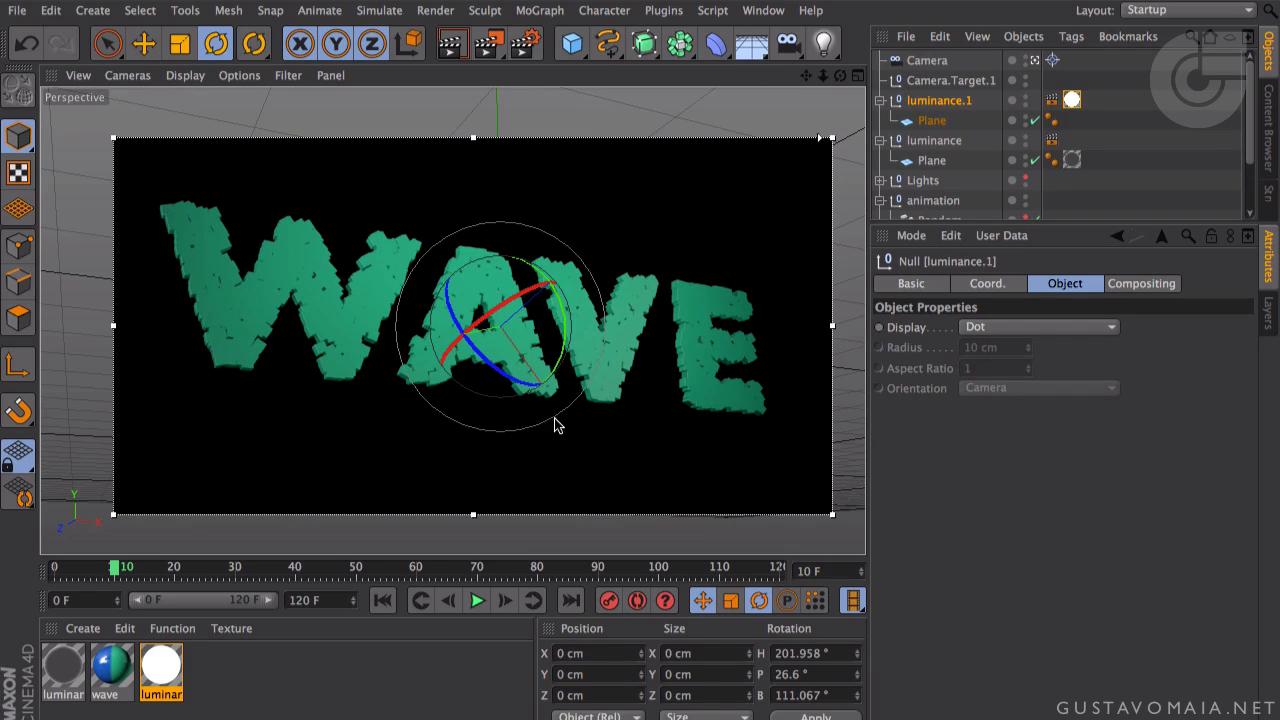
pyautogui.click(111, 666)
pyautogui.moveTo(1124, 534); pyautogui.dragTo(1151, 532)
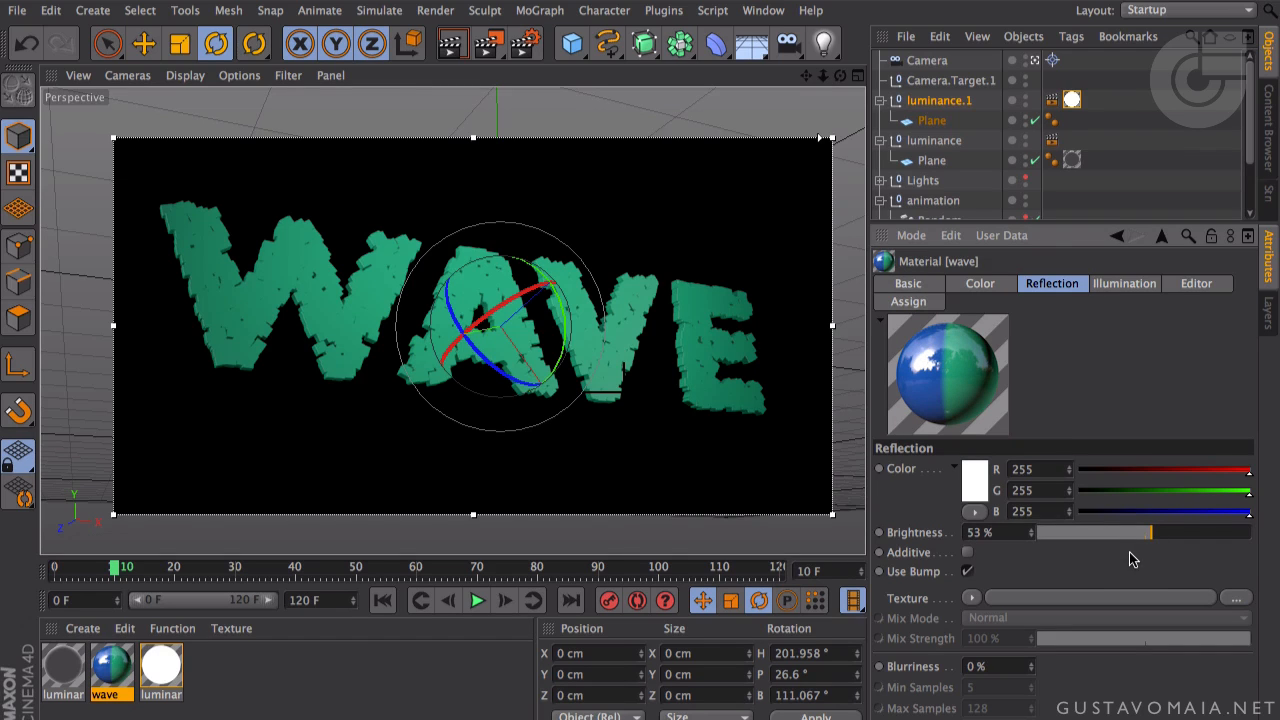
# - Rotate the luminance.1 null to about H 164°, P 21°, B 97°, checking the text's reflections in the enlarged render view
pyautogui.middleClick(798, 108)
pyautogui.moveTo(604, 246); pyautogui.dragTo(569, 240)
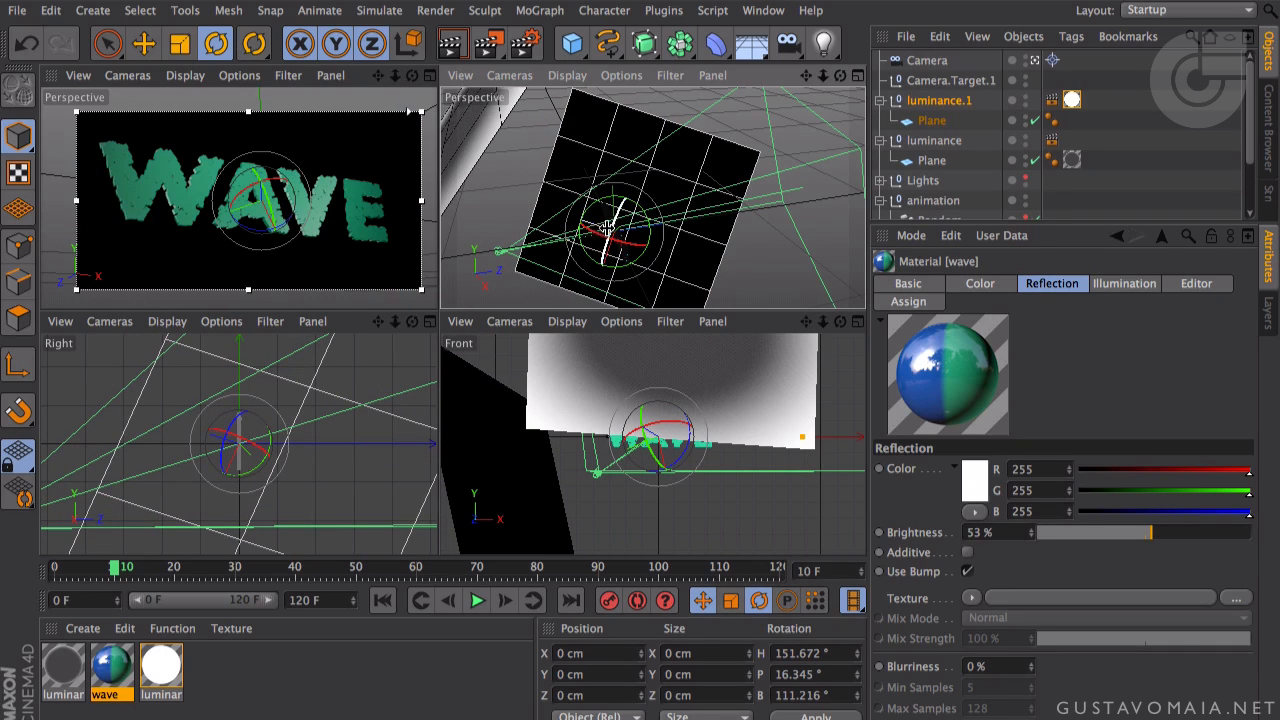
pyautogui.moveTo(608, 228); pyautogui.dragTo(602, 219)
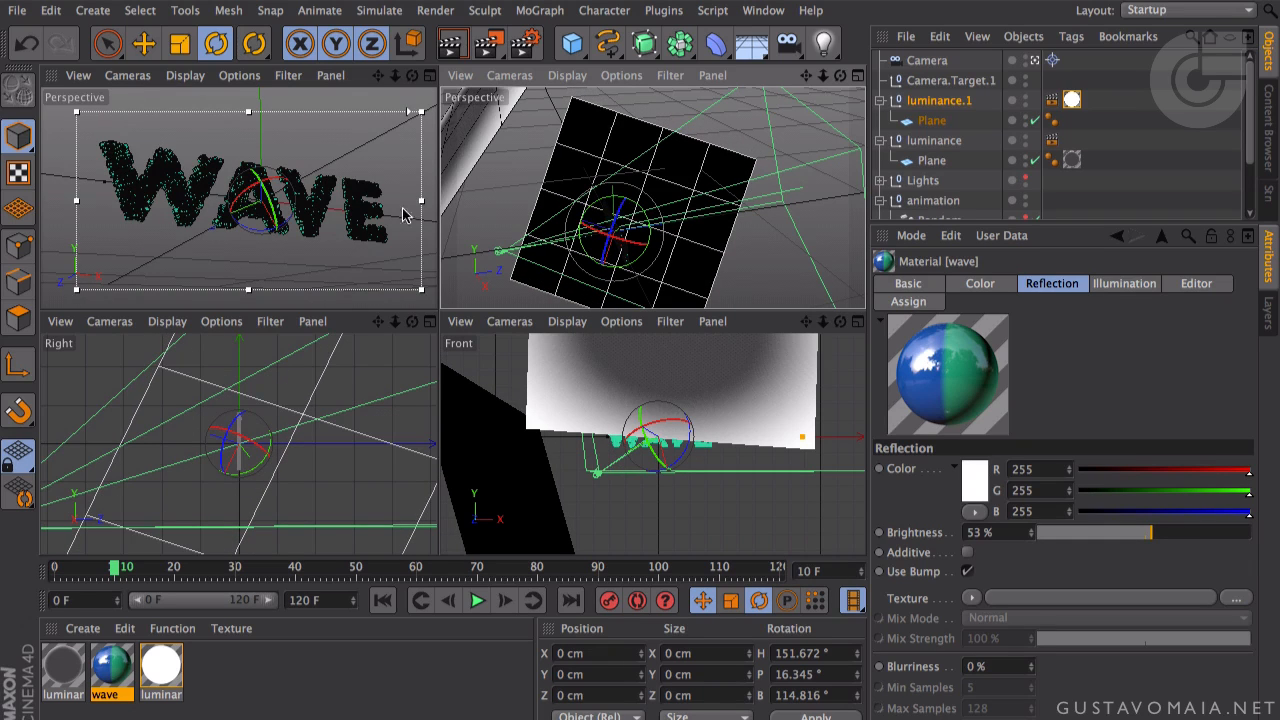
pyautogui.middleClick(347, 201)
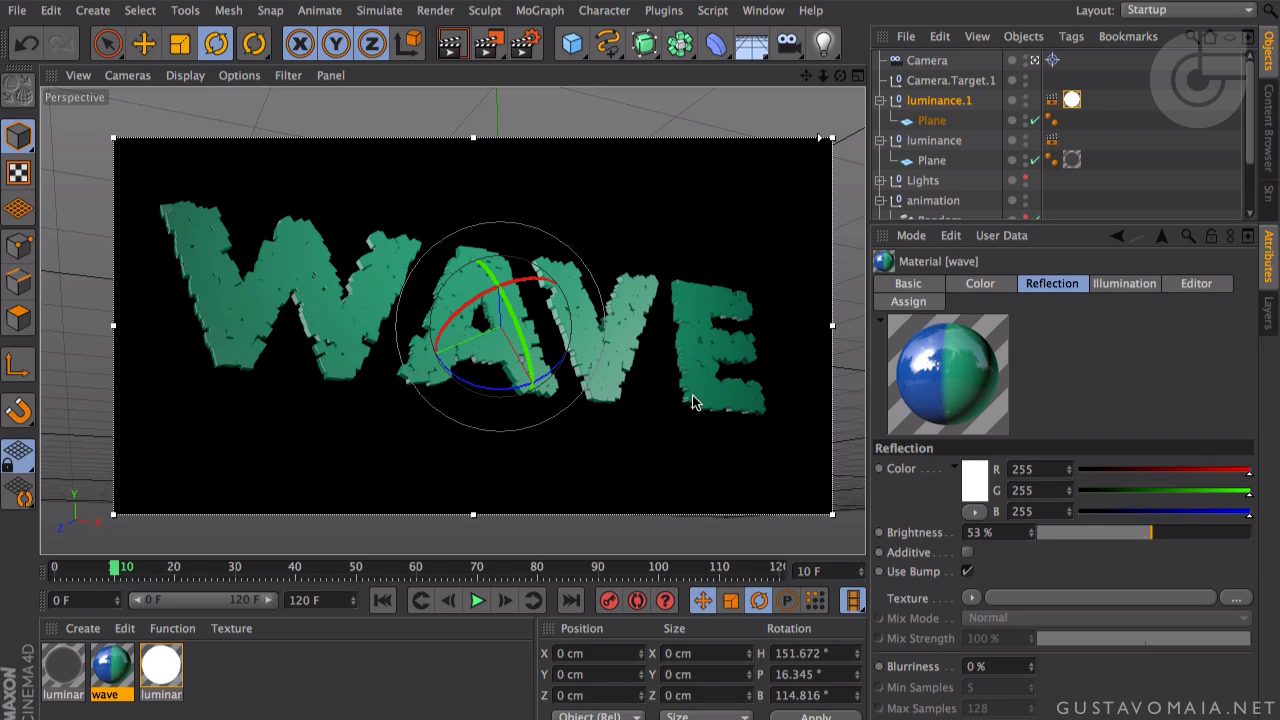
pyautogui.middleClick(454, 213)
pyautogui.moveTo(611, 218)
pyautogui.mouseDown()
pyautogui.moveTo(613, 241)
pyautogui.moveTo(613, 223)
pyautogui.mouseUp()
pyautogui.middleClick(394, 204)
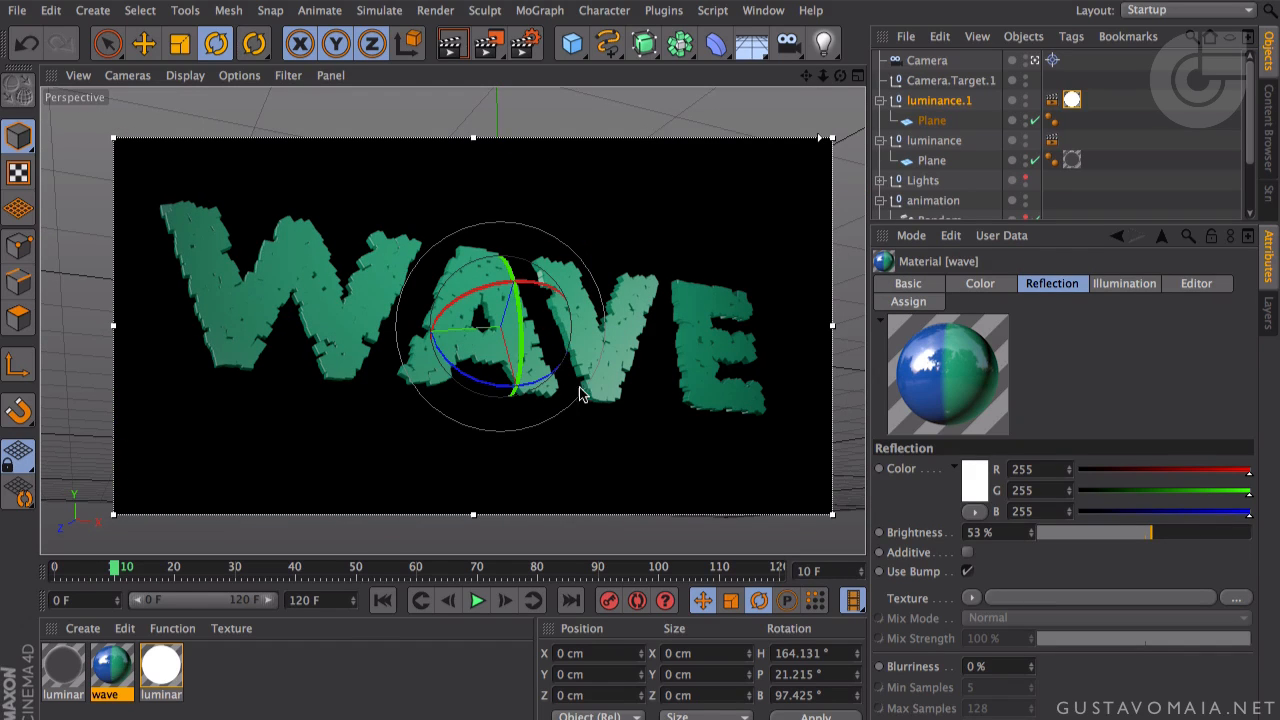
# - Rotate the luminance.1 null to about H 140°, P 21°, B 103° and check the text's reflections in the enlarged render view
pyautogui.middleClick(592, 288)
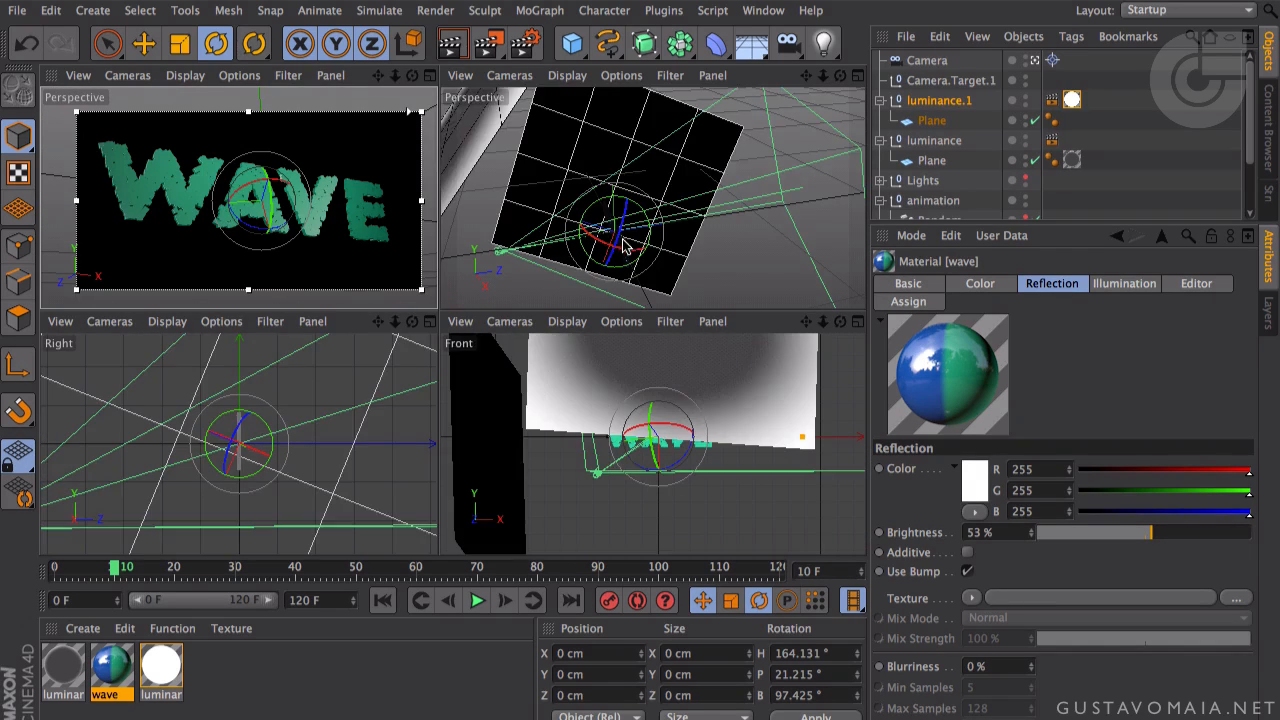
pyautogui.keyDown('alt'); pyautogui.moveTo(636, 231); pyautogui.dragTo(760, 130); pyautogui.keyUp('alt')
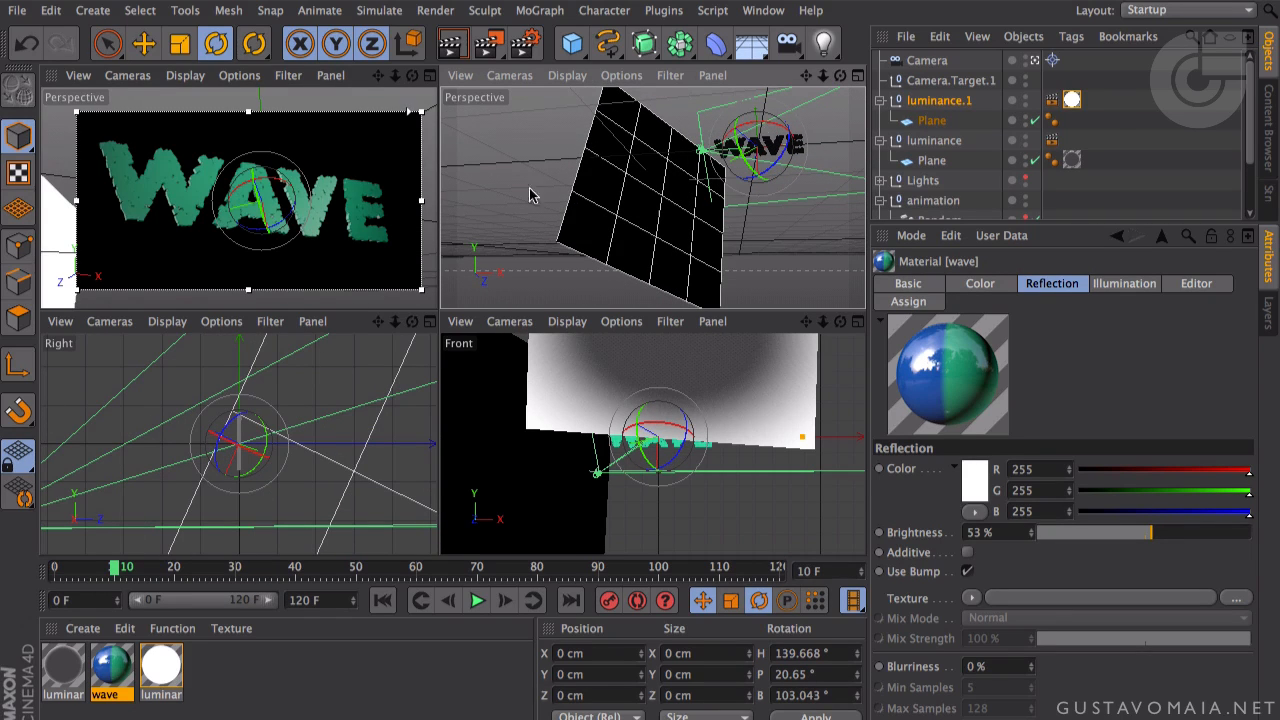
pyautogui.middleClick(331, 225)
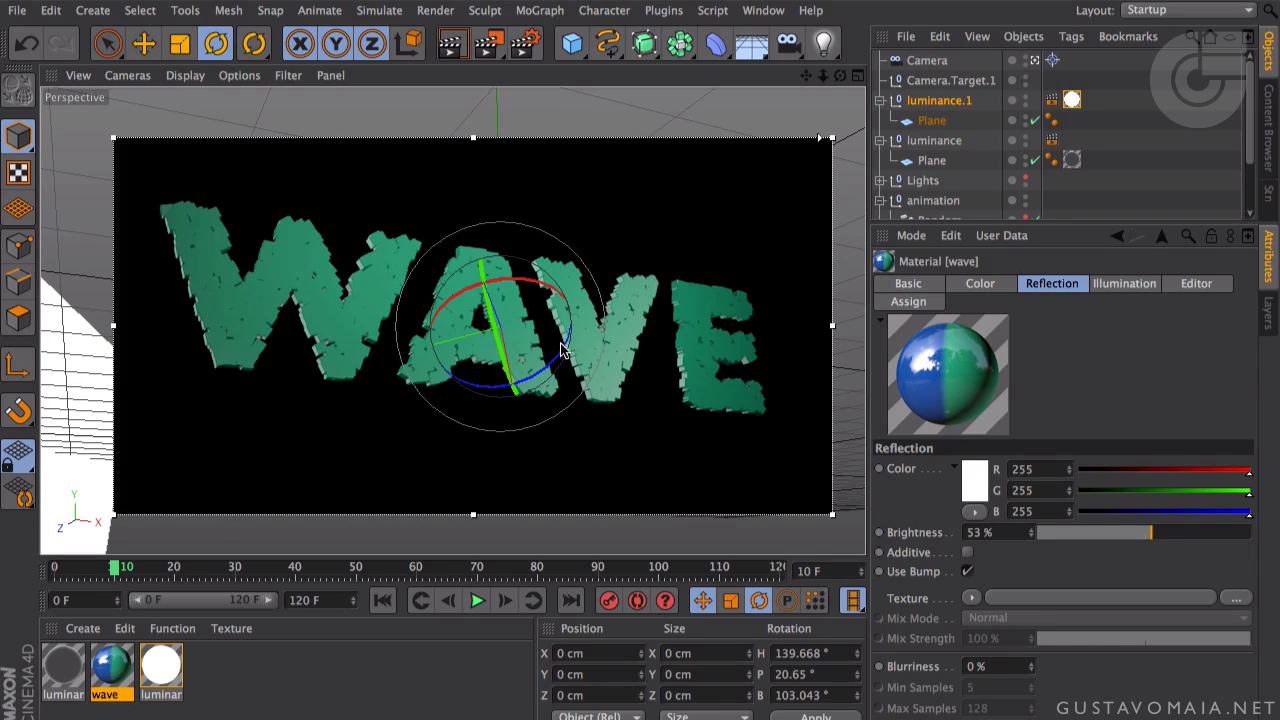
pyautogui.middleClick(677, 338)
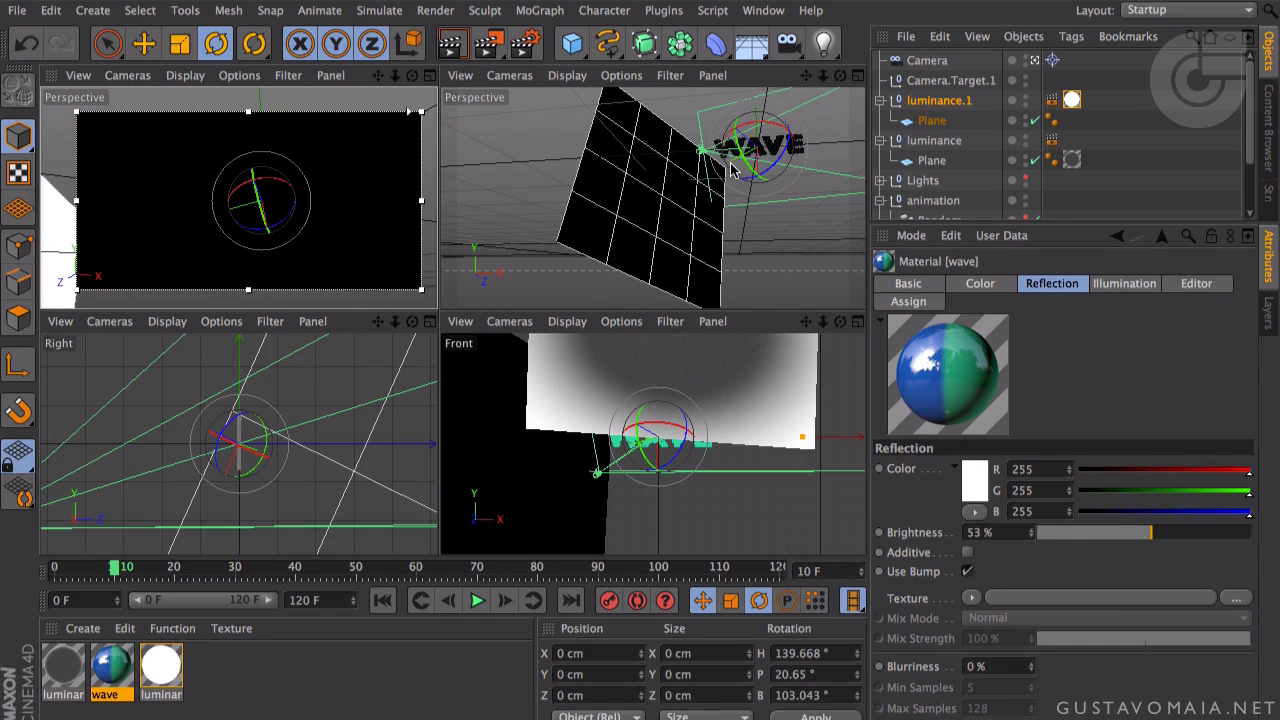
# - Rotate the luminance.1 null to about H 142°, P 6°, B 80° and enlarge the perspective render view
pyautogui.moveTo(765, 150); pyautogui.dragTo(762, 164)
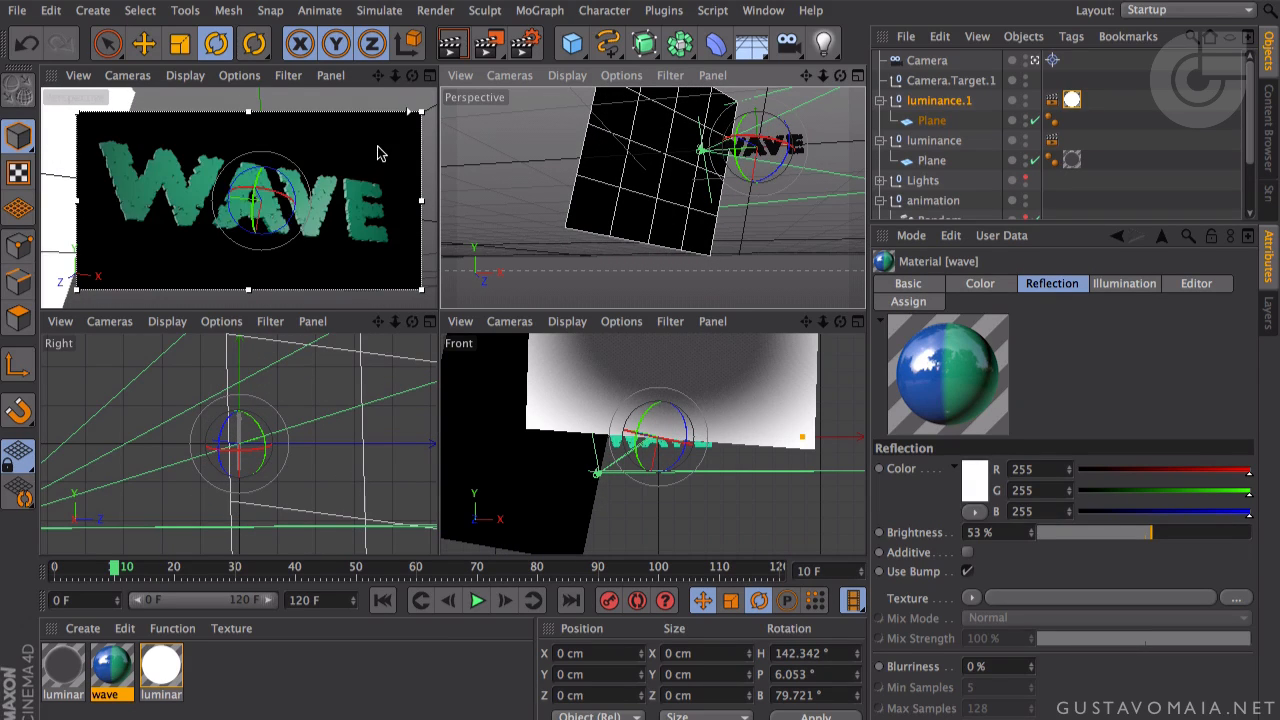
pyautogui.click(378, 128)
pyautogui.middleClick(376, 124)
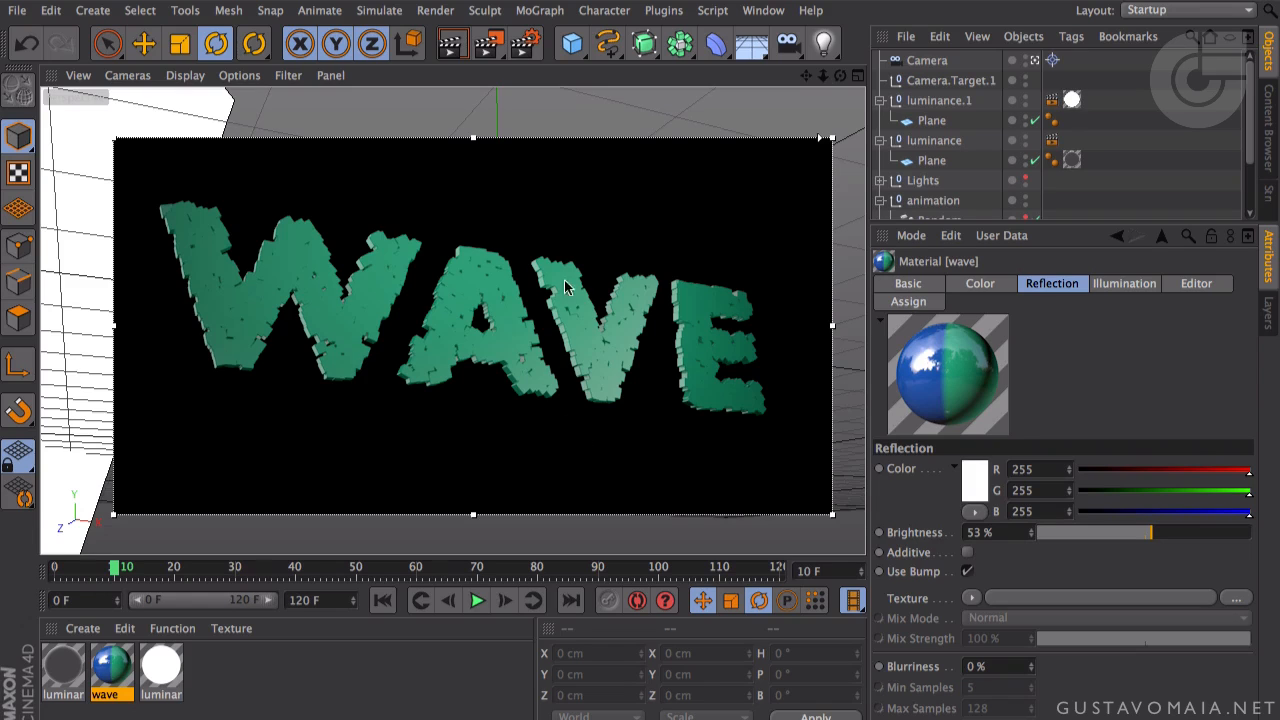
# - Step through the animation from frame 10 to the end, checking the text's reflections in the interactive render at several frames
pyautogui.moveTo(123, 567); pyautogui.dragTo(203, 570)
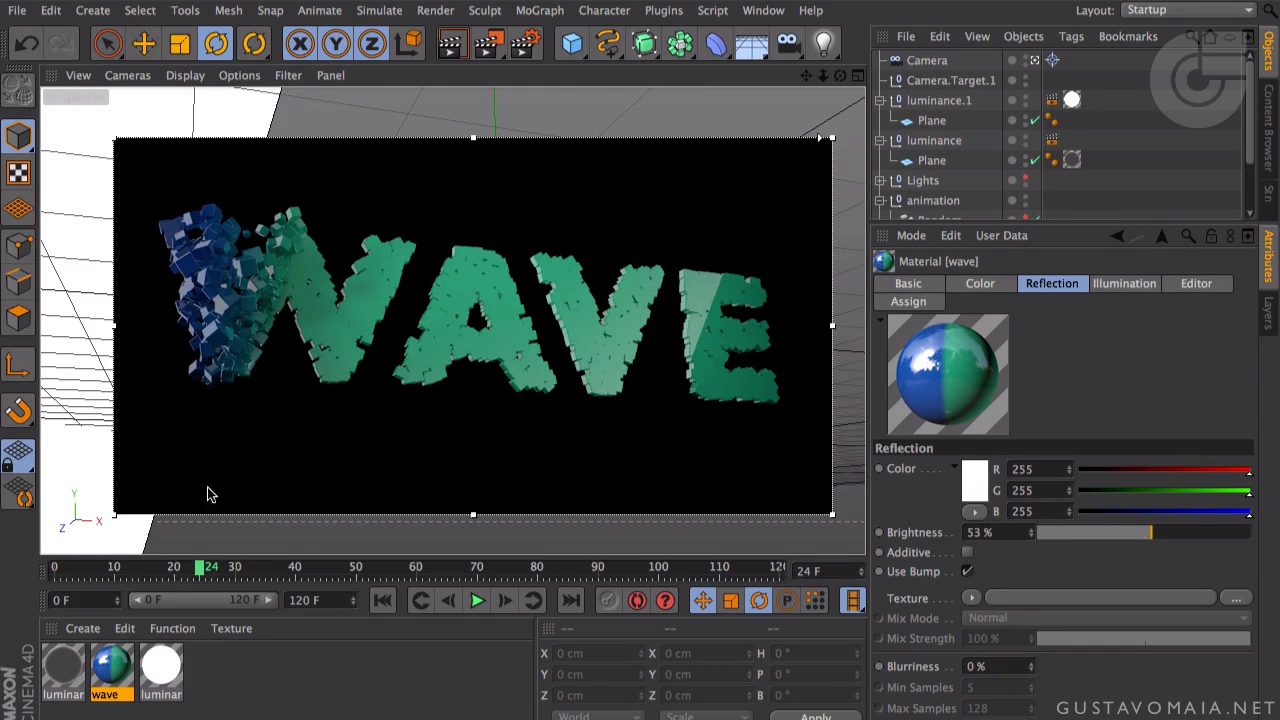
pyautogui.moveTo(222, 577); pyautogui.dragTo(279, 570)
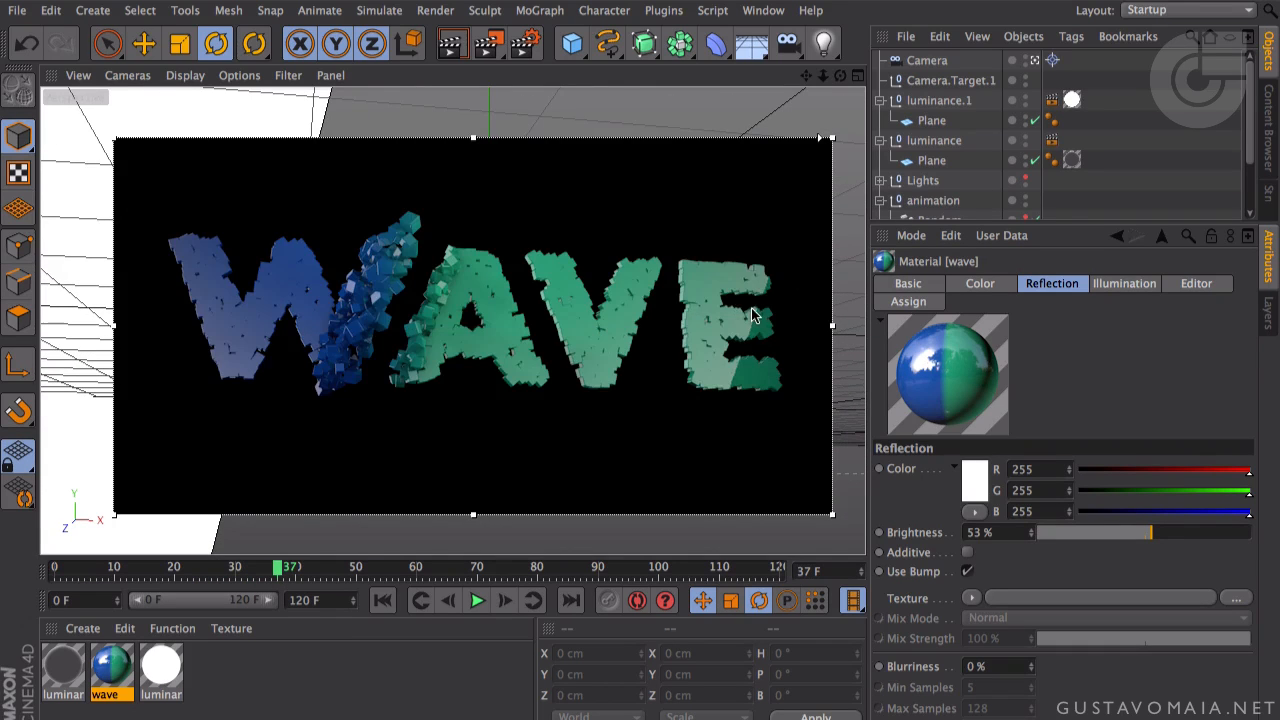
pyautogui.moveTo(290, 570); pyautogui.dragTo(378, 570)
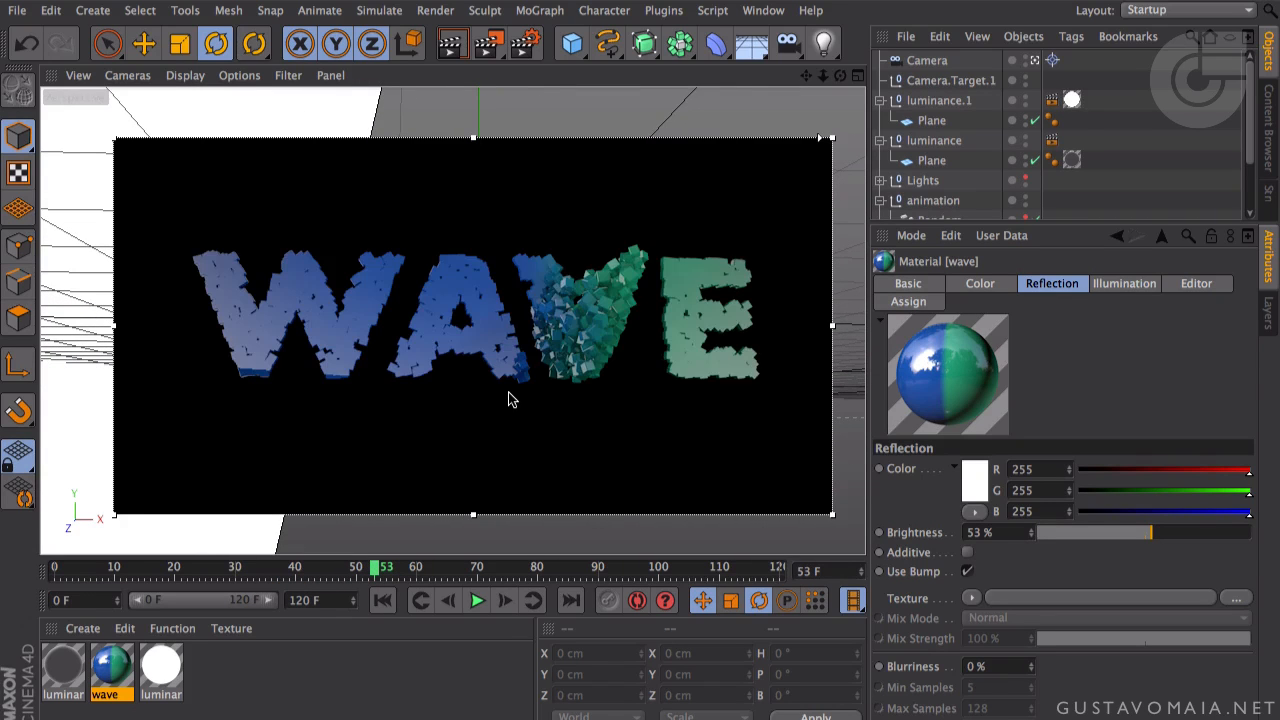
pyautogui.moveTo(385, 570); pyautogui.dragTo(776, 570)
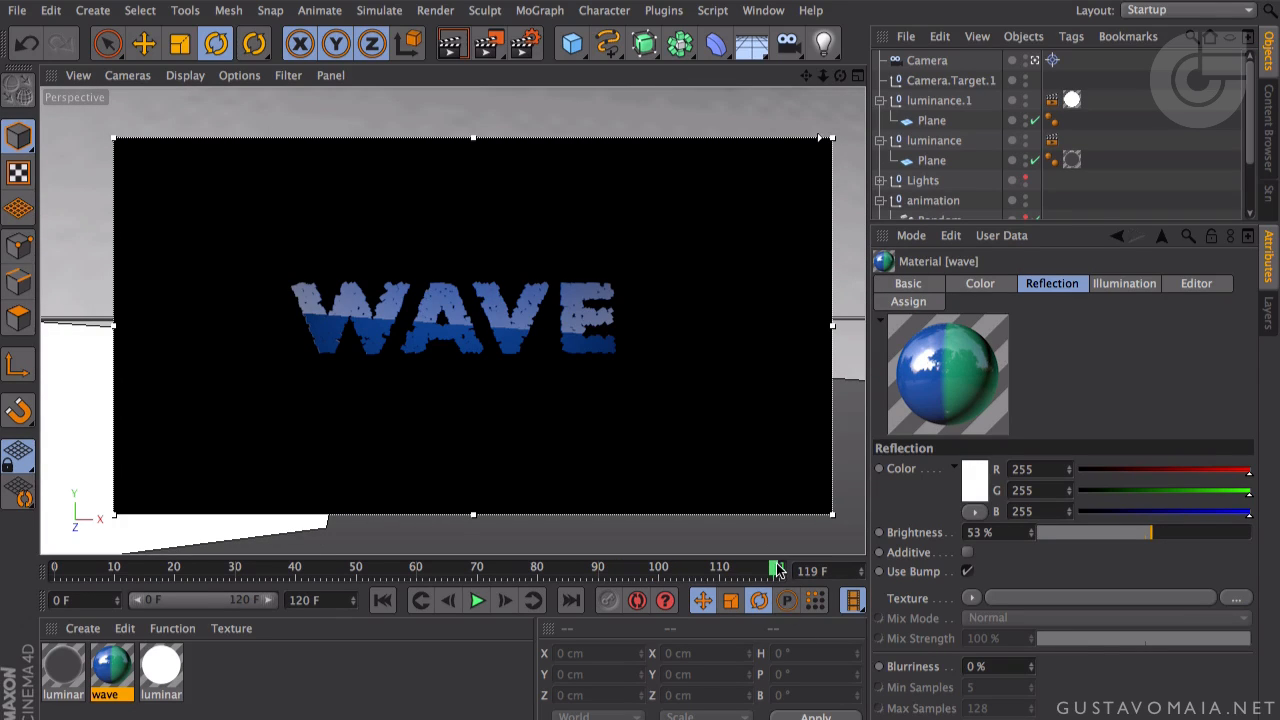
pyautogui.moveTo(776, 570); pyautogui.dragTo(779, 570)
# - Render all frames 0 to 120 at 400 x 225 to the Picture Viewer, continuing without a save file name
pyautogui.moveTo(492, 54); pyautogui.dragTo(546, 309)
pyautogui.click(524, 45)
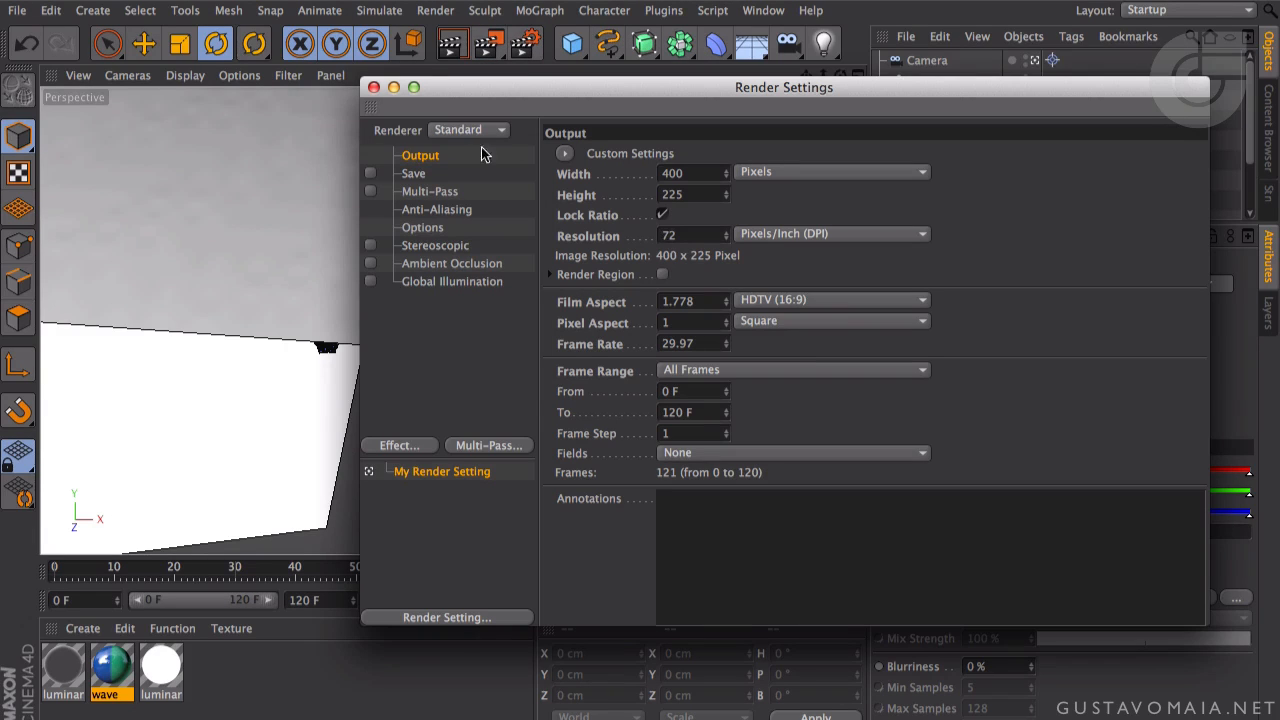
pyautogui.click(484, 46)
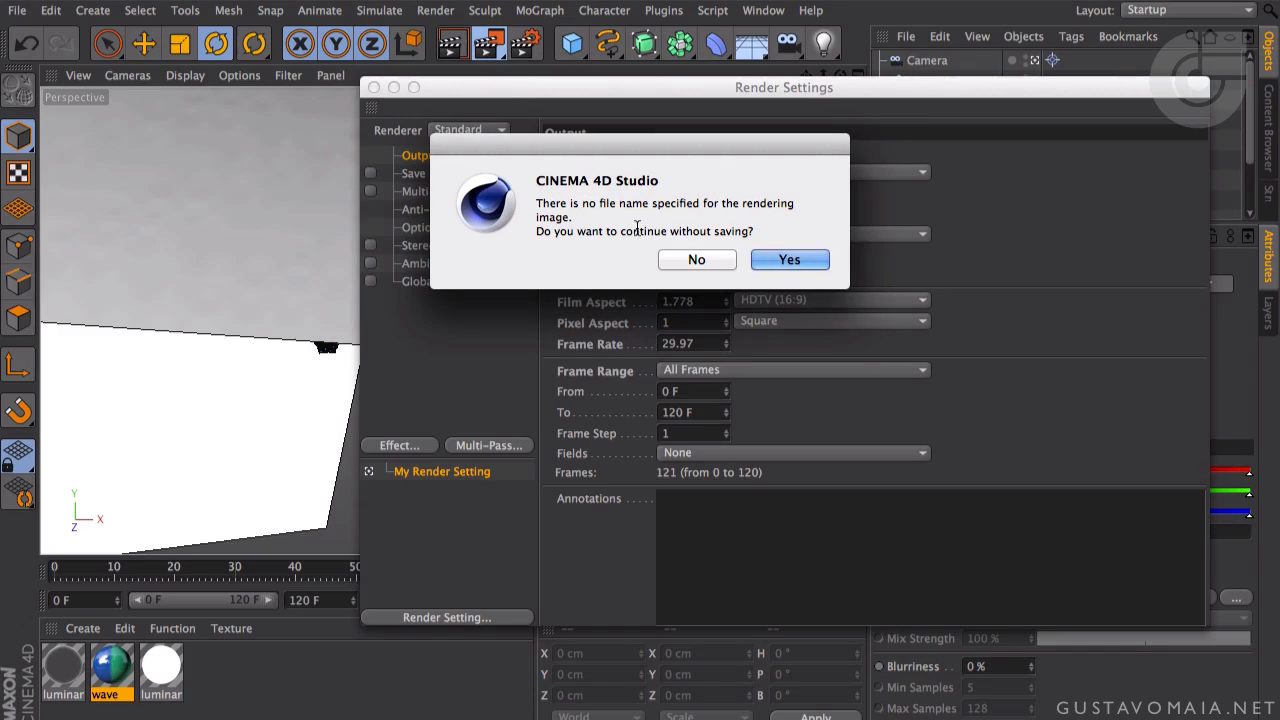
pyautogui.click(790, 258)
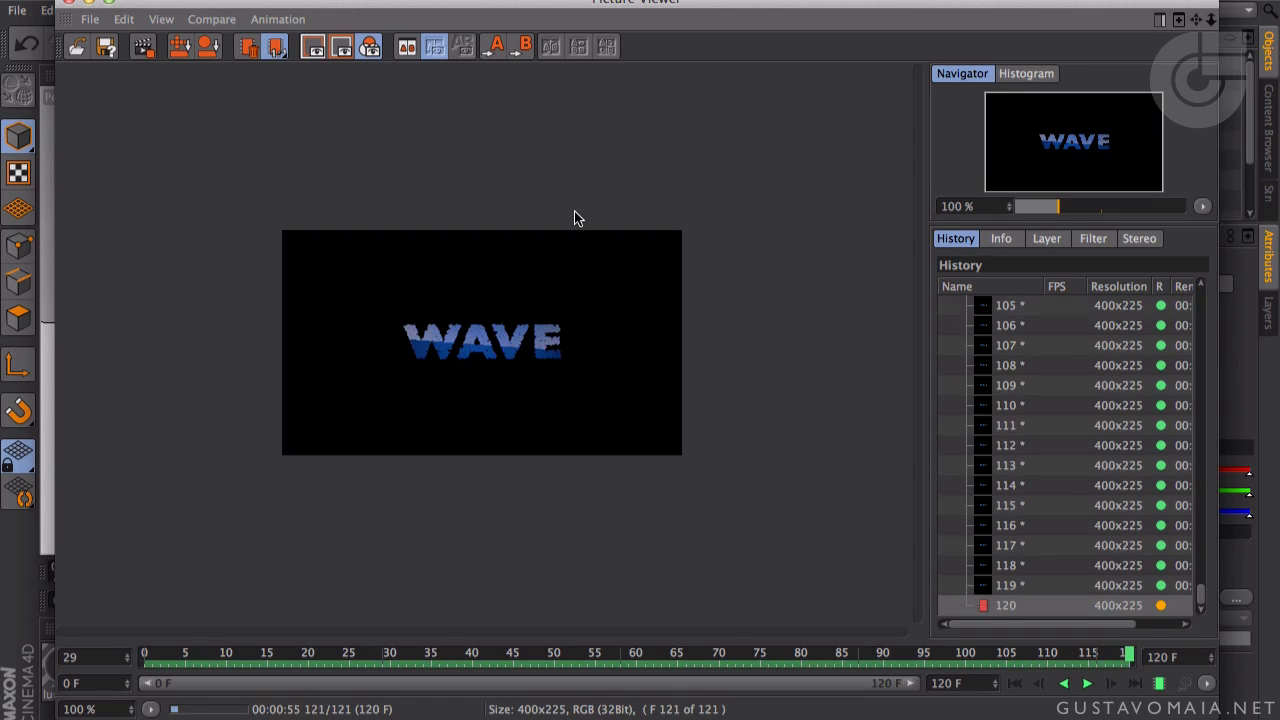
# - Play the rendered animation from the start, review its reflections between about frames 80 and 108, and close the Picture Viewer and Render Settings
pyautogui.click(1014, 683)
pyautogui.click(1087, 683)
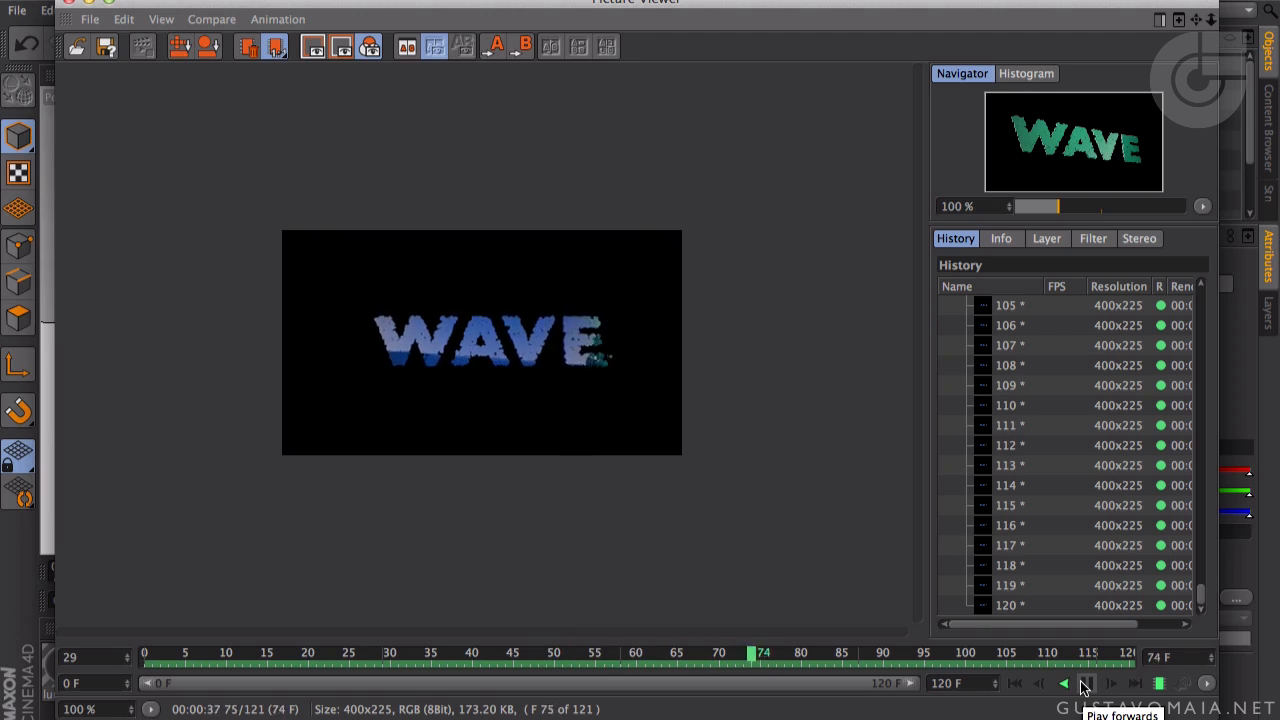
pyautogui.click(1083, 686)
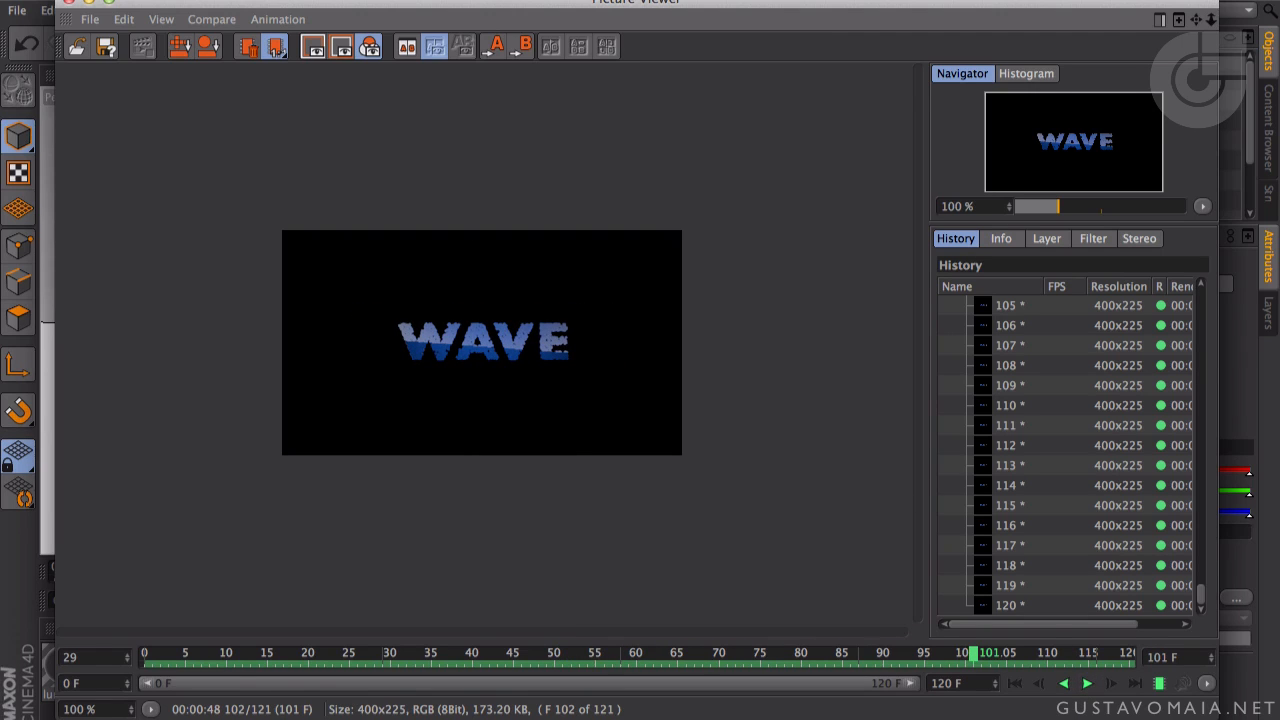
pyautogui.moveTo(963, 658); pyautogui.dragTo(818, 660)
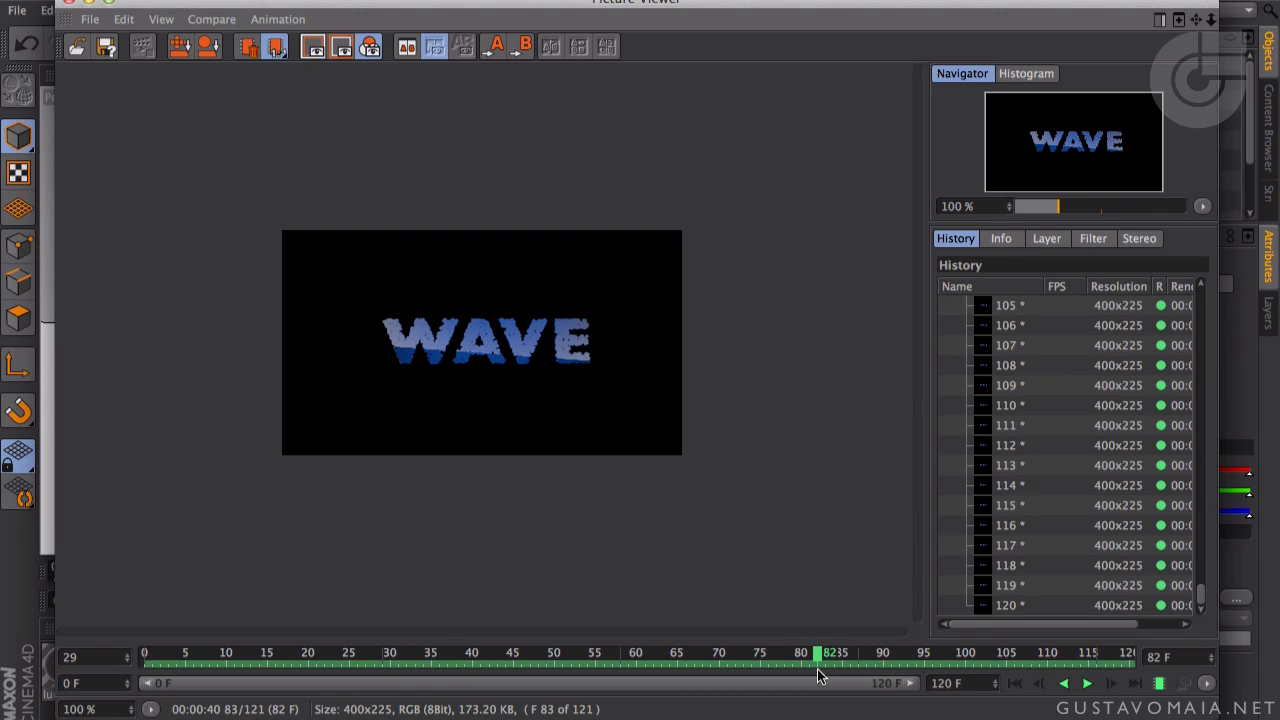
pyautogui.moveTo(818, 655)
pyautogui.mouseDown()
pyautogui.moveTo(995, 657)
pyautogui.moveTo(822, 659)
pyautogui.mouseUp()
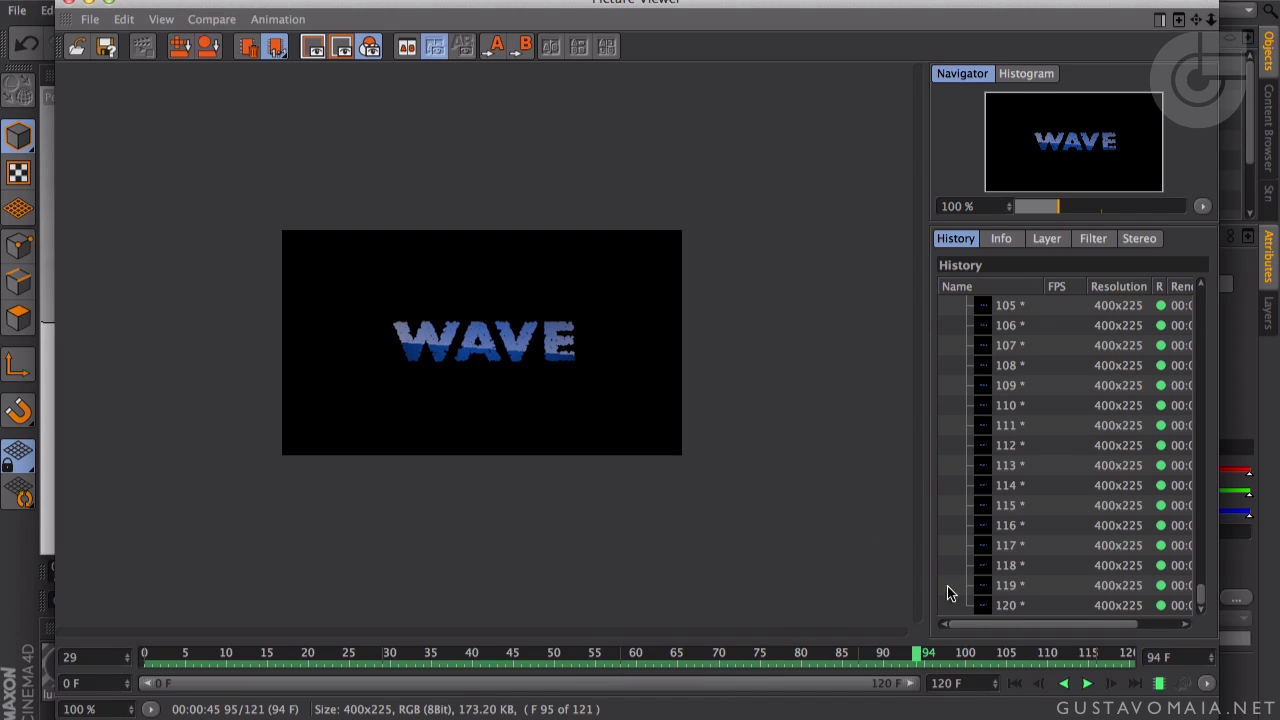
pyautogui.moveTo(922, 657); pyautogui.dragTo(800, 657)
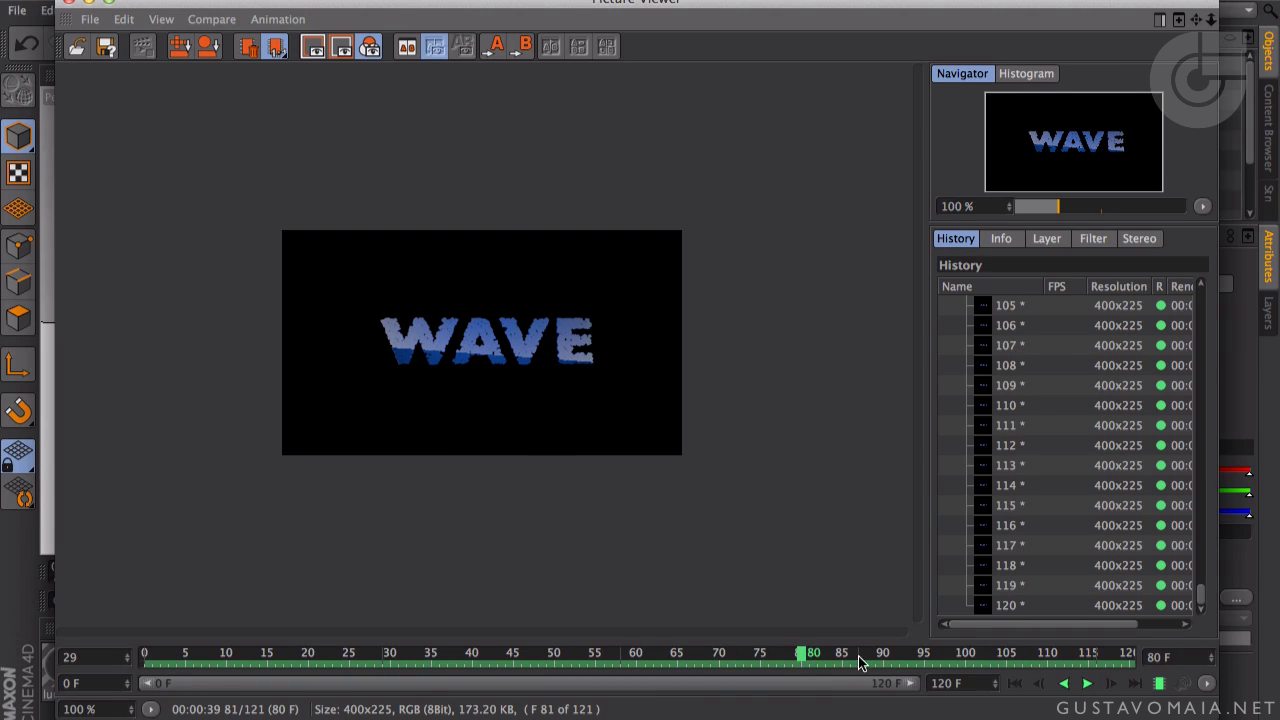
pyautogui.moveTo(813, 655); pyautogui.dragTo(1031, 657)
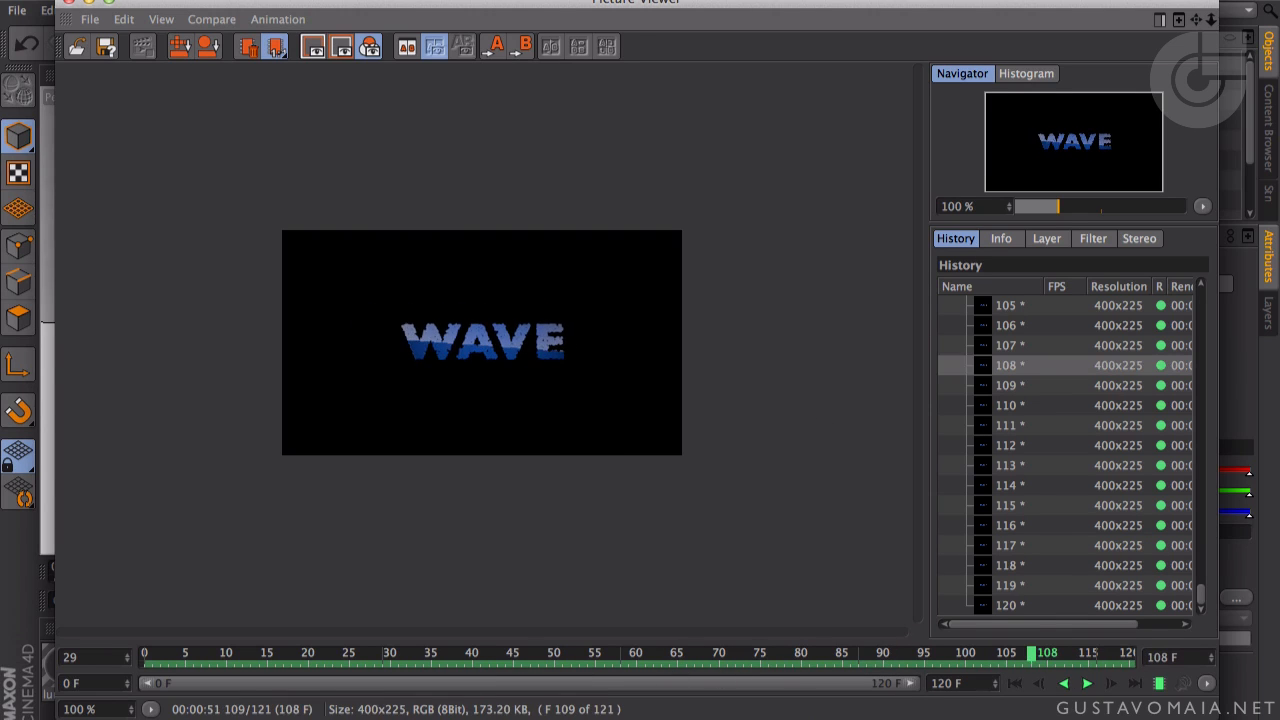
pyautogui.click(68, 3)
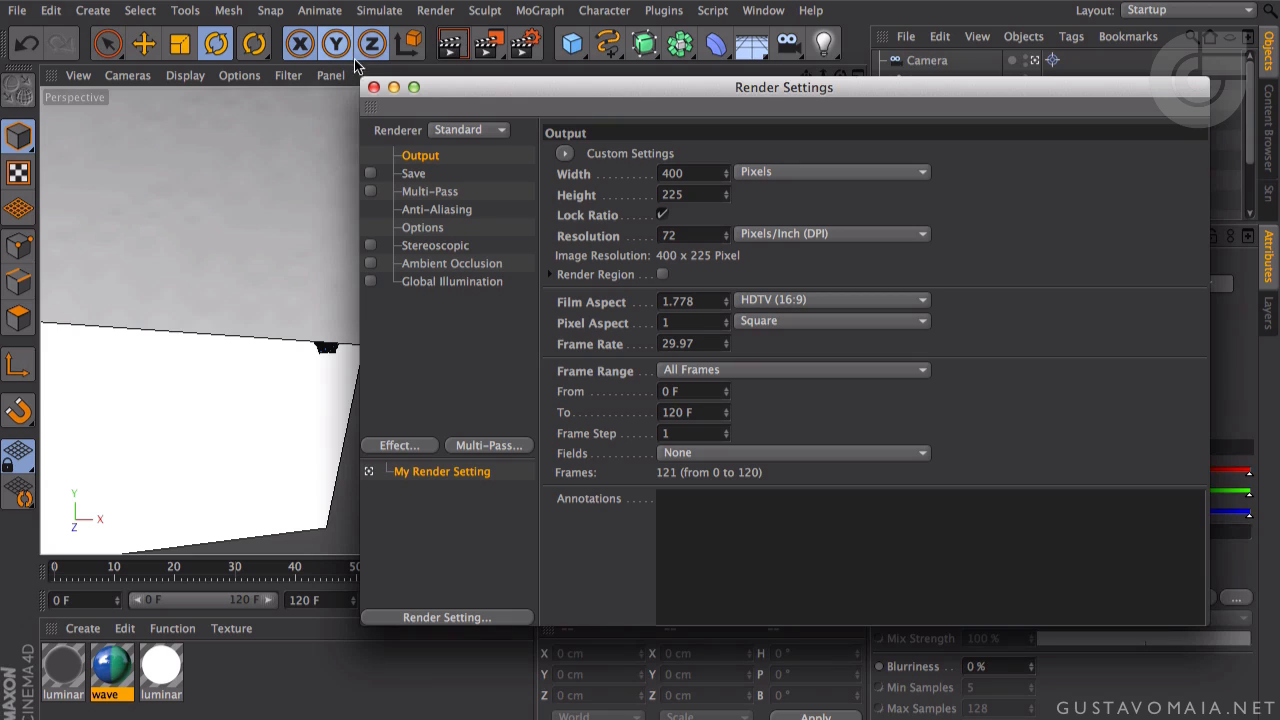
pyautogui.click(373, 88)
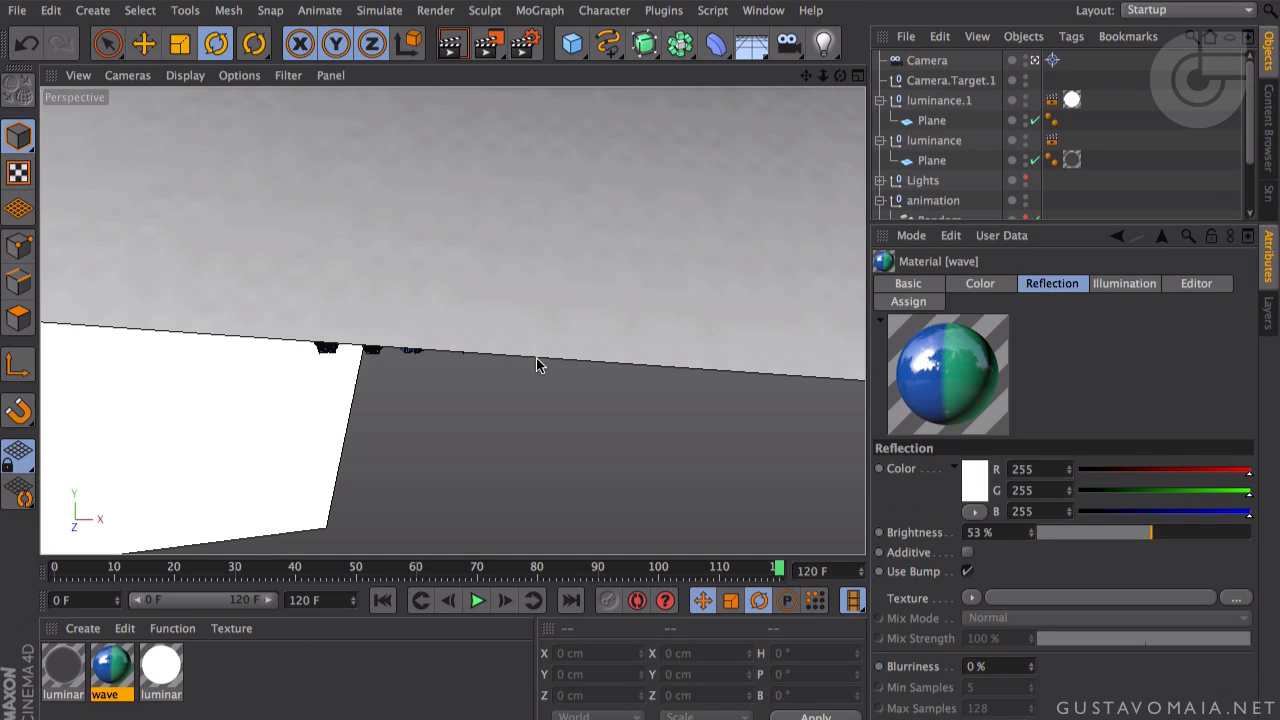
# - At frame 62, raise the camera in the Front view to about Y -26 cm and return to the enlarged perspective view
pyautogui.click(925, 62)
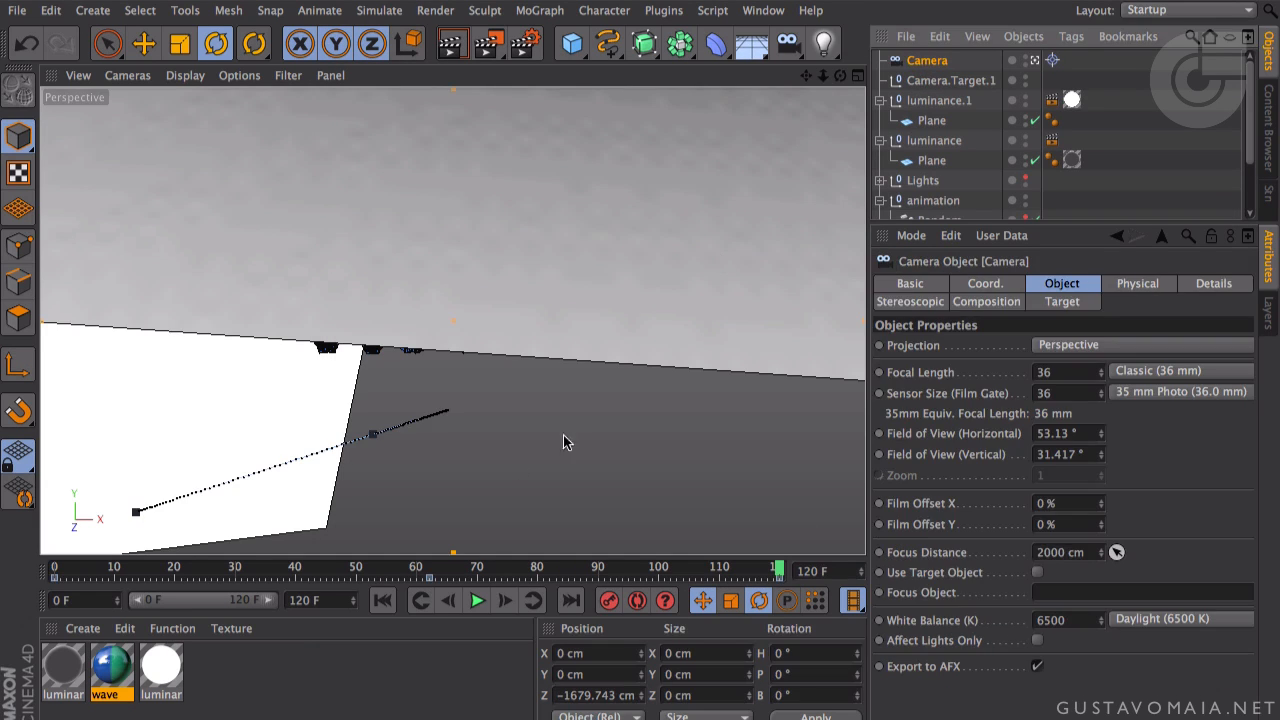
pyautogui.click(436, 570)
pyautogui.moveTo(436, 570); pyautogui.dragTo(434, 570)
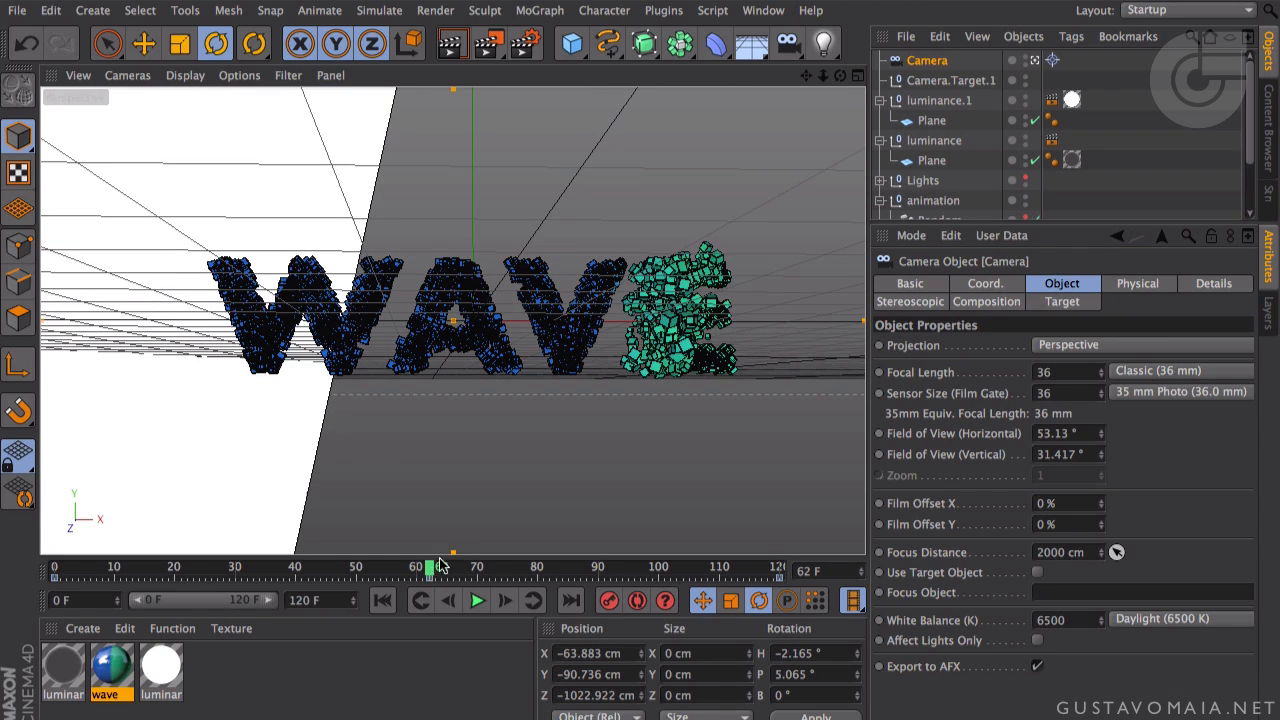
pyautogui.middleClick(511, 388)
pyautogui.middleClick(651, 400)
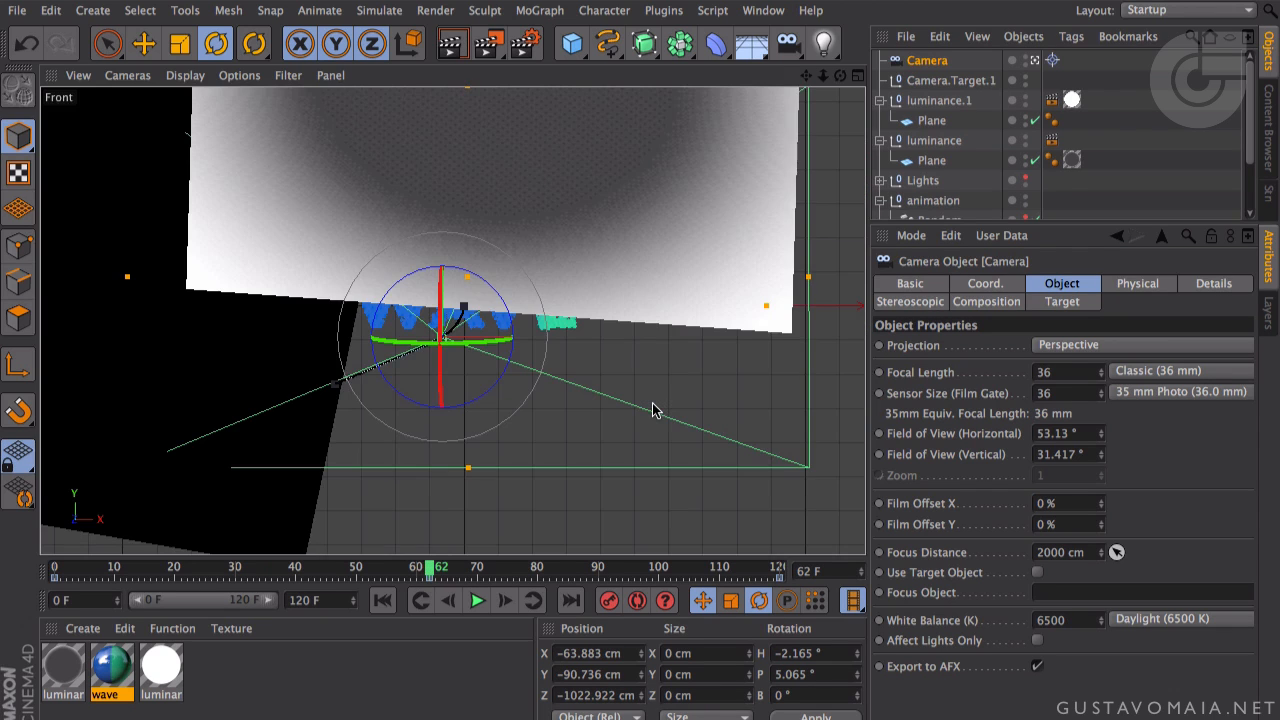
pyautogui.press('e')
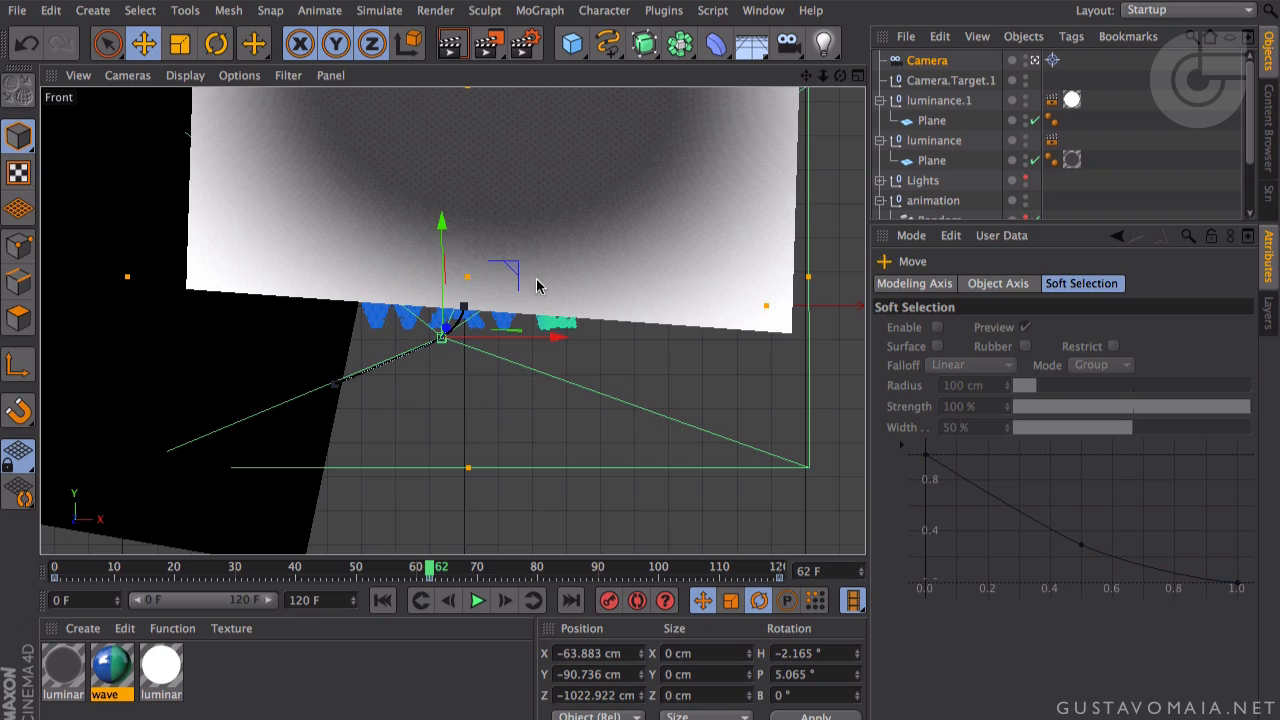
pyautogui.moveTo(444, 243); pyautogui.dragTo(445, 208)
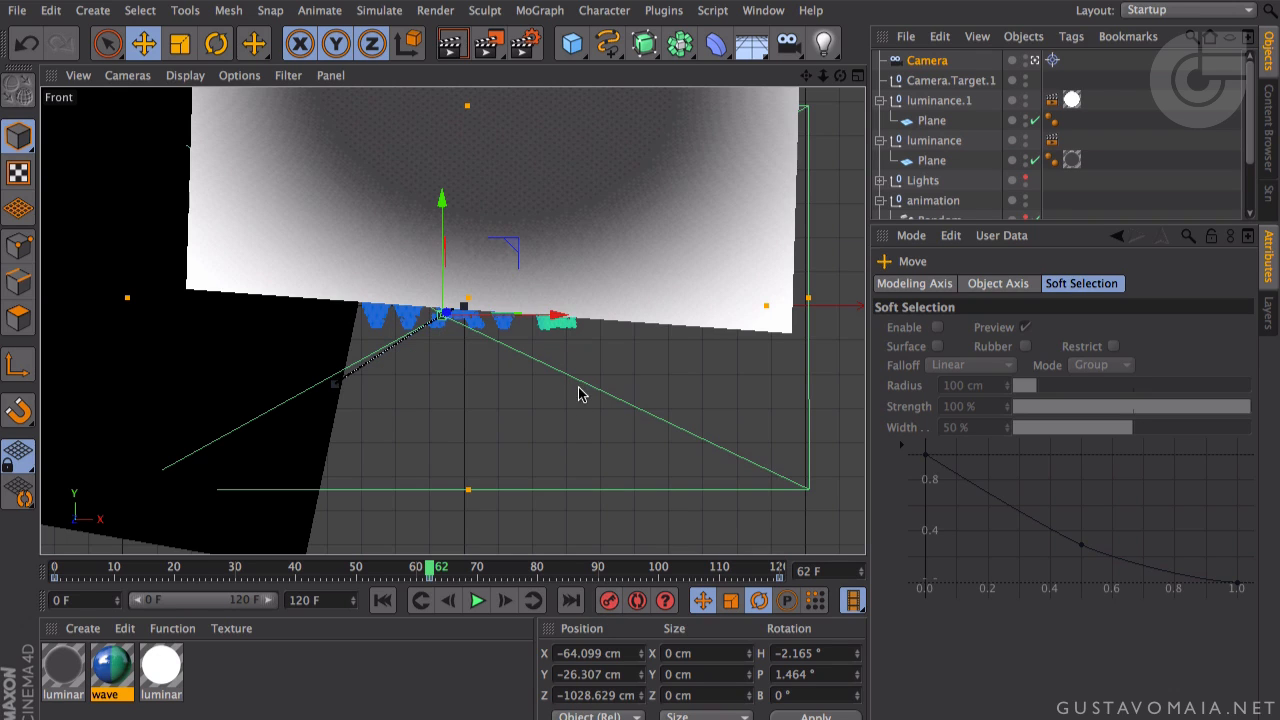
pyautogui.middleClick(580, 406)
pyautogui.middleClick(421, 300)
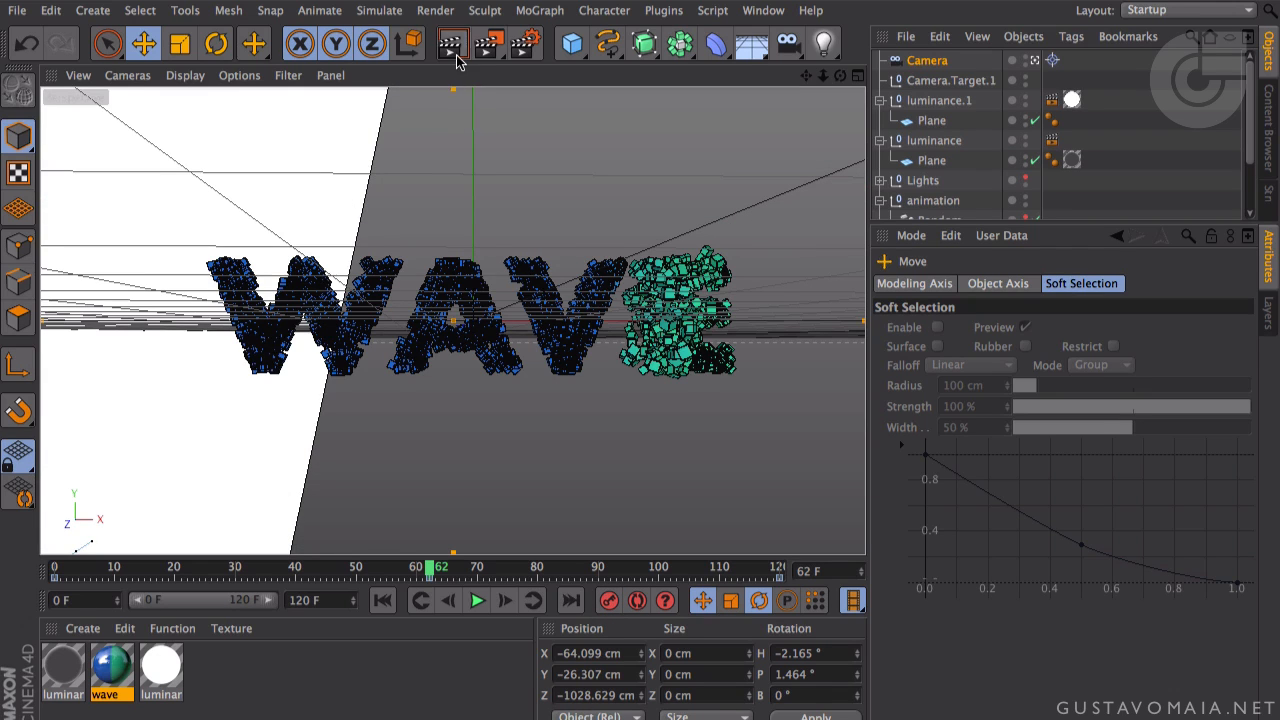
# - Preview-render the camera view at frame 94 to check the text's reflections, and move the timeline to frame 115
pyautogui.hotkey('ctrl', 'r')
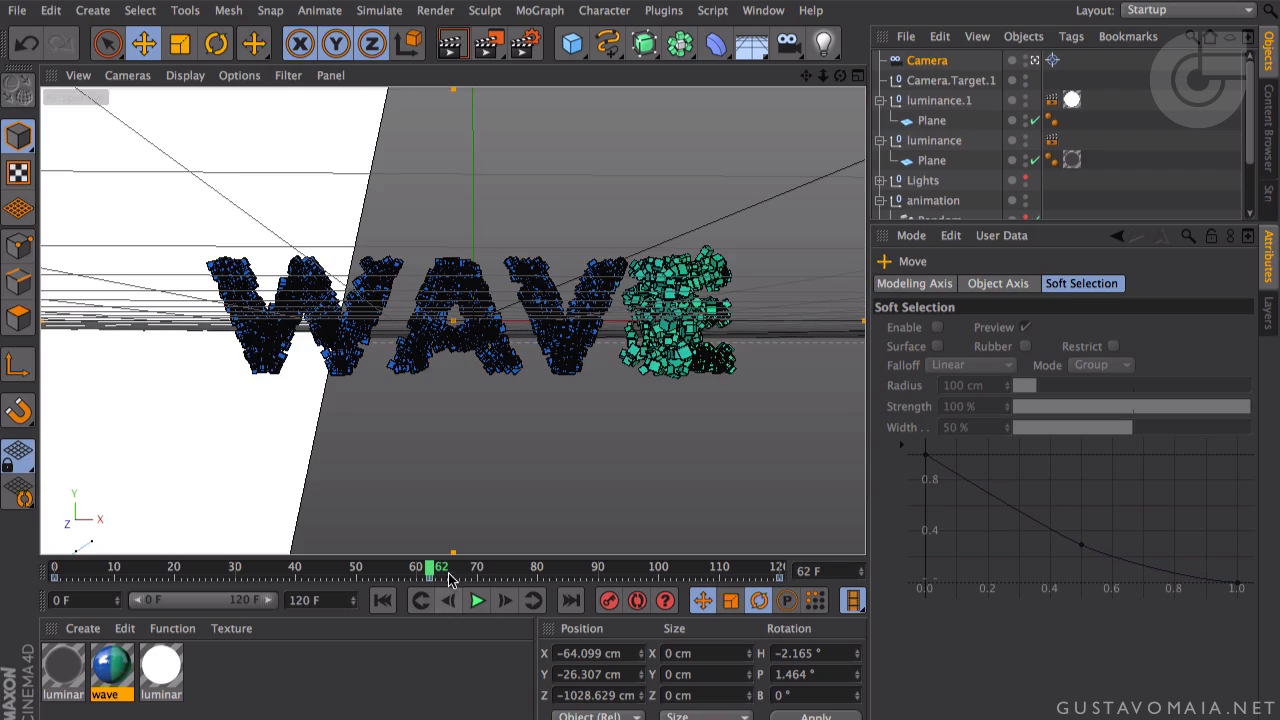
pyautogui.moveTo(438, 574); pyautogui.dragTo(622, 576)
pyautogui.click(450, 43)
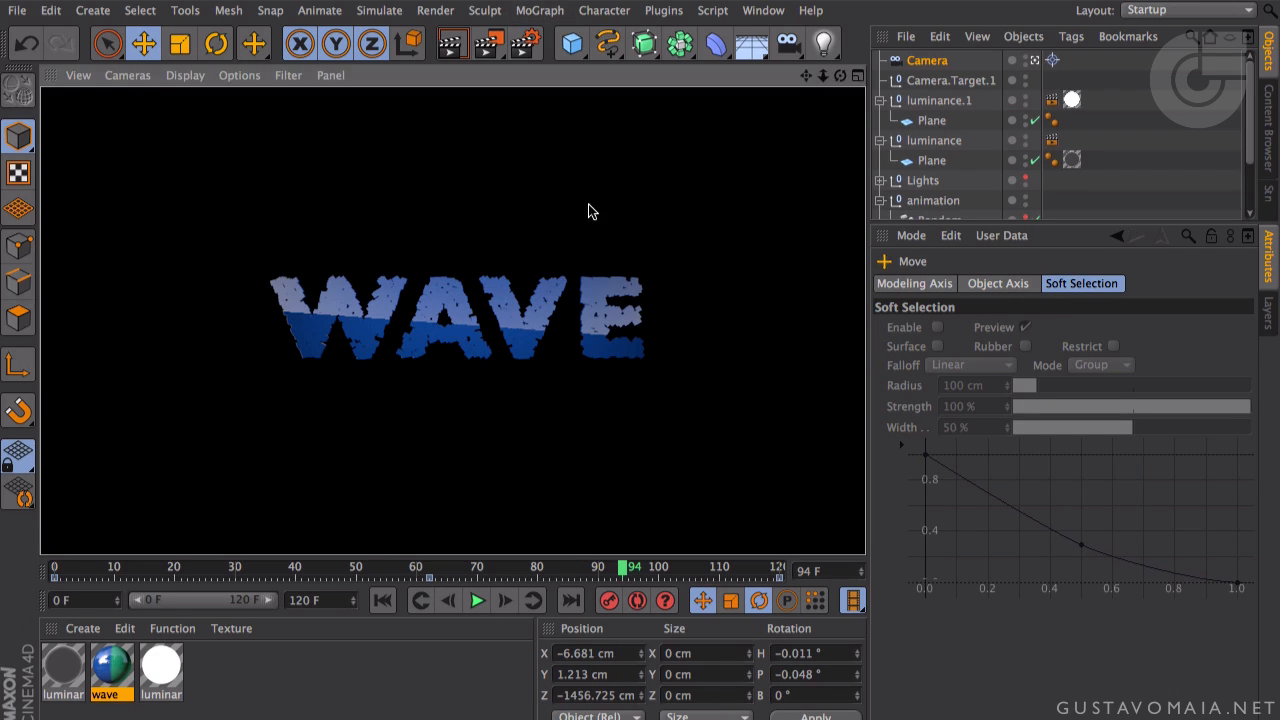
pyautogui.click(480, 352)
pyautogui.moveTo(643, 575); pyautogui.dragTo(750, 575)
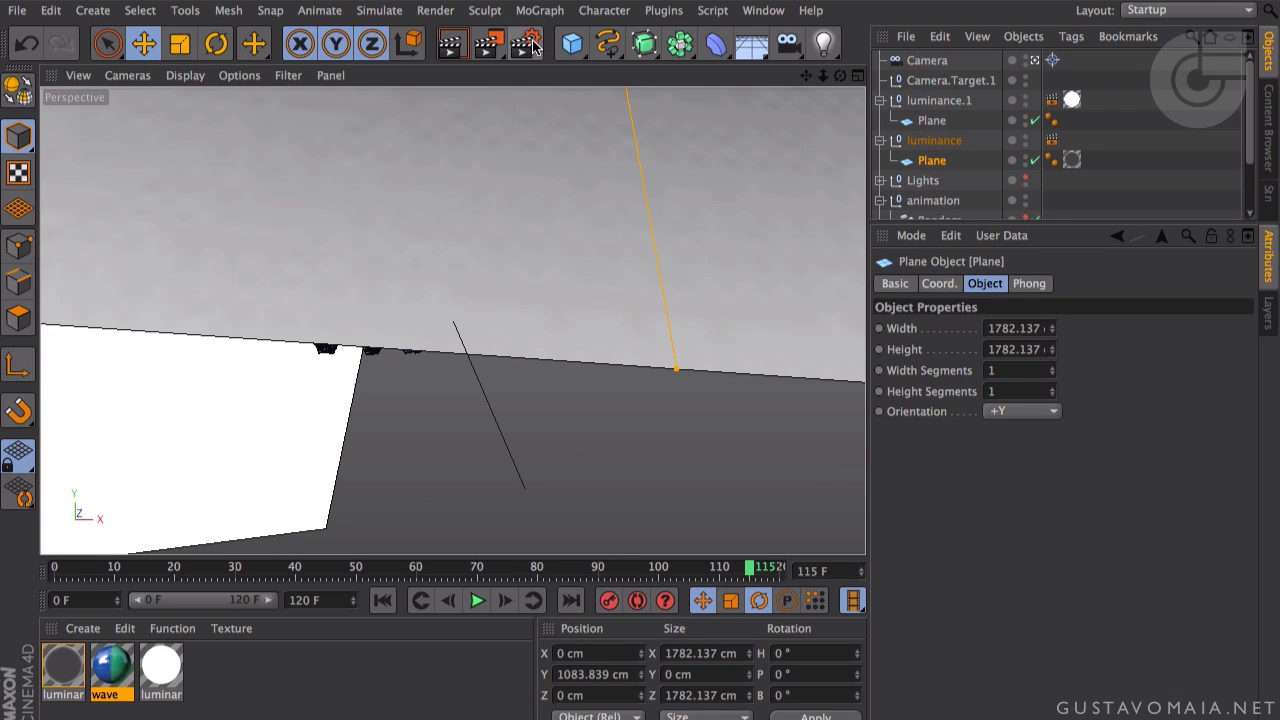
pyautogui.click(526, 43)
pyautogui.click(374, 87)
# - Collapse the luminance.1 and luminance hierarchies and group both nulls under a new null
pyautogui.click(880, 100)
pyautogui.click(880, 120)
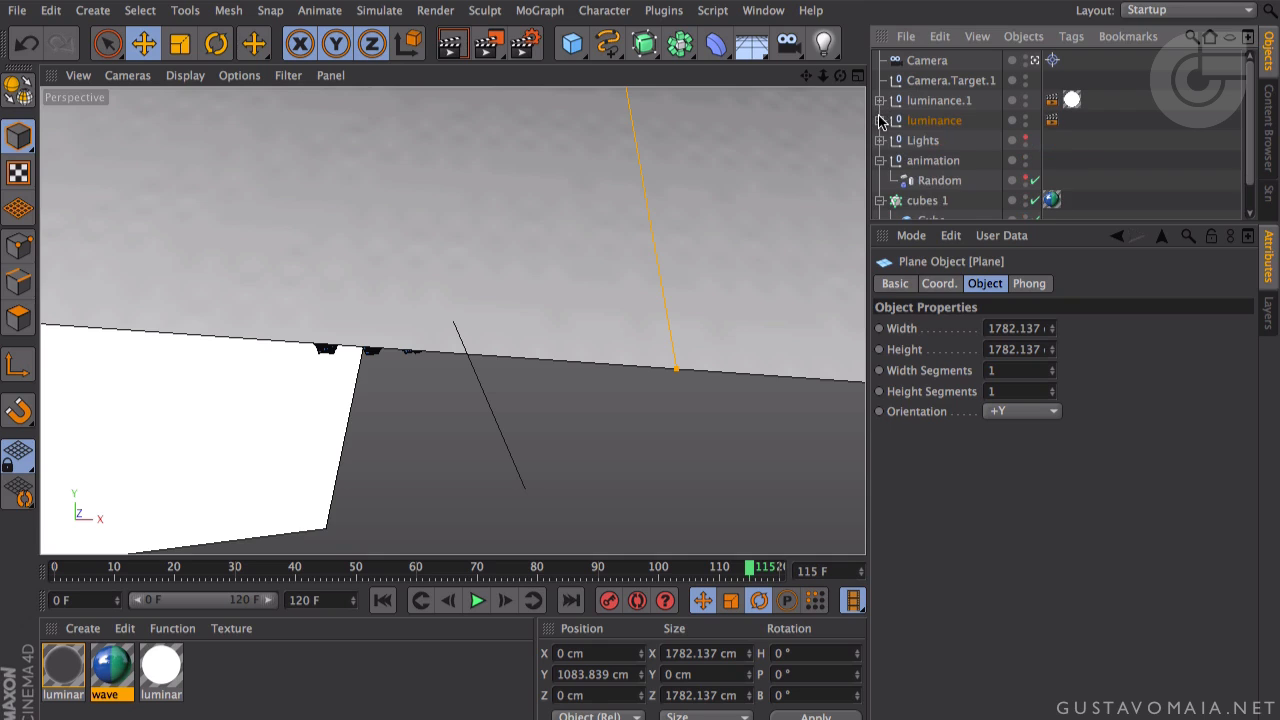
pyautogui.click(930, 100)
pyautogui.keyDown('ctrl'); pyautogui.click(955, 120); pyautogui.keyUp('ctrl')
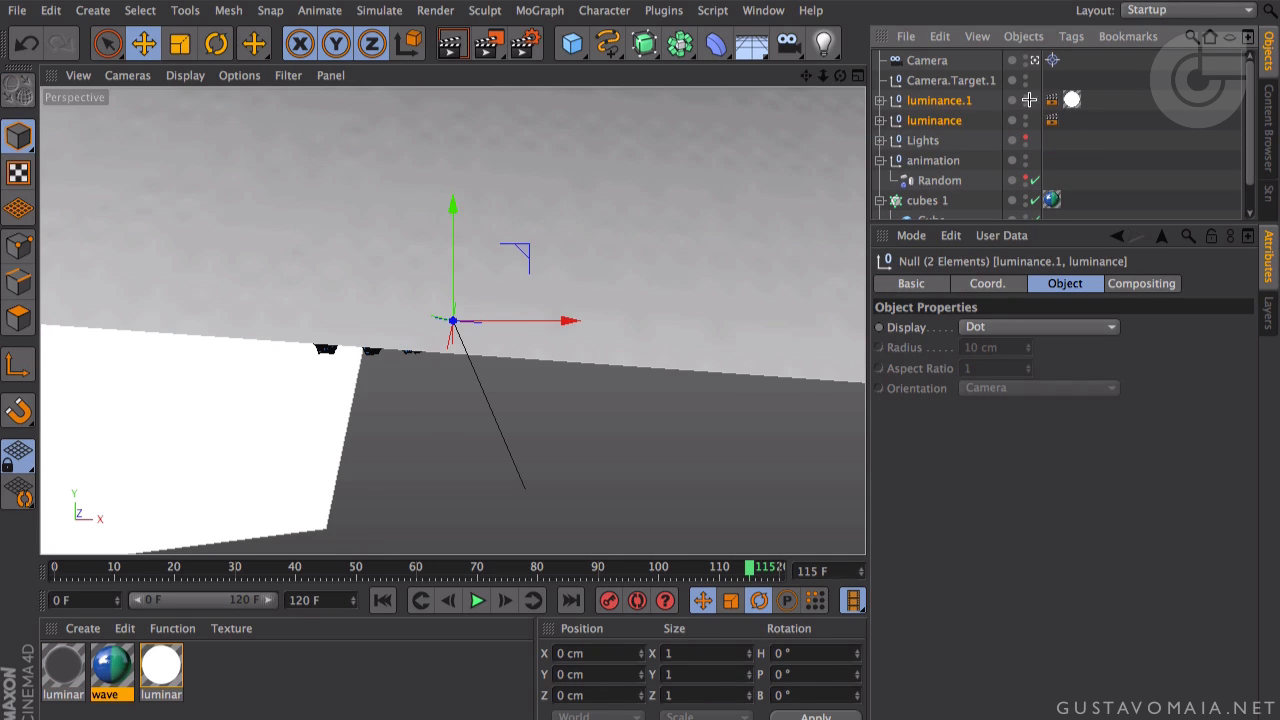
pyautogui.click(1029, 100)
pyautogui.keyDown('ctrl'); pyautogui.click(955, 121); pyautogui.keyUp('ctrl')
pyautogui.hotkey('alt', 'g')
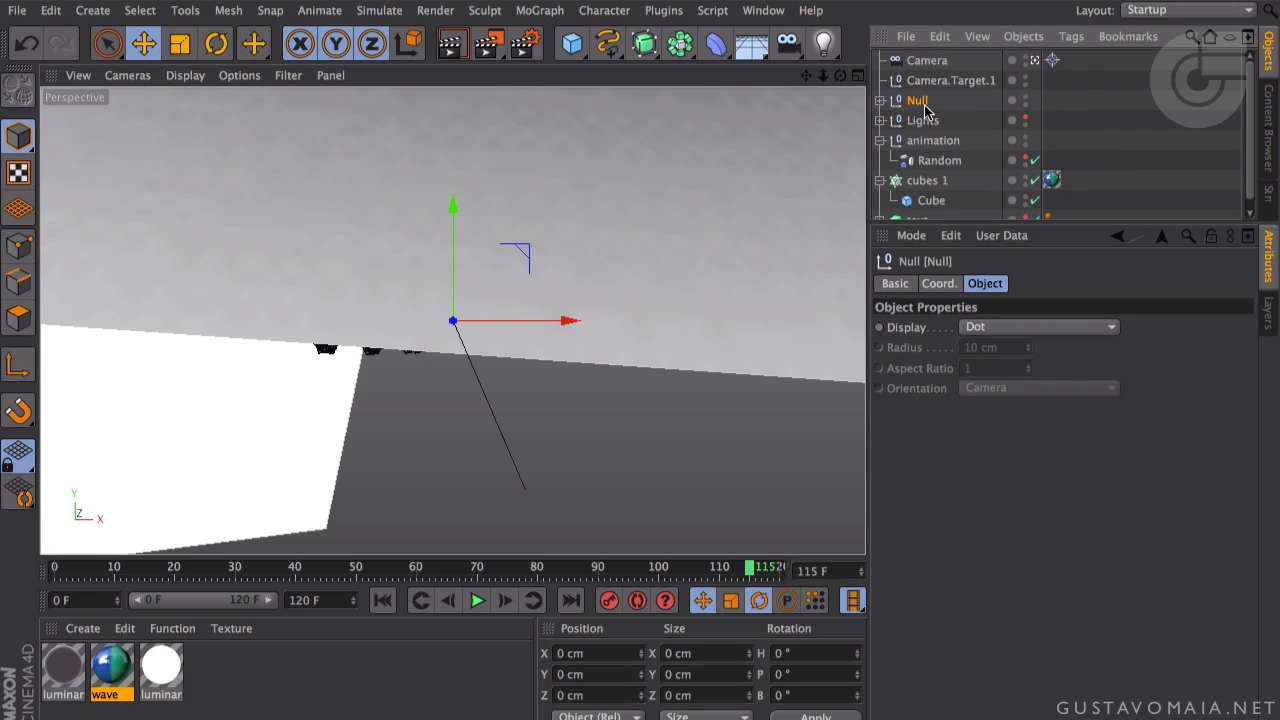
# - Rename the new group null "Lum Planes" and hide it in the editor viewport
pyautogui.doubleClick(920, 100)
pyautogui.press('BackSpace')
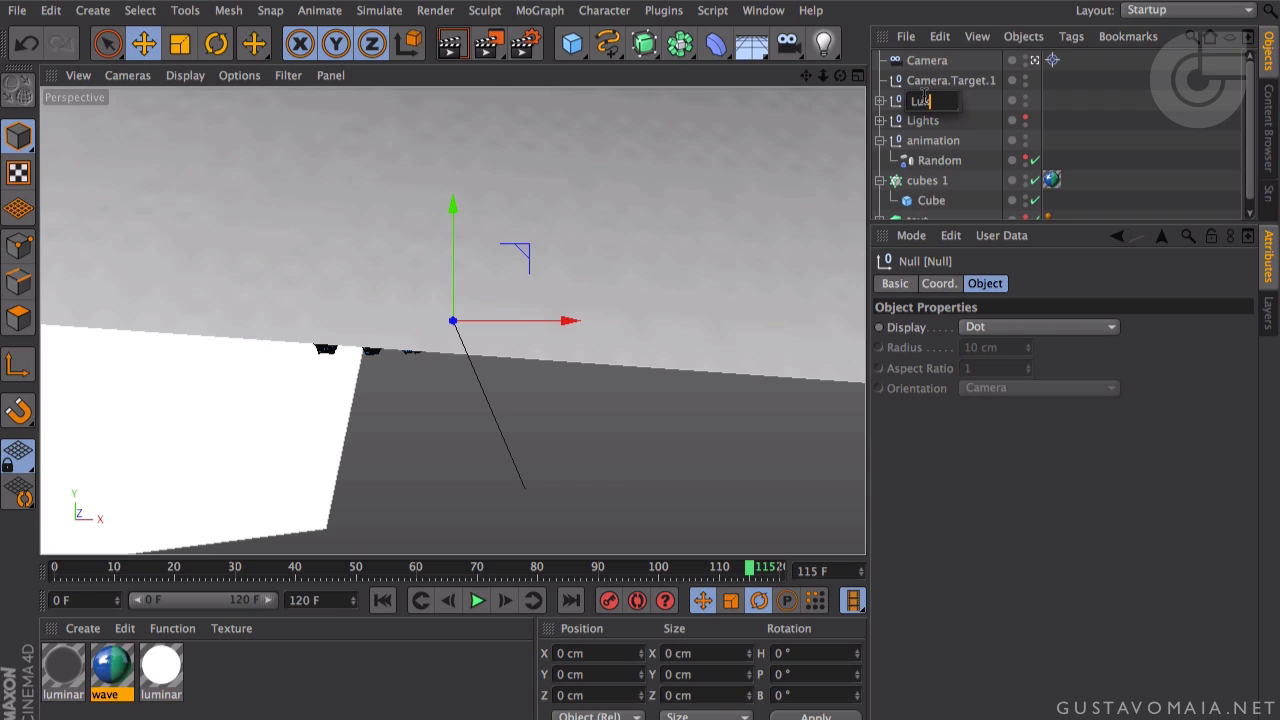
pyautogui.write('Lum Planes')
pyautogui.press('Return')
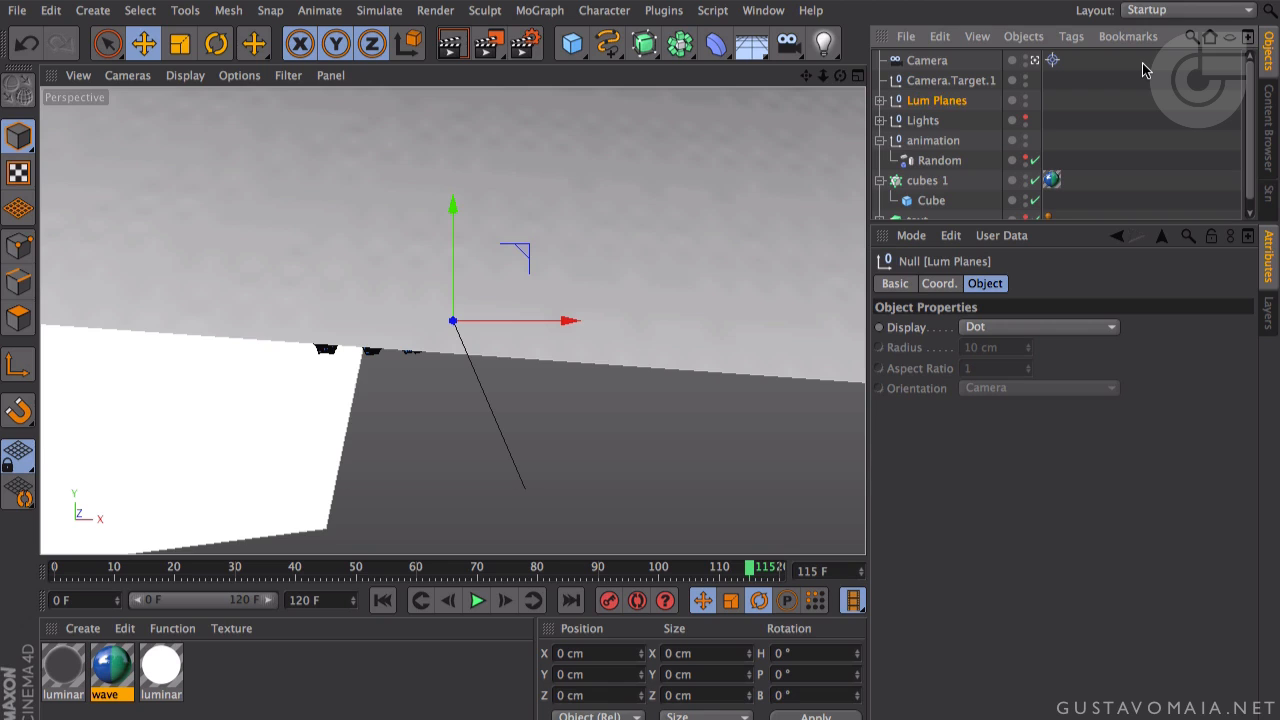
pyautogui.click(1027, 97)
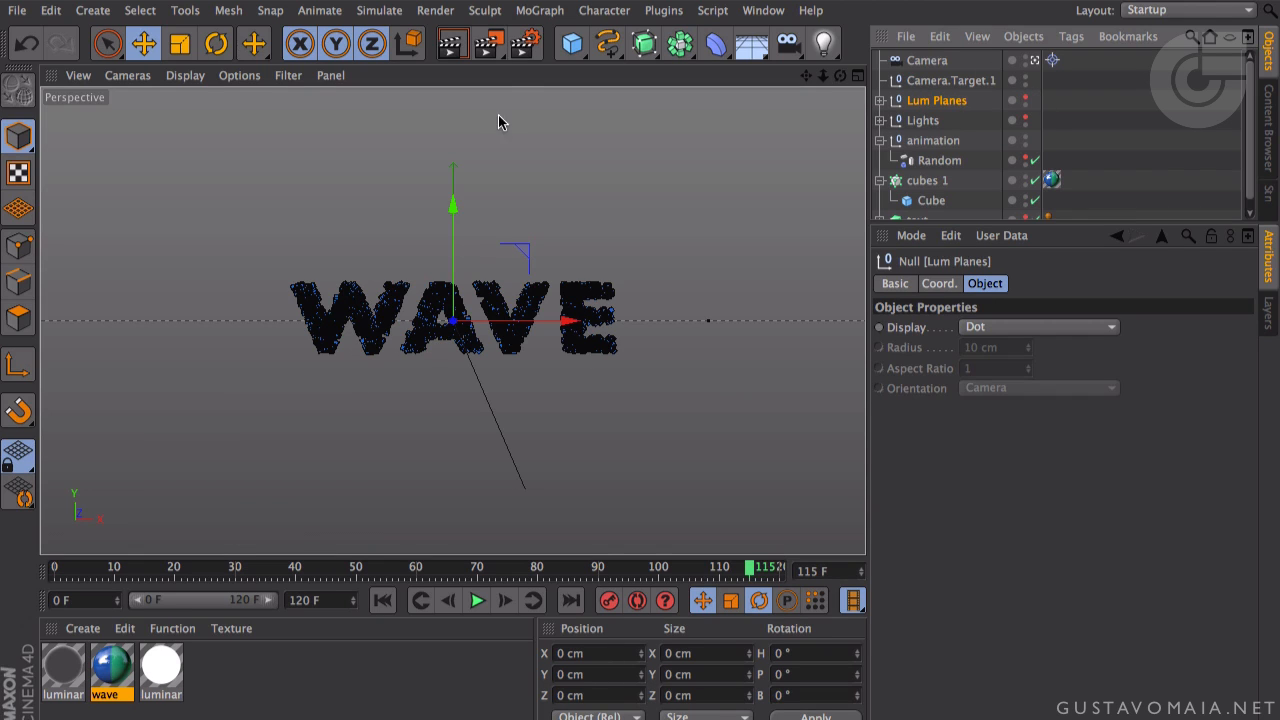
# - Add a MoGraph Delay effector to the cubes 1 cloner
pyautogui.scroll(-1, 945, 170)
pyautogui.click(925, 170)
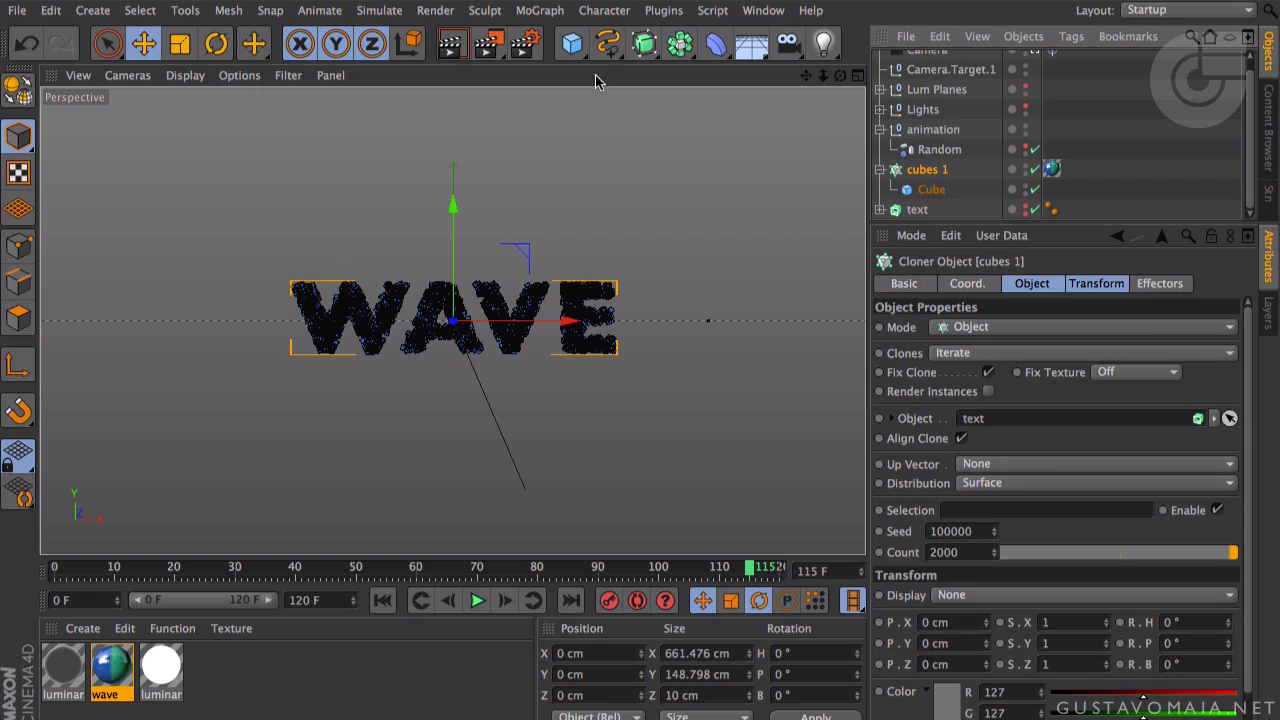
pyautogui.click(541, 12)
pyautogui.moveTo(556, 40)
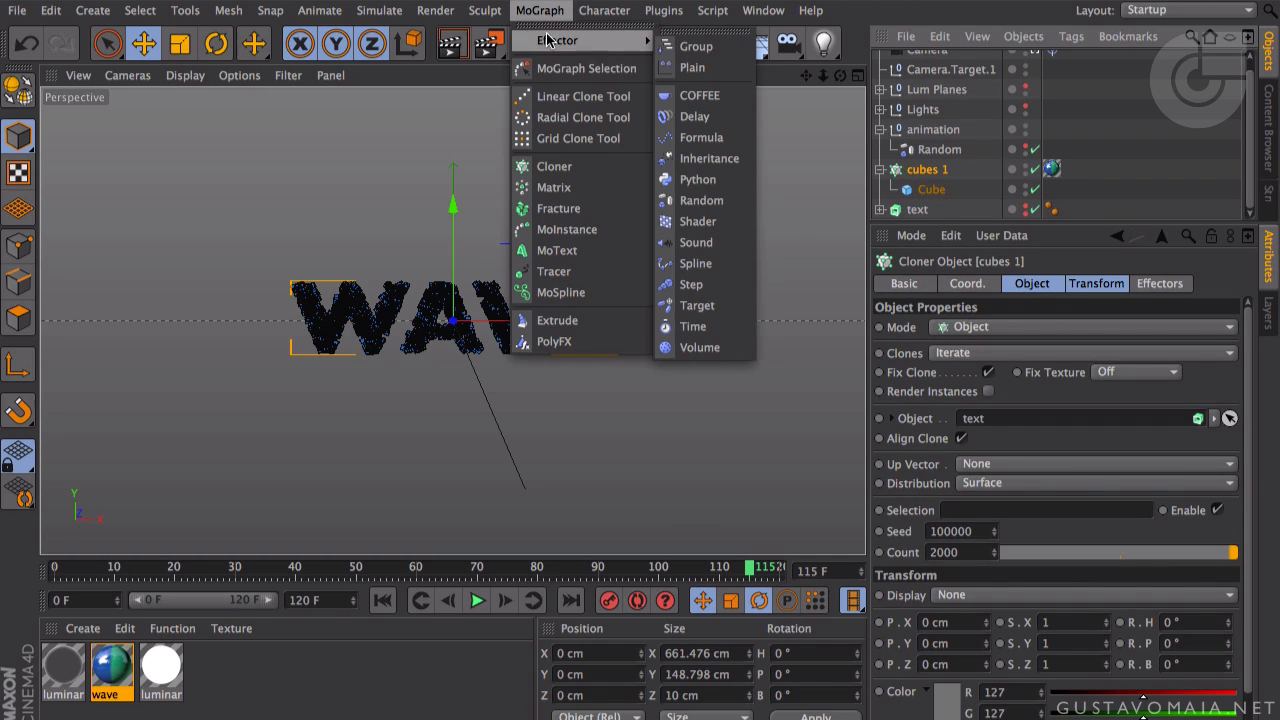
pyautogui.click(696, 116)
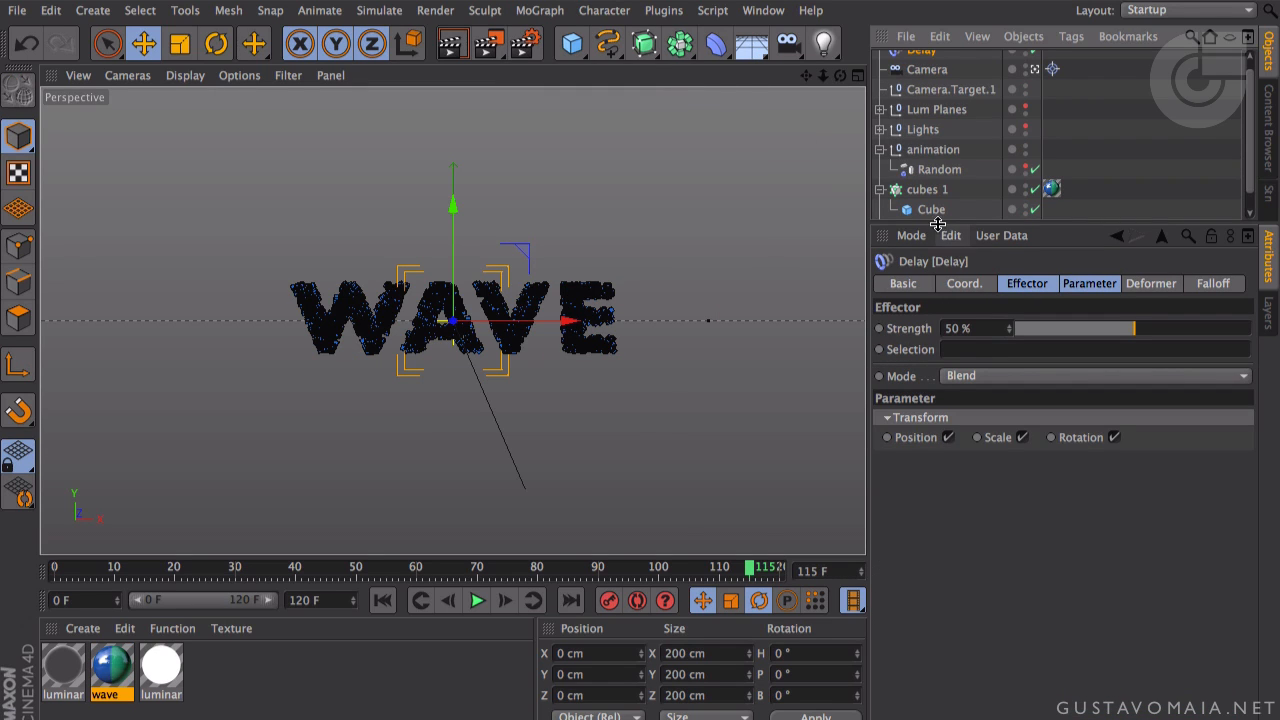
# - Move the Delay effector into the animation null, above the Random effector
pyautogui.moveTo(945, 226); pyautogui.dragTo(950, 308)
pyautogui.moveTo(921, 60); pyautogui.dragTo(930, 158)
pyautogui.click(930, 142)
pyautogui.click(935, 161)
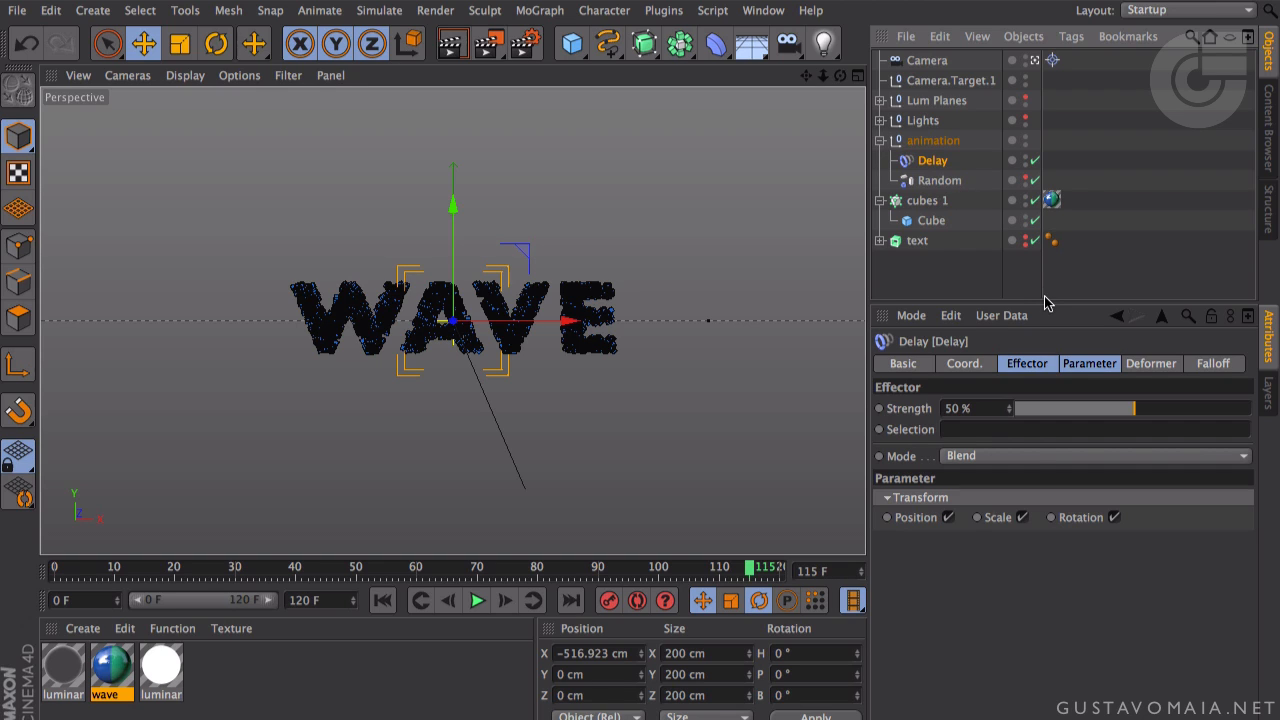
# - Check the effectors assigned to the cubes 1 cloner and look through the Delay effector's deformer, falloff and parameter settings
pyautogui.click(925, 202)
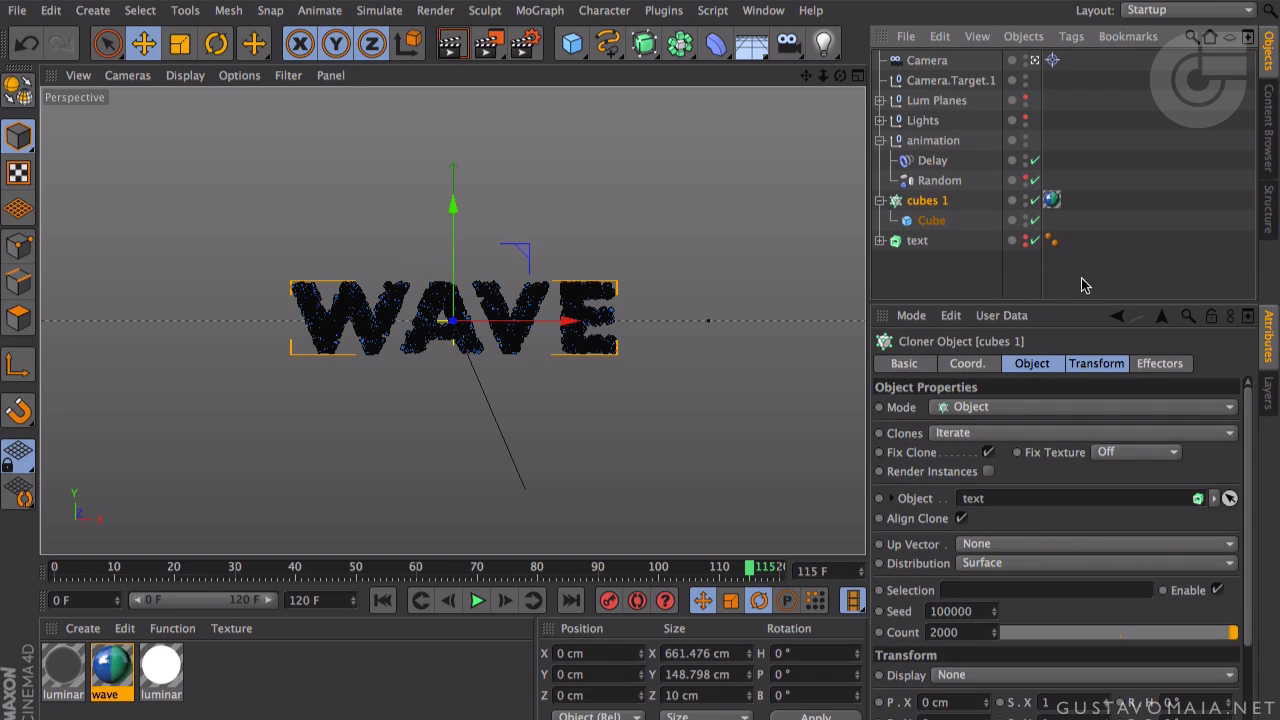
pyautogui.click(1162, 365)
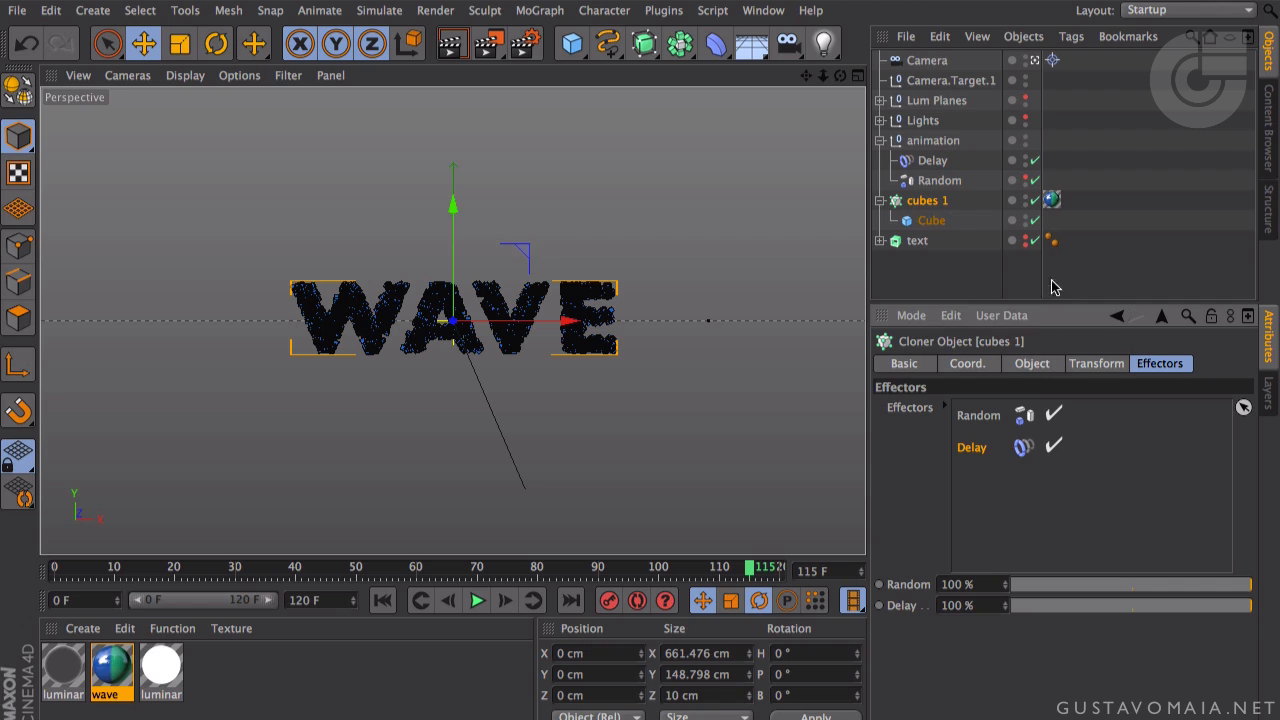
pyautogui.click(935, 162)
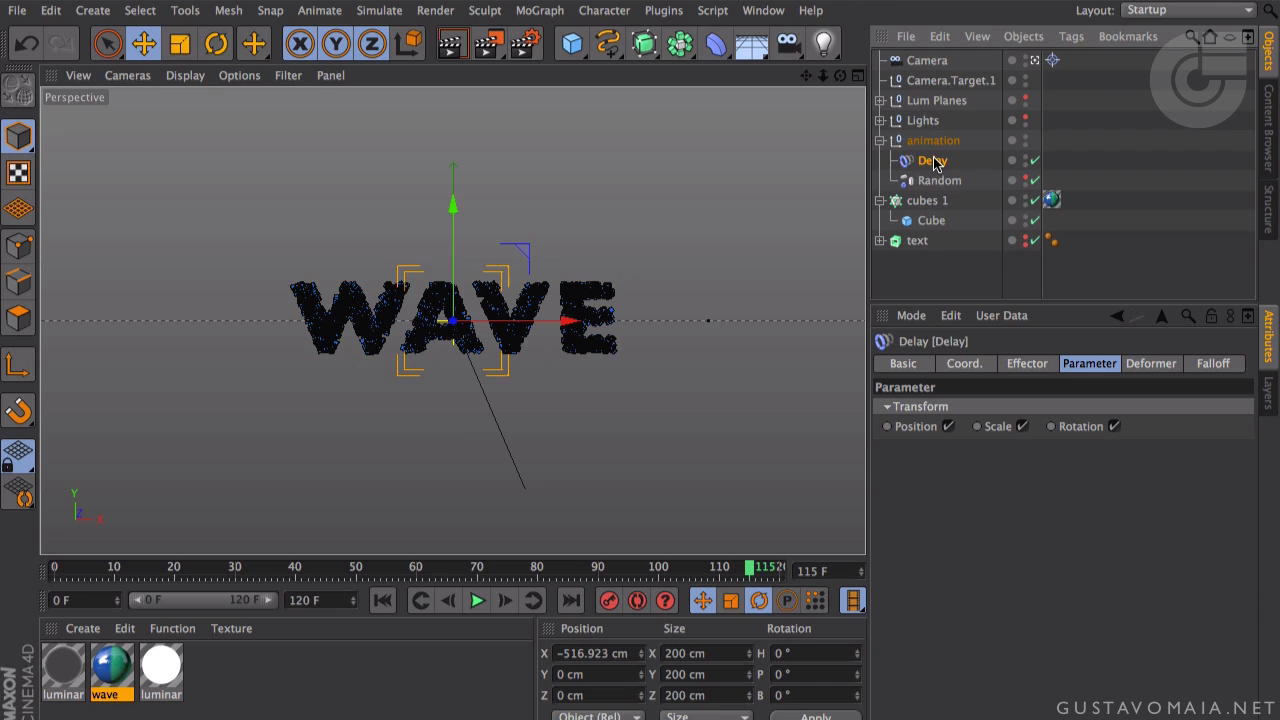
pyautogui.click(1150, 368)
pyautogui.click(1225, 368)
pyautogui.click(1093, 365)
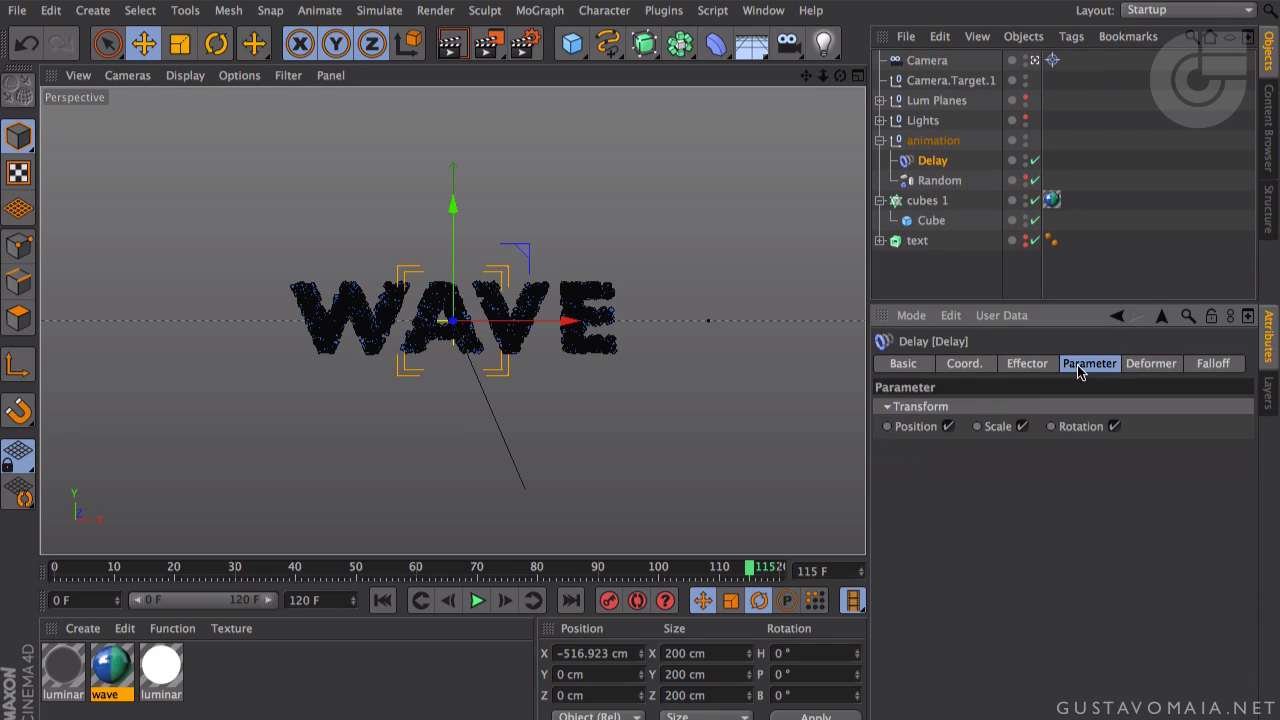
# - Set the Delay effector's mode to Spring
pyautogui.click(1027, 366)
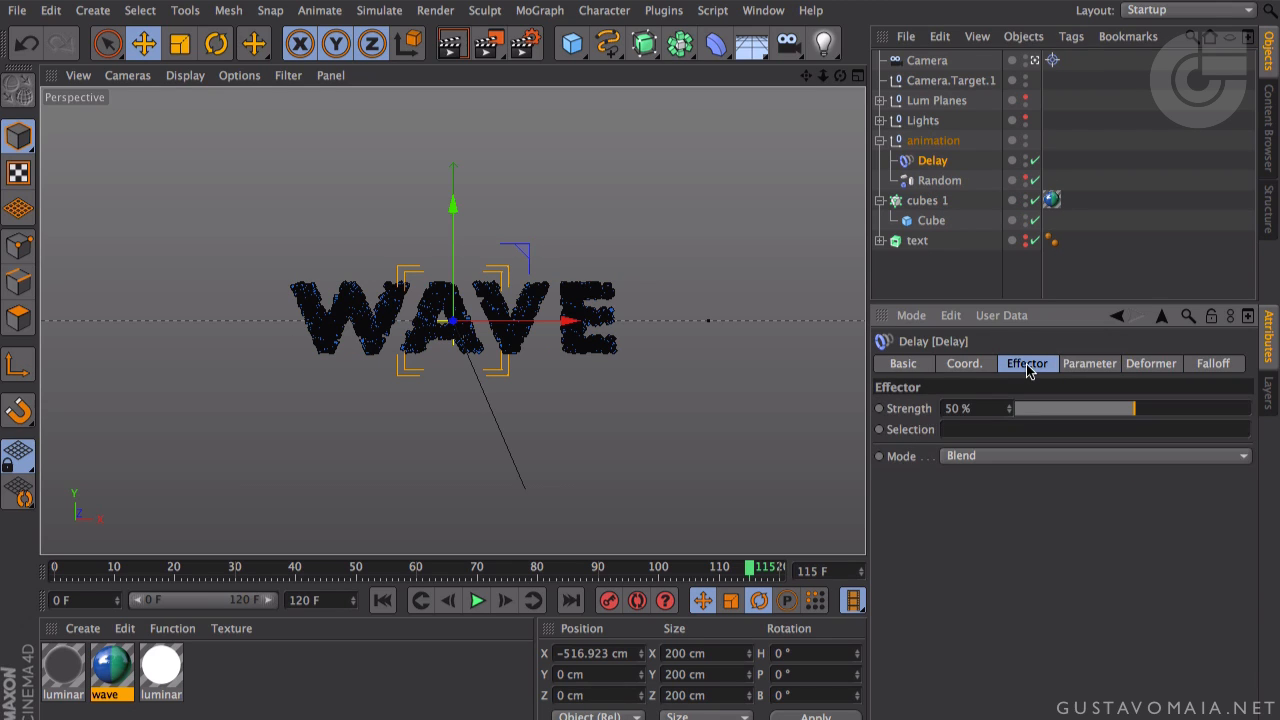
pyautogui.click(969, 456)
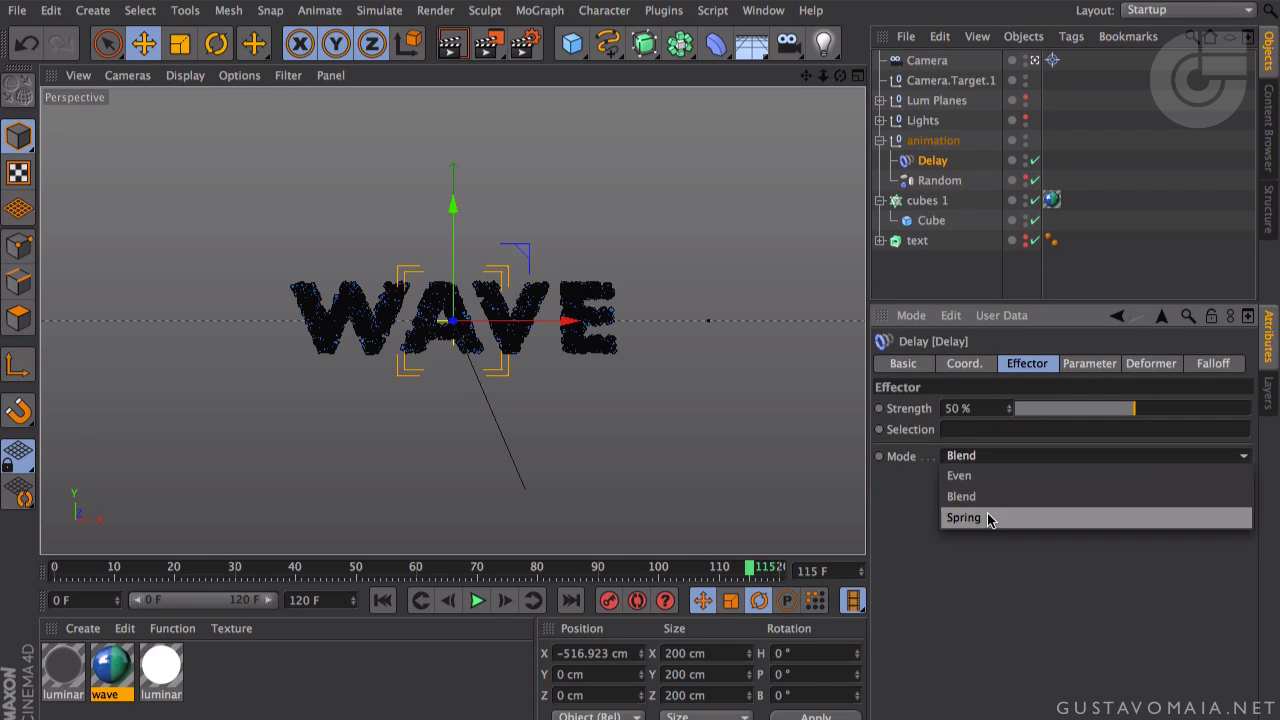
pyautogui.click(987, 517)
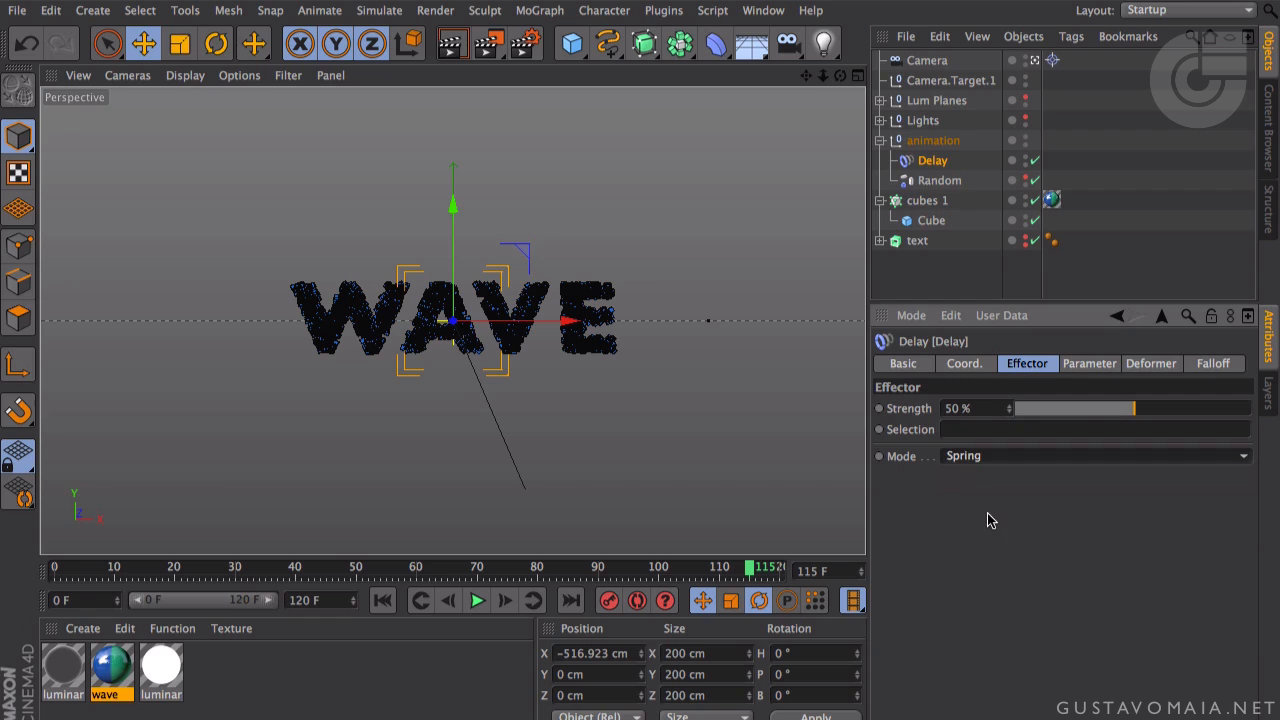
# - Set the Delay effector's strength to 75%, raise it to 80%, and play back the animation
pyautogui.click(974, 408)
pyautogui.write('7')
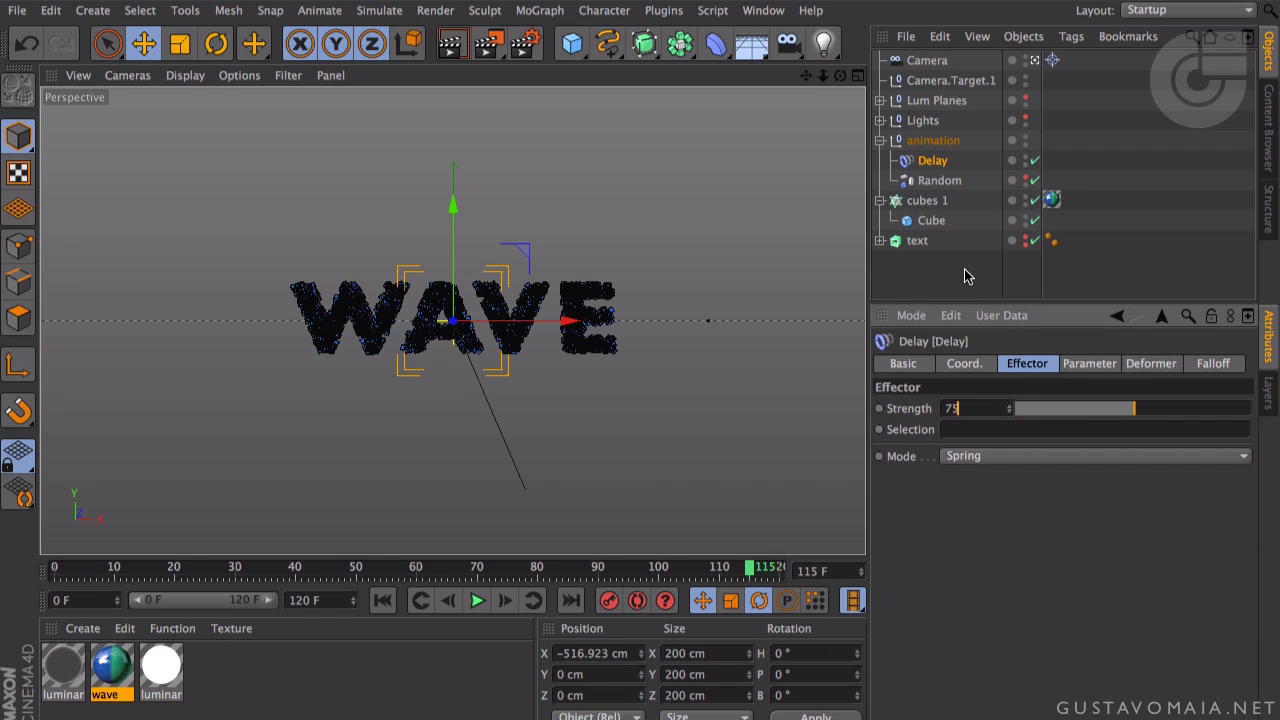
pyautogui.write('5')
pyautogui.press('Return')
pyautogui.moveTo(984, 414); pyautogui.dragTo(946, 426)
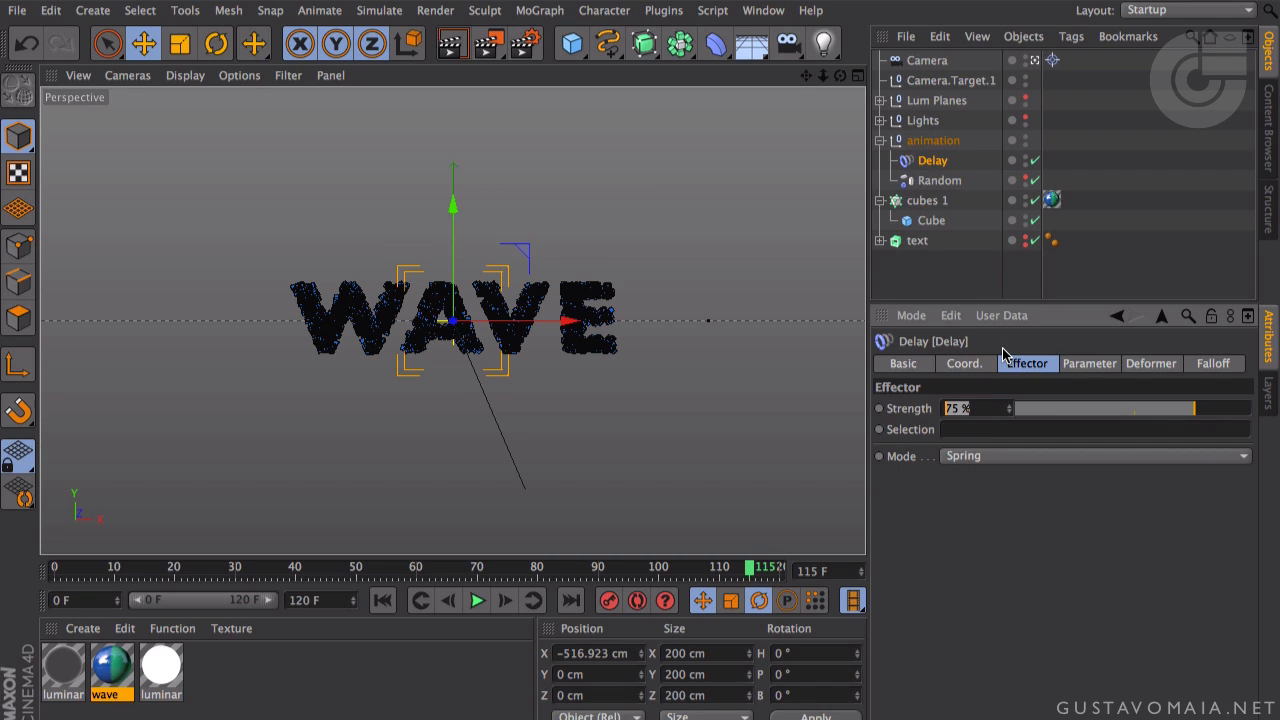
pyautogui.write('80')
pyautogui.press('Return')
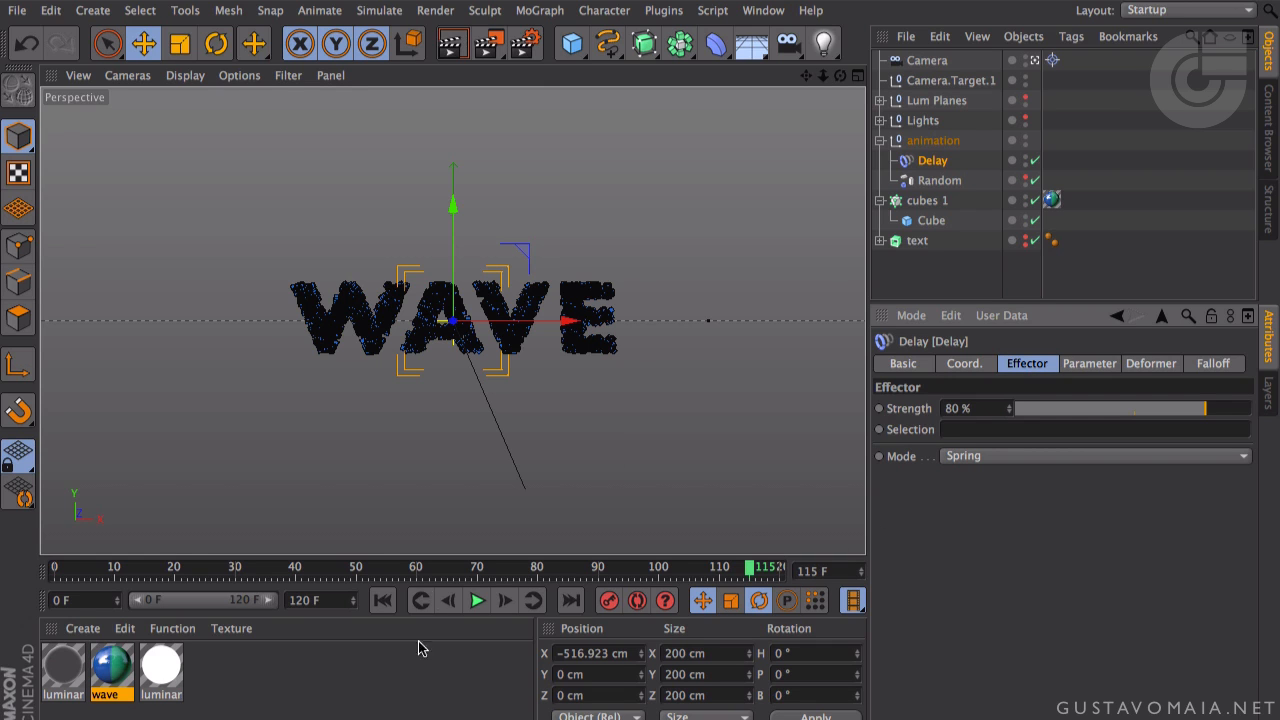
pyautogui.click(478, 600)
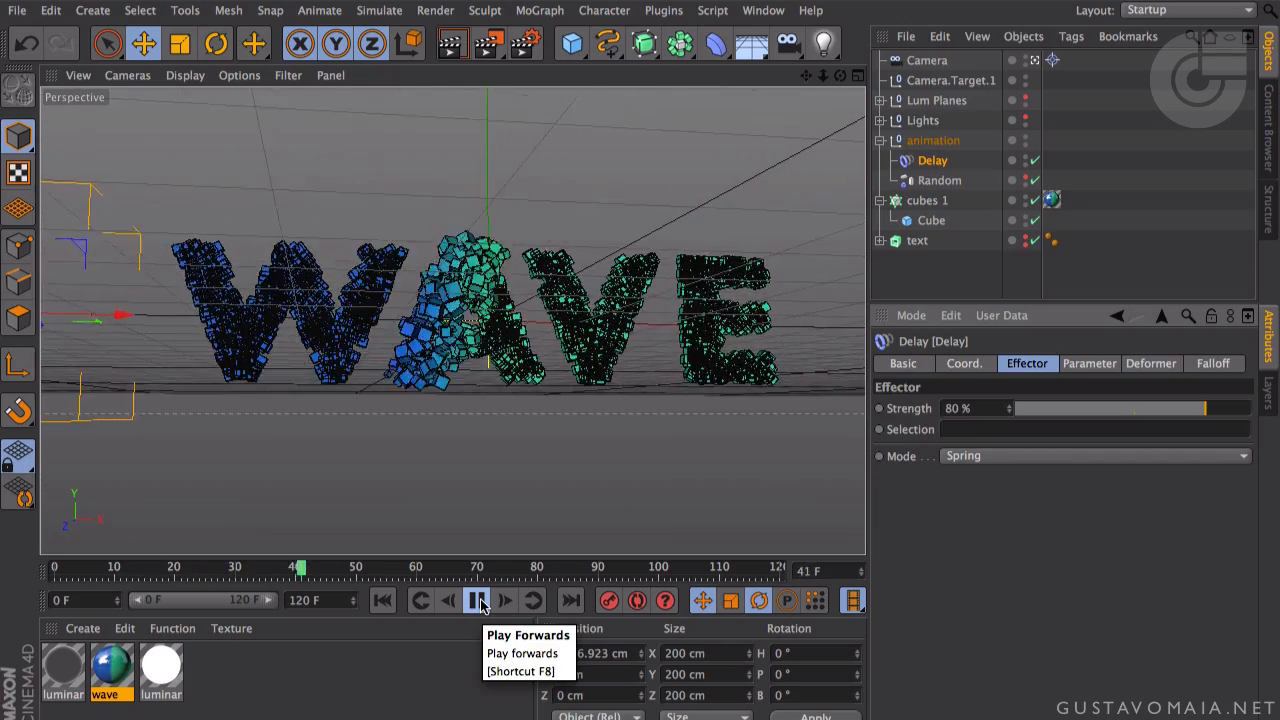
pyautogui.click(479, 602)
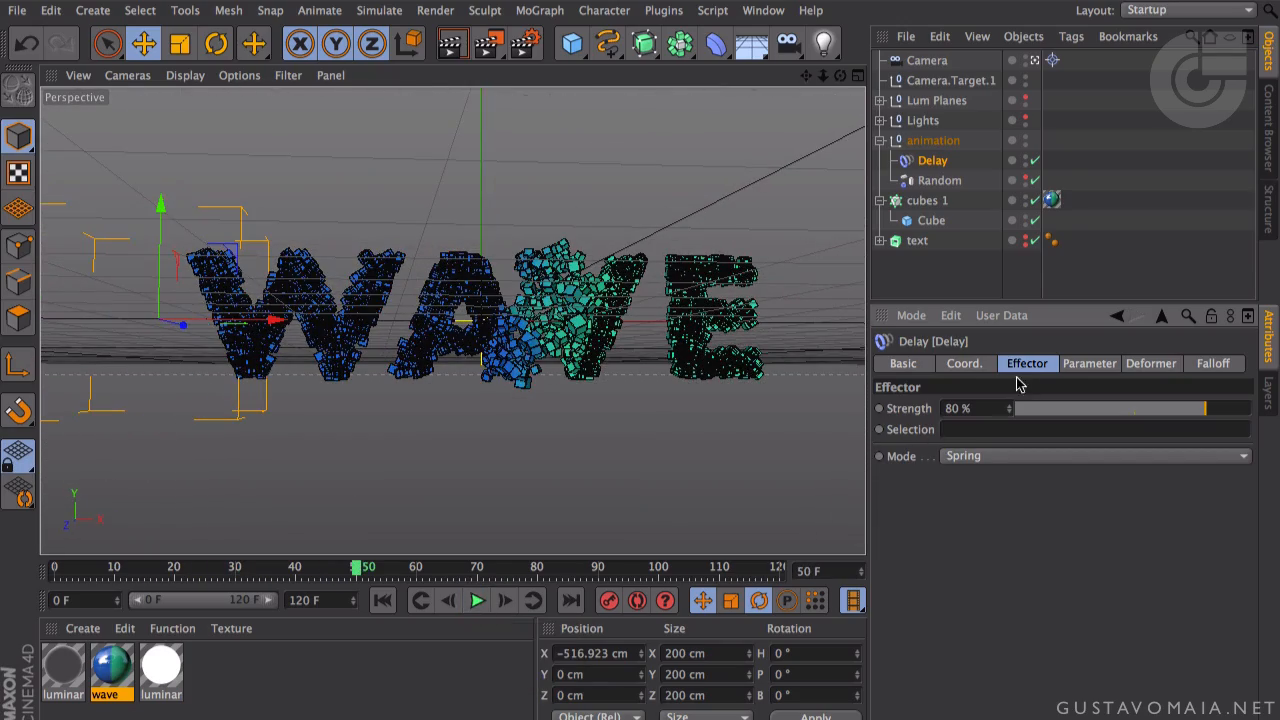
# - Change the Delay effector's mode to Blend and play the animation from the start
pyautogui.click(984, 456)
pyautogui.click(965, 497)
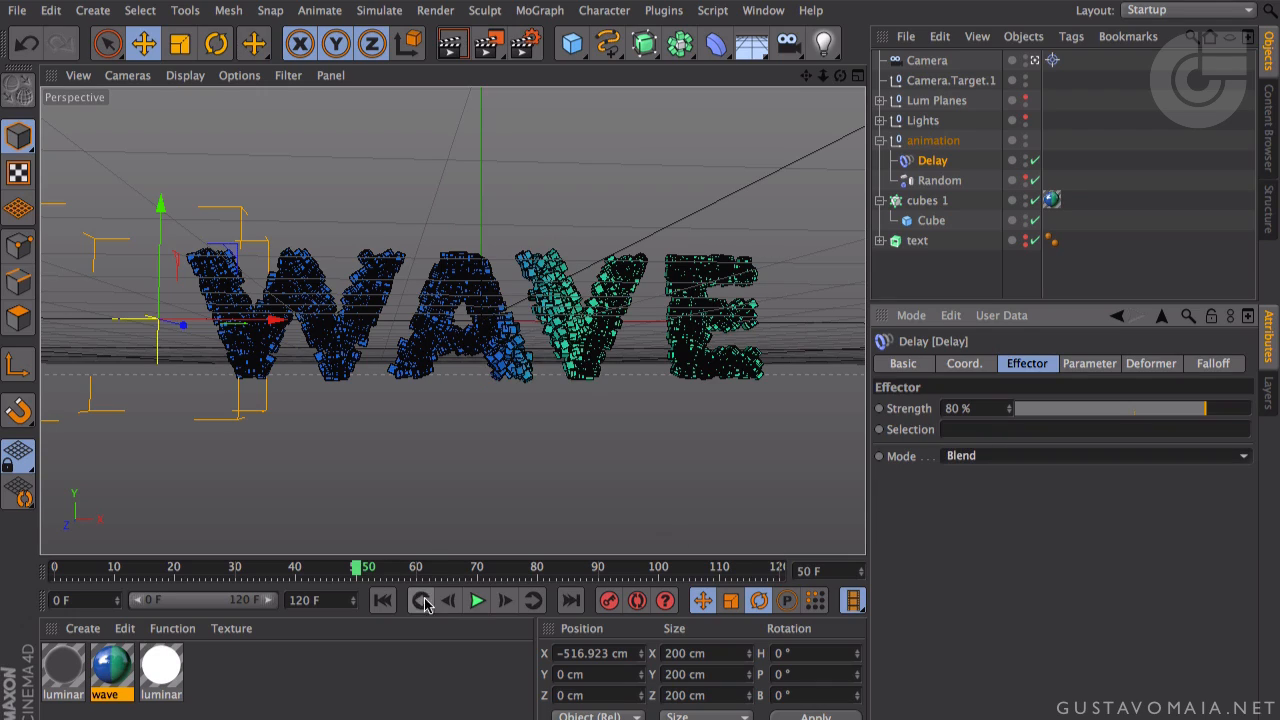
pyautogui.click(382, 600)
pyautogui.click(475, 602)
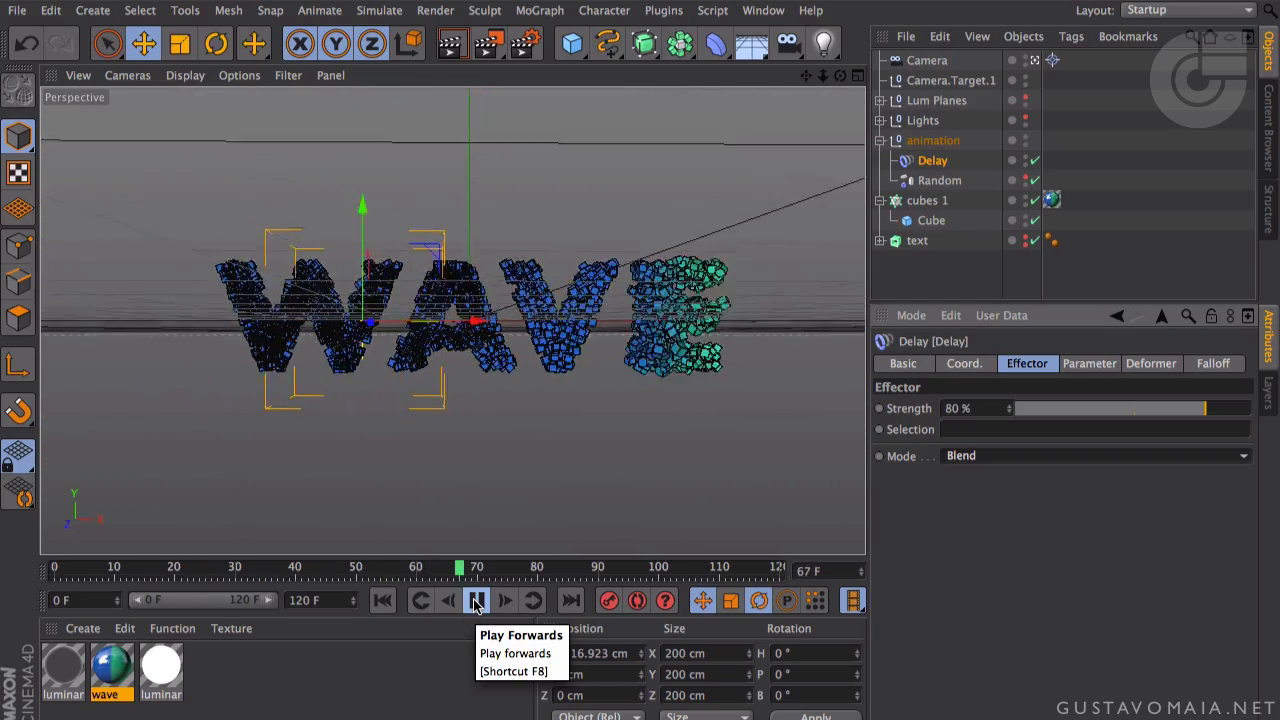
pyautogui.click(476, 600)
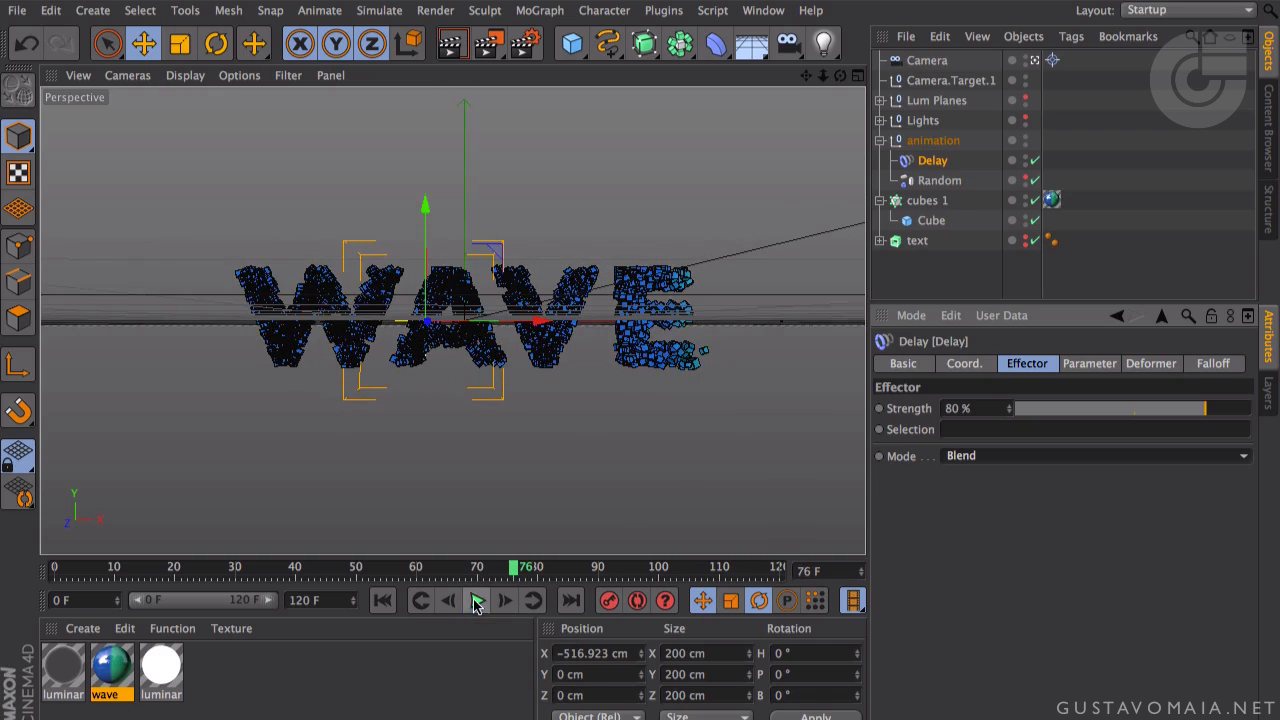
# - Switch the viewport display to Gouraud Shading without lines and replay the animation from the start
pyautogui.click(185, 75)
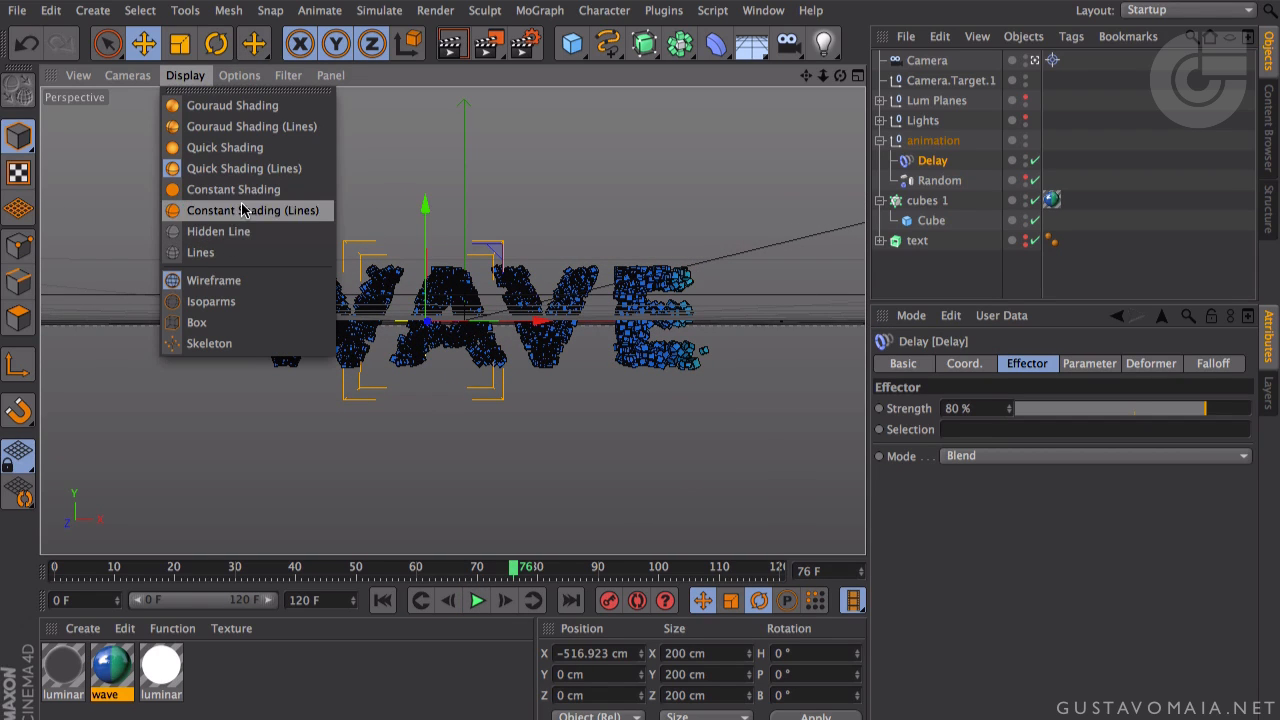
pyautogui.click(242, 210)
pyautogui.click(204, 75)
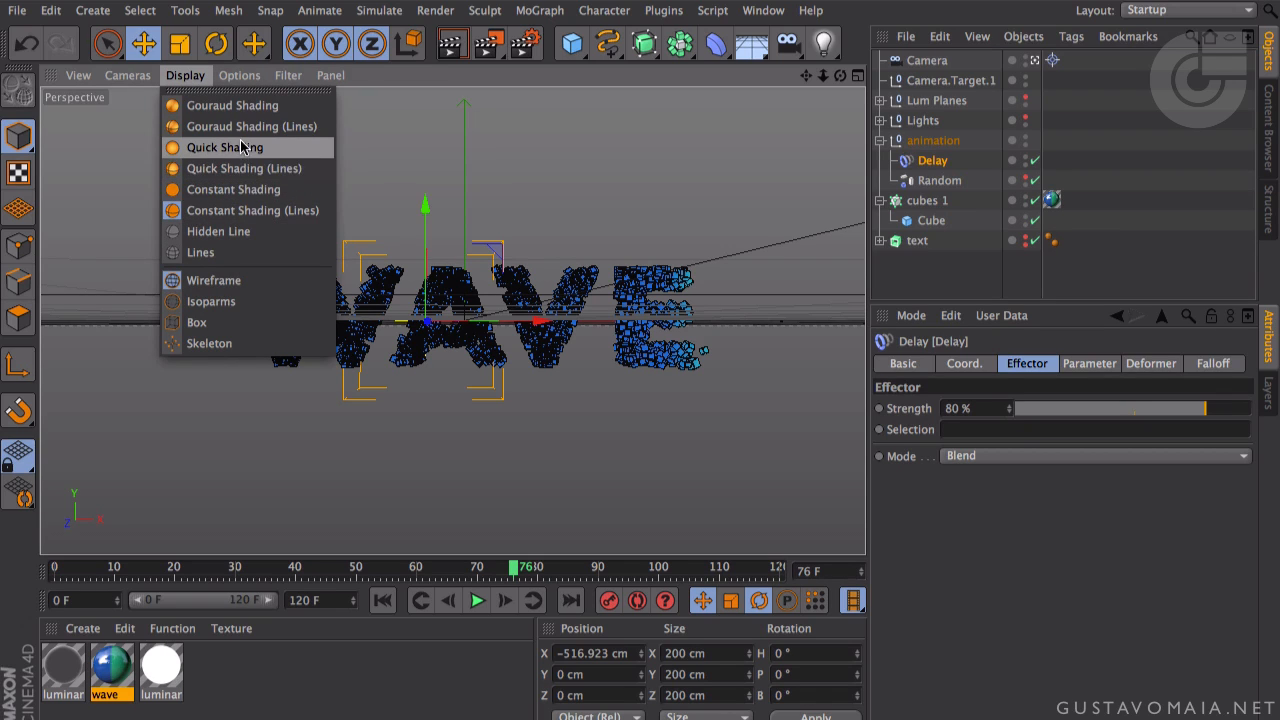
pyautogui.click(243, 174)
pyautogui.click(205, 76)
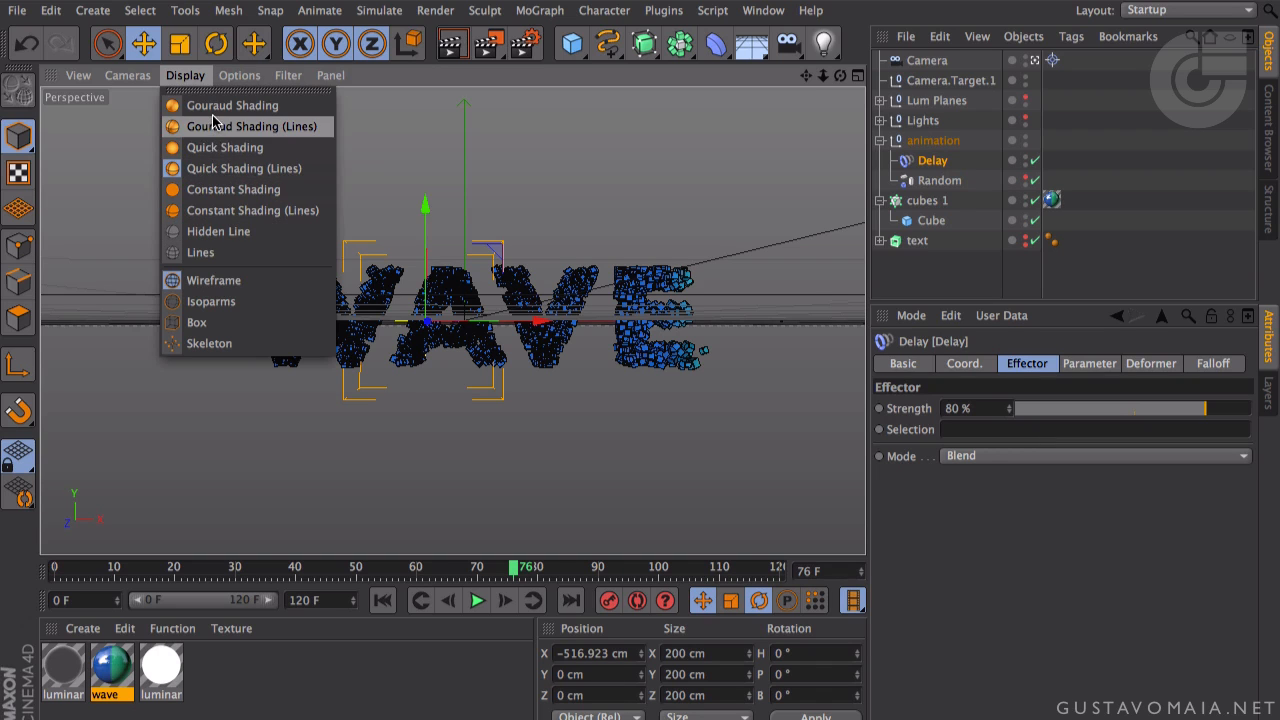
pyautogui.click(213, 124)
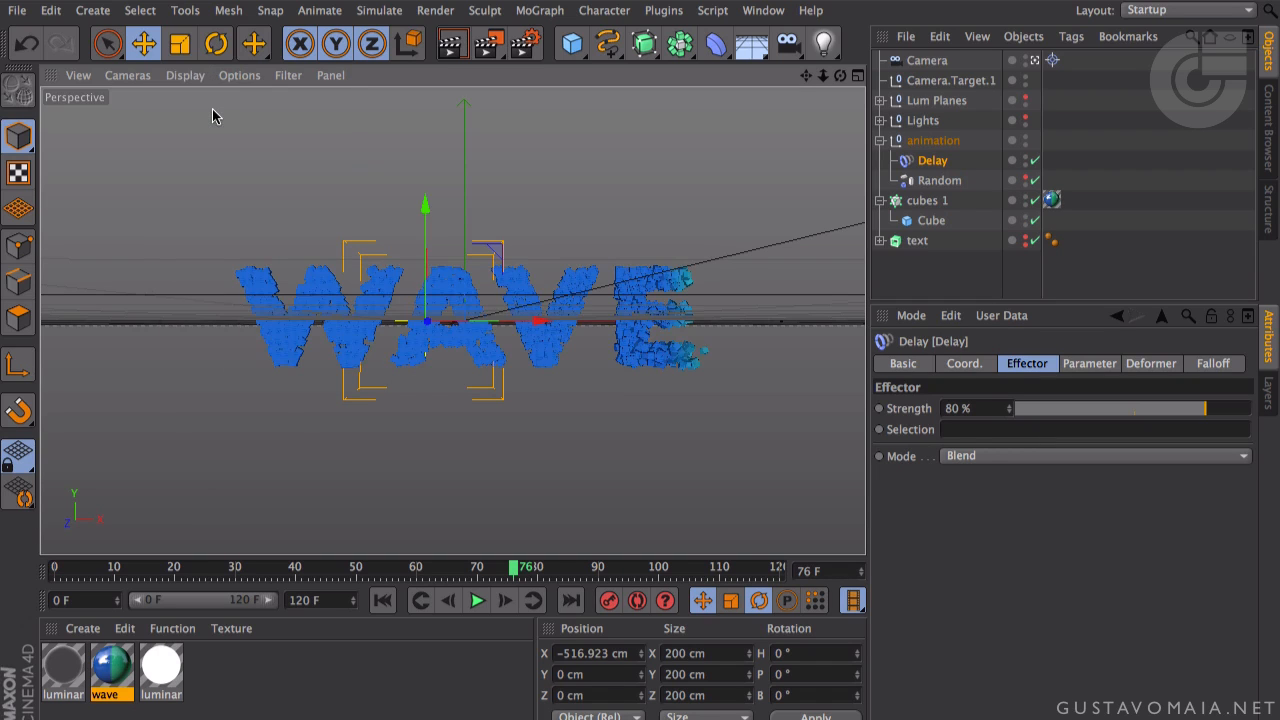
pyautogui.click(383, 600)
pyautogui.click(477, 600)
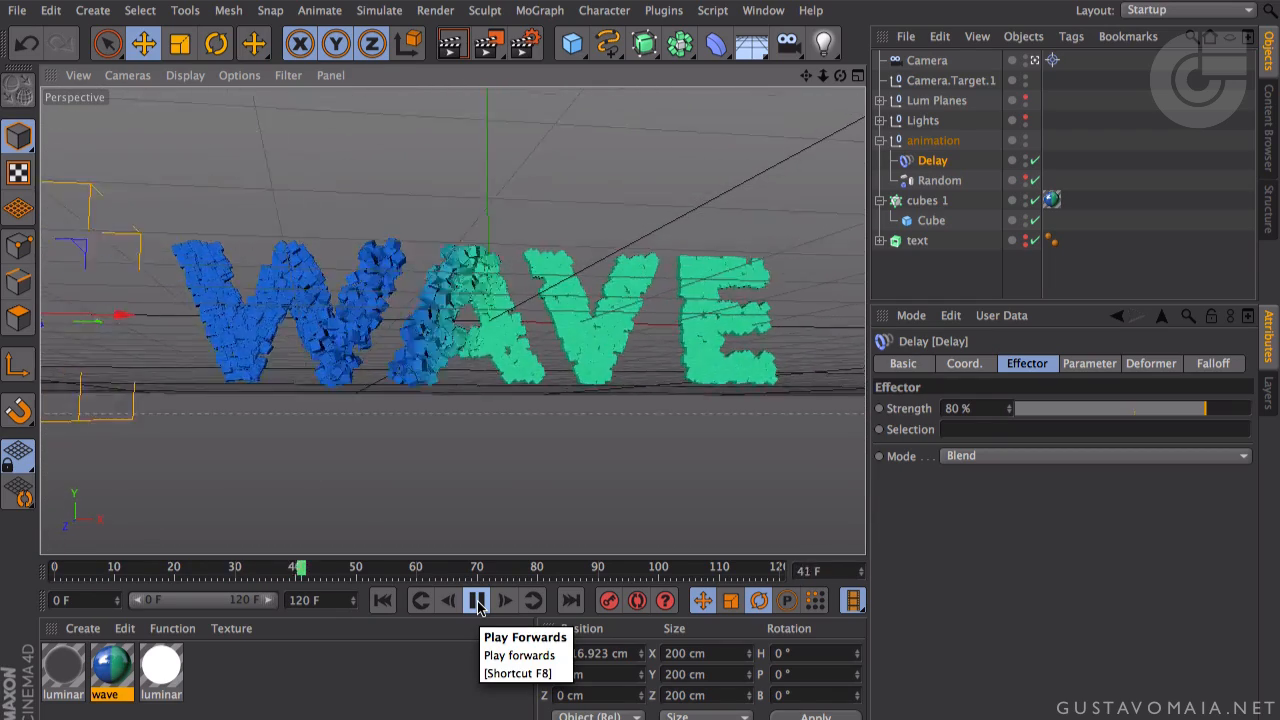
pyautogui.click(477, 602)
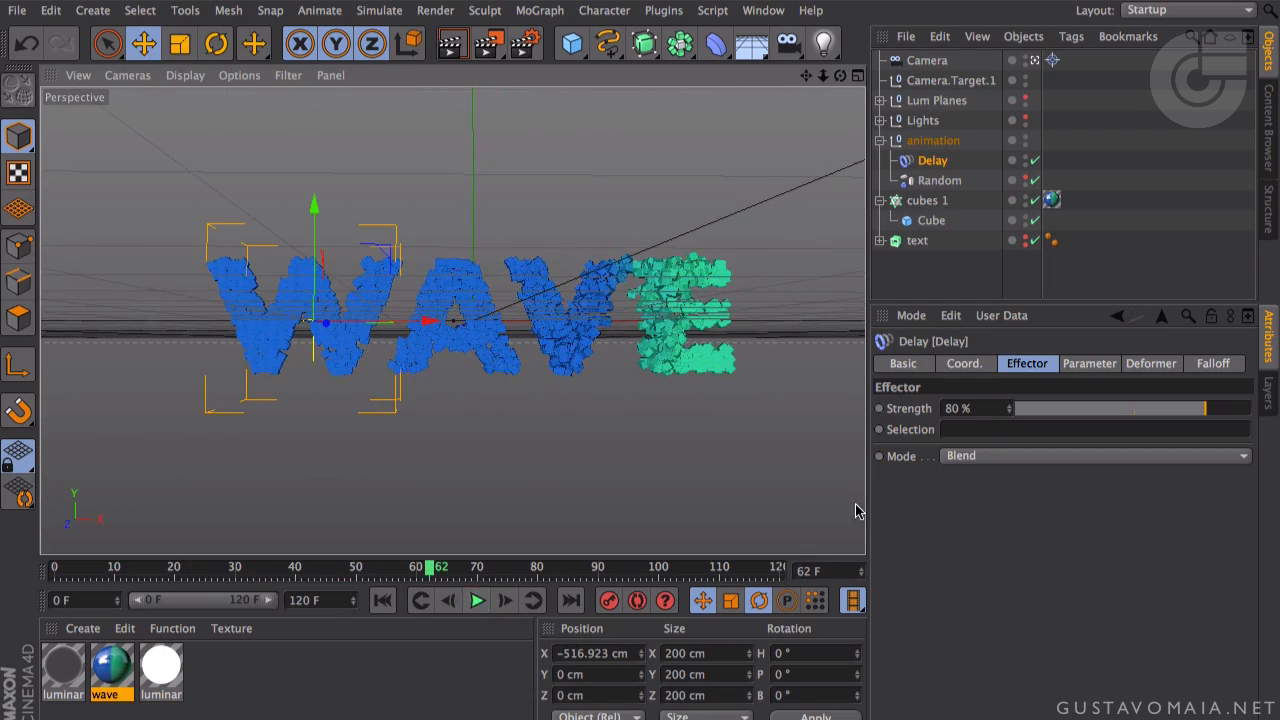
# - Reduce the Delay effector's strength to 50% and check the motion by playing from the start
pyautogui.click(980, 408)
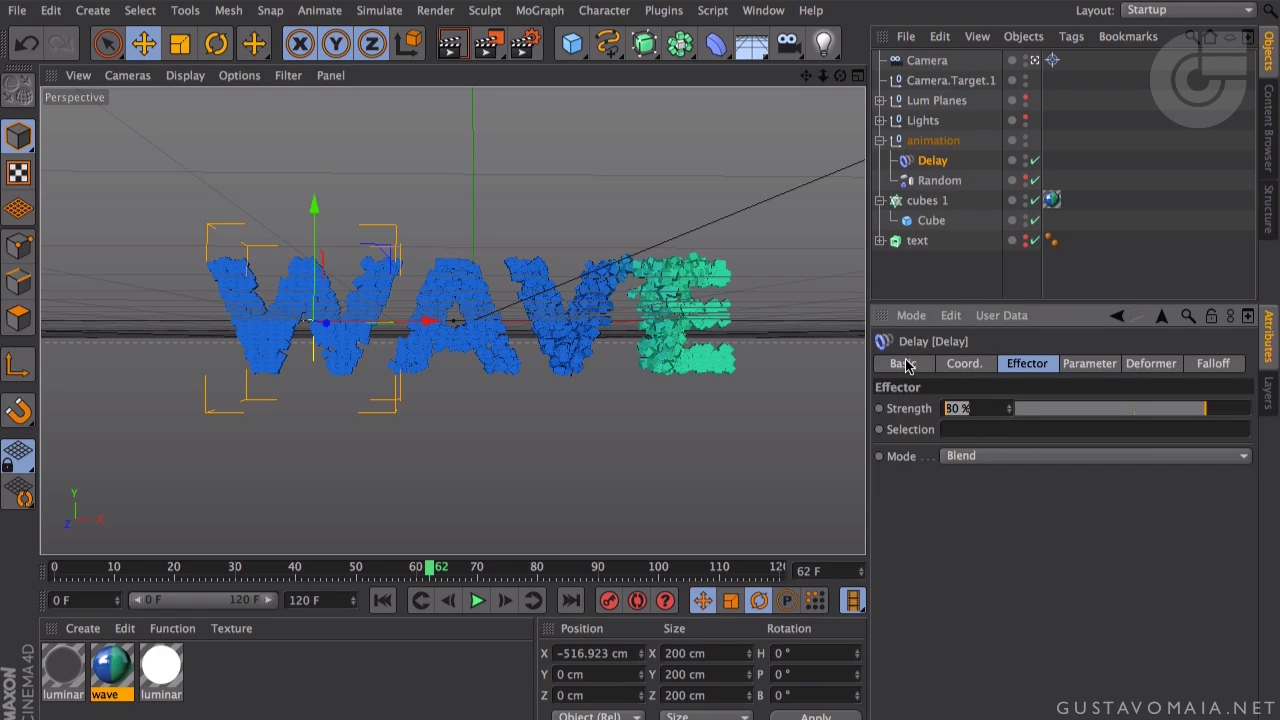
pyautogui.write('50')
pyautogui.press('Return')
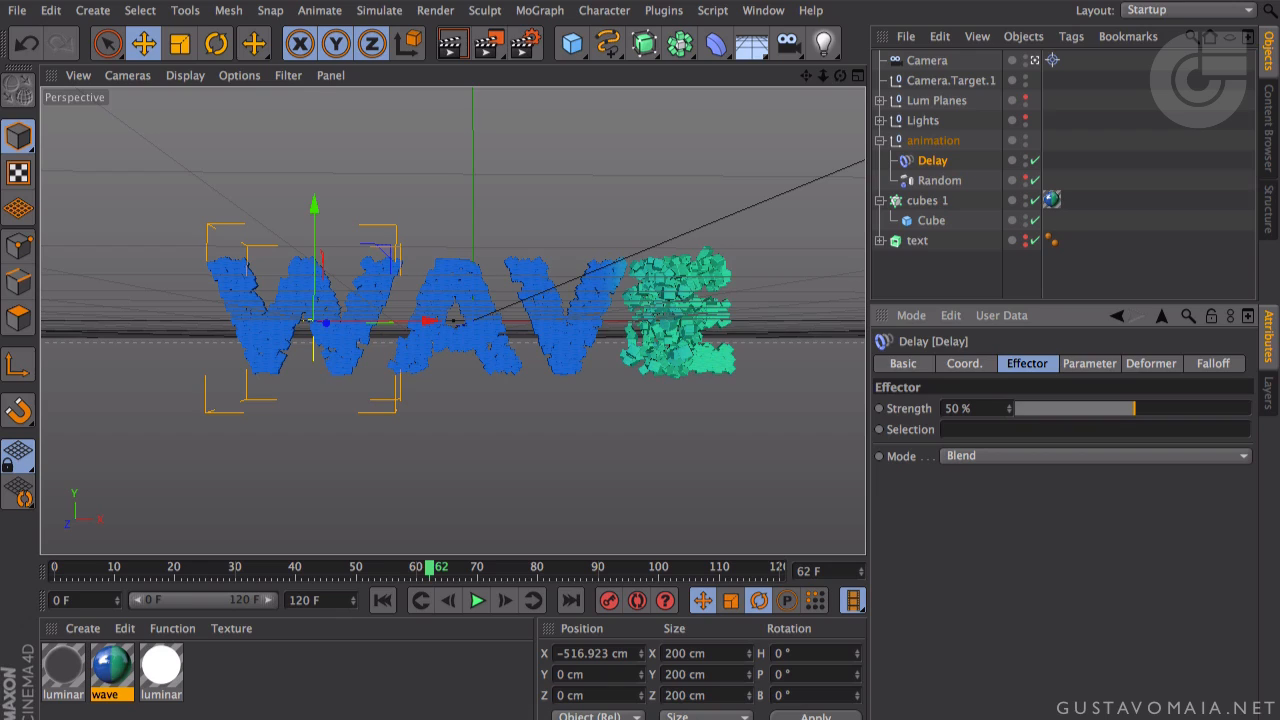
pyautogui.click(382, 600)
pyautogui.click(477, 600)
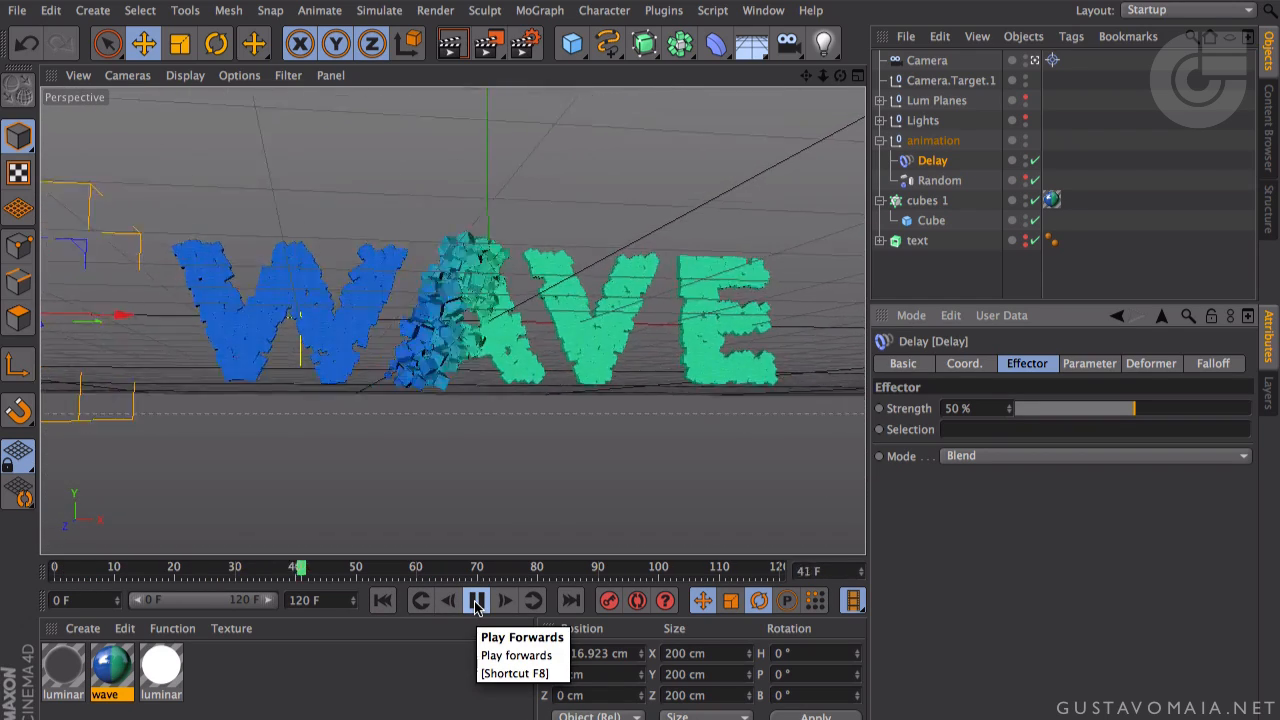
pyautogui.click(477, 602)
# - Switch the Delay effector's mode from Blend to Spring and replay the animation from the start
pyautogui.click(960, 460)
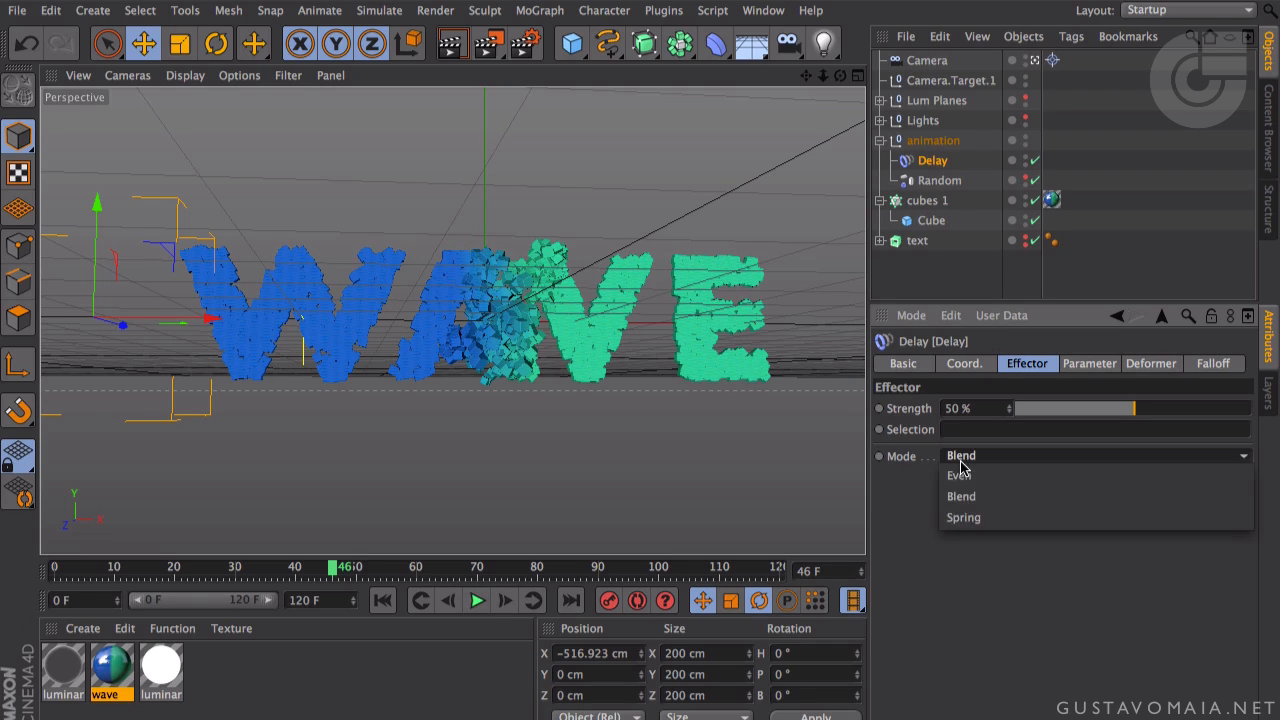
pyautogui.click(963, 517)
pyautogui.click(382, 600)
pyautogui.click(466, 603)
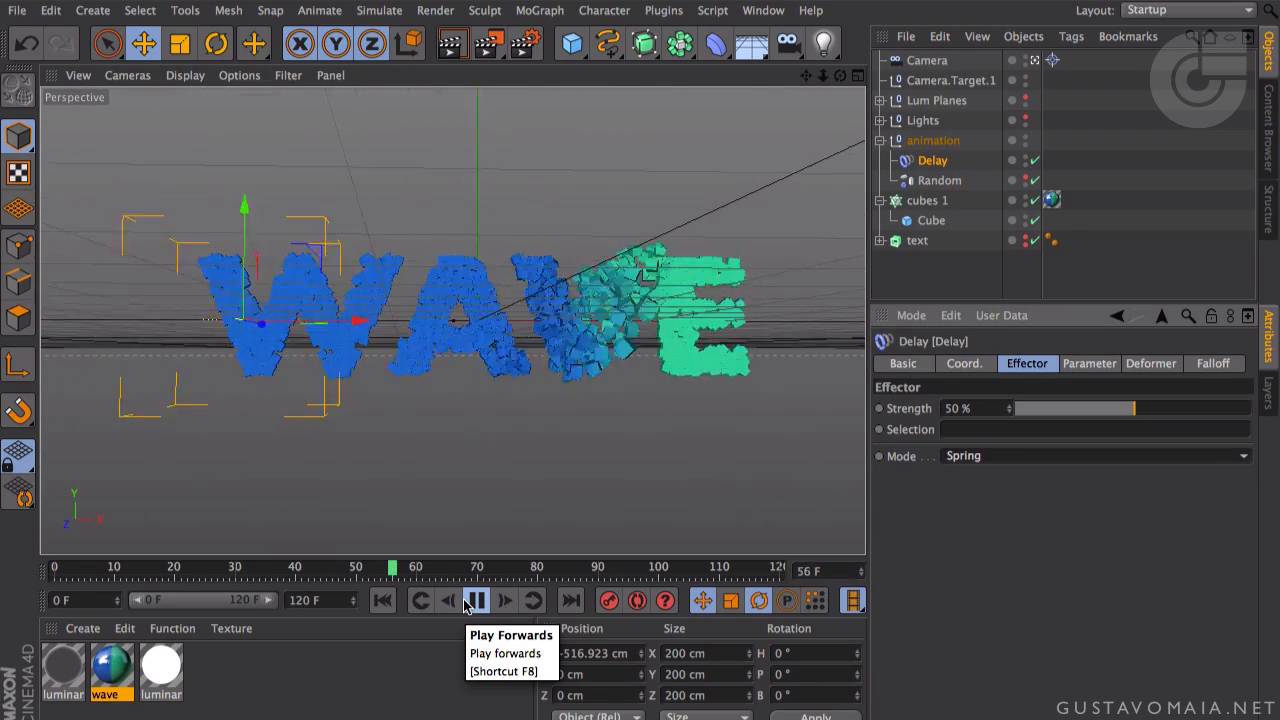
pyautogui.click(466, 603)
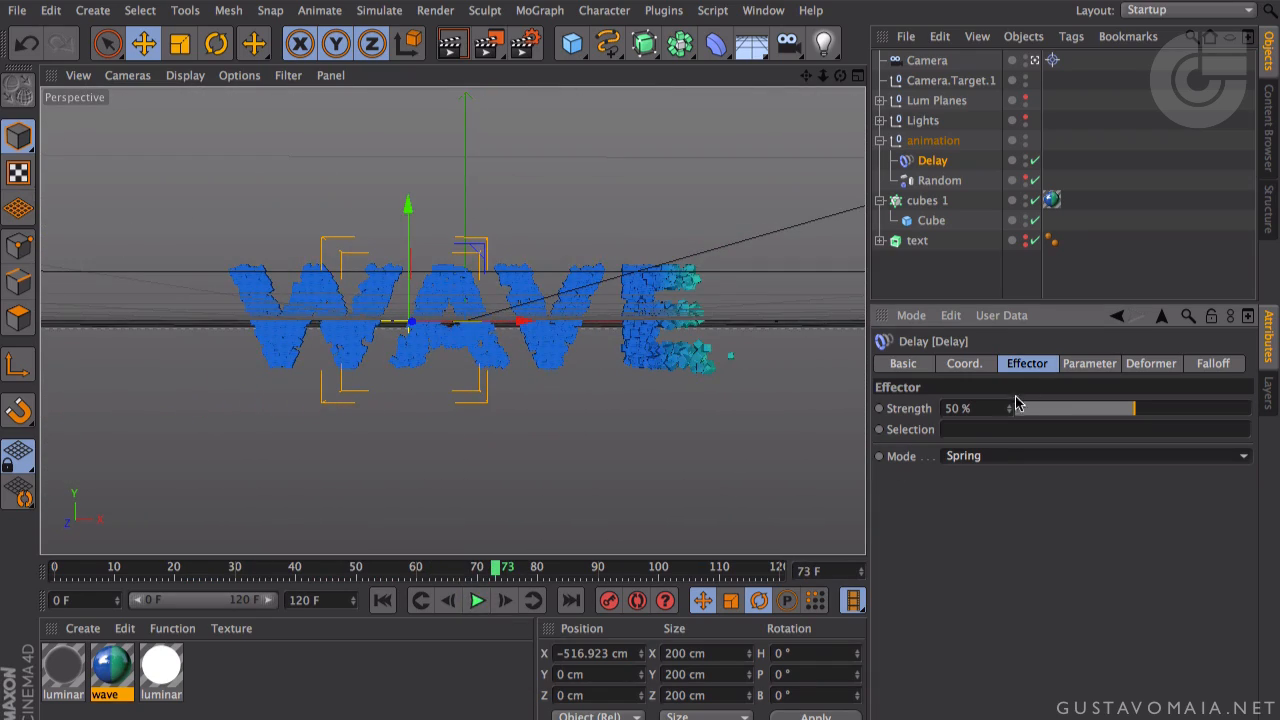
# - Set the Delay effector's strength to 75% and check it with a playback and a preview render at frame 51
pyautogui.click(975, 408)
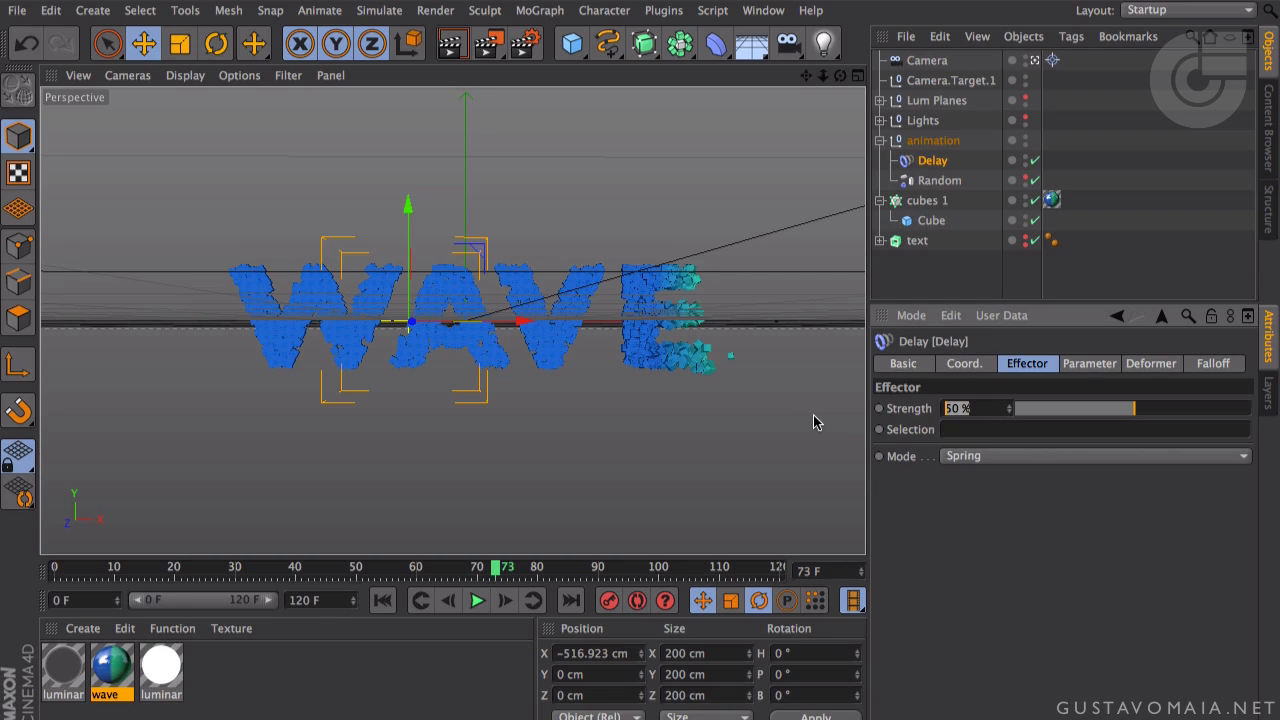
pyautogui.write('5')
pyautogui.press('Return')
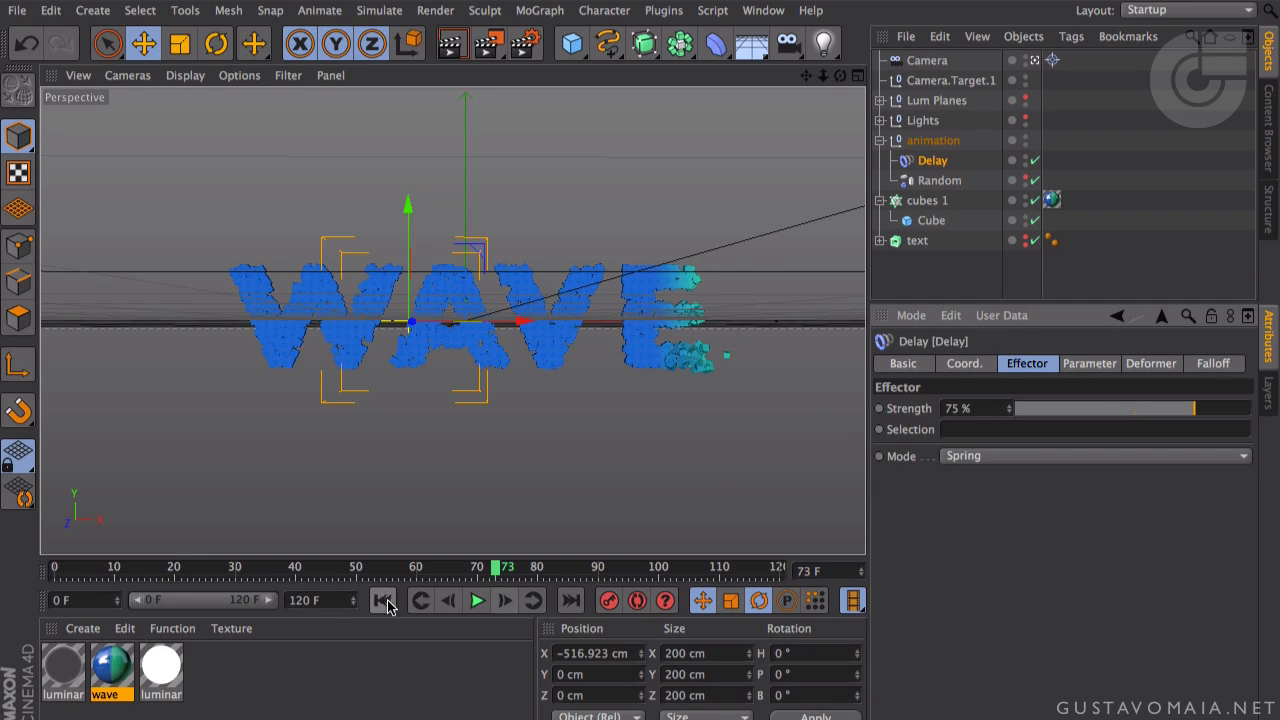
pyautogui.click(382, 600)
pyautogui.click(478, 600)
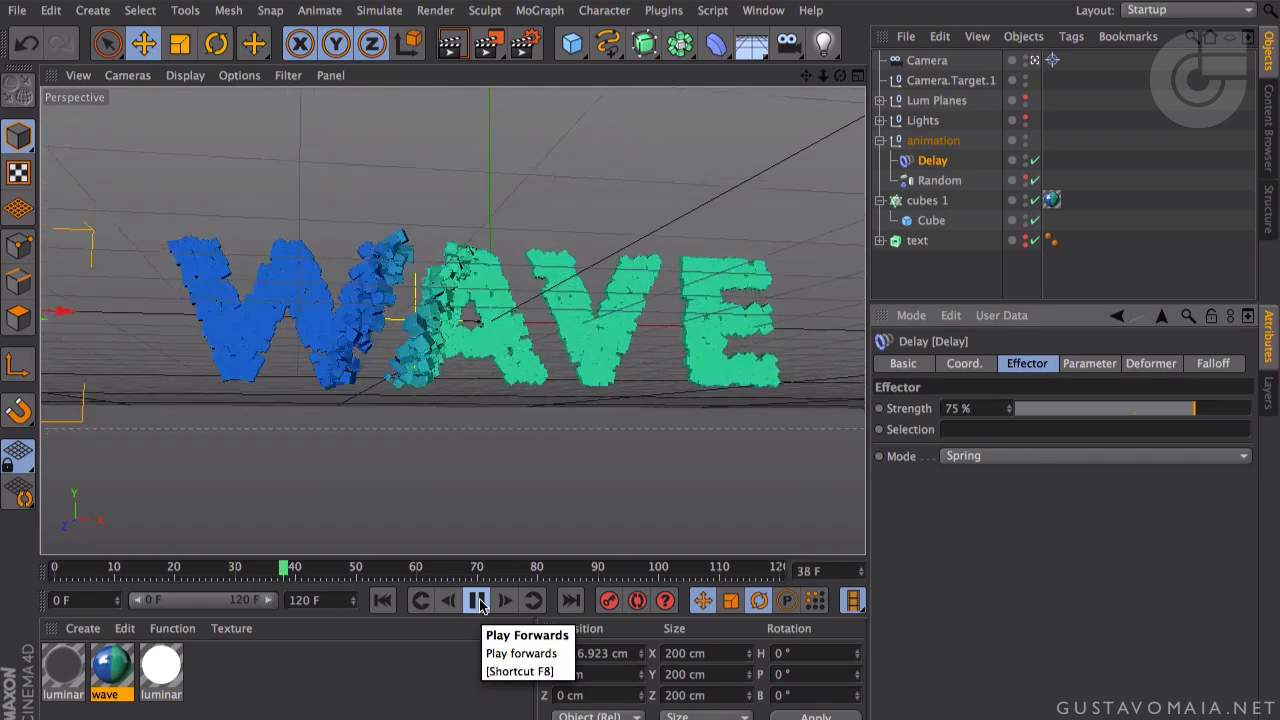
pyautogui.click(479, 602)
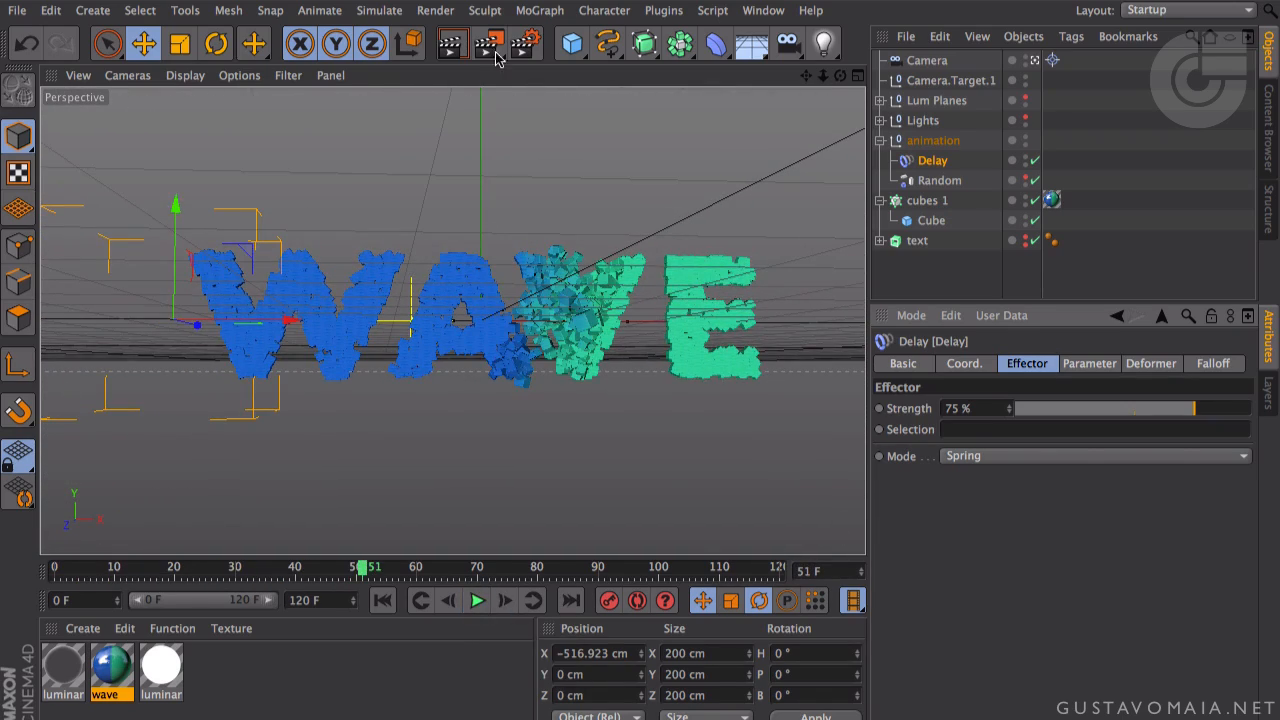
pyautogui.click(450, 43)
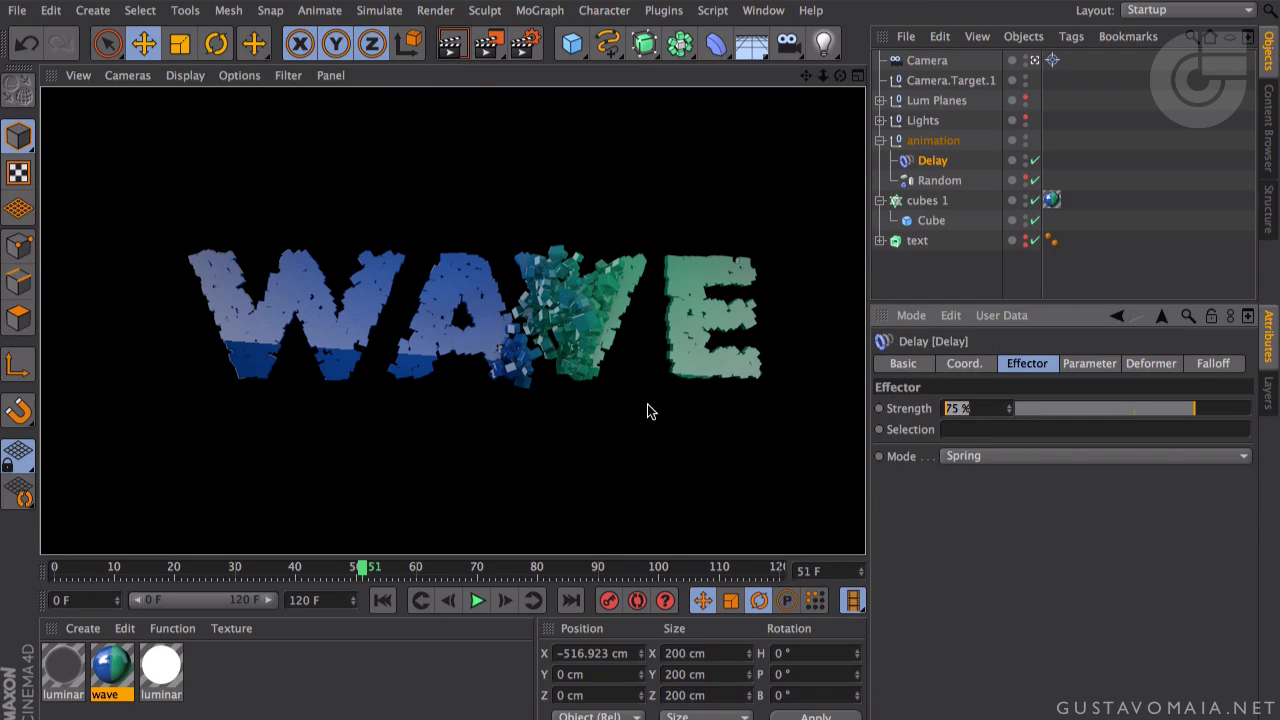
# - Set the Delay effector's strength to 50% and play the animation again from the first frame
pyautogui.press('Return')
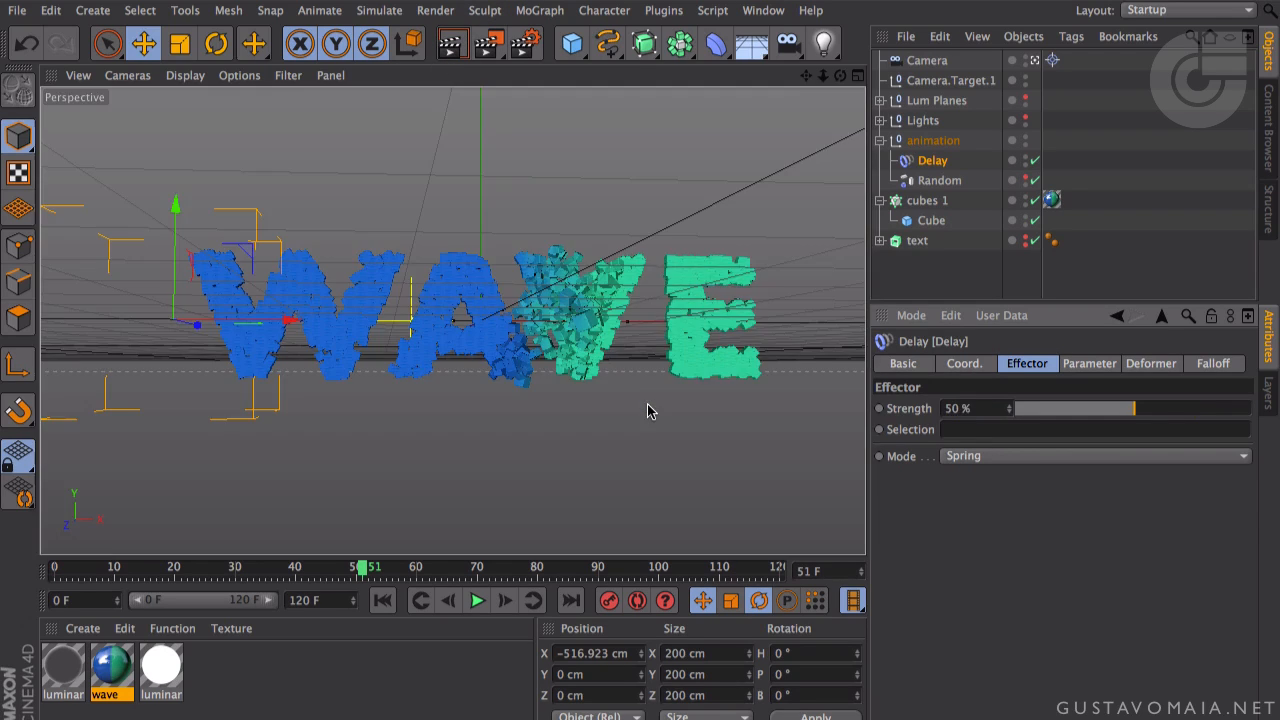
pyautogui.click(382, 601)
pyautogui.click(477, 601)
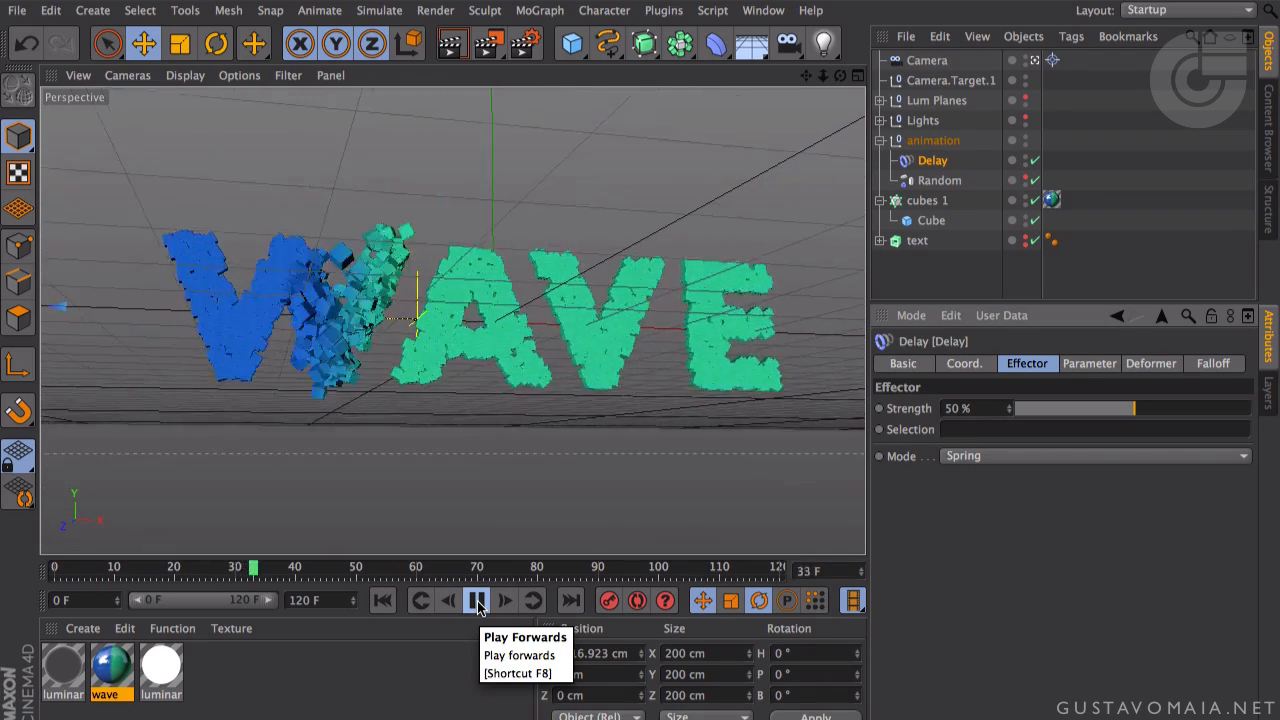
# - Replay the animation from the first frame and pause partway to review the cube motion
pyautogui.click(394, 601)
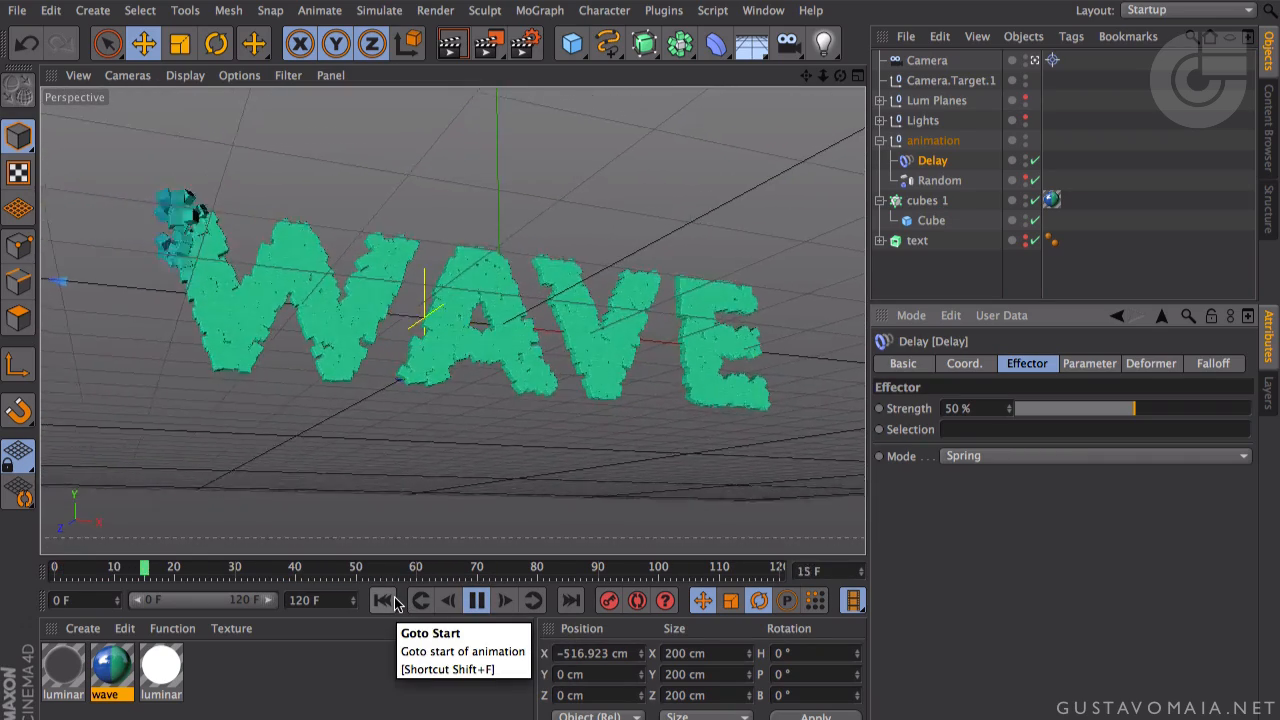
pyautogui.click(478, 601)
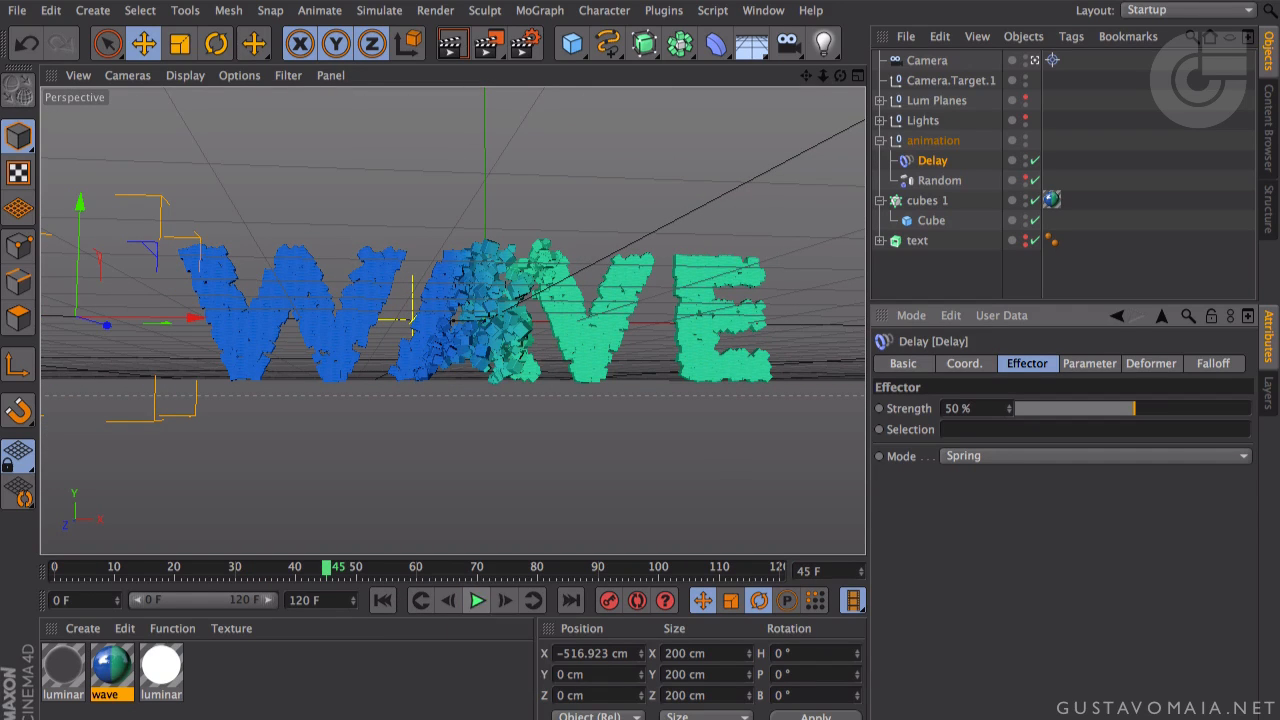
pyautogui.click(773, 18)
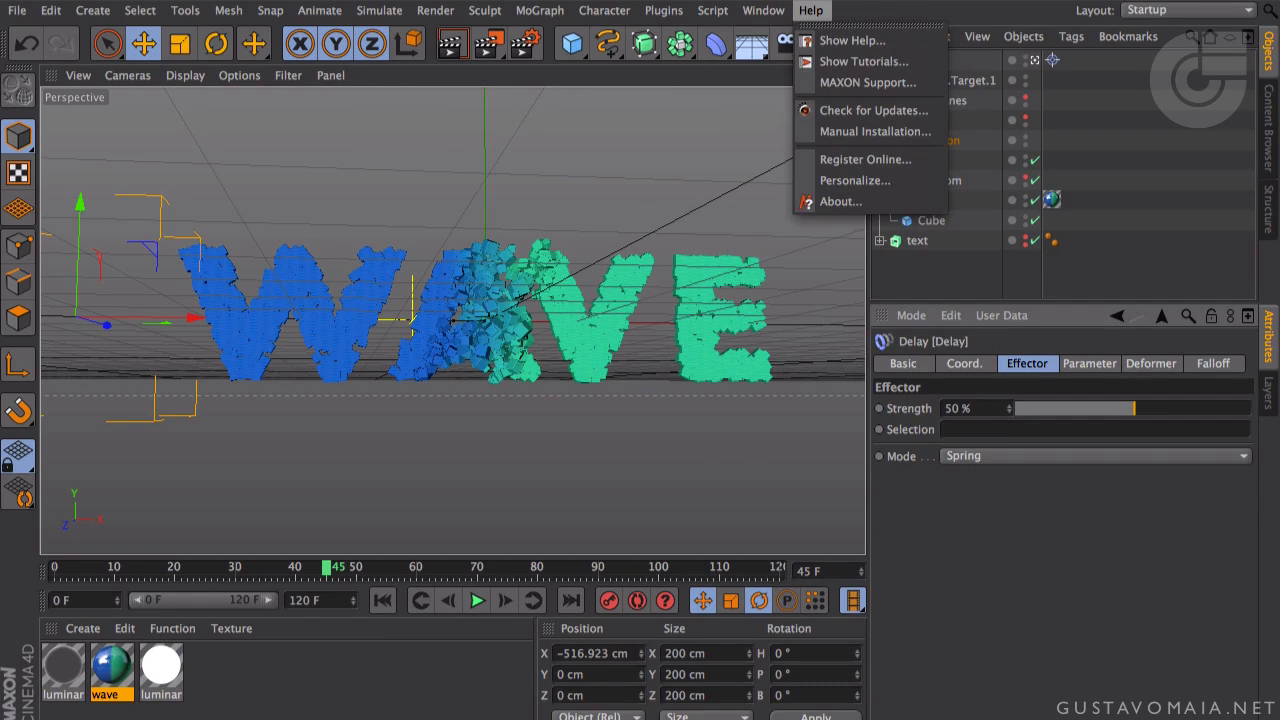
pyautogui.click(808, 2)
pyautogui.click(824, 29)
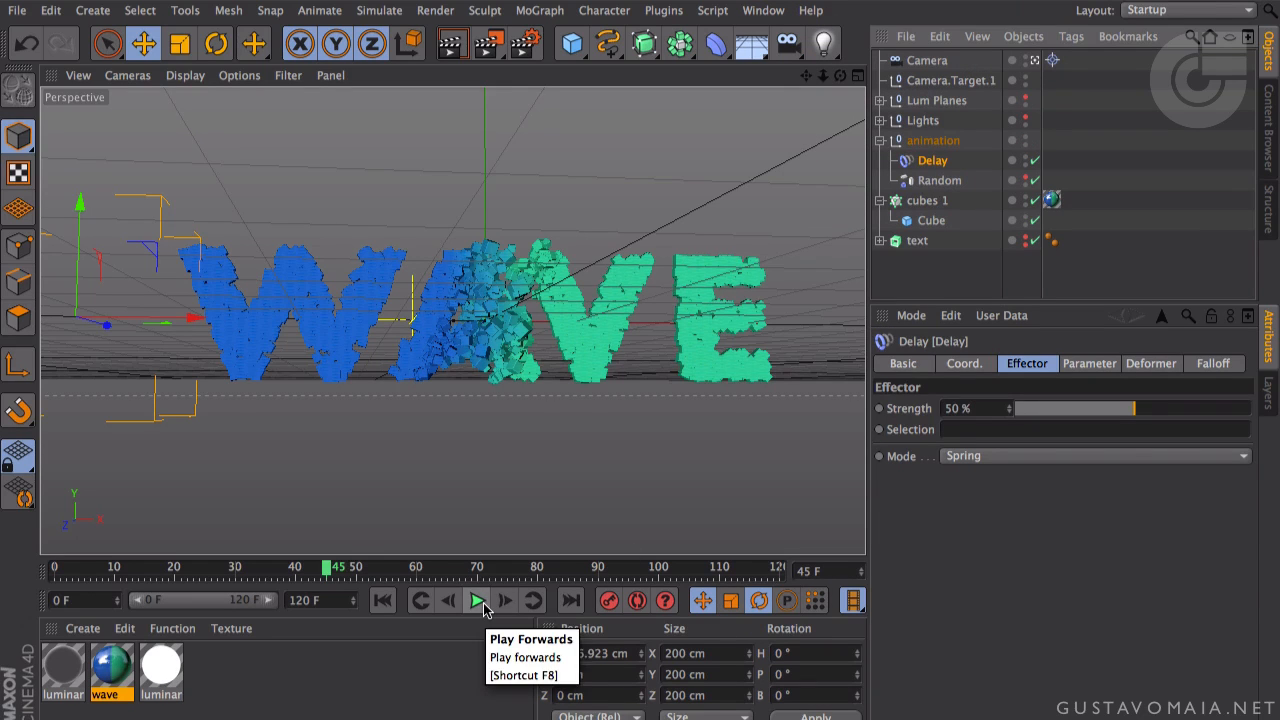
pyautogui.click(478, 600)
pyautogui.click(478, 600)
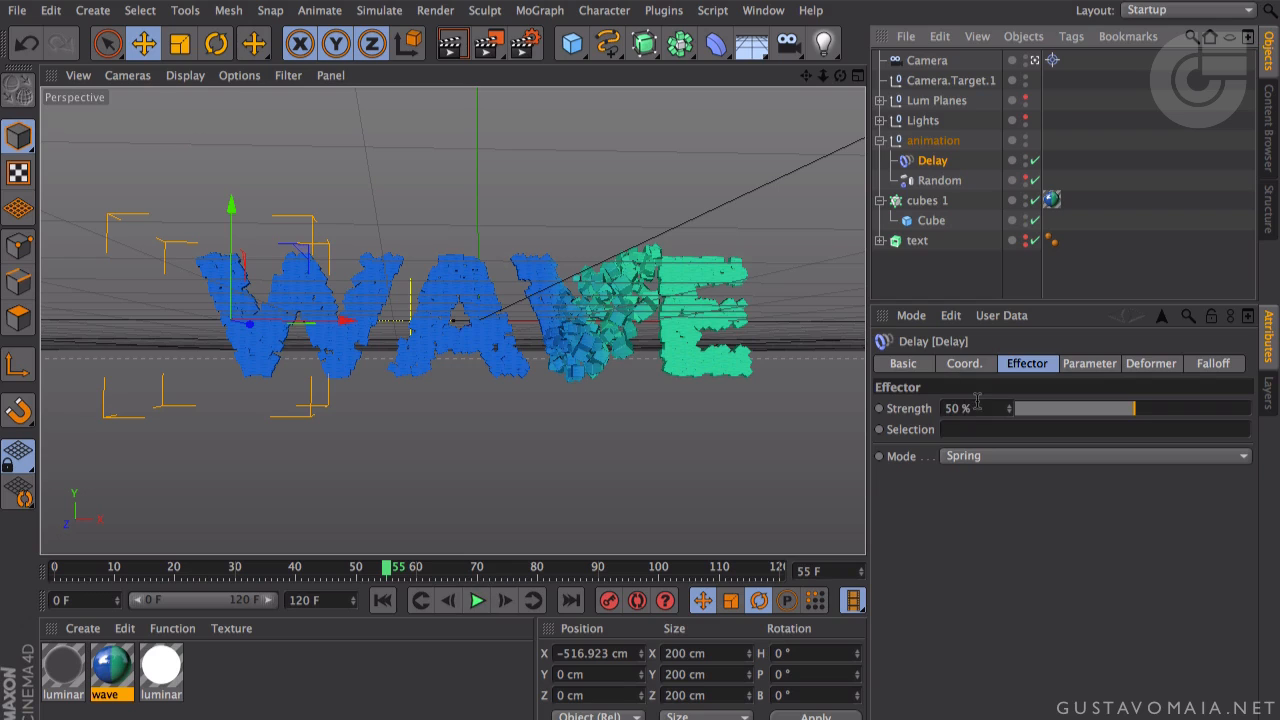
# - Set the Delay effector's strength to 78% and check the motion by playing from the start
pyautogui.click(975, 407)
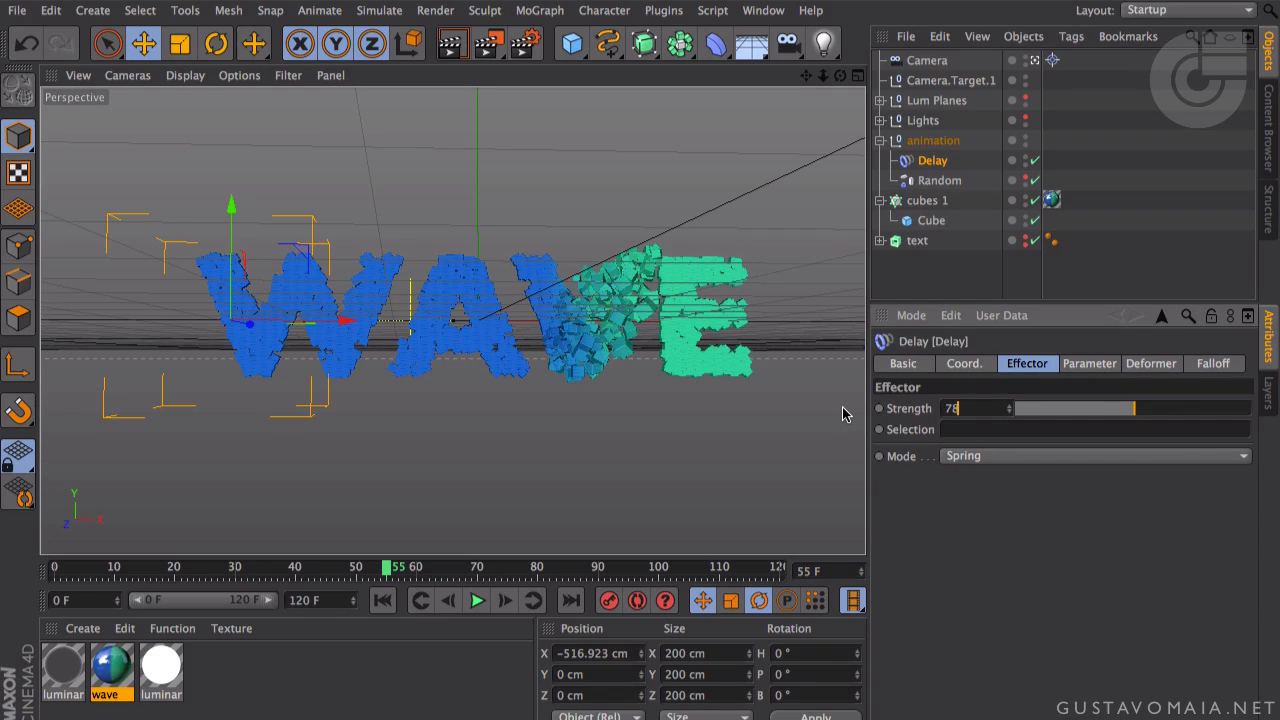
pyautogui.write('78')
pyautogui.press('Return')
pyautogui.click(382, 600)
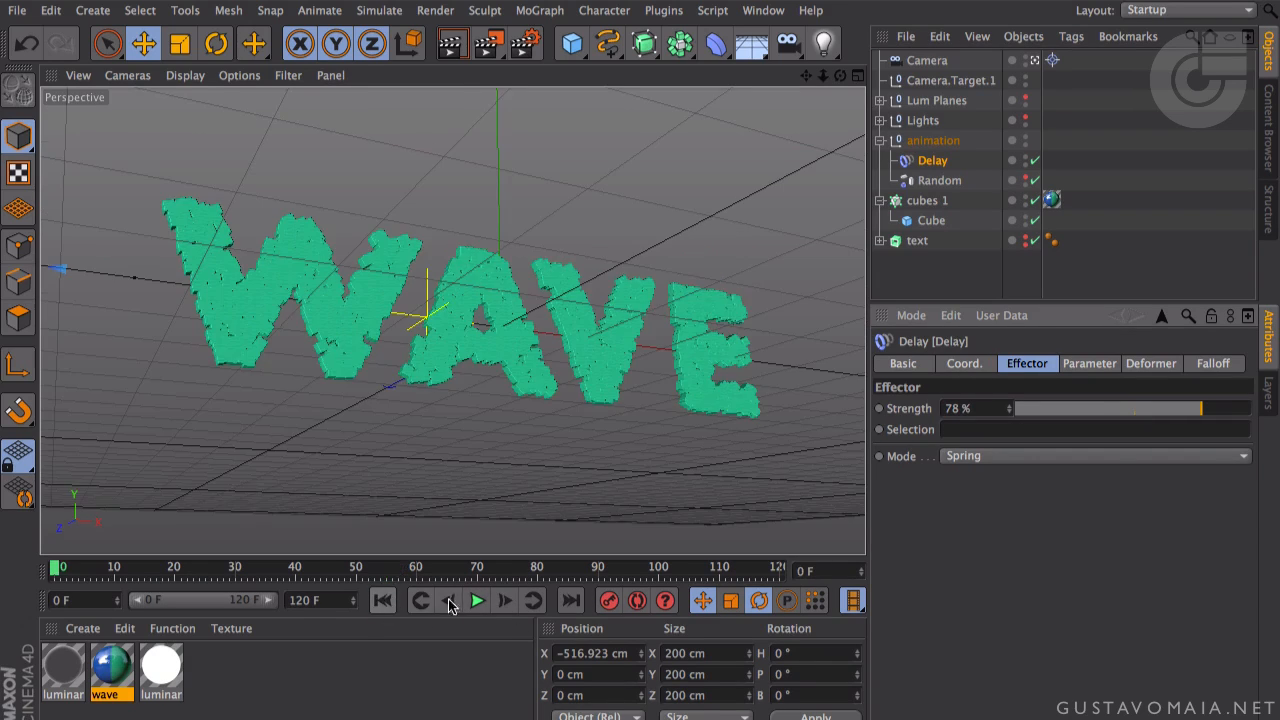
pyautogui.click(478, 600)
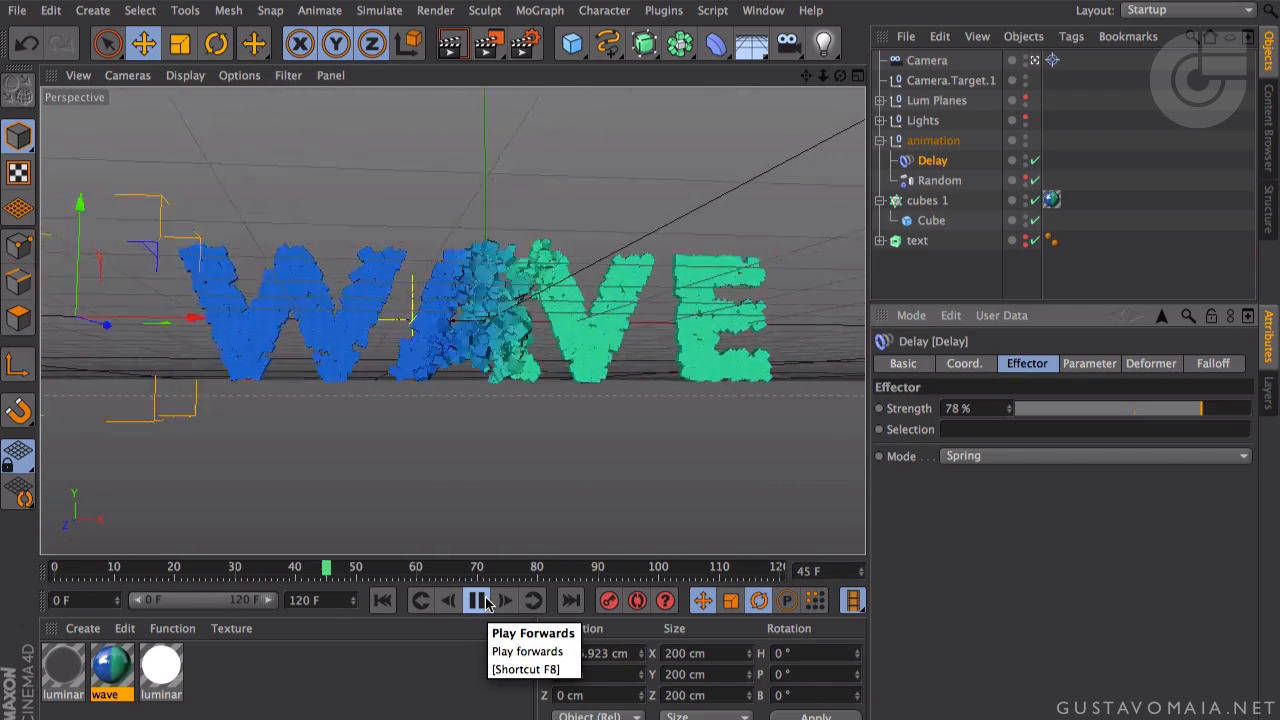
pyautogui.click(479, 600)
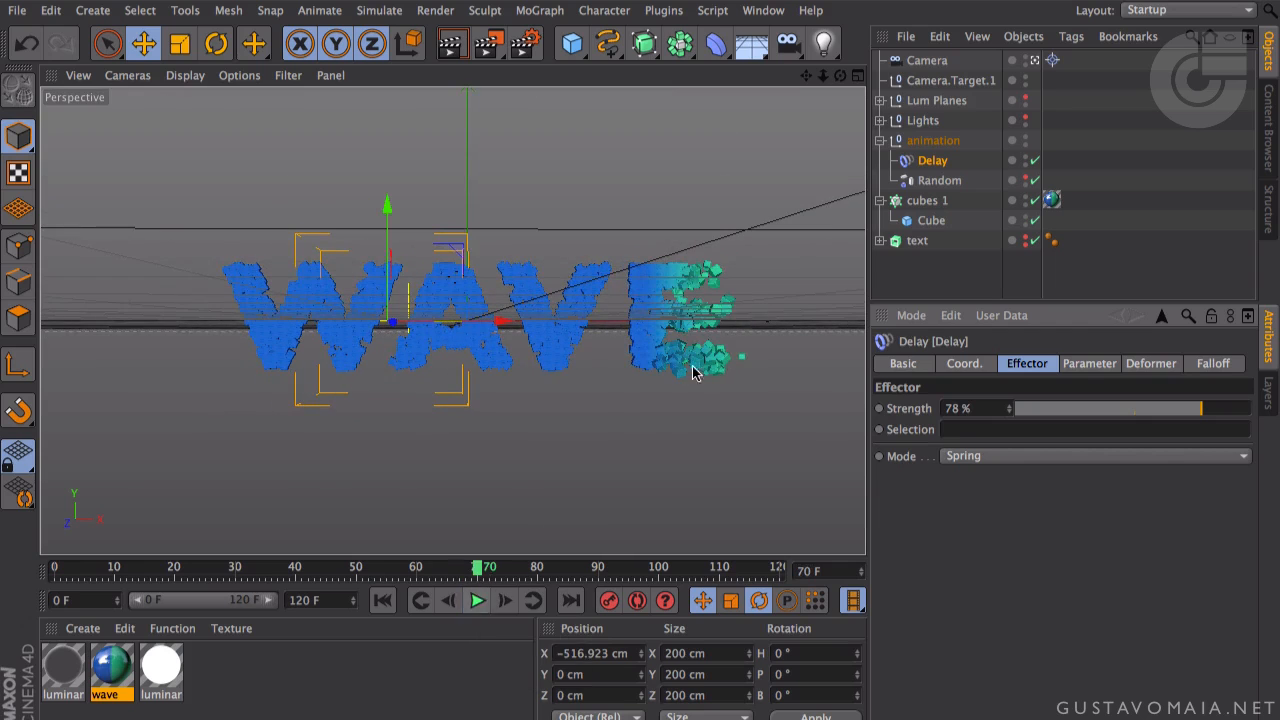
# - Move the Delay effector out of the animation null to the top of the hierarchy and replay from the start
pyautogui.moveTo(928, 178); pyautogui.dragTo(942, 55)
pyautogui.click(383, 601)
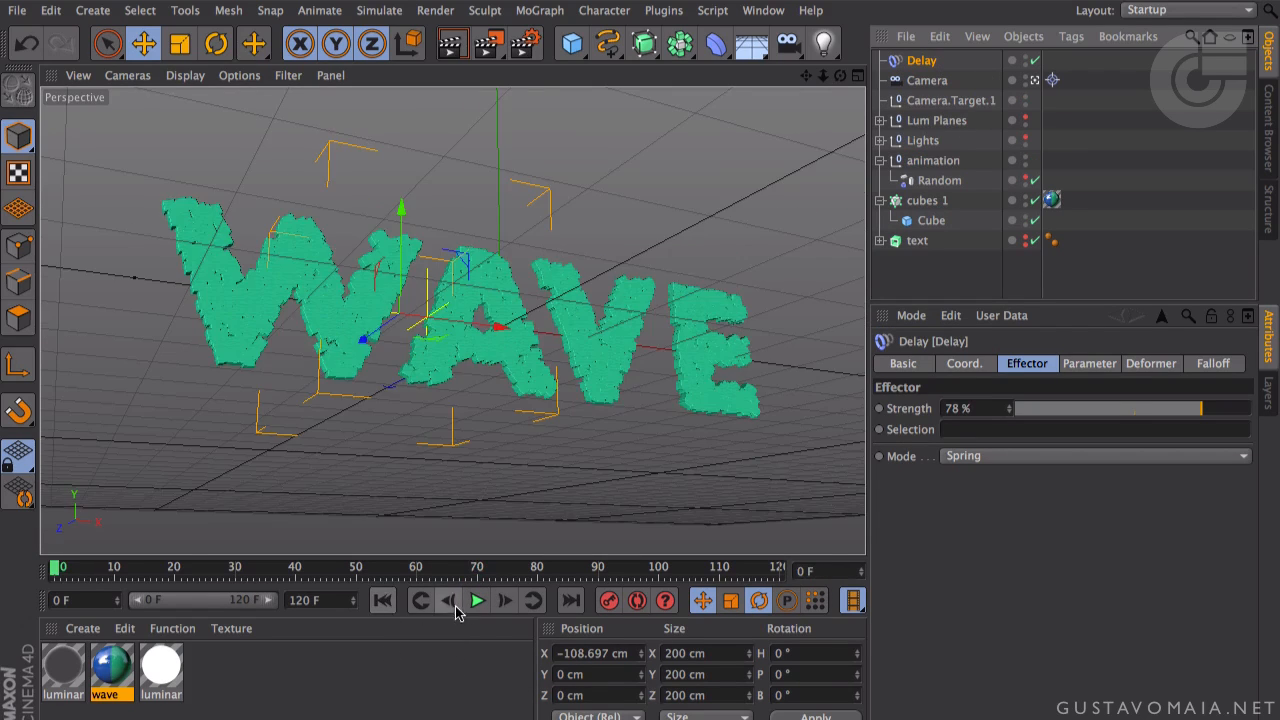
pyautogui.click(477, 600)
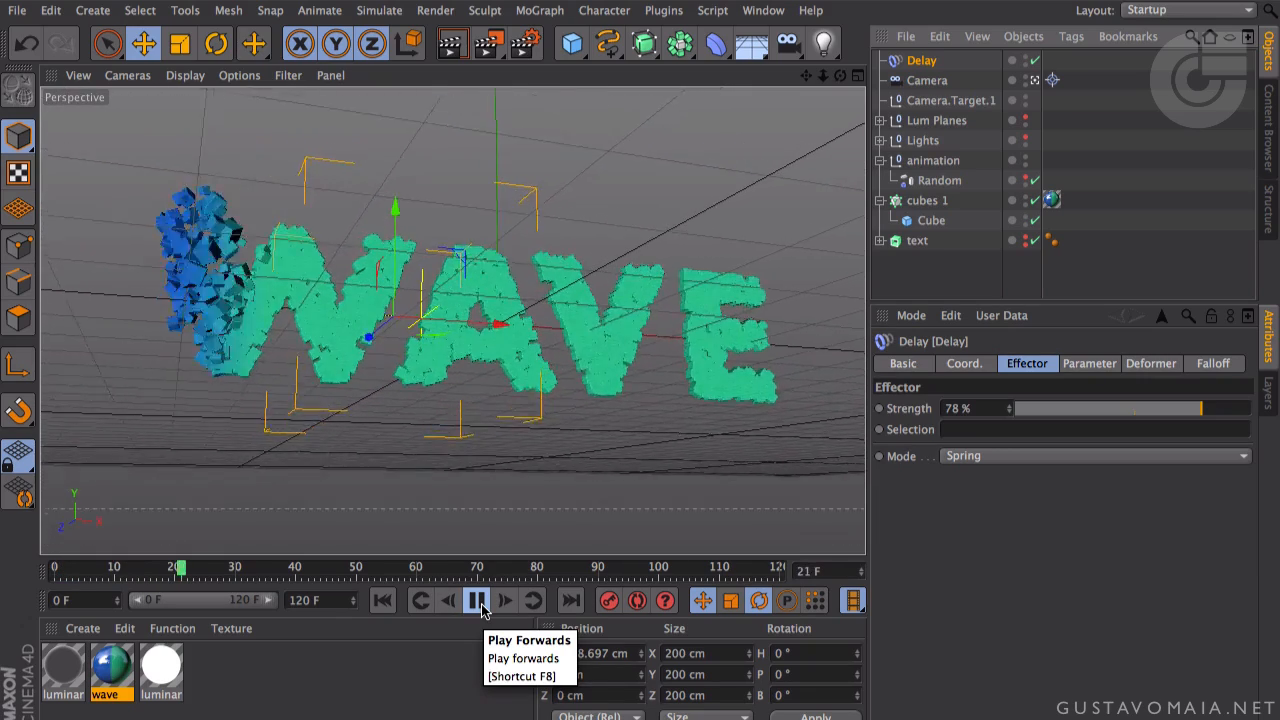
pyautogui.click(478, 602)
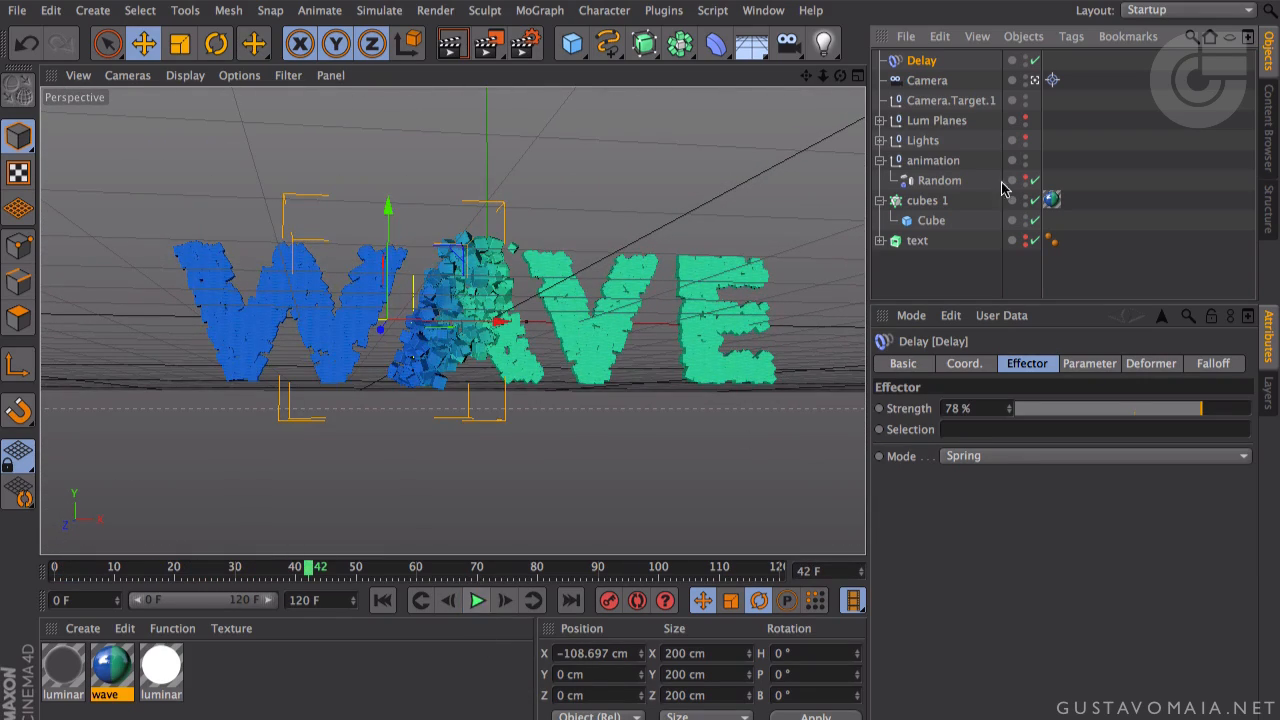
# - Set the Random effector's Z position parameter to 370 cm and play the animation from the start
pyautogui.click(953, 183)
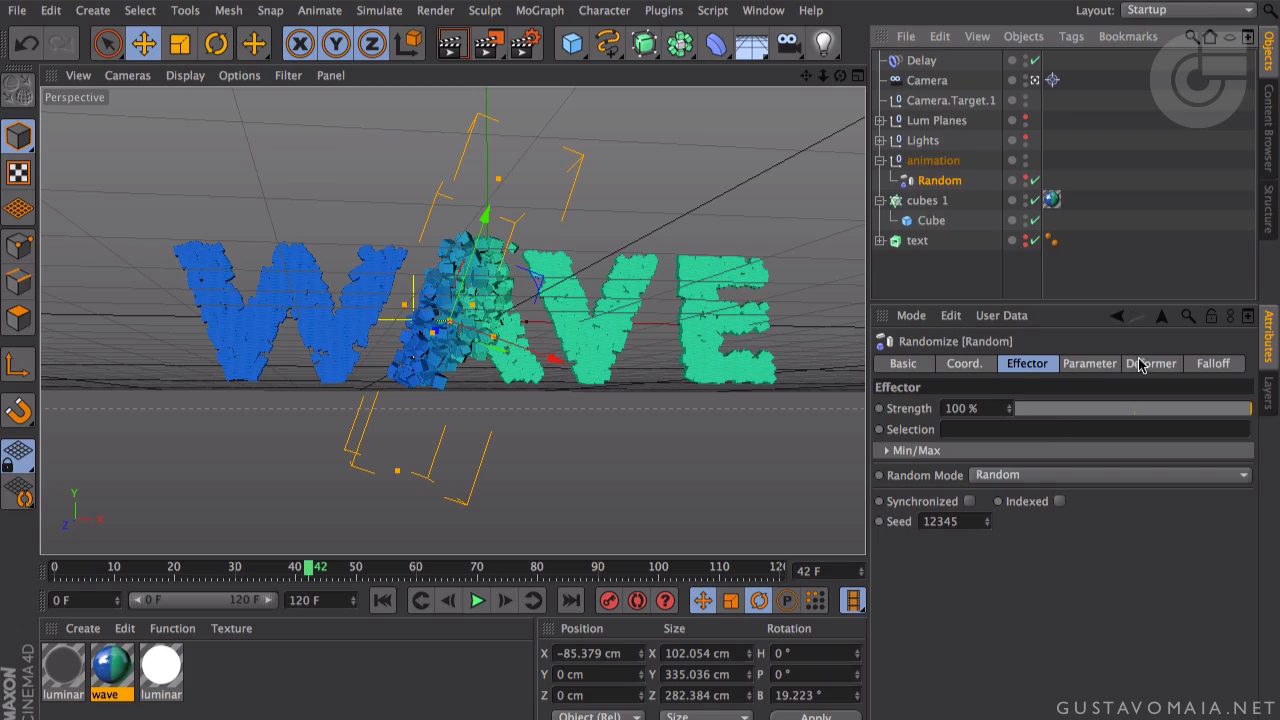
pyautogui.click(1084, 366)
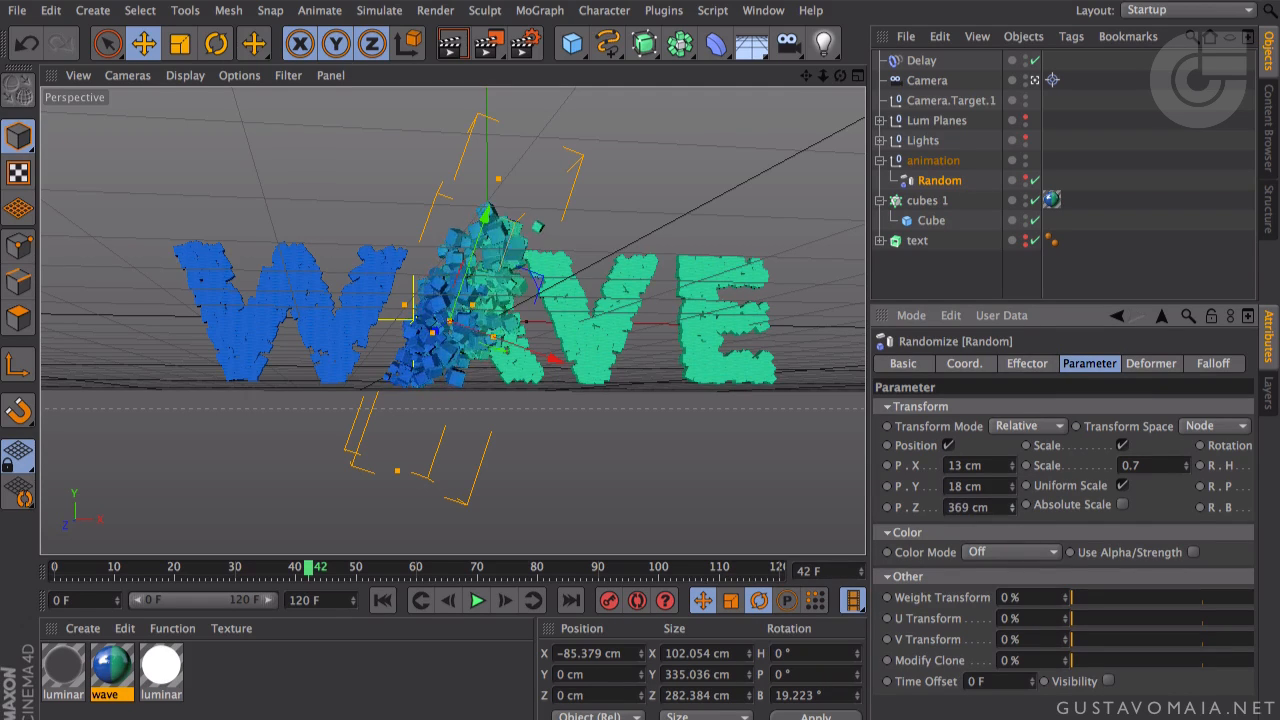
pyautogui.click(1011, 503)
pyautogui.click(382, 600)
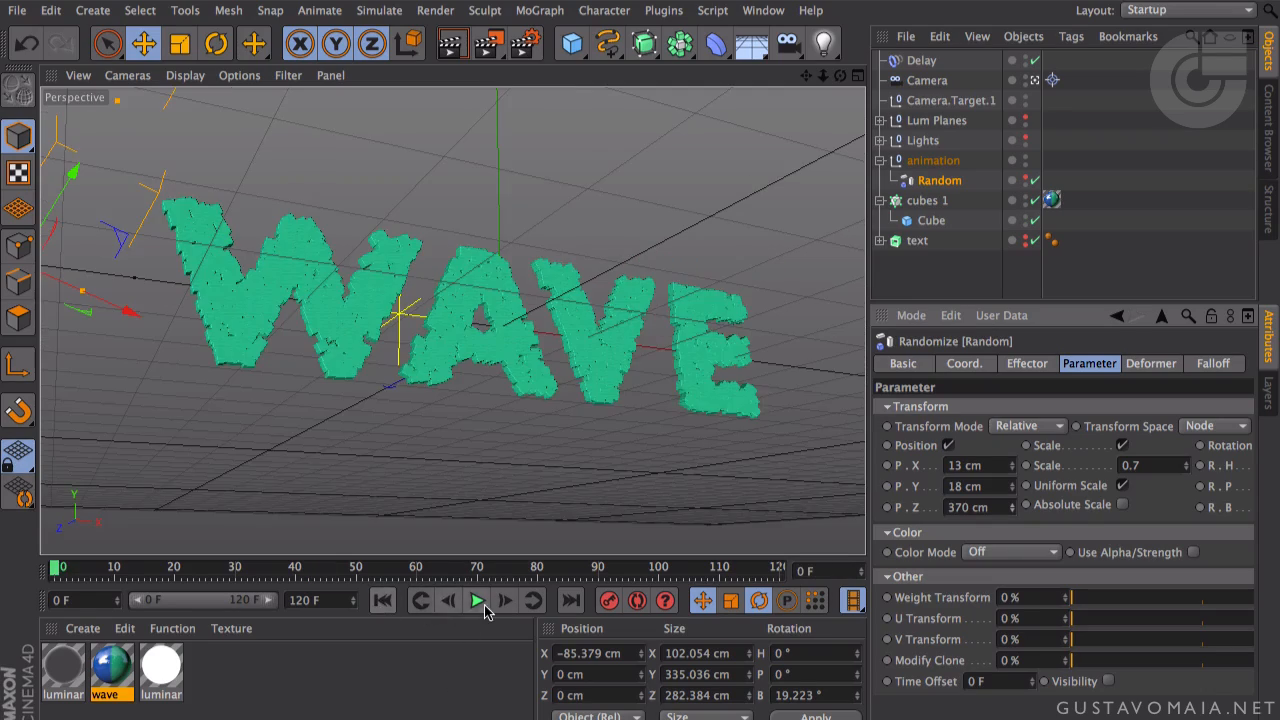
pyautogui.click(477, 600)
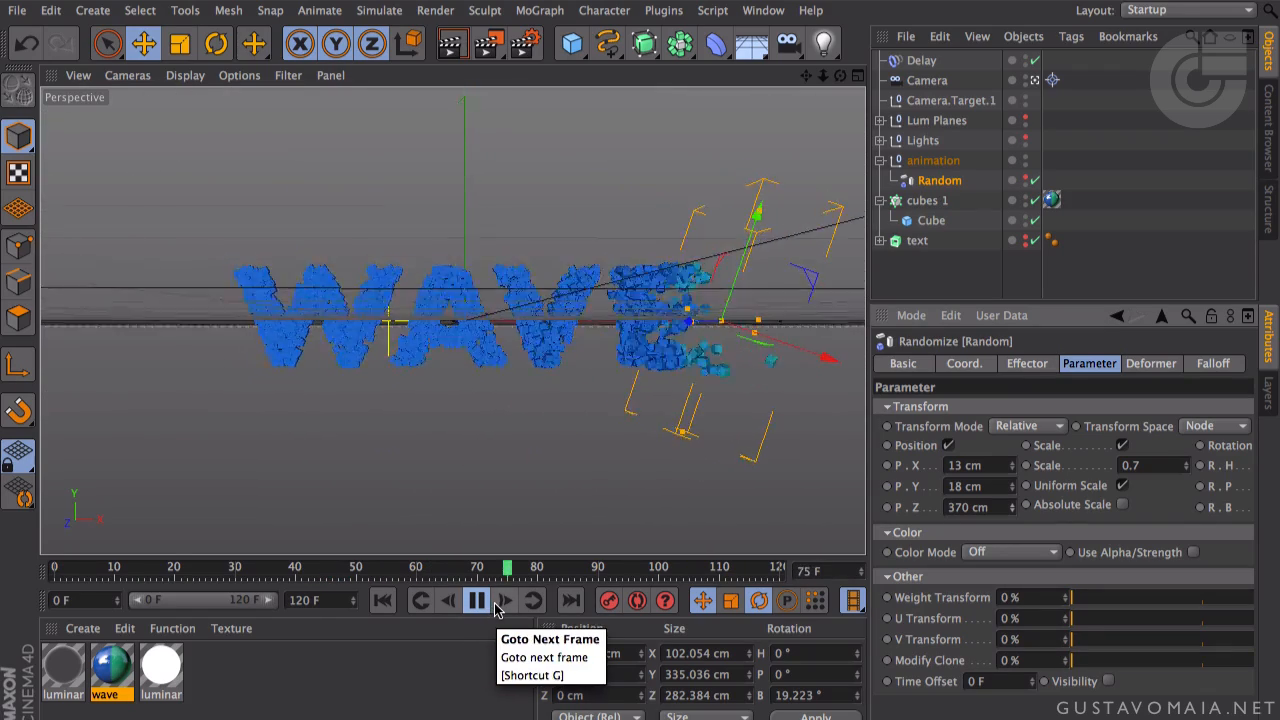
# - Set the Random effector's Z position parameter to 331 cm and replay the animation, pausing at frame 46
pyautogui.moveTo(1012, 507); pyautogui.dragTo(1012, 515)
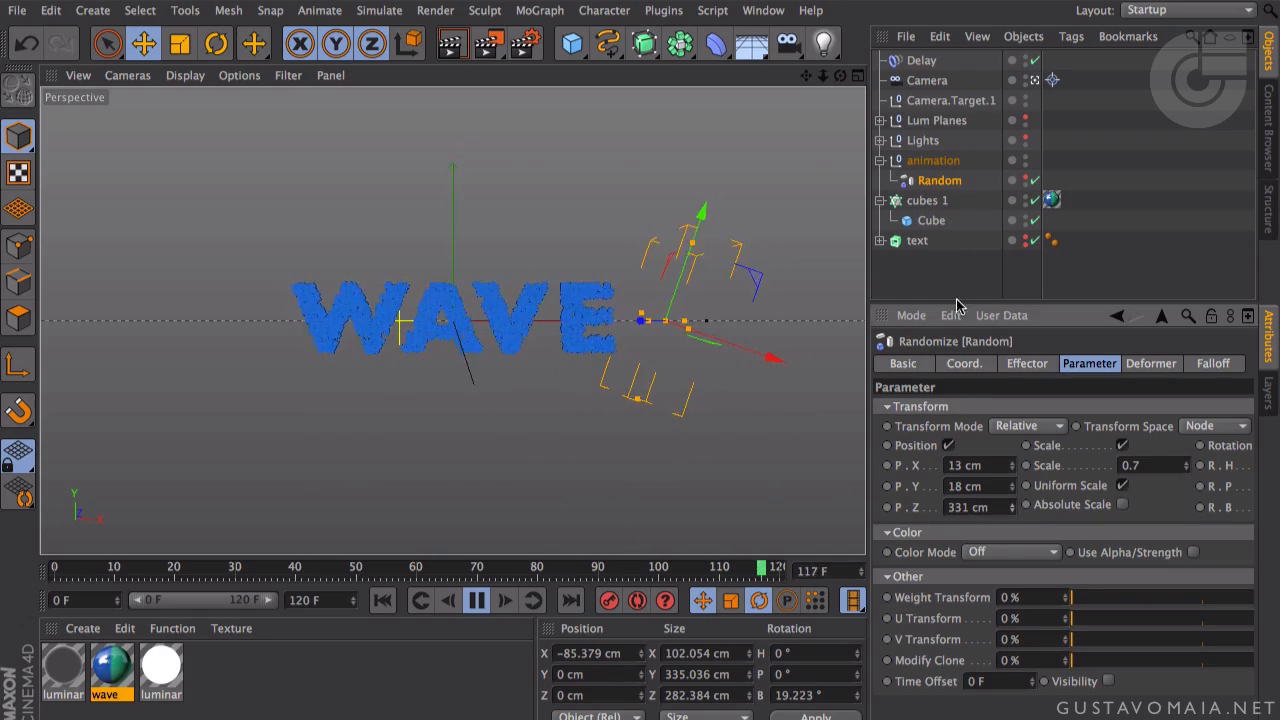
pyautogui.doubleClick(958, 507)
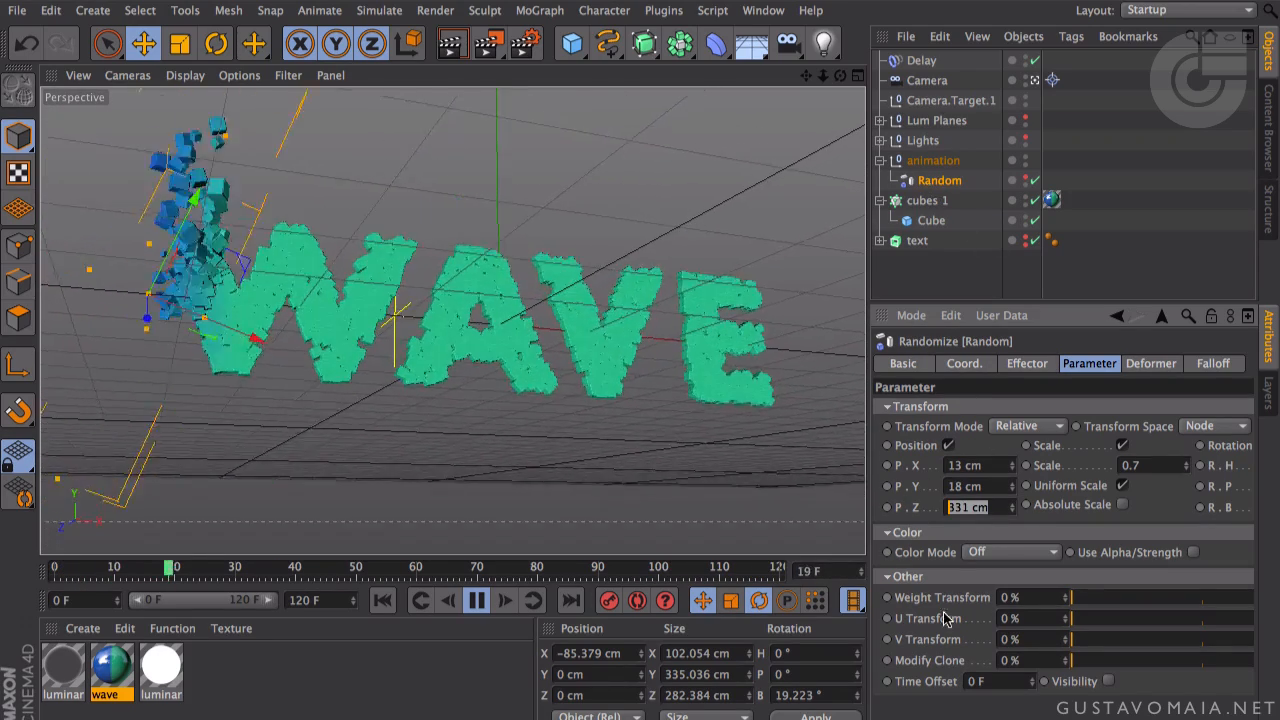
pyautogui.click(934, 183)
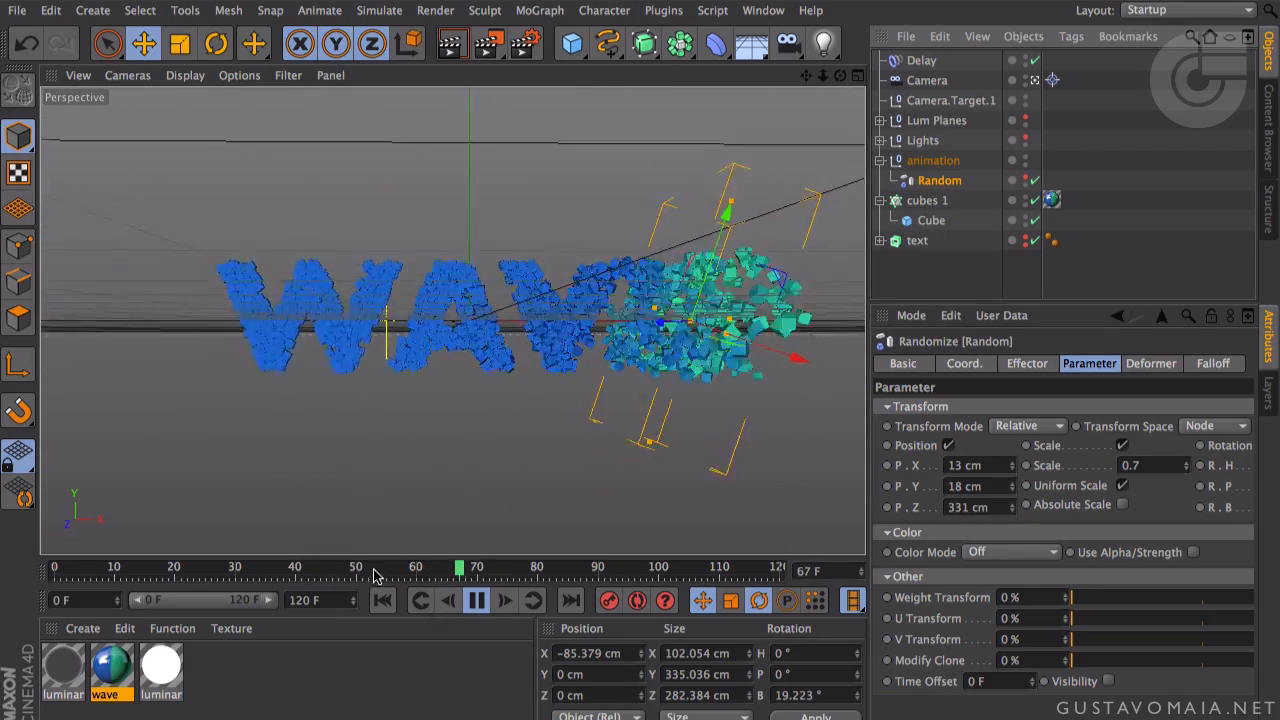
pyautogui.click(382, 599)
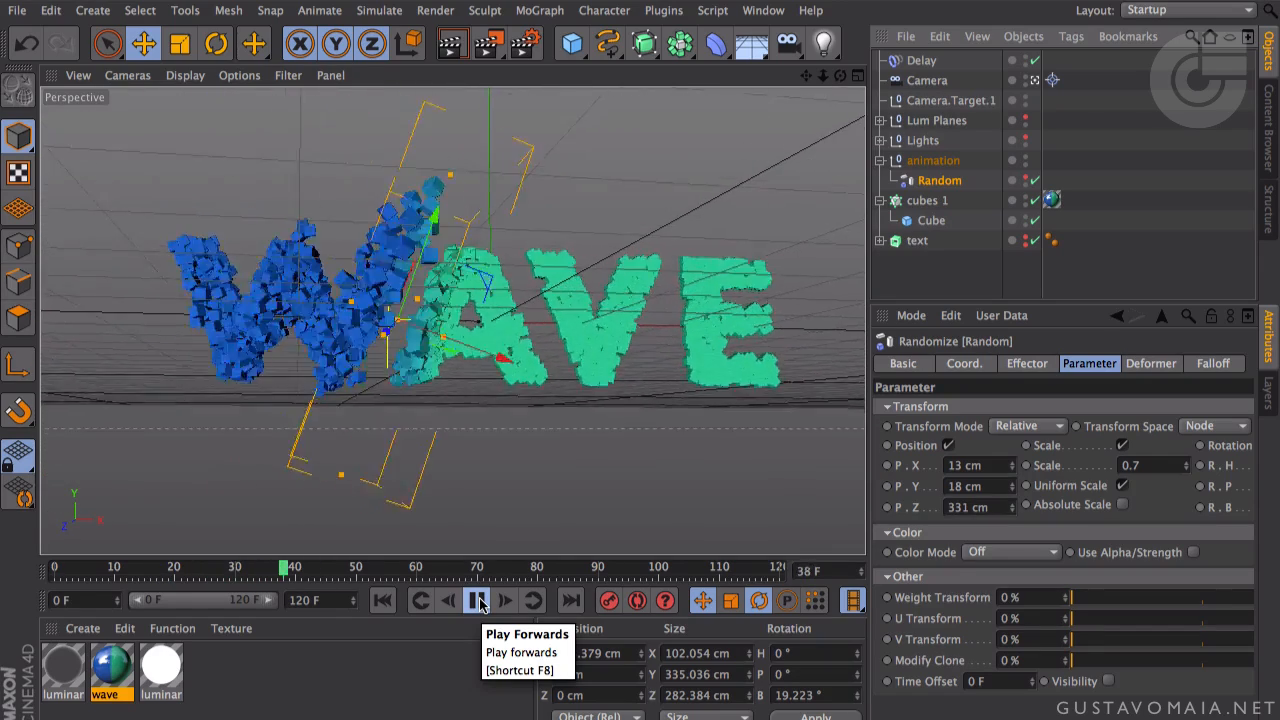
pyautogui.click(478, 600)
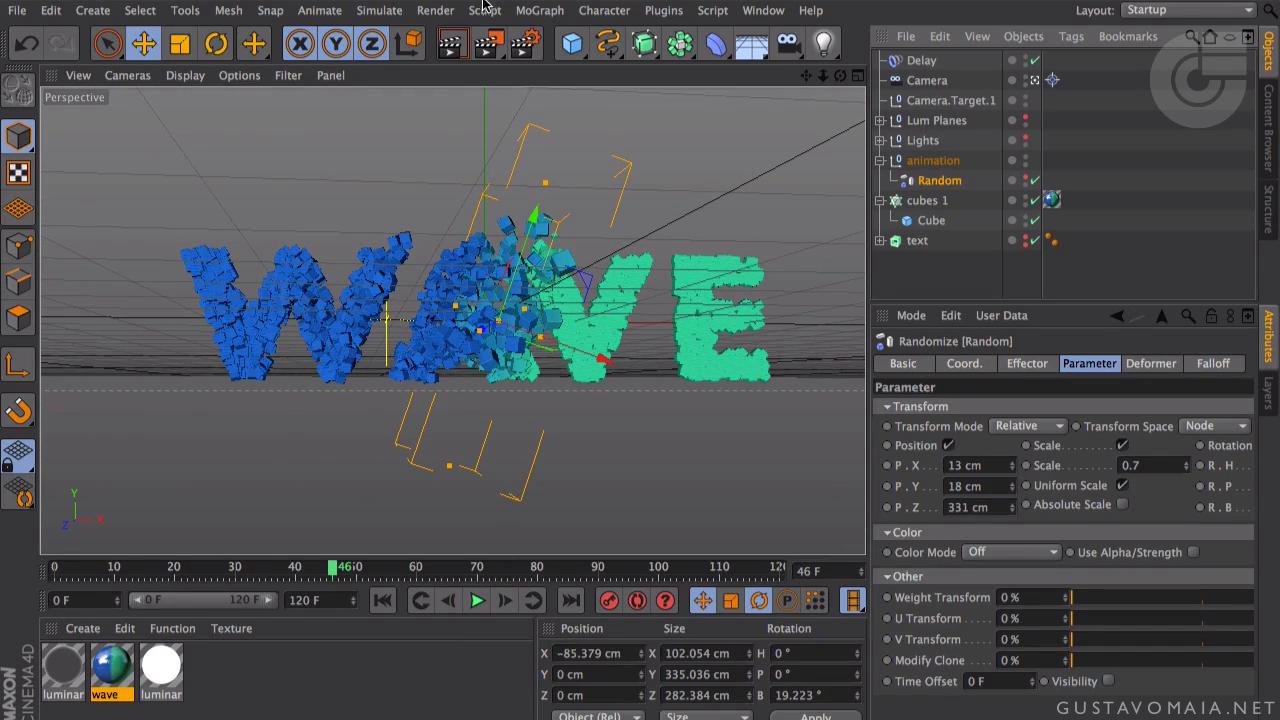
# - Enable Ambient Occlusion and Global Illumination in the render settings and compare preview renders of frame 46 with and without them
pyautogui.click(460, 48)
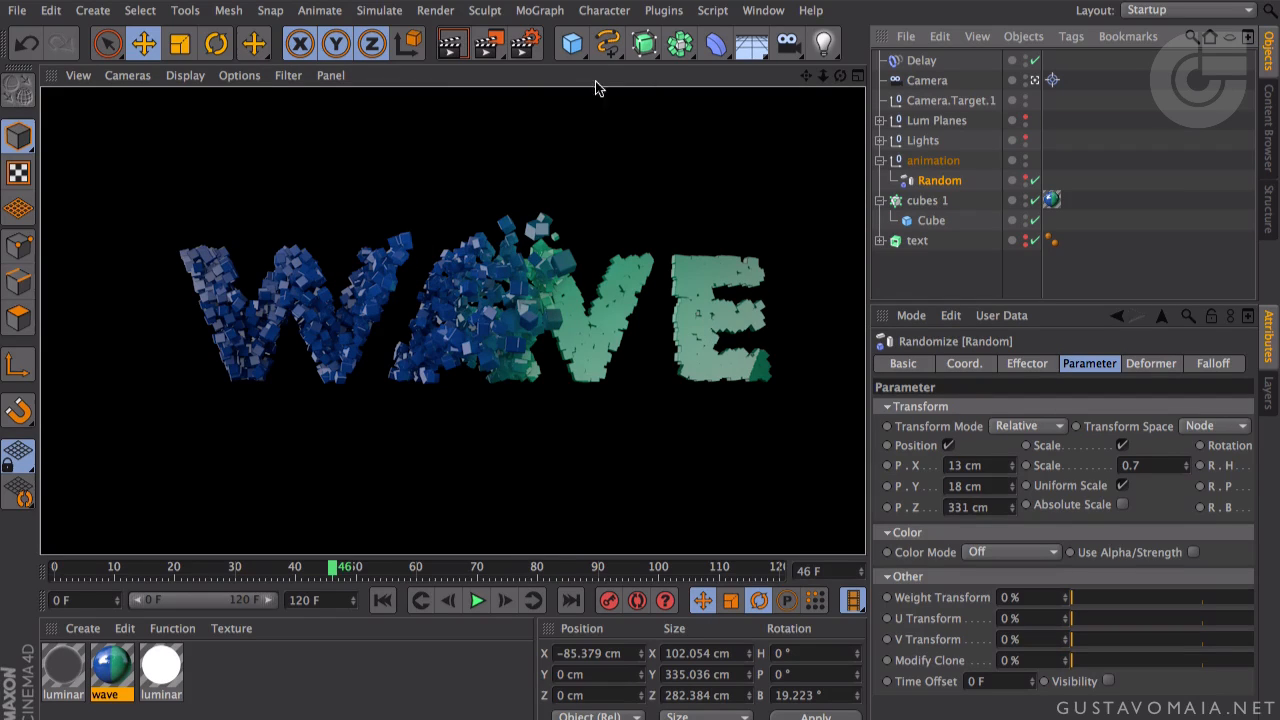
pyautogui.click(527, 45)
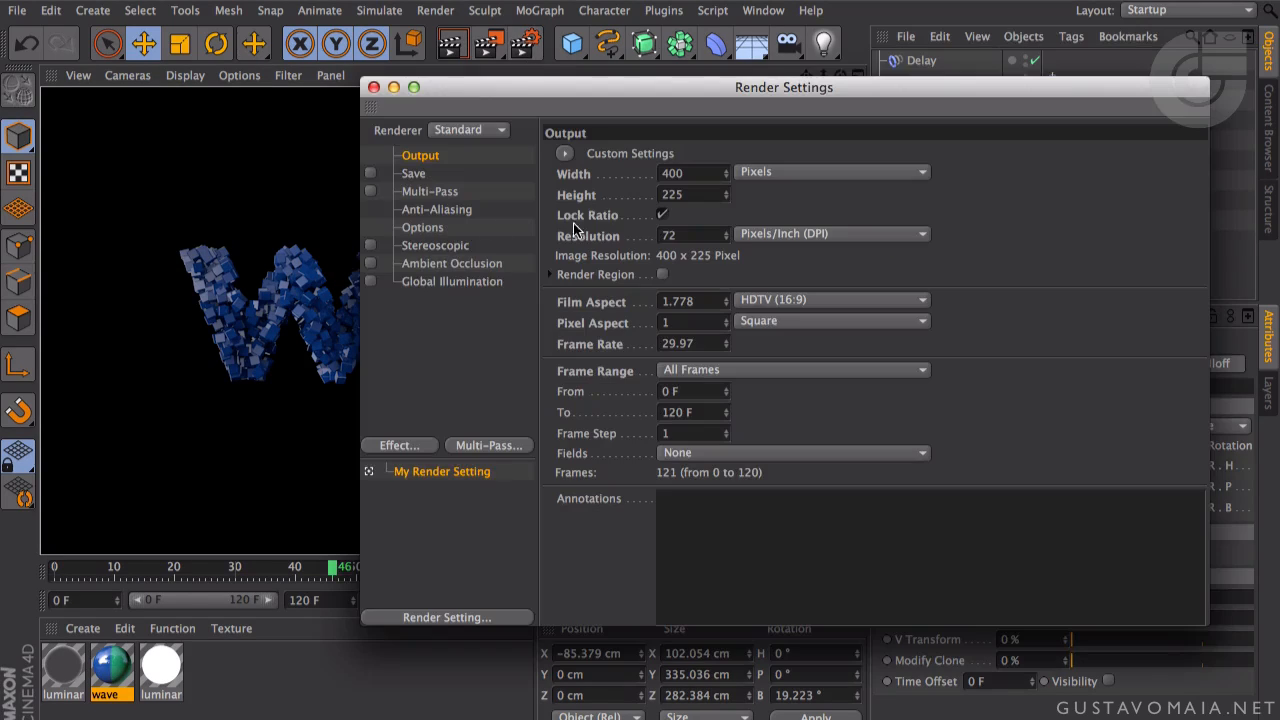
pyautogui.click(371, 264)
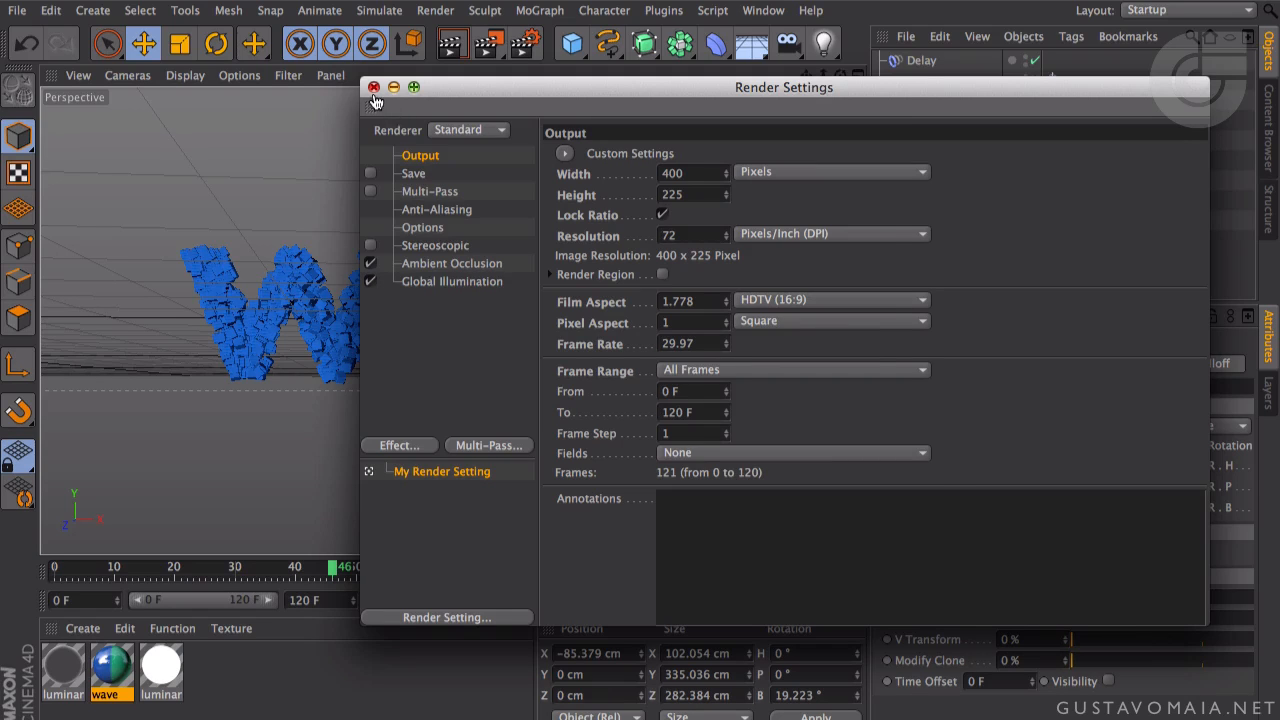
pyautogui.click(373, 87)
pyautogui.click(450, 43)
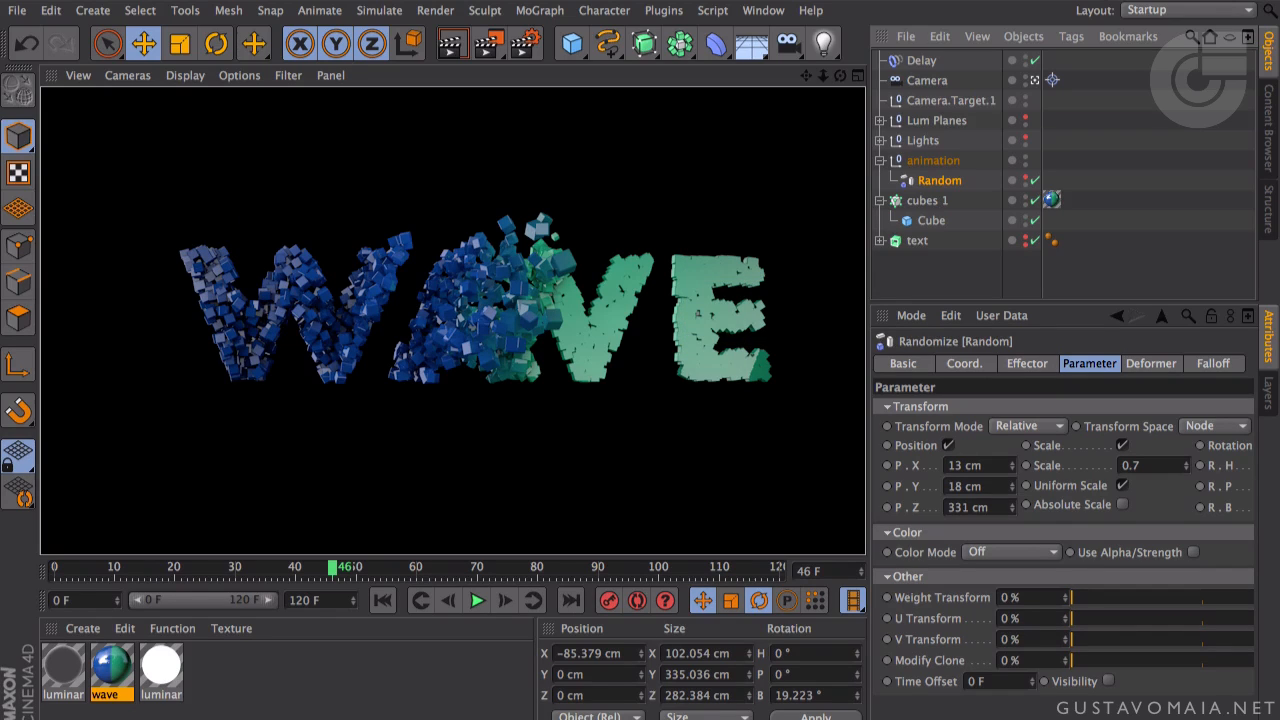
# - Play on to frame 57, render a preview there, and render it again with the Lum Planes null selected
pyautogui.click(477, 600)
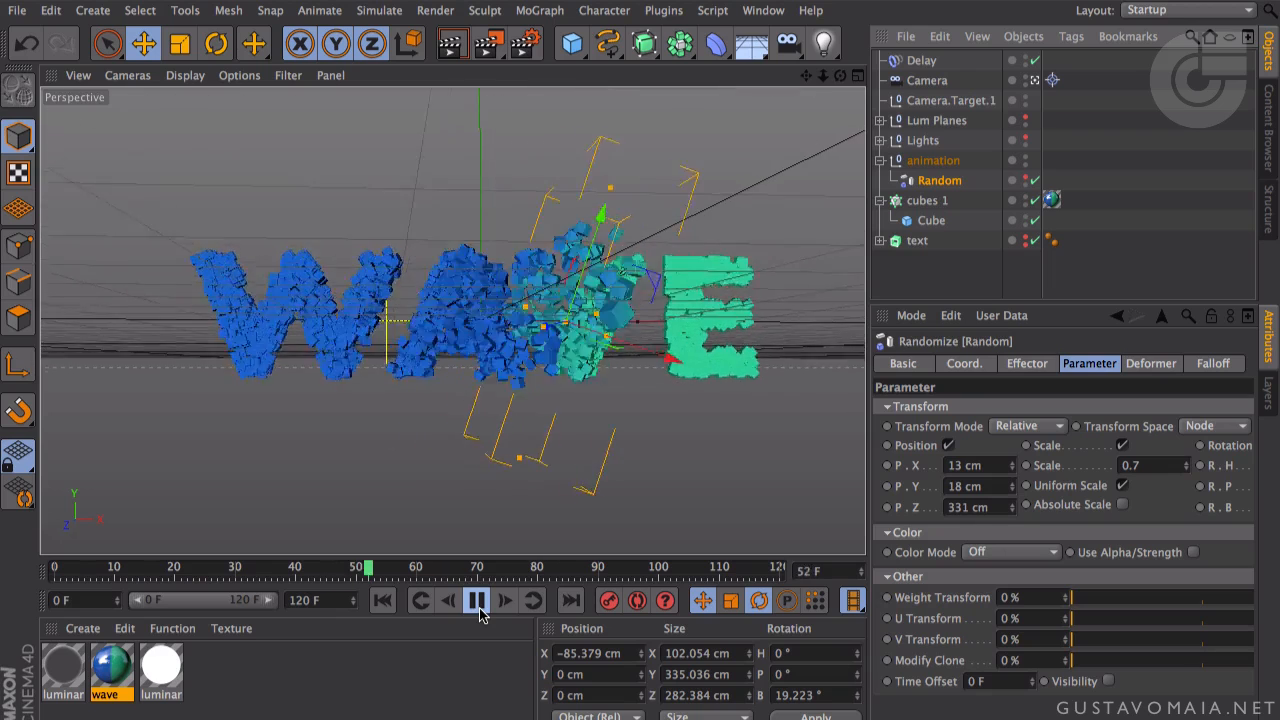
pyautogui.press('F8')
pyautogui.click(452, 50)
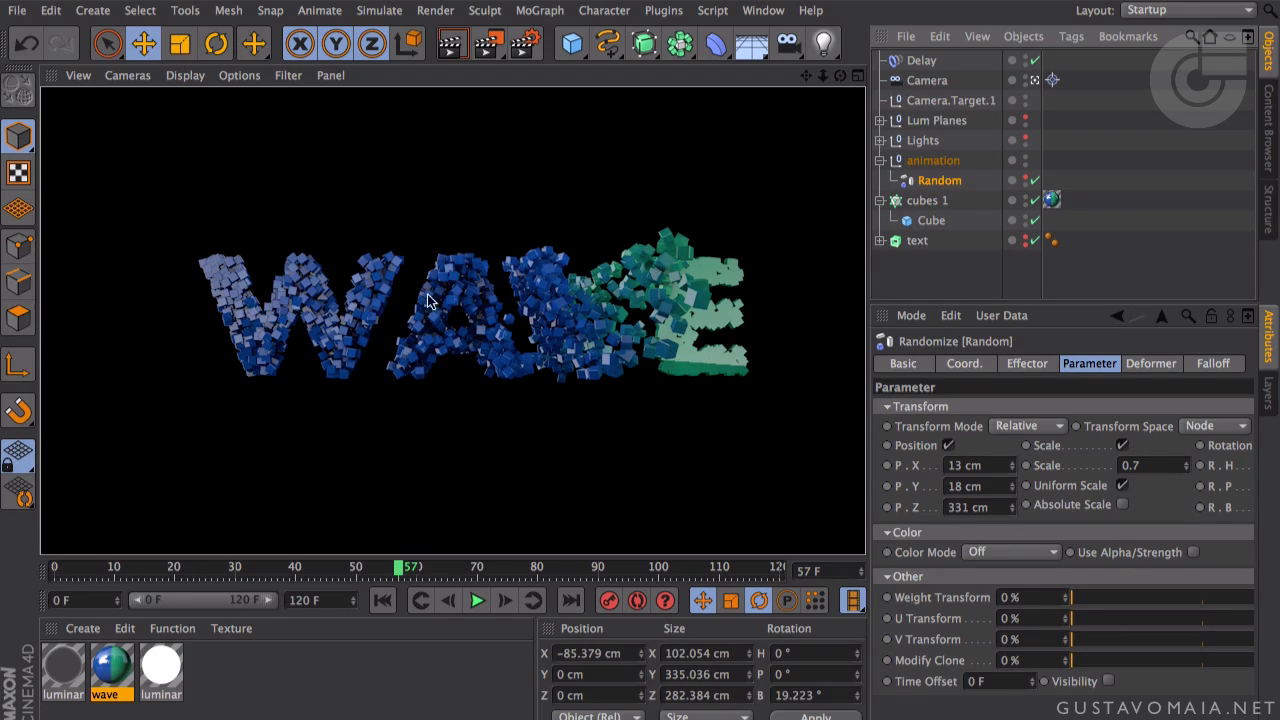
pyautogui.click(936, 121)
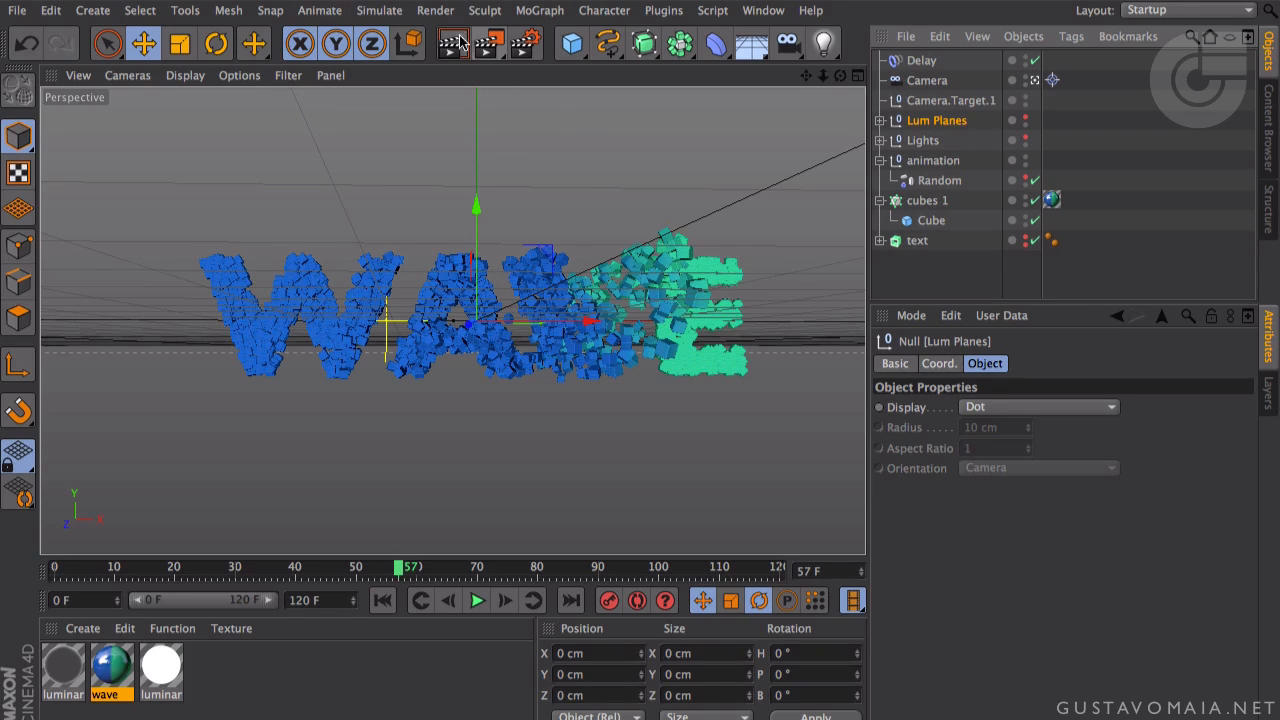
pyautogui.hotkey('ctrl', 'r')
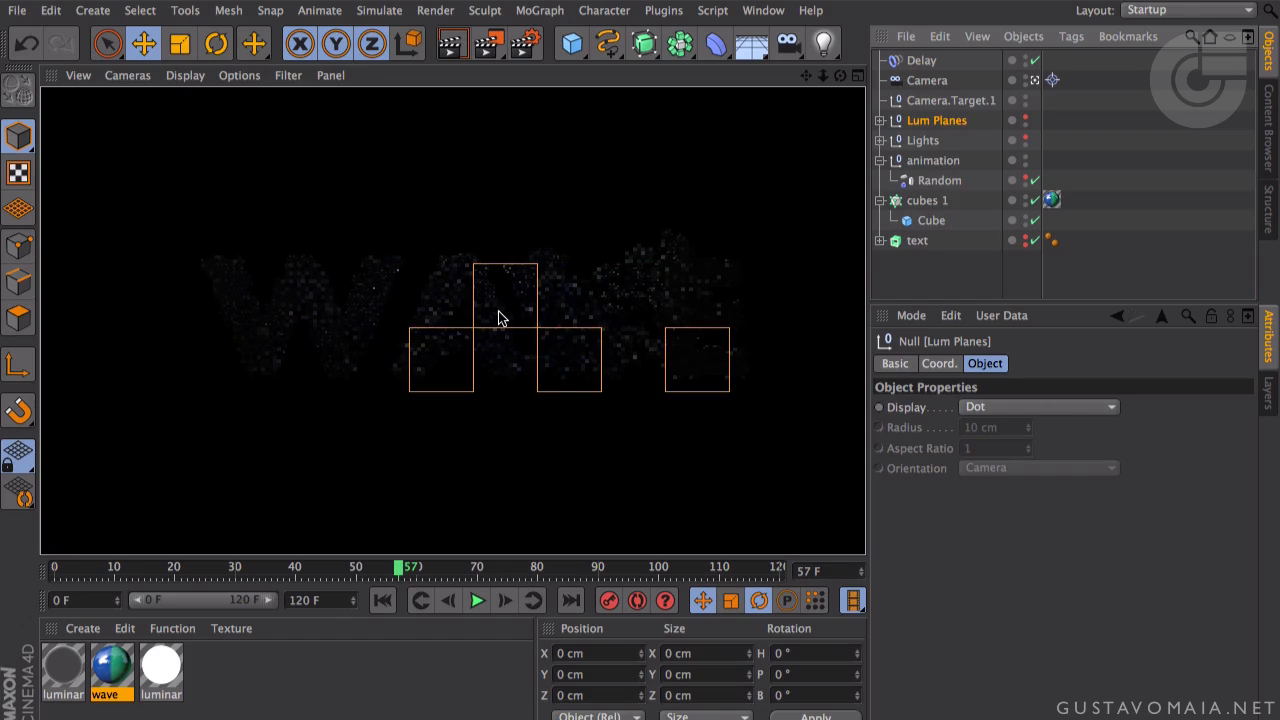
# - Interrupt the preview render by playing the animation with the cubes 1 cloner selected, and return to the first frame
pyautogui.click(477, 600)
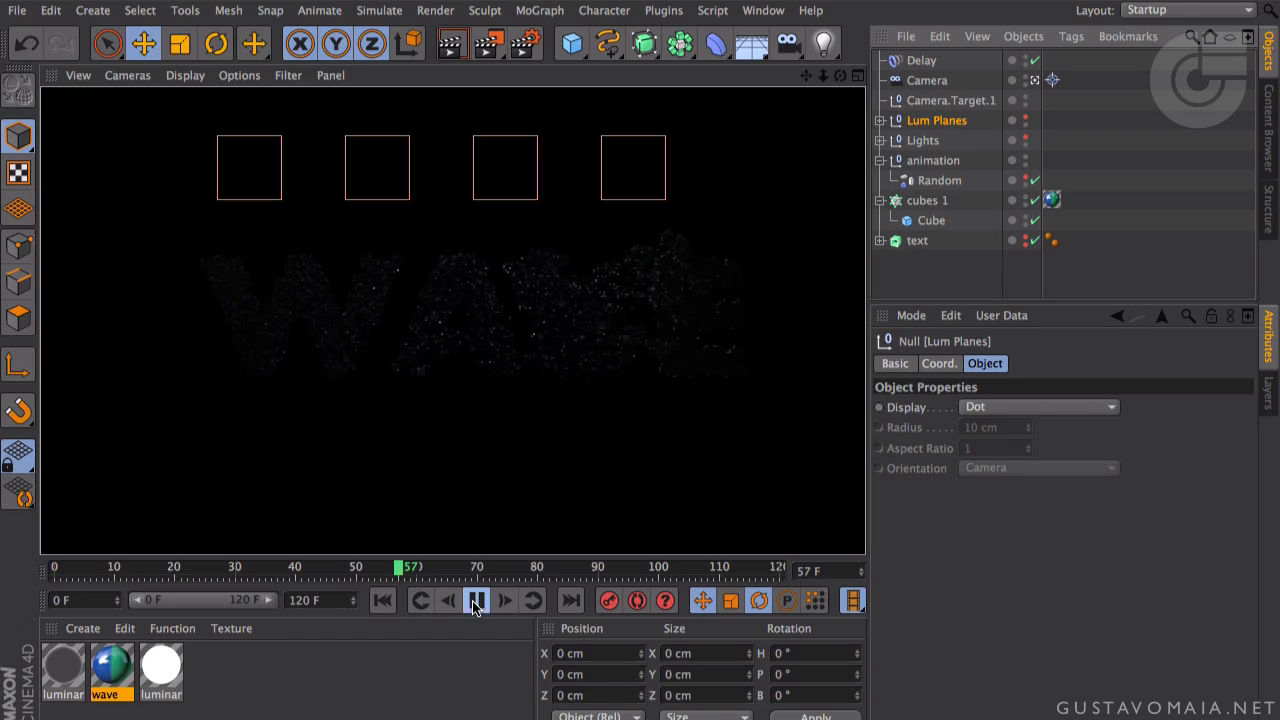
pyautogui.click(927, 200)
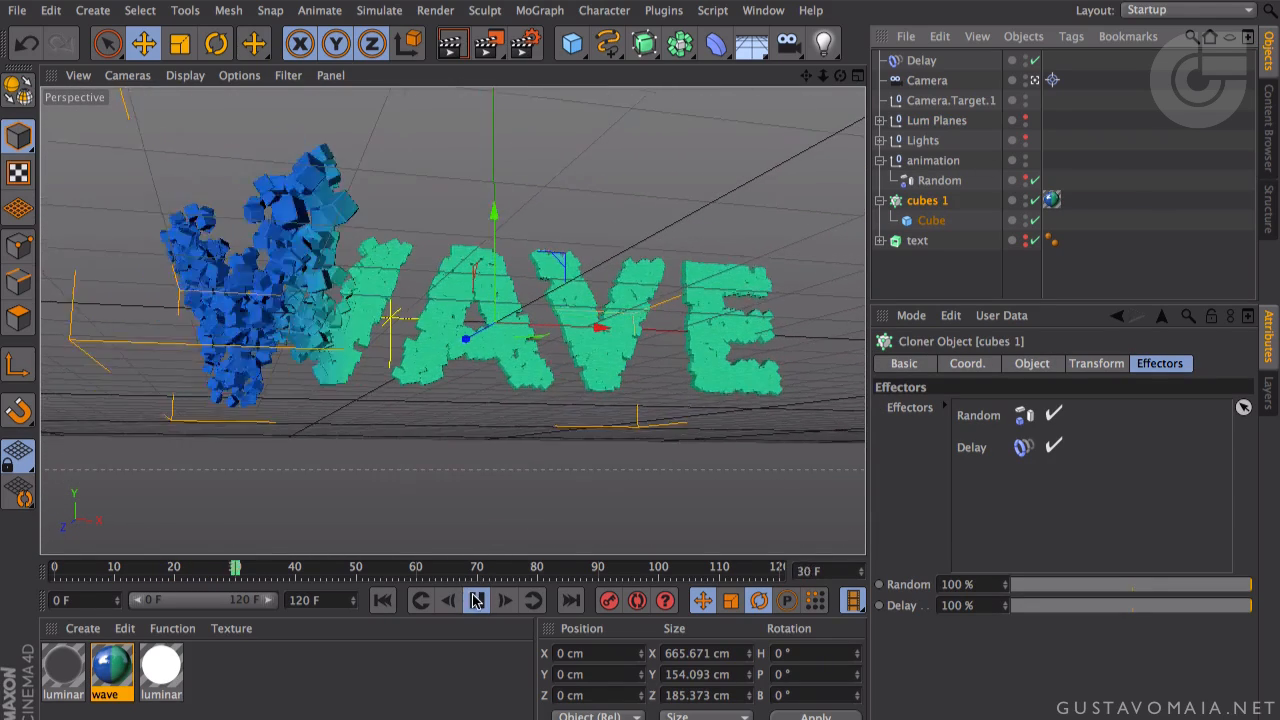
pyautogui.click(477, 600)
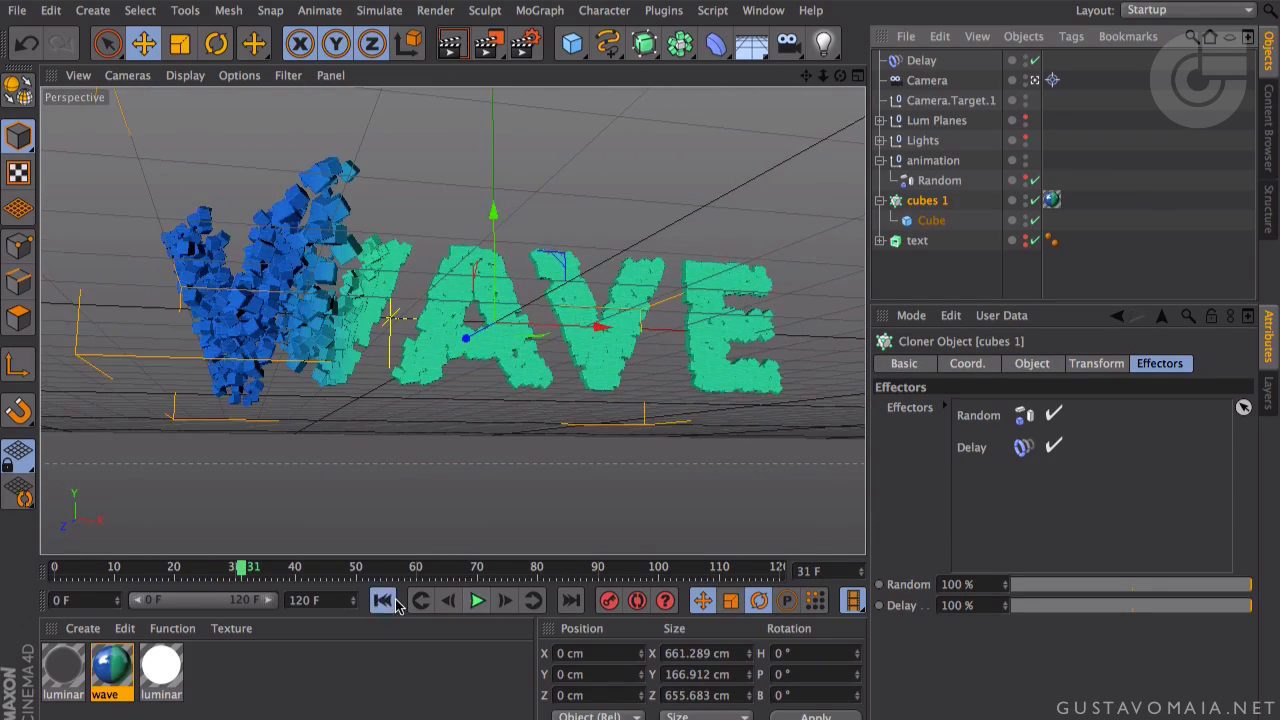
pyautogui.click(384, 600)
# - Collapse the cubes 1 cloner in the hierarchy and duplicate it directly beneath the original
pyautogui.click(880, 208)
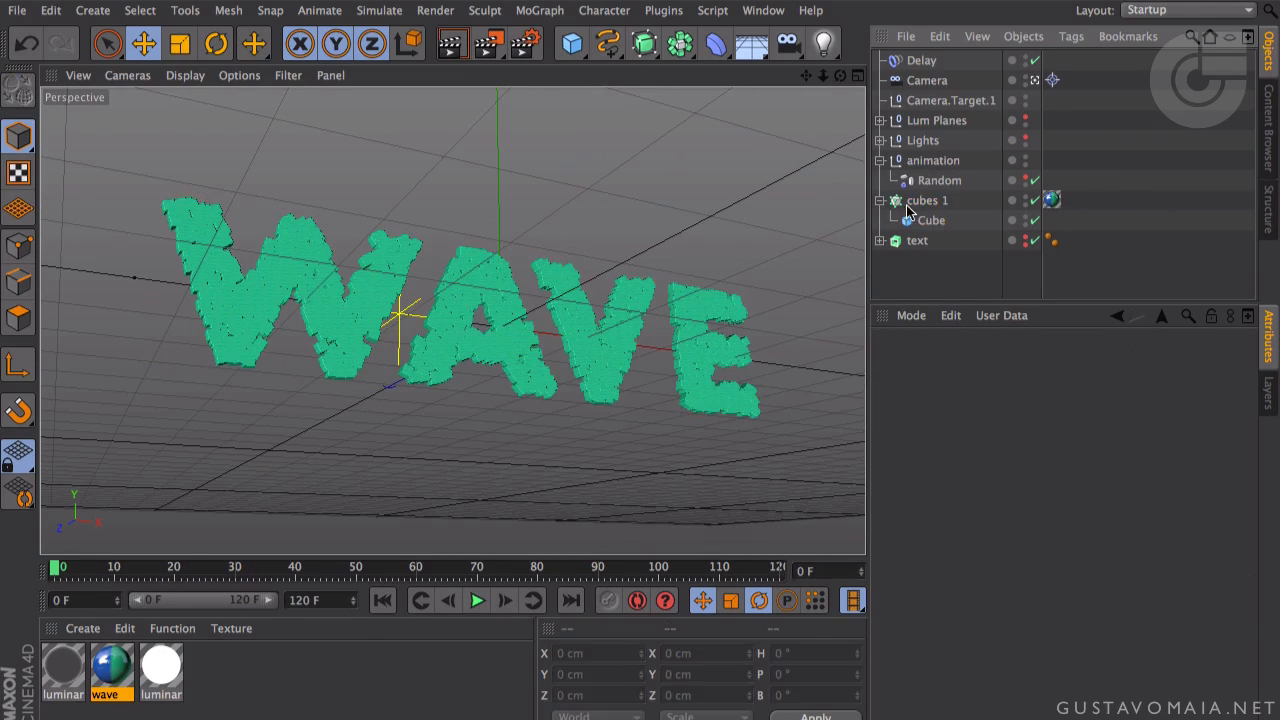
pyautogui.click(880, 203)
pyautogui.click(922, 201)
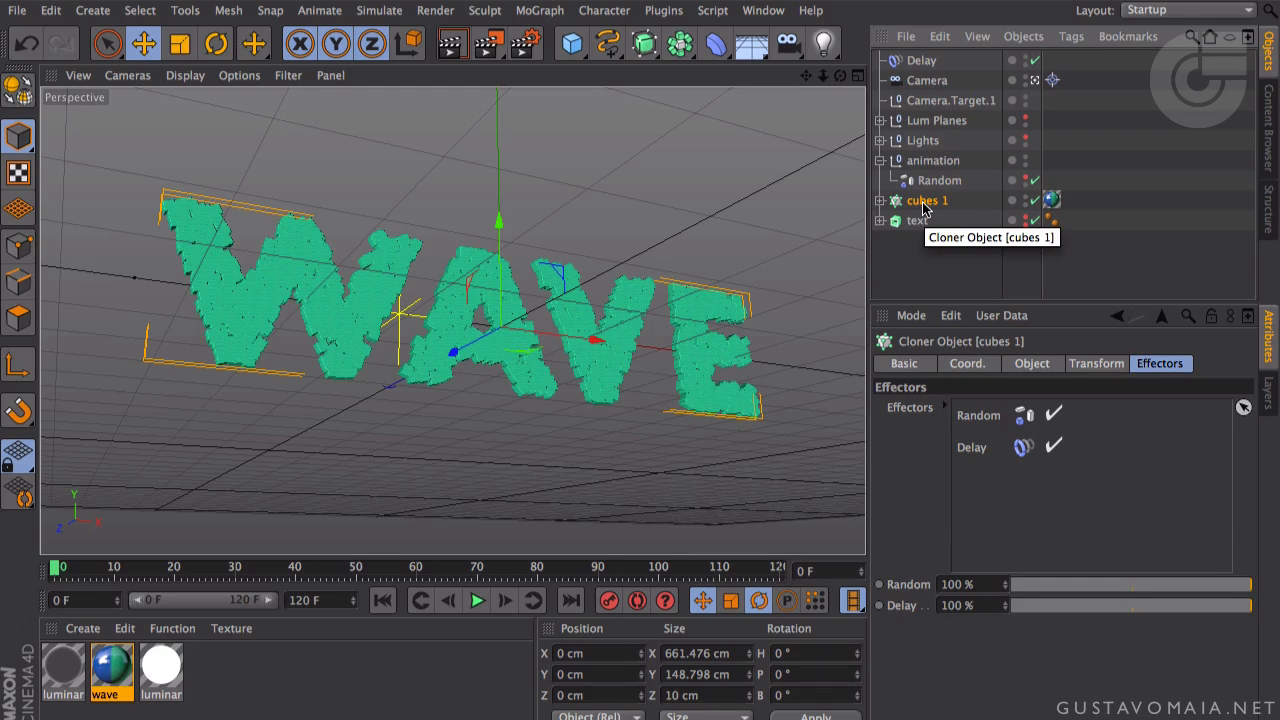
pyautogui.keyDown('ctrl'); pyautogui.moveTo(924, 213); pyautogui.dragTo(913, 223); pyautogui.keyUp('ctrl')
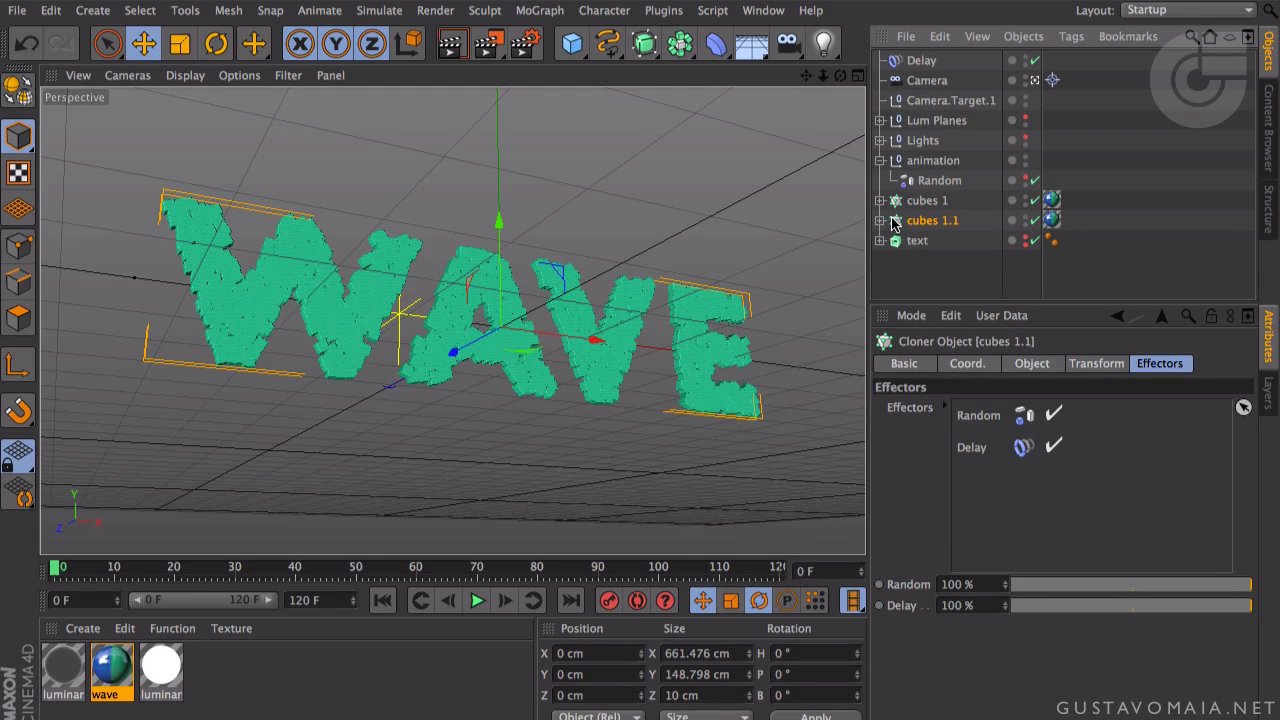
# - Set the X, Y and Z size of the Cube inside the cubes 1.1 cloner to 5 cm each
pyautogui.click(880, 220)
pyautogui.click(930, 240)
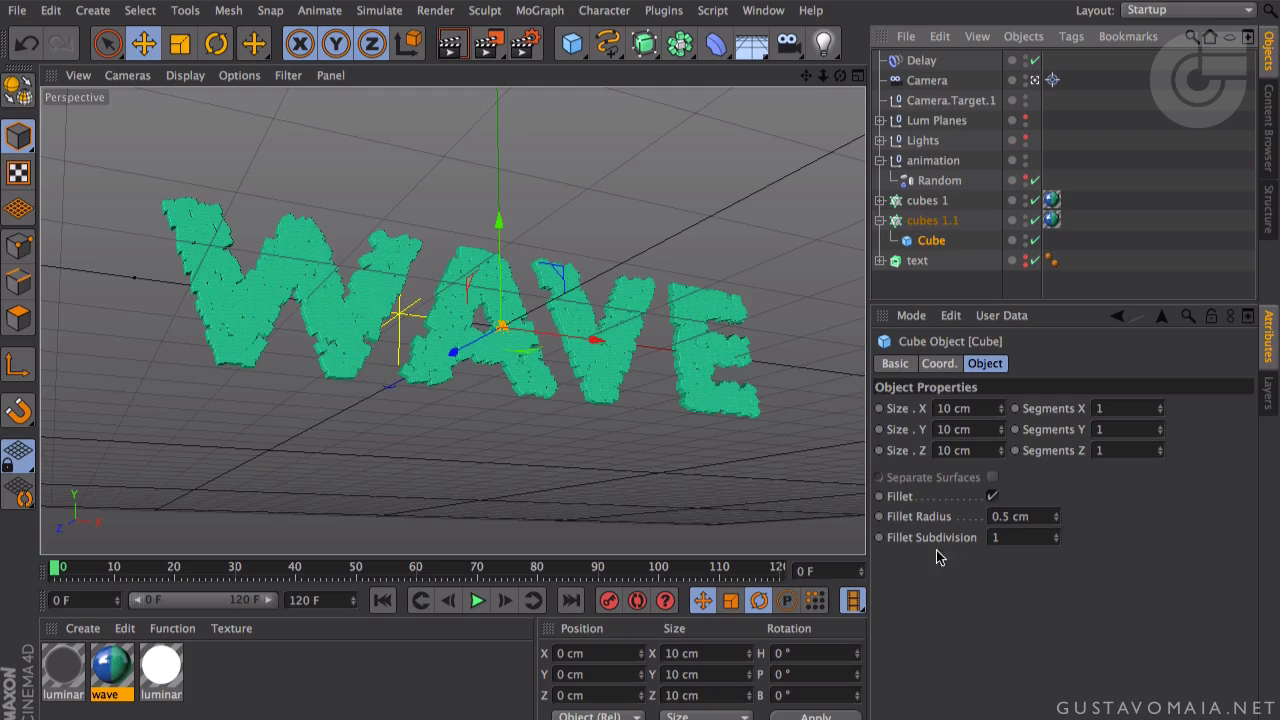
pyautogui.click(972, 408)
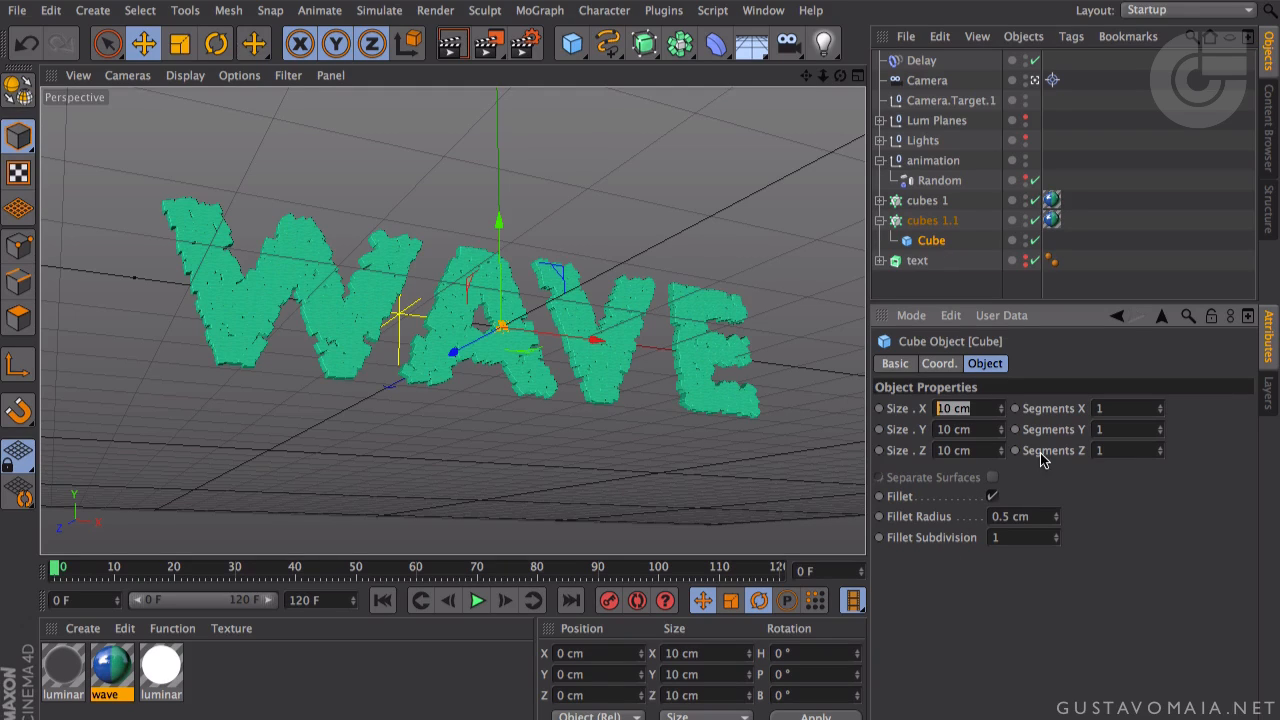
pyautogui.press('Tab')
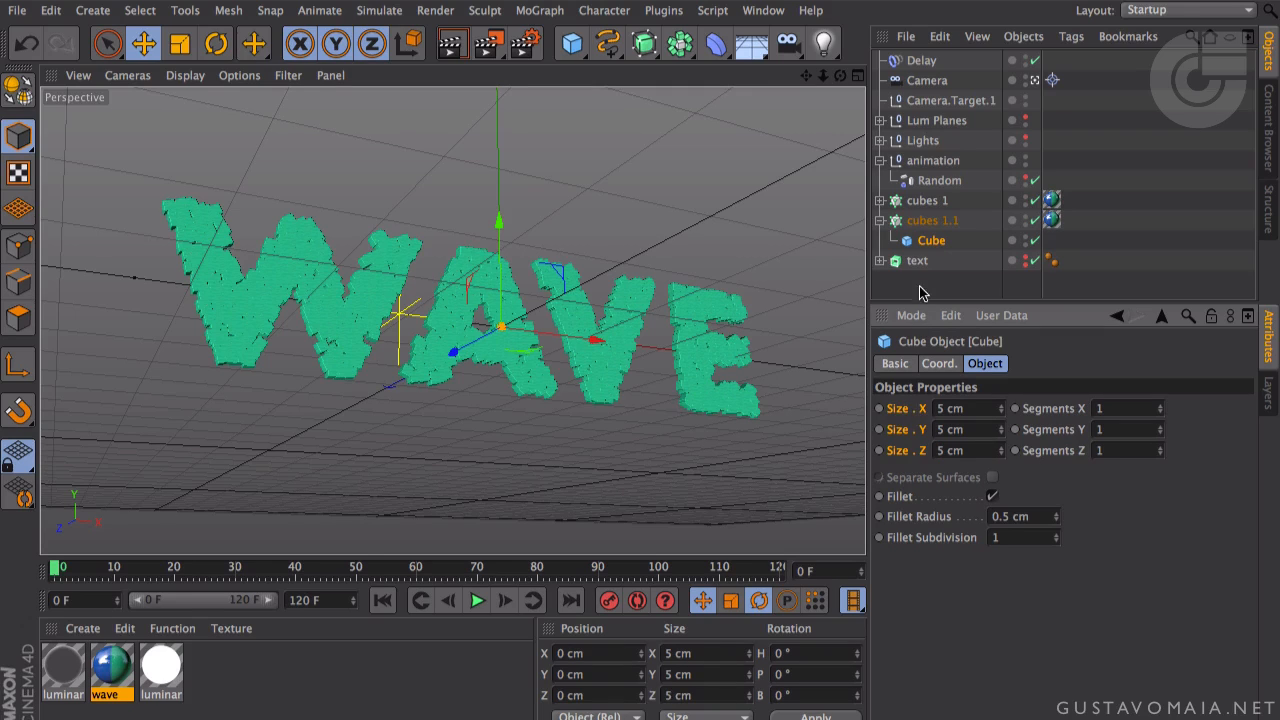
# - Set the distribution seed of the cubes 1.1 cloner to 99987
pyautogui.click(928, 226)
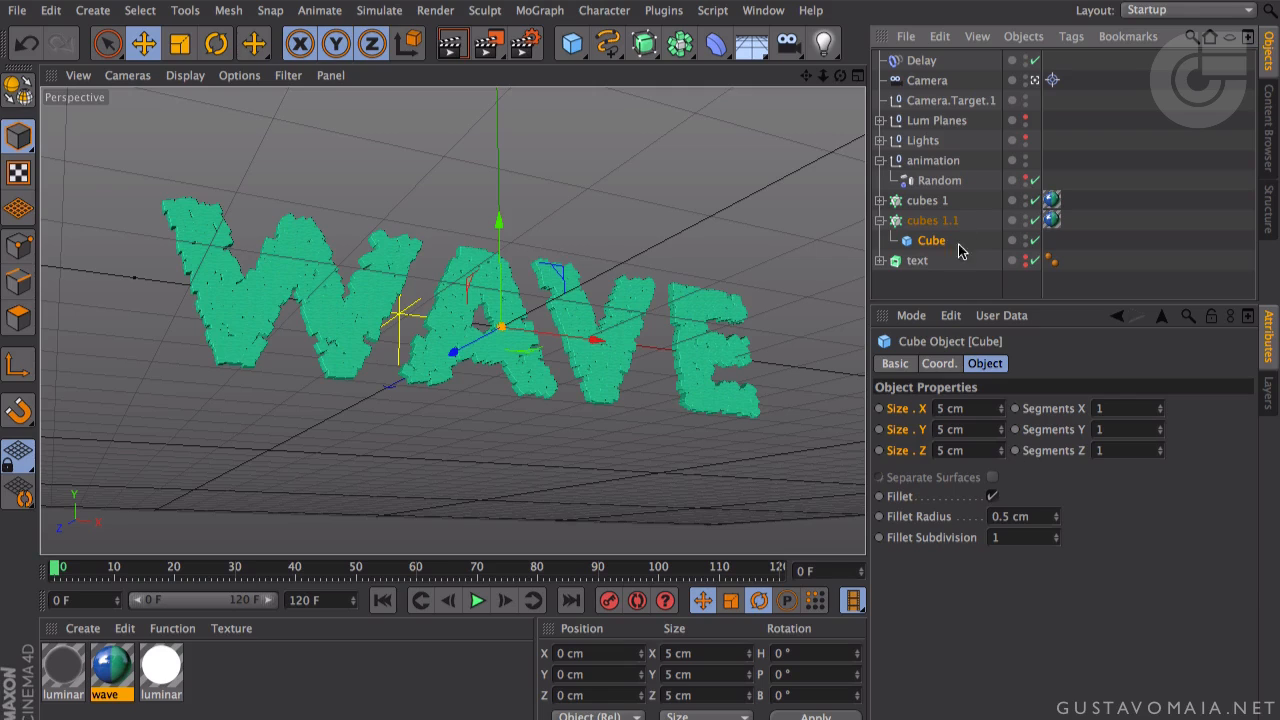
pyautogui.click(948, 224)
pyautogui.click(1033, 364)
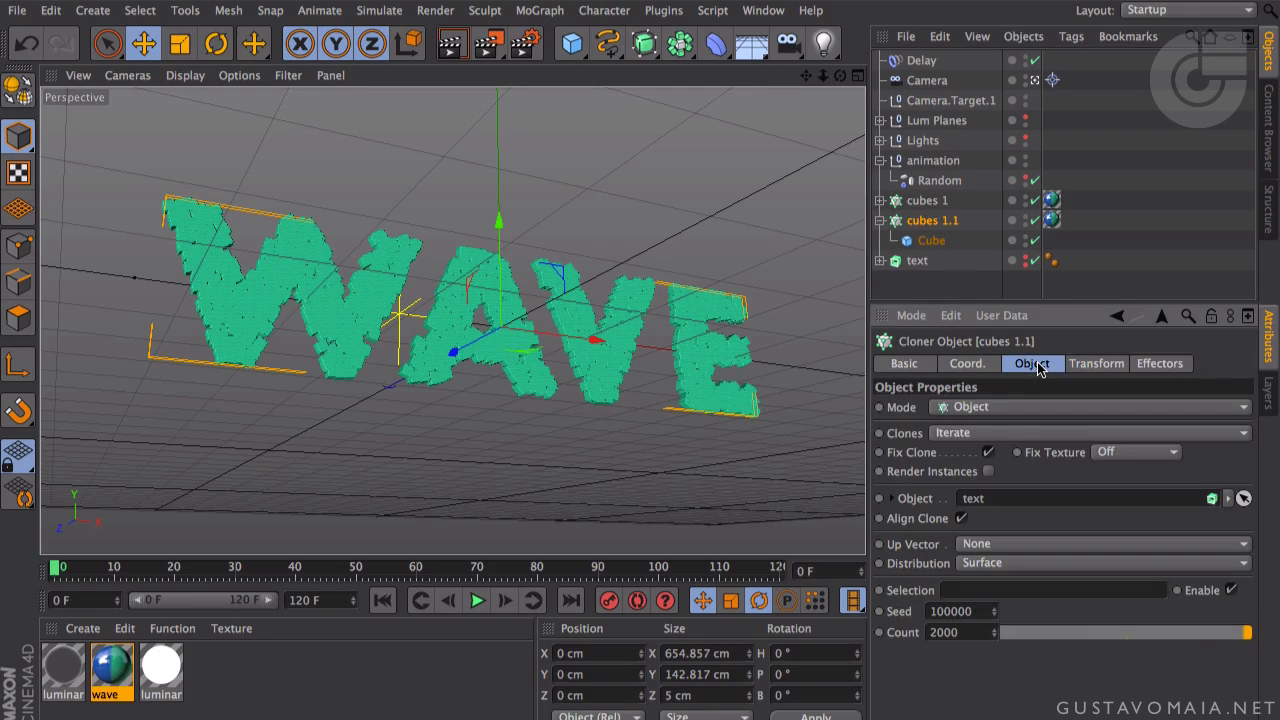
pyautogui.click(994, 616)
pyautogui.click(995, 618)
pyautogui.click(995, 618)
pyautogui.click(995, 618)
pyautogui.click(995, 618)
pyautogui.click(995, 618)
pyautogui.click(995, 618)
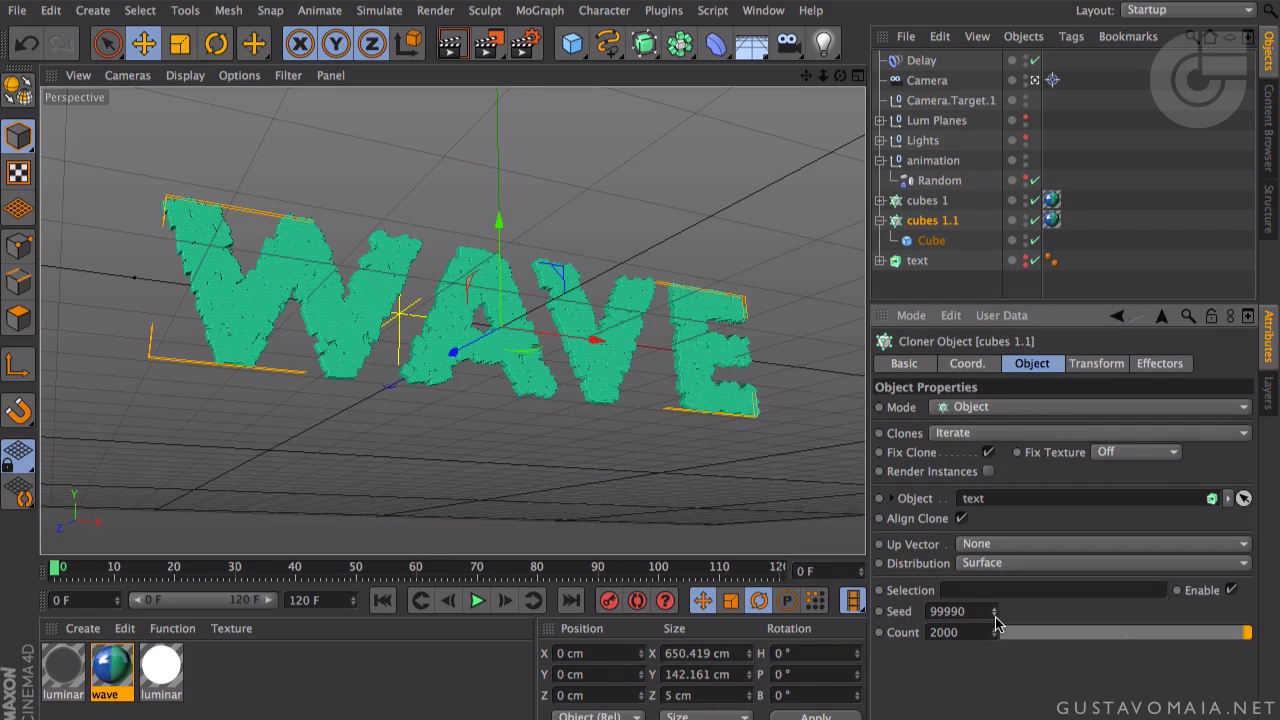
pyautogui.click(995, 618)
pyautogui.click(995, 618)
pyautogui.click(995, 618)
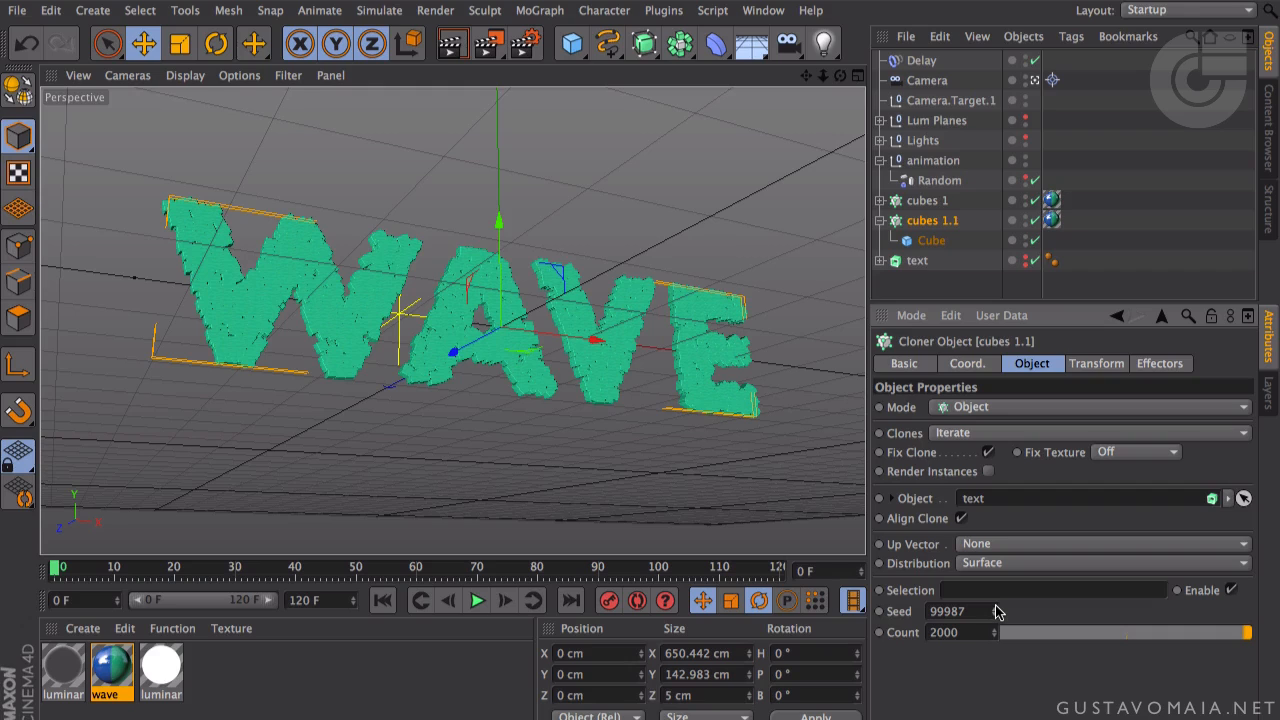
pyautogui.click(995, 607)
pyautogui.click(995, 607)
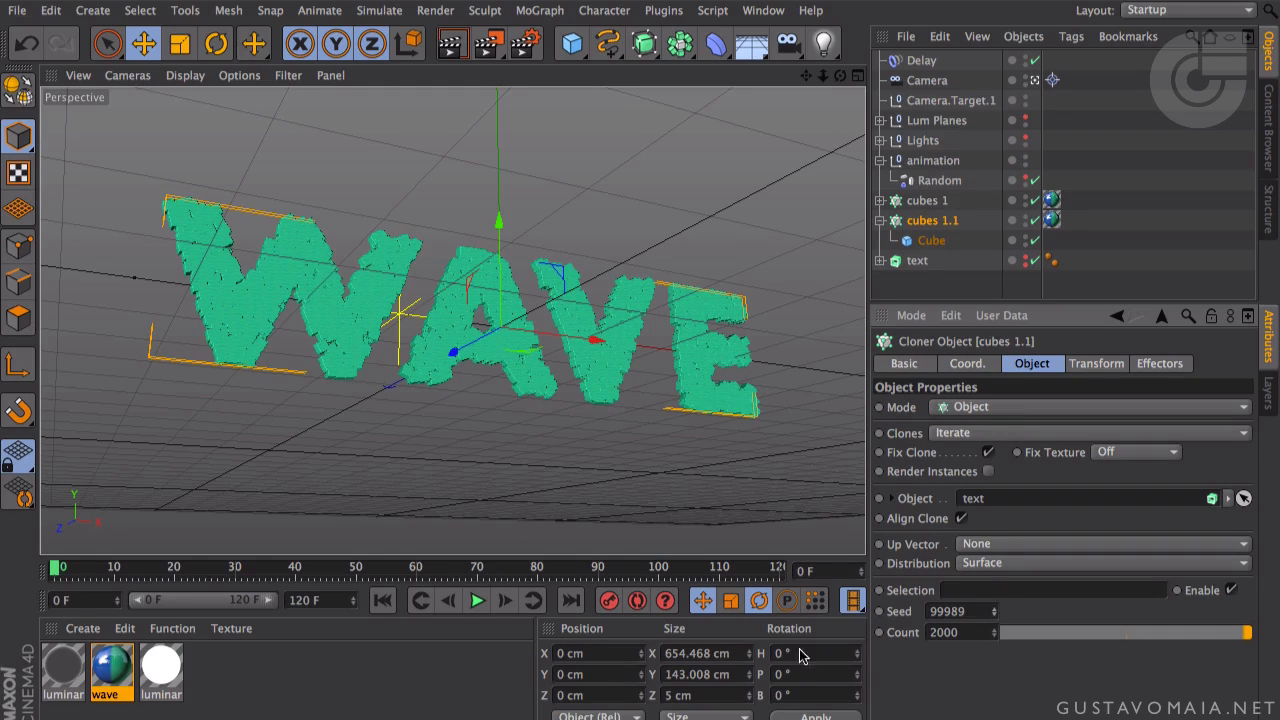
pyautogui.click(994, 617)
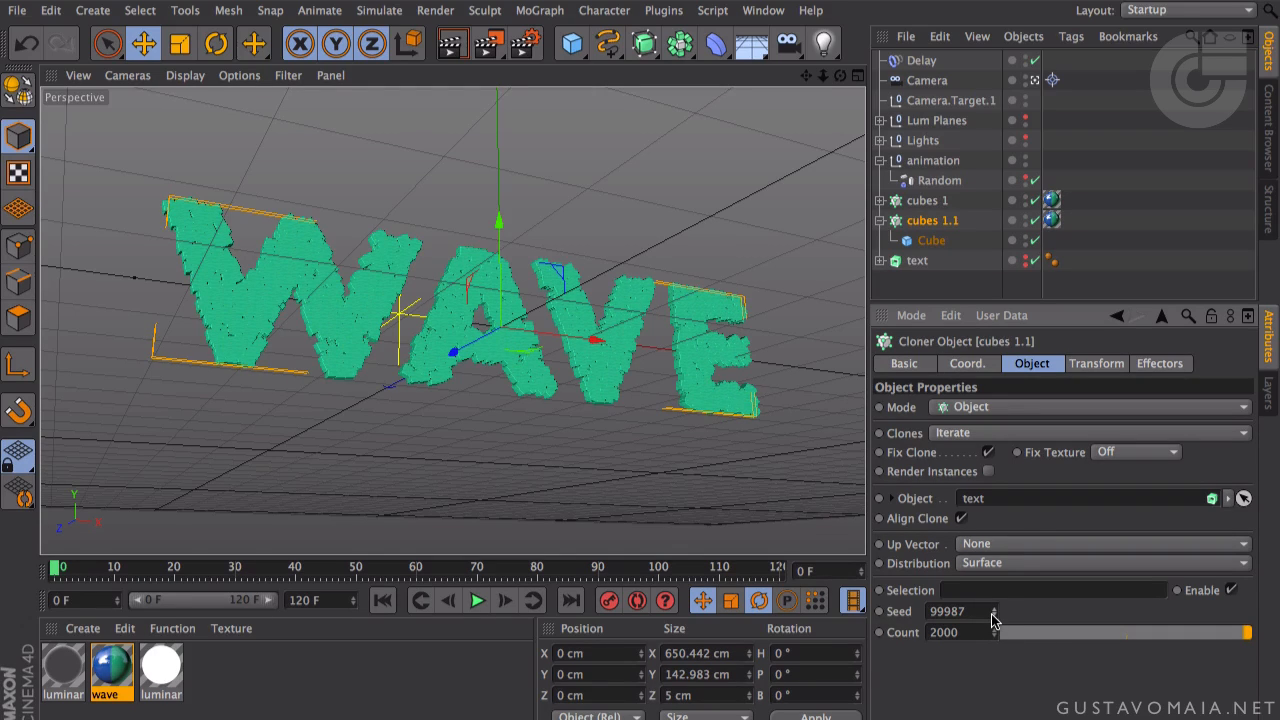
# - Replay the animation from the first frame, stop at frame 51, and render a preview there
pyautogui.click(477, 600)
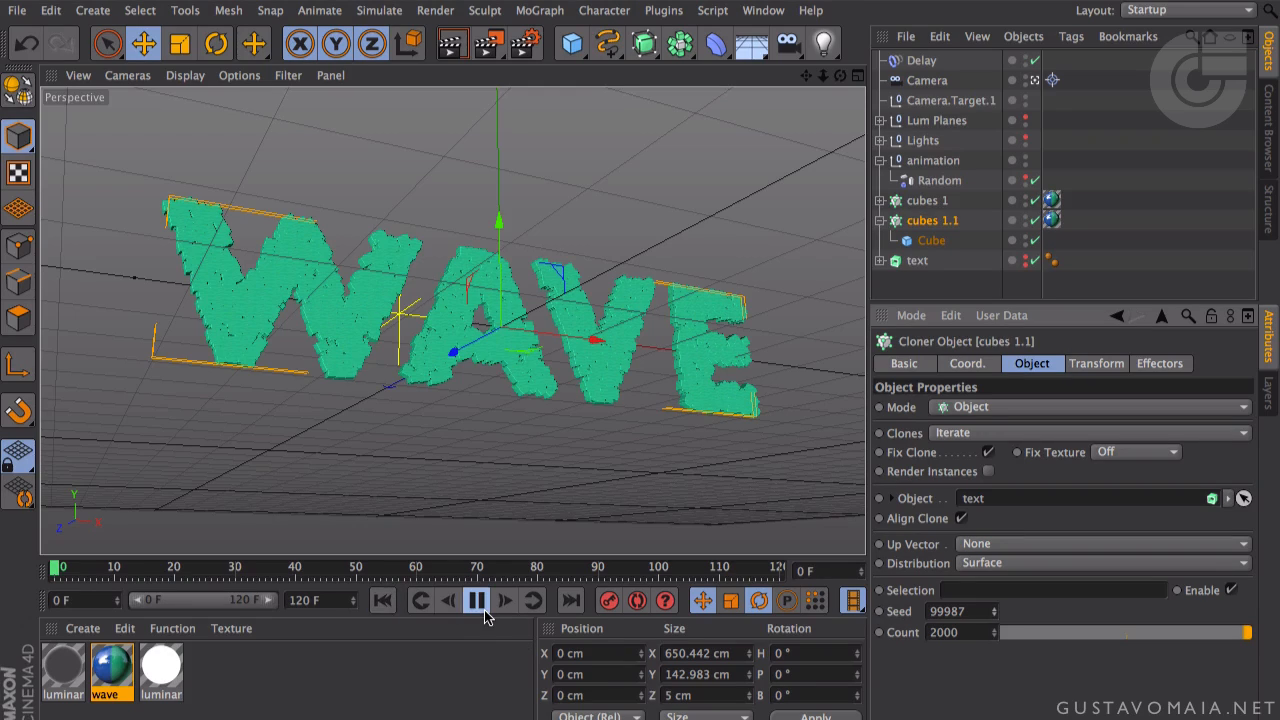
pyautogui.click(483, 606)
pyautogui.click(383, 602)
pyautogui.click(474, 604)
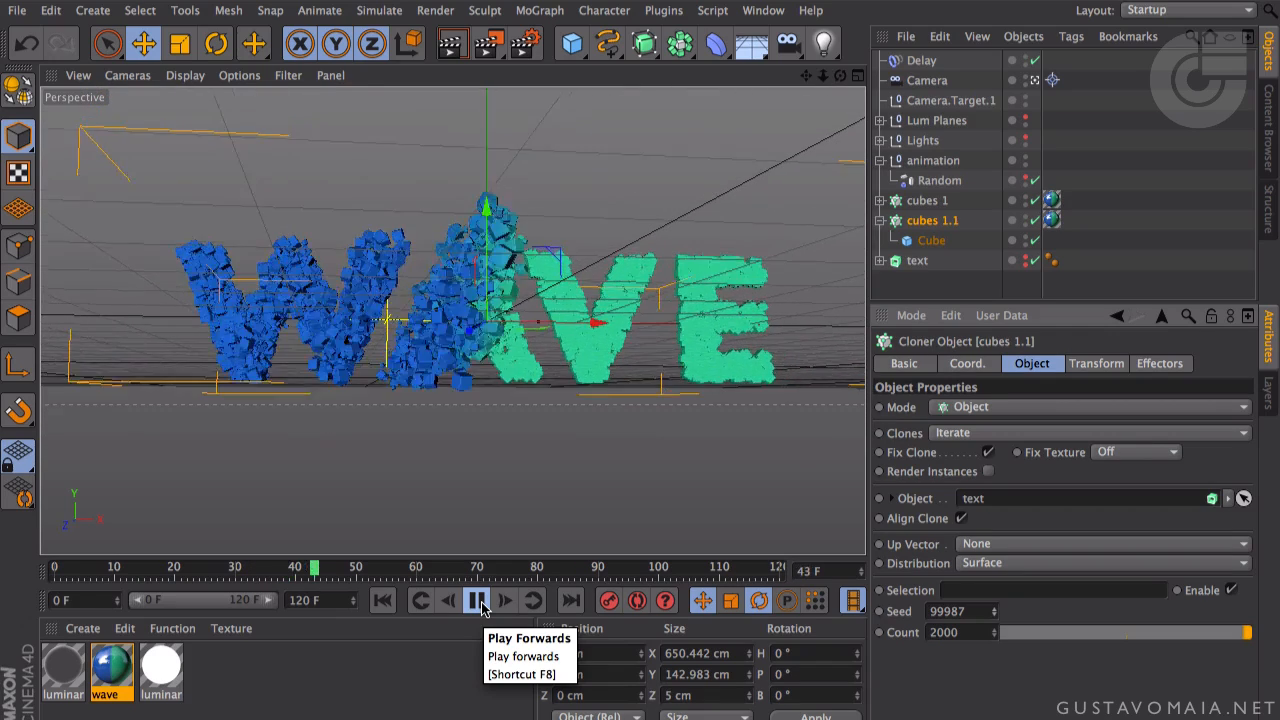
pyautogui.click(478, 601)
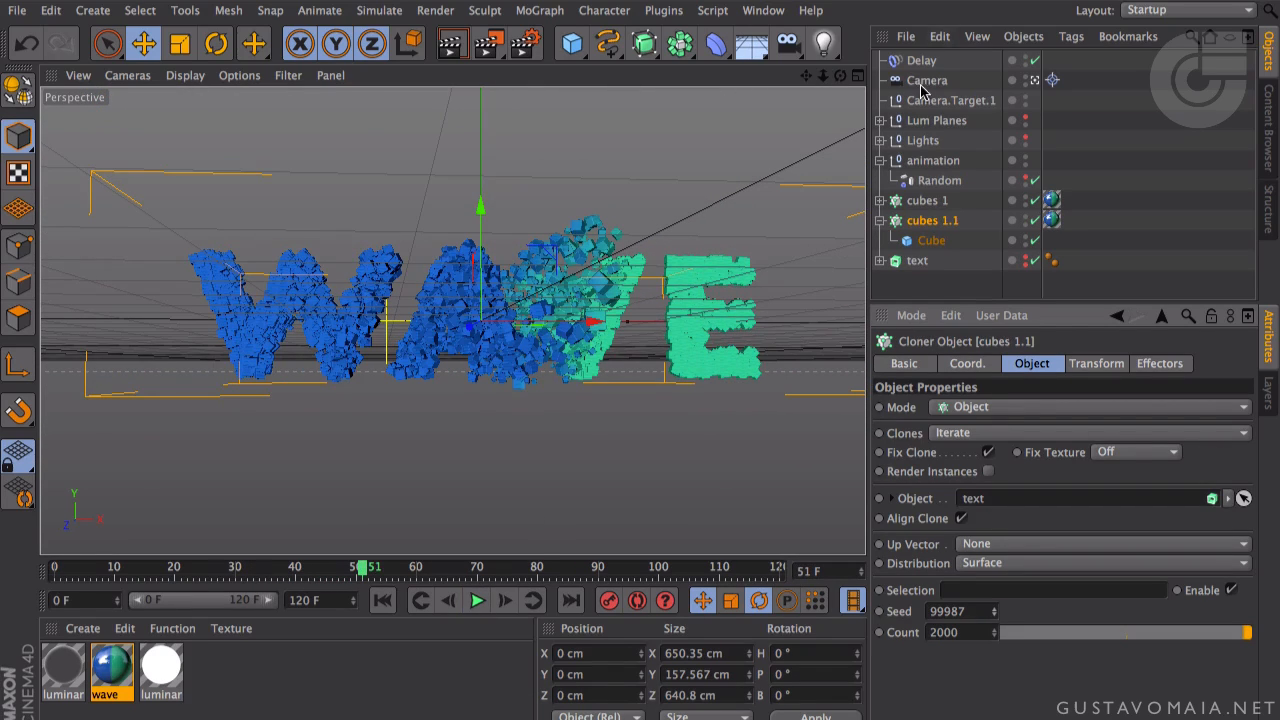
pyautogui.hotkey('ctrl', 'r')
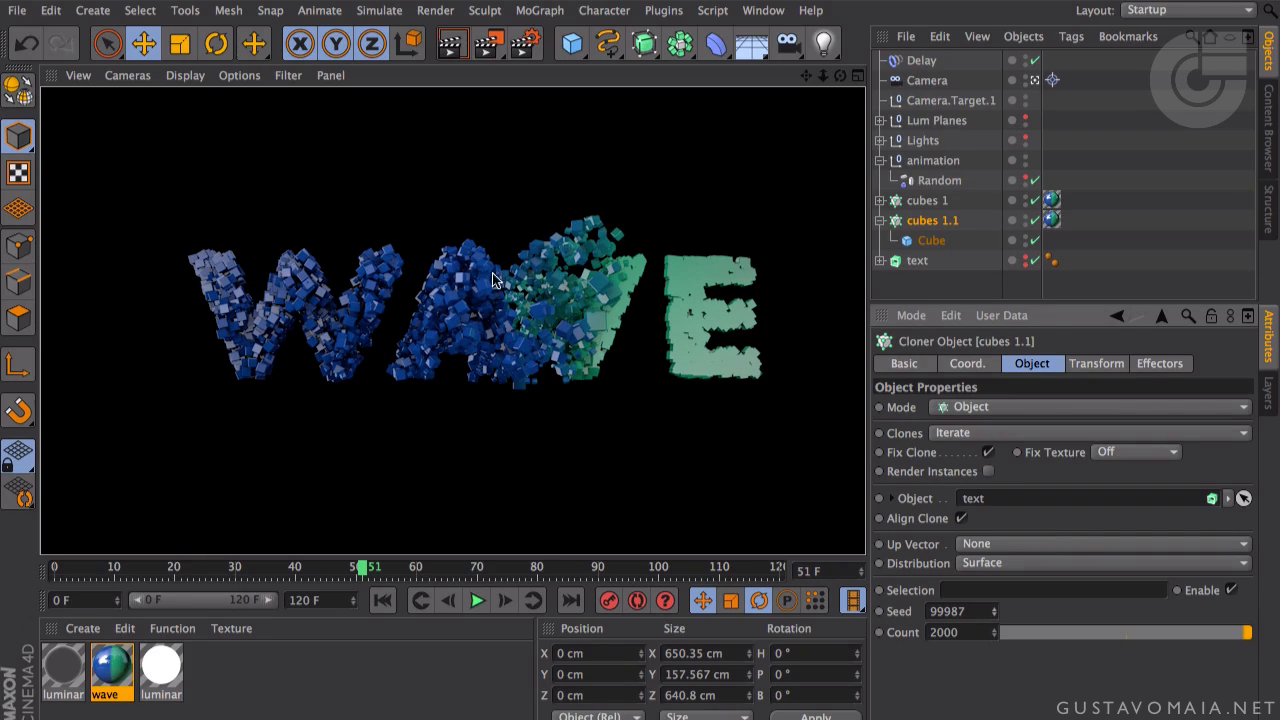
# - Play on to frame 68, render a preview there, and resume playback until it loops around to frame 2
pyautogui.click(477, 600)
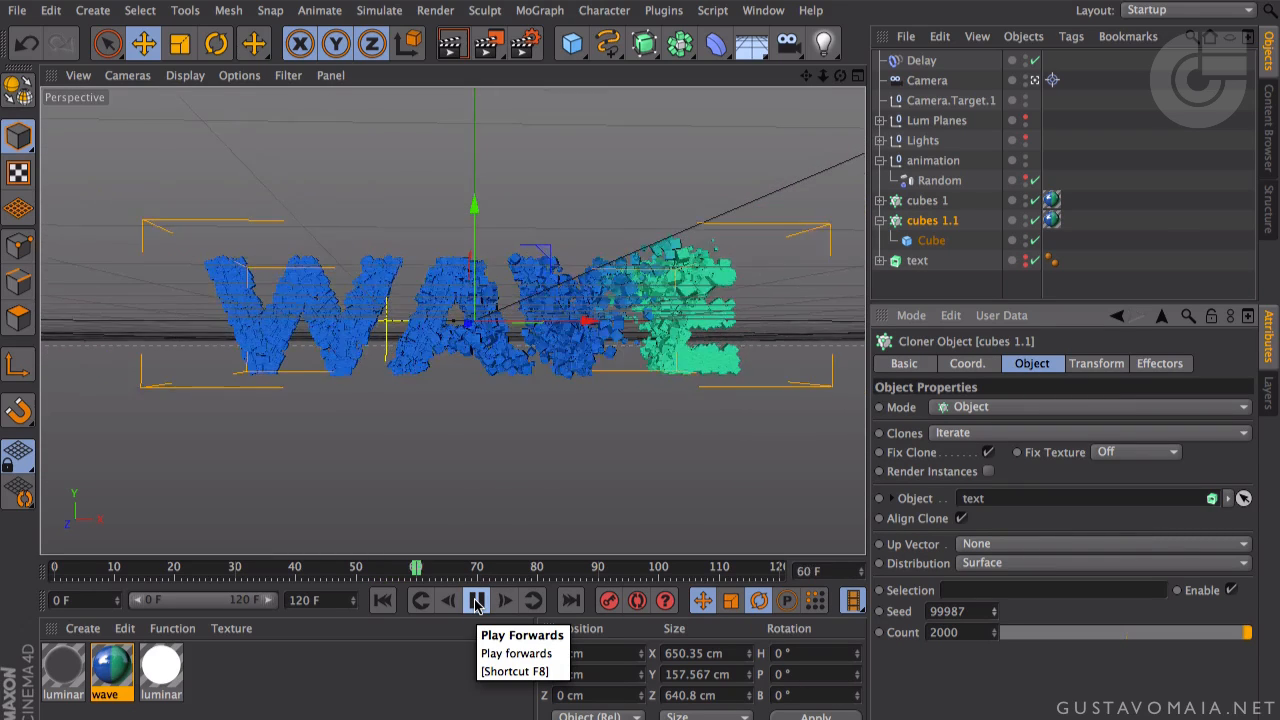
pyautogui.click(477, 600)
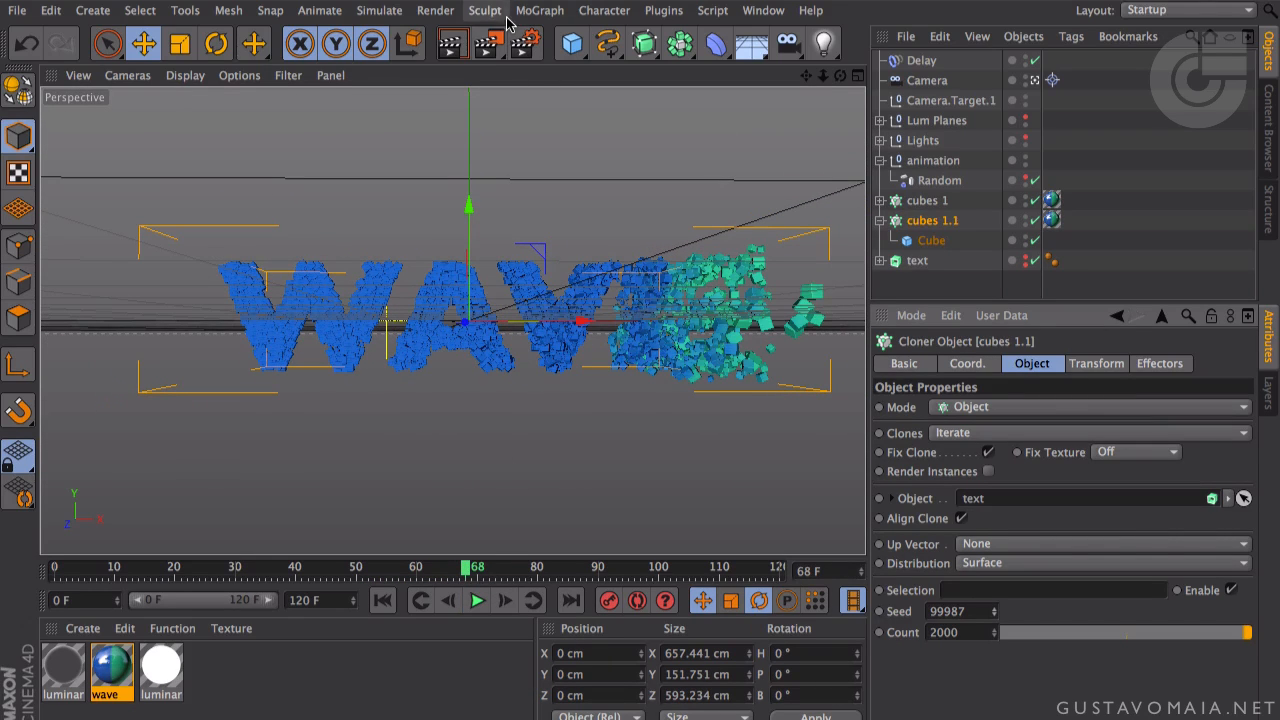
pyautogui.click(450, 45)
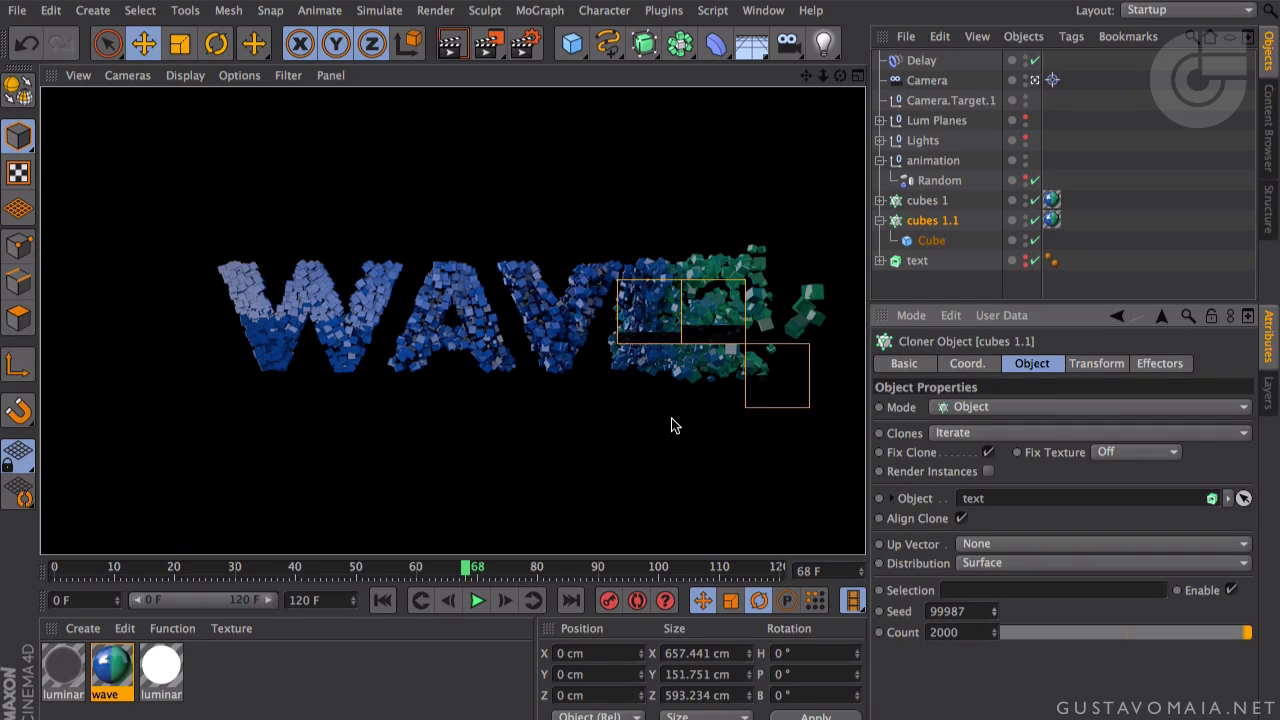
pyautogui.click(477, 600)
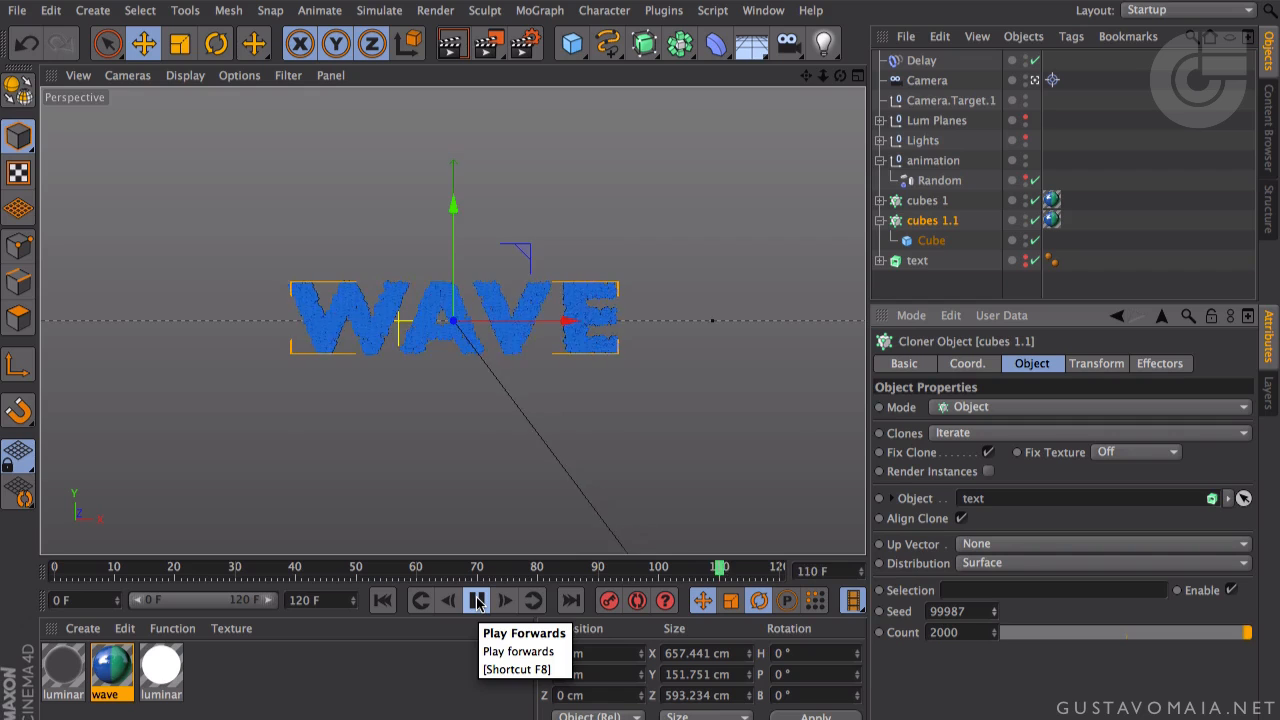
pyautogui.click(477, 600)
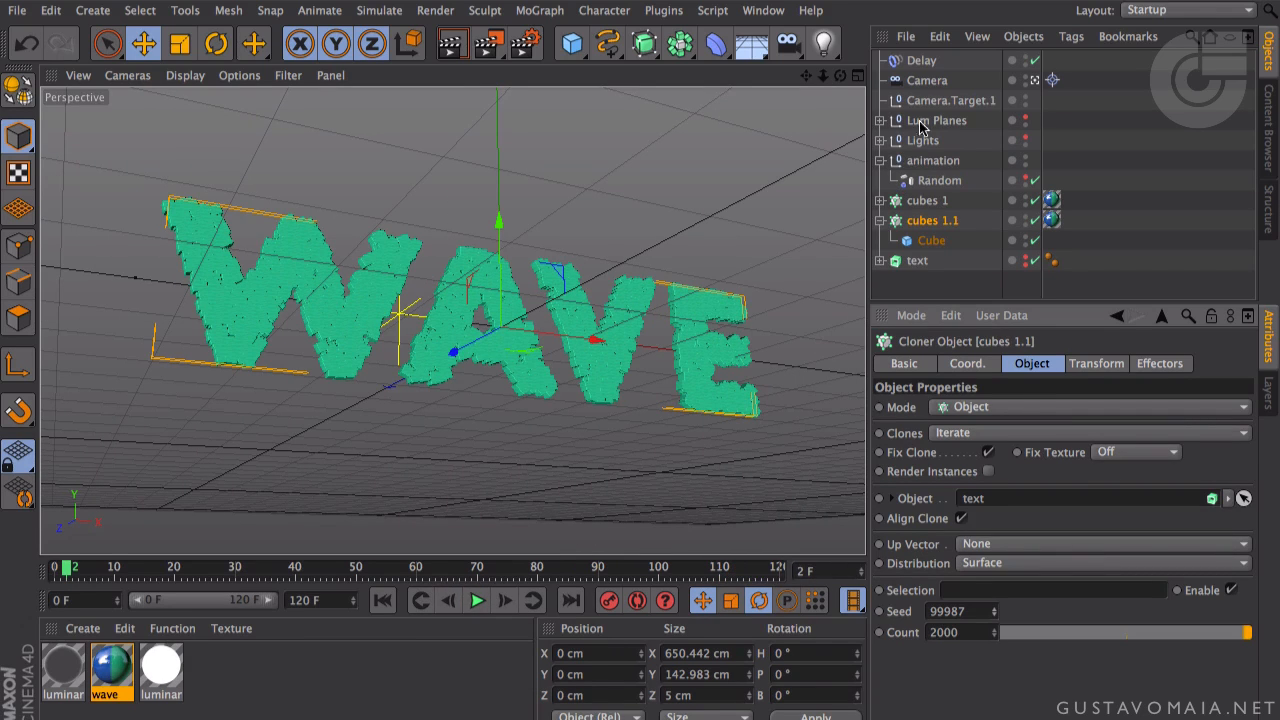
# - In the render settings, set the output width to 1280 pixels with the ratio locked and the frame range to All Frames
pyautogui.click(524, 44)
pyautogui.moveTo(504, 129); pyautogui.dragTo(527, 81)
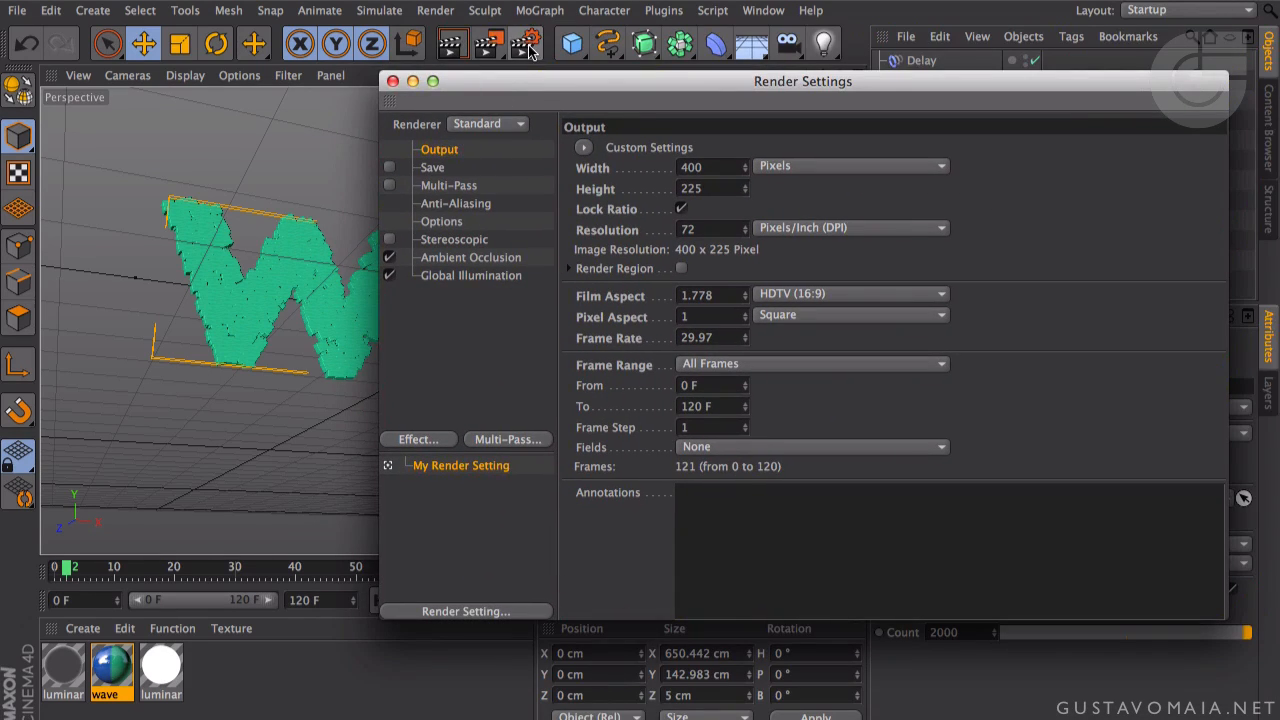
pyautogui.click(706, 170)
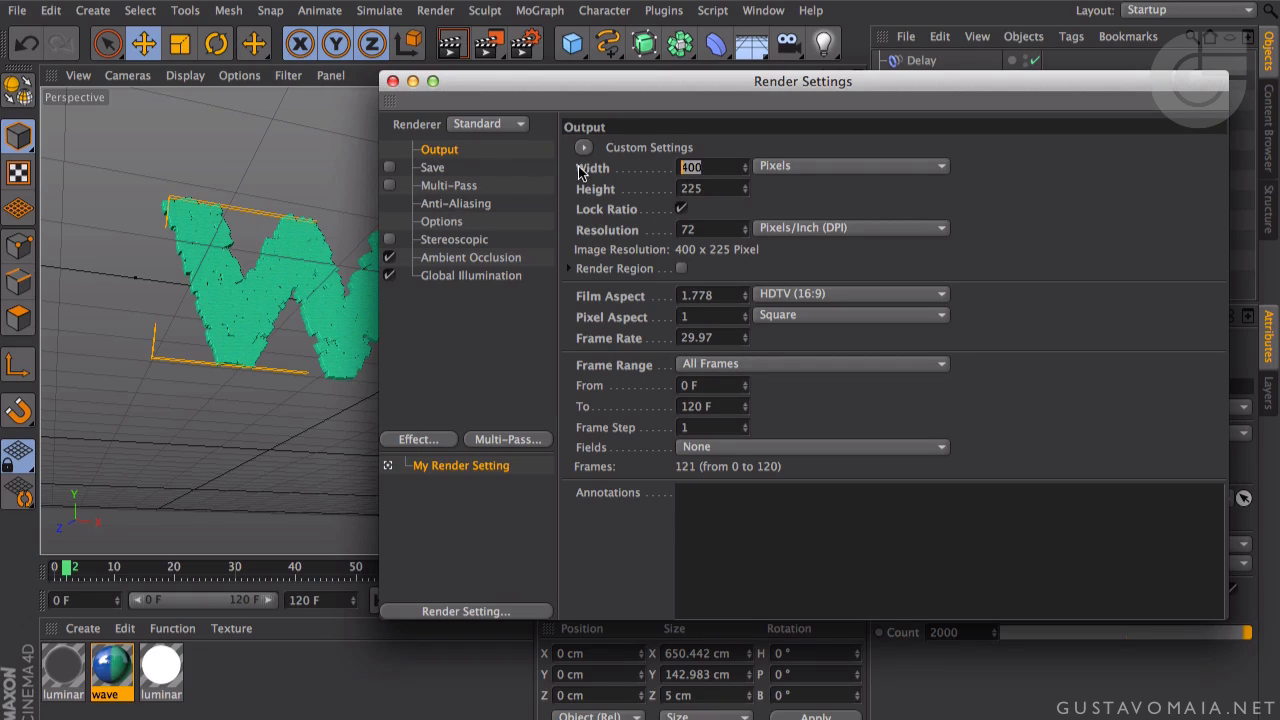
pyautogui.write('1280')
pyautogui.press('Return')
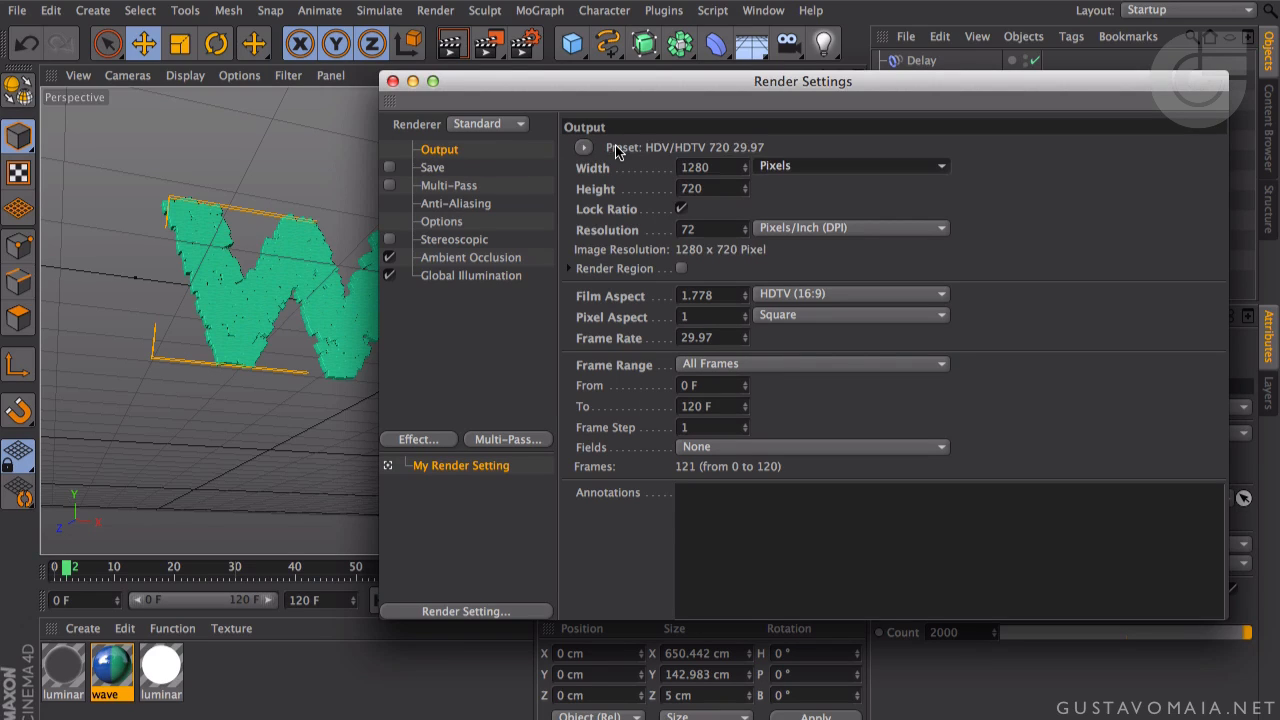
pyautogui.click(731, 373)
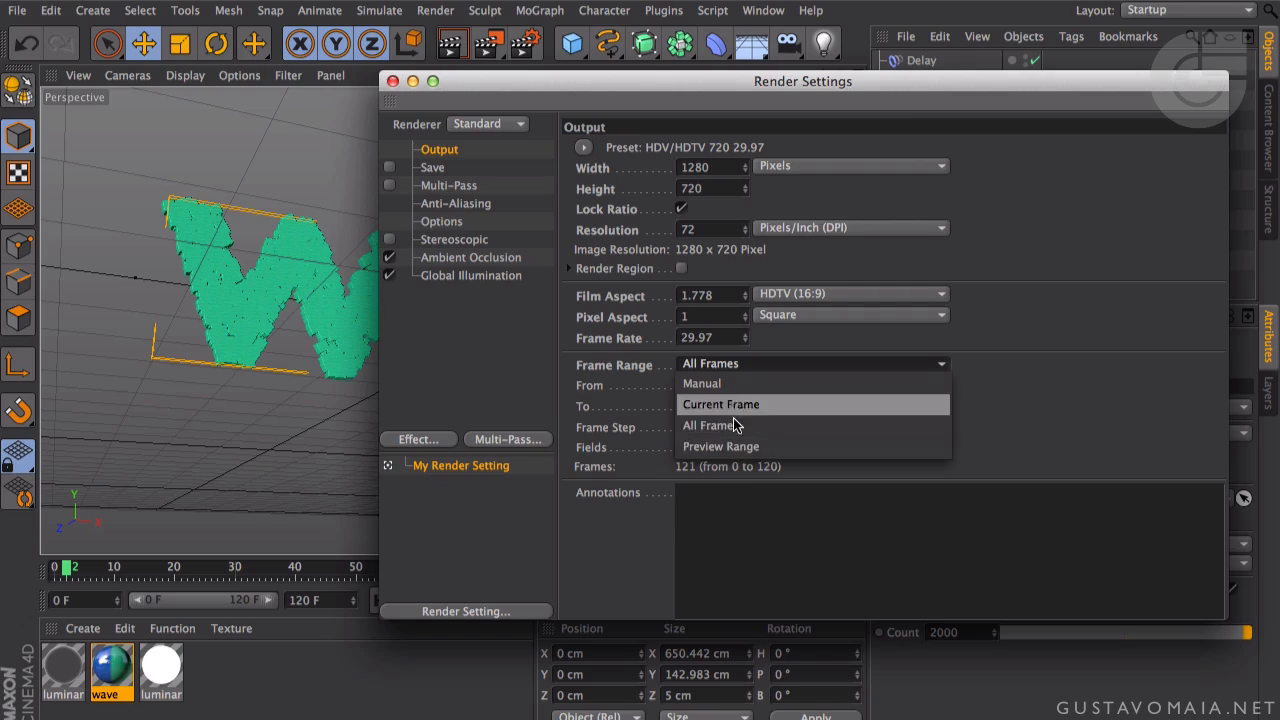
pyautogui.click(740, 425)
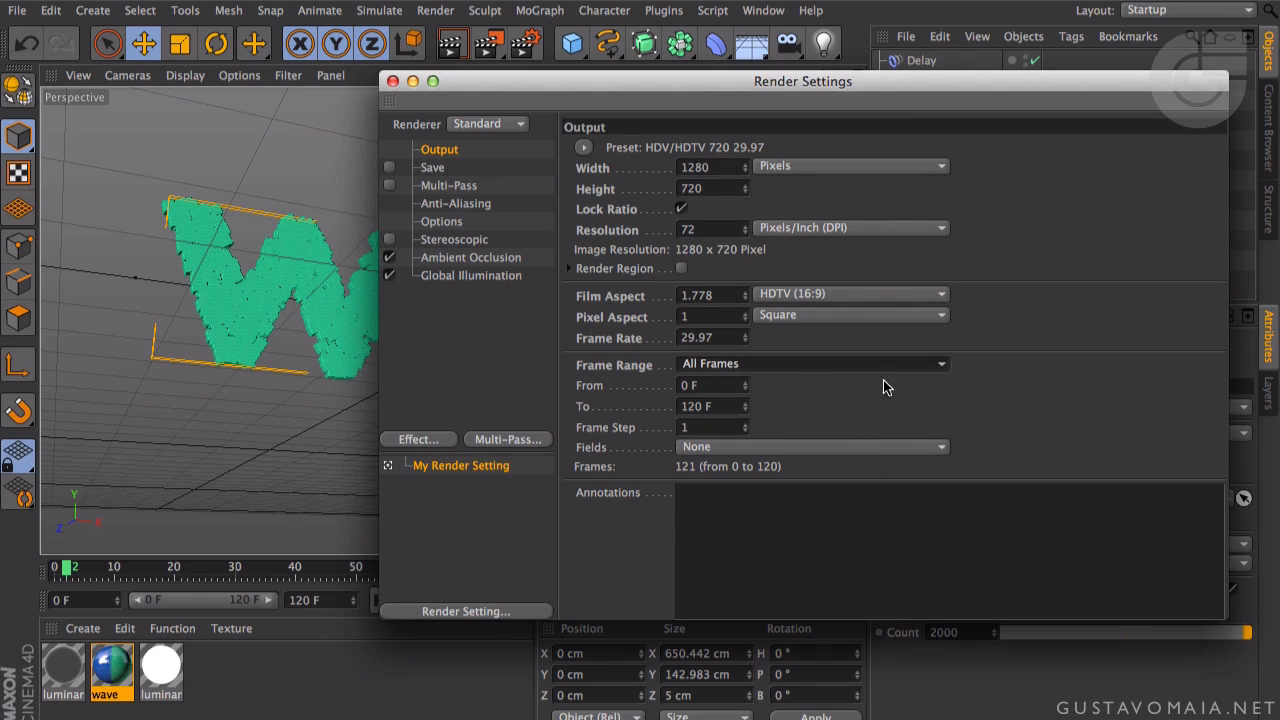
# - Set the render's regular image format to PNG and enable saving of the output
pyautogui.click(432, 168)
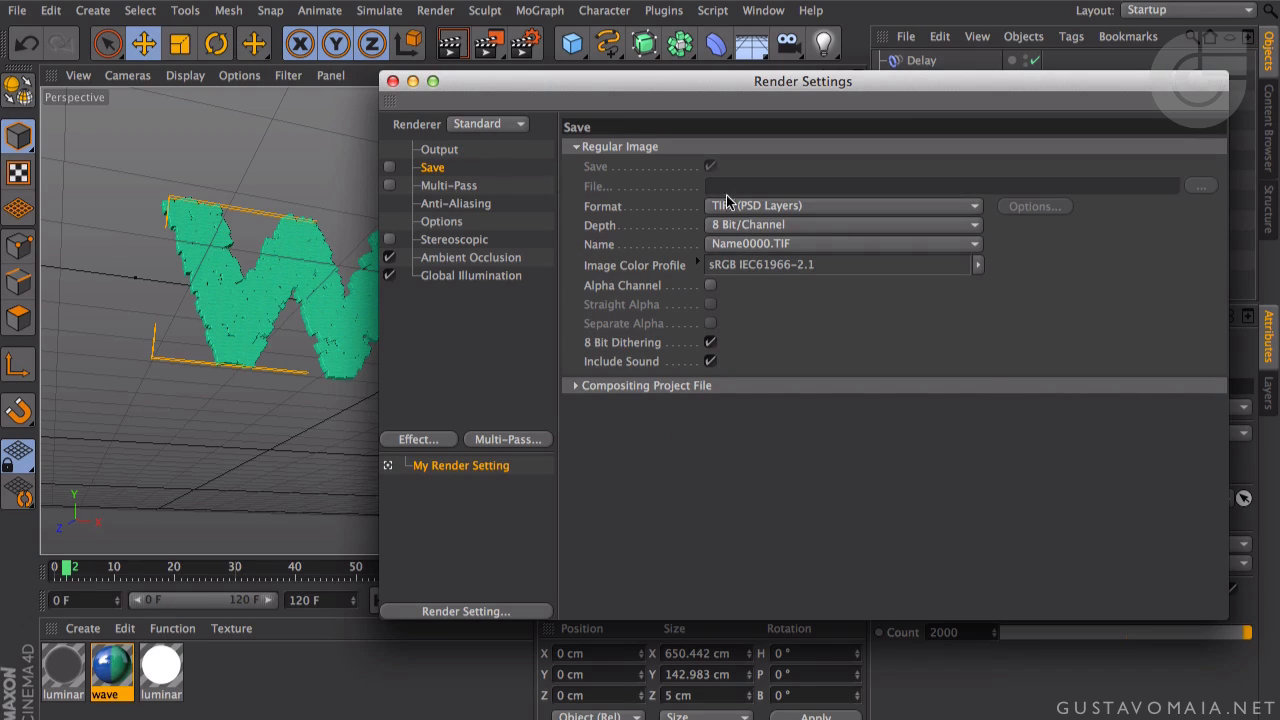
pyautogui.click(770, 206)
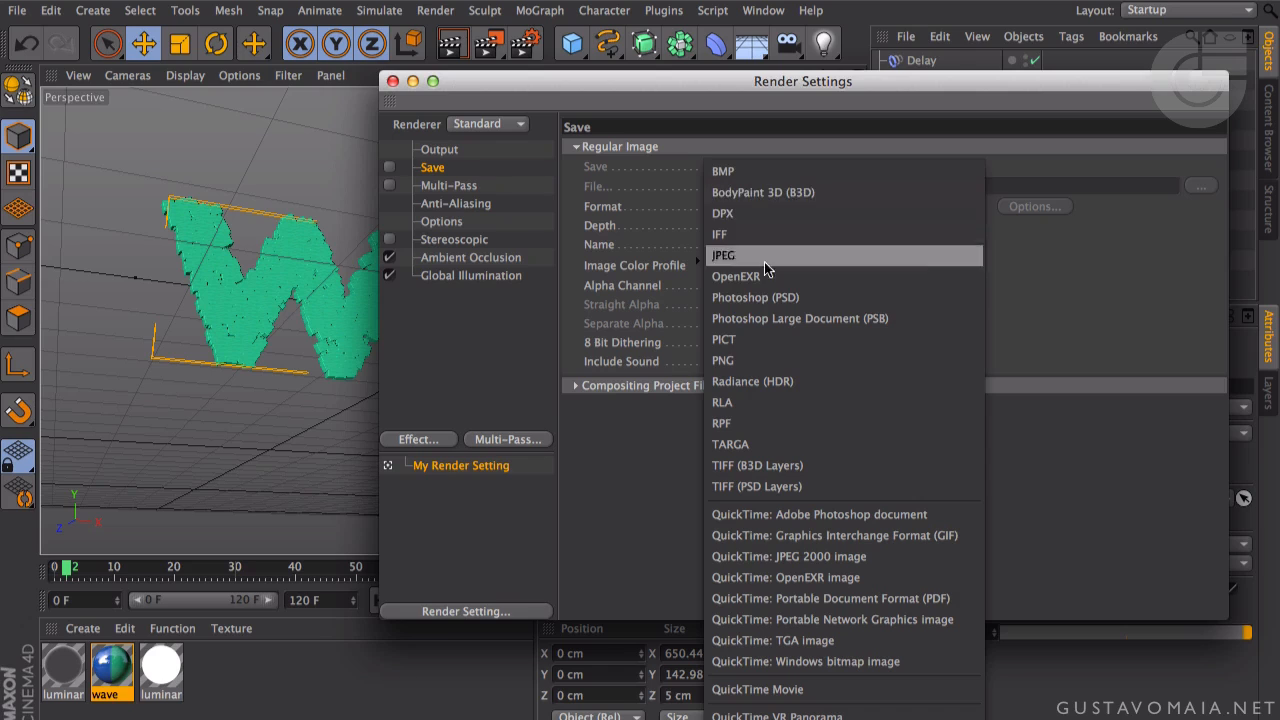
pyautogui.click(762, 360)
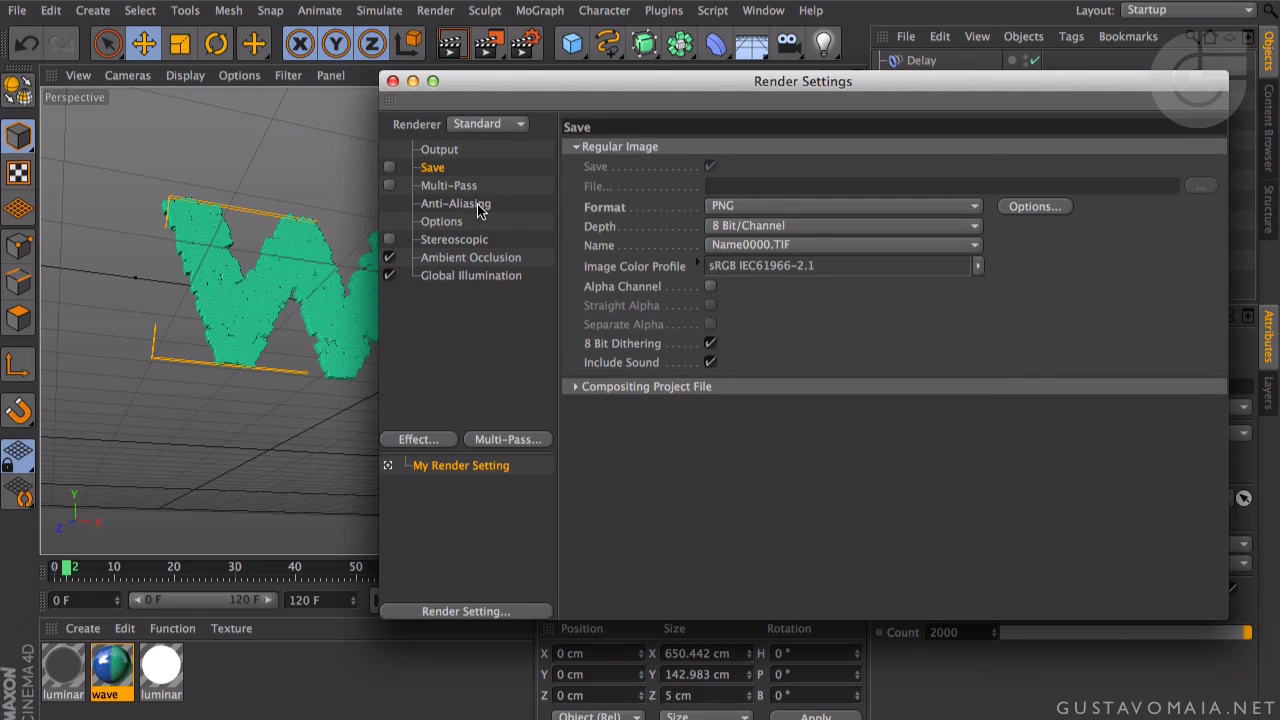
pyautogui.click(389, 167)
# - Create a folder named render 02 inside Wave tutorial as the location for the rendered image files
pyautogui.click(1200, 186)
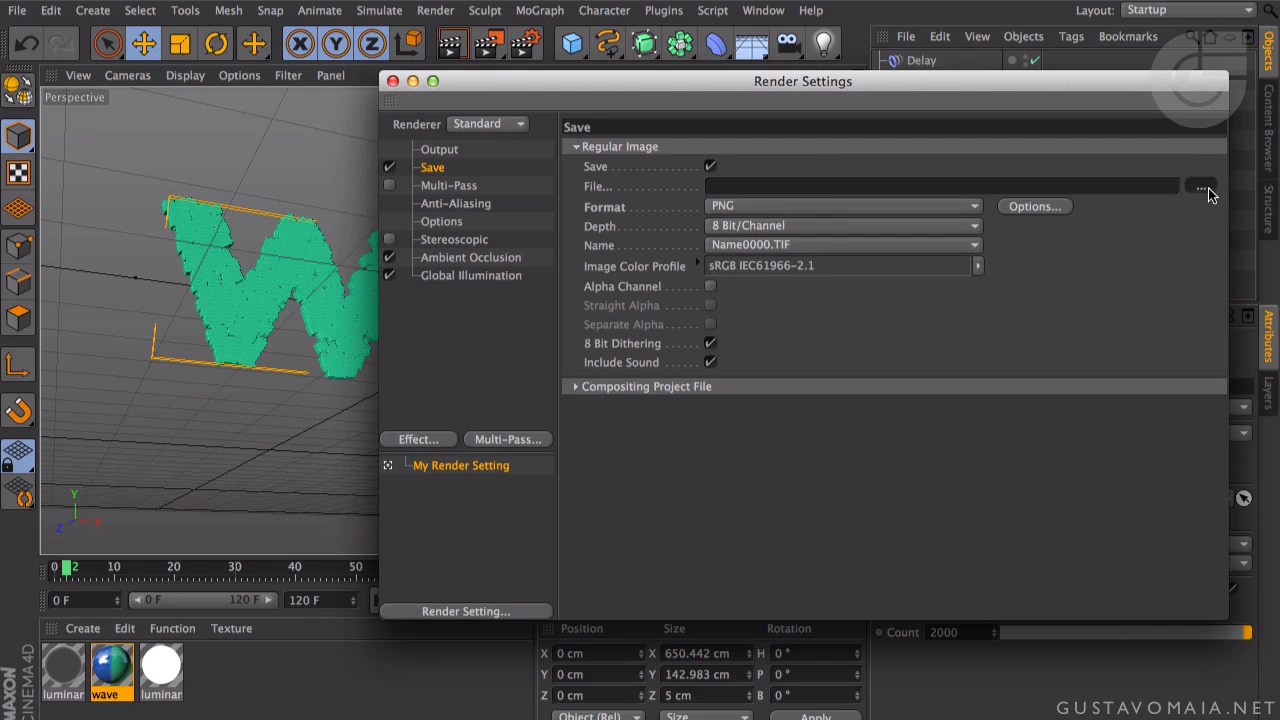
pyautogui.moveTo(877, 453); pyautogui.dragTo(805, 453)
pyautogui.click(736, 396)
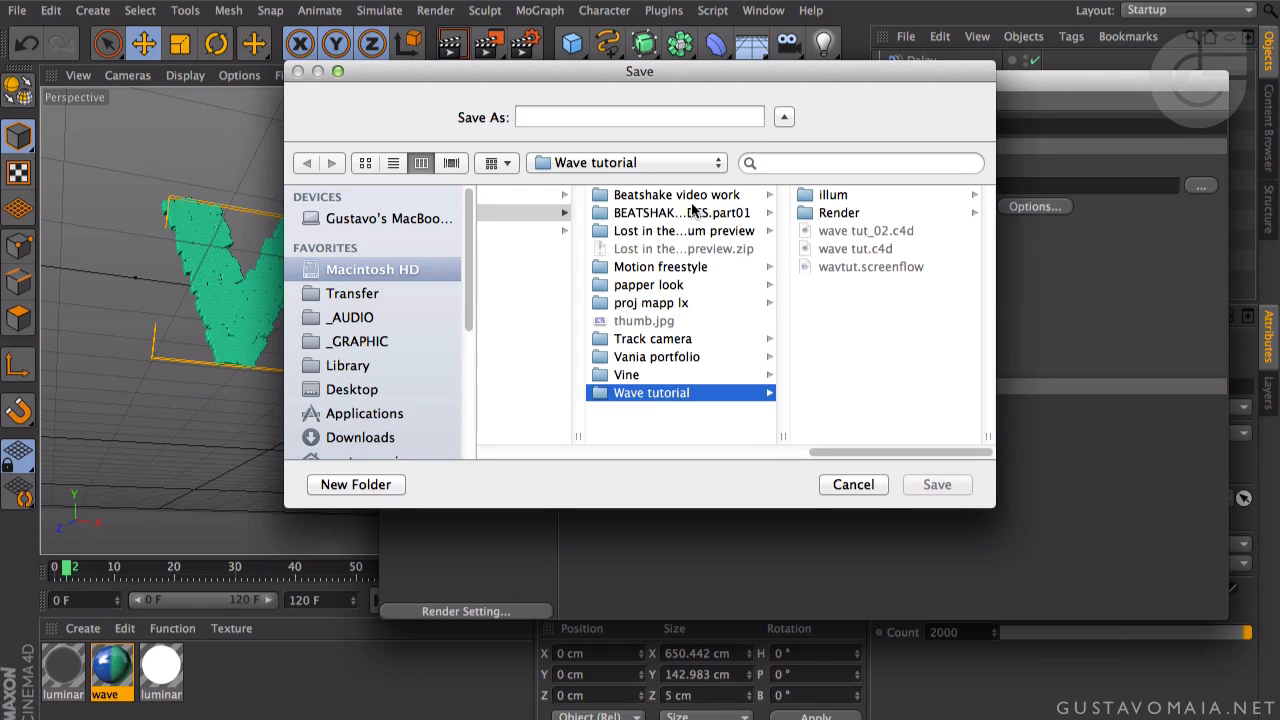
pyautogui.click(355, 484)
pyautogui.write('render 02')
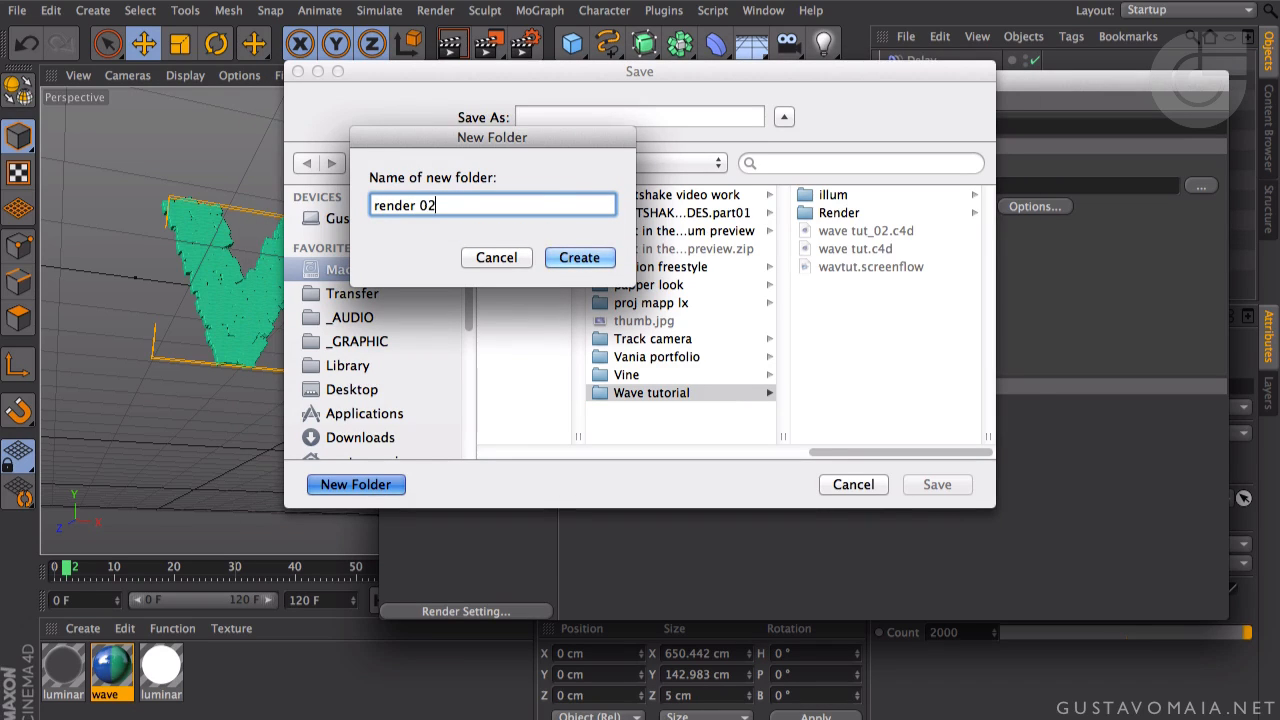
pyautogui.press('Return')
pyautogui.click(577, 118)
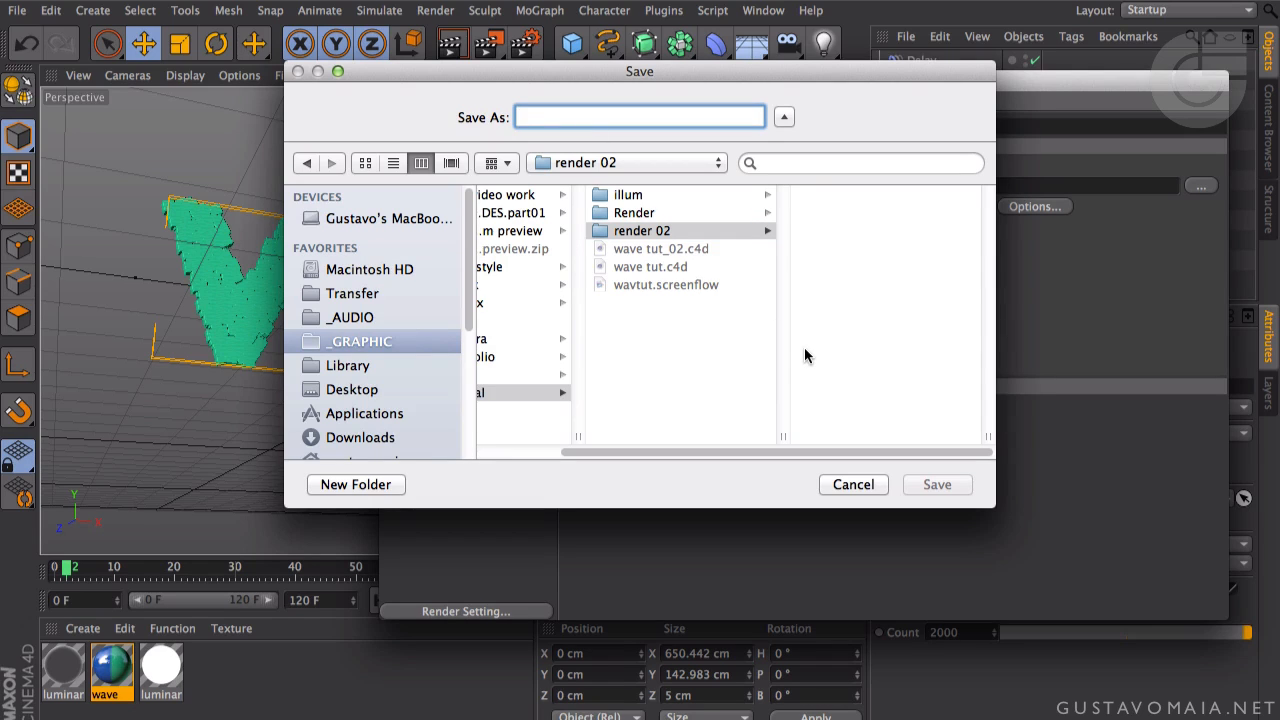
# - Name the render output file wave_tut_ and save its path in the render 02 folder
pyautogui.write('wave ')
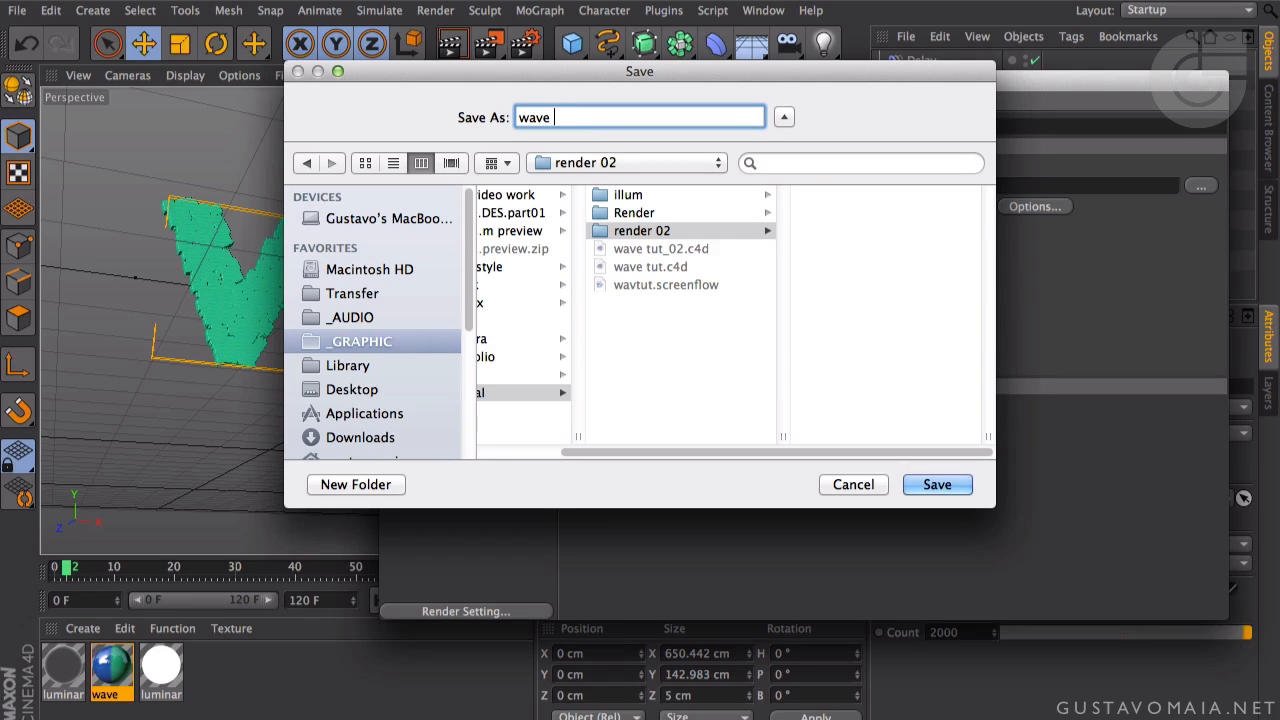
pyautogui.write('tut')
pyautogui.click(555, 117)
pyautogui.press('BackSpace')
pyautogui.write('_tut')
pyautogui.click(618, 118)
pyautogui.write('_')
pyautogui.click(934, 487)
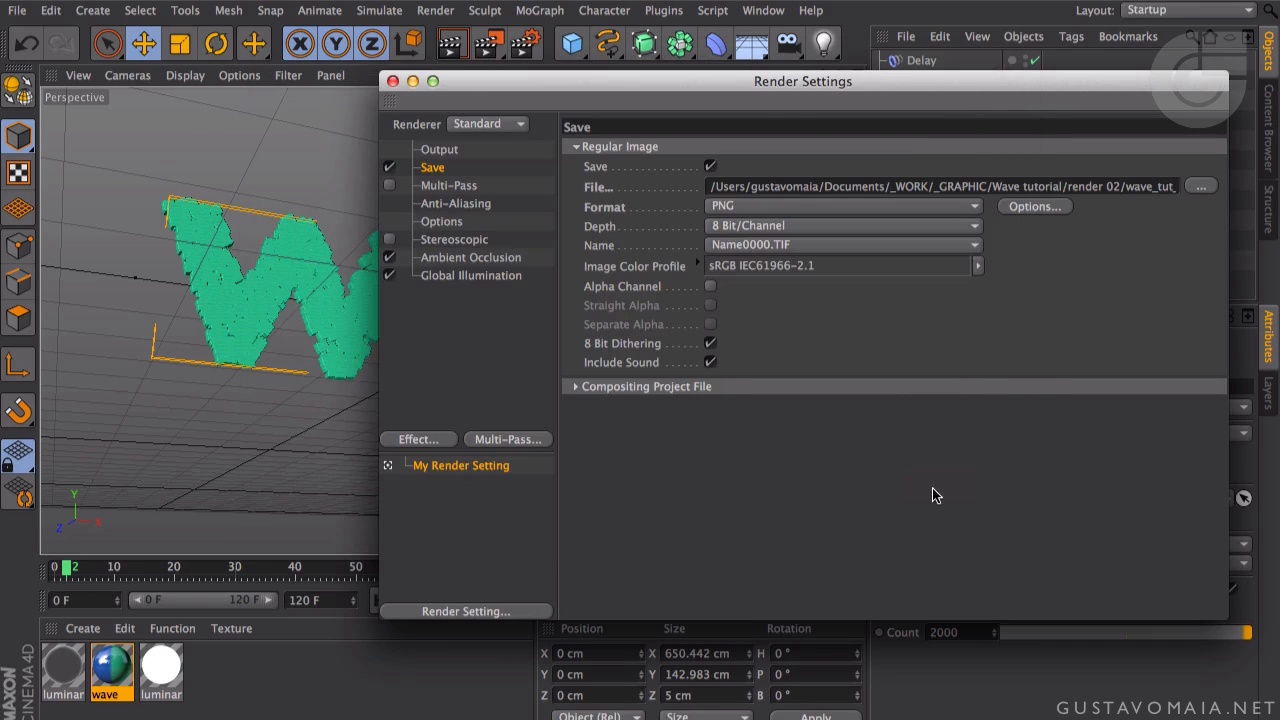
# - Enable the alpha channel for the regular image and turn off 8 Bit Dithering and Include Sound
pyautogui.click(710, 287)
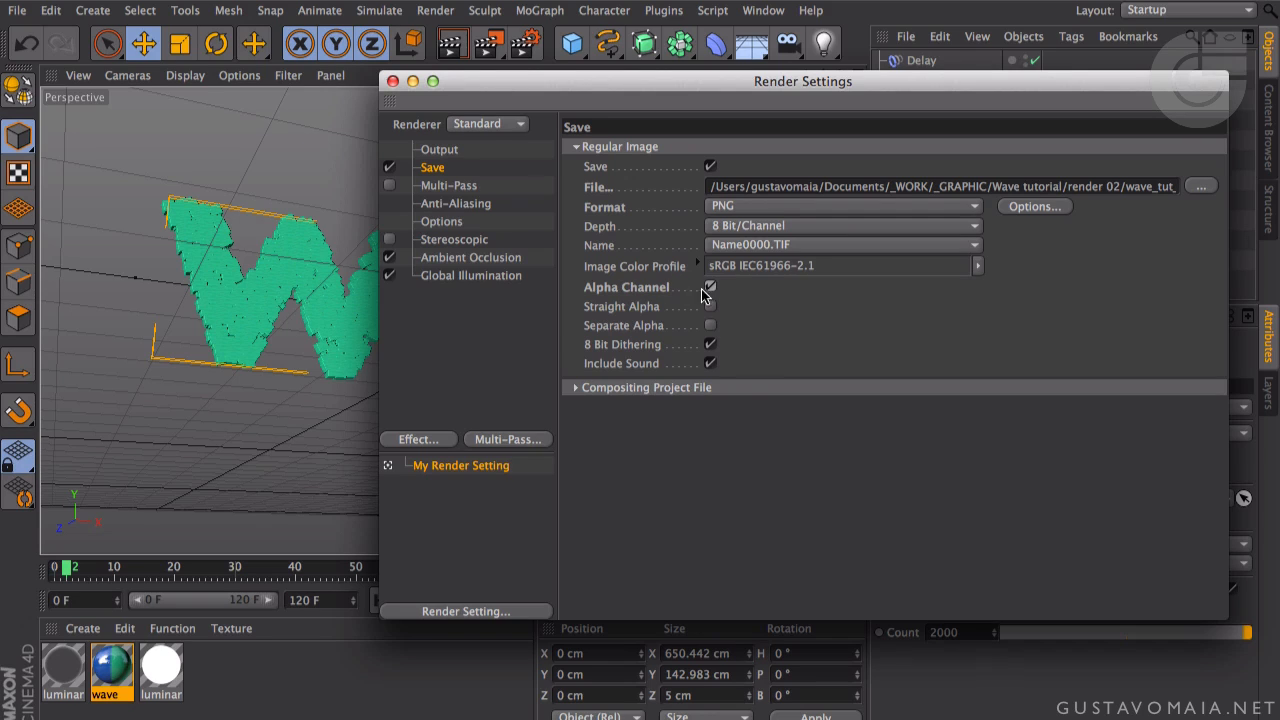
pyautogui.click(710, 344)
pyautogui.click(710, 363)
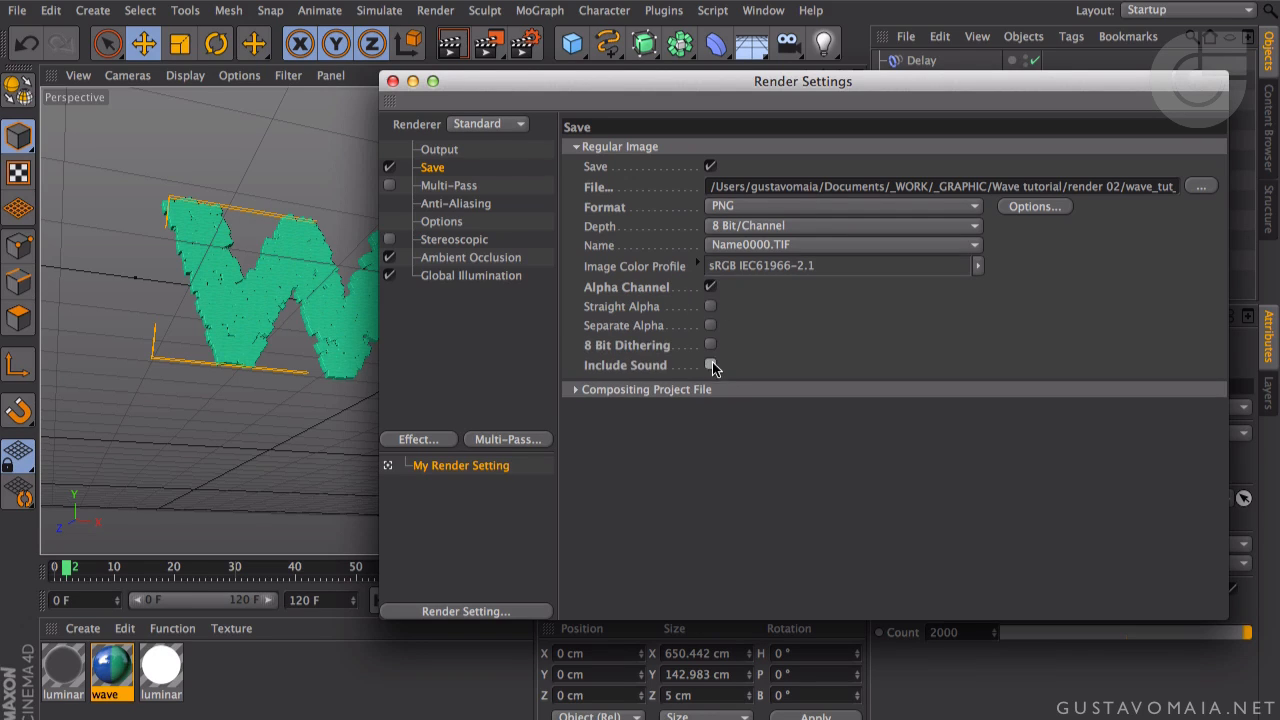
# - Enable saving an After Effects compositing project file with relative paths, timeline markers and 3D data
pyautogui.click(577, 390)
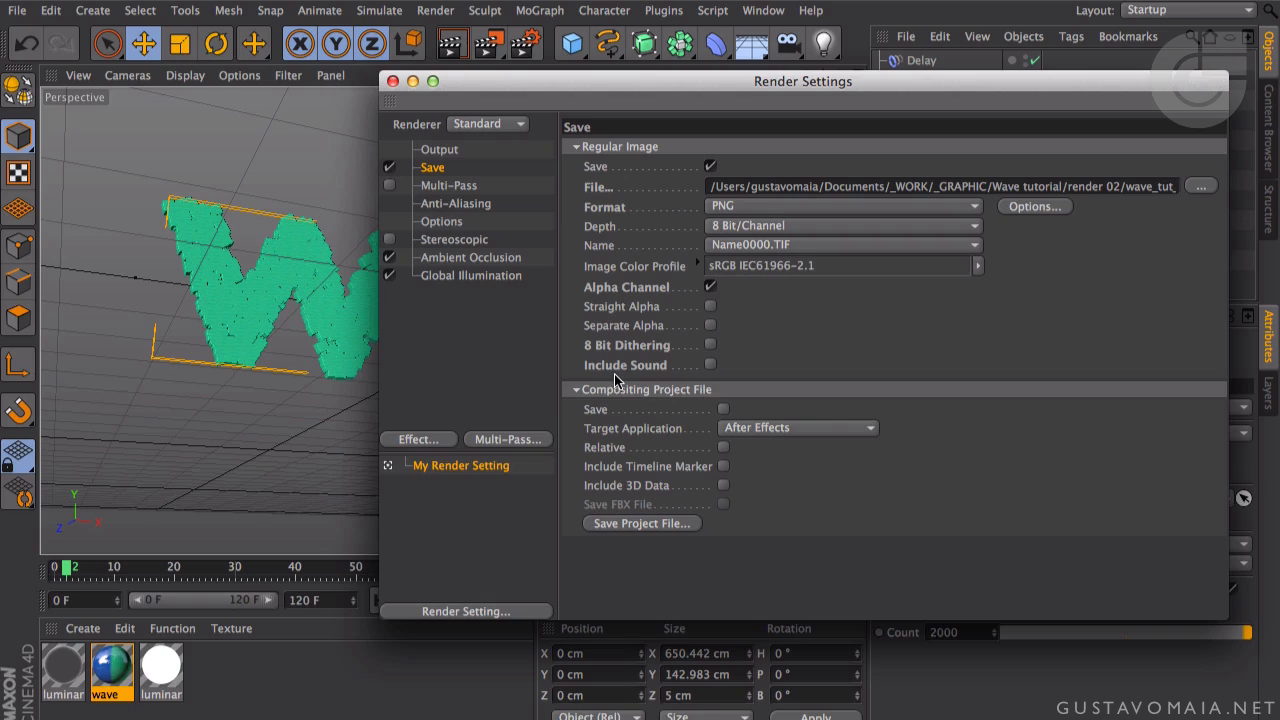
pyautogui.click(723, 411)
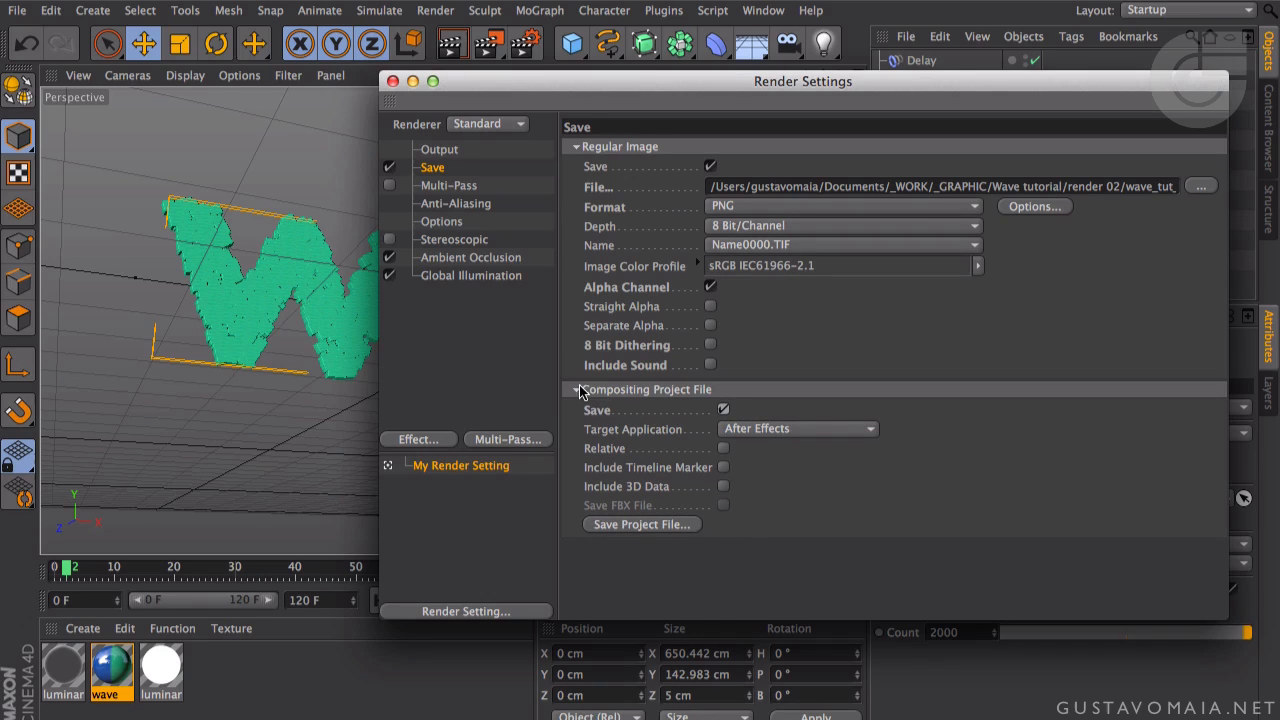
pyautogui.click(723, 449)
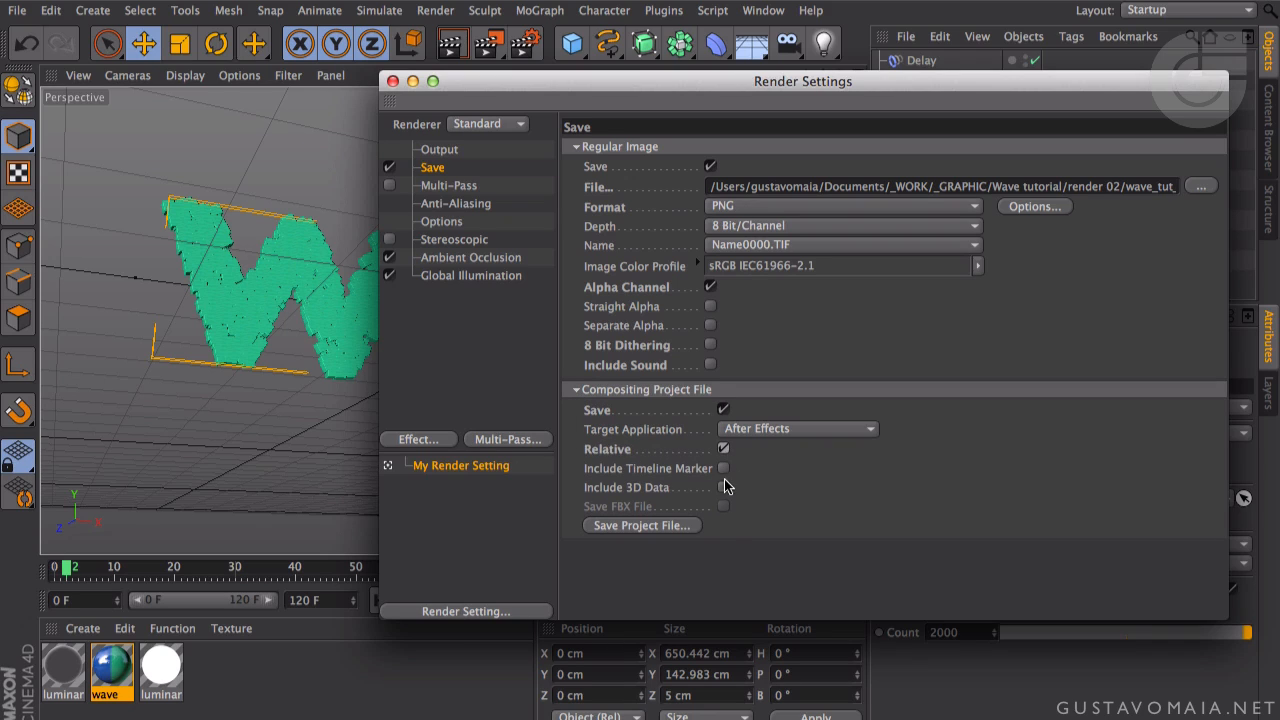
pyautogui.click(723, 468)
pyautogui.click(724, 487)
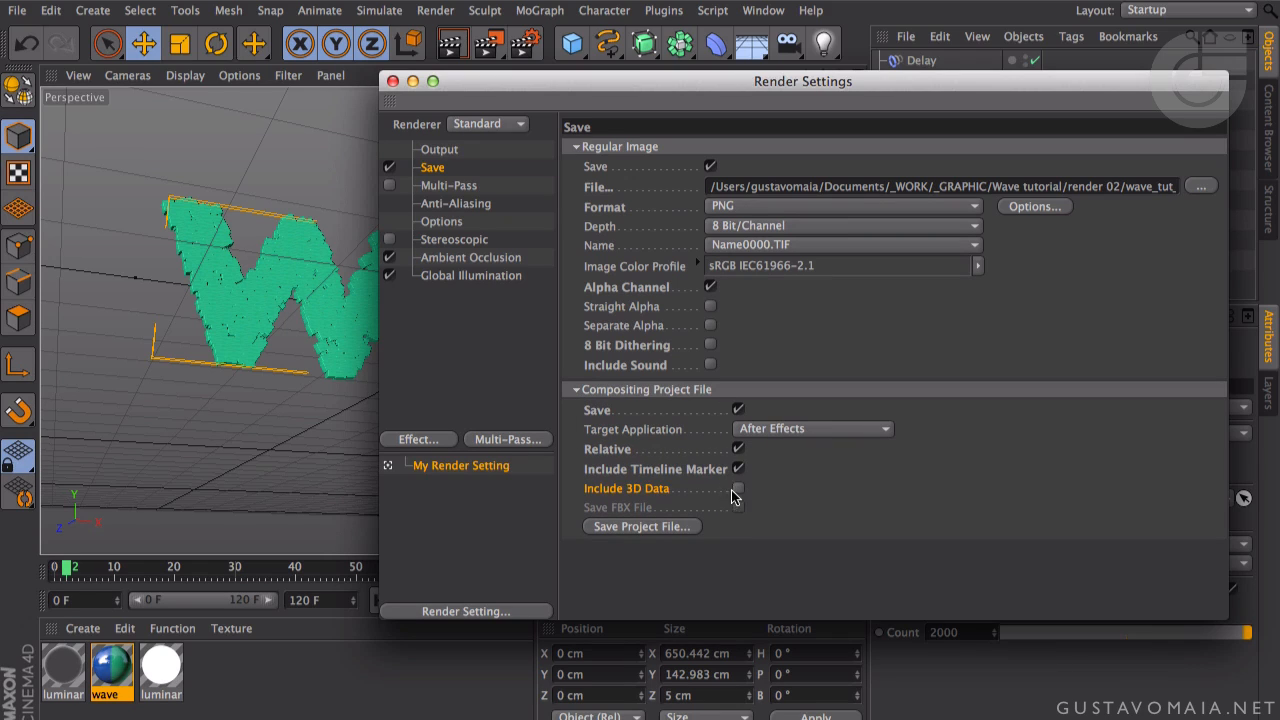
pyautogui.click(578, 391)
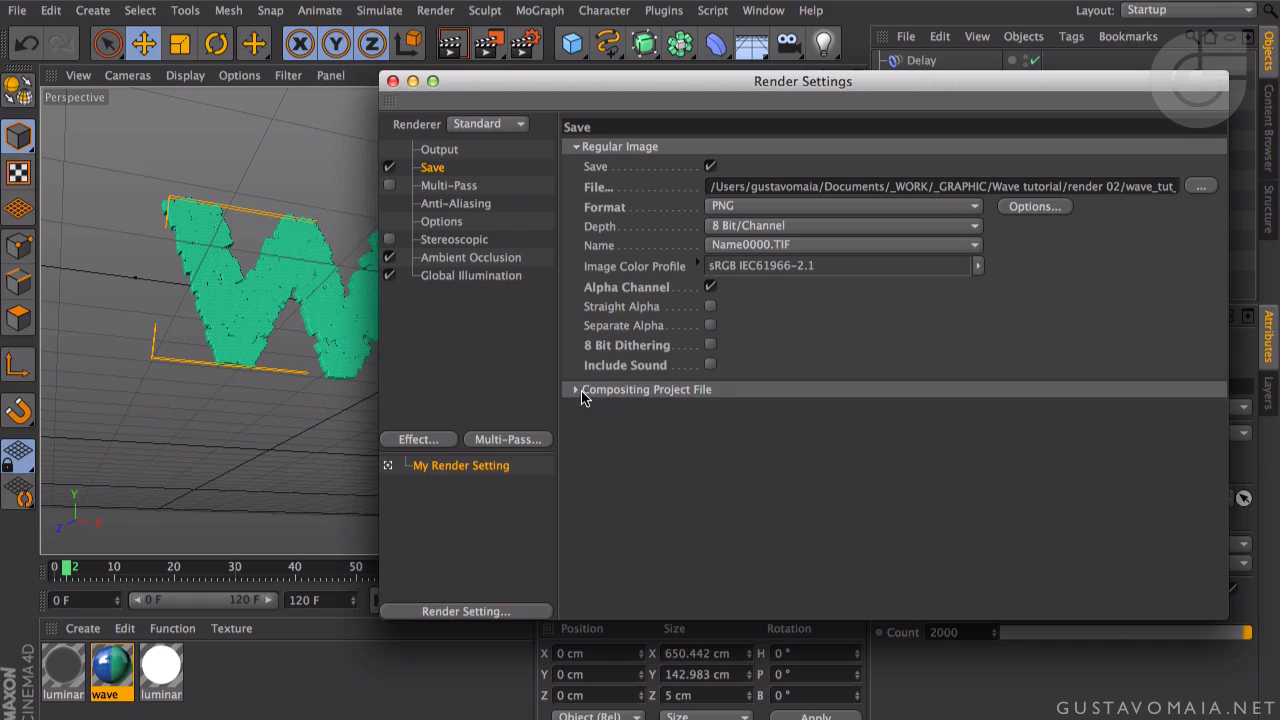
# - Set the render's anti-aliasing to Best and close the render settings
pyautogui.click(440, 152)
pyautogui.click(447, 204)
pyautogui.click(752, 150)
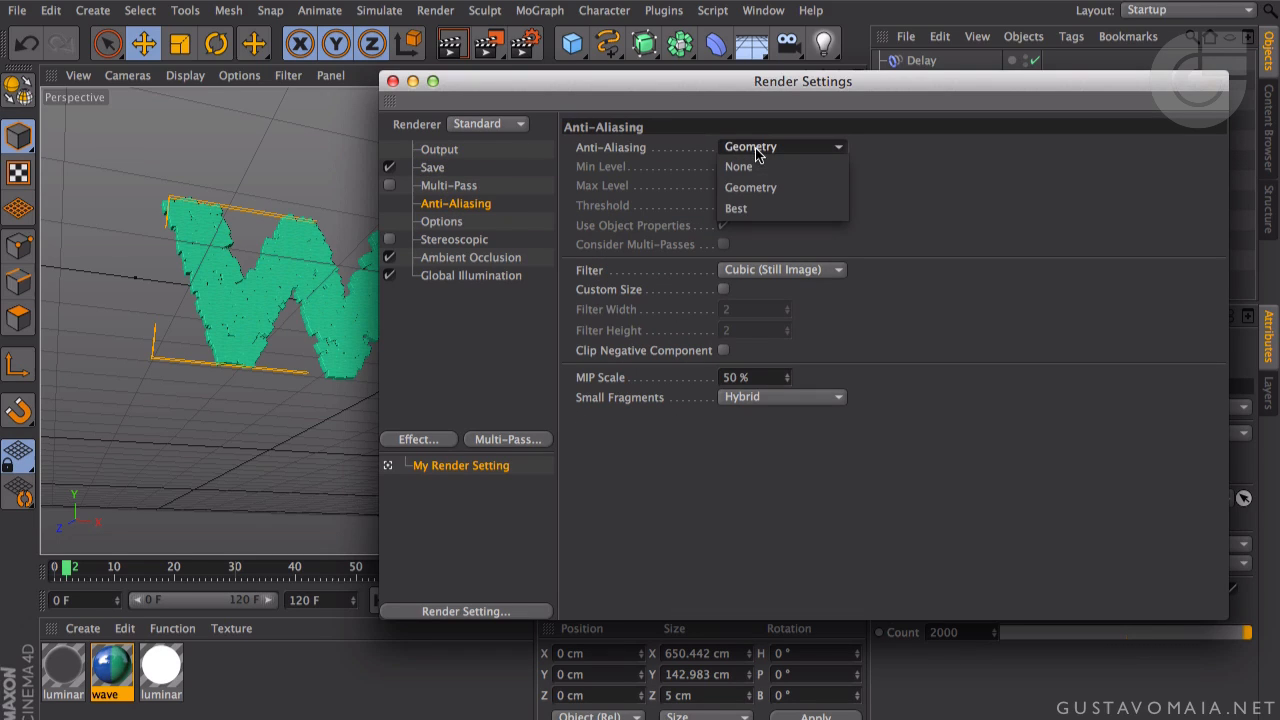
pyautogui.click(756, 207)
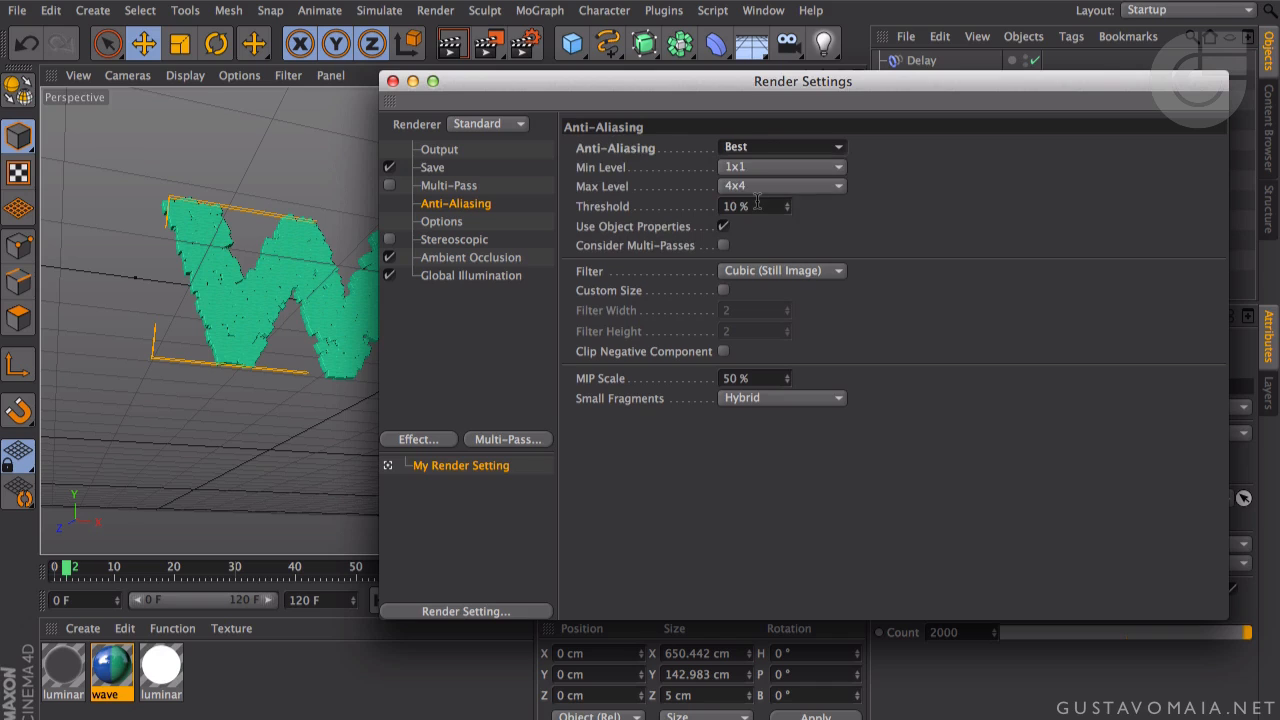
pyautogui.click(393, 82)
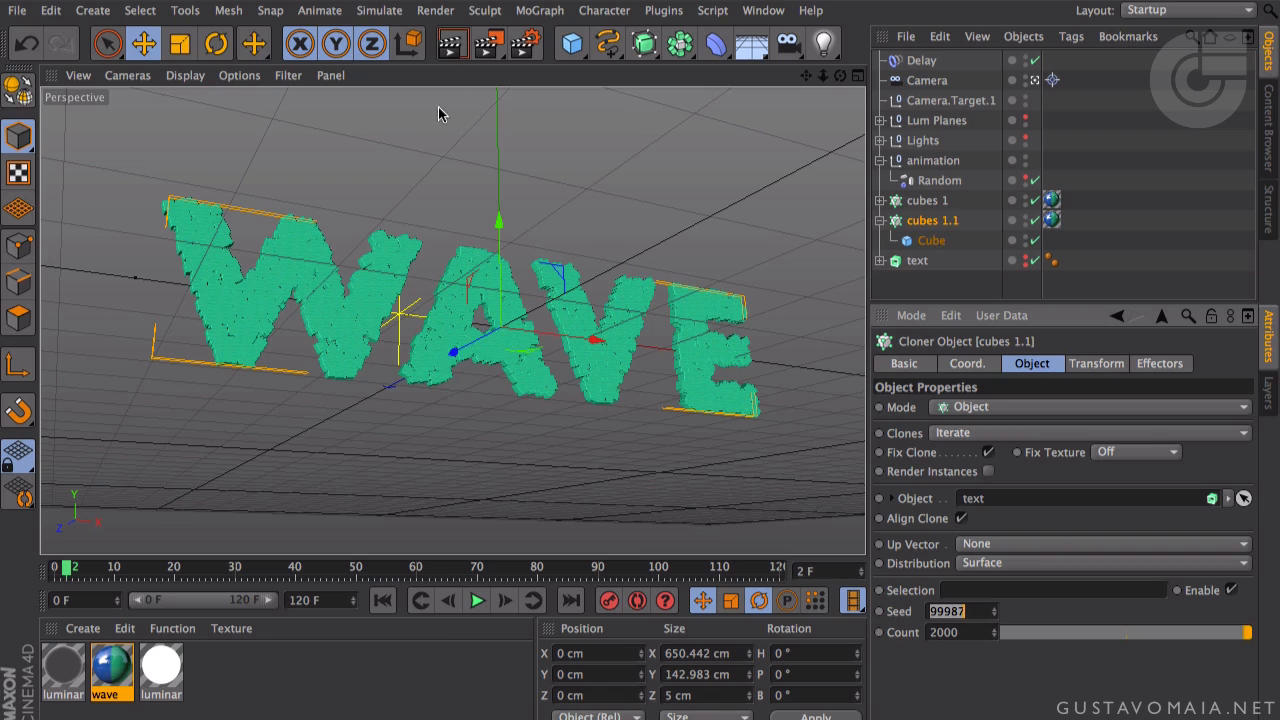
# - Reopen the render settings and review the output, anti-aliasing, ambient occlusion, global illumination, multi-pass and save options
pyautogui.click(524, 44)
pyautogui.moveTo(591, 85); pyautogui.dragTo(486, 81)
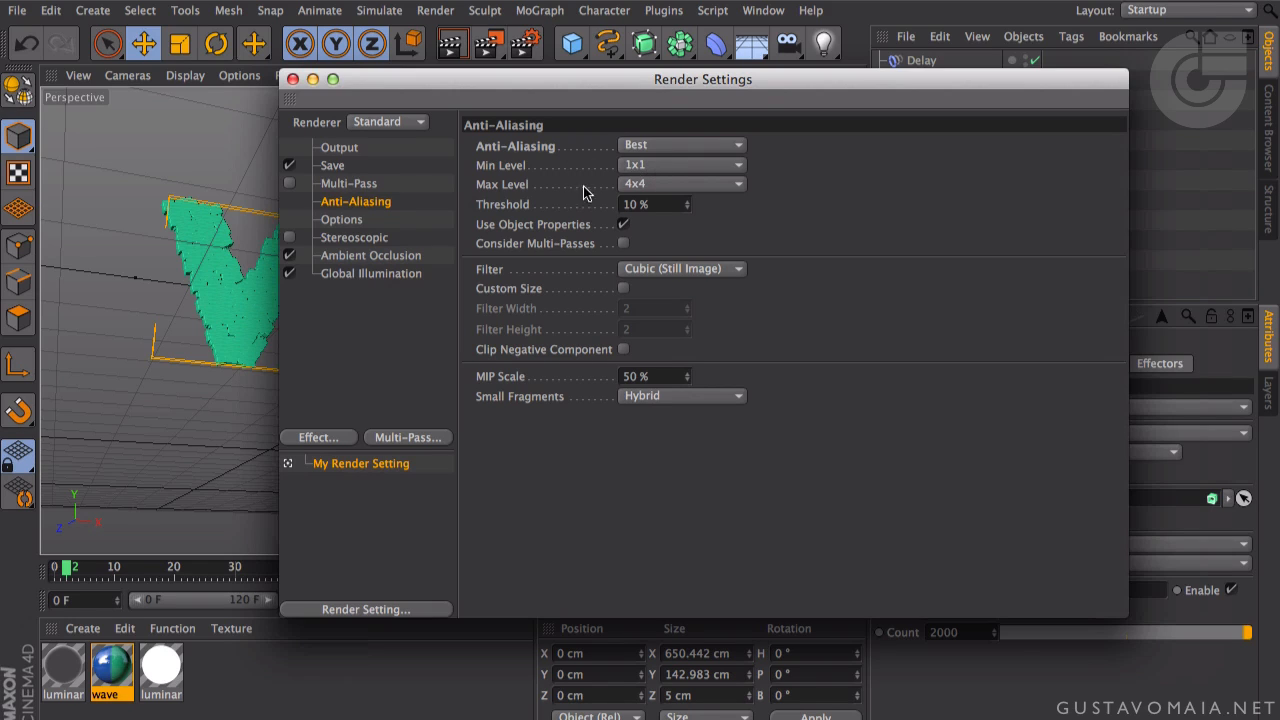
pyautogui.click(336, 168)
pyautogui.click(341, 150)
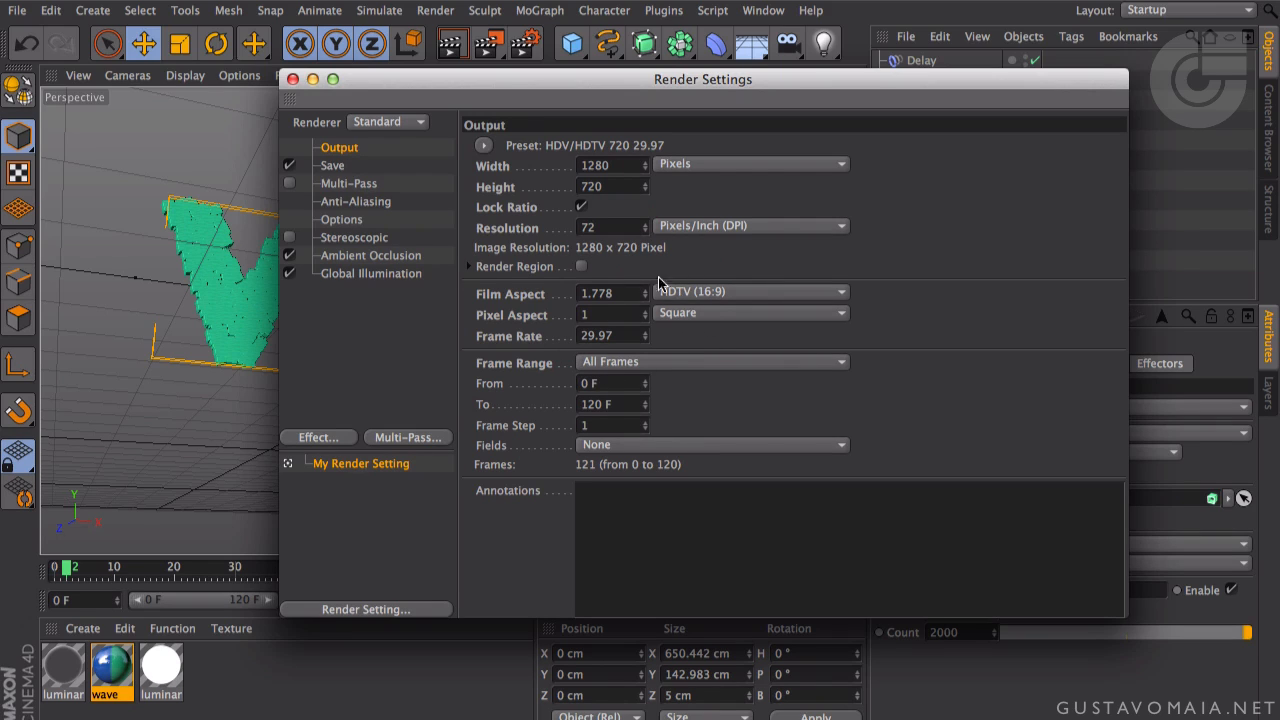
pyautogui.click(356, 203)
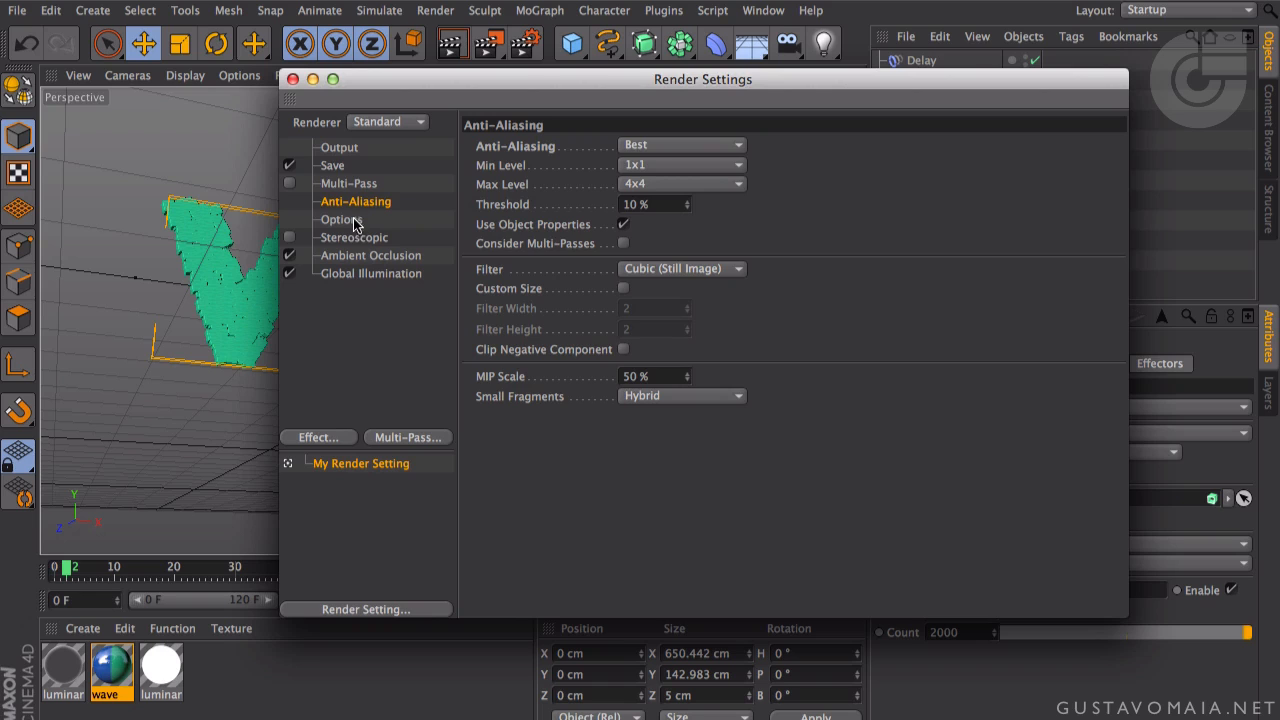
pyautogui.click(362, 257)
pyautogui.click(368, 275)
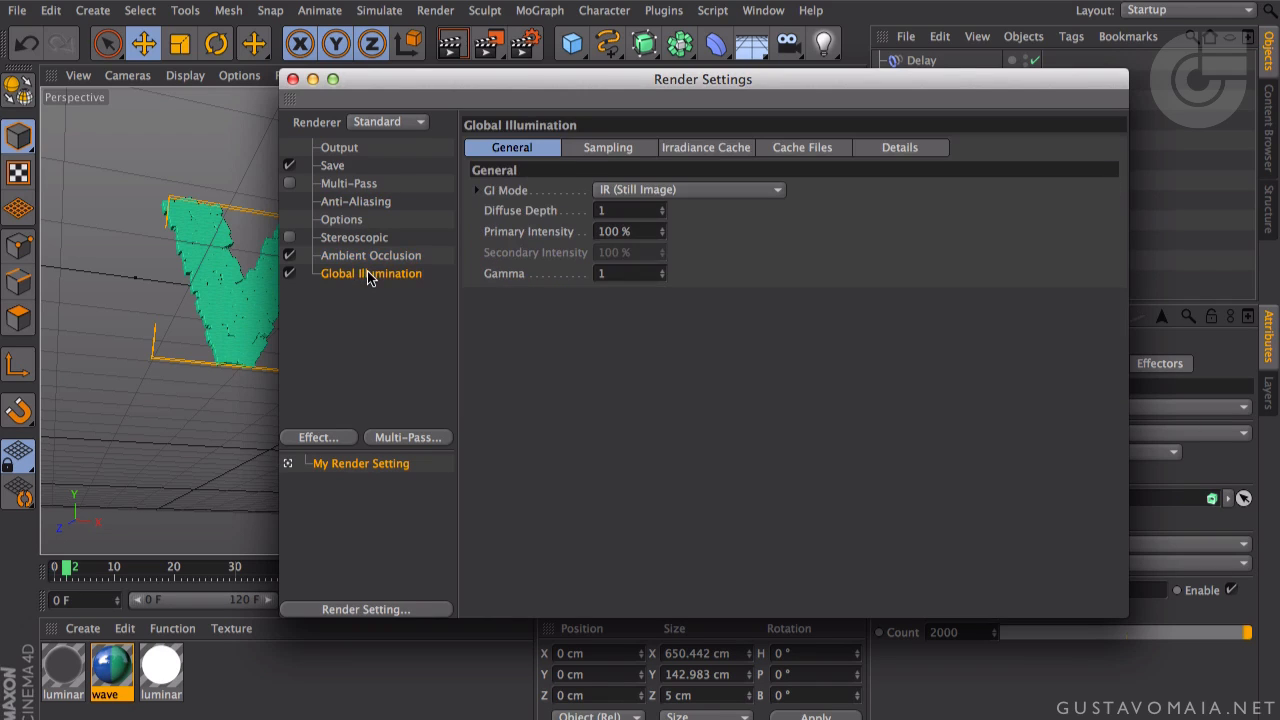
pyautogui.click(362, 187)
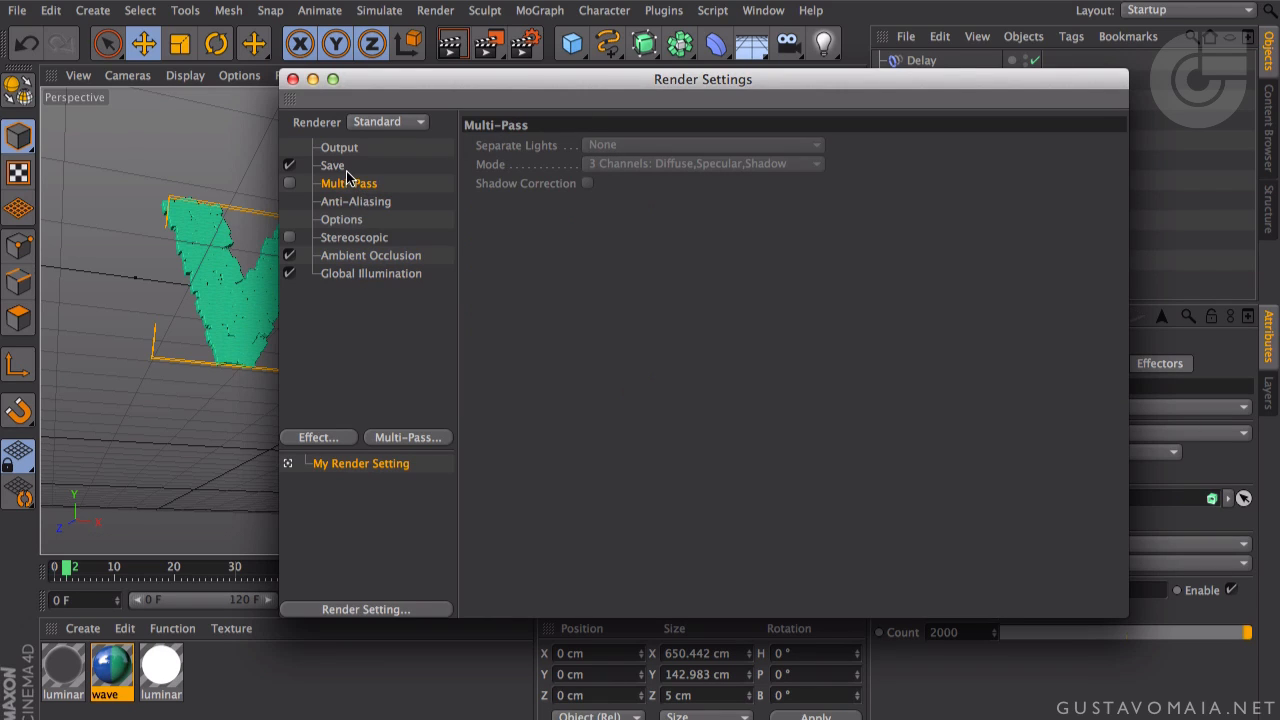
pyautogui.click(338, 166)
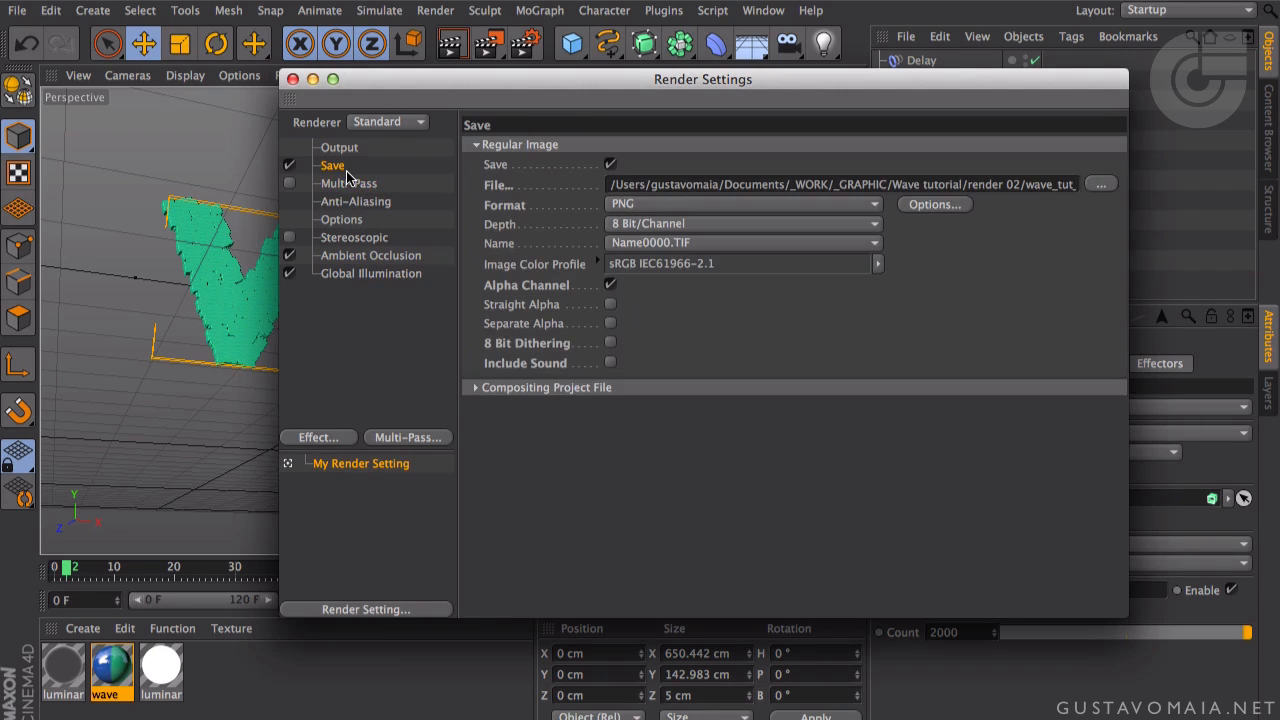
# - Render the full animation to the Picture Viewer
pyautogui.click(425, 333)
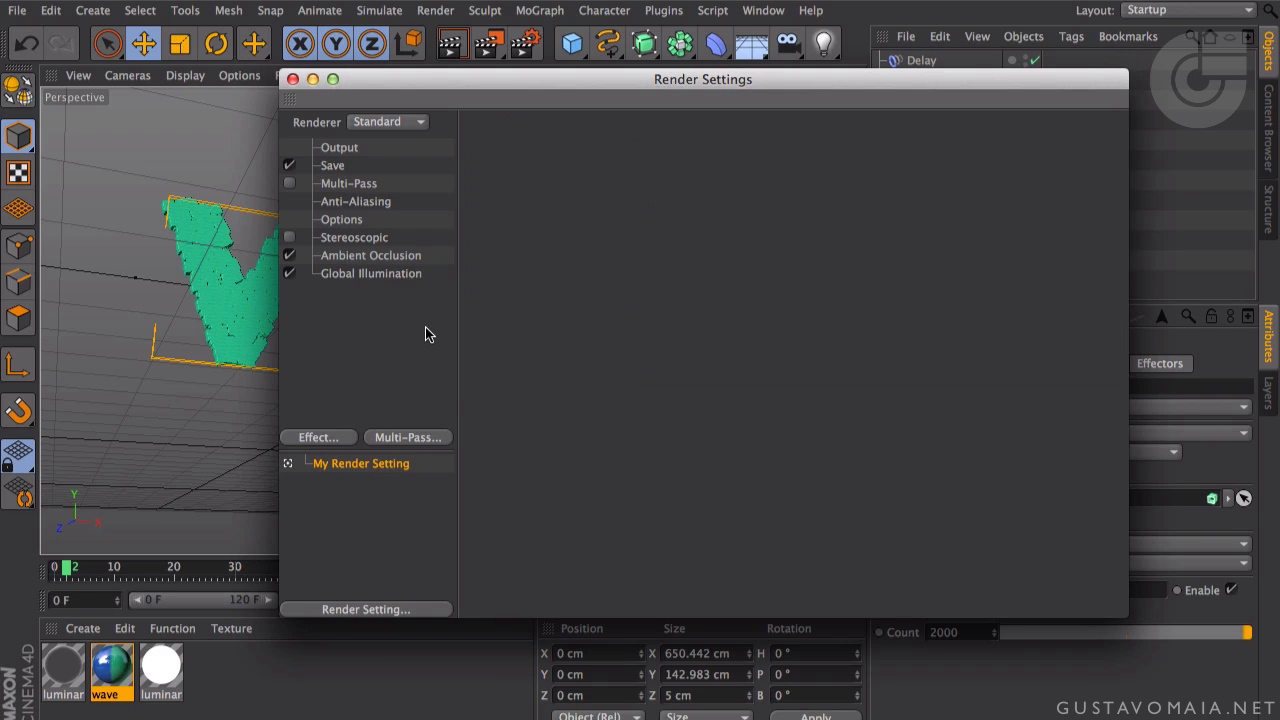
pyautogui.click(494, 47)
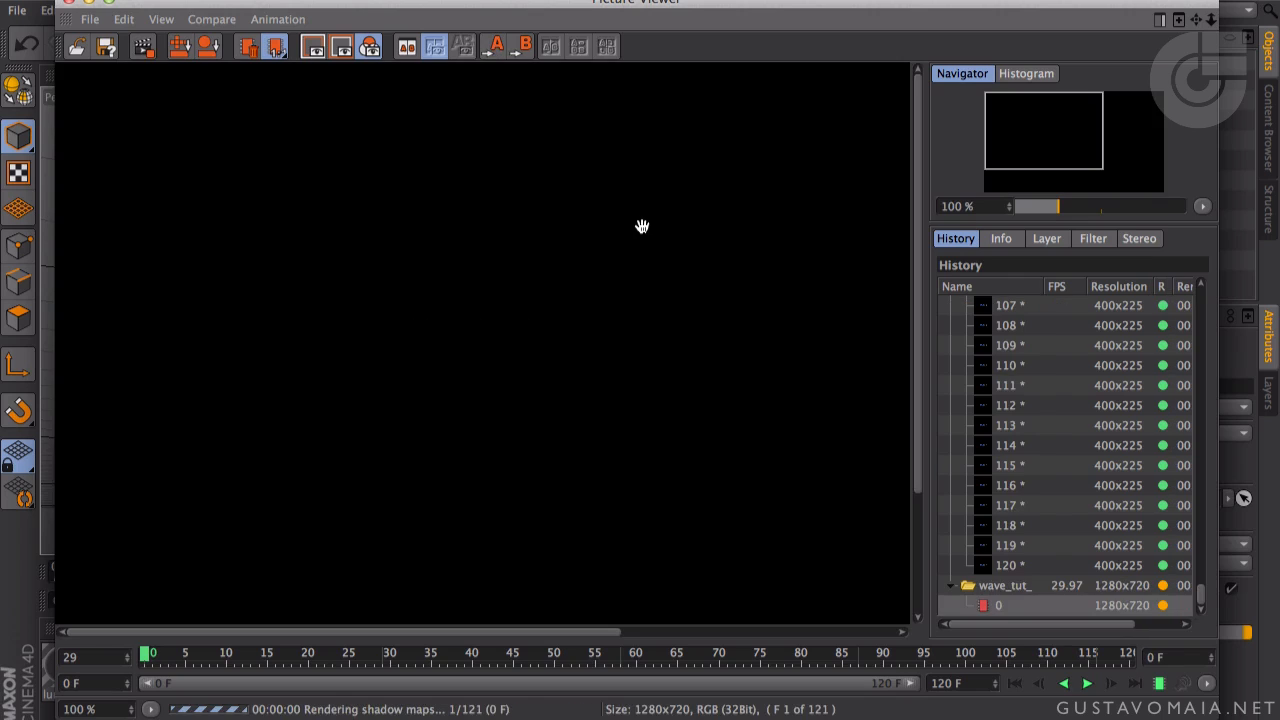
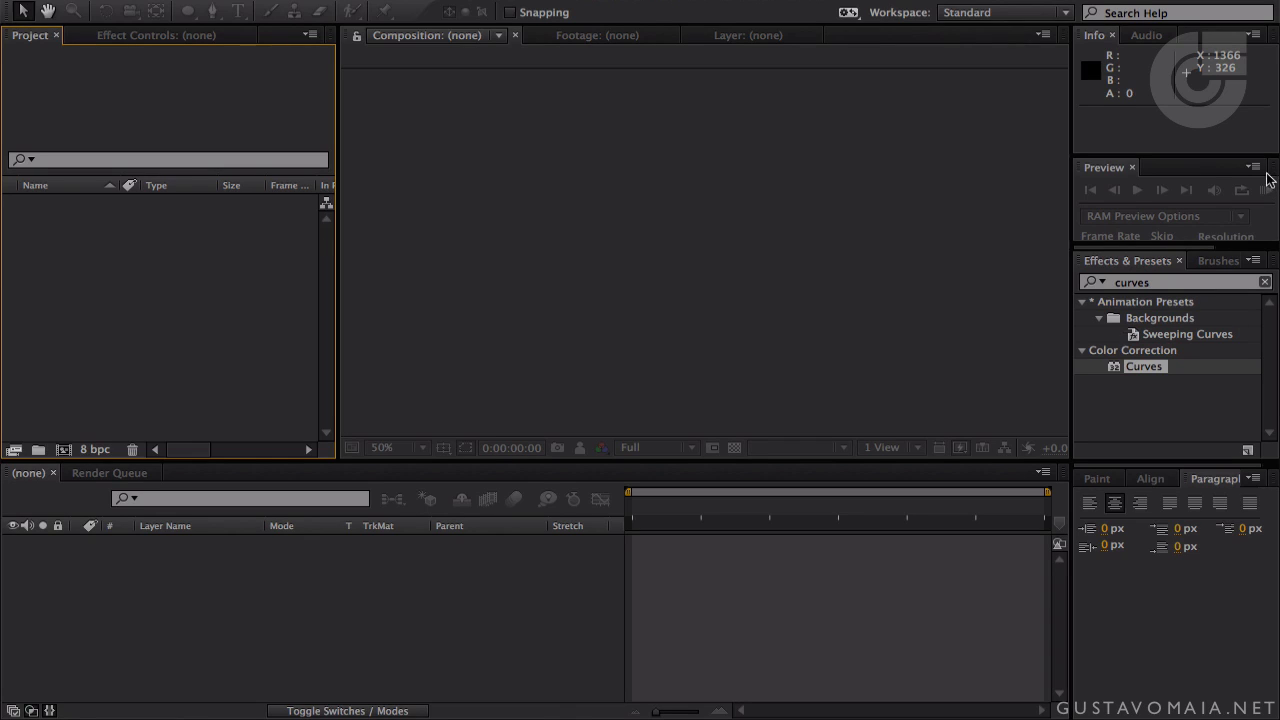
# - Switch to After Effects and import the render 02 images as a PNG sequence starting from wave_tut_0000.png
pyautogui.doubleClick(203, 290)
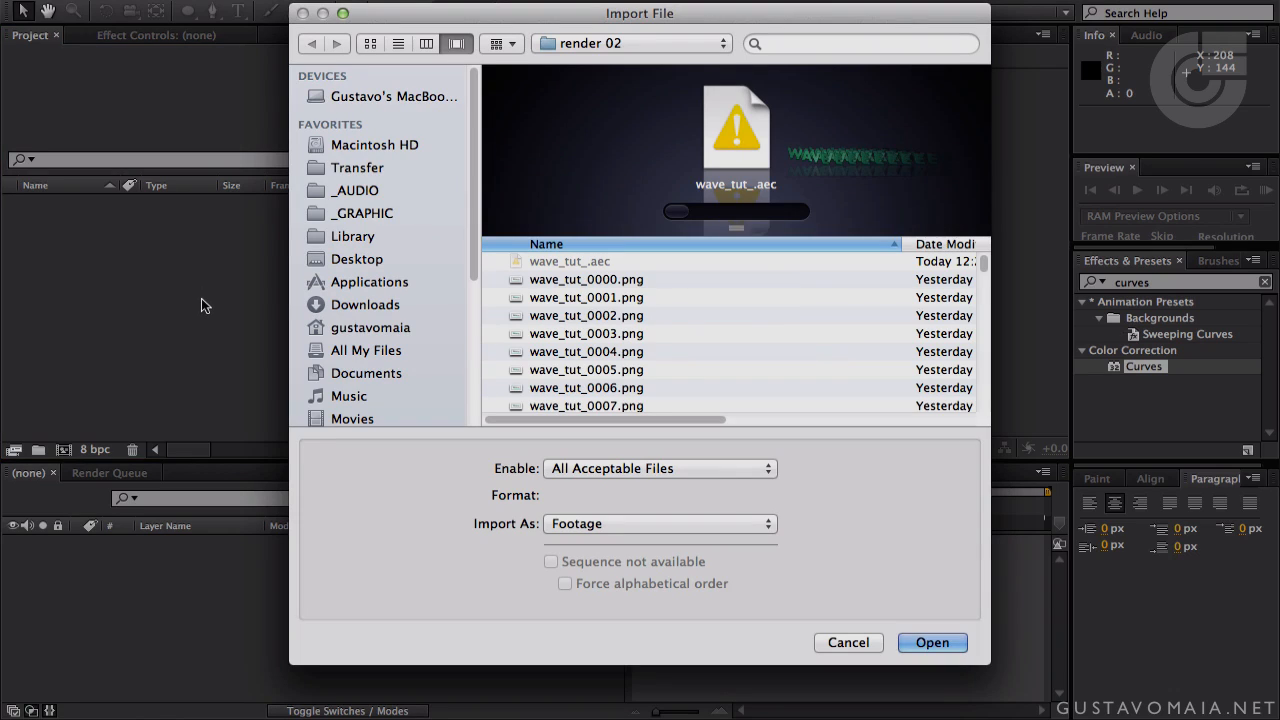
pyautogui.click(576, 284)
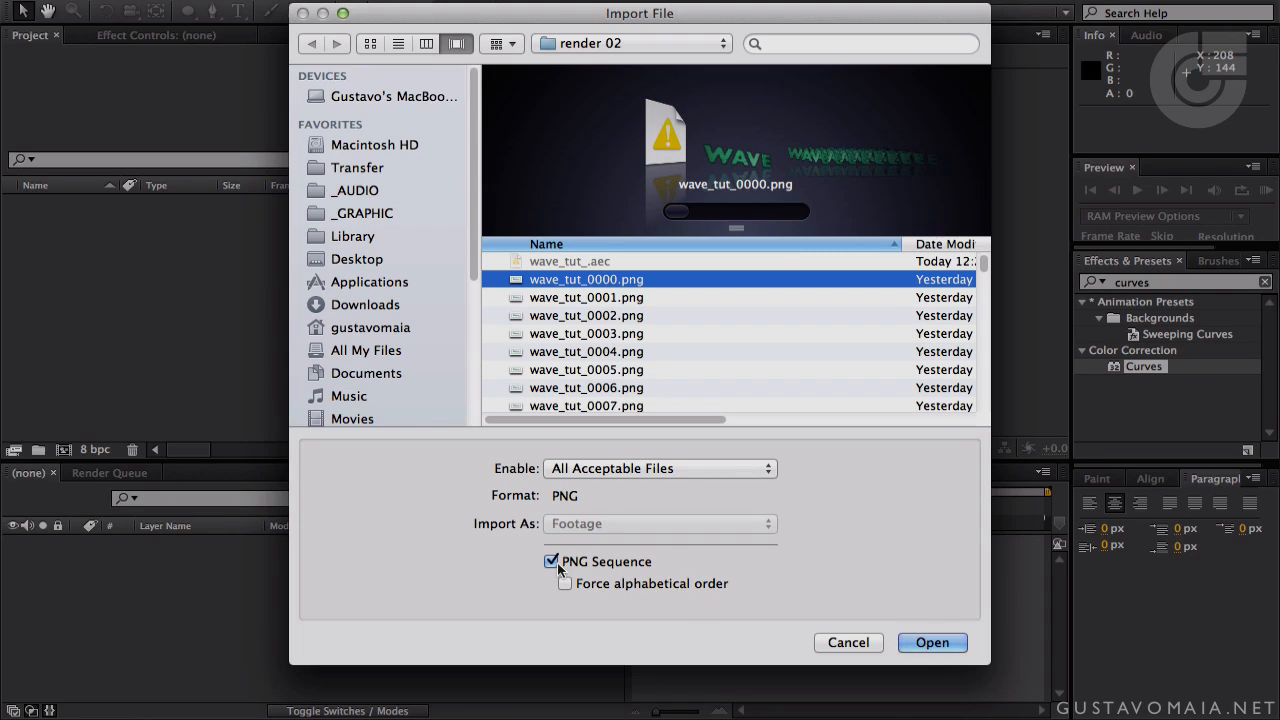
pyautogui.click(930, 642)
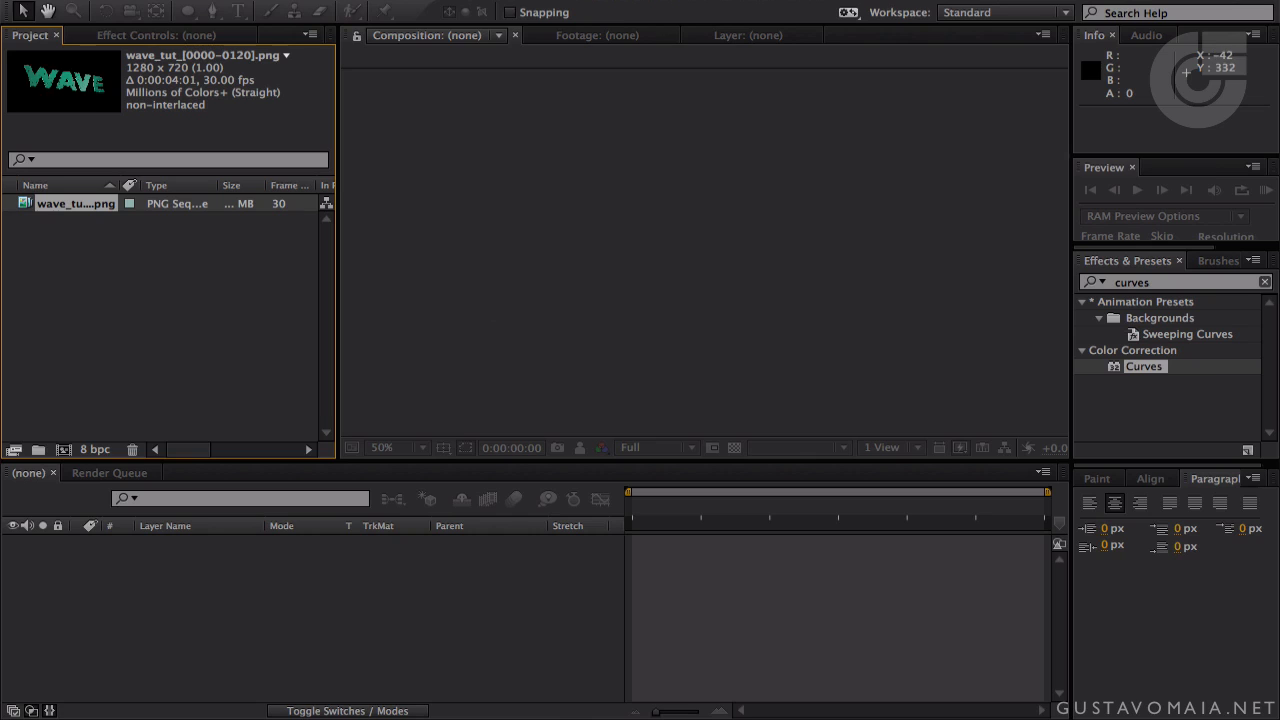
# - Interpret the imported wave_tut sequence's alpha as premultiplied, matted with black (000000)
pyautogui.rightClick(82, 207)
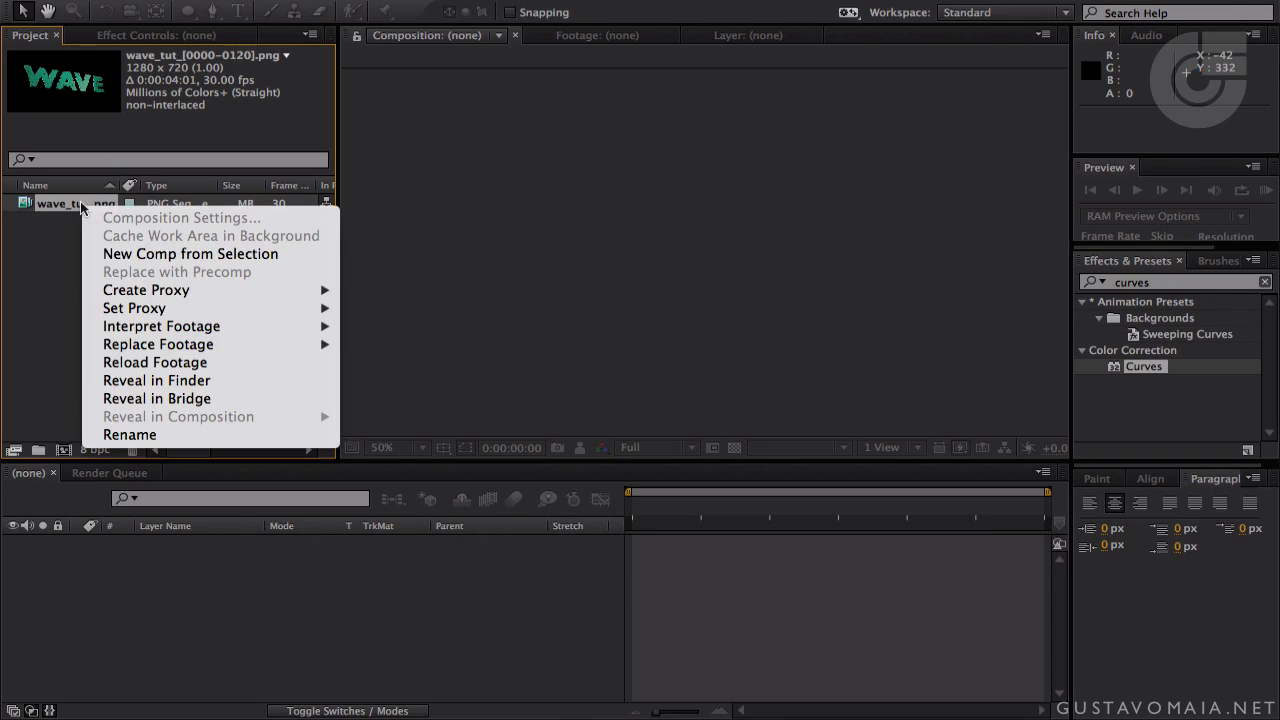
pyautogui.moveTo(157, 342)
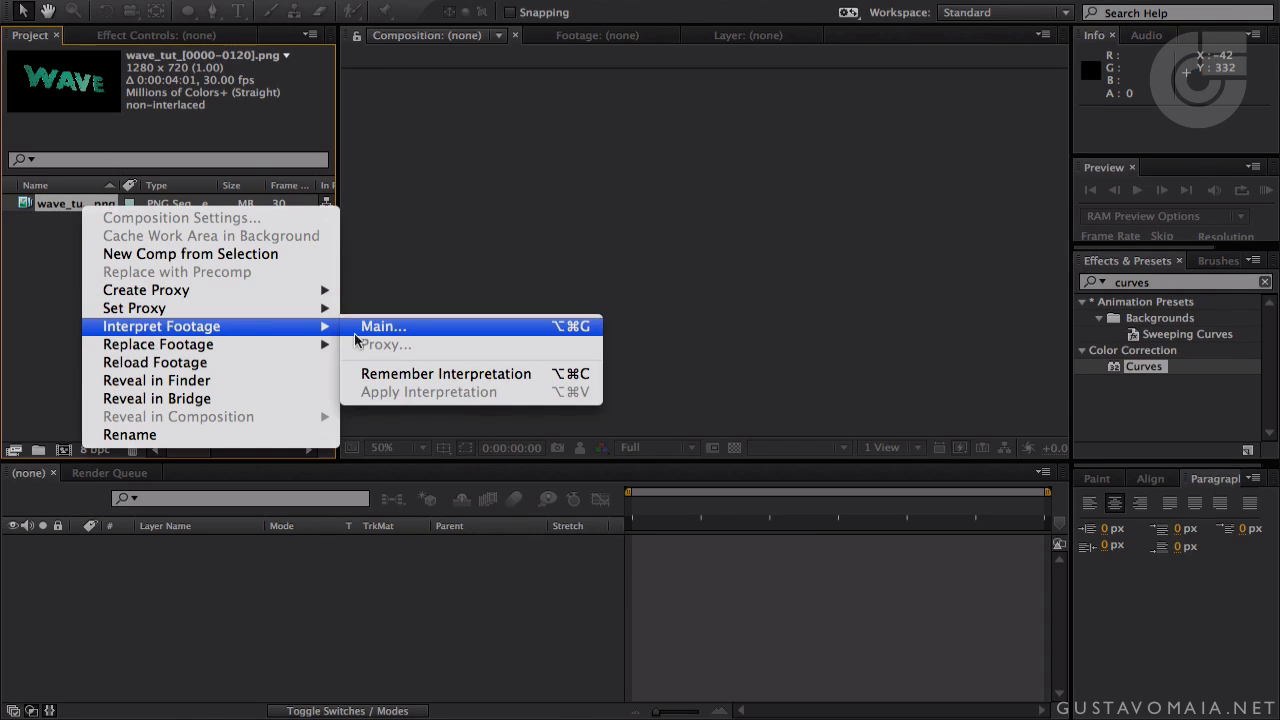
pyautogui.click(364, 327)
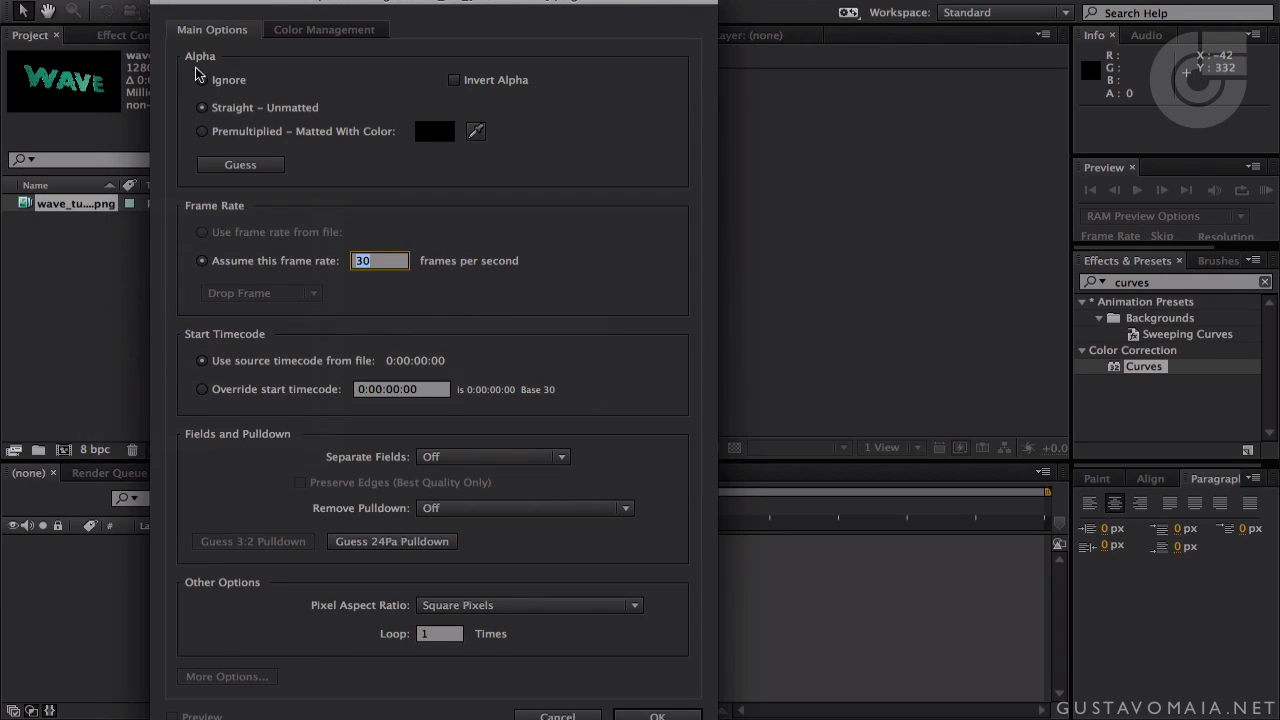
pyautogui.click(203, 132)
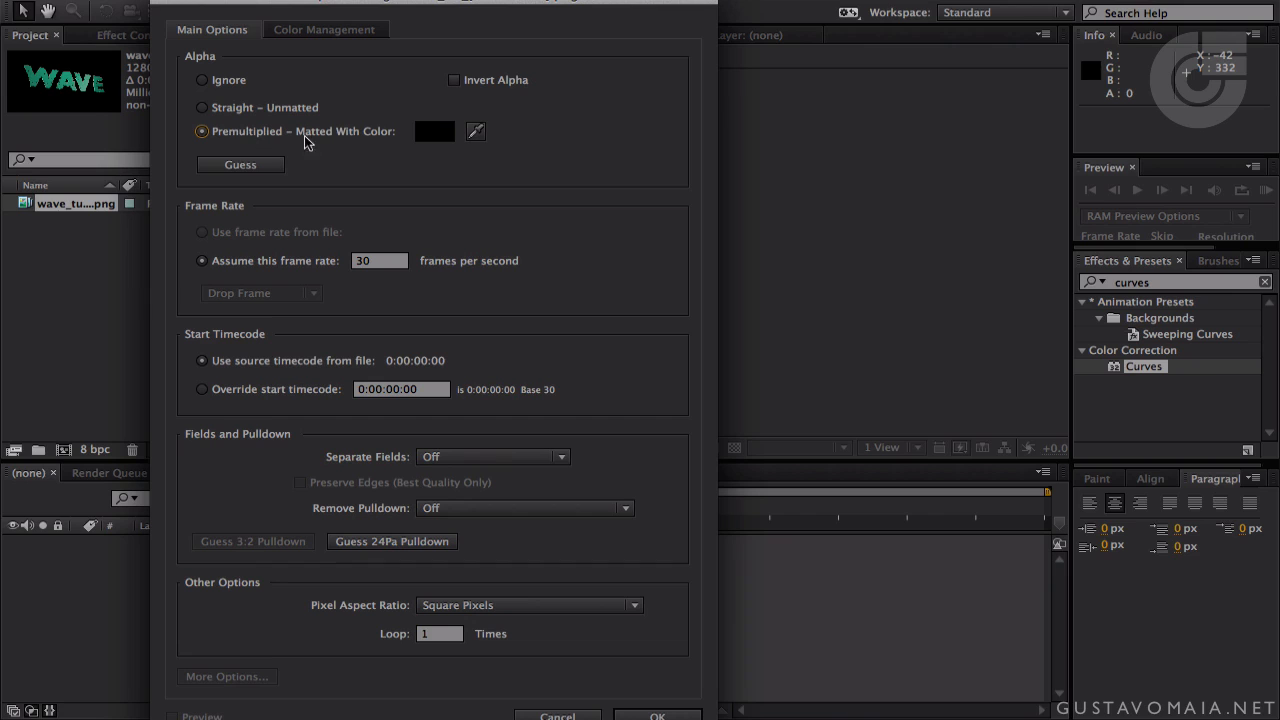
pyautogui.click(436, 132)
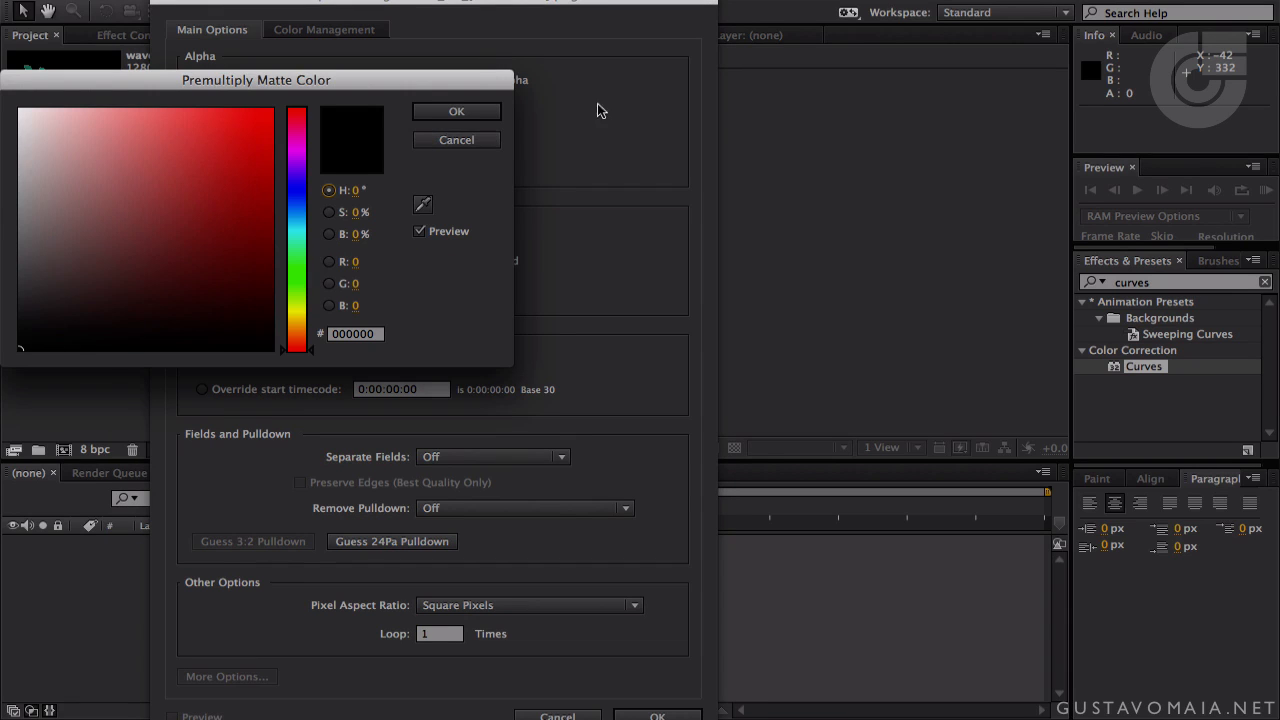
pyautogui.click(458, 111)
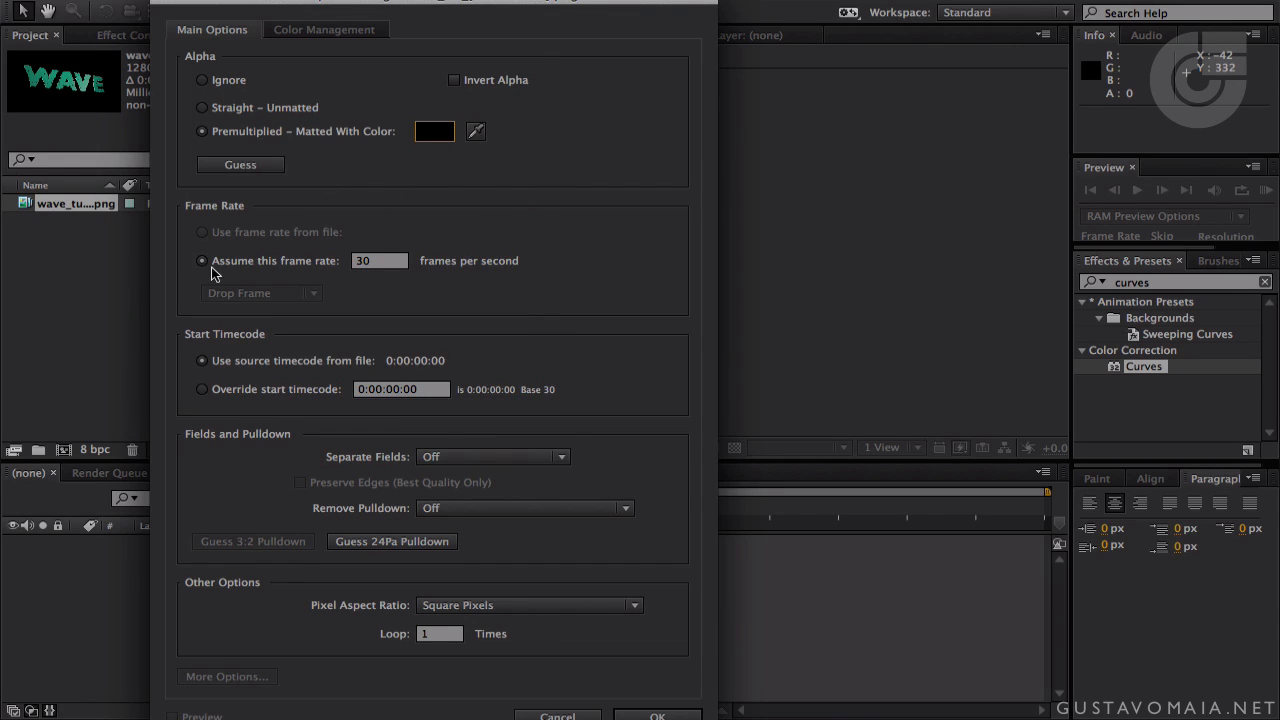
# - Set the footage's assumed frame rate to 29.97 frames per second and apply the interpretation
pyautogui.doubleClick(366, 264)
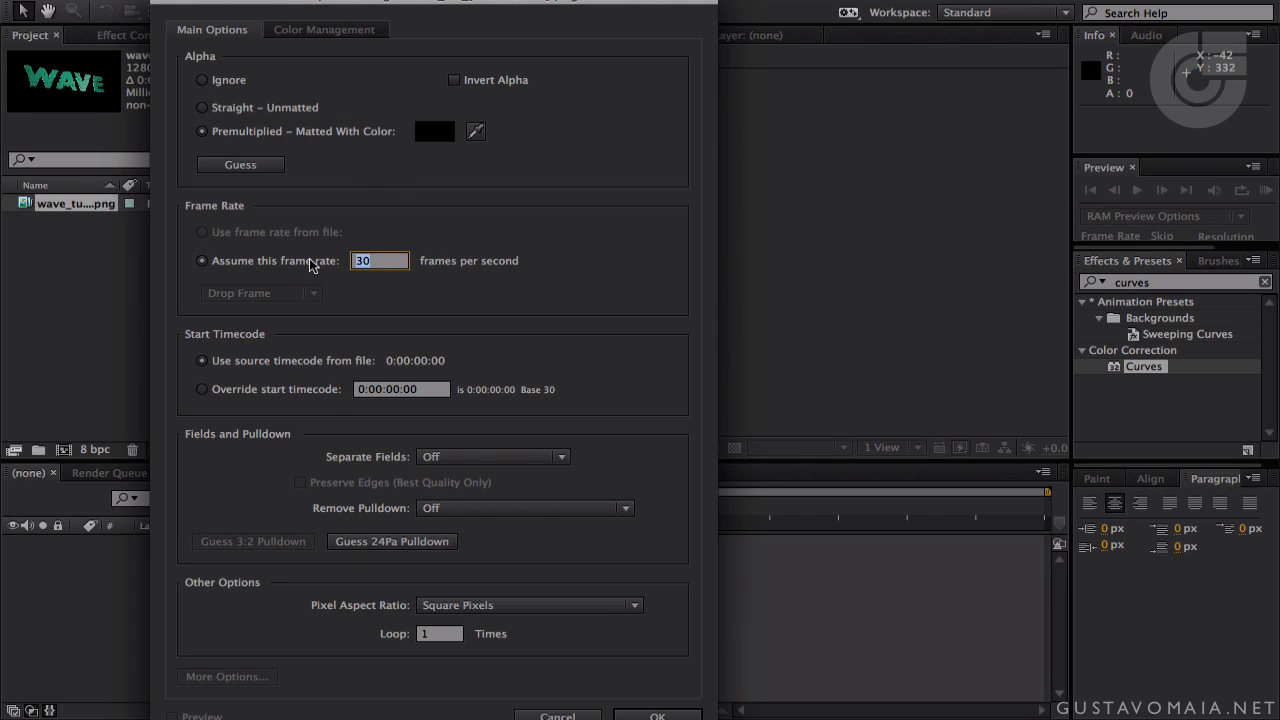
pyautogui.write('29.97')
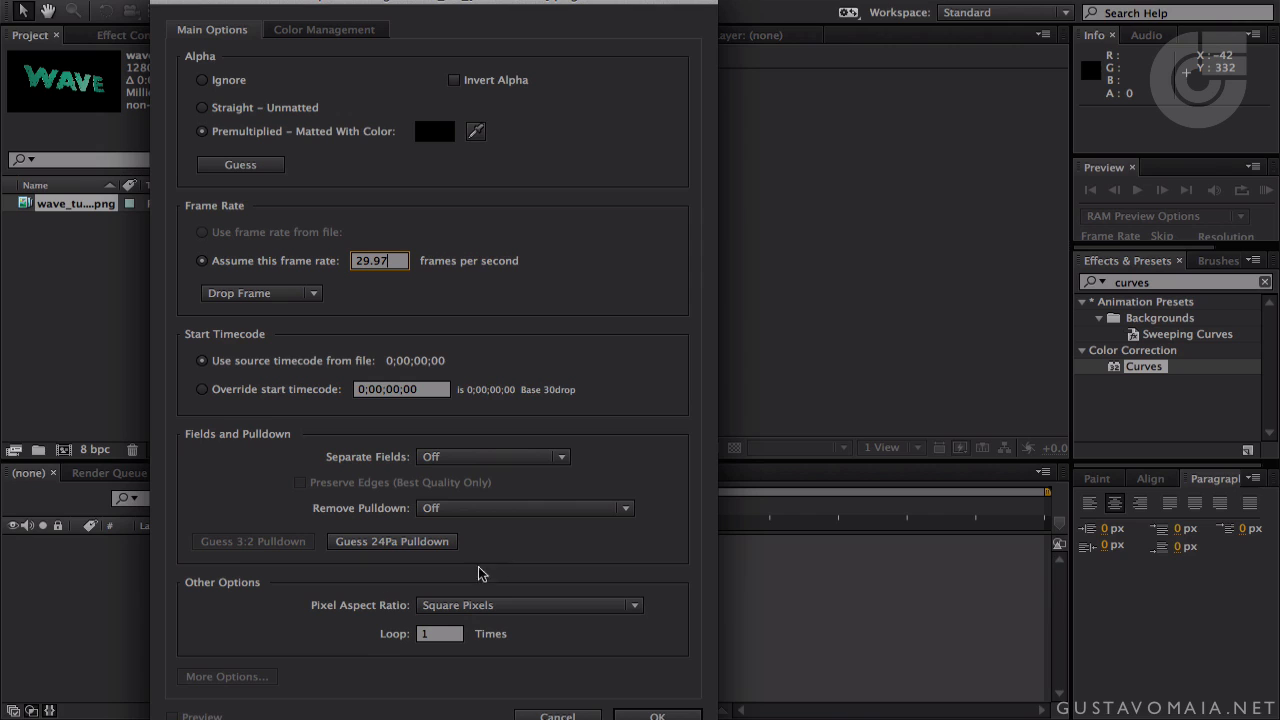
pyautogui.click(656, 715)
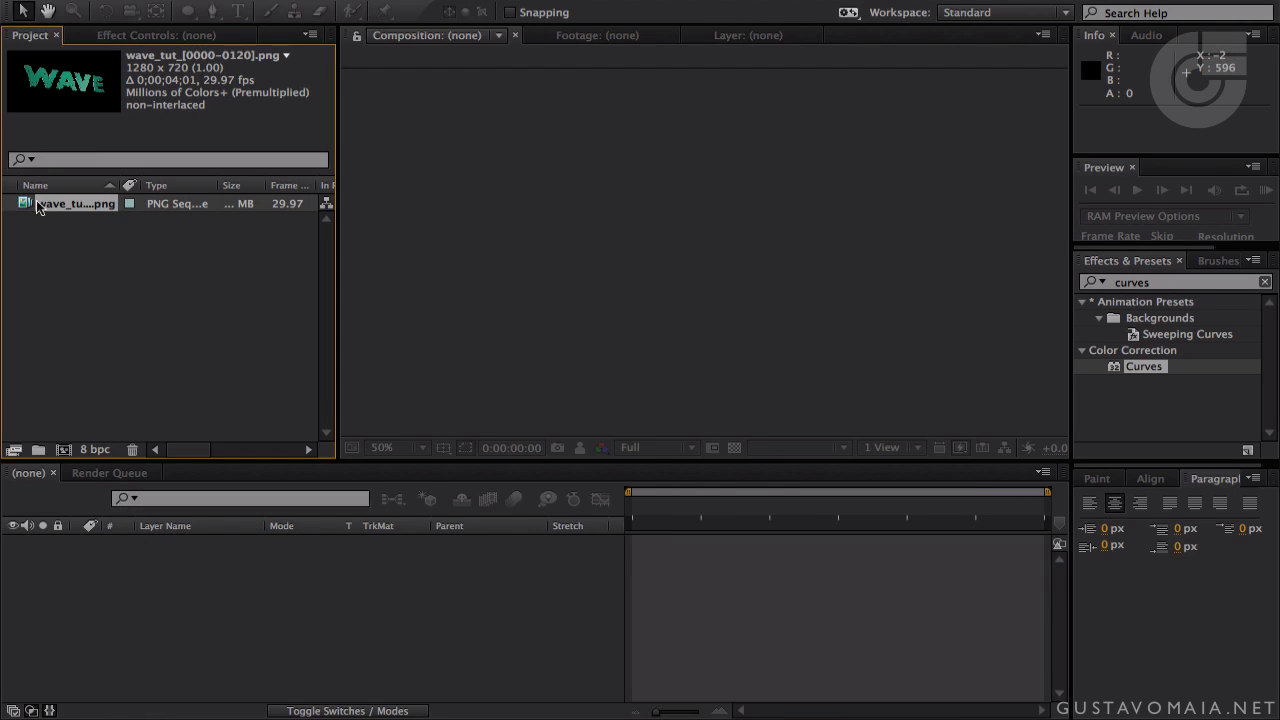
# - Create a new composition from the wave_tut sequence and play it as a RAM preview
pyautogui.moveTo(24, 203); pyautogui.dragTo(65, 453)
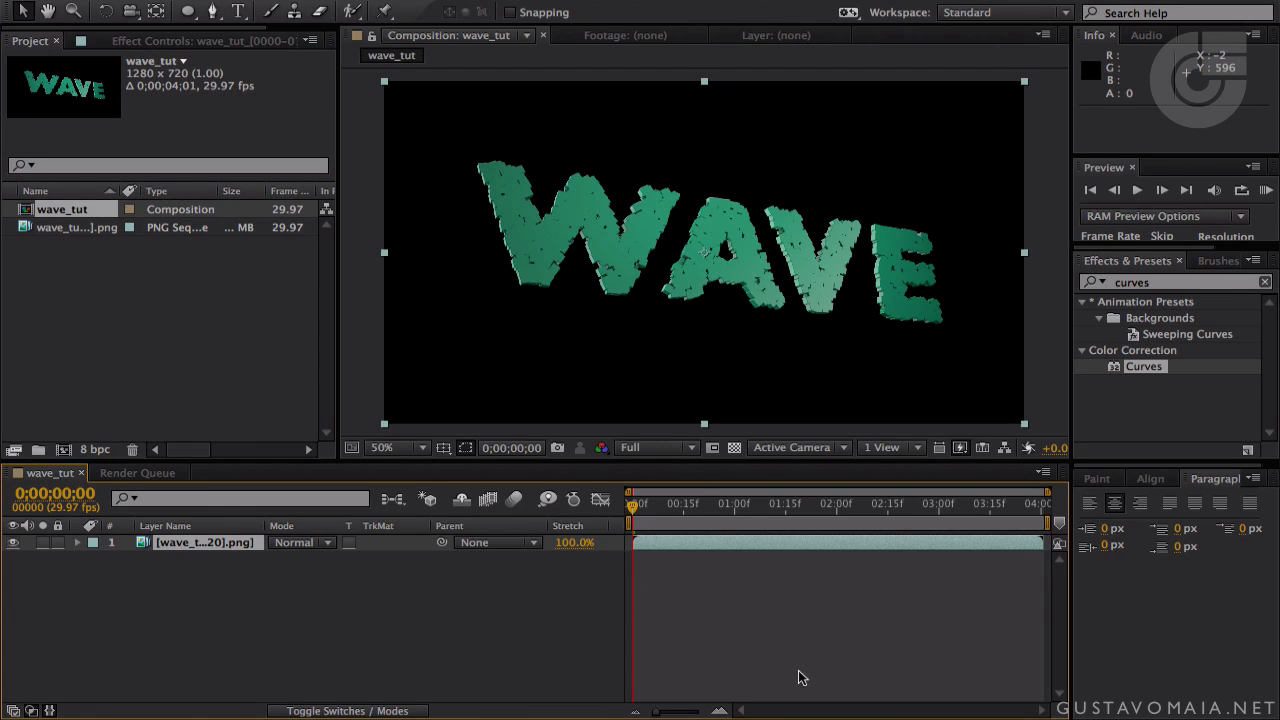
pyautogui.click(1266, 190)
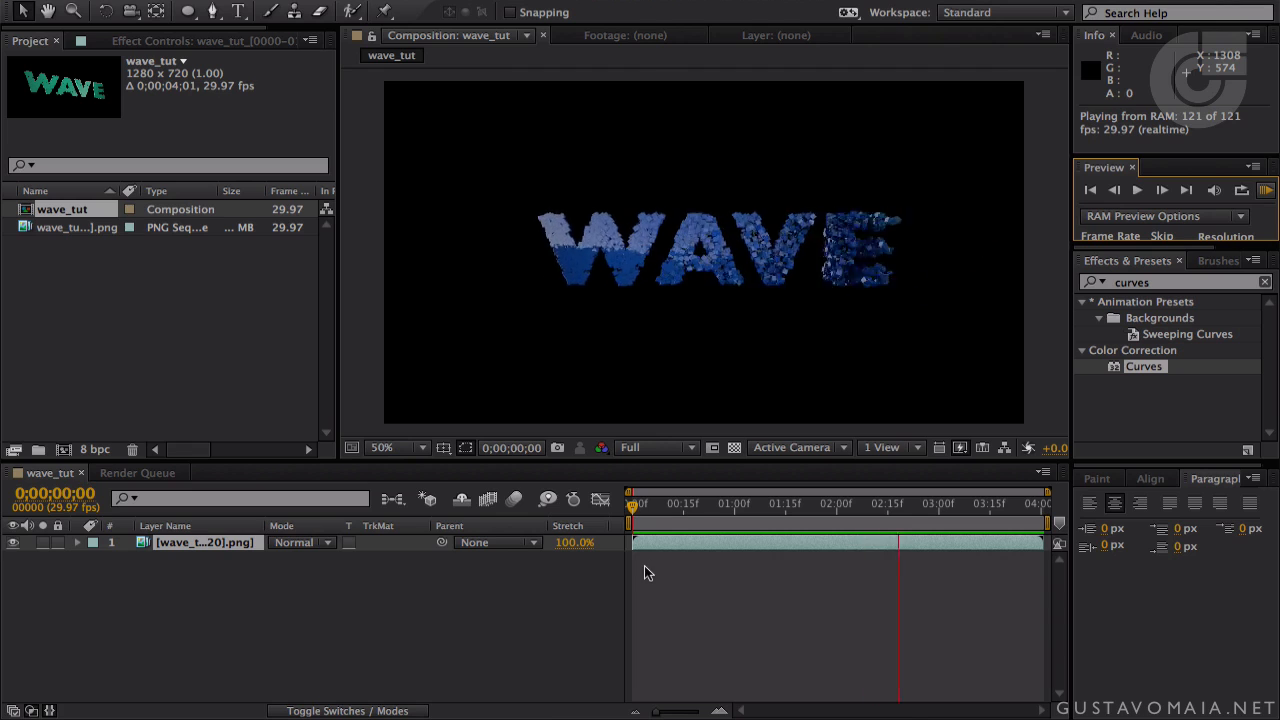
pyautogui.press('space')
pyautogui.rightClick(343, 655)
pyautogui.moveTo(585, 523)
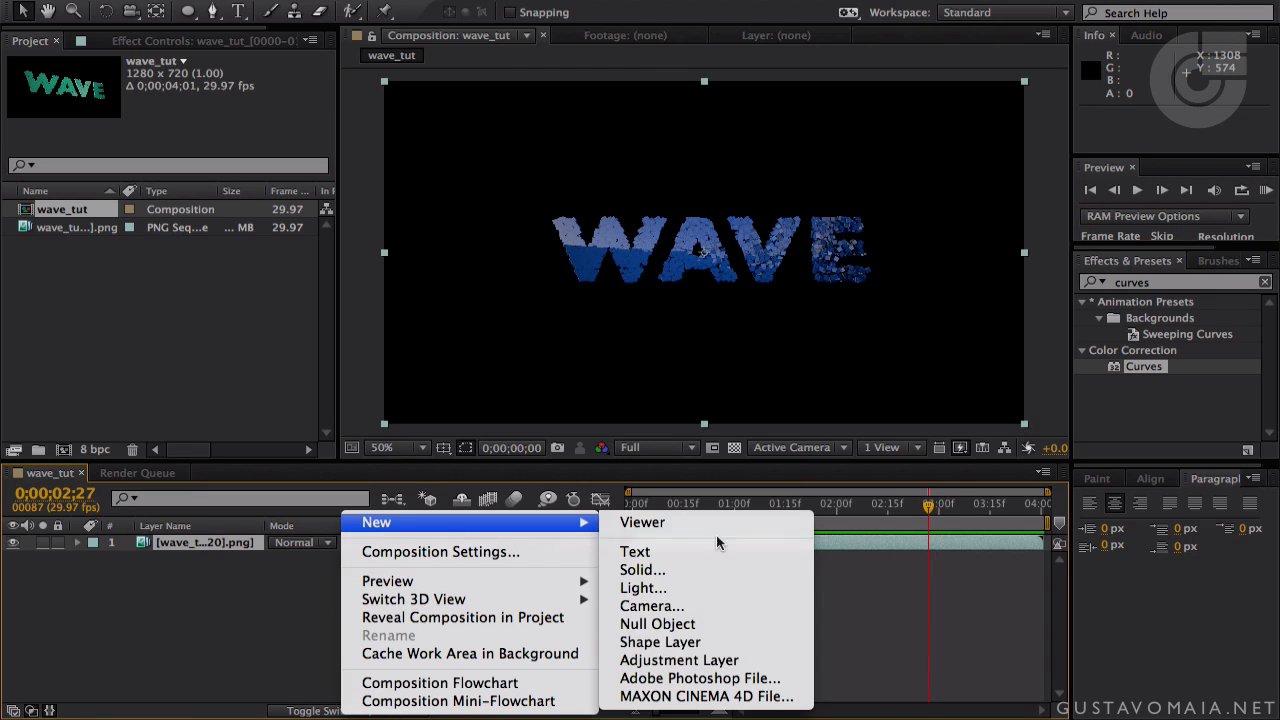
pyautogui.rightClick(240, 588)
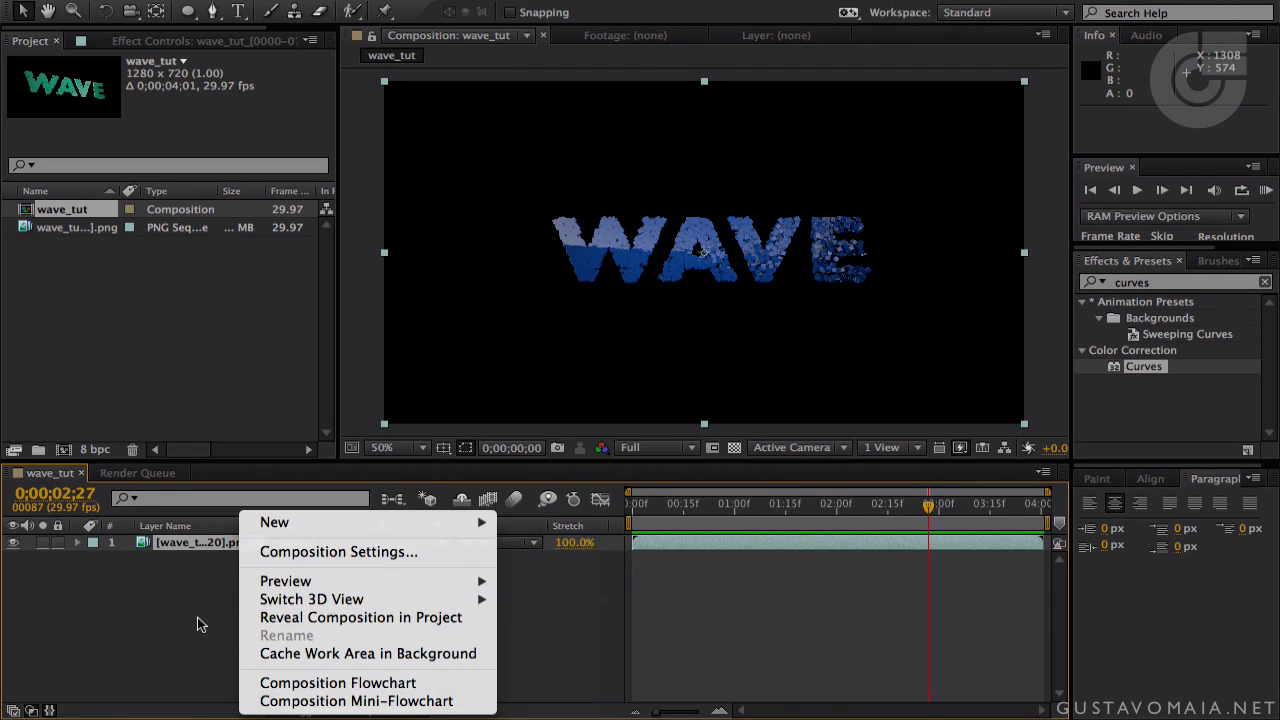
pyautogui.rightClick(166, 595)
pyautogui.press('Escape')
# - Create a dark teal solid layer named BG and place it beneath the wave_tut footage layer
pyautogui.click(369, 2)
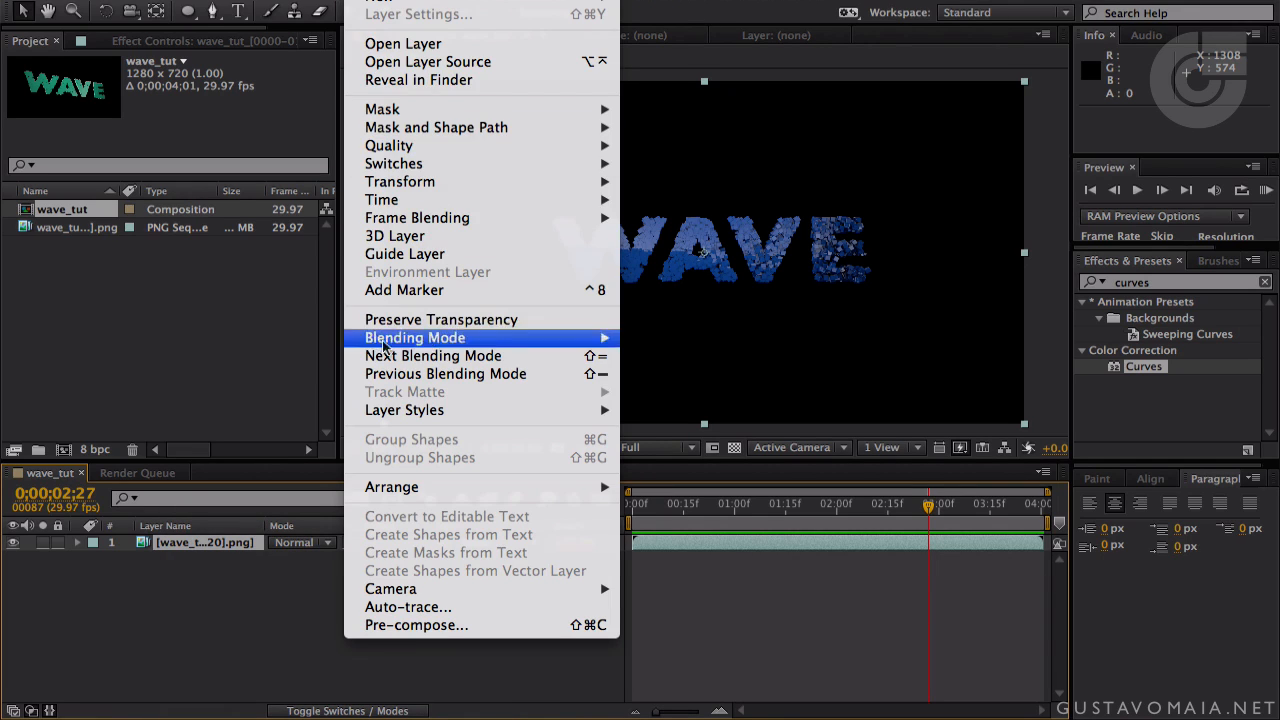
pyautogui.moveTo(400, 3)
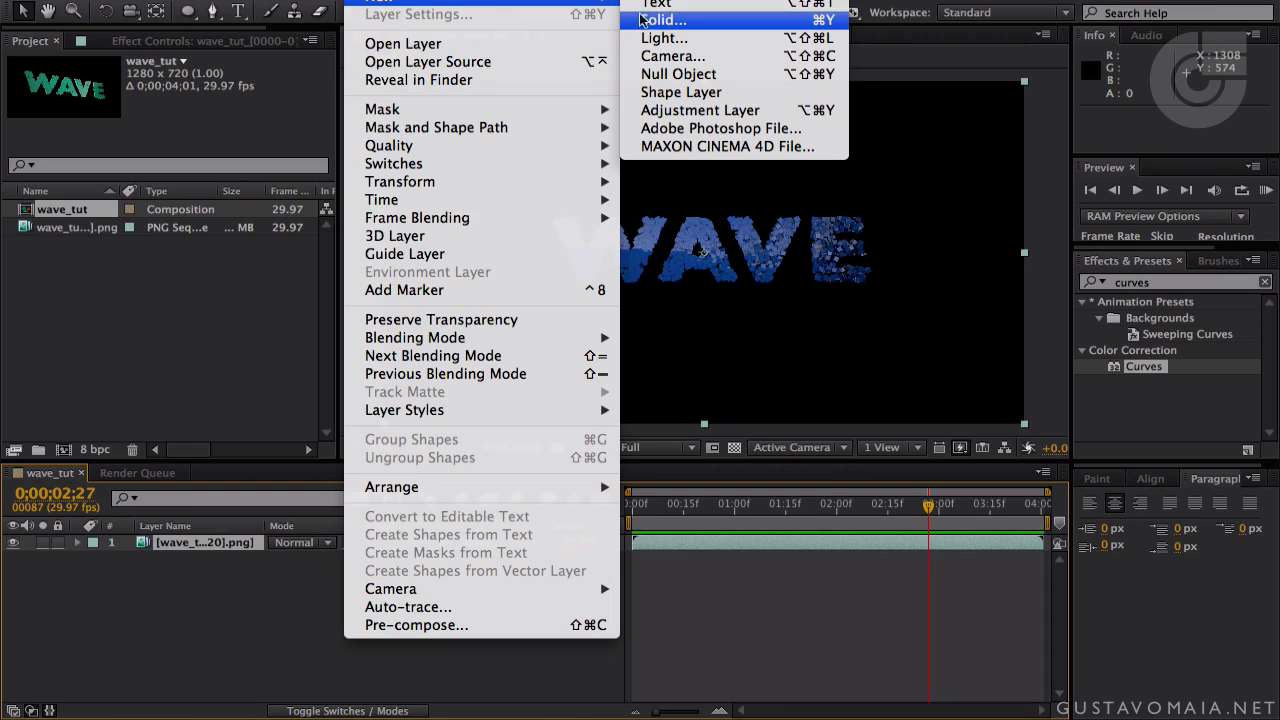
pyautogui.click(660, 20)
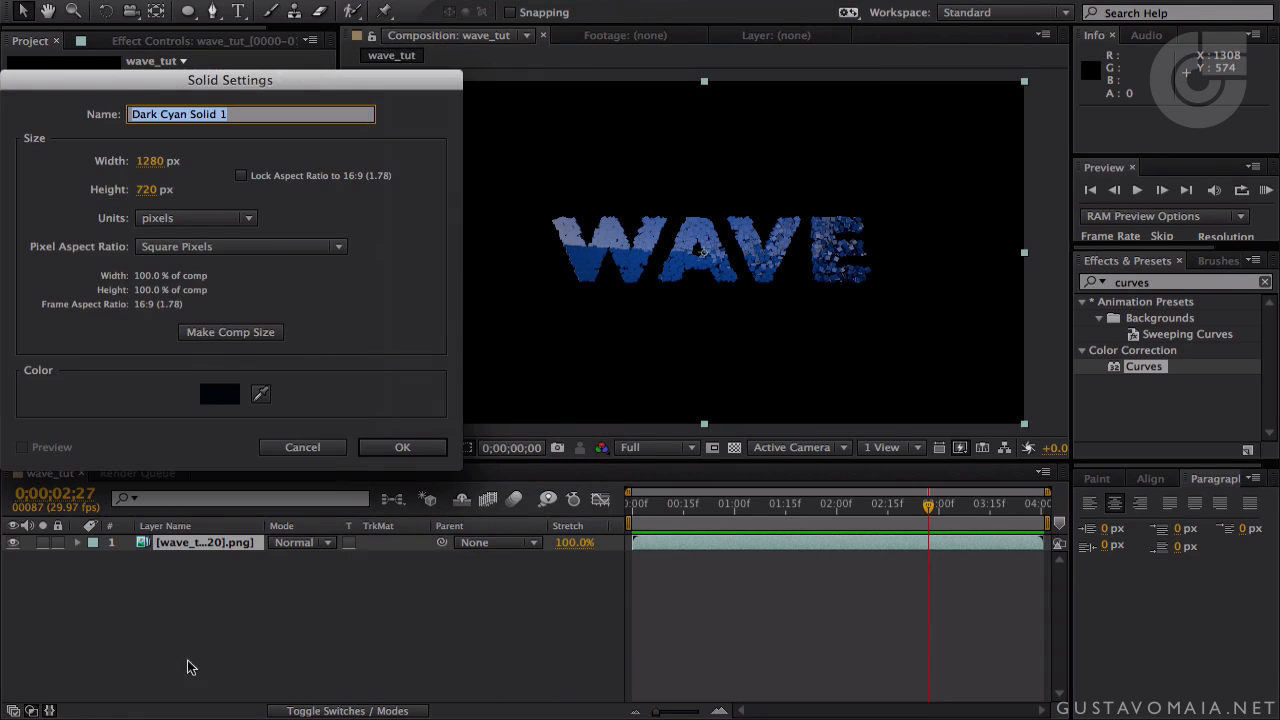
pyautogui.click(227, 400)
pyautogui.click(200, 237)
pyautogui.click(457, 110)
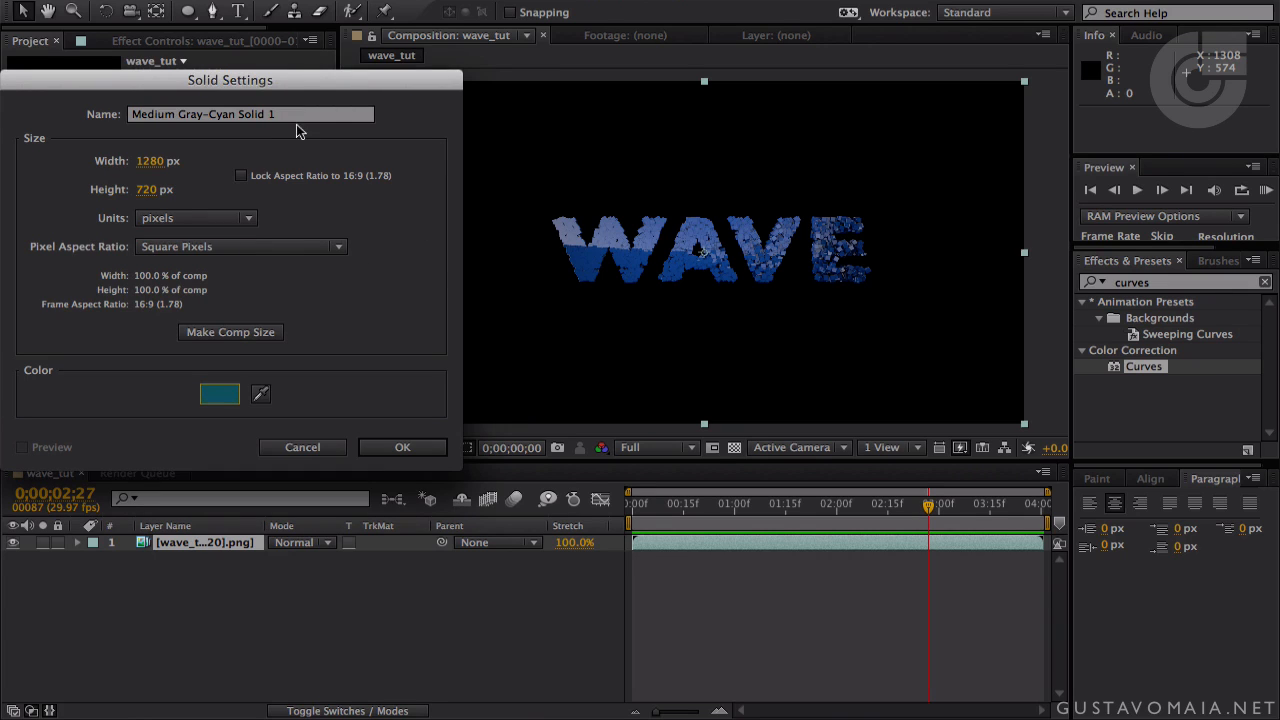
pyautogui.write('BG')
pyautogui.press('Return')
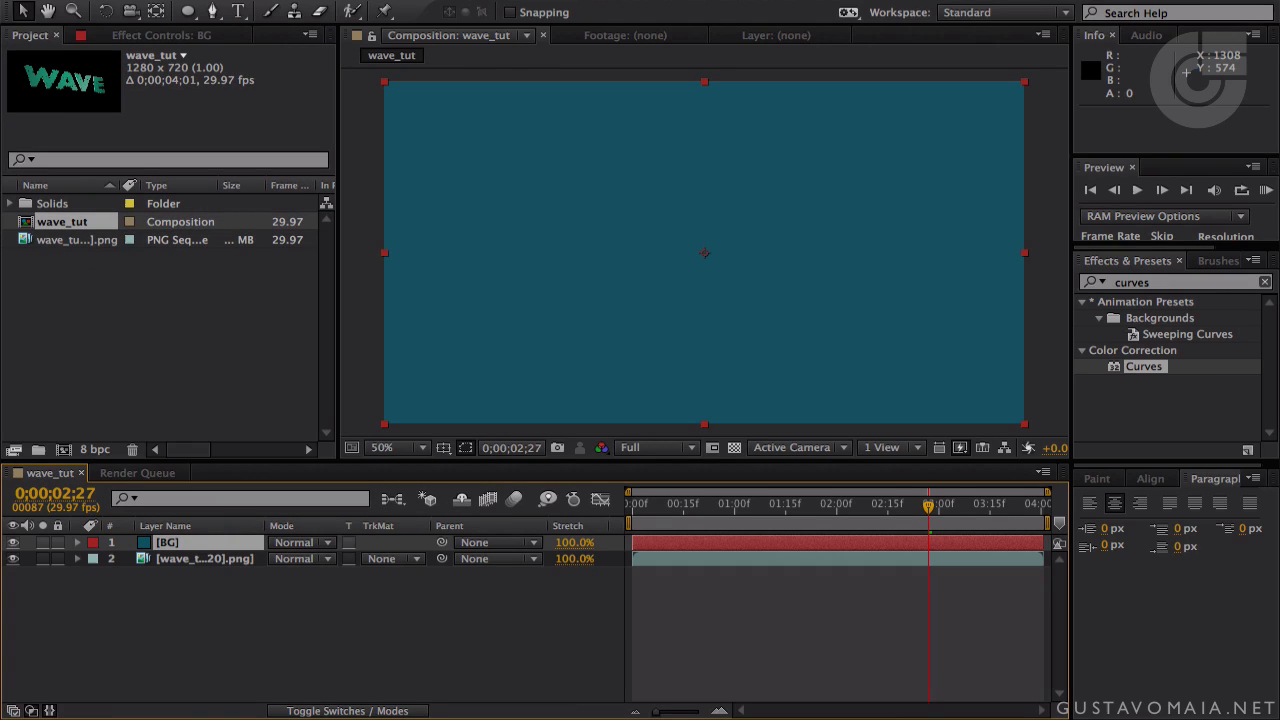
pyautogui.moveTo(165, 543); pyautogui.dragTo(170, 630)
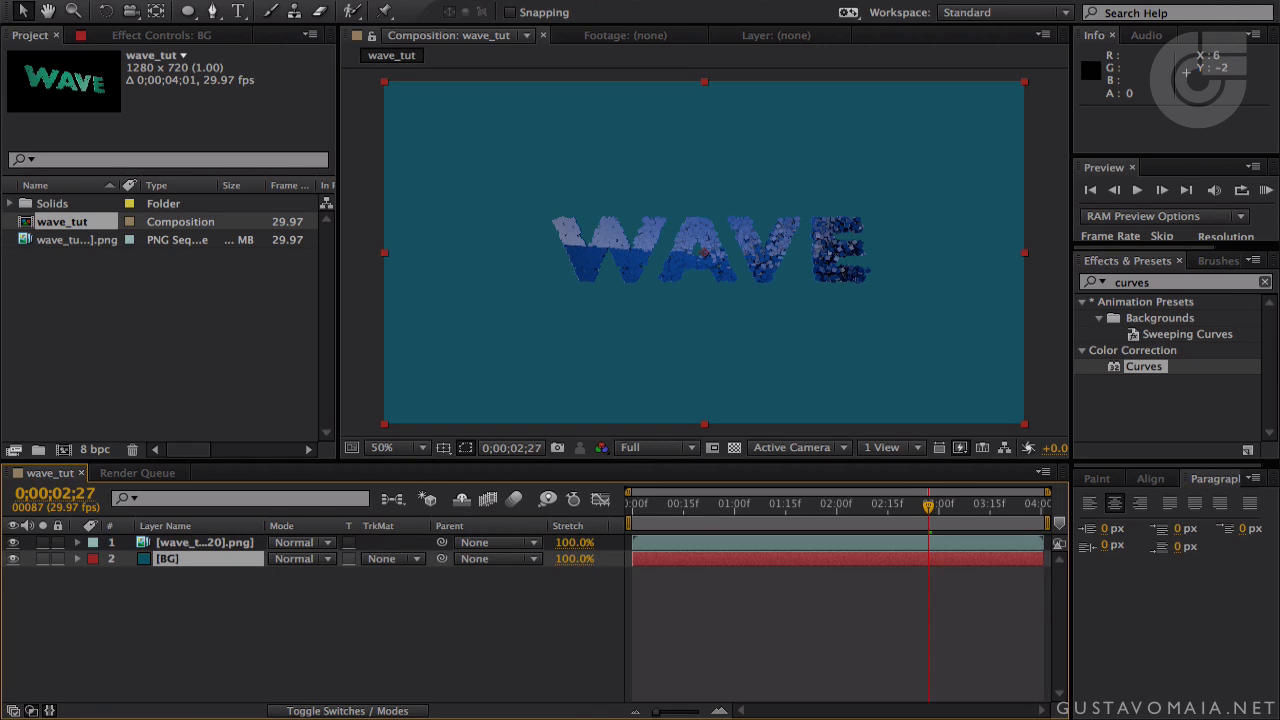
# - Find the Gradient Ramp effect by searching for "ramp" and apply it to the BG layer
pyautogui.click(1175, 283)
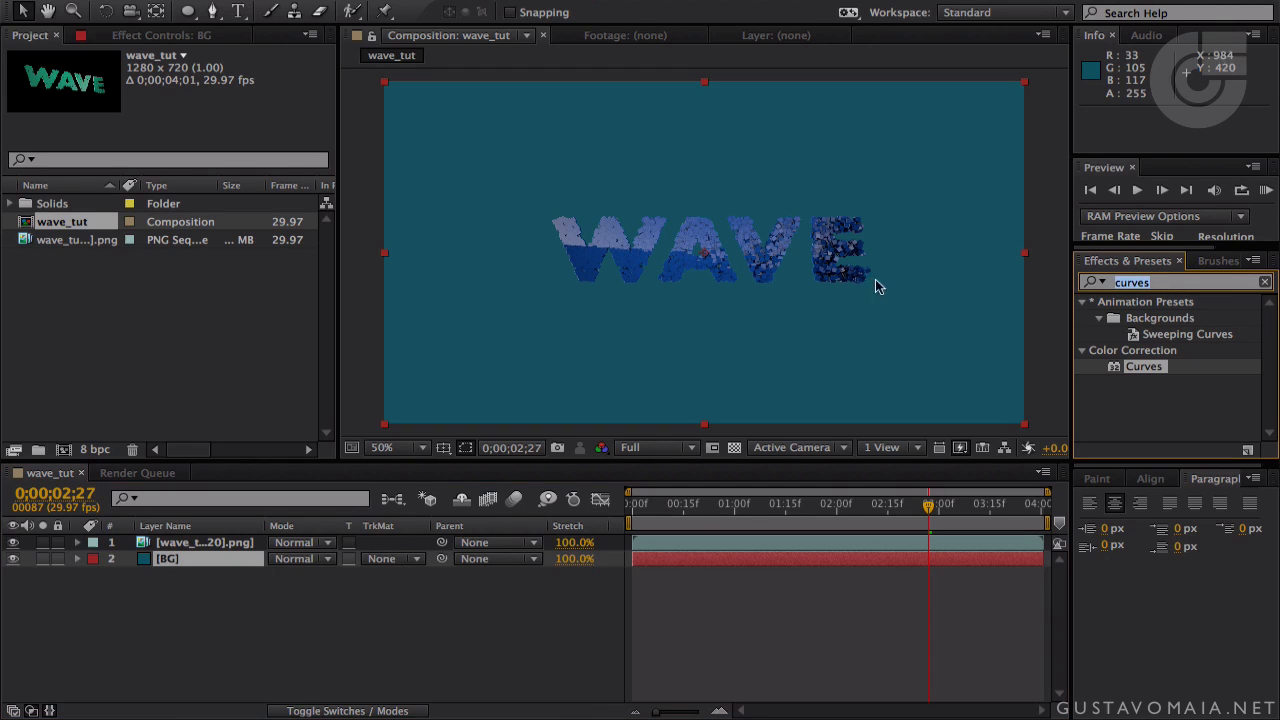
pyautogui.click(1265, 284)
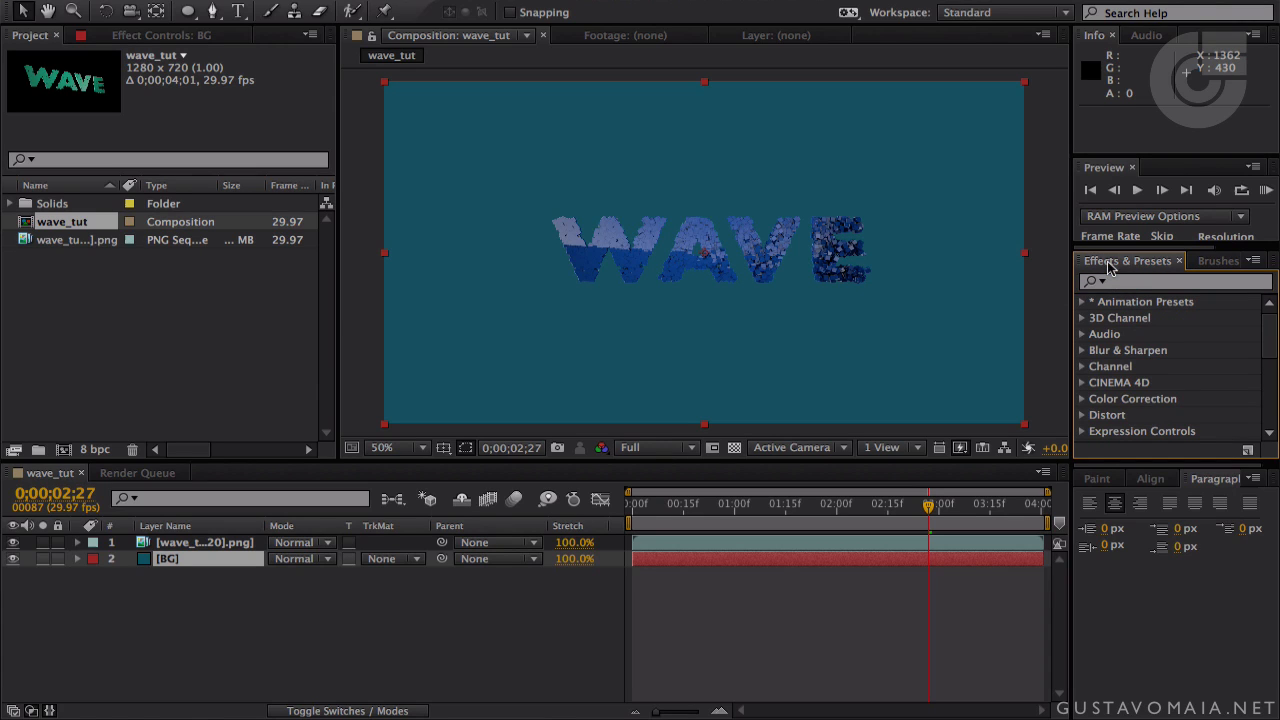
pyautogui.click(1143, 284)
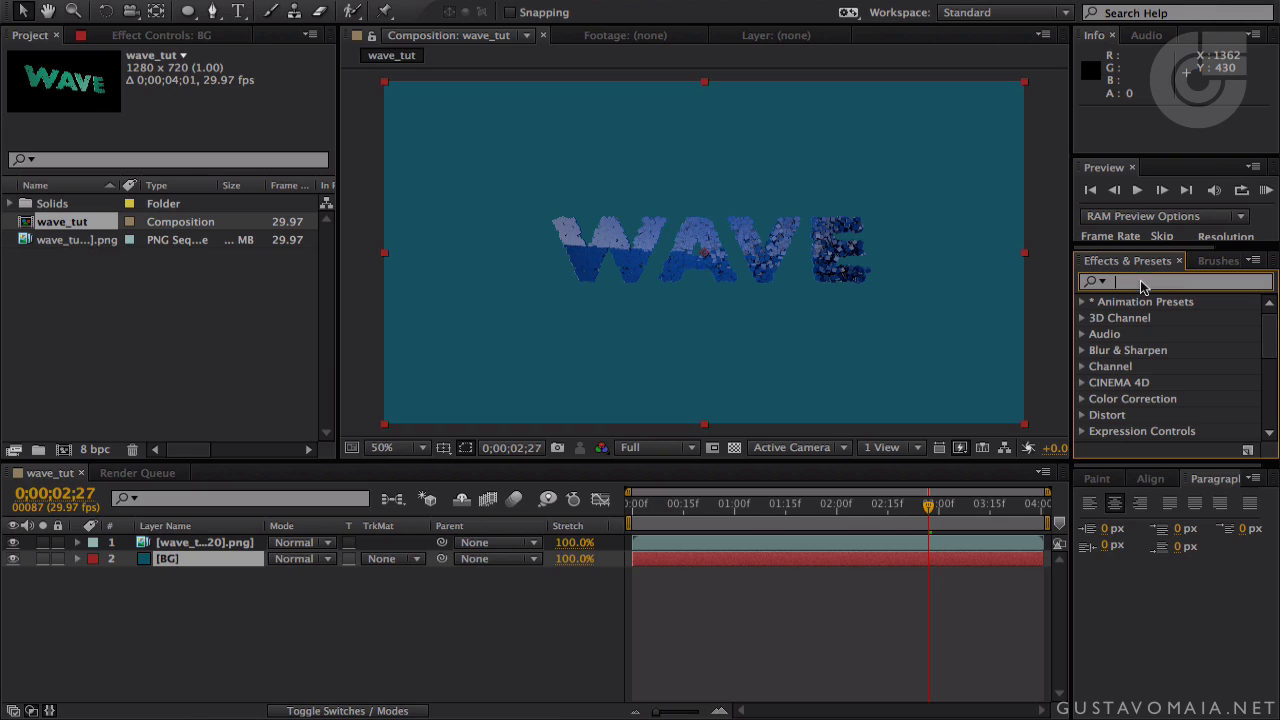
pyautogui.write('ramp')
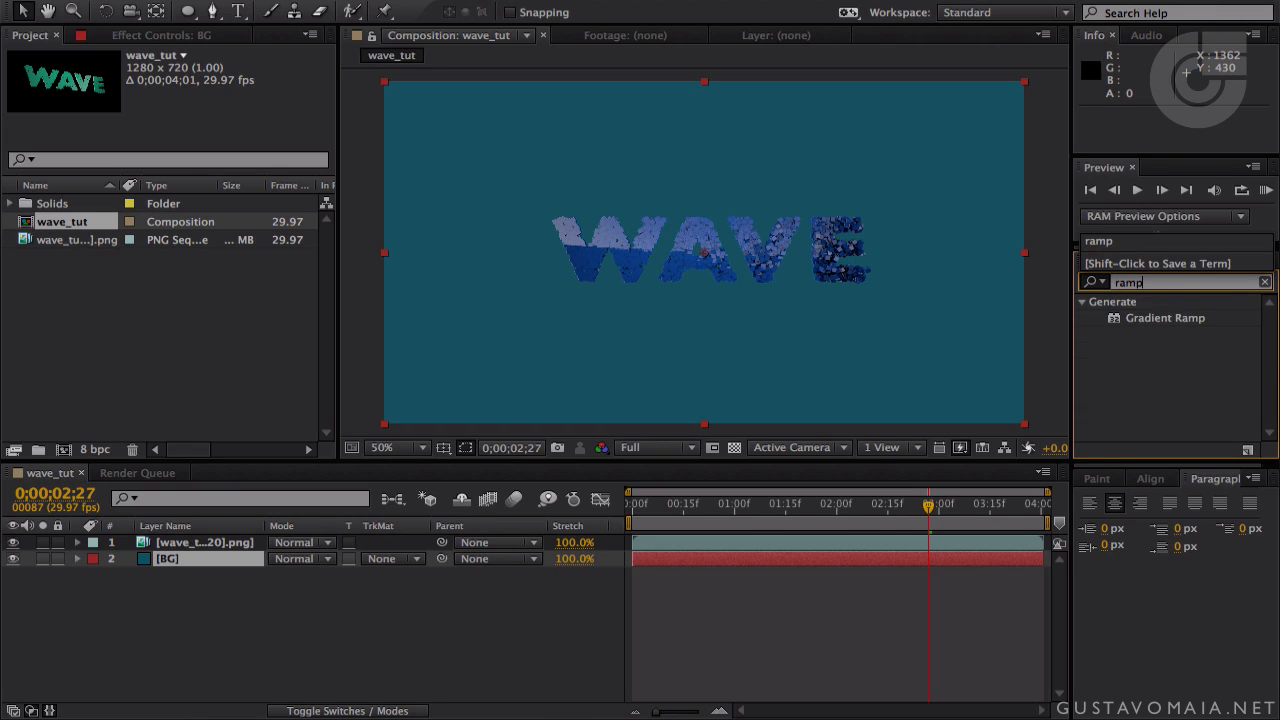
pyautogui.doubleClick(1135, 320)
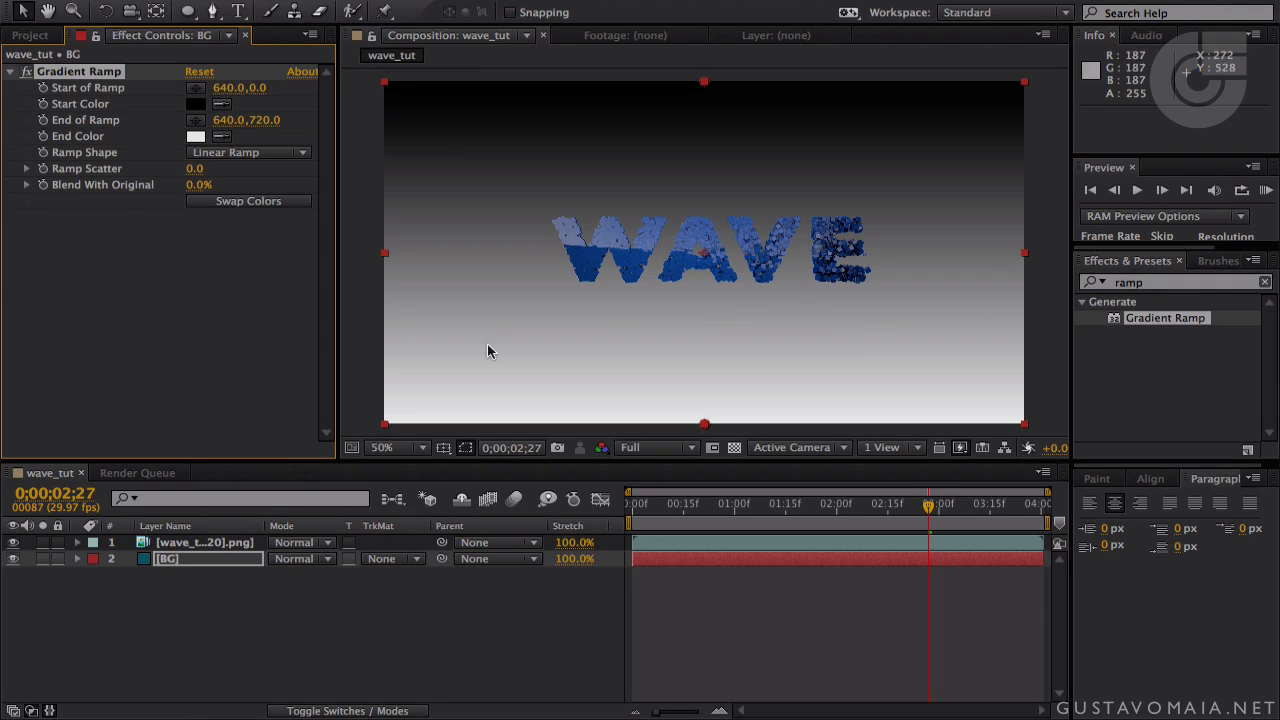
pyautogui.click(170, 562)
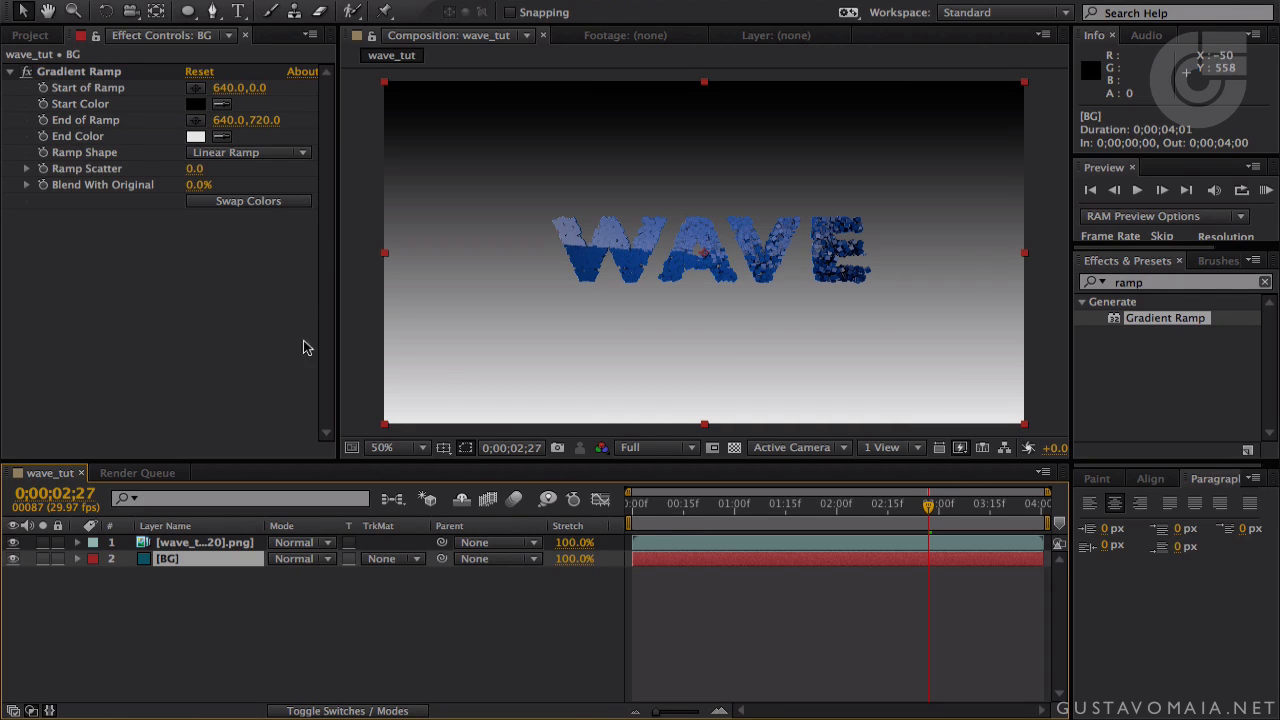
# - Return to the first frame and set the BG gradient's Ramp Shape to Radial Ramp
pyautogui.moveTo(740, 513); pyautogui.dragTo(522, 529)
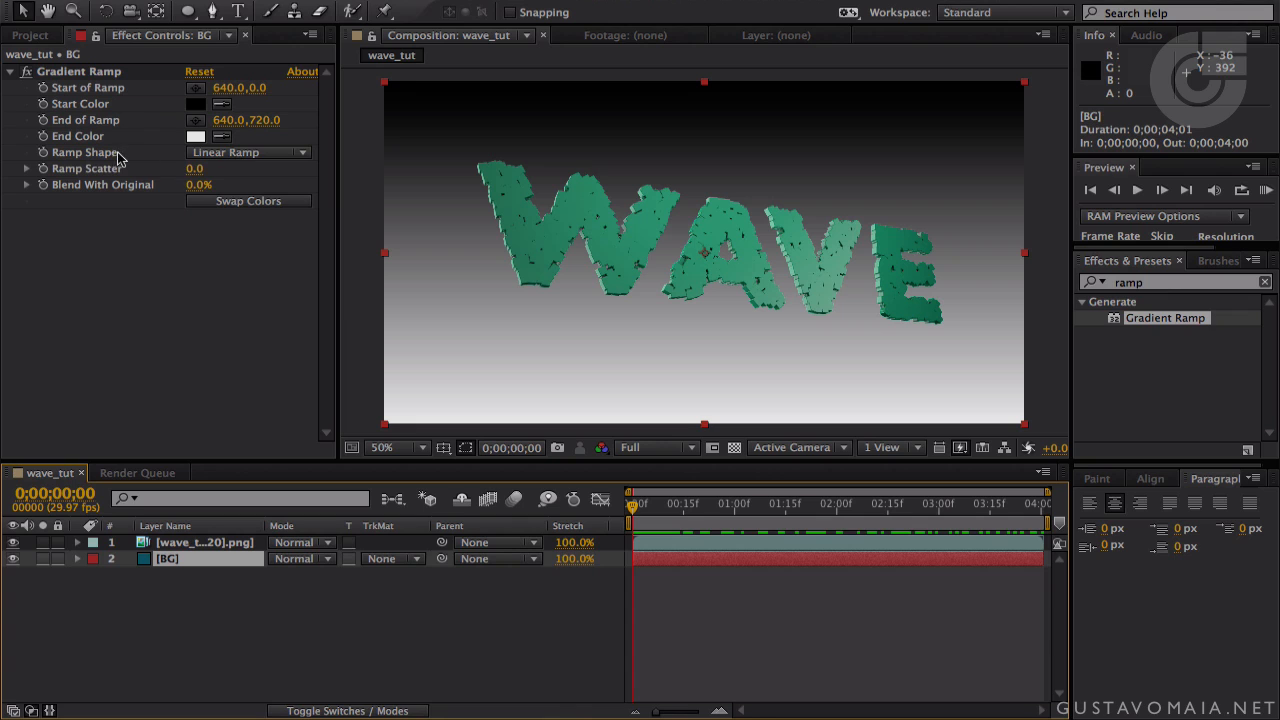
pyautogui.click(195, 155)
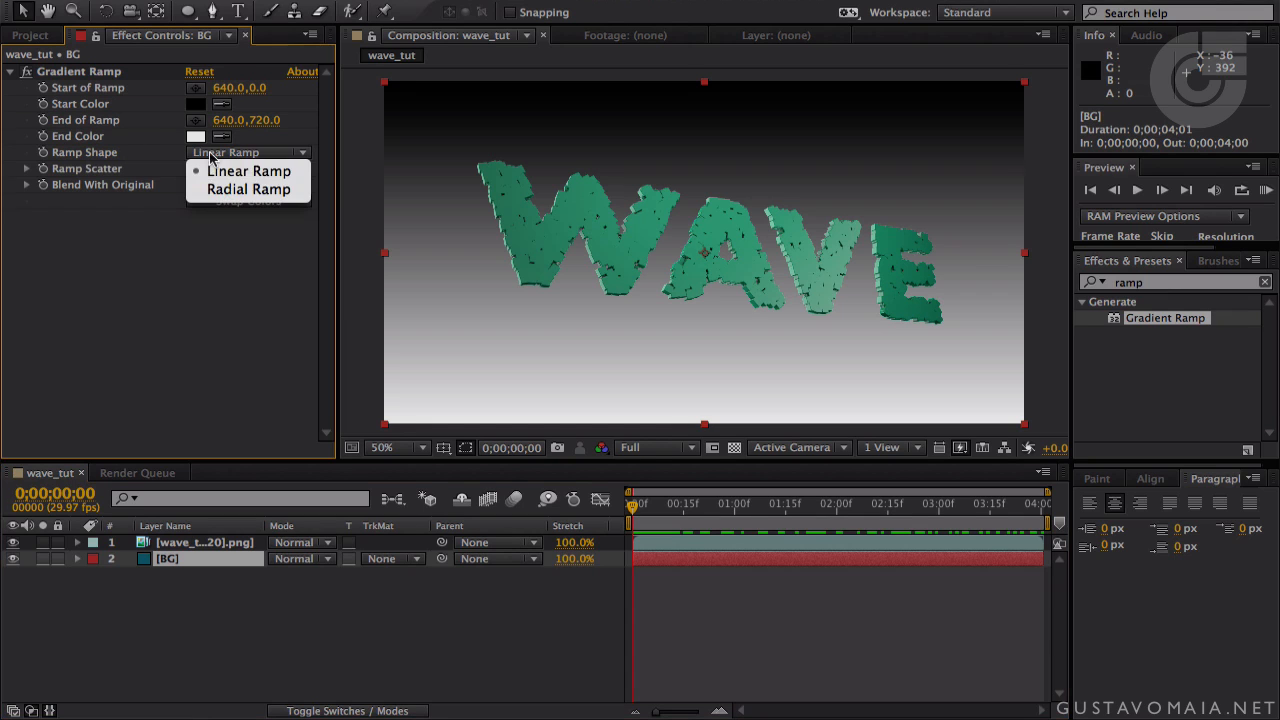
pyautogui.click(247, 190)
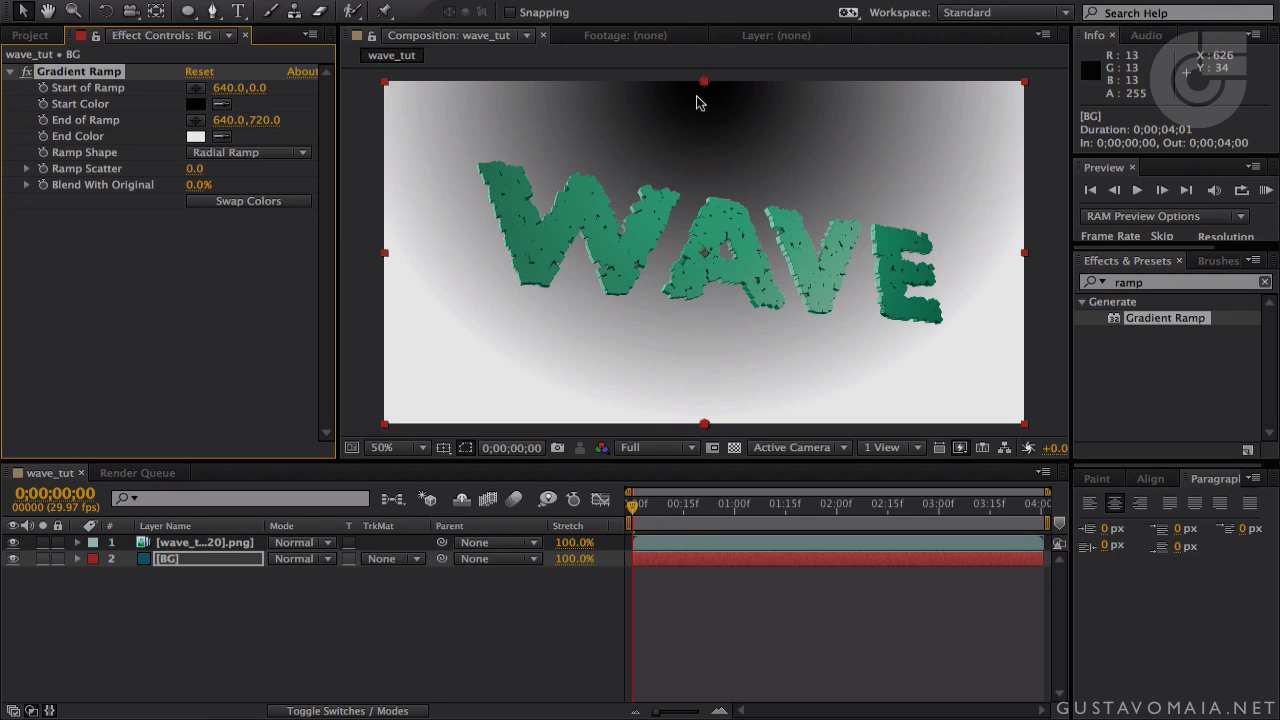
# - Place the gradient's Start of Ramp at about 642, 584 and its End of Ramp at about 230, -174
pyautogui.click(197, 89)
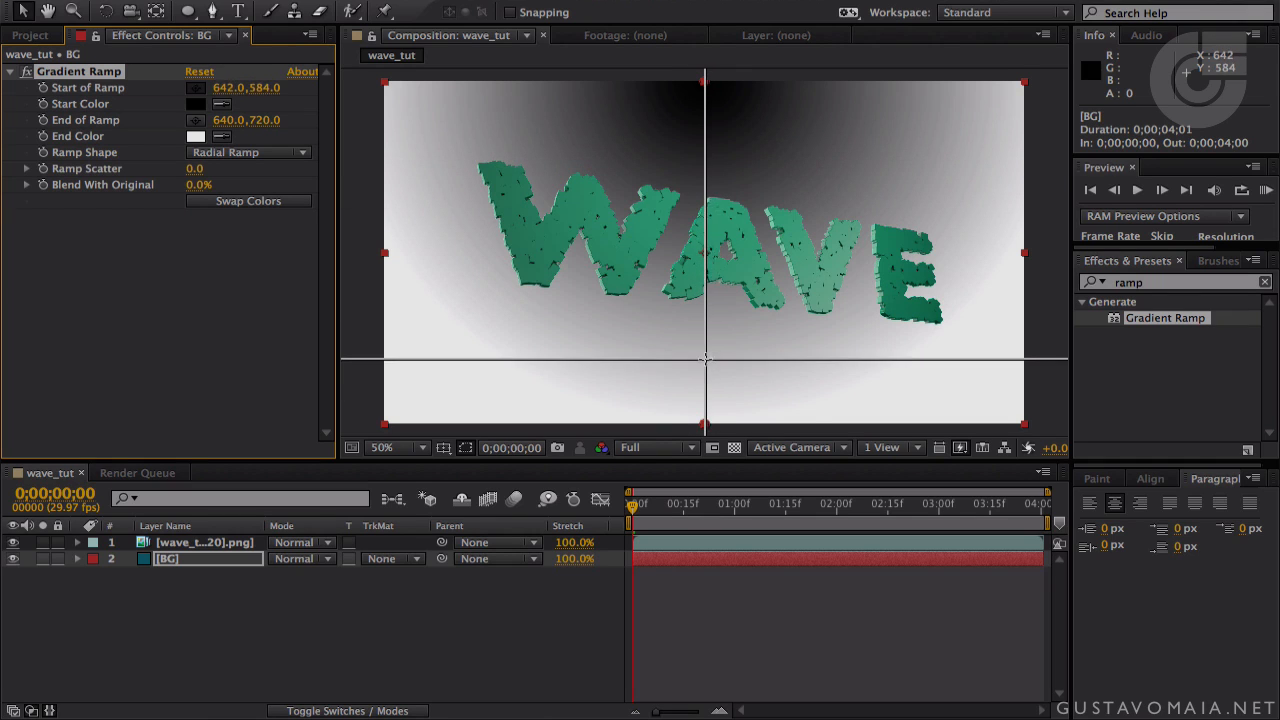
pyautogui.click(705, 358)
pyautogui.click(203, 123)
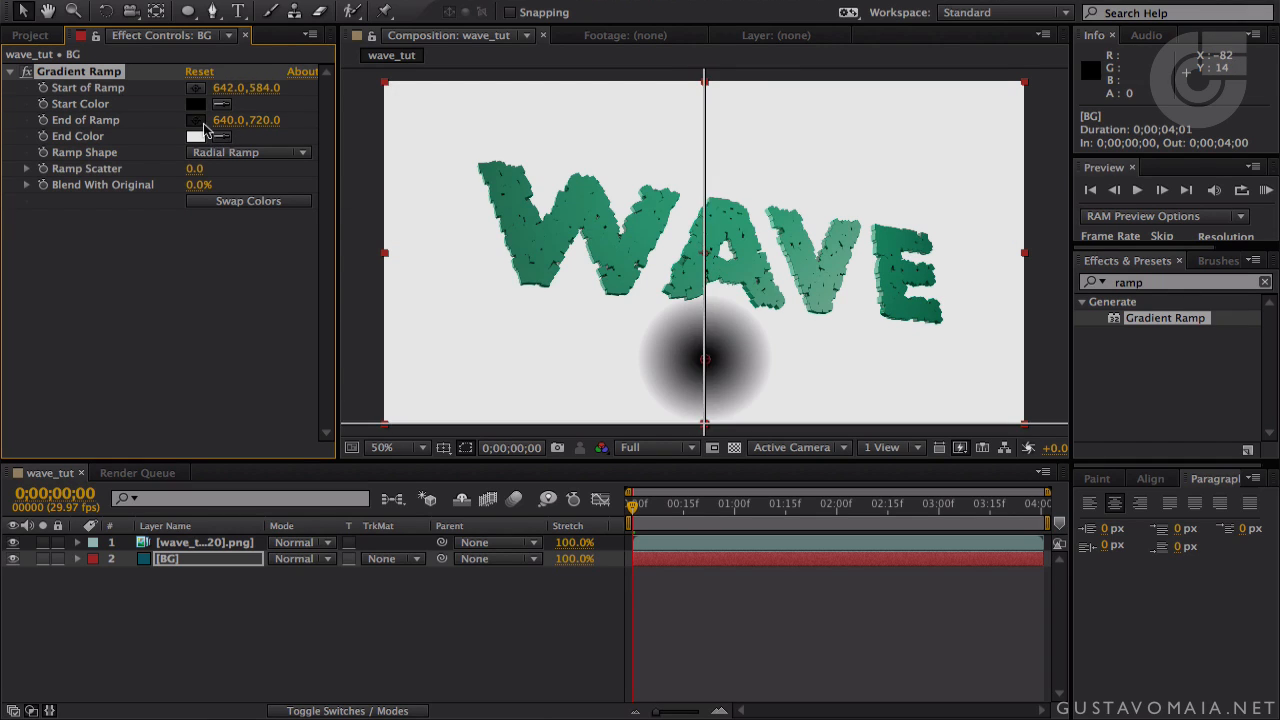
pyautogui.click(705, 136)
pyautogui.press(',')
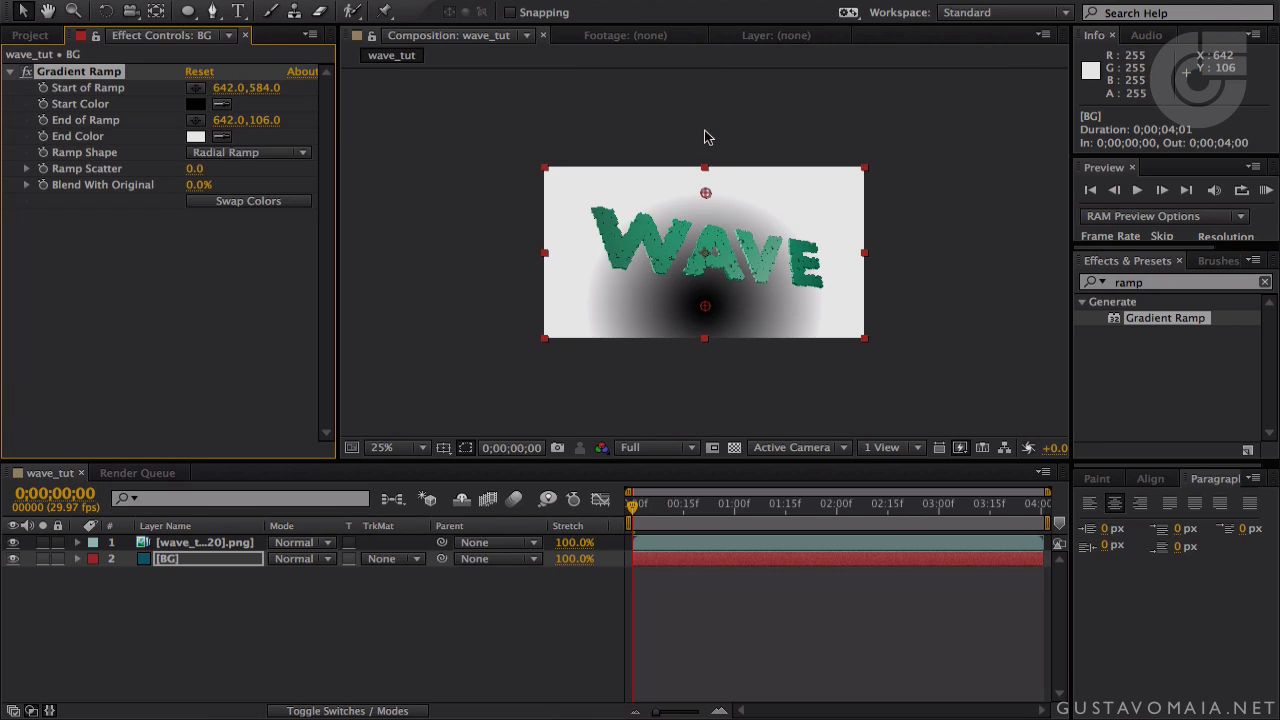
pyautogui.moveTo(705, 193); pyautogui.dragTo(604, 130)
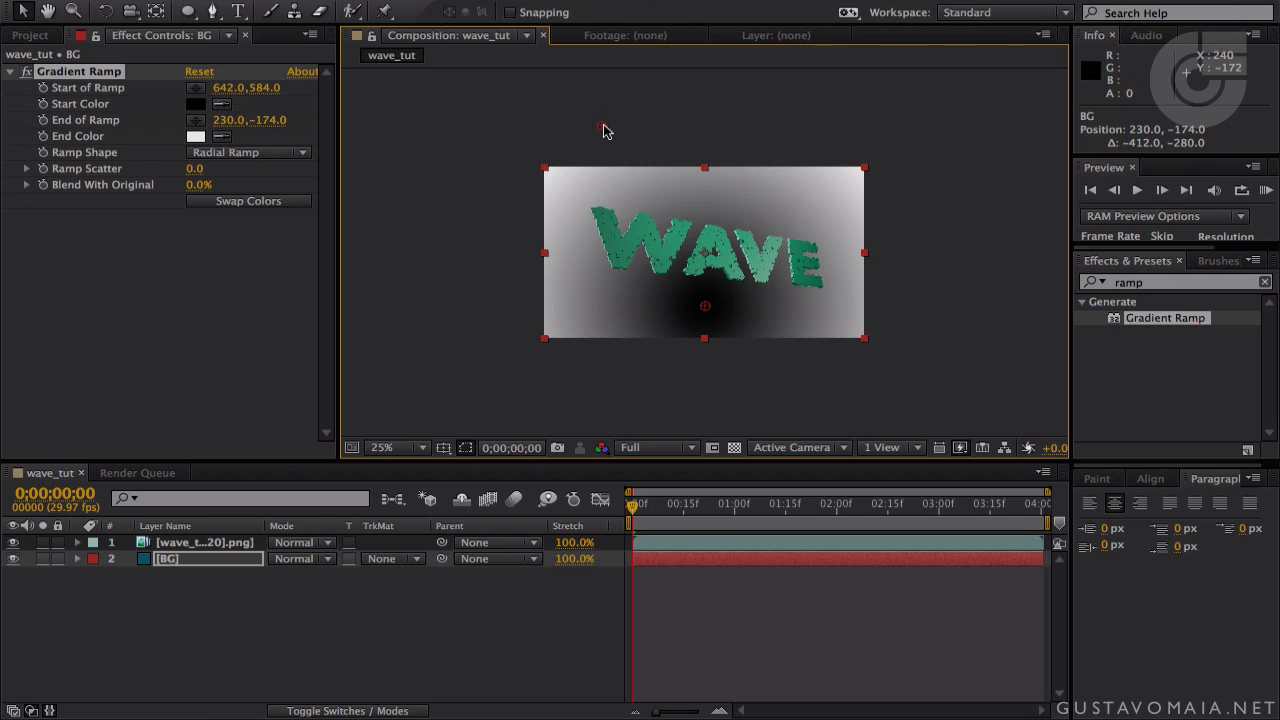
# - Swap the gradient's start and end colors and move the End of Ramp outward to about 138, -222
pyautogui.click(229, 205)
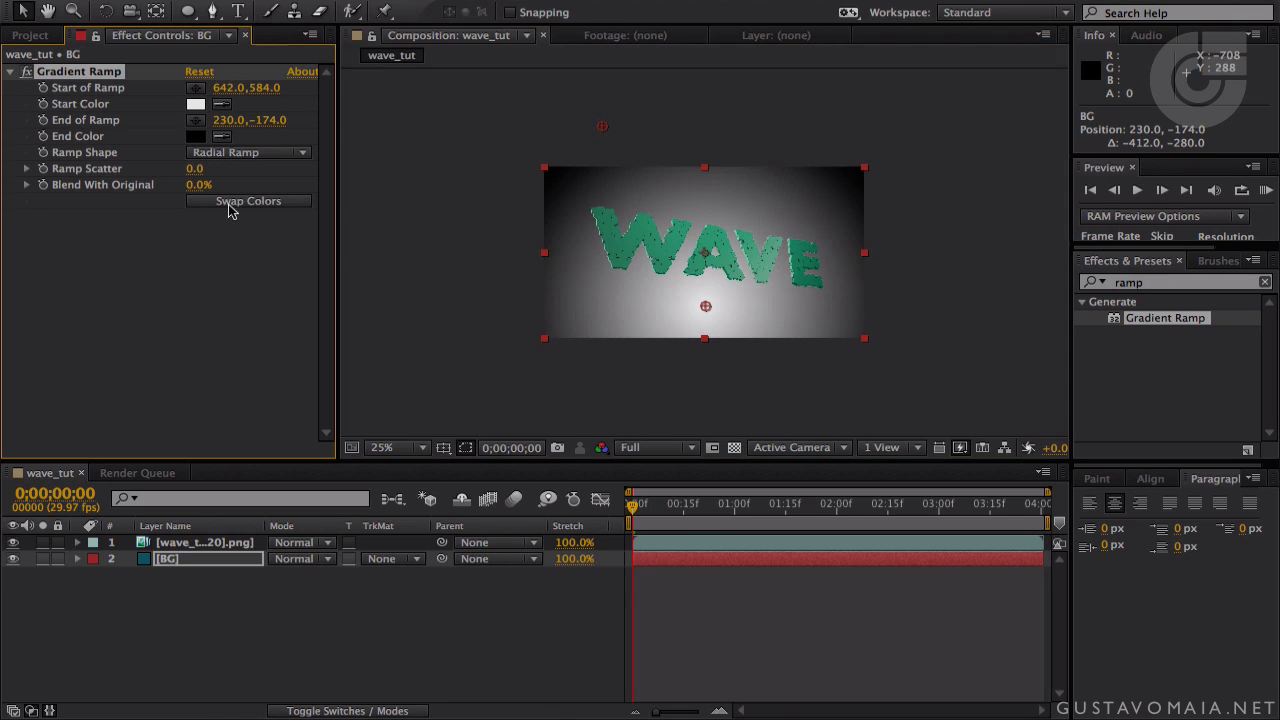
pyautogui.scroll(2, 534, 254)
pyautogui.scroll(-2, 534, 254)
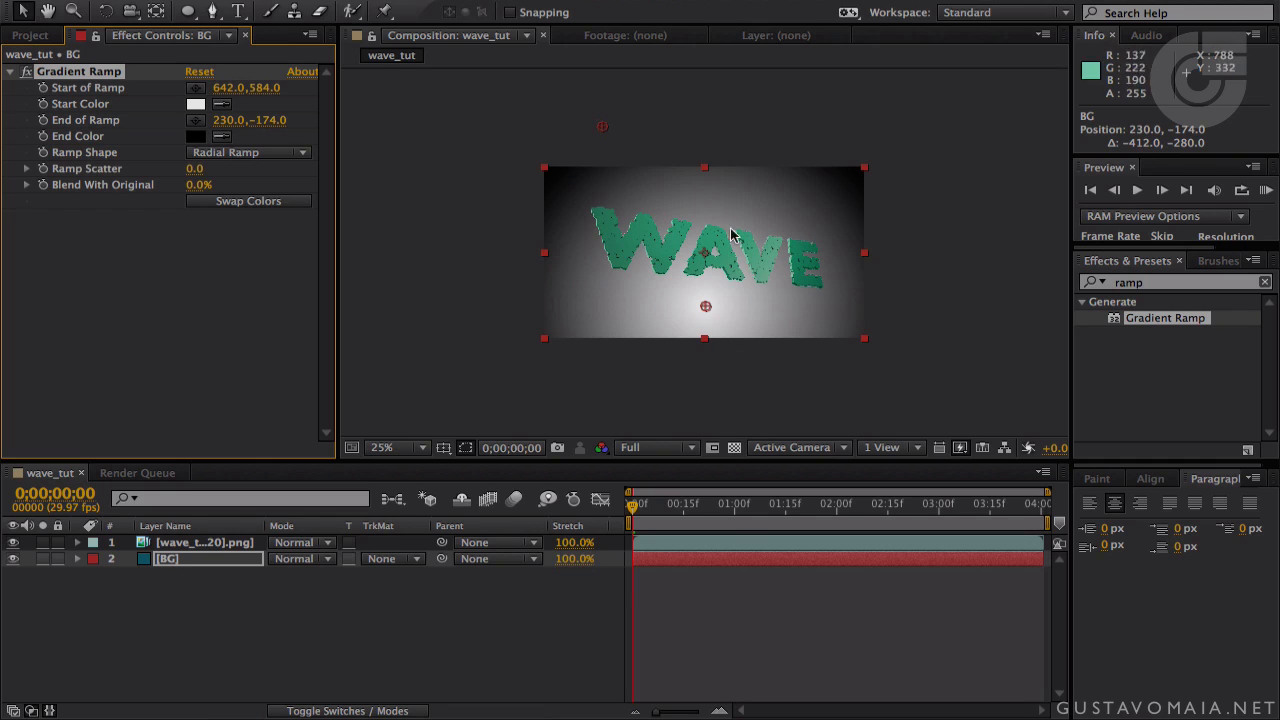
pyautogui.moveTo(602, 128); pyautogui.dragTo(582, 123)
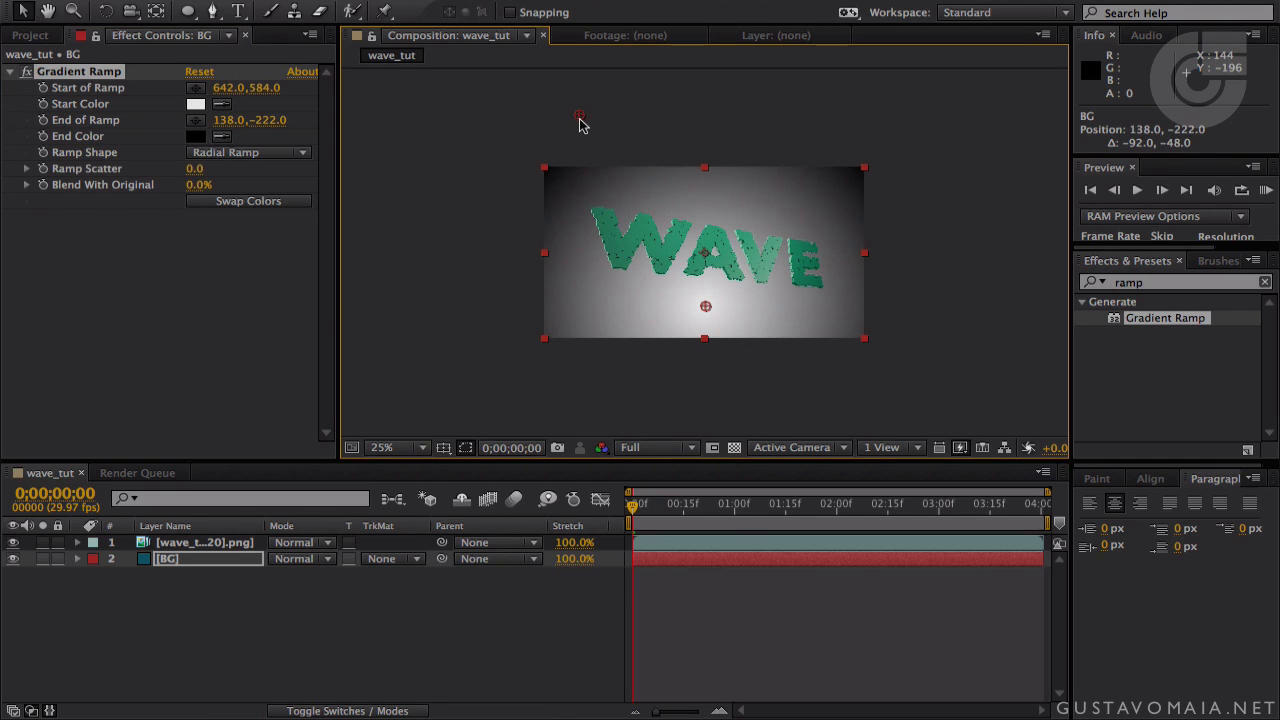
# - Sample the gradient's Start Color from the green face of the letter A and its End Color from the W's dark green lower edge
pyautogui.click(220, 105)
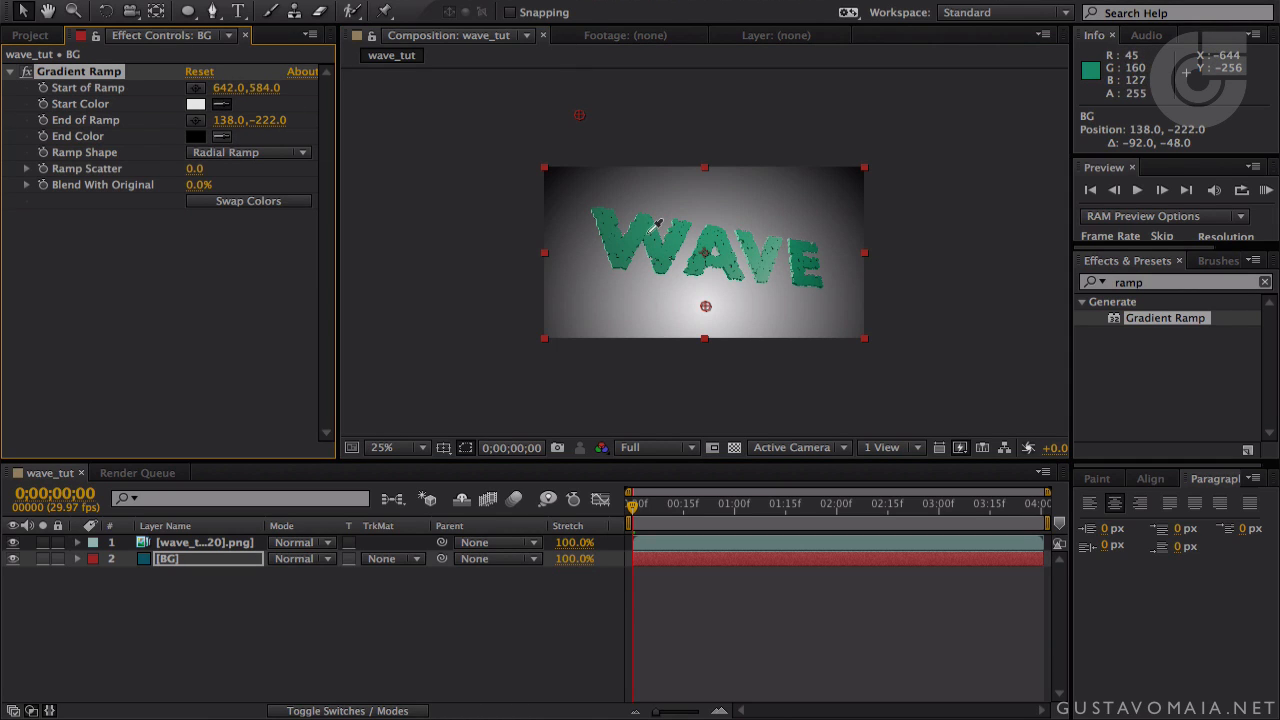
pyautogui.click(722, 234)
pyautogui.press('.')
pyautogui.press('.')
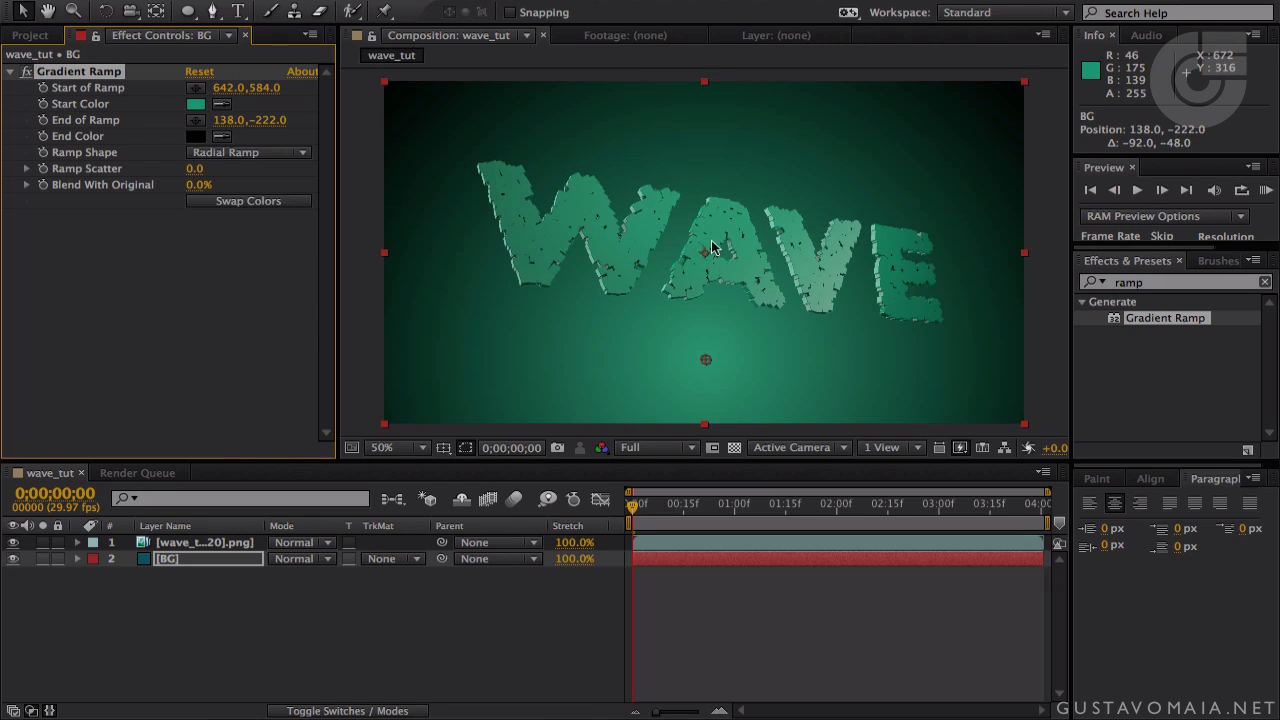
pyautogui.click(222, 136)
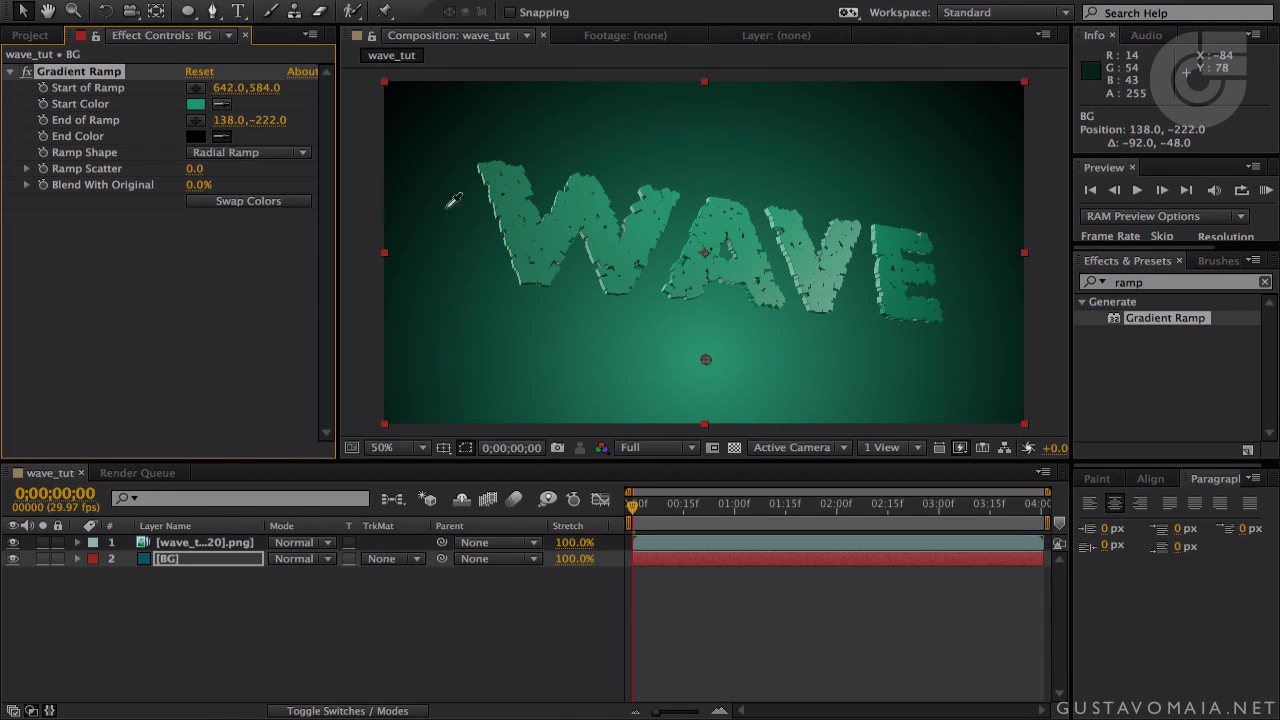
pyautogui.click(530, 282)
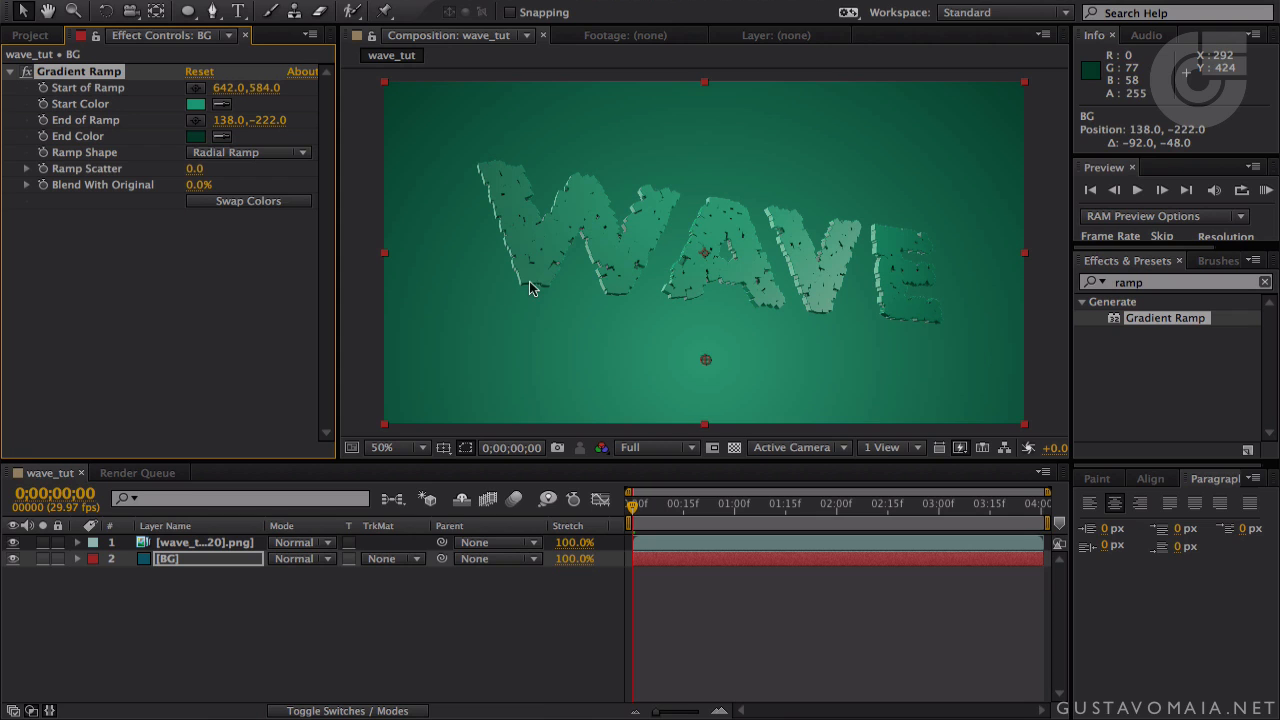
# - Change the gradient's End Color to a near-black blue, 01050D, and apply it
pyautogui.click(197, 136)
pyautogui.moveTo(255, 84)
pyautogui.mouseDown()
pyautogui.moveTo(435, 113)
pyautogui.moveTo(560, 114)
pyautogui.mouseUp()
pyautogui.moveTo(518, 327); pyautogui.dragTo(550, 355)
pyautogui.moveTo(612, 270); pyautogui.dragTo(610, 240)
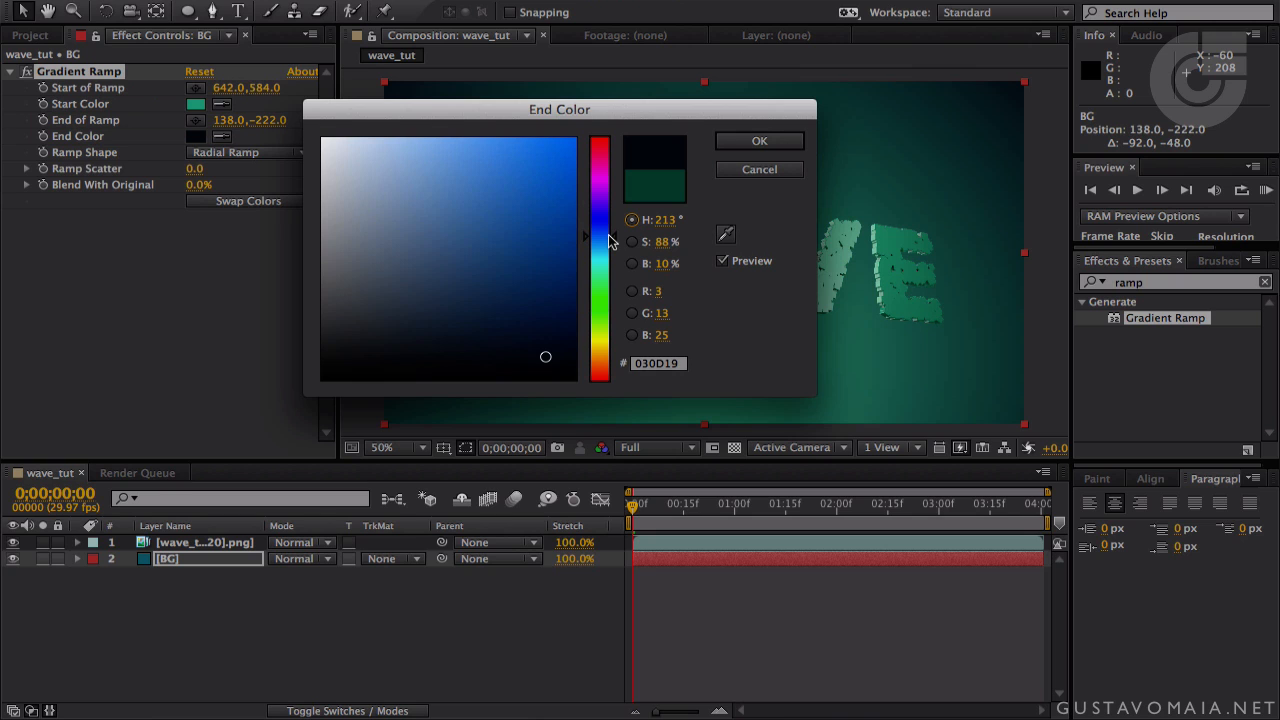
pyautogui.moveTo(614, 122); pyautogui.dragTo(367, 116)
pyautogui.moveTo(360, 240); pyautogui.dragTo(361, 226)
pyautogui.moveTo(300, 347); pyautogui.dragTo(307, 360)
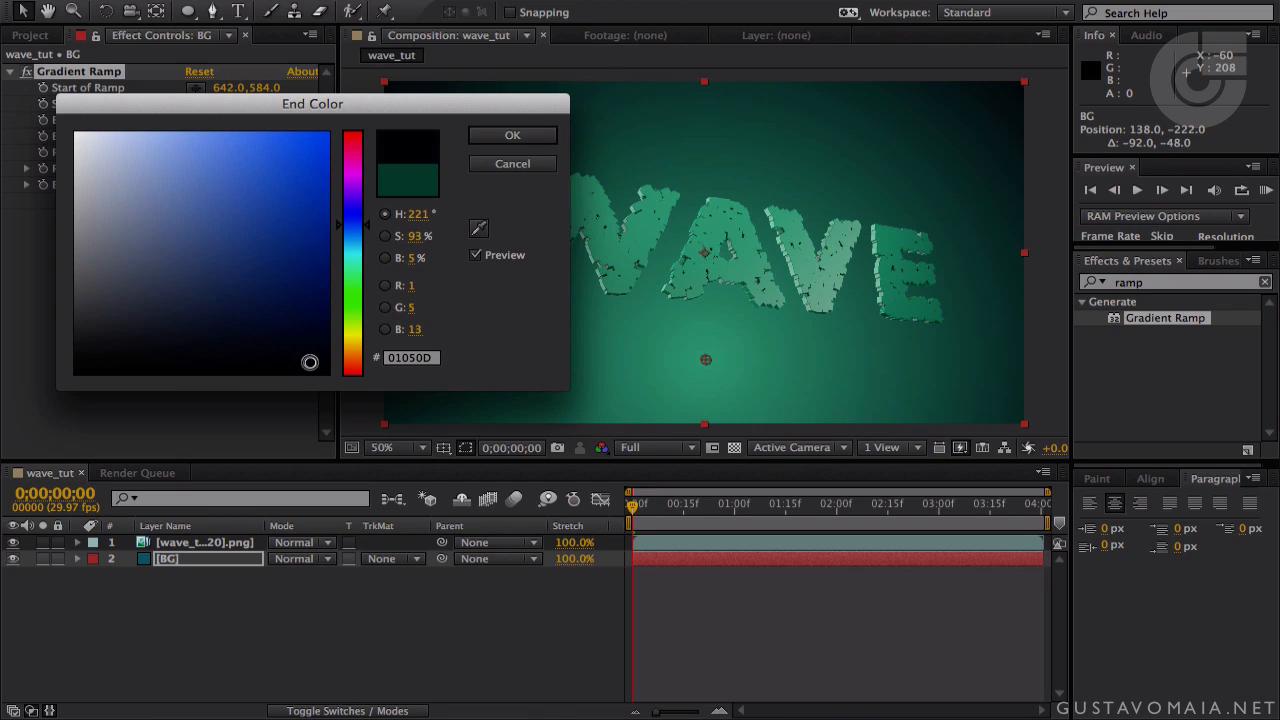
pyautogui.click(512, 135)
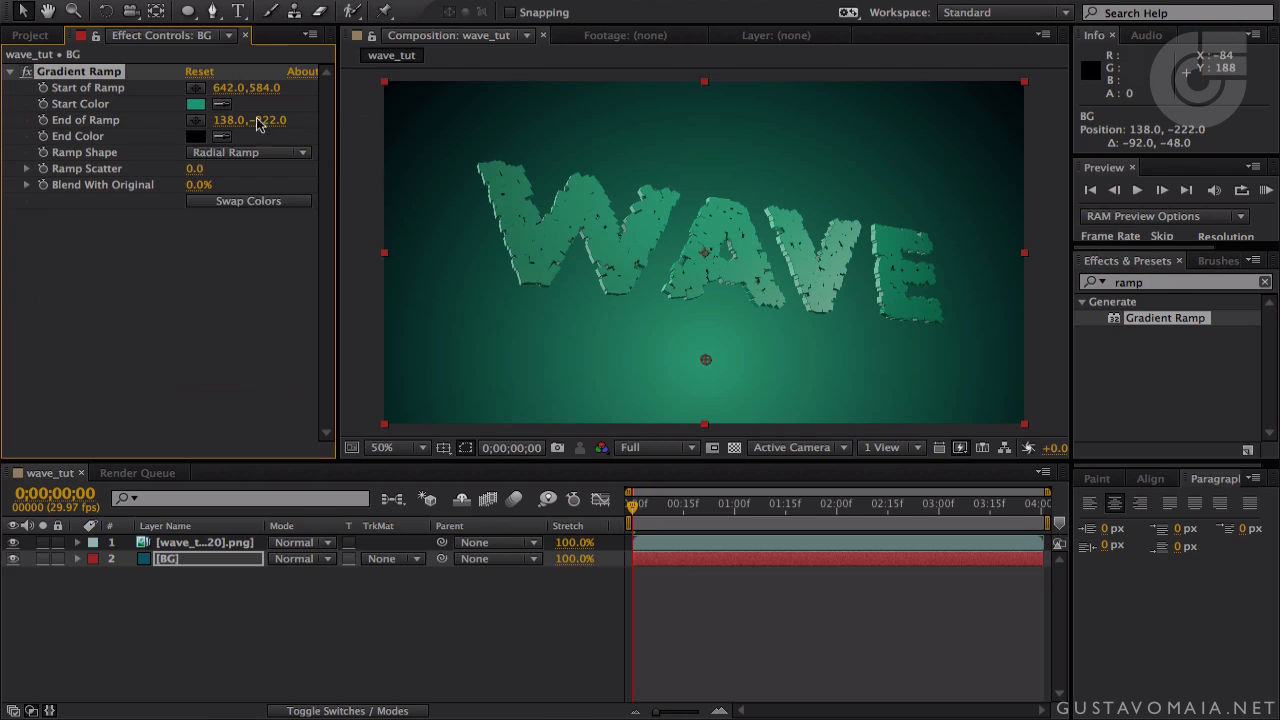
# - Shift the gradient's Start Color to a teal of about 25B4A3 and move the End of Ramp to about 54, -298
pyautogui.click(196, 105)
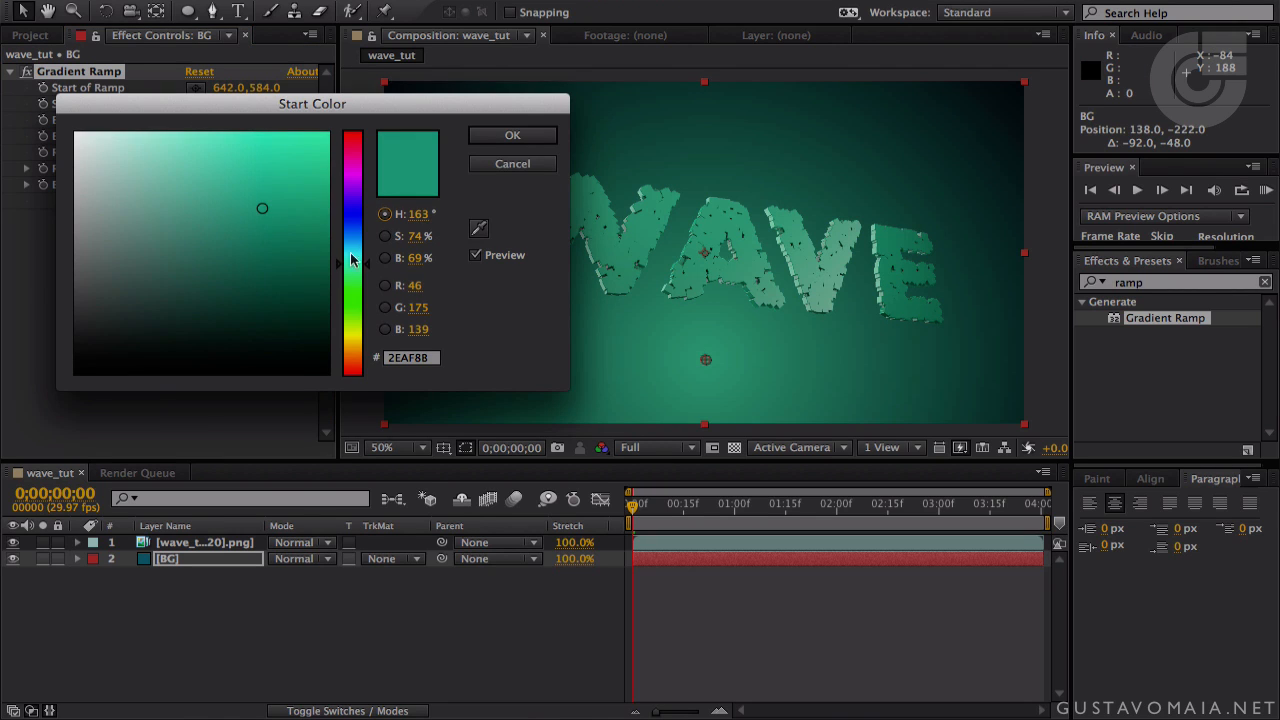
pyautogui.moveTo(367, 256); pyautogui.dragTo(367, 251)
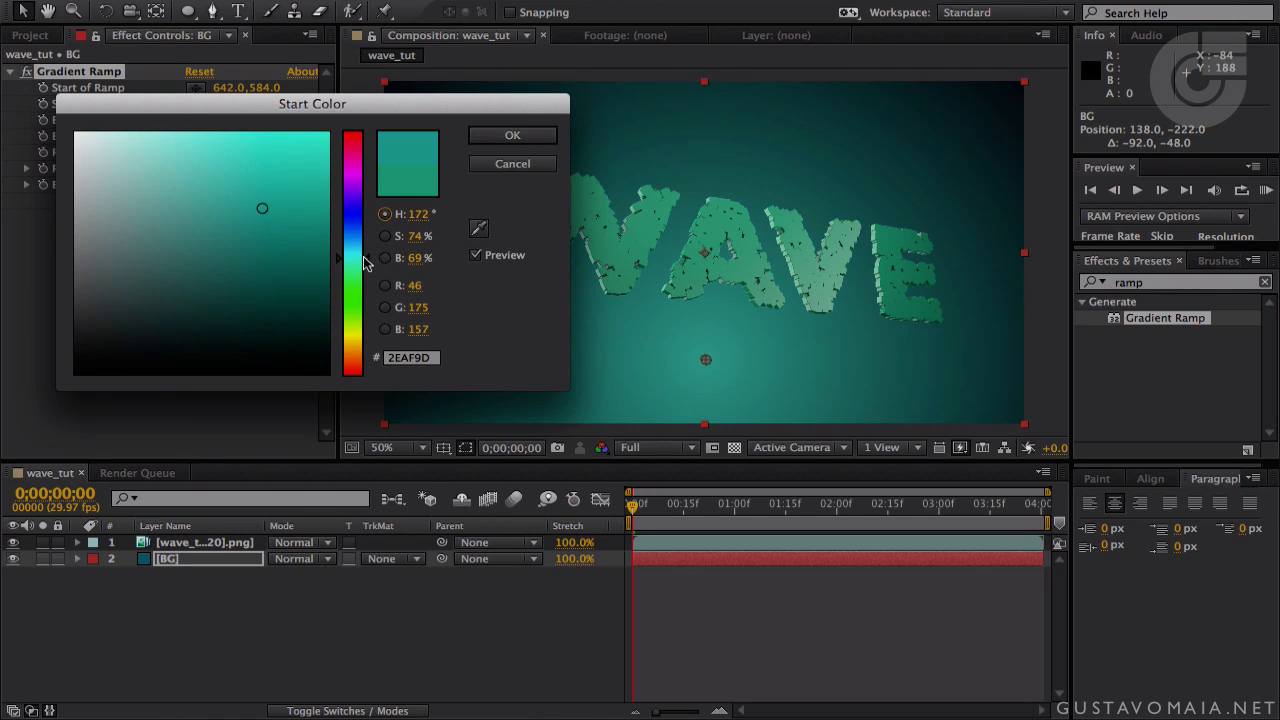
pyautogui.moveTo(266, 204); pyautogui.dragTo(277, 204)
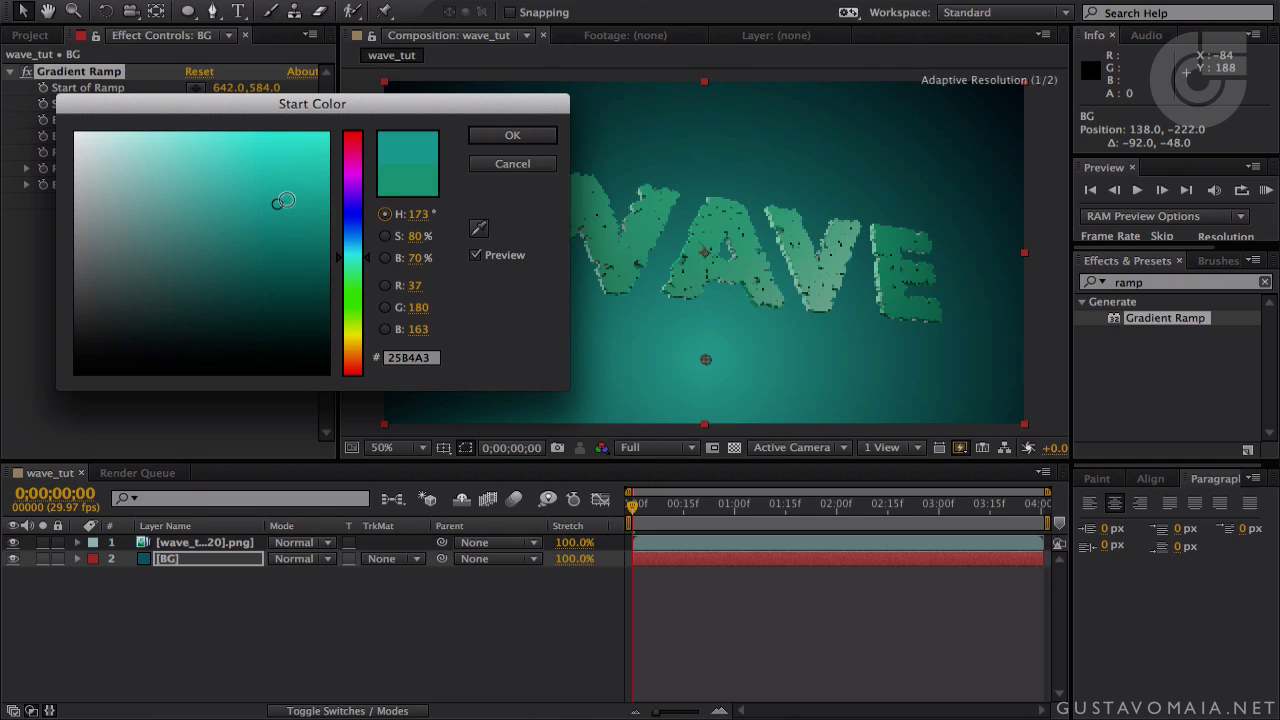
pyautogui.click(512, 136)
pyautogui.press(',')
pyautogui.moveTo(586, 120); pyautogui.dragTo(560, 102)
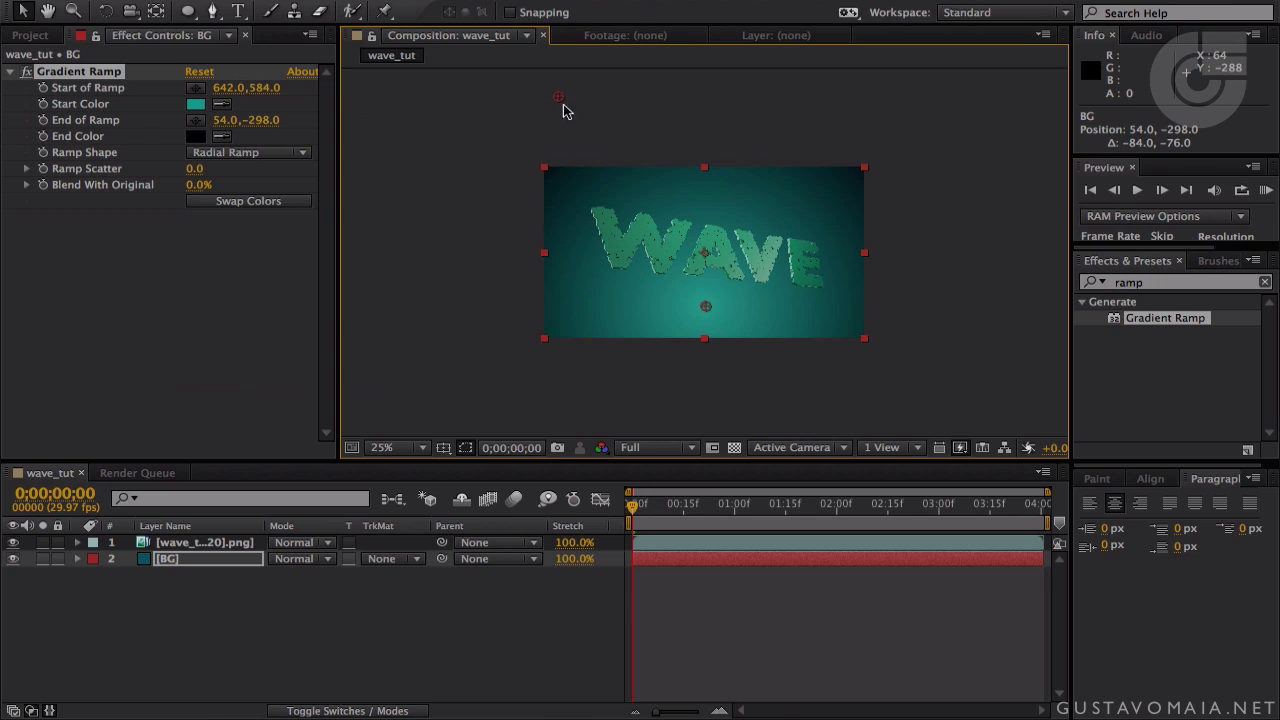
# - Lower the gradient's Start of Ramp to about 654, 660 and its End of Ramp to about 46, -146
pyautogui.moveTo(706, 307); pyautogui.dragTo(709, 324)
pyautogui.moveTo(559, 99); pyautogui.dragTo(559, 138)
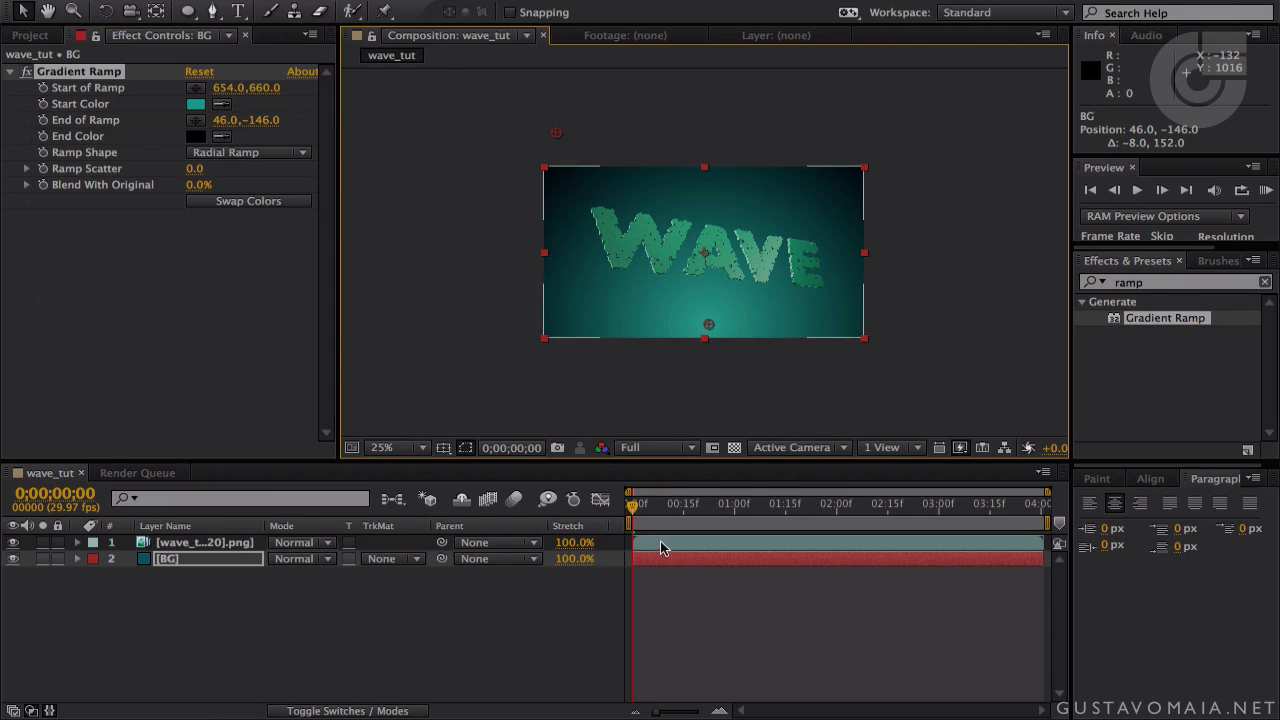
# - Enable keyframing for the gradient's Start Color and End Color at 0;00;00;00 and reveal the BG layer's keyframed properties
pyautogui.click(43, 104)
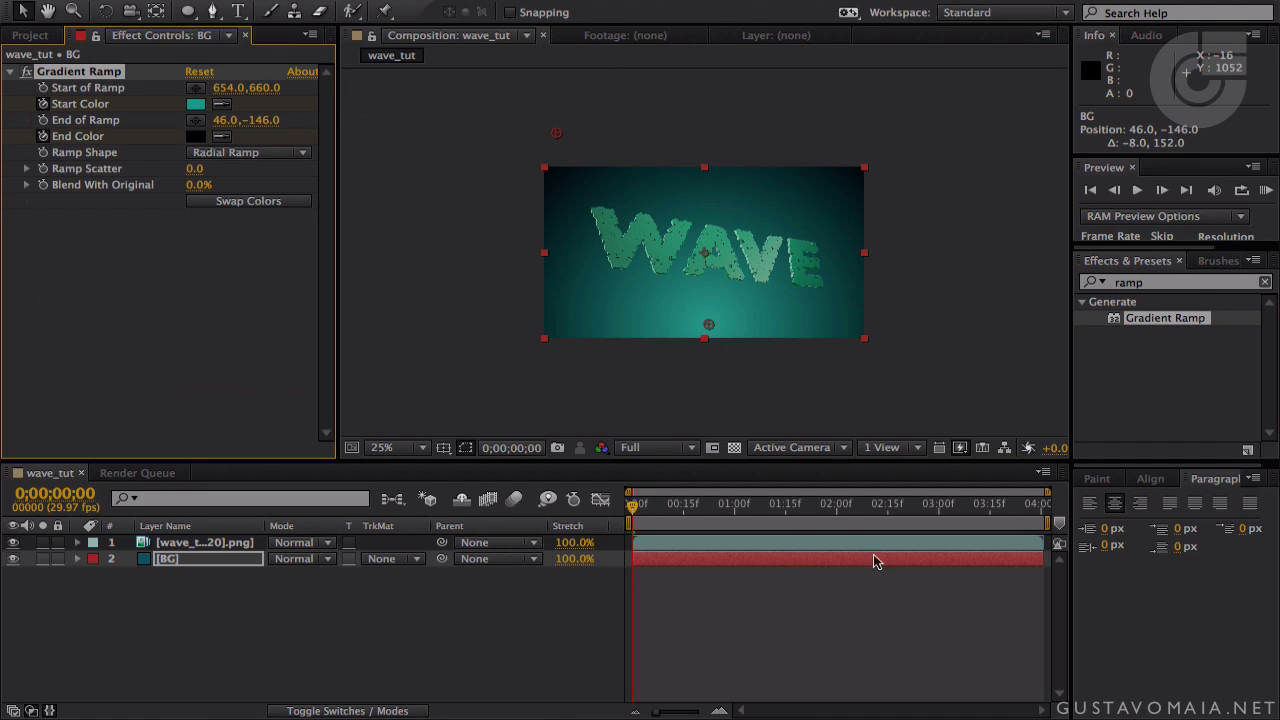
pyautogui.click(705, 543)
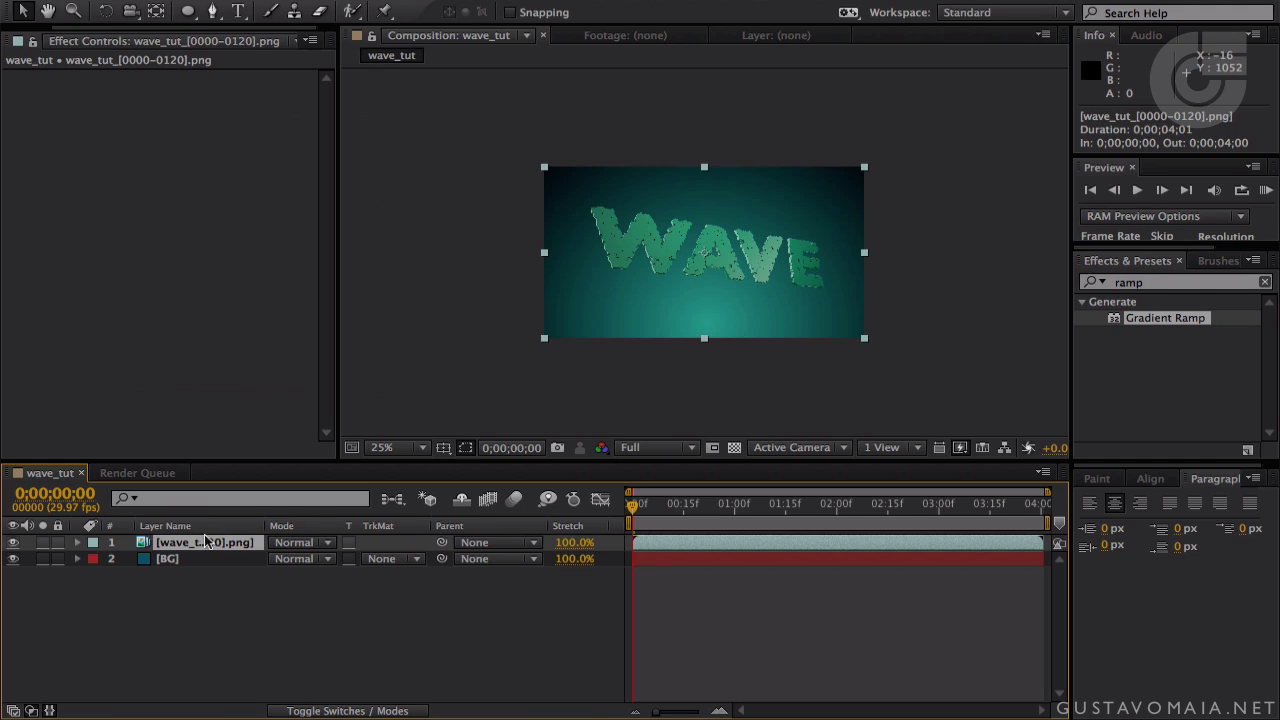
pyautogui.click(214, 558)
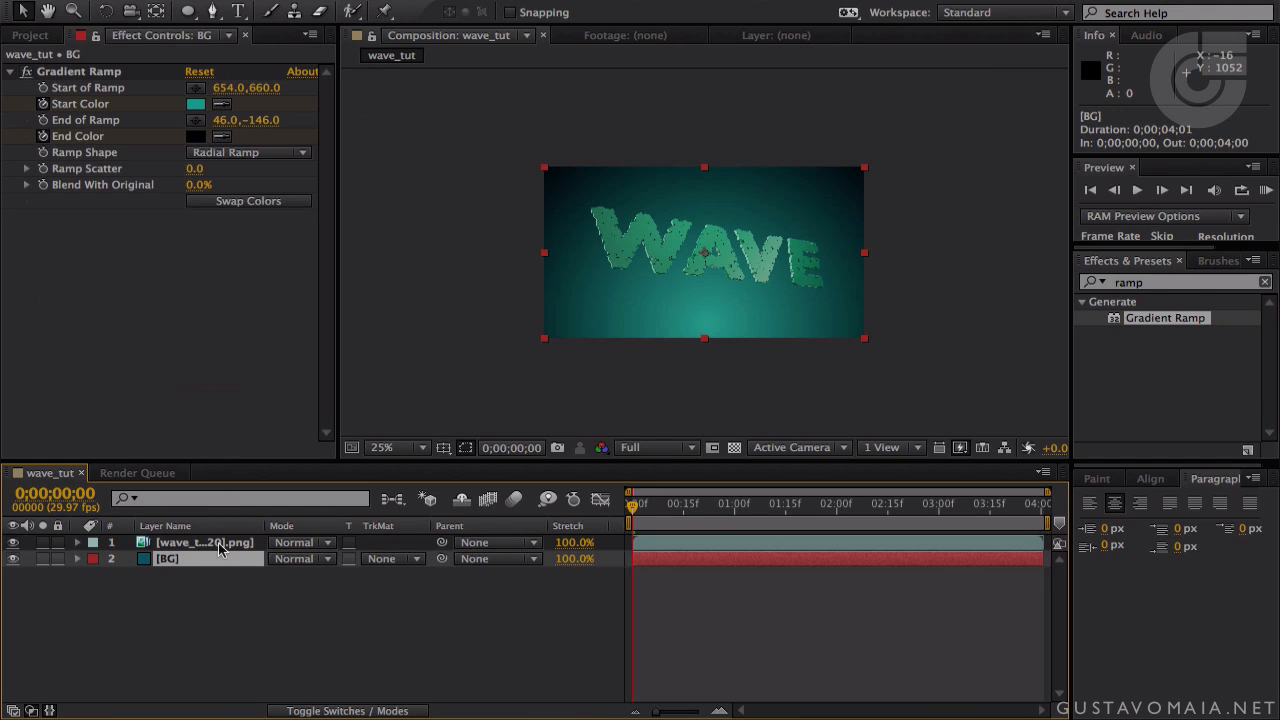
pyautogui.press('u')
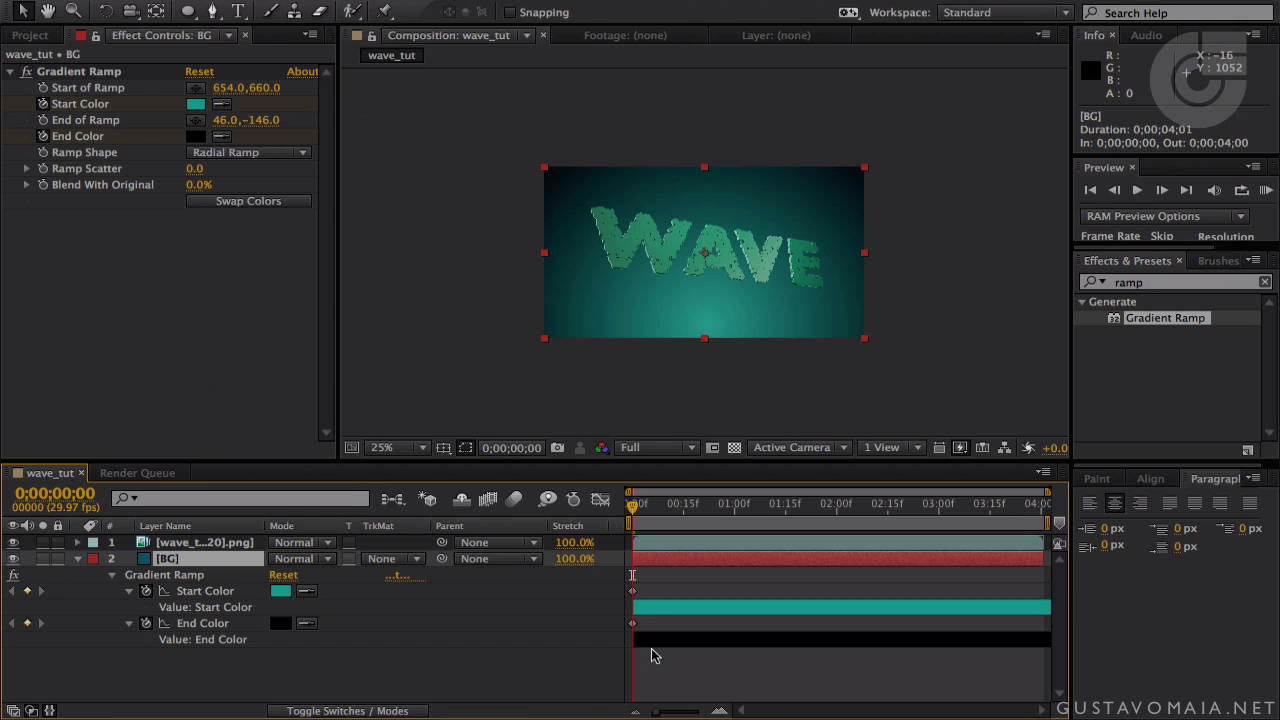
# - At 0;00;04;00, sample the gradient's Start Color from the W's pale upper face and its End Color from the W's dark blue lower part
pyautogui.moveTo(645, 508); pyautogui.dragTo(1068, 512)
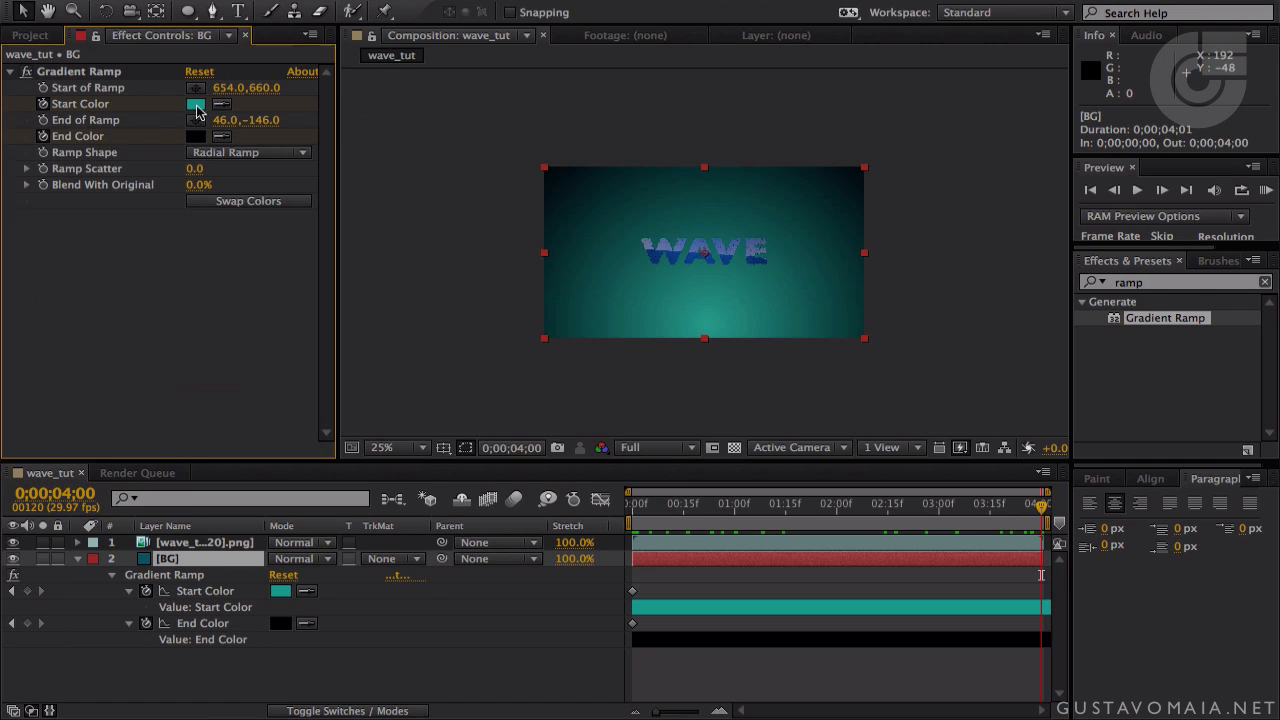
pyautogui.click(195, 104)
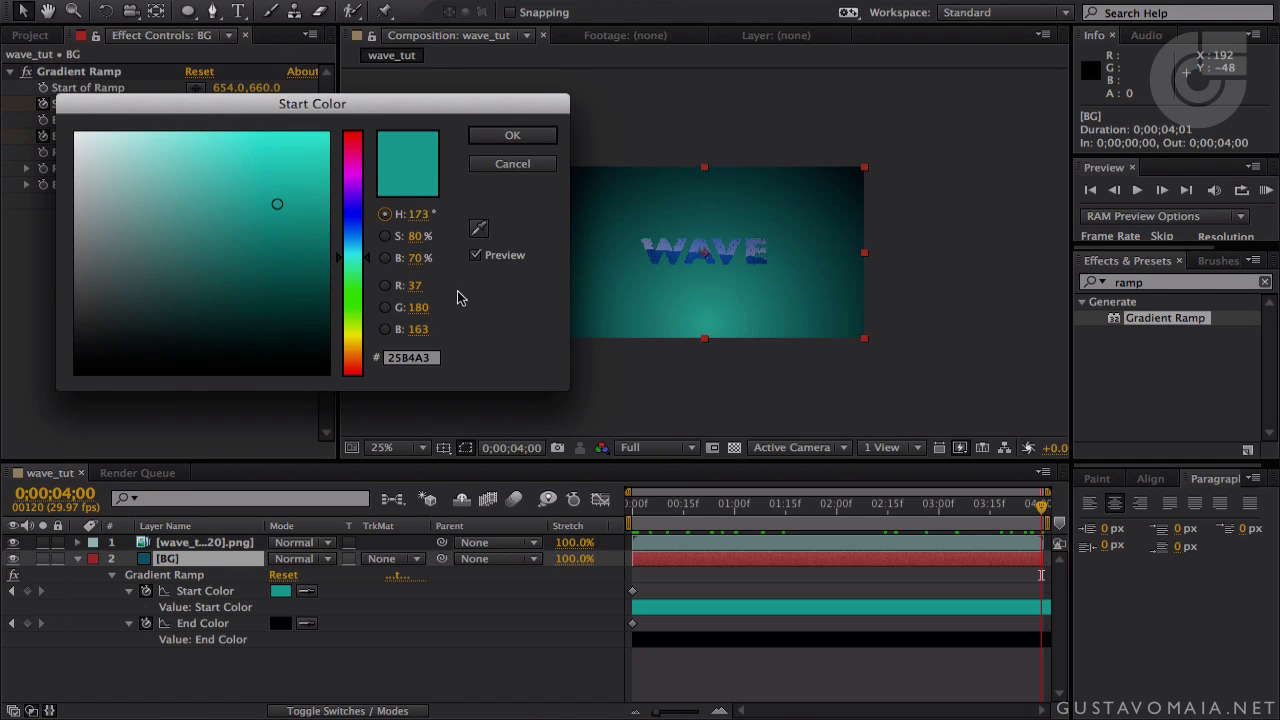
pyautogui.click(525, 170)
pyautogui.scroll(4, 543, 180)
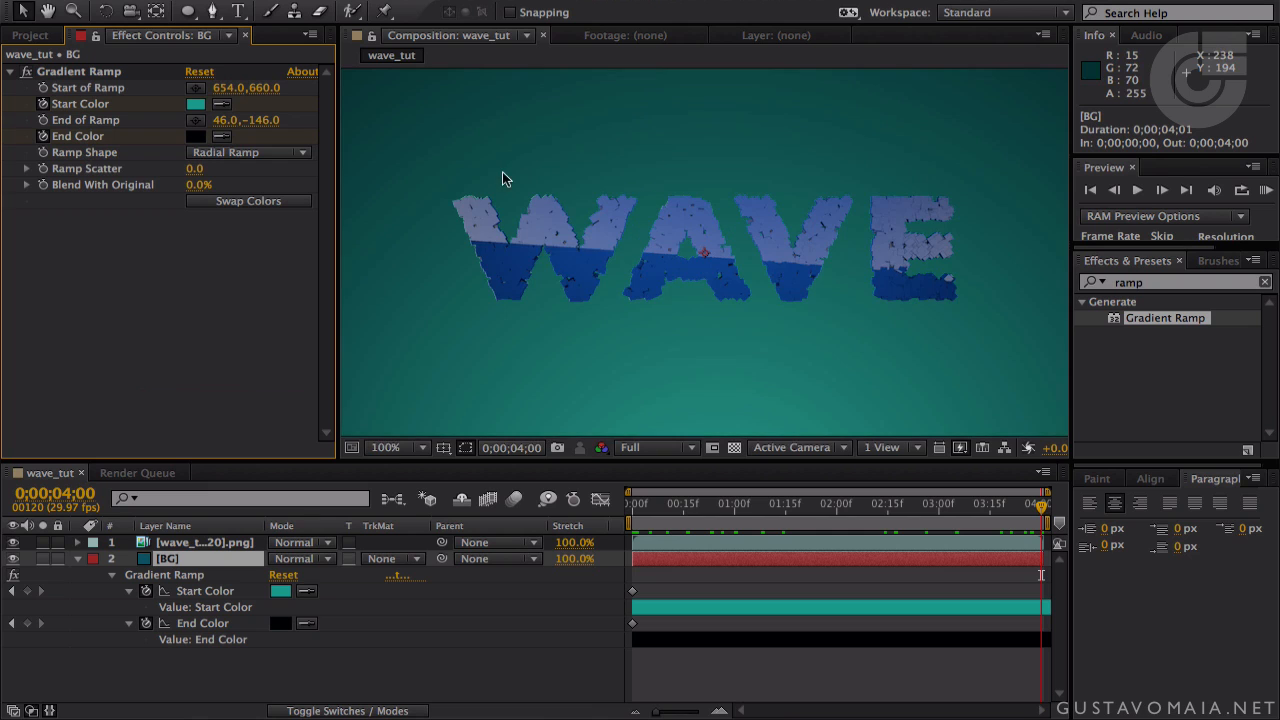
pyautogui.click(221, 104)
pyautogui.click(451, 214)
pyautogui.click(221, 136)
pyautogui.click(510, 255)
pyautogui.press(',')
pyautogui.press(',')
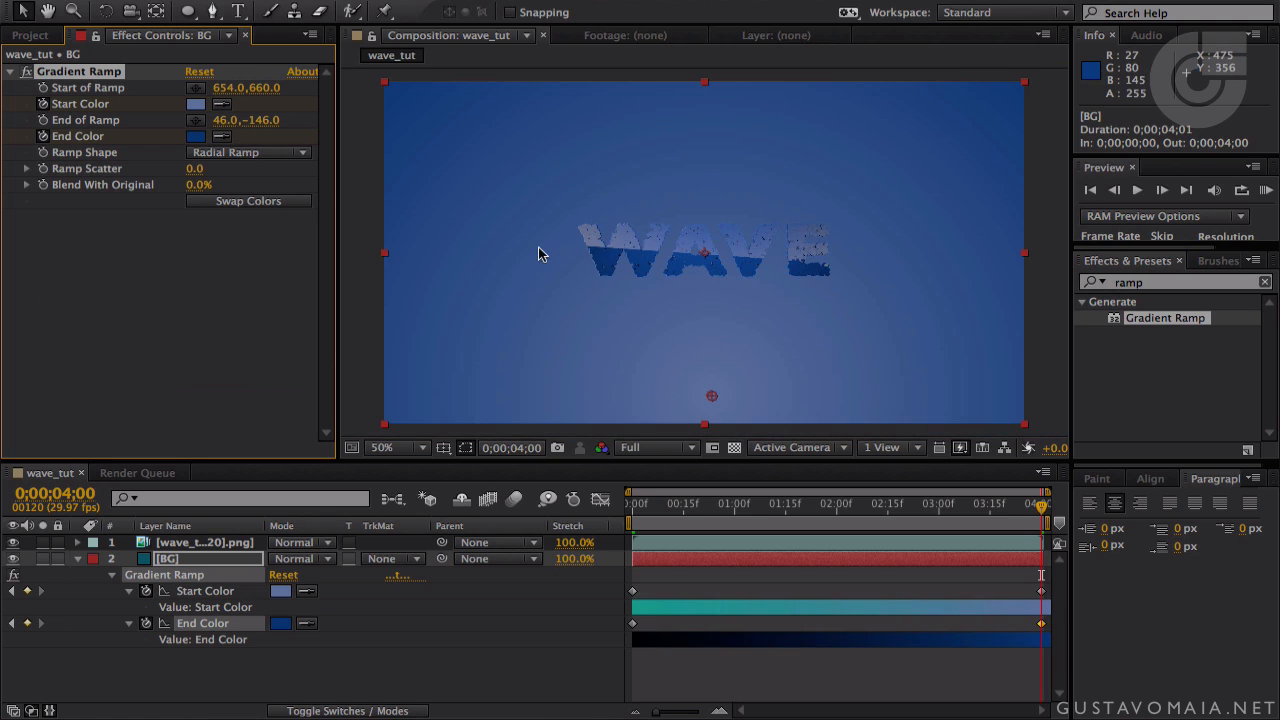
# - Darken the gradient's End Color at 0;00;04;00 to a near-black blue, 020911
pyautogui.click(195, 136)
pyautogui.moveTo(287, 243); pyautogui.dragTo(304, 358)
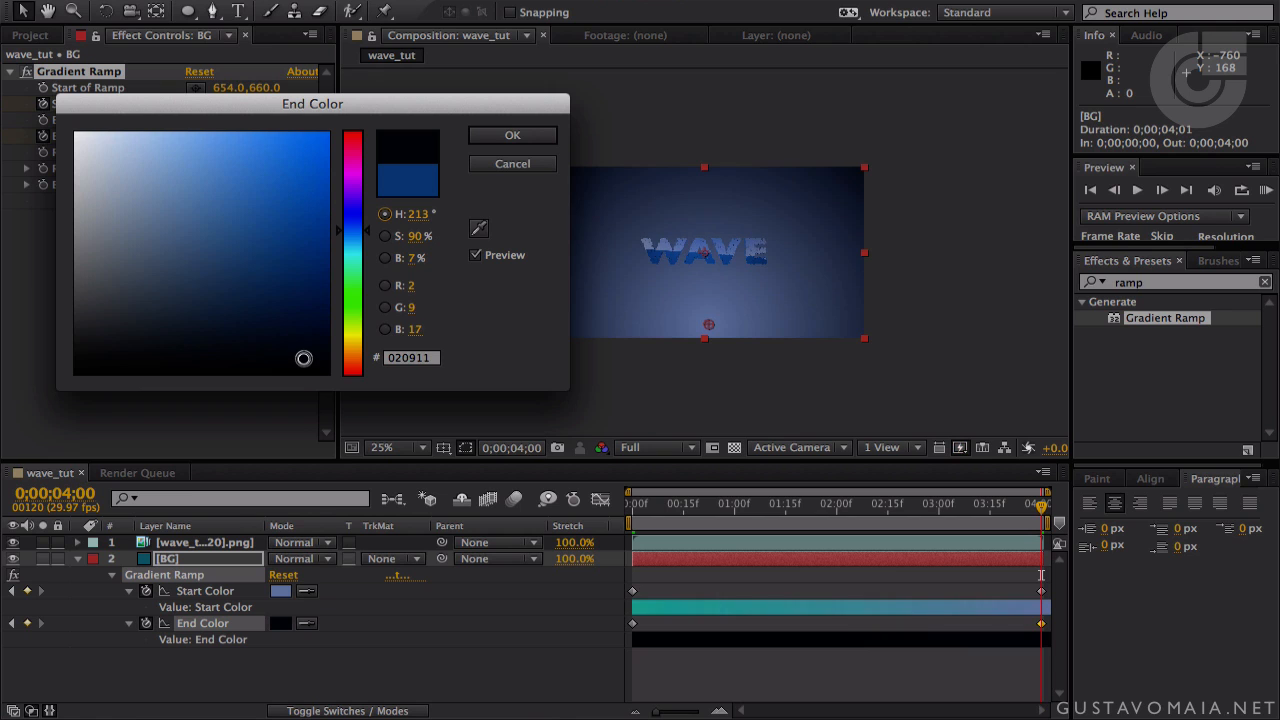
pyautogui.click(529, 145)
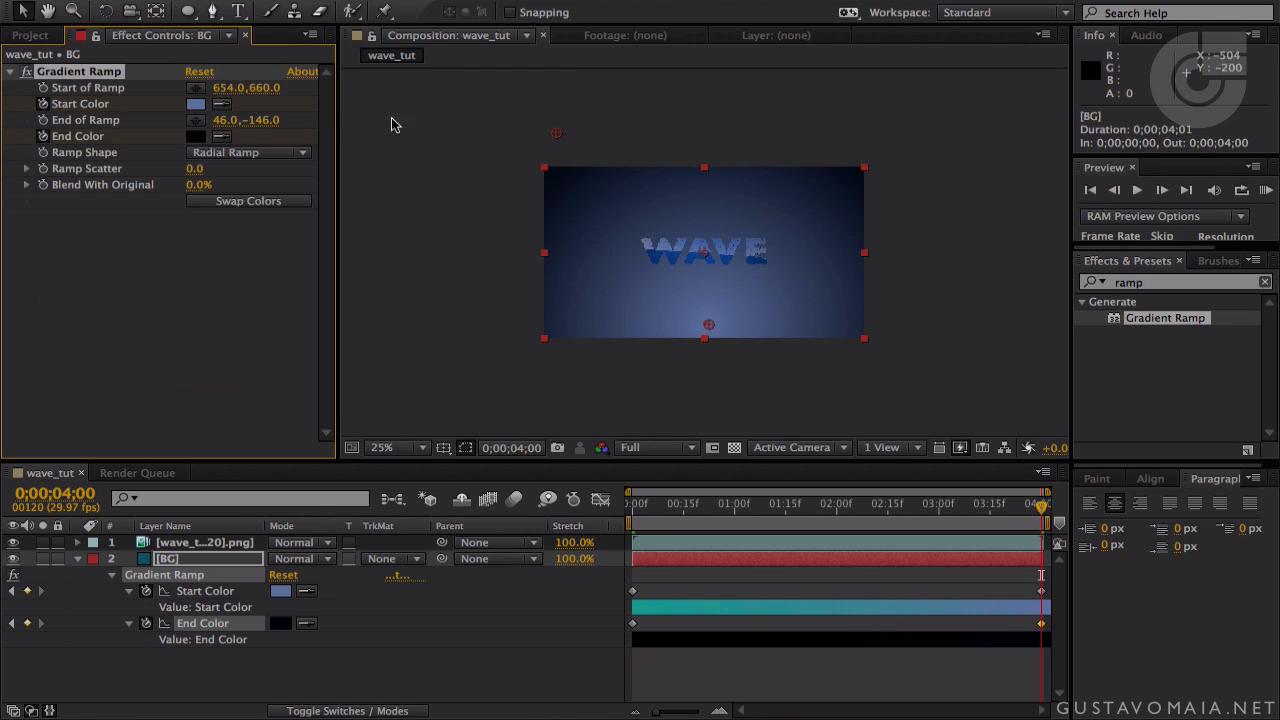
# - Set the gradient's Start Color at 0;00;04;00 to a vivid blue of about 476ADE with a hue of about 226°
pyautogui.click(198, 106)
pyautogui.moveTo(172, 182); pyautogui.dragTo(247, 163)
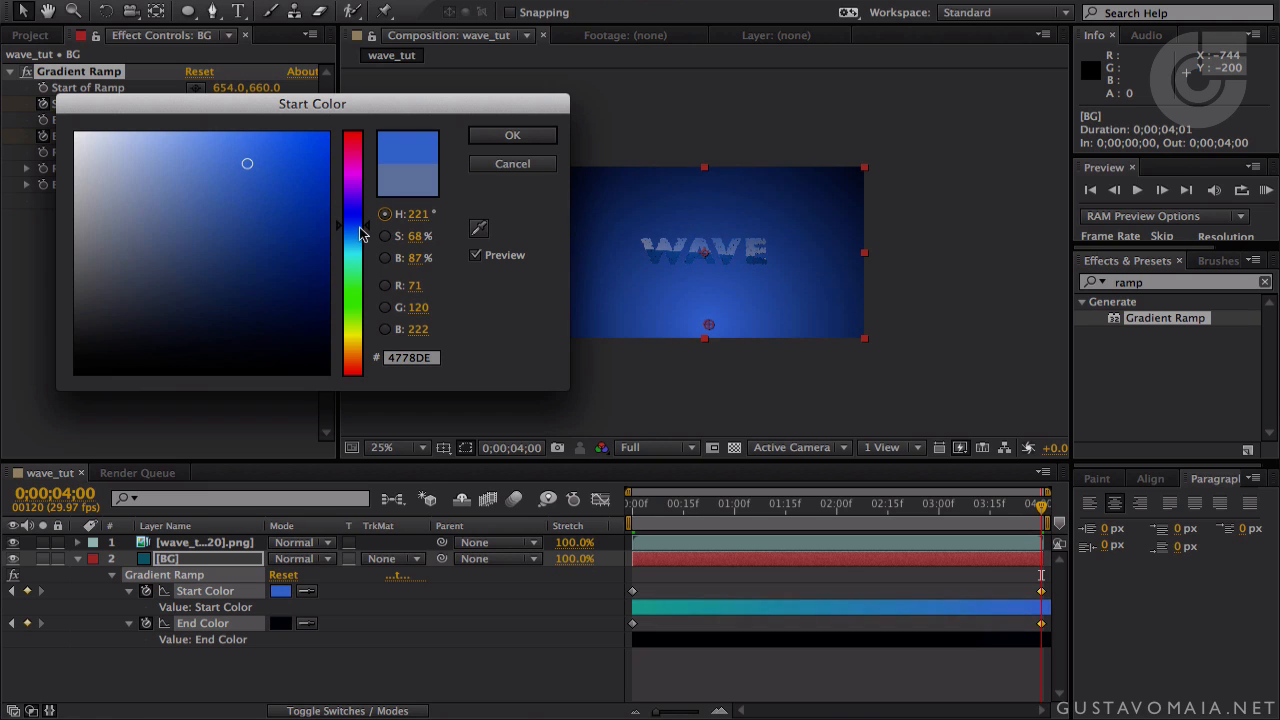
pyautogui.click(361, 233)
pyautogui.moveTo(361, 233); pyautogui.dragTo(365, 225)
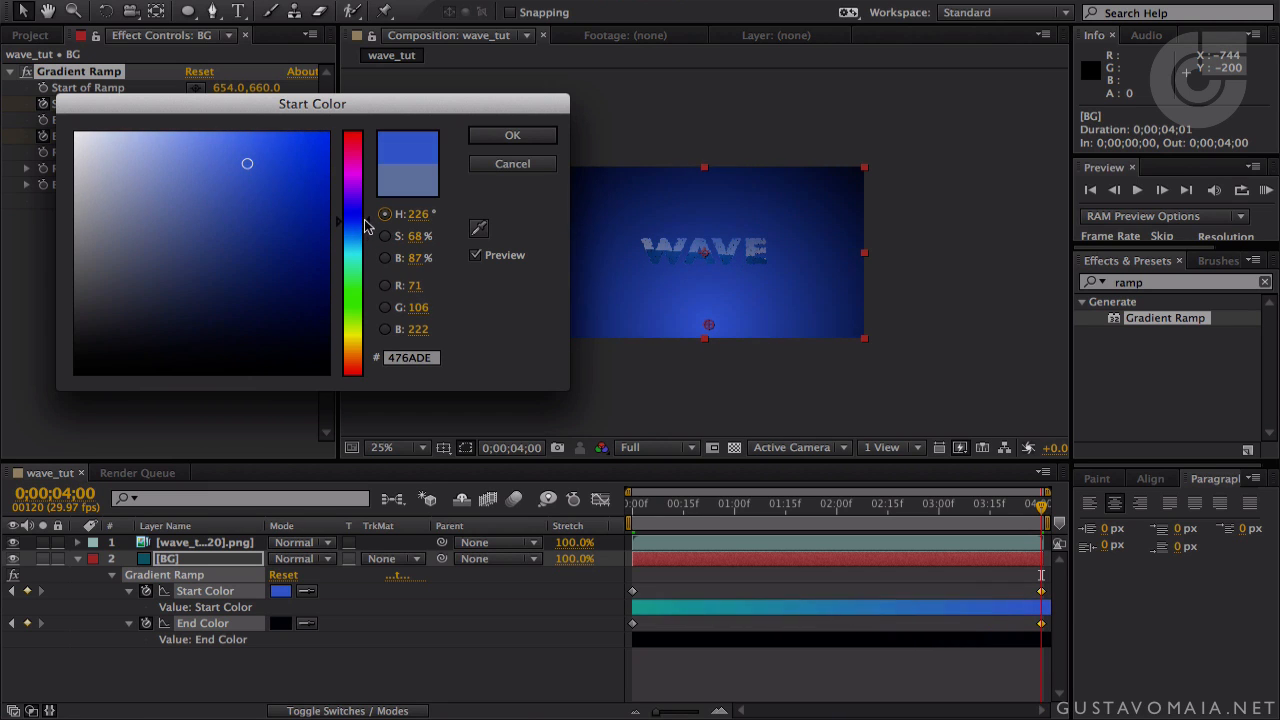
pyautogui.moveTo(247, 163)
pyautogui.mouseDown()
pyautogui.moveTo(277, 157)
pyautogui.moveTo(209, 171)
pyautogui.moveTo(245, 160)
pyautogui.mouseUp()
pyautogui.click(500, 138)
pyautogui.press('.')
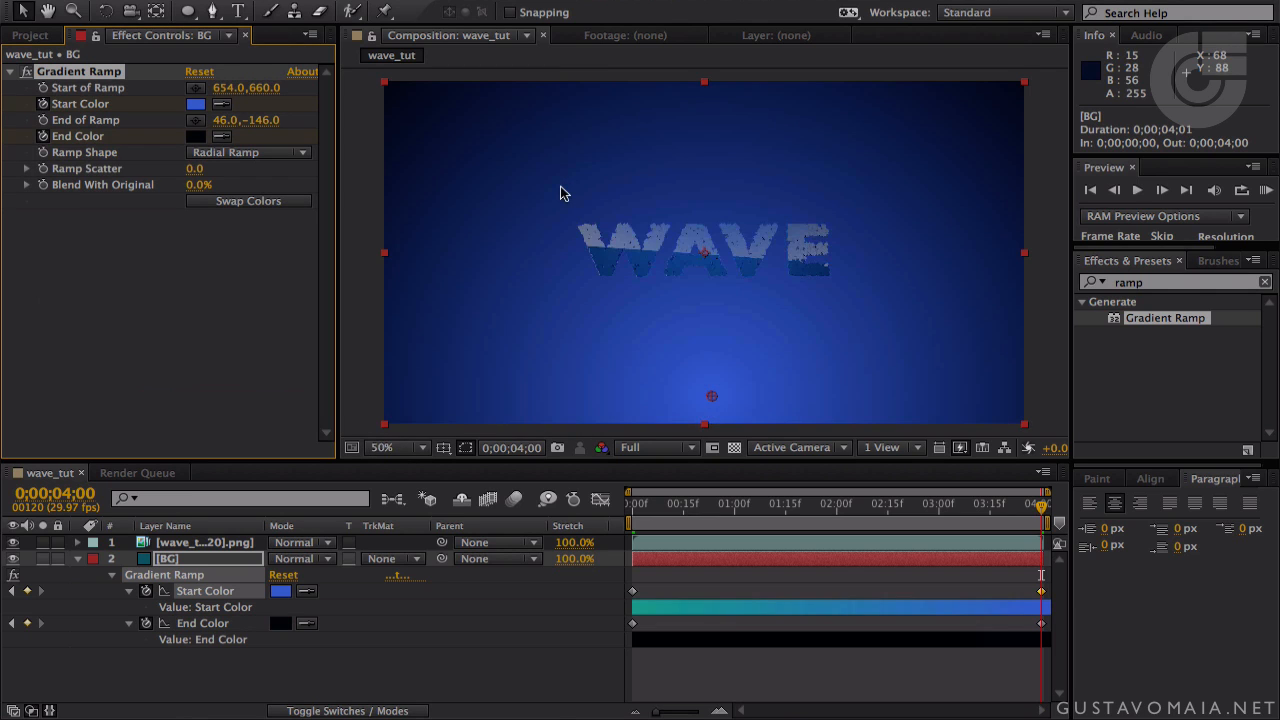
# - Shift the gradient's last-frame Start Color to a darker, more saturated blue and set its End Color to 01060C
pyautogui.click(195, 104)
pyautogui.moveTo(247, 163)
pyautogui.mouseDown()
pyautogui.moveTo(237, 177)
pyautogui.moveTo(268, 187)
pyautogui.mouseUp()
pyautogui.click(508, 136)
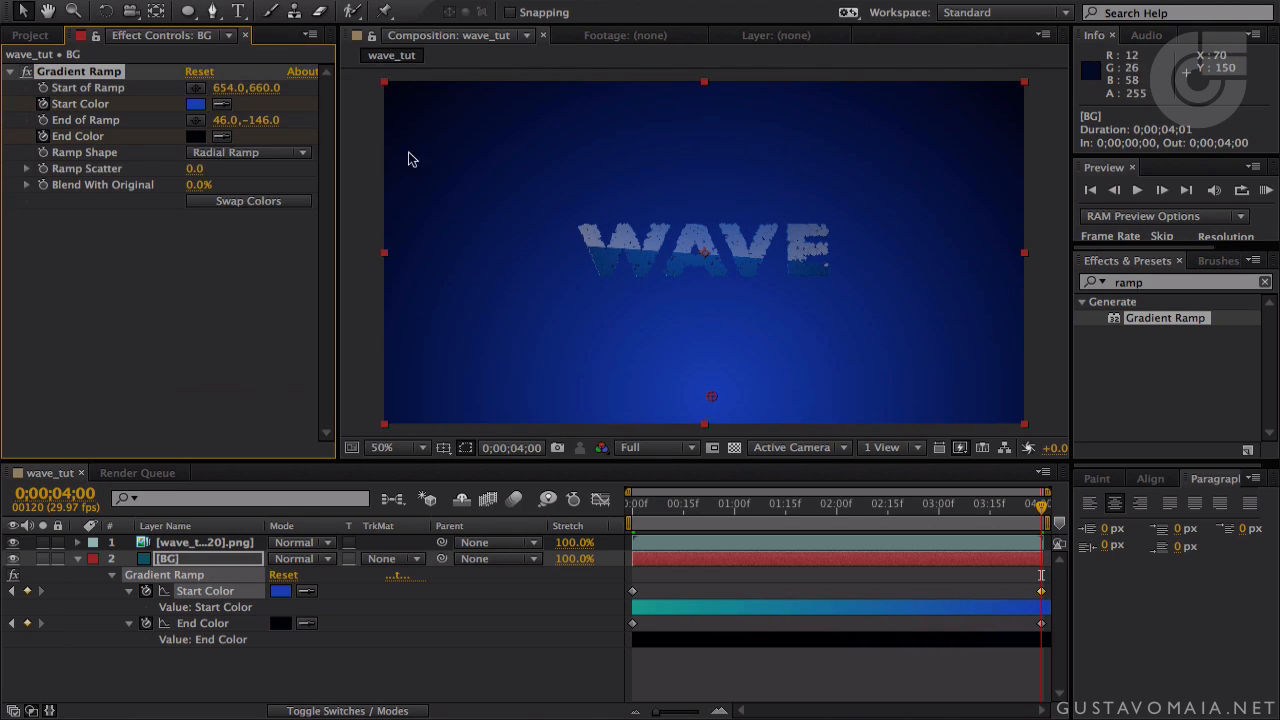
pyautogui.click(197, 137)
pyautogui.moveTo(308, 359); pyautogui.dragTo(308, 362)
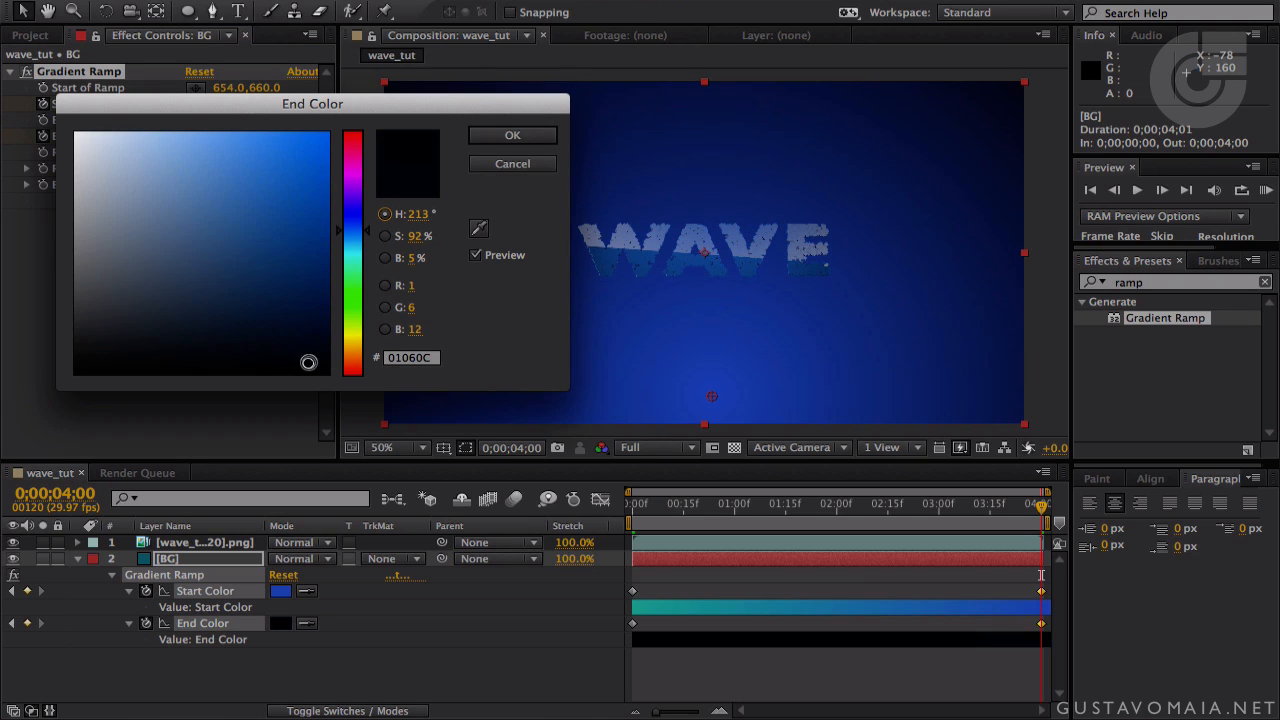
pyautogui.click(537, 137)
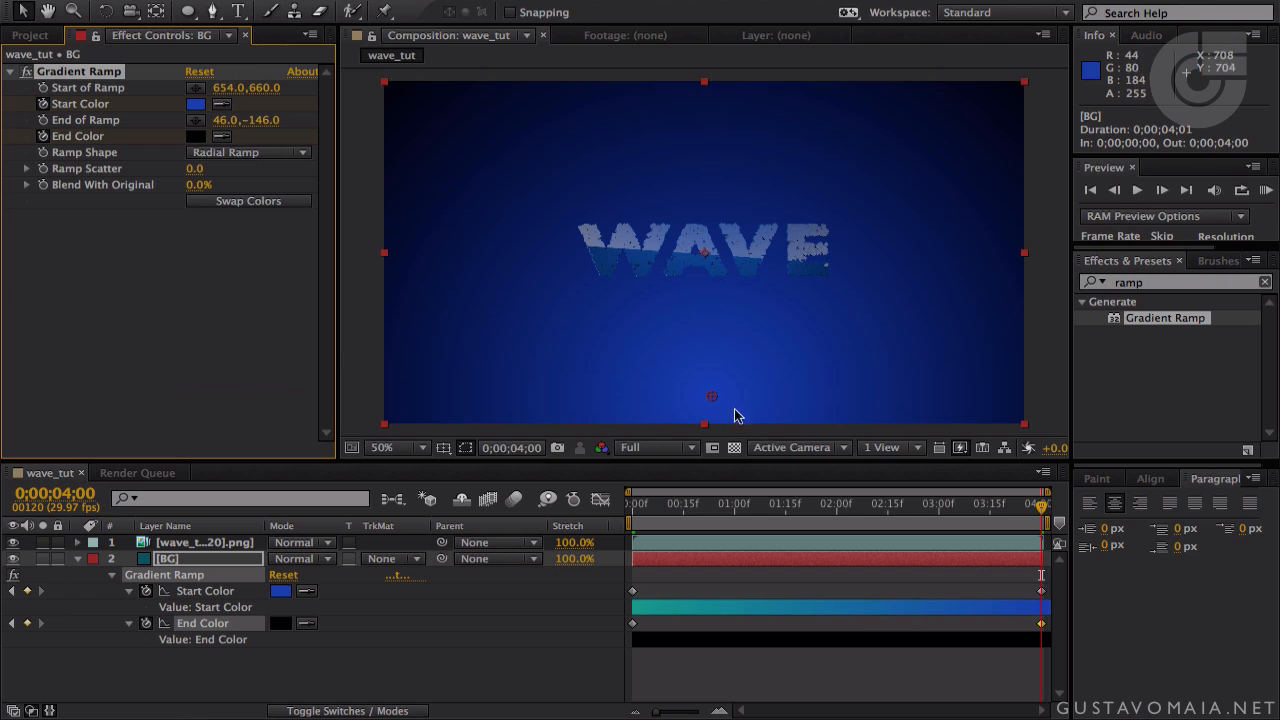
# - Raise the gradient's Start of Ramp to about 644, 588 and deepen the last-frame Start Color to a strongly saturated blue
pyautogui.moveTo(712, 396); pyautogui.dragTo(707, 366)
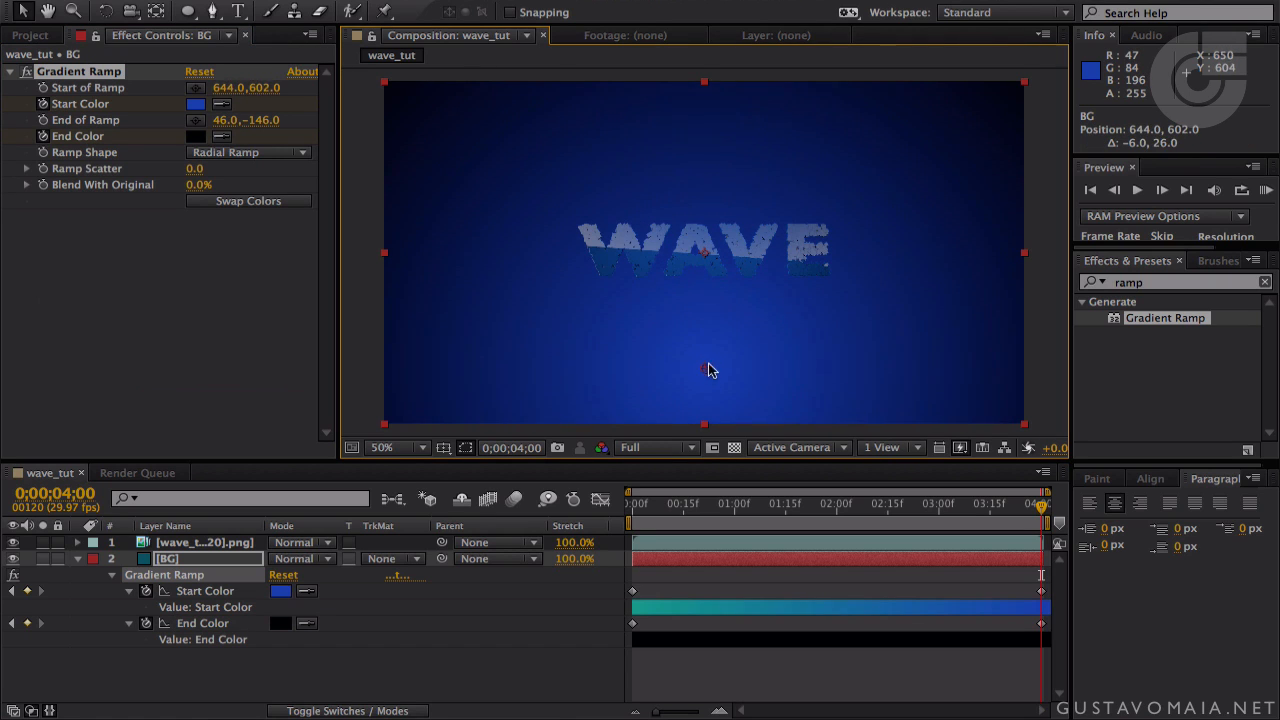
pyautogui.click(195, 105)
pyautogui.moveTo(257, 189); pyautogui.dragTo(298, 206)
pyautogui.click(512, 135)
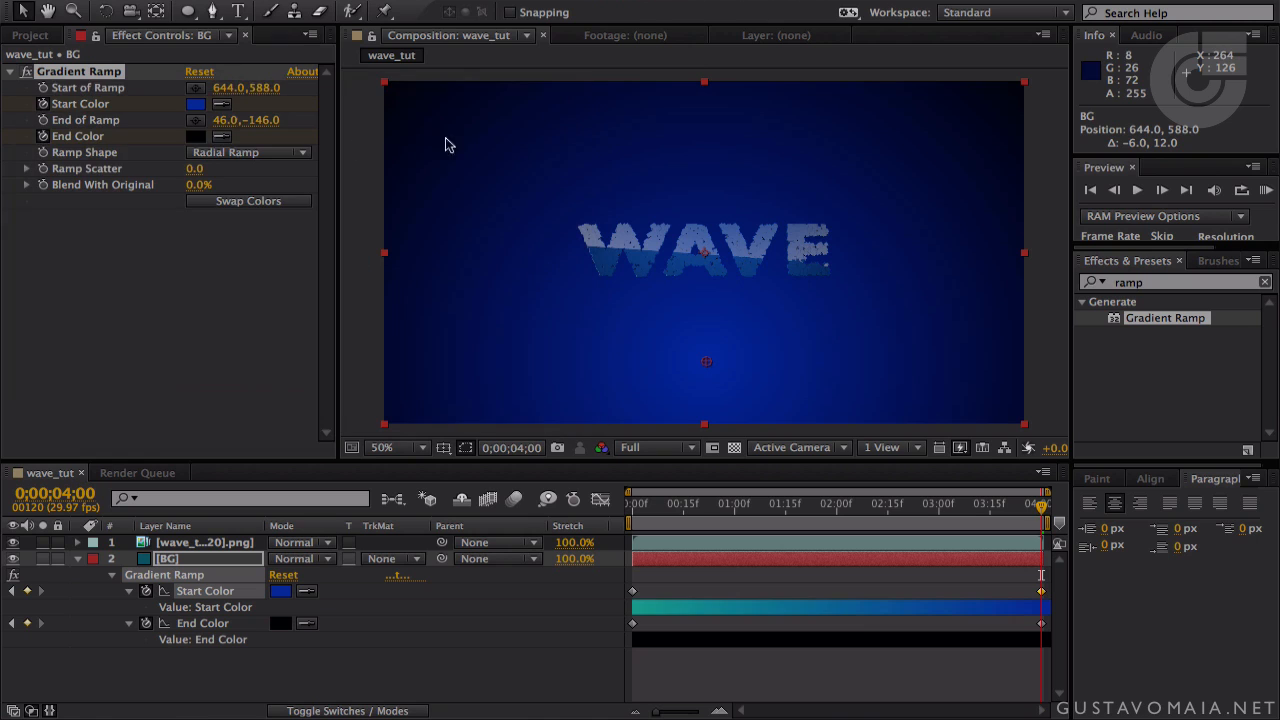
# - Darken the gradient's last-frame End Color to 000408
pyautogui.click(194, 136)
pyautogui.moveTo(308, 365); pyautogui.dragTo(319, 366)
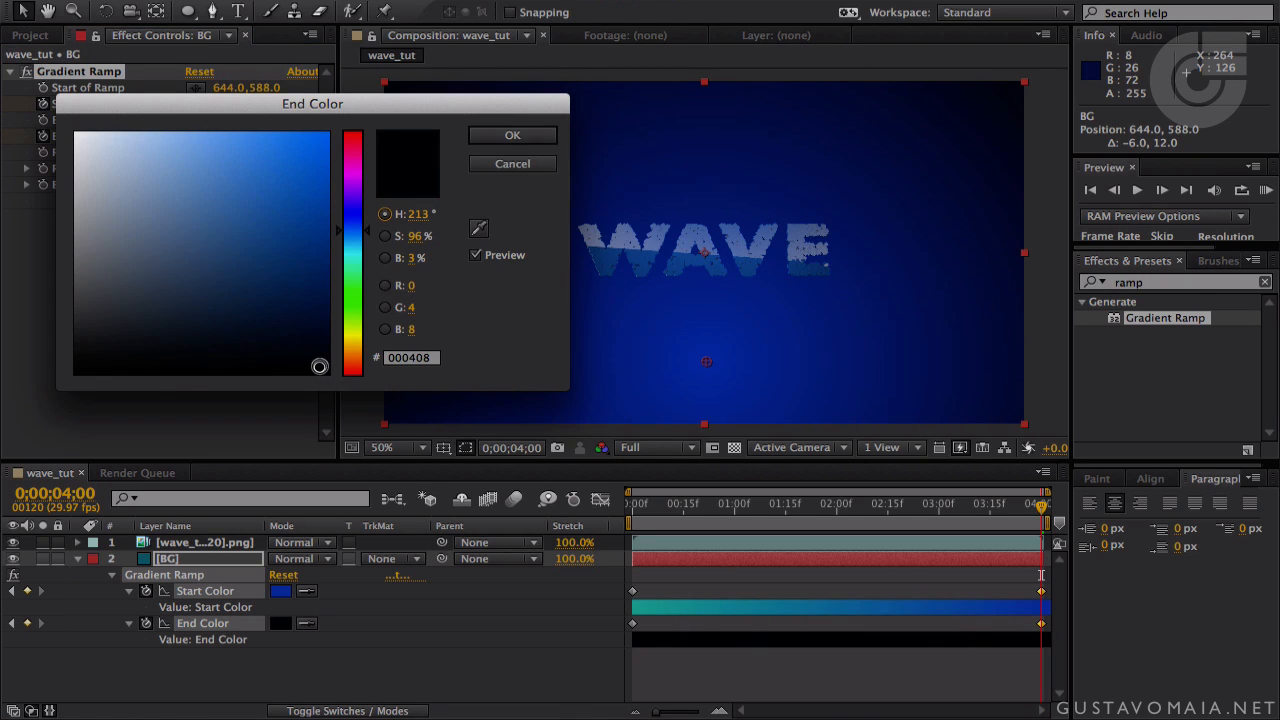
pyautogui.click(509, 134)
pyautogui.press(',')
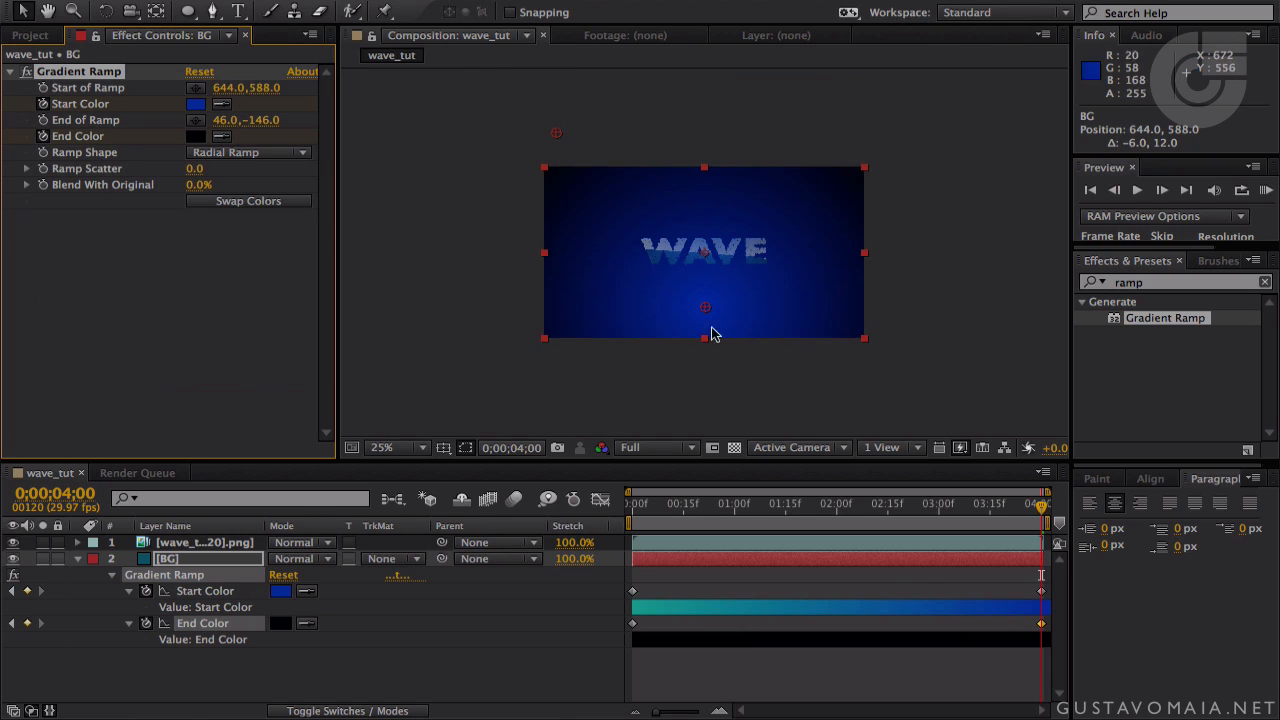
# - Review the animated background and compare its gradient colors at the first and last frames
pyautogui.moveTo(1042, 508)
pyautogui.mouseDown()
pyautogui.moveTo(638, 512)
pyautogui.moveTo(1052, 512)
pyautogui.moveTo(737, 510)
pyautogui.moveTo(1037, 493)
pyautogui.mouseUp()
pyautogui.scroll(-1, 835, 326)
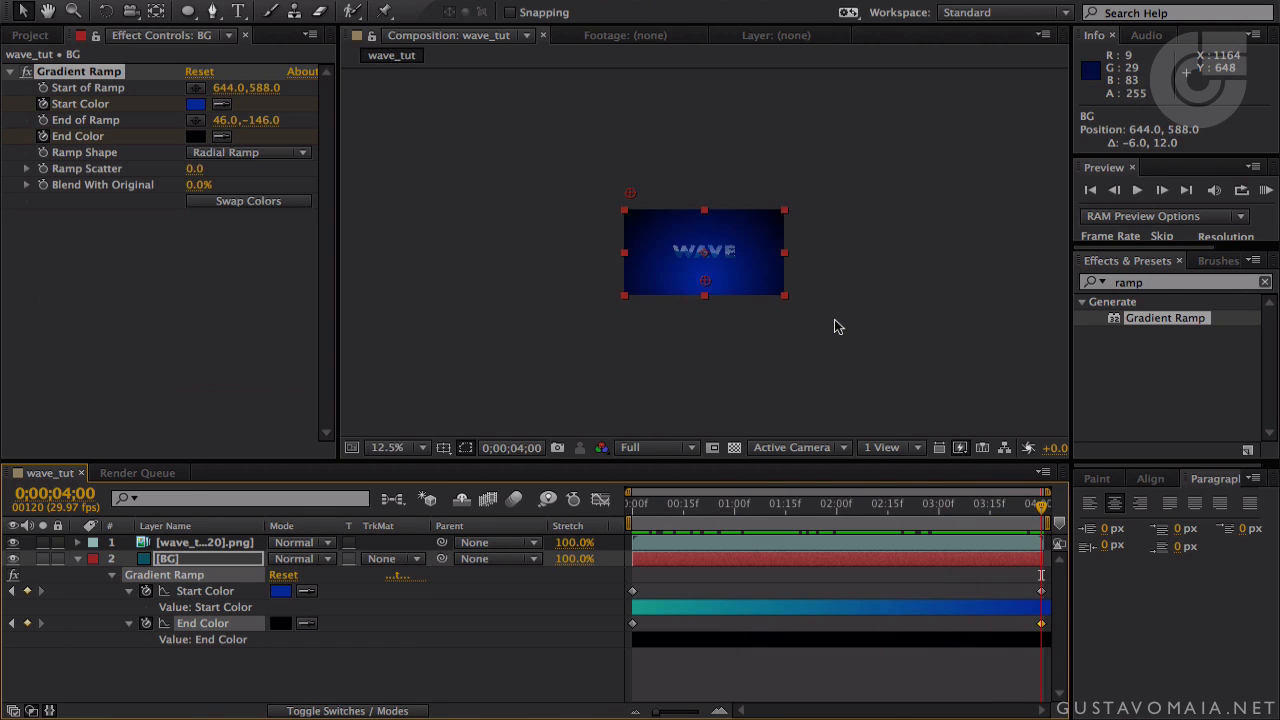
pyautogui.scroll(2, 836, 326)
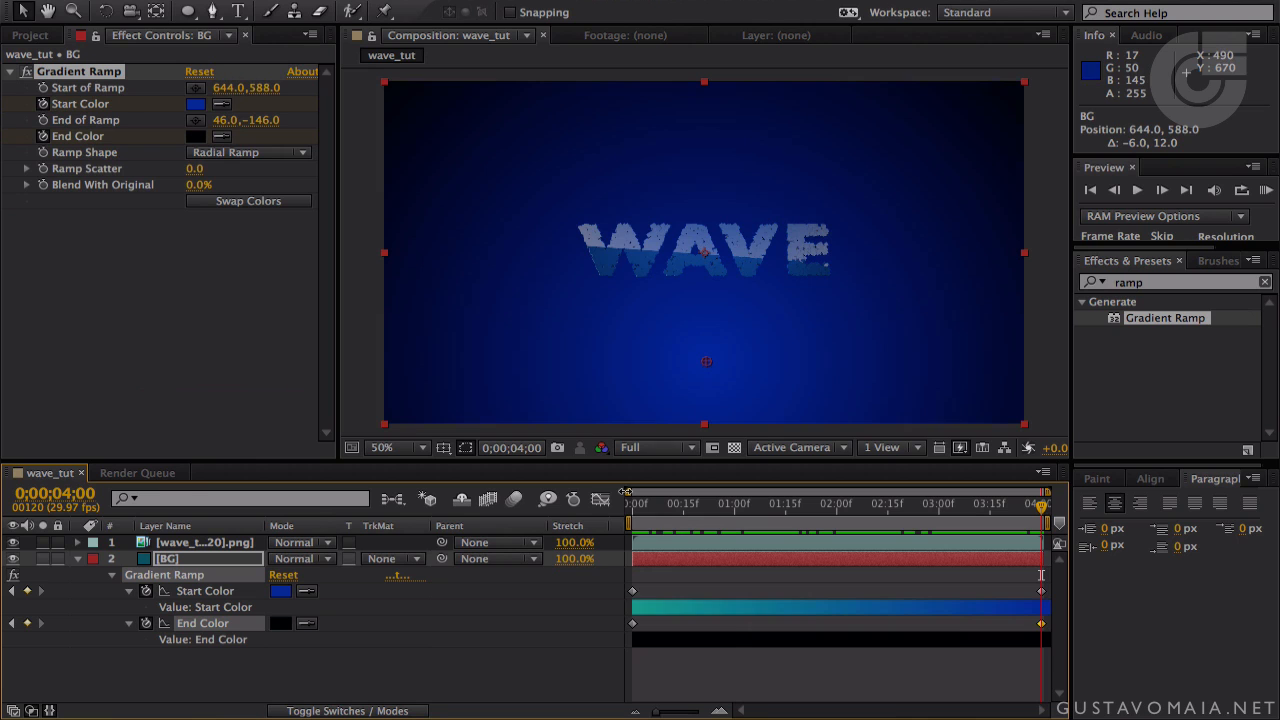
pyautogui.moveTo(668, 508); pyautogui.dragTo(626, 509)
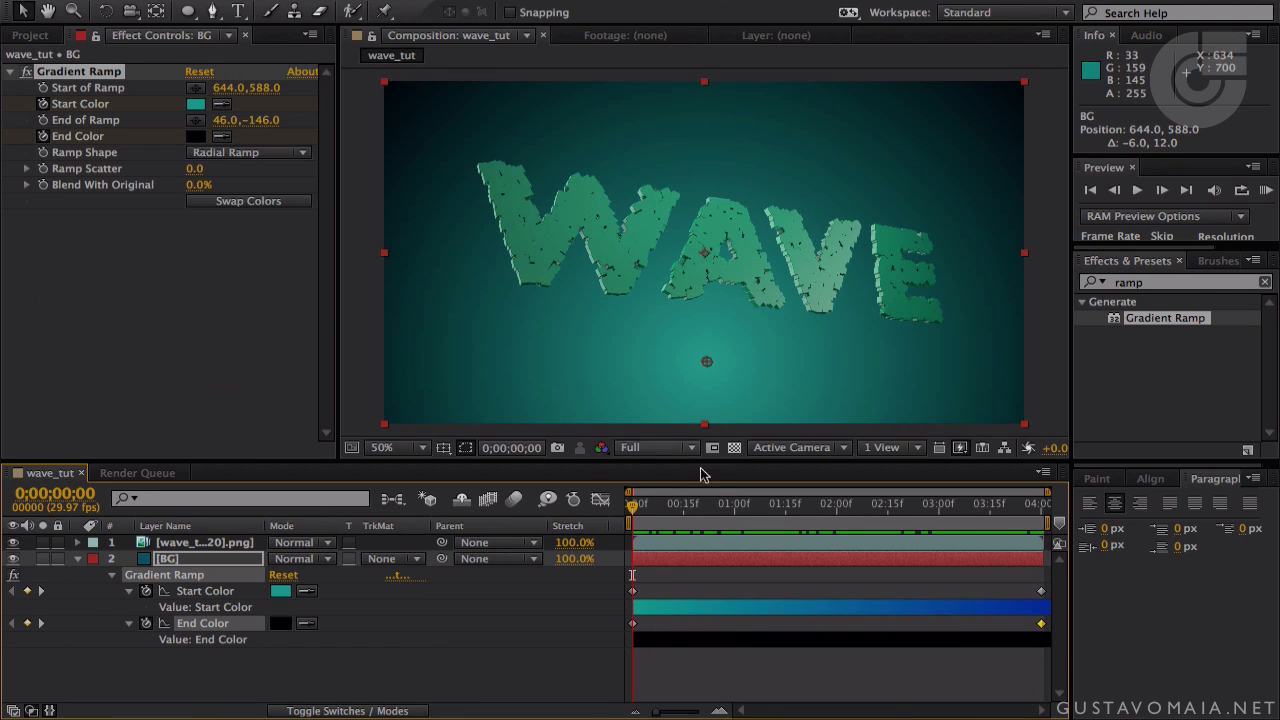
pyautogui.click(1042, 503)
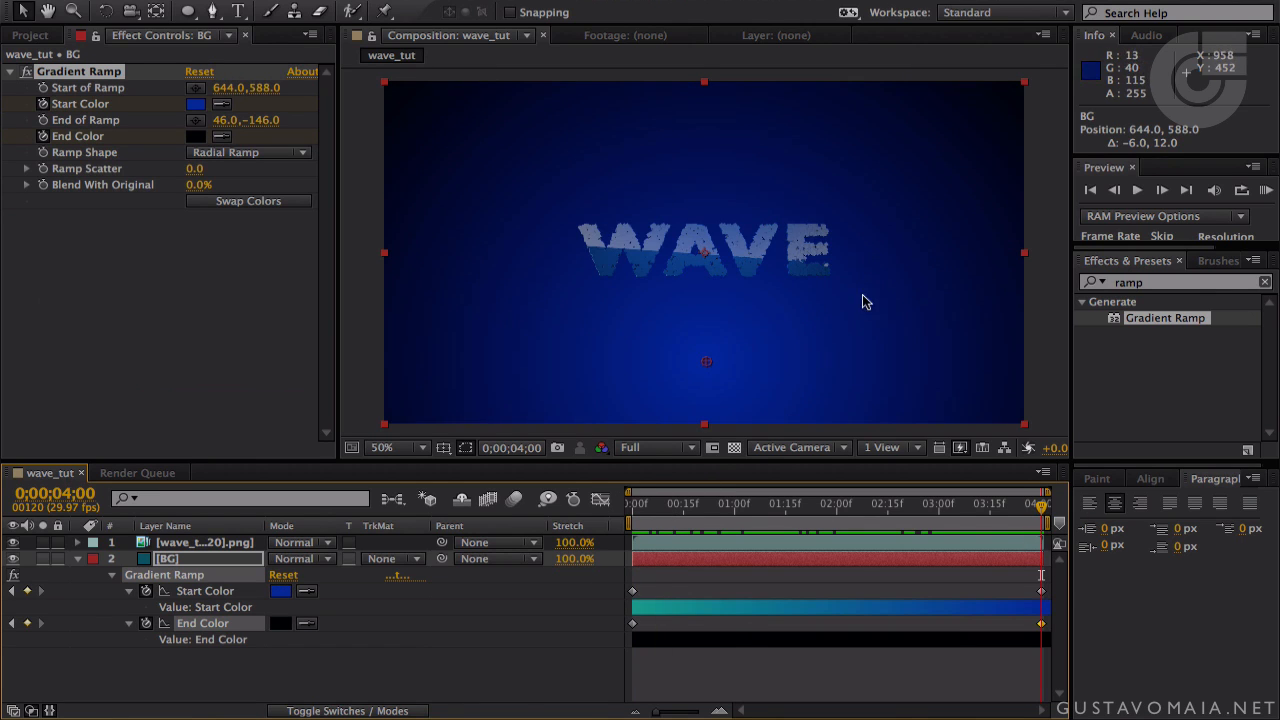
# - Mute the gradient's Start Color at 0;00;04;00 to a desaturated navy blue, 334780
pyautogui.click(200, 104)
pyautogui.moveTo(294, 201)
pyautogui.mouseDown()
pyautogui.moveTo(270, 208)
pyautogui.moveTo(271, 191)
pyautogui.moveTo(274, 220)
pyautogui.moveTo(223, 240)
pyautogui.moveTo(246, 246)
pyautogui.moveTo(227, 252)
pyautogui.mouseUp()
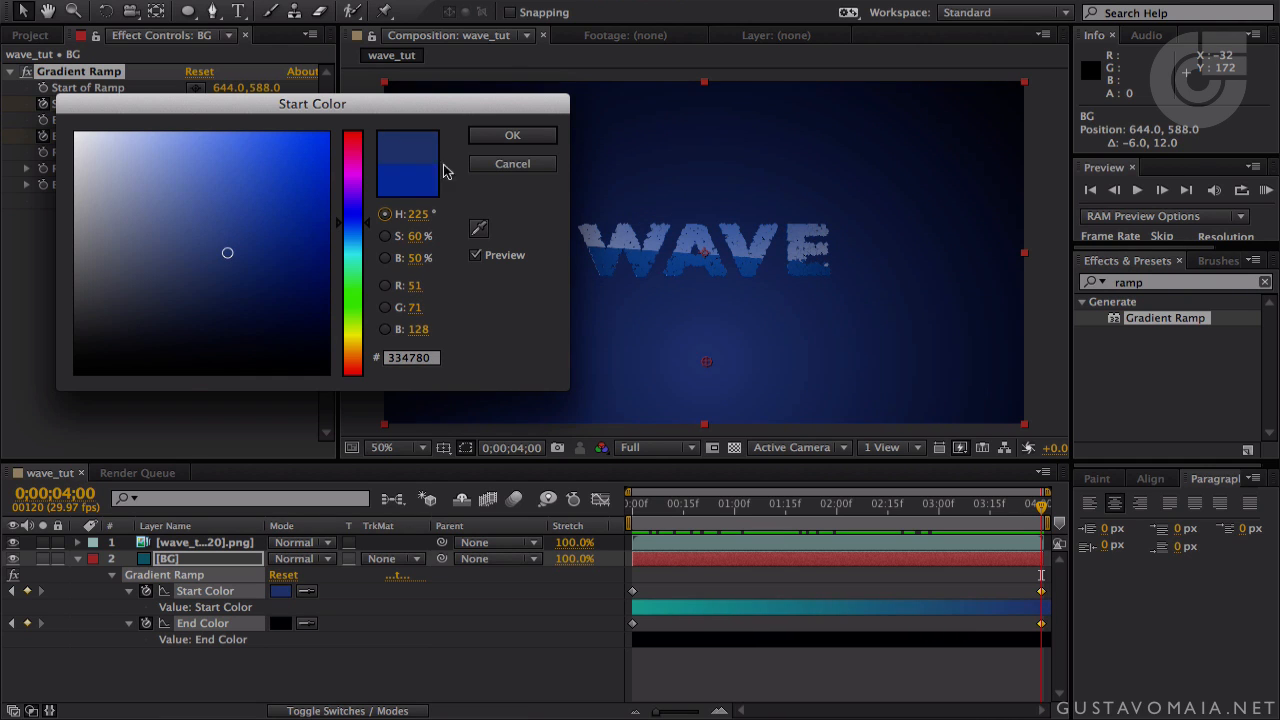
pyautogui.click(505, 136)
# - At 0;00;00;00, change the gradient's Start Color to a slightly less saturated teal
pyautogui.moveTo(1036, 506); pyautogui.dragTo(630, 507)
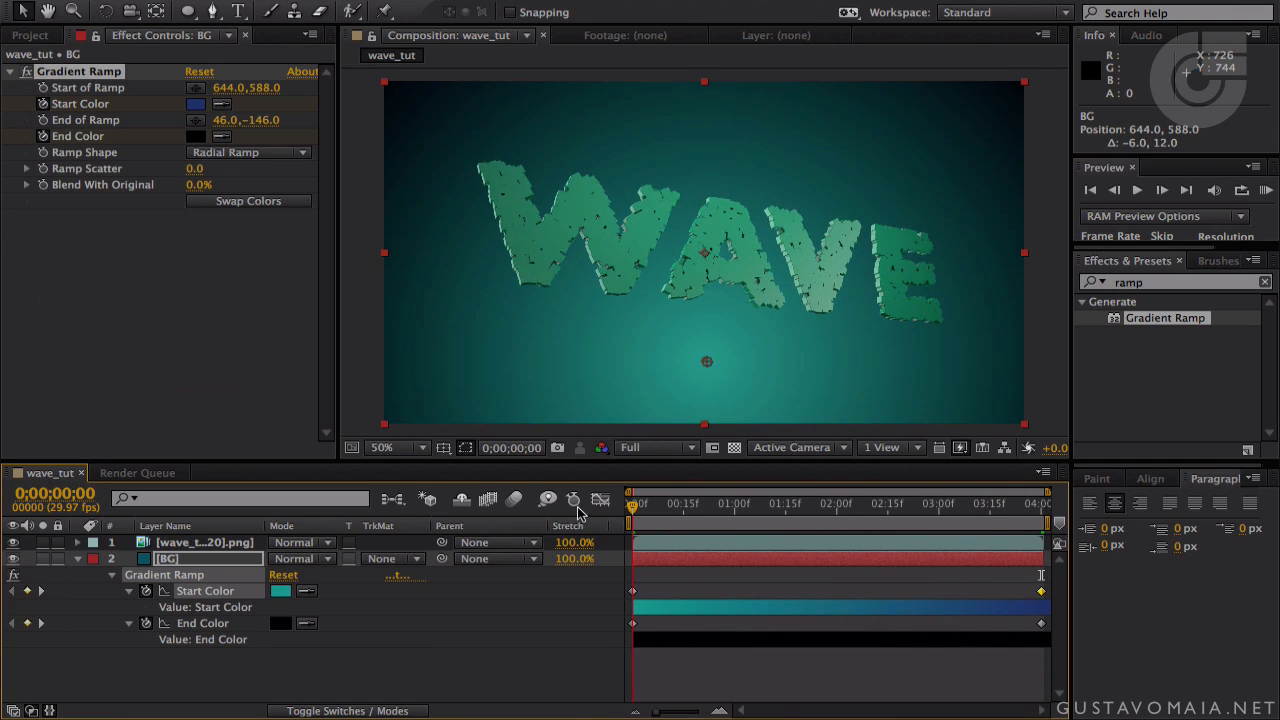
pyautogui.click(195, 104)
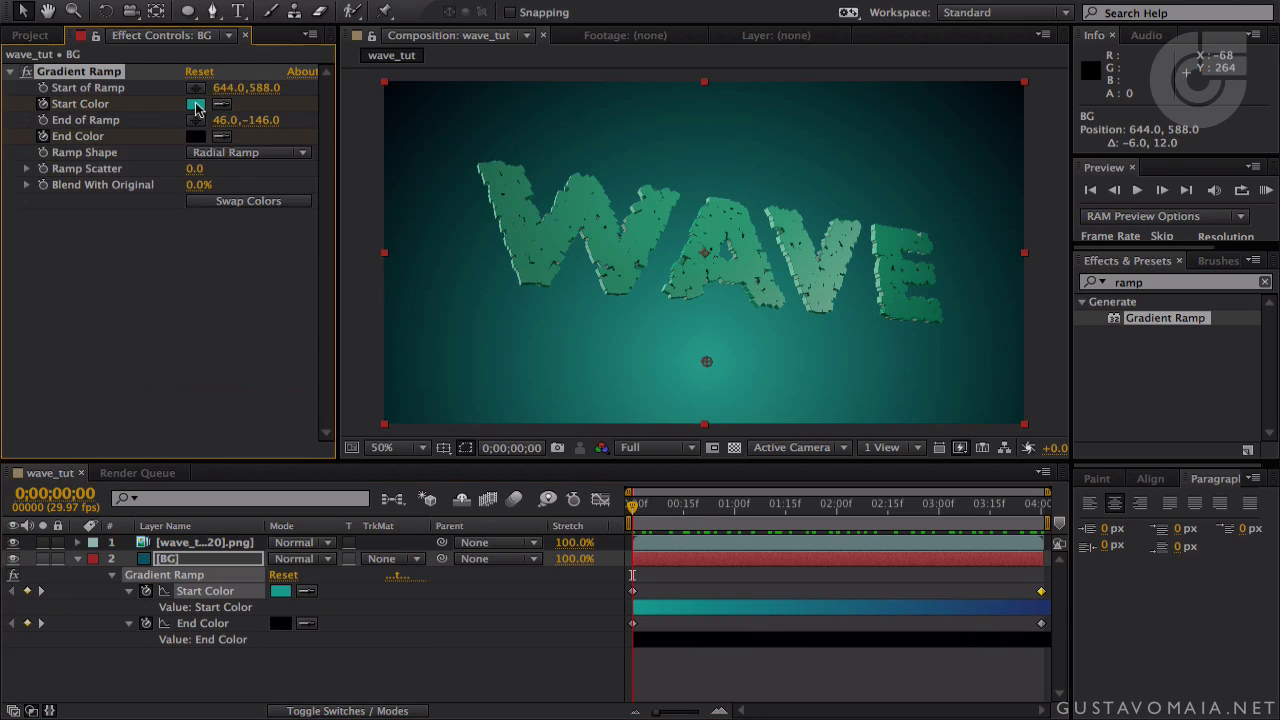
pyautogui.moveTo(282, 203); pyautogui.dragTo(238, 206)
pyautogui.click(510, 135)
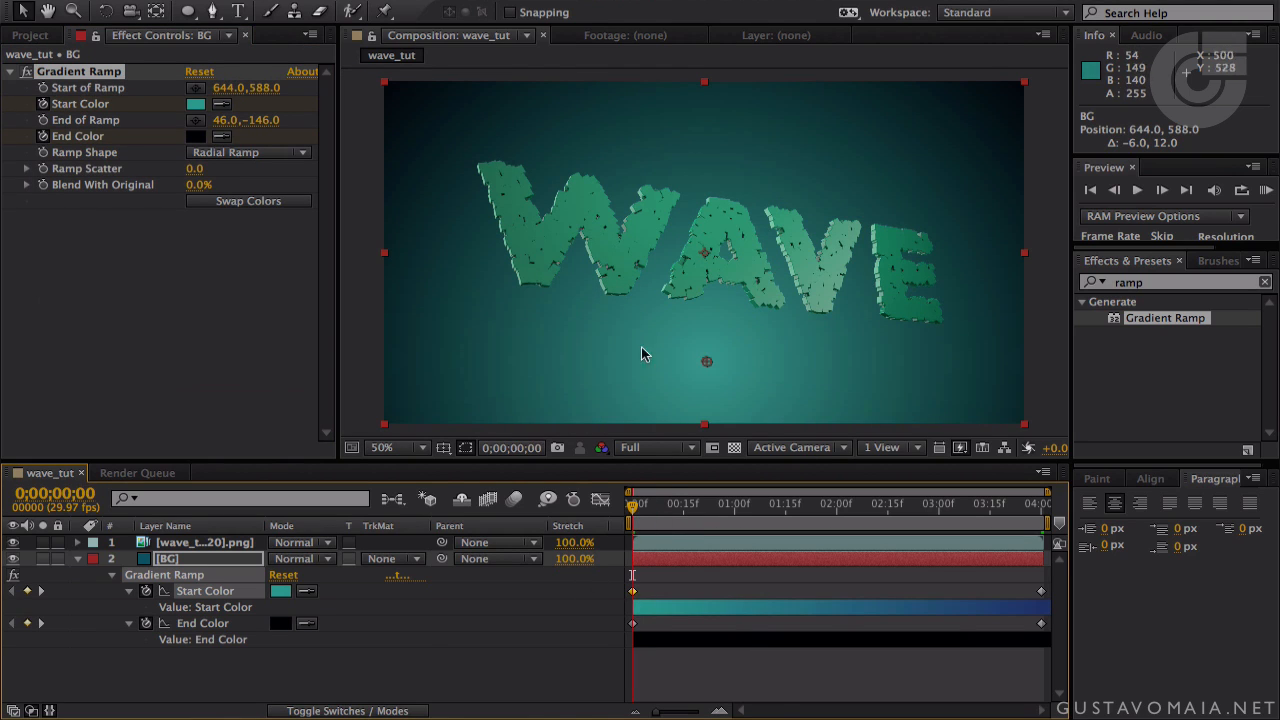
# - Preview the color transition and set the gradient's End Color at 0;00;04;00 to 01050A
pyautogui.press('space')
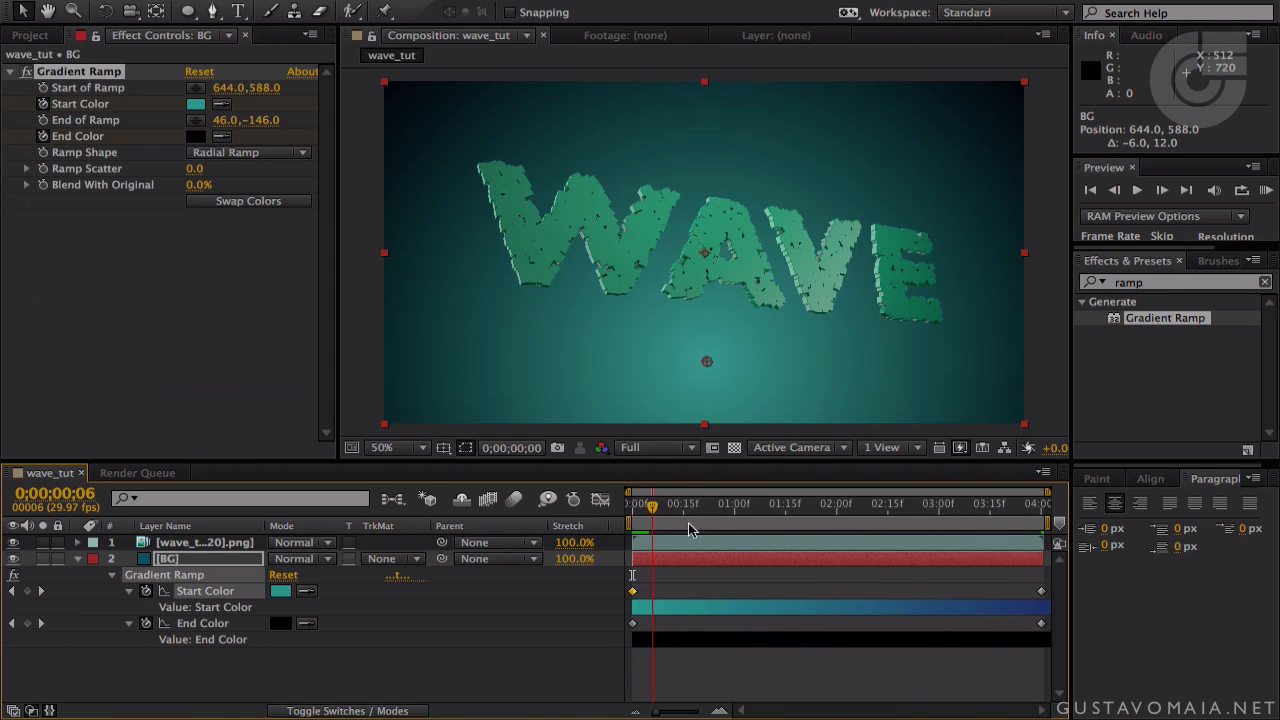
pyautogui.moveTo(885, 537); pyautogui.dragTo(1042, 532)
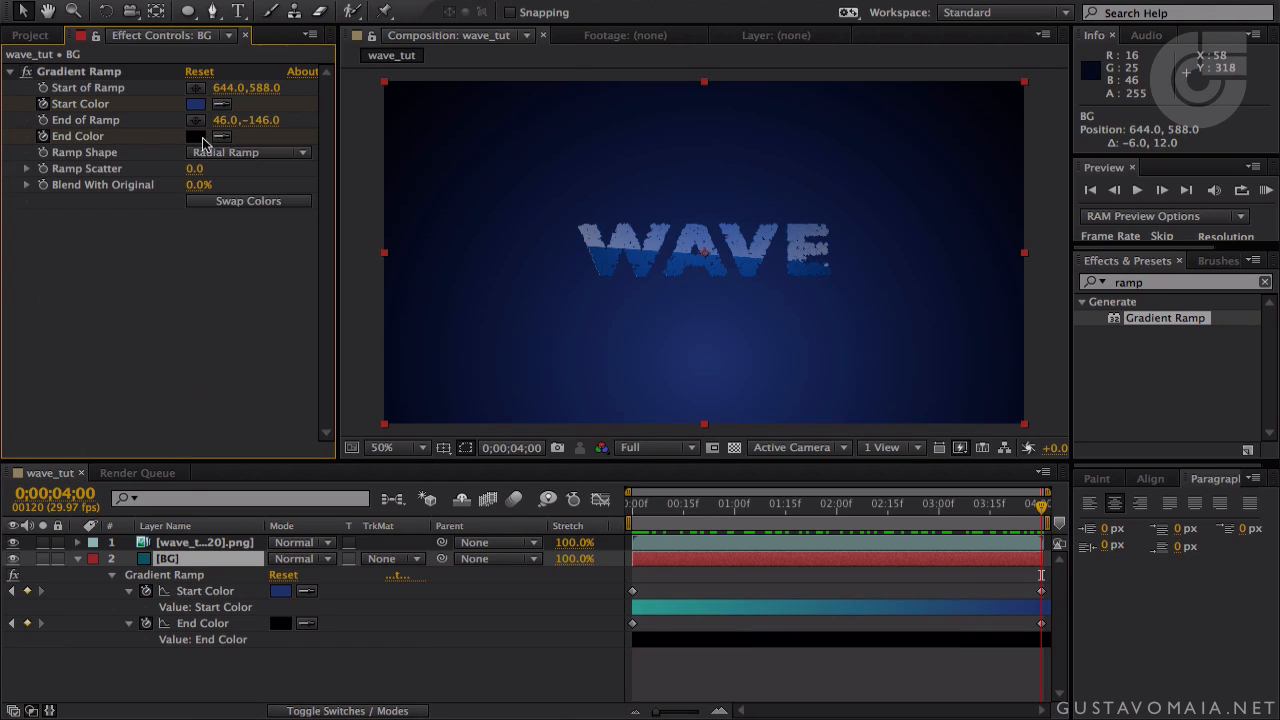
pyautogui.click(197, 136)
pyautogui.click(312, 371)
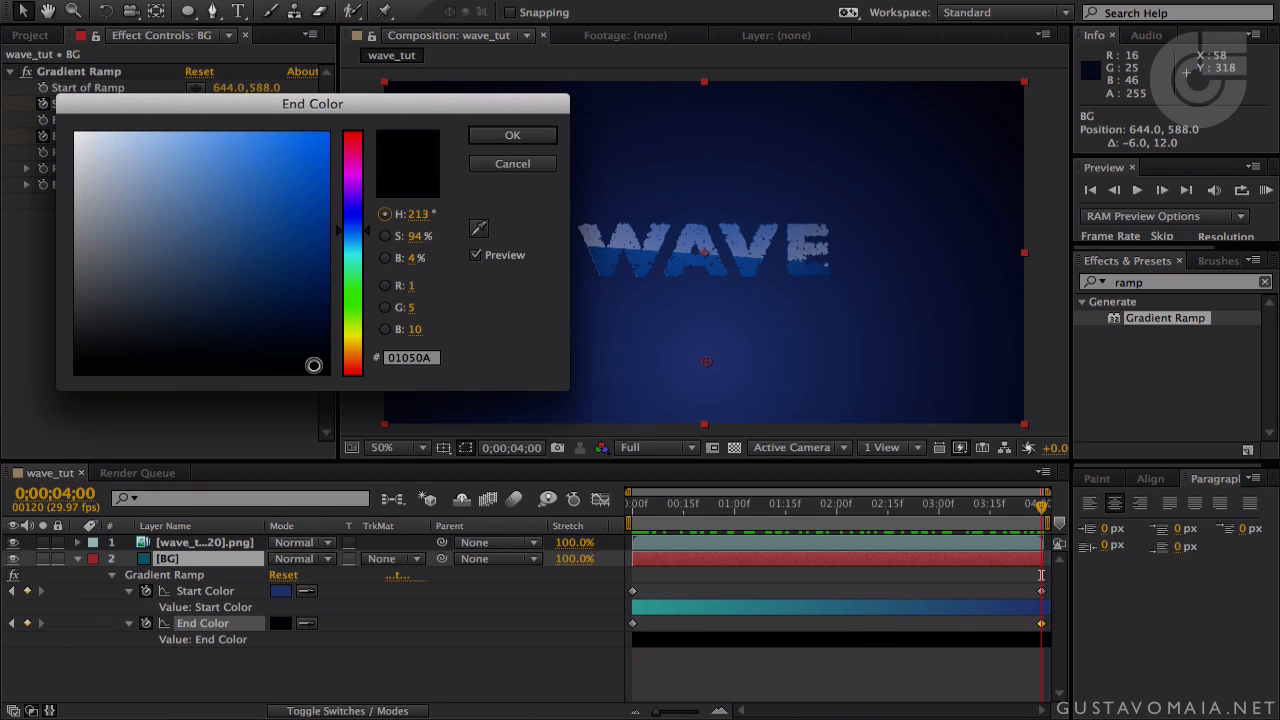
pyautogui.click(515, 134)
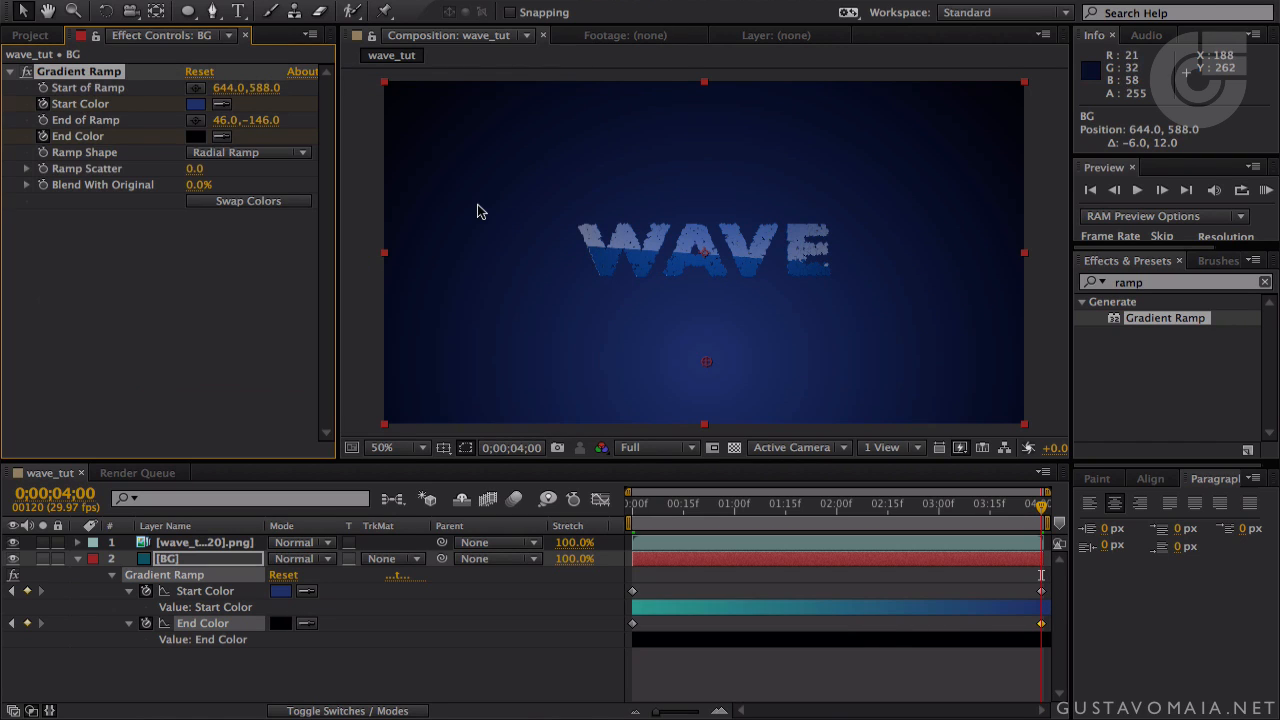
# - Review the gradient's color transition and set its Start Color at 0;00;04;00 to the deeper navy blue 132B6F
pyautogui.moveTo(872, 508); pyautogui.dragTo(1064, 527)
pyautogui.moveTo(710, 518); pyautogui.dragTo(1228, 515)
pyautogui.click(186, 104)
pyautogui.click(189, 104)
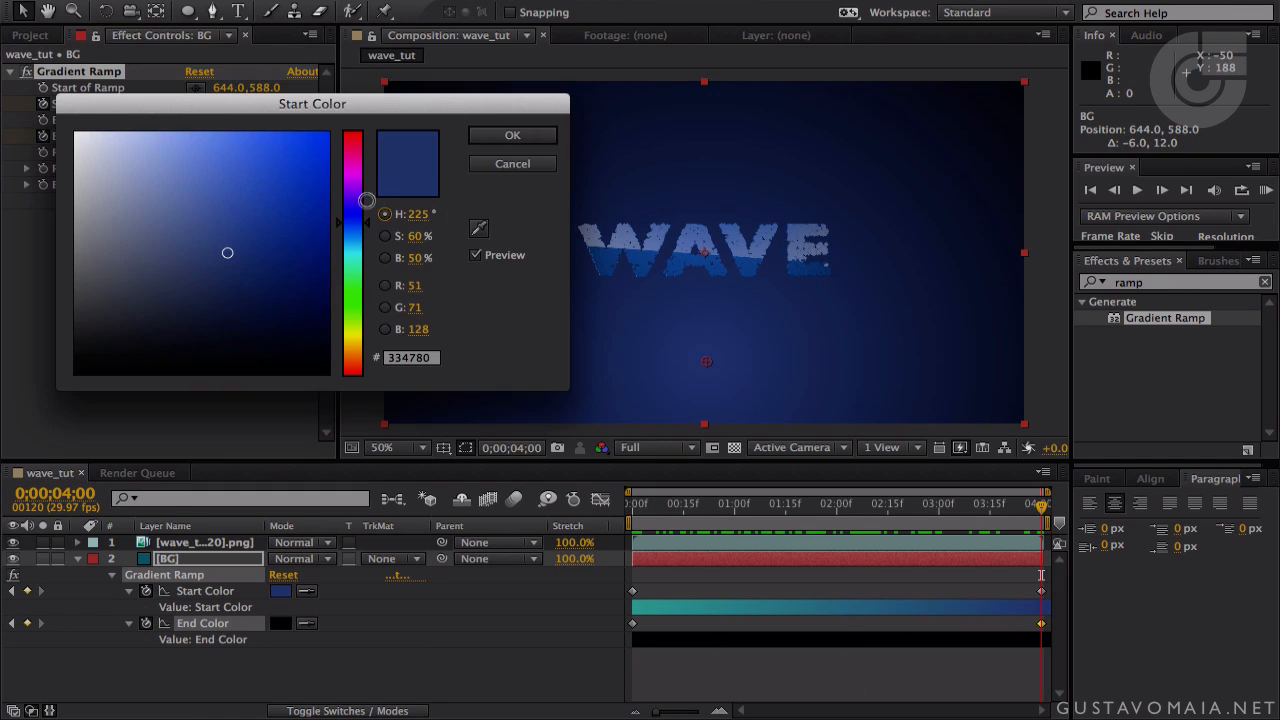
pyautogui.moveTo(262, 172)
pyautogui.mouseDown()
pyautogui.moveTo(328, 134)
pyautogui.moveTo(394, 131)
pyautogui.moveTo(326, 189)
pyautogui.moveTo(339, 141)
pyautogui.moveTo(345, 280)
pyautogui.moveTo(344, 268)
pyautogui.mouseUp()
pyautogui.moveTo(394, 117); pyautogui.dragTo(444, 170)
pyautogui.click(343, 321)
pyautogui.moveTo(342, 321); pyautogui.dragTo(334, 321)
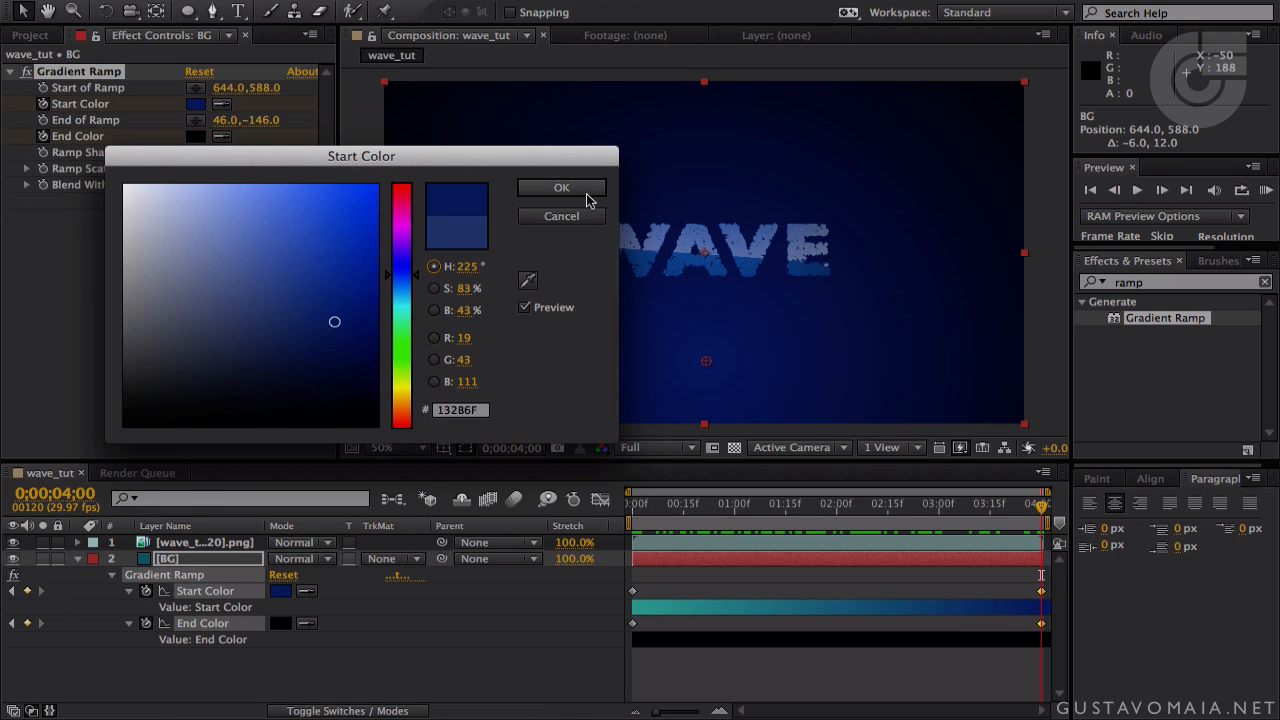
pyautogui.click(587, 194)
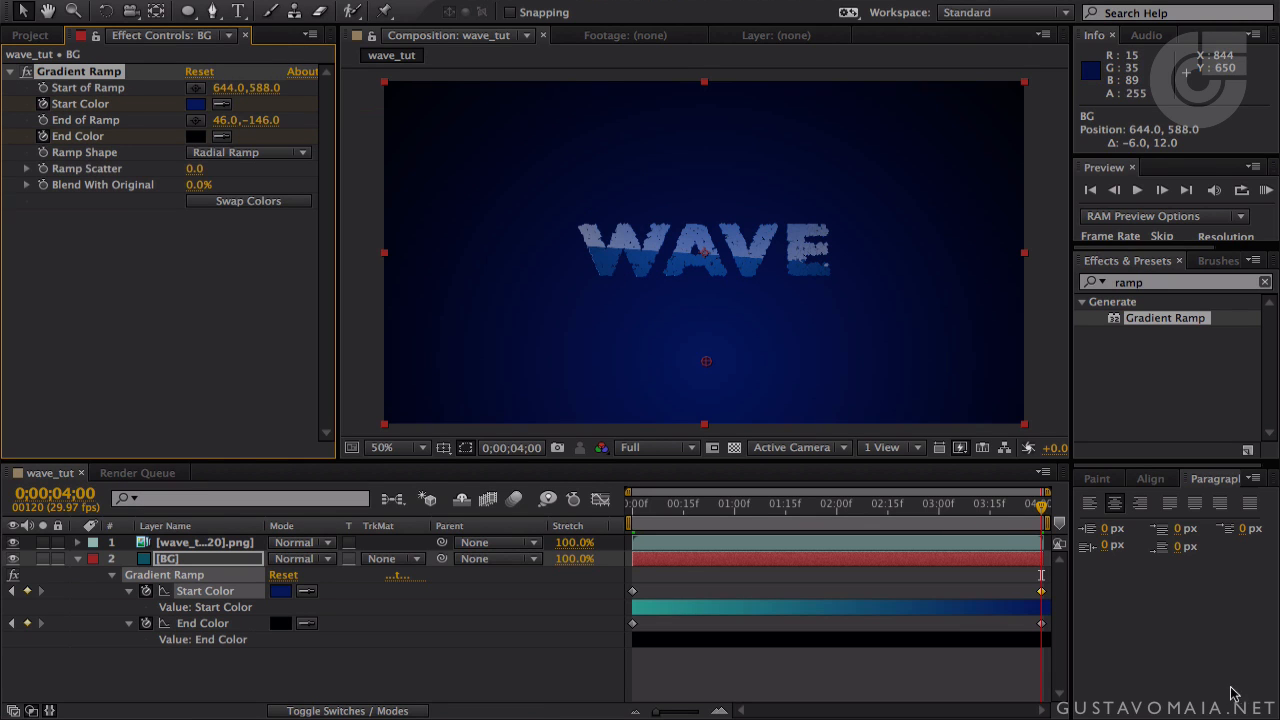
# - Go back to the first frame, collapse the BG layer's properties and lock the layer
pyautogui.moveTo(1042, 506); pyautogui.dragTo(572, 517)
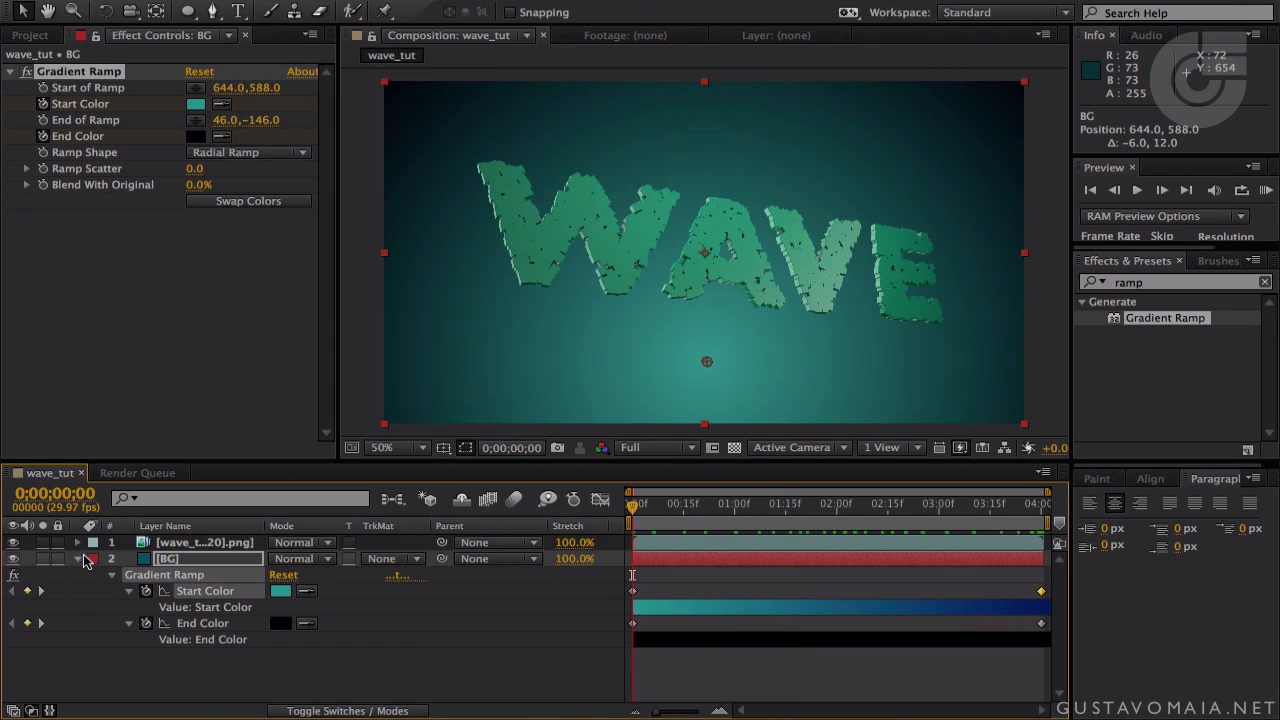
pyautogui.click(78, 559)
pyautogui.click(197, 566)
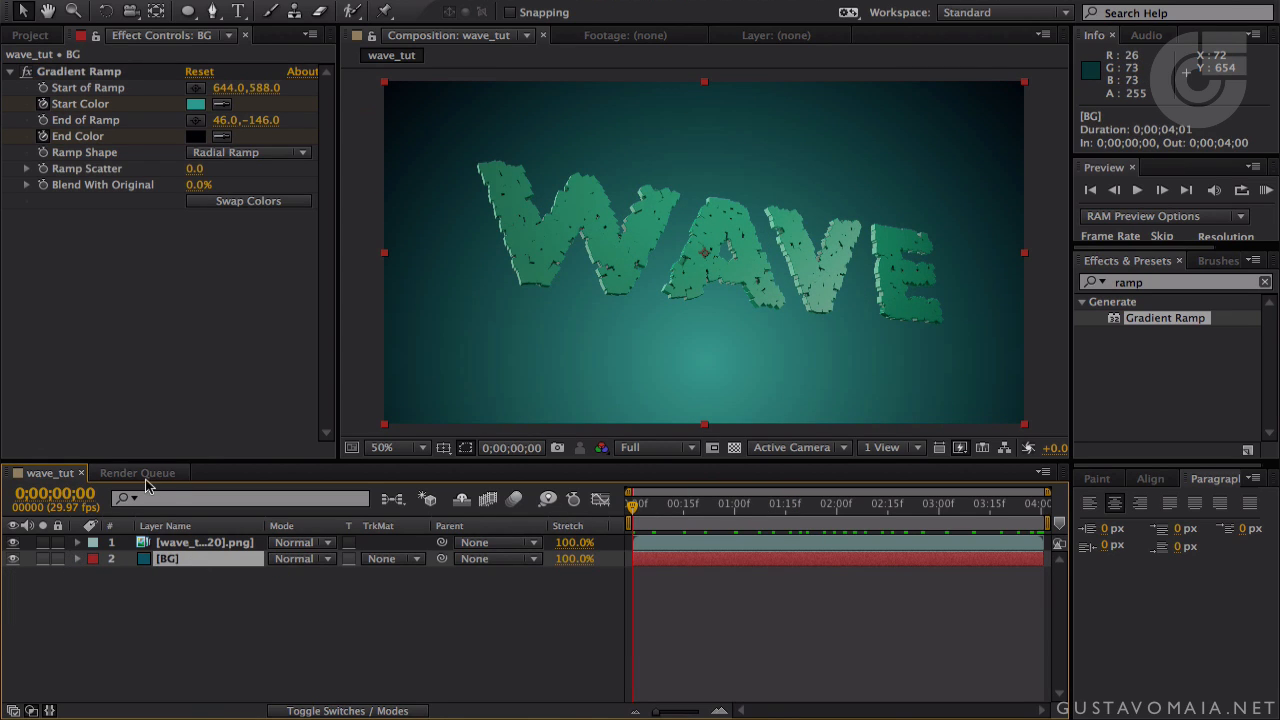
pyautogui.click(59, 559)
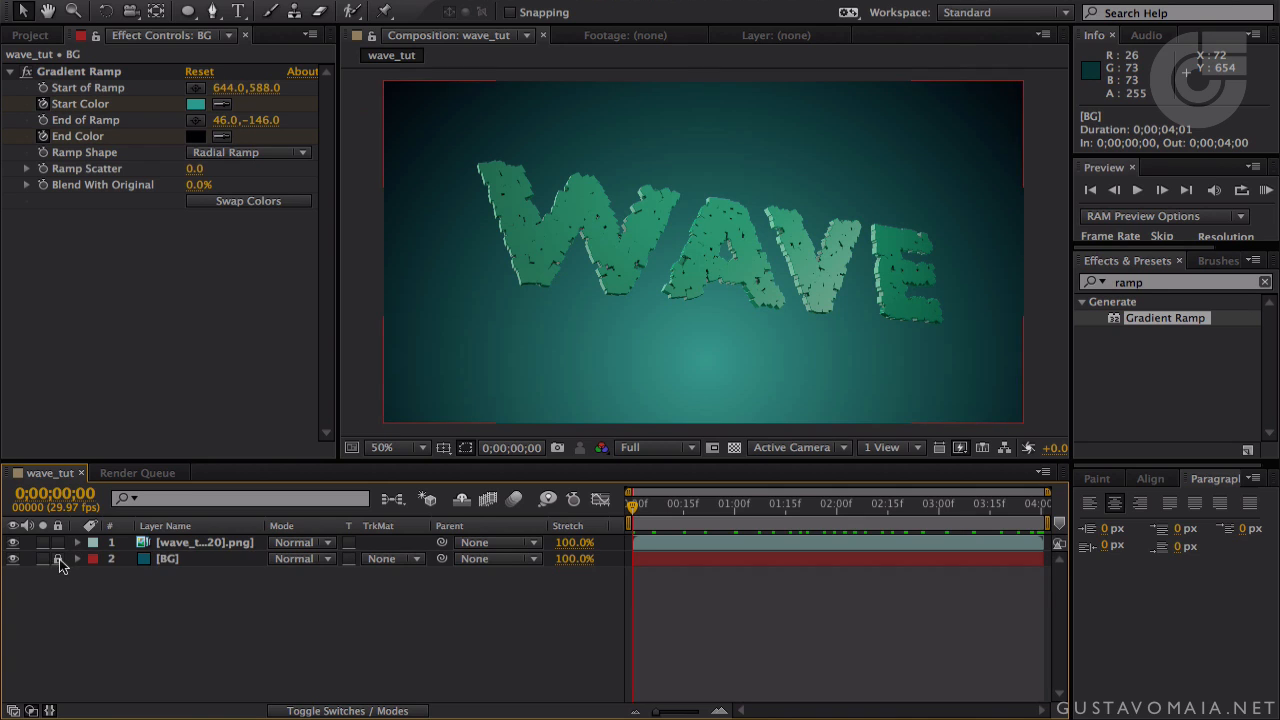
# - Rename the WAVE image sequence layer as footage and duplicate it
pyautogui.click(195, 546)
pyautogui.doubleClick(203, 543)
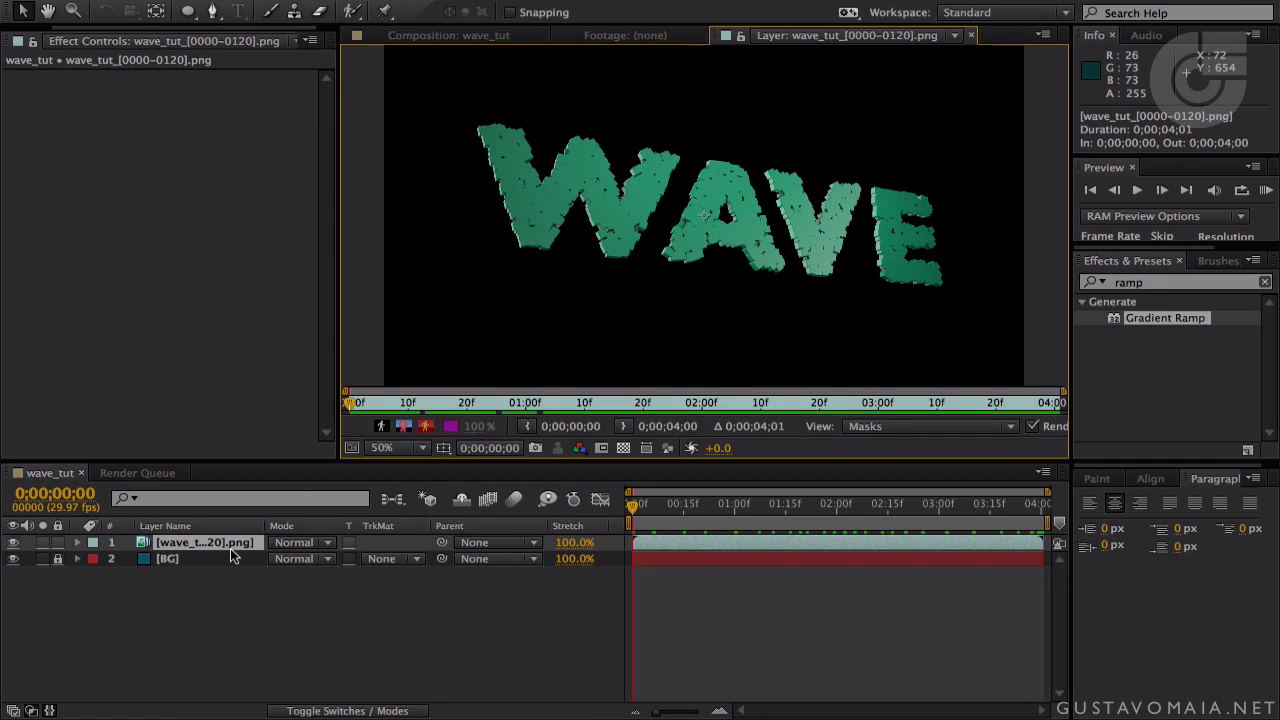
pyautogui.click(484, 34)
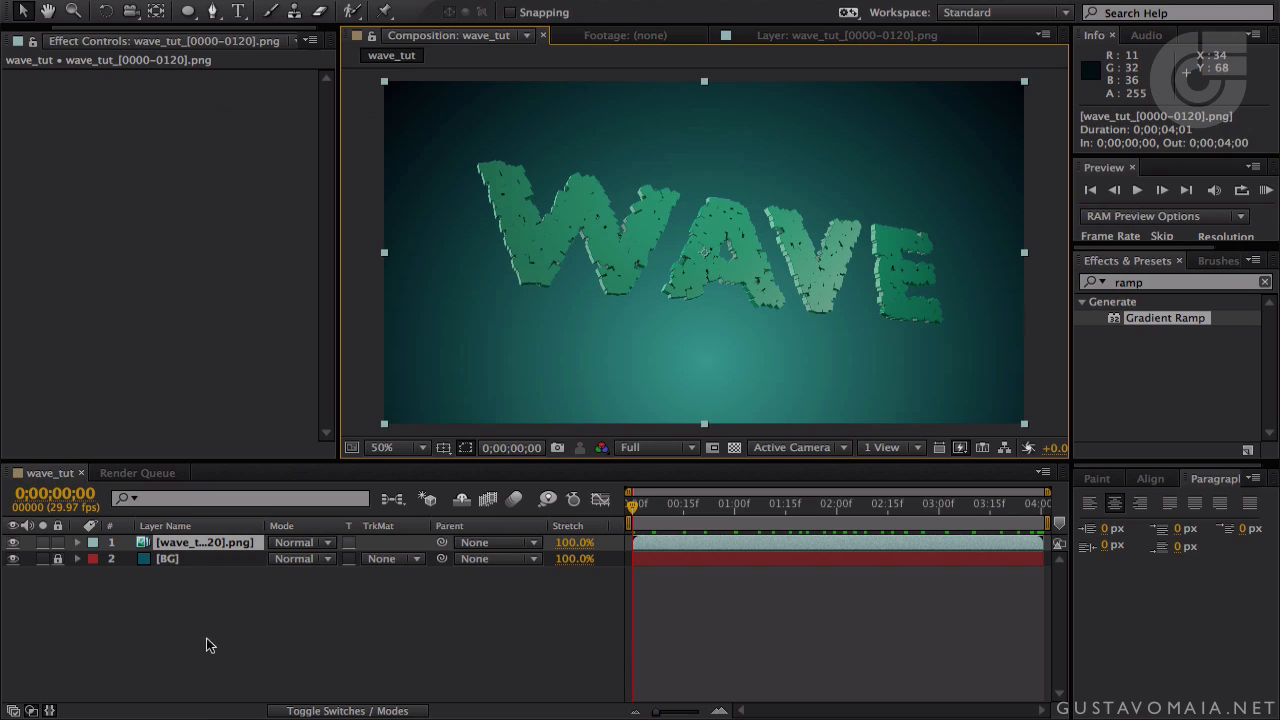
pyautogui.press('Return')
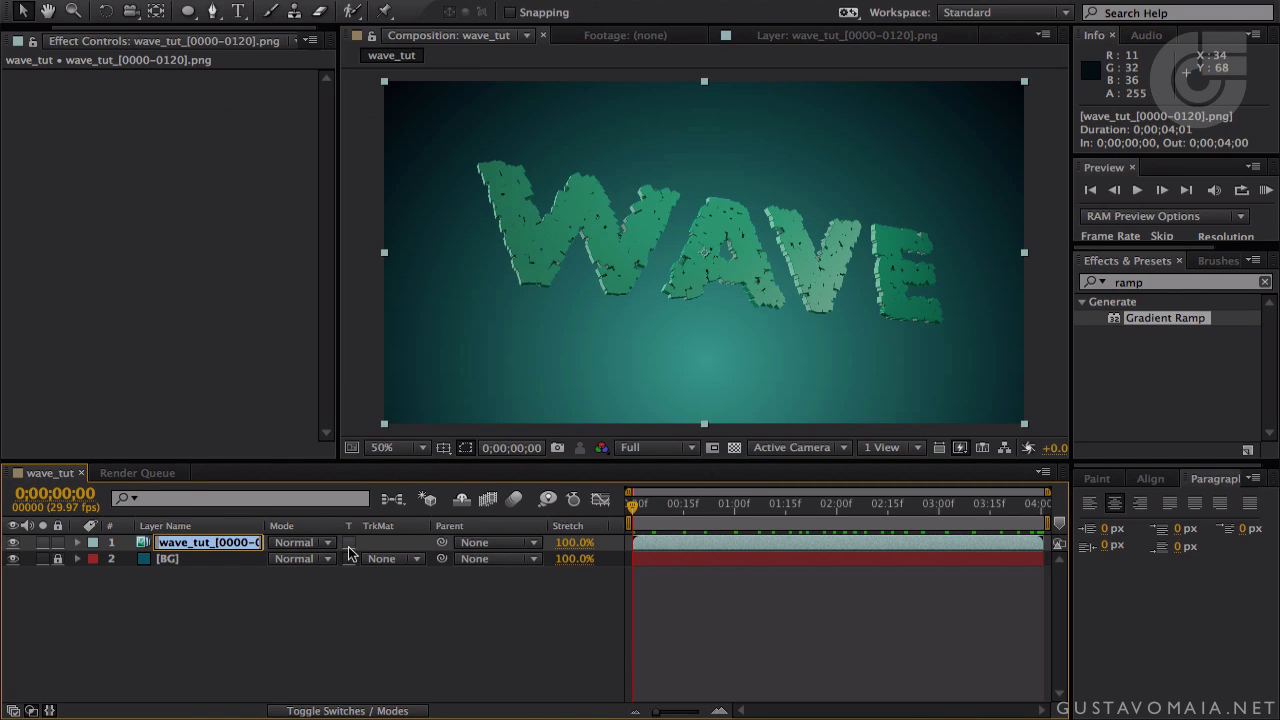
pyautogui.write('footage')
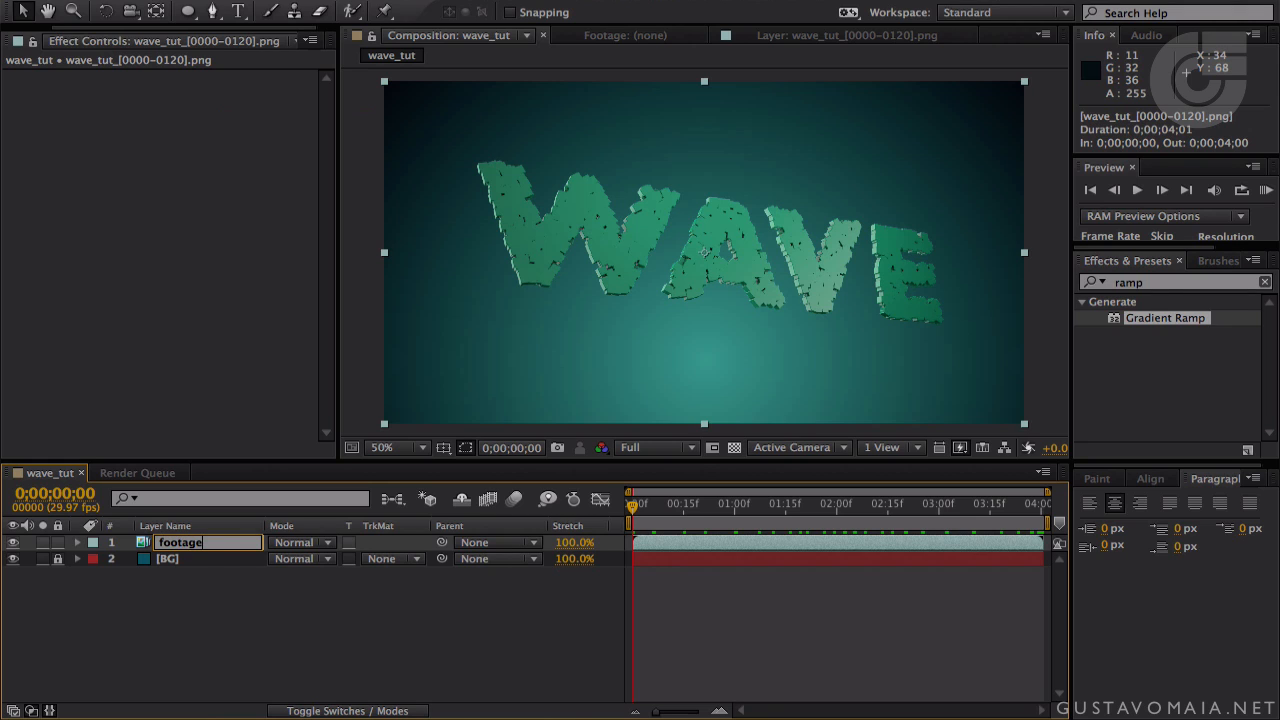
pyautogui.press('Return')
pyautogui.click(199, 541)
pyautogui.hotkey('ctrl', 'd')
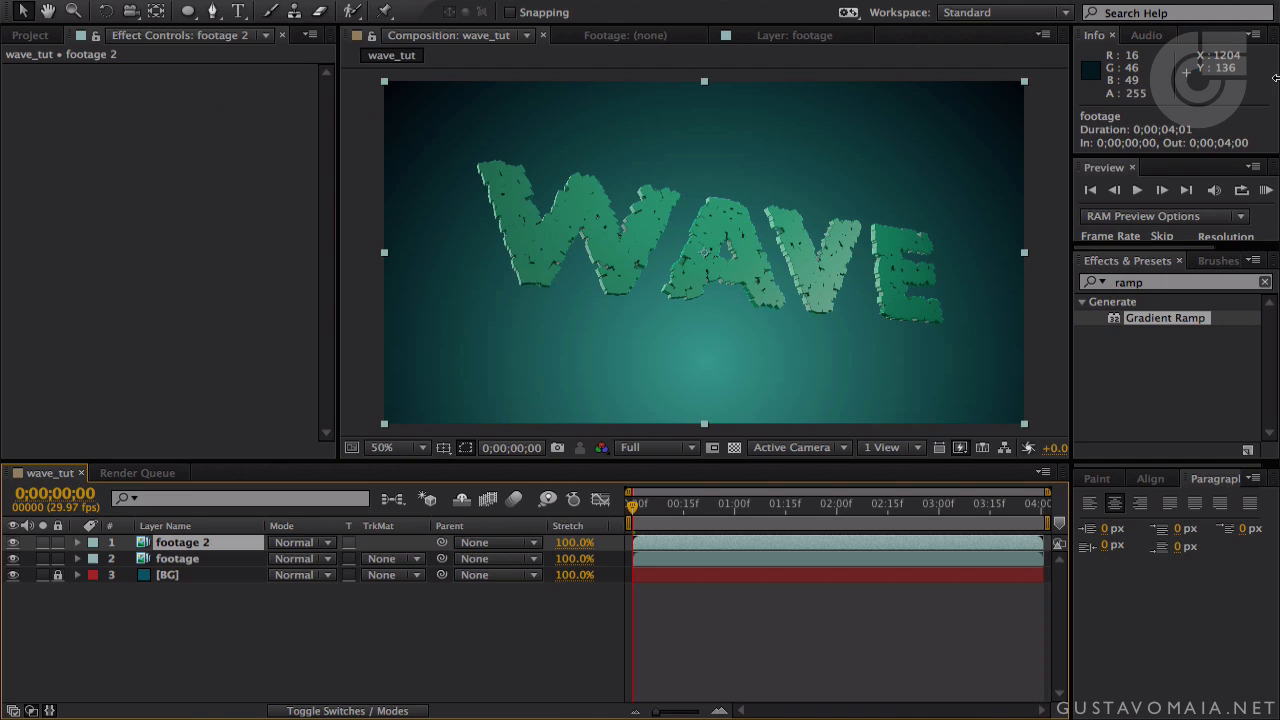
# - Apply the Tint effect to the duplicated layer footage 2 while viewing frame 0;00;00;26
pyautogui.moveTo(674, 508); pyautogui.dragTo(722, 506)
pyautogui.moveTo(1175, 286); pyautogui.dragTo(1025, 254)
pyautogui.press('BackSpace')
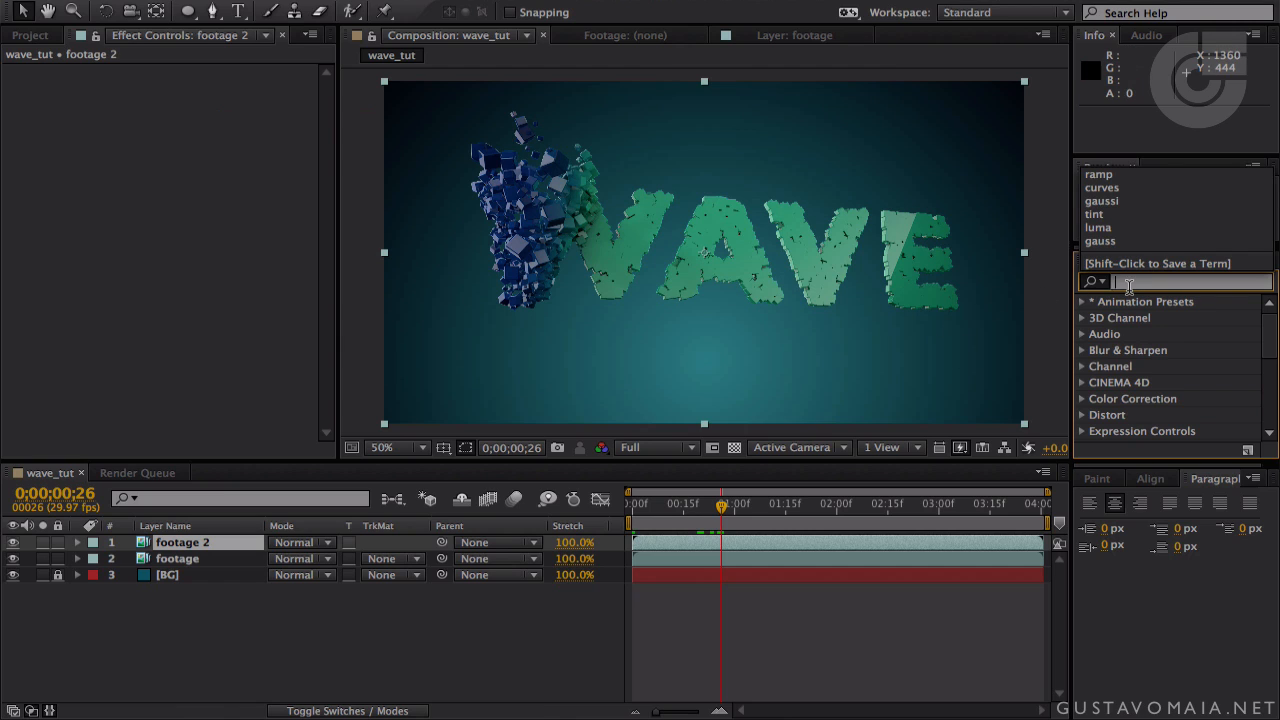
pyautogui.click(1129, 287)
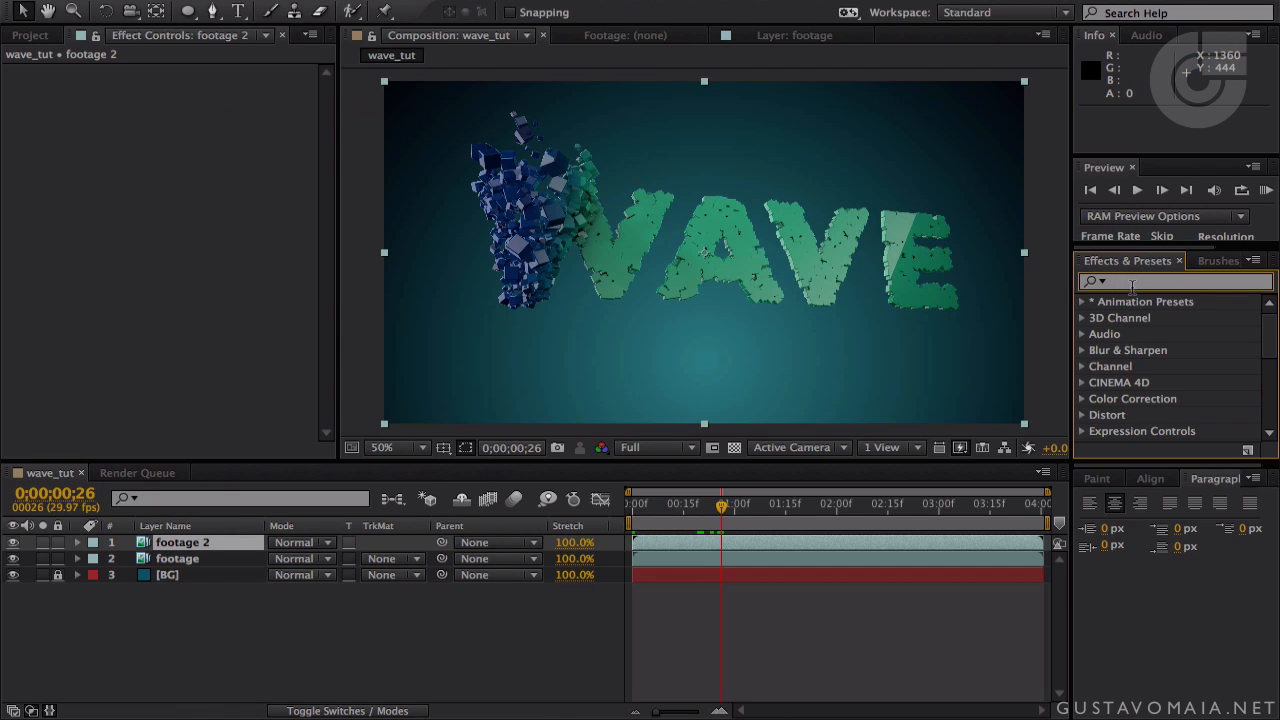
pyautogui.write('tint')
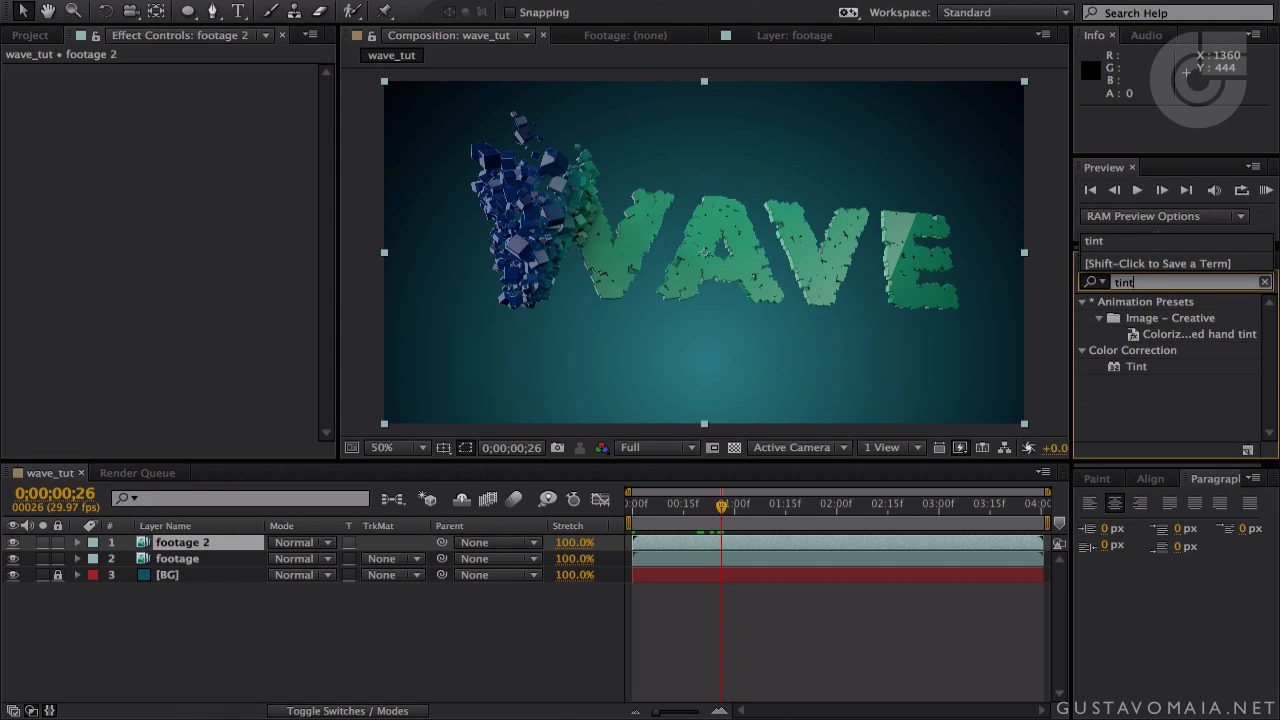
pyautogui.doubleClick(1110, 367)
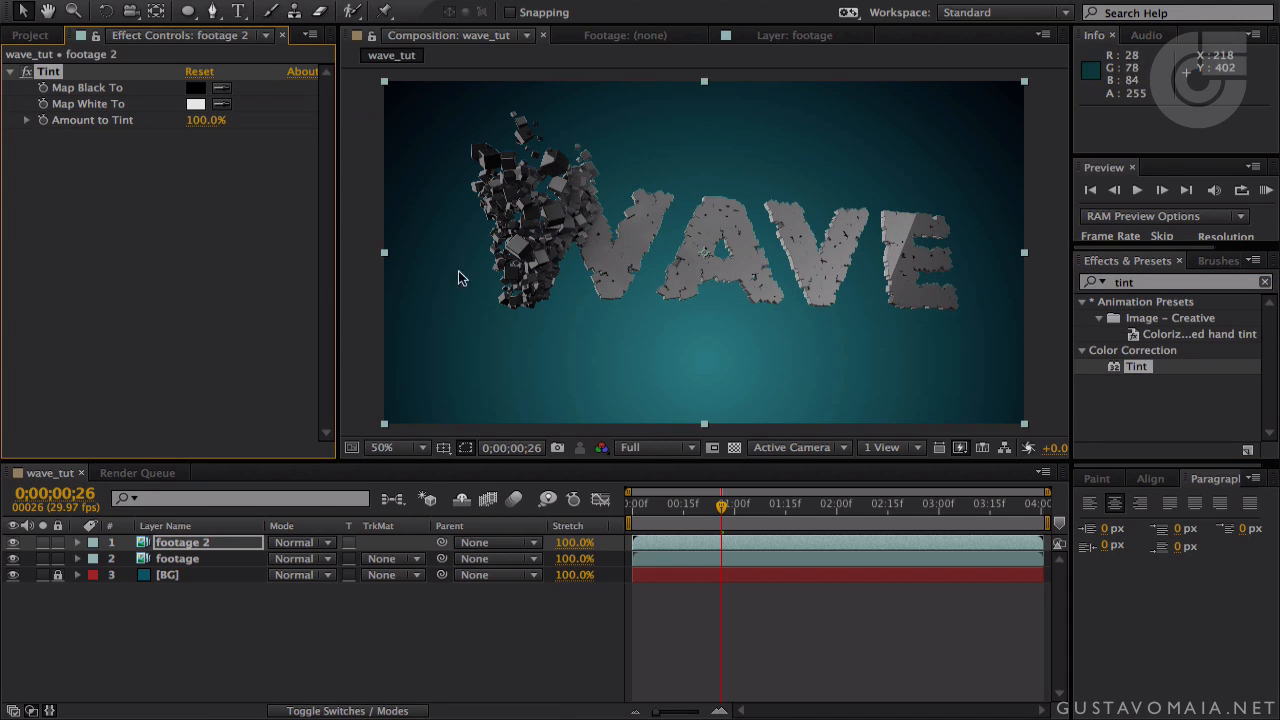
# - Solo the footage 2 layer and show it against the transparency grid
pyautogui.click(198, 540)
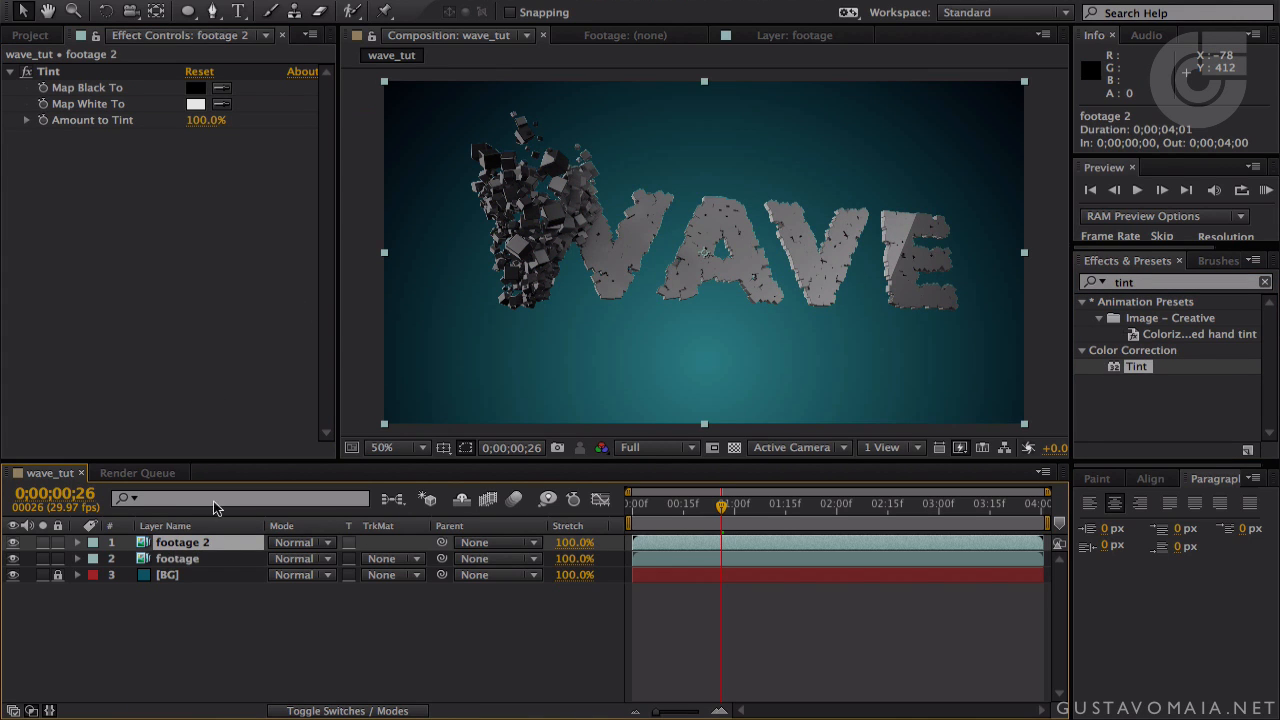
pyautogui.click(44, 543)
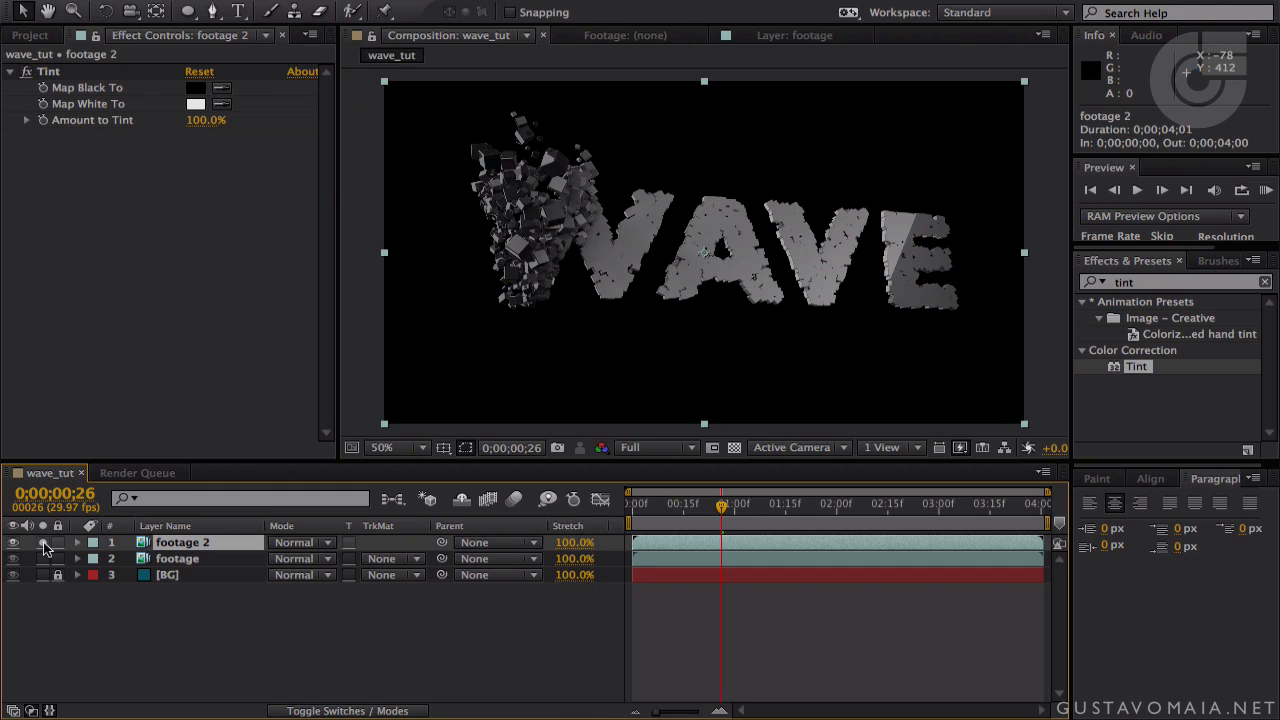
pyautogui.click(734, 449)
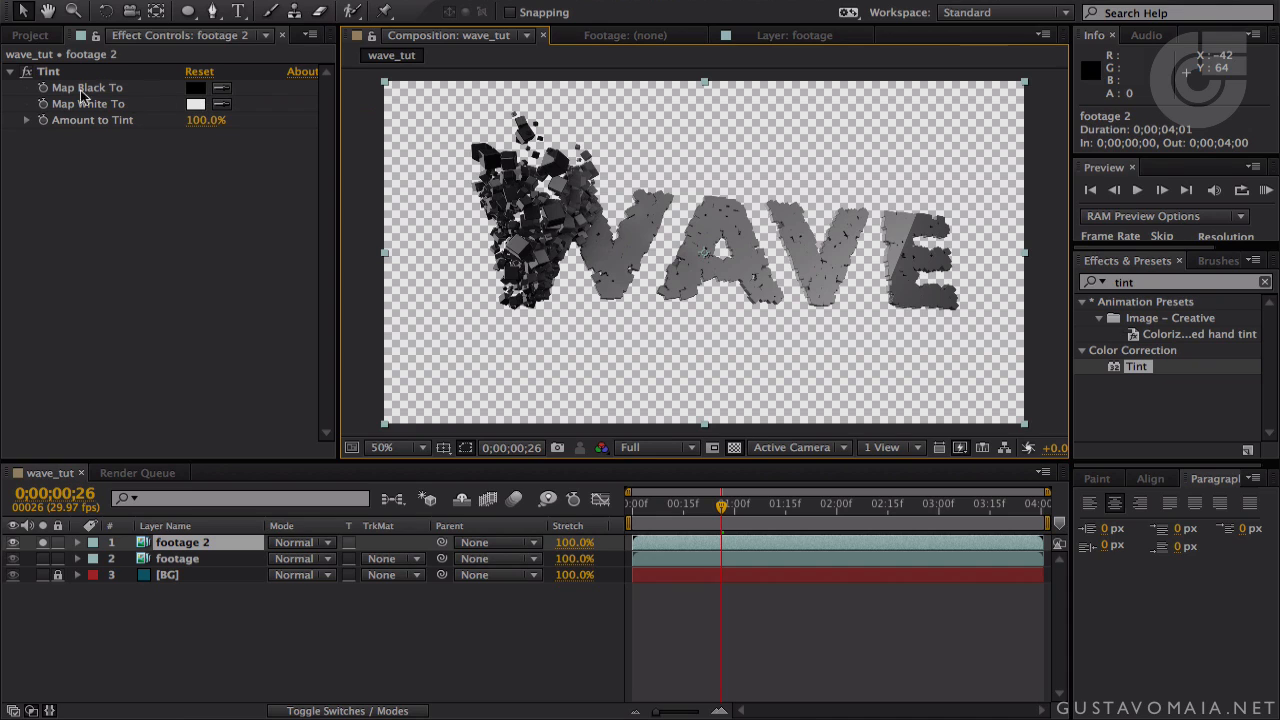
# - Apply Brightness & Contrast to footage 2 and raise its contrast to 88
pyautogui.moveTo(1150, 283); pyautogui.dragTo(1010, 292)
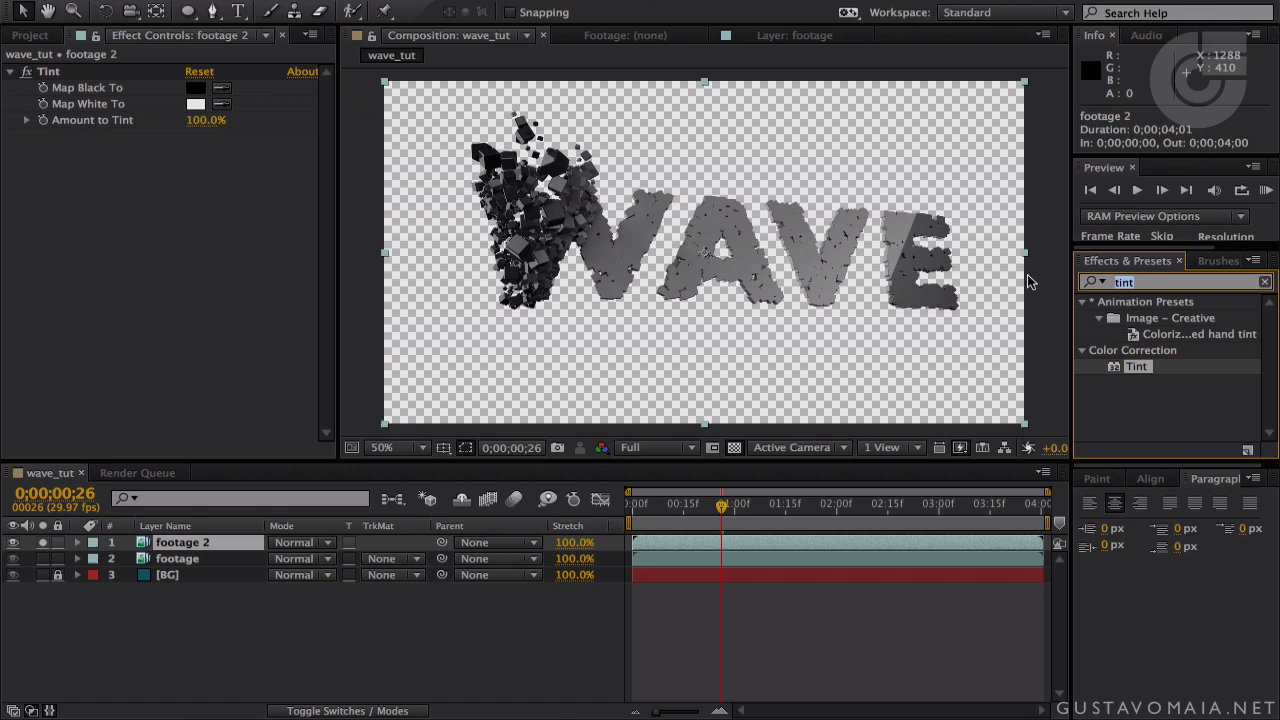
pyautogui.write('brigh')
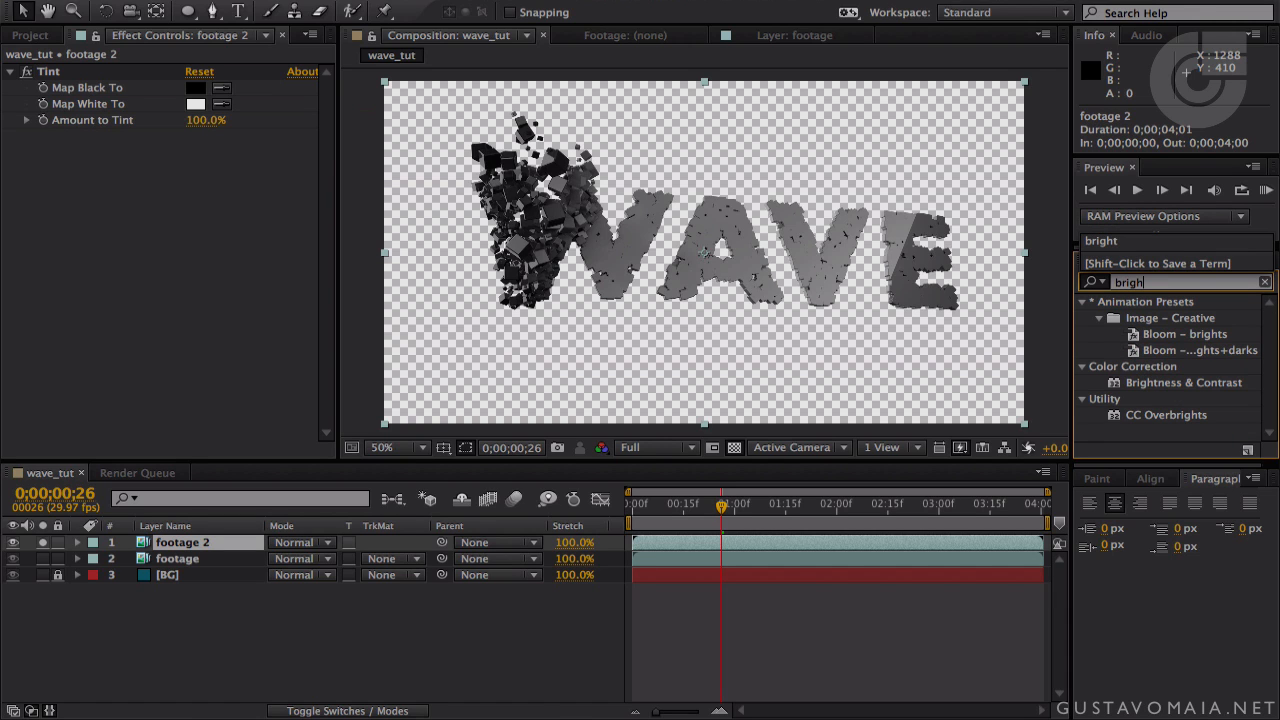
pyautogui.doubleClick(1125, 385)
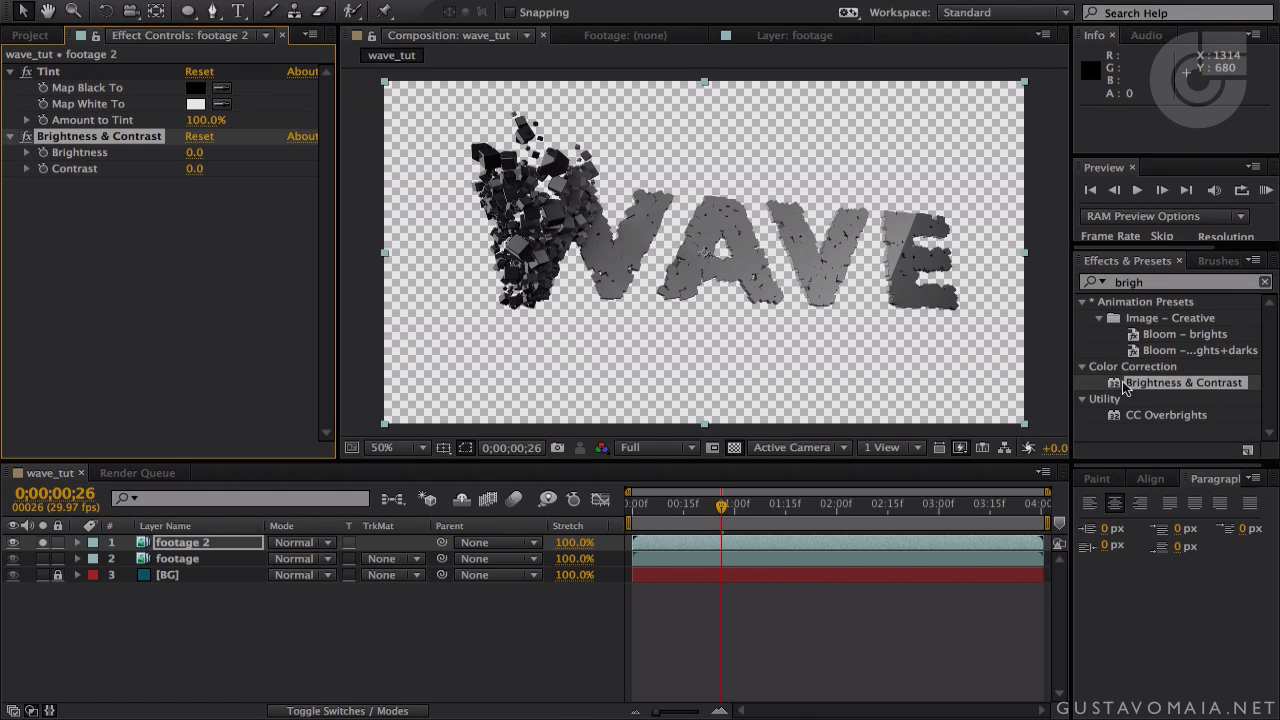
pyautogui.moveTo(193, 169); pyautogui.dragTo(278, 168)
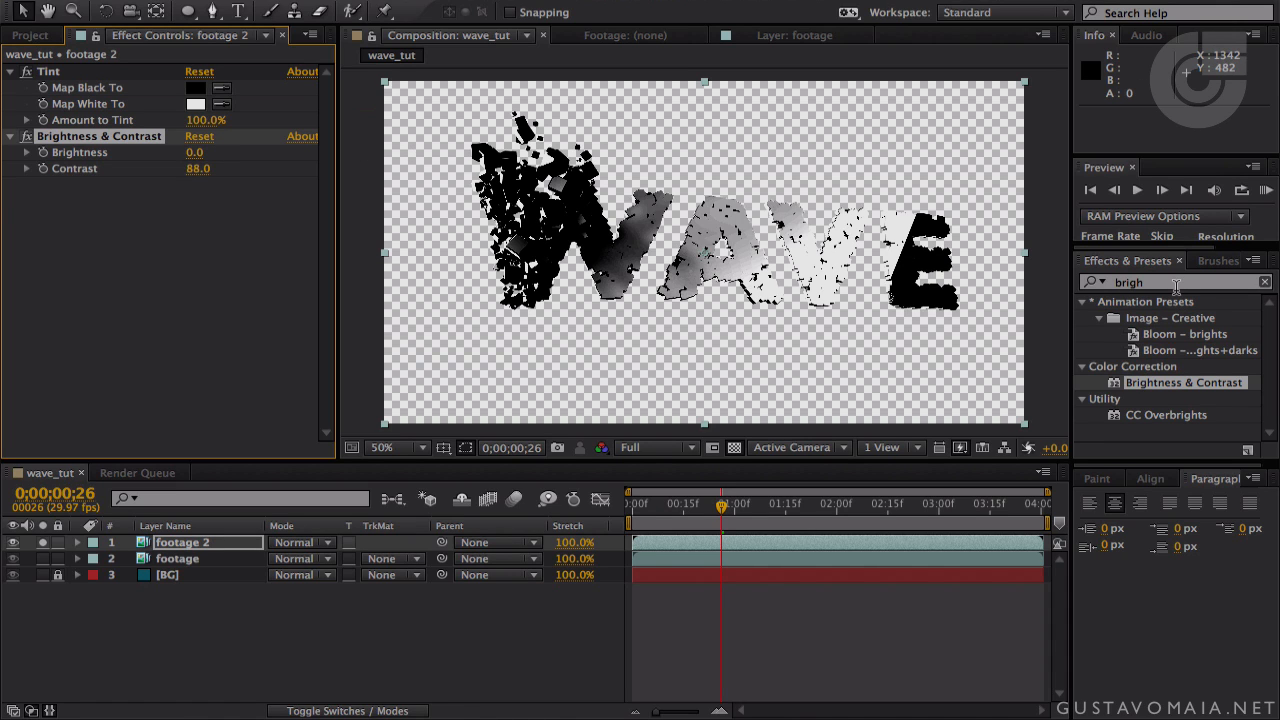
# - Apply the Luma Key effect to footage 2
pyautogui.moveTo(1163, 288); pyautogui.dragTo(1061, 287)
pyautogui.write('luma')
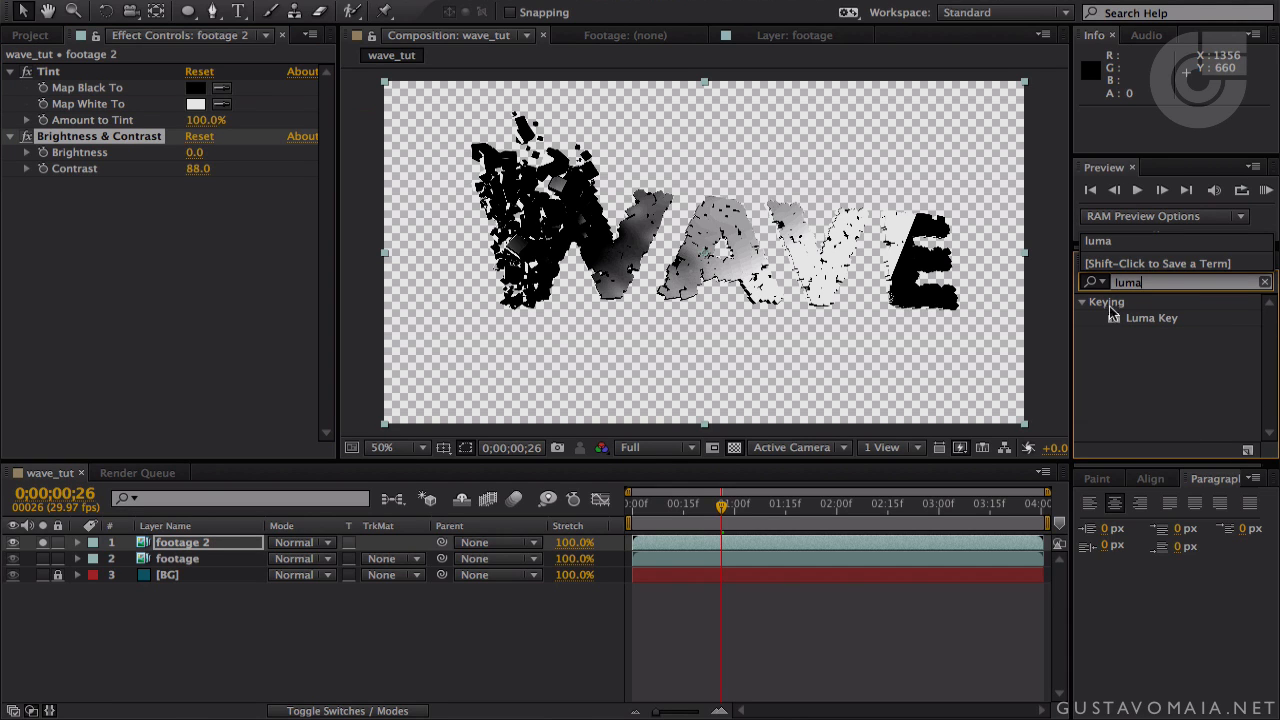
pyautogui.doubleClick(1118, 320)
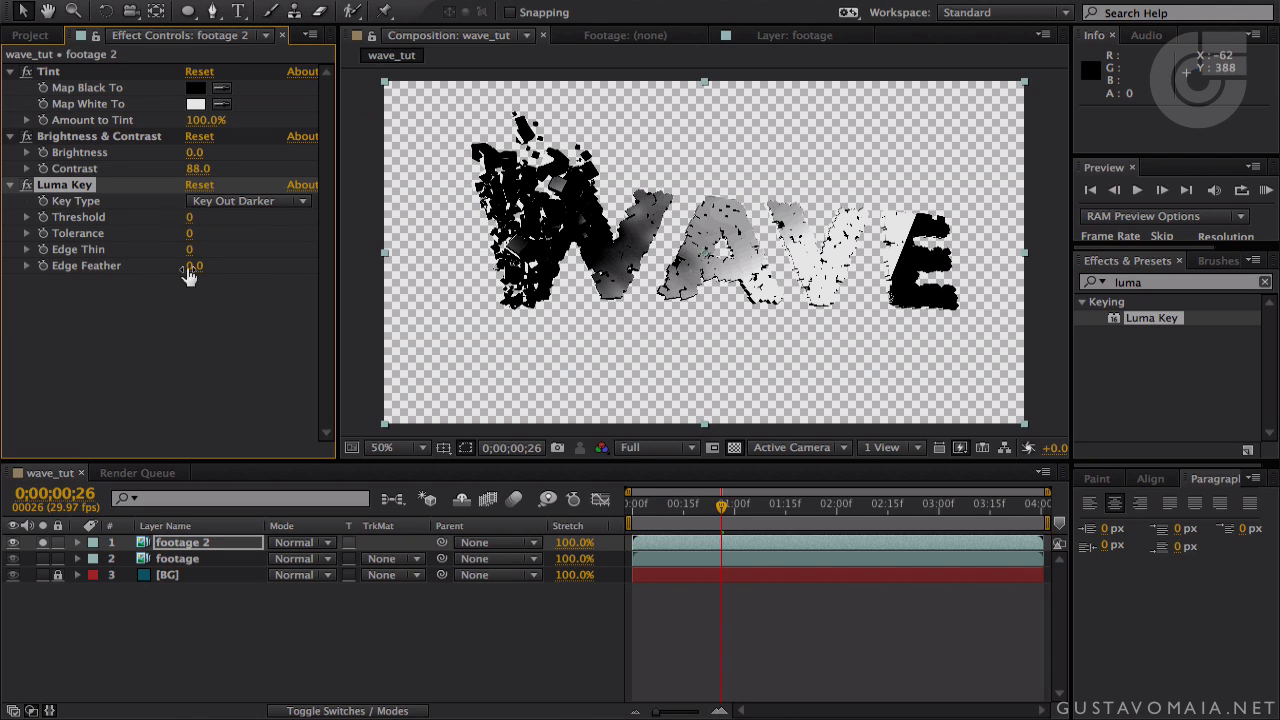
# - Set the Luma Key threshold to 255 and its edge feather to 5.9, checking the key with and without the transparency grid
pyautogui.moveTo(190, 218); pyautogui.dragTo(256, 218)
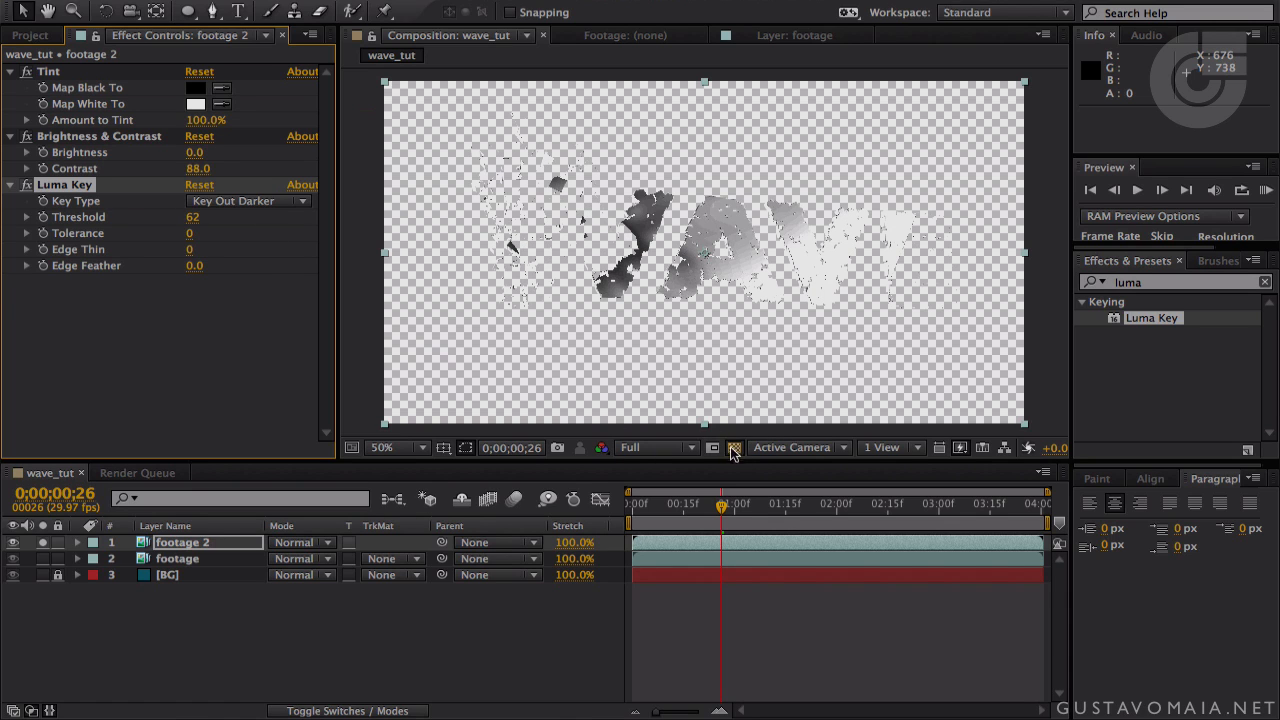
pyautogui.click(735, 449)
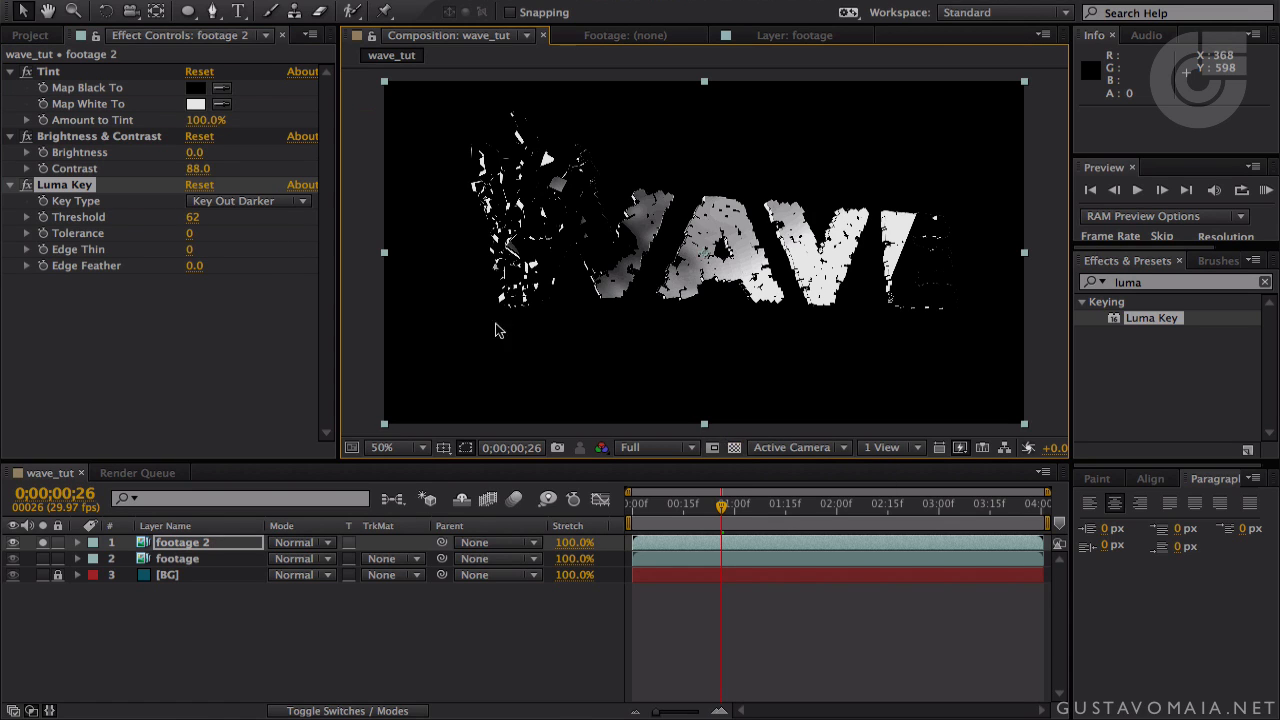
pyautogui.moveTo(196, 218)
pyautogui.mouseDown()
pyautogui.moveTo(94, 240)
pyautogui.moveTo(190, 234)
pyautogui.mouseUp()
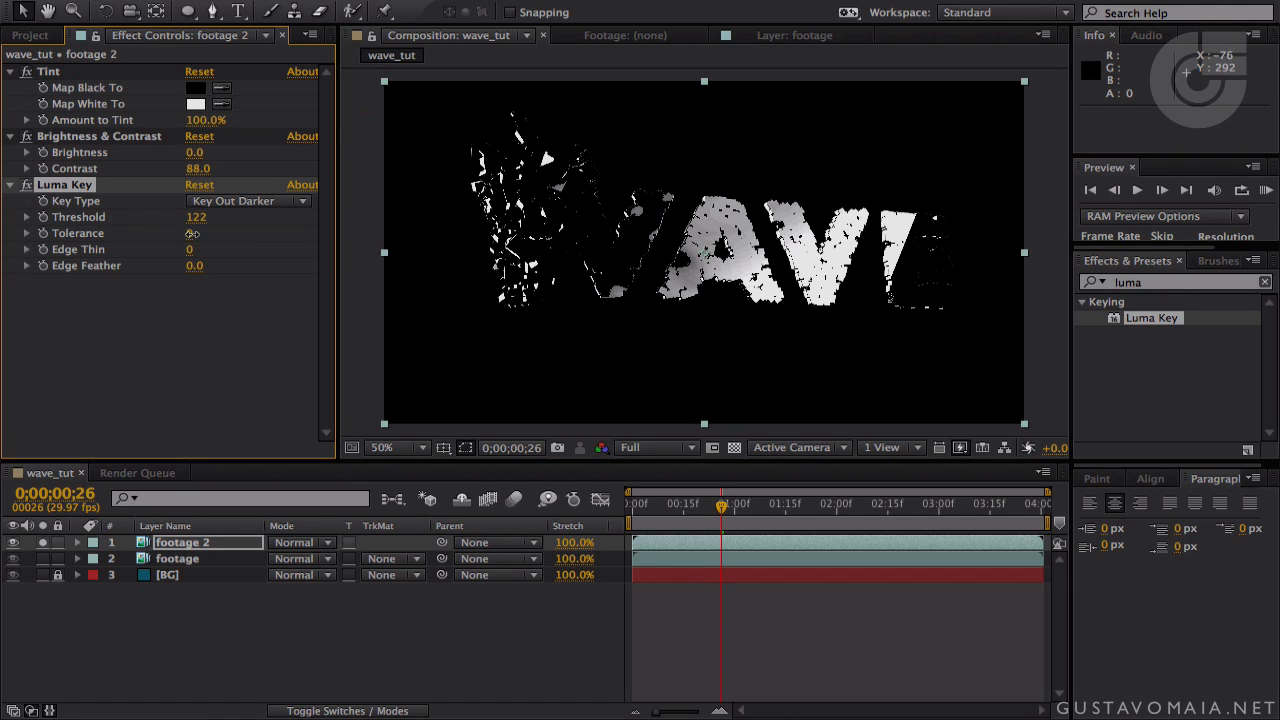
pyautogui.click(735, 449)
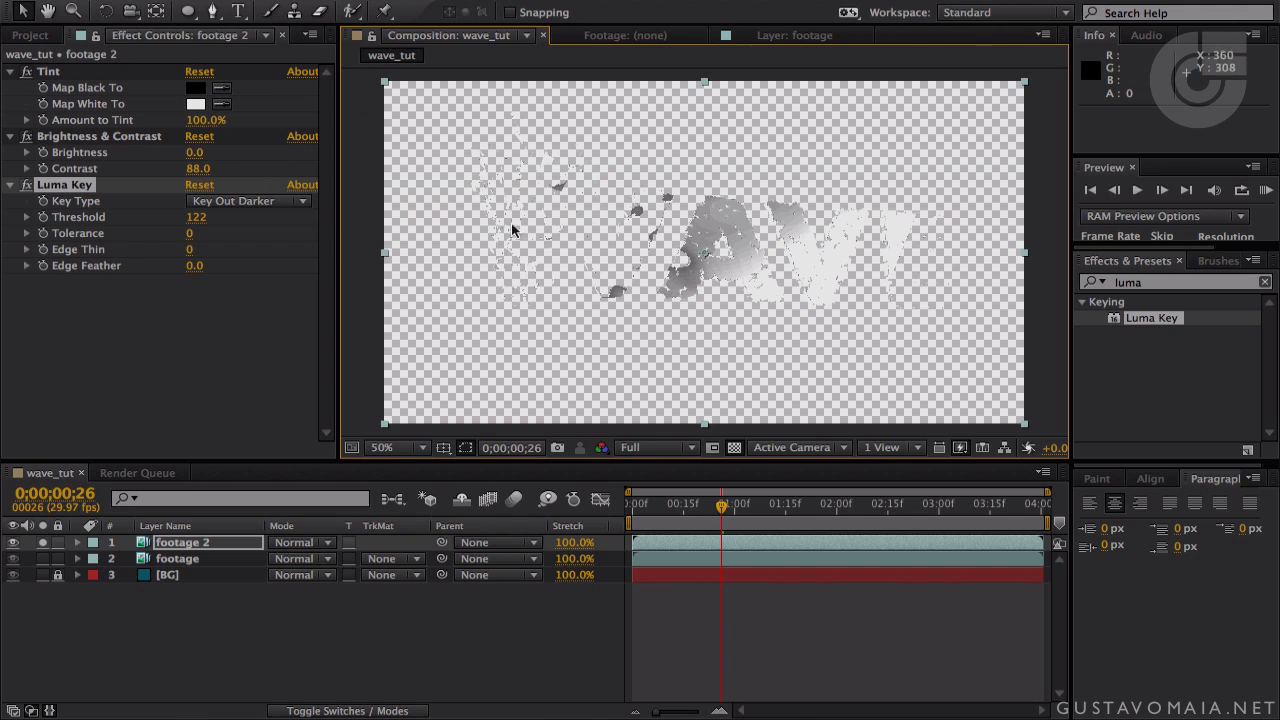
pyautogui.moveTo(195, 230); pyautogui.dragTo(115, 265)
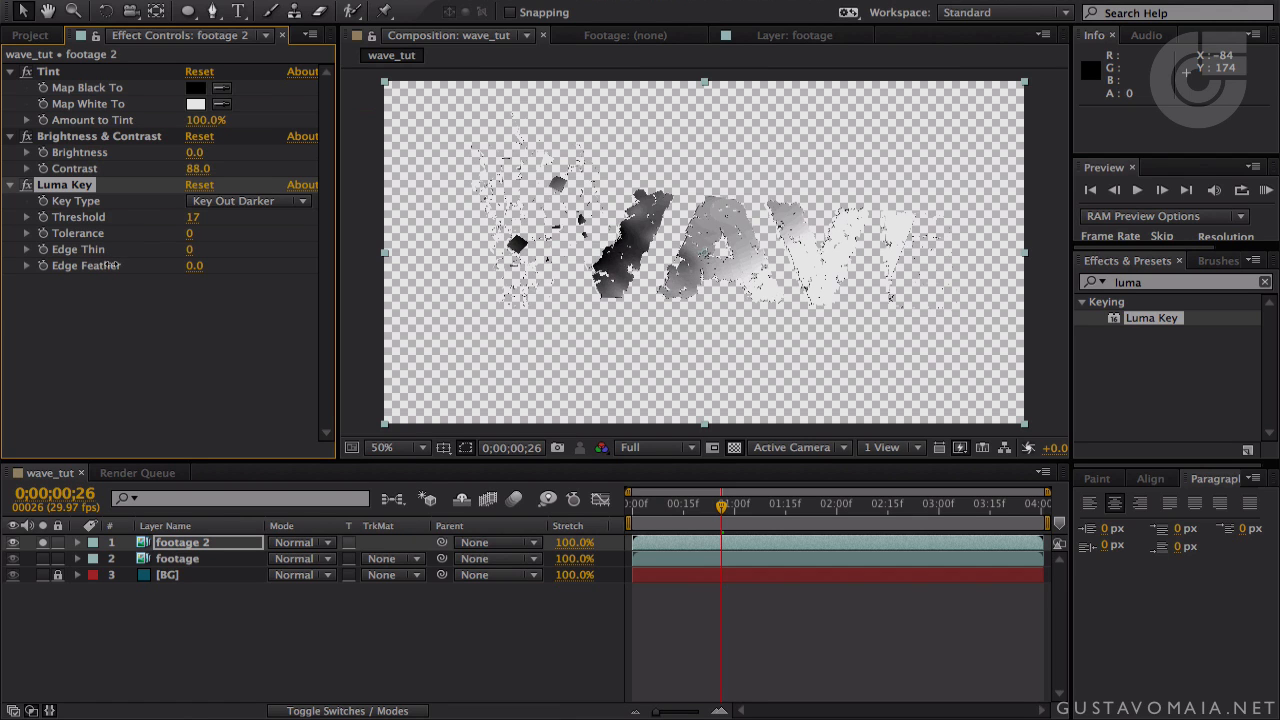
pyautogui.click(734, 447)
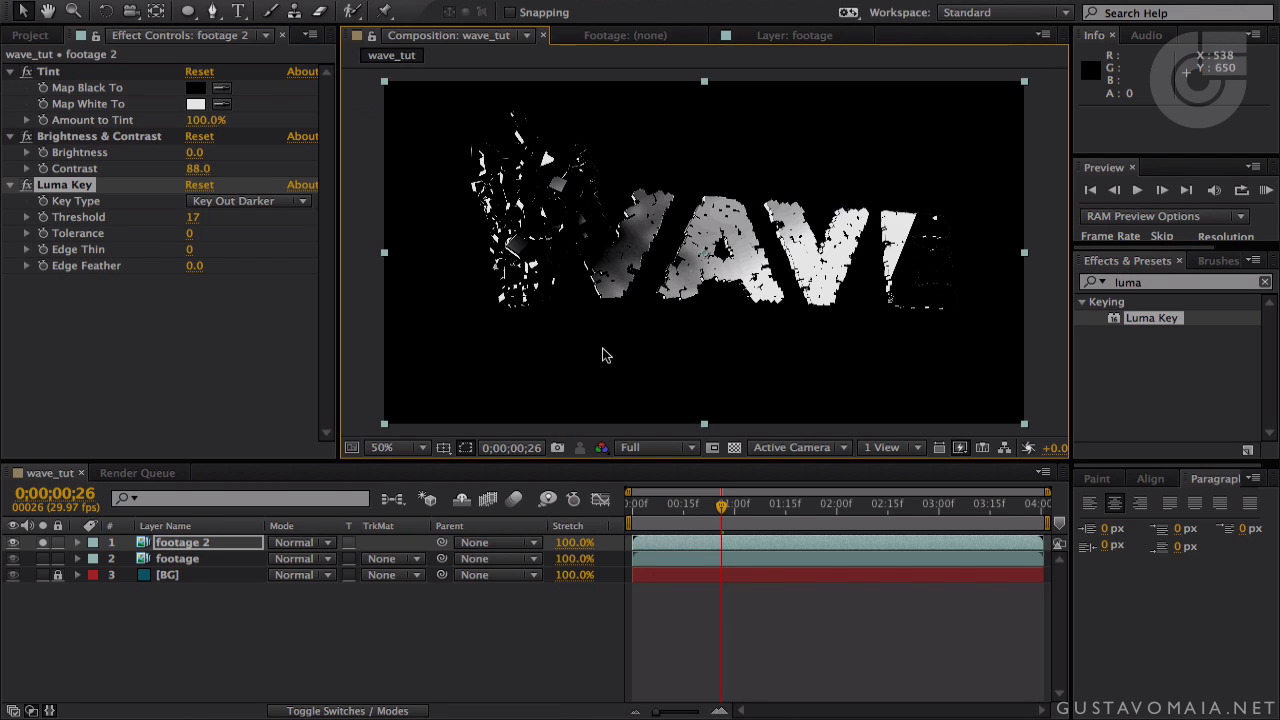
pyautogui.moveTo(193, 218); pyautogui.dragTo(451, 220)
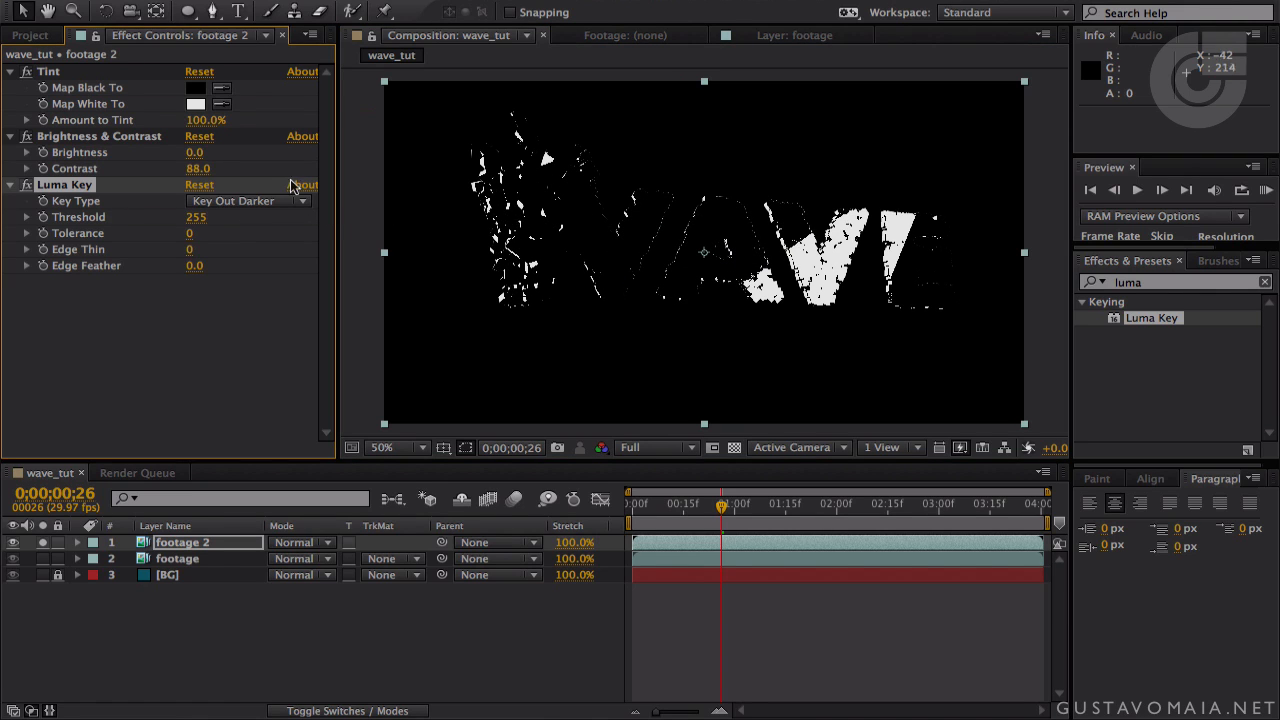
pyautogui.moveTo(192, 272); pyautogui.dragTo(228, 267)
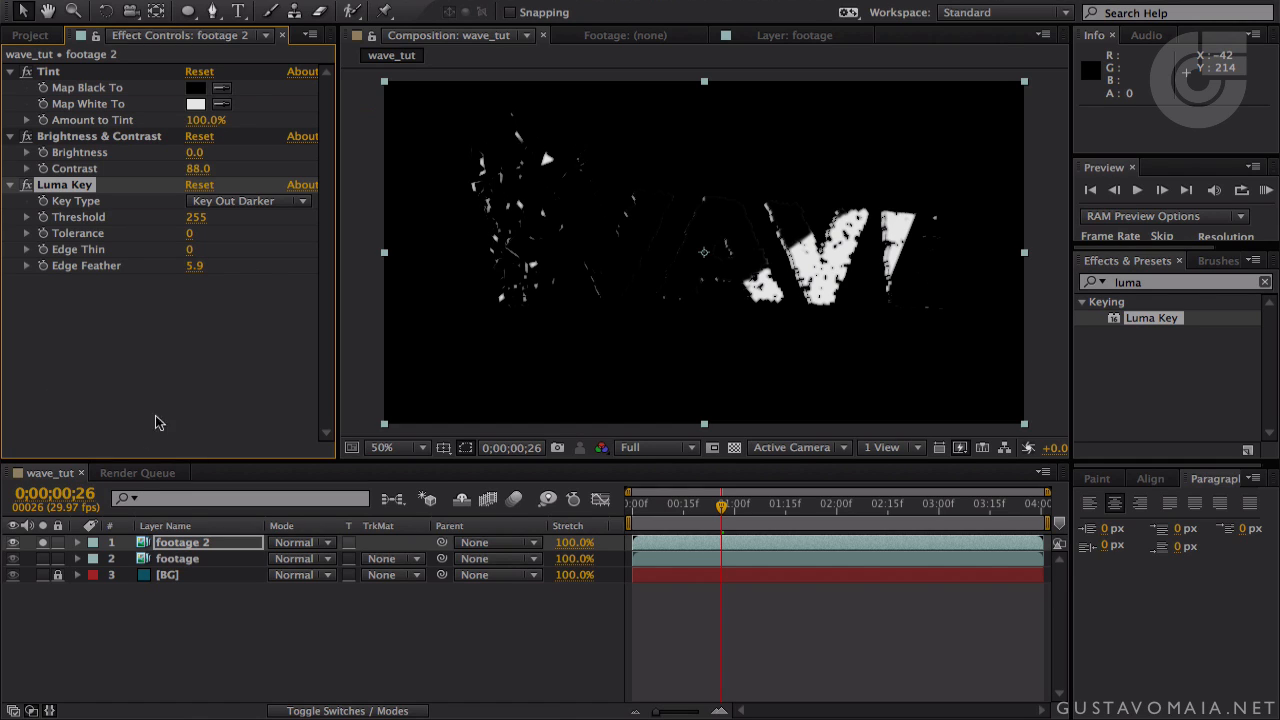
# - Turn off solo for footage 2 and compare the composite with that layer shown and hidden
pyautogui.click(43, 542)
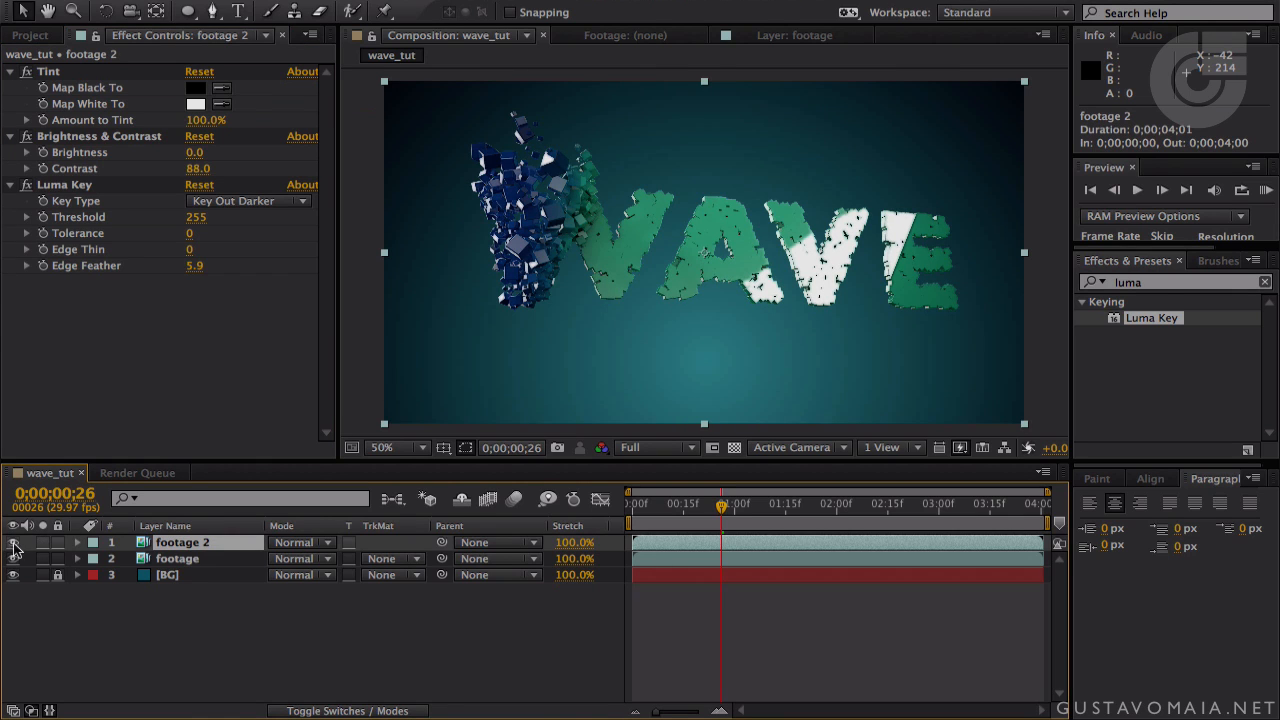
pyautogui.click(14, 542)
pyautogui.click(14, 543)
pyautogui.click(14, 544)
pyautogui.click(14, 546)
pyautogui.click(14, 547)
pyautogui.click(14, 547)
pyautogui.click(14, 548)
pyautogui.click(14, 549)
pyautogui.click(14, 549)
pyautogui.click(14, 549)
# - Lower footage 2's opacity to 85% and set its blending mode to Overlay
pyautogui.press('t')
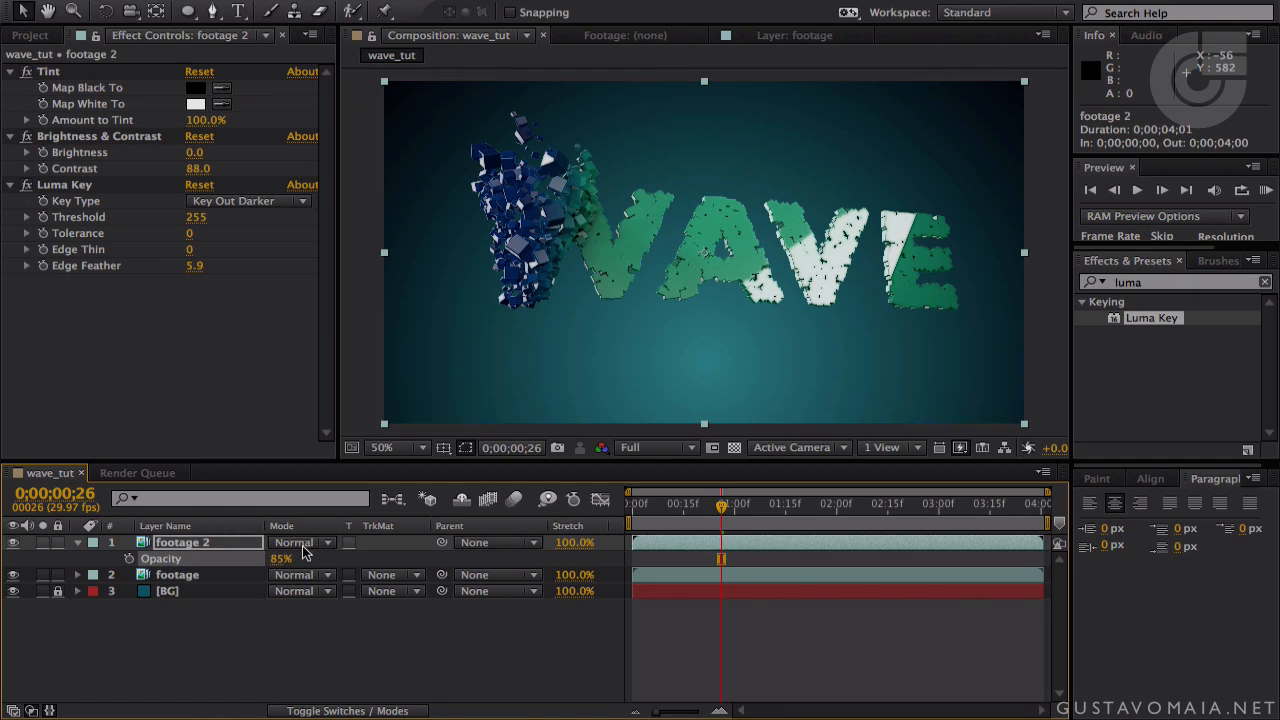
pyautogui.click(305, 544)
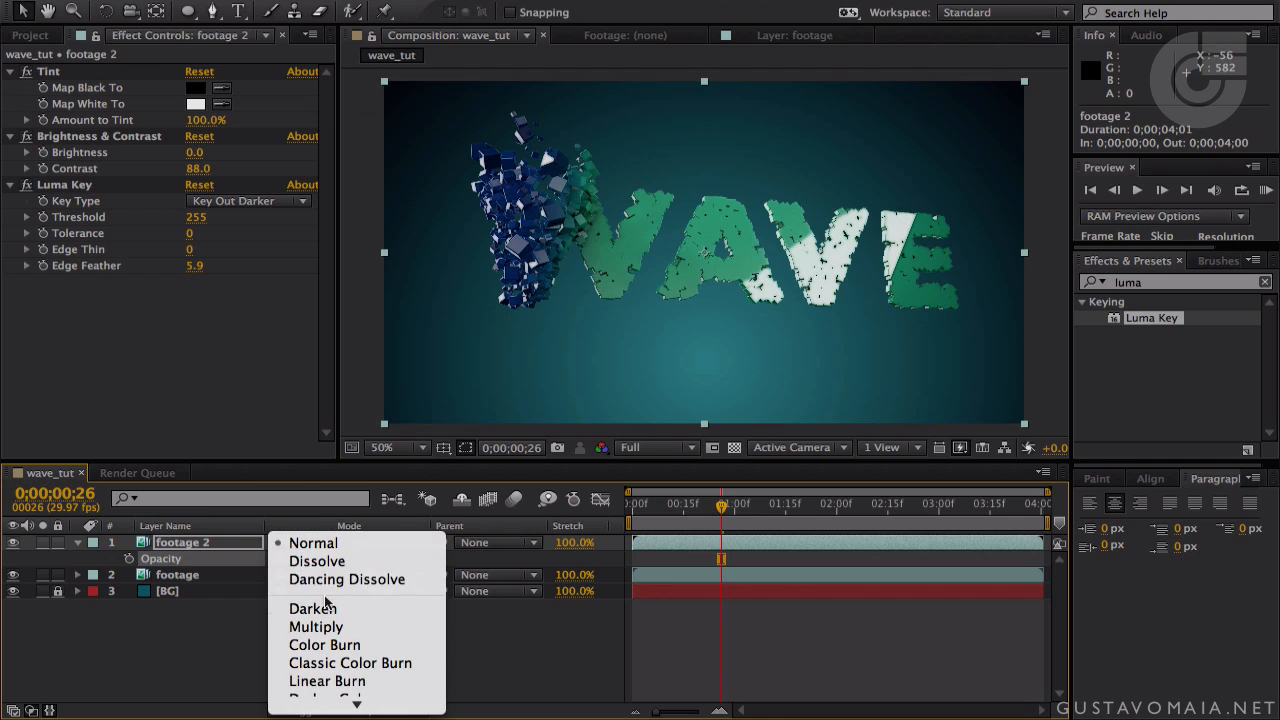
pyautogui.scroll(-5, 325, 600)
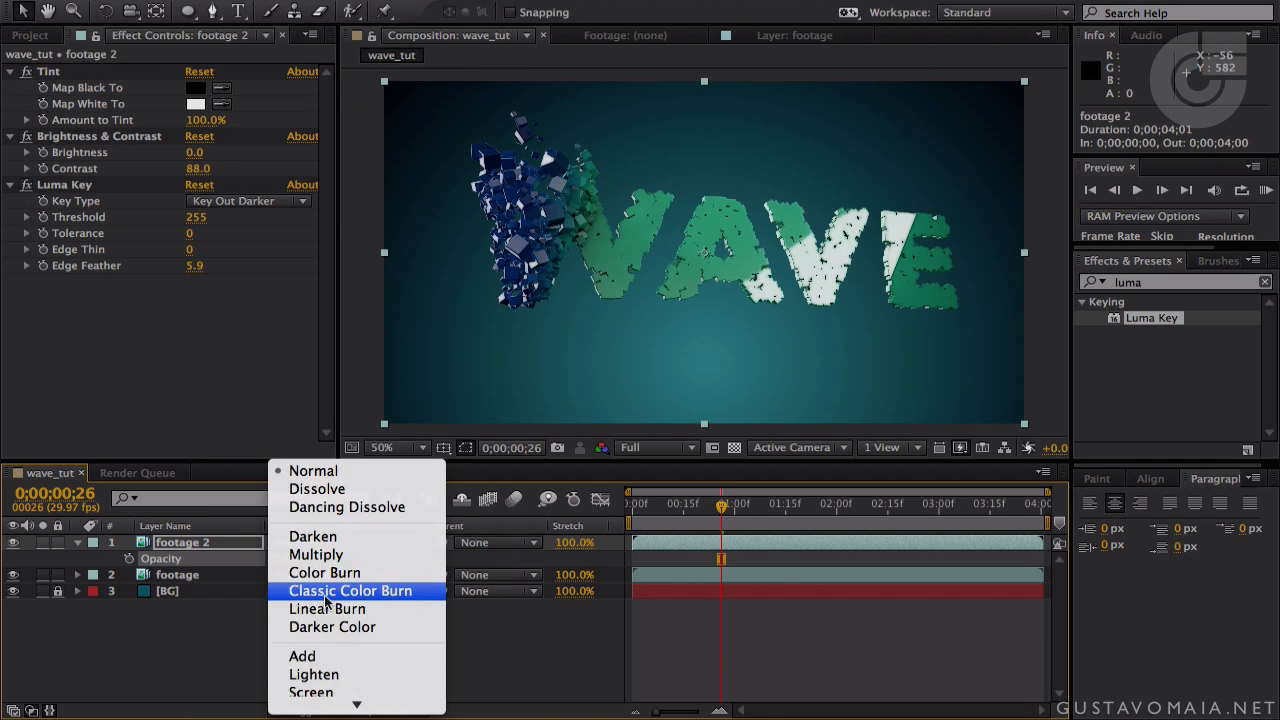
pyautogui.scroll(-4, 326, 602)
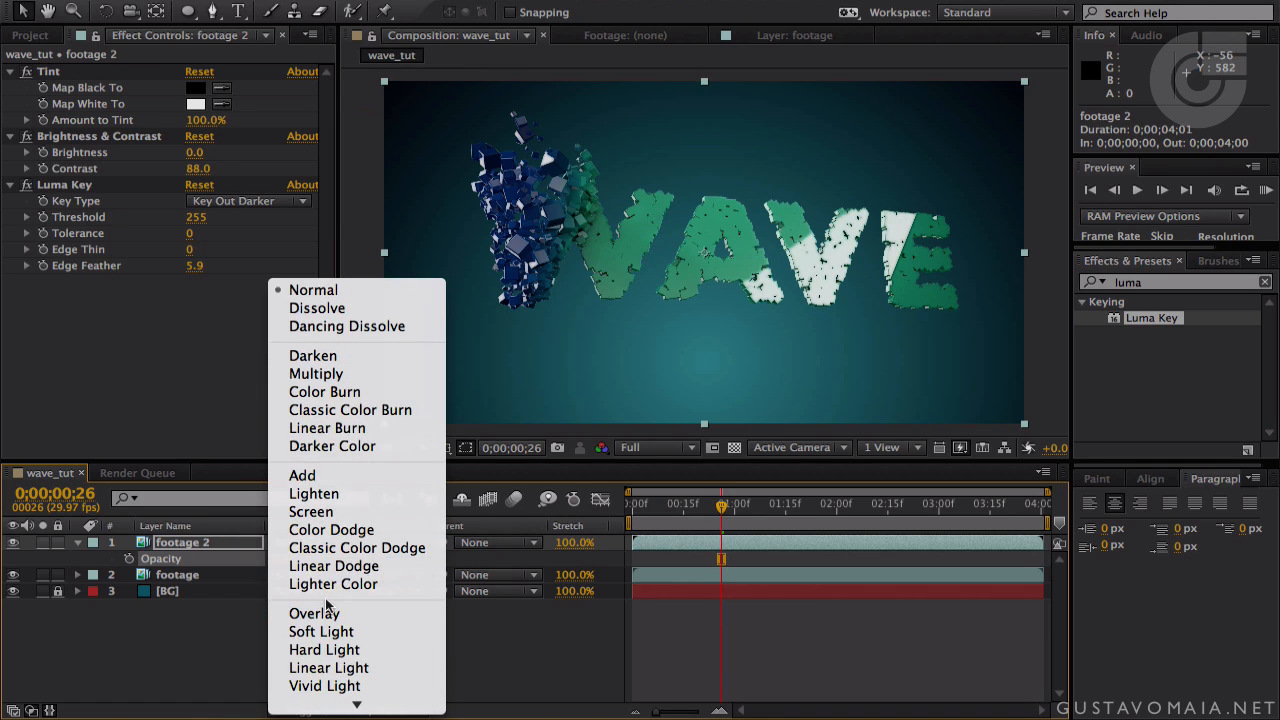
pyautogui.click(327, 612)
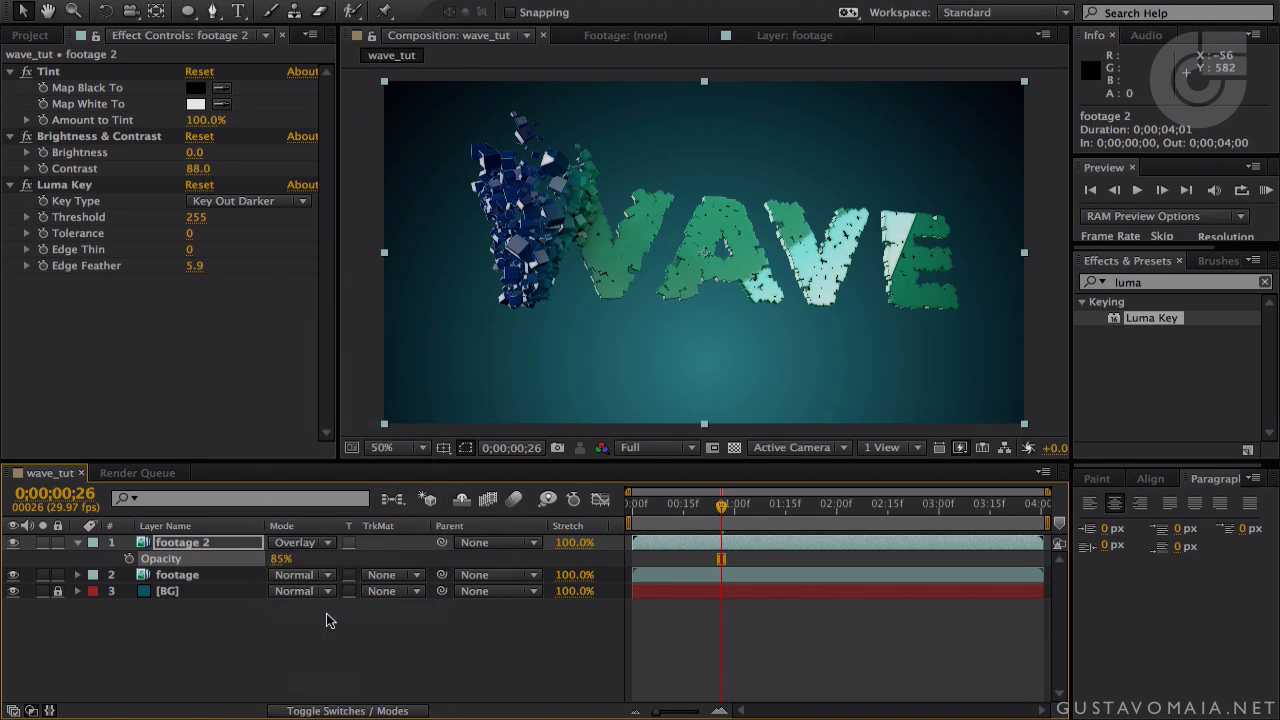
# - Compare the composite with footage 2 hidden and shown, try its opacity at 0%, and raise it to 88%
pyautogui.click(13, 542)
pyautogui.click(13, 542)
pyautogui.click(13, 542)
pyautogui.click(13, 542)
pyautogui.moveTo(275, 558); pyautogui.dragTo(25, 568)
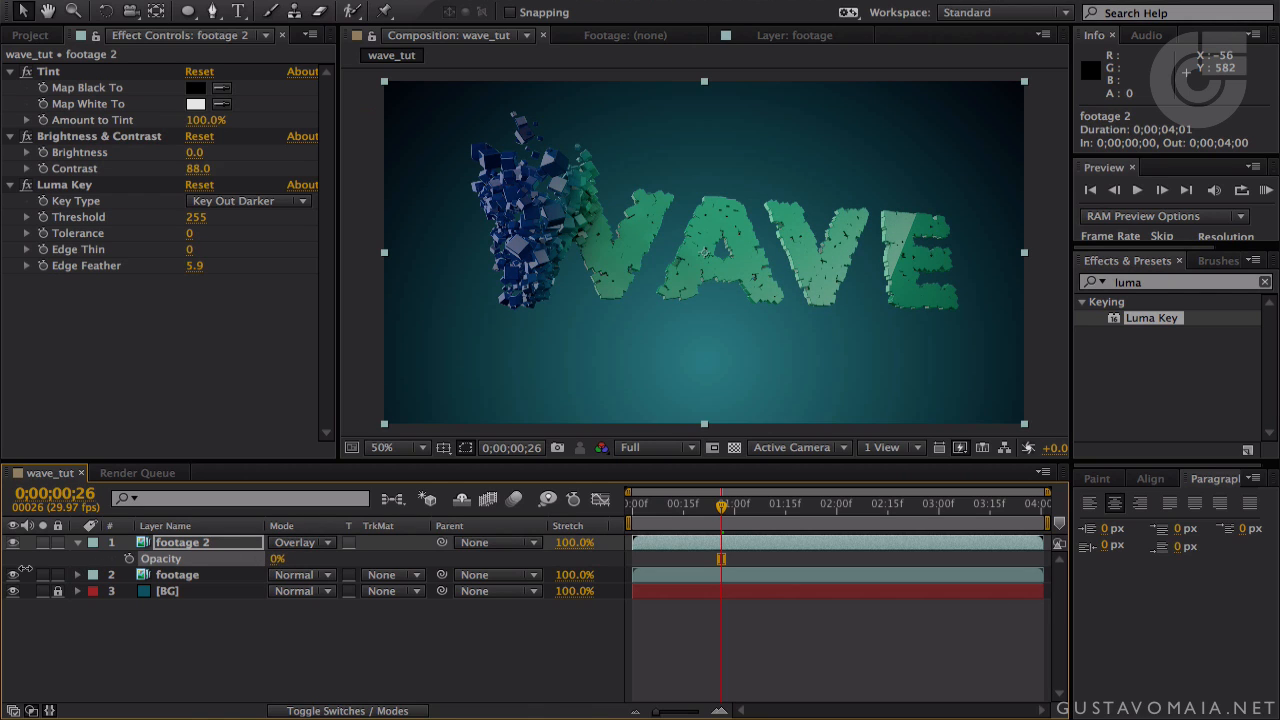
pyautogui.moveTo(279, 560); pyautogui.dragTo(339, 559)
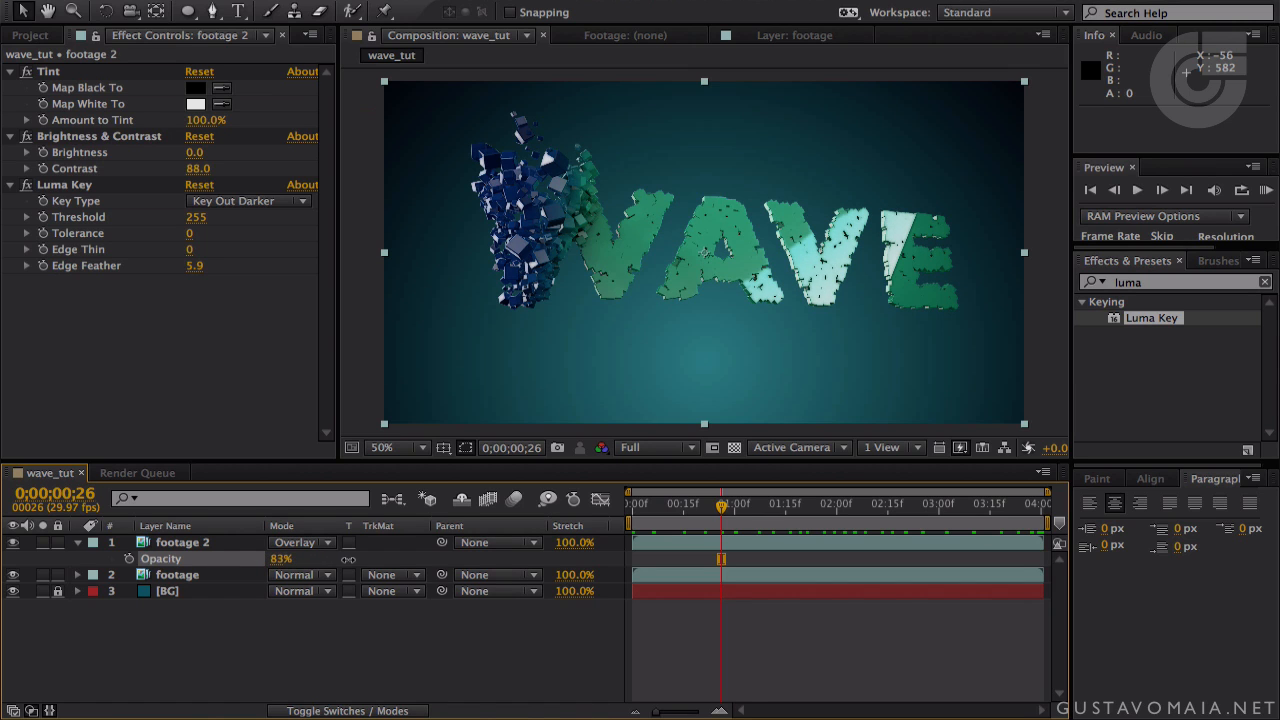
# - Set footage 2's Luma Key edge feather to 6.3 while viewing the frame at 0;00;01;01
pyautogui.moveTo(813, 515); pyautogui.dragTo(752, 530)
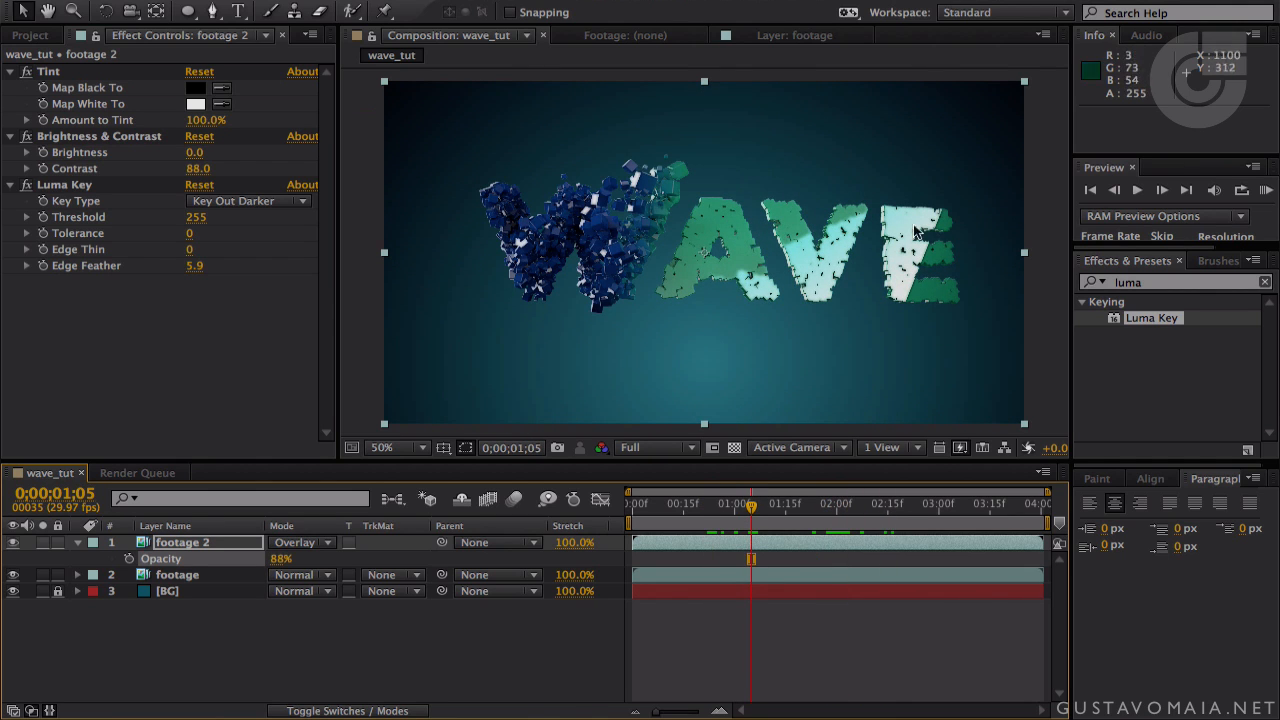
pyautogui.press('pageup')
pyautogui.press('pageup')
pyautogui.press('pageup')
pyautogui.press('pageup')
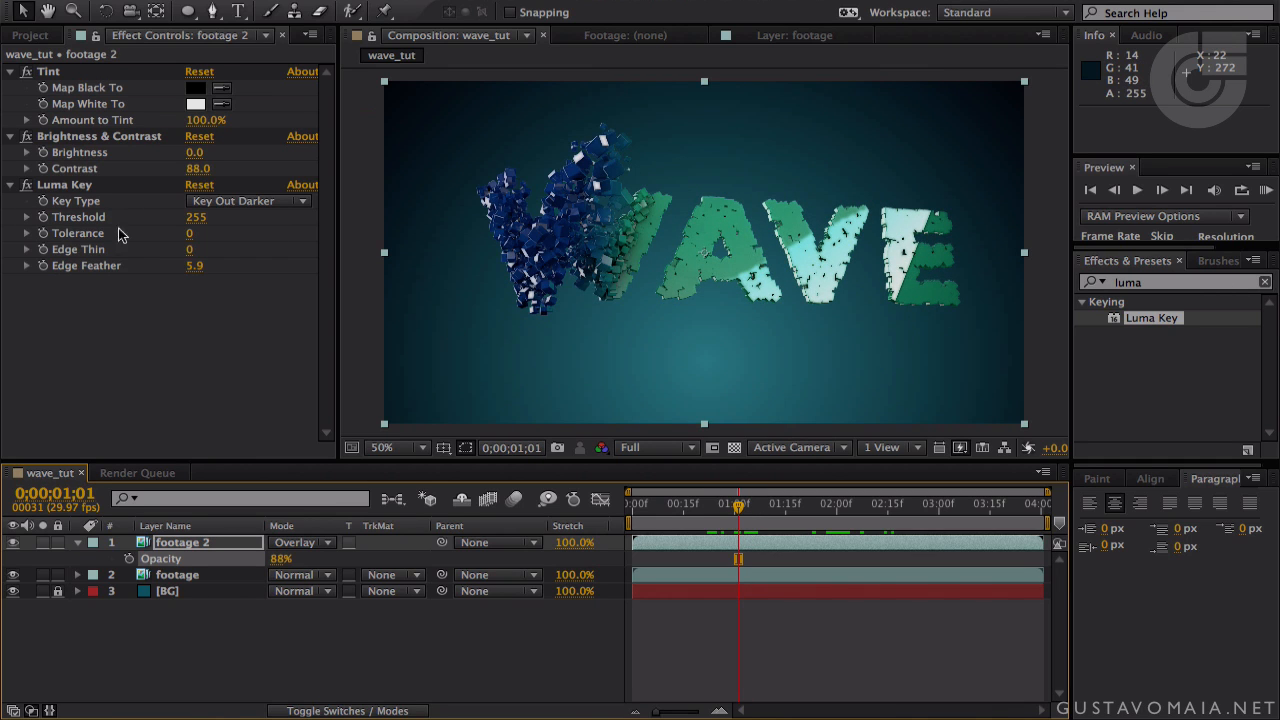
pyautogui.moveTo(192, 276); pyautogui.dragTo(203, 266)
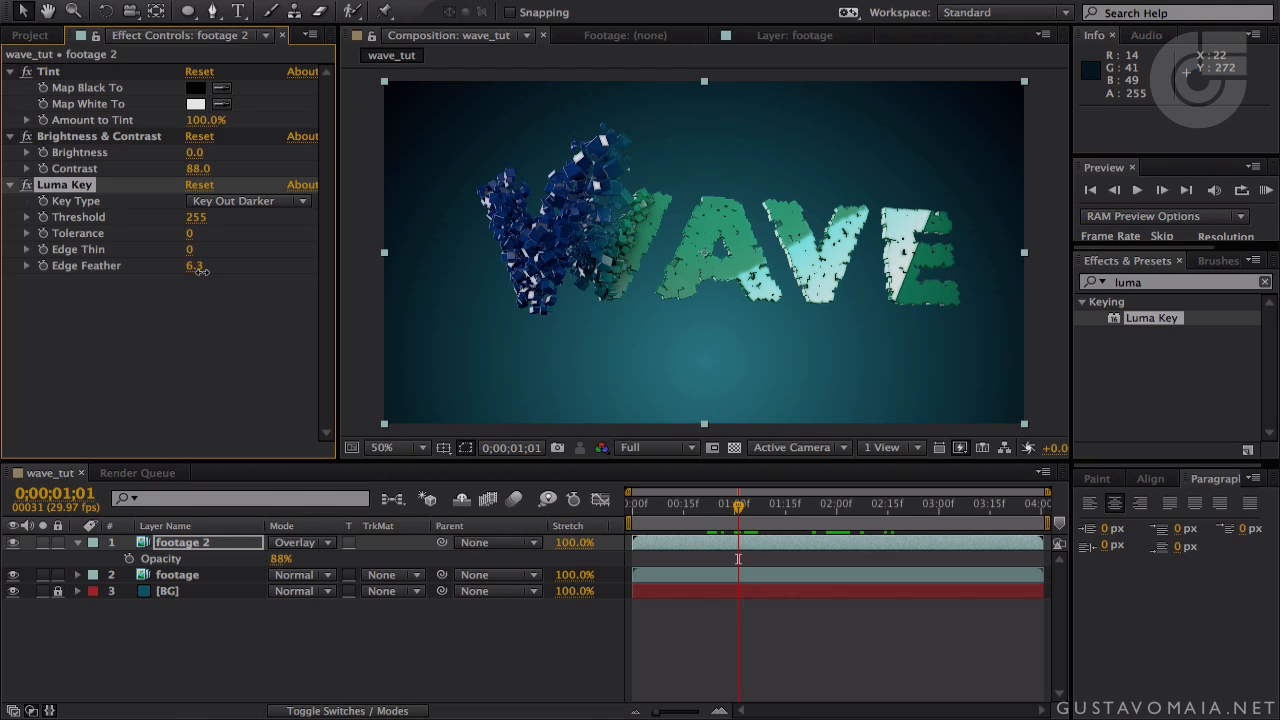
# - Apply the Gaussian Blur effect to footage 2 with a blurriness of 3.1
pyautogui.click(1157, 284)
pyautogui.write('gaussi')
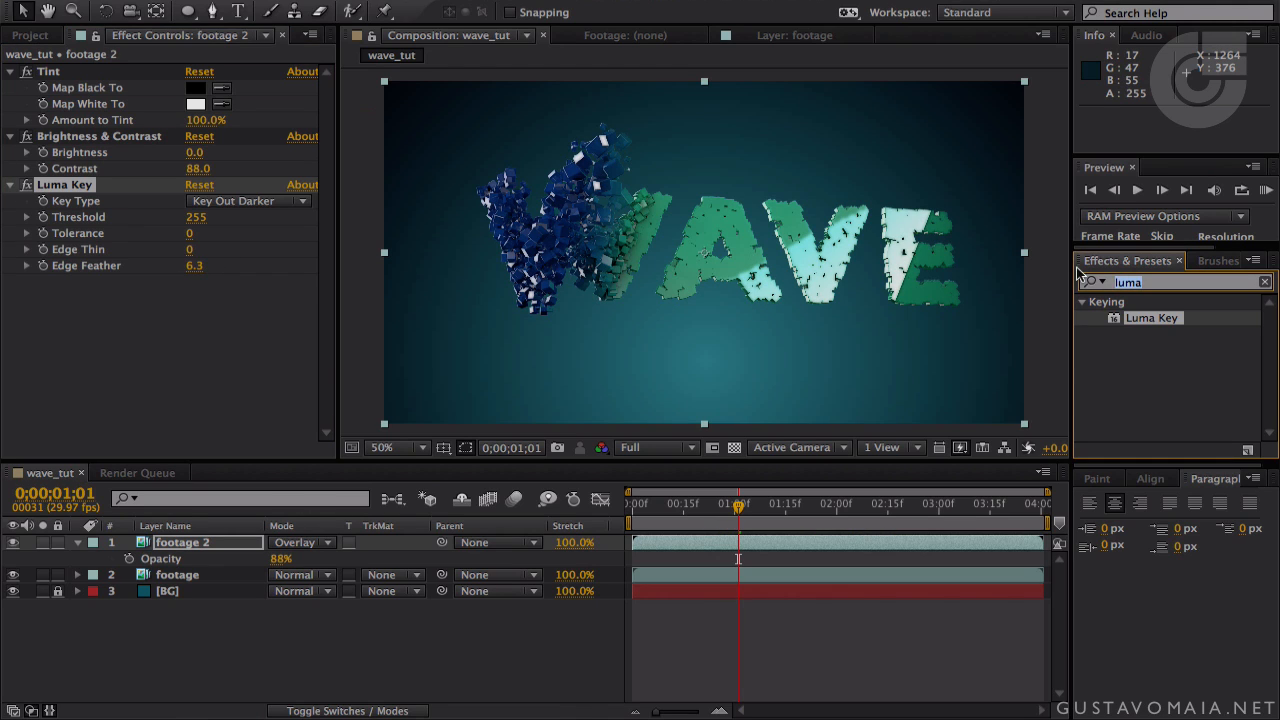
pyautogui.write('an')
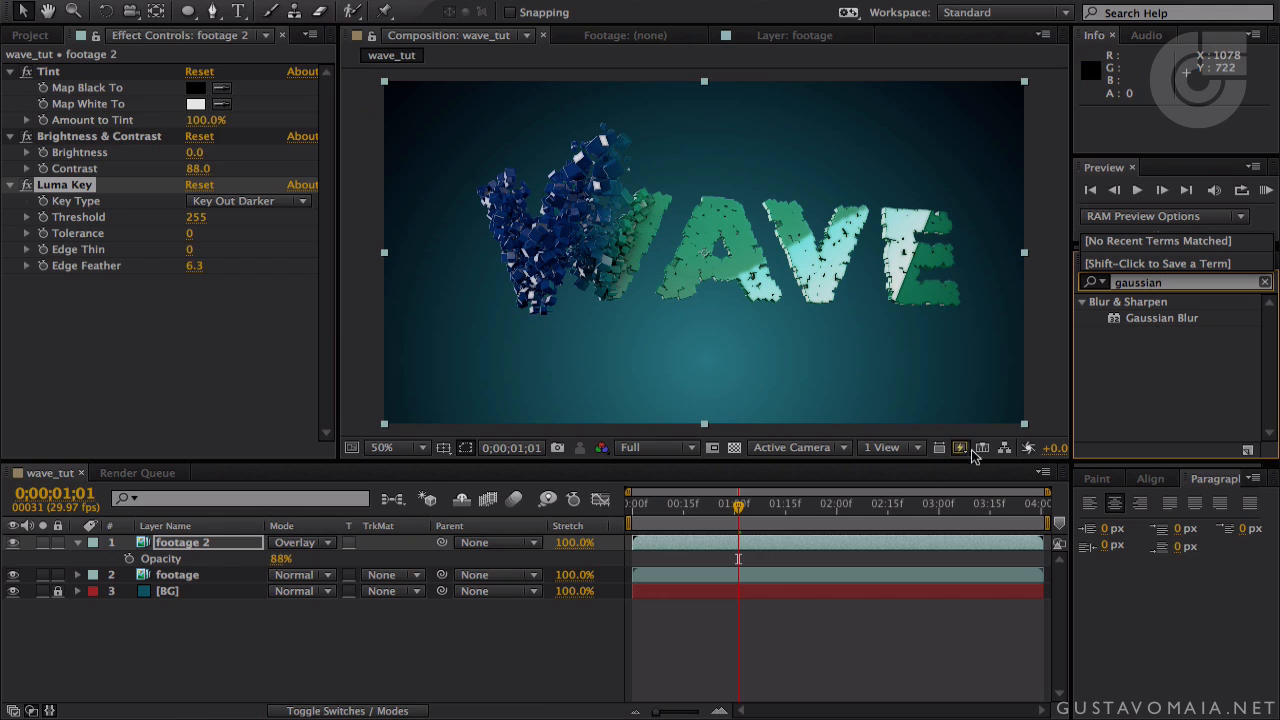
pyautogui.doubleClick(1121, 320)
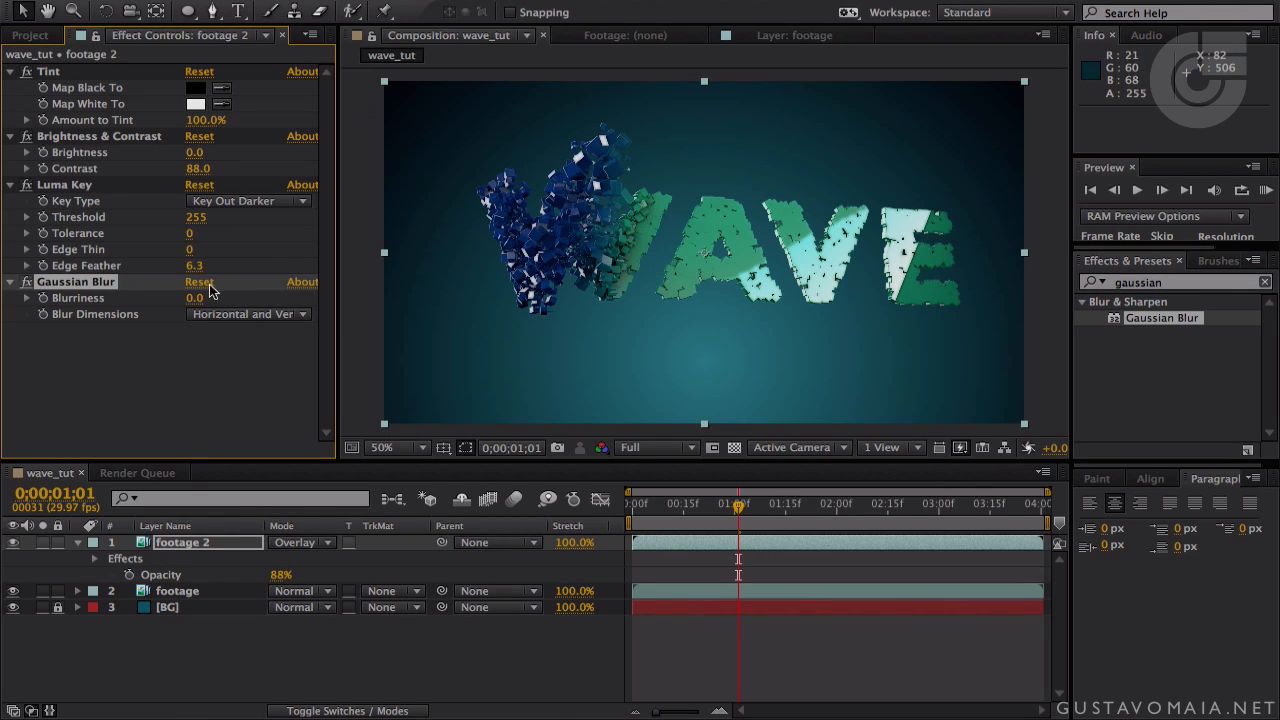
pyautogui.moveTo(228, 297); pyautogui.dragTo(98, 328)
# - Compare the composite at 0;00;01;21 with the footage 2 layer hidden and shown
pyautogui.click(806, 512)
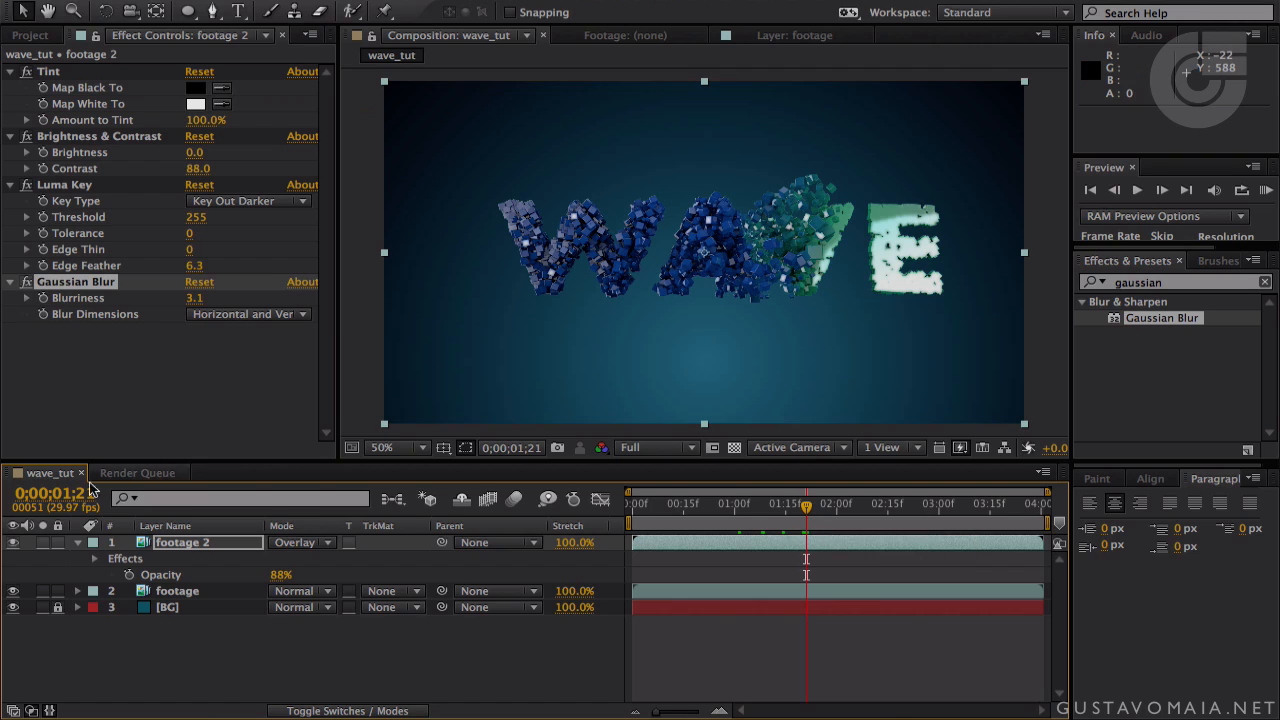
pyautogui.click(13, 542)
pyautogui.click(13, 542)
pyautogui.click(172, 545)
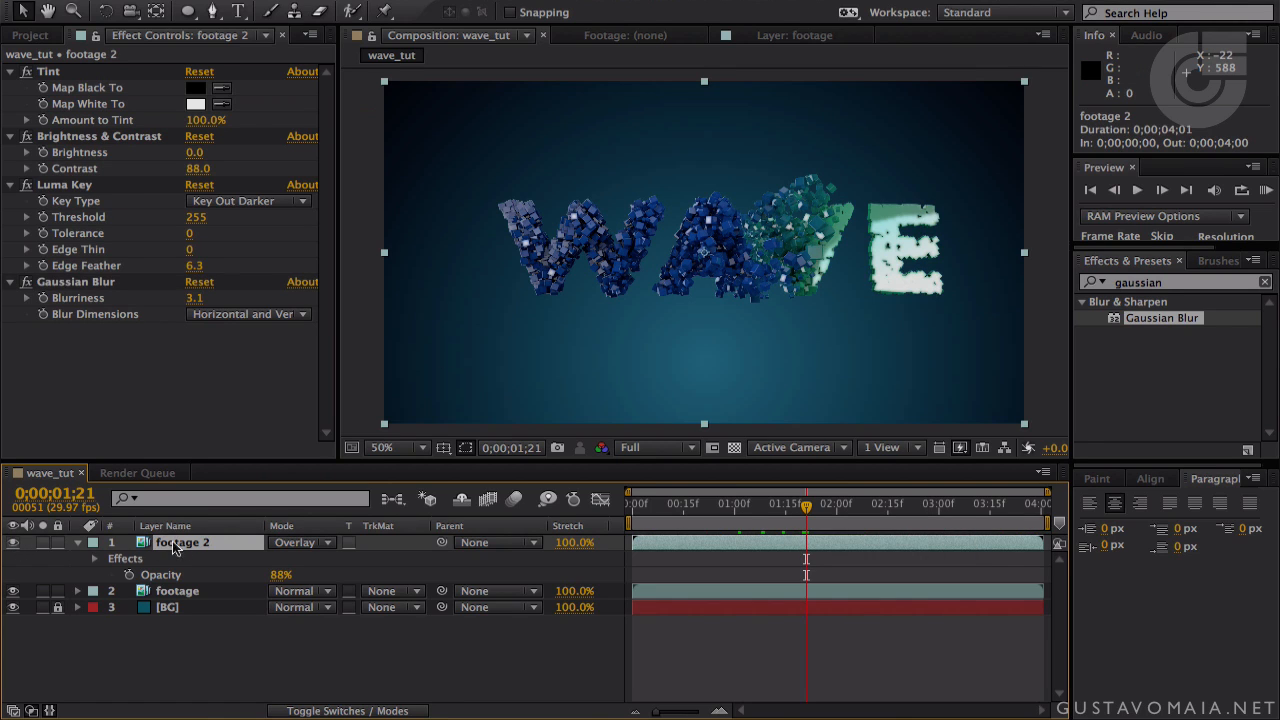
pyautogui.click(13, 542)
pyautogui.click(13, 542)
pyautogui.click(13, 542)
pyautogui.click(13, 542)
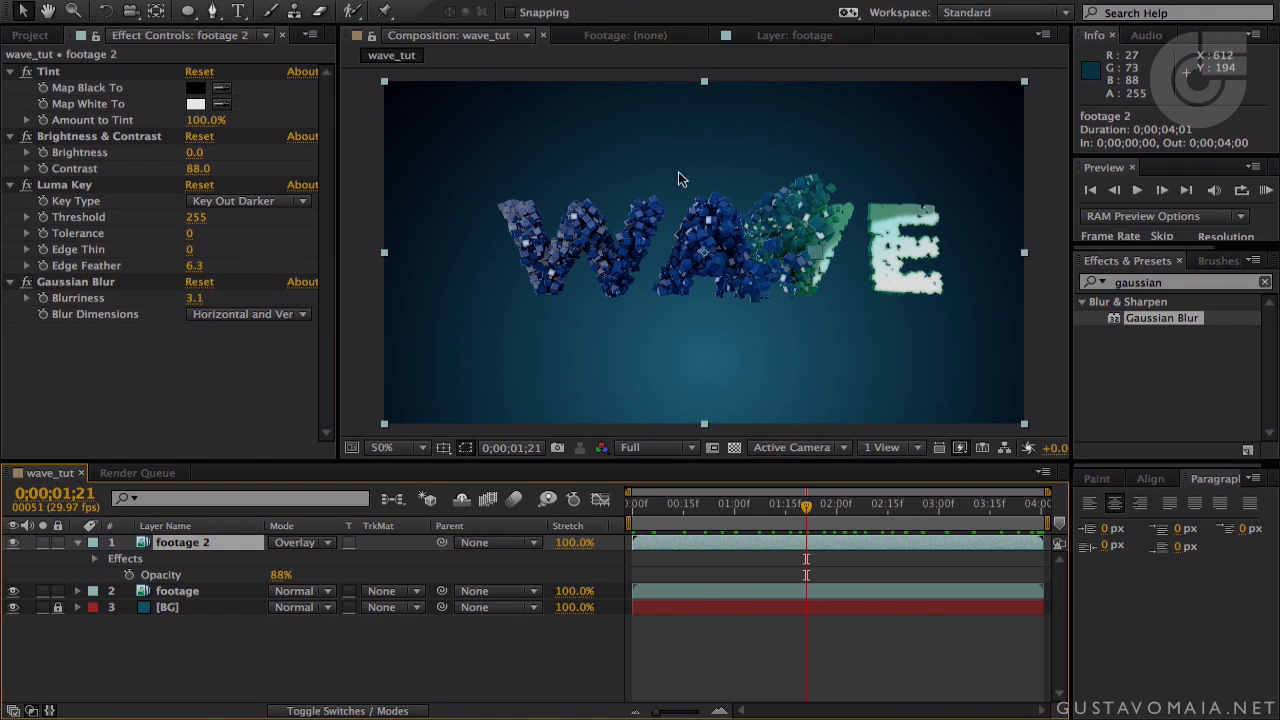
# - Reduce footage 2's Luma Key edge feather to 3.3 and disable its Gaussian Blur effect
pyautogui.scroll(-1, 680, 175)
pyautogui.scroll(2, 680, 175)
pyautogui.moveTo(556, 191); pyautogui.dragTo(674, 217, button='middle')
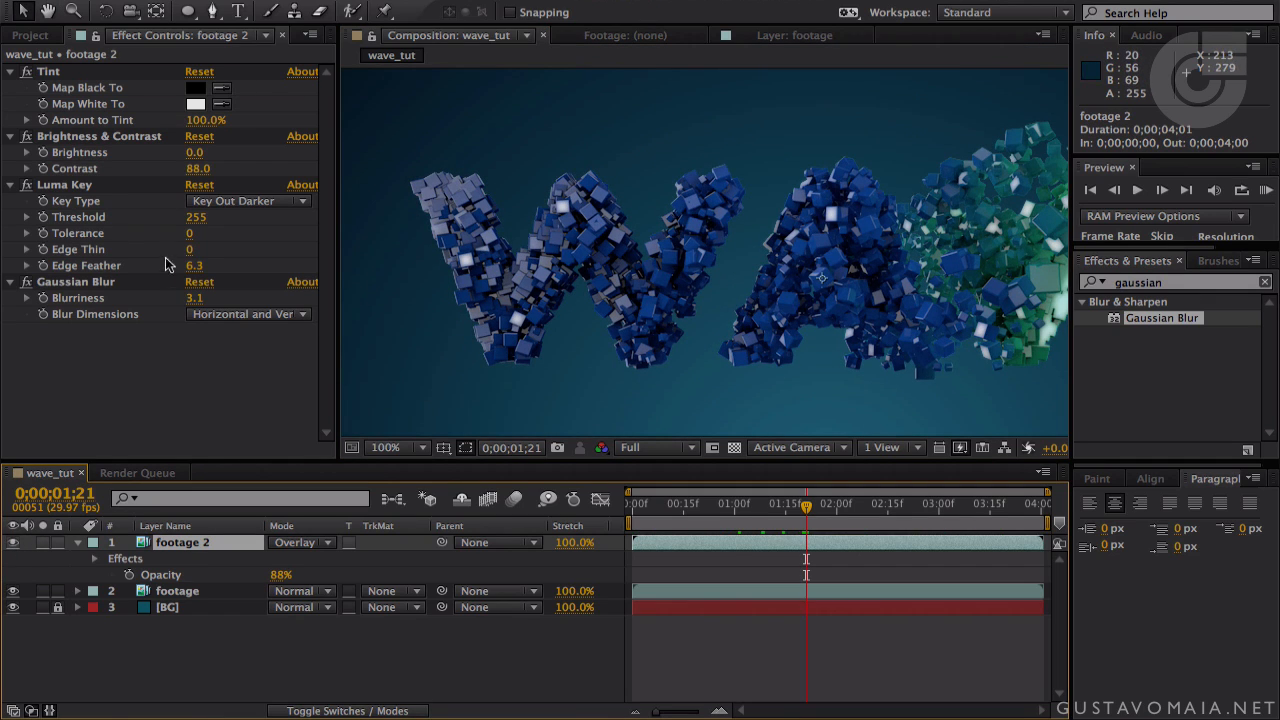
pyautogui.moveTo(197, 270); pyautogui.dragTo(250, 270)
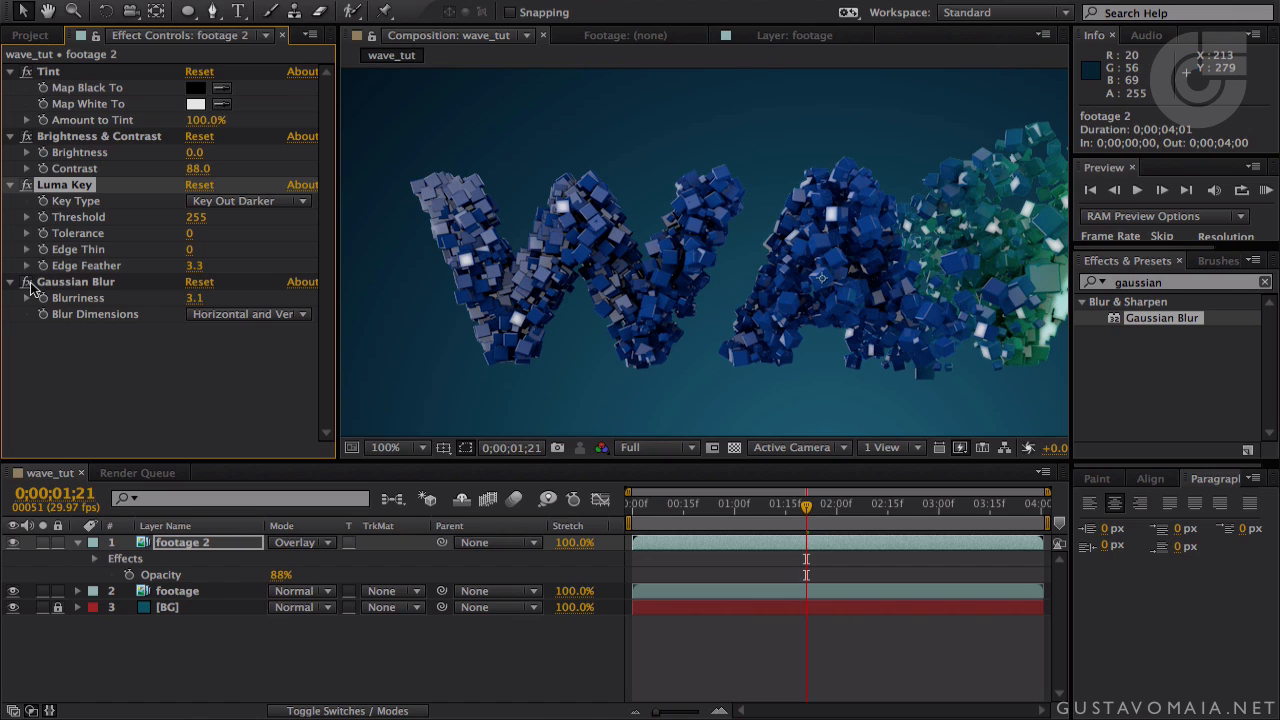
pyautogui.click(178, 544)
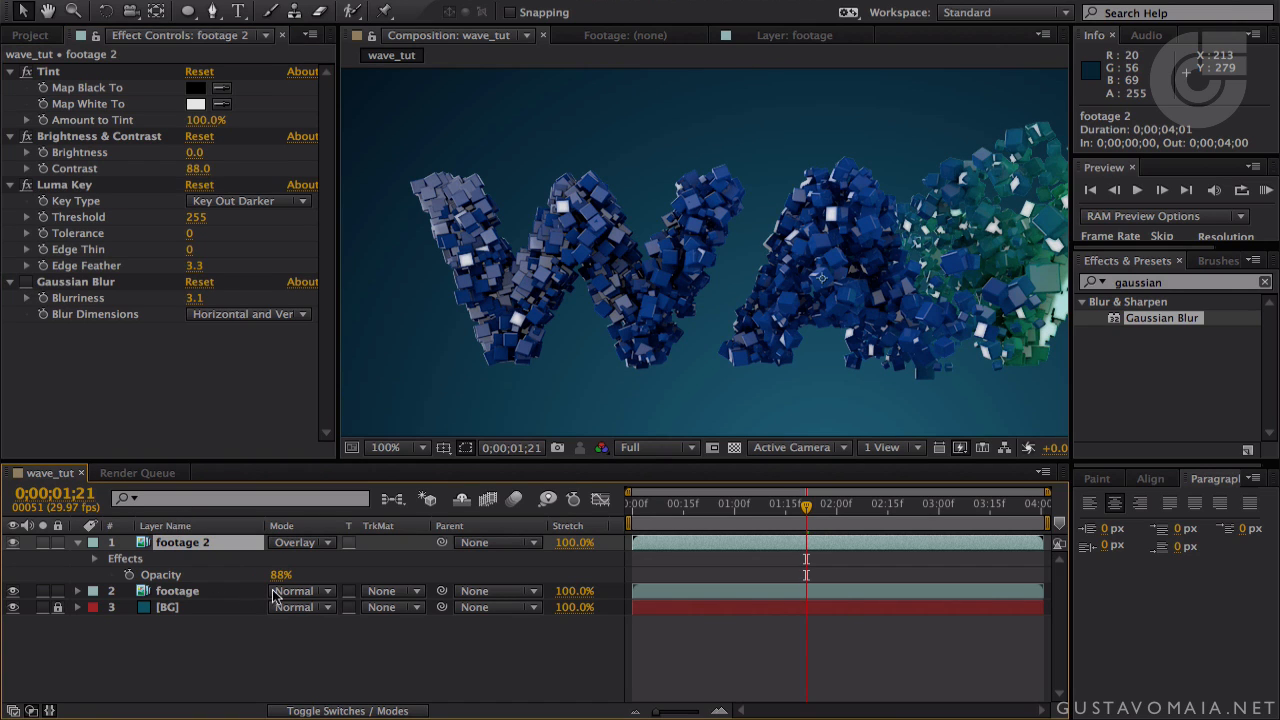
# - Lower footage 2's opacity to 49% and inspect the softened highlights on the letters
pyautogui.moveTo(272, 574); pyautogui.dragTo(218, 574)
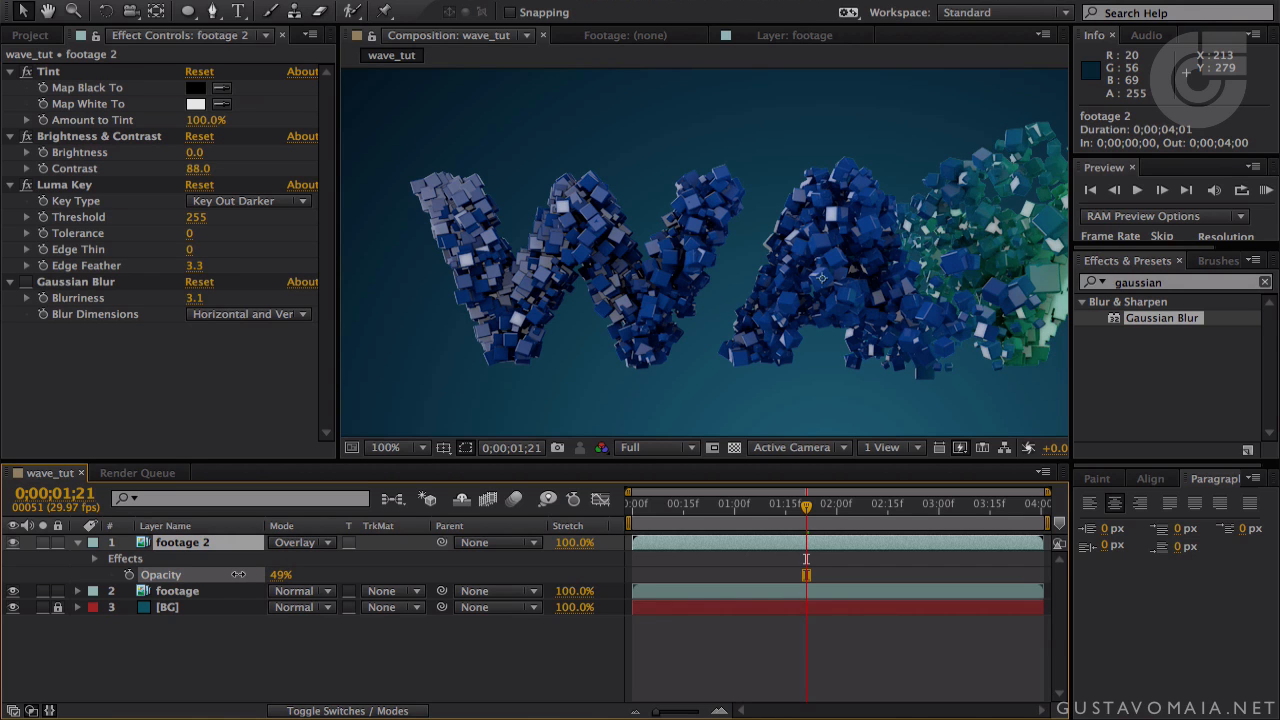
pyautogui.keyDown('alt'); pyautogui.scroll(-2, 793, 309); pyautogui.keyUp('alt')
pyautogui.keyDown('alt'); pyautogui.scroll(2, 793, 309); pyautogui.keyUp('alt')
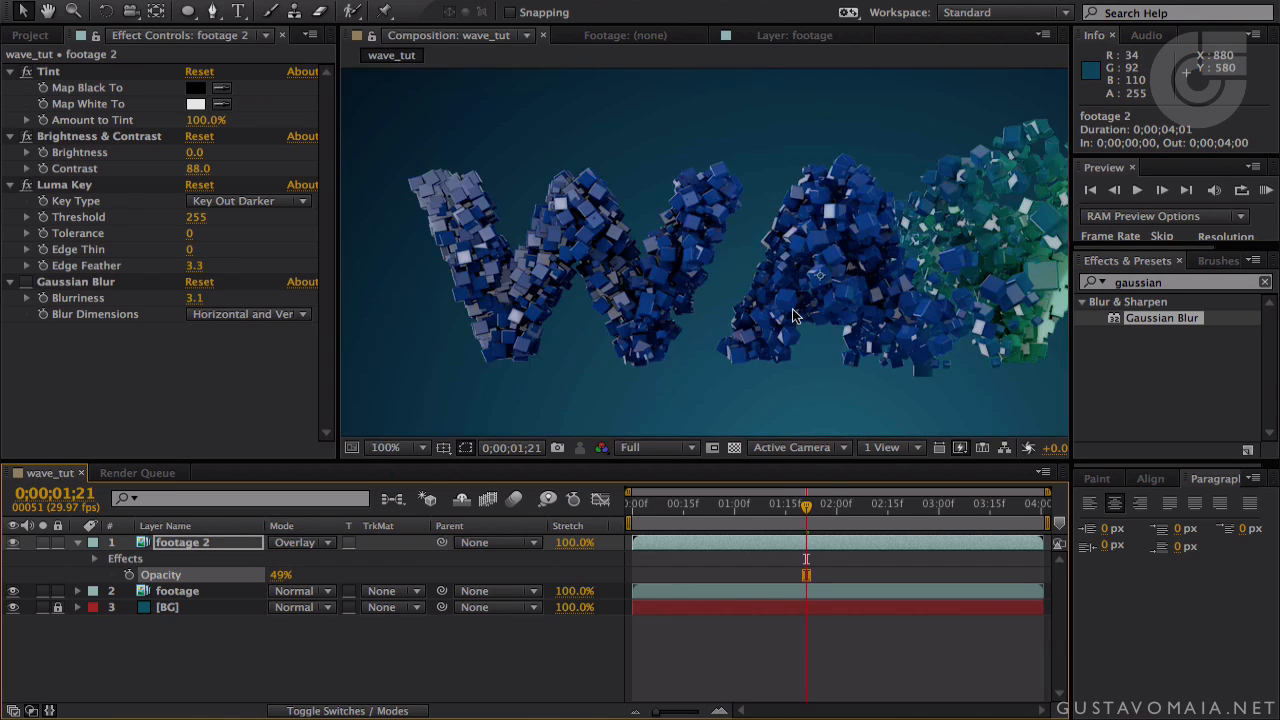
pyautogui.scroll(-1, 793, 309)
pyautogui.moveTo(812, 264); pyautogui.dragTo(738, 256)
# - At the first frame, draw a closed, curved five-point Pen mask on footage 2 around the letters A, V and E
pyautogui.moveTo(812, 504); pyautogui.dragTo(607, 522)
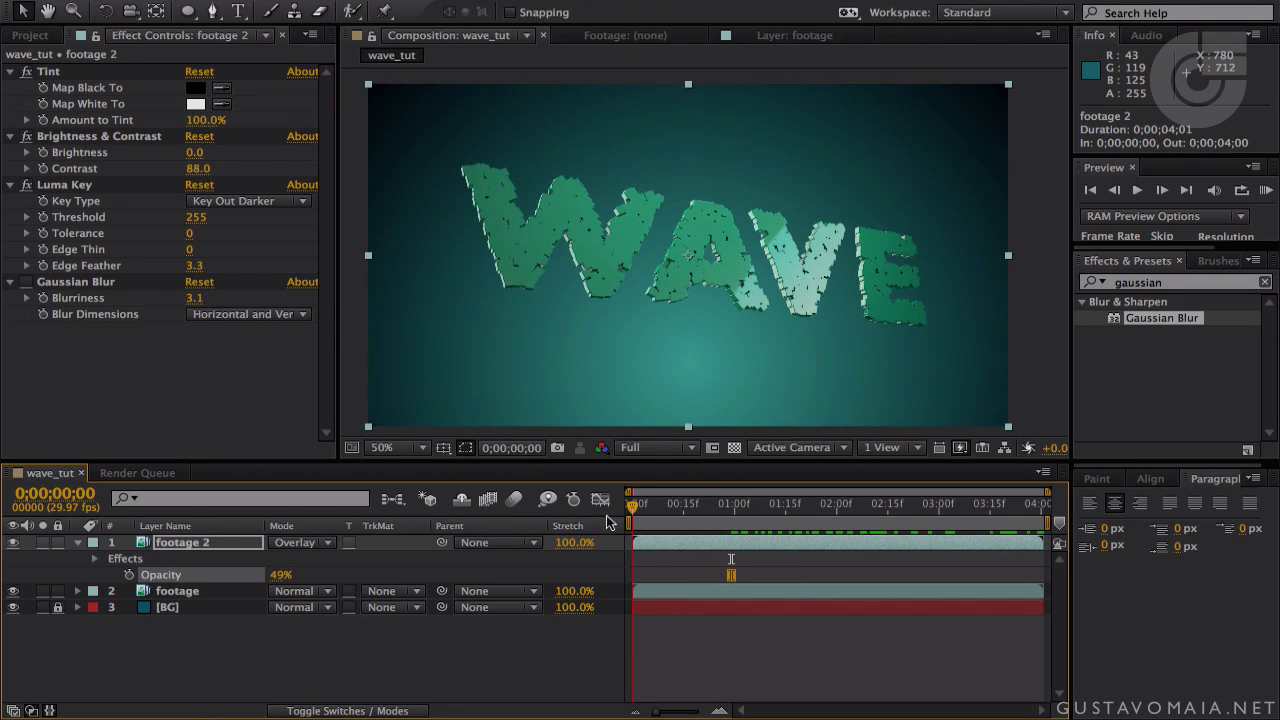
pyautogui.click(212, 14)
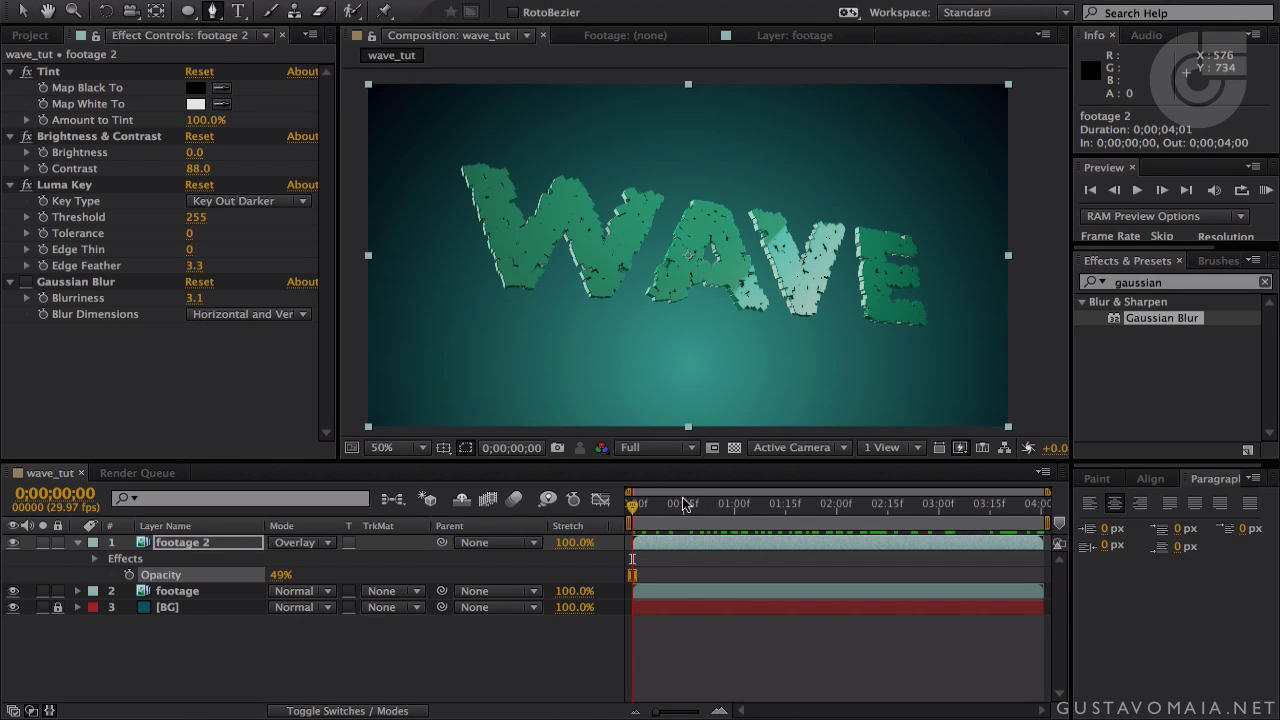
pyautogui.moveTo(640, 528); pyautogui.dragTo(622, 548)
pyautogui.click(775, 183)
pyautogui.moveTo(654, 327); pyautogui.dragTo(713, 379)
pyautogui.moveTo(877, 405); pyautogui.dragTo(908, 391)
pyautogui.moveTo(943, 283); pyautogui.dragTo(944, 240)
pyautogui.moveTo(878, 172); pyautogui.dragTo(896, 174)
pyautogui.click(775, 183)
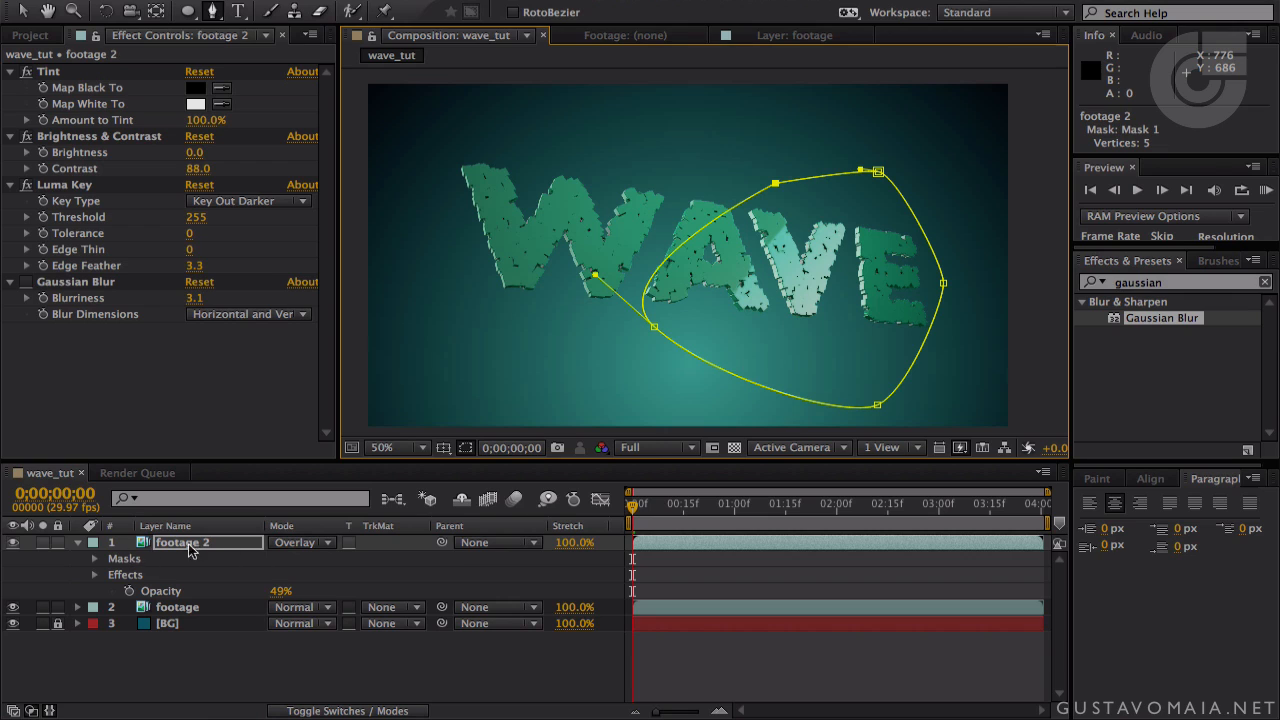
# - Invert Mask 1 on footage 2, checking the masked layer in solo before and after
pyautogui.click(91, 559)
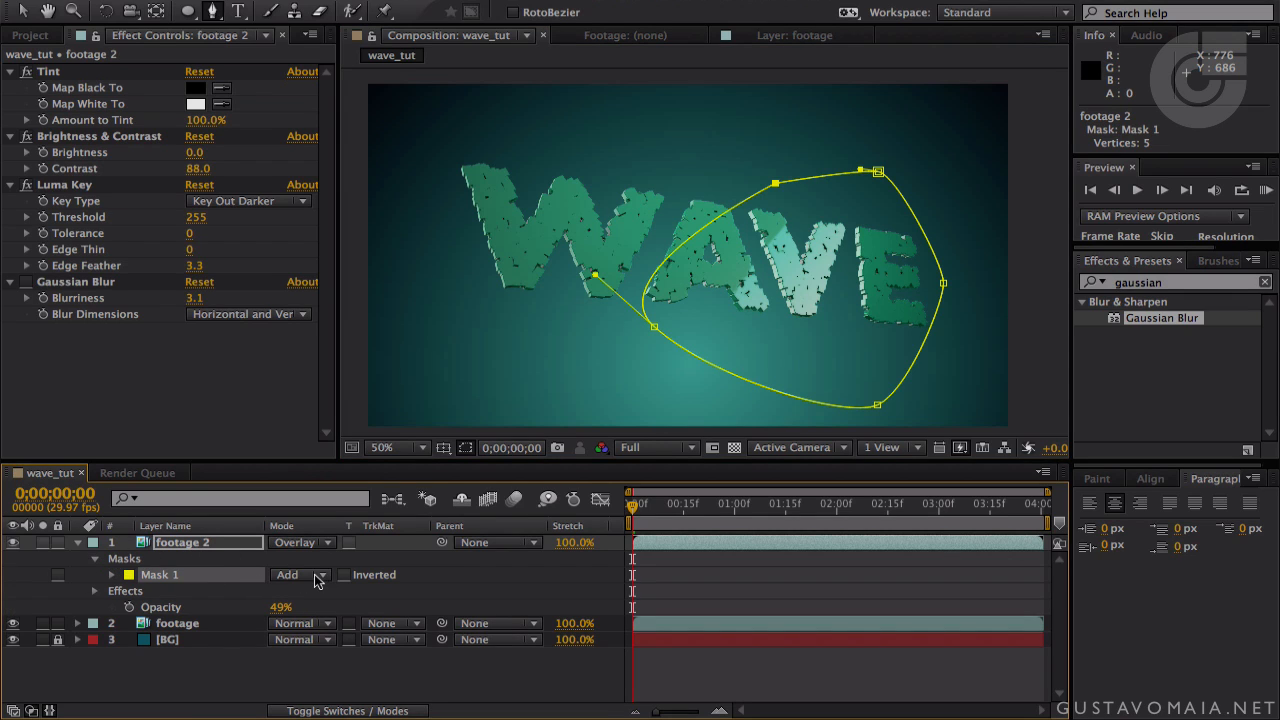
pyautogui.click(42, 542)
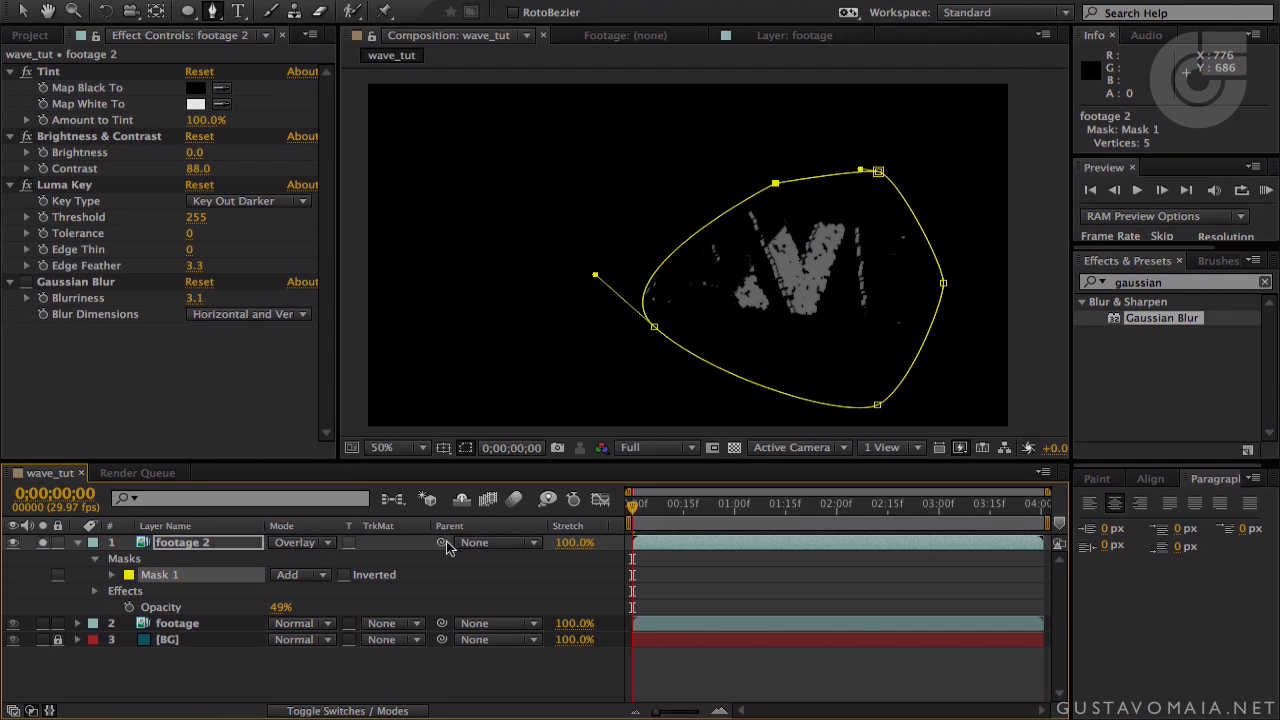
pyautogui.click(42, 542)
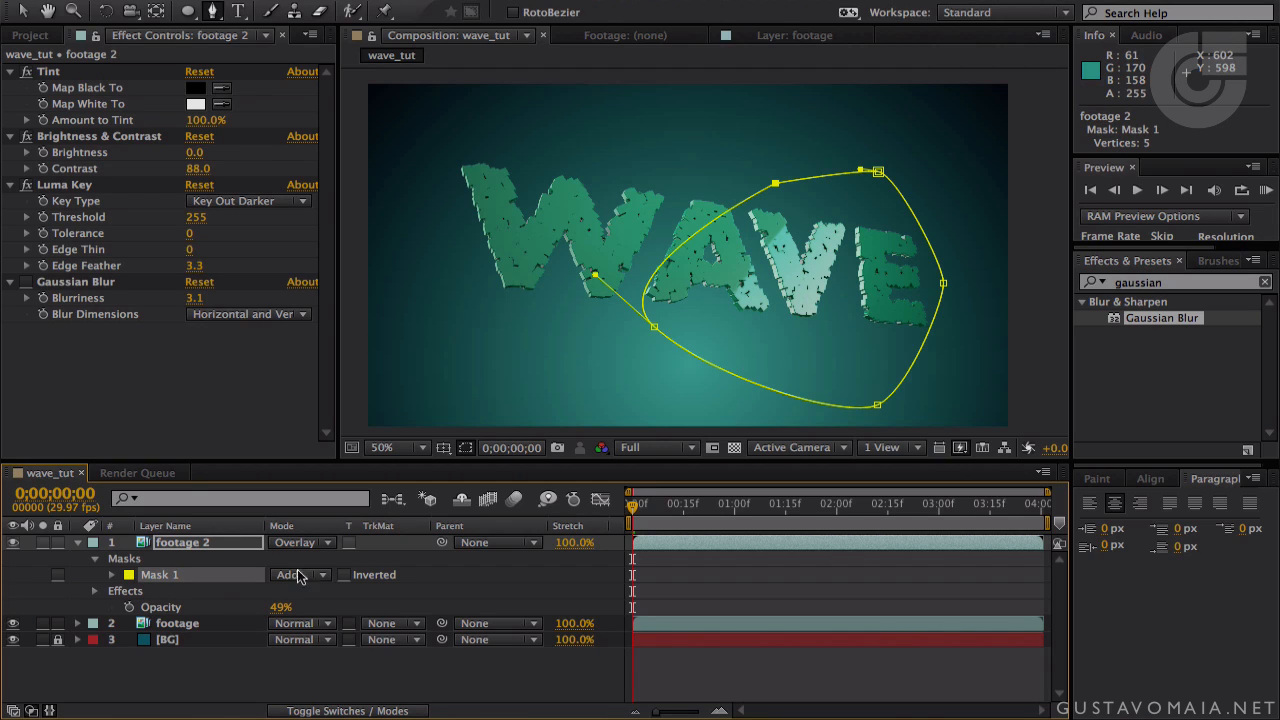
pyautogui.click(344, 575)
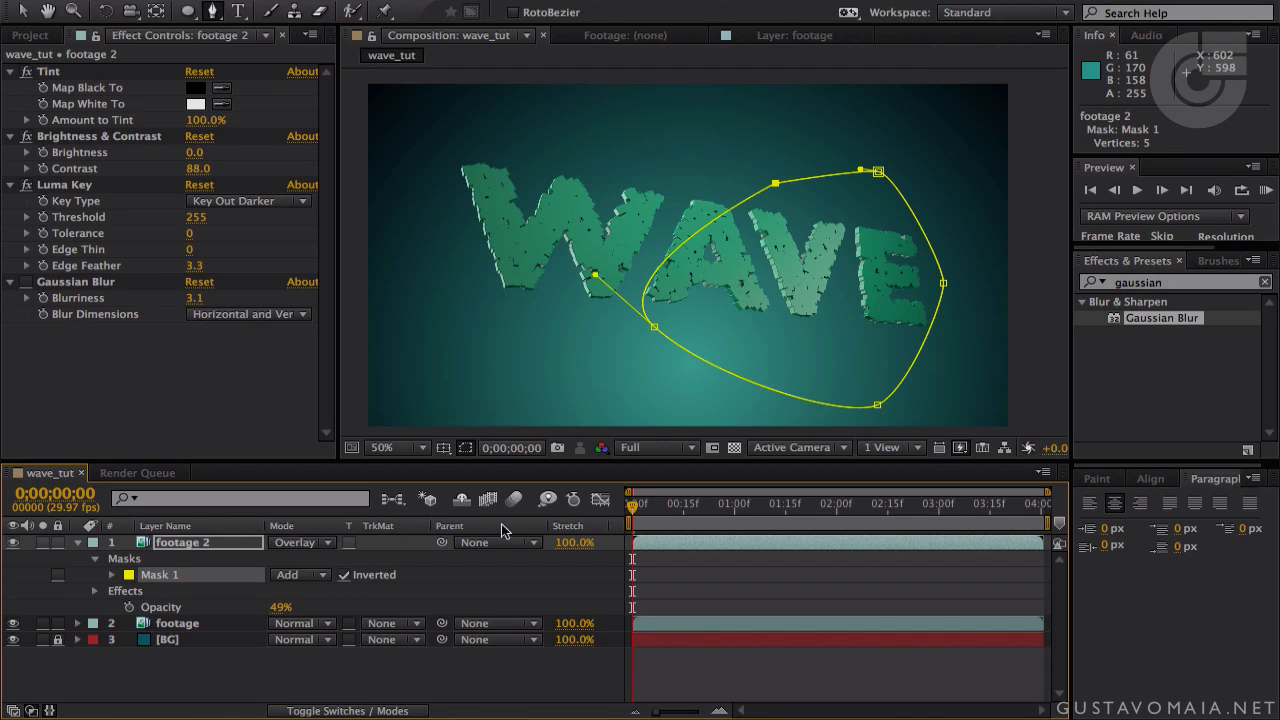
pyautogui.click(42, 542)
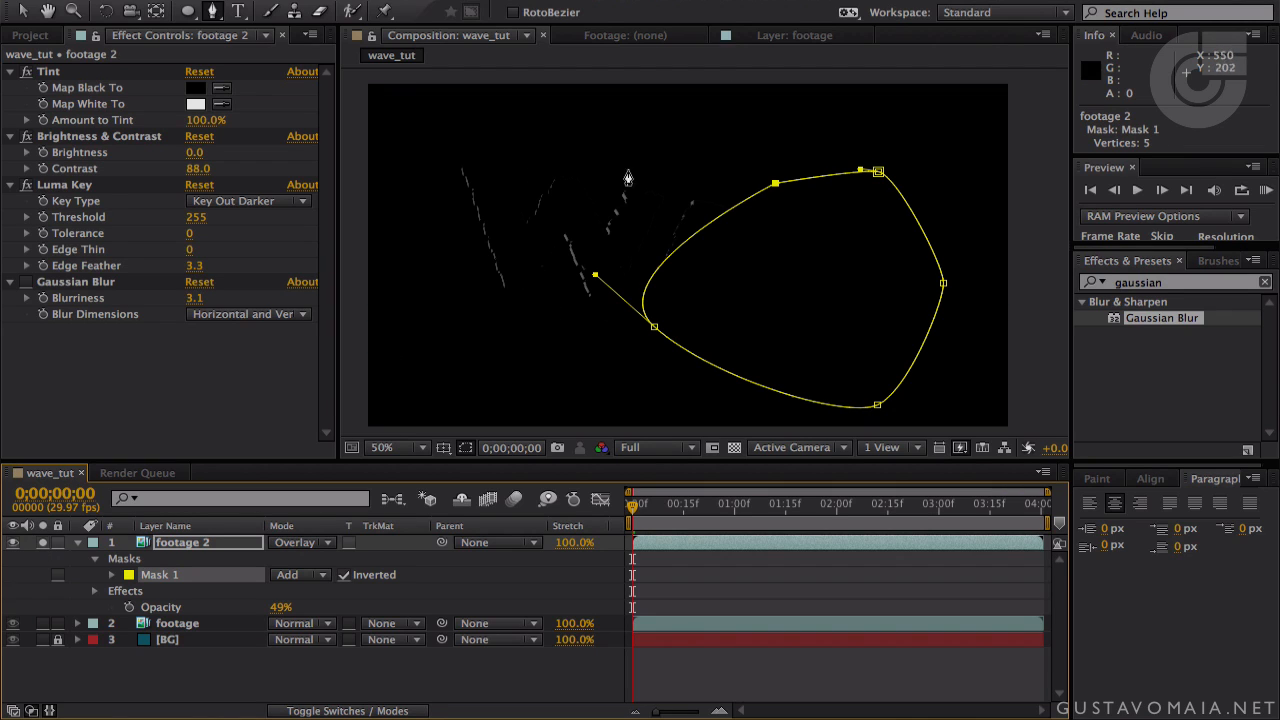
pyautogui.click(42, 542)
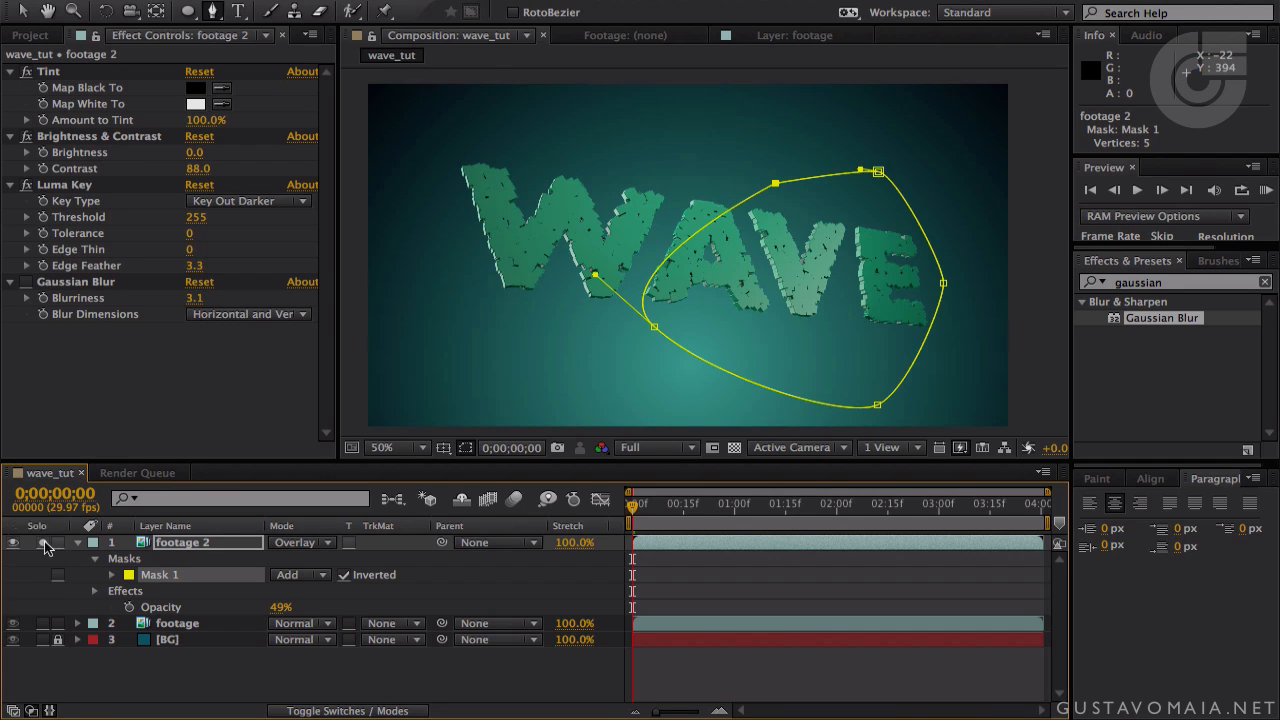
# - Solo footage 2 and set Mask 1's feather to 158 pixels
pyautogui.click(42, 542)
pyautogui.scroll(4, 835, 155)
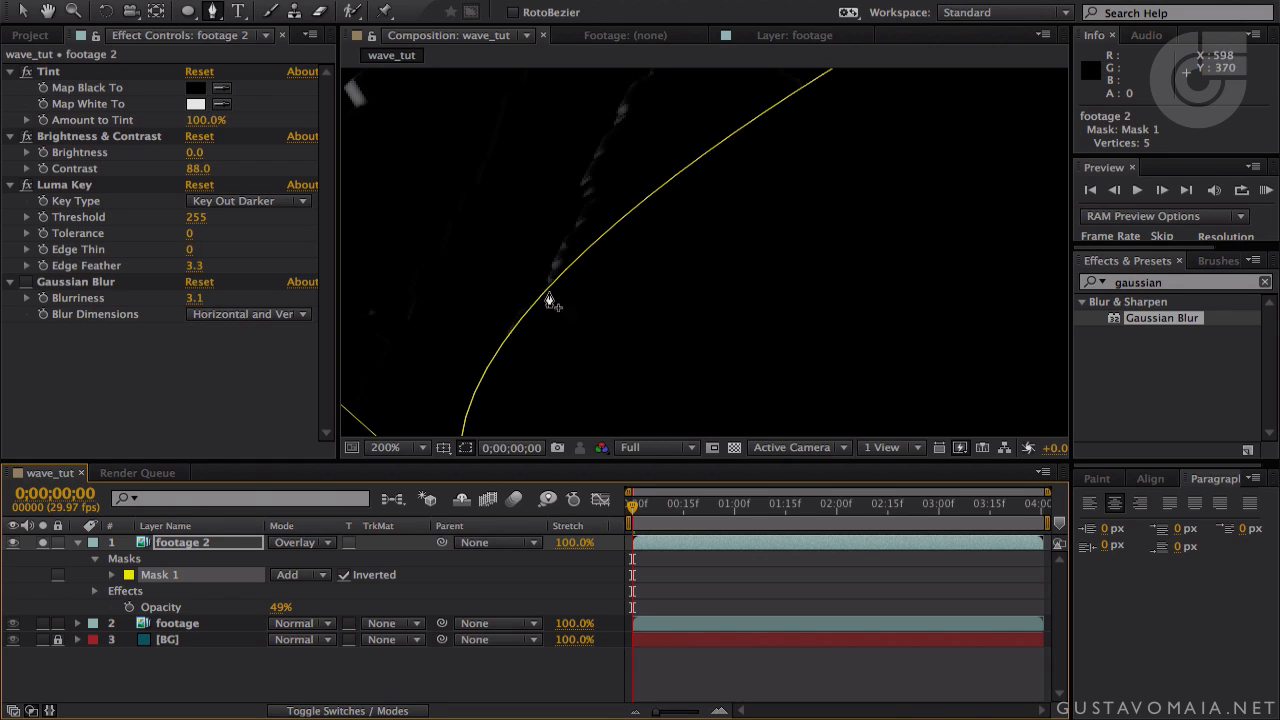
pyautogui.scroll(-2, 600, 266)
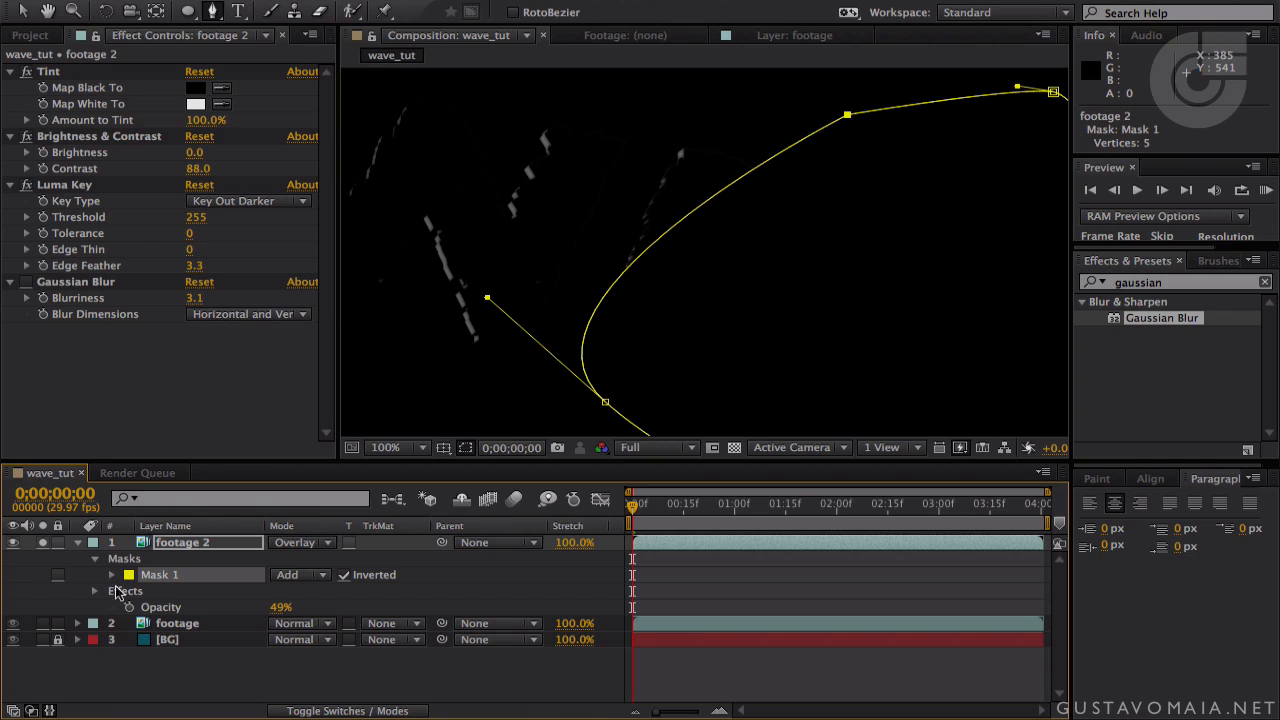
pyautogui.click(112, 575)
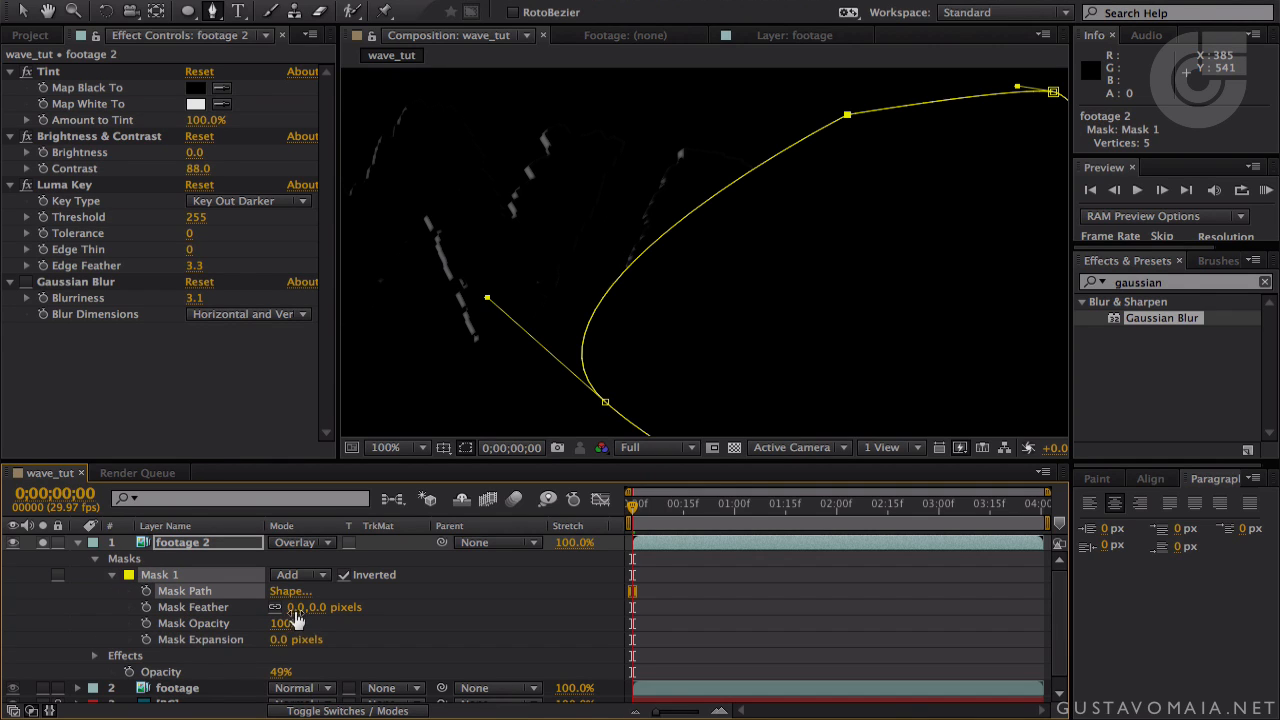
pyautogui.moveTo(296, 607); pyautogui.dragTo(412, 608)
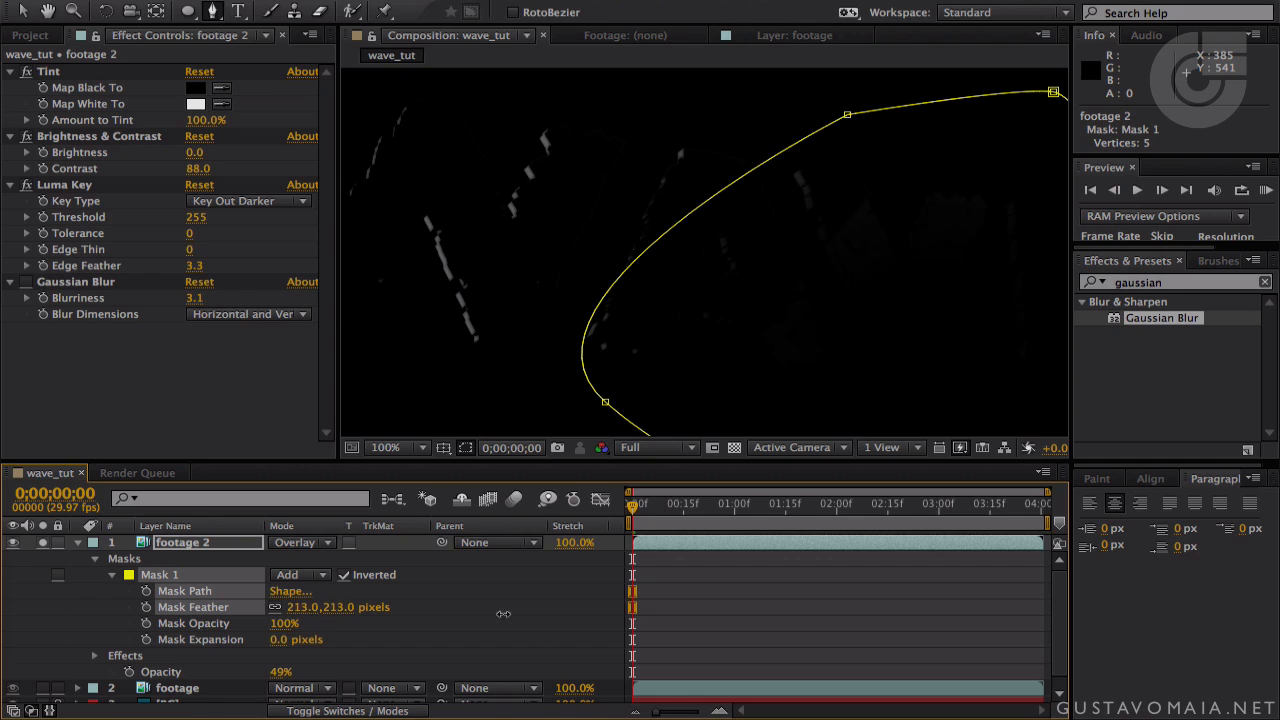
pyautogui.moveTo(468, 622); pyautogui.dragTo(463, 622)
pyautogui.scroll(-2, 700, 215)
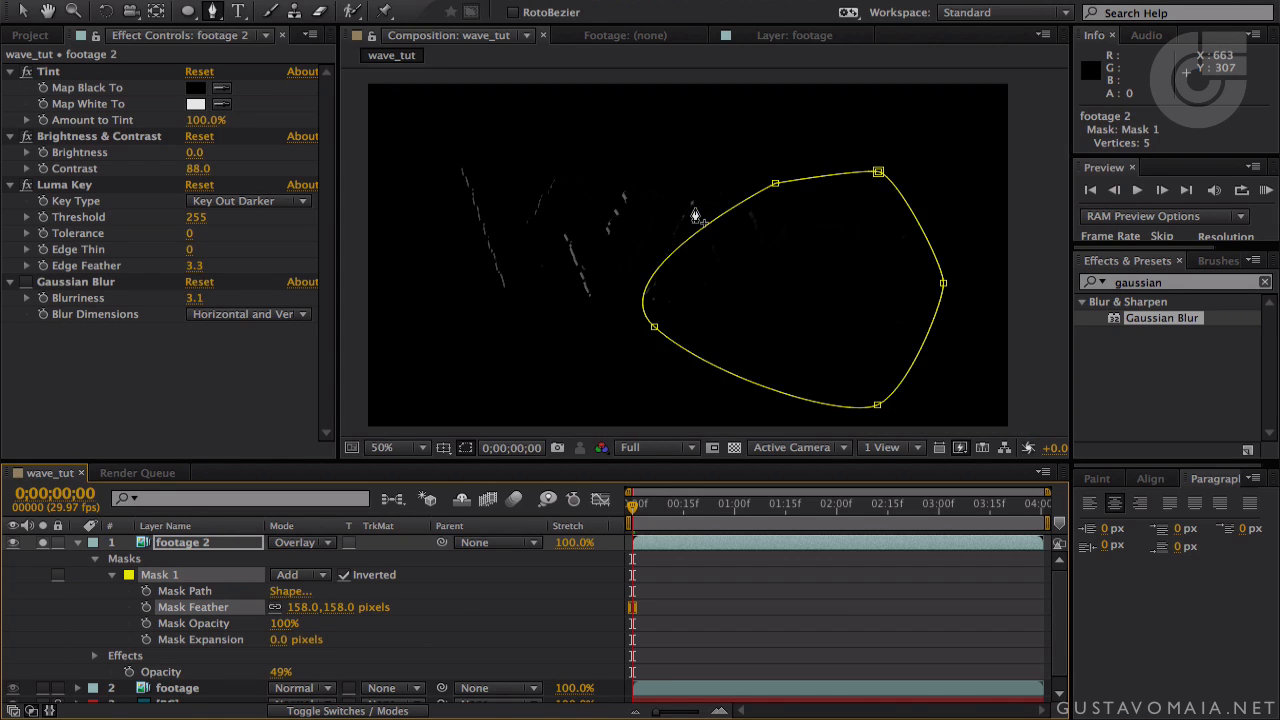
# - Unsolo footage 2 and enable Mask Path keyframing for Mask 1 at 0;00;01;03
pyautogui.click(42, 543)
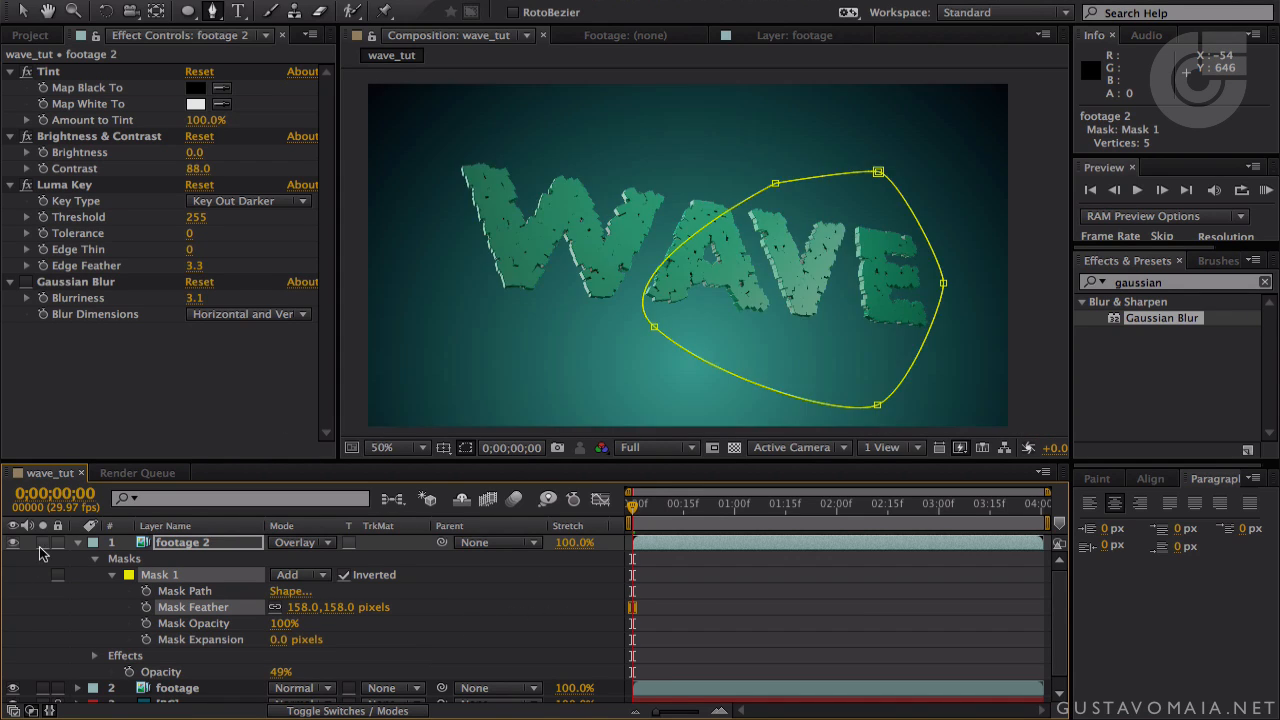
pyautogui.moveTo(641, 503); pyautogui.dragTo(785, 505)
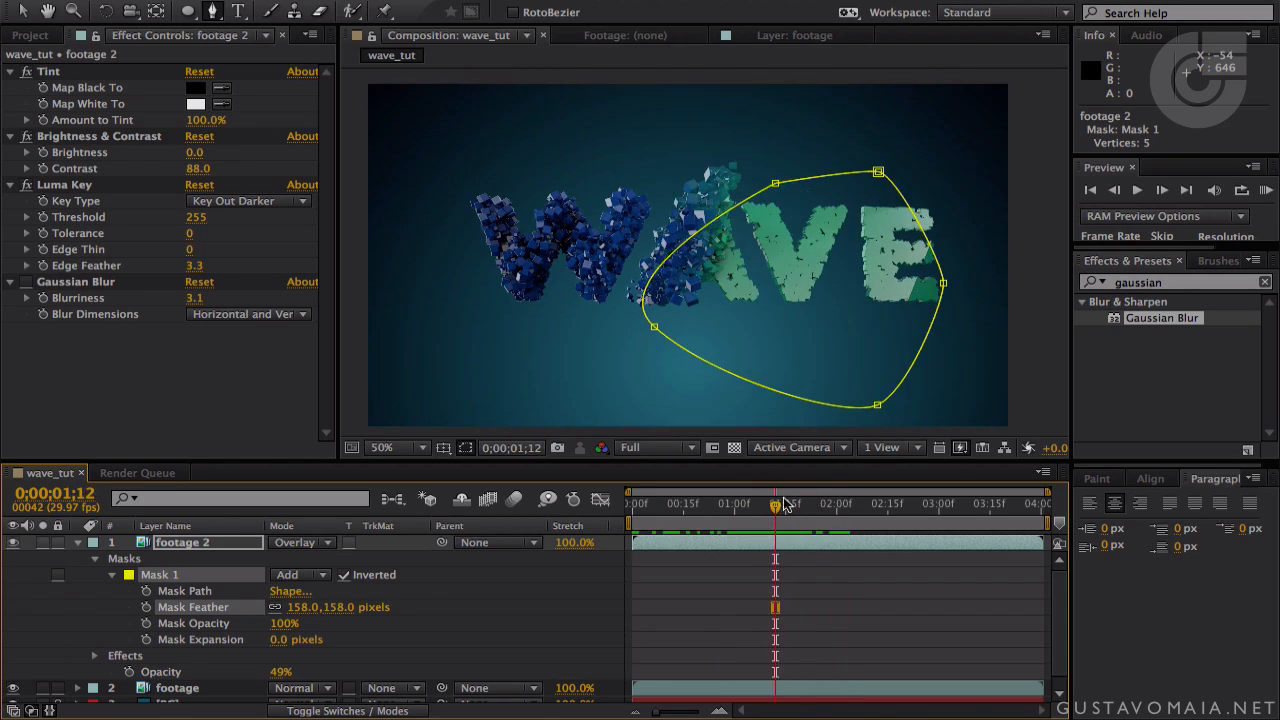
pyautogui.moveTo(776, 508); pyautogui.dragTo(761, 556)
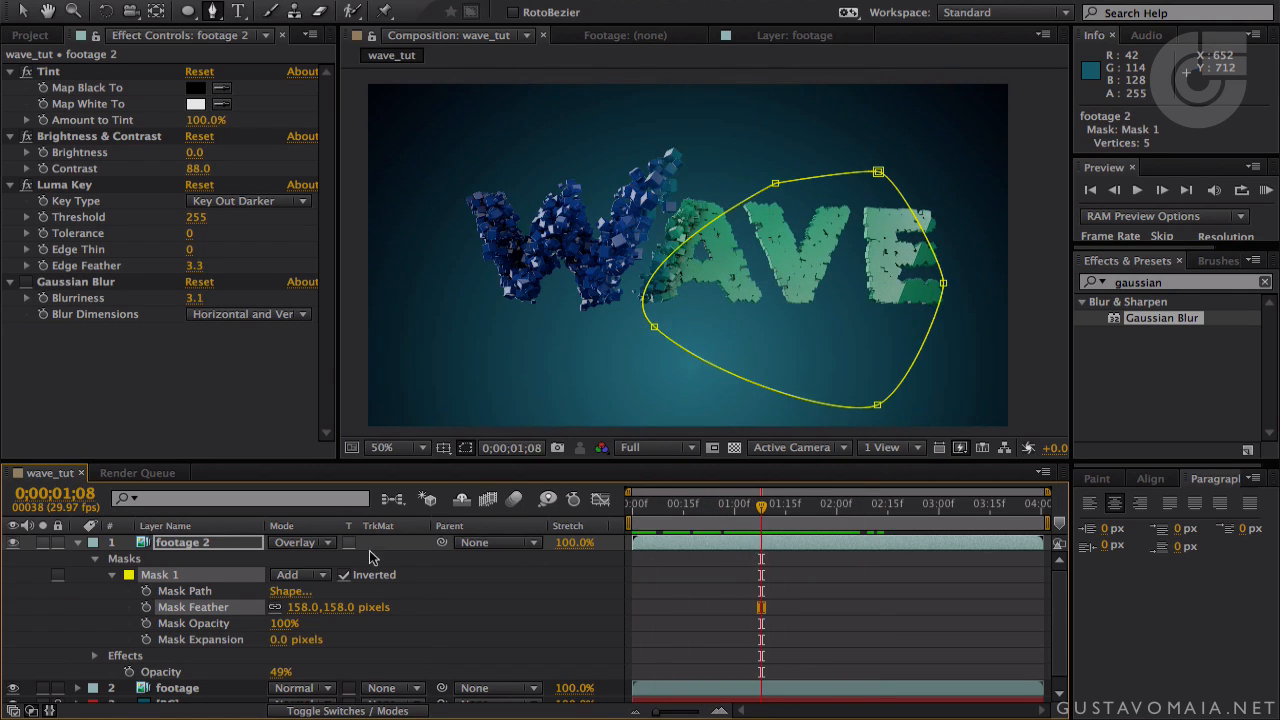
pyautogui.moveTo(780, 505); pyautogui.dragTo(744, 508)
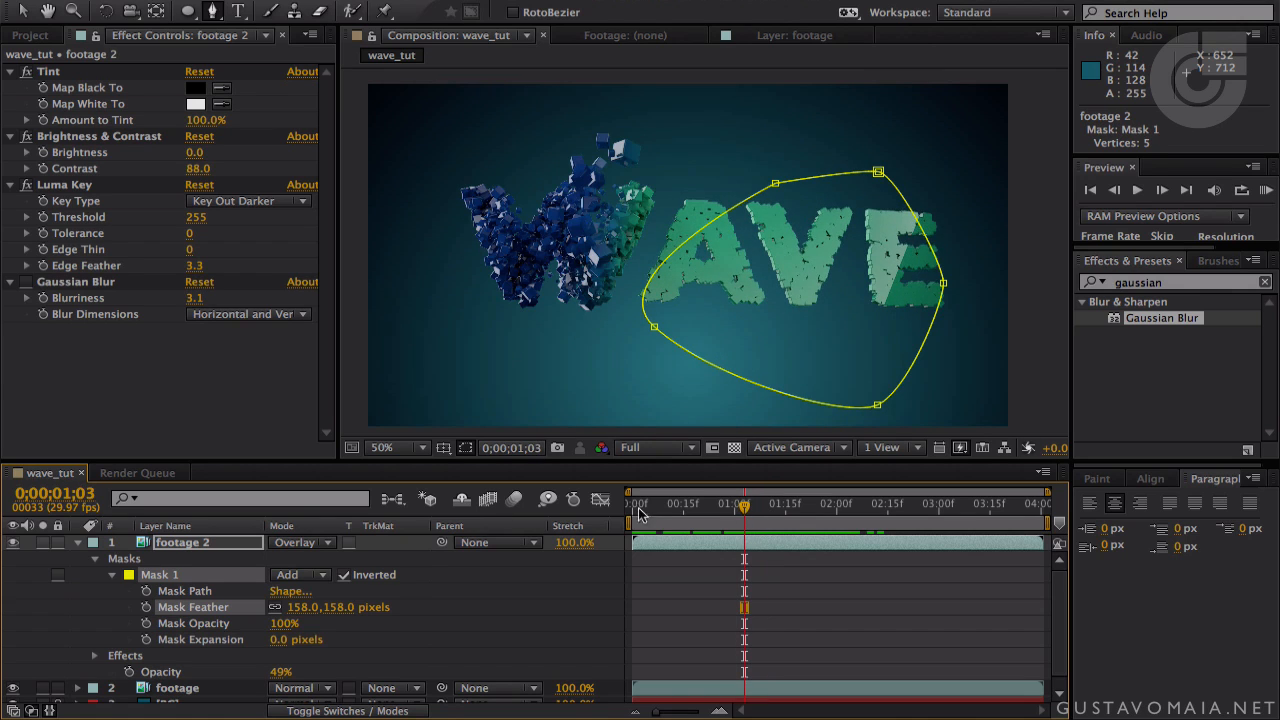
pyautogui.click(146, 592)
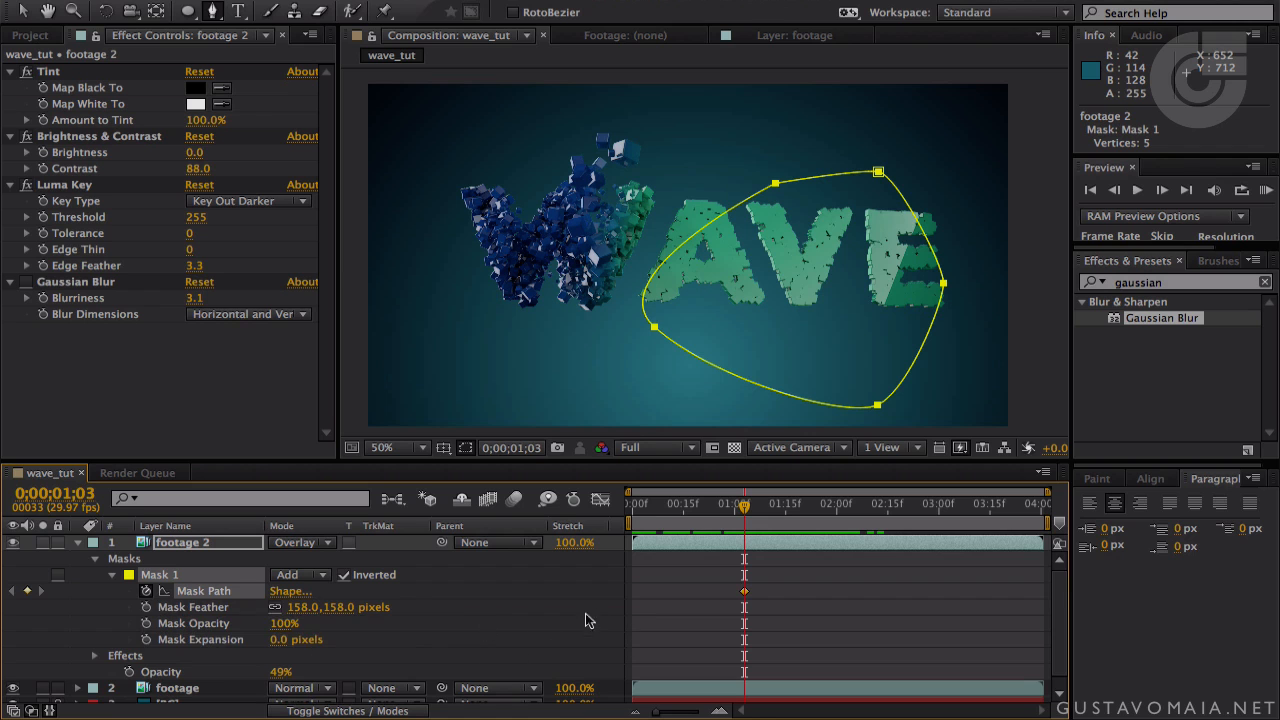
# - At 0;00;02;20, shift the whole of Mask 1 about 496 pixels to the right, clear of the letters
pyautogui.moveTo(747, 512); pyautogui.dragTo(904, 553)
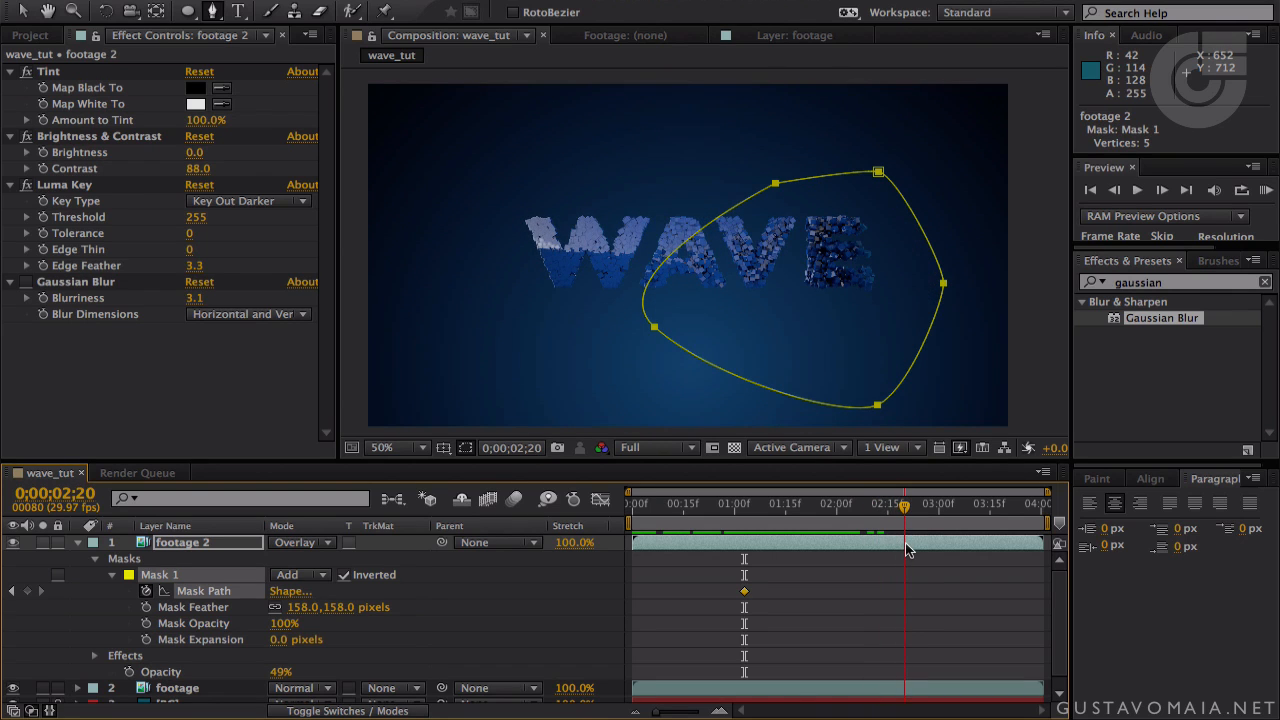
pyautogui.click(22, 12)
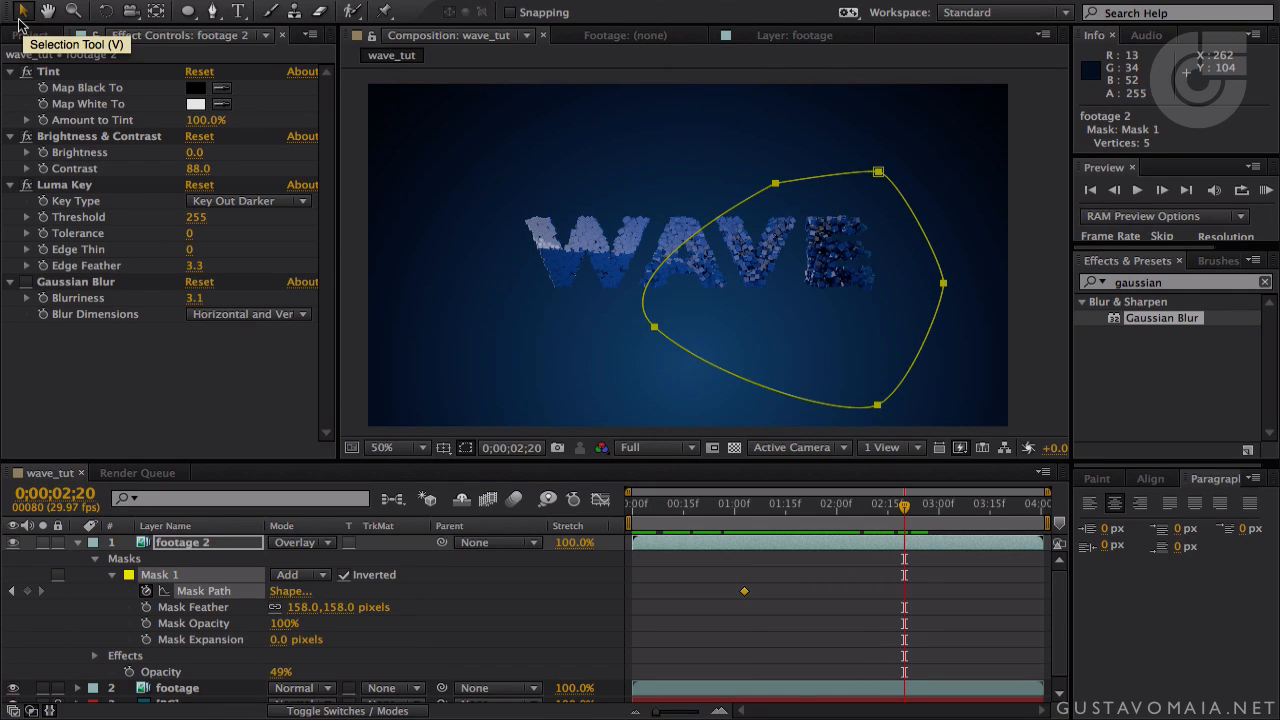
pyautogui.doubleClick(755, 200)
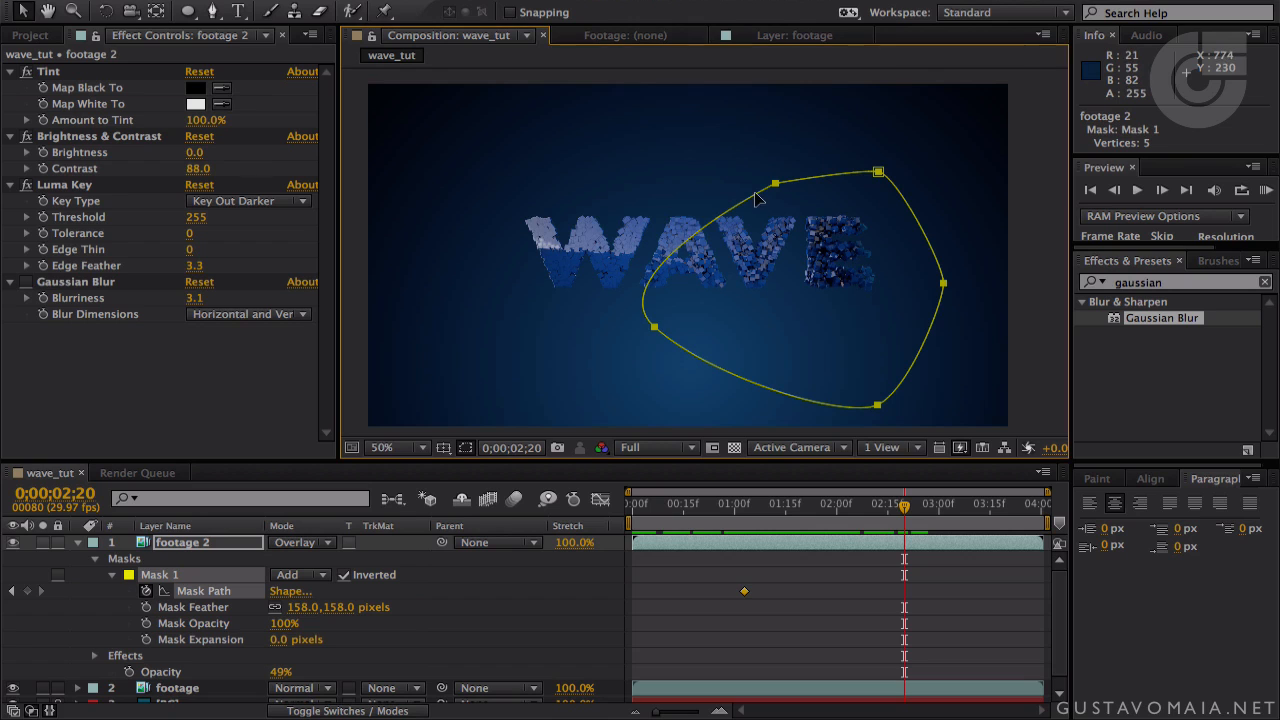
pyautogui.moveTo(755, 203); pyautogui.dragTo(1016, 204)
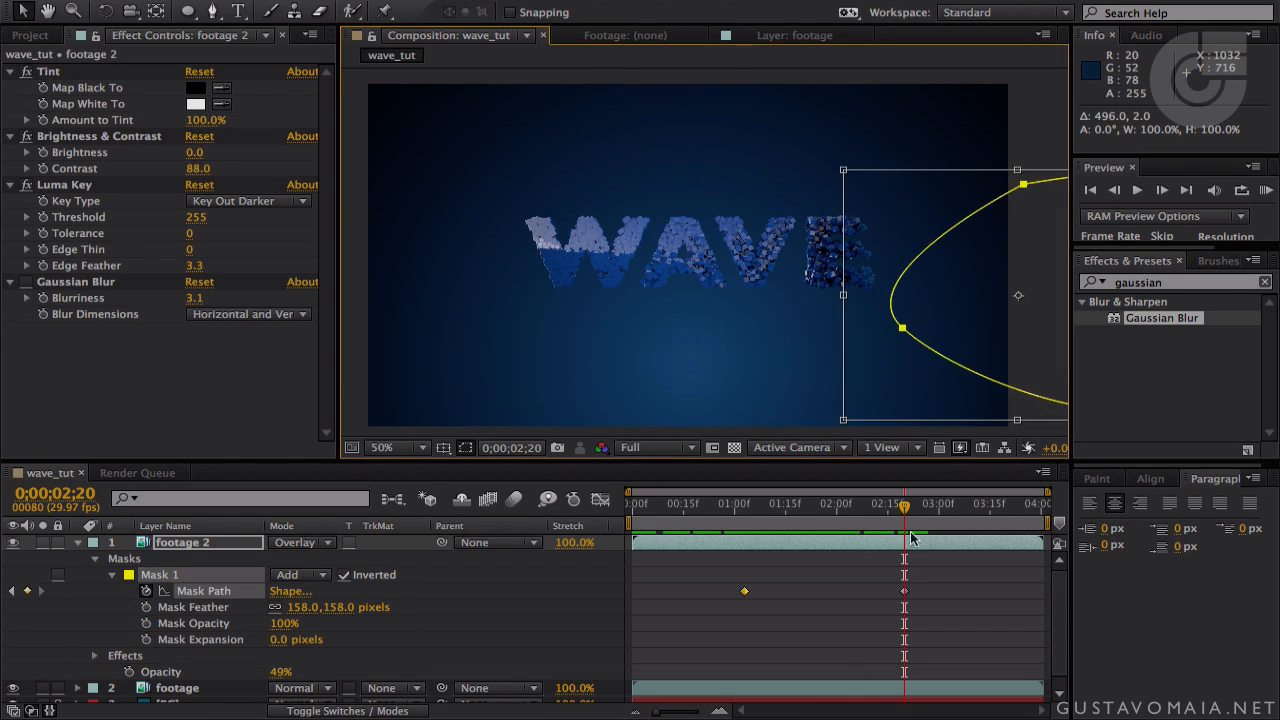
# - Retime Mask 1's second Mask Path keyframe to 0;00;02;00, checking the mask against the dissolving letters
pyautogui.moveTo(907, 515)
pyautogui.mouseDown()
pyautogui.moveTo(856, 530)
pyautogui.moveTo(910, 530)
pyautogui.mouseUp()
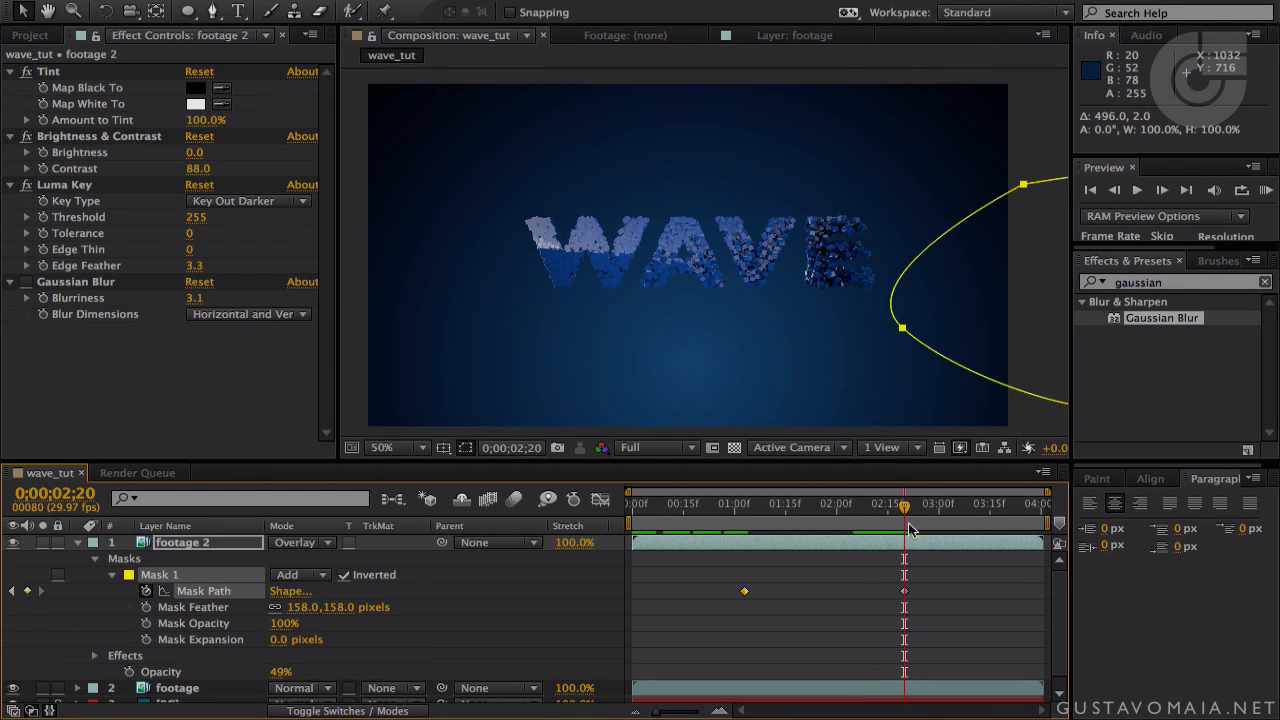
pyautogui.moveTo(906, 589); pyautogui.dragTo(877, 592)
pyautogui.moveTo(908, 514); pyautogui.dragTo(846, 505)
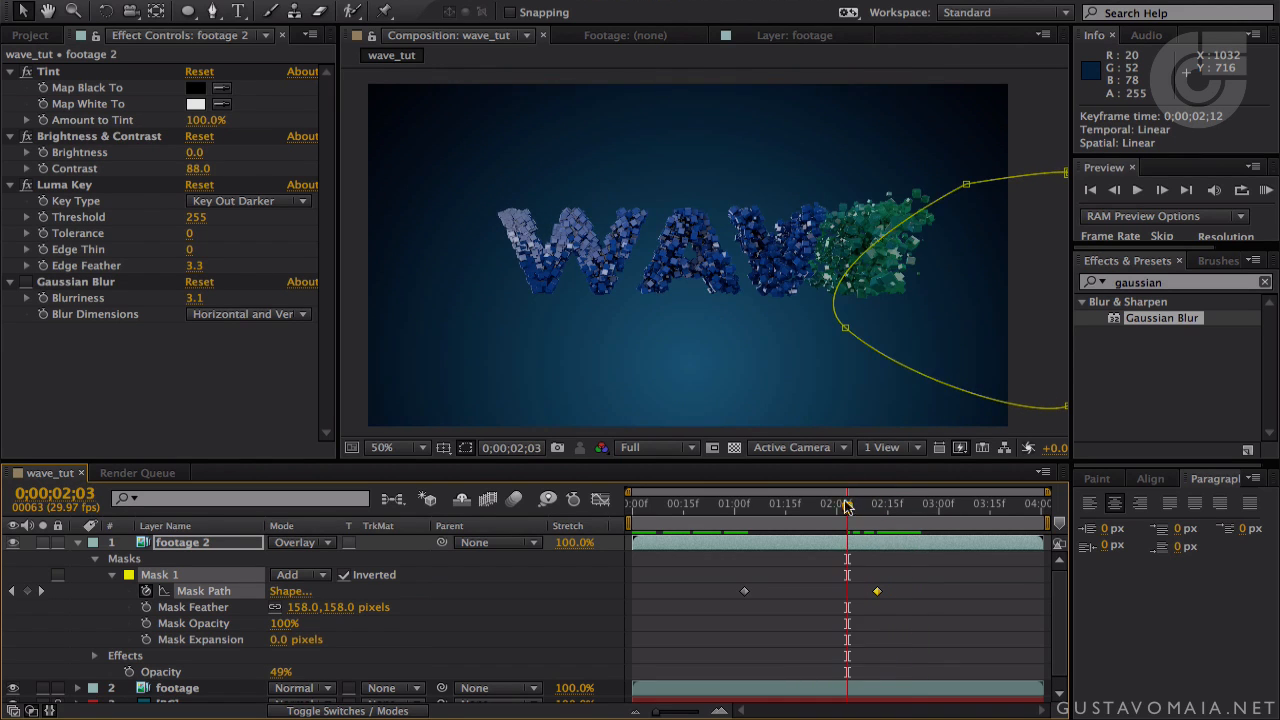
pyautogui.moveTo(876, 594); pyautogui.dragTo(836, 596)
pyautogui.moveTo(850, 510); pyautogui.dragTo(840, 512)
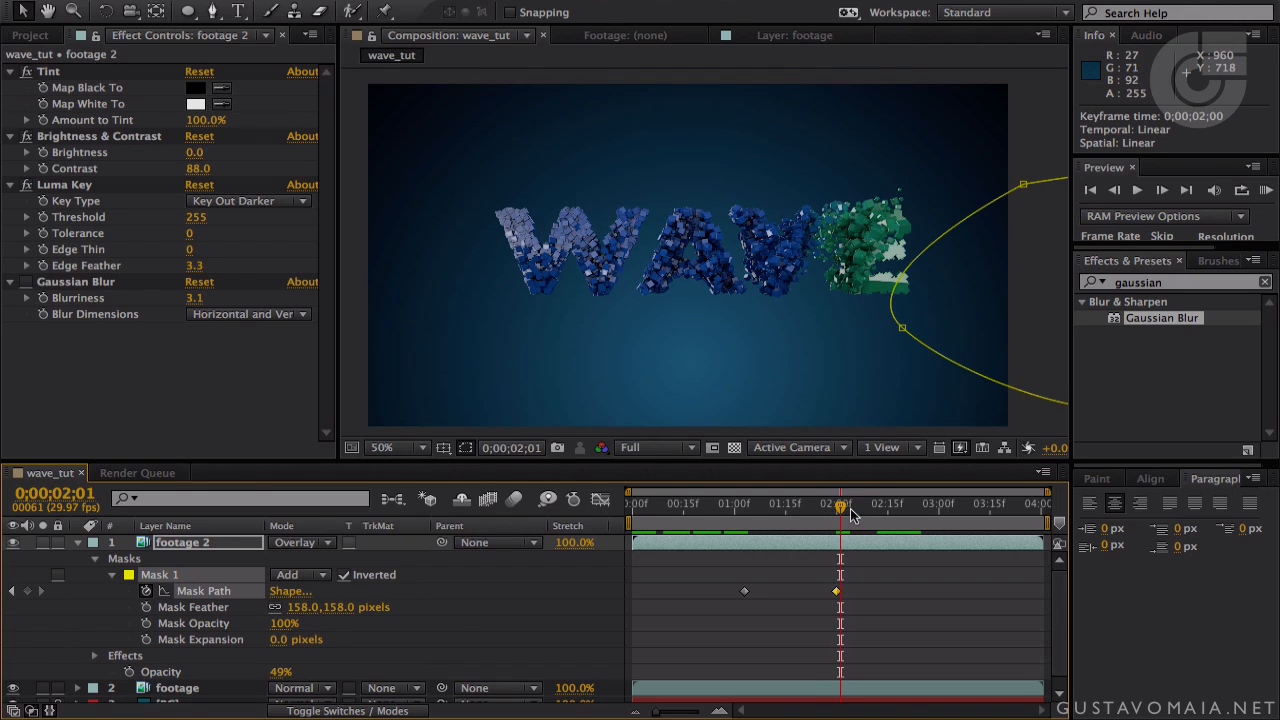
pyautogui.click(837, 508)
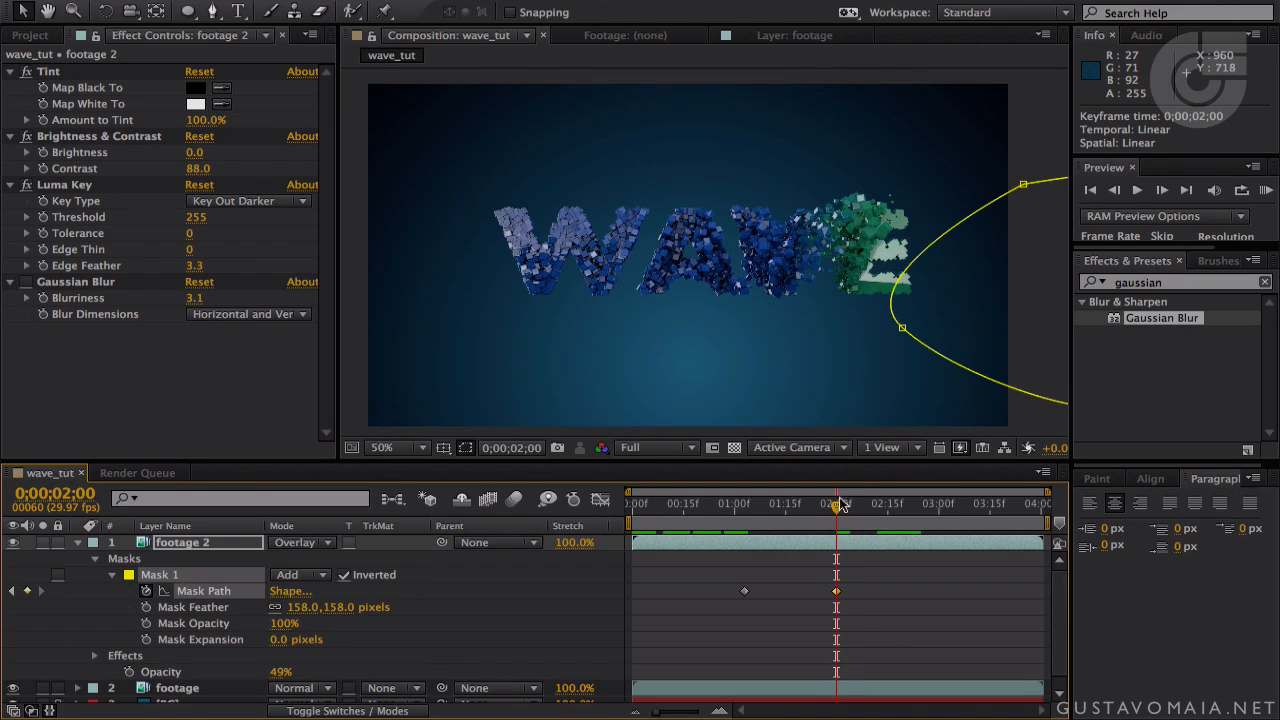
# - At 0;00;02;00, shift Mask 1 about 66 pixels farther right and compare the letter E with footage 2 shown and hidden
pyautogui.click(913, 261)
pyautogui.doubleClick(930, 262)
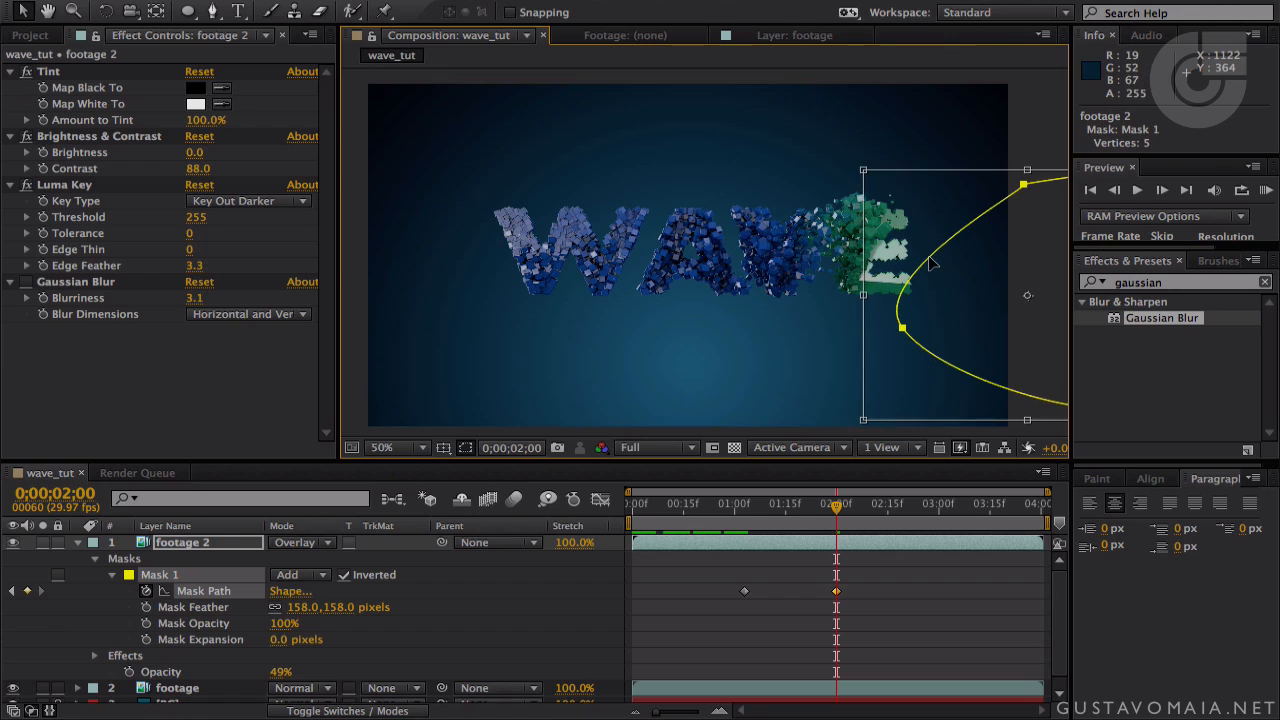
pyautogui.moveTo(928, 261); pyautogui.dragTo(961, 262)
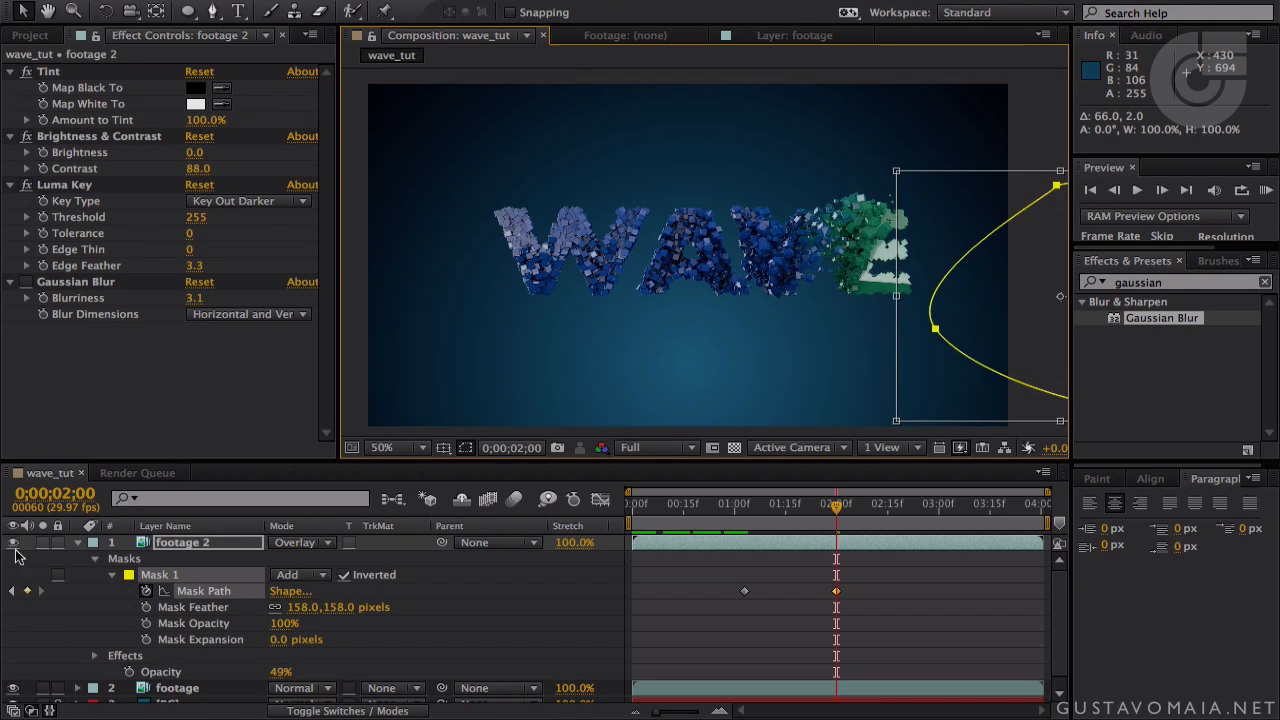
pyautogui.click(13, 543)
pyautogui.click(13, 543)
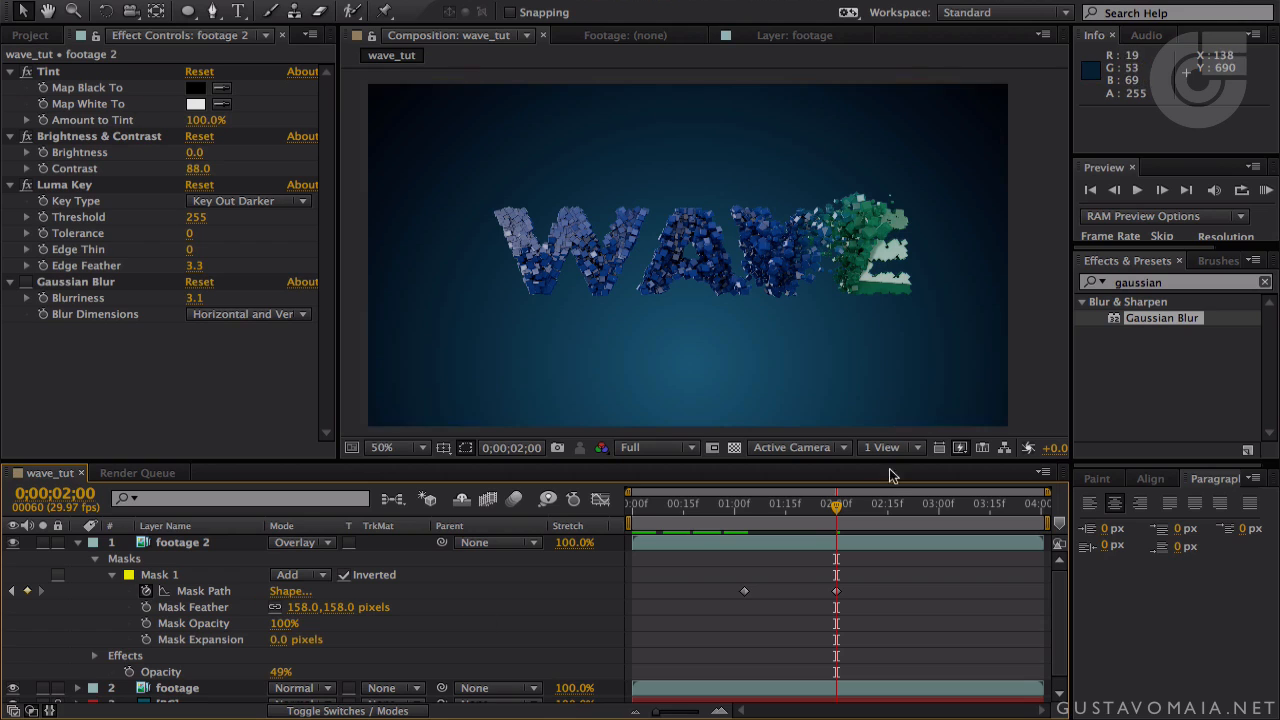
pyautogui.click(13, 543)
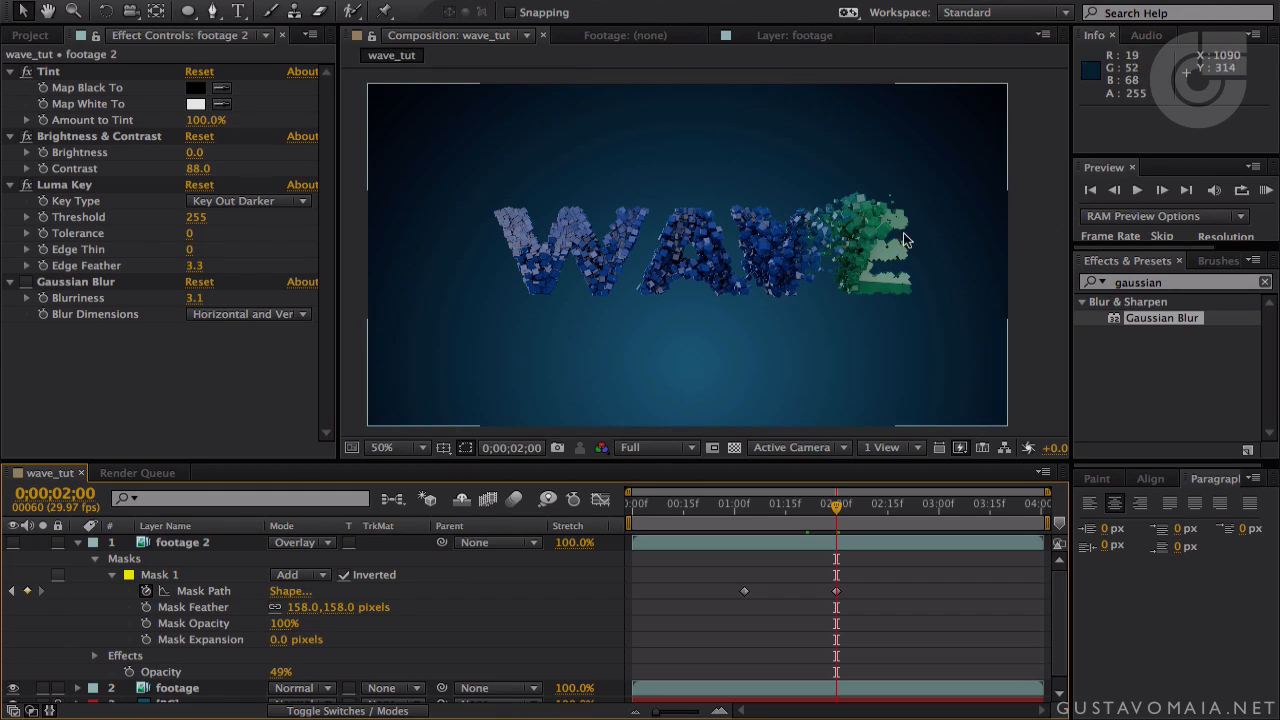
# - Show footage 2 again and set Mask 1's expansion to 229 pixels
pyautogui.click(163, 578)
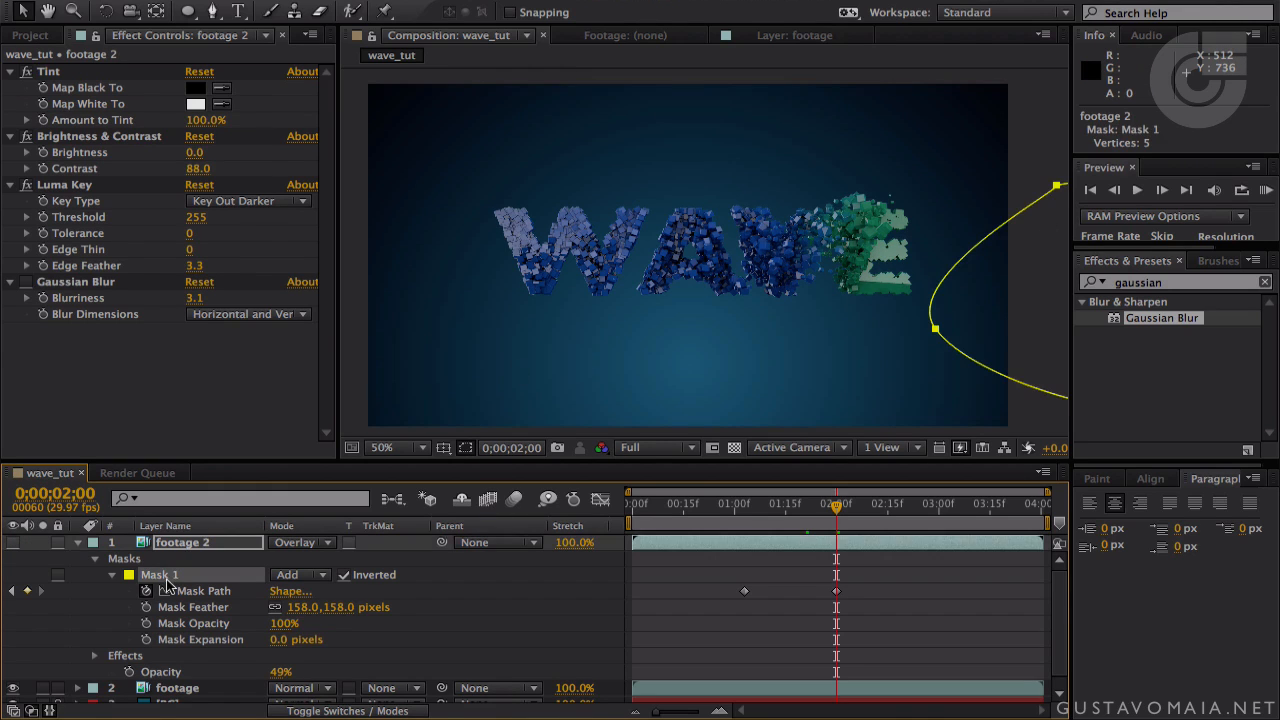
pyautogui.click(13, 543)
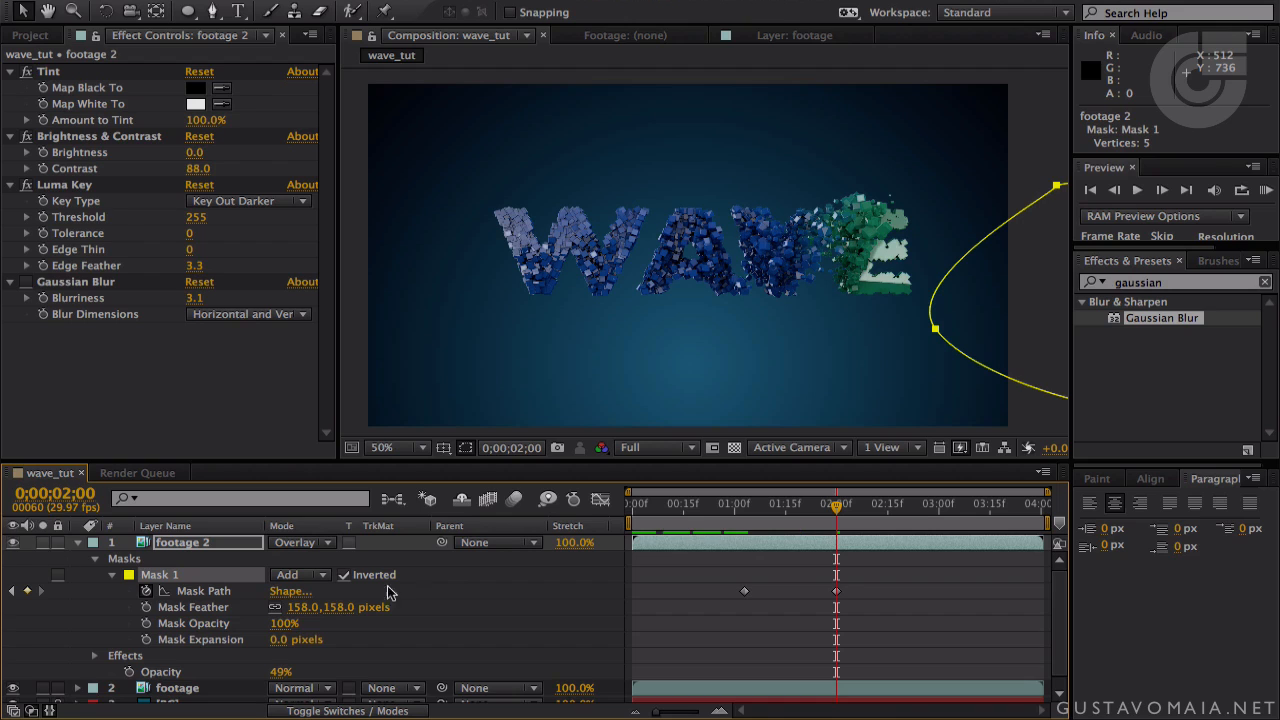
pyautogui.moveTo(277, 639); pyautogui.dragTo(511, 640)
pyautogui.moveTo(388, 646); pyautogui.dragTo(544, 646)
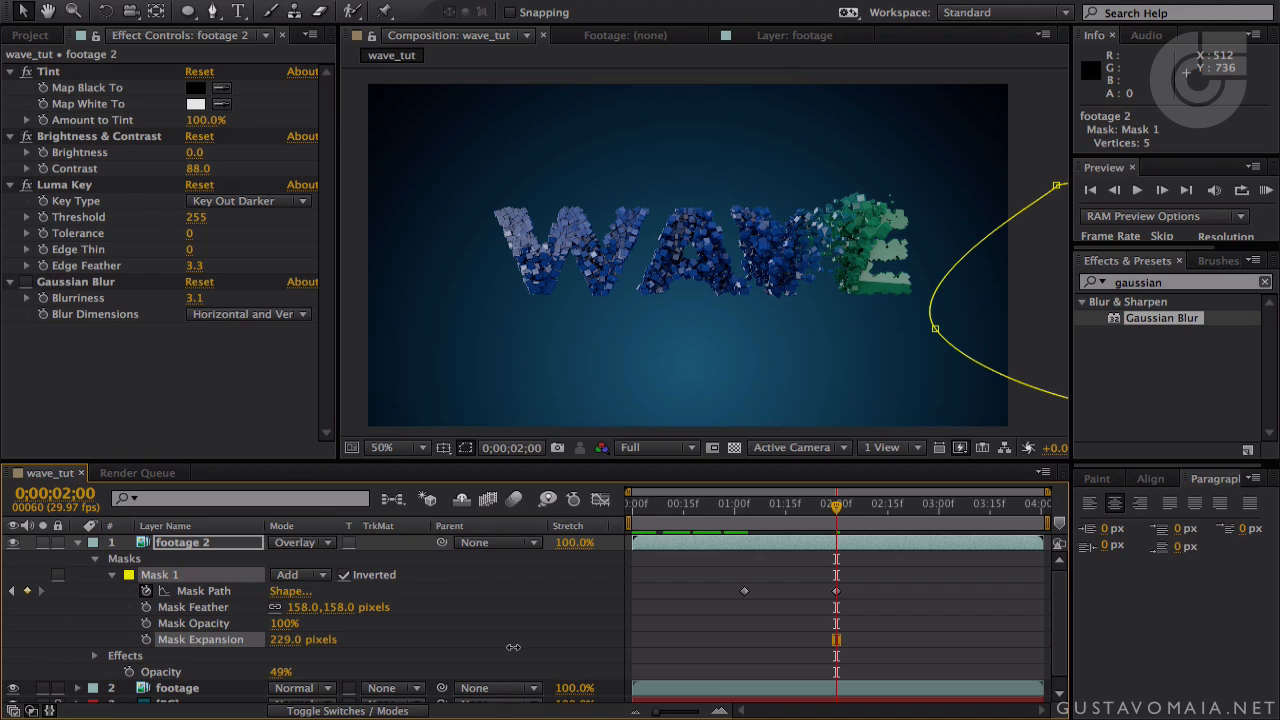
# - Compare the frames around 0;00;01;05, 0;00;01;21 and 0;00;02;07 with footage 2 hidden and shown
pyautogui.click(757, 529)
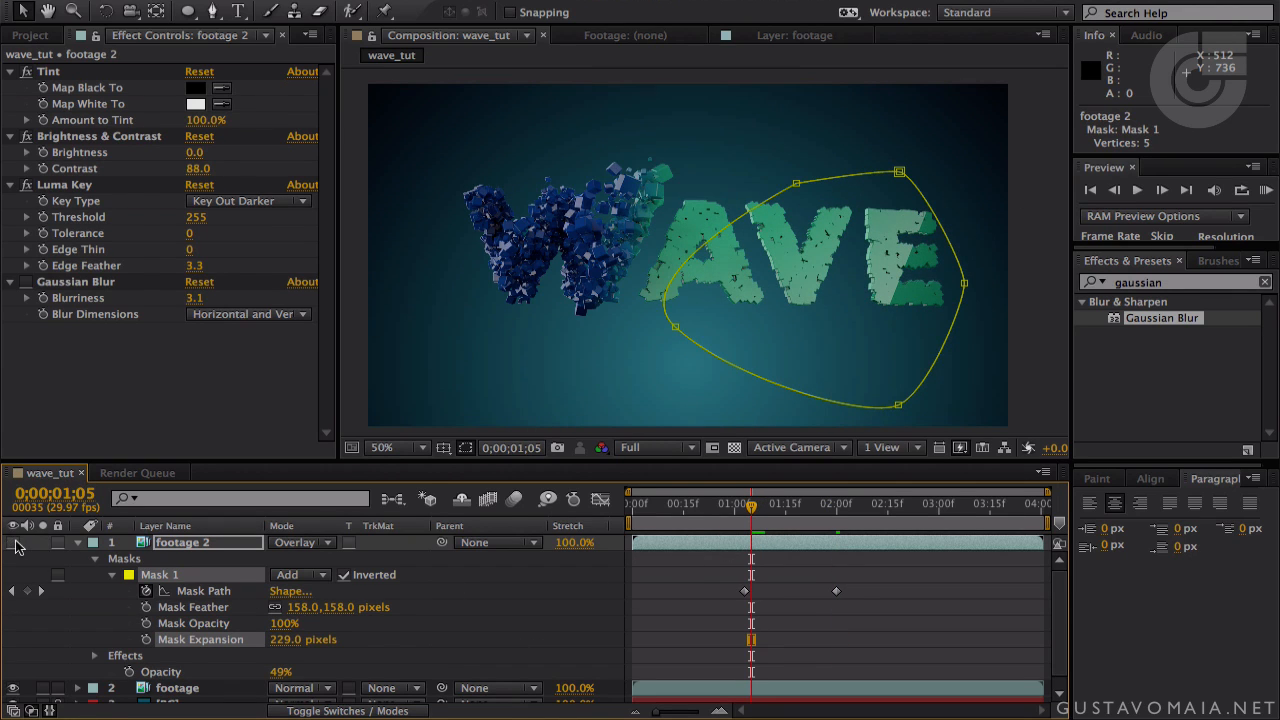
pyautogui.click(13, 543)
pyautogui.moveTo(766, 509); pyautogui.dragTo(855, 512)
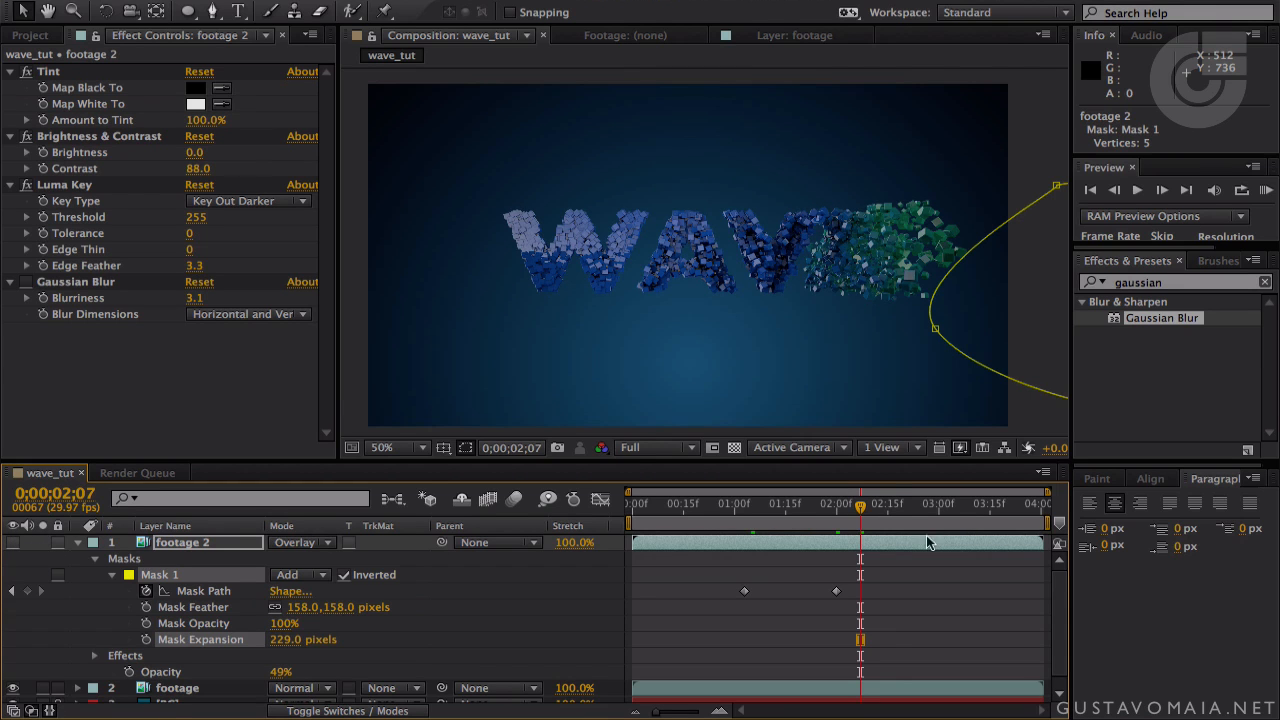
pyautogui.press('space')
pyautogui.moveTo(822, 523); pyautogui.dragTo(806, 521)
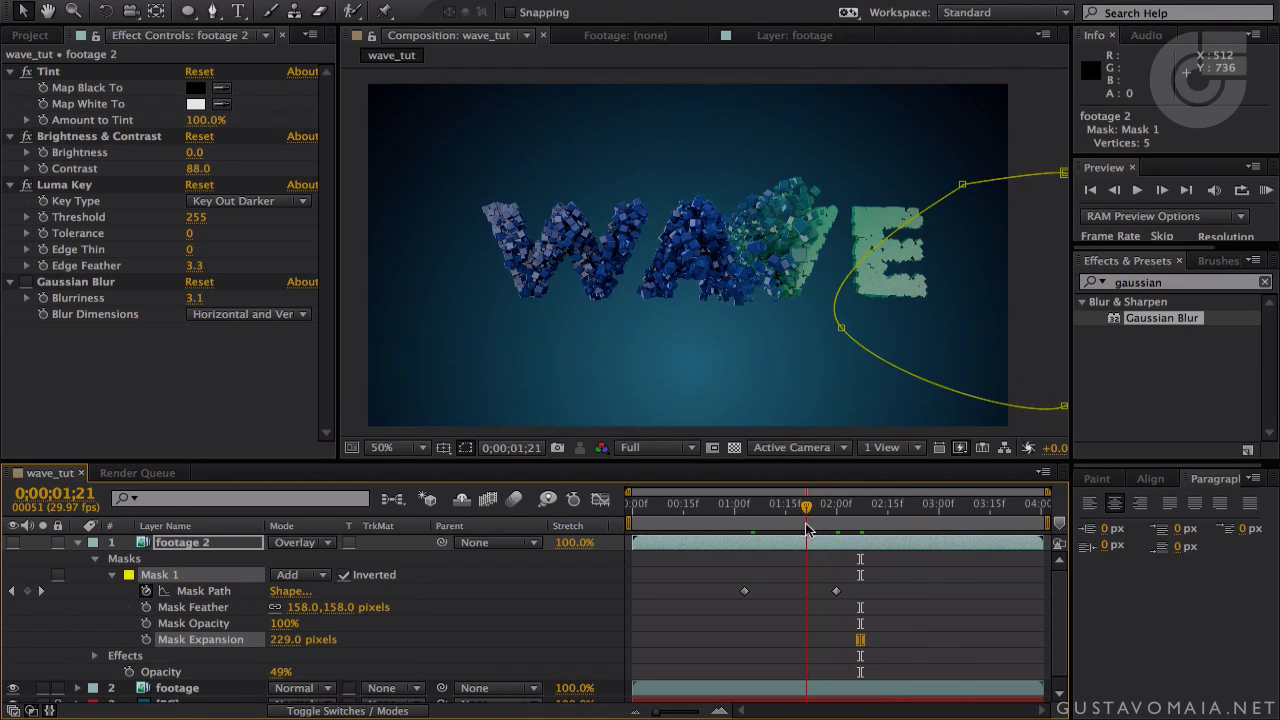
pyautogui.click(13, 542)
# - Solo footage 2, lower its Luma Key threshold to 30 and inspect the keyed highlights up to 0;00;03;15
pyautogui.click(42, 543)
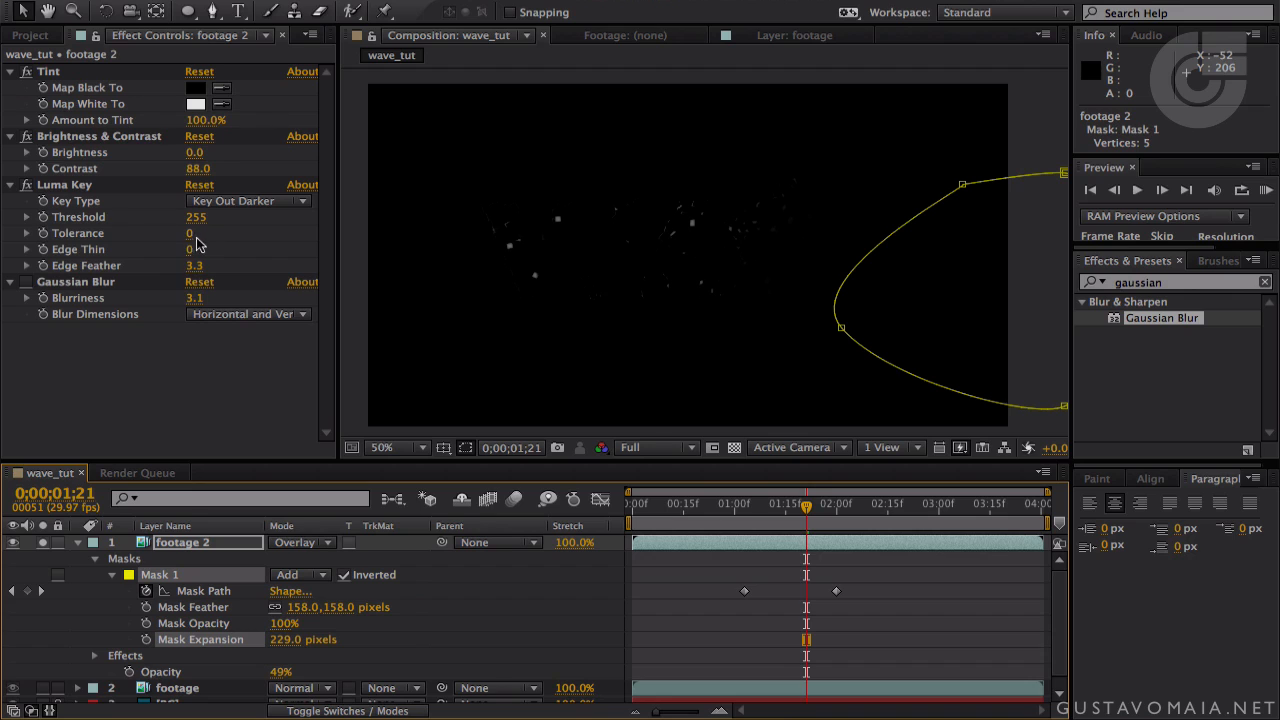
pyautogui.moveTo(197, 228); pyautogui.dragTo(239, 221)
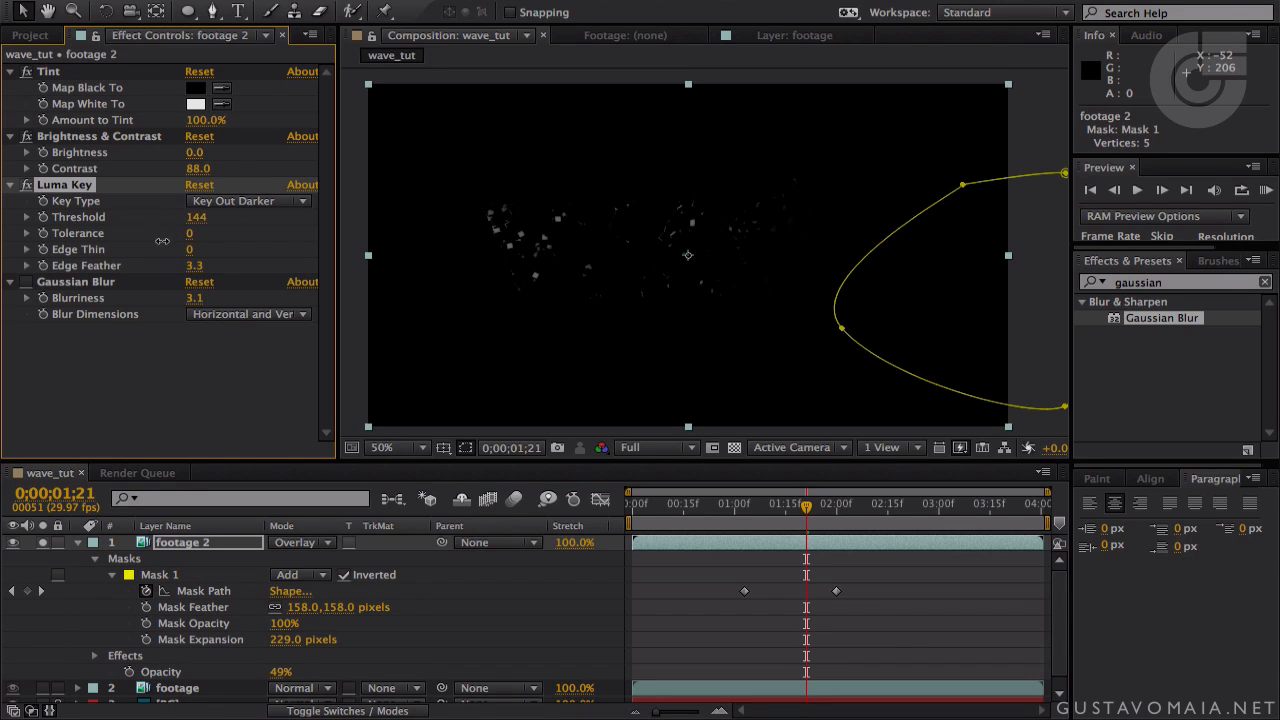
pyautogui.moveTo(83, 263); pyautogui.dragTo(72, 264)
pyautogui.moveTo(812, 511); pyautogui.dragTo(990, 541)
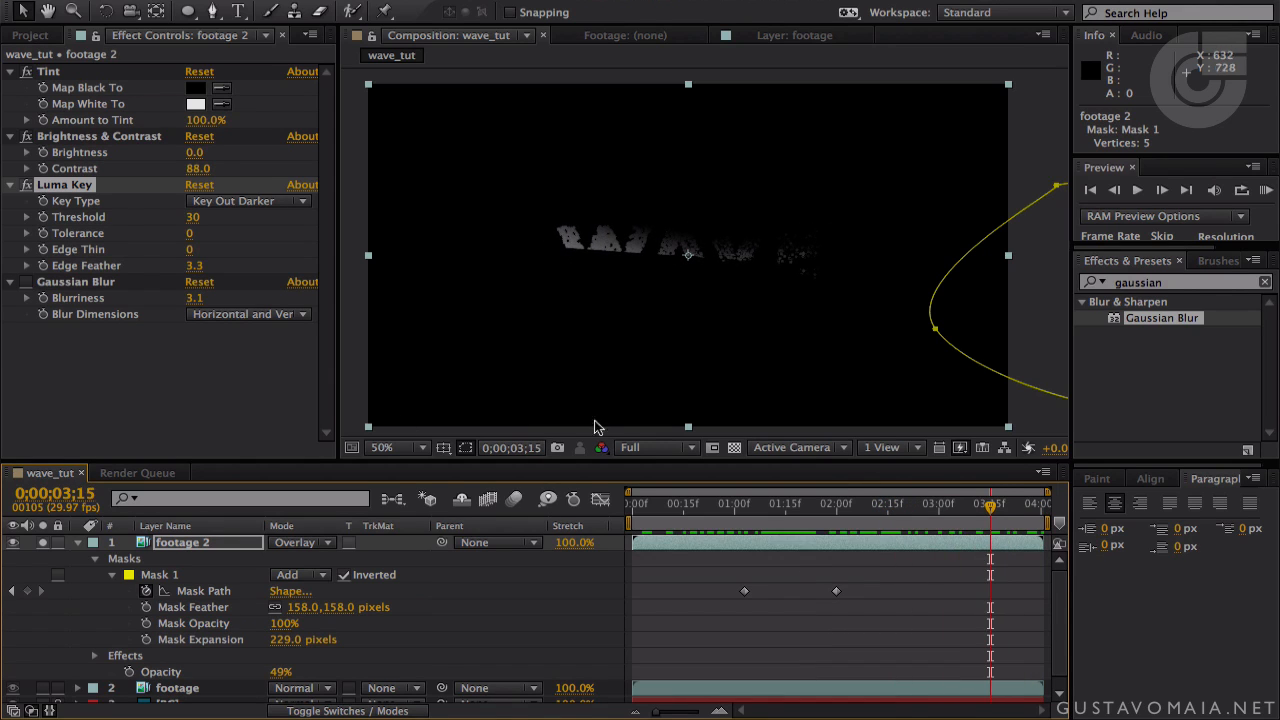
# - Unsolo footage 2 and run a RAM preview of the full composition from the first frame
pyautogui.click(42, 542)
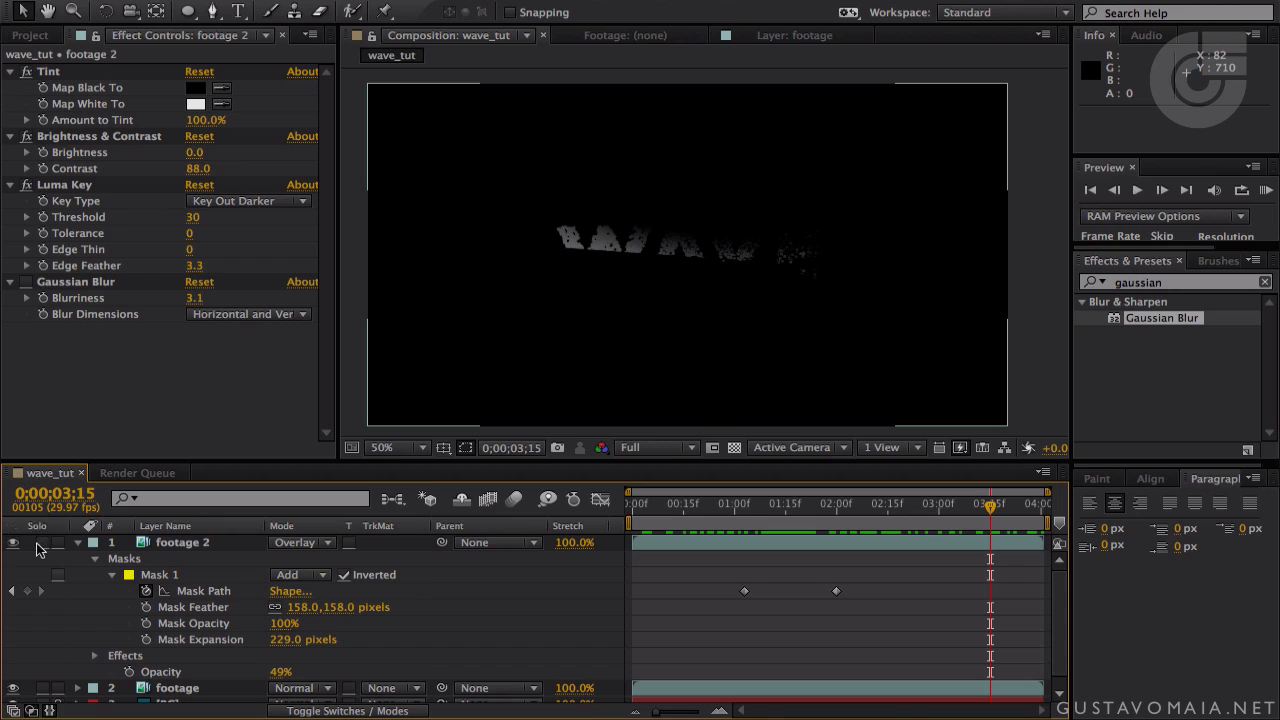
pyautogui.moveTo(990, 512); pyautogui.dragTo(630, 515)
pyautogui.click(1266, 190)
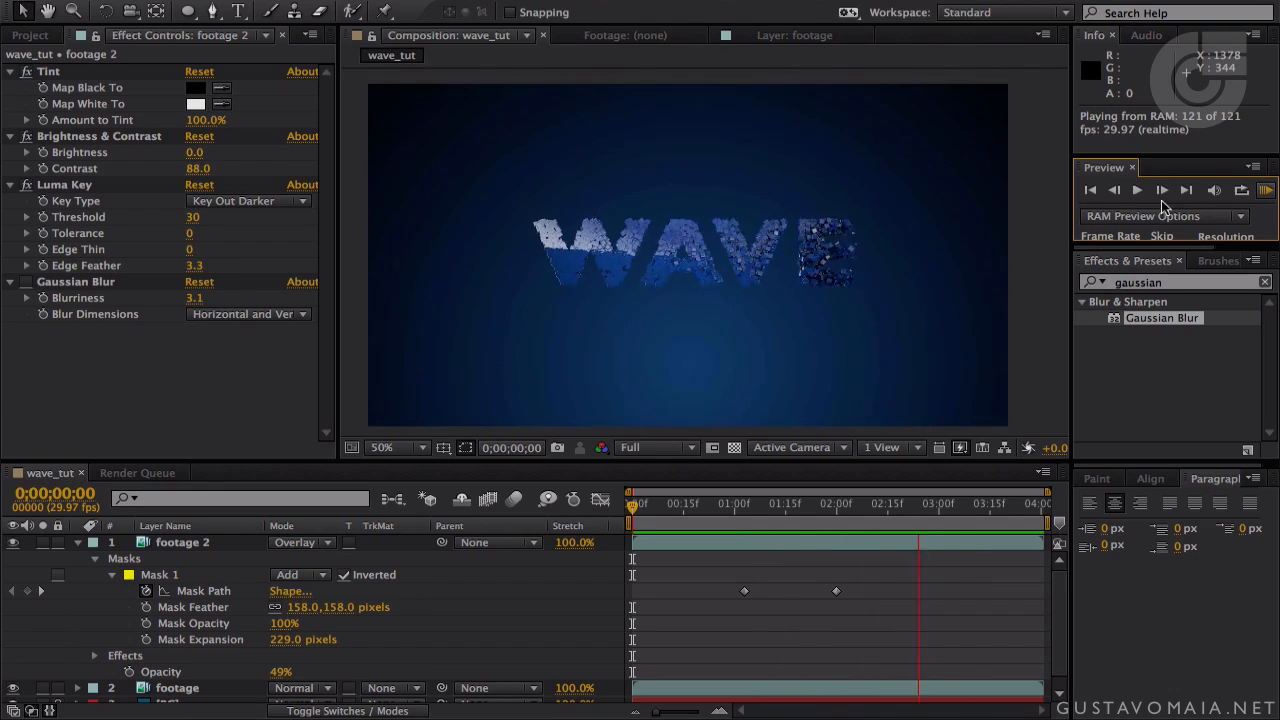
pyautogui.press('space')
# - Duplicate the footage 2 layer and solo the duplicate
pyautogui.click(162, 548)
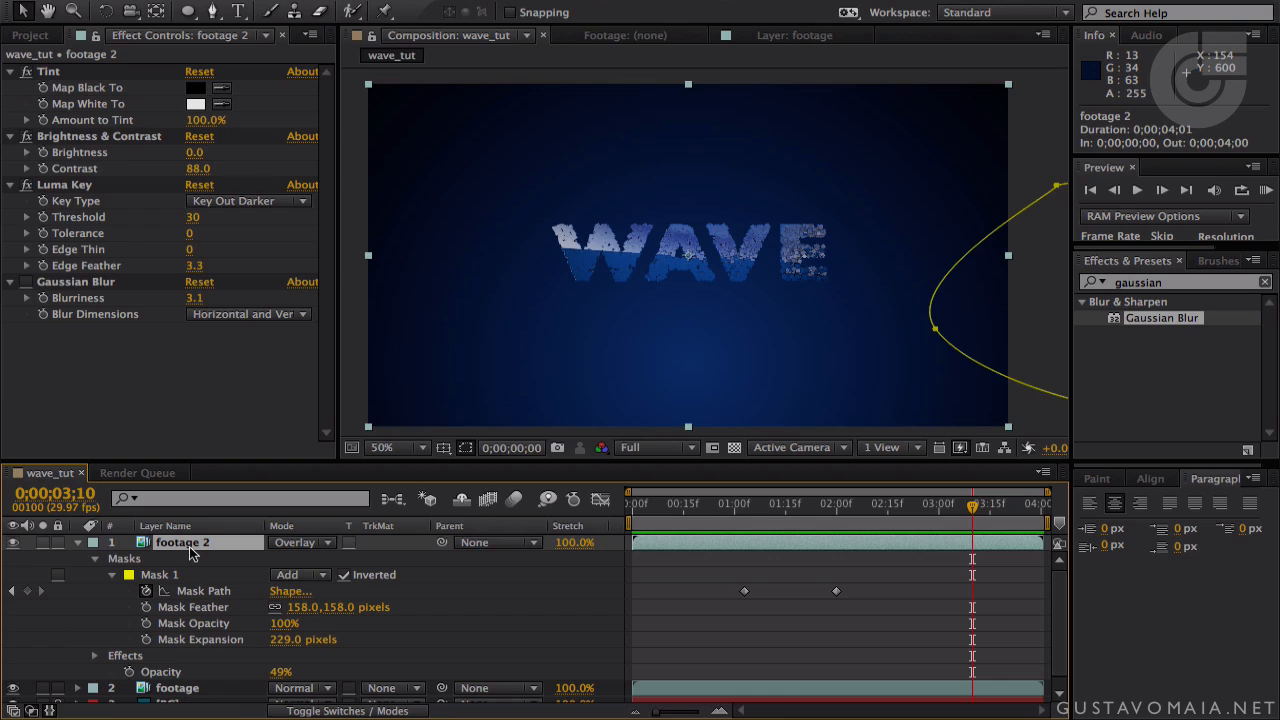
pyautogui.hotkey('ctrl', 'd')
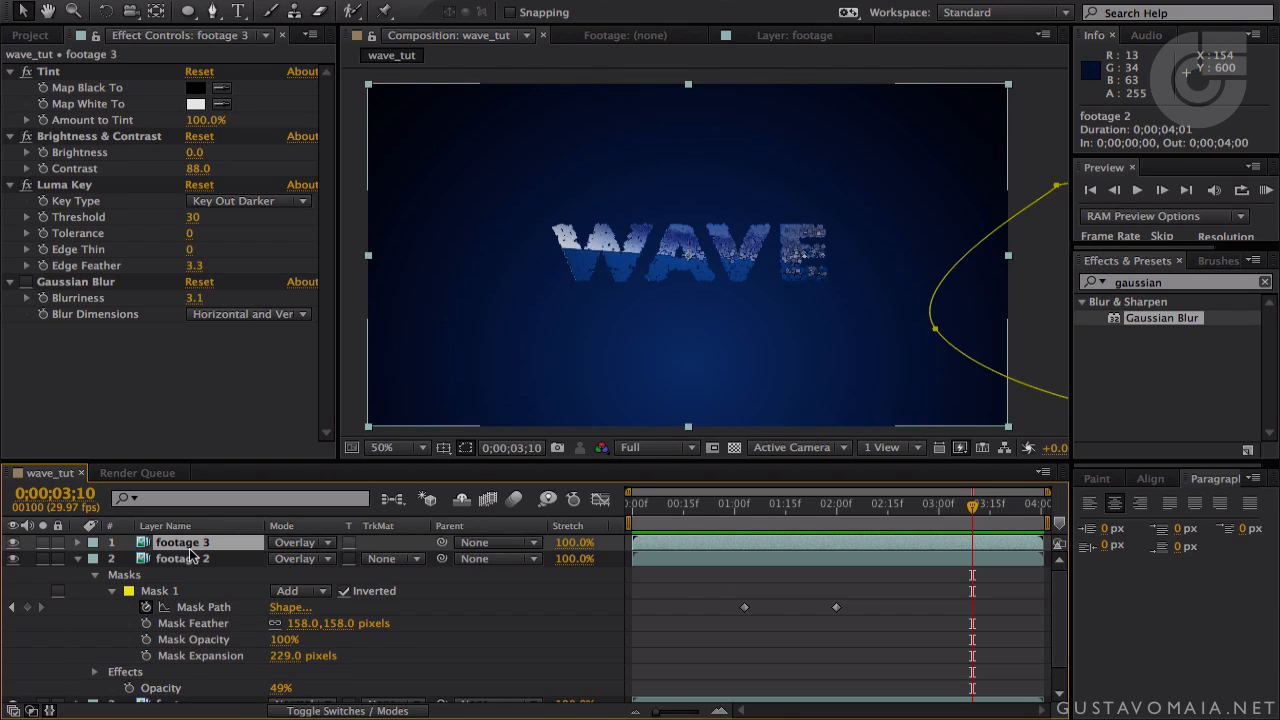
pyautogui.click(43, 543)
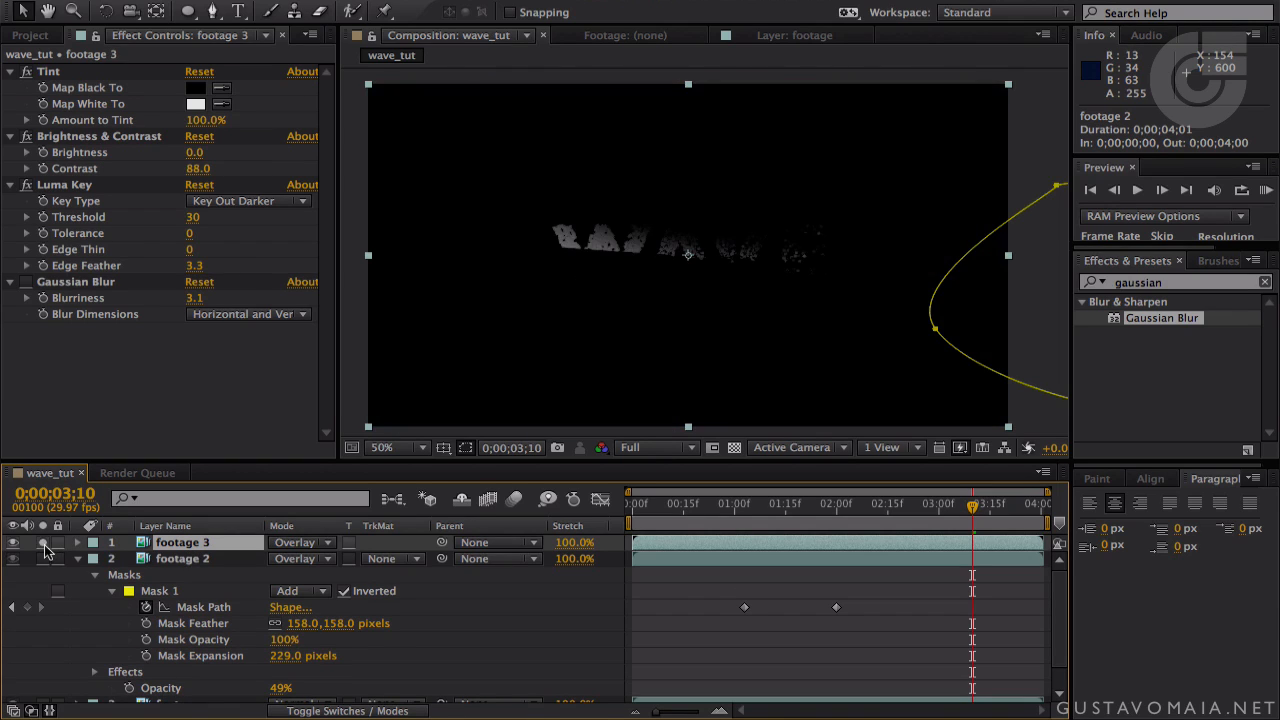
# - Go back to frame 0;00;00;01 and set the mode of footage 3's Mask 1 to None
pyautogui.moveTo(945, 525); pyautogui.dragTo(634, 530)
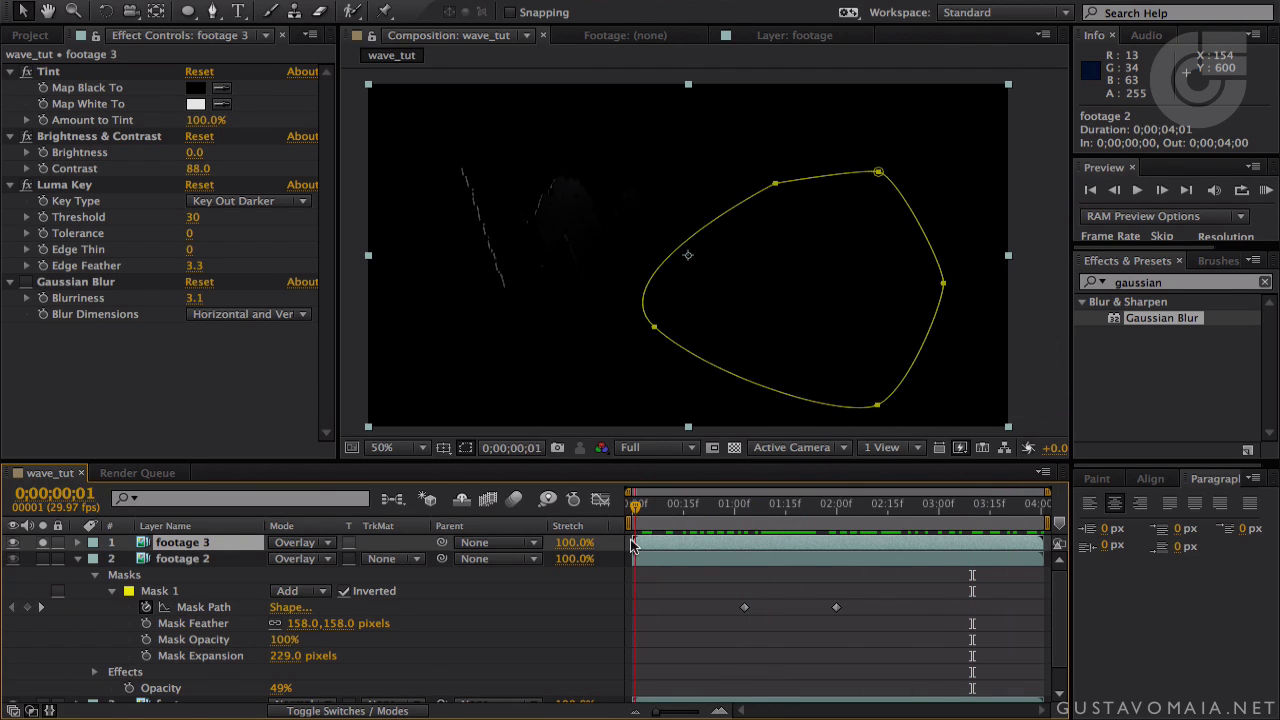
pyautogui.click(79, 543)
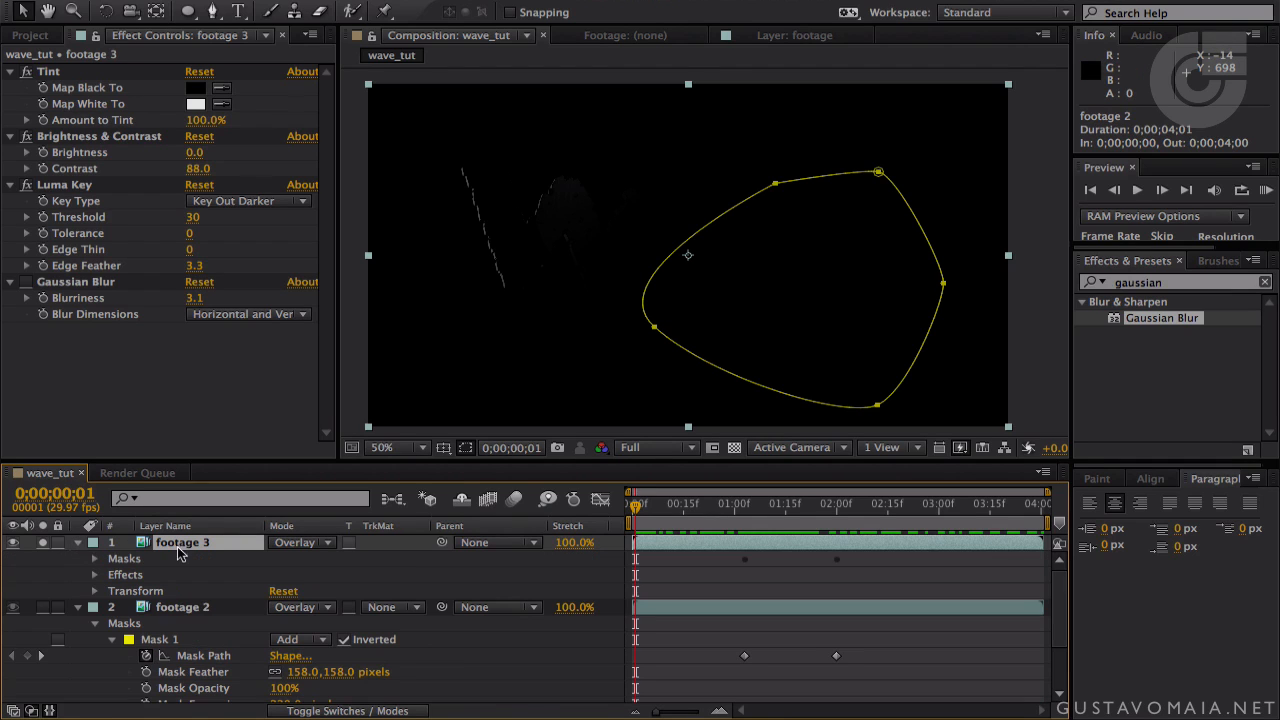
pyautogui.click(95, 559)
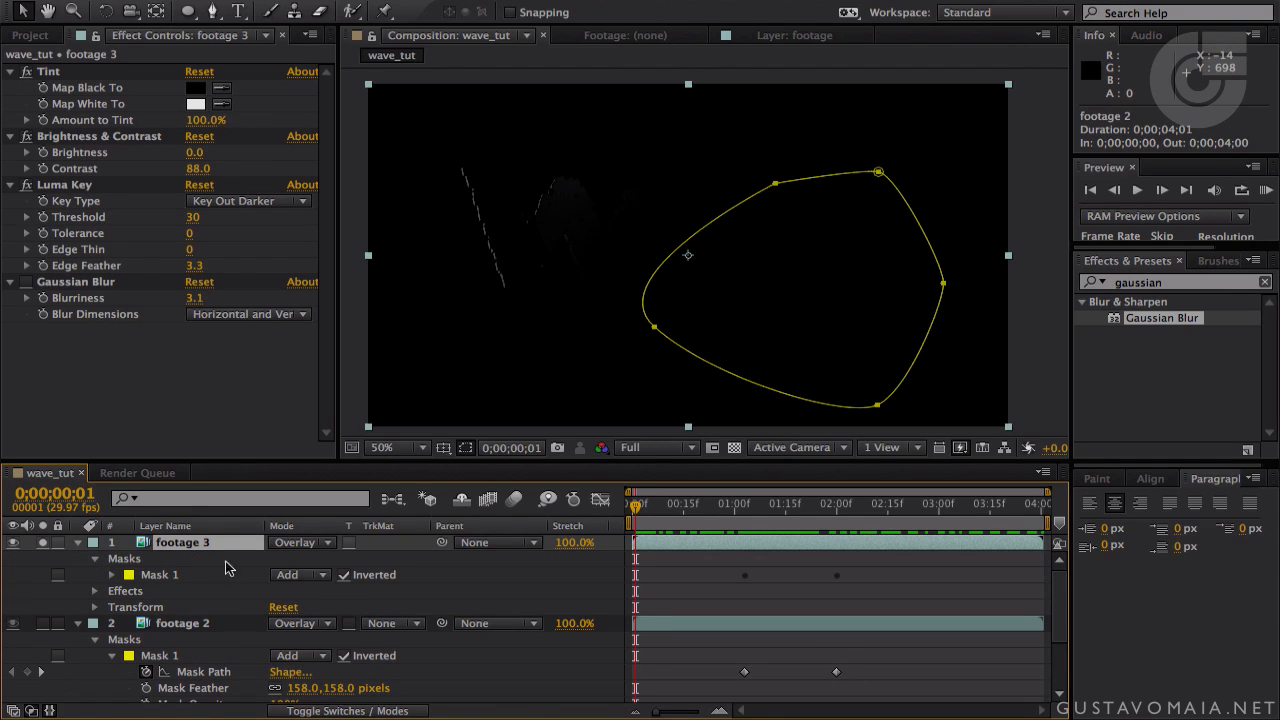
pyautogui.click(161, 575)
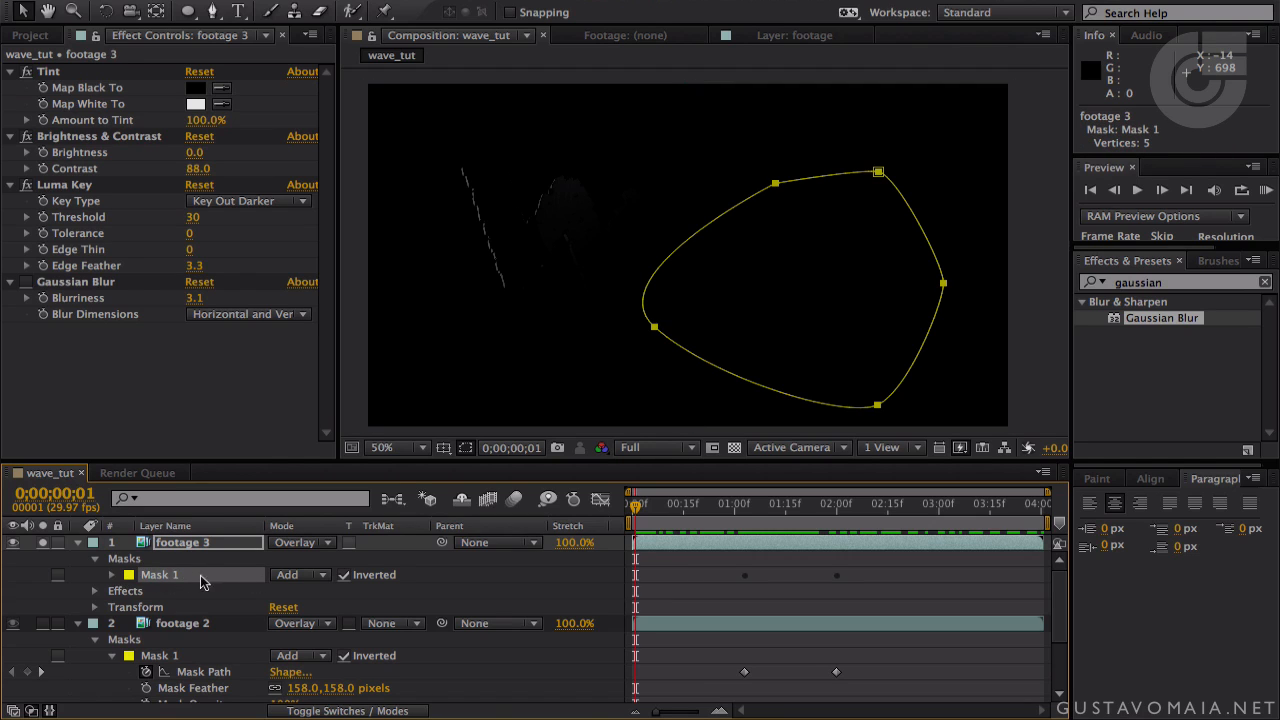
pyautogui.click(270, 576)
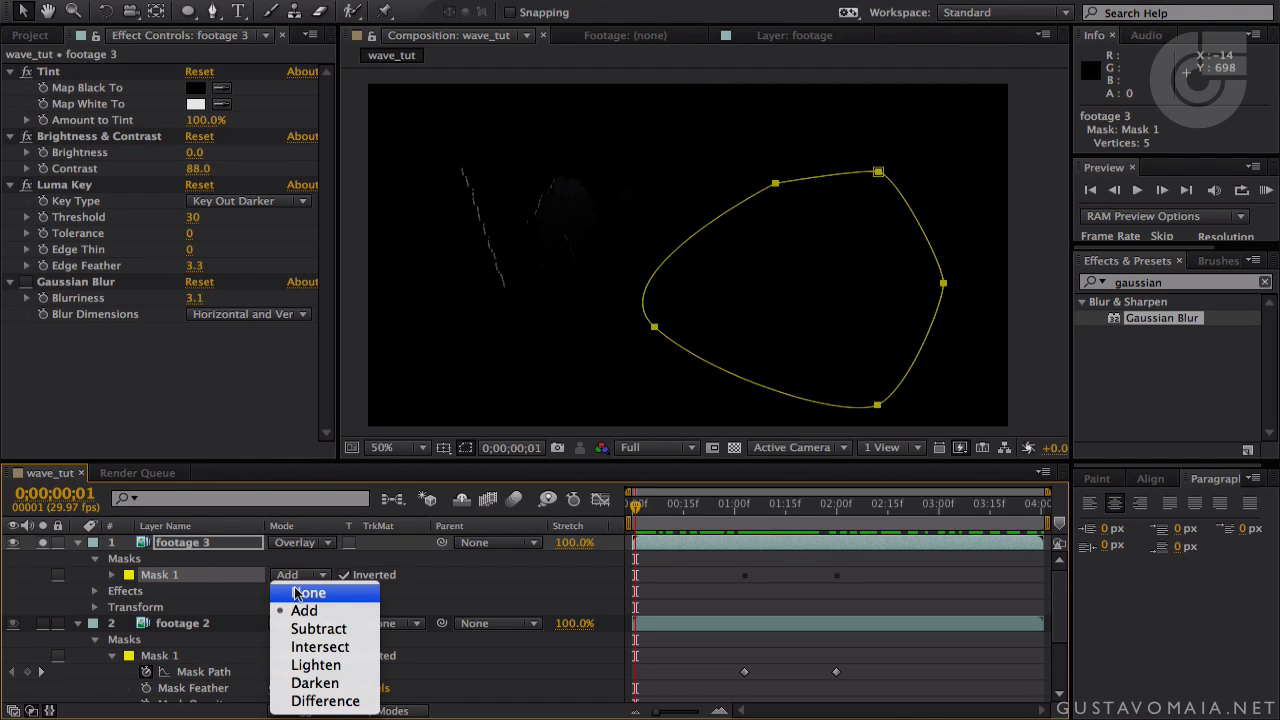
pyautogui.click(296, 594)
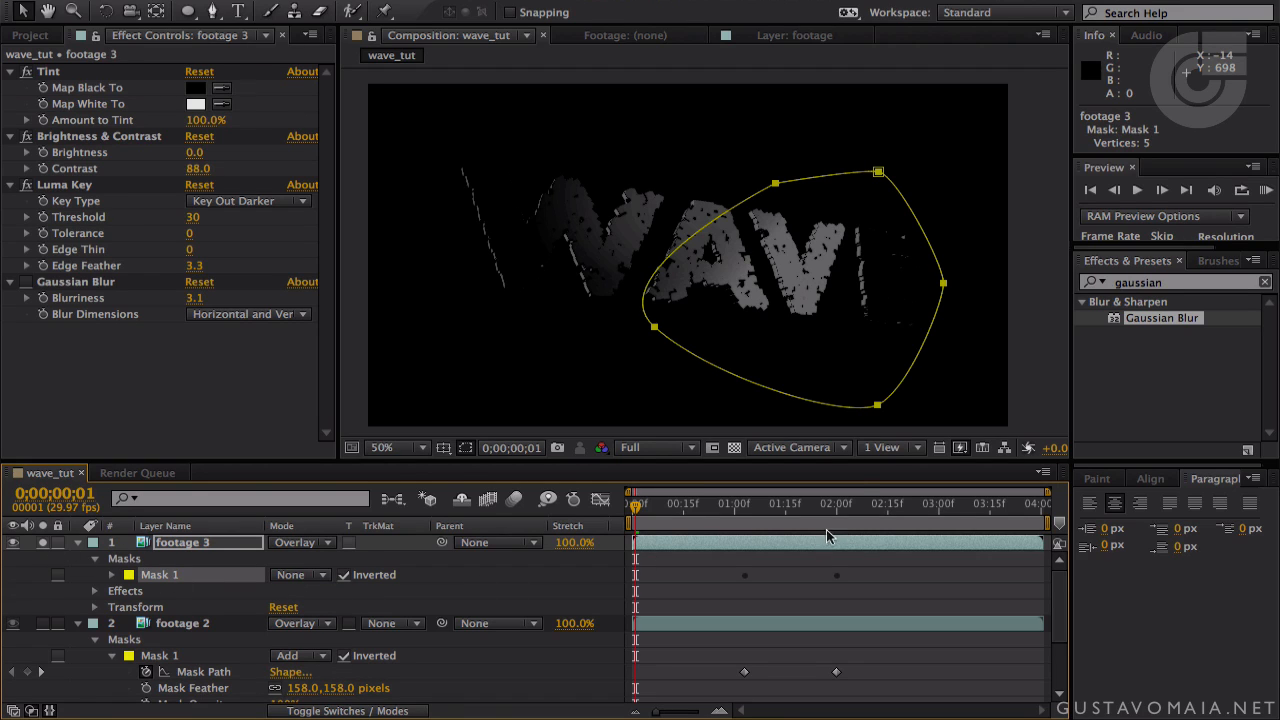
# - Scale the footage 3 layer up to 246%
pyautogui.click(165, 548)
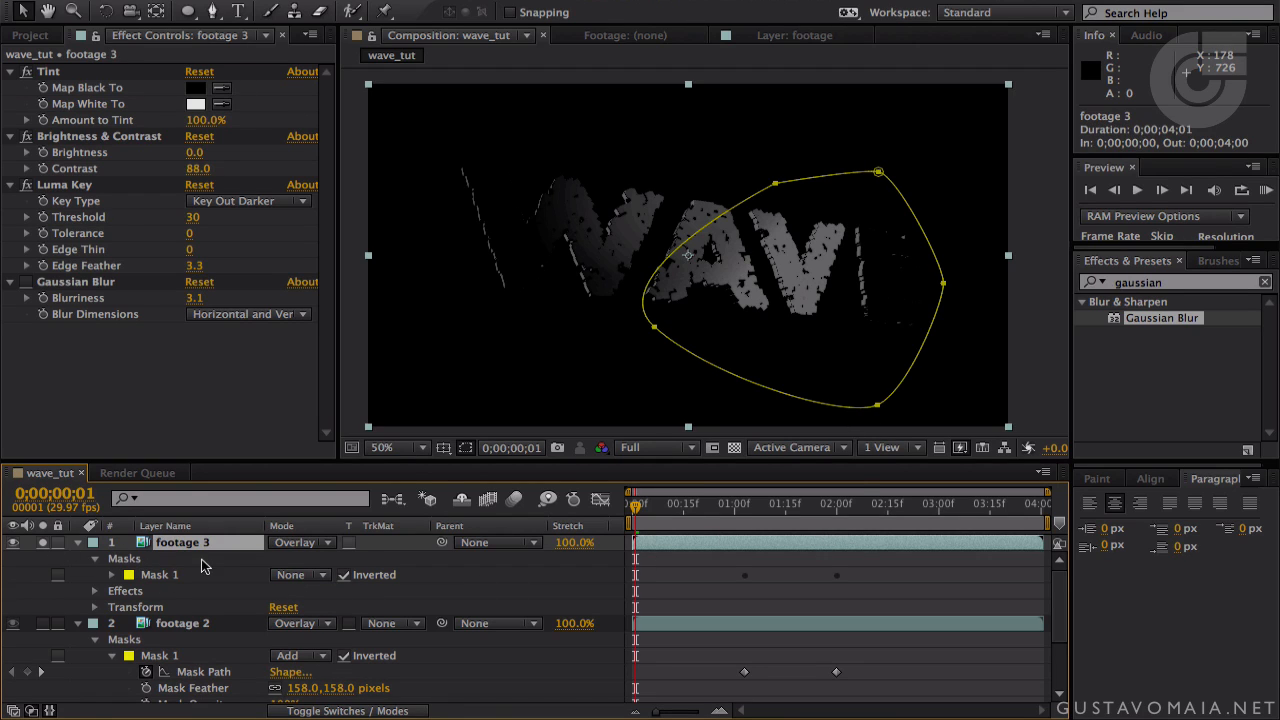
pyautogui.press('s')
pyautogui.moveTo(298, 559); pyautogui.dragTo(437, 556)
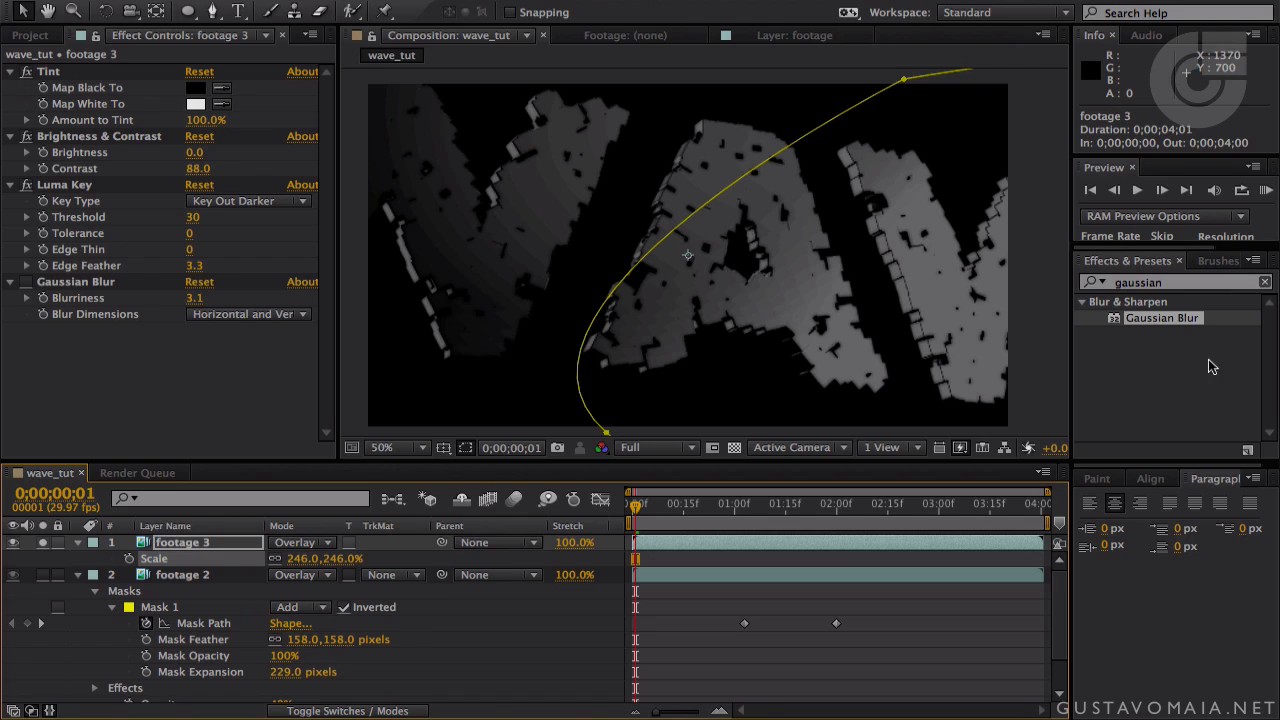
# - Enable the Gaussian Blur effect on footage 3 and raise its blurriness to 103.1
pyautogui.click(1174, 288)
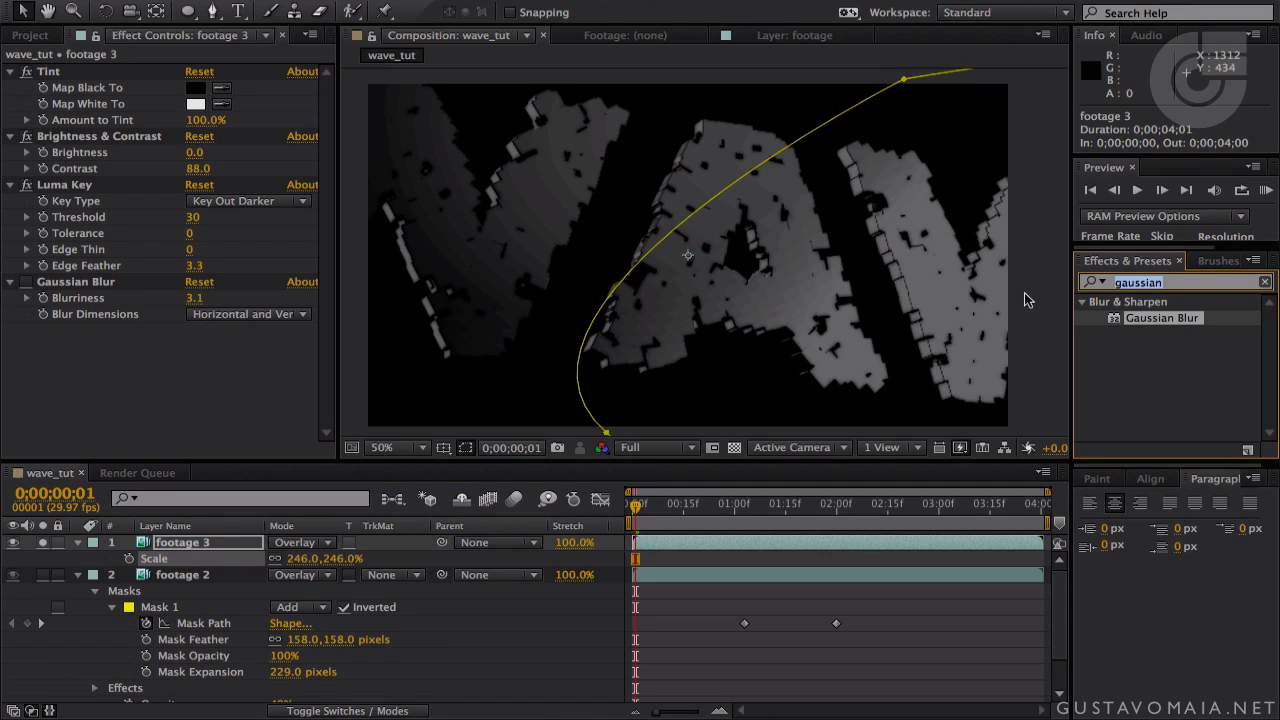
pyautogui.click(97, 287)
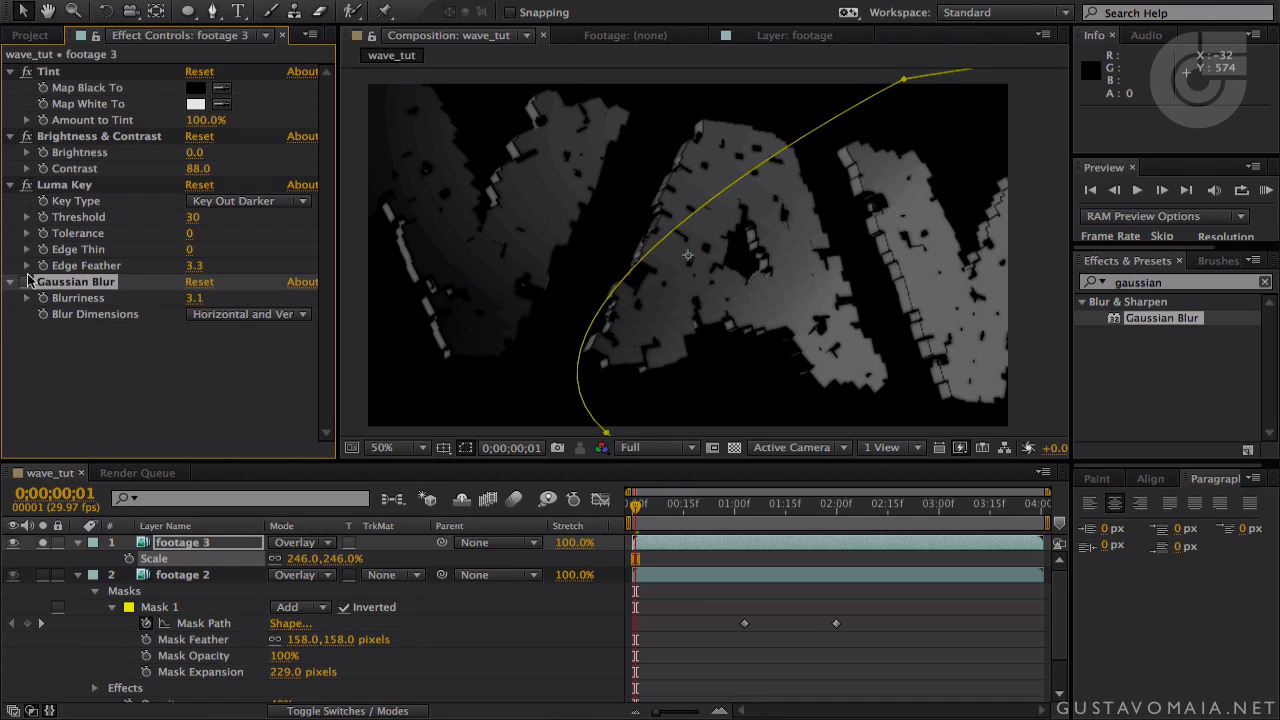
pyautogui.click(182, 576)
pyautogui.click(181, 543)
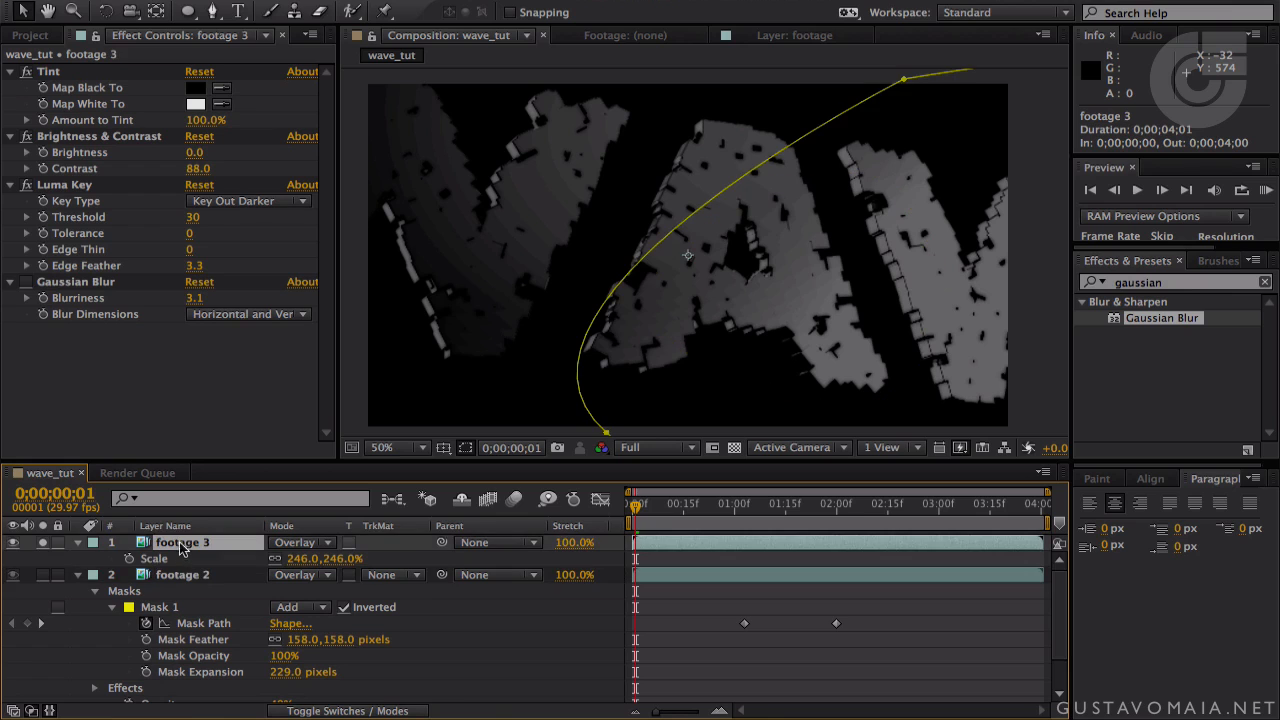
pyautogui.click(26, 282)
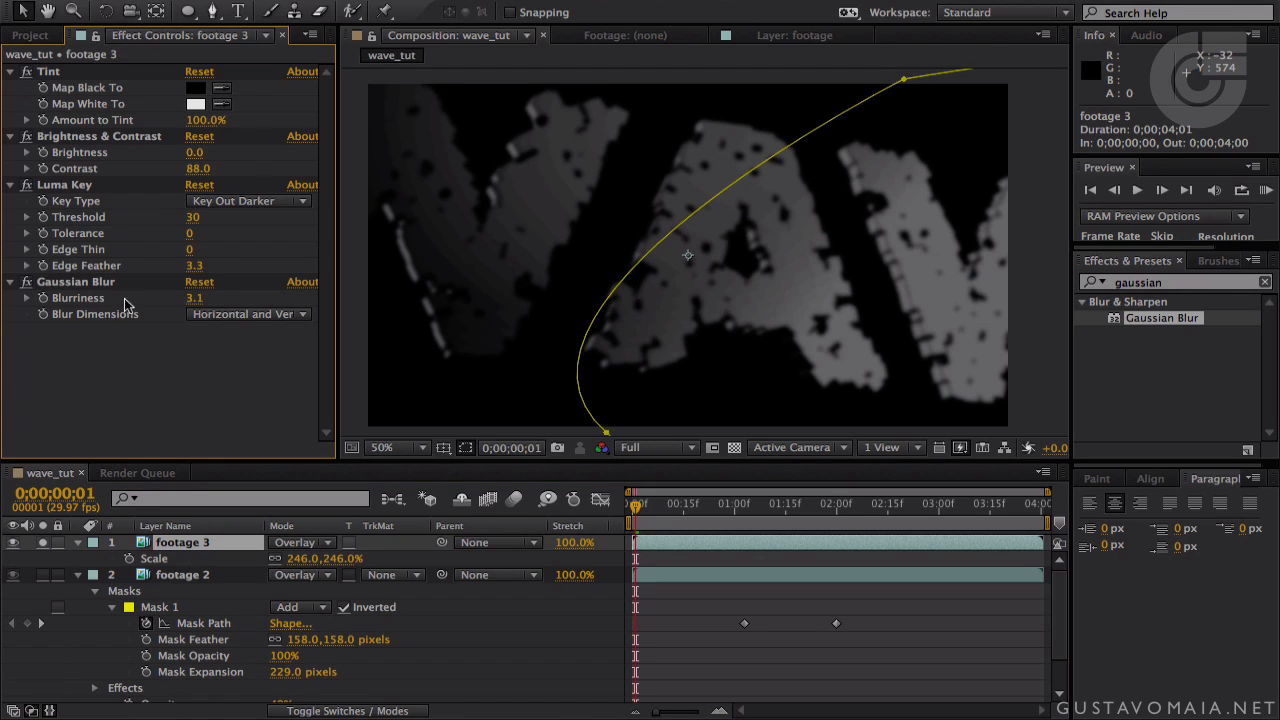
pyautogui.moveTo(194, 298); pyautogui.dragTo(809, 323)
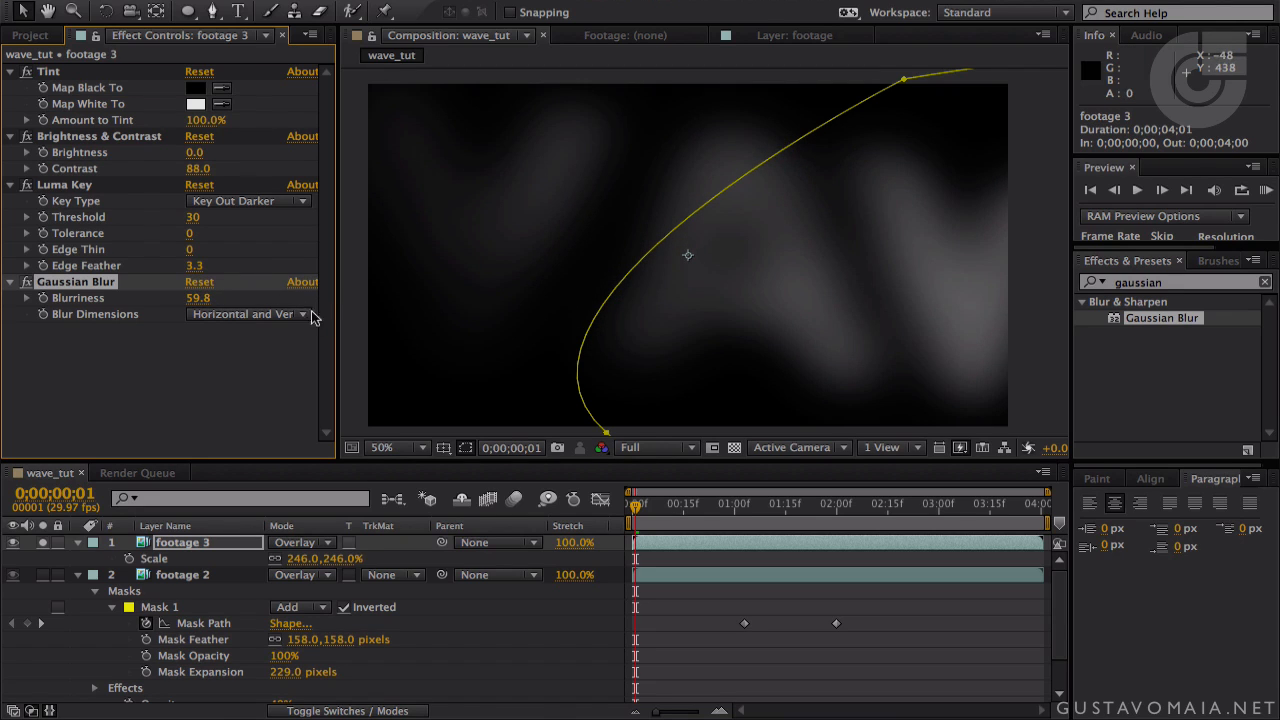
pyautogui.moveTo(198, 298); pyautogui.dragTo(825, 290)
# - Scrub through the blurred footage 3 to the last frame, return to 0;00;01;04 and unsolo the layer
pyautogui.moveTo(668, 323); pyautogui.dragTo(692, 425)
pyautogui.moveTo(640, 513); pyautogui.dragTo(1058, 515)
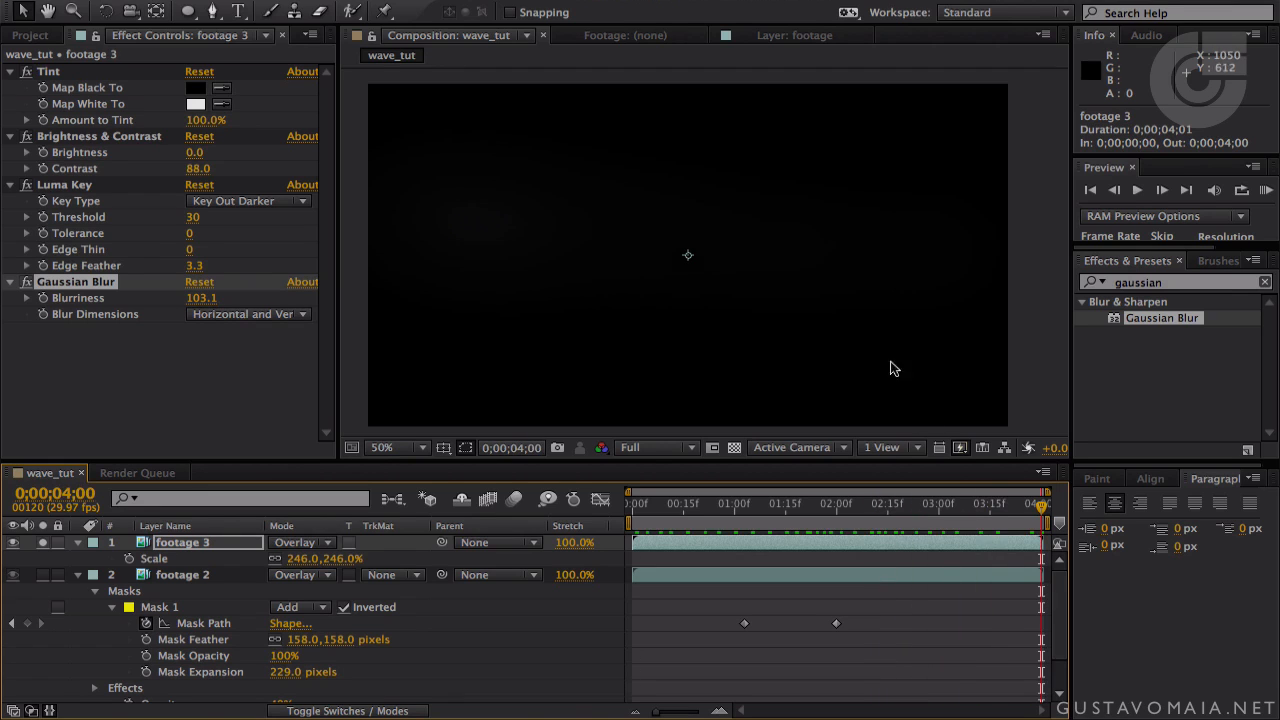
pyautogui.scroll(-4, 890, 355)
pyautogui.moveTo(1010, 514); pyautogui.dragTo(748, 514)
pyautogui.click(42, 542)
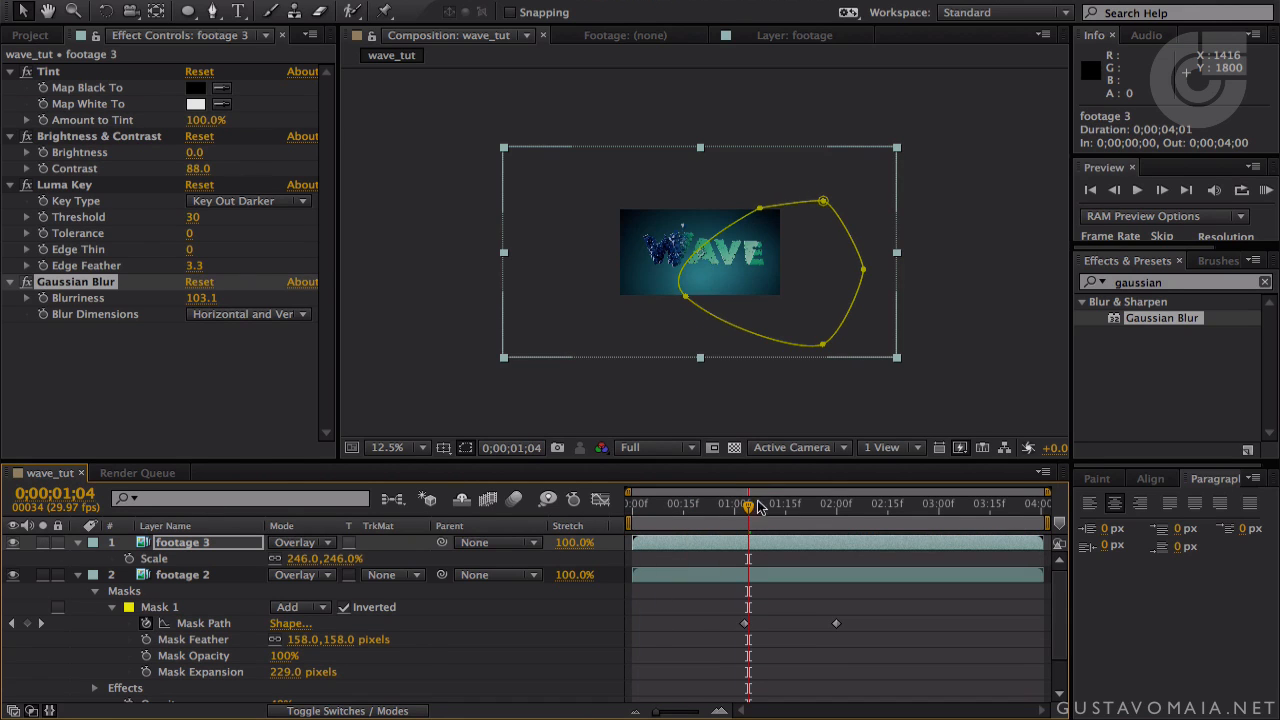
pyautogui.scroll(4, 800, 307)
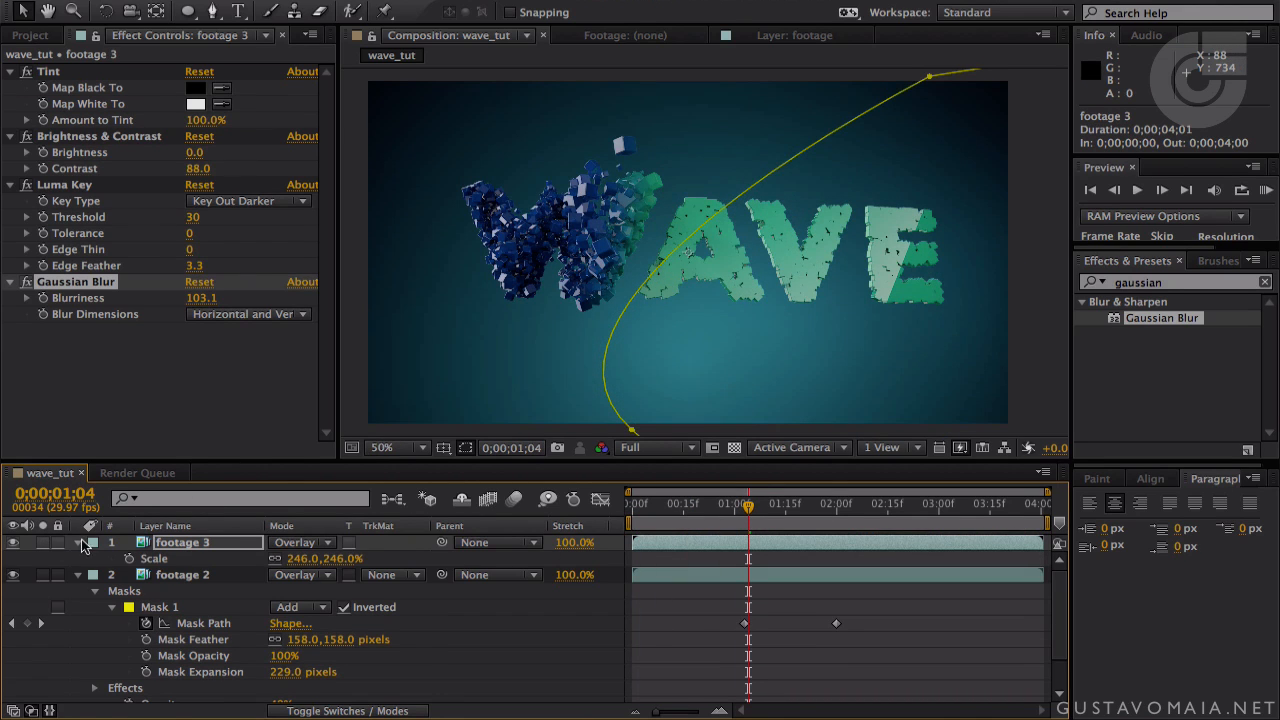
# - Rename the footage 3 layer as "bg fx" and the footage 2 layer as "fx"
pyautogui.click(181, 544)
pyautogui.press('Return')
pyautogui.write('bg fx')
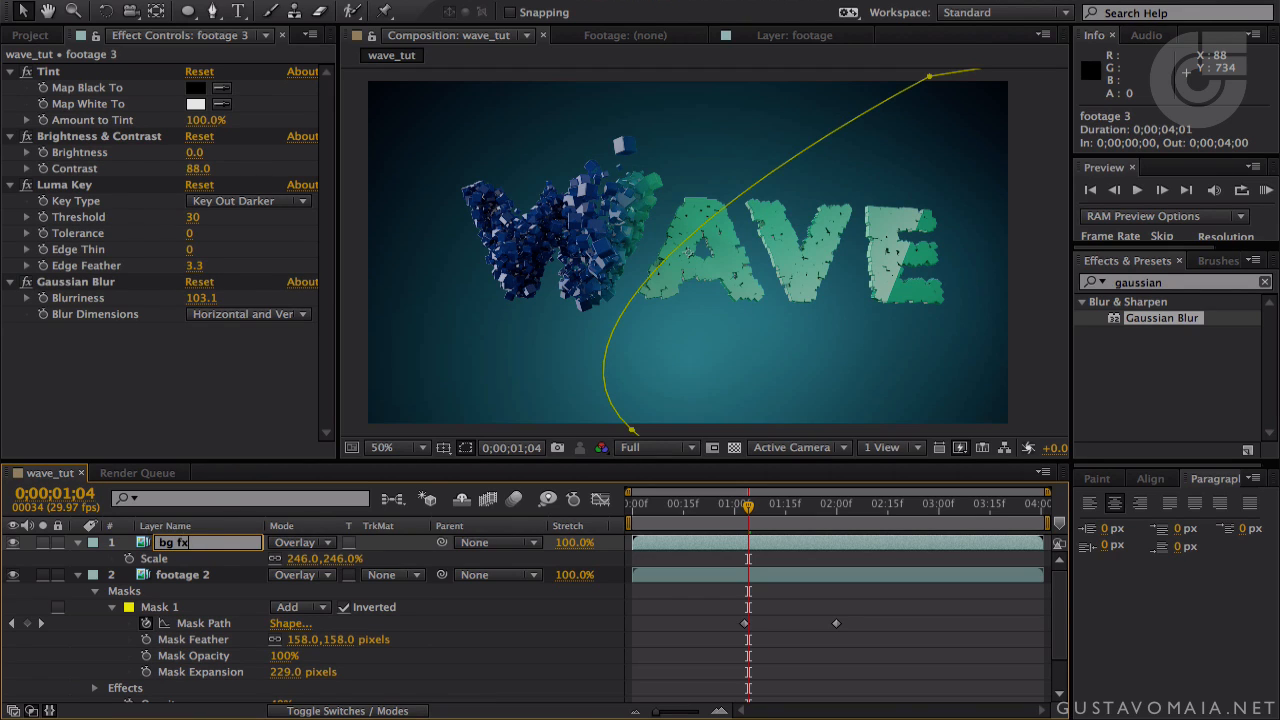
pyautogui.press('Return')
pyautogui.click(189, 577)
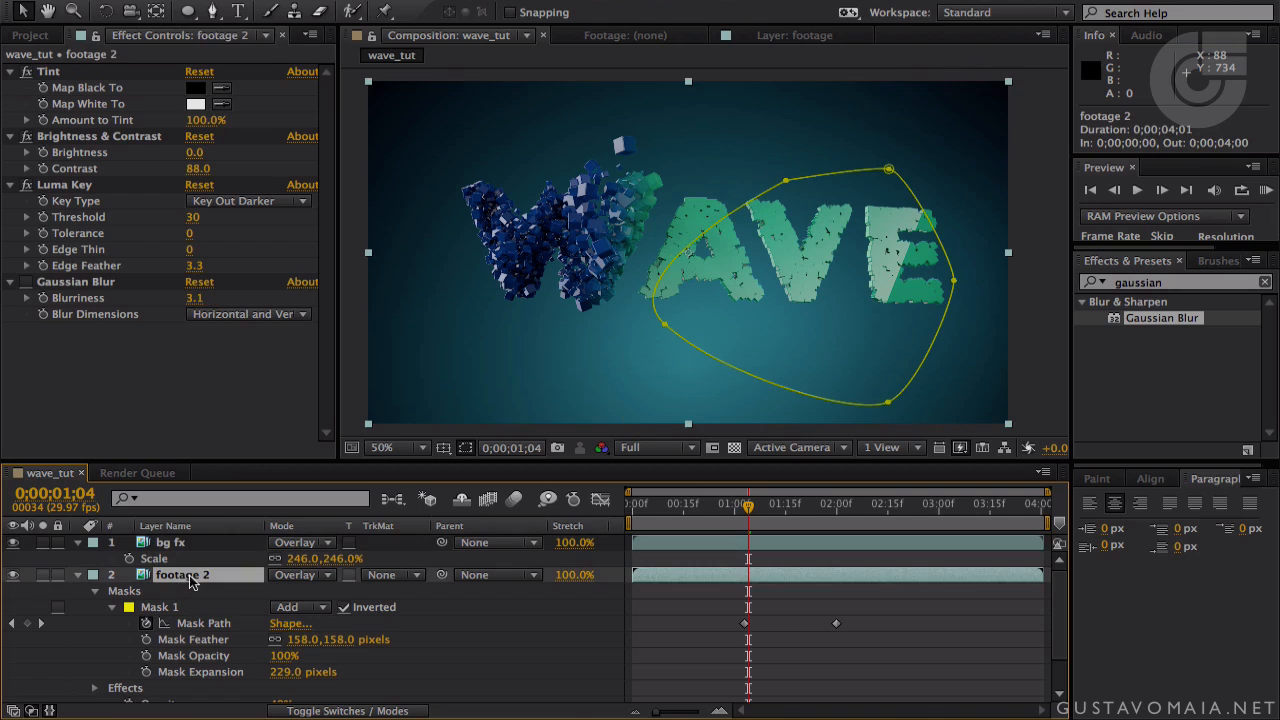
pyautogui.write('fx')
pyautogui.press('Return')
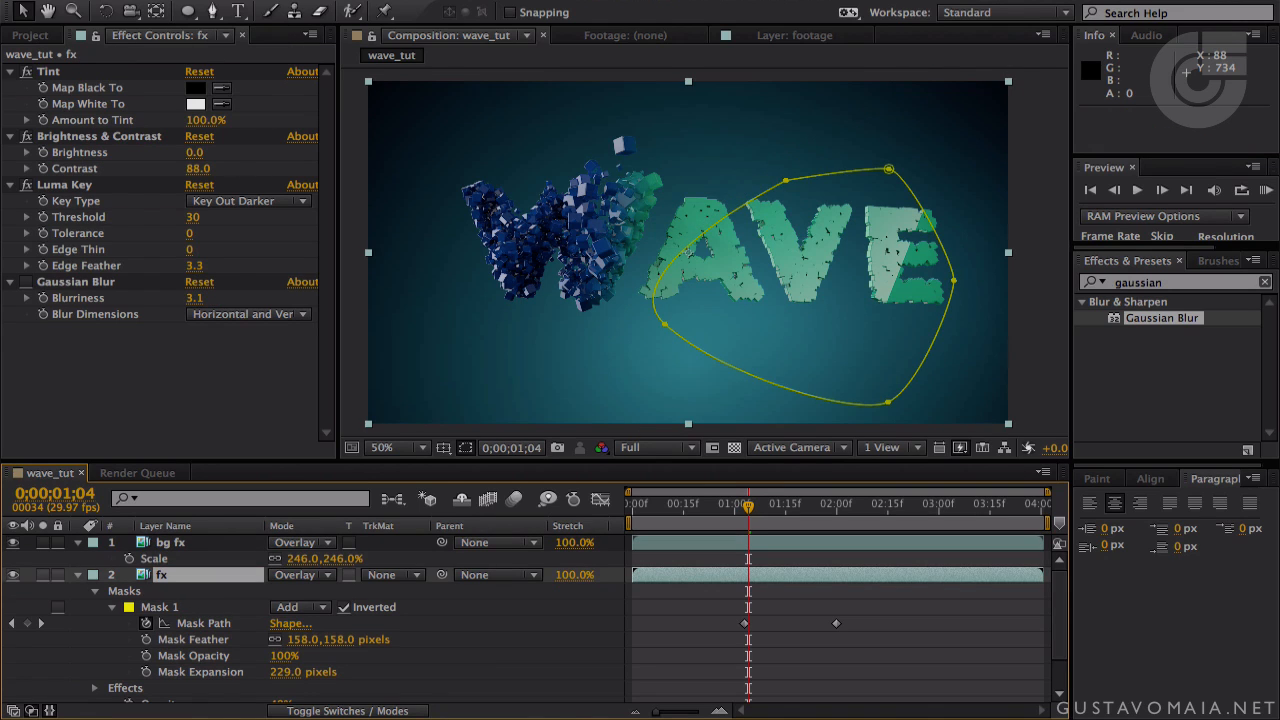
# - Collapse the properties of both effect layers and place bg fx between the footage and BG layers
pyautogui.click(78, 542)
pyautogui.click(78, 558)
pyautogui.moveTo(165, 544); pyautogui.dragTo(172, 582)
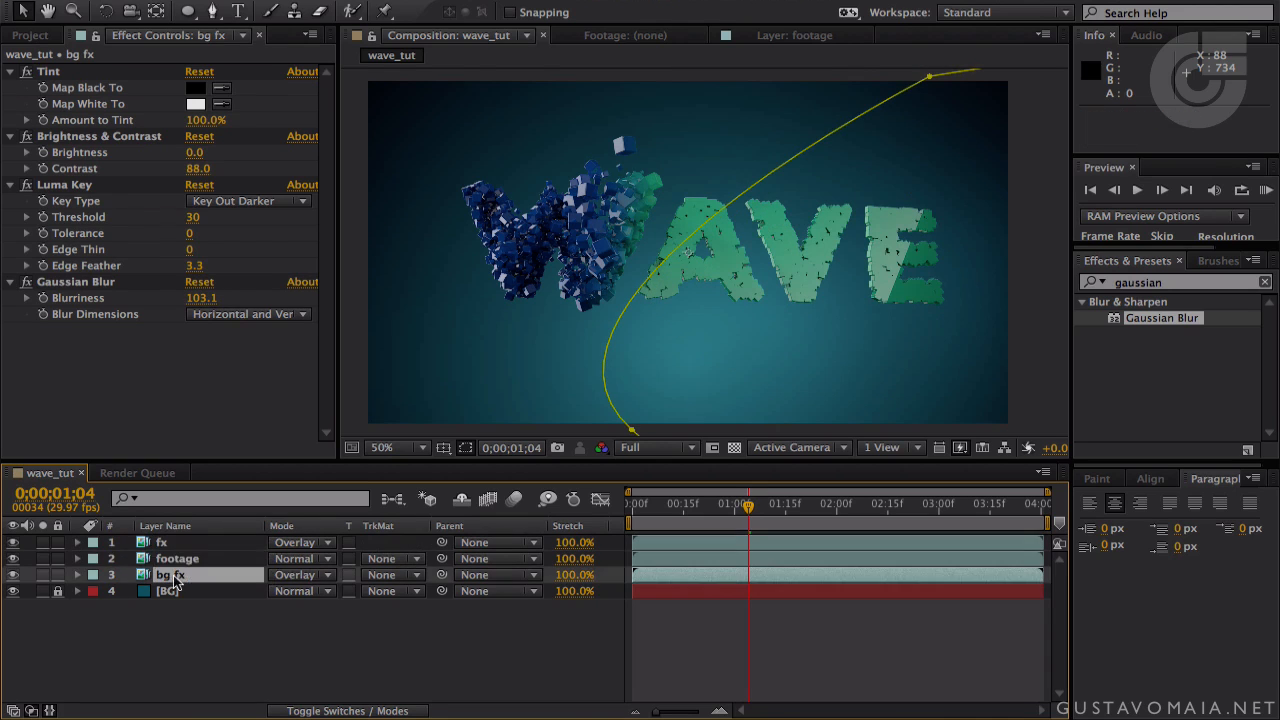
# - Change the label color of the footage layer to Yellow
pyautogui.click(180, 562)
pyautogui.click(93, 560)
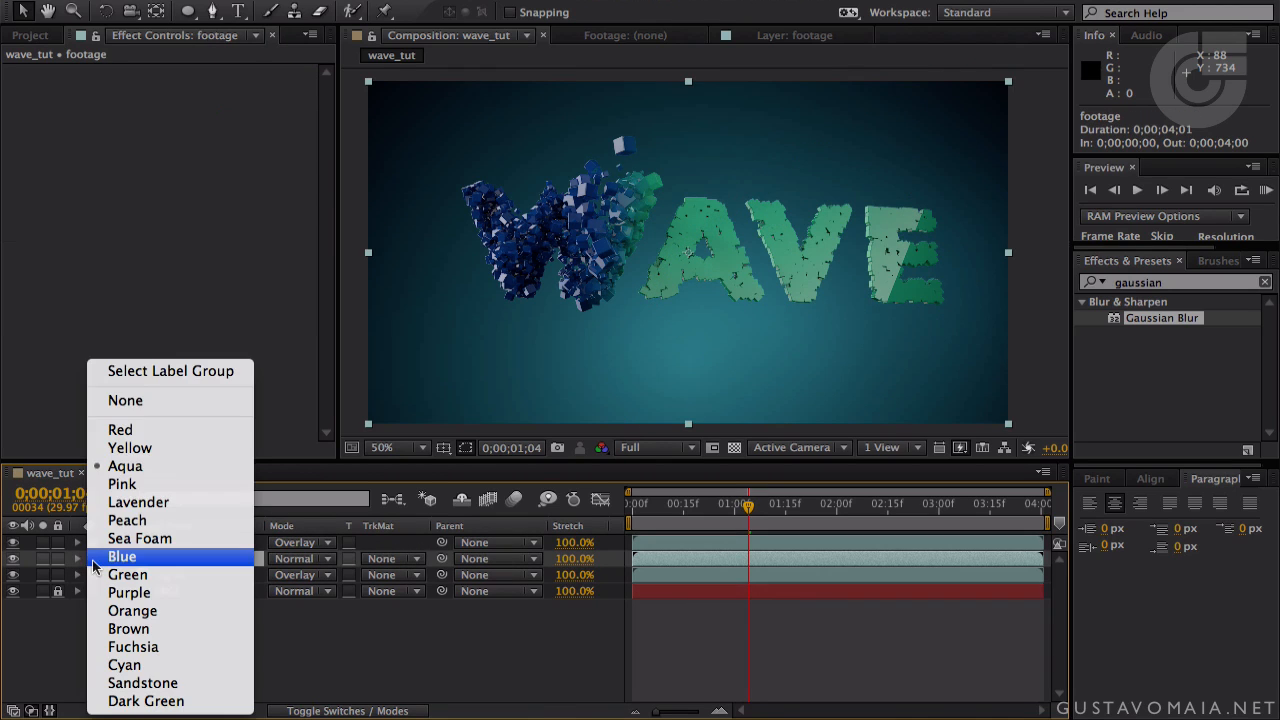
pyautogui.click(118, 448)
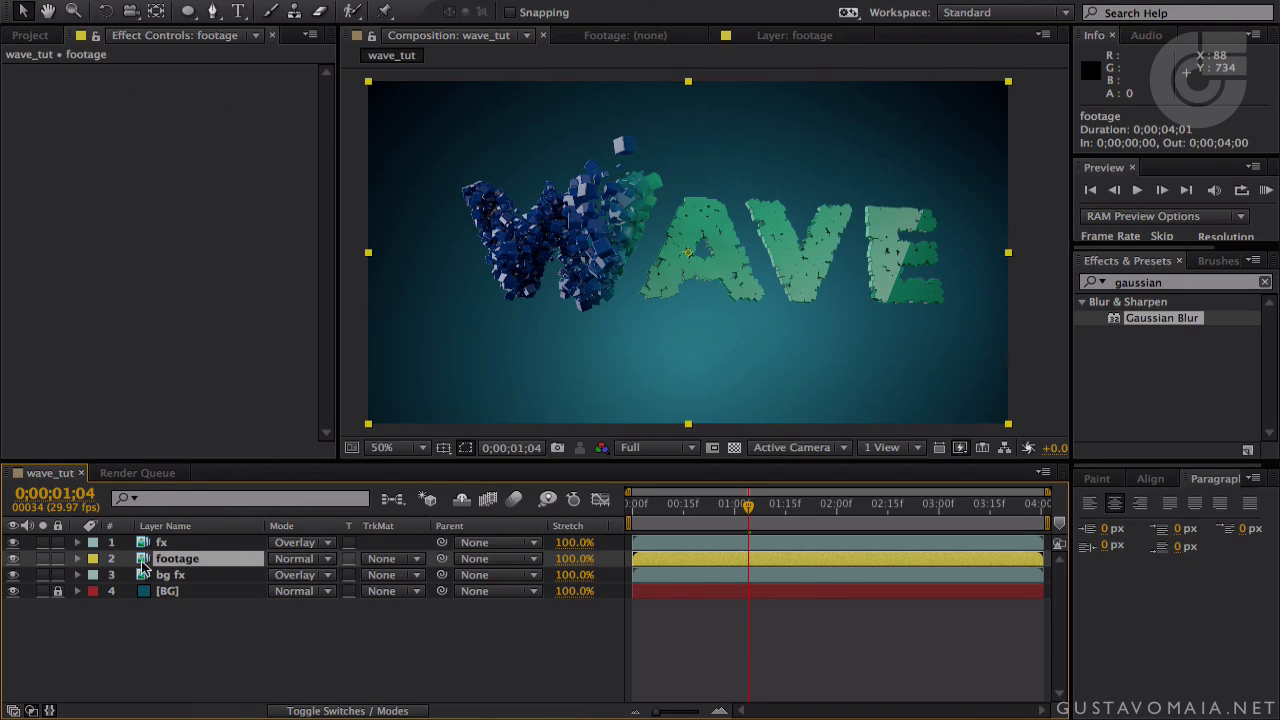
# - Compare the composition with bg fx soloed, hidden and shown at 0;00;01;04 and 0;00;00;23
pyautogui.click(170, 542)
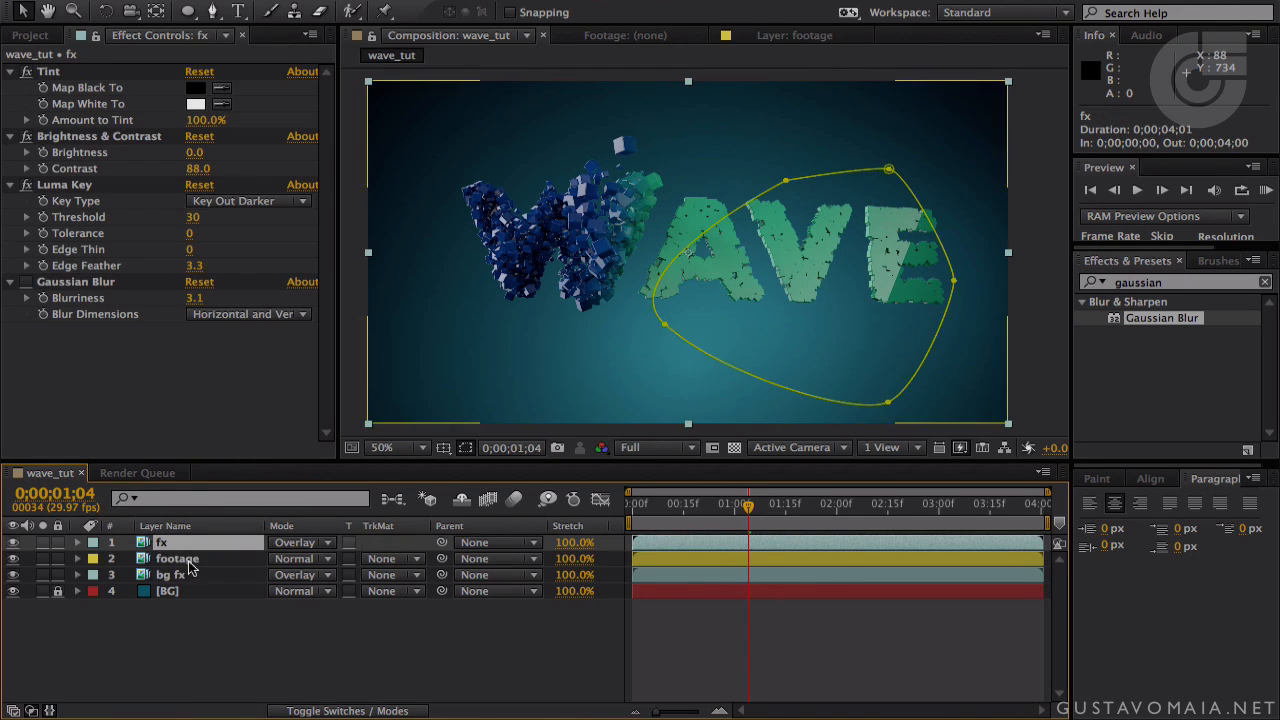
pyautogui.click(192, 576)
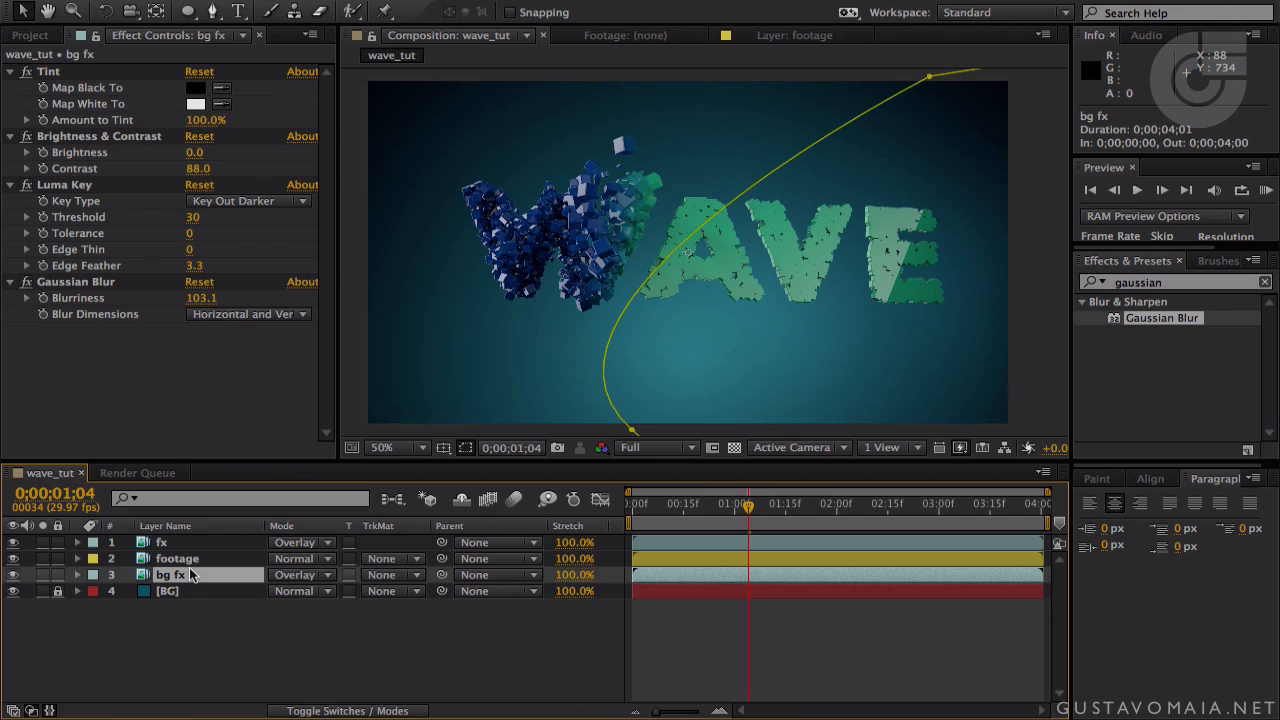
pyautogui.click(42, 576)
pyautogui.click(42, 576)
pyautogui.click(13, 576)
pyautogui.click(13, 576)
pyautogui.click(13, 576)
pyautogui.click(13, 576)
pyautogui.click(13, 576)
pyautogui.click(13, 576)
pyautogui.moveTo(773, 508); pyautogui.dragTo(711, 506)
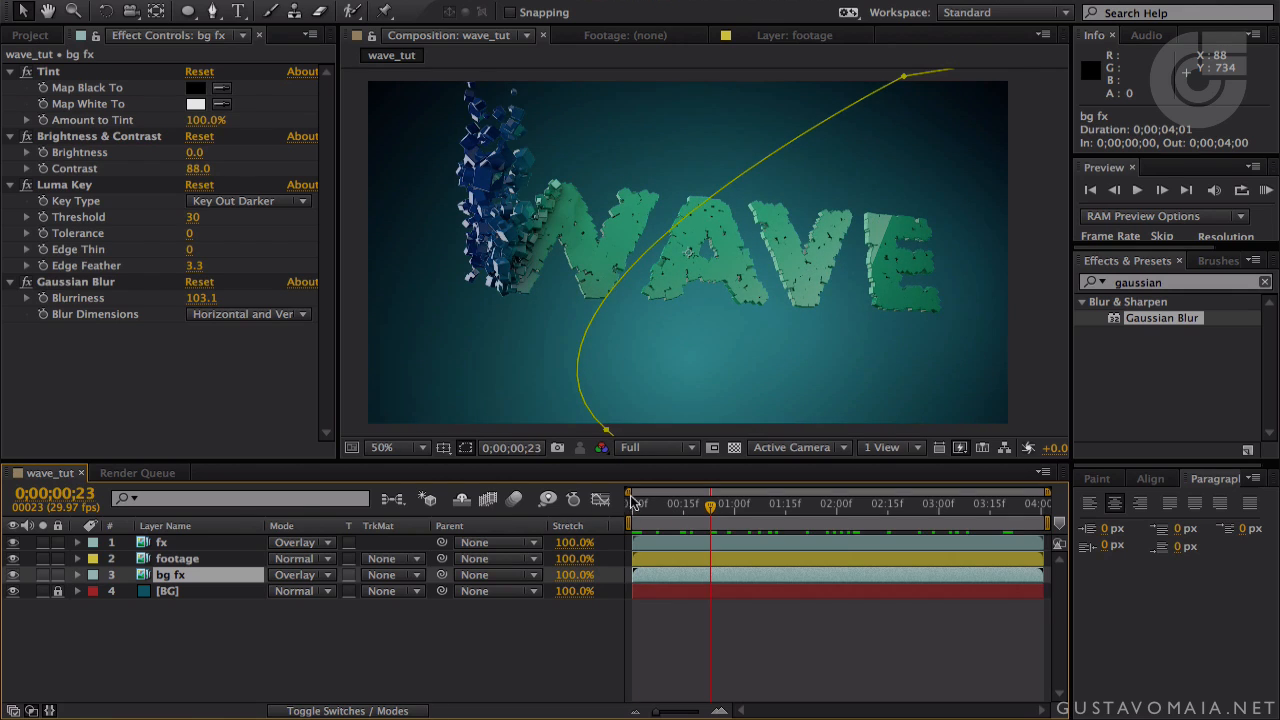
pyautogui.click(13, 575)
pyautogui.click(13, 575)
# - Lower bg fx's Gaussian Blur blurriness to 42.5 and its Luma Key threshold to 0, checking playback from the start
pyautogui.moveTo(190, 299); pyautogui.dragTo(126, 298)
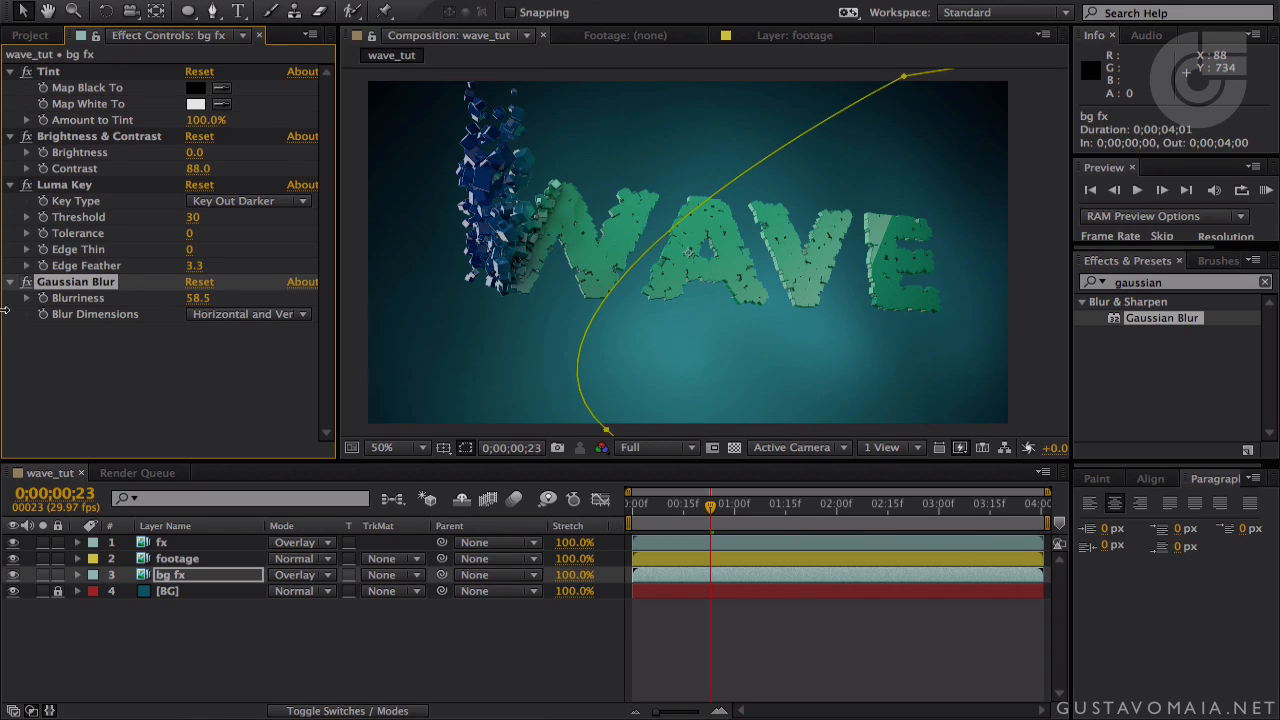
pyautogui.moveTo(186, 304); pyautogui.dragTo(93, 298)
pyautogui.moveTo(708, 503); pyautogui.dragTo(614, 515)
pyautogui.press('space')
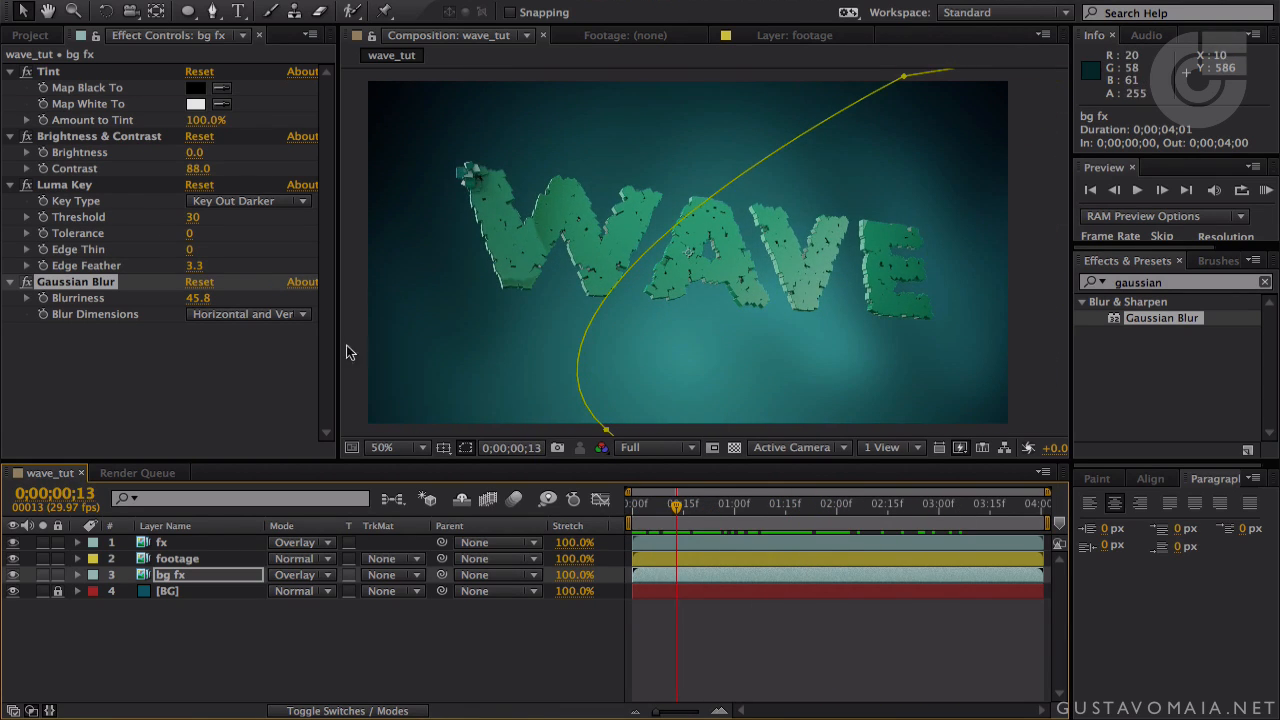
pyautogui.moveTo(195, 225); pyautogui.dragTo(170, 228)
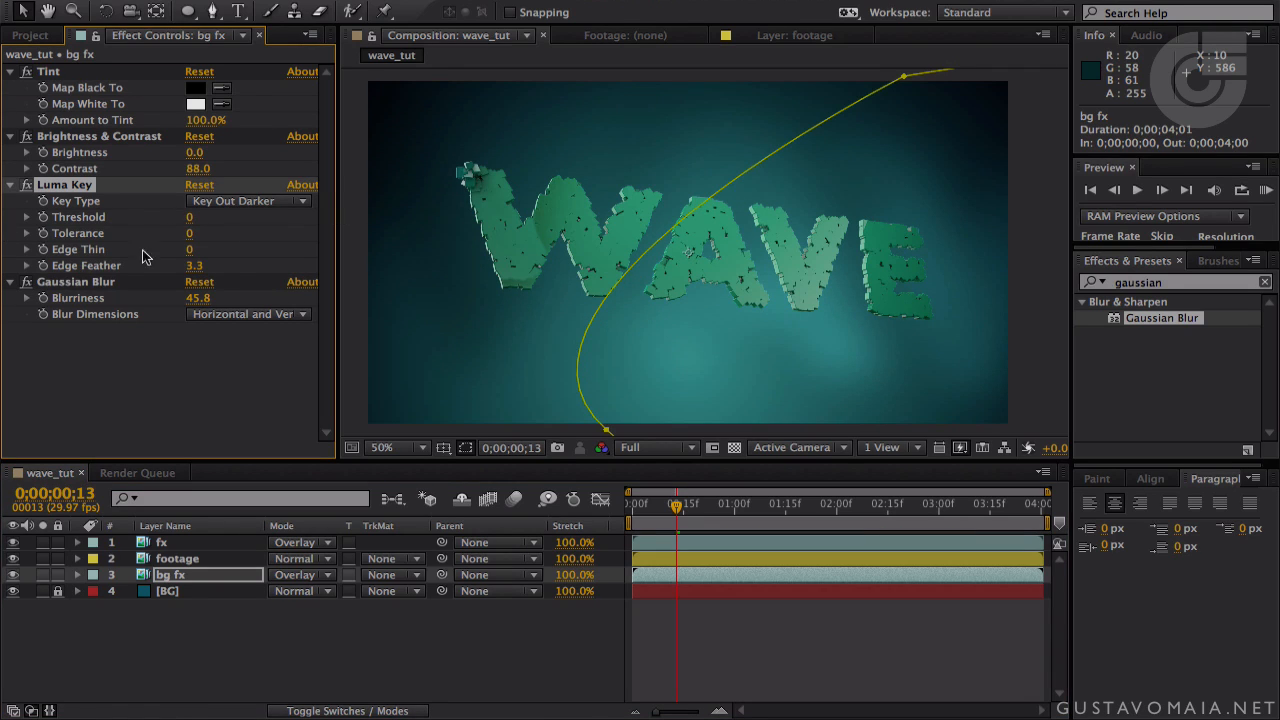
pyautogui.moveTo(192, 298); pyautogui.dragTo(177, 298)
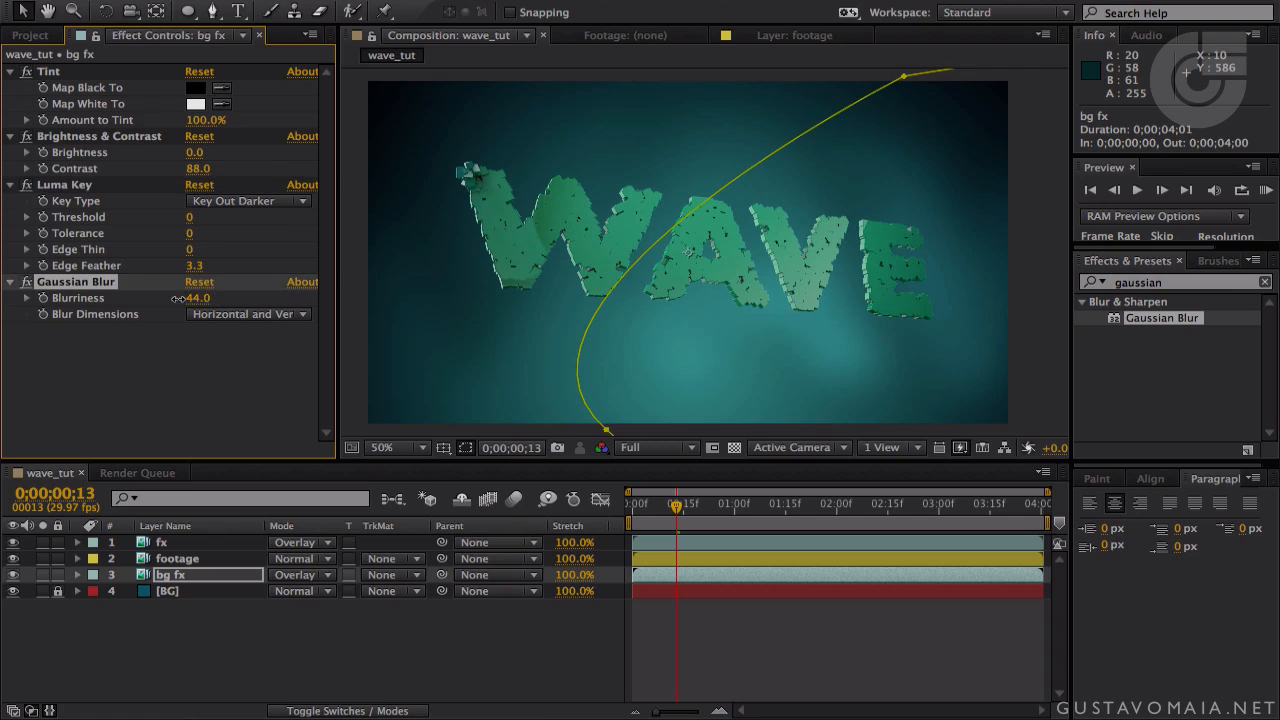
# - Try contrast values of 64 and -53 on bg fx while previewing the background glow
pyautogui.moveTo(197, 168); pyautogui.dragTo(224, 192)
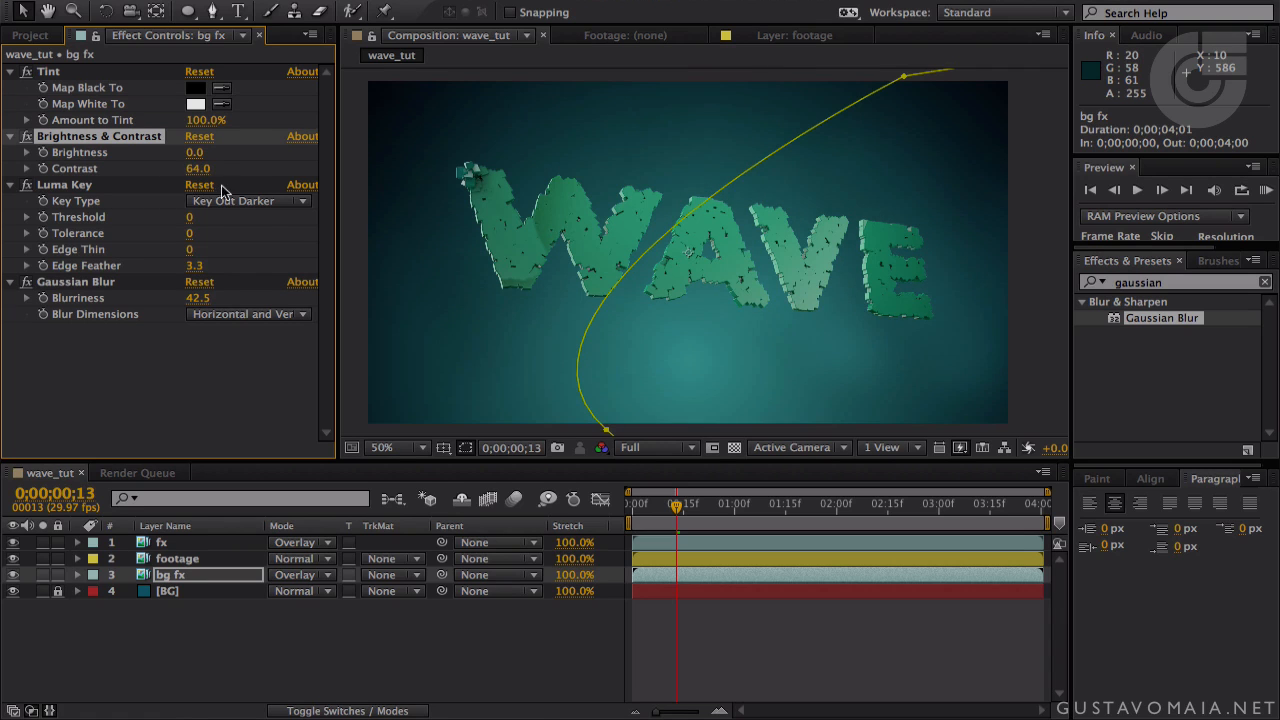
pyautogui.press('space')
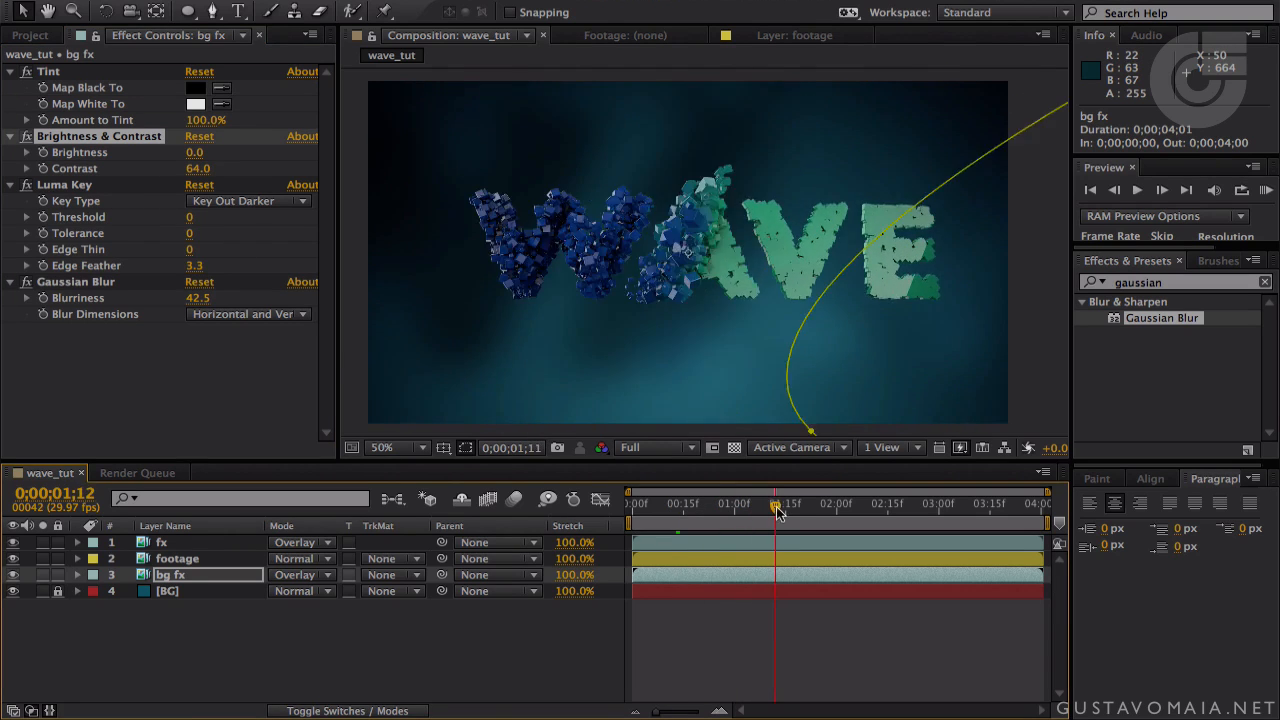
pyautogui.moveTo(198, 176); pyautogui.dragTo(122, 187)
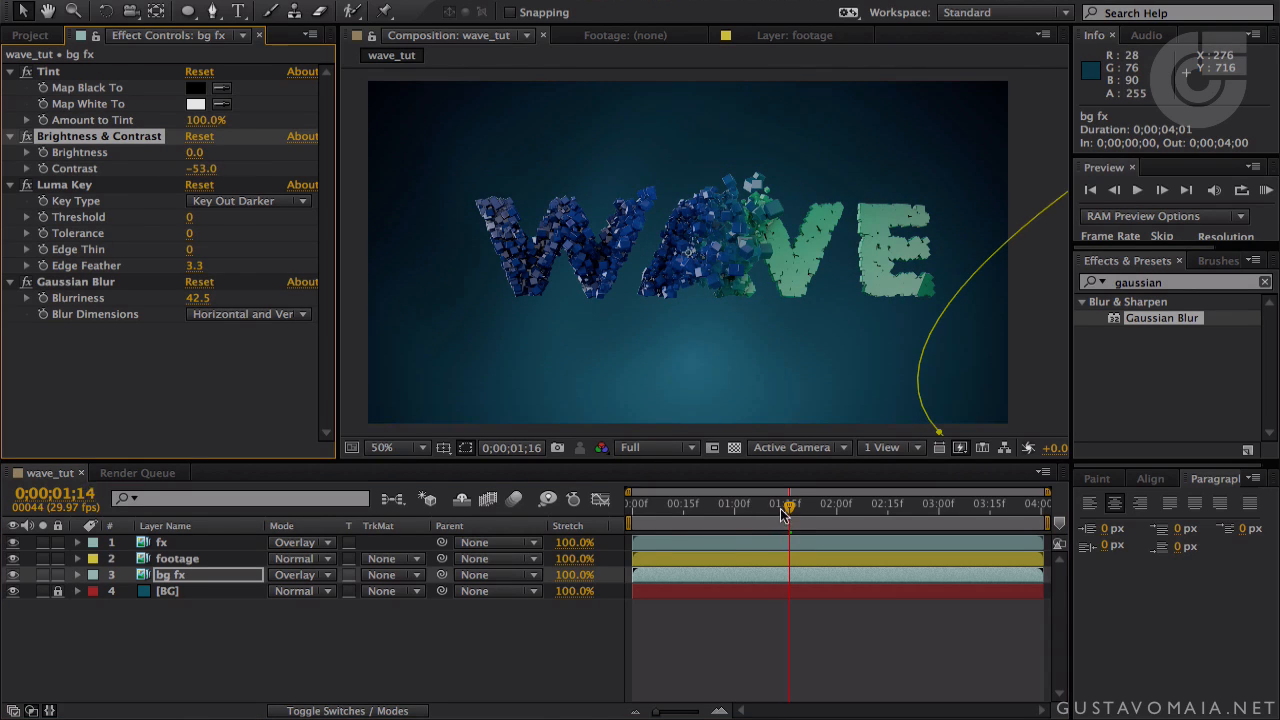
# - Solo bg fx at frame 0;00;00;01, raise its contrast to 100 and unsolo it
pyautogui.moveTo(783, 512); pyautogui.dragTo(636, 508)
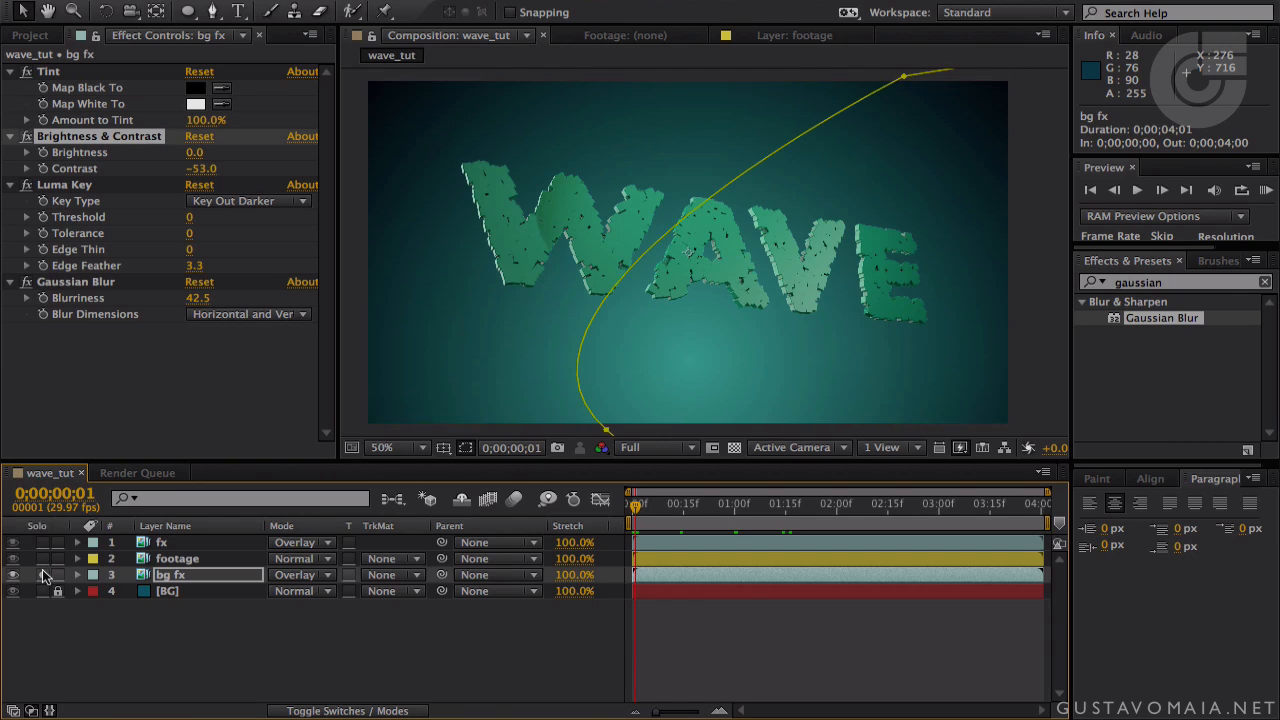
pyautogui.click(42, 575)
pyautogui.moveTo(200, 169); pyautogui.dragTo(426, 166)
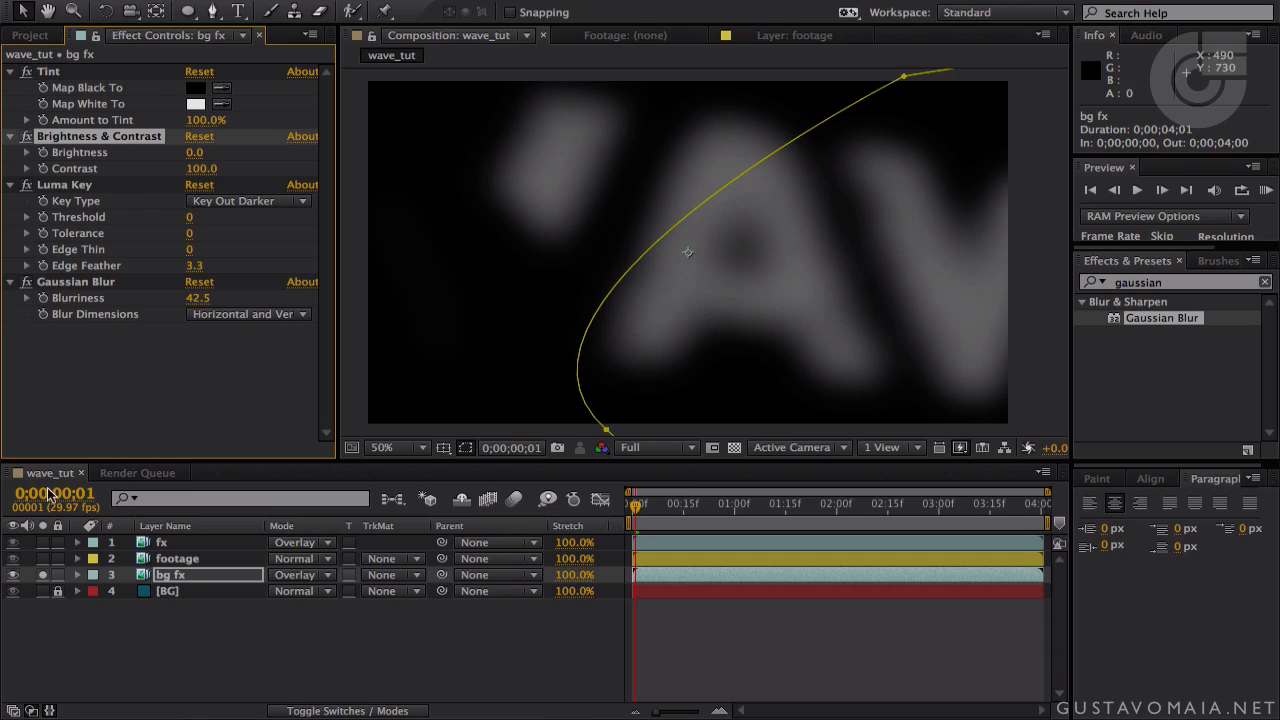
pyautogui.click(42, 575)
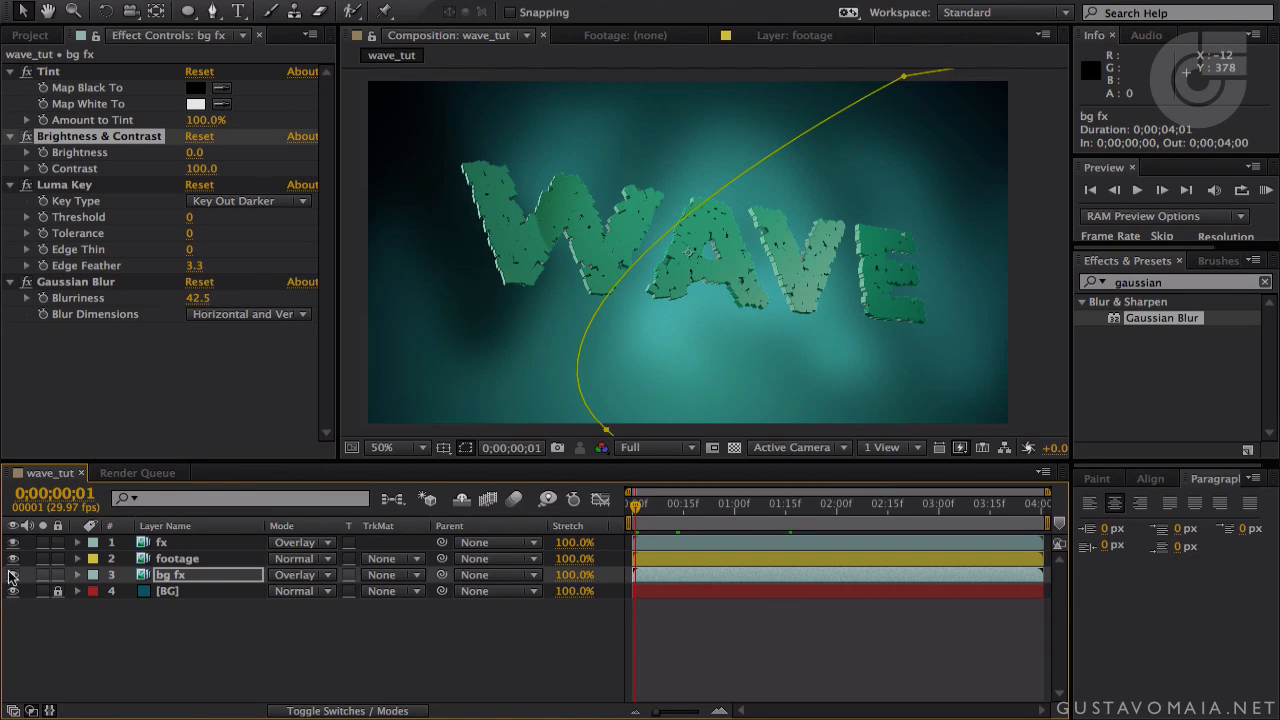
# - Try the Lighten blending mode on bg fx and set its mode to Add
pyautogui.click(300, 575)
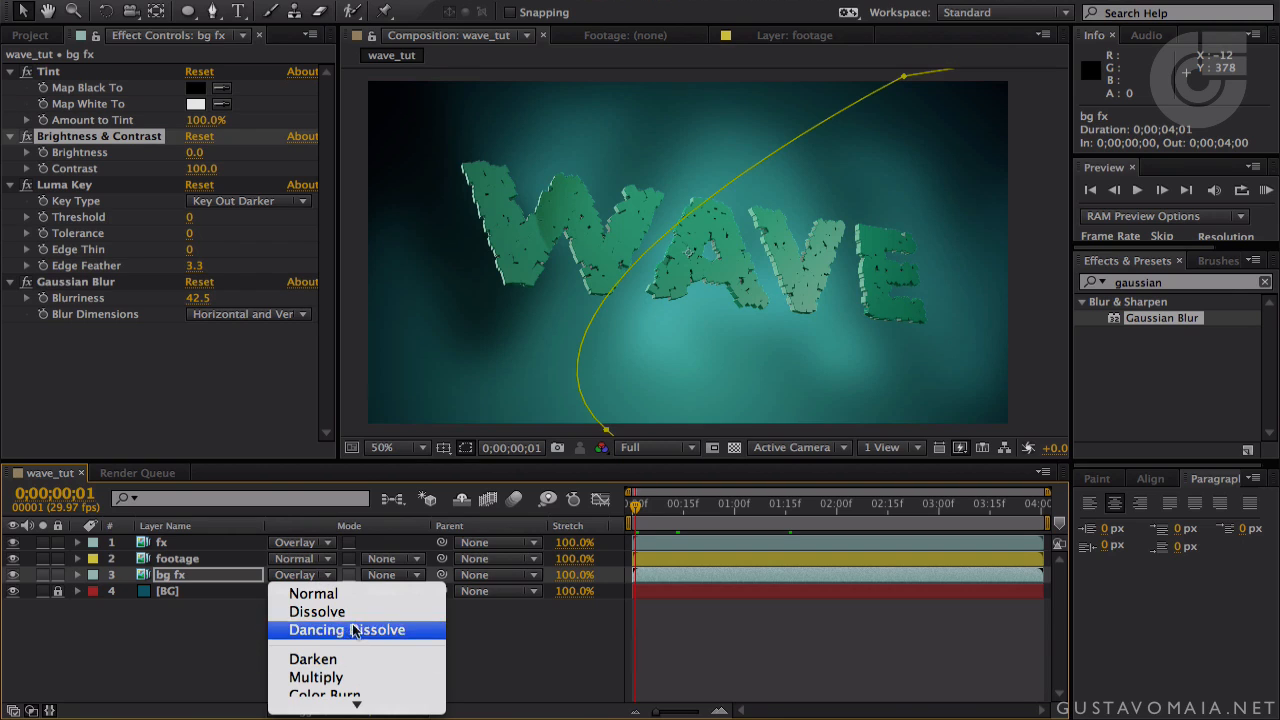
pyautogui.scroll(-5, 352, 630)
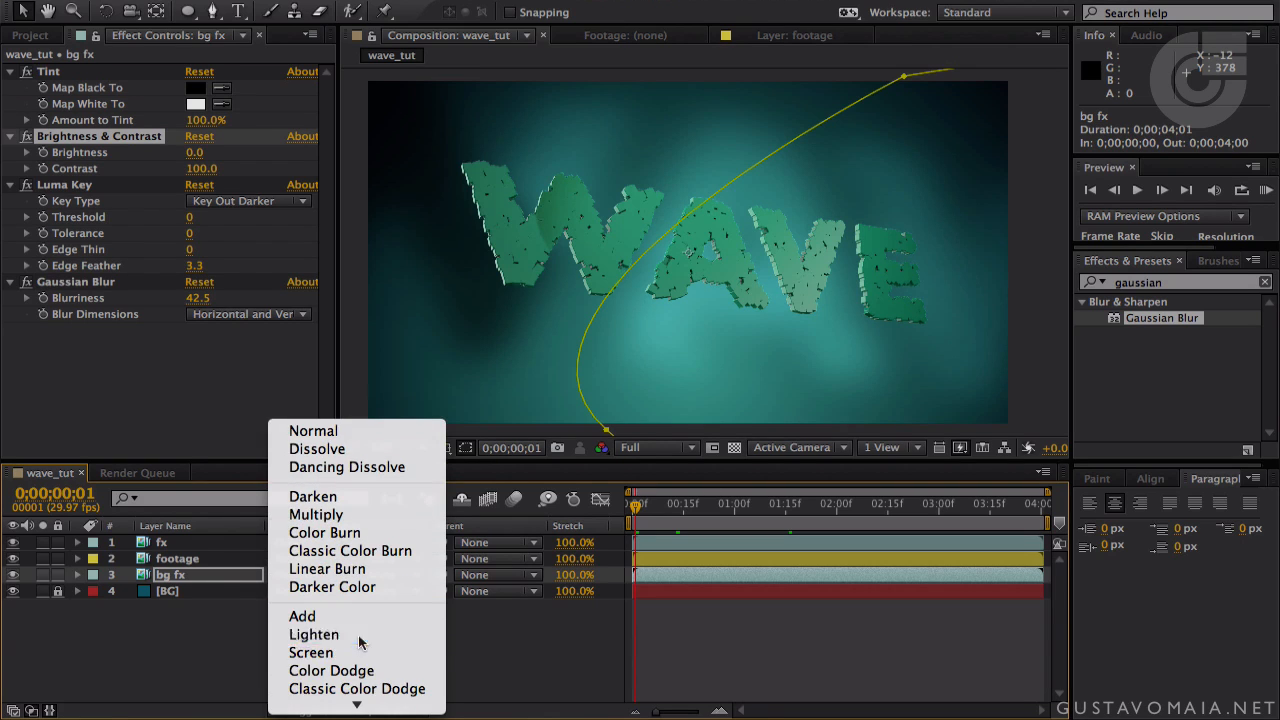
pyautogui.click(361, 640)
pyautogui.click(300, 575)
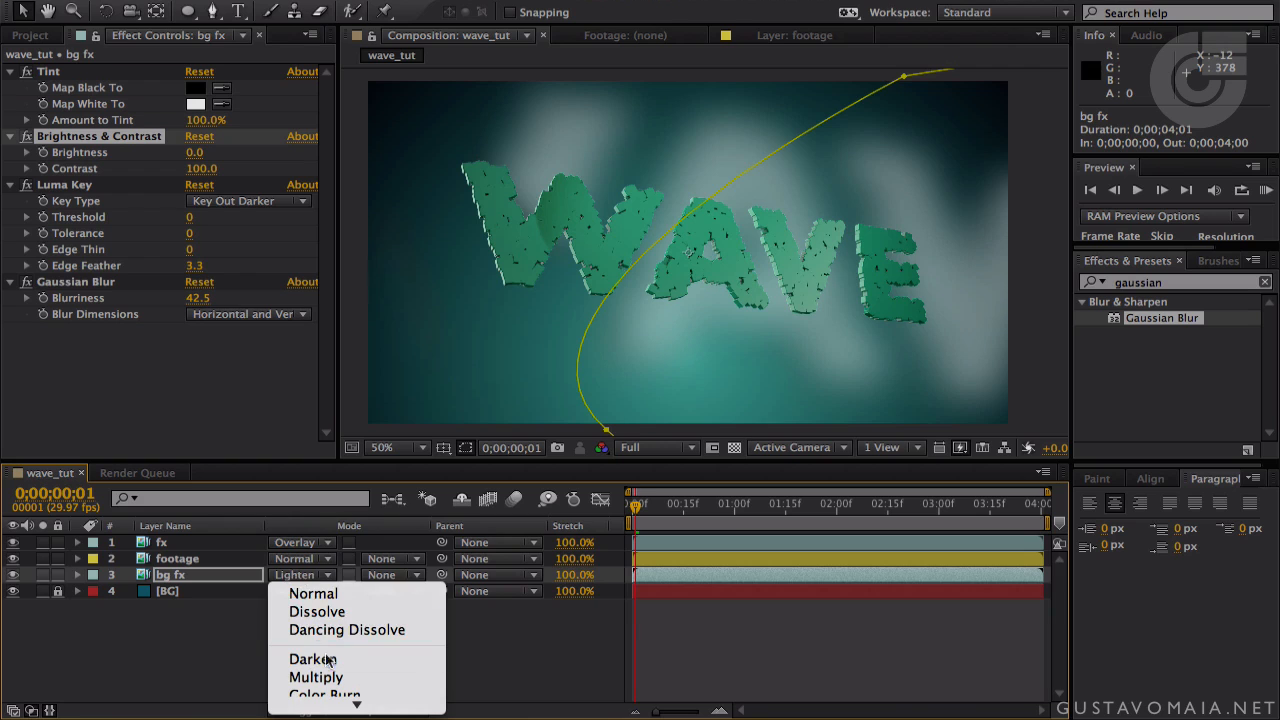
pyautogui.scroll(-3, 330, 640)
pyautogui.scroll(-2, 333, 650)
pyautogui.click(330, 631)
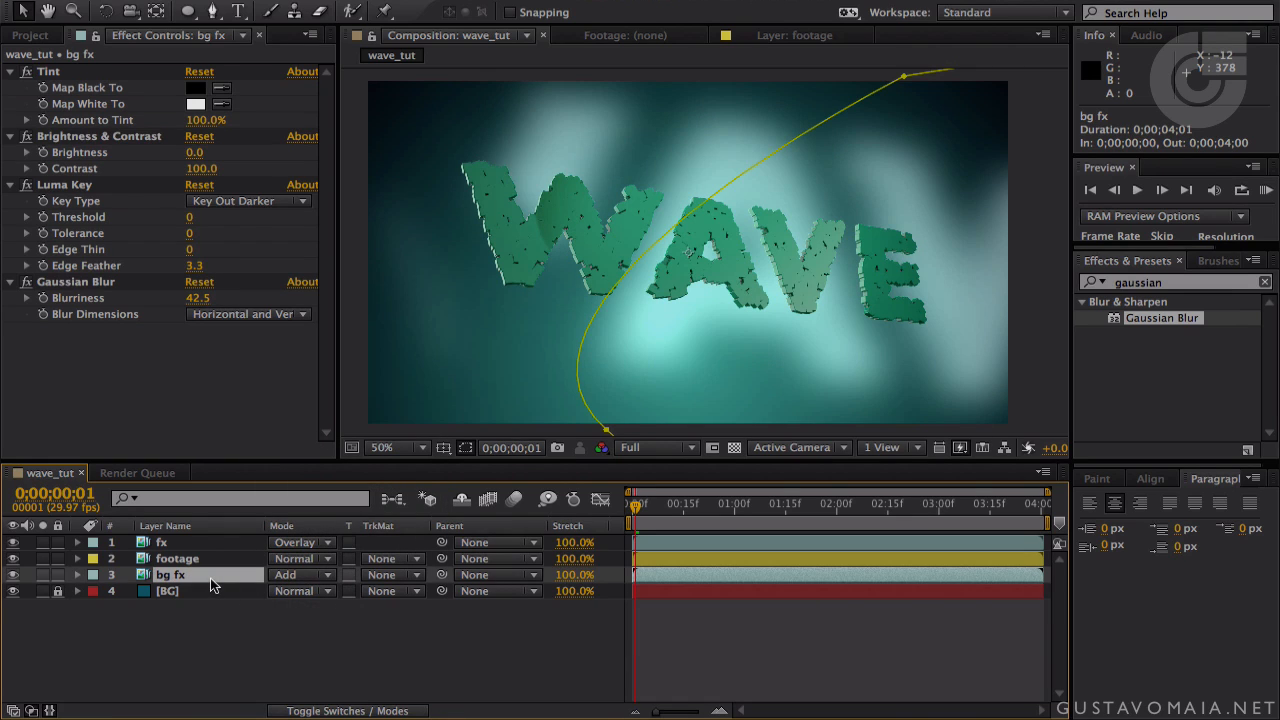
# - Lower bg fx's opacity to 8% and compare the composition with the layer hidden and shown
pyautogui.press('t')
pyautogui.moveTo(282, 600); pyautogui.dragTo(253, 598)
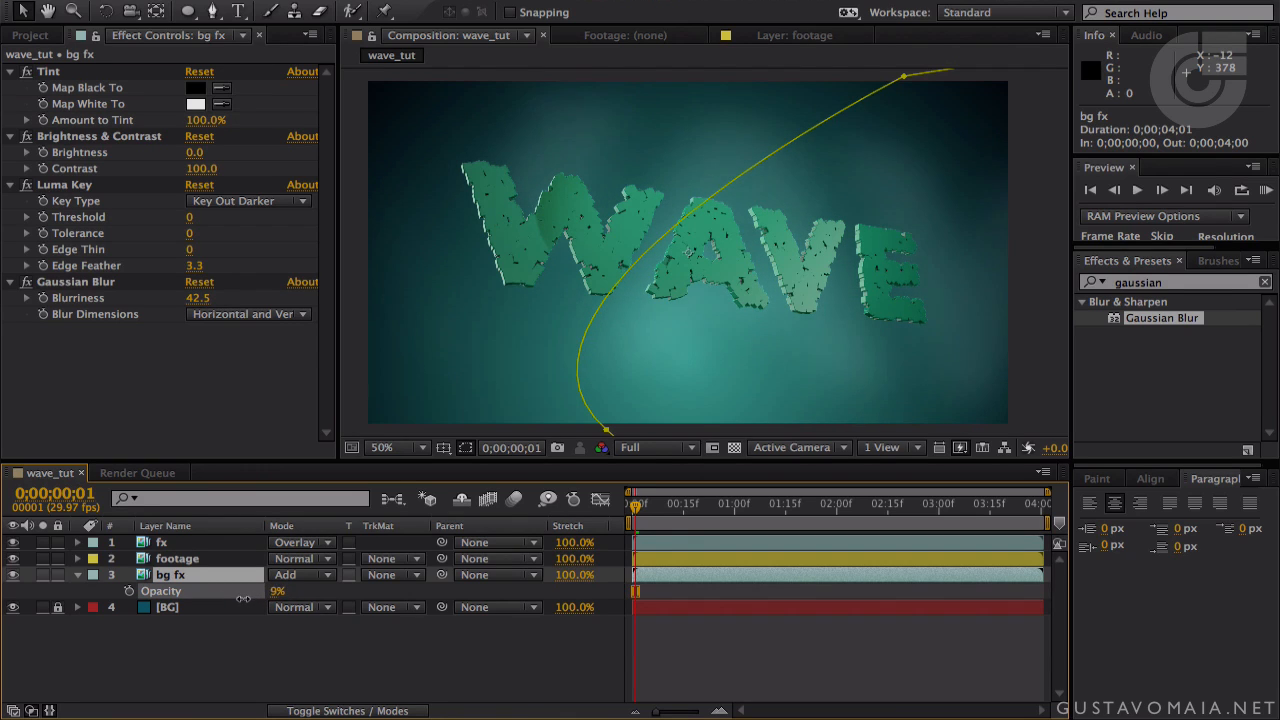
pyautogui.click(14, 576)
pyautogui.click(14, 576)
pyautogui.click(14, 576)
pyautogui.click(14, 576)
# - Check bg fx at 0;00;02;28, flip it vertically and stretch it to a scale of 246%, -327%, and review earlier frames
pyautogui.moveTo(720, 515)
pyautogui.mouseDown()
pyautogui.moveTo(804, 522)
pyautogui.moveTo(722, 513)
pyautogui.mouseUp()
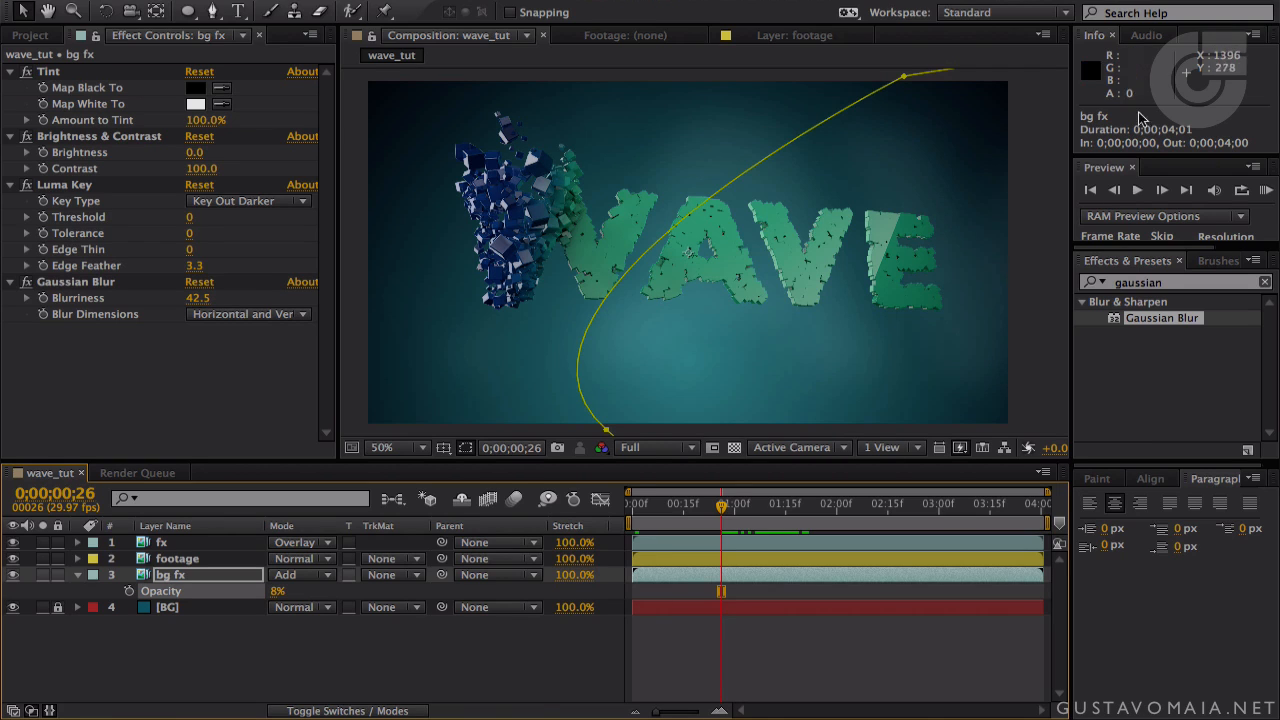
pyautogui.moveTo(722, 510); pyautogui.dragTo(931, 523)
pyautogui.scroll(-2, 777, 324)
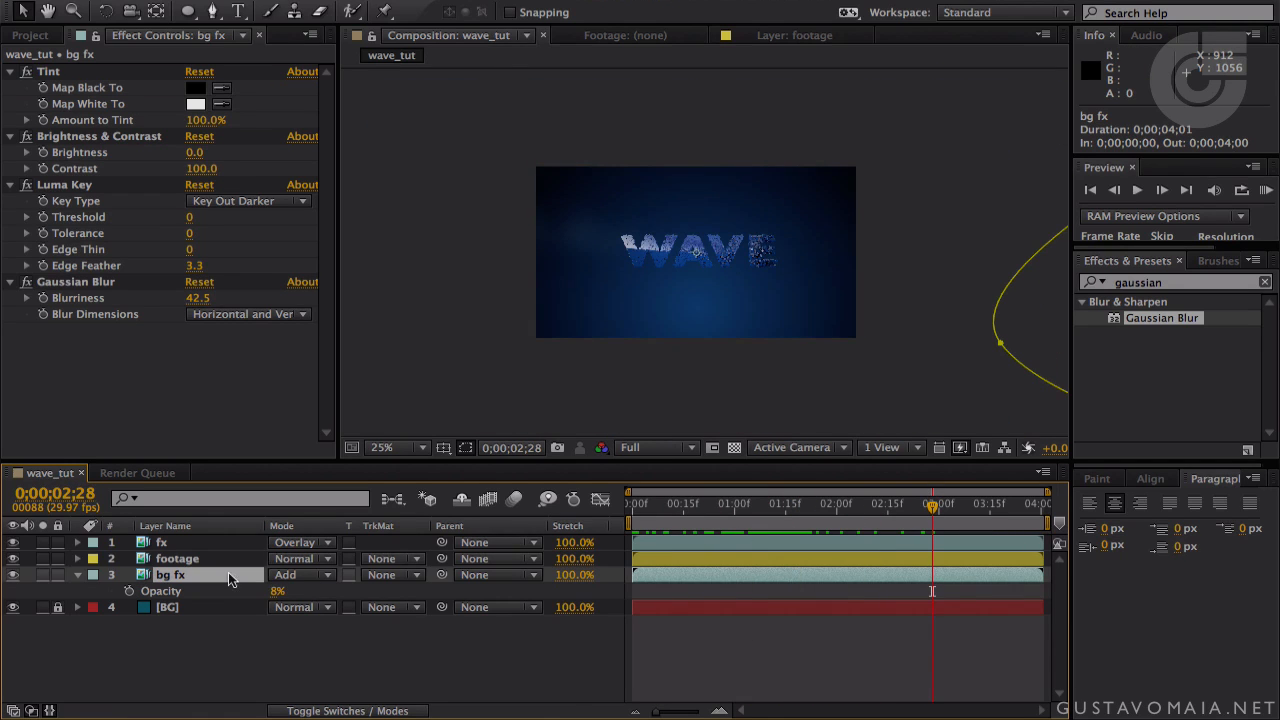
pyautogui.scroll(-2, 571, 271)
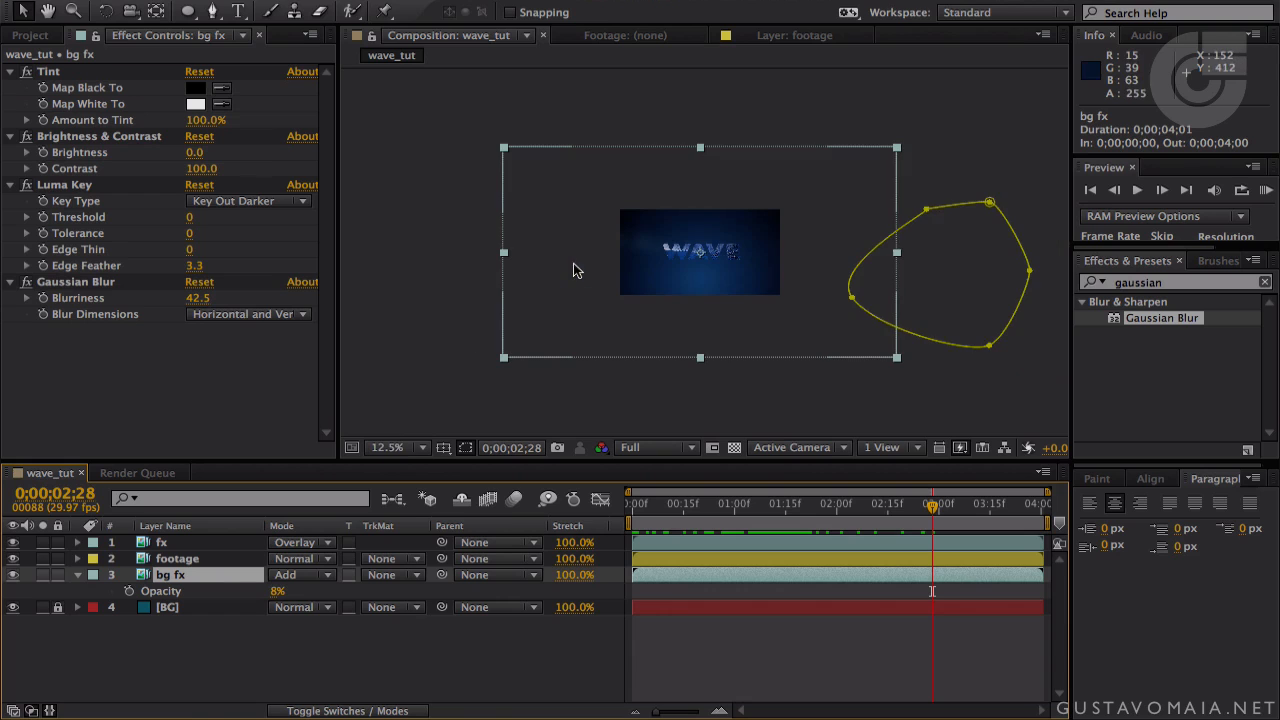
pyautogui.moveTo(703, 149); pyautogui.dragTo(728, 371)
pyautogui.moveTo(700, 133); pyautogui.dragTo(700, 112)
pyautogui.moveTo(960, 533); pyautogui.dragTo(758, 530)
pyautogui.scroll(4, 742, 316)
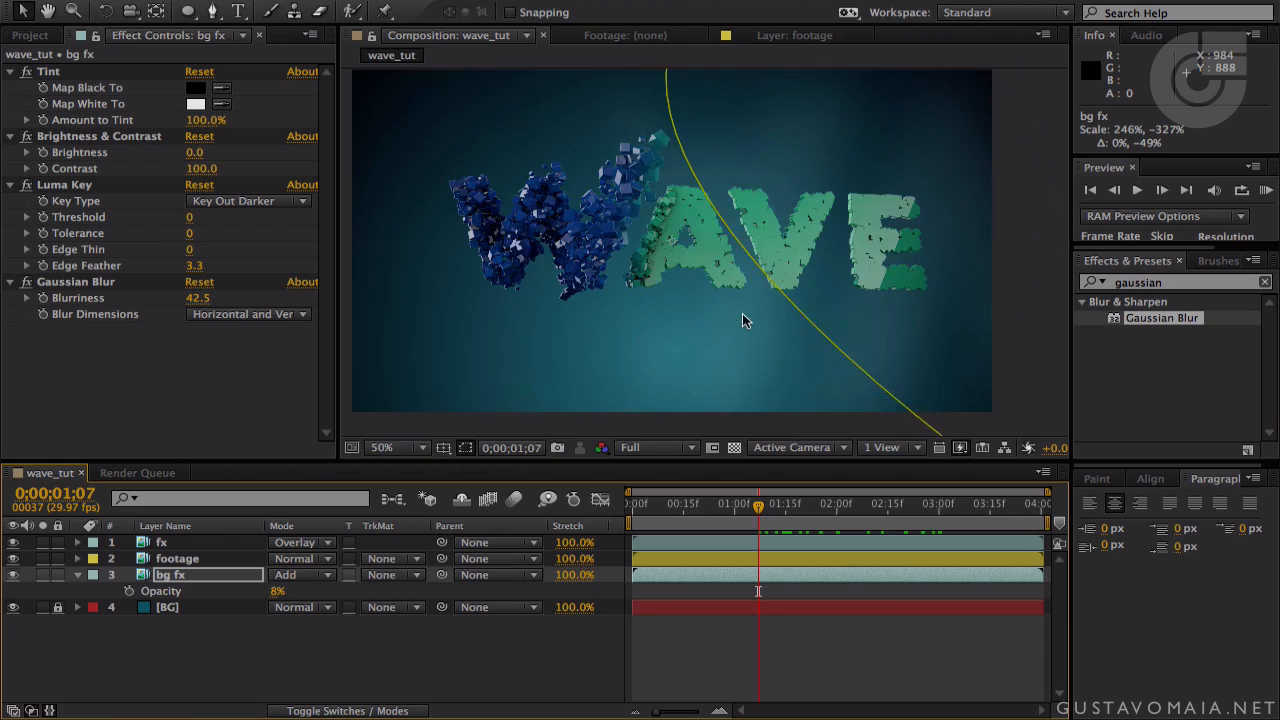
# - Check bg fx with its Gaussian Blur off and on, and set the blurriness to 37.1
pyautogui.scroll(-2, 742, 313)
pyautogui.click(779, 506)
pyautogui.moveTo(793, 513)
pyautogui.mouseDown()
pyautogui.moveTo(826, 508)
pyautogui.moveTo(606, 513)
pyautogui.moveTo(810, 512)
pyautogui.mouseUp()
pyautogui.click(26, 286)
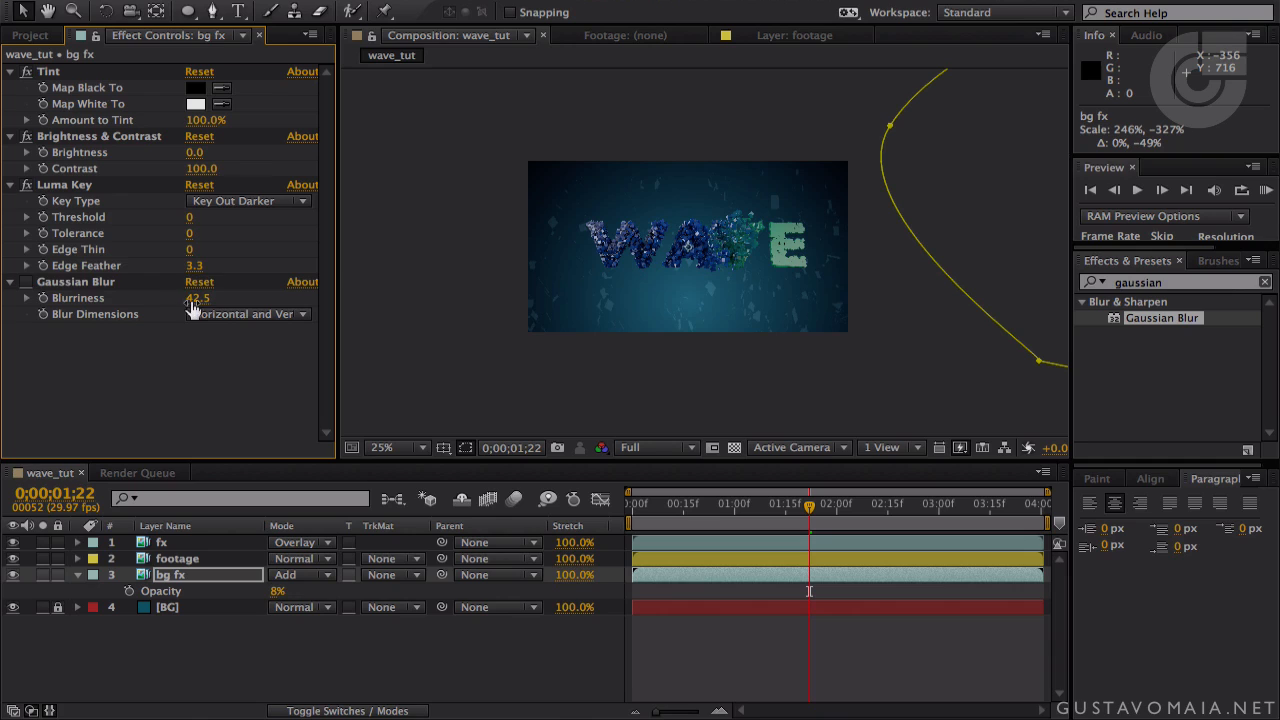
pyautogui.moveTo(193, 300); pyautogui.dragTo(164, 301)
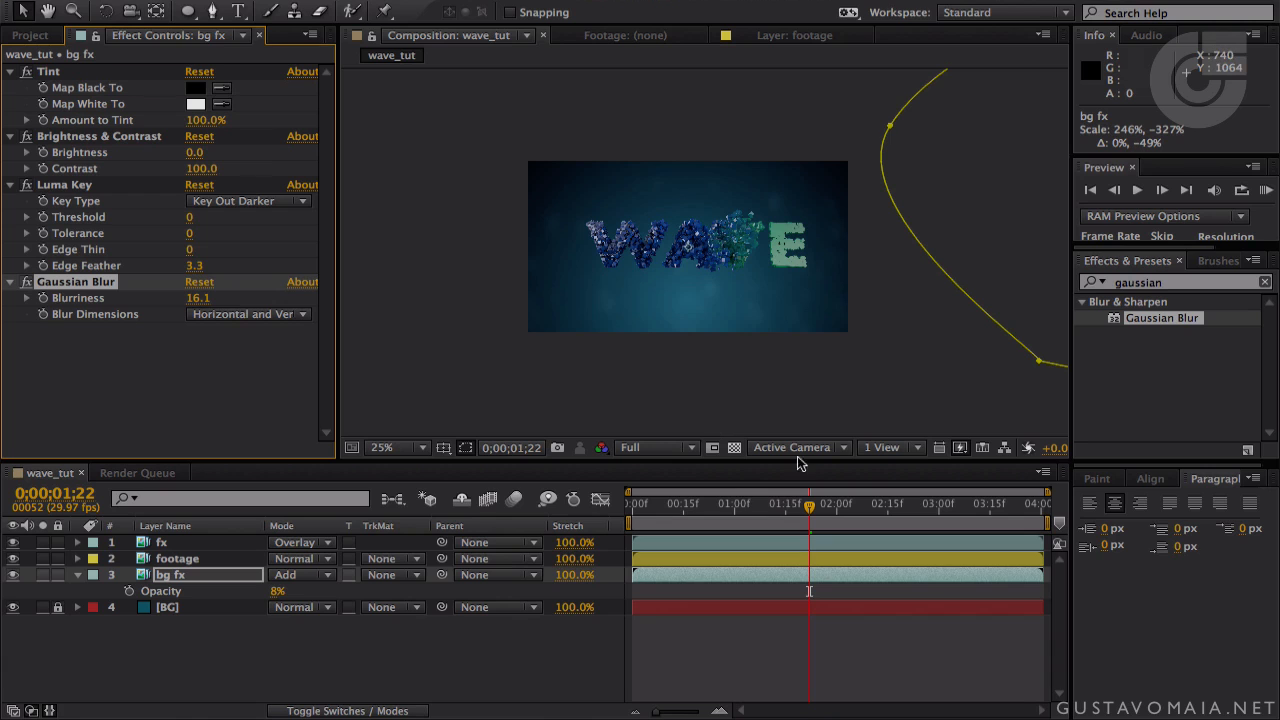
pyautogui.moveTo(808, 505); pyautogui.dragTo(693, 506)
pyautogui.moveTo(197, 298); pyautogui.dragTo(194, 298)
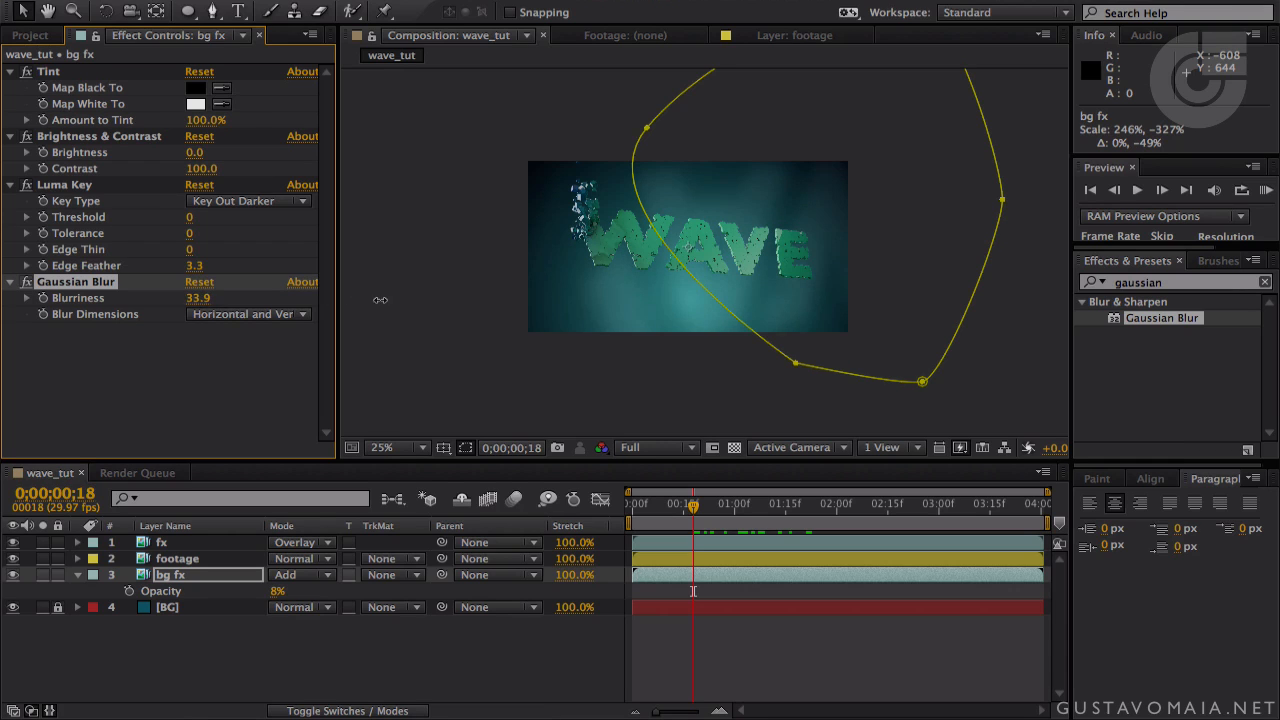
# - Try bg fx shifted horizontally to position 1480, 360 and check it at the last frame
pyautogui.press(',')
pyautogui.moveTo(537, 263); pyautogui.dragTo(641, 257)
pyautogui.moveTo(693, 506); pyautogui.dragTo(1042, 510)
pyautogui.press('.')
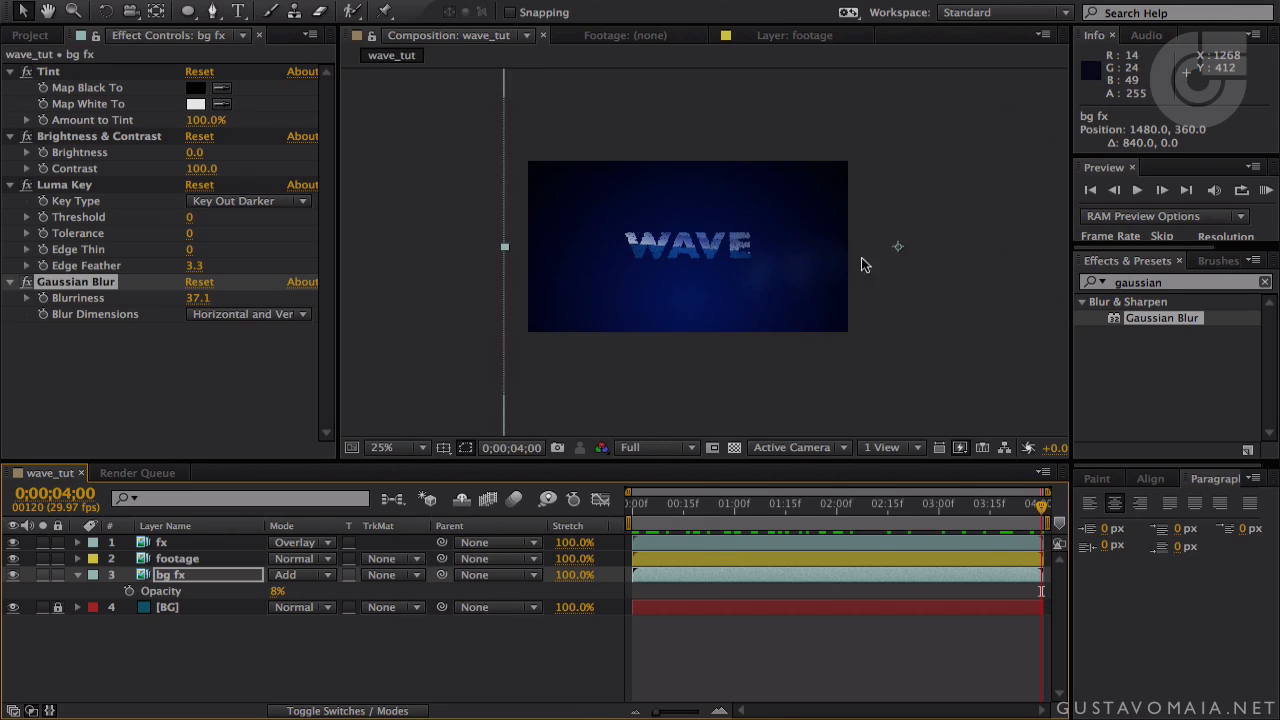
# - Try bg fx at position 52, 308, checking the glow at 0;00;02;27
pyautogui.moveTo(814, 406); pyautogui.dragTo(397, 381)
pyautogui.press(',')
pyautogui.moveTo(655, 518); pyautogui.dragTo(928, 509)
pyautogui.moveTo(729, 349); pyautogui.dragTo(757, 356)
pyautogui.press(',')
pyautogui.press('.')
pyautogui.press('.')
pyautogui.press('.')
pyautogui.press('.')
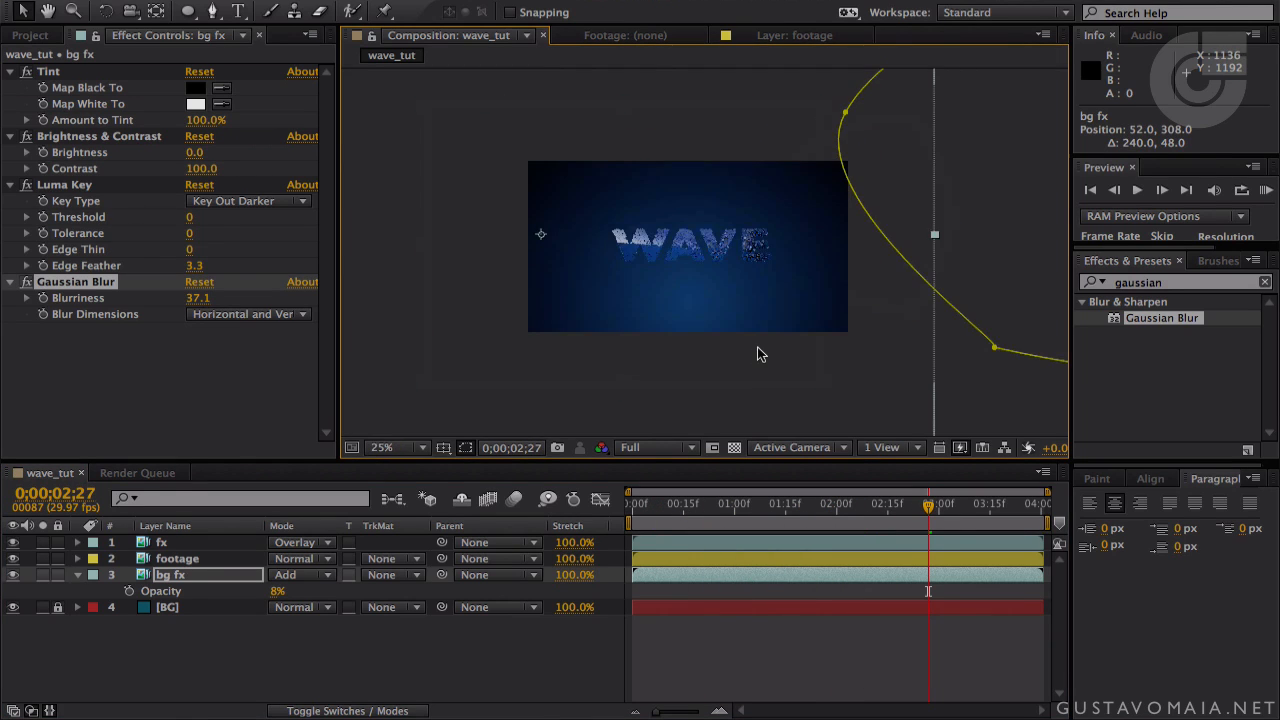
# - Scrub through the composition, move bg fx to position 320, 312 and return to the first frame
pyautogui.click(641, 509)
pyautogui.moveTo(641, 509); pyautogui.dragTo(1022, 509)
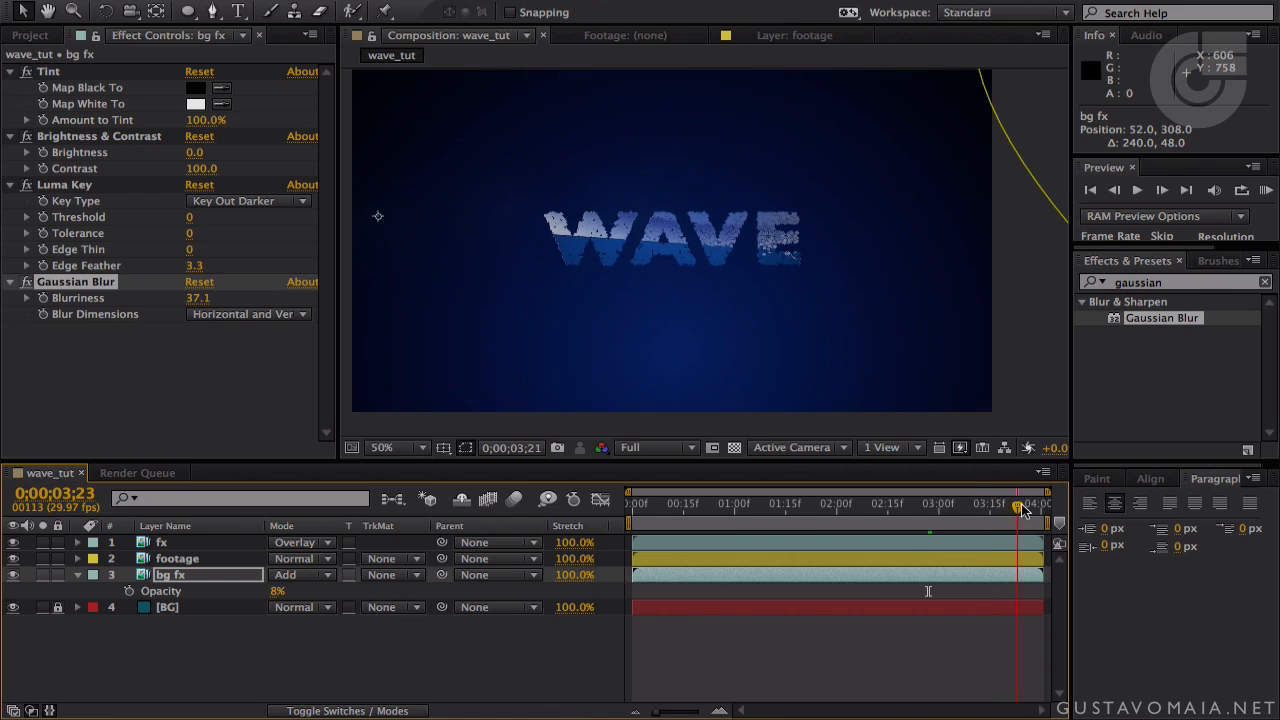
pyautogui.moveTo(750, 155); pyautogui.dragTo(789, 176, button='middle')
pyautogui.scroll(-2, 789, 182)
pyautogui.moveTo(706, 509); pyautogui.dragTo(802, 509)
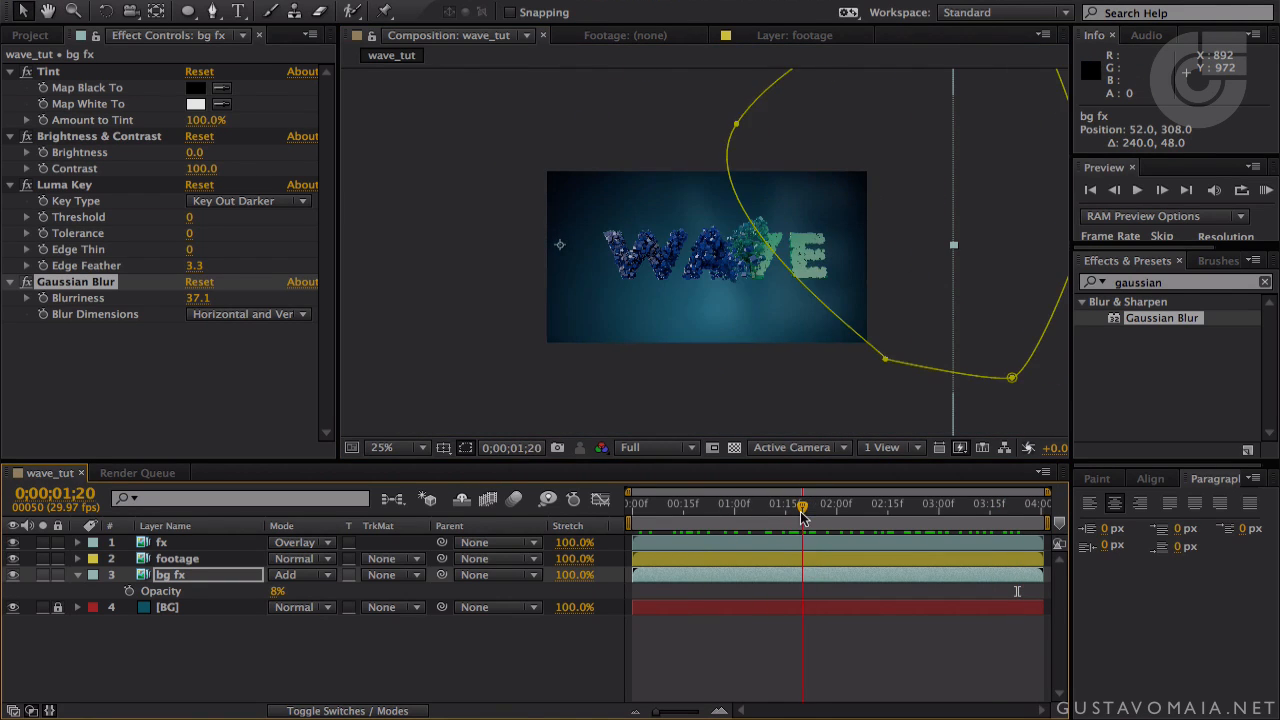
pyautogui.moveTo(848, 257); pyautogui.dragTo(915, 259)
pyautogui.moveTo(776, 516); pyautogui.dragTo(557, 542)
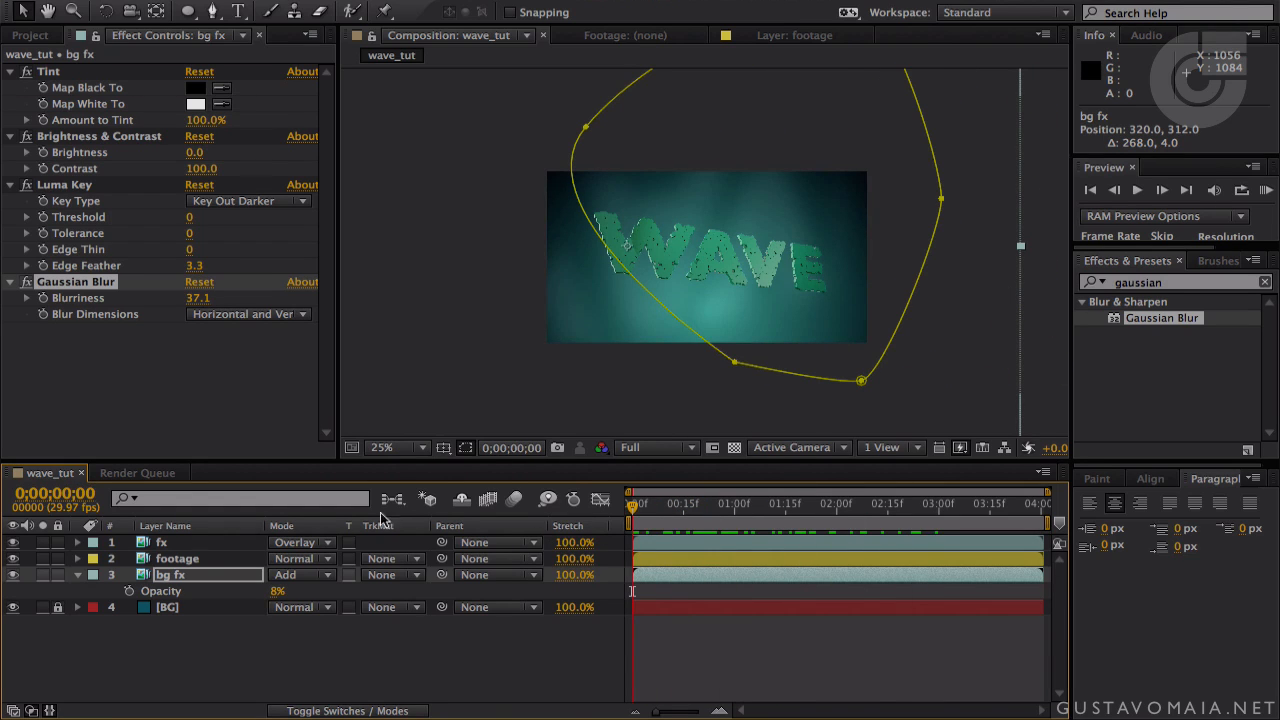
# - Create a new adjustment layer above all the other layers
pyautogui.click(188, 573)
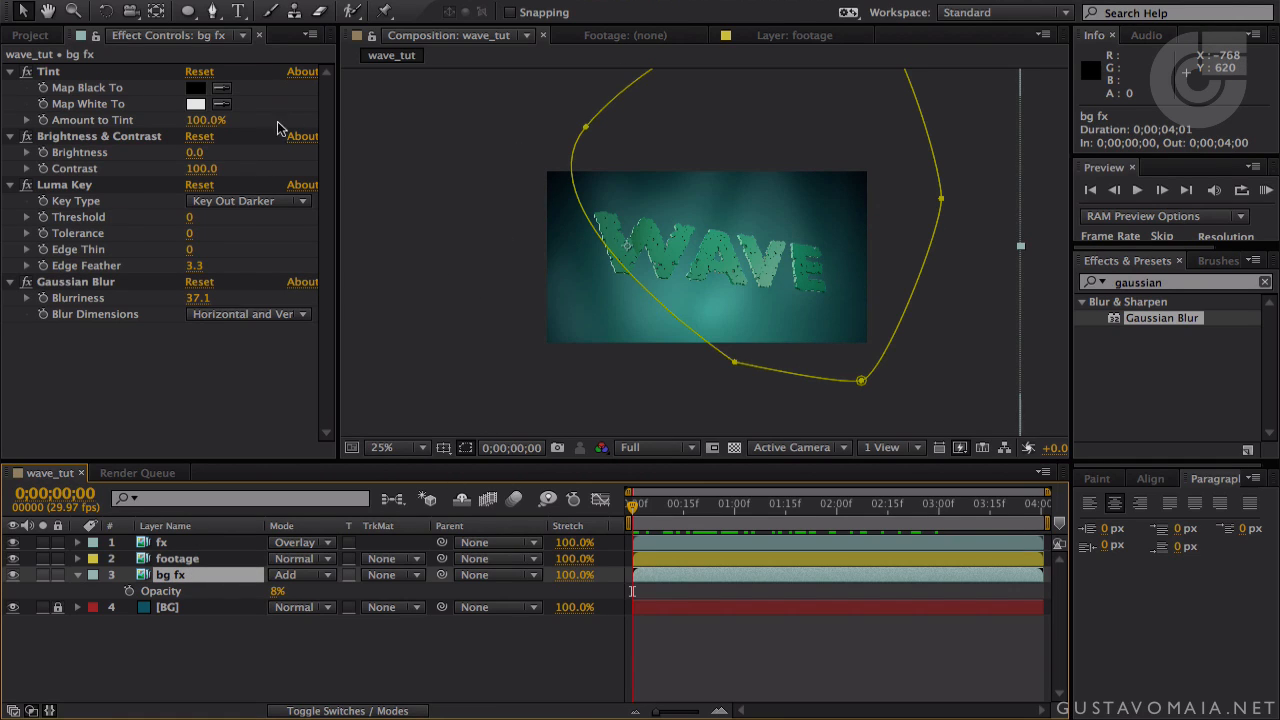
pyautogui.click(194, 9)
pyautogui.rightClick(145, 646)
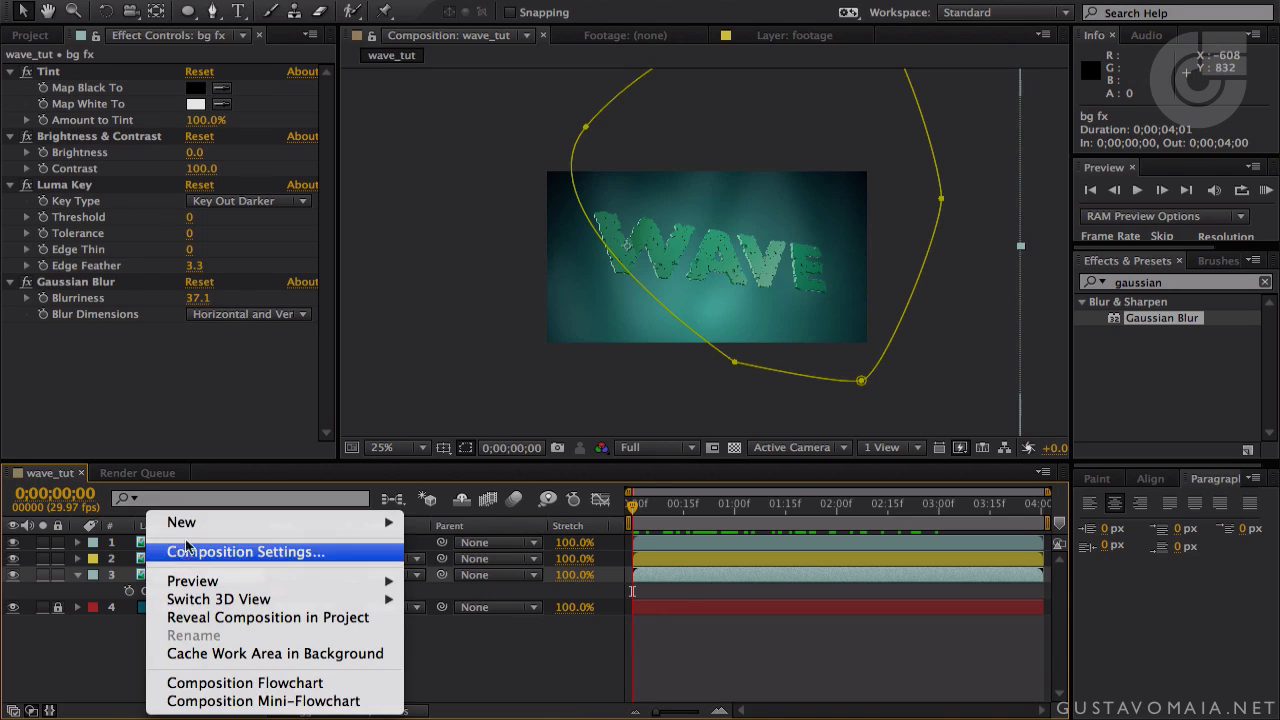
pyautogui.moveTo(250, 522)
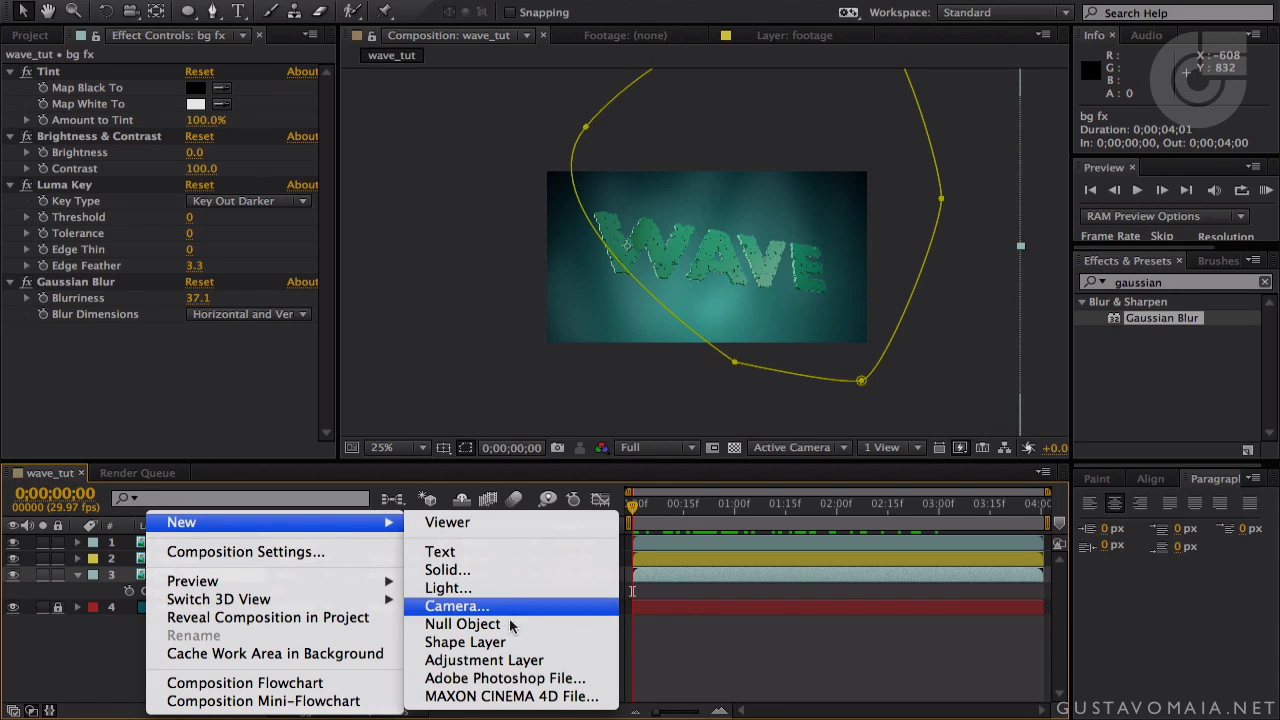
pyautogui.click(503, 663)
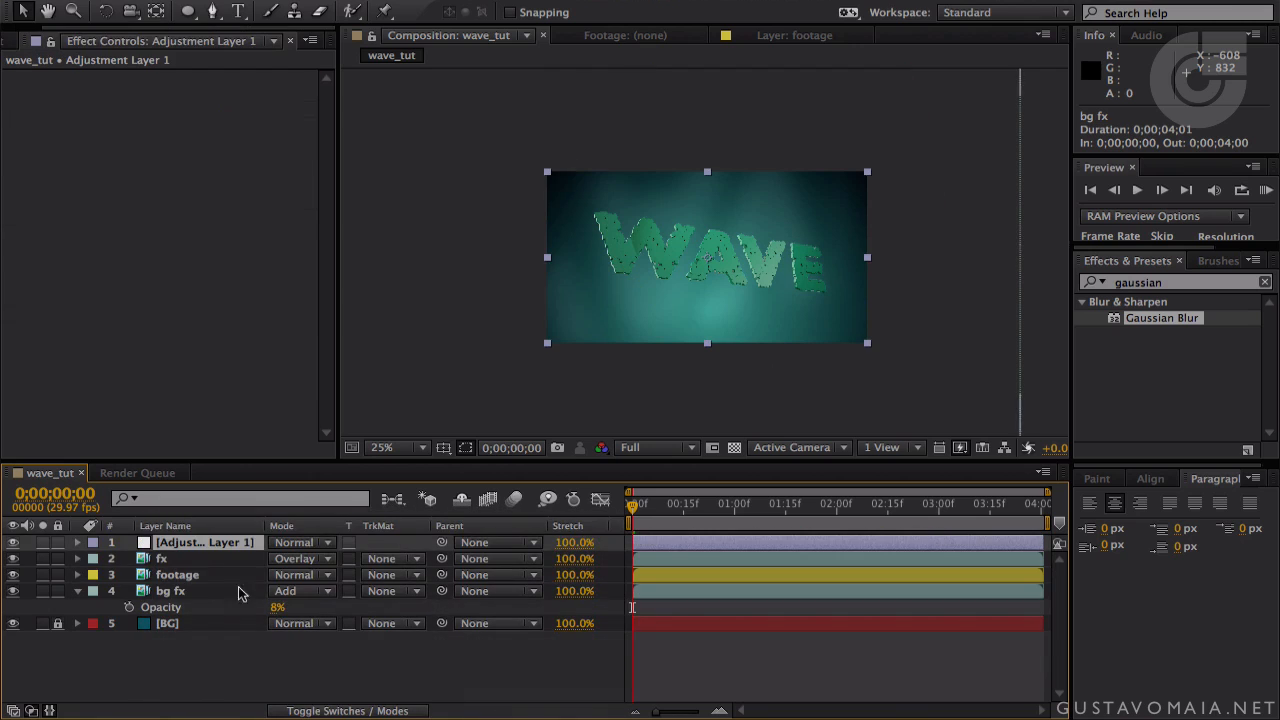
# - Find the Curves effect and apply it to the adjustment layer
pyautogui.click(1185, 284)
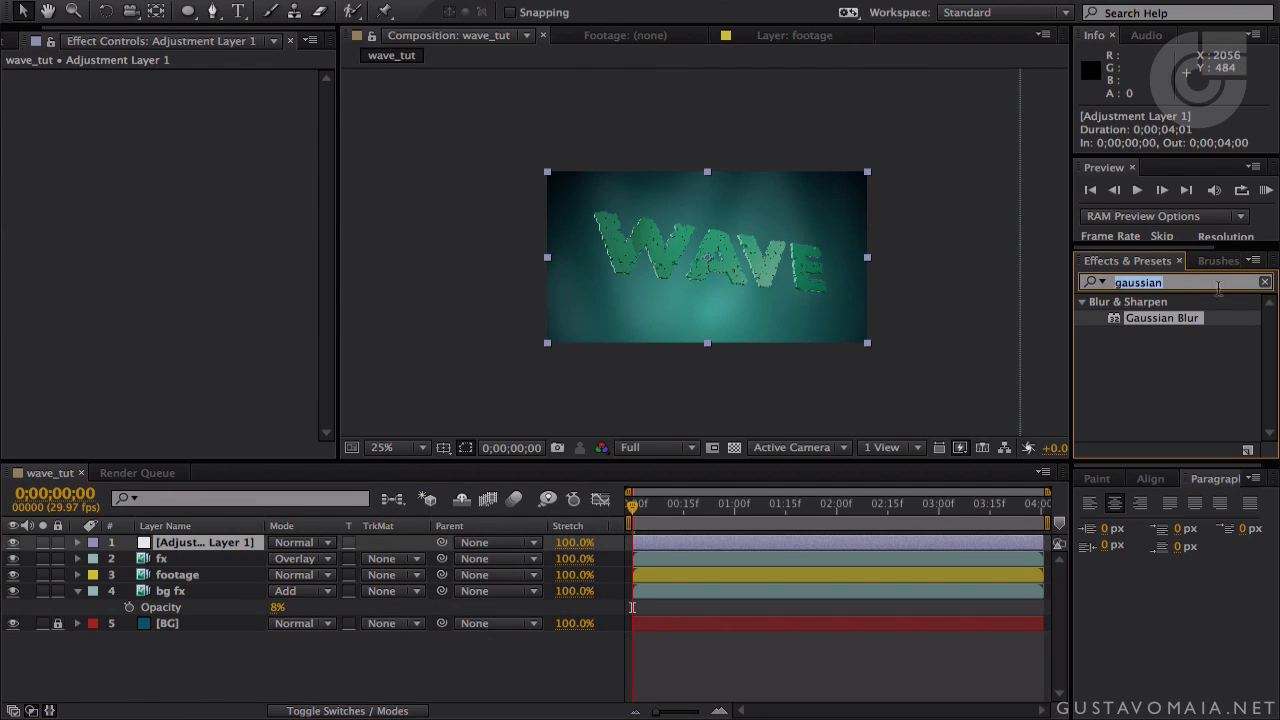
pyautogui.write('curves')
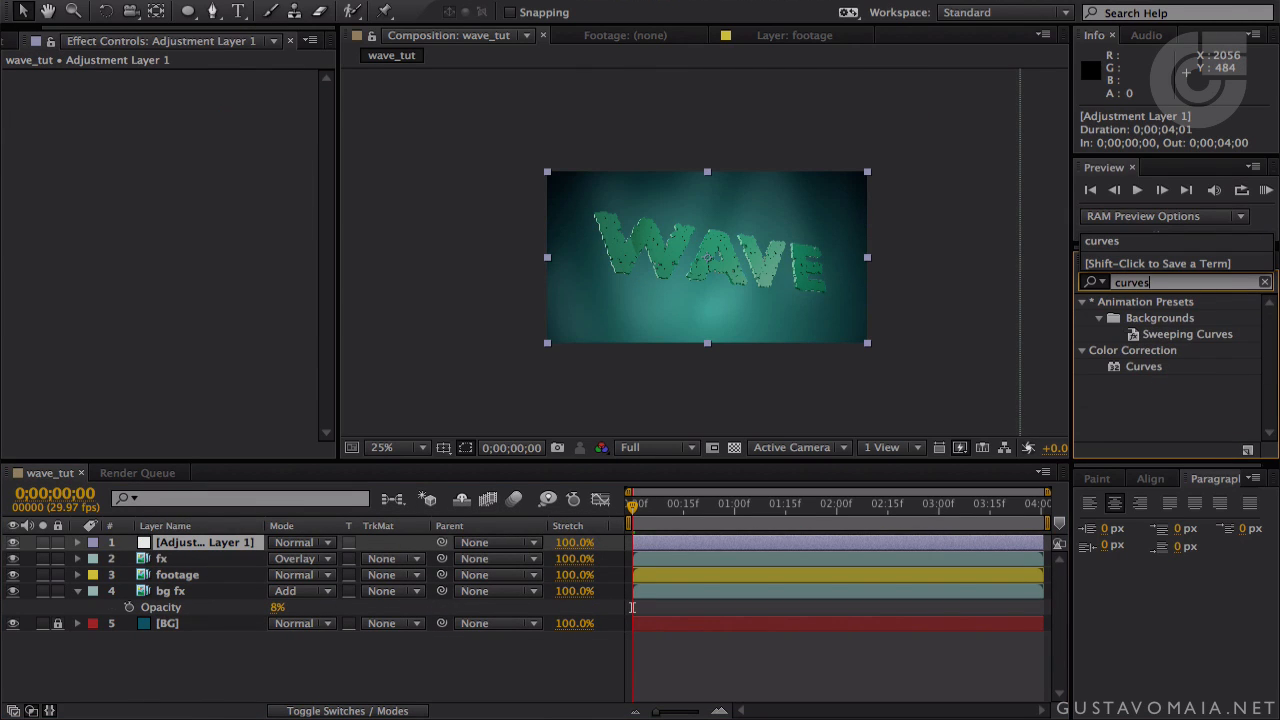
pyautogui.doubleClick(1140, 367)
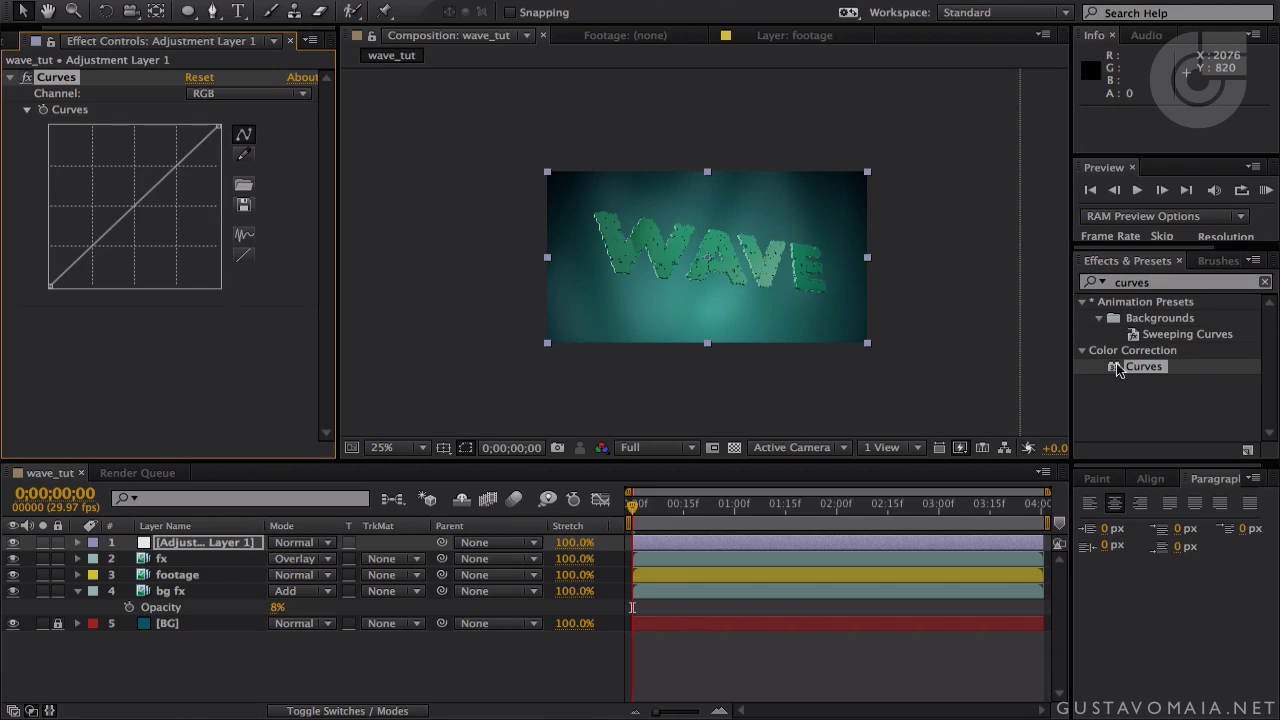
# - Shape the RGB curve into a gentle S with slightly raised blacks and lowered whites for more contrast
pyautogui.moveTo(70, 247); pyautogui.dragTo(85, 262)
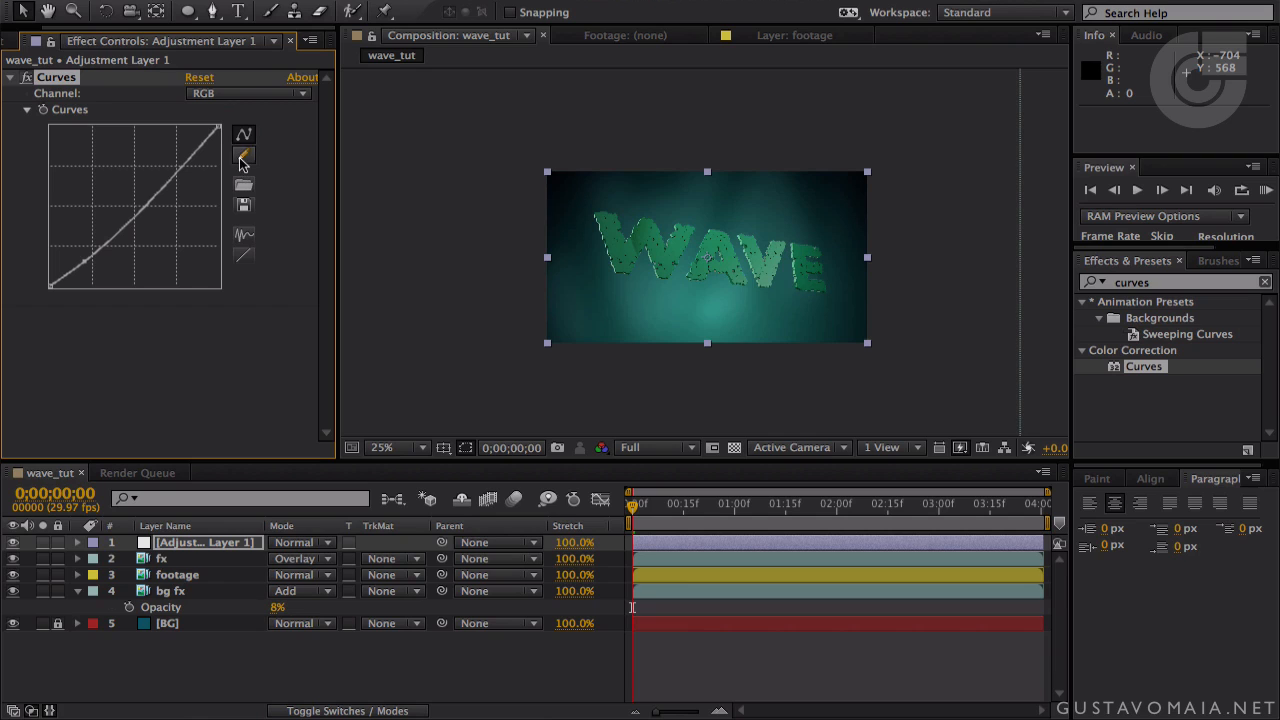
pyautogui.moveTo(190, 162); pyautogui.dragTo(185, 151)
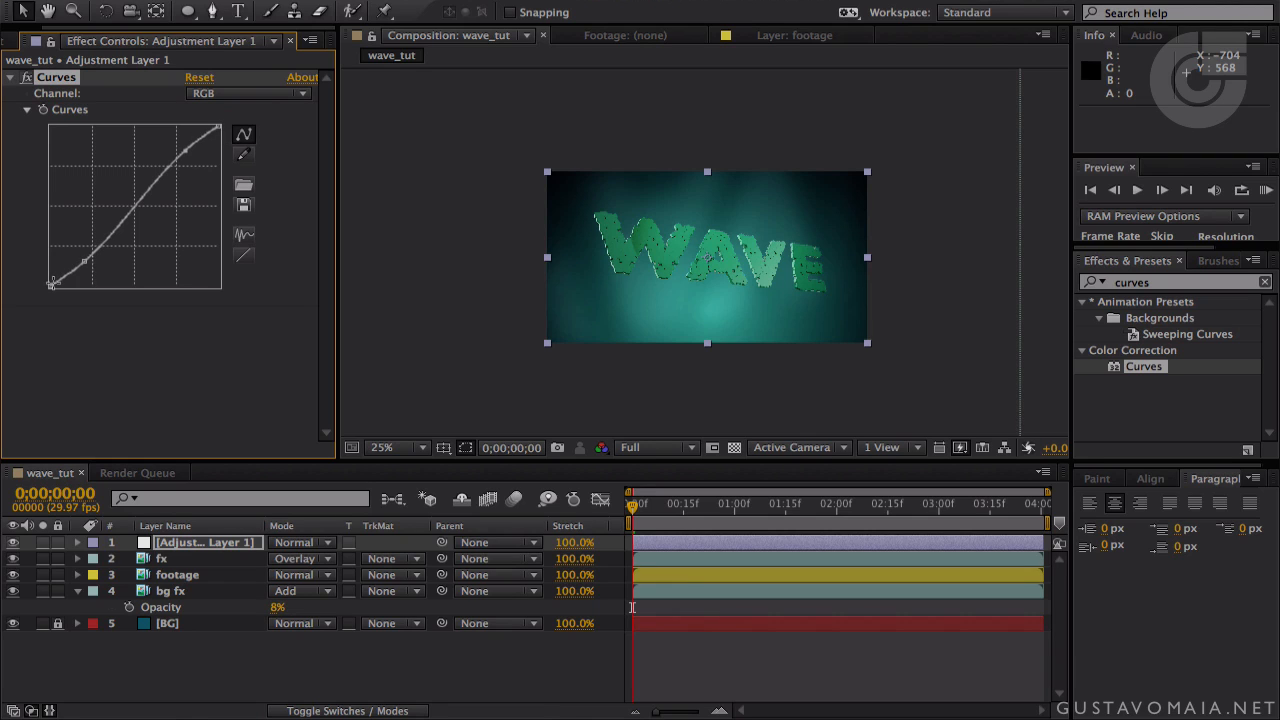
pyautogui.moveTo(86, 262); pyautogui.dragTo(86, 264)
pyautogui.moveTo(218, 127); pyautogui.dragTo(218, 130)
pyautogui.click(186, 151)
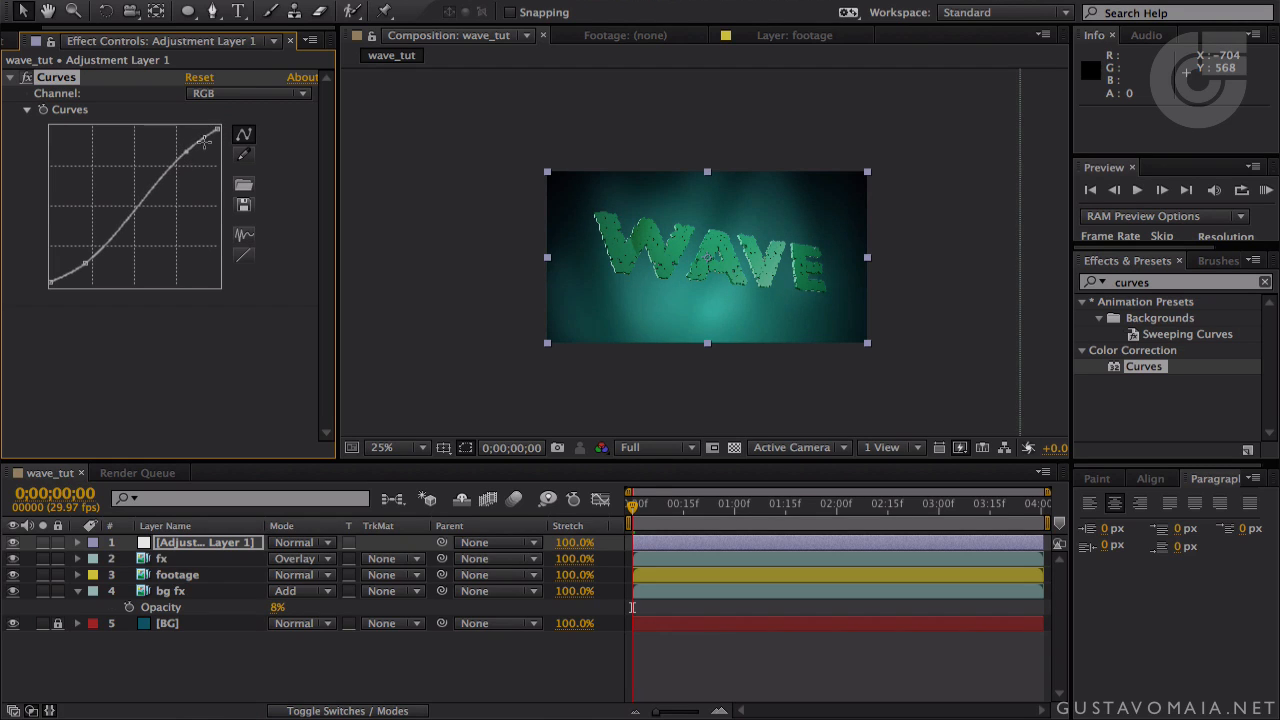
pyautogui.moveTo(218, 131); pyautogui.dragTo(219, 135)
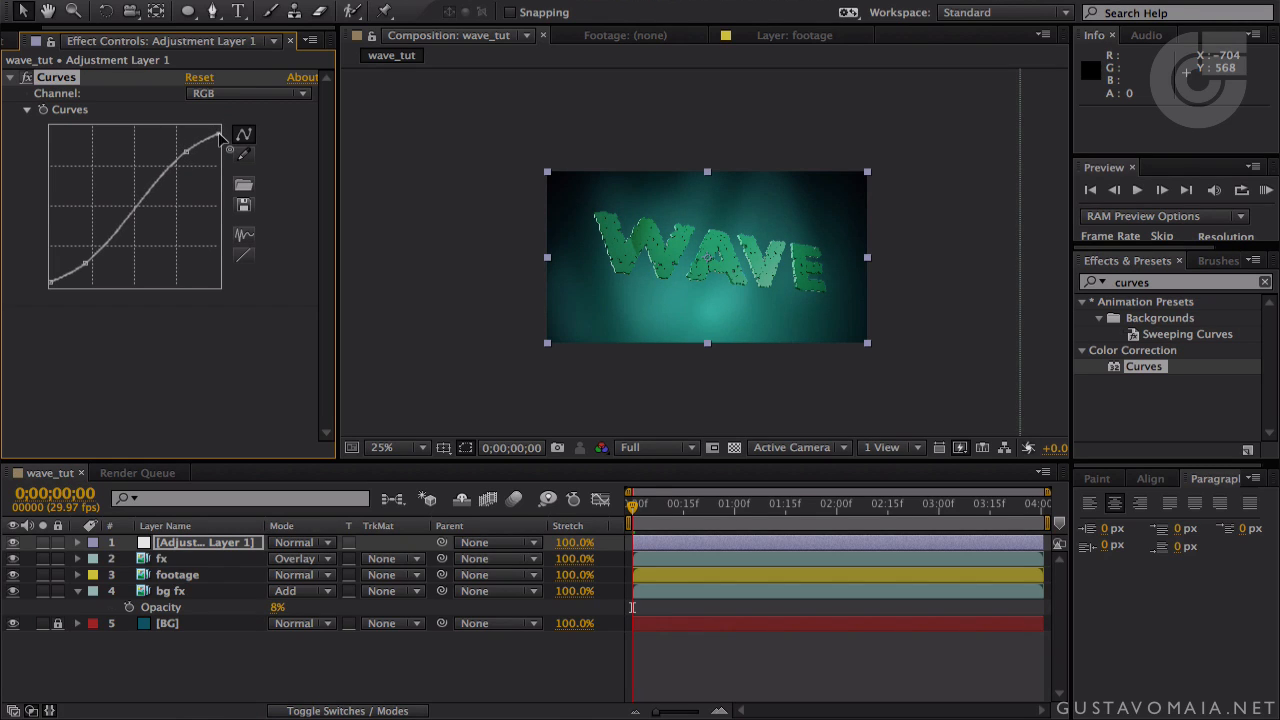
pyautogui.moveTo(188, 150); pyautogui.dragTo(219, 139)
# - Add a second Curves effect below the first one on the adjustment layer and compare the two in the effect list
pyautogui.moveTo(1157, 283); pyautogui.dragTo(981, 289)
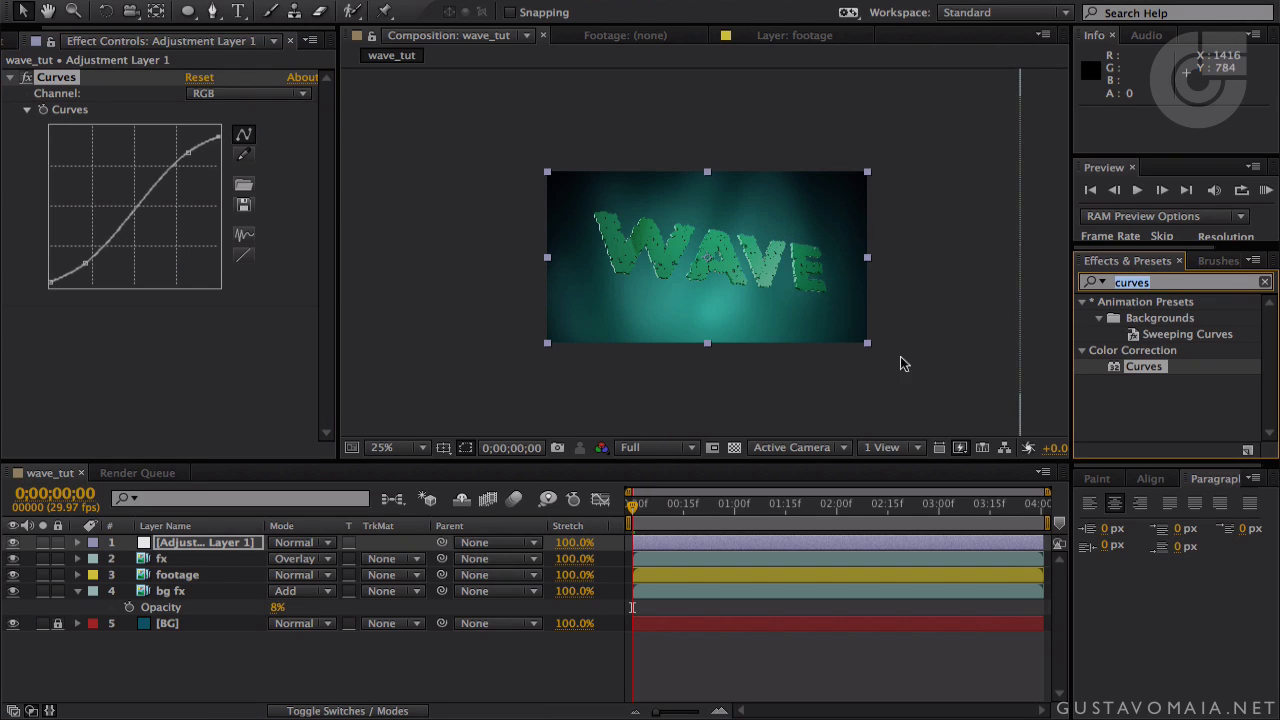
pyautogui.moveTo(1138, 367); pyautogui.dragTo(5, 378)
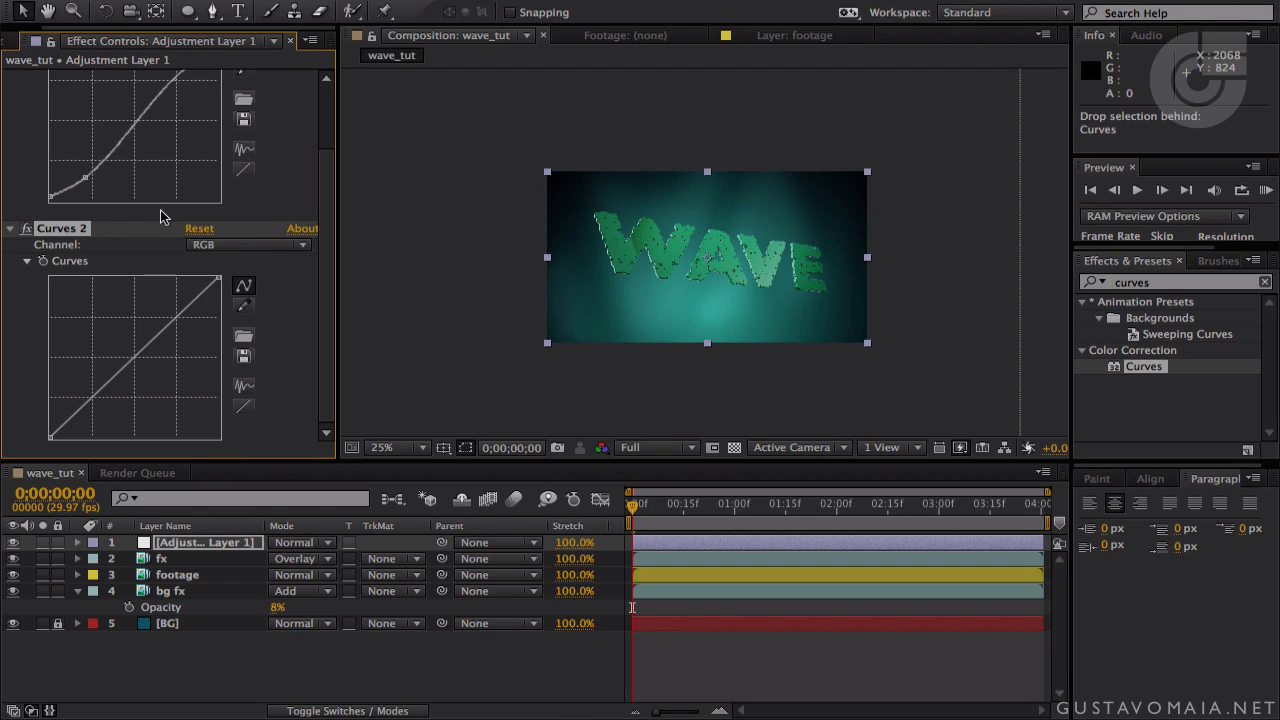
pyautogui.scroll(2, 78, 200)
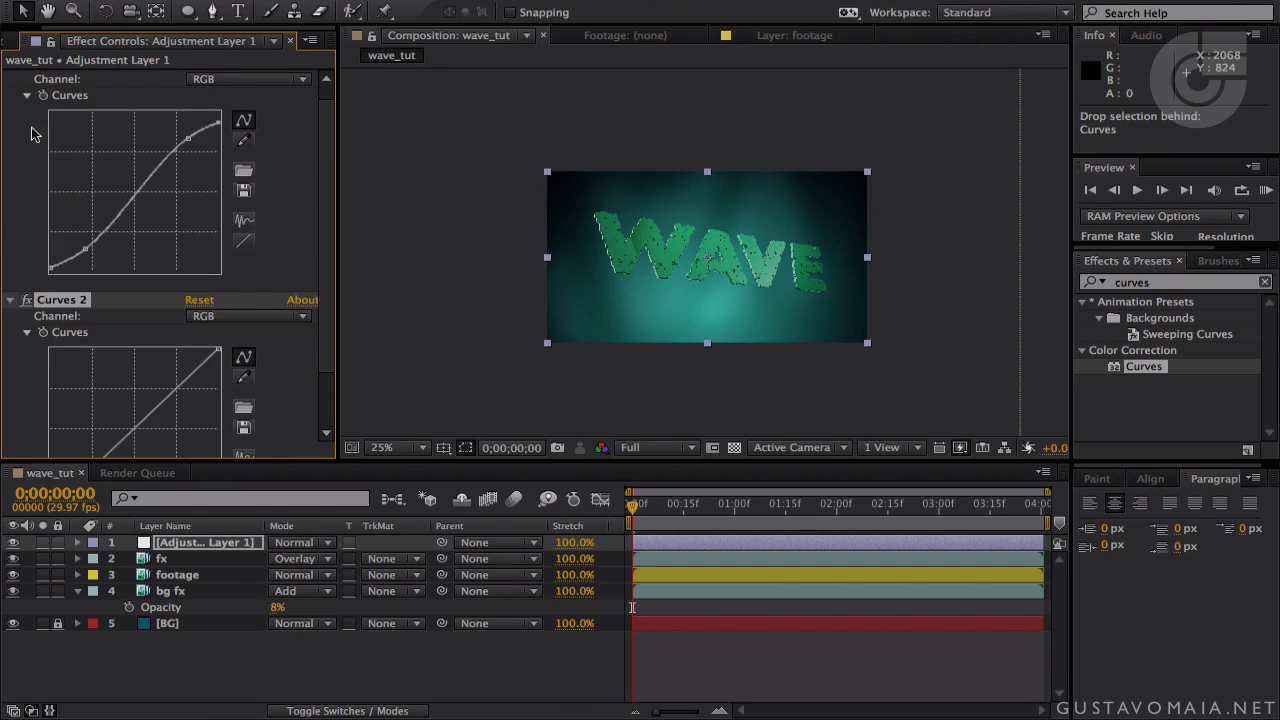
pyautogui.scroll(1, 32, 108)
pyautogui.click(10, 76)
pyautogui.click(63, 77)
pyautogui.click(59, 91)
pyautogui.click(50, 81)
pyautogui.click(53, 94)
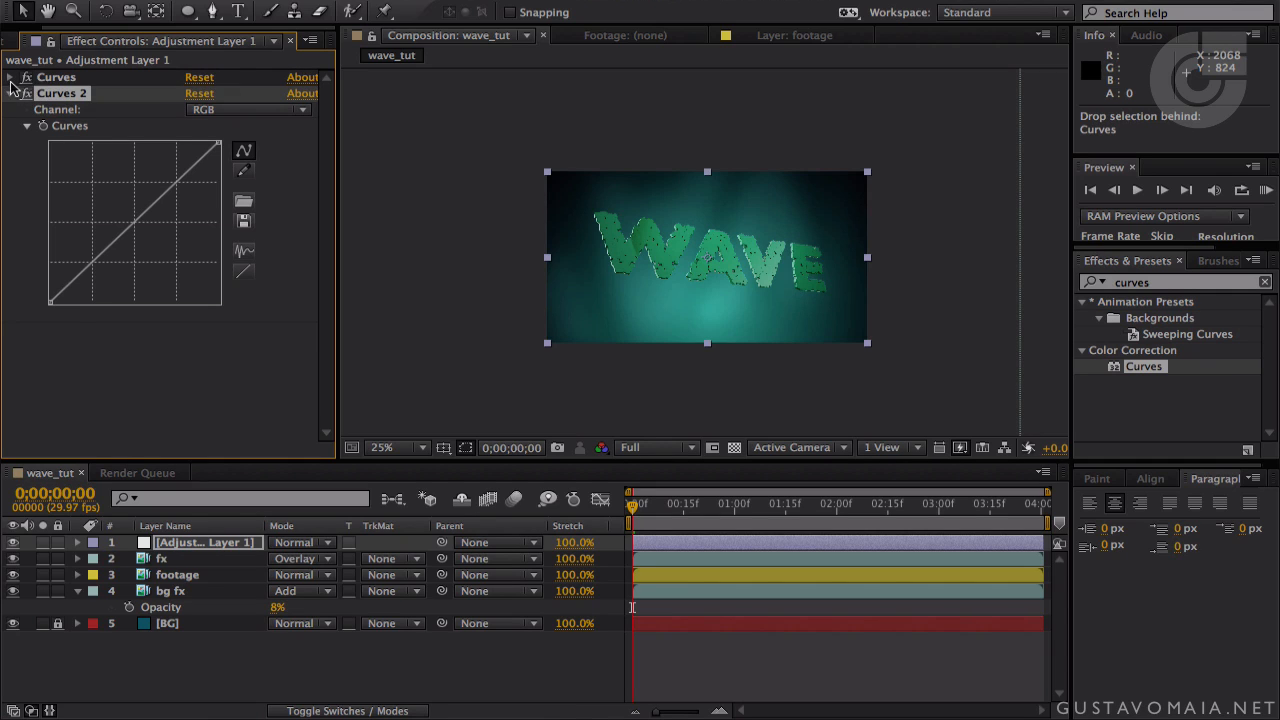
pyautogui.click(10, 79)
pyautogui.click(57, 80)
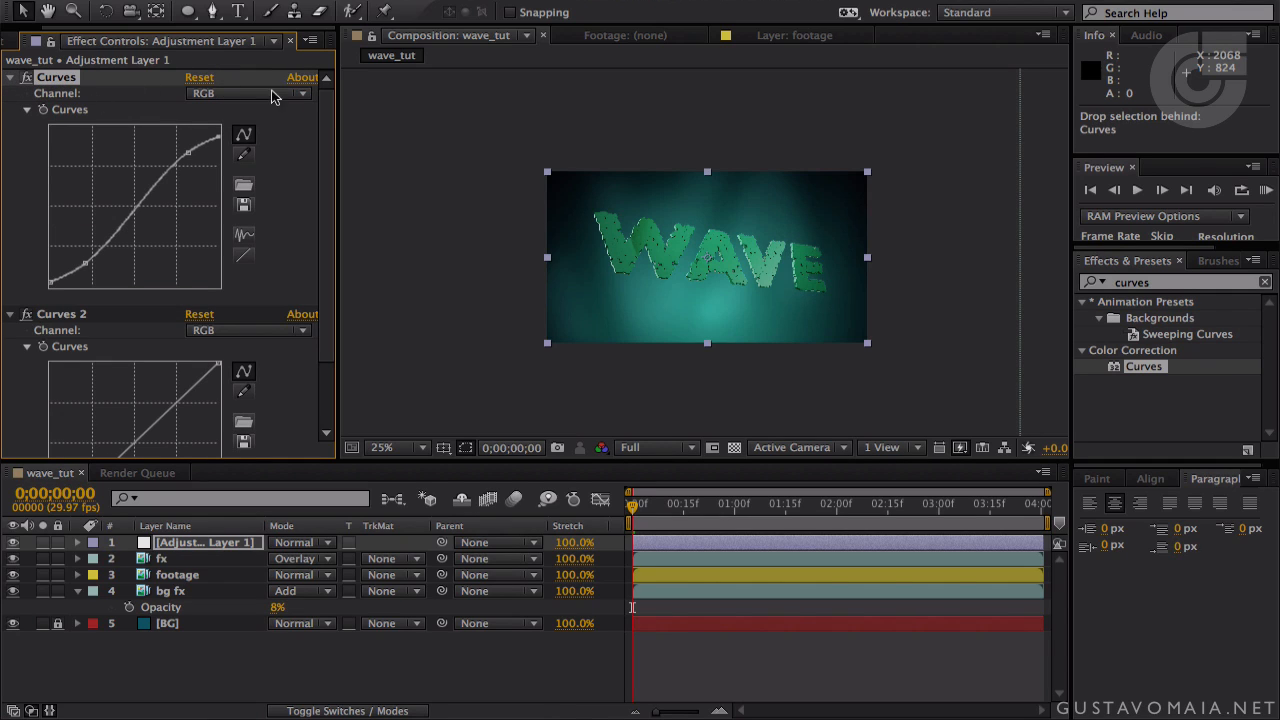
# - Try bending the first Curves effect's Red channel, and undo those bends along with the second Curves effect
pyautogui.click(245, 93)
pyautogui.click(218, 128)
pyautogui.moveTo(178, 166); pyautogui.dragTo(189, 196)
pyautogui.moveTo(158, 236); pyautogui.dragTo(163, 183)
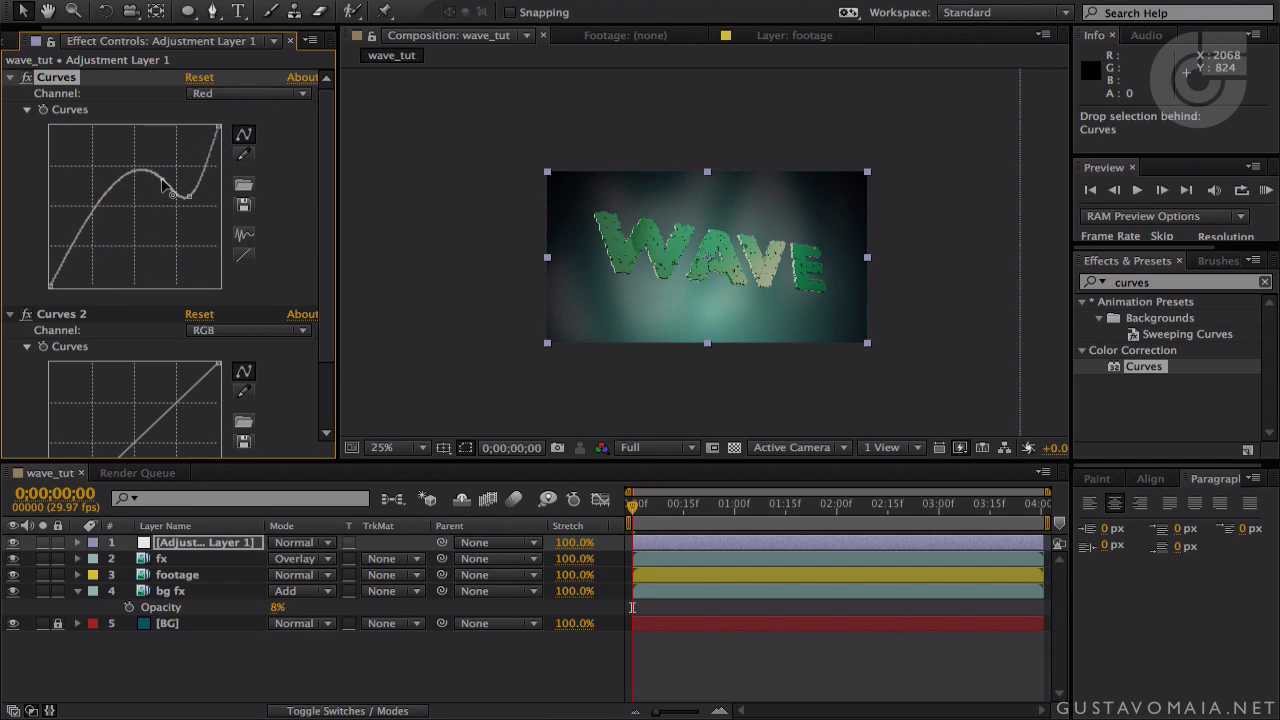
pyautogui.hotkey('ctrl', 'z')
pyautogui.hotkey('ctrl', 'z')
pyautogui.hotkey('ctrl', 'z')
# - Switch the adjustment layer's Curves effect back to the RGB channel and rename the effect Curves RGB
pyautogui.click(221, 93)
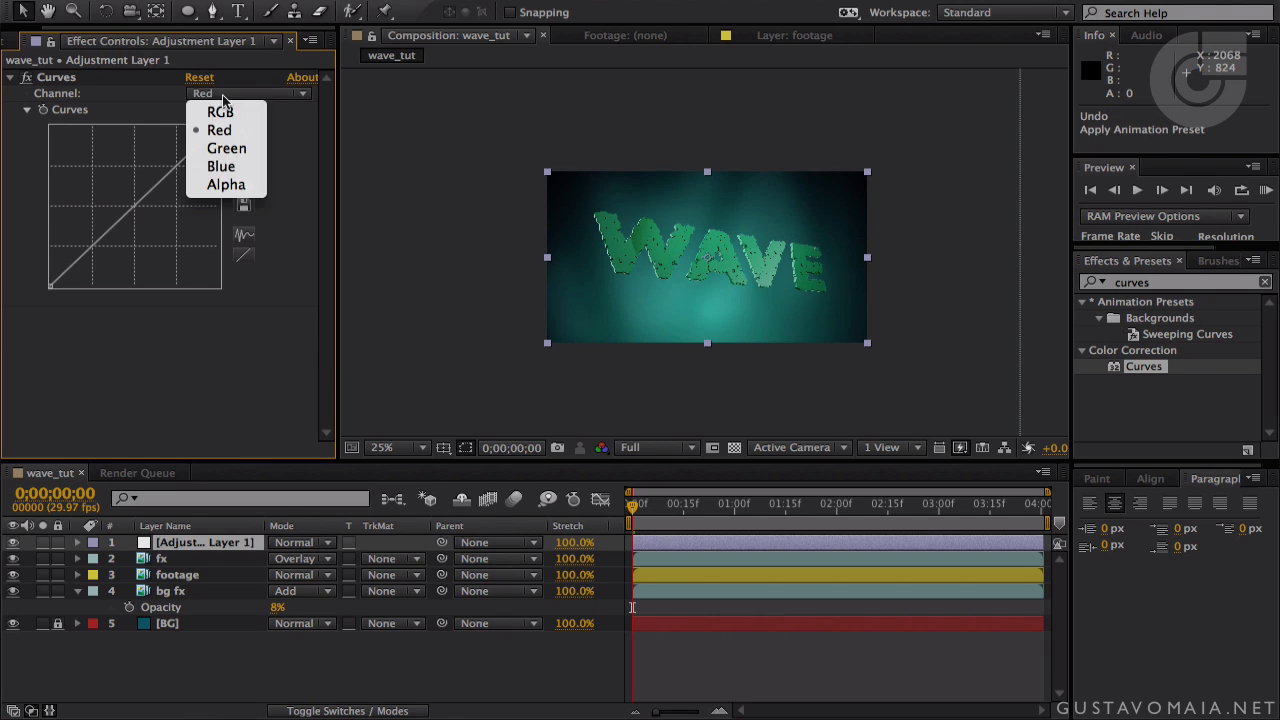
pyautogui.click(222, 110)
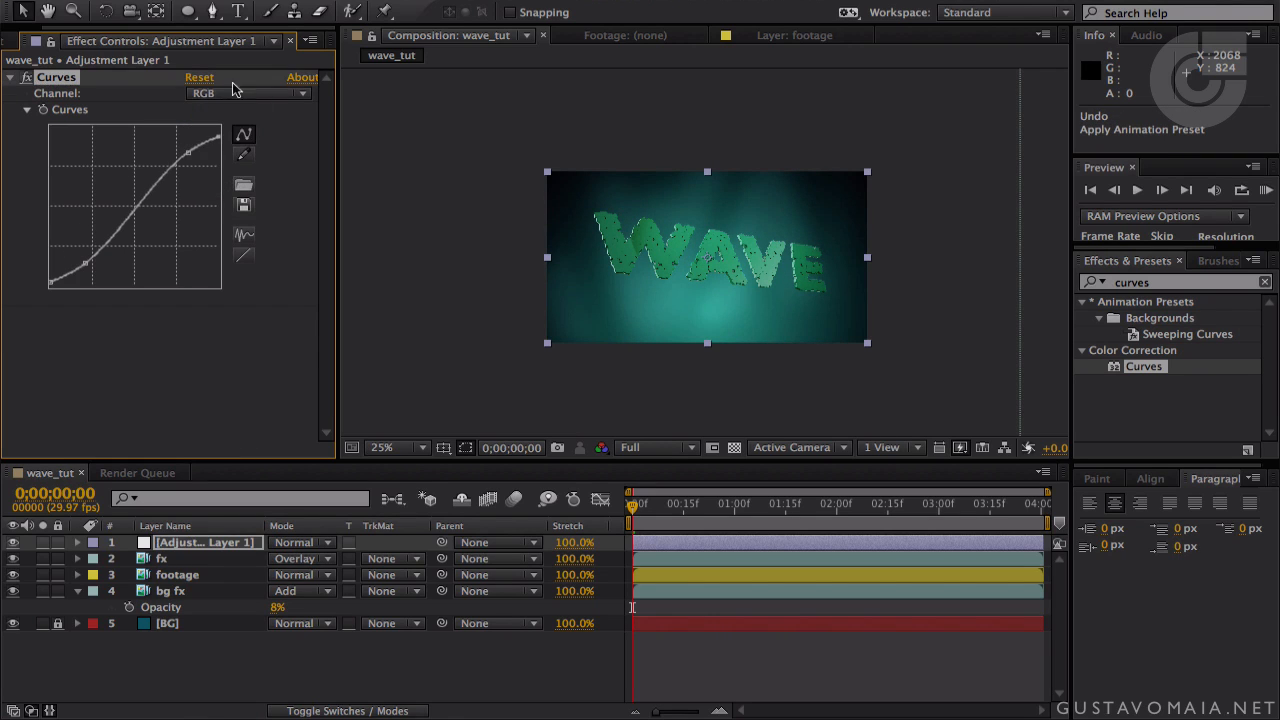
pyautogui.doubleClick(58, 79)
pyautogui.click(98, 379)
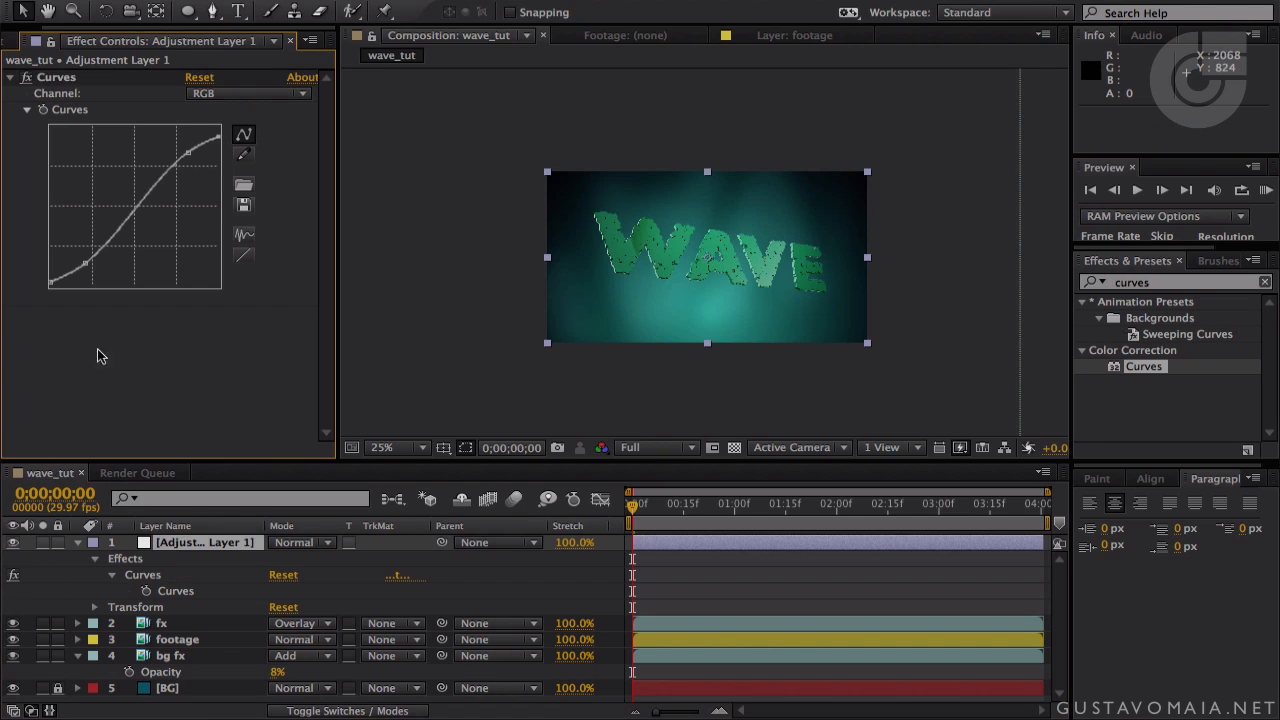
pyautogui.click(58, 78)
pyautogui.press('Return')
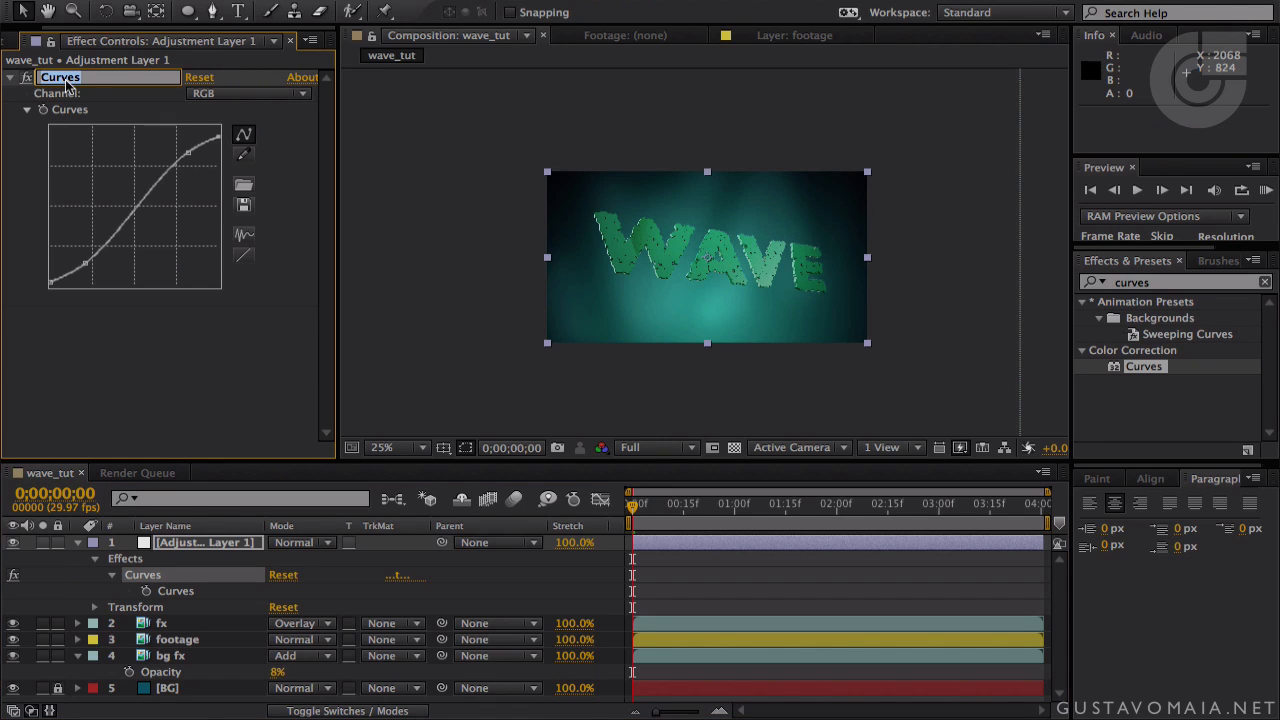
pyautogui.press('Right')
pyautogui.write('RGB')
pyautogui.press('Return')
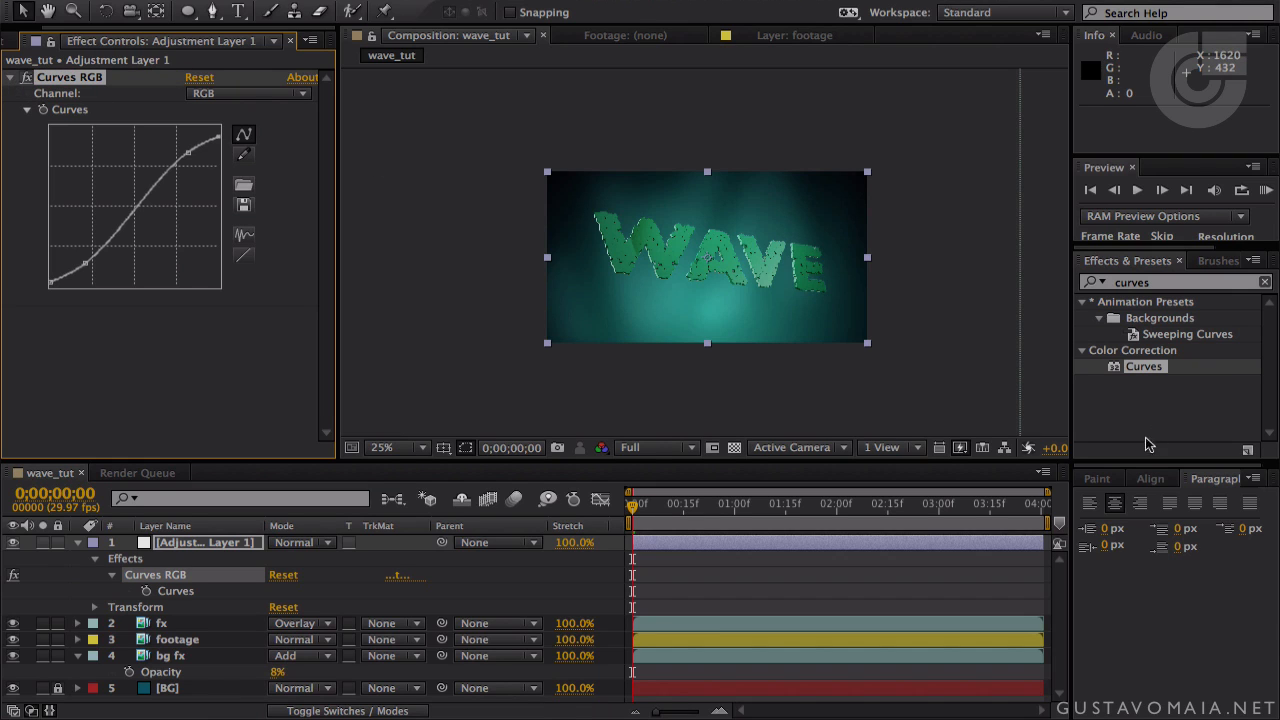
# - Add a second Curves effect below Curves RGB on the adjustment layer and rename it Curves Blue
pyautogui.moveTo(1131, 366); pyautogui.dragTo(192, 343)
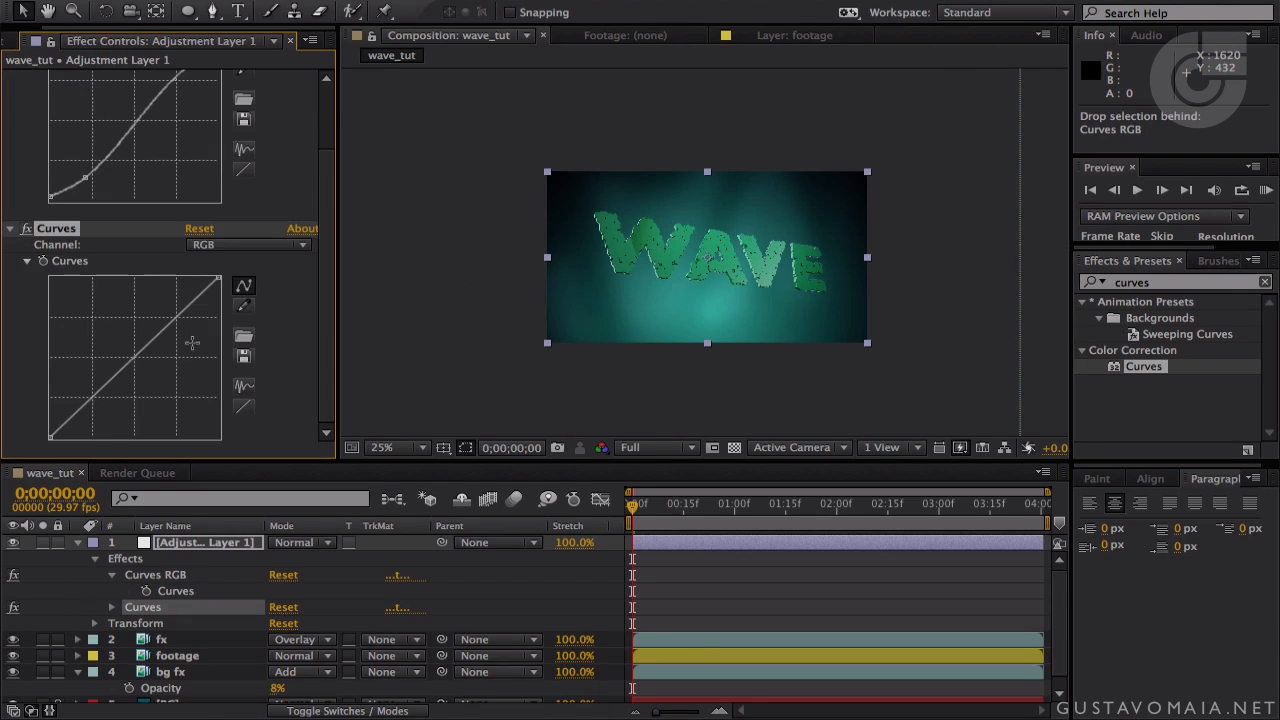
pyautogui.click(206, 246)
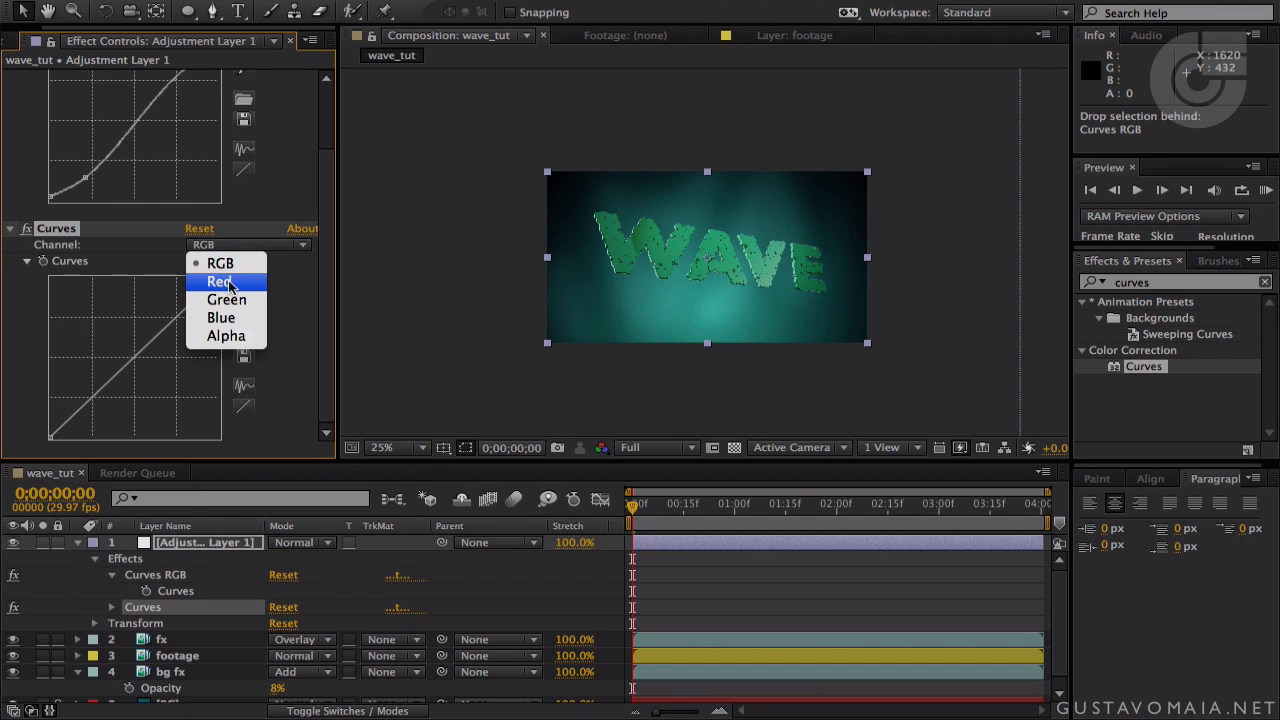
pyautogui.click(57, 231)
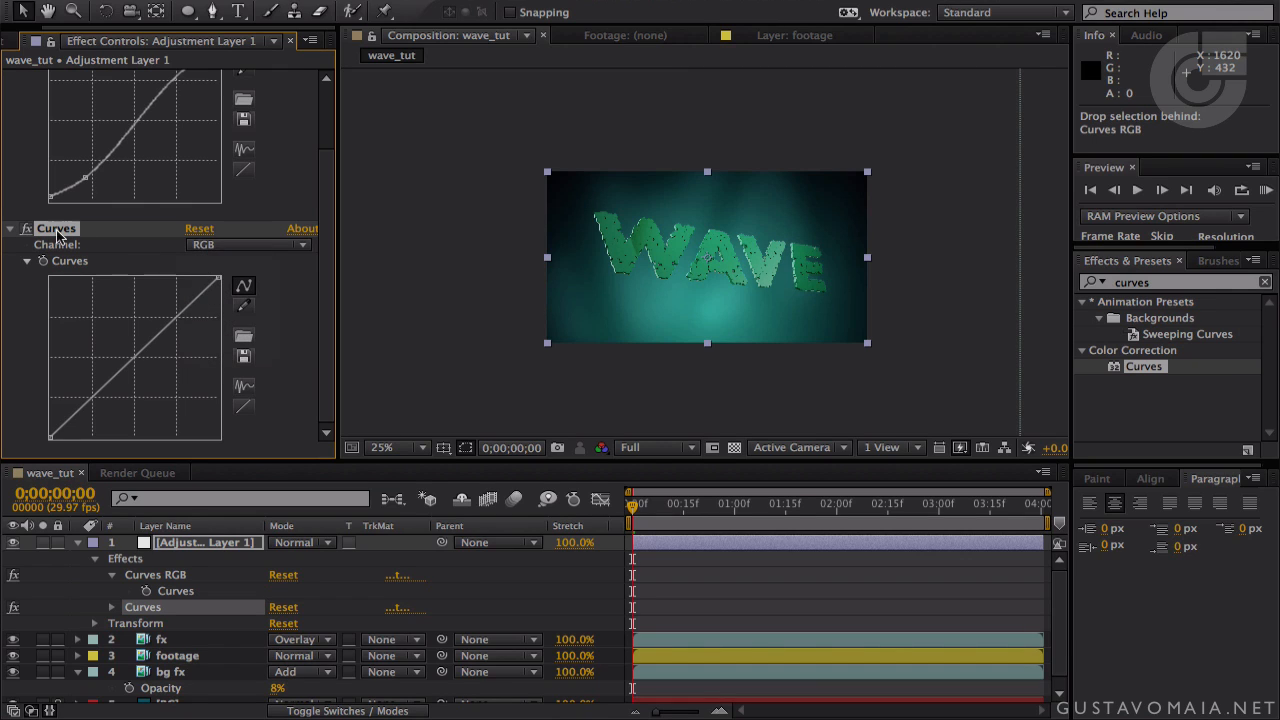
pyautogui.press('Return')
pyautogui.press('Right')
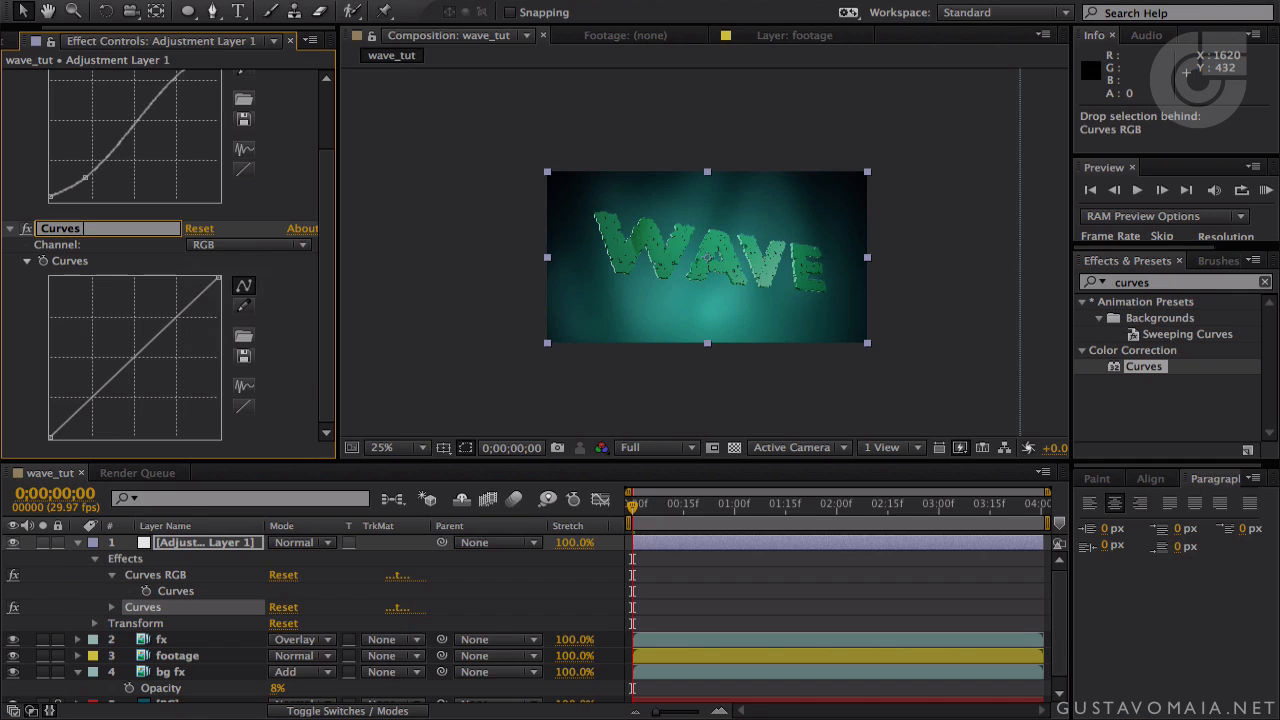
pyautogui.press('Return')
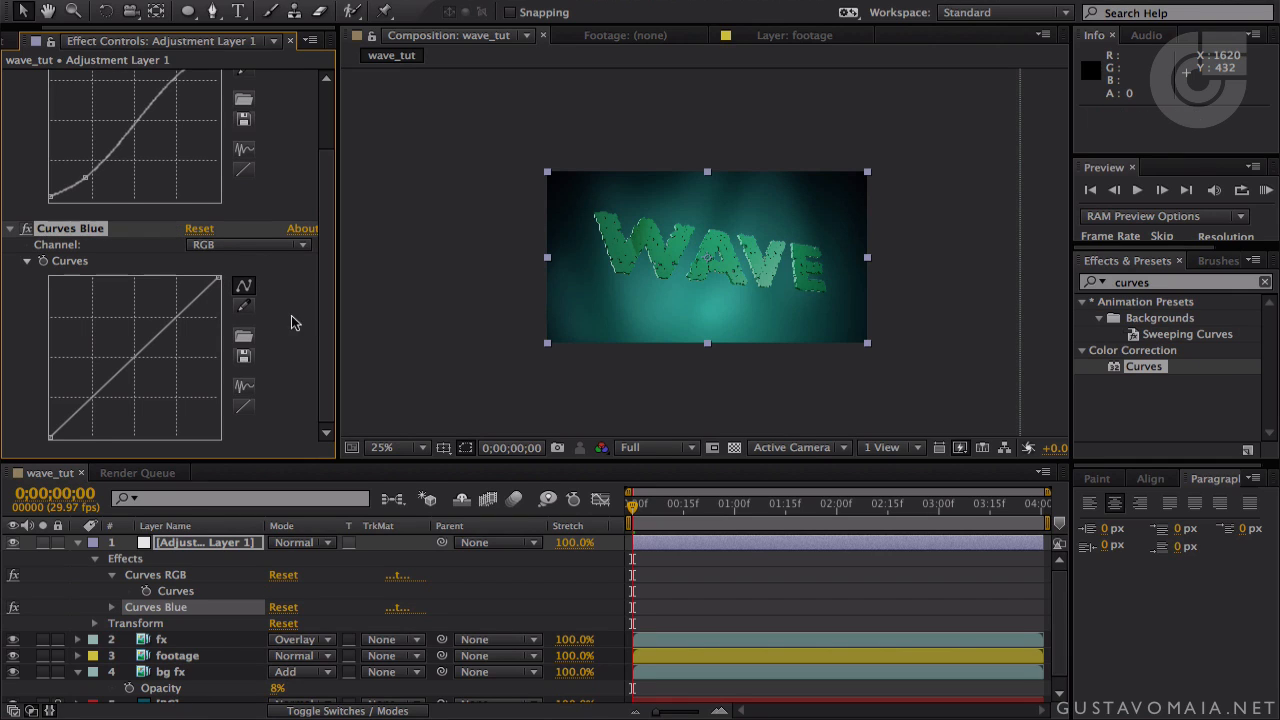
# - Set Curves Blue to the Blue channel and raise its midtones, judging the tint on a frame around 0;00;01;08
pyautogui.click(215, 245)
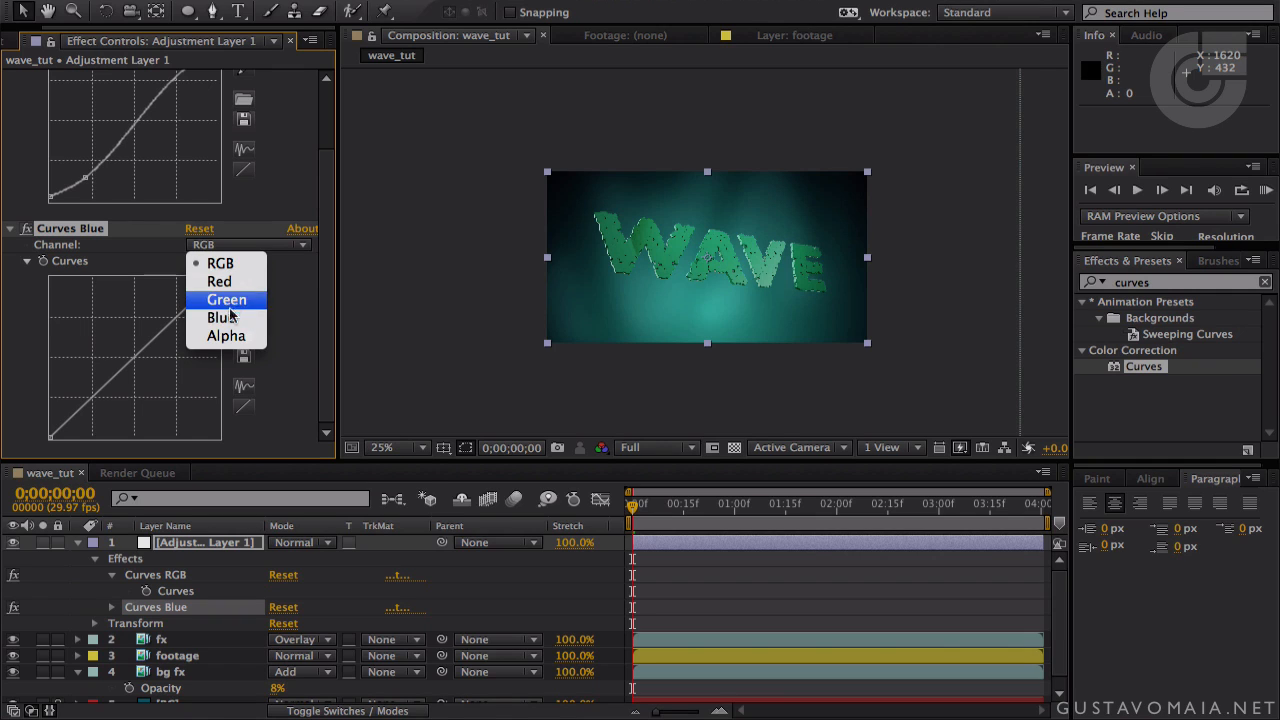
pyautogui.click(195, 317)
pyautogui.moveTo(168, 333)
pyautogui.mouseDown()
pyautogui.moveTo(177, 340)
pyautogui.moveTo(161, 321)
pyautogui.mouseUp()
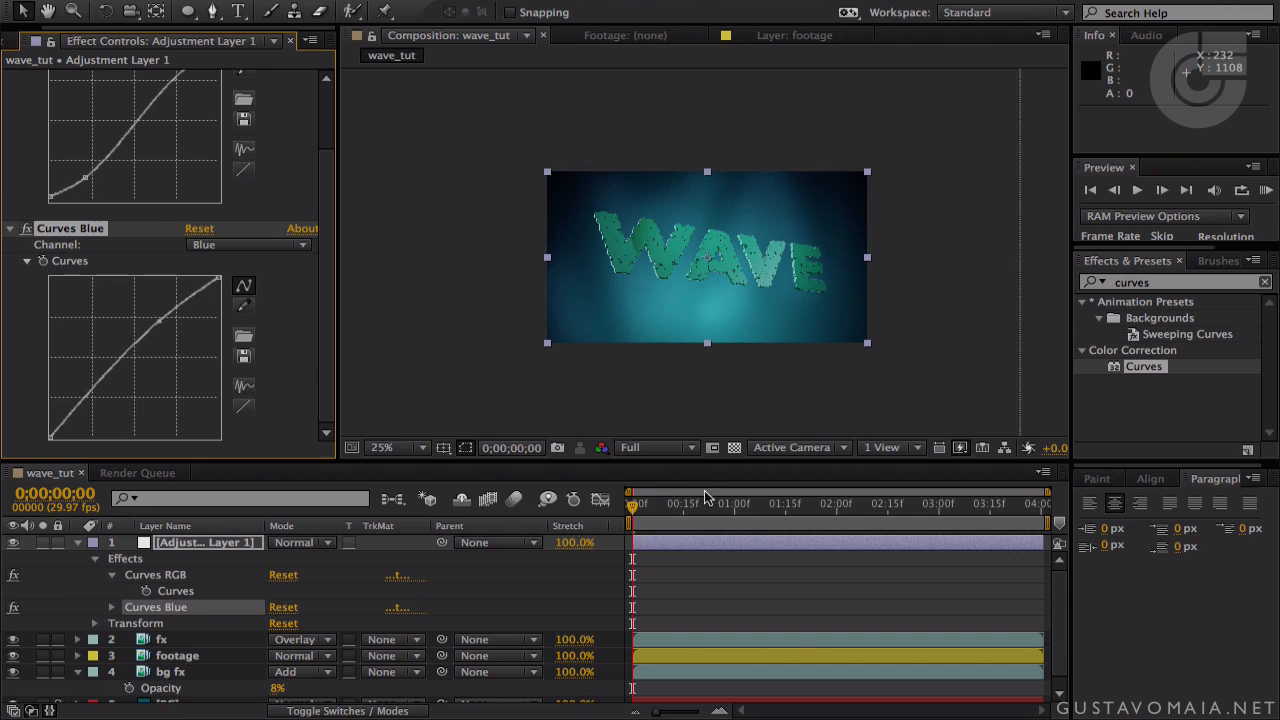
pyautogui.moveTo(705, 497); pyautogui.dragTo(761, 503)
pyautogui.moveTo(159, 328); pyautogui.dragTo(131, 326)
pyautogui.click(134, 332)
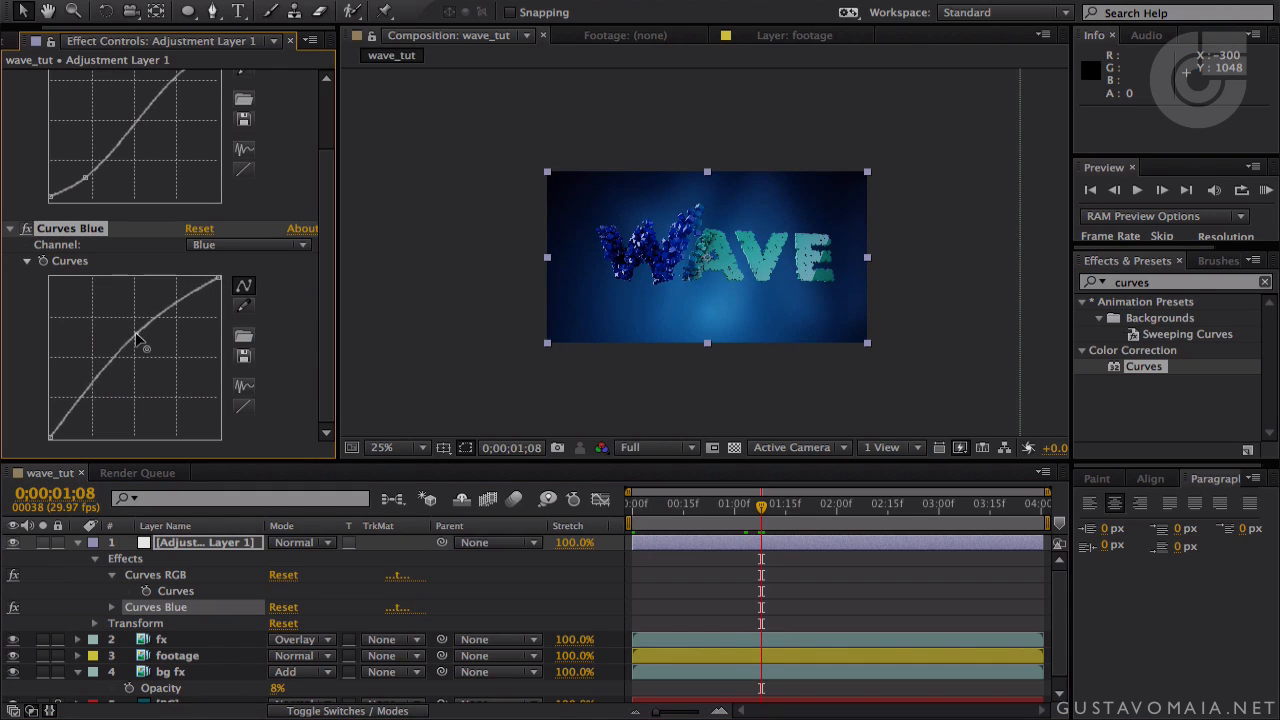
# - At 0;00;02;03, pull the Blue curve's midpoint slightly below the diagonal to reduce the blue tint
pyautogui.moveTo(761, 507); pyautogui.dragTo(847, 510)
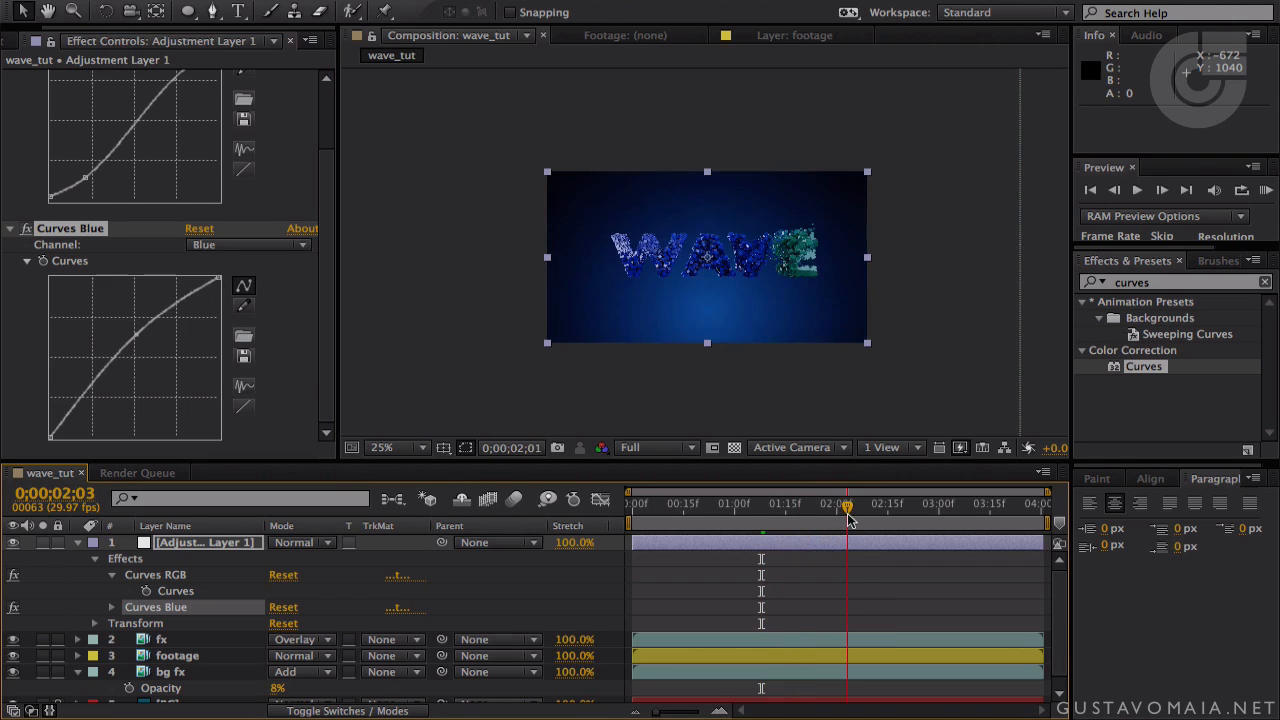
pyautogui.click(27, 229)
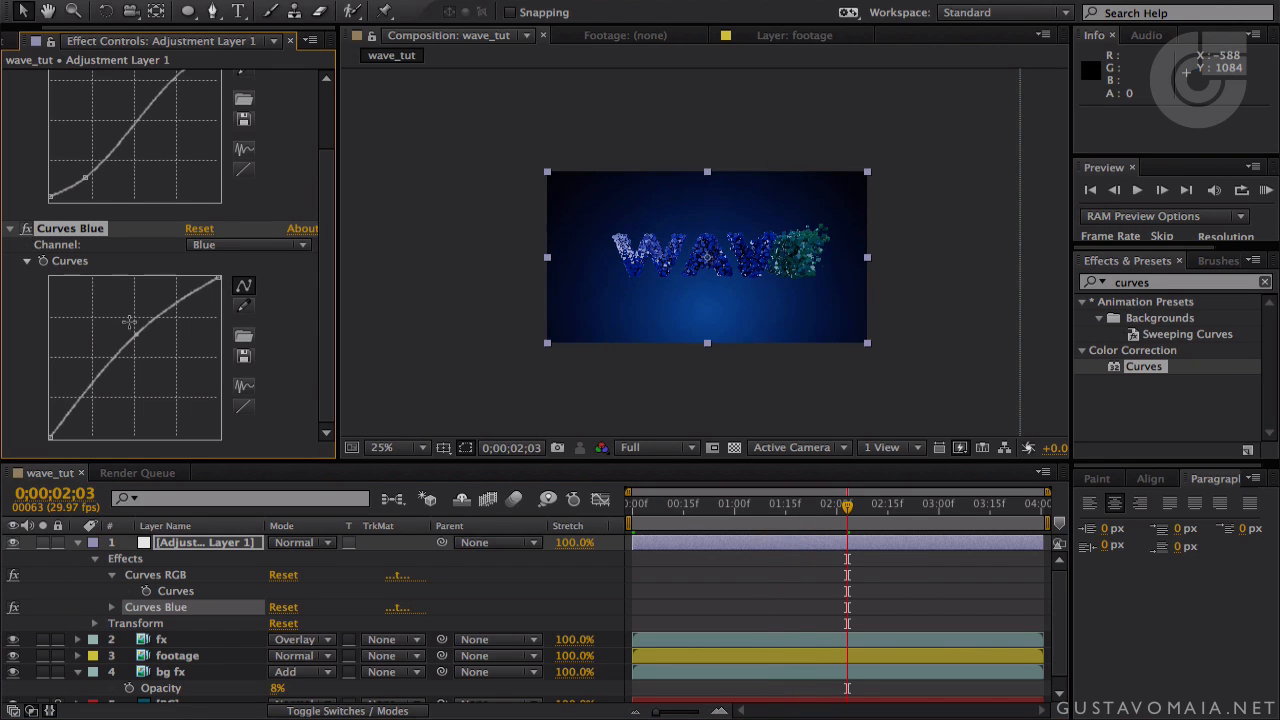
pyautogui.moveTo(129, 321); pyautogui.dragTo(148, 356)
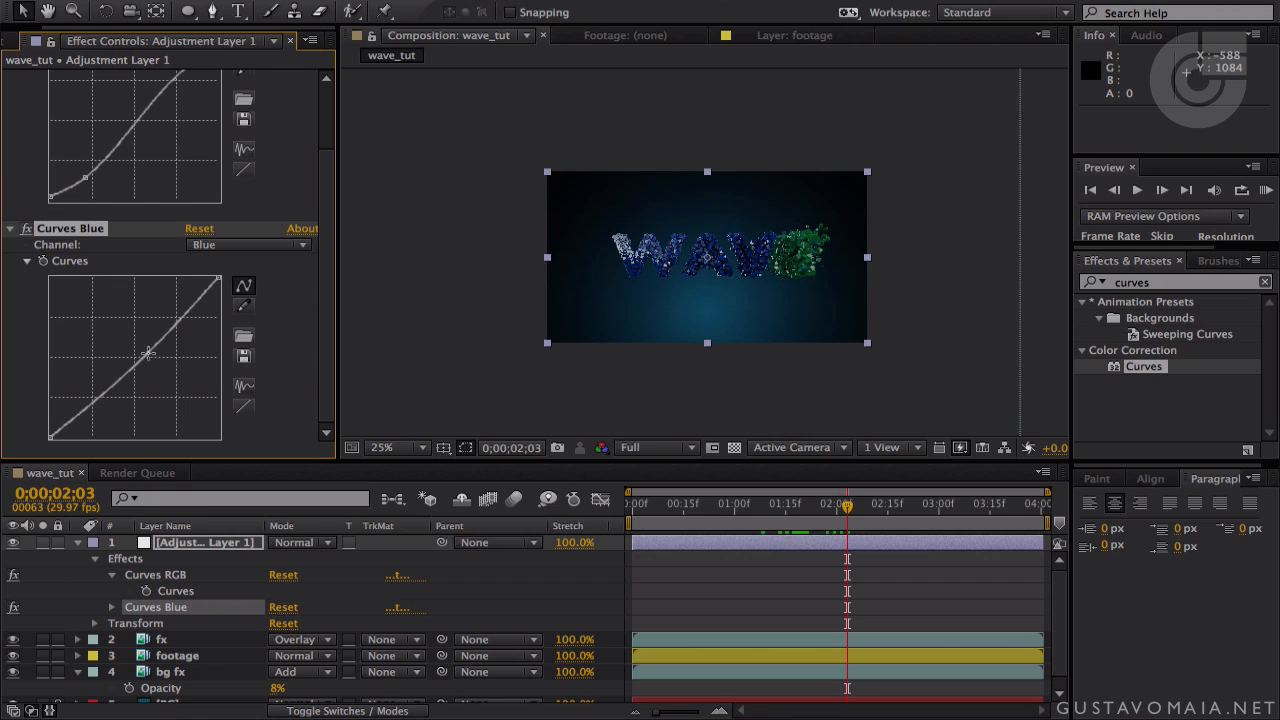
# - Examine the Curves Blue grade on several frames between 0;00;03;20 and 0;00;01;01, comparing with the effect off and on
pyautogui.click(887, 508)
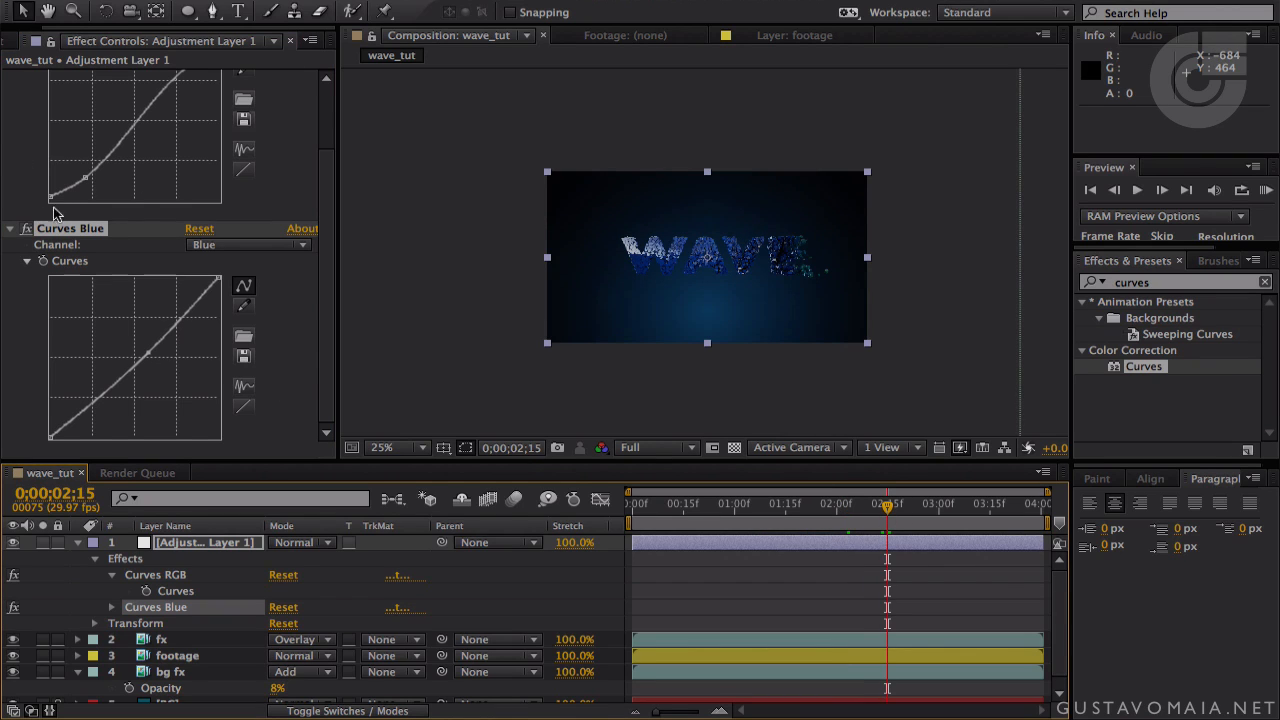
pyautogui.click(27, 228)
pyautogui.moveTo(1005, 528)
pyautogui.mouseDown()
pyautogui.moveTo(980, 515)
pyautogui.moveTo(1006, 515)
pyautogui.mouseUp()
pyautogui.press('.')
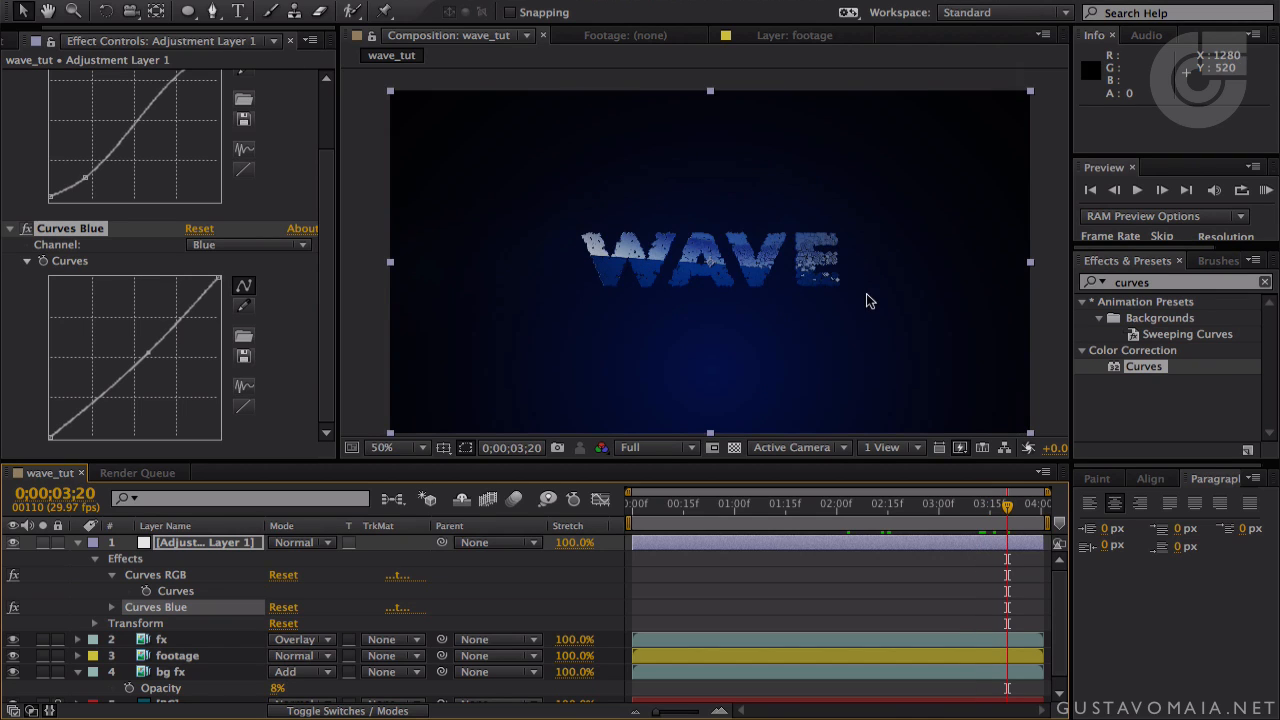
pyautogui.click(26, 229)
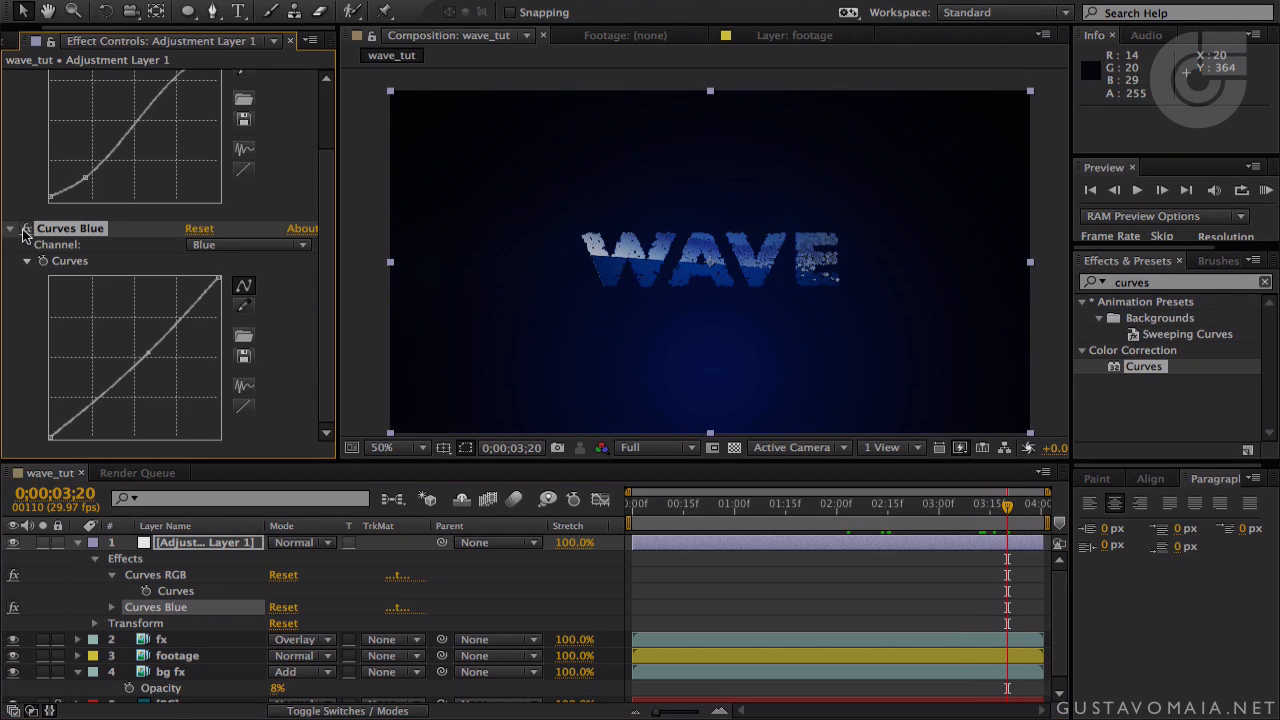
pyautogui.moveTo(1025, 514); pyautogui.dragTo(911, 519)
pyautogui.click(152, 353)
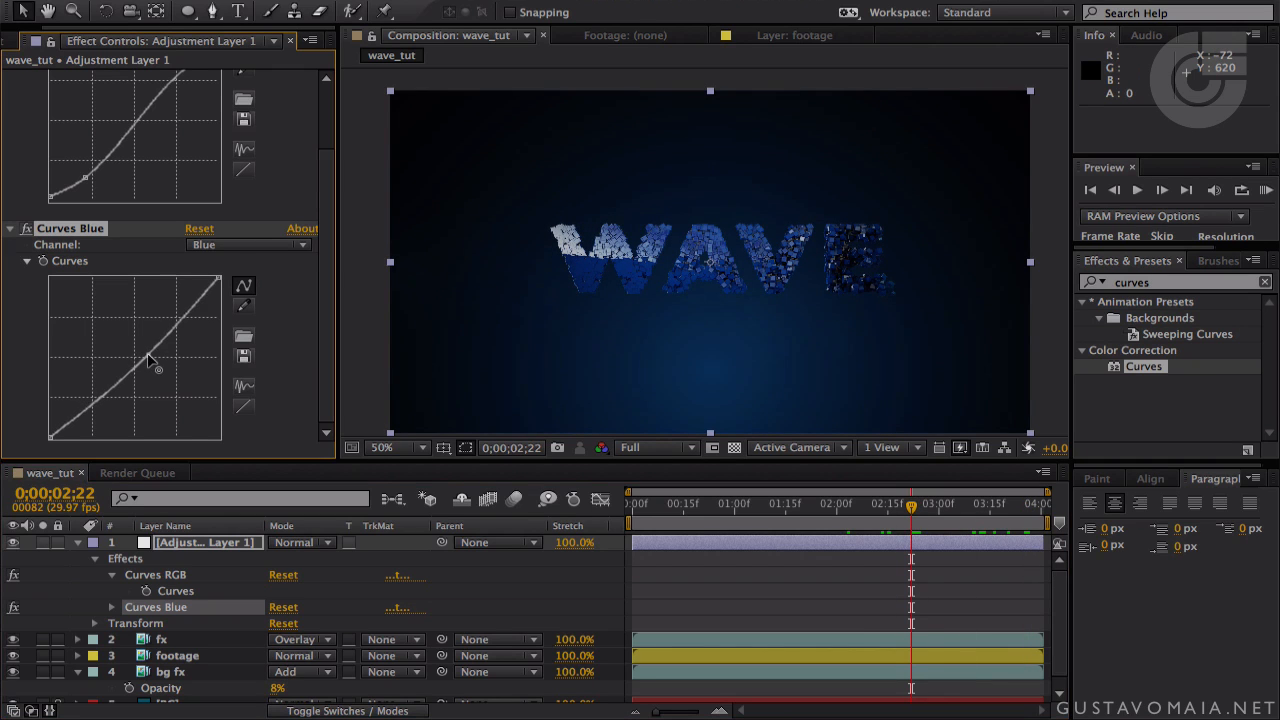
pyautogui.moveTo(815, 517); pyautogui.dragTo(738, 516)
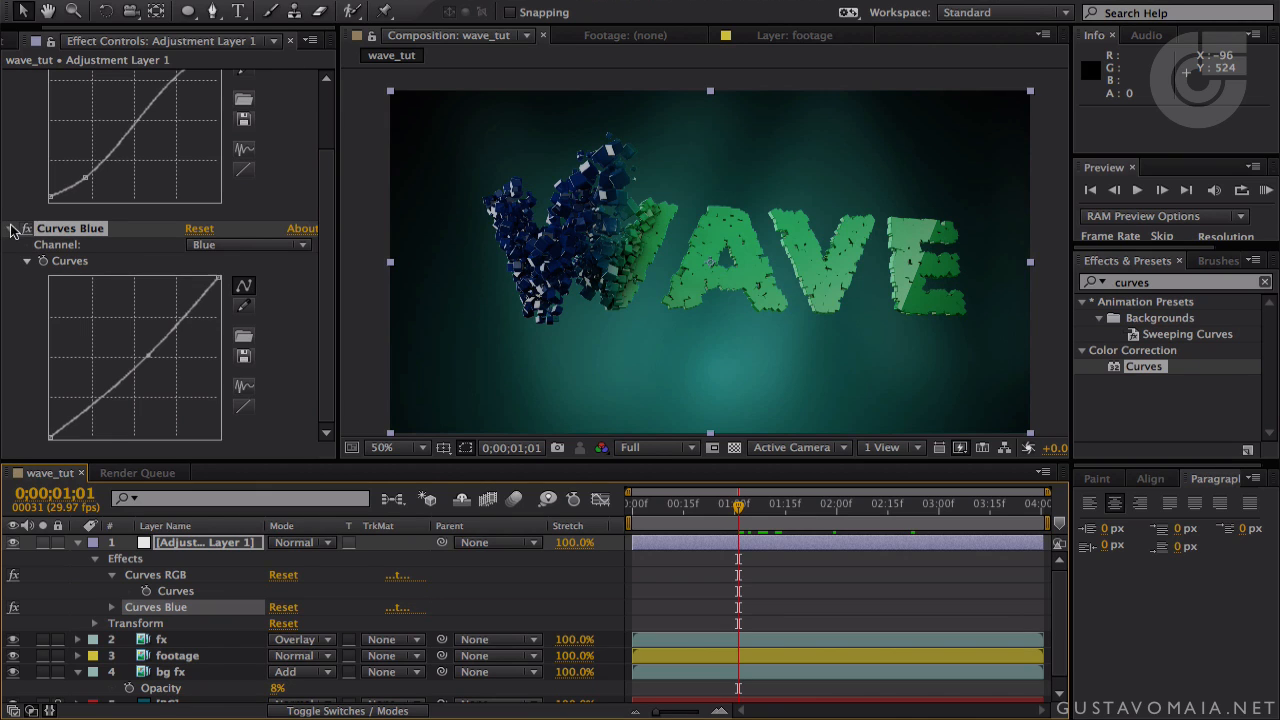
# - Add a third Curves effect below Curves Blue, lower its Green channel midtones slightly, and collapse the effects
pyautogui.click(12, 229)
pyautogui.moveTo(1155, 368); pyautogui.dragTo(100, 365)
pyautogui.click(240, 247)
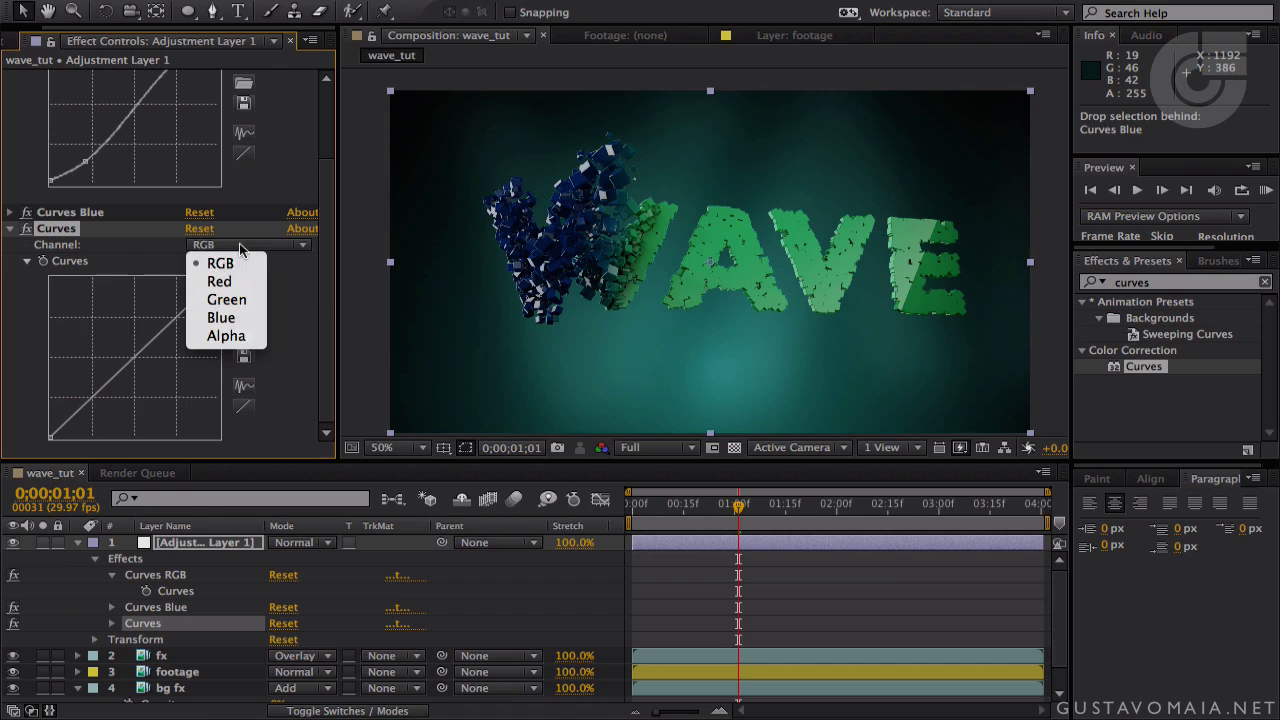
pyautogui.click(226, 299)
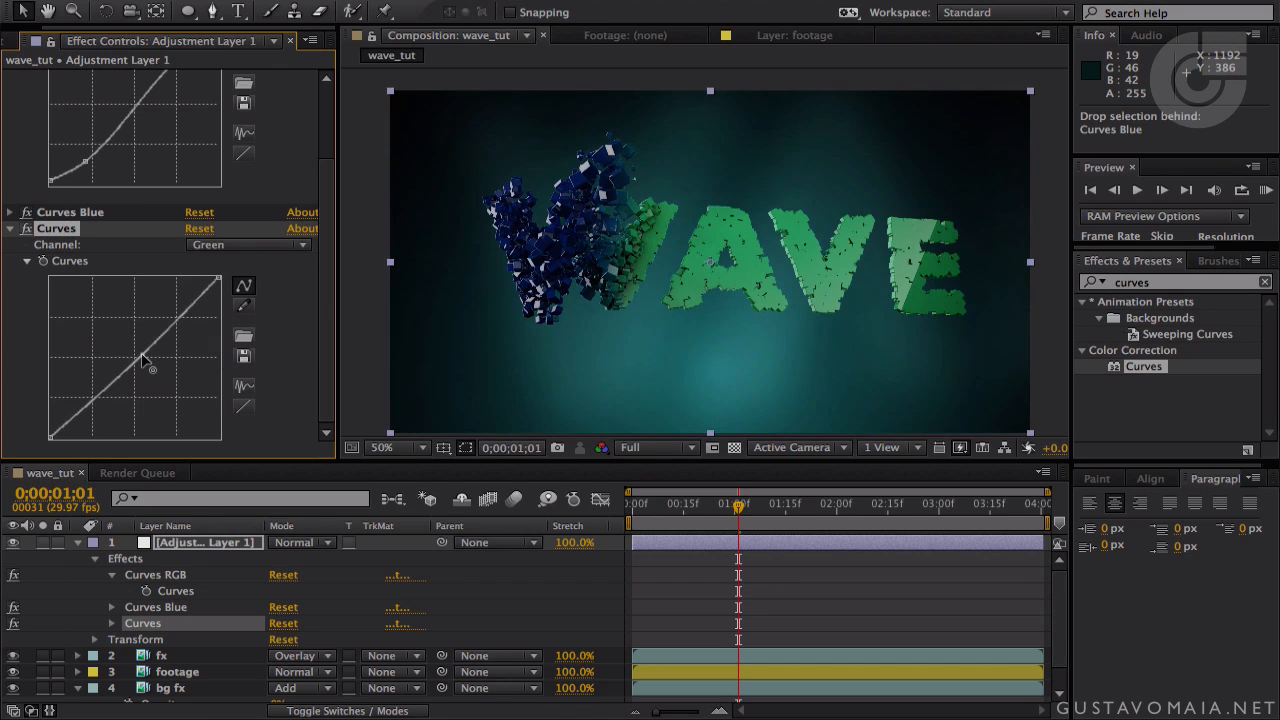
pyautogui.click(141, 353)
pyautogui.click(9, 229)
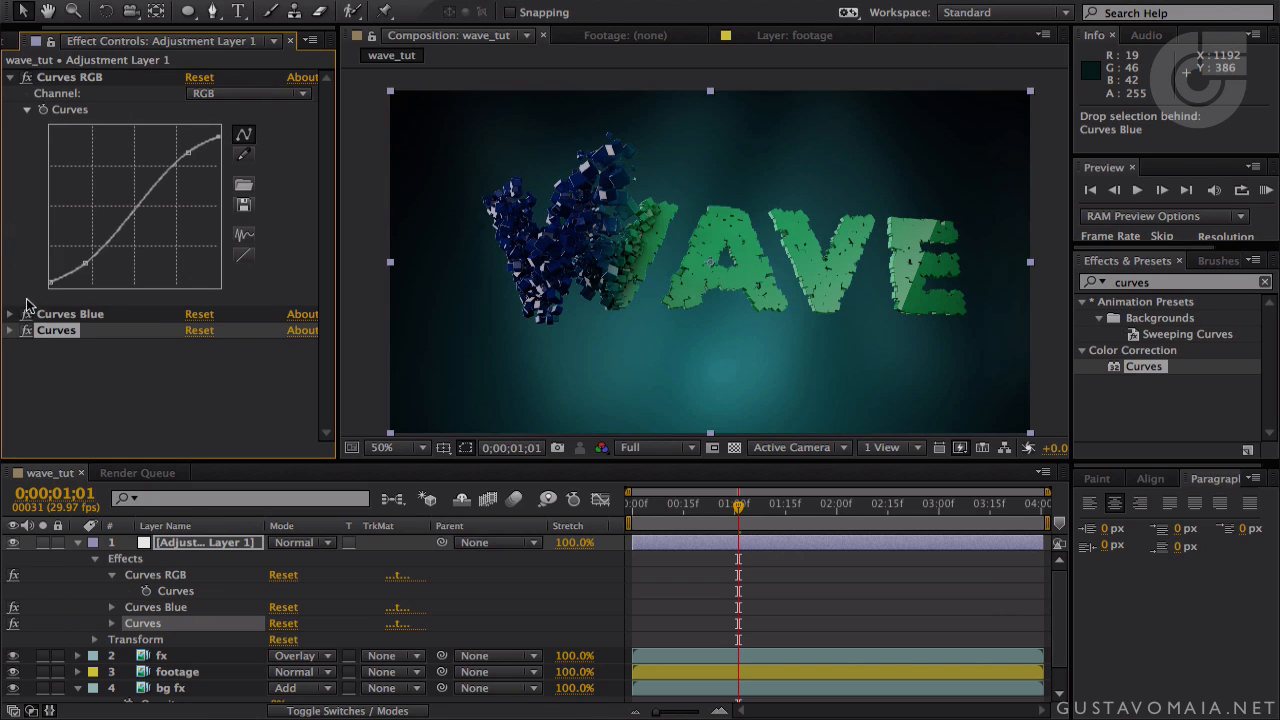
pyautogui.click(11, 77)
# - Try moving Curves RGB below the other two Curves effects, and undo the reordering
pyautogui.click(27, 93)
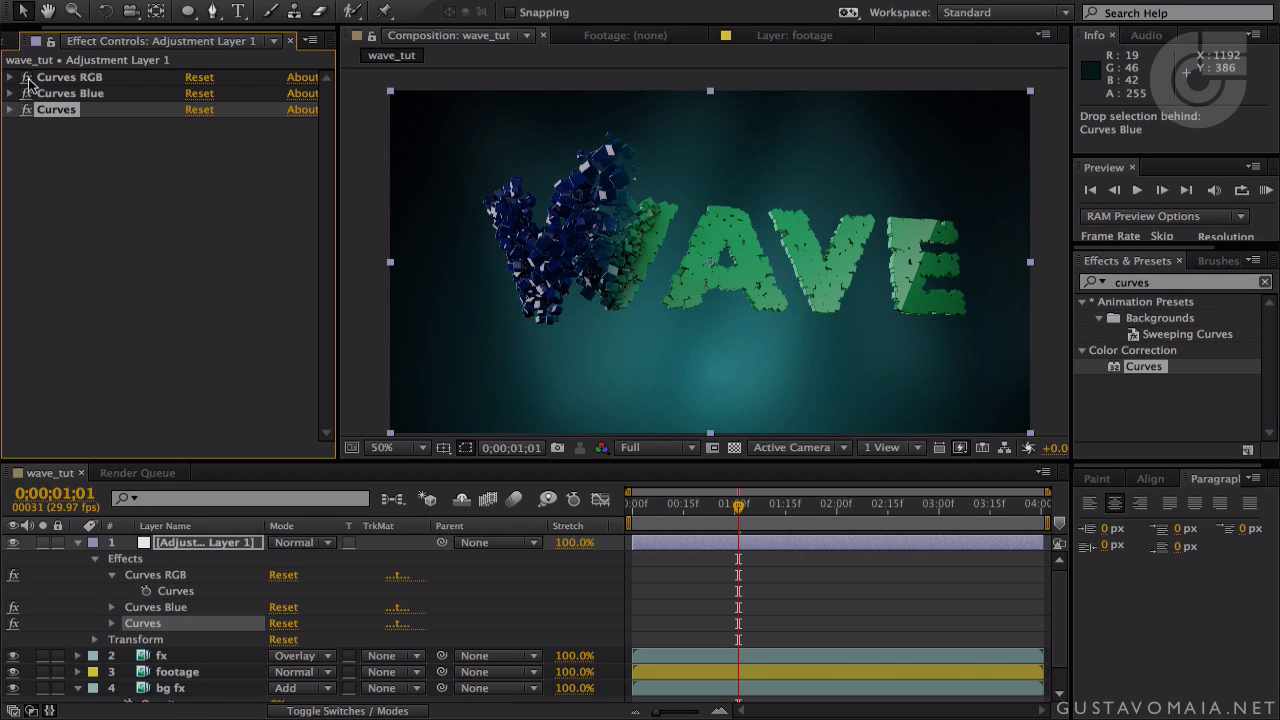
pyautogui.click(9, 77)
pyautogui.click(9, 77)
pyautogui.moveTo(58, 78); pyautogui.dragTo(82, 152)
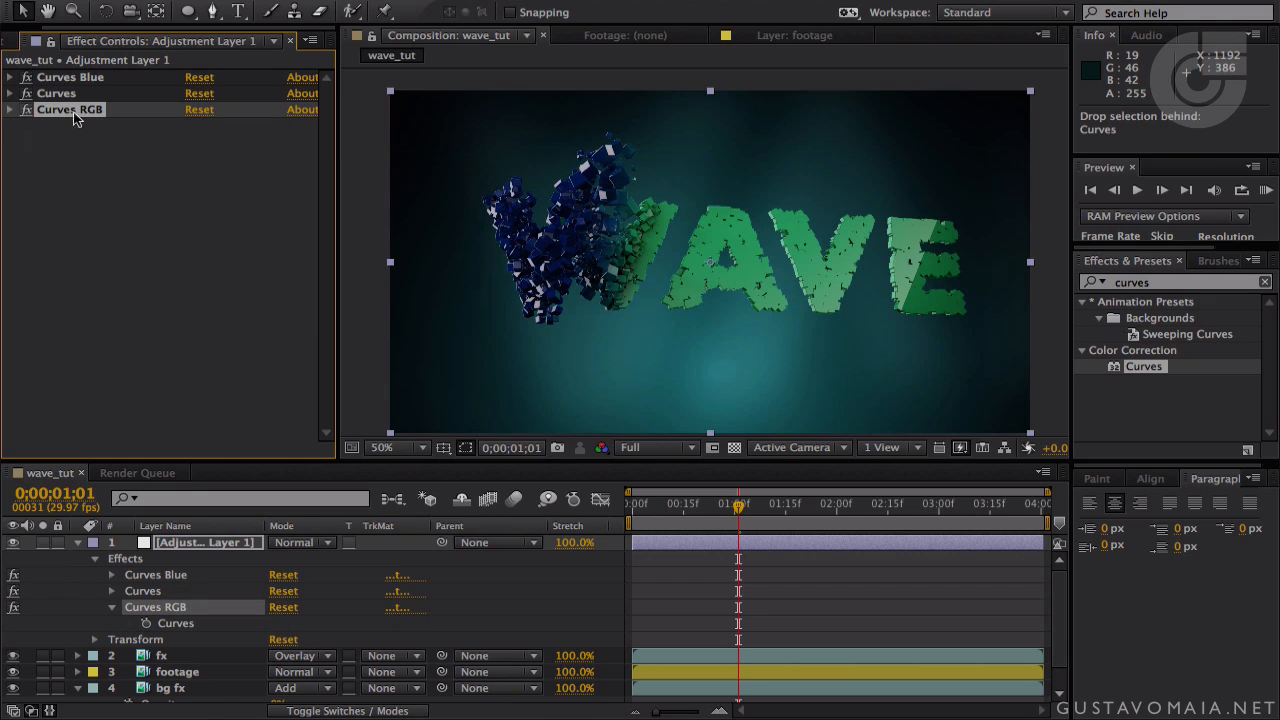
pyautogui.hotkey('ctrl', 'z')
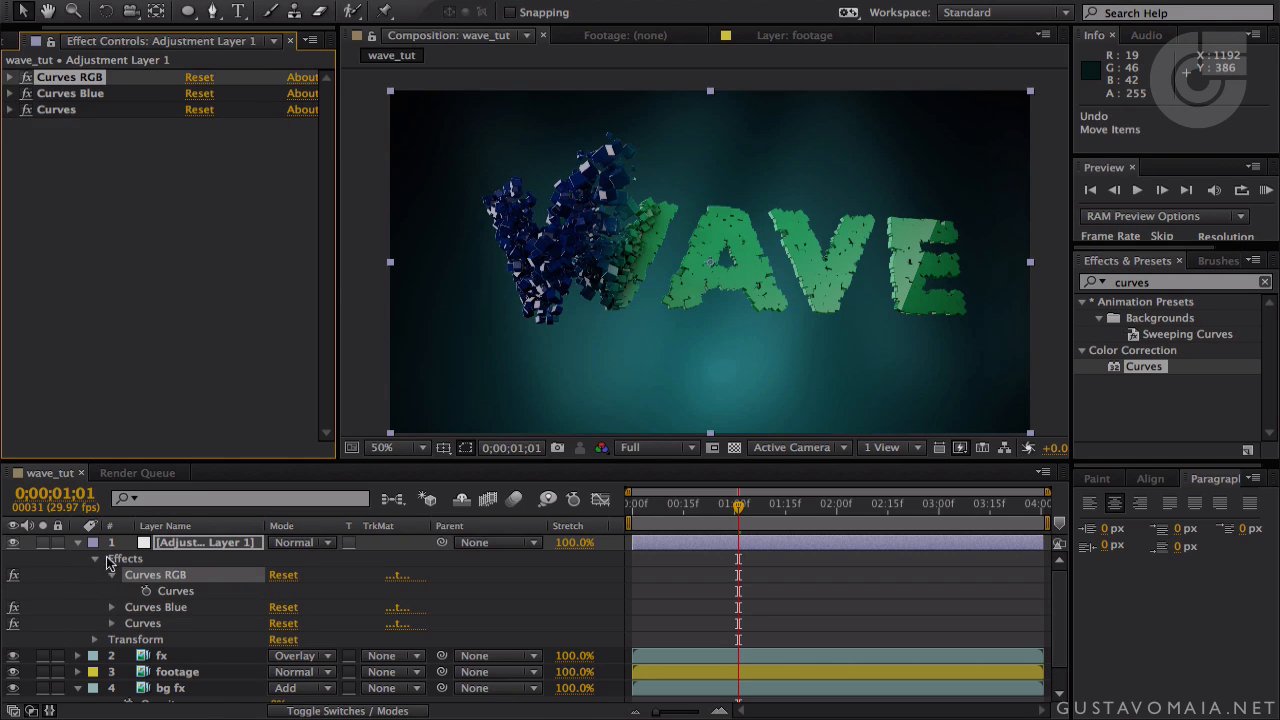
# - Rename the adjustment layer as CC
pyautogui.click(180, 545)
pyautogui.press('Return')
pyautogui.write('CC')
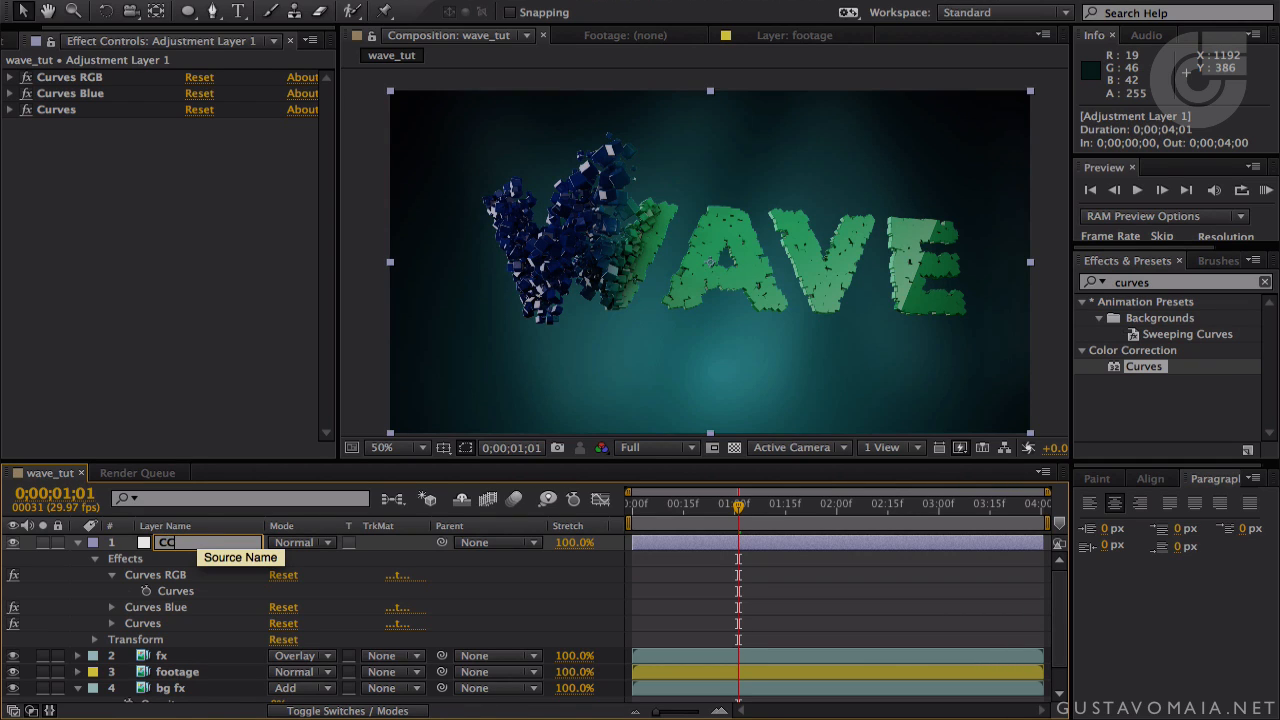
pyautogui.press('Return')
# - Compare the composition with and without the CC layer by toggling its visibility several times
pyautogui.click(14, 544)
pyautogui.click(14, 544)
pyautogui.click(14, 544)
pyautogui.click(14, 544)
pyautogui.click(14, 544)
pyautogui.click(13, 544)
pyautogui.click(13, 544)
pyautogui.click(13, 544)
pyautogui.click(13, 544)
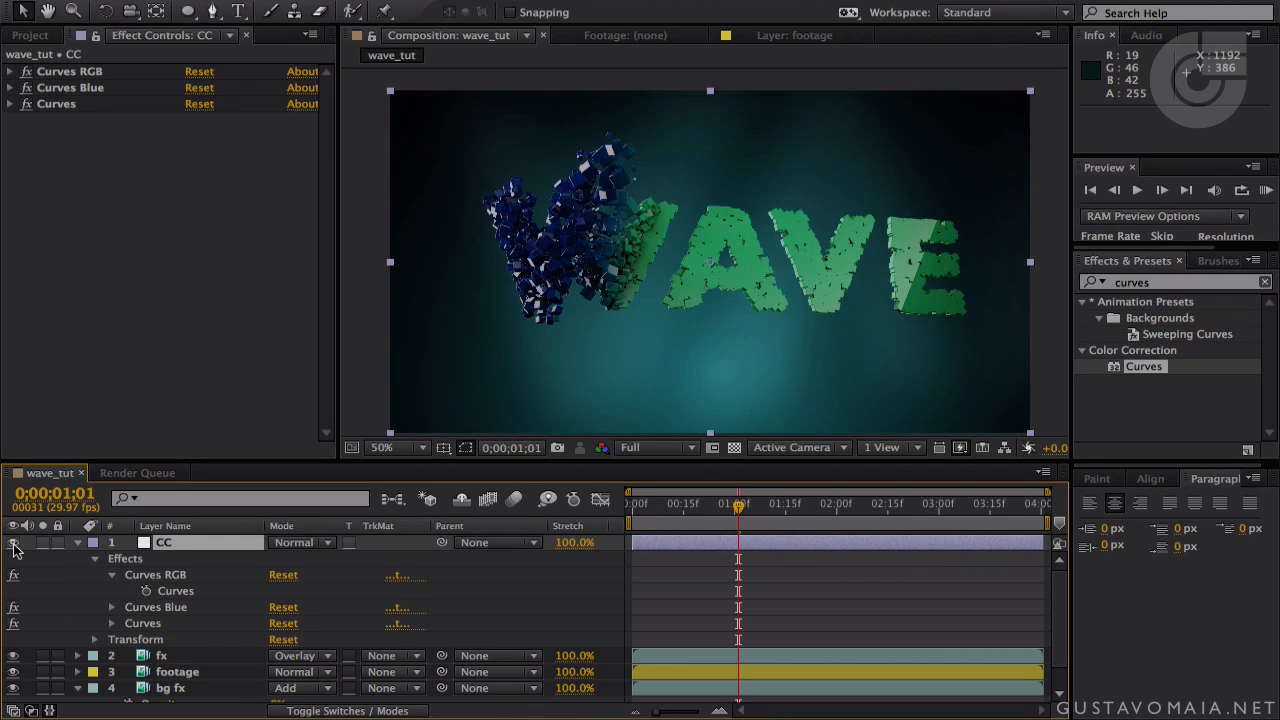
# - Set the CC layer's opacity to 50% and check the softened grade at 0;00;00;14
pyautogui.click(235, 544)
pyautogui.press('t')
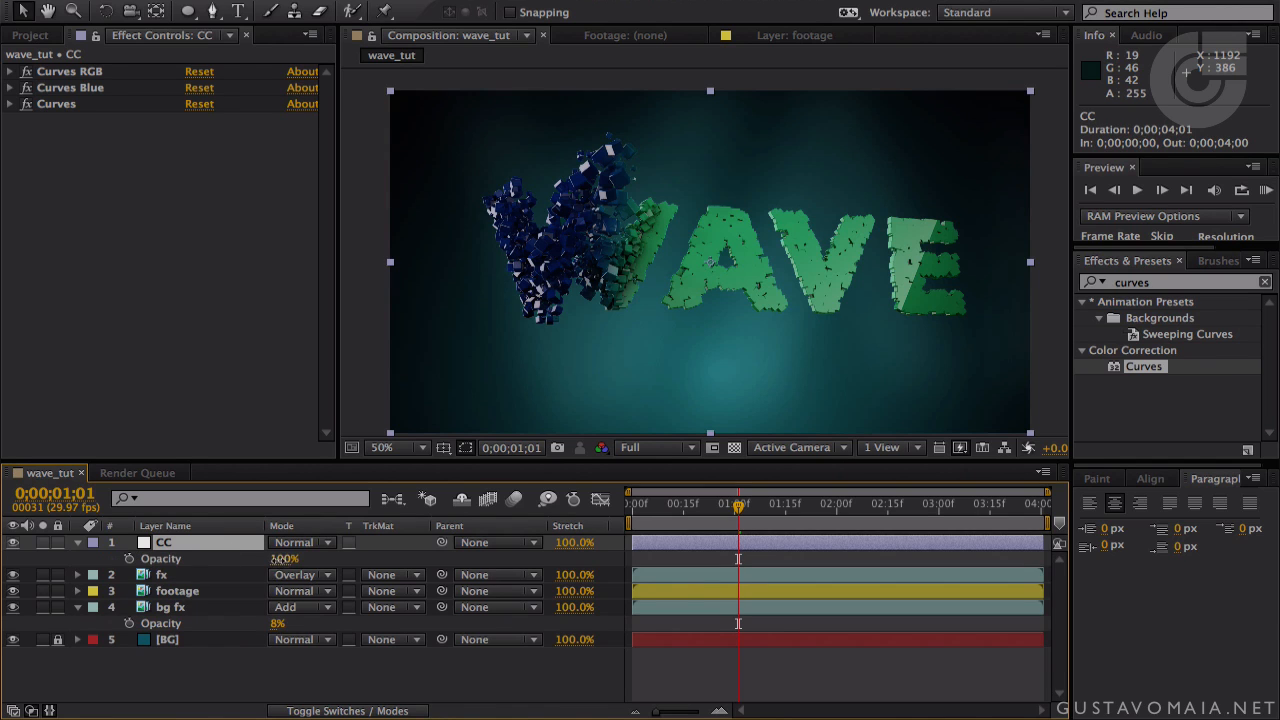
pyautogui.moveTo(284, 558); pyautogui.dragTo(268, 562)
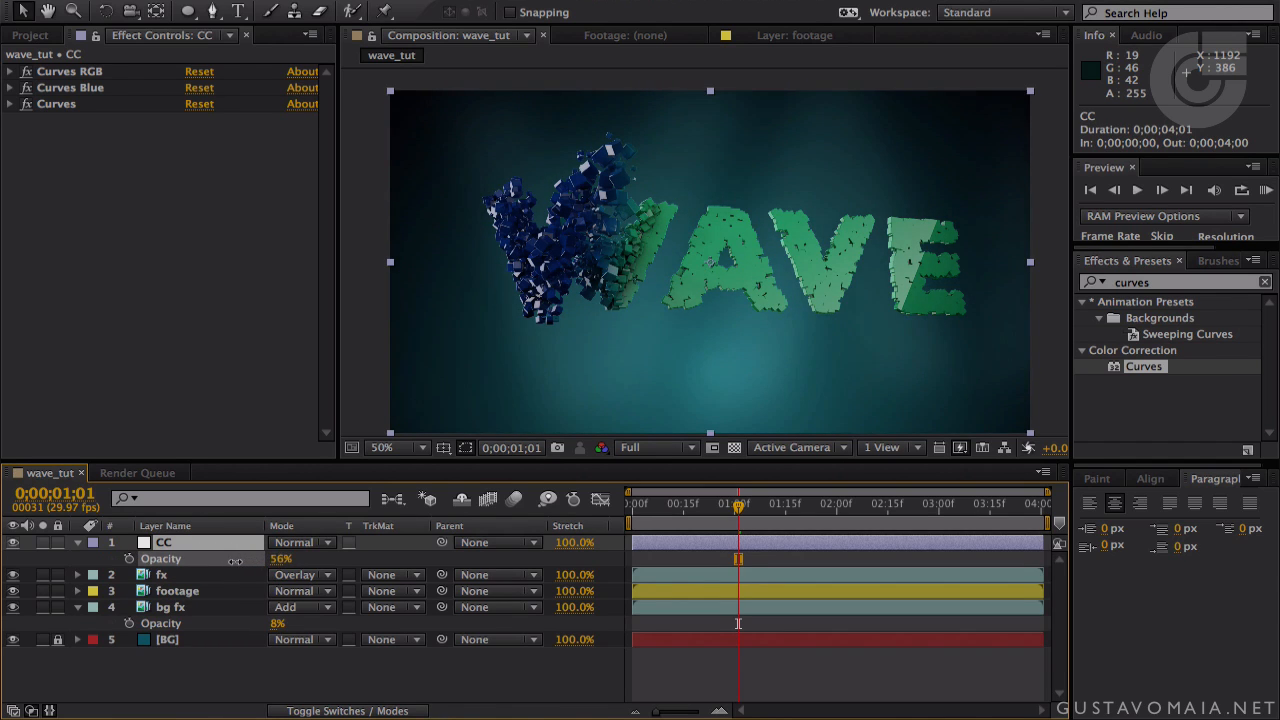
pyautogui.click(280, 559)
pyautogui.write('5')
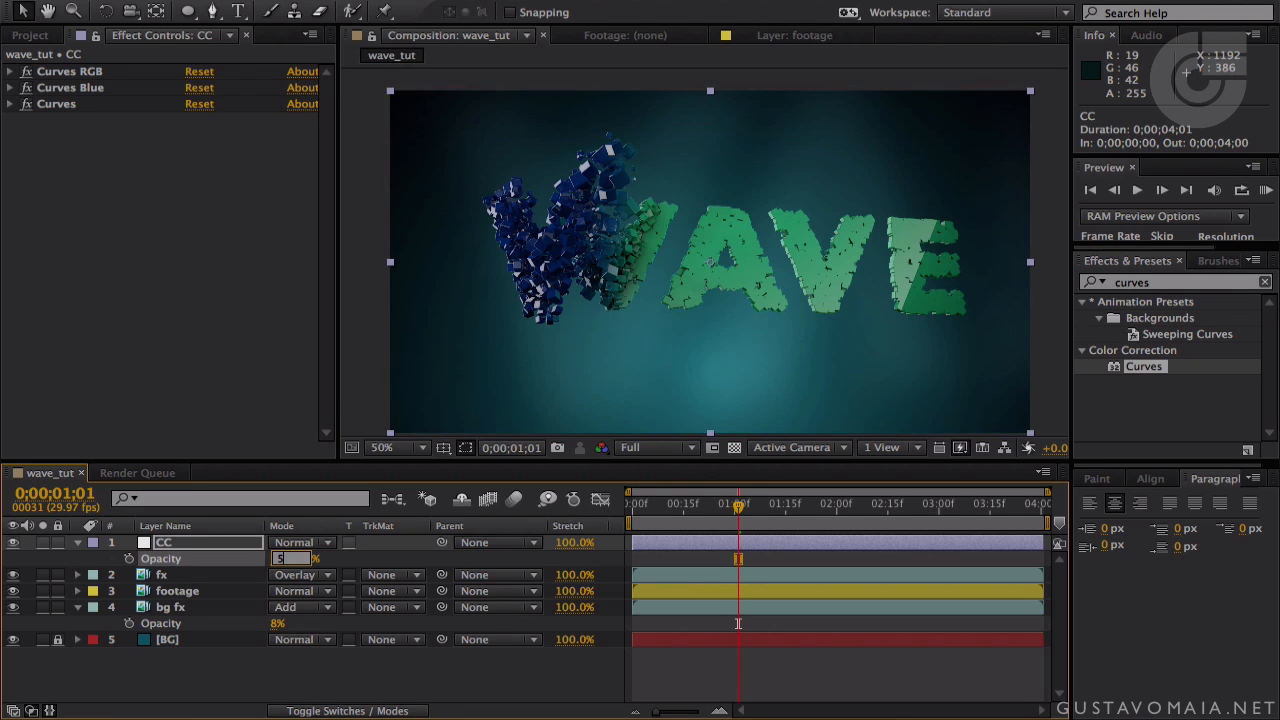
pyautogui.write('0')
pyautogui.press('Return')
pyautogui.moveTo(672, 506); pyautogui.dragTo(680, 543)
# - Add a black 1280 × 720 px solid layer above the CC layer
pyautogui.rightClick(396, 683)
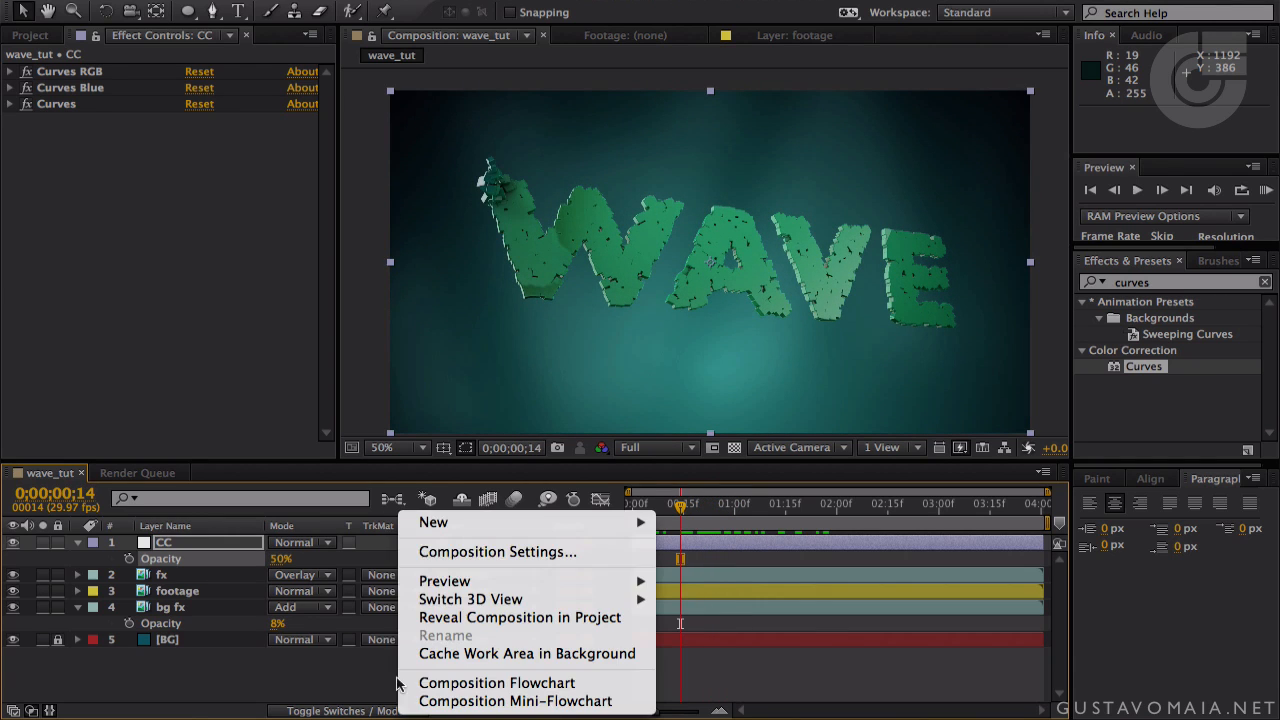
pyautogui.click(431, 536)
pyautogui.rightClick(420, 665)
pyautogui.moveTo(457, 520)
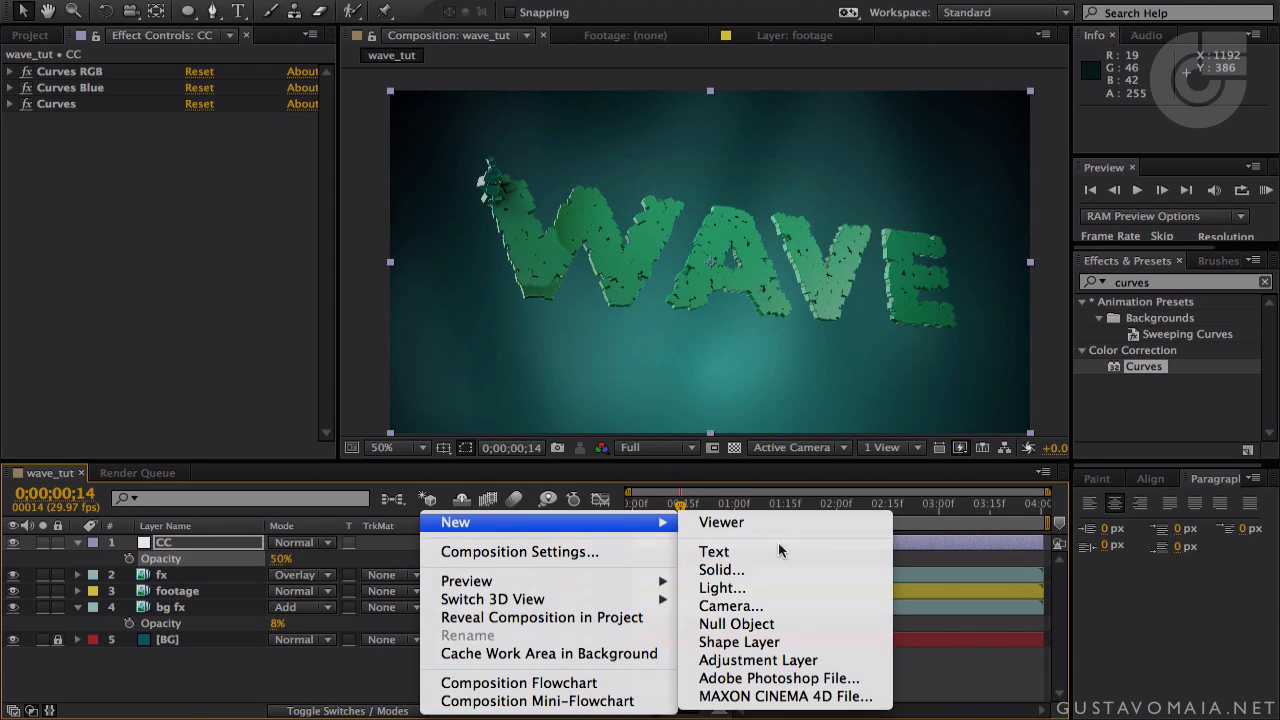
pyautogui.click(748, 569)
pyautogui.click(234, 400)
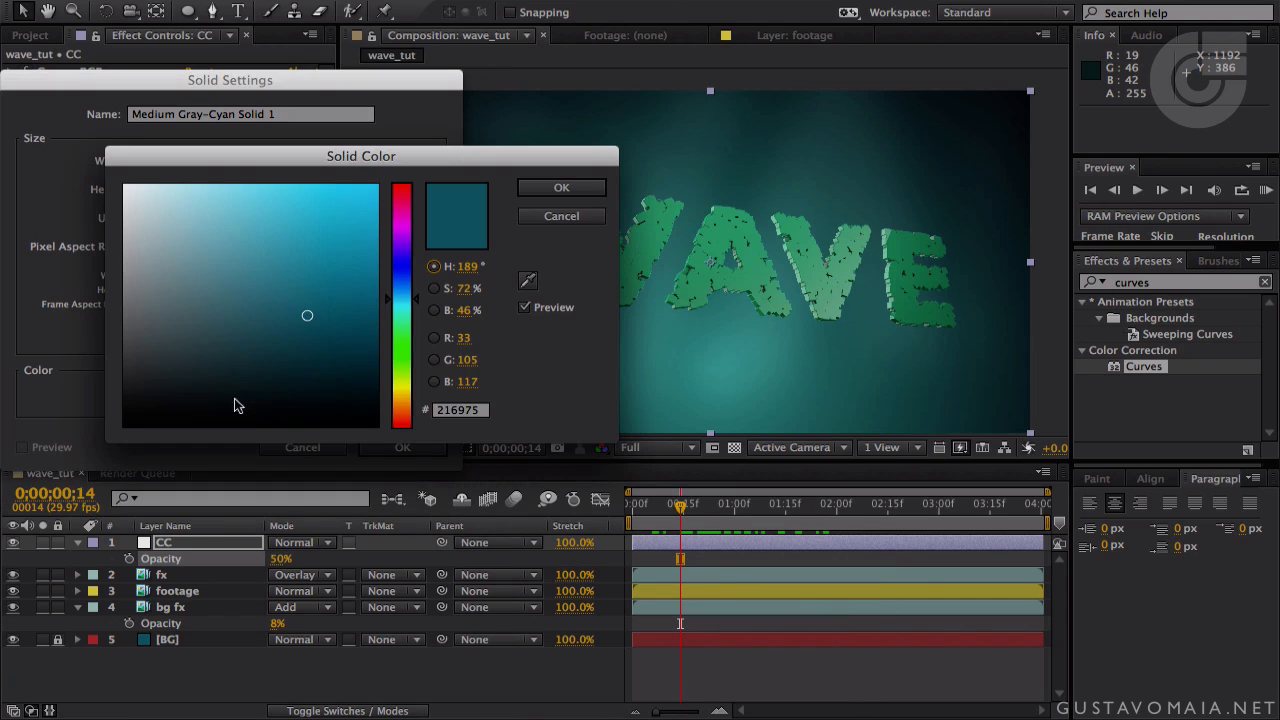
pyautogui.click(362, 416)
pyautogui.click(561, 217)
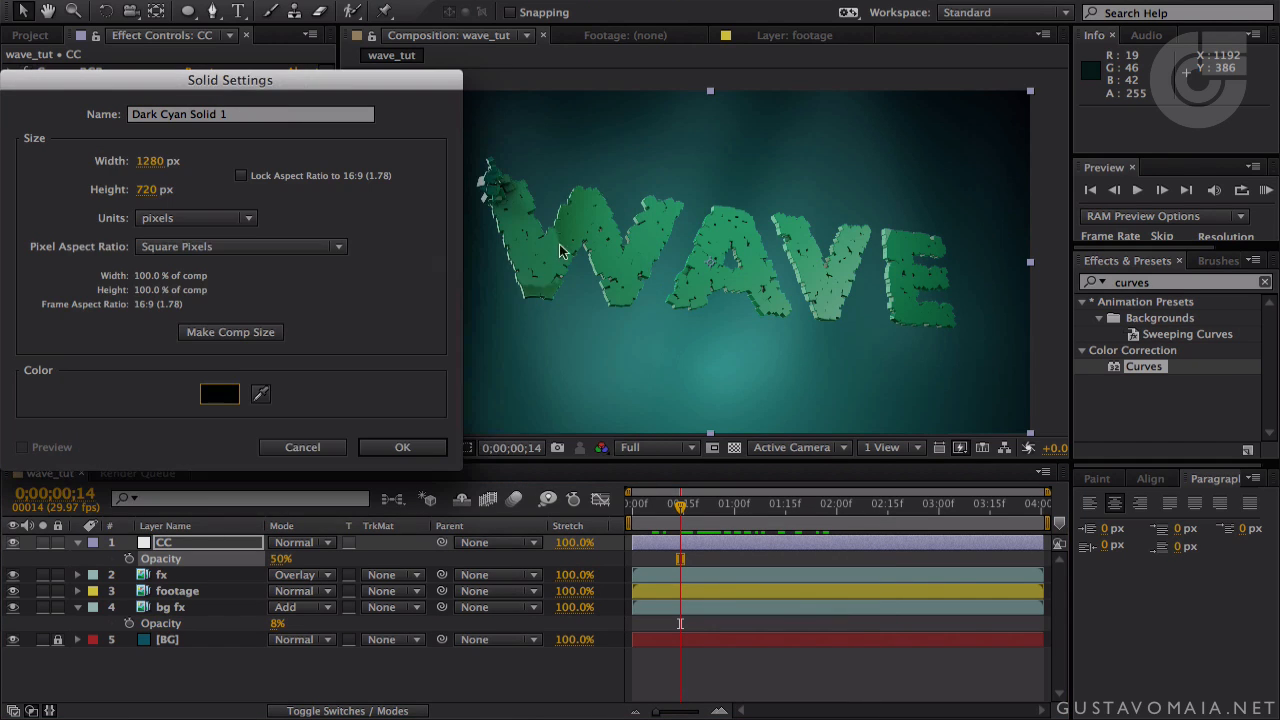
pyautogui.click(425, 447)
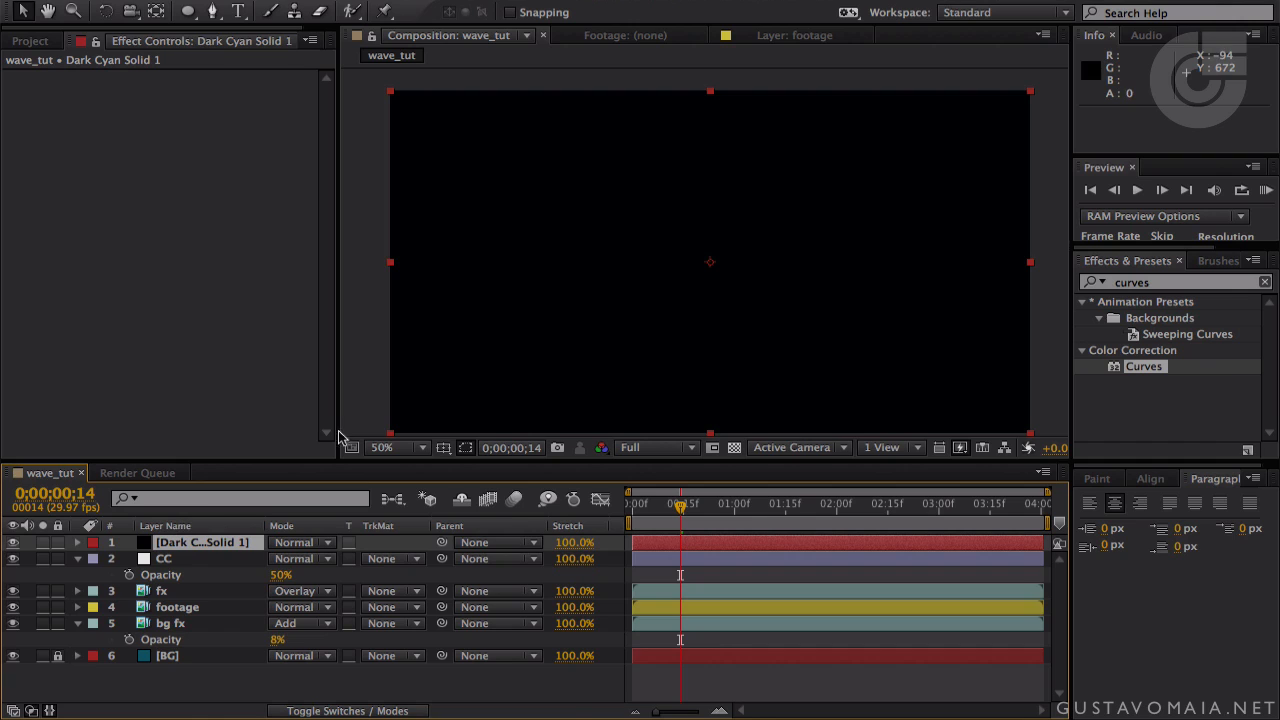
# - Add a full-frame elliptical mask to the black solid and invert it
pyautogui.click(187, 11)
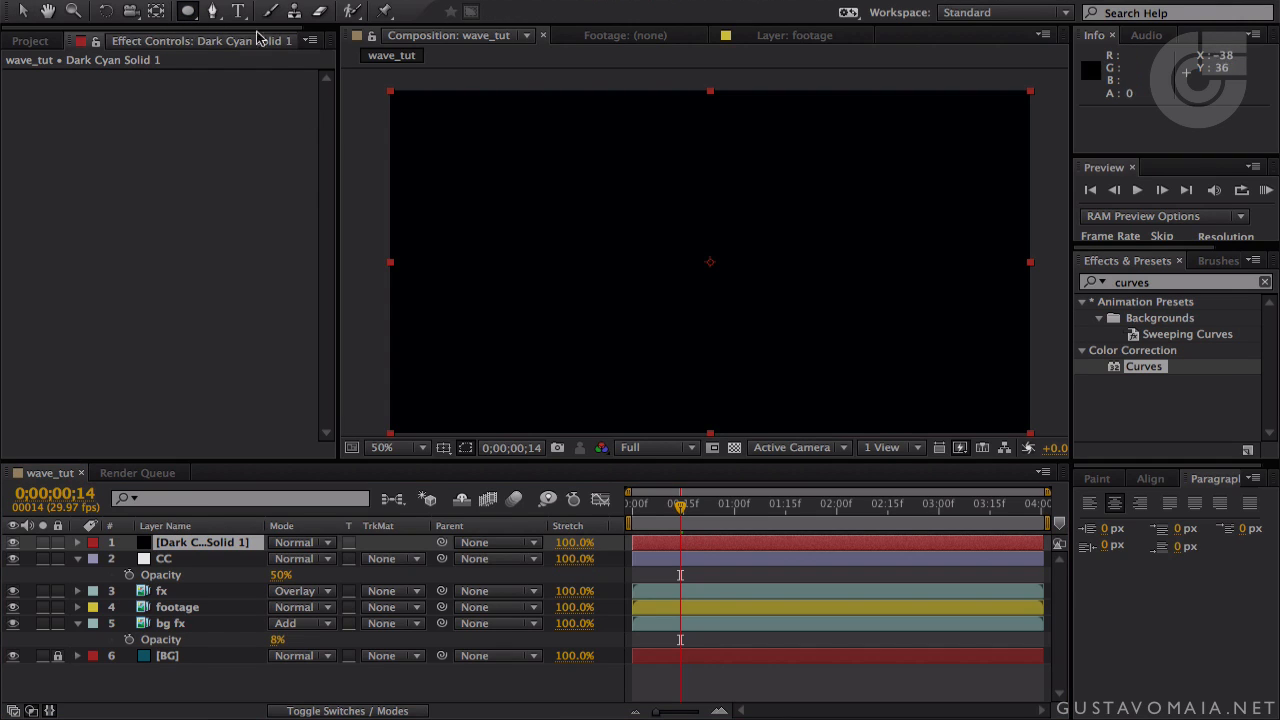
pyautogui.doubleClick(187, 11)
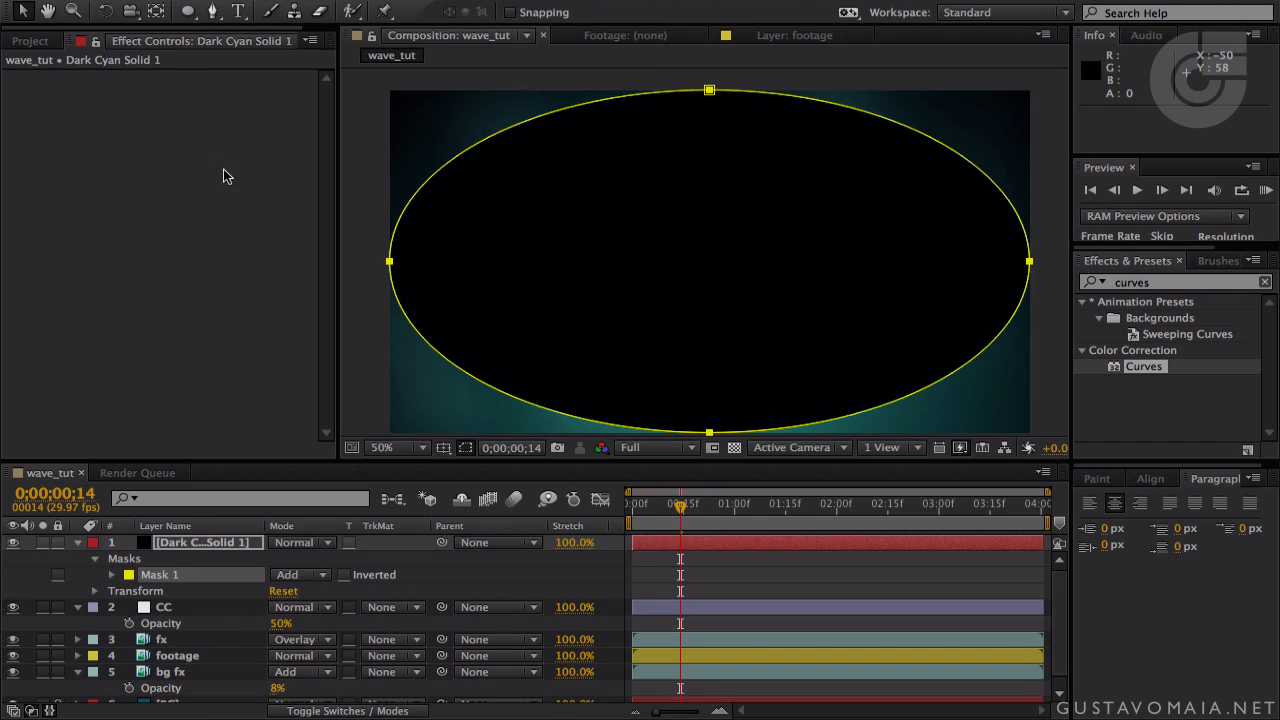
pyautogui.click(187, 11)
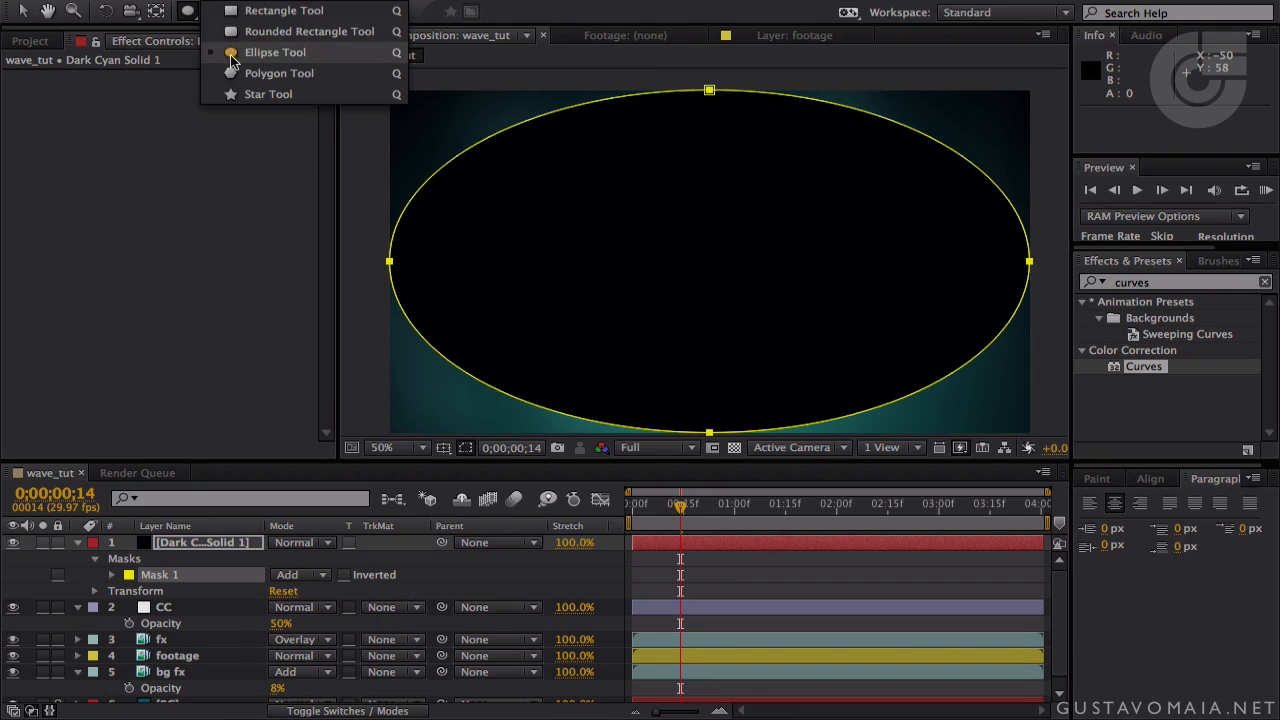
pyautogui.click(188, 14)
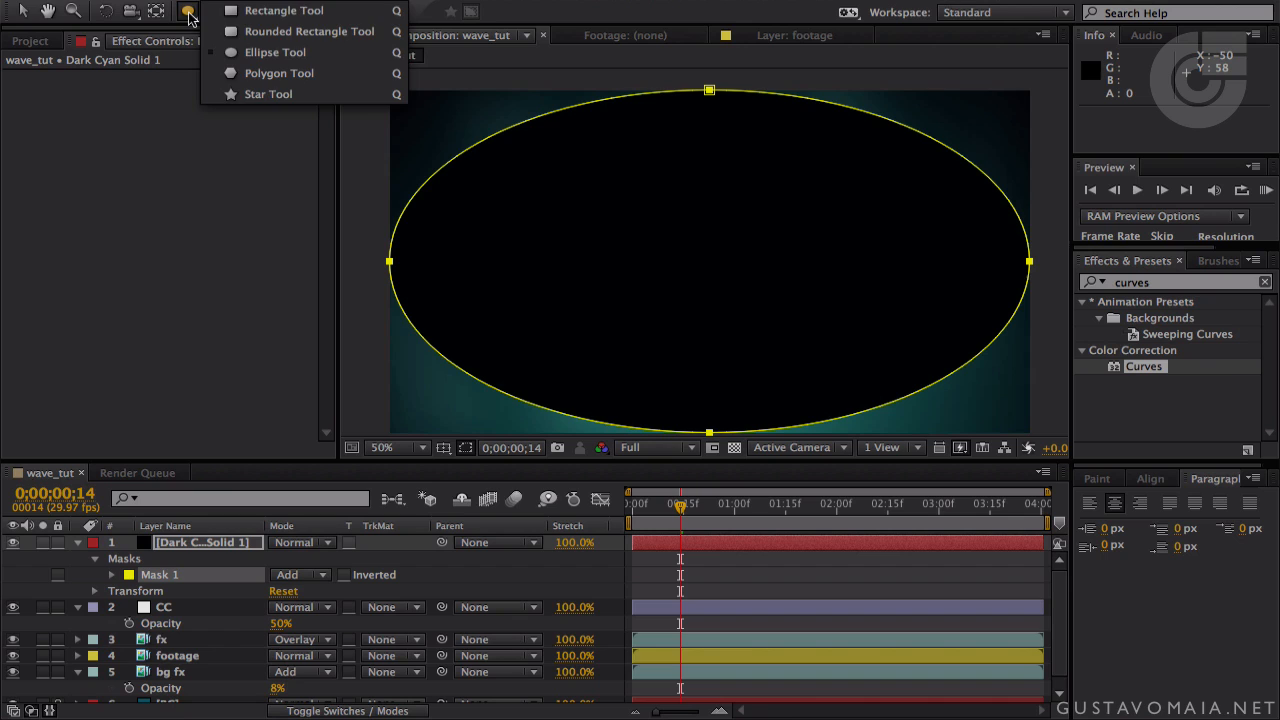
pyautogui.click(262, 52)
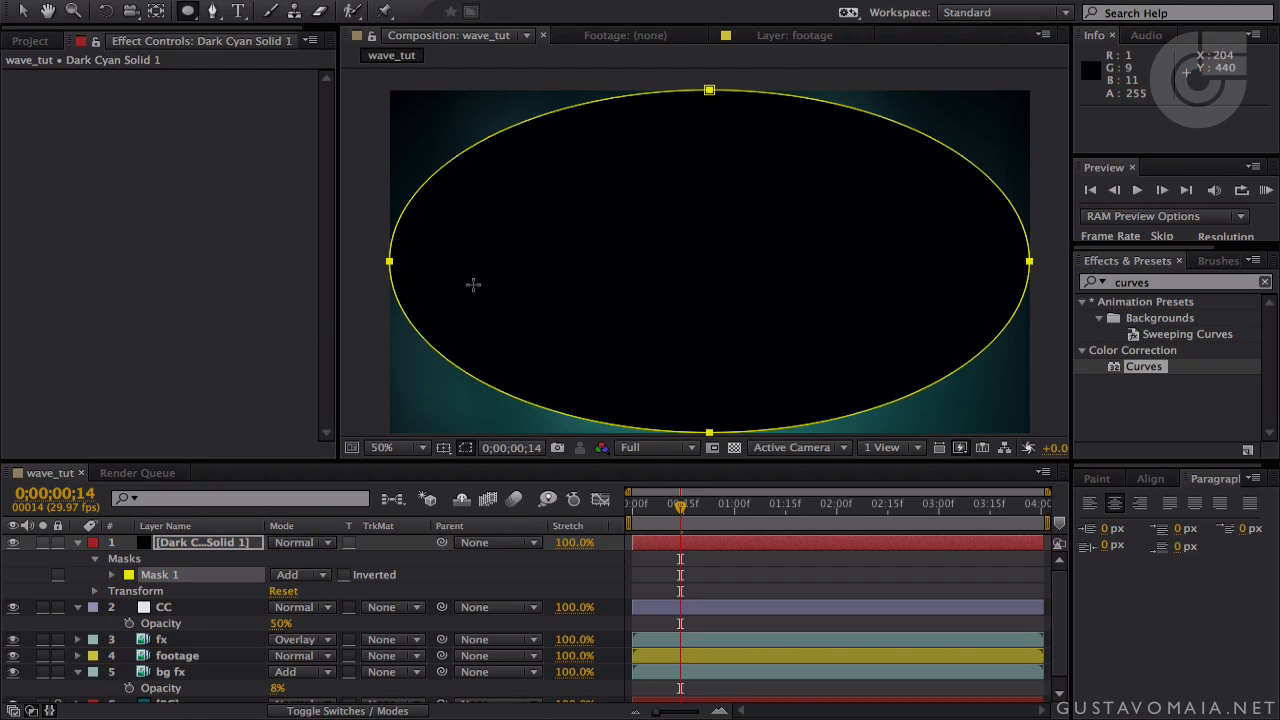
pyautogui.click(344, 576)
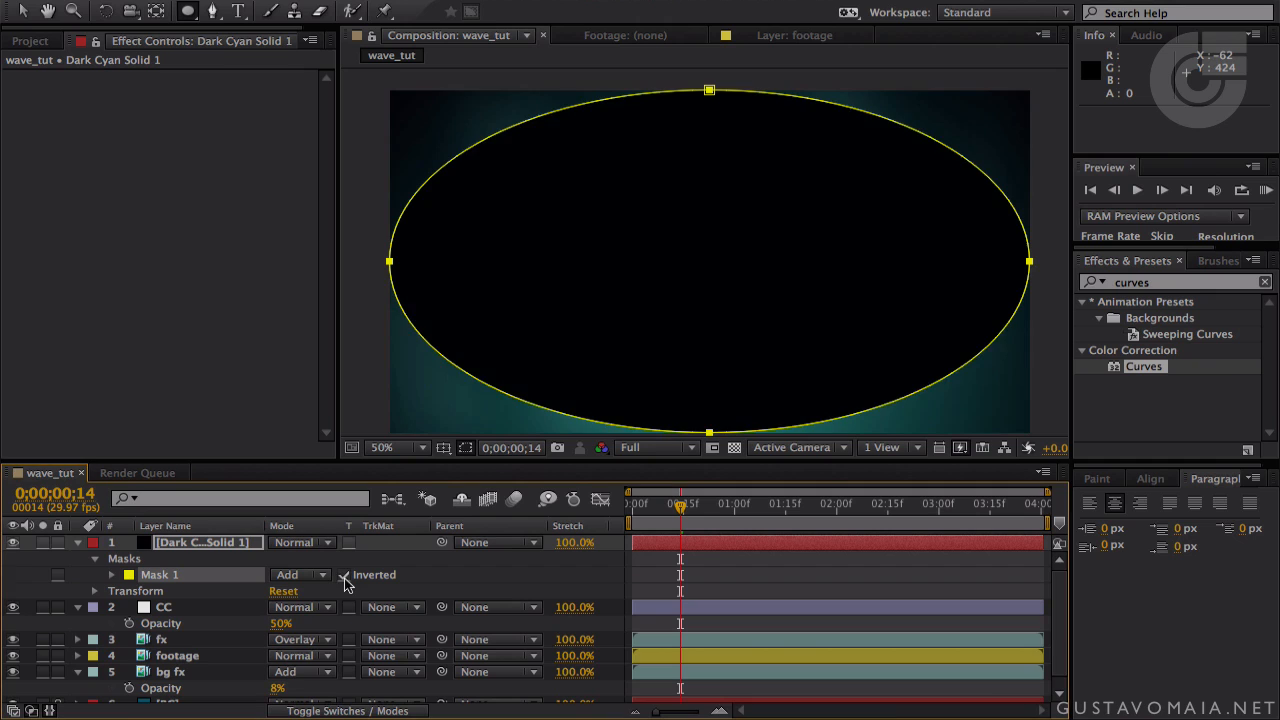
pyautogui.click(322, 576)
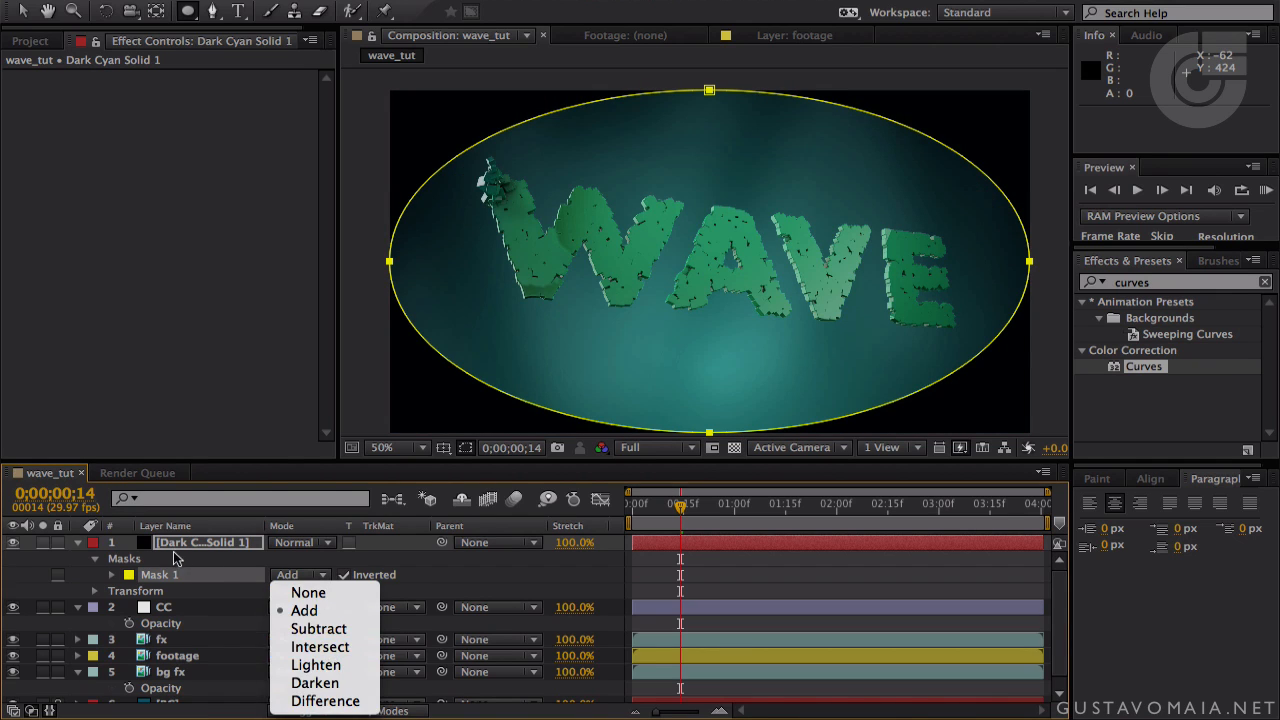
# - Set the Mask Feather of the solid's elliptical mask to 281 pixels
pyautogui.click(130, 573)
pyautogui.click(118, 575)
pyautogui.click(113, 575)
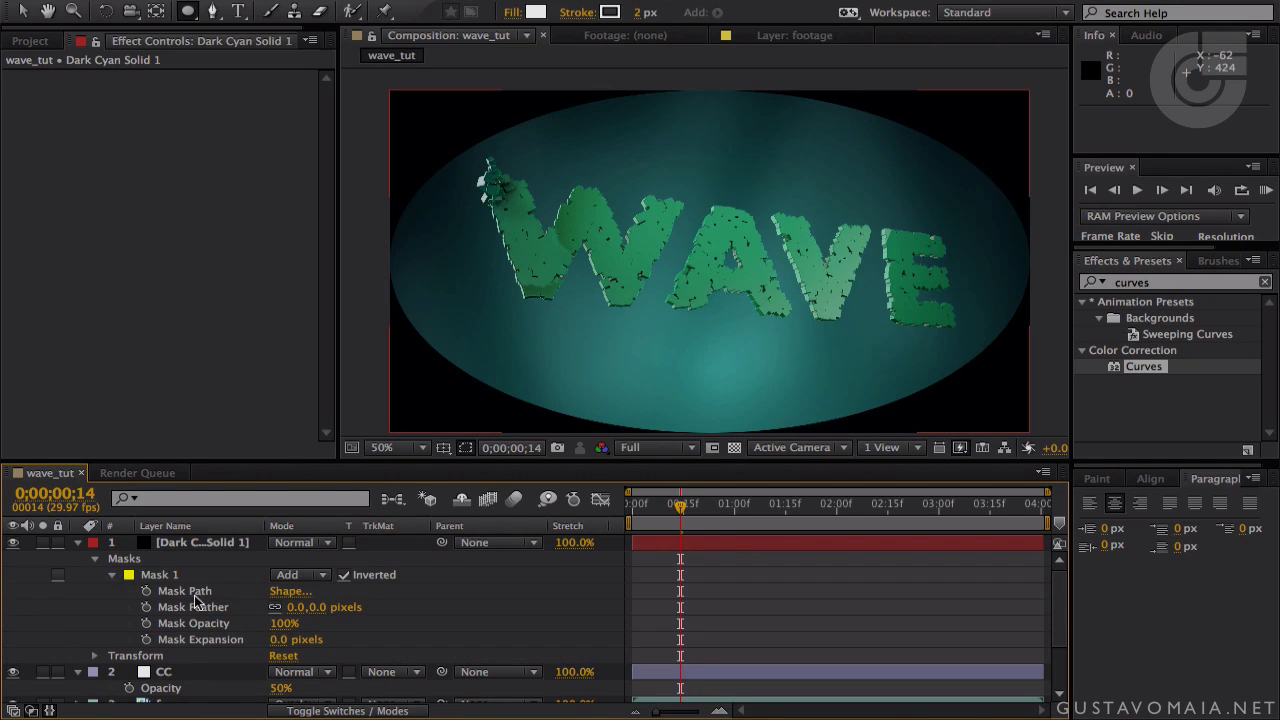
pyautogui.moveTo(300, 612); pyautogui.dragTo(446, 603)
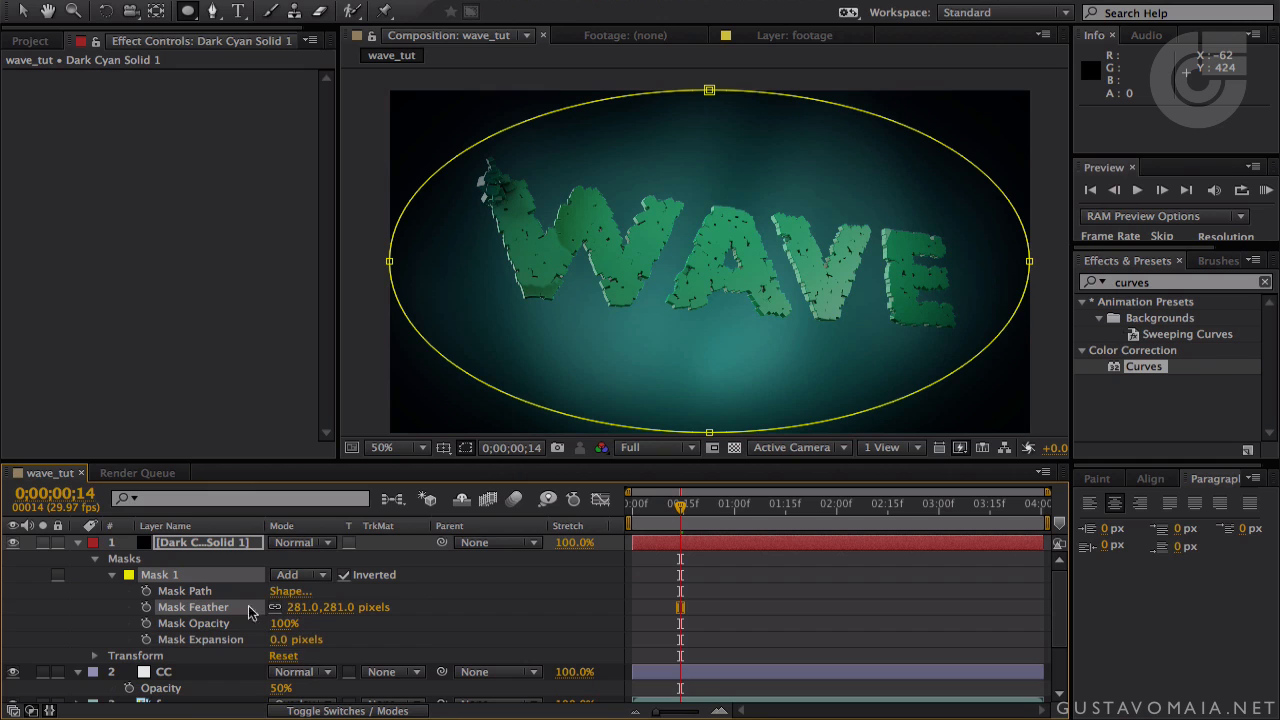
# - Set the elliptical mask's expansion to 148 pixels and try a lower mask opacity before restoring it to 100%
pyautogui.moveTo(281, 646); pyautogui.dragTo(423, 642)
pyautogui.moveTo(507, 641); pyautogui.dragTo(396, 641)
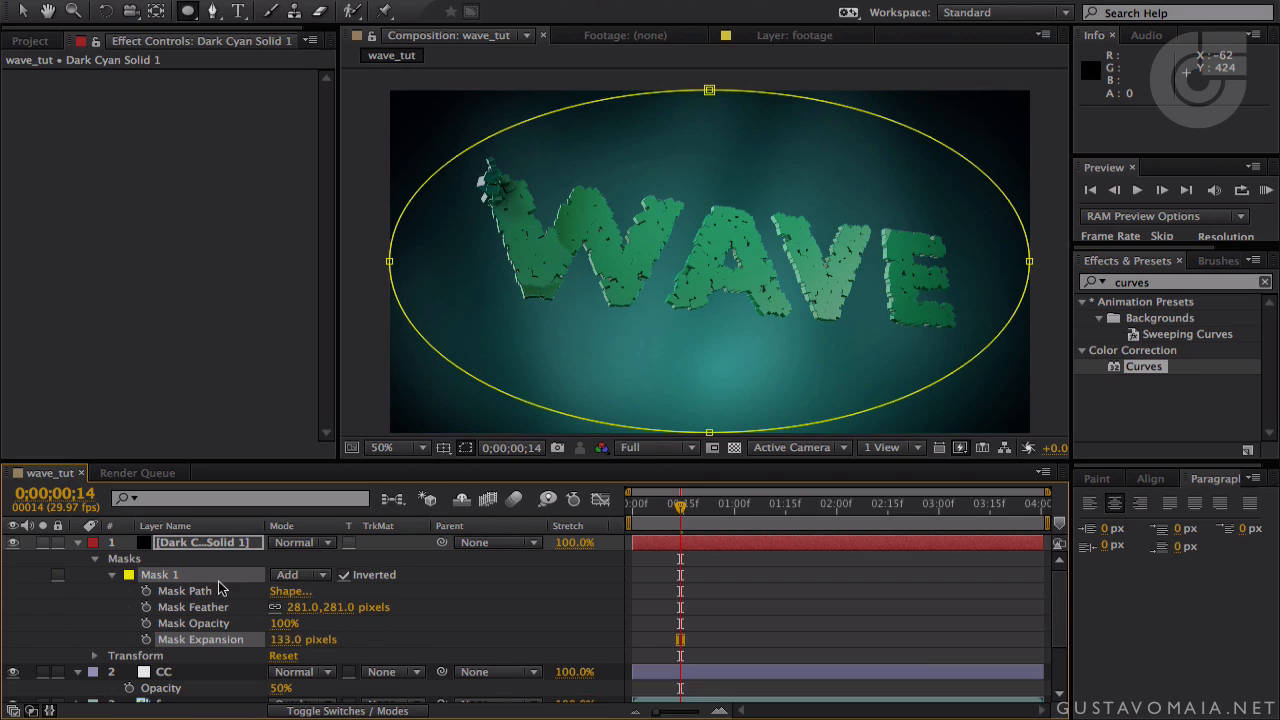
pyautogui.moveTo(287, 627); pyautogui.dragTo(268, 626)
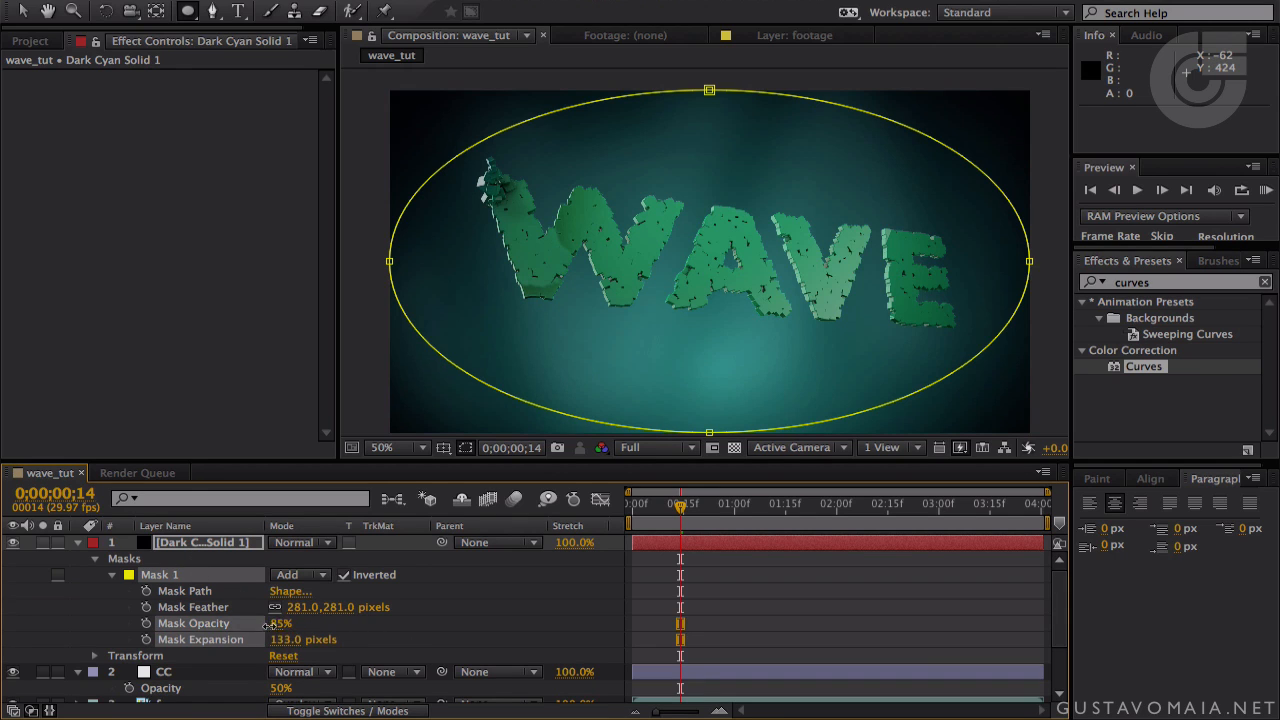
pyautogui.moveTo(109, 628)
pyautogui.mouseDown()
pyautogui.moveTo(24, 629)
pyautogui.moveTo(121, 630)
pyautogui.mouseUp()
pyautogui.moveTo(278, 641); pyautogui.dragTo(306, 650)
# - Set the black solid layer's opacity to 89% and check the vignette at 0;00;00;23
pyautogui.click(203, 544)
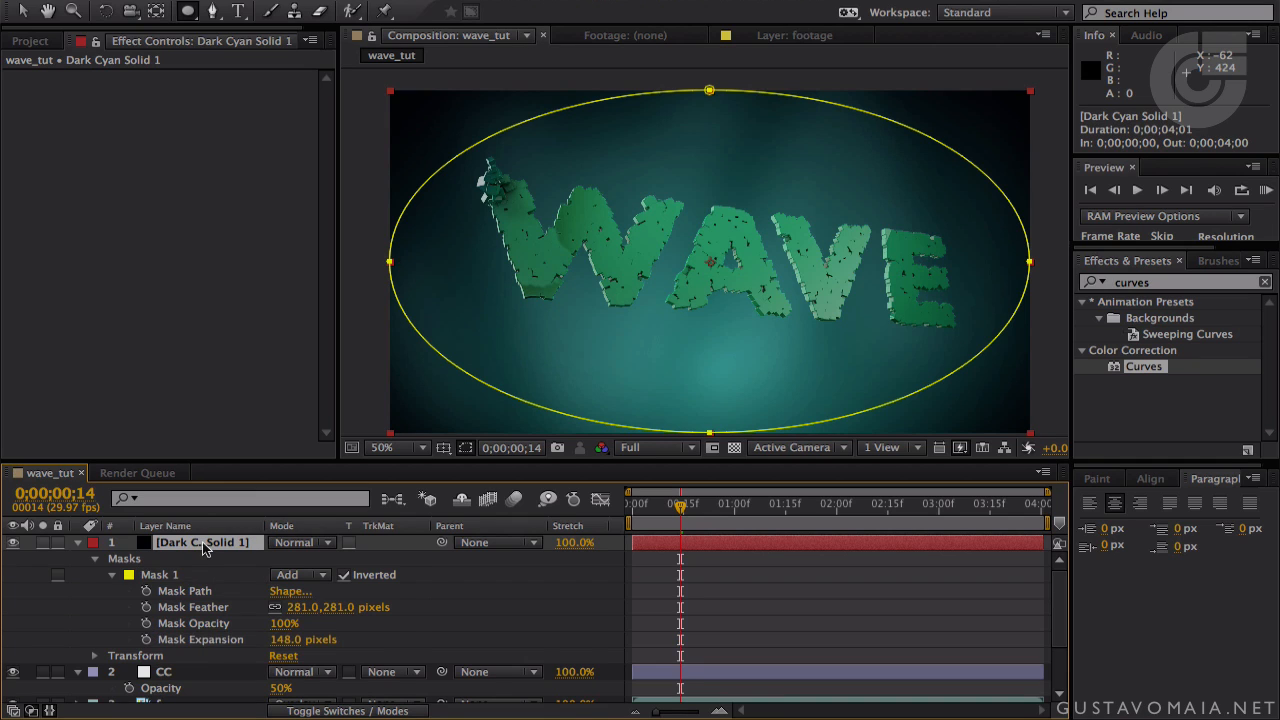
pyautogui.press('t')
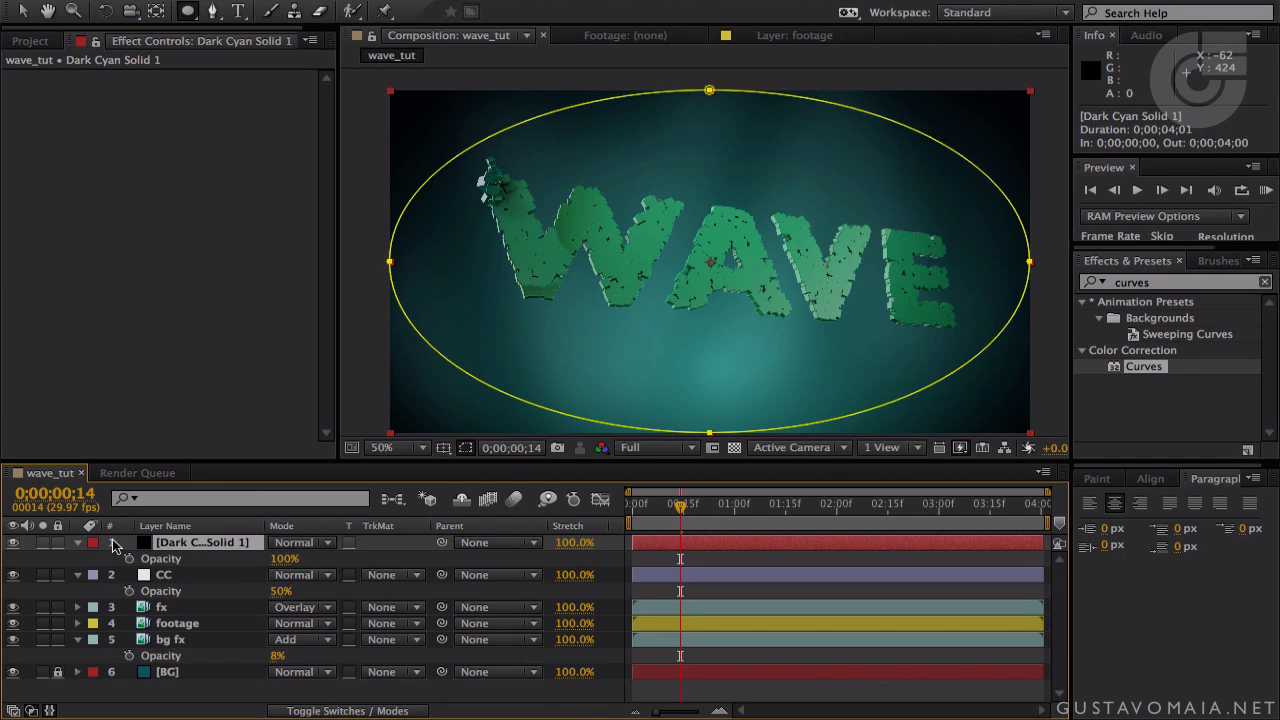
pyautogui.moveTo(281, 558); pyautogui.dragTo(122, 559)
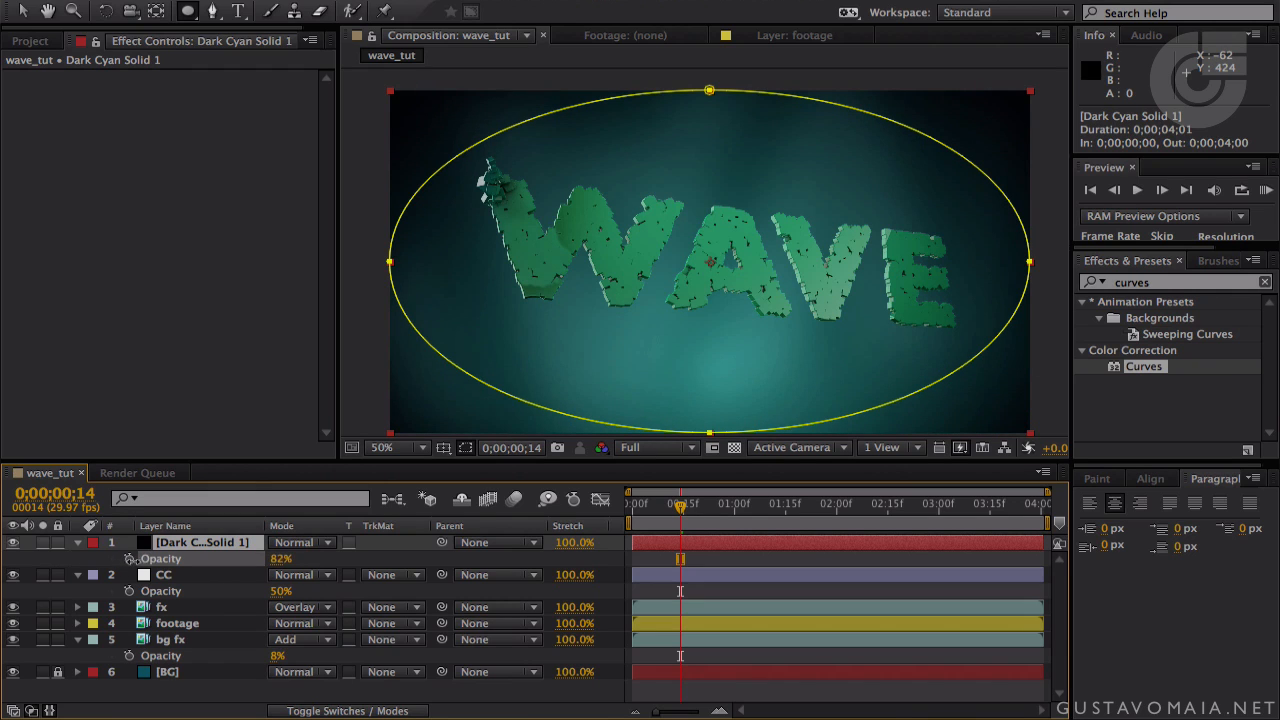
pyautogui.moveTo(135, 559); pyautogui.dragTo(143, 559)
pyautogui.scroll(-1, 710, 300)
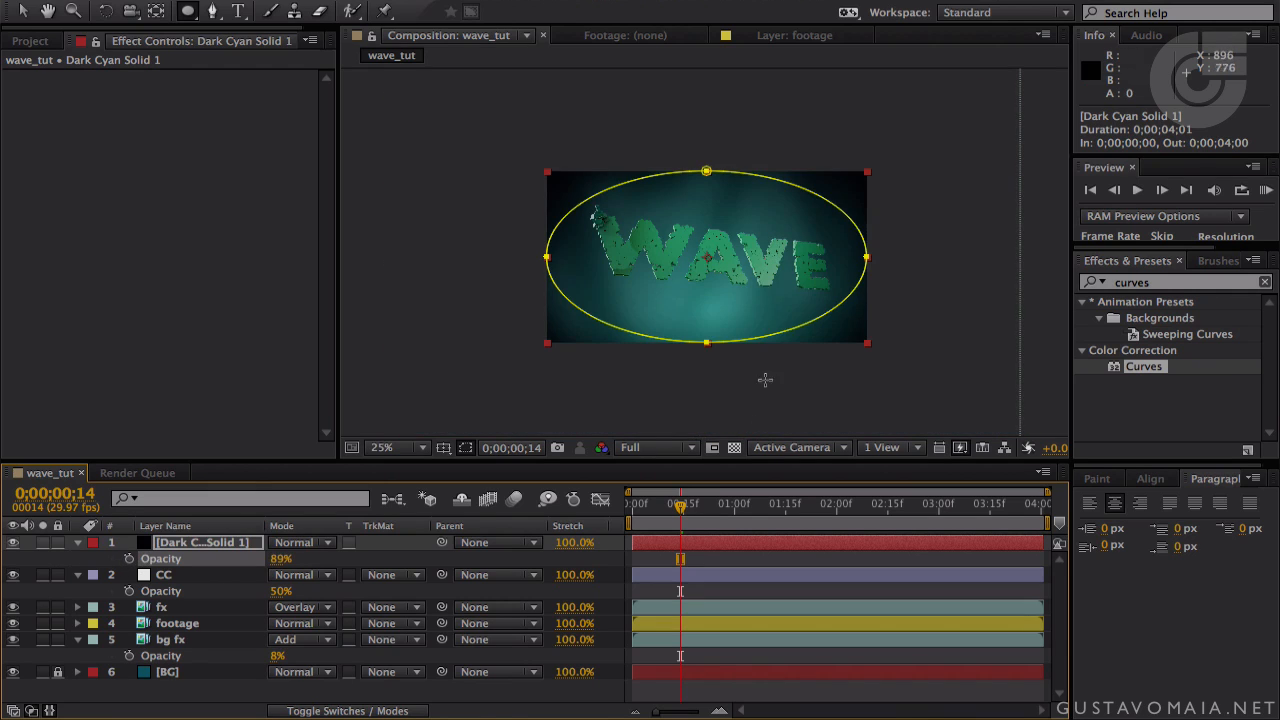
pyautogui.moveTo(682, 509); pyautogui.dragTo(710, 535)
pyautogui.click(829, 563)
# - Select the bg fx layer and hide the mask and shape paths in the Composition view
pyautogui.click(161, 607)
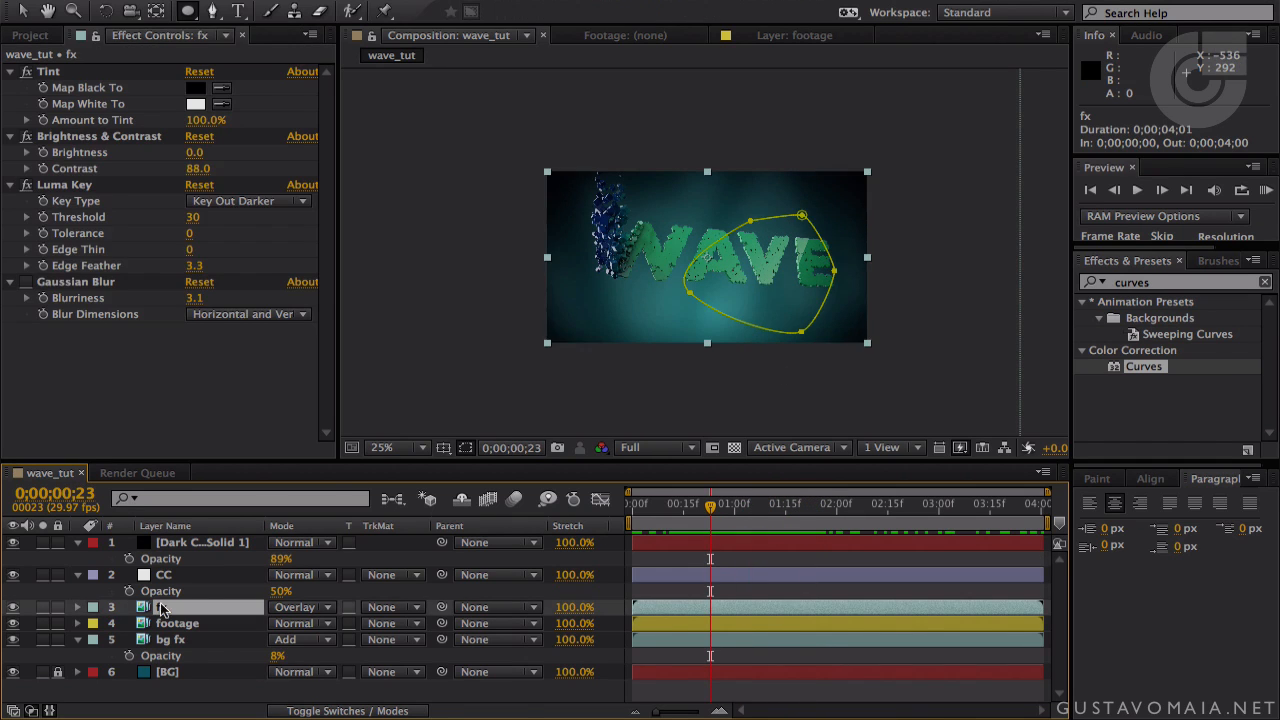
pyautogui.press('v')
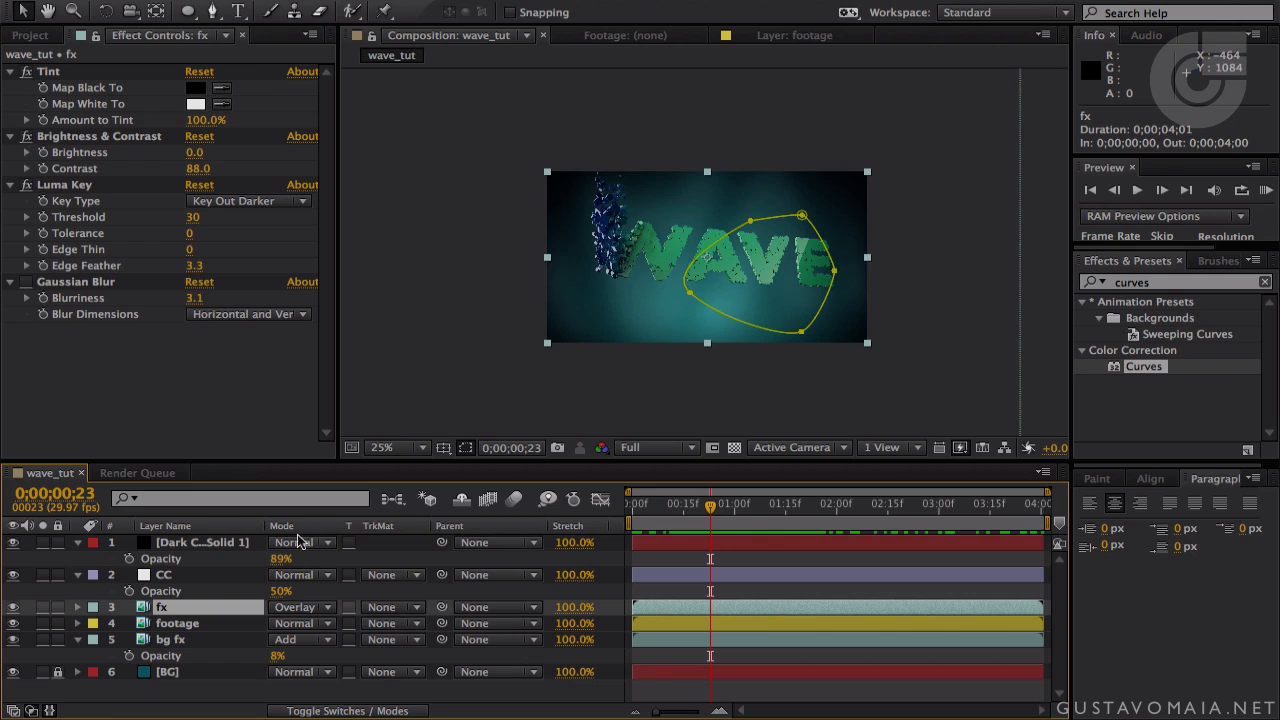
pyautogui.click(177, 623)
pyautogui.click(183, 640)
pyautogui.click(574, 269)
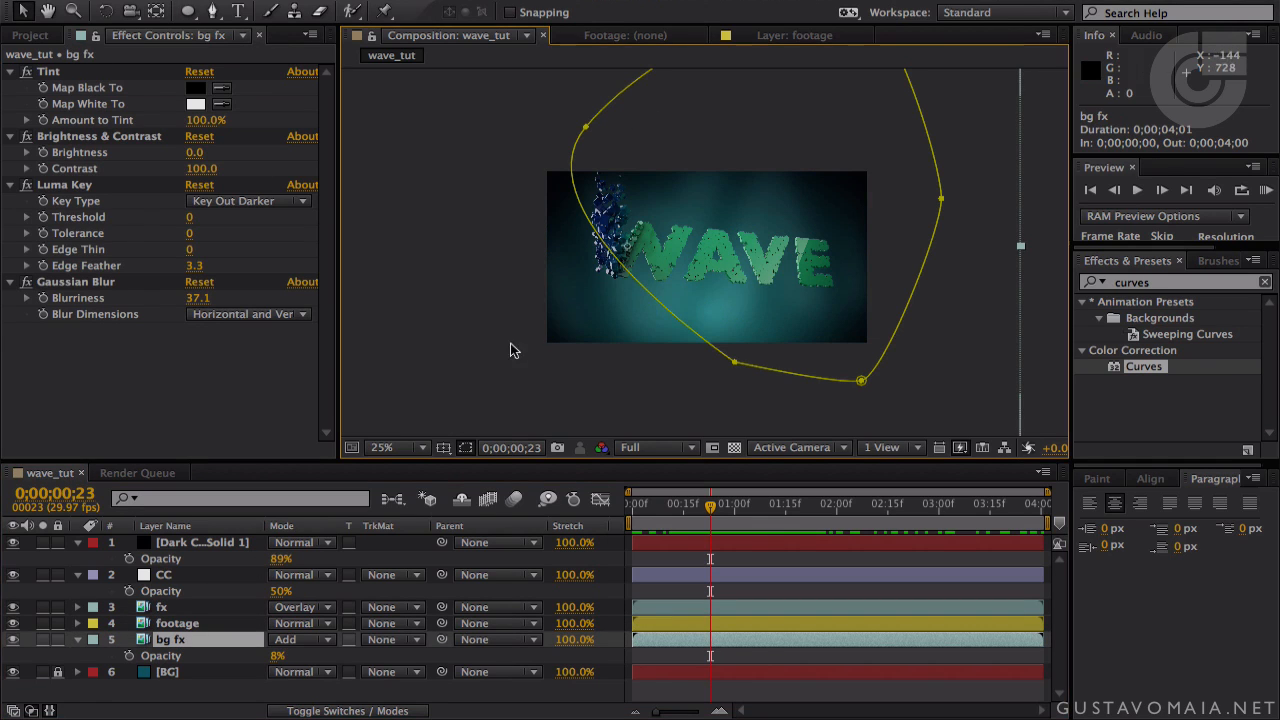
pyautogui.click(208, 640)
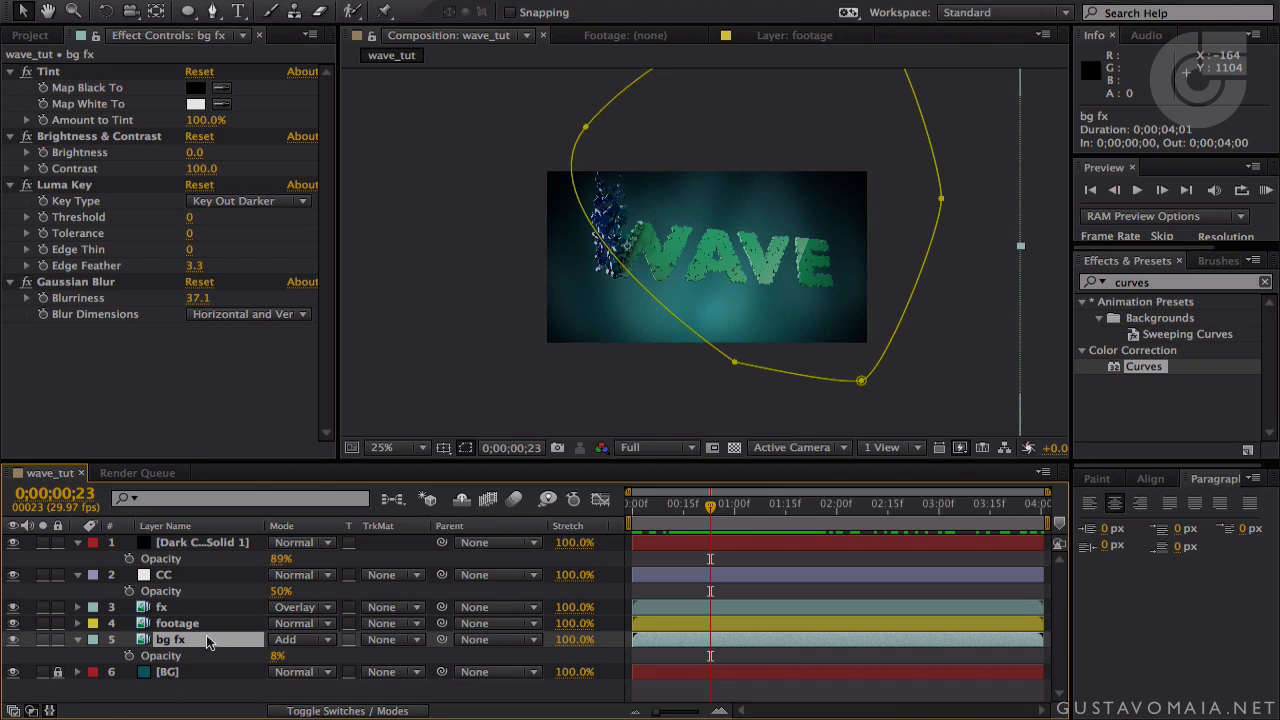
pyautogui.click(467, 450)
pyautogui.click(467, 450)
pyautogui.click(467, 450)
pyautogui.click(467, 450)
pyautogui.click(467, 450)
pyautogui.click(467, 450)
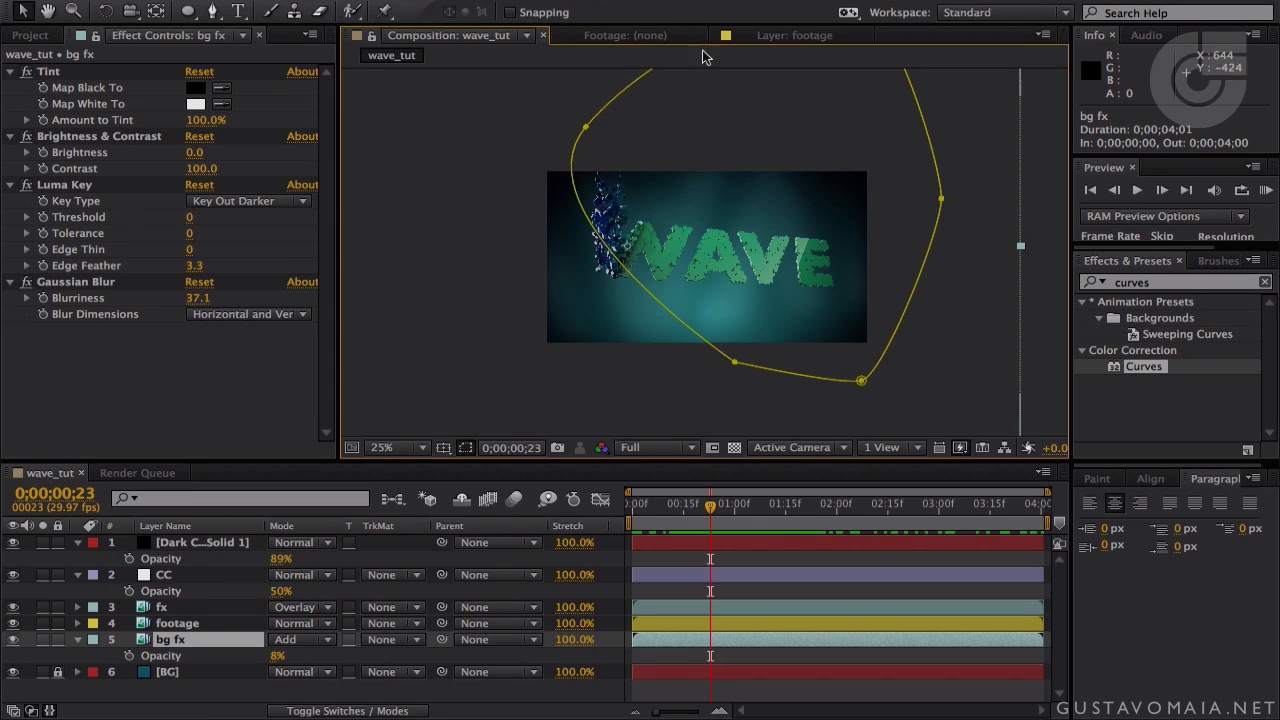
pyautogui.click(467, 450)
pyautogui.press(',')
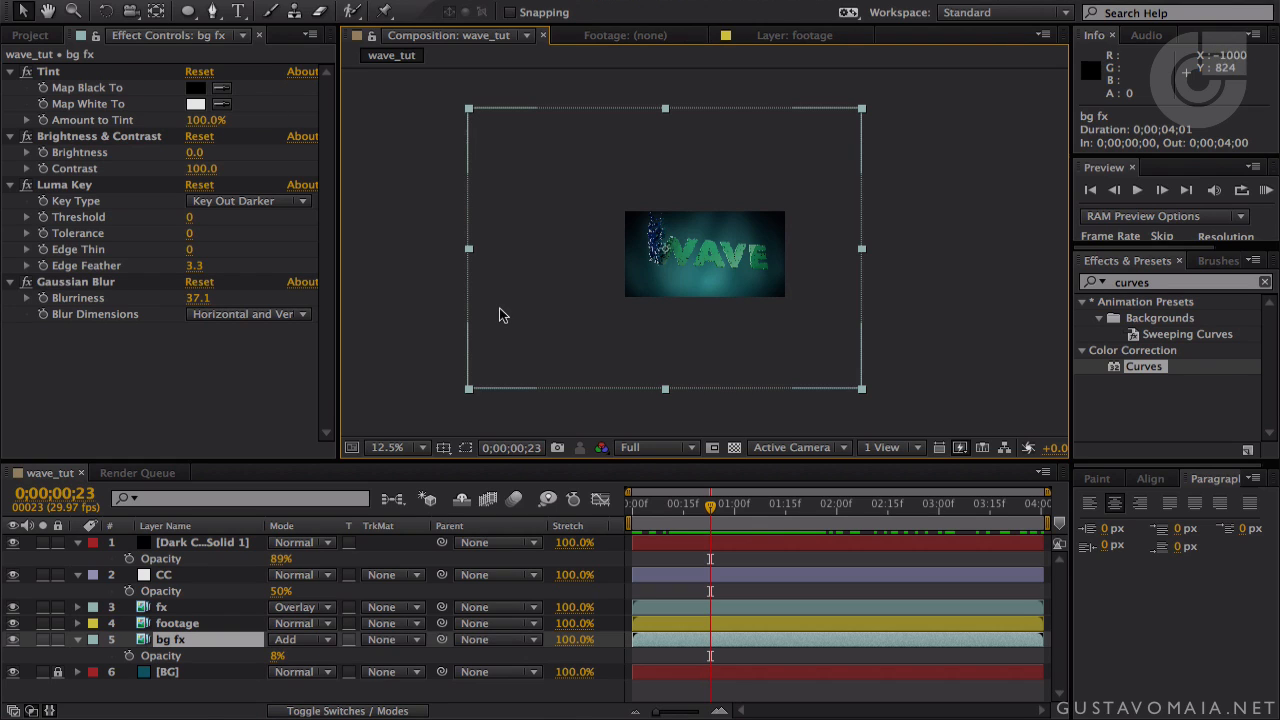
# - Rotate the bg fx layer counterclockwise, shift it to position 368, 384, and review the motion along the timeline
pyautogui.press('w')
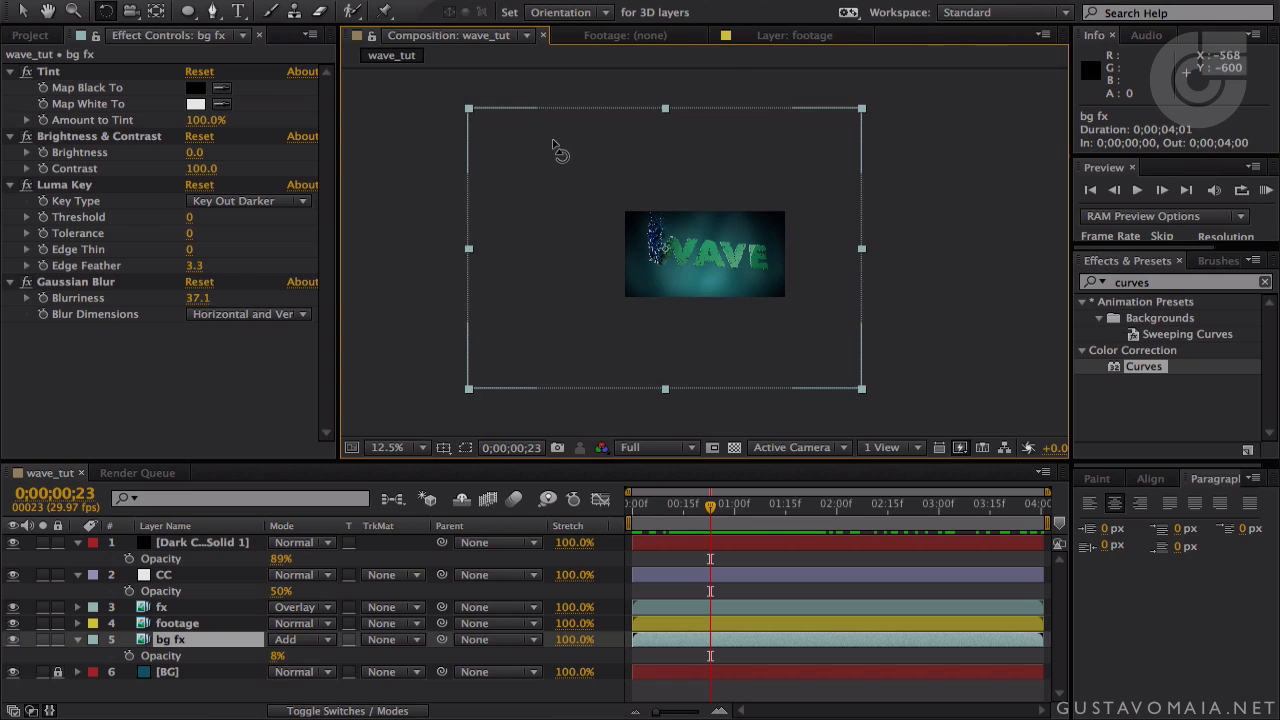
pyautogui.moveTo(547, 200); pyautogui.dragTo(563, 241)
pyautogui.press('v')
pyautogui.moveTo(710, 515); pyautogui.dragTo(741, 528)
pyautogui.press('space')
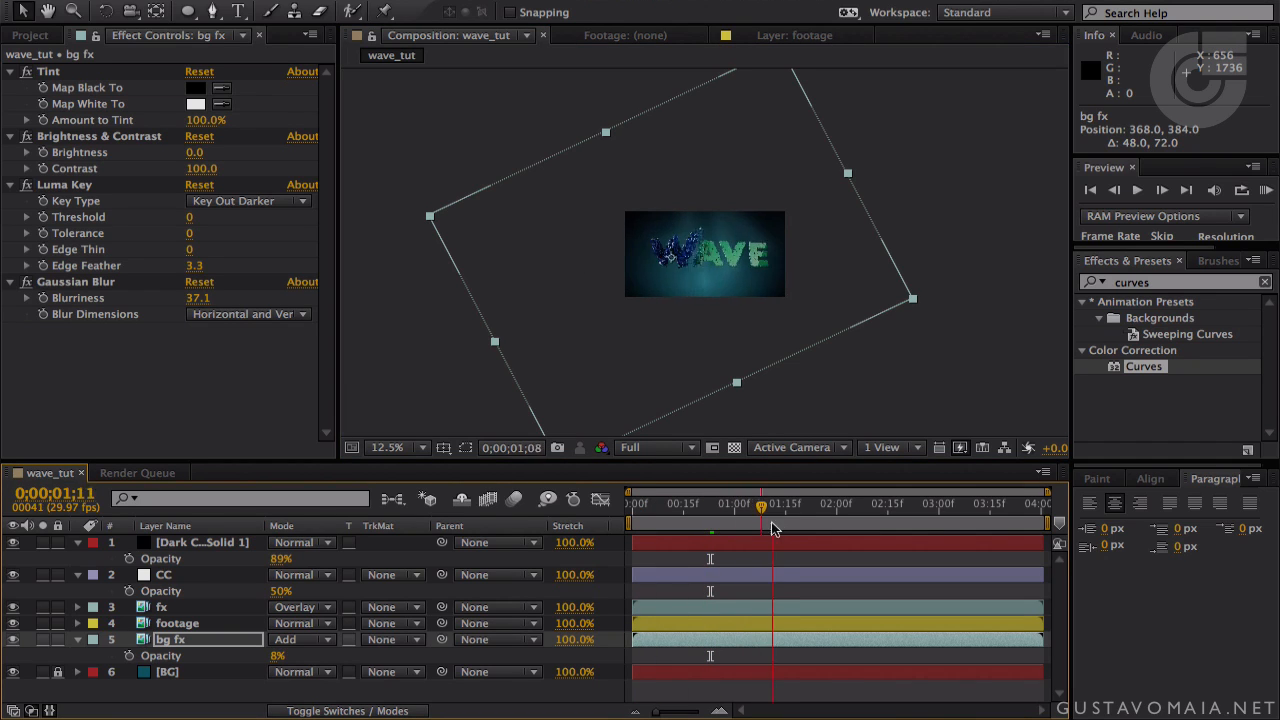
# - Move the bg fx layer to position 1040, 400 and check the glow at 0;00;00;14
pyautogui.click(690, 505)
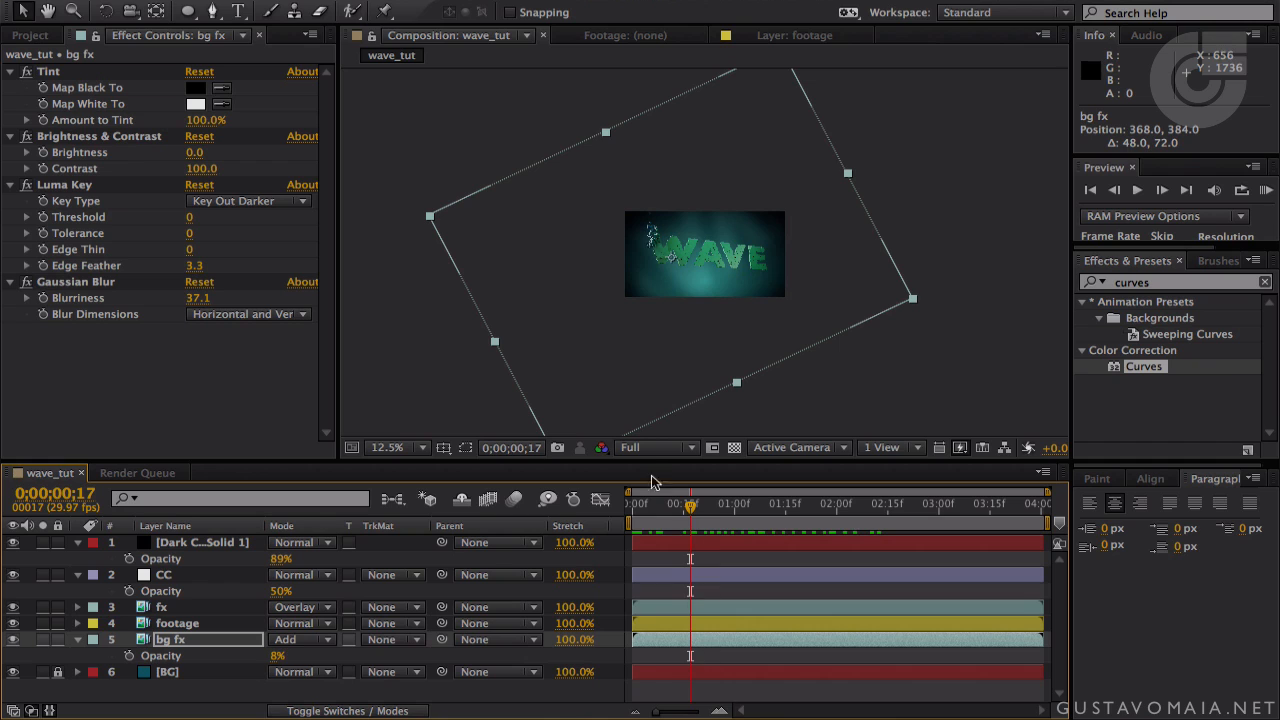
pyautogui.moveTo(503, 271); pyautogui.dragTo(586, 278)
pyautogui.moveTo(705, 514)
pyautogui.mouseDown()
pyautogui.moveTo(858, 515)
pyautogui.moveTo(600, 518)
pyautogui.moveTo(860, 516)
pyautogui.moveTo(680, 516)
pyautogui.mouseUp()
pyautogui.press(',')
pyautogui.press(',')
pyautogui.press('.')
pyautogui.press('.')
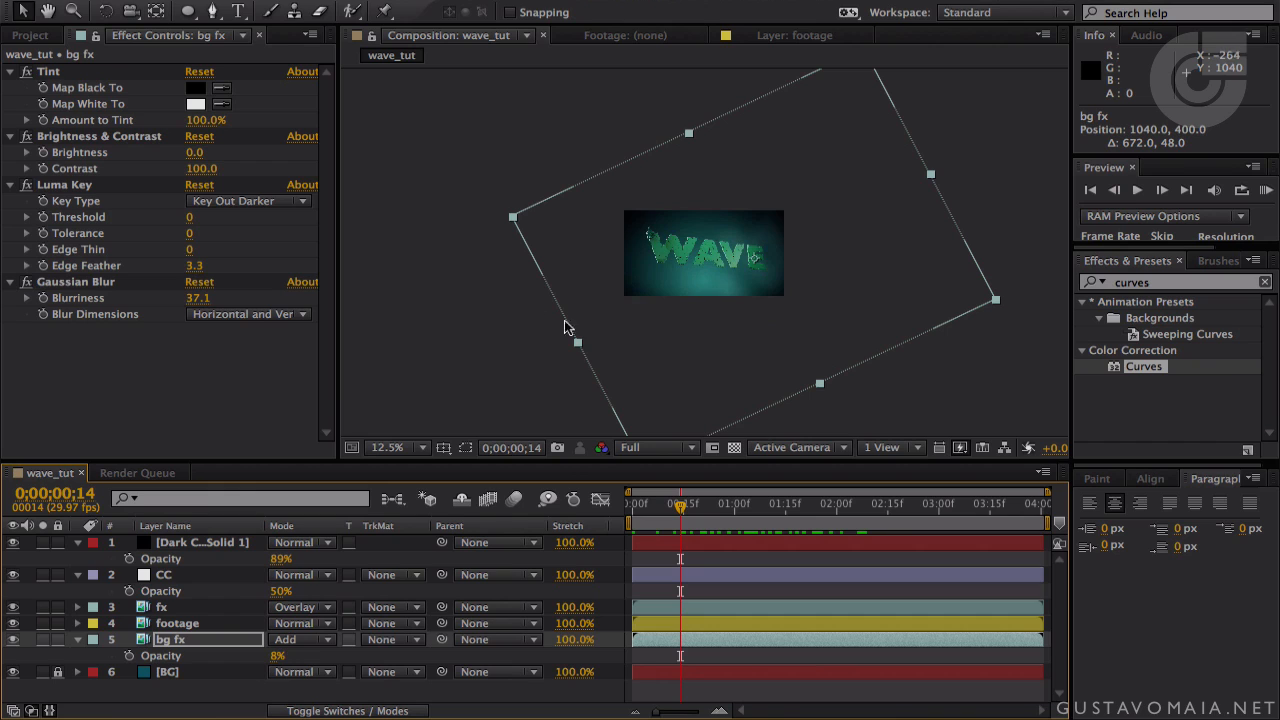
# - Duplicate the bg fx layer and scale the lower copy to about 368%, -500%
pyautogui.click(172, 641)
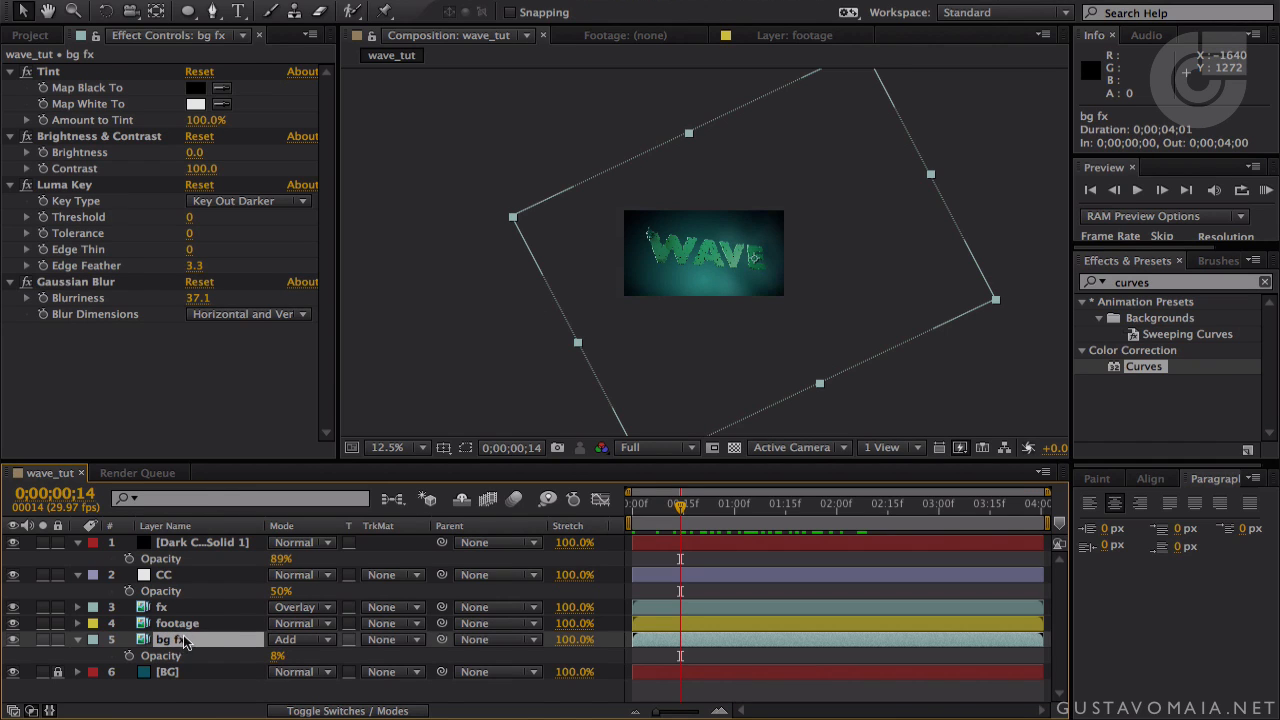
pyautogui.hotkey('ctrl', 'd')
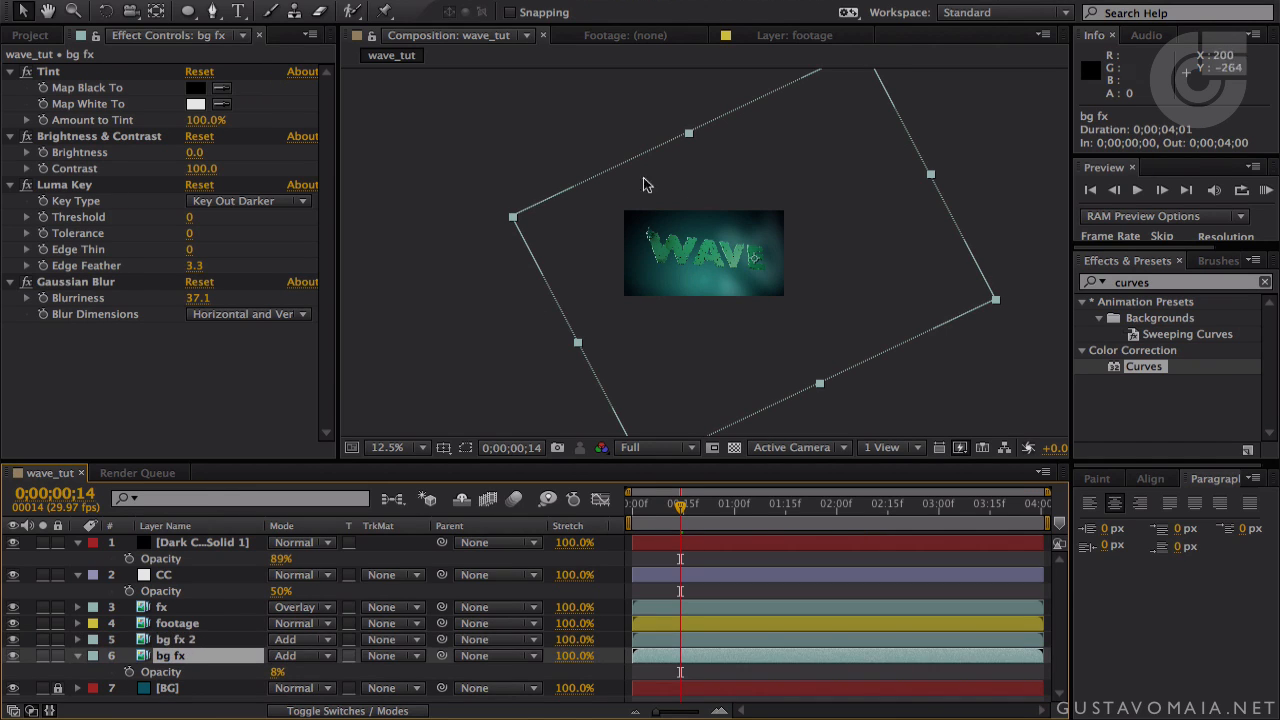
pyautogui.moveTo(513, 217); pyautogui.dragTo(395, 191)
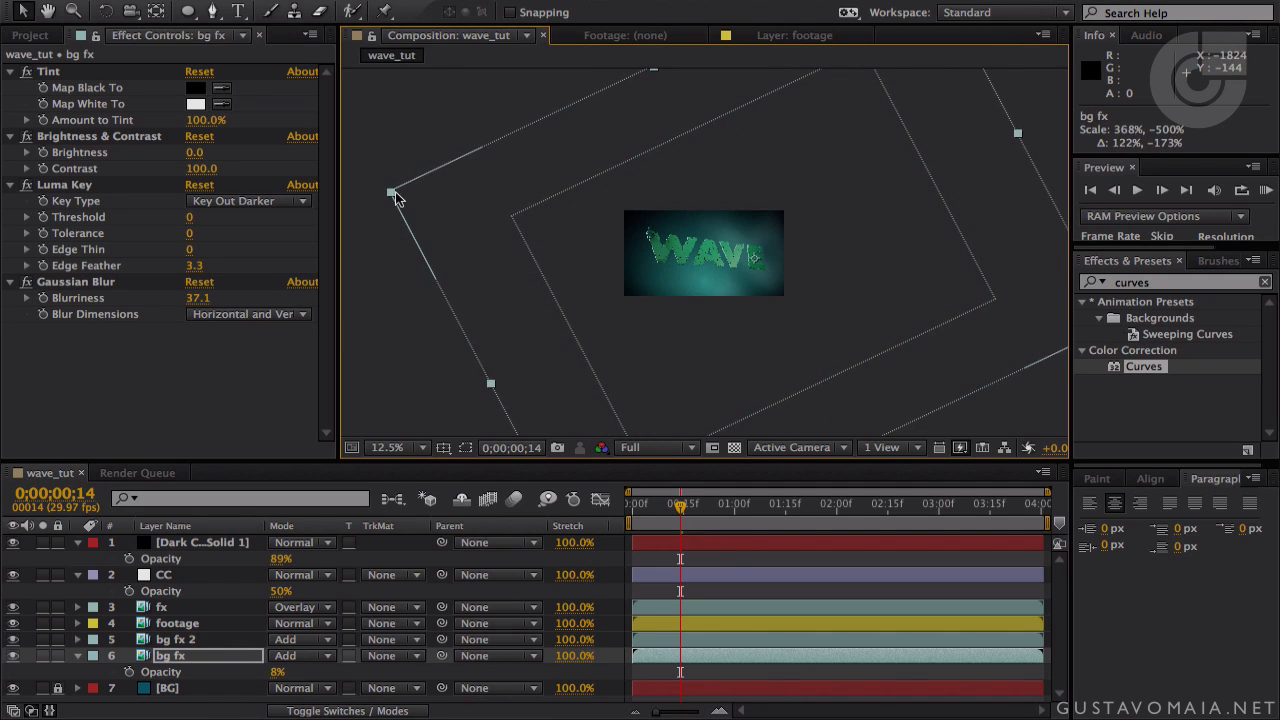
# - Rotate the lower bg fx copy to about -11.2° and review the animation from 0;00;00;00 to 0;00;02;26
pyautogui.press('w')
pyautogui.moveTo(494, 226); pyautogui.dragTo(501, 157)
pyautogui.moveTo(676, 511); pyautogui.dragTo(603, 510)
pyautogui.scroll(3, 743, 327)
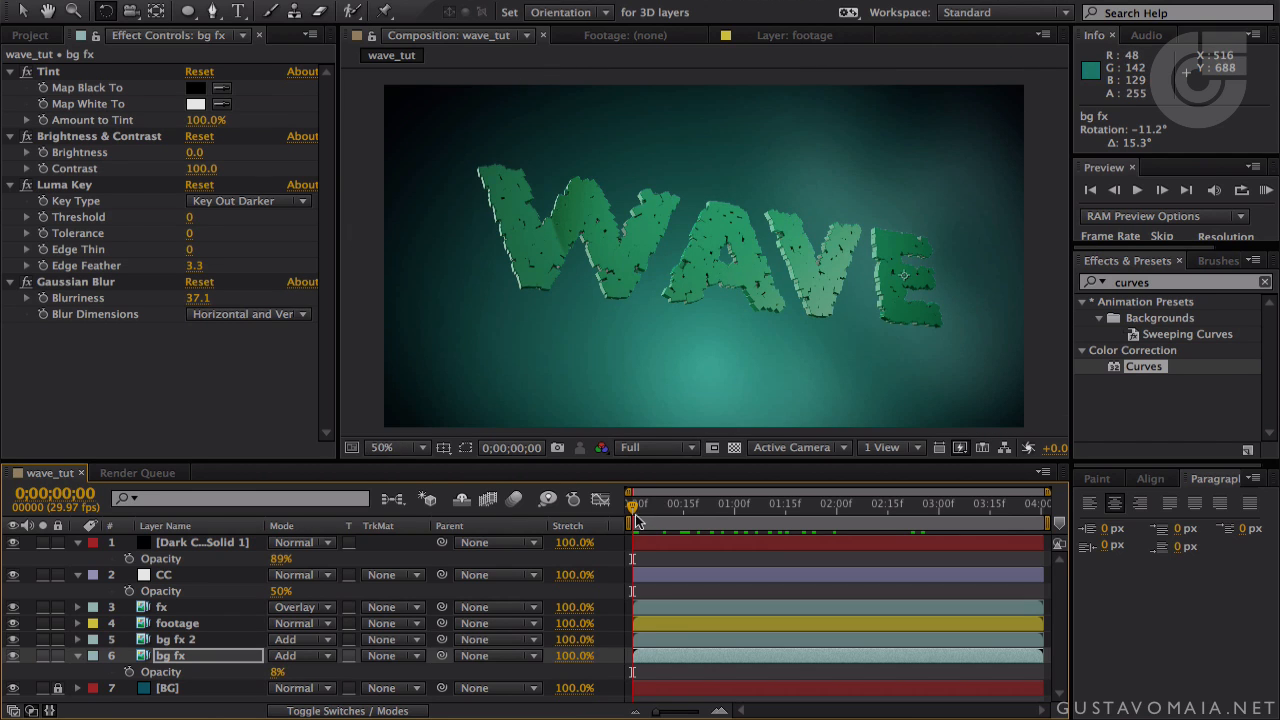
pyautogui.moveTo(665, 511); pyautogui.dragTo(925, 511)
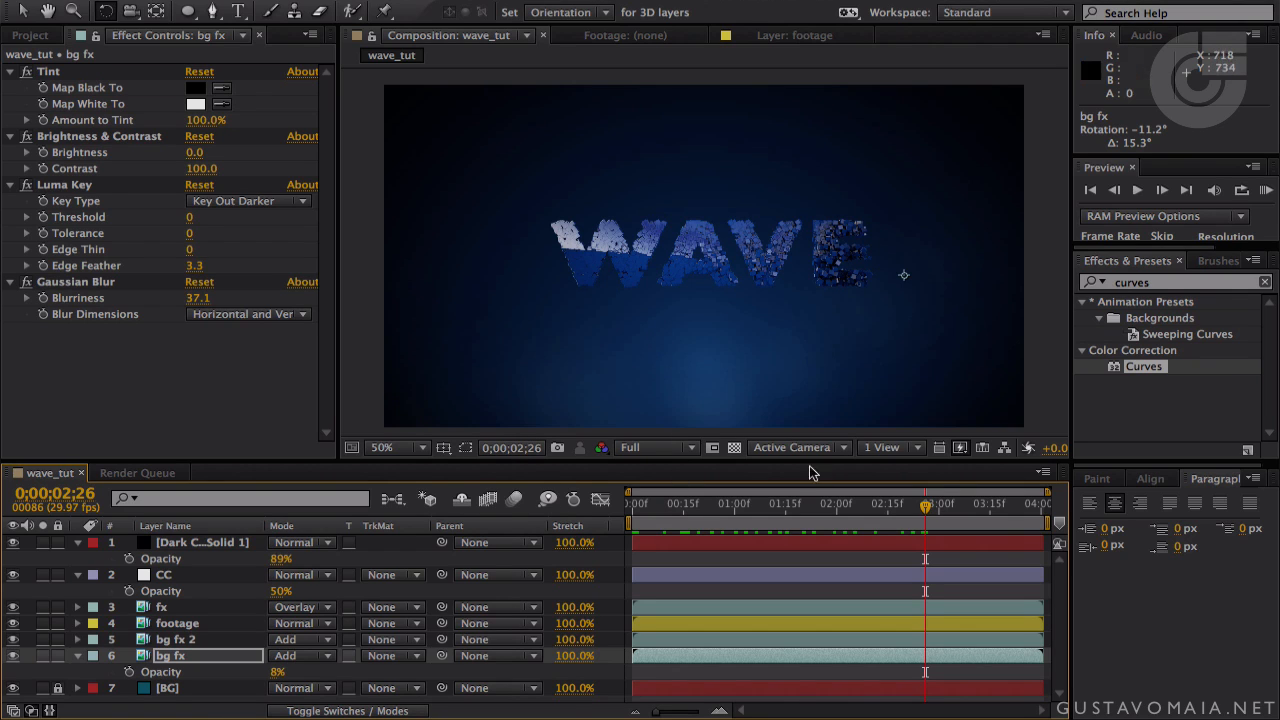
# - Set the project's color depth to 32 bits per channel (float)
pyautogui.click(40, 35)
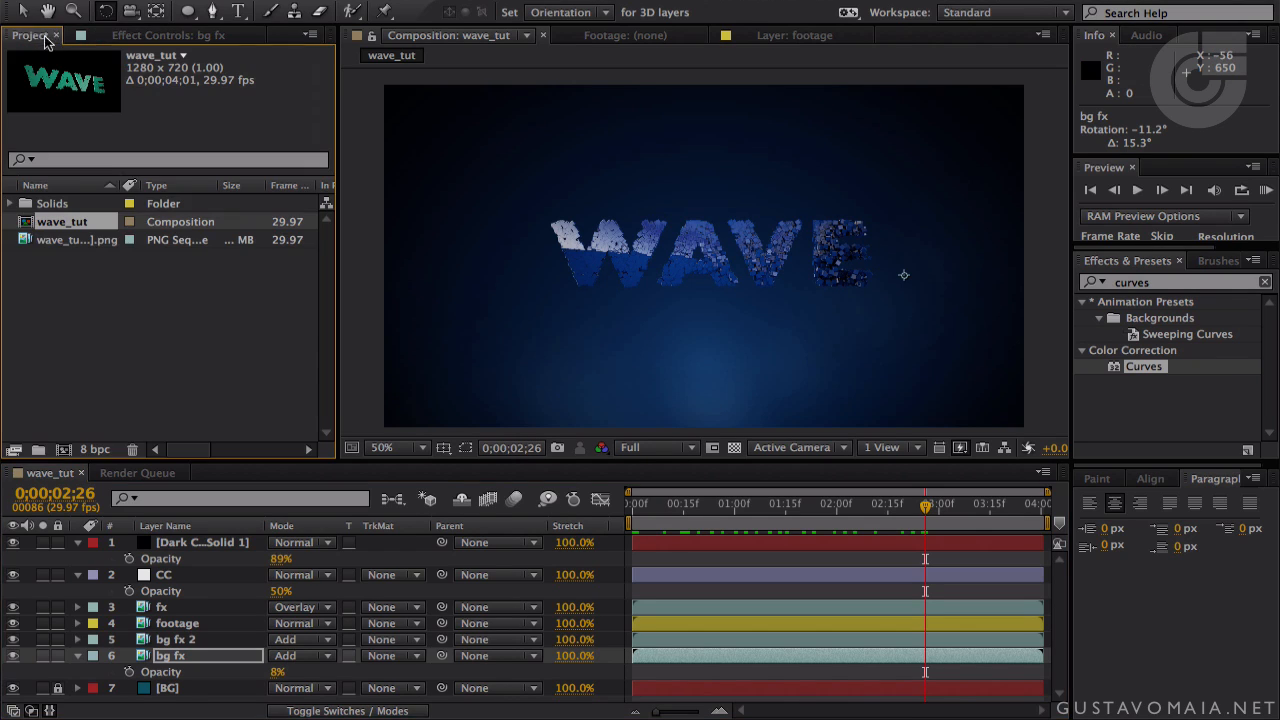
pyautogui.click(99, 450)
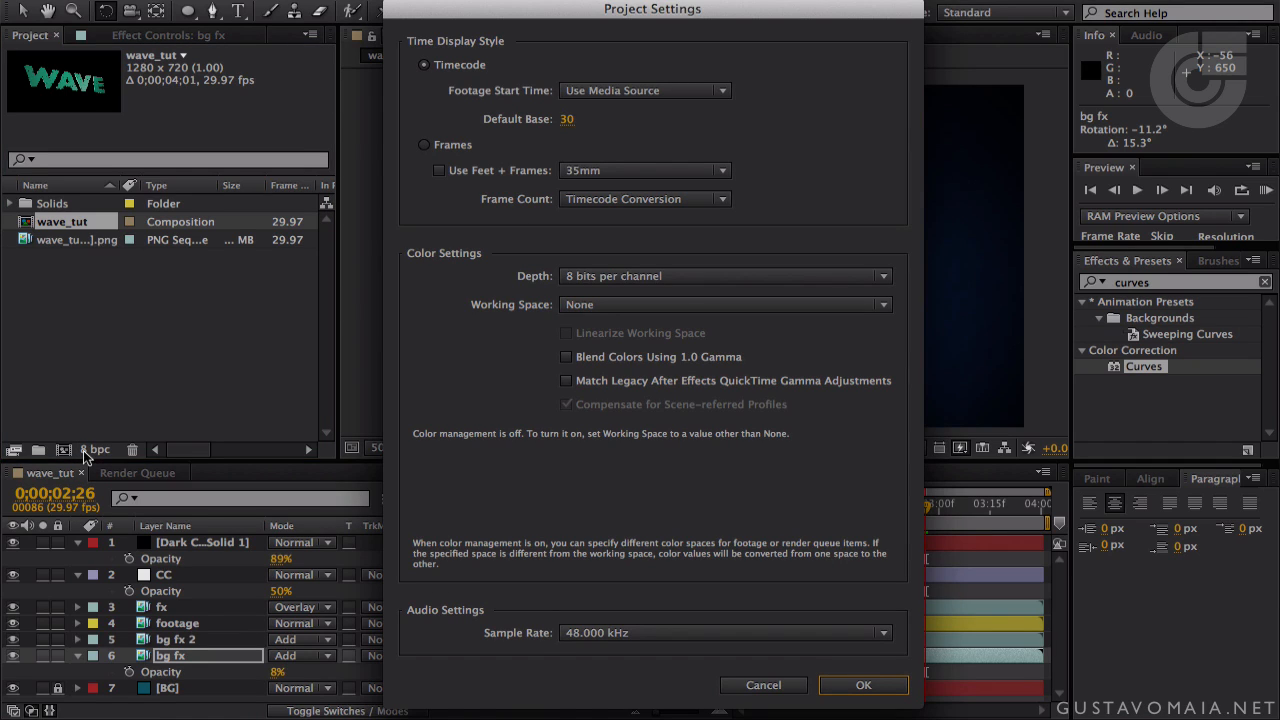
pyautogui.click(745, 273)
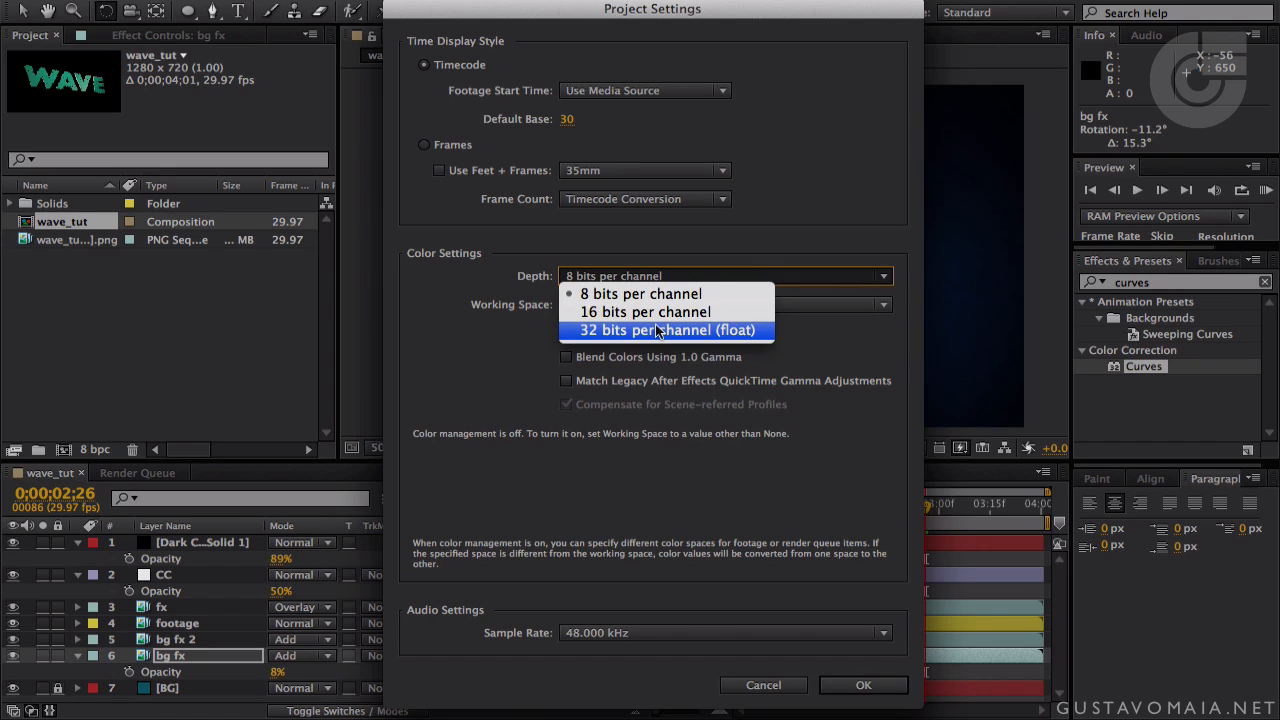
pyautogui.click(660, 330)
pyautogui.click(863, 685)
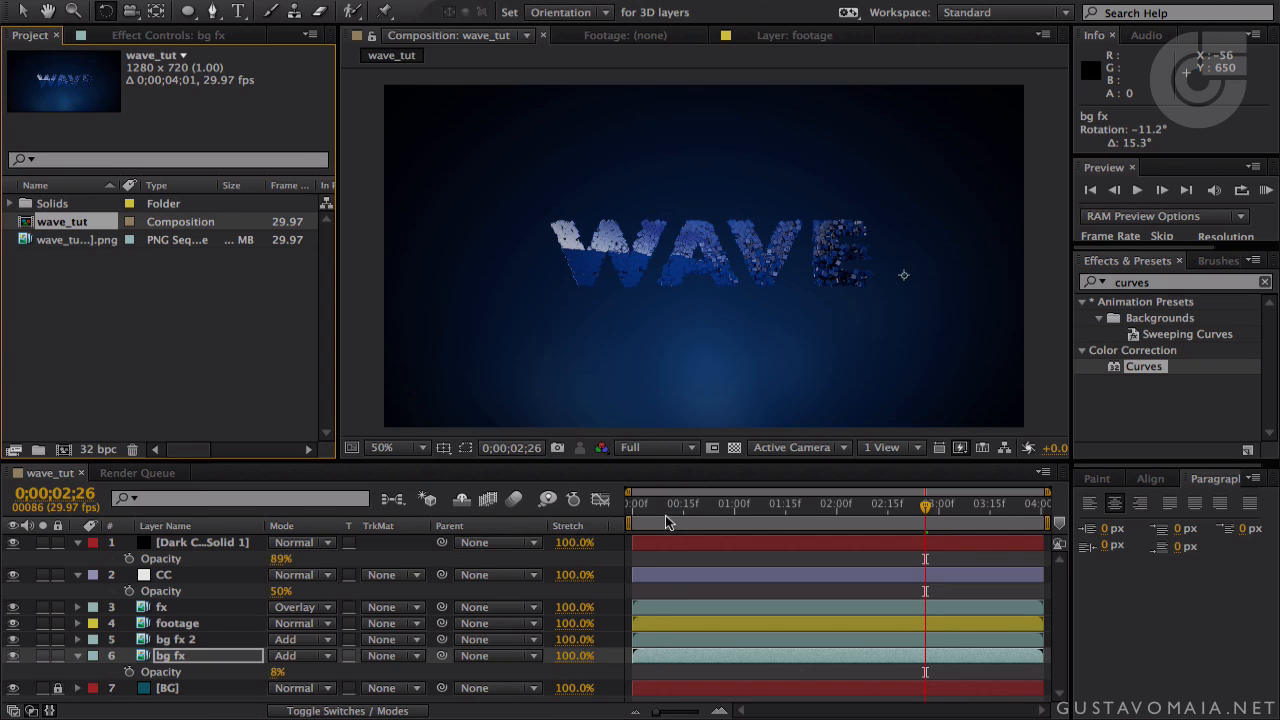
# - Render a RAM preview of the composite from 0;00;00;00 and play back the cached frames
pyautogui.moveTo(667, 522); pyautogui.dragTo(620, 525)
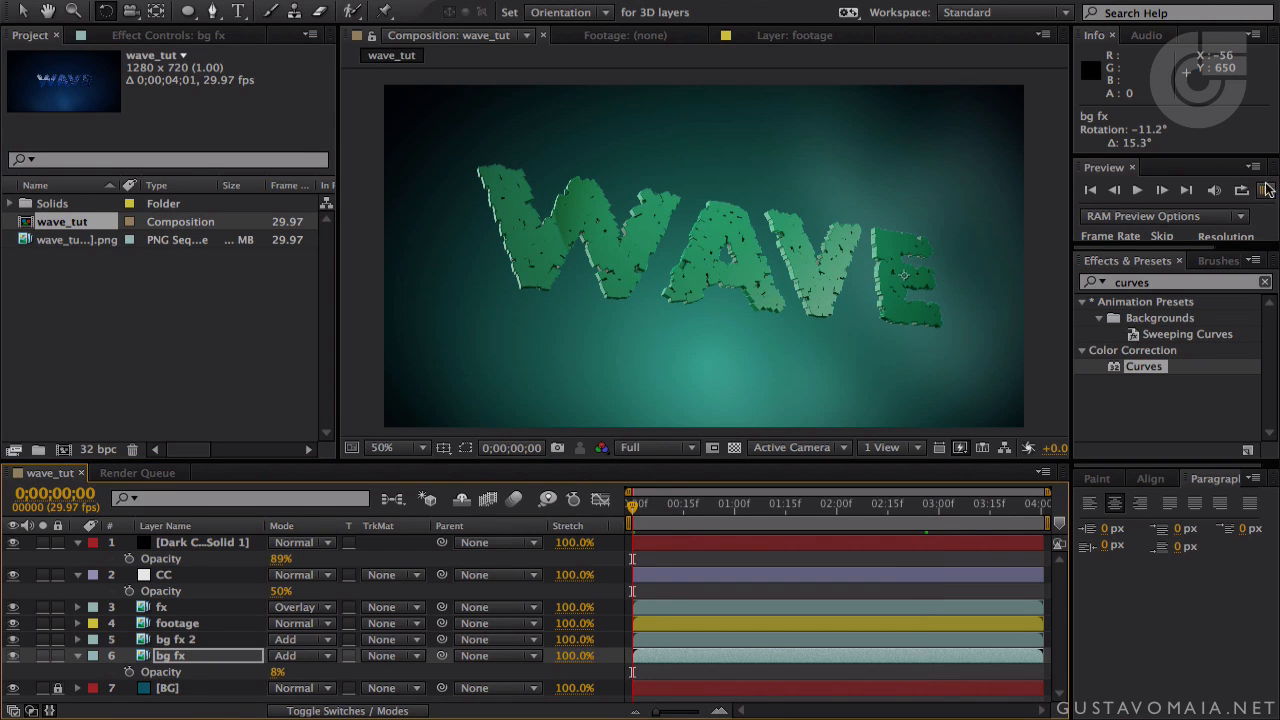
pyautogui.click(1266, 189)
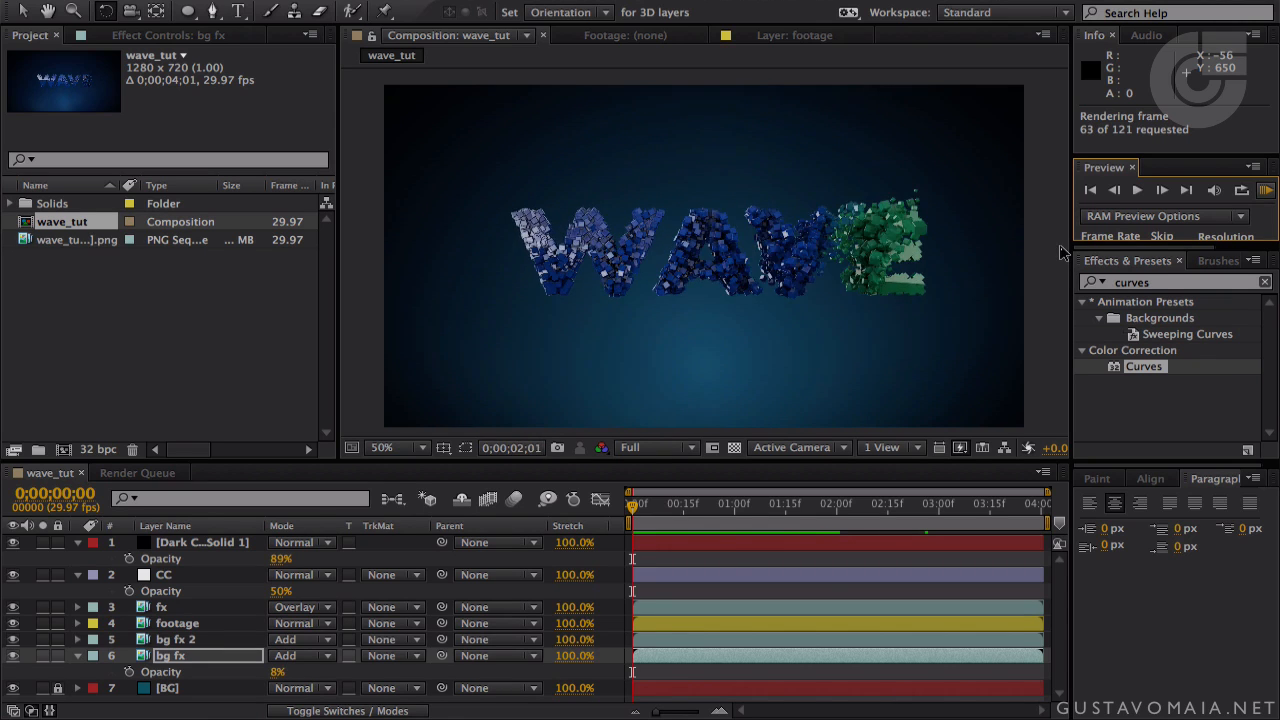
pyautogui.press('space')
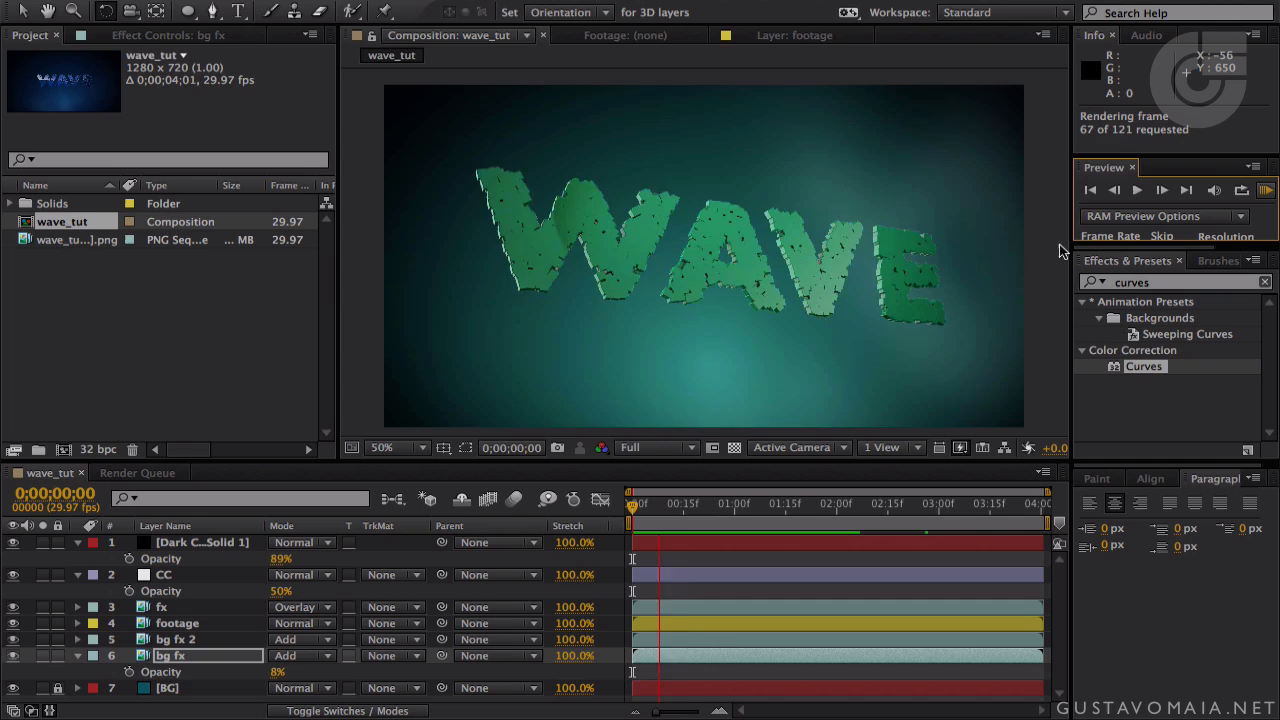
pyautogui.press('space')
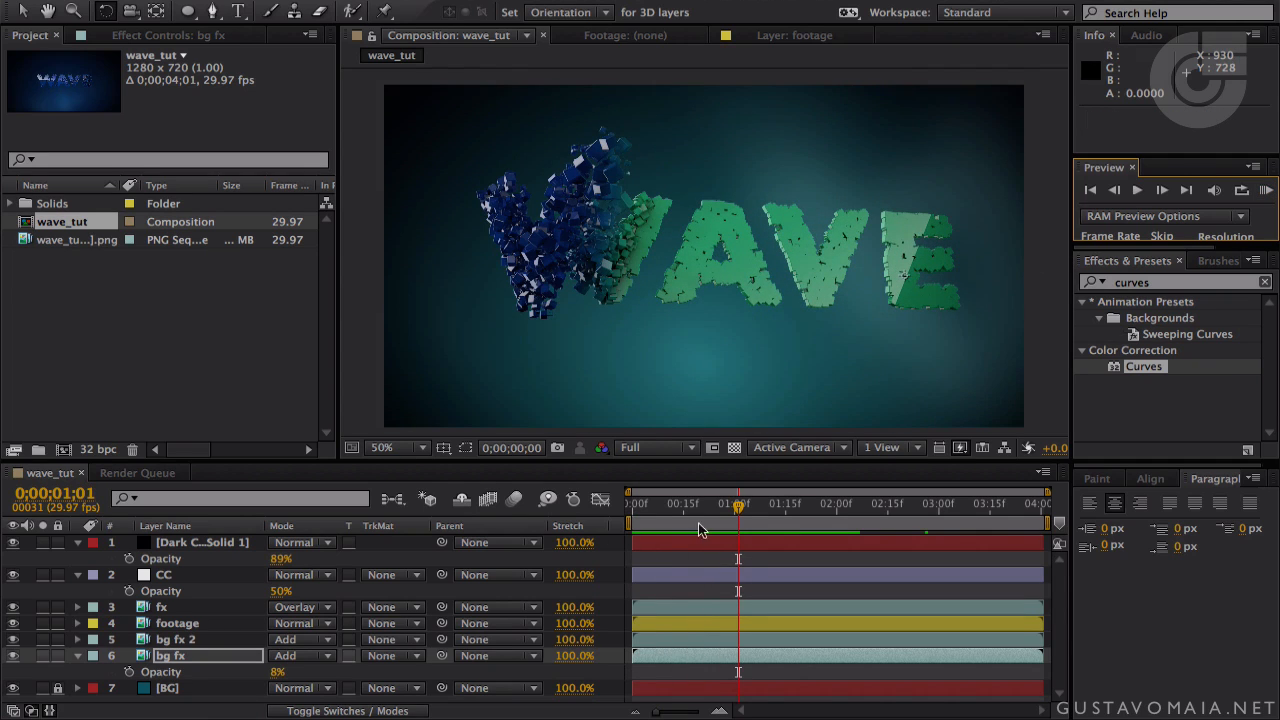
# - Compare the composite at 0;00;00;13 with the fx layer hidden and shown
pyautogui.click(676, 505)
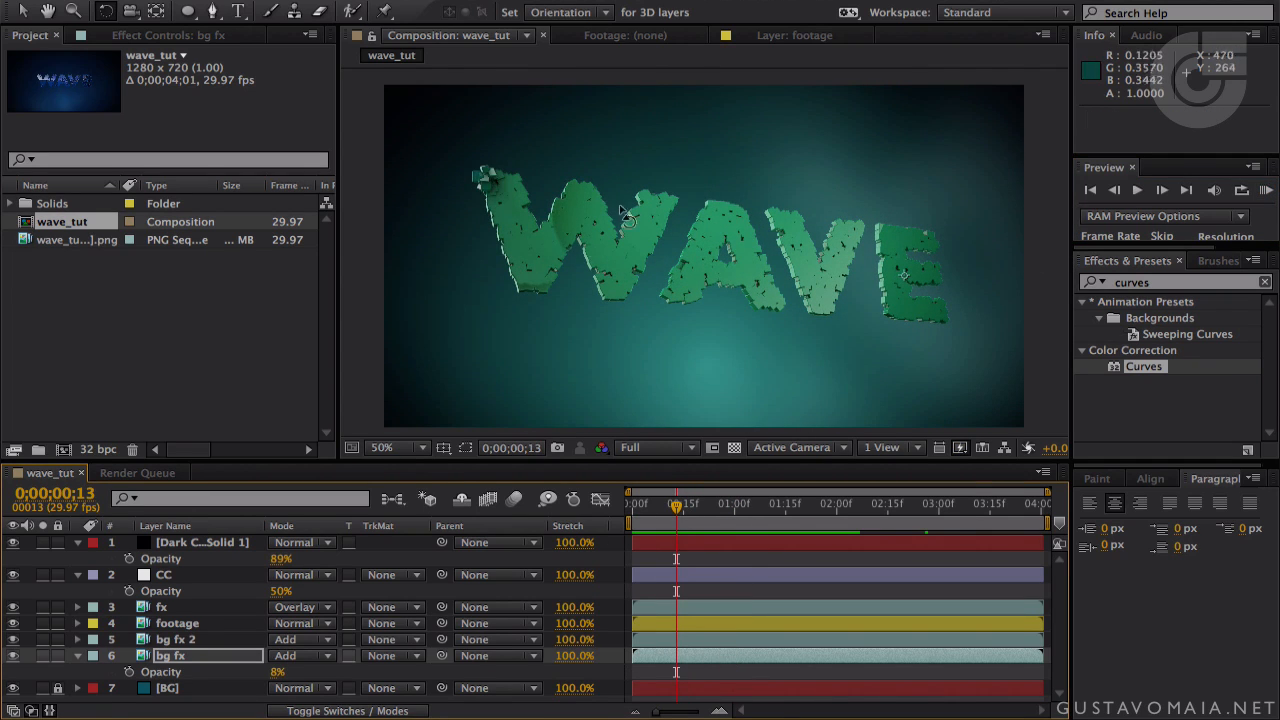
pyautogui.click(14, 608)
pyautogui.click(14, 608)
pyautogui.click(14, 608)
pyautogui.click(14, 608)
pyautogui.click(14, 608)
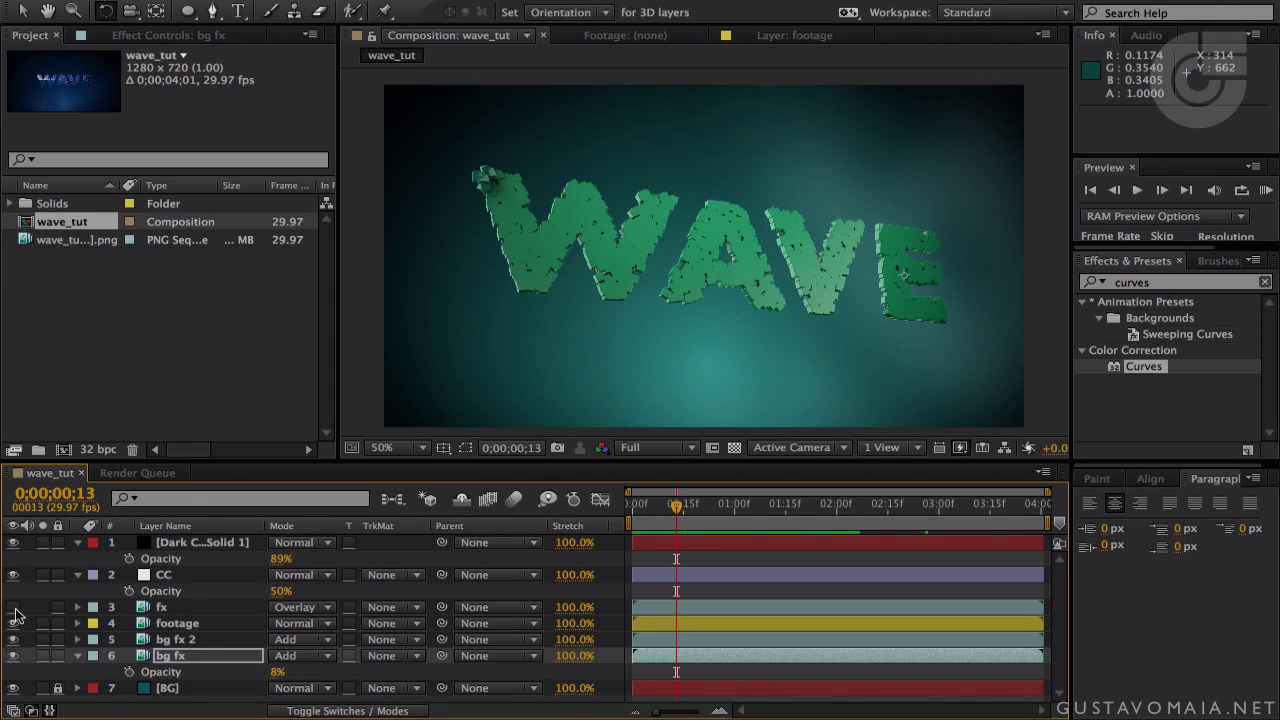
pyautogui.click(14, 608)
pyautogui.click(14, 608)
pyautogui.click(14, 608)
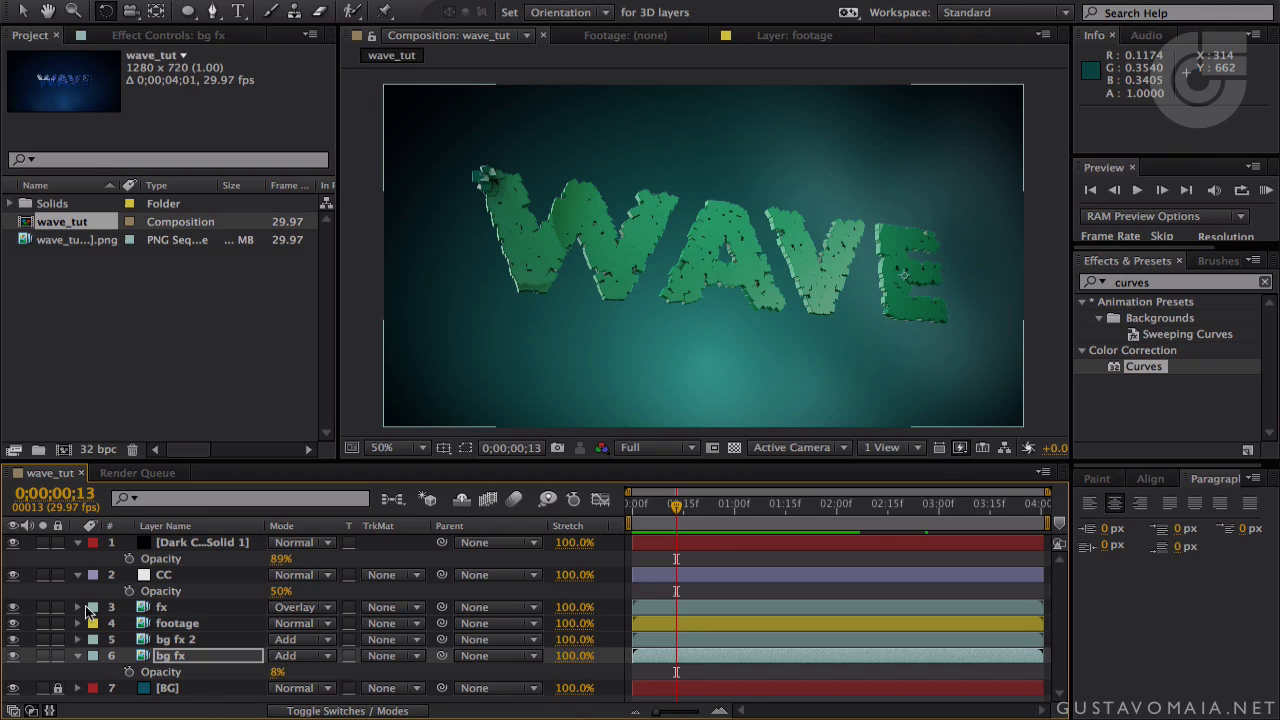
# - Compare the fx layer with its Luma Key and Tint effects switched off and on
pyautogui.click(158, 608)
pyautogui.click(188, 38)
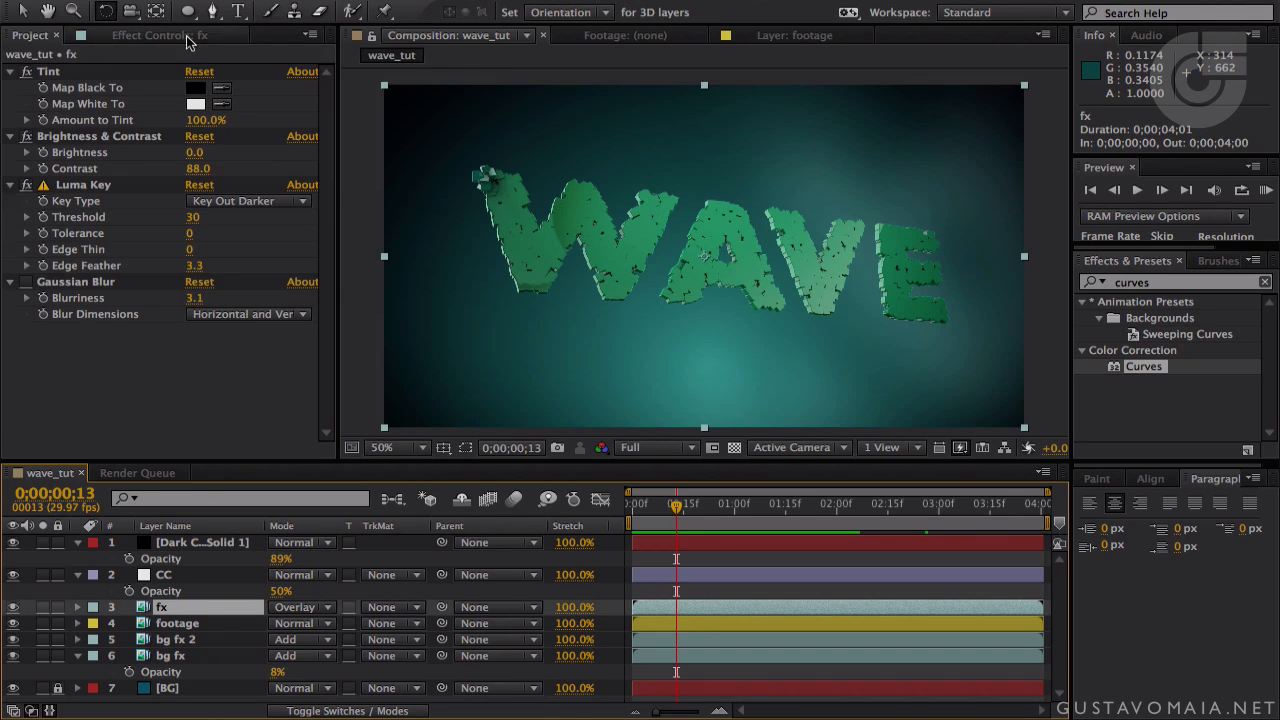
pyautogui.click(27, 186)
pyautogui.click(27, 186)
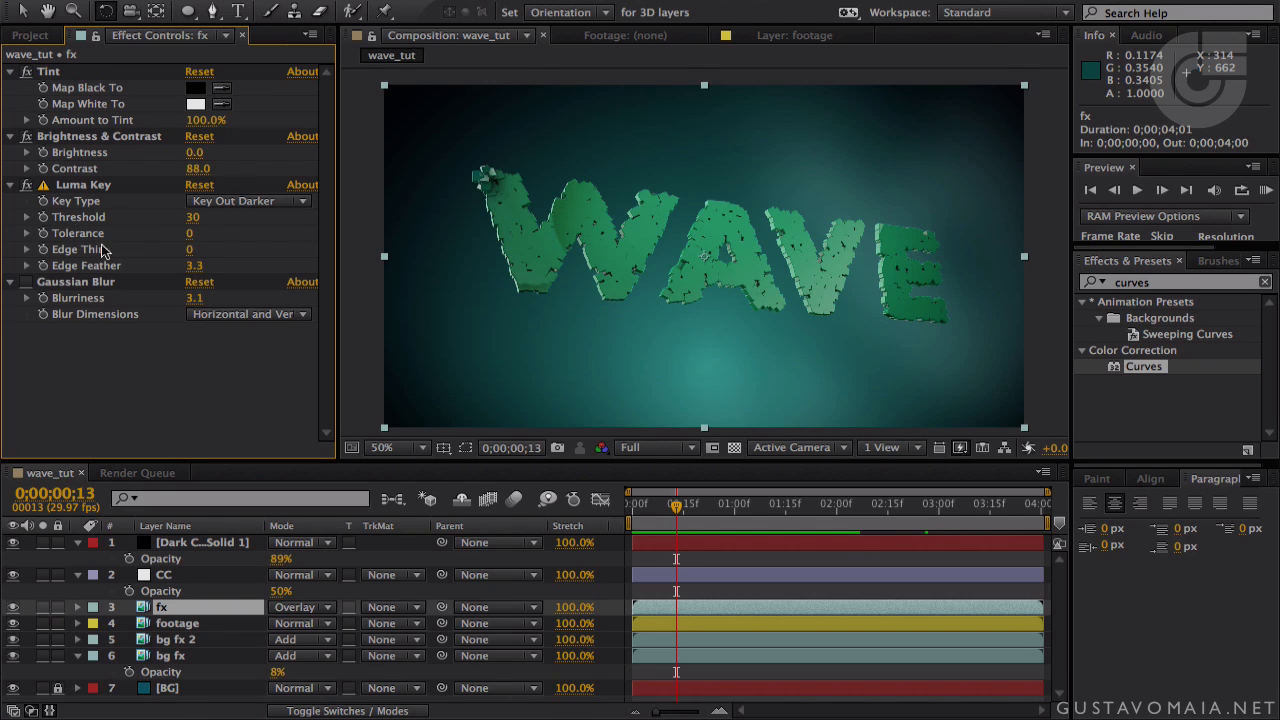
pyautogui.click(27, 74)
pyautogui.click(27, 74)
# - Solo the fx layer, check it against the transparency grid, and raise its Luma Key threshold to 142
pyautogui.click(42, 607)
pyautogui.click(735, 448)
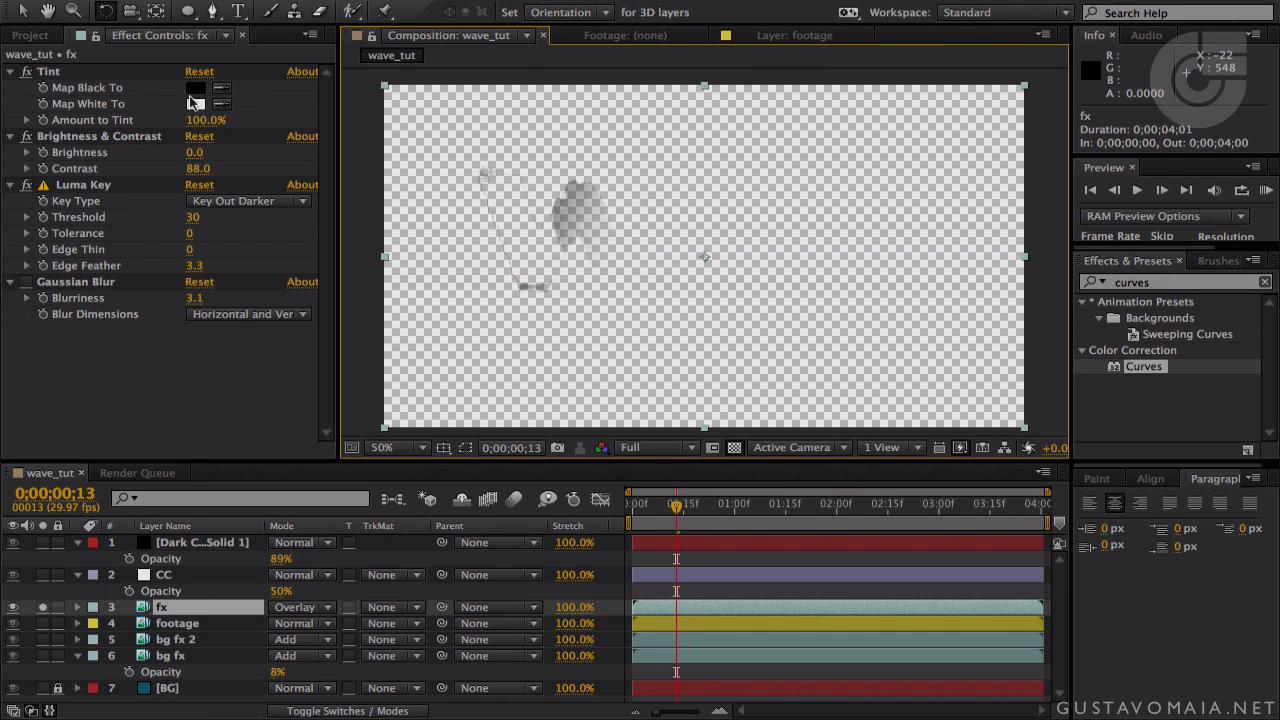
pyautogui.click(84, 188)
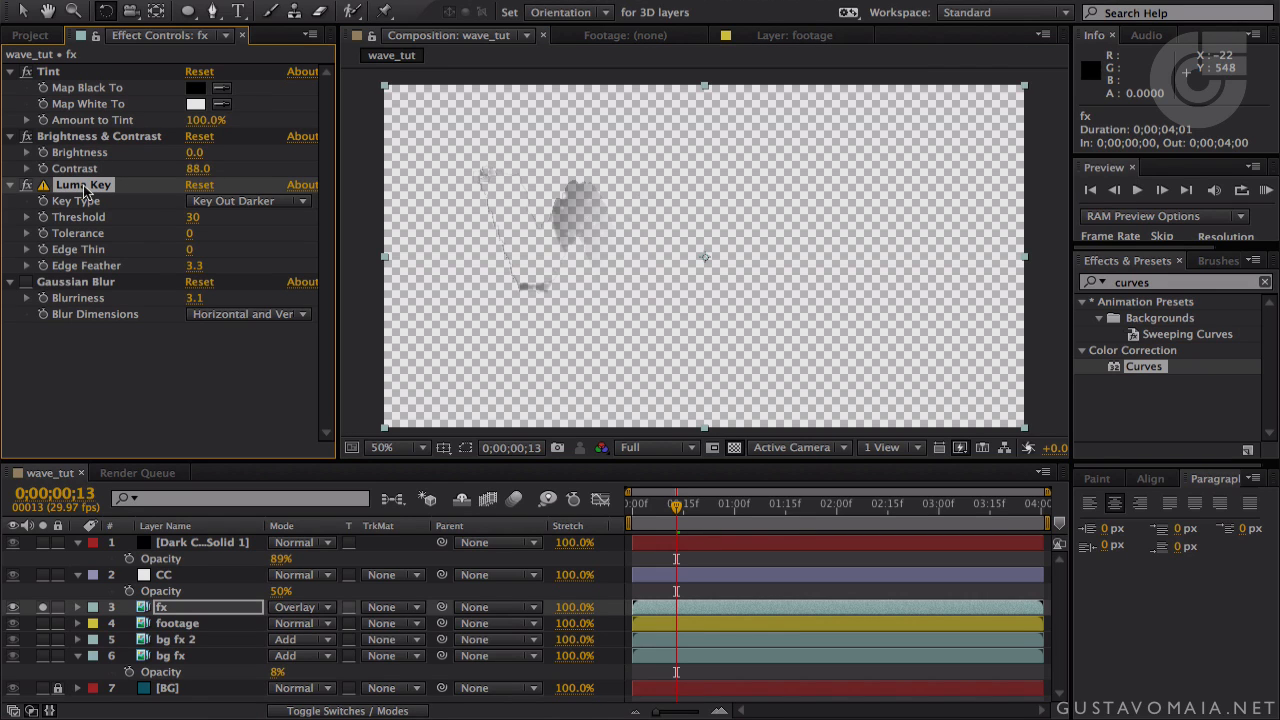
pyautogui.moveTo(192, 217); pyautogui.dragTo(200, 217)
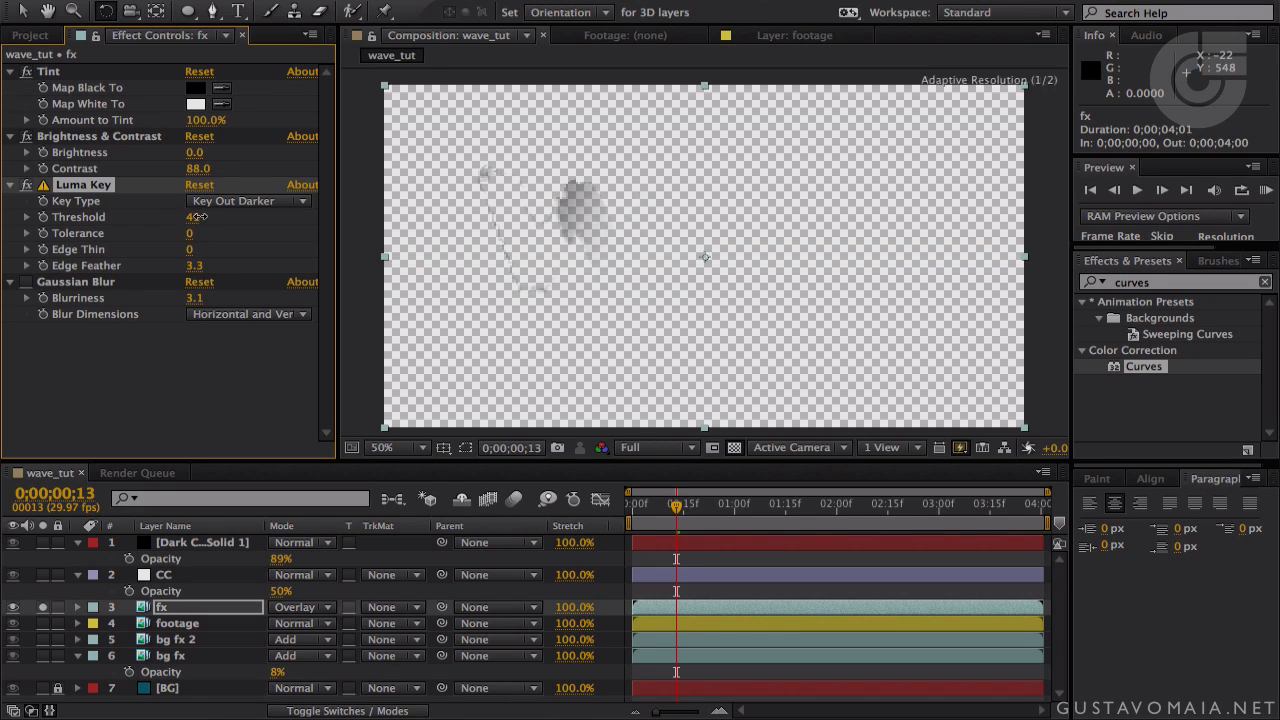
pyautogui.click(734, 448)
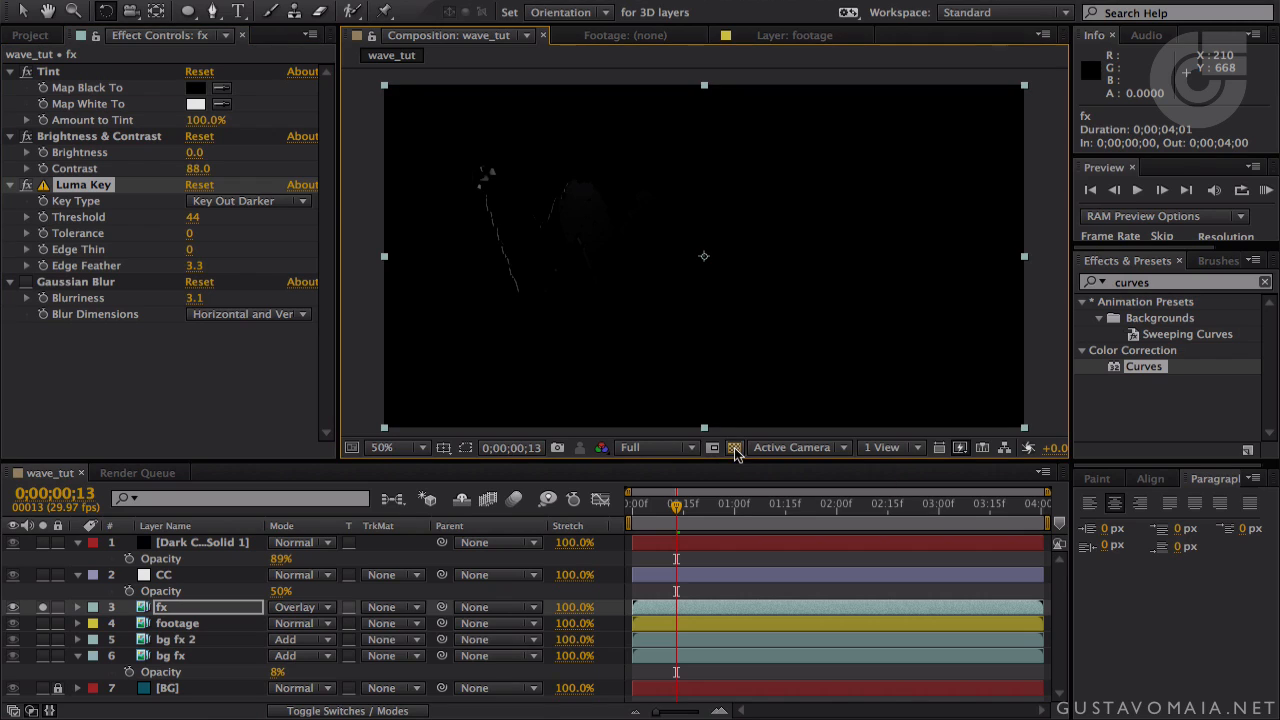
pyautogui.moveTo(193, 217); pyautogui.dragTo(236, 217)
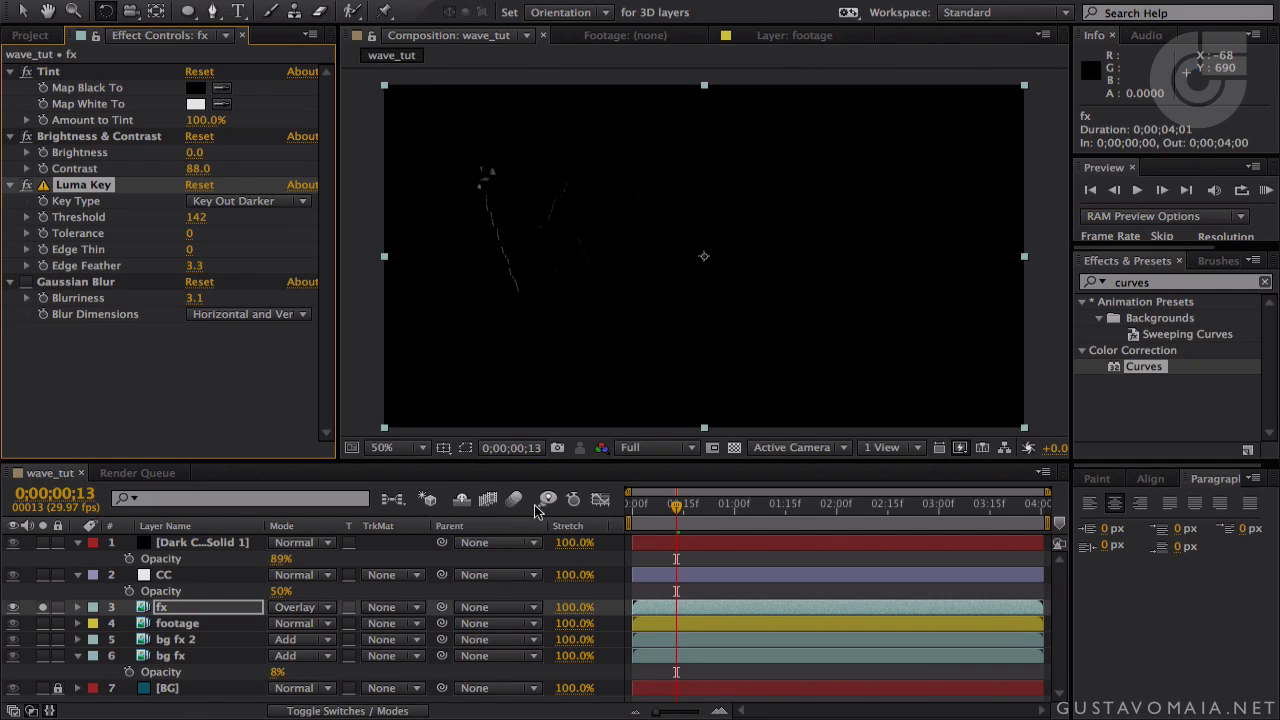
# - Review the keyed fx layer over time, alone and in the full composite, and check its transparency at 0;00;00;15
pyautogui.moveTo(676, 508); pyautogui.dragTo(818, 516)
pyautogui.press('space')
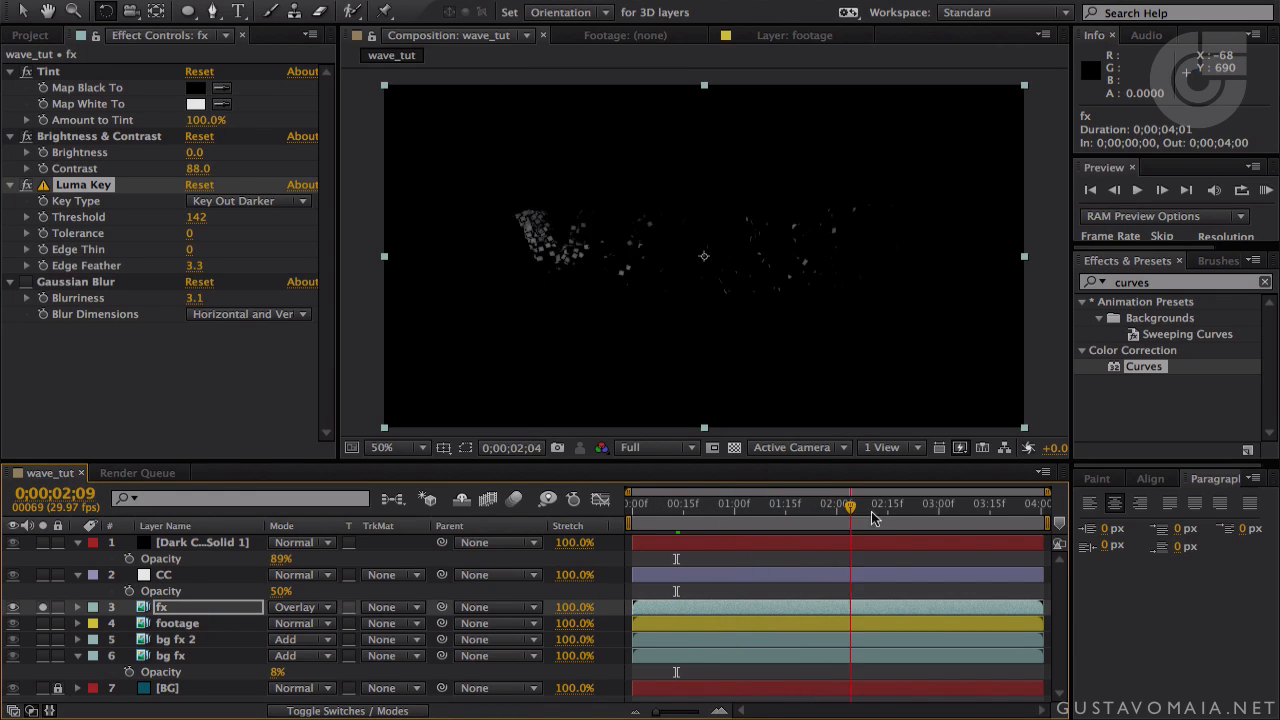
pyautogui.click(42, 607)
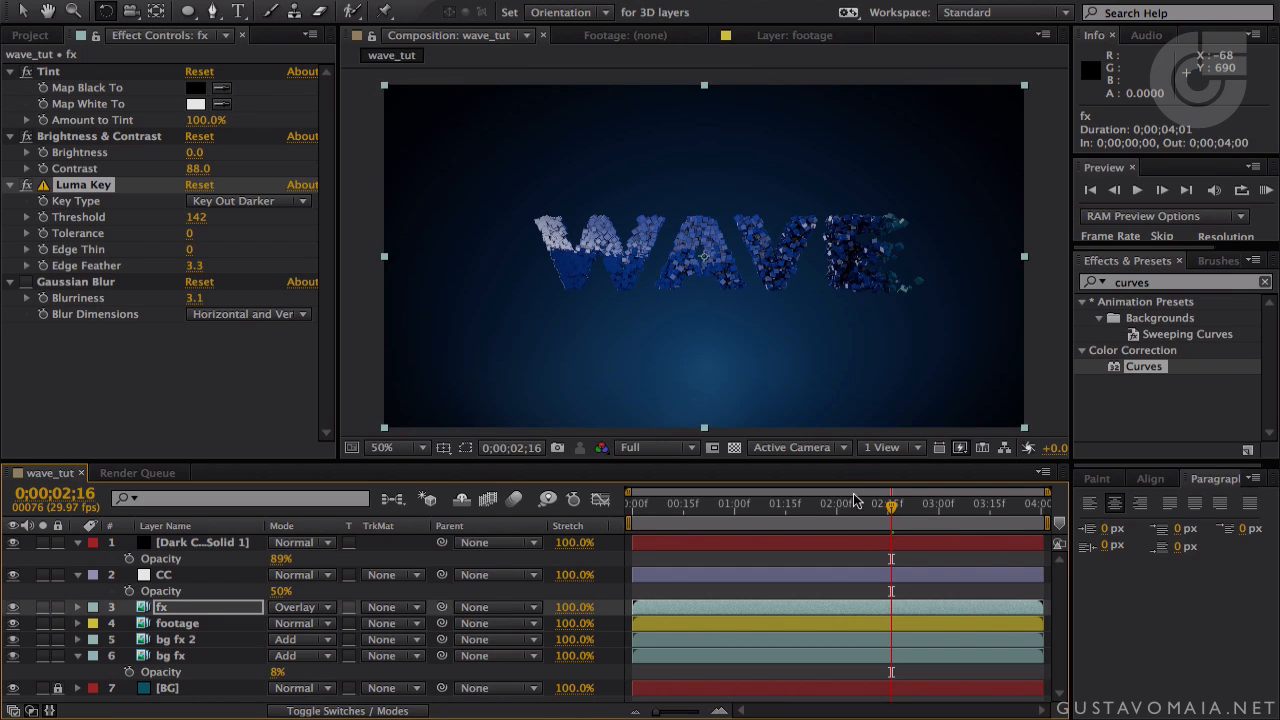
pyautogui.moveTo(893, 508); pyautogui.dragTo(683, 529)
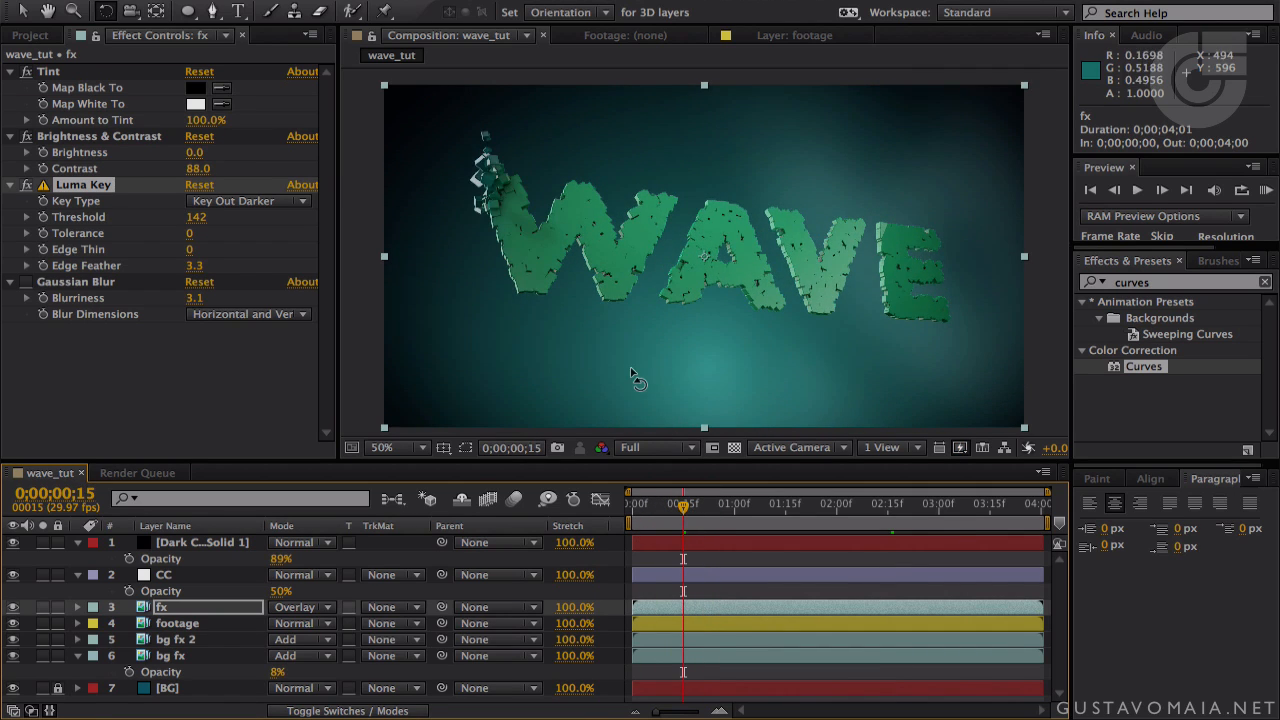
pyautogui.click(43, 607)
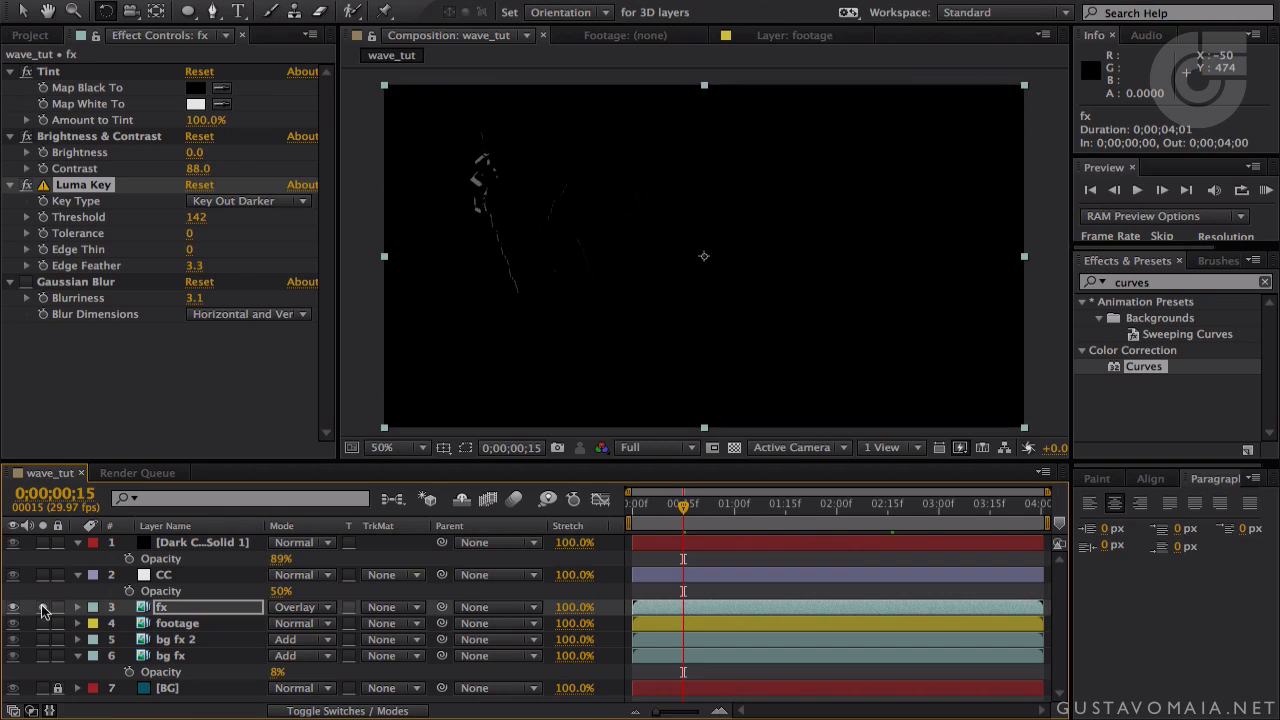
pyautogui.click(734, 447)
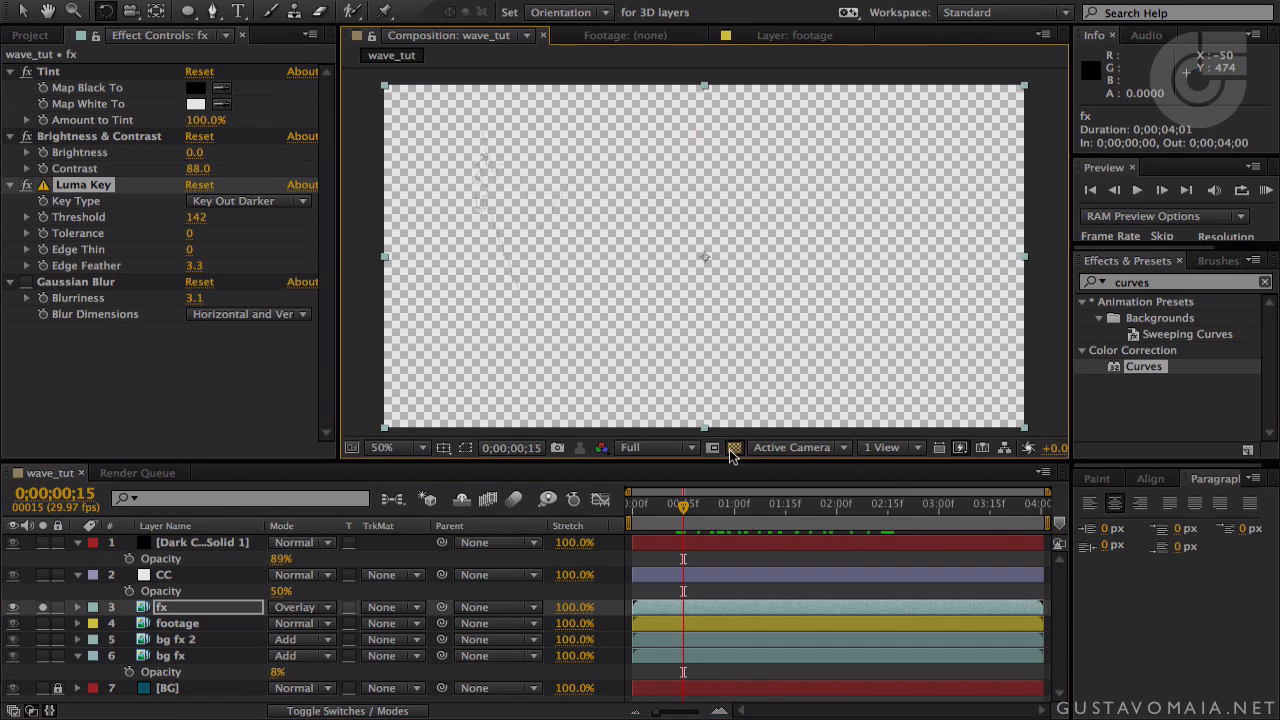
pyautogui.click(734, 447)
pyautogui.click(43, 607)
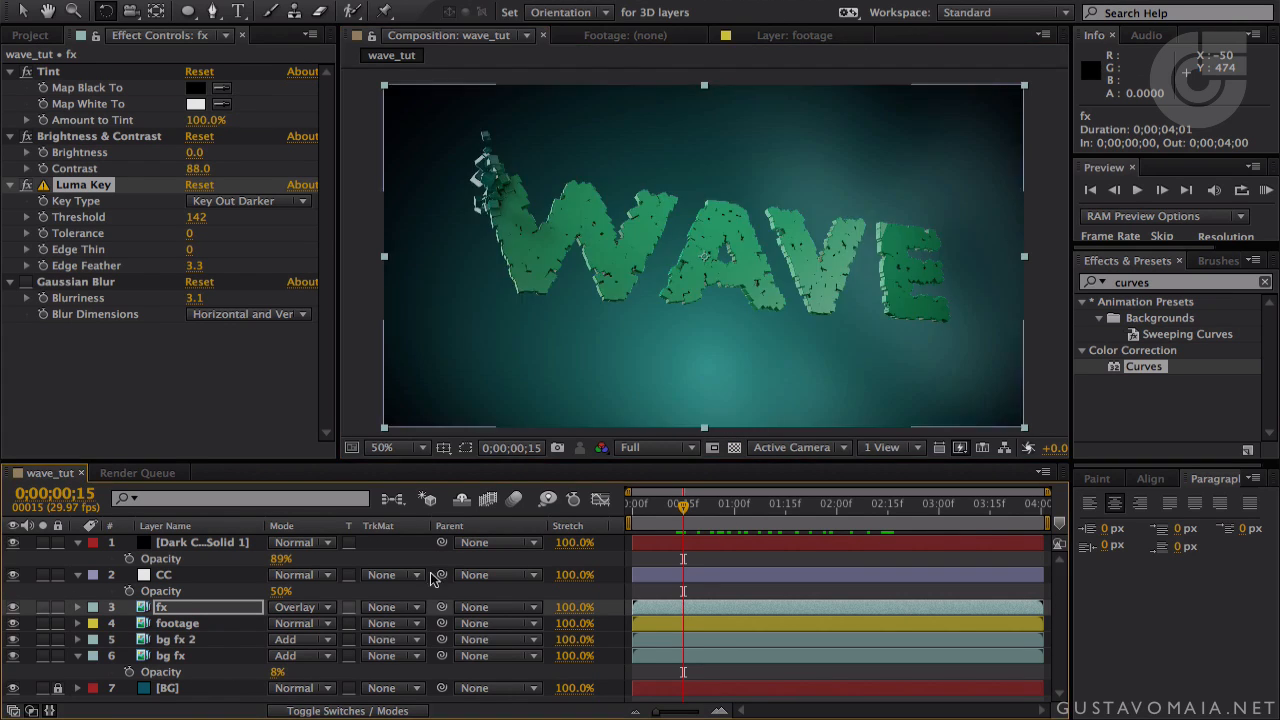
# - Render a RAM preview of the composite with the new Luma Key threshold and watch the playback
pyautogui.press('space')
pyautogui.click(1266, 190)
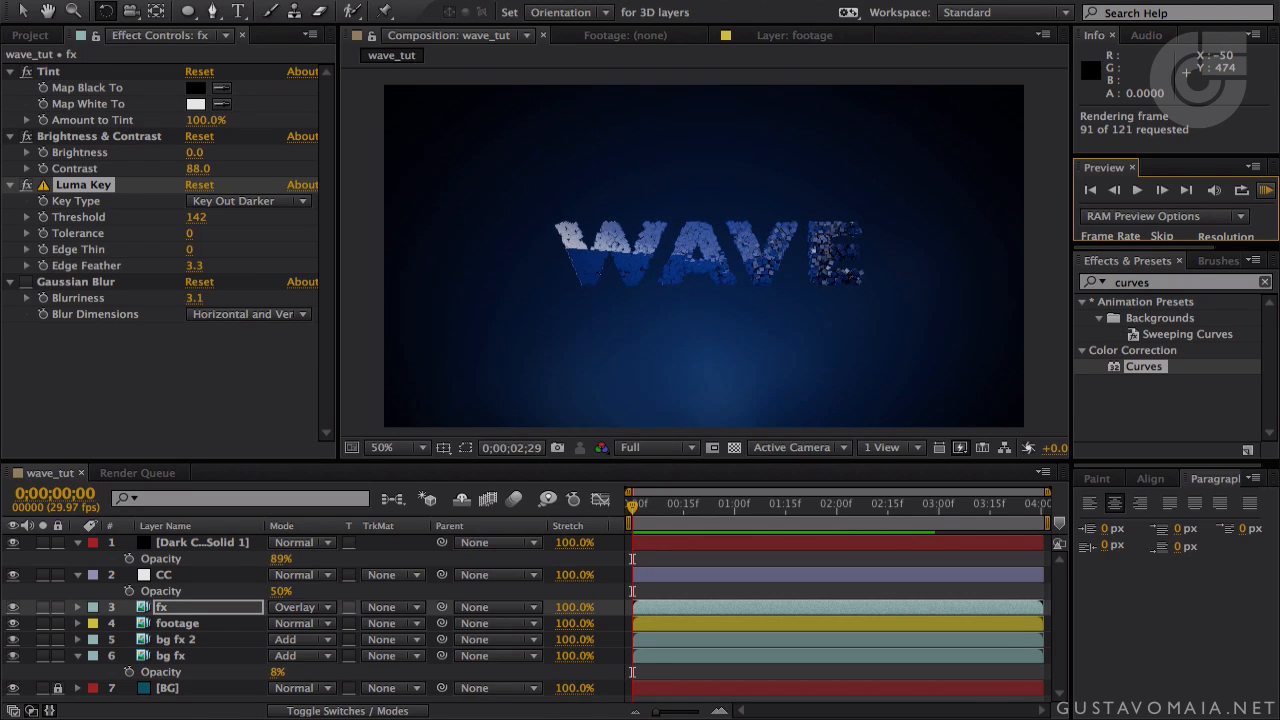
pyautogui.press('space')
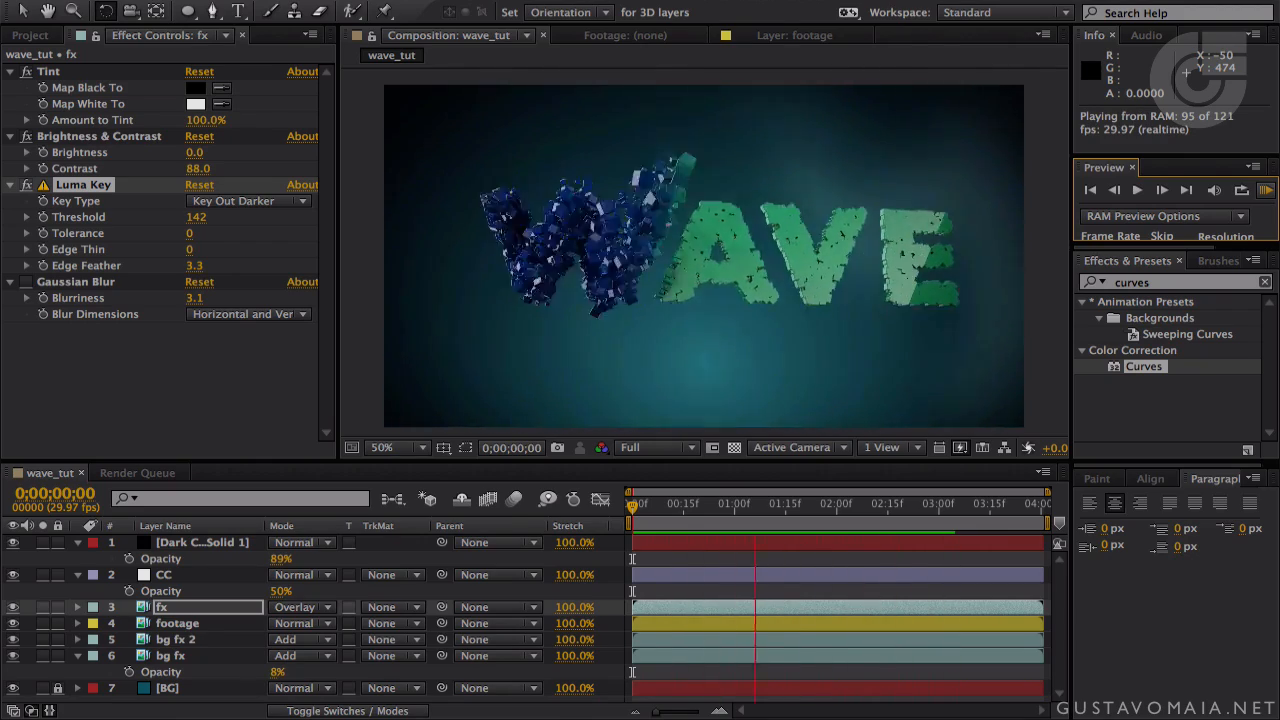
pyautogui.press('space')
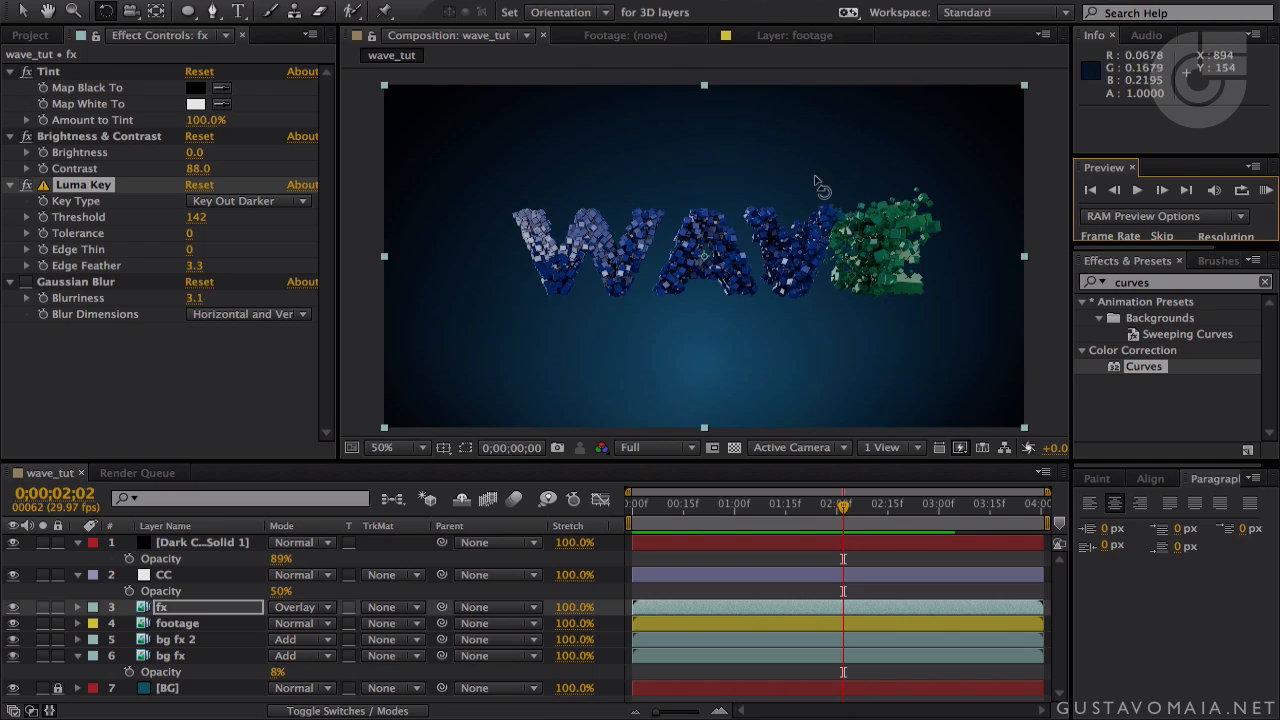
# - Enable Gaussian Blur on the fx layer and set its blurriness to 3.7, judging the effect at 0;00;00;26
pyautogui.moveTo(686, 505); pyautogui.dragTo(721, 506)
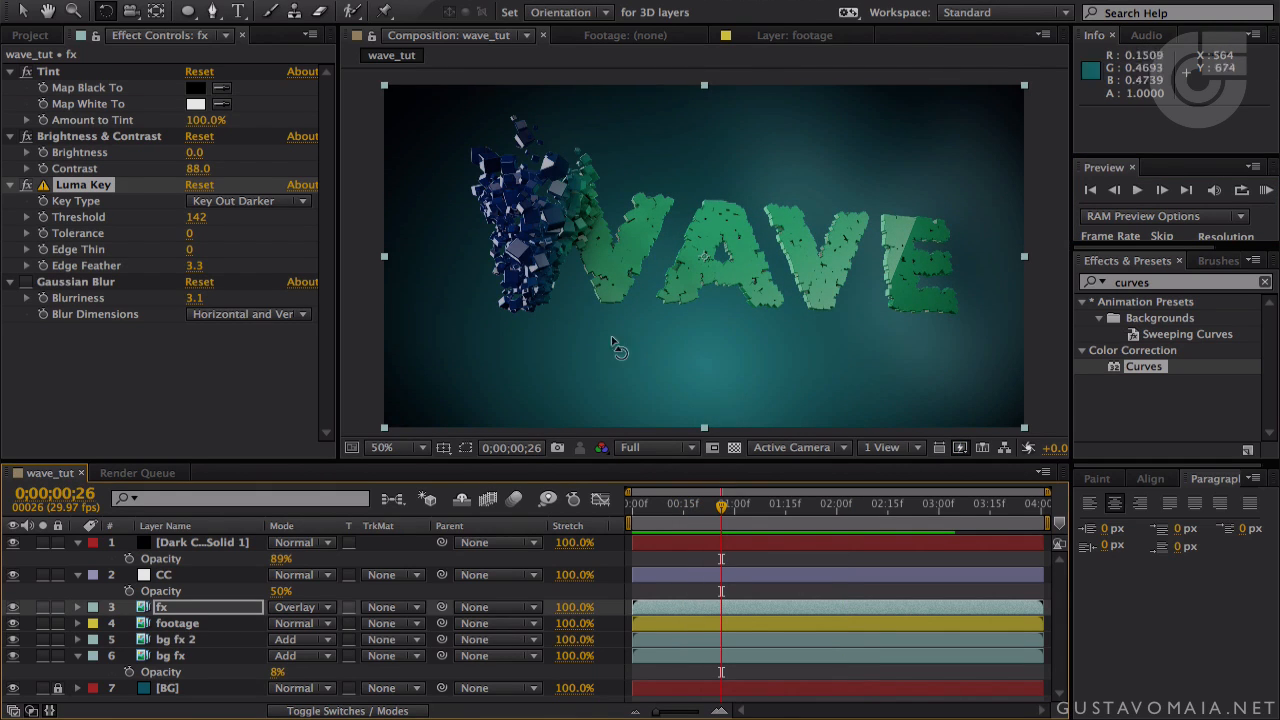
pyautogui.click(185, 608)
pyautogui.click(28, 283)
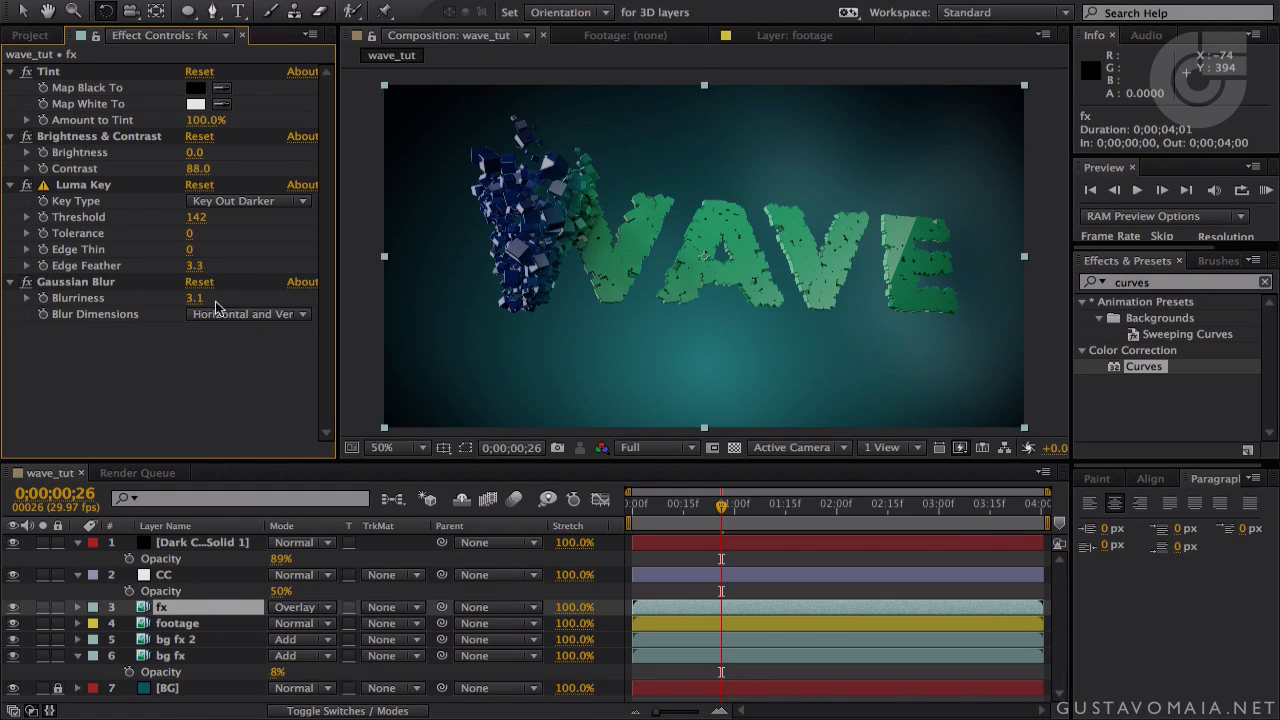
pyautogui.click(13, 607)
pyautogui.click(13, 607)
pyautogui.moveTo(197, 302); pyautogui.dragTo(203, 297)
# - Set the fx layer's Gaussian Blur blurriness to 7.2 at 100% magnification and compare the layer hidden and shown
pyautogui.click(385, 447)
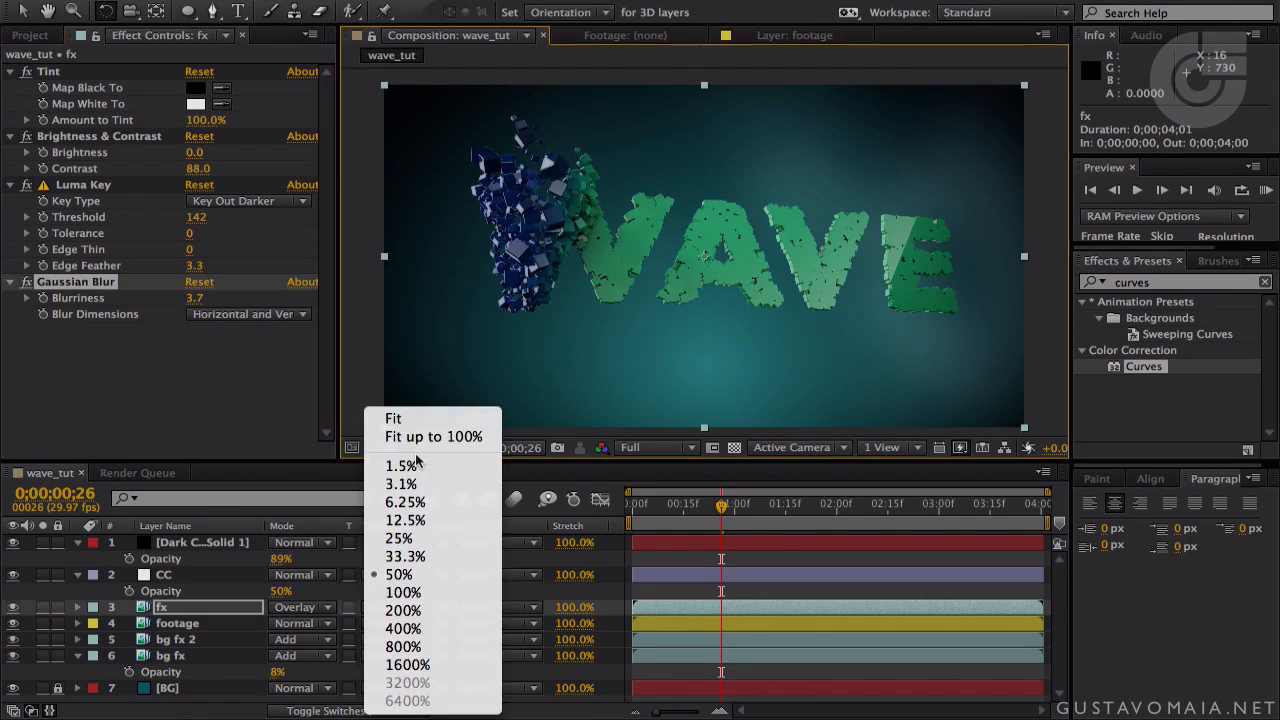
pyautogui.click(444, 594)
pyautogui.moveTo(475, 205); pyautogui.dragTo(930, 285)
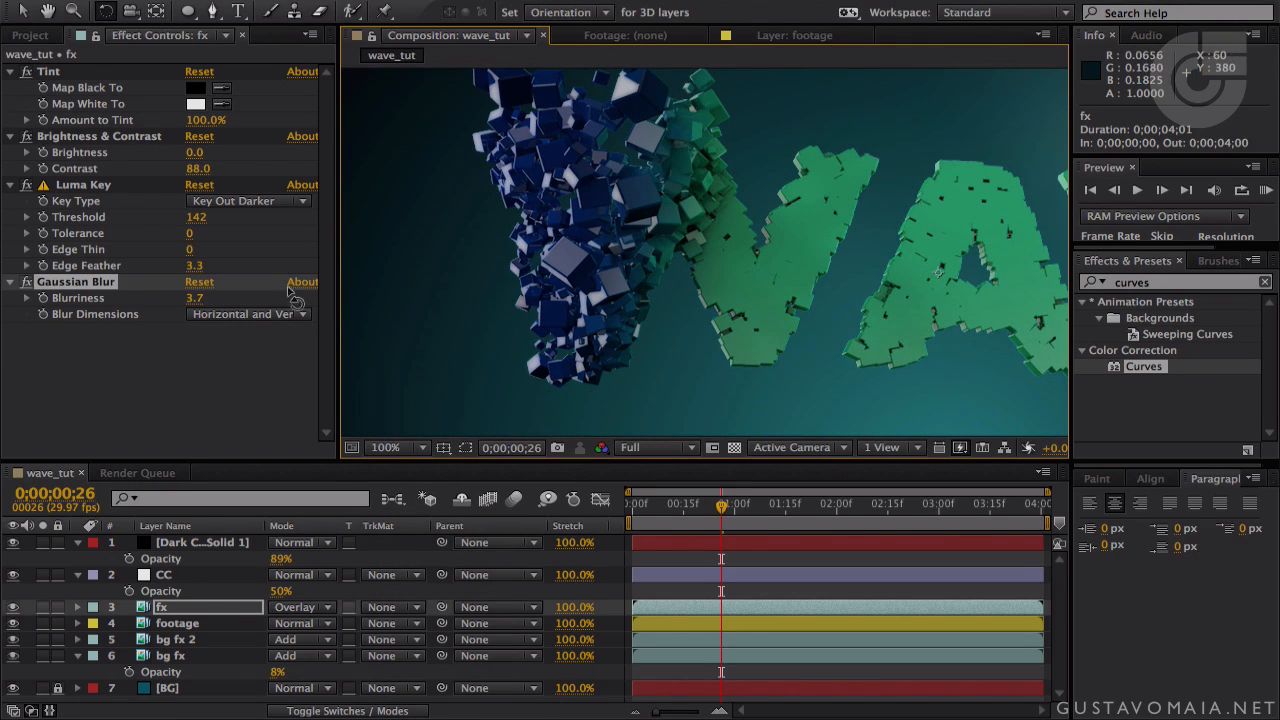
pyautogui.moveTo(194, 298); pyautogui.dragTo(214, 298)
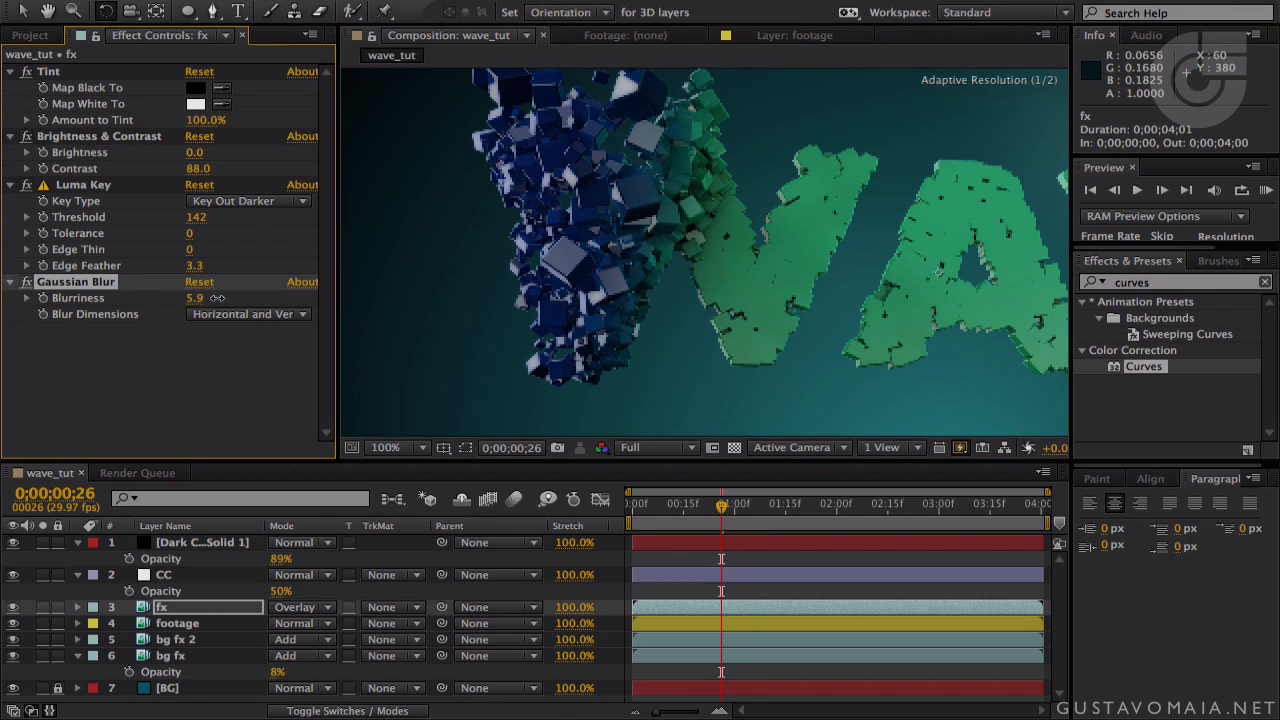
pyautogui.click(13, 609)
pyautogui.click(13, 609)
pyautogui.click(13, 609)
pyautogui.click(13, 609)
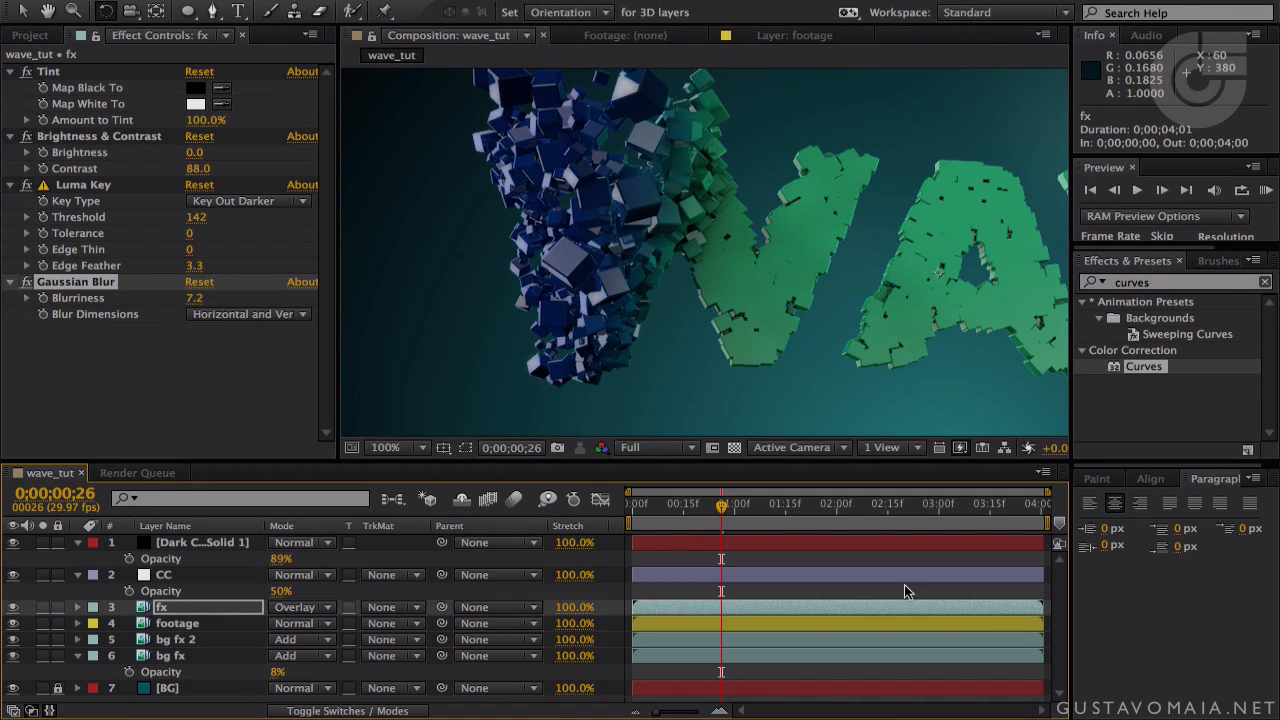
# - Widen the composition view to fit the whole WAVE text at 100% and render a RAM preview from 0;00;00;00
pyautogui.moveTo(727, 512); pyautogui.dragTo(558, 508)
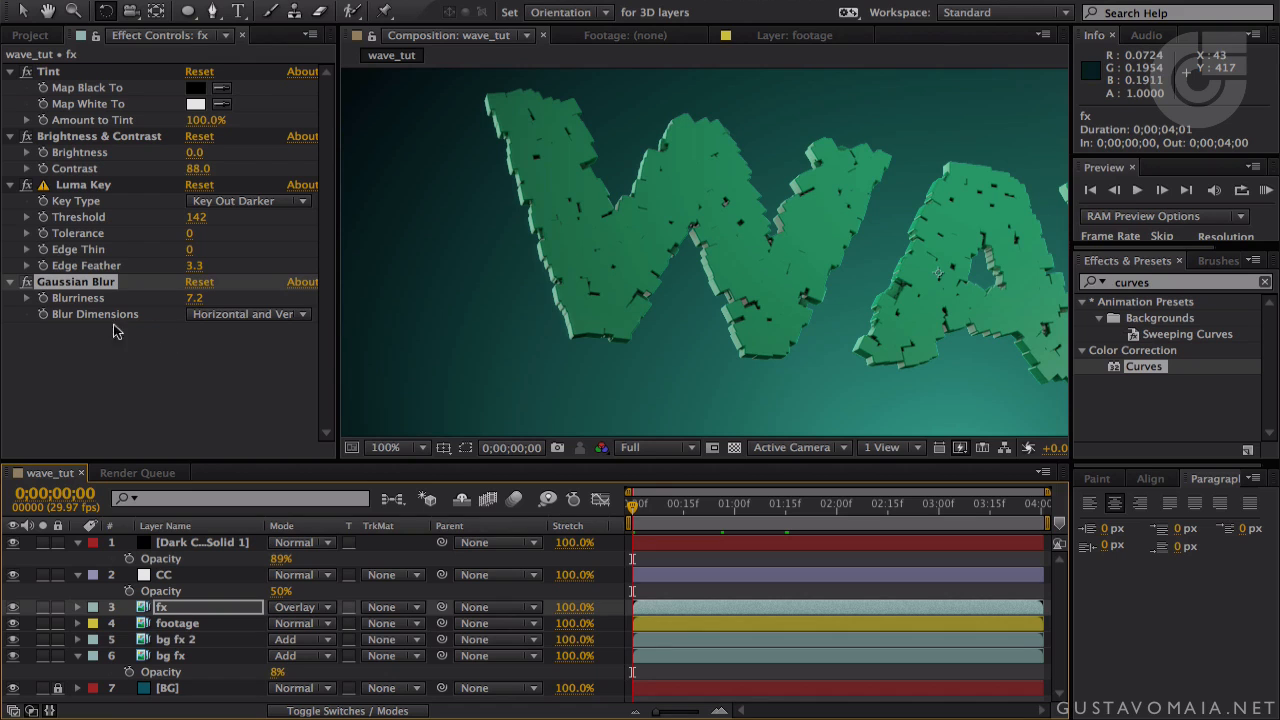
pyautogui.moveTo(338, 166); pyautogui.dragTo(38, 171)
pyautogui.press('space')
pyautogui.moveTo(714, 174); pyautogui.dragTo(494, 151)
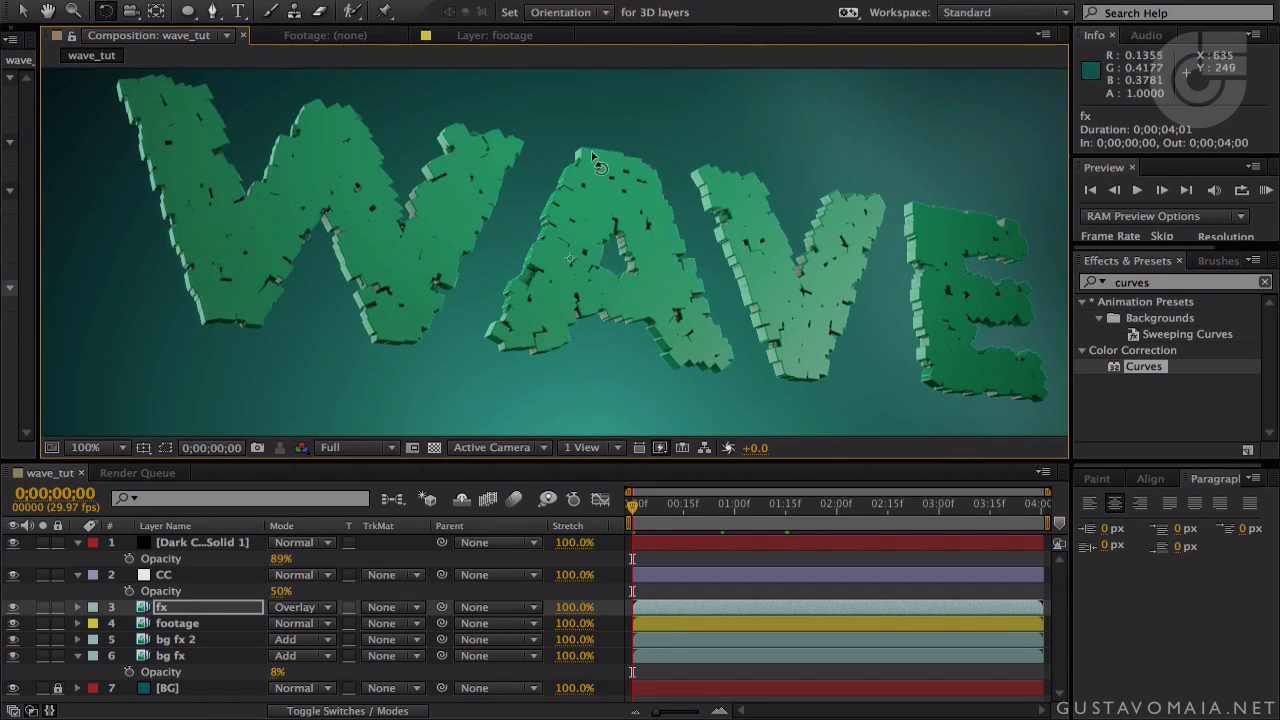
pyautogui.click(1265, 191)
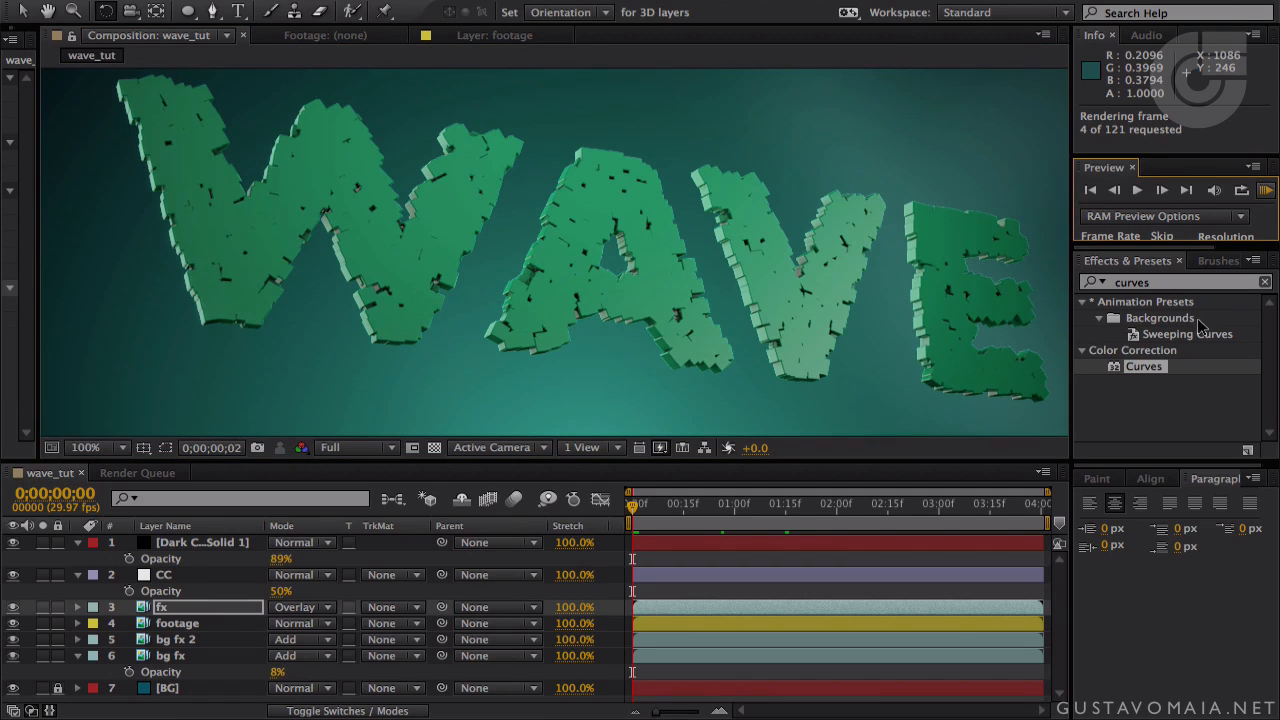